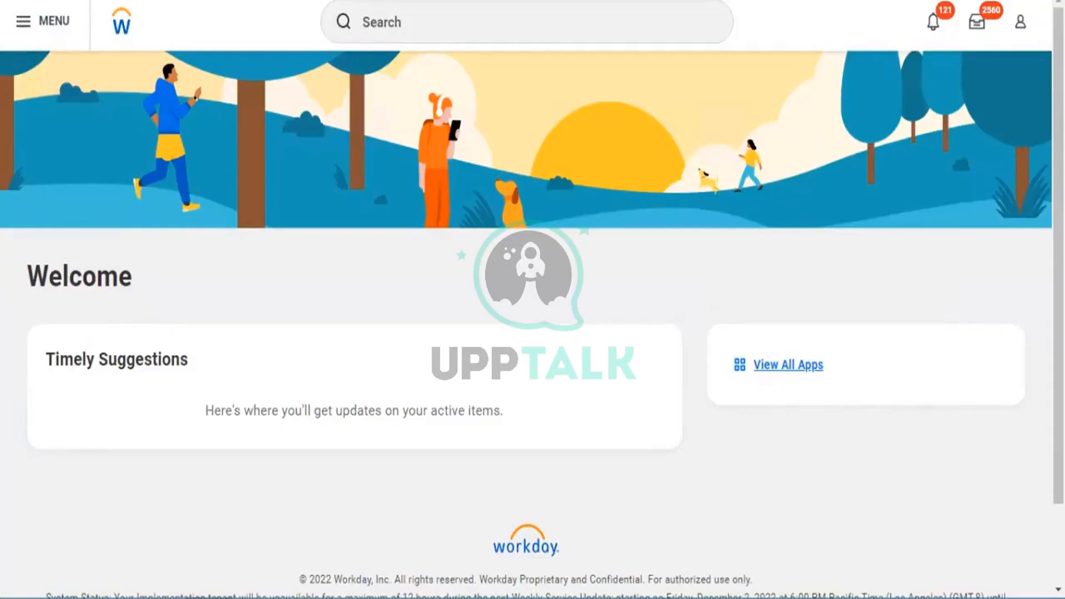
{"action": "left_click", "coordinate": [371, 30]}
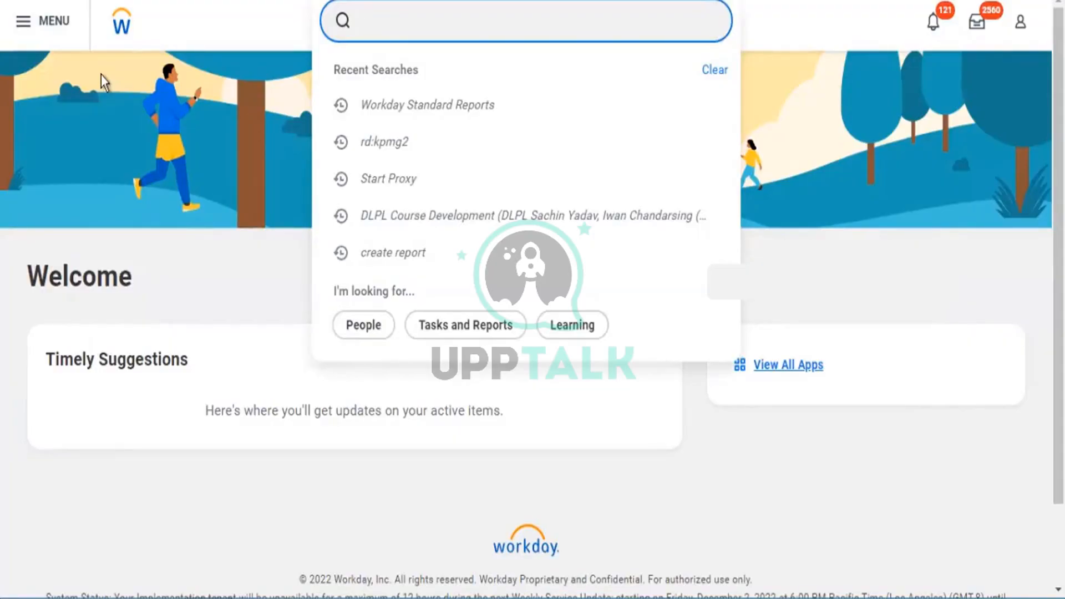
{"action": "type", "text": "create cus"}
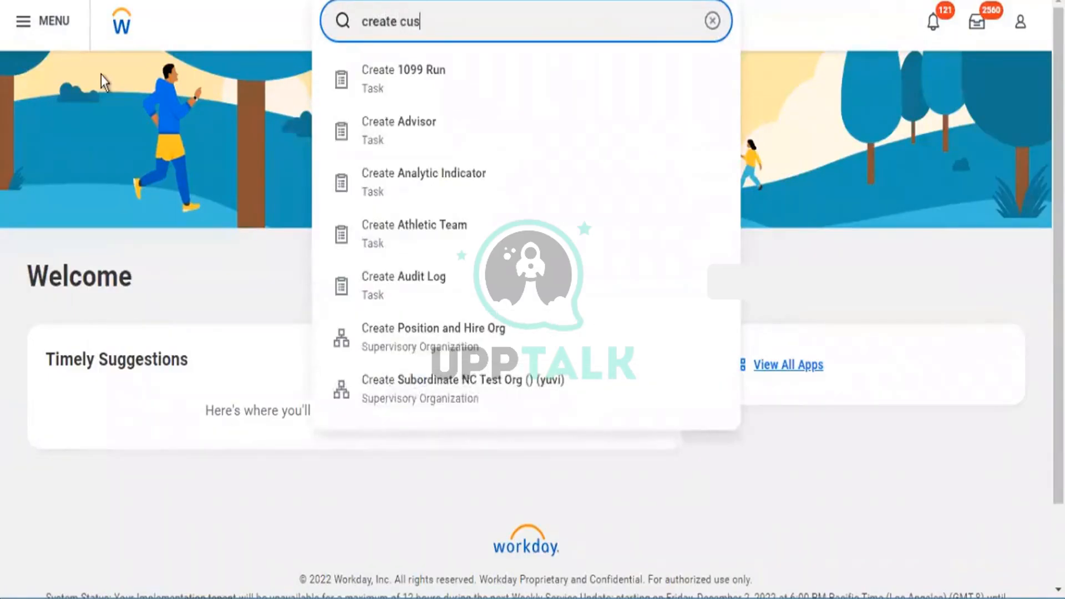
{"action": "type", "text": "tom repo"}
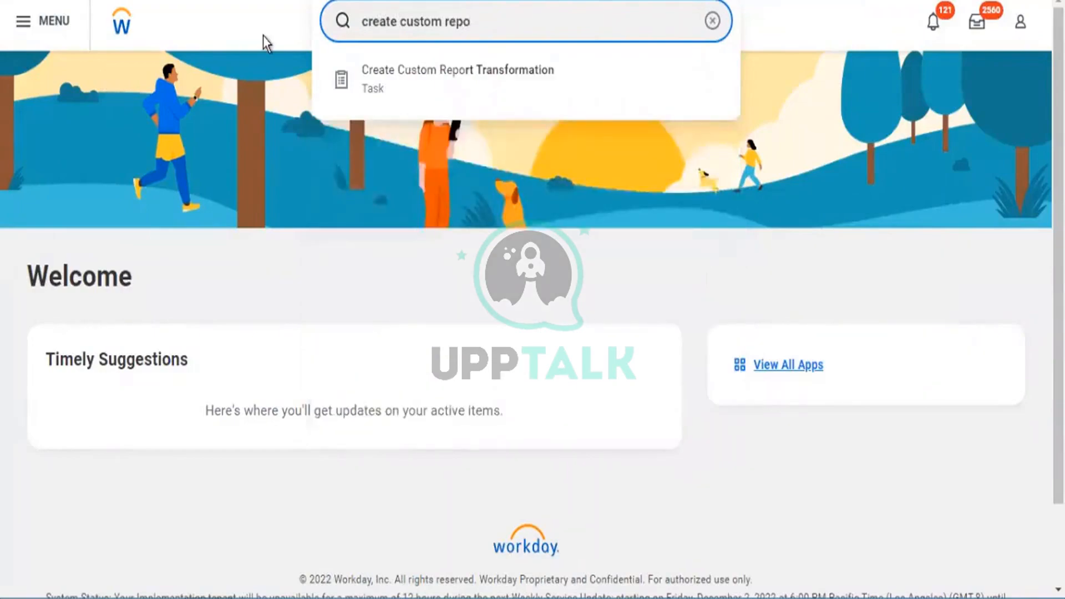
{"action": "key", "text": "BackSpace"}
{"action": "key", "text": "BackSpace"}
{"action": "key", "text": "BackSpace"}
{"action": "key", "text": "BackSpace"}
{"action": "key", "text": "BackSpace"}
{"action": "key", "text": "BackSpace"}
{"action": "key", "text": "BackSpace"}
{"action": "key", "text": "BackSpace"}
{"action": "key", "text": "BackSpace"}
{"action": "key", "text": "BackSpace"}
{"action": "key", "text": "BackSpace"}
{"action": "key", "text": "BackSpace"}
{"action": "key", "text": "BackSpace"}
{"action": "key", "text": "BackSpace"}
{"action": "key", "text": "BackSpace"}
{"action": "key", "text": "BackSpace"}
{"action": "key", "text": "BackSpace"}
{"action": "key", "text": "BackSpace"}
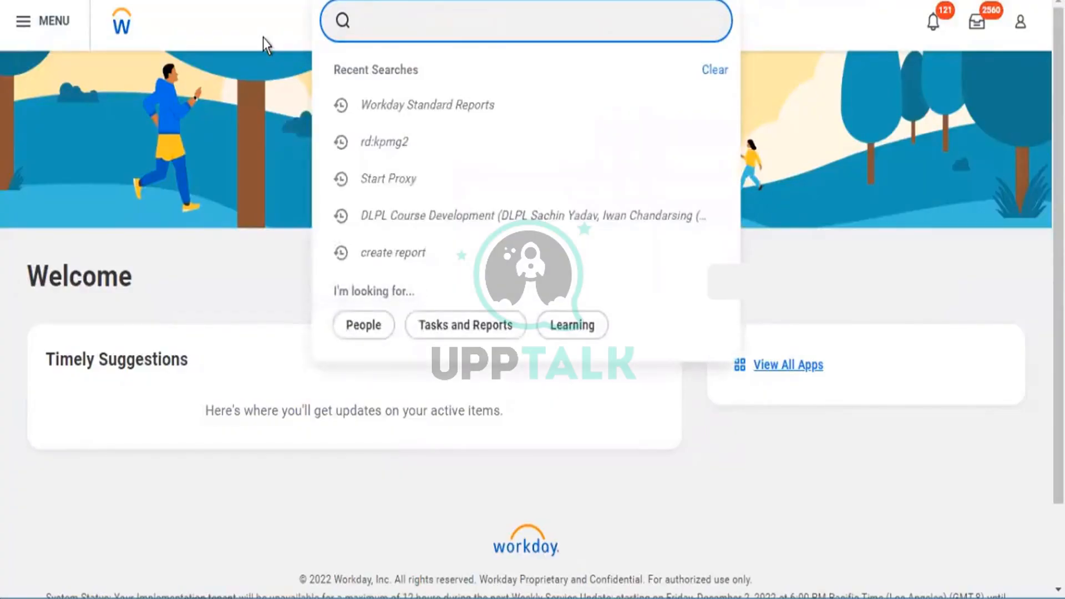
Step: Start a proxy session acting as the HR Officer in Executive Management
{"action": "type", "text": "start proxy"}
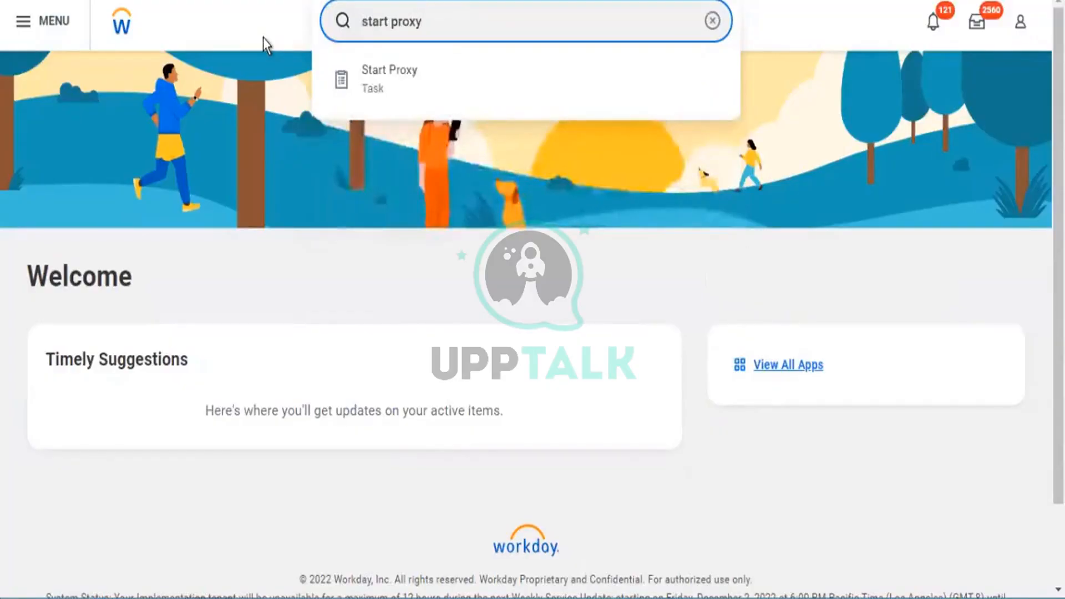
{"action": "key", "text": "Down"}
{"action": "key", "text": "Return"}
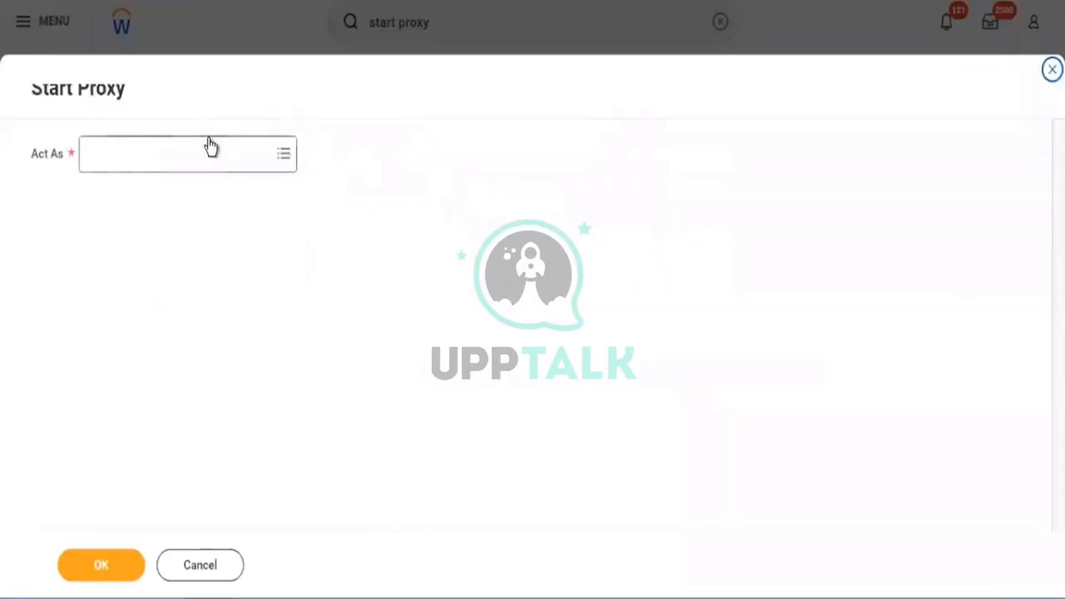
{"action": "left_click", "coordinate": [211, 140]}
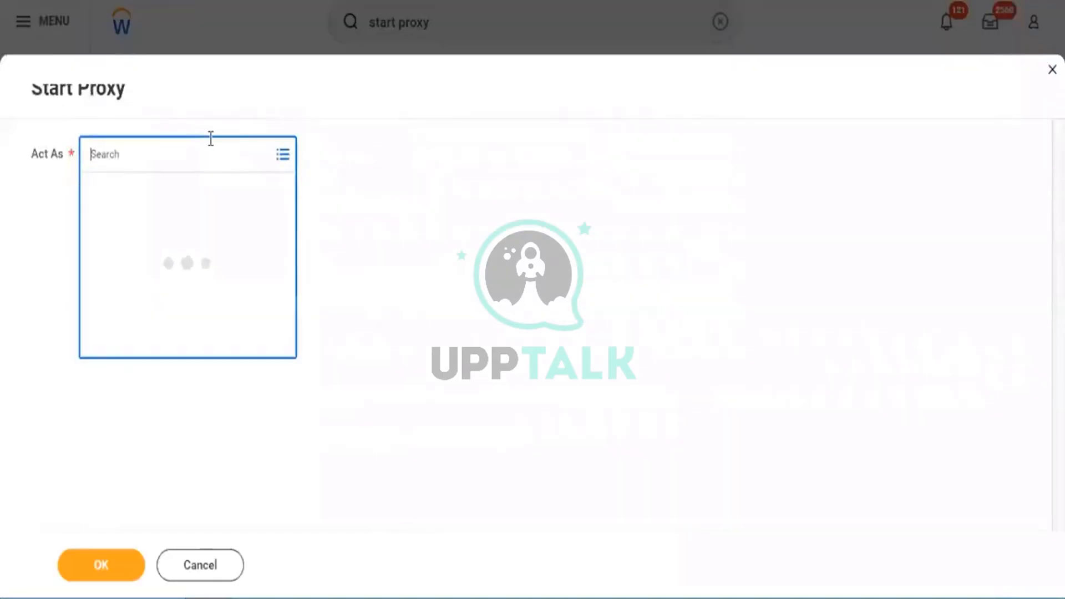
{"action": "type", "text": "logan mcneil"}
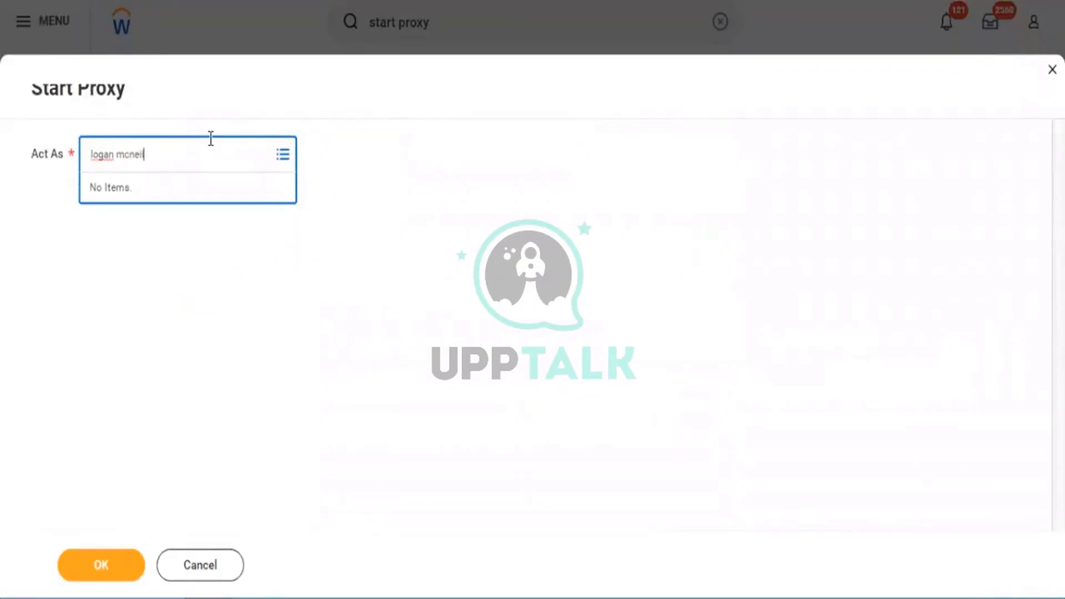
{"action": "key", "text": "Return"}
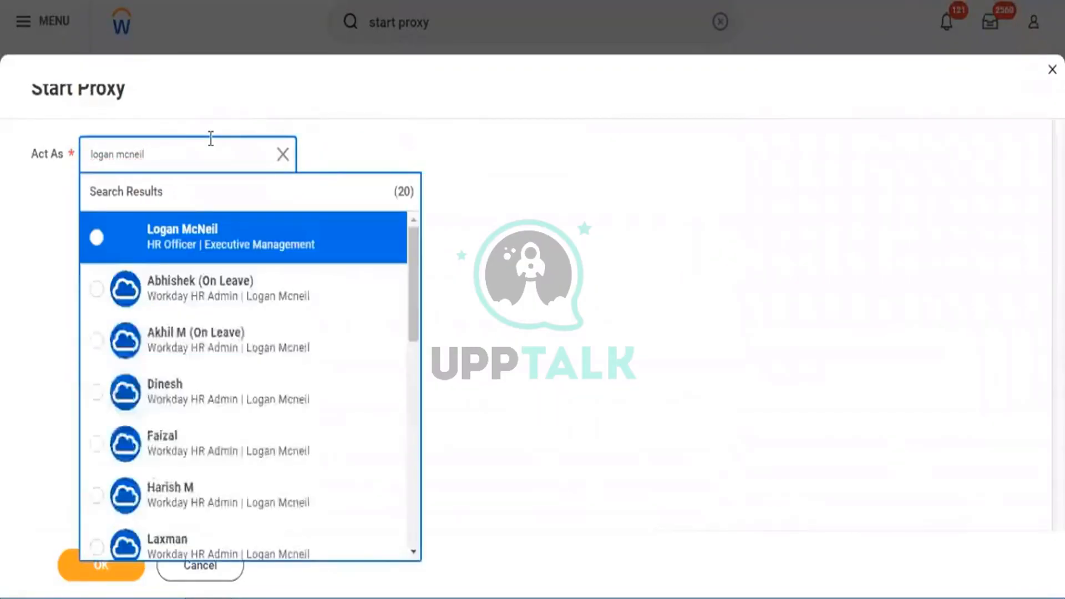
{"action": "left_click", "coordinate": [109, 570]}
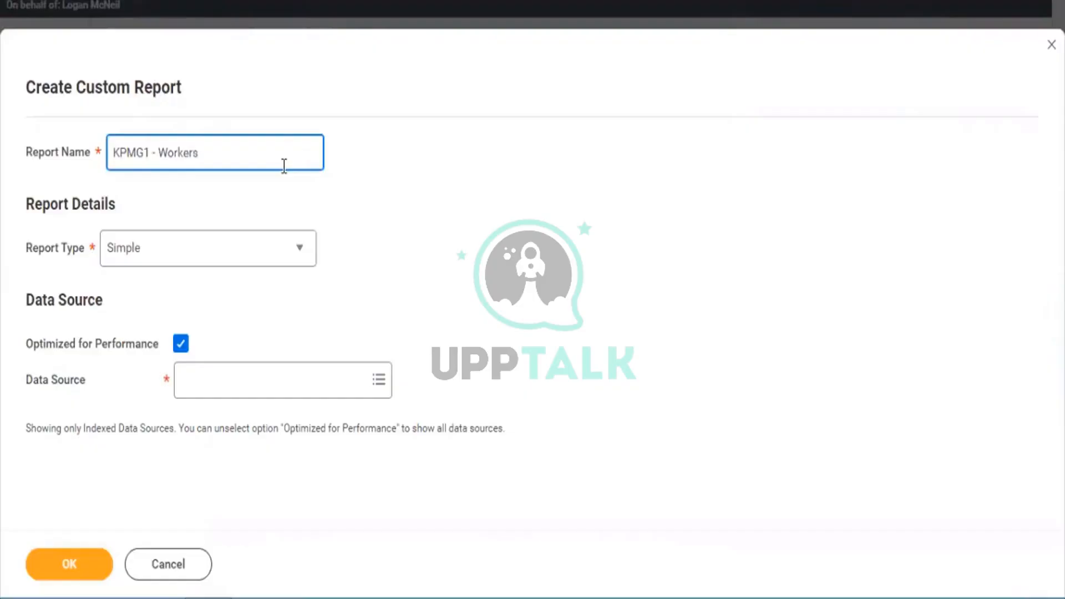
Step: Complete the custom report's name as "KPMG1 - Workers count by Company" and set its report type to Matrix
{"action": "type", "text": "count by Coma"}
{"action": "type", "text": "any"}
{"action": "left_click", "coordinate": [225, 261]}
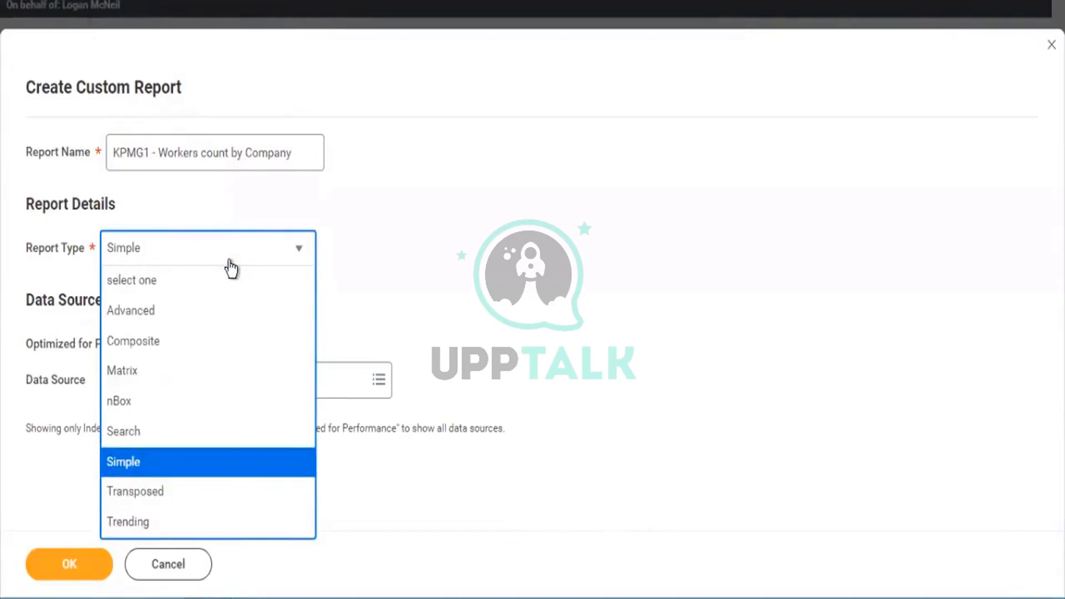
{"action": "left_click", "coordinate": [168, 380]}
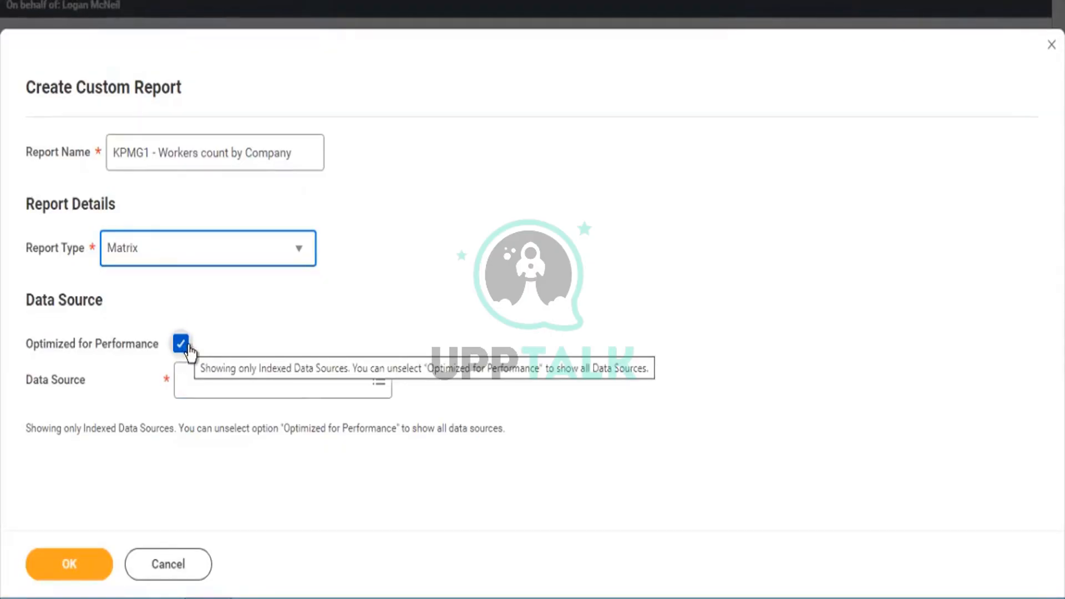
Step: Create the report on the Workers for HCM Reporting data source with Optimized for Performance turned off
{"action": "left_click", "coordinate": [193, 387]}
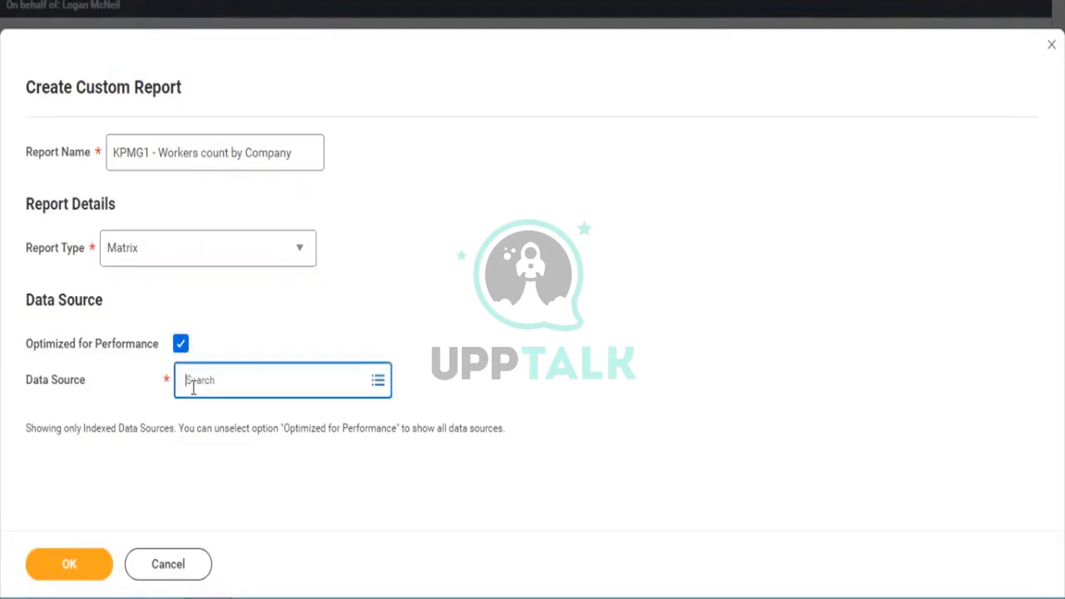
{"action": "type", "text": "worke"}
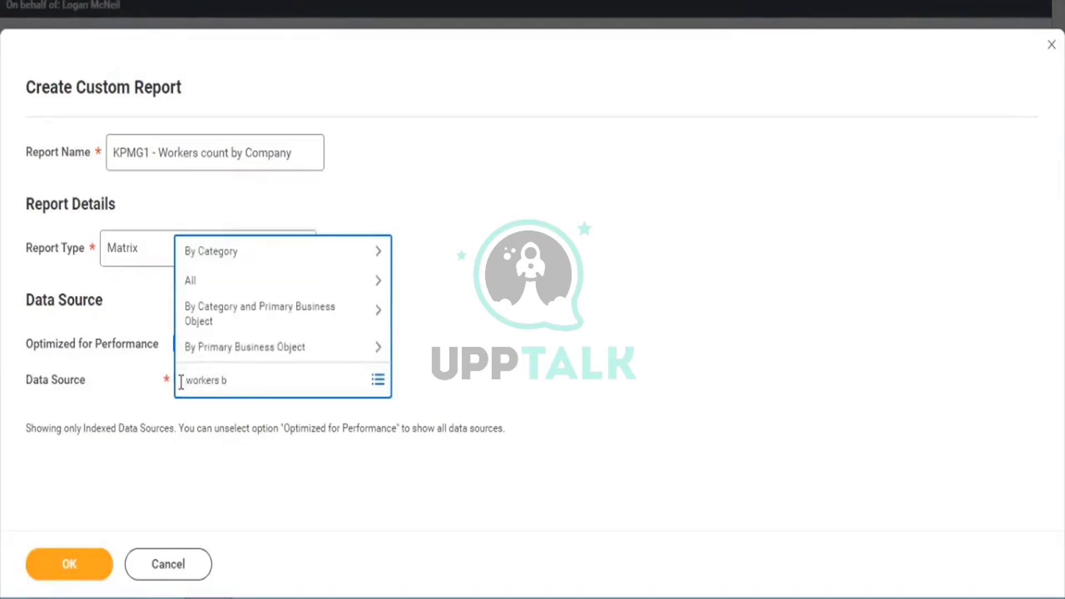
{"action": "type", "text": "rs for hcm repo"}
{"action": "key", "text": "Return"}
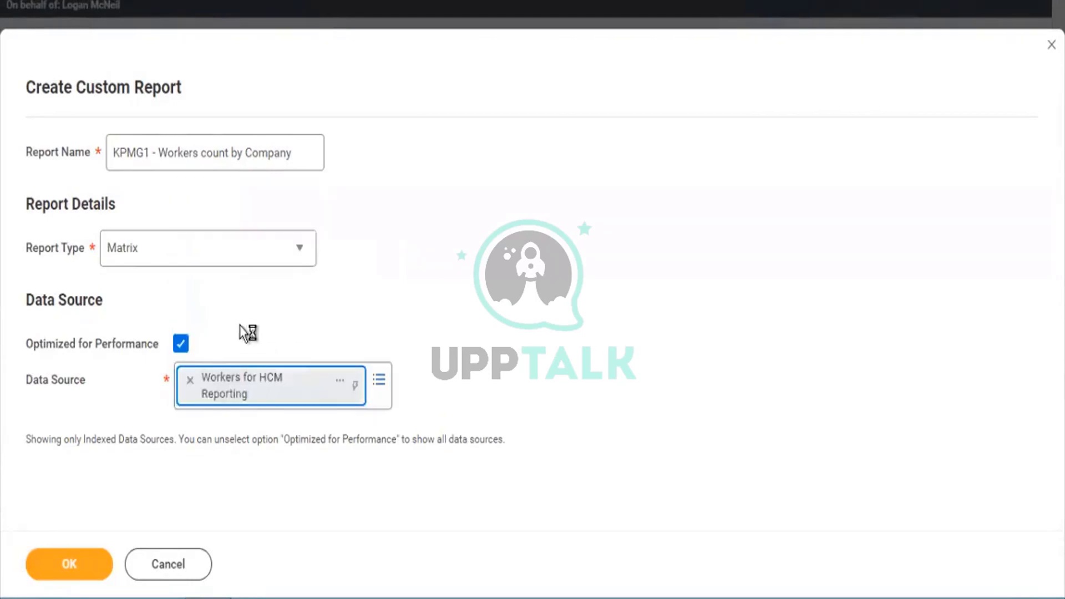
{"action": "left_click", "coordinate": [181, 344]}
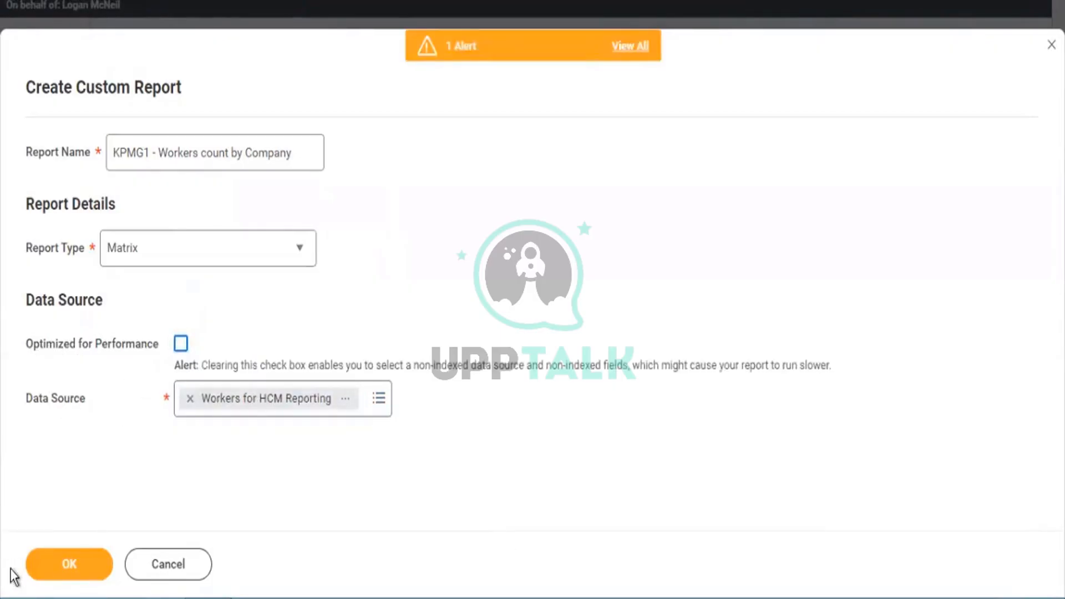
{"action": "left_click", "coordinate": [59, 569]}
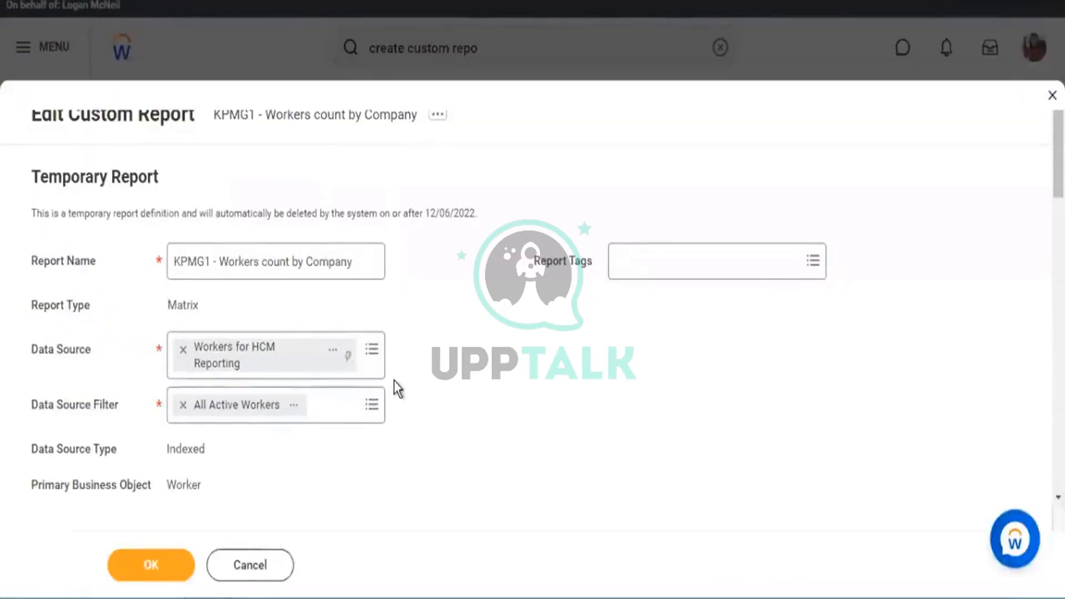
Step: Review the report definition's data source settings and the Optimized for Performance option in its advanced settings
{"action": "scroll", "coordinate": [478, 321], "scroll_direction": "down", "scroll_amount": 6}
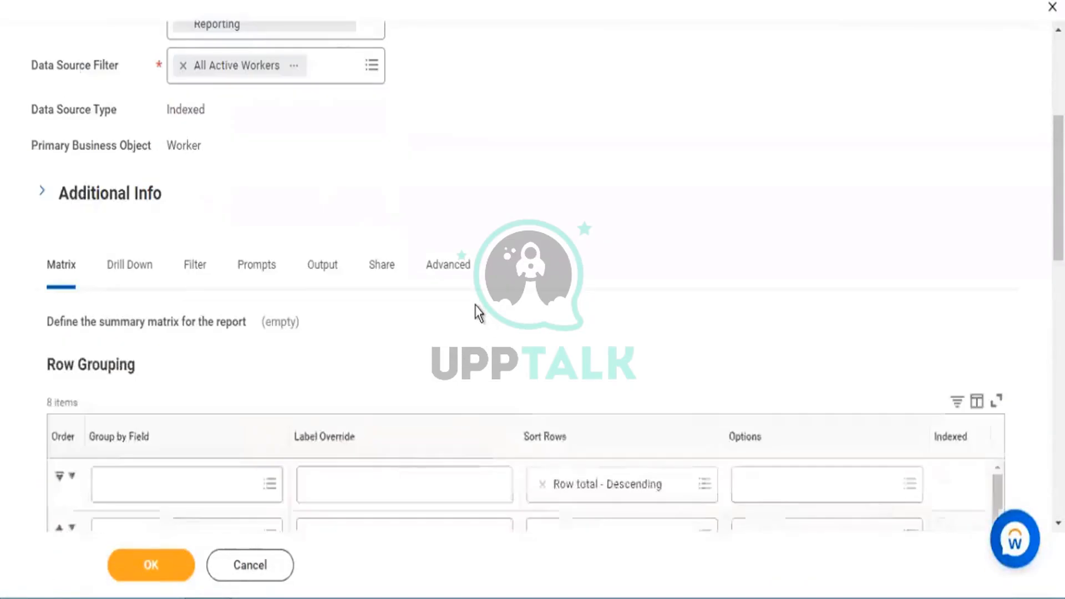
{"action": "scroll", "coordinate": [473, 308], "scroll_direction": "down", "scroll_amount": 3}
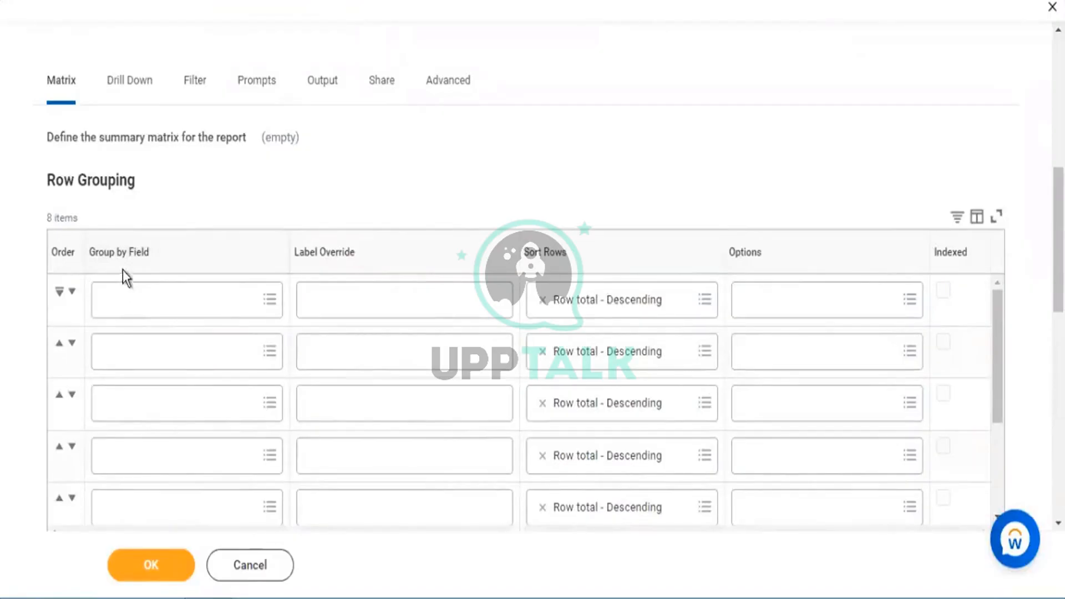
{"action": "left_click", "coordinate": [434, 84]}
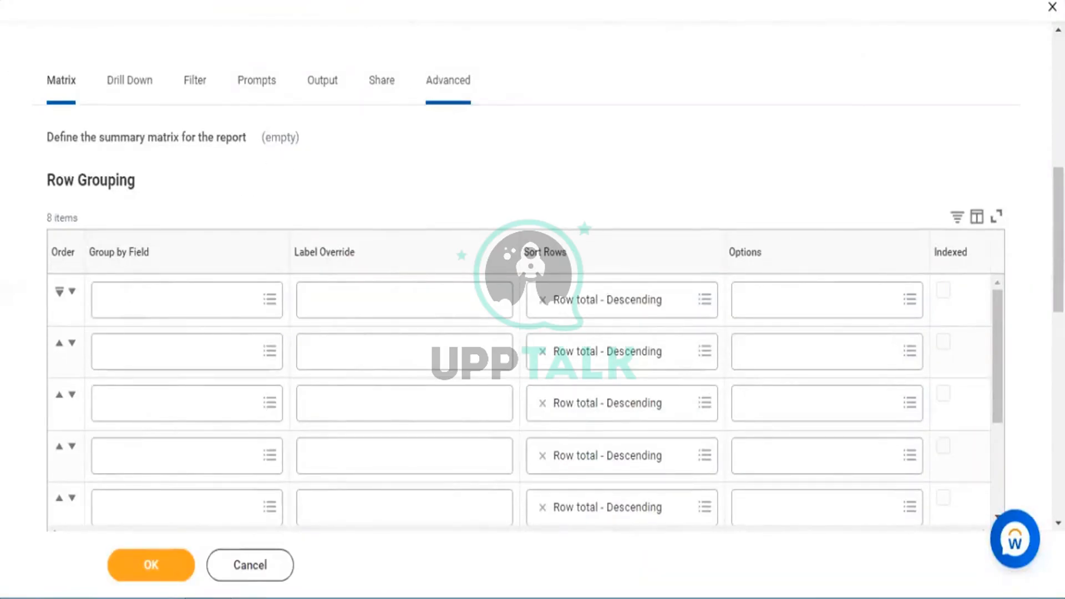
{"action": "left_click_drag", "start_coordinate": [59, 224], "coordinate": [137, 226]}
{"action": "scroll", "coordinate": [226, 245], "scroll_direction": "up", "scroll_amount": 5}
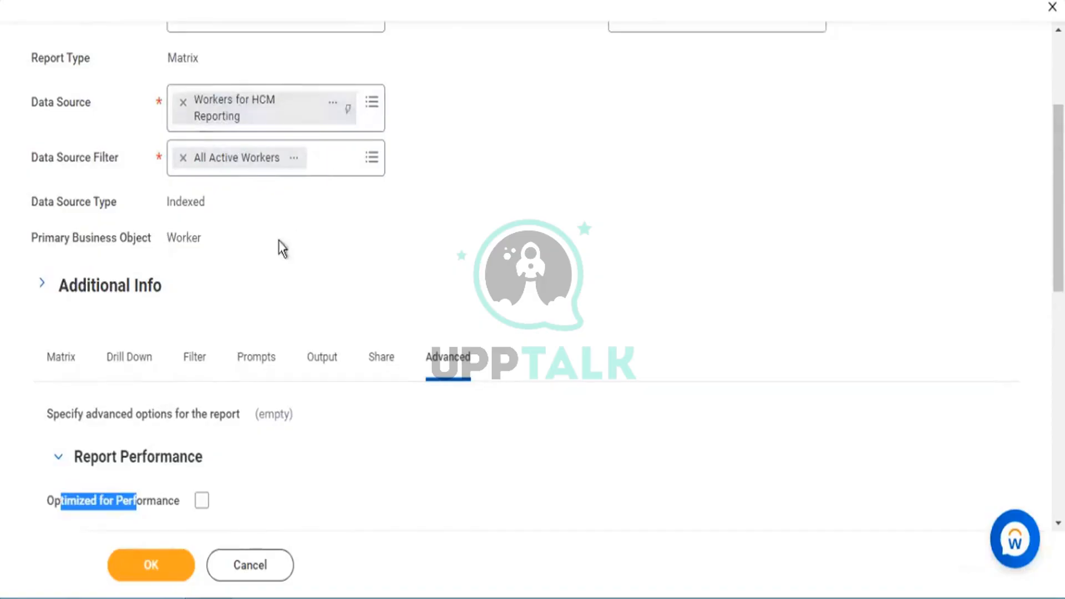
{"action": "scroll", "coordinate": [278, 244], "scroll_direction": "down", "scroll_amount": 3}
Step: Search for company fields for the first row grouping and look through the available matches
{"action": "left_click", "coordinate": [71, 179]}
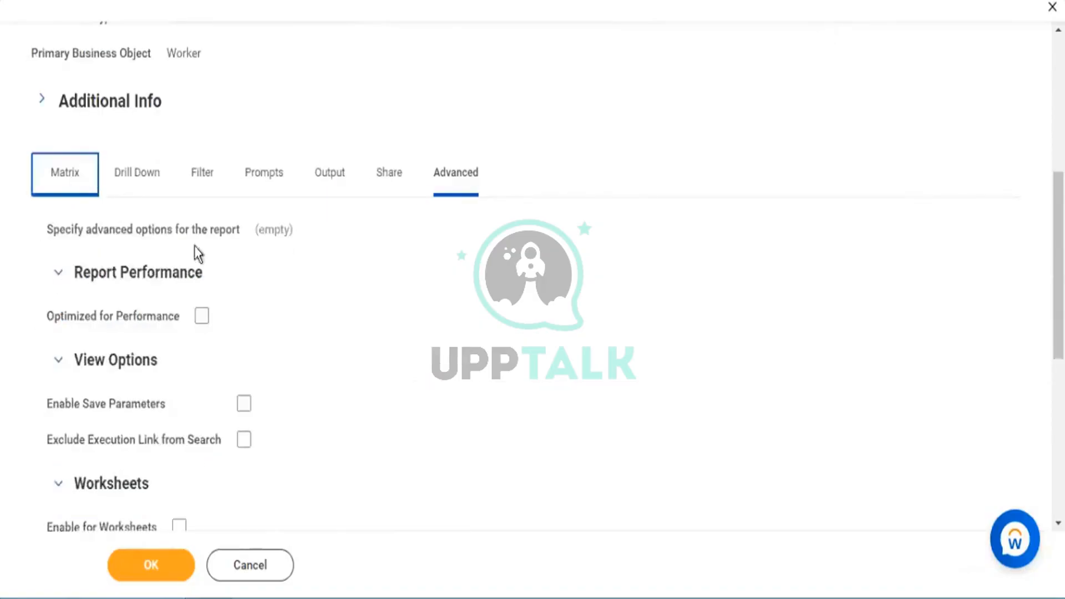
{"action": "left_click", "coordinate": [220, 400]}
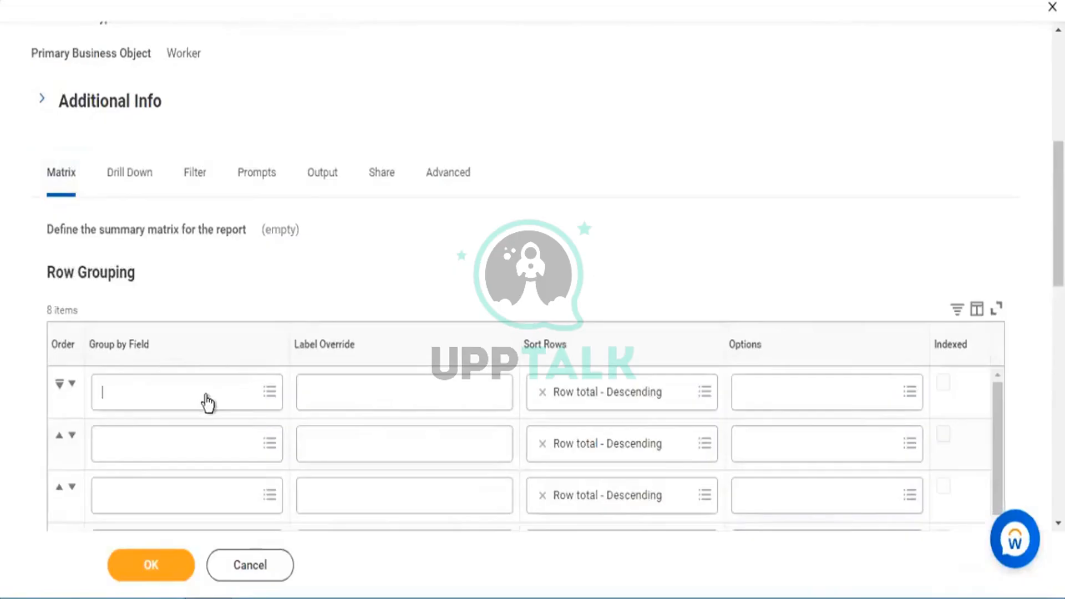
{"action": "type", "text": "company"}
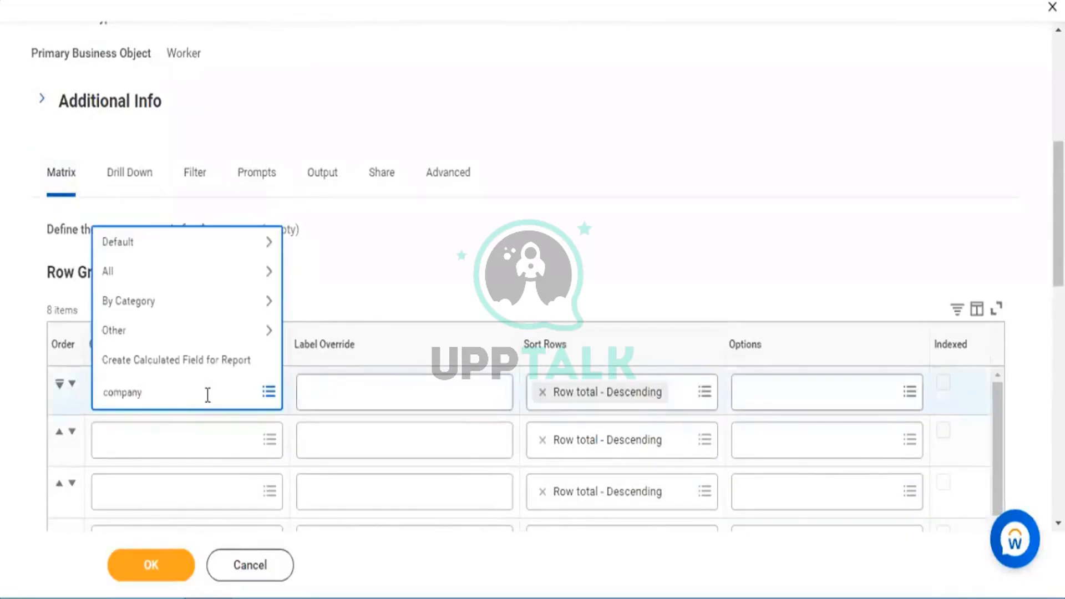
{"action": "key", "text": "Return"}
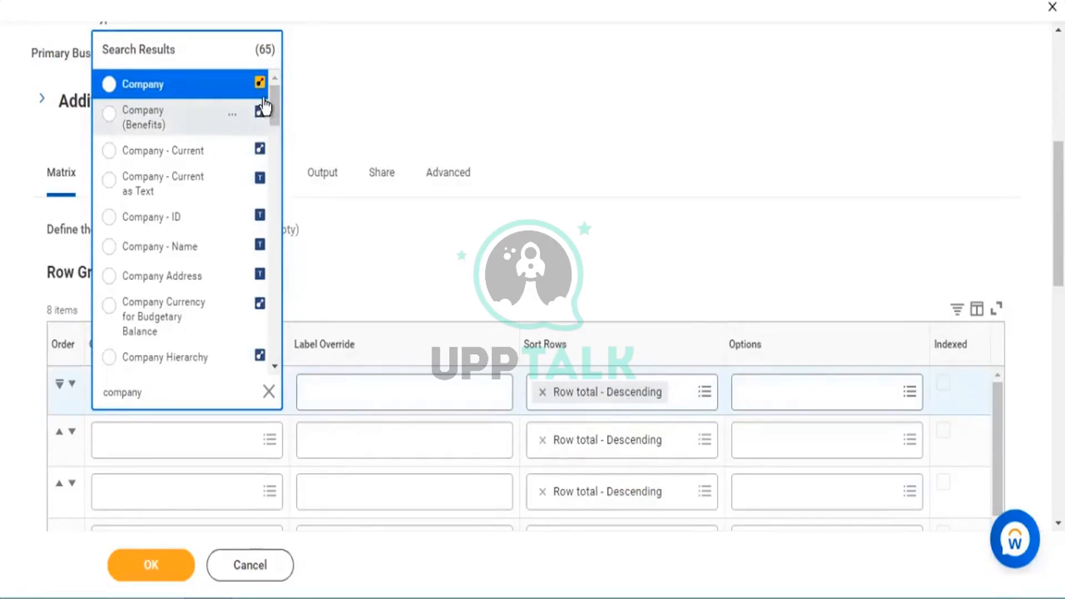
{"action": "scroll", "coordinate": [264, 155], "scroll_direction": "down", "scroll_amount": 5}
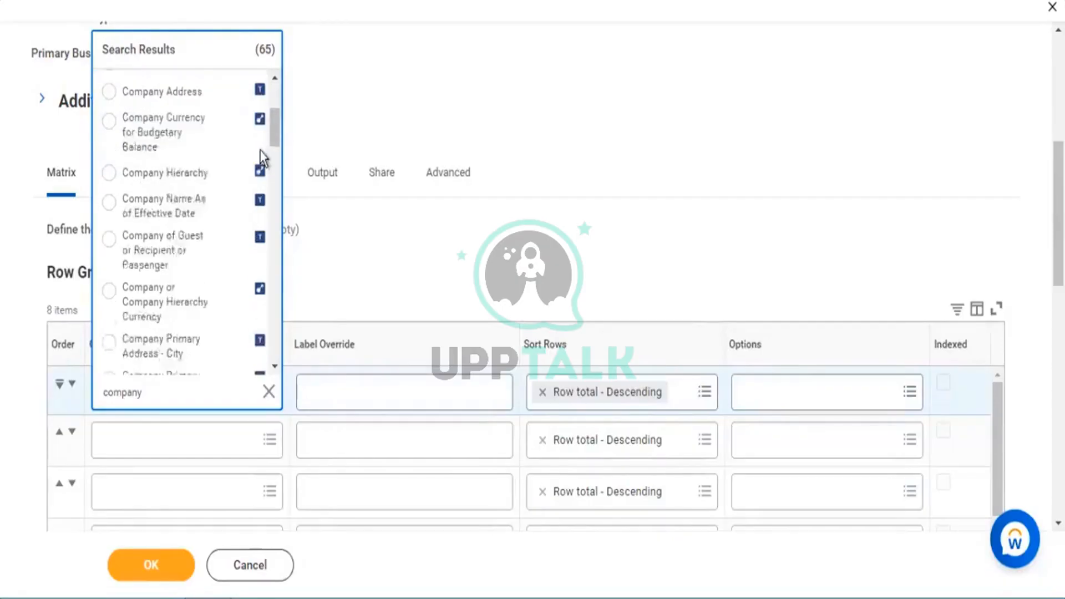
{"action": "scroll", "coordinate": [267, 150], "scroll_direction": "up", "scroll_amount": 5}
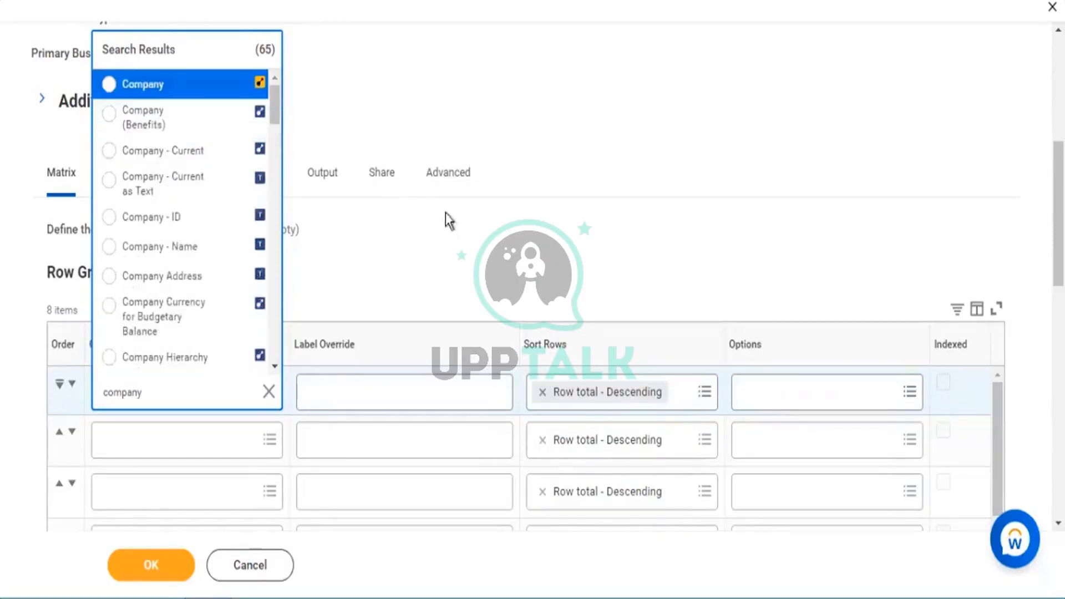
Step: Turn on Optimized for Performance in the report's advanced settings
{"action": "left_click", "coordinate": [447, 181]}
{"action": "scroll", "coordinate": [250, 102], "scroll_direction": "up", "scroll_amount": 5}
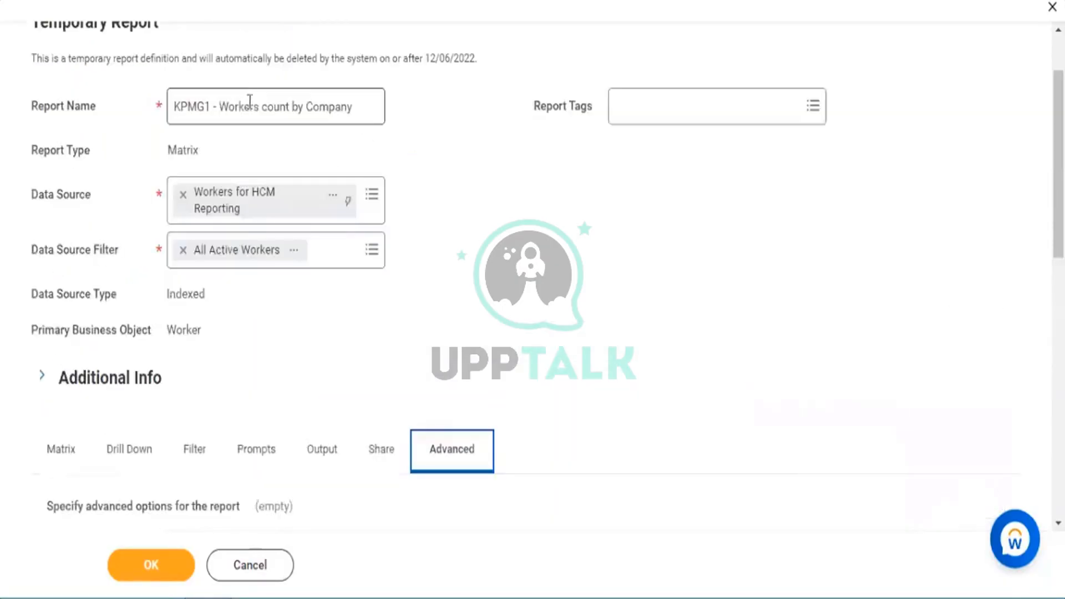
{"action": "scroll", "coordinate": [222, 257], "scroll_direction": "down", "scroll_amount": 7}
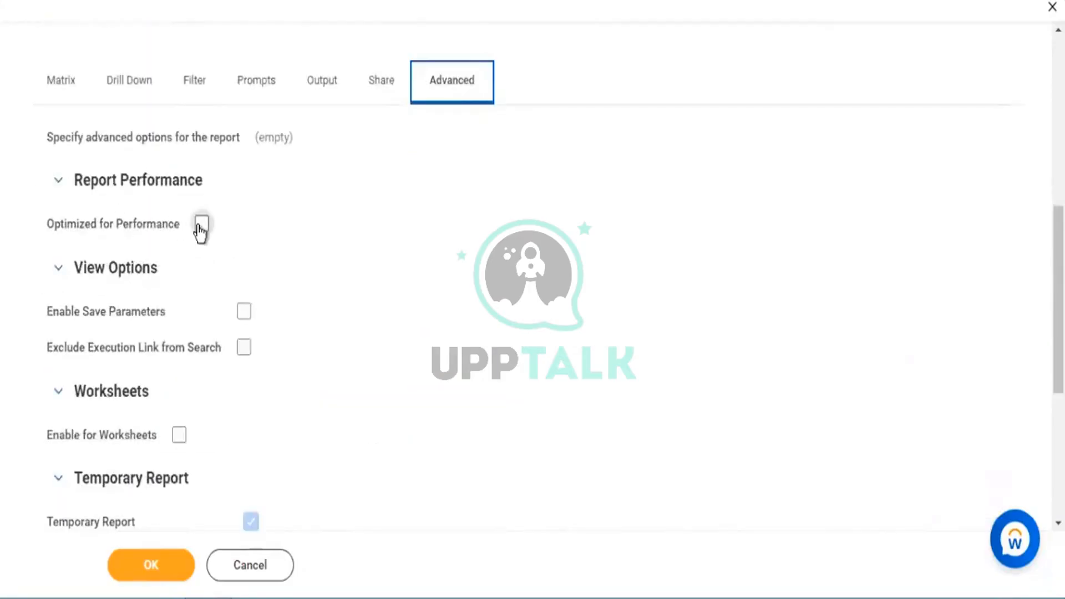
{"action": "left_click", "coordinate": [200, 225]}
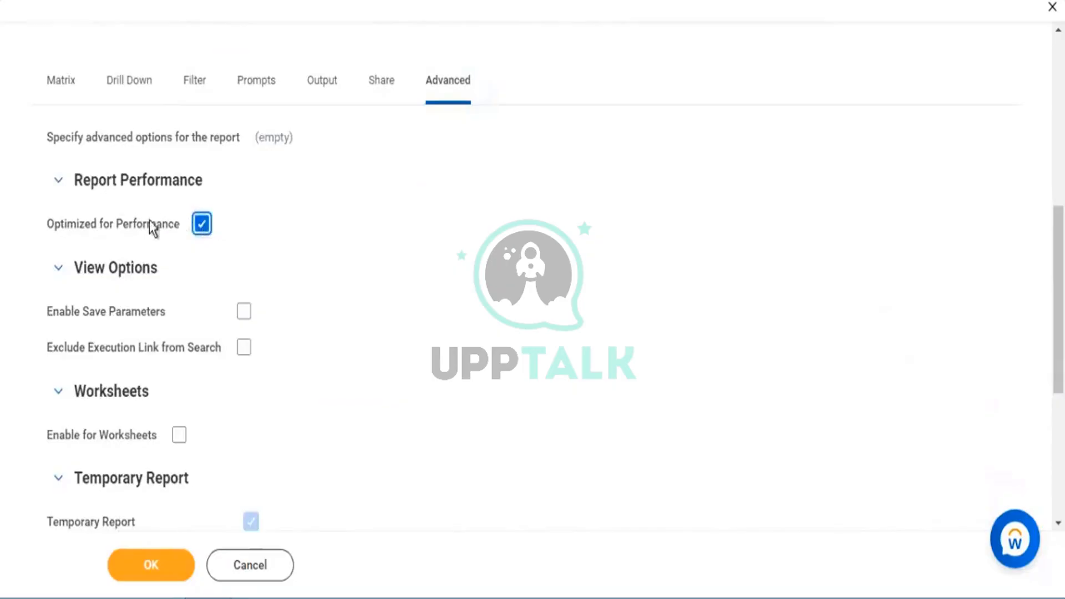
Step: Set the Group by Field of the first row grouping in the matrix to Company
{"action": "left_click", "coordinate": [61, 82]}
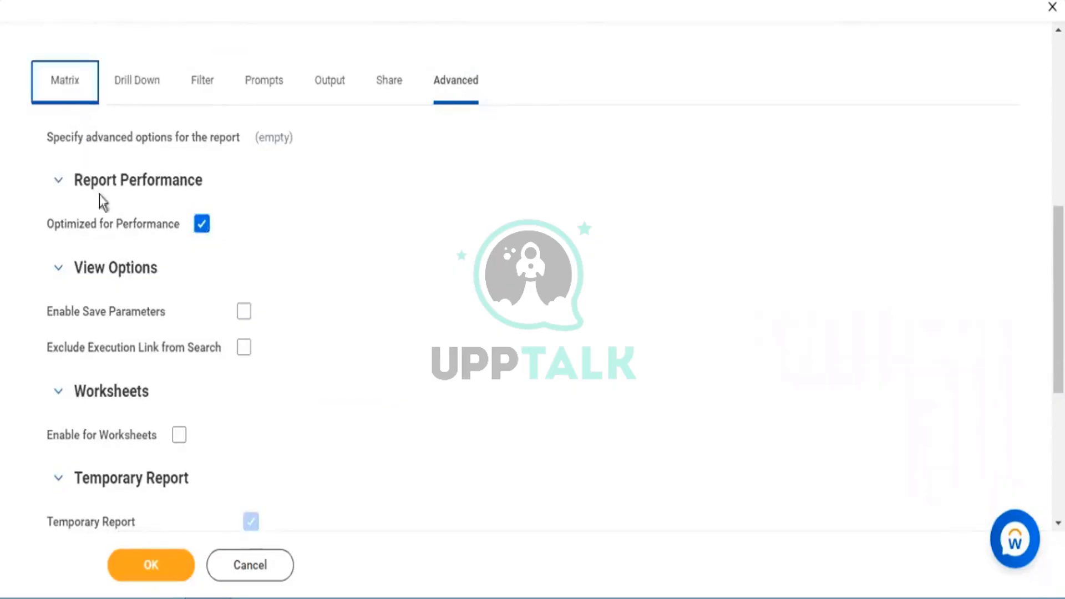
{"action": "left_click", "coordinate": [139, 290]}
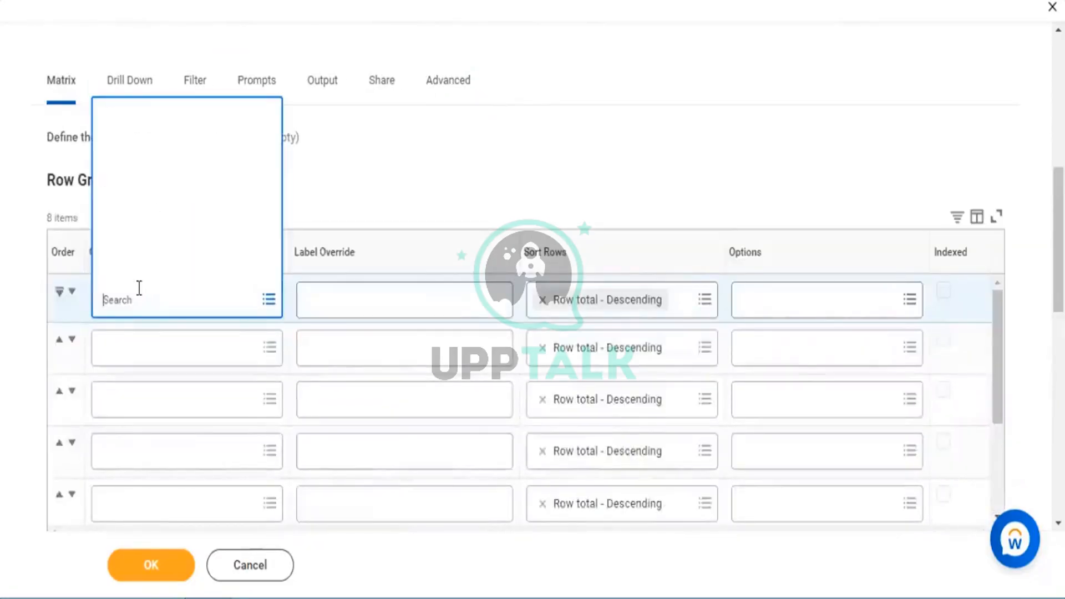
{"action": "type", "text": "company"}
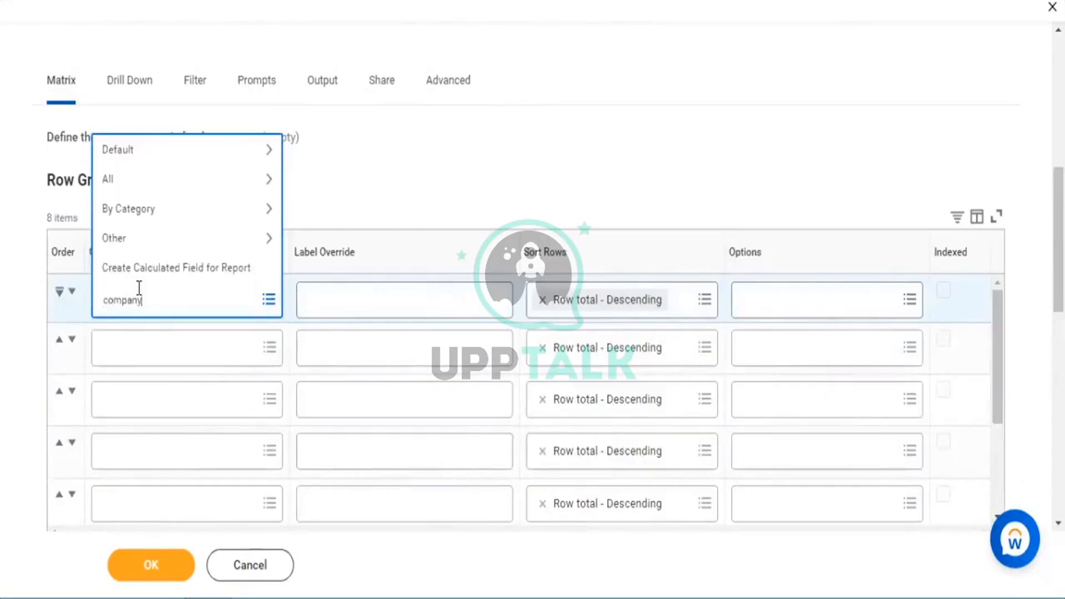
{"action": "key", "text": "Return"}
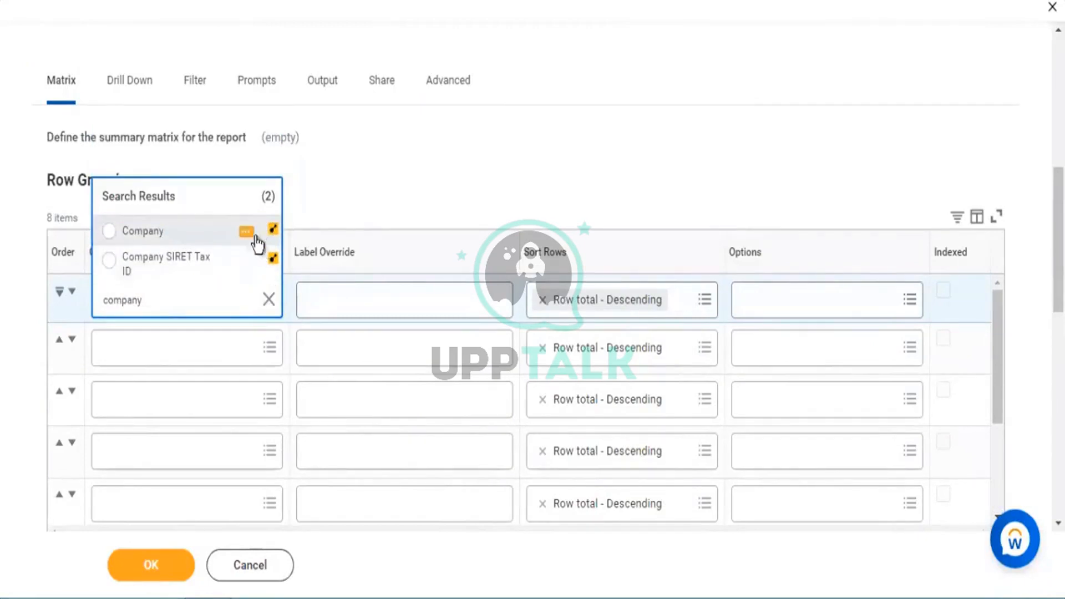
{"action": "left_click", "coordinate": [175, 231]}
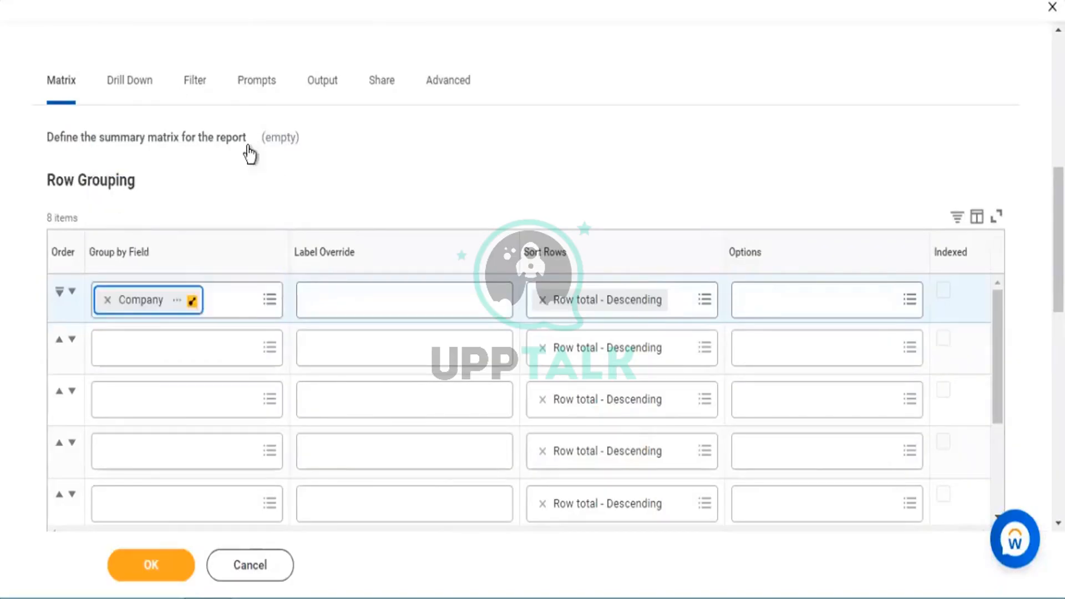
Step: Review the report's data source settings and its Optimized for Performance option in the advanced settings
{"action": "scroll", "coordinate": [247, 146], "scroll_direction": "up", "scroll_amount": 5}
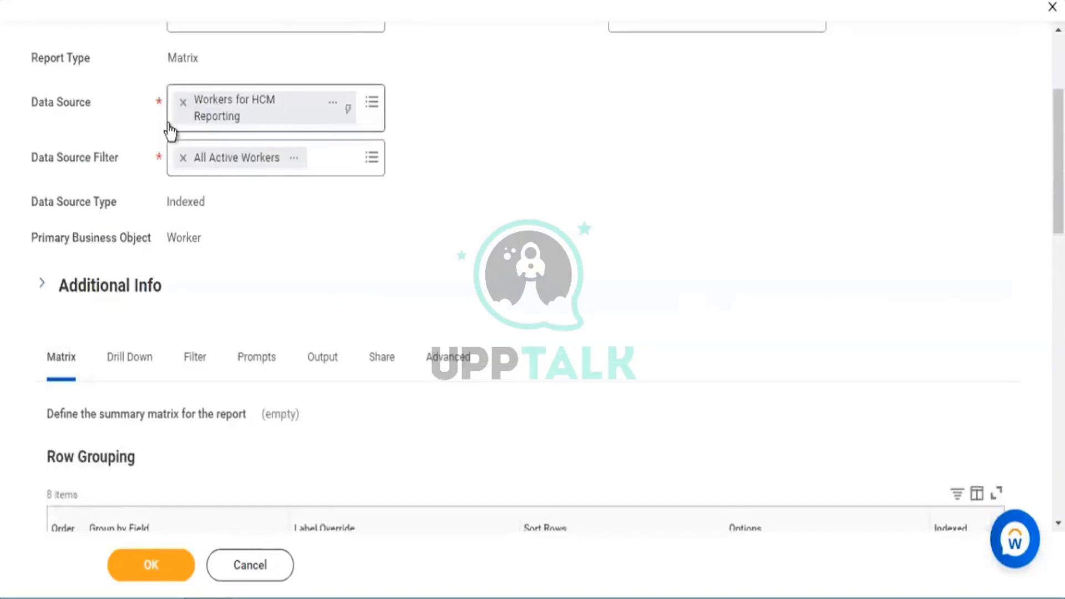
{"action": "scroll", "coordinate": [169, 131], "scroll_direction": "up", "scroll_amount": 2}
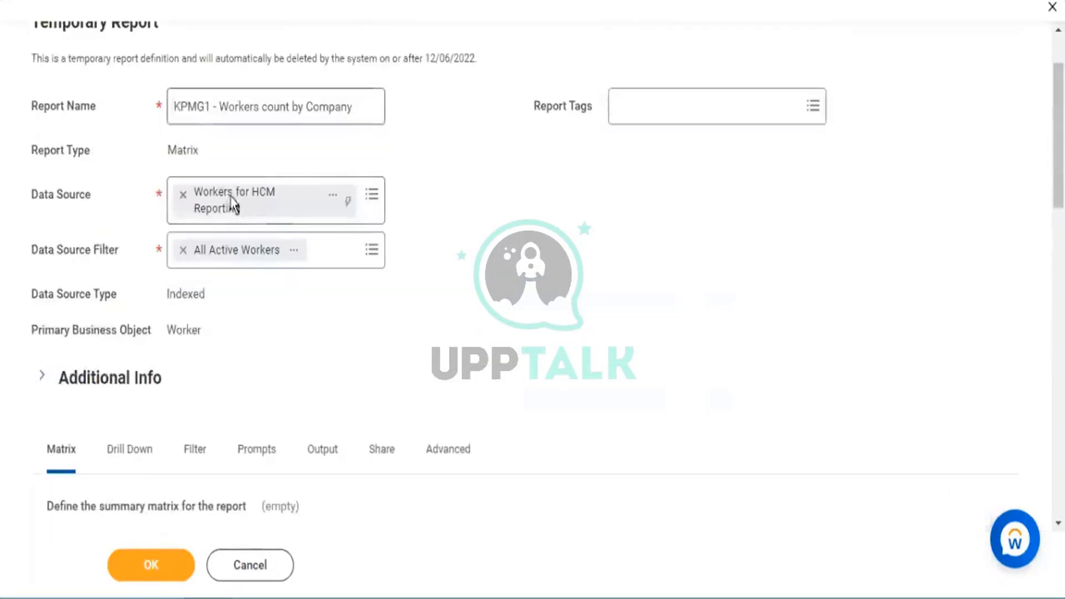
{"action": "left_click", "coordinate": [447, 446]}
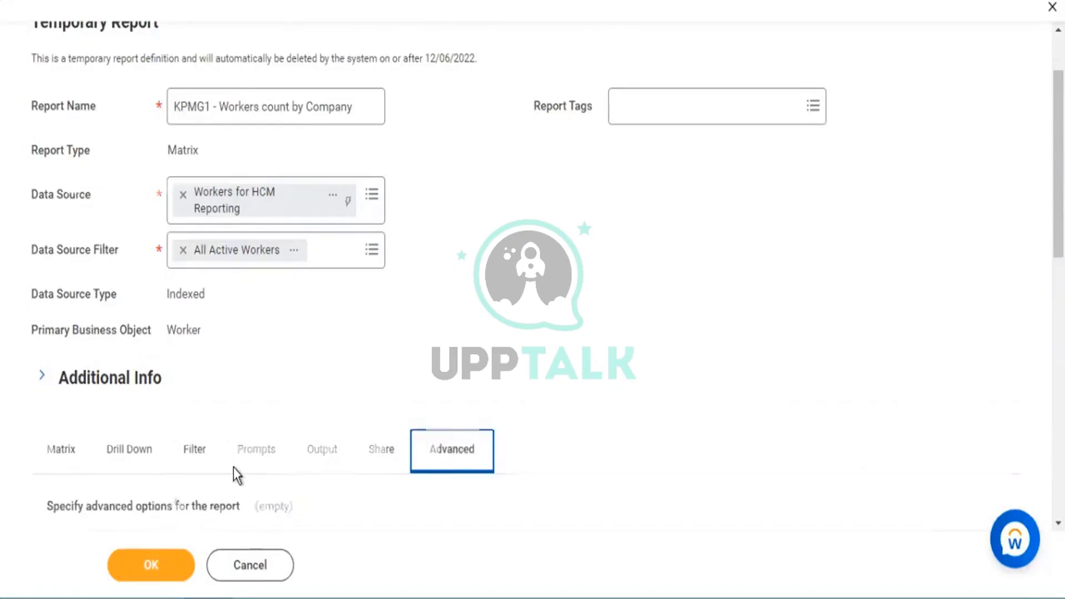
{"action": "scroll", "coordinate": [233, 467], "scroll_direction": "down", "scroll_amount": 3}
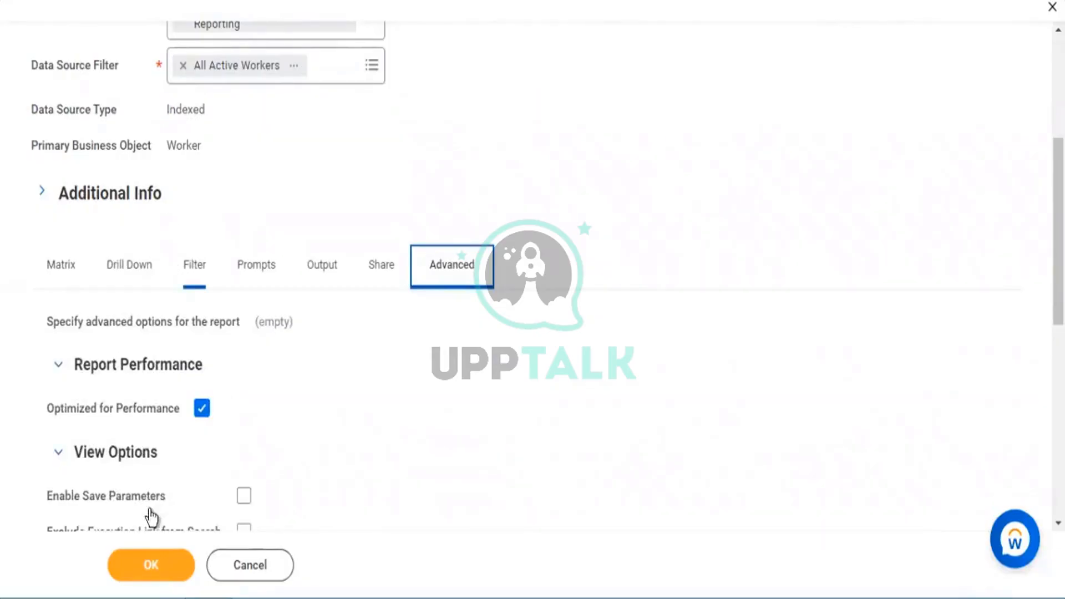
{"action": "left_click", "coordinate": [150, 413]}
{"action": "left_click_drag", "start_coordinate": [147, 412], "coordinate": [137, 412]}
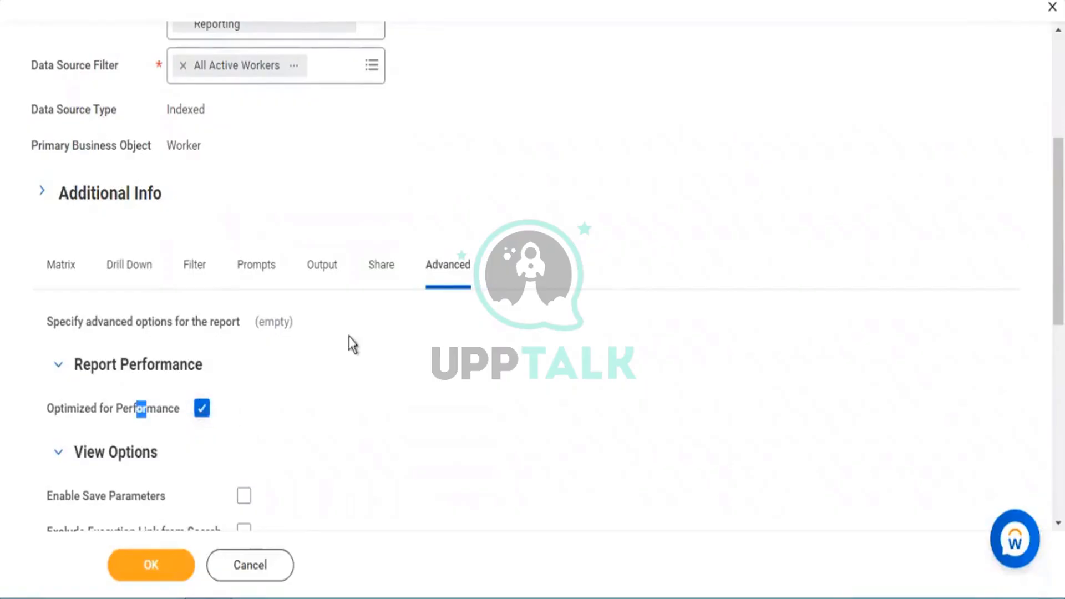
Step: Examine the data source filters available for the Workers for HCM Reporting data source, keeping All Active Workers
{"action": "scroll", "coordinate": [350, 344], "scroll_direction": "up", "scroll_amount": 5}
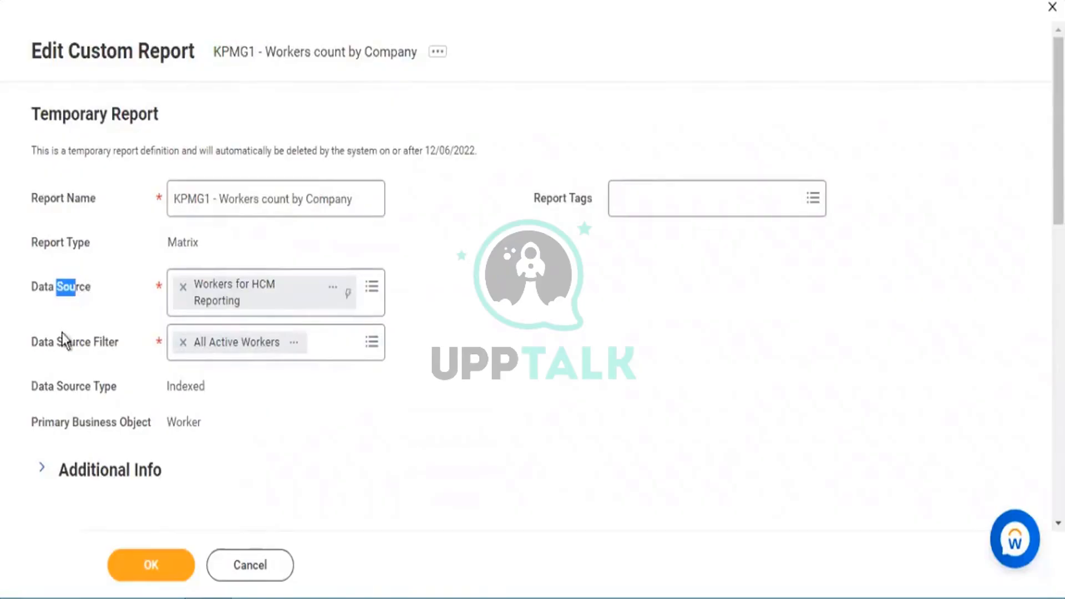
{"action": "left_click_drag", "start_coordinate": [45, 290], "coordinate": [74, 288]}
{"action": "left_click_drag", "start_coordinate": [56, 345], "coordinate": [87, 349]}
{"action": "scroll", "coordinate": [214, 316], "scroll_direction": "down", "scroll_amount": 2}
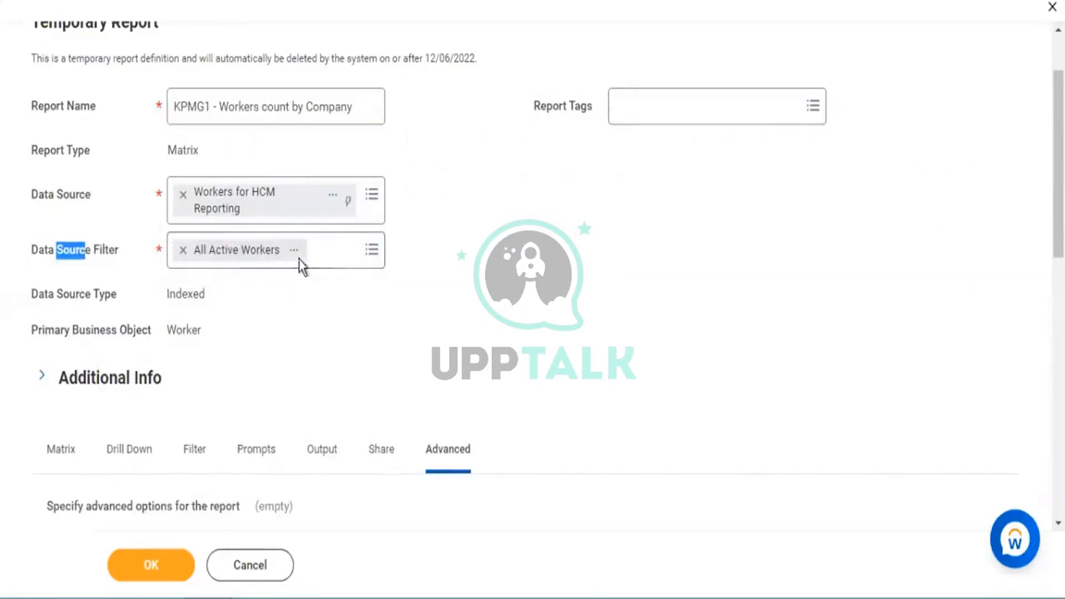
{"action": "left_click", "coordinate": [371, 250]}
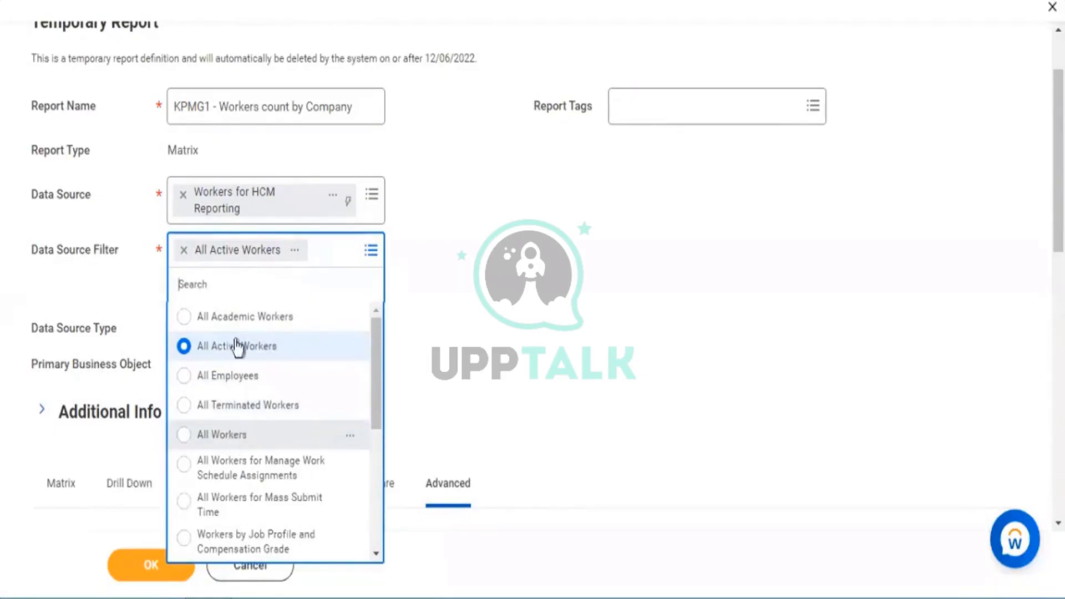
{"action": "scroll", "coordinate": [291, 444], "scroll_direction": "down", "scroll_amount": 3}
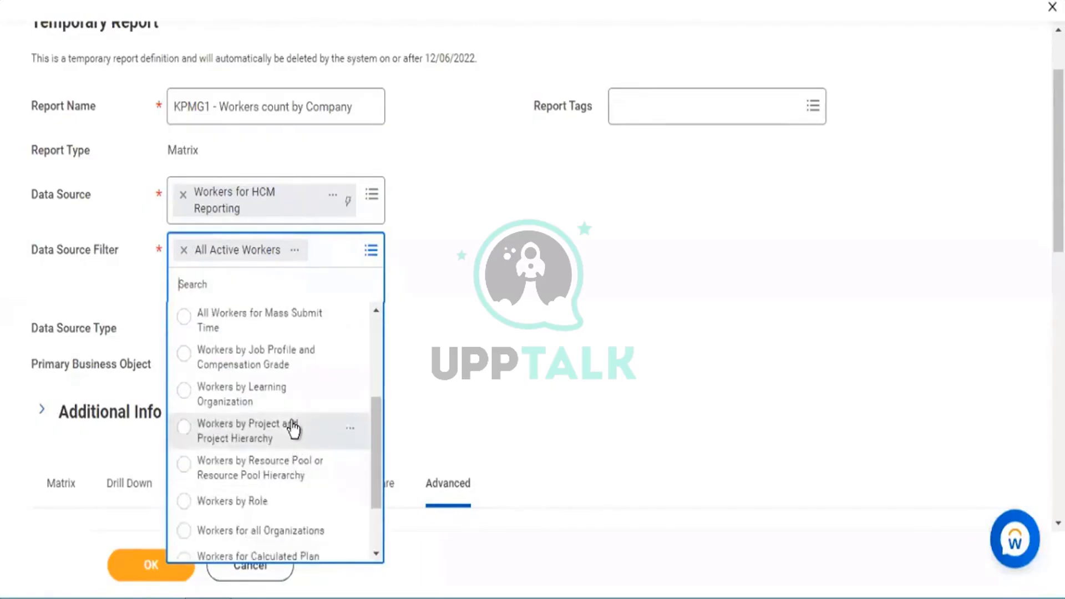
{"action": "scroll", "coordinate": [294, 430], "scroll_direction": "down", "scroll_amount": 2}
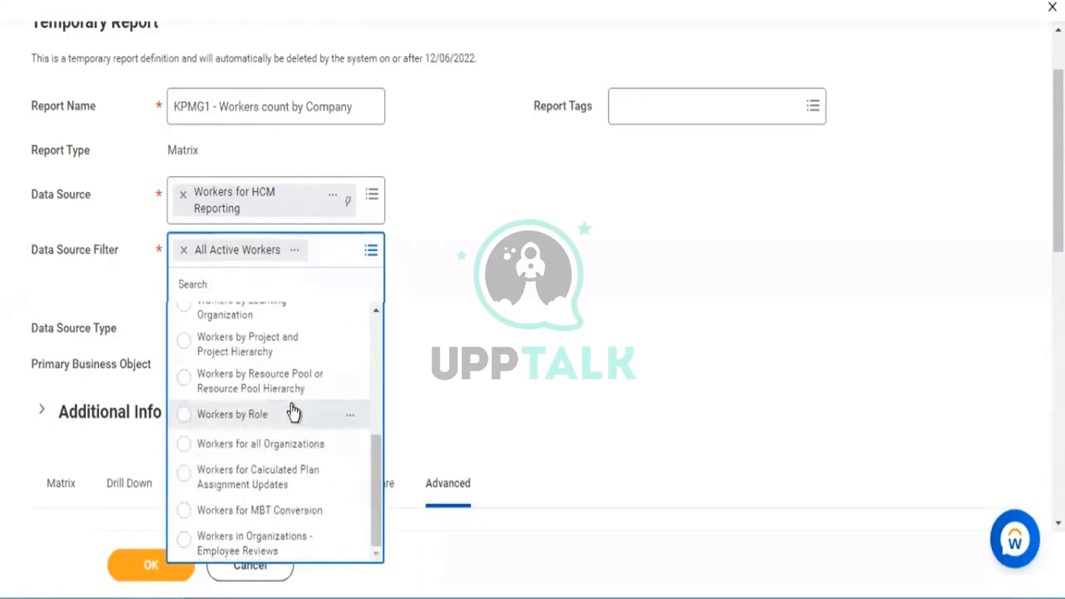
{"action": "scroll", "coordinate": [293, 413], "scroll_direction": "up", "scroll_amount": 5}
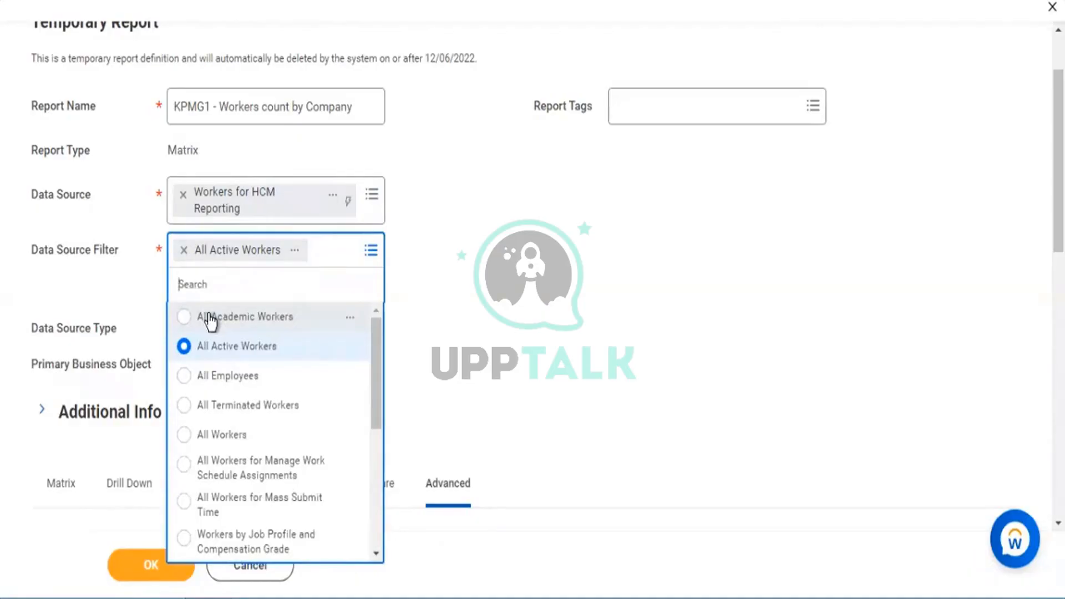
{"action": "left_click", "coordinate": [657, 316]}
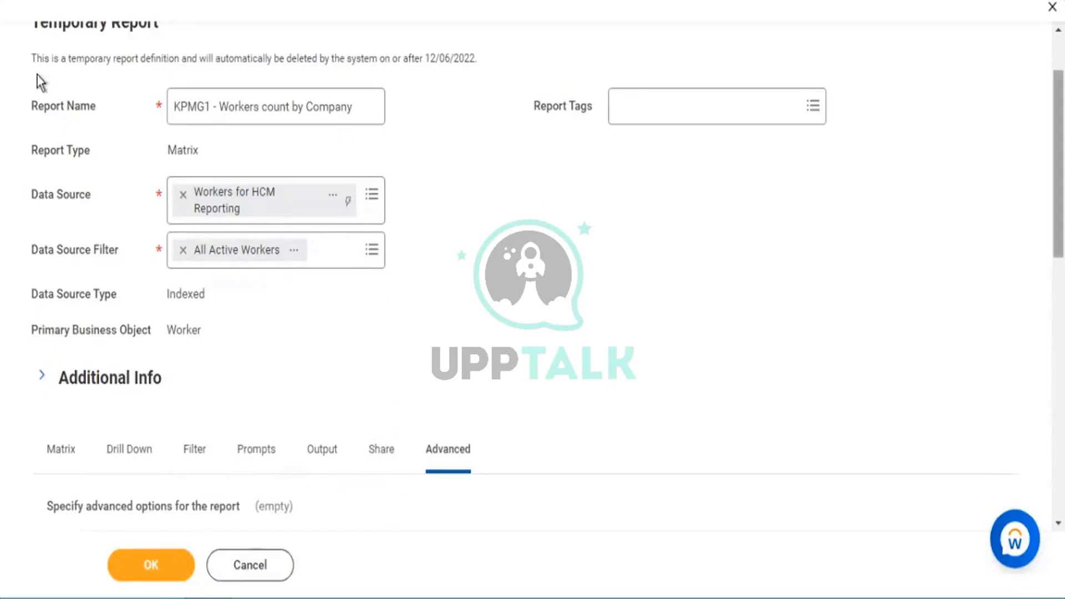
{"action": "left_click_drag", "start_coordinate": [54, 249], "coordinate": [105, 252]}
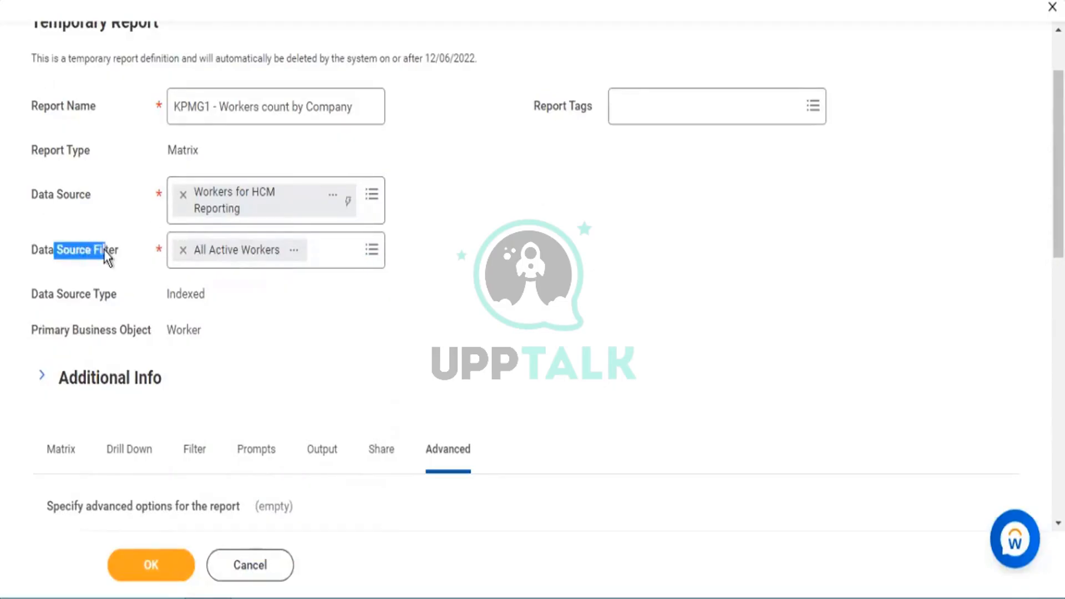
{"action": "left_click", "coordinate": [471, 302]}
Step: Return to the matrix definition and look over the report's configuration sections from Matrix through Advanced
{"action": "scroll", "coordinate": [271, 325], "scroll_direction": "down", "scroll_amount": 3}
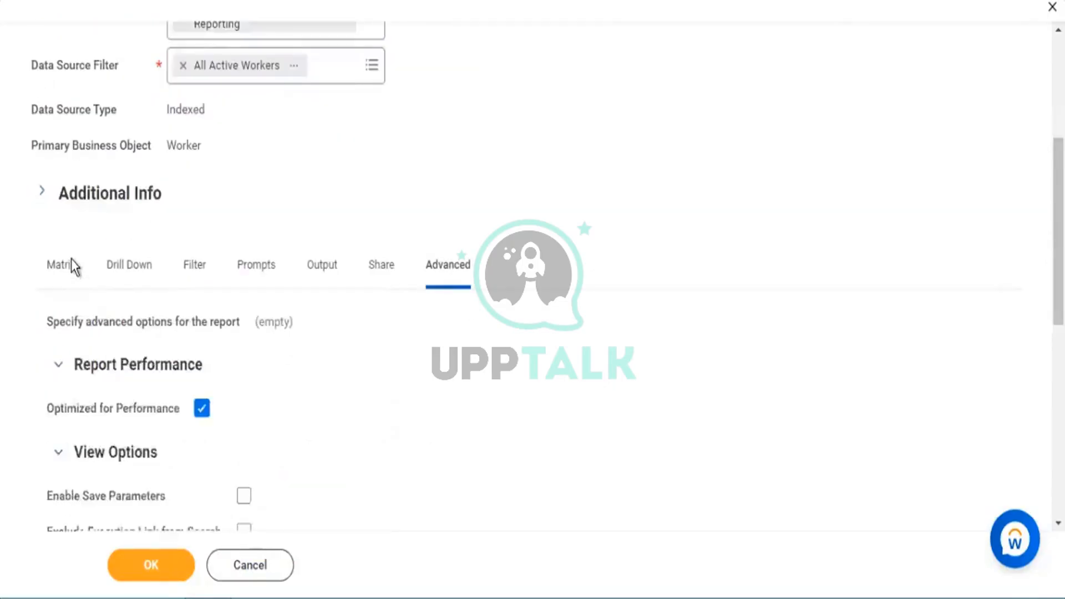
{"action": "left_click", "coordinate": [71, 258]}
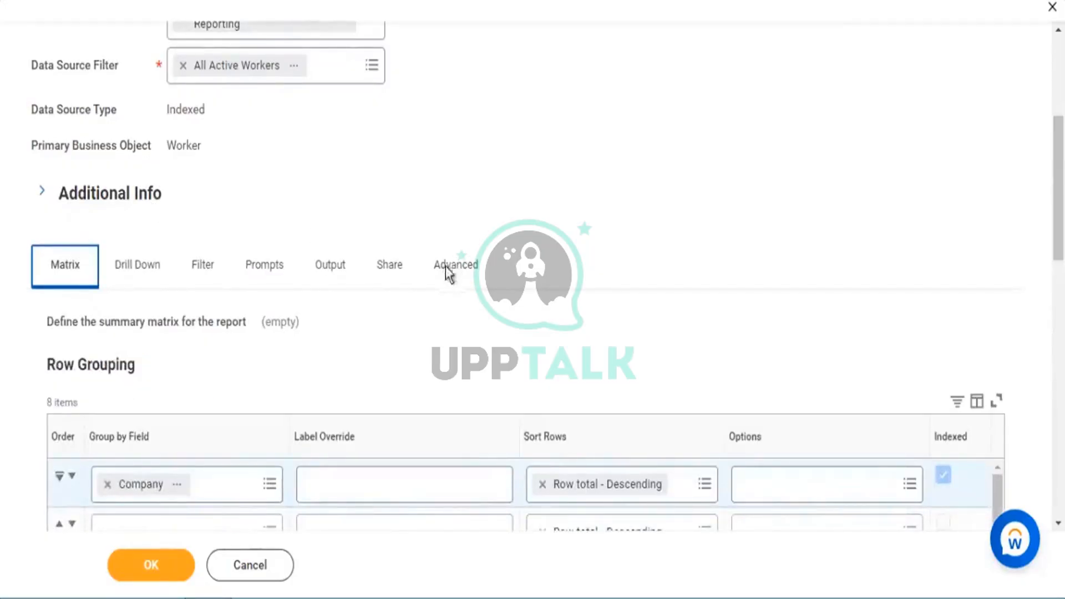
{"action": "left_click_drag", "start_coordinate": [475, 267], "coordinate": [26, 262]}
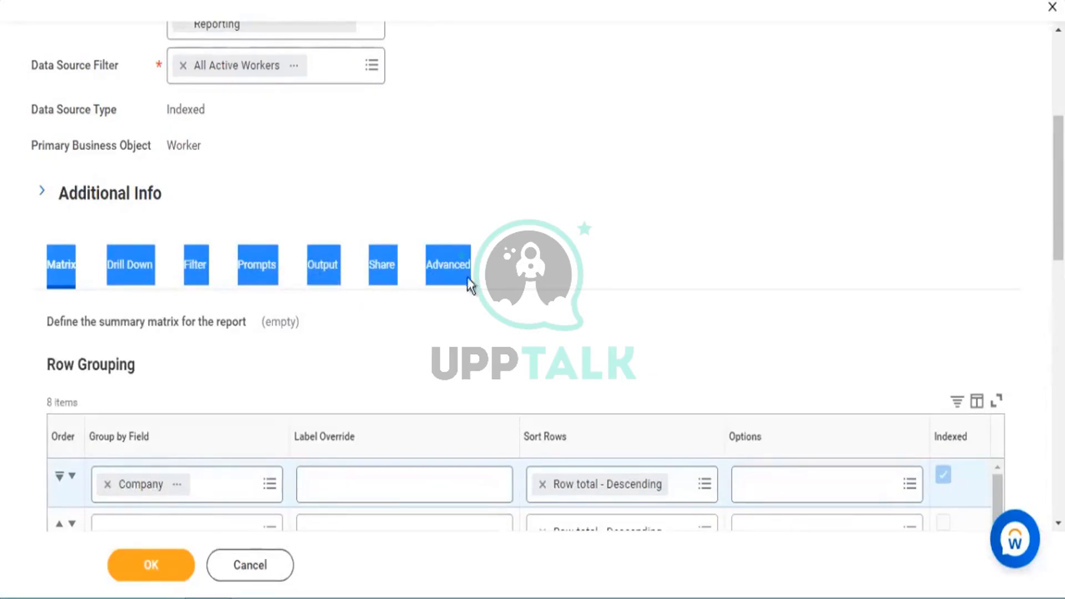
{"action": "left_click_drag", "start_coordinate": [487, 272], "coordinate": [181, 264]}
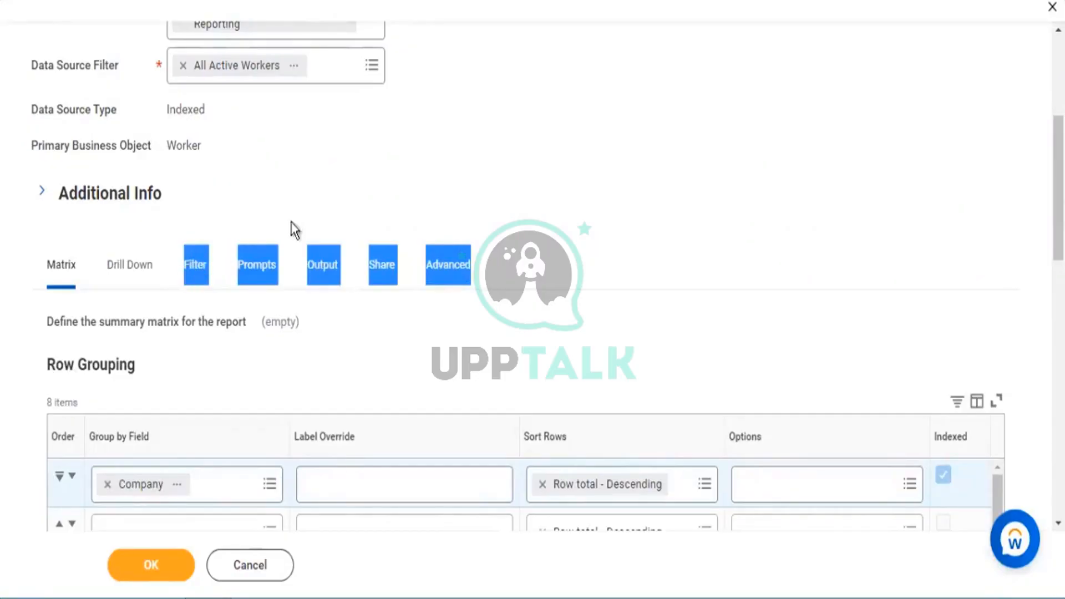
{"action": "left_click", "coordinate": [594, 261]}
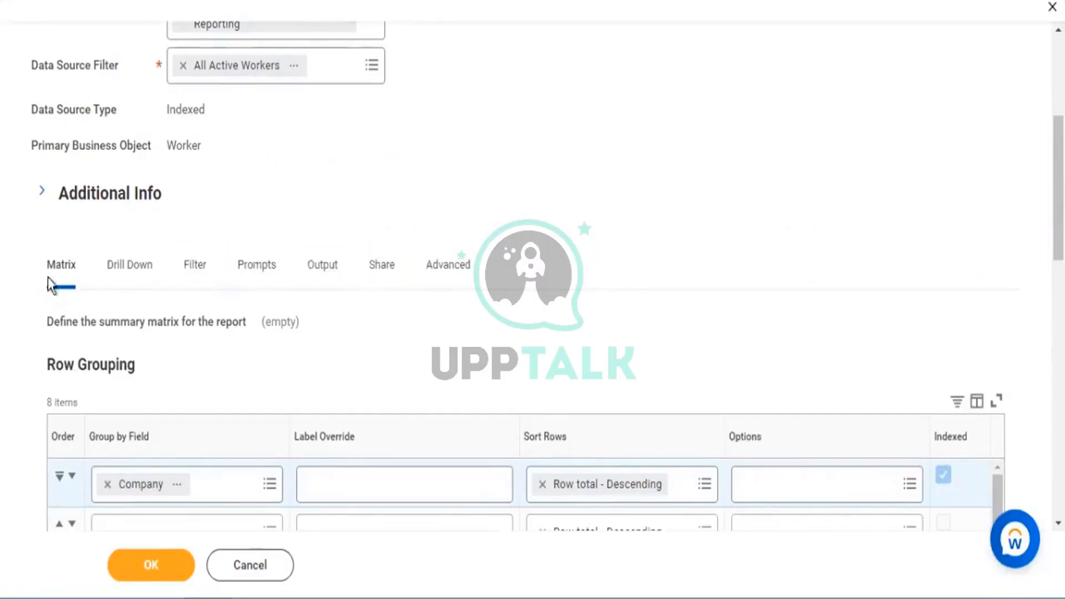
{"action": "left_click_drag", "start_coordinate": [105, 275], "coordinate": [152, 283]}
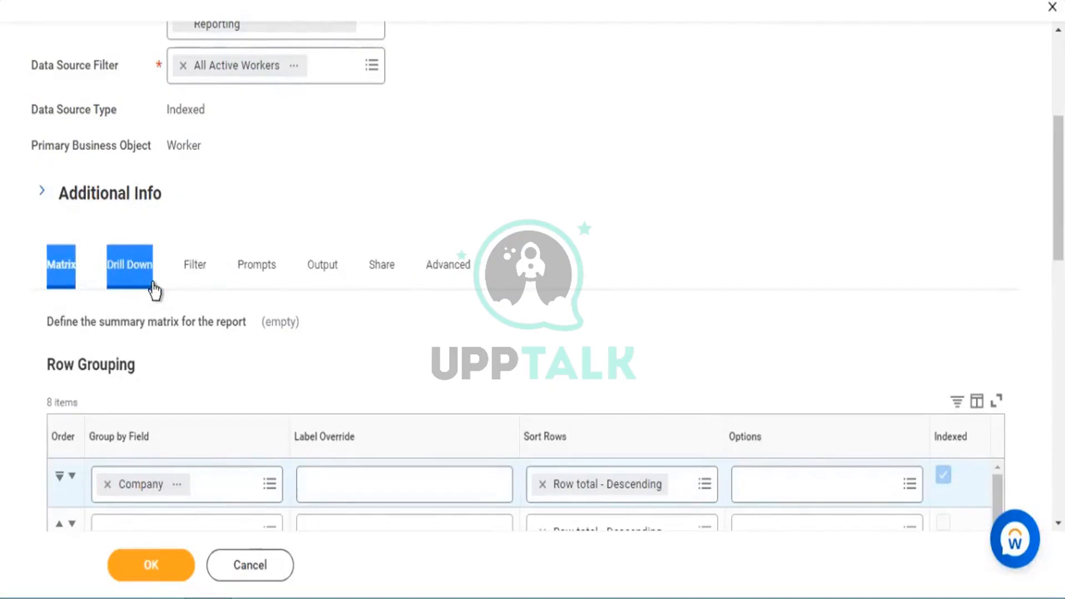
{"action": "left_click", "coordinate": [717, 204]}
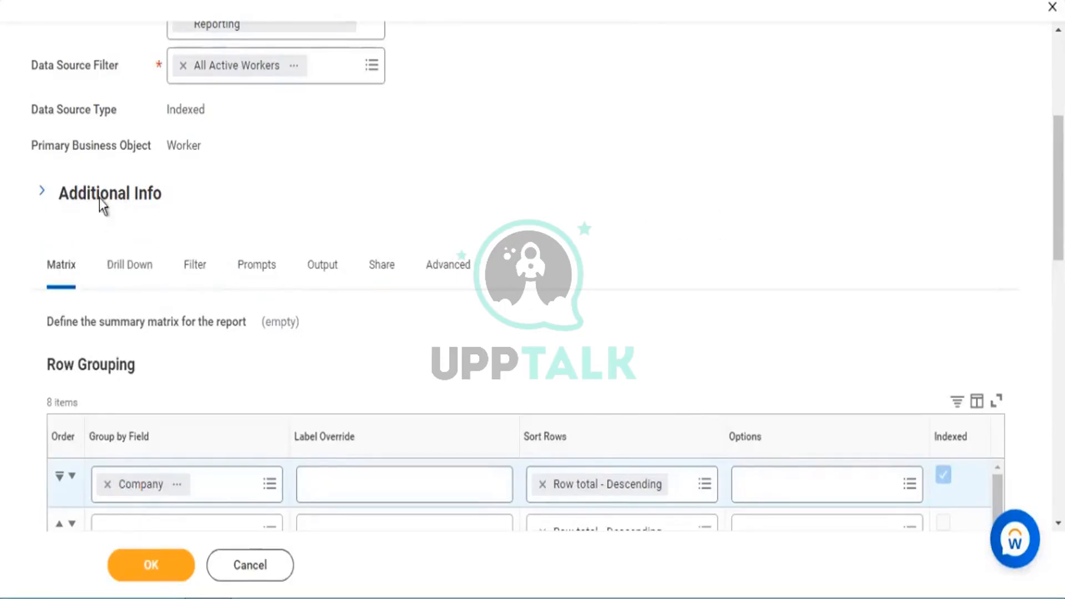
Step: Look through the matrix's row grouping and optional column grouping, including the row and column limits
{"action": "scroll", "coordinate": [35, 91], "scroll_direction": "down", "scroll_amount": 3}
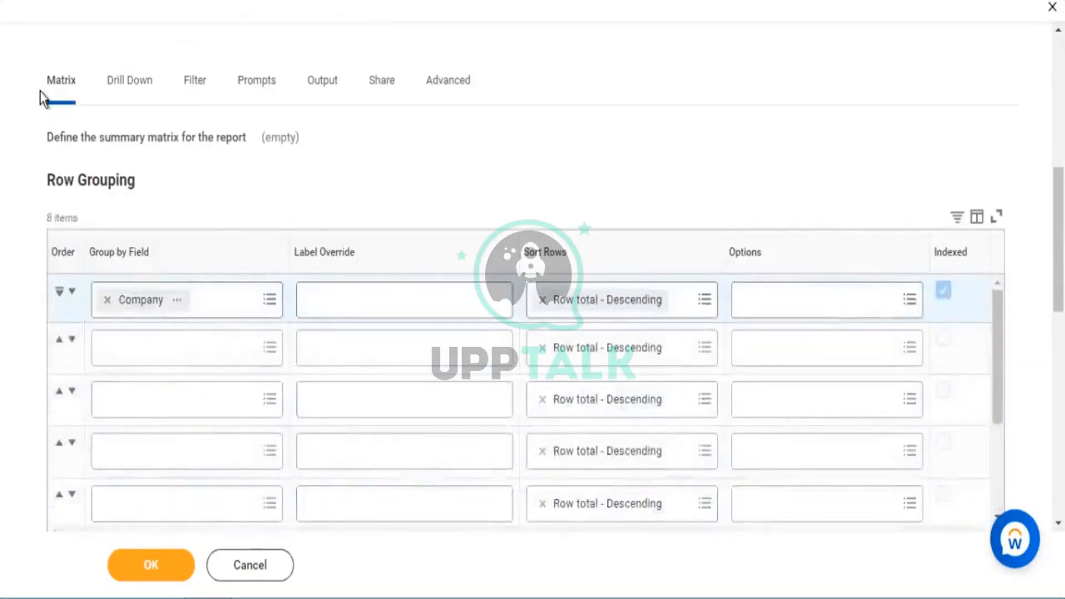
{"action": "double_click", "coordinate": [65, 93]}
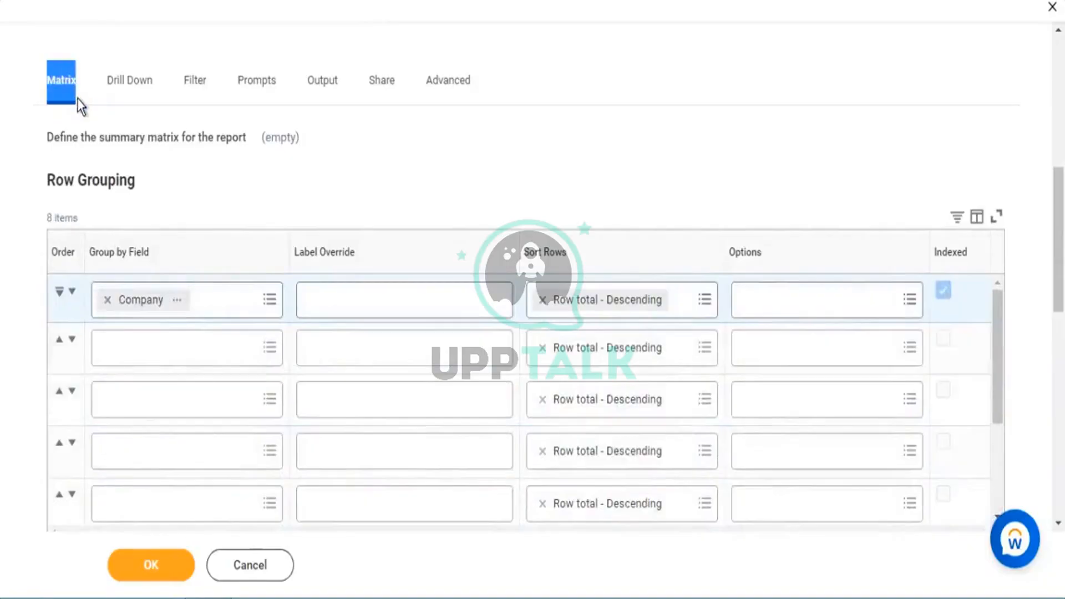
{"action": "left_click", "coordinate": [49, 106]}
{"action": "scroll", "coordinate": [254, 135], "scroll_direction": "down", "scroll_amount": 4}
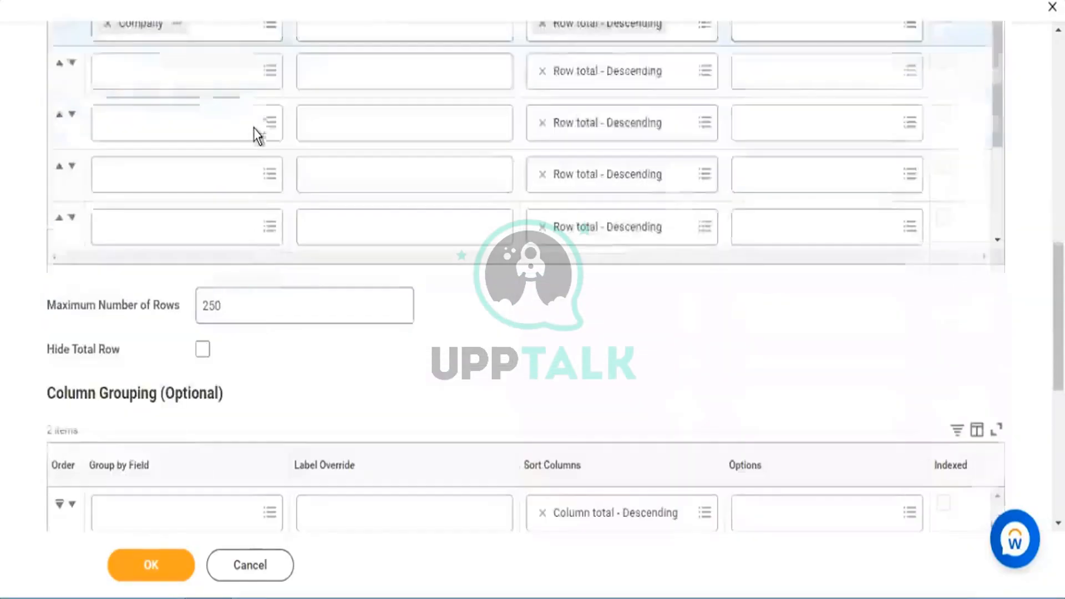
{"action": "scroll", "coordinate": [254, 136], "scroll_direction": "down", "scroll_amount": 2}
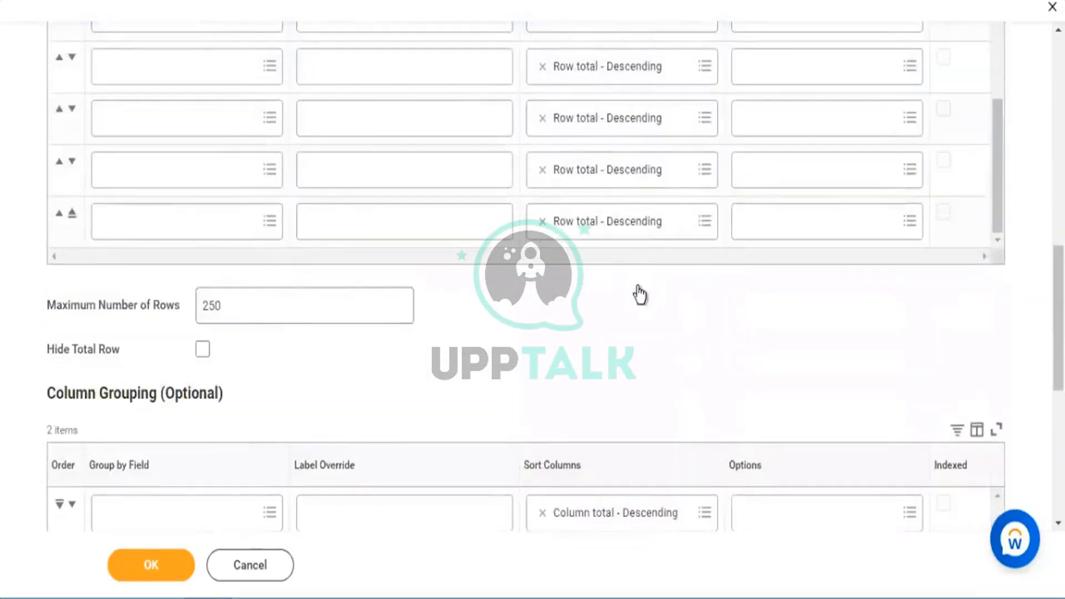
{"action": "scroll", "coordinate": [635, 297], "scroll_direction": "down", "scroll_amount": 3}
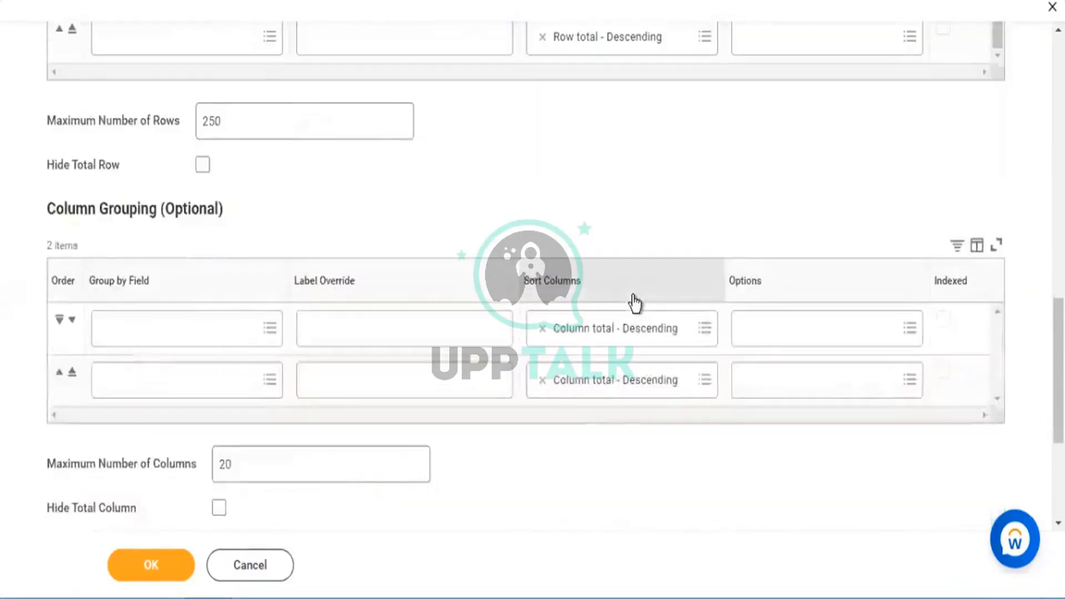
{"action": "scroll", "coordinate": [635, 304], "scroll_direction": "up", "scroll_amount": 15}
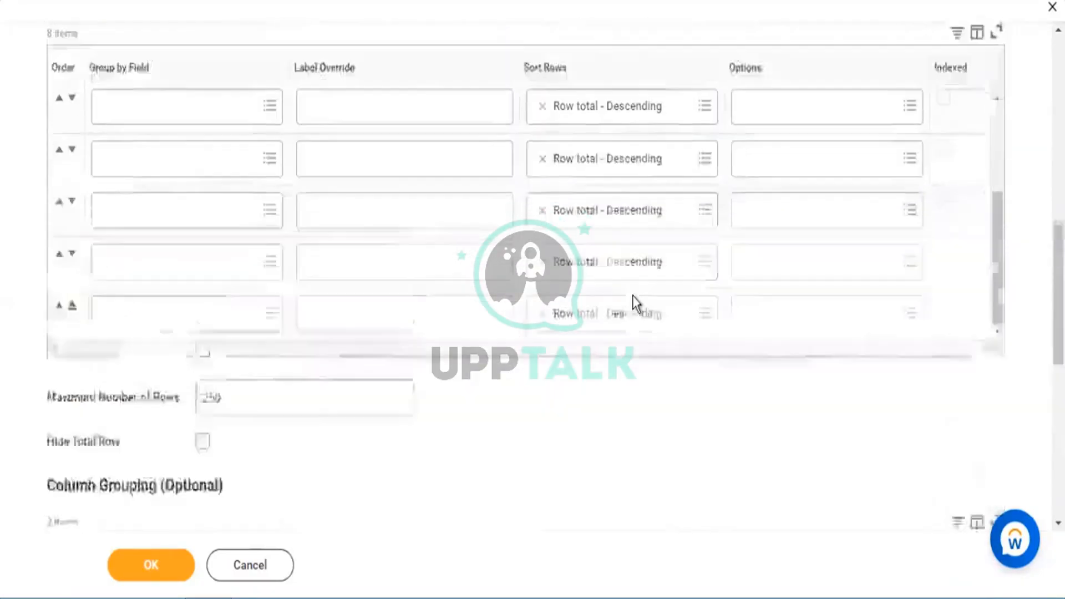
Step: Examine the Row Grouping, Column Grouping and Define the Field(s) to Summarize sections of the matrix definition
{"action": "scroll", "coordinate": [635, 302], "scroll_direction": "down", "scroll_amount": 8}
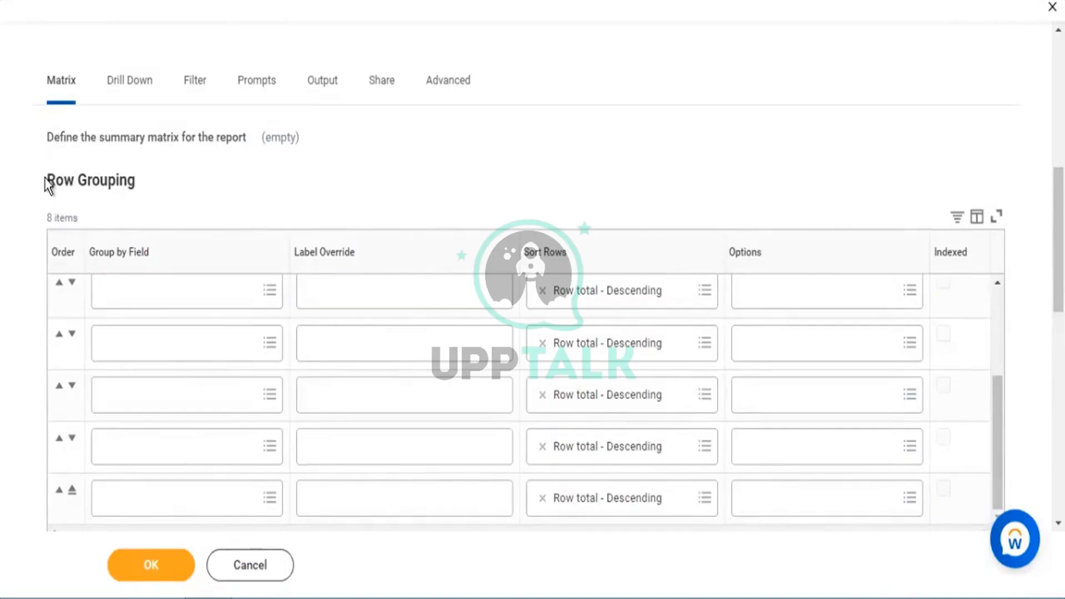
{"action": "left_click_drag", "start_coordinate": [45, 179], "coordinate": [139, 176]}
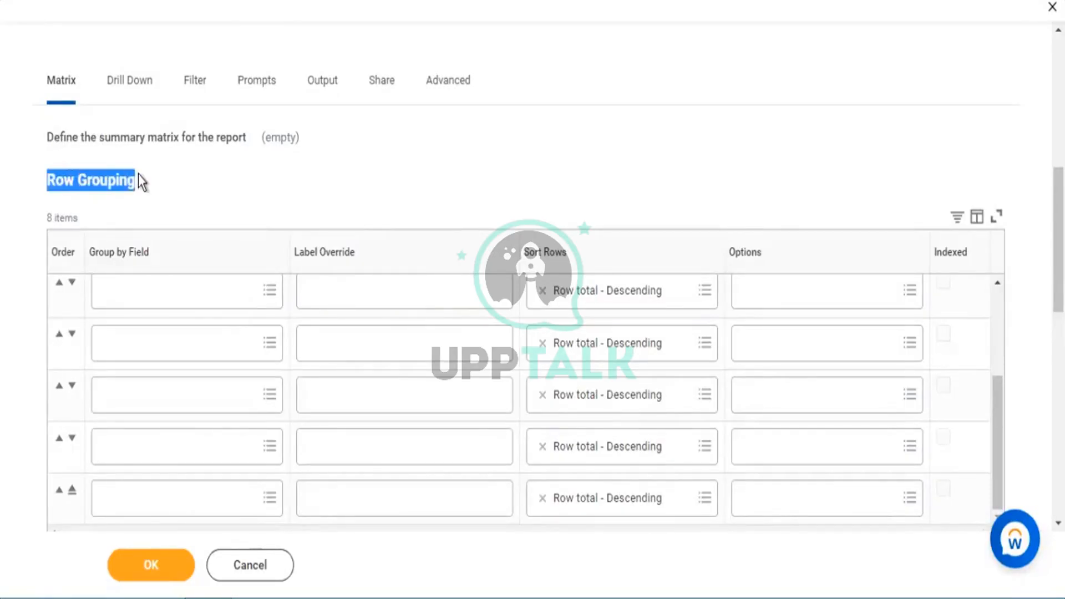
{"action": "scroll", "coordinate": [155, 205], "scroll_direction": "down", "scroll_amount": 3}
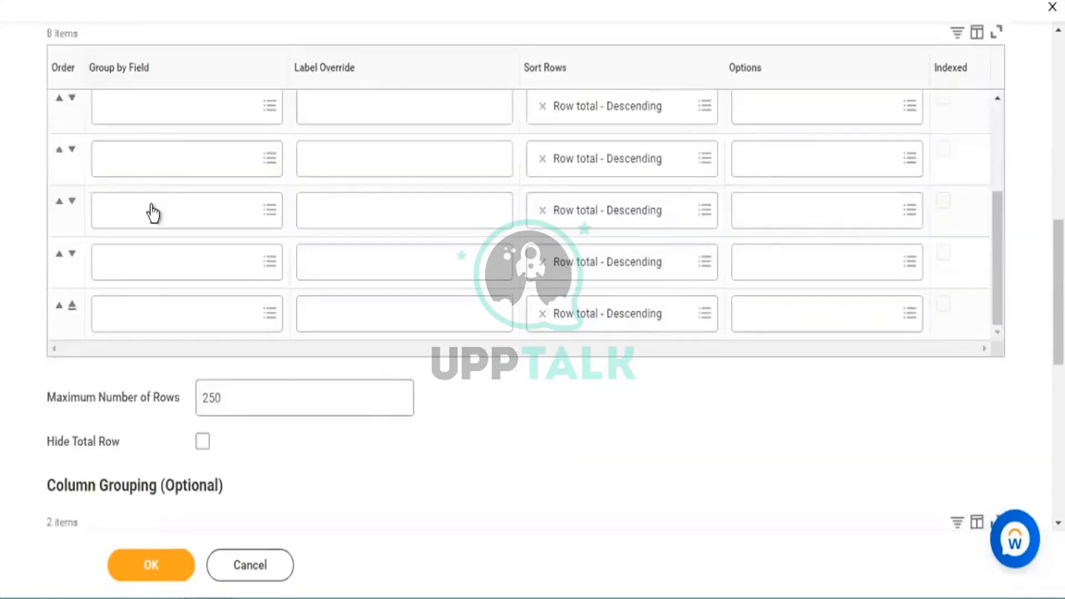
{"action": "scroll", "coordinate": [106, 444], "scroll_direction": "down", "scroll_amount": 2}
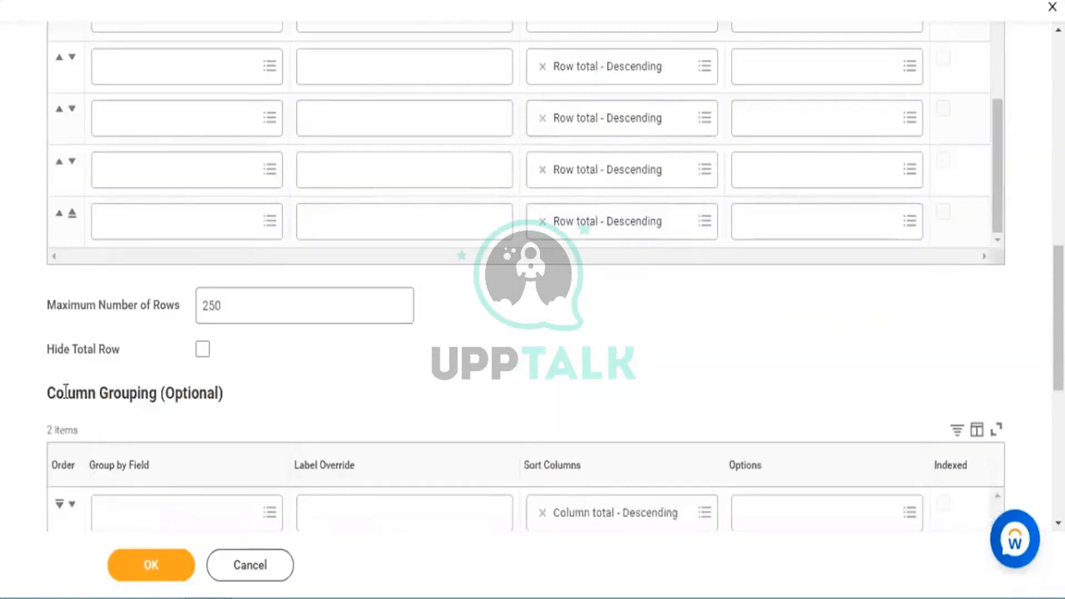
{"action": "left_click_drag", "start_coordinate": [64, 393], "coordinate": [175, 393]}
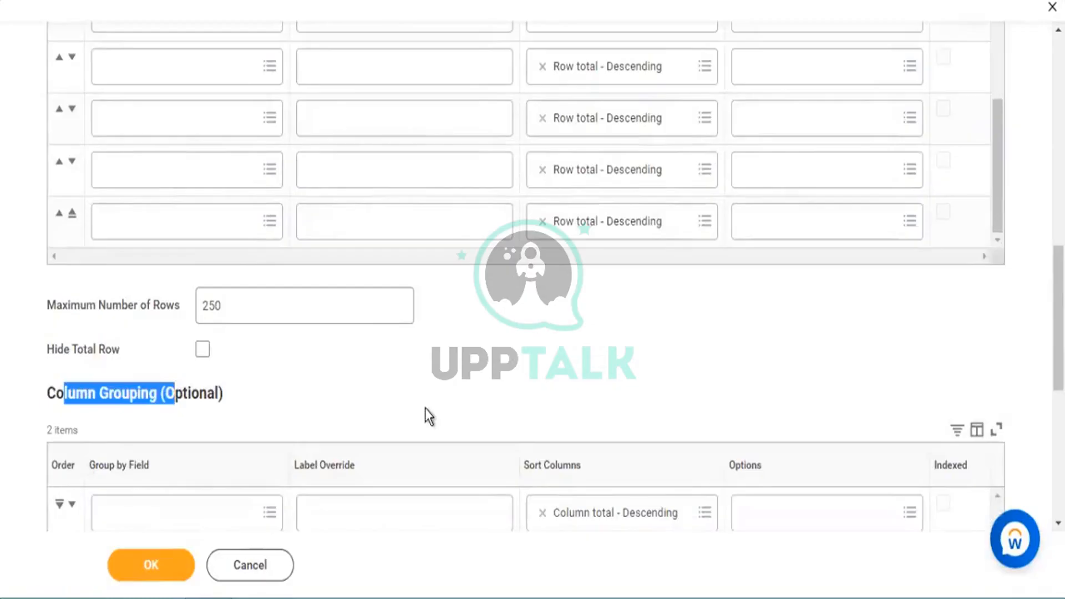
{"action": "scroll", "coordinate": [425, 409], "scroll_direction": "down", "scroll_amount": 7}
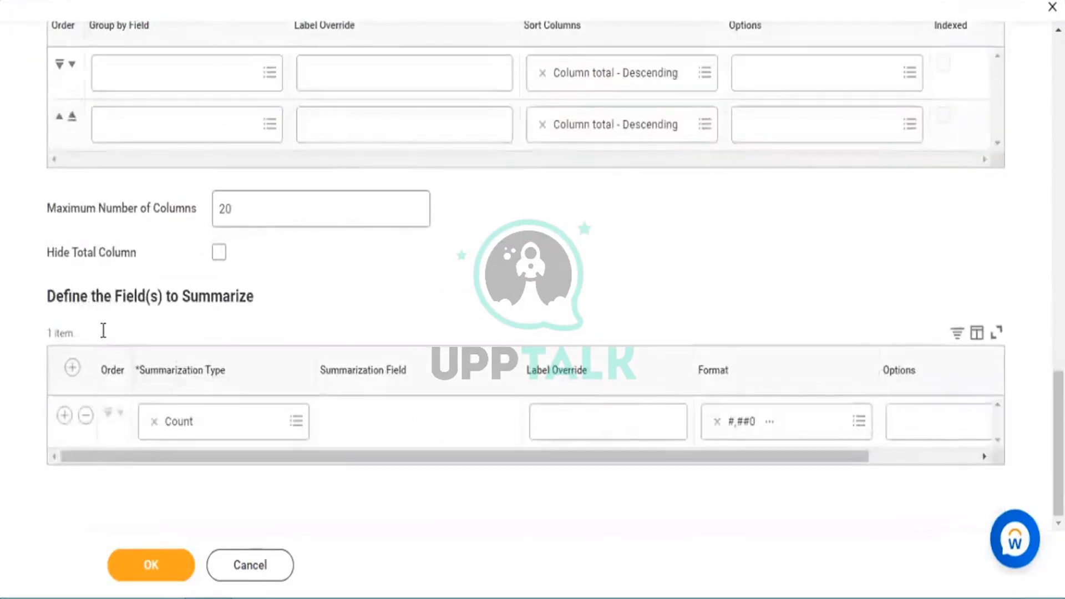
{"action": "scroll", "coordinate": [104, 335], "scroll_direction": "up", "scroll_amount": 3}
{"action": "scroll", "coordinate": [107, 335], "scroll_direction": "up", "scroll_amount": 10}
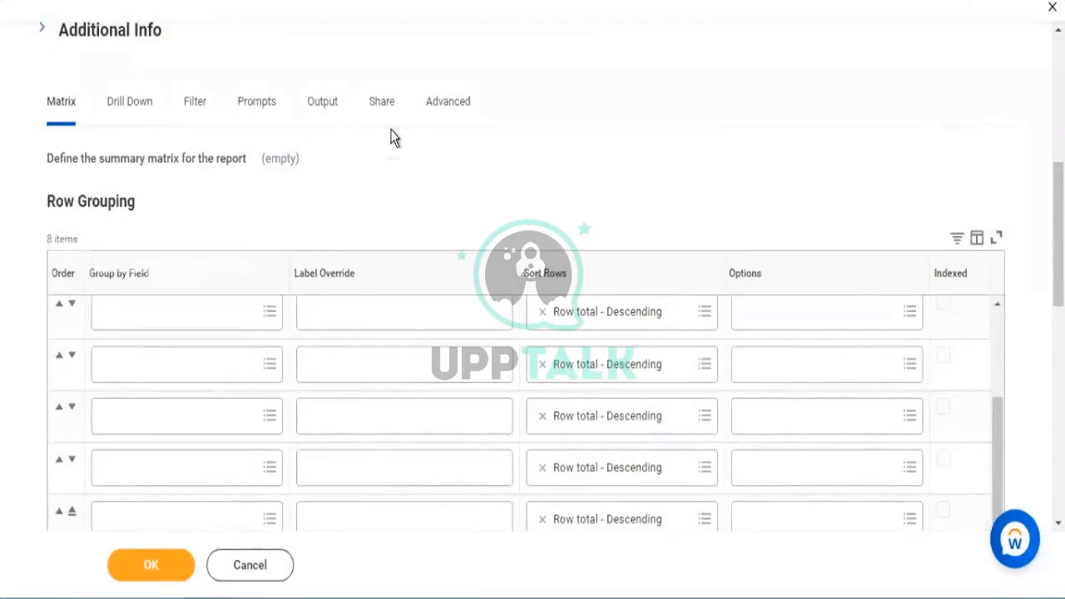
{"action": "scroll", "coordinate": [391, 128], "scroll_direction": "down", "scroll_amount": 2}
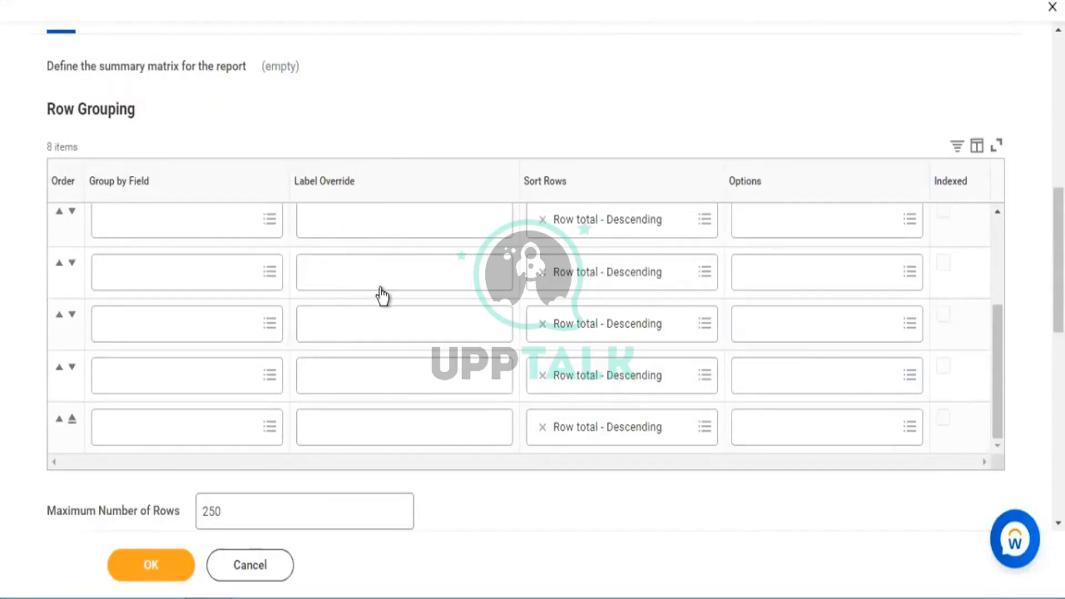
{"action": "scroll", "coordinate": [382, 297], "scroll_direction": "down", "scroll_amount": 1}
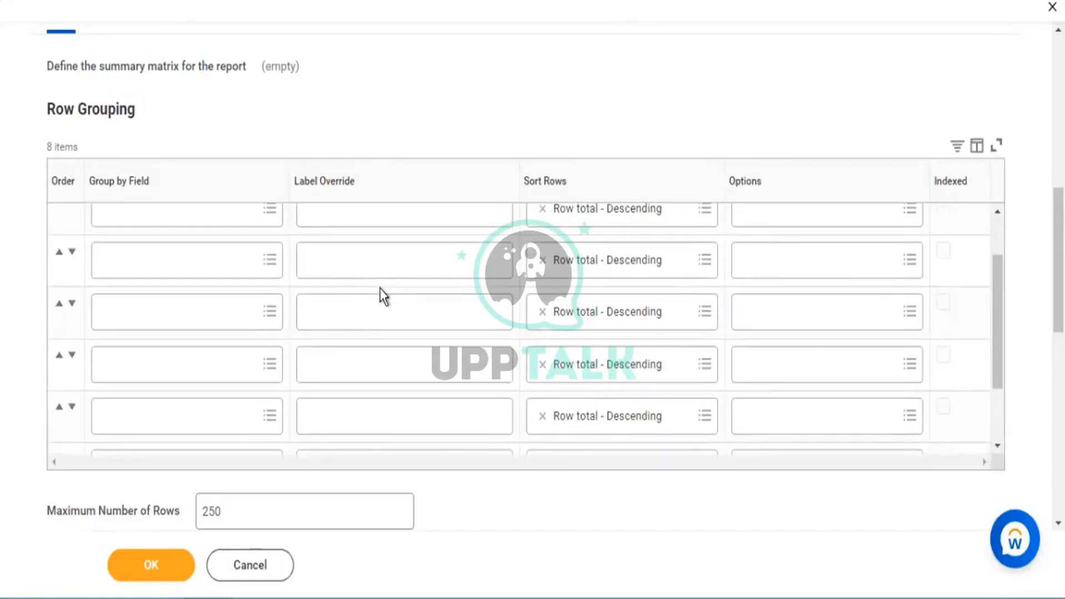
Step: Check the report name, data source and data source filter against the Company field in the matrix row grouping
{"action": "scroll", "coordinate": [380, 288], "scroll_direction": "up", "scroll_amount": 1}
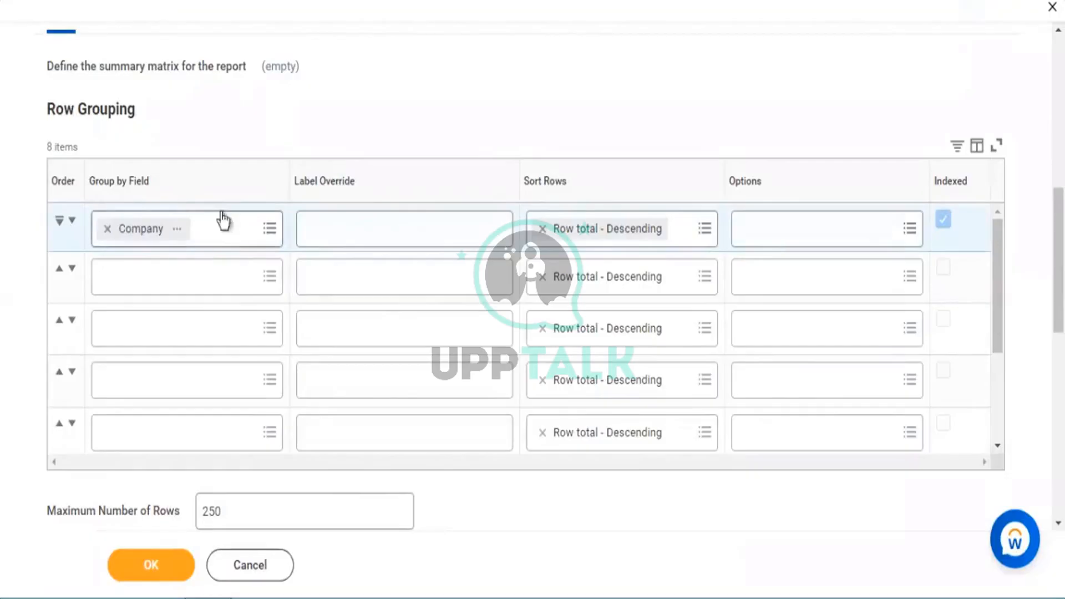
{"action": "scroll", "coordinate": [221, 211], "scroll_direction": "up", "scroll_amount": 3}
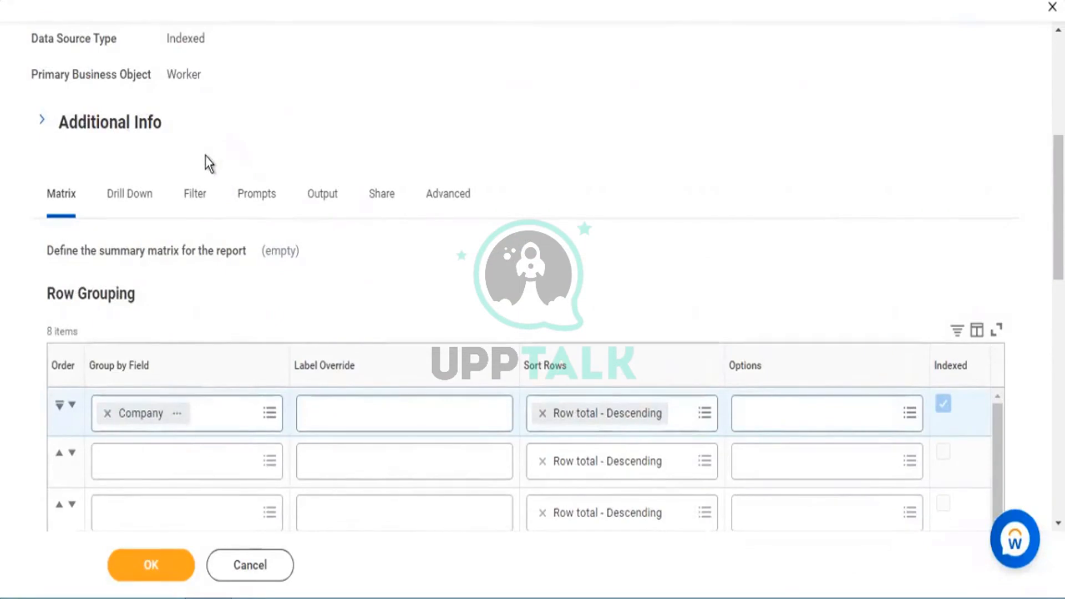
{"action": "scroll", "coordinate": [205, 155], "scroll_direction": "up", "scroll_amount": 3}
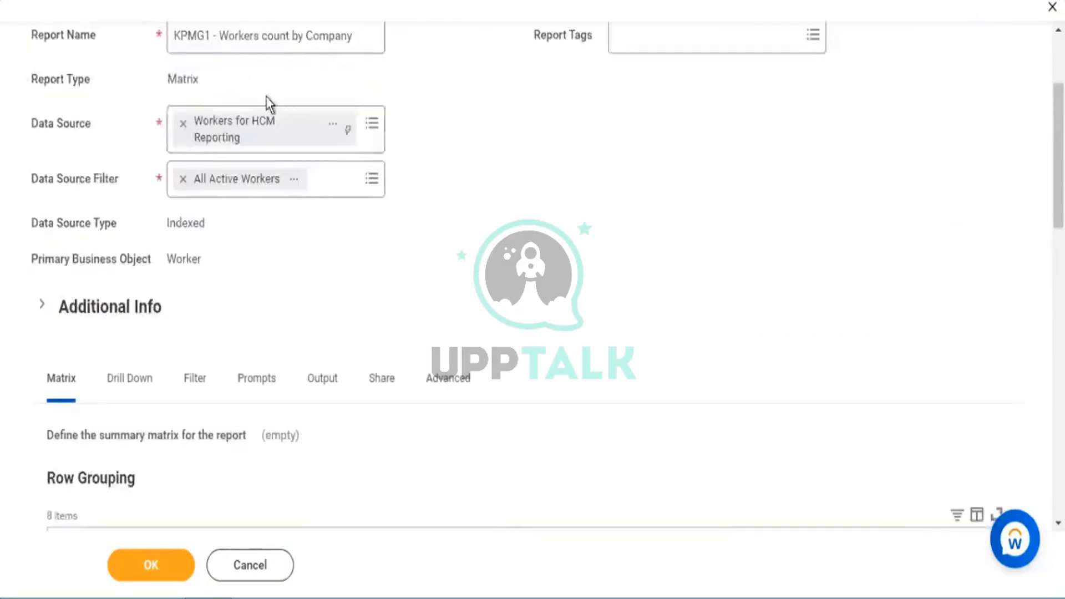
{"action": "scroll", "coordinate": [268, 107], "scroll_direction": "up", "scroll_amount": 3}
{"action": "left_click_drag", "start_coordinate": [219, 201], "coordinate": [356, 205]}
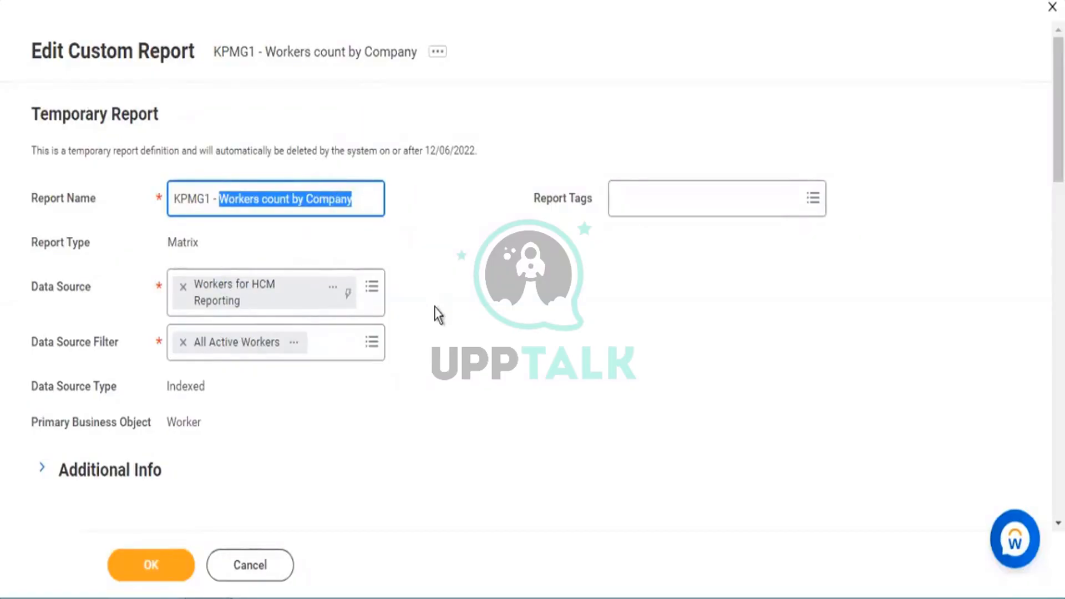
{"action": "scroll", "coordinate": [438, 310], "scroll_direction": "down", "scroll_amount": 5}
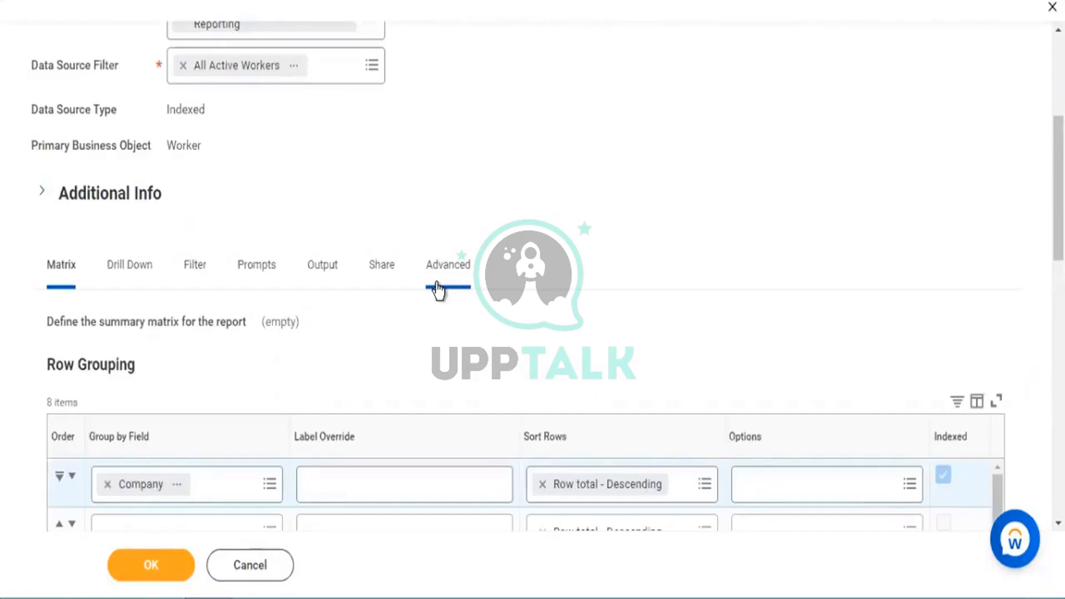
{"action": "scroll", "coordinate": [401, 294], "scroll_direction": "down", "scroll_amount": 2}
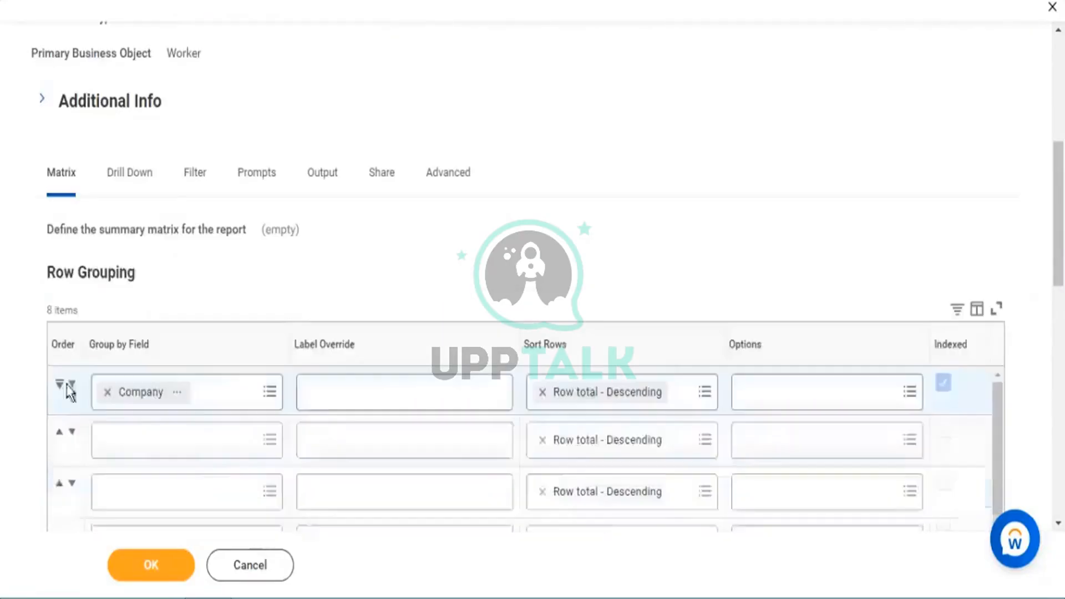
Step: Review the Row Grouping section, comparing its Group by Field setting with the primary business object
{"action": "left_click_drag", "start_coordinate": [44, 271], "coordinate": [137, 268]}
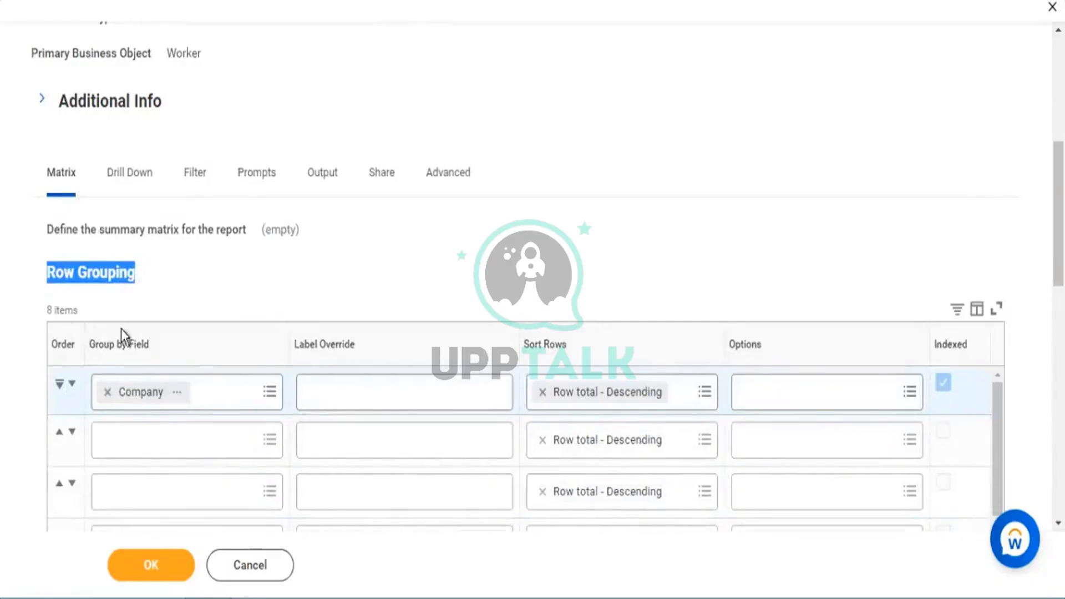
{"action": "left_click", "coordinate": [126, 345]}
{"action": "left_click_drag", "start_coordinate": [94, 345], "coordinate": [146, 340]}
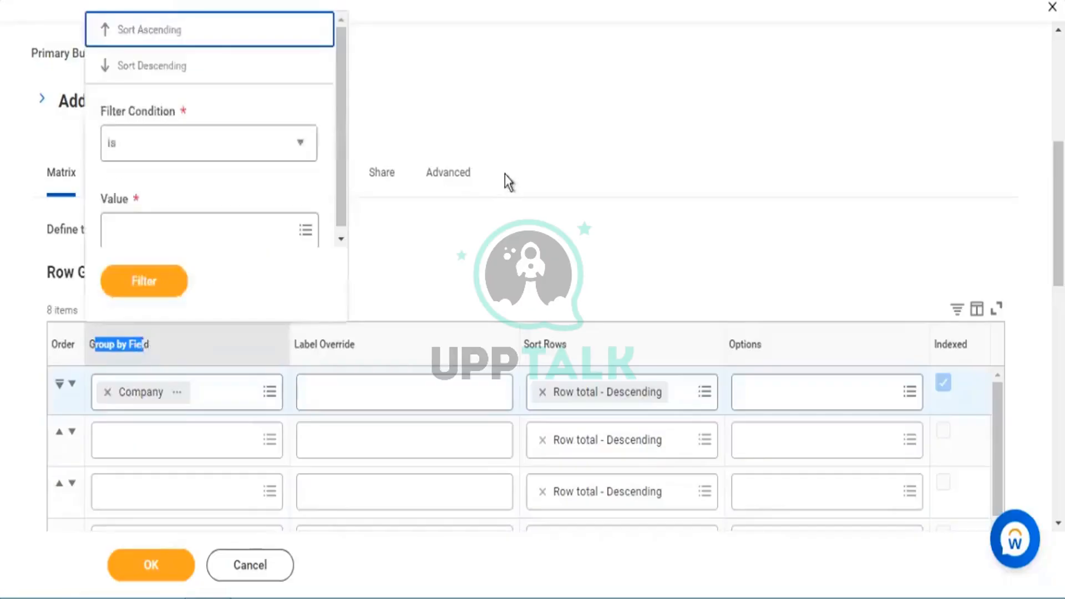
{"action": "left_click", "coordinate": [406, 143]}
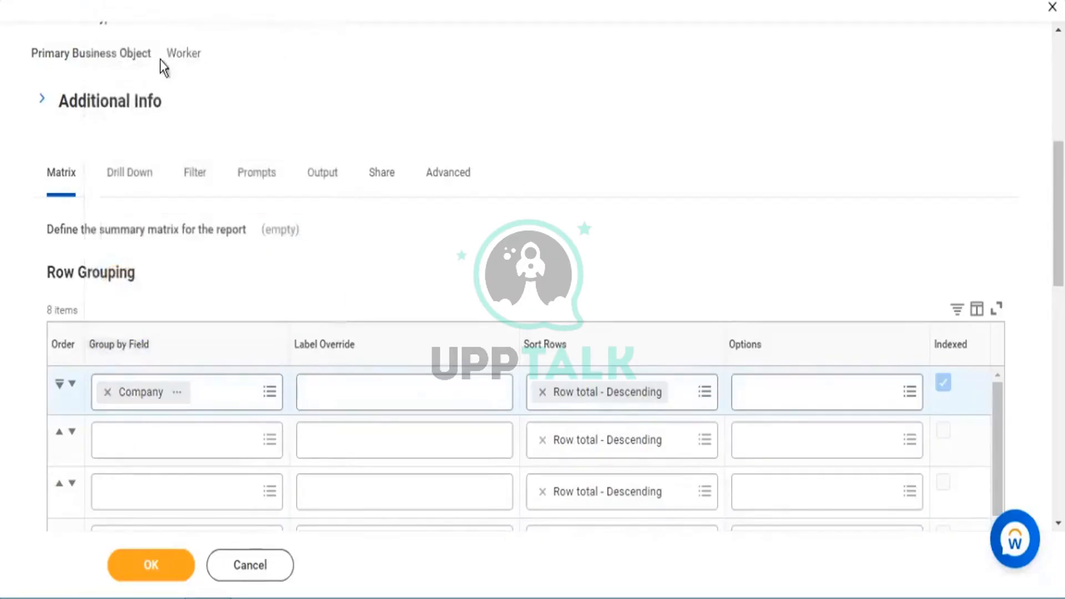
{"action": "left_click_drag", "start_coordinate": [172, 57], "coordinate": [192, 57]}
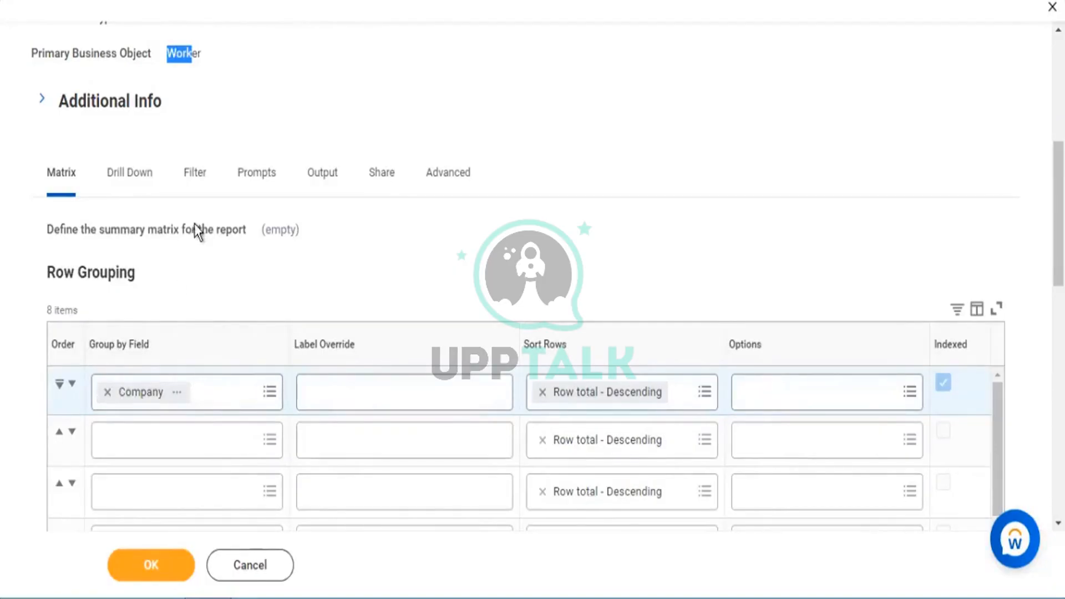
{"action": "scroll", "coordinate": [194, 228], "scroll_direction": "down", "scroll_amount": 2}
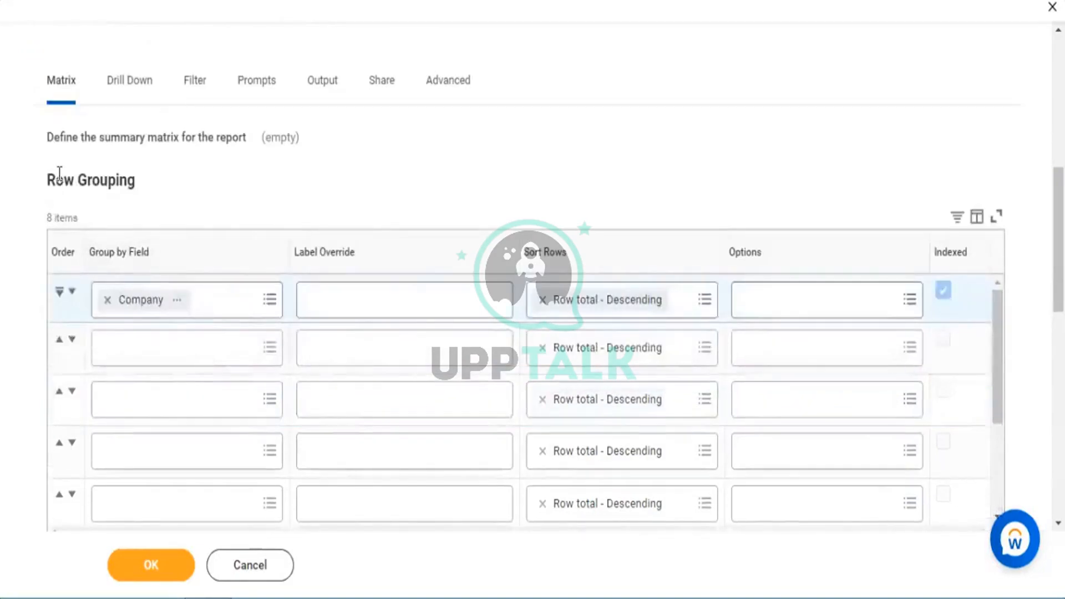
{"action": "left_click_drag", "start_coordinate": [89, 176], "coordinate": [56, 179]}
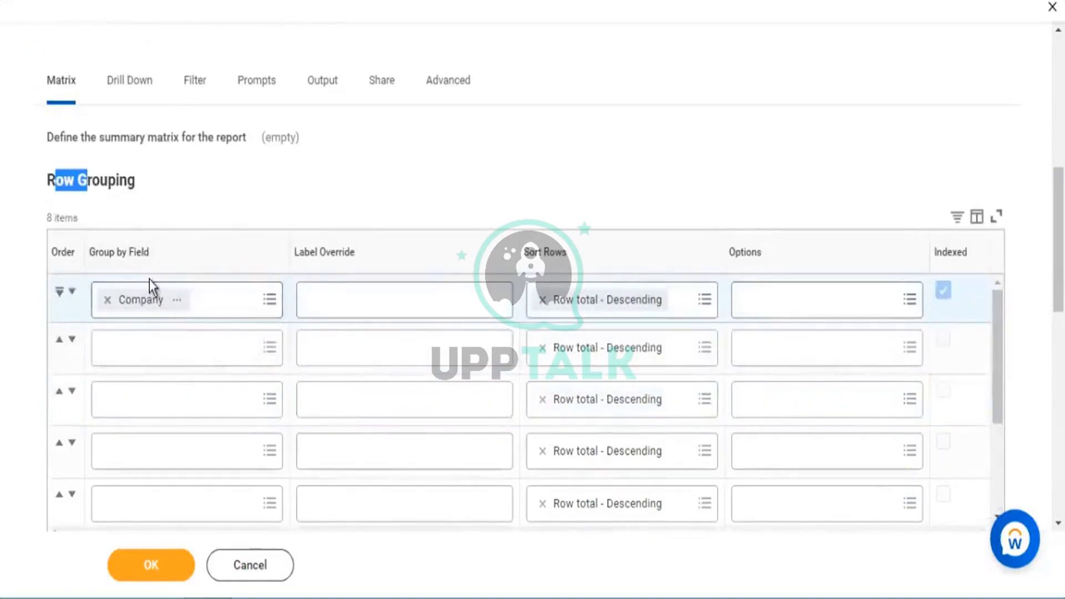
Step: Look over the remaining row grouping settings and the Column Grouping (Optional) section
{"action": "scroll", "coordinate": [149, 286], "scroll_direction": "down", "scroll_amount": 3}
{"action": "scroll", "coordinate": [373, 200], "scroll_direction": "down", "scroll_amount": 3}
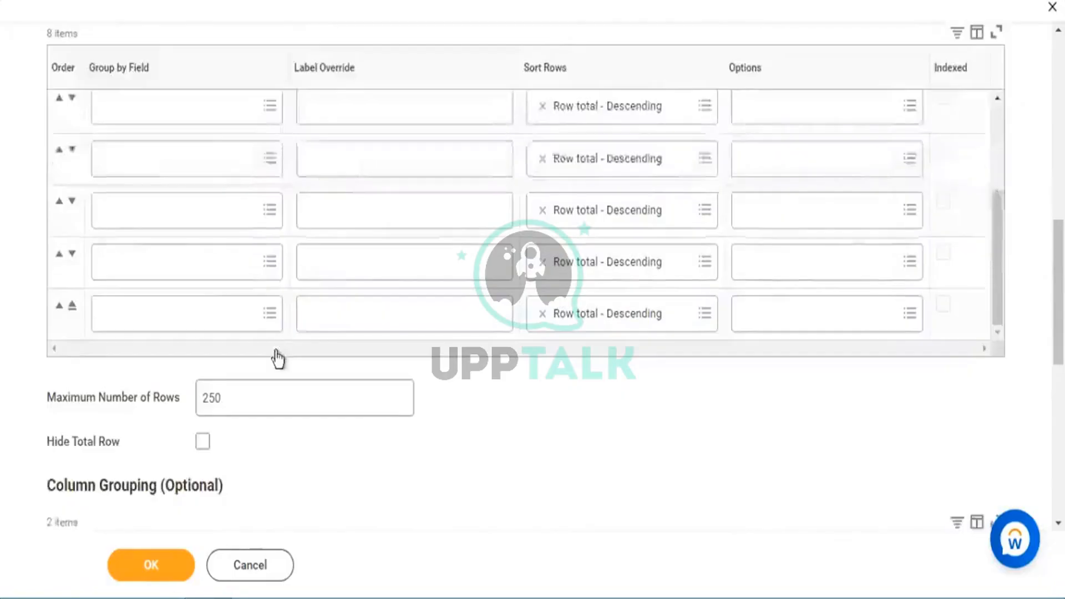
{"action": "scroll", "coordinate": [277, 352], "scroll_direction": "down", "scroll_amount": 3}
{"action": "left_click_drag", "start_coordinate": [76, 300], "coordinate": [149, 294]}
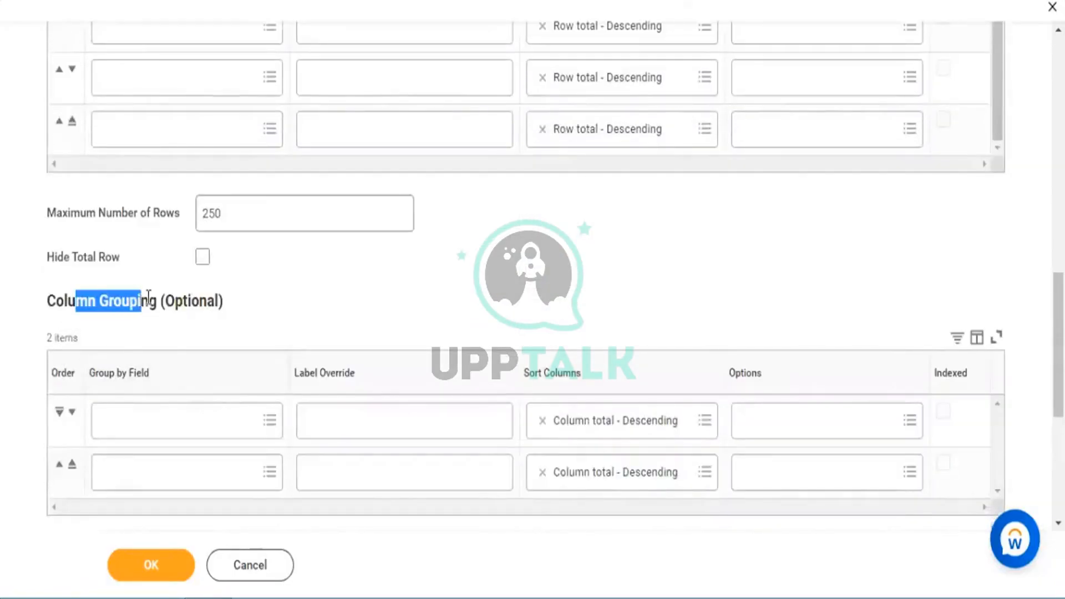
{"action": "left_click_drag", "start_coordinate": [223, 301], "coordinate": [154, 313]}
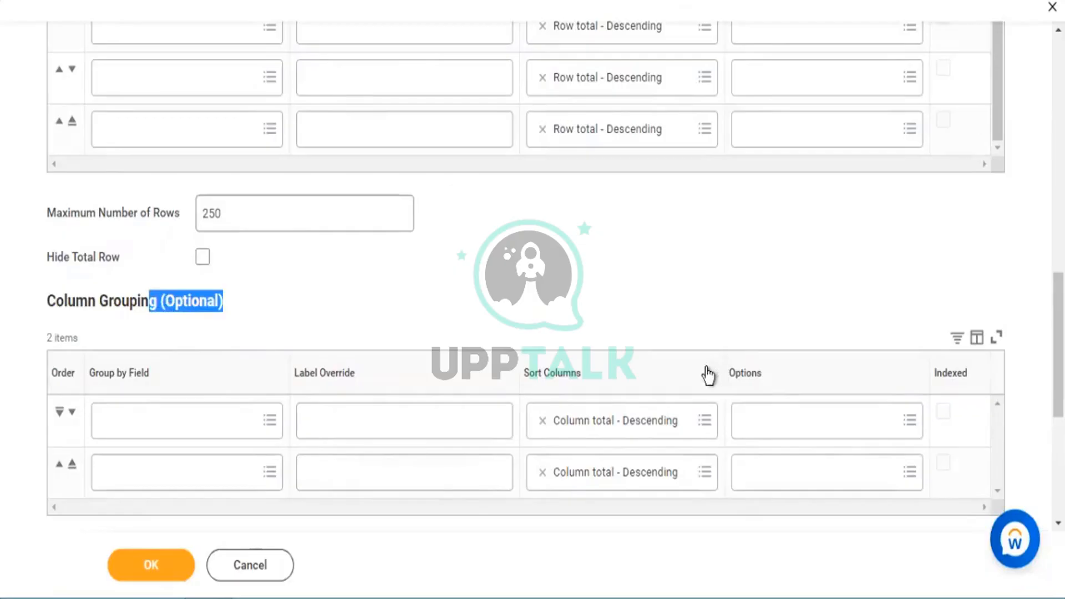
Step: Save the report definition and run the report with Worker Types, Employee Type and Contingent Worker Type left blank
{"action": "scroll", "coordinate": [131, 296], "scroll_direction": "up", "scroll_amount": 10}
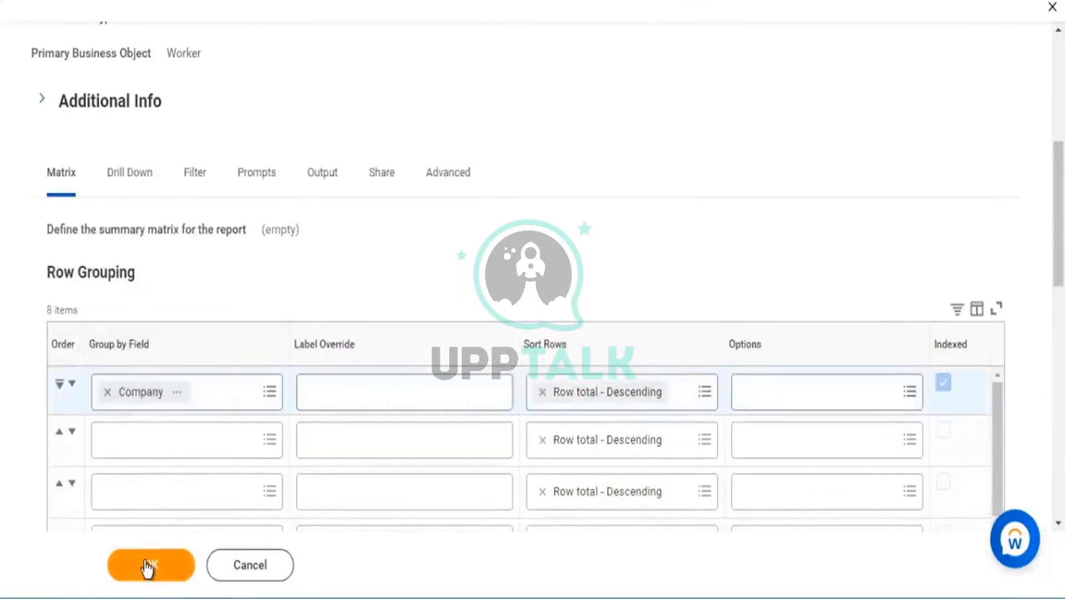
{"action": "left_click", "coordinate": [148, 567]}
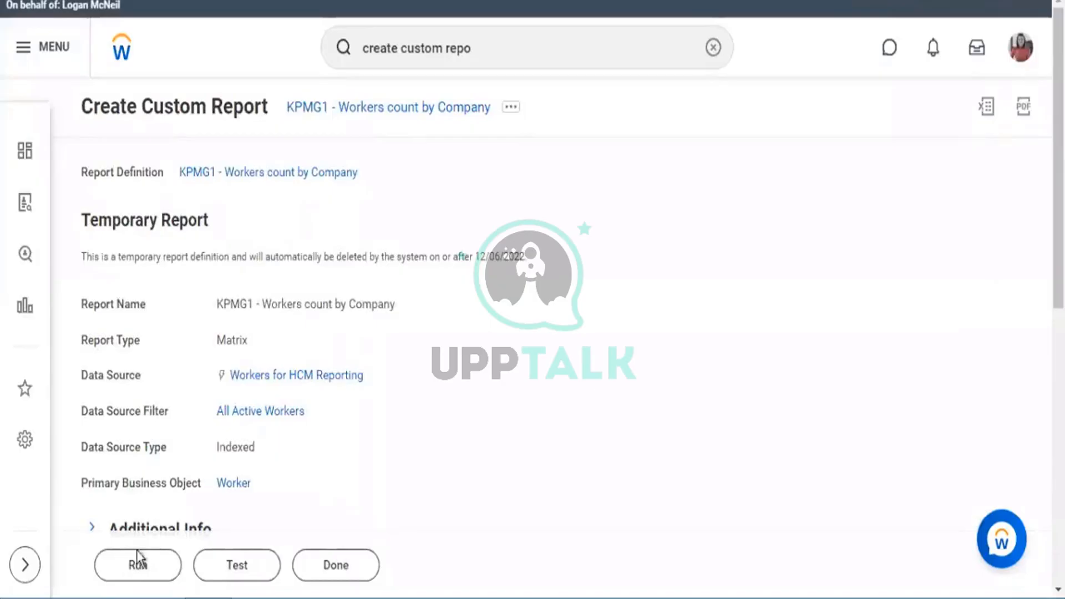
{"action": "left_click", "coordinate": [137, 552]}
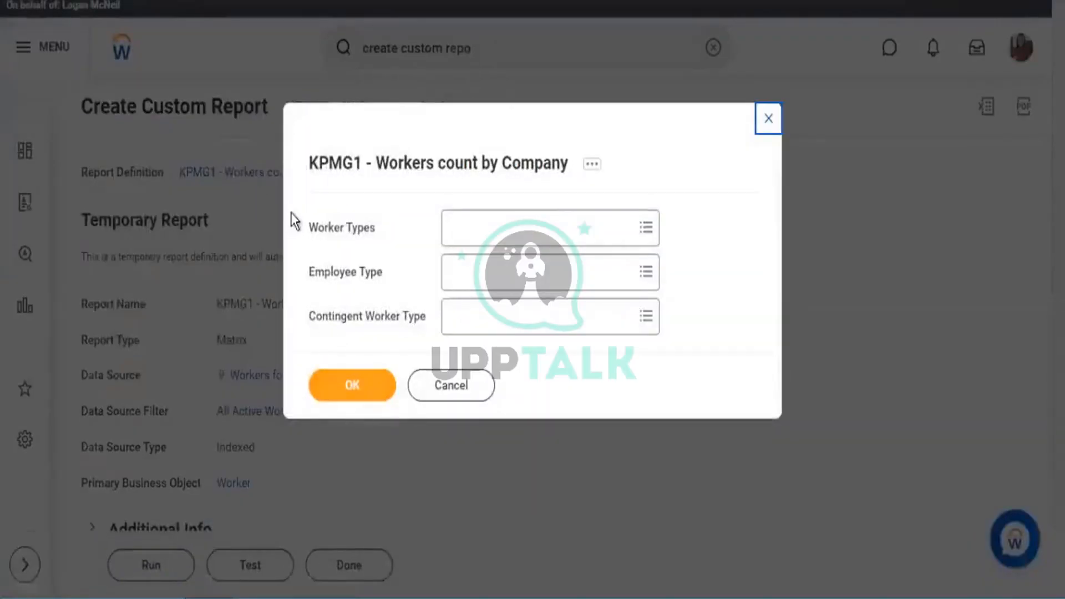
{"action": "left_click_drag", "start_coordinate": [305, 228], "coordinate": [562, 318]}
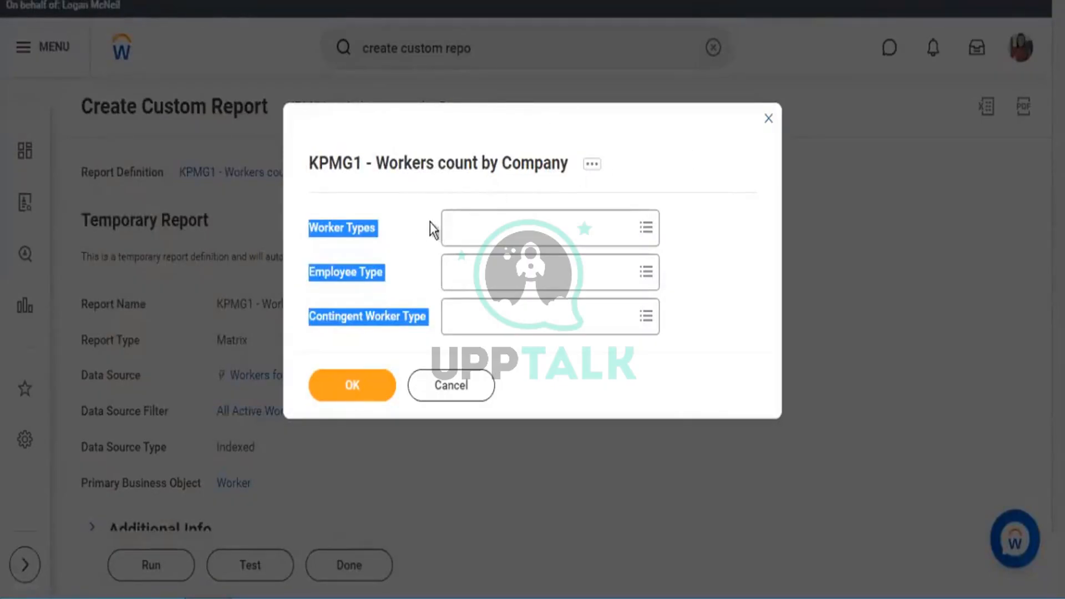
{"action": "left_click", "coordinate": [361, 385]}
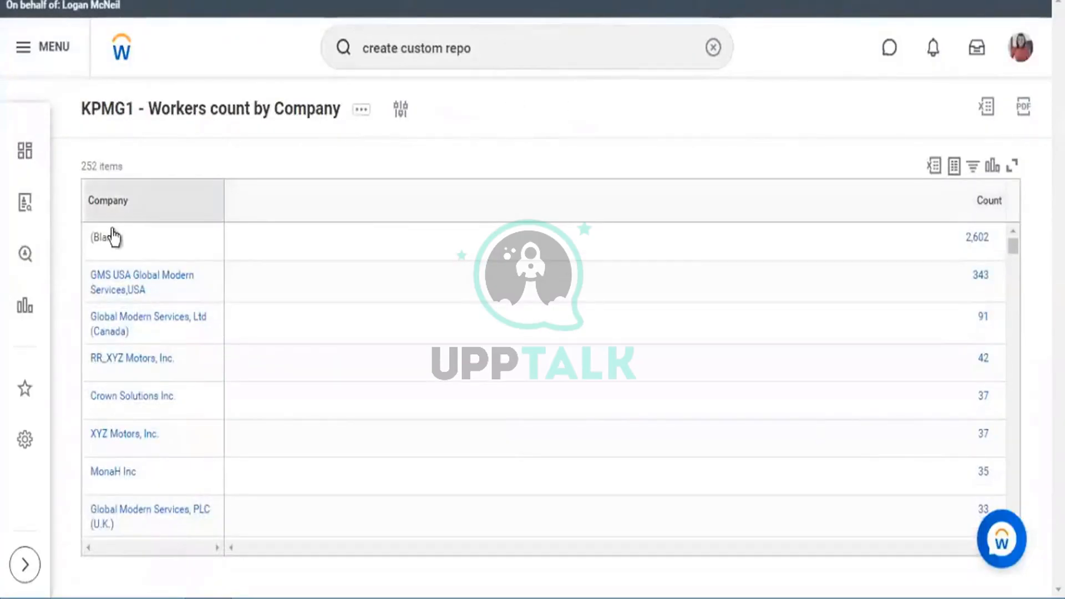
Step: Examine the Company and Count columns of the report results, including the GMS USA and Global Modern Services, Ltd (Canada) rows
{"action": "left_click_drag", "start_coordinate": [103, 206], "coordinate": [132, 209]}
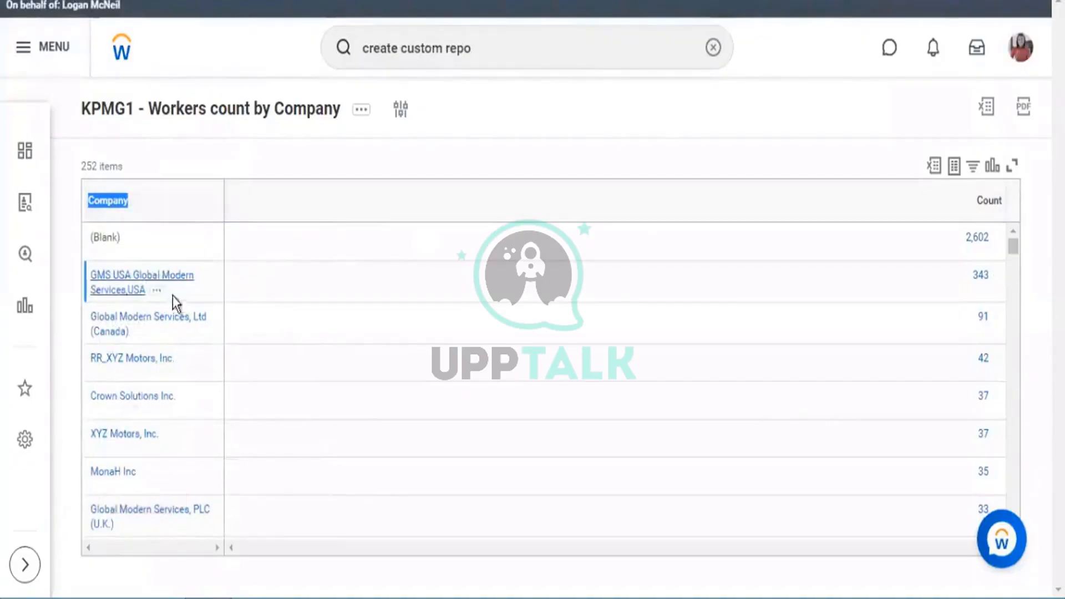
{"action": "left_click_drag", "start_coordinate": [152, 291], "coordinate": [90, 276]}
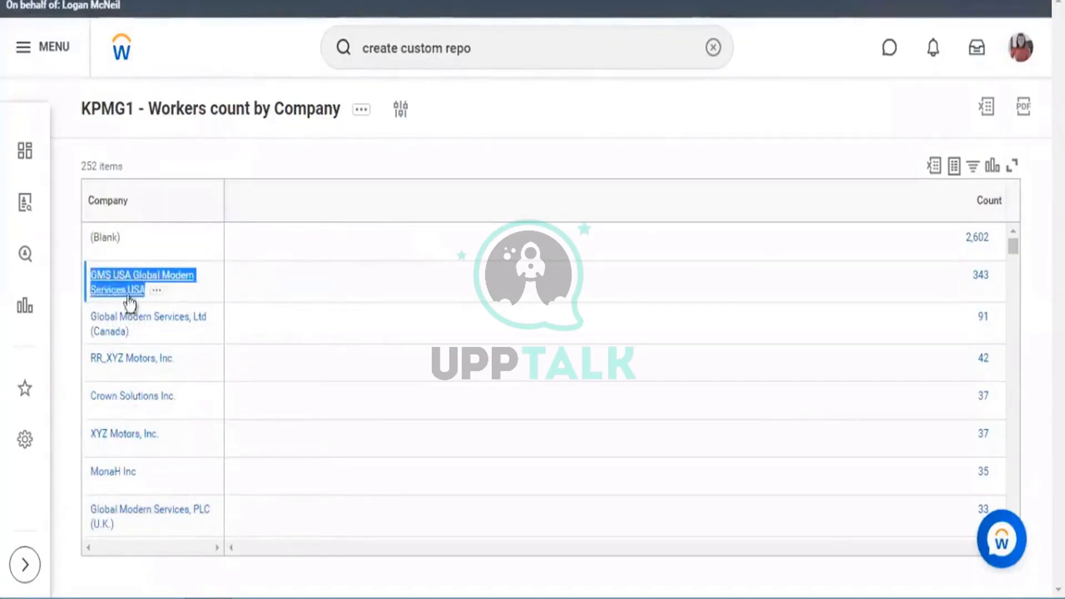
{"action": "left_click_drag", "start_coordinate": [174, 338], "coordinate": [84, 322]}
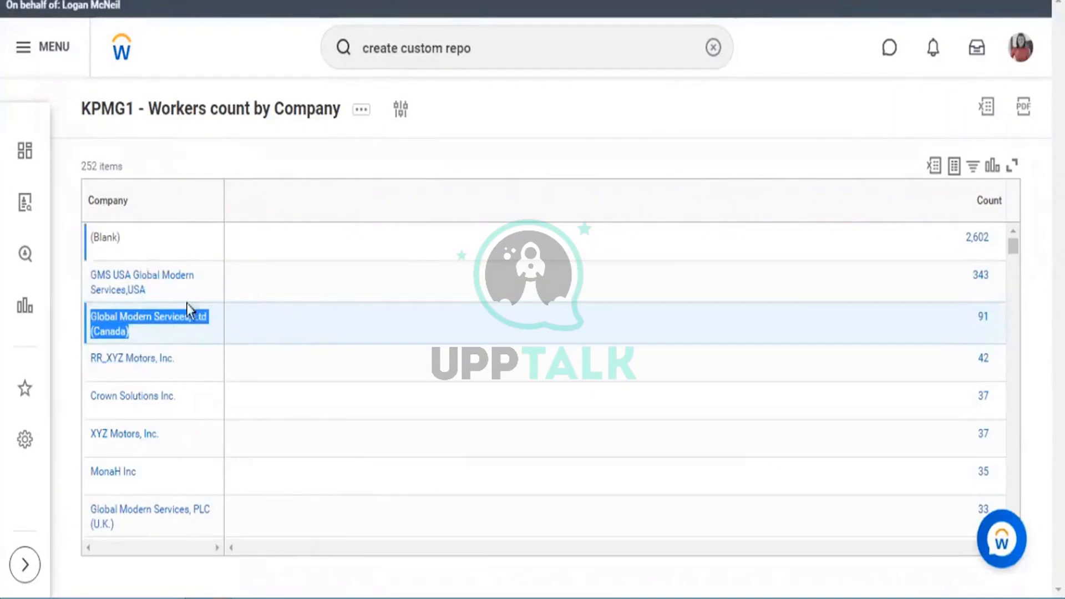
{"action": "left_click", "coordinate": [79, 273], "text": "shift"}
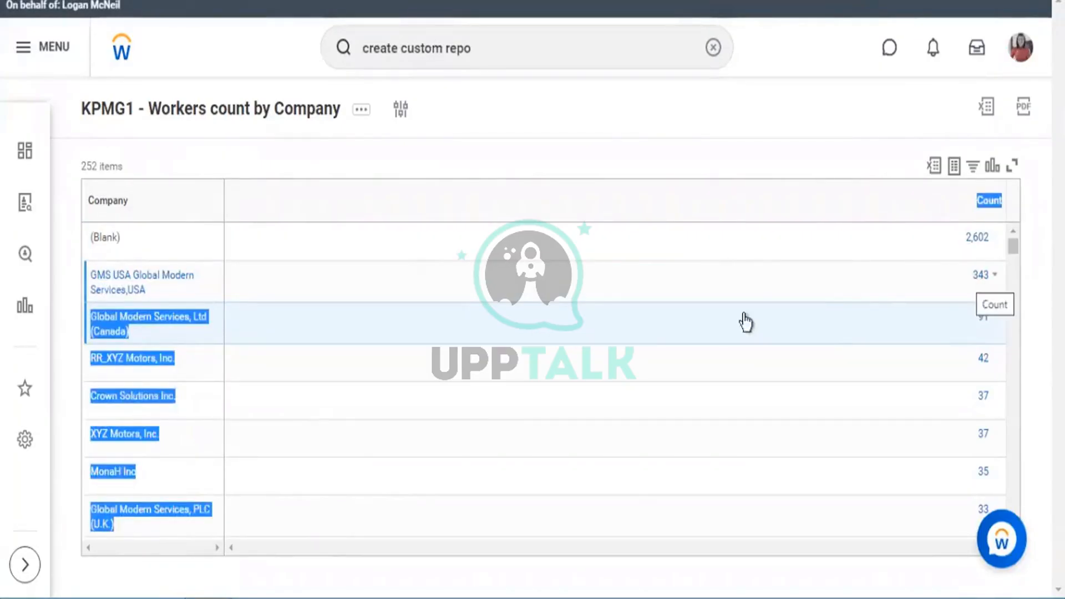
{"action": "left_click", "coordinate": [549, 585]}
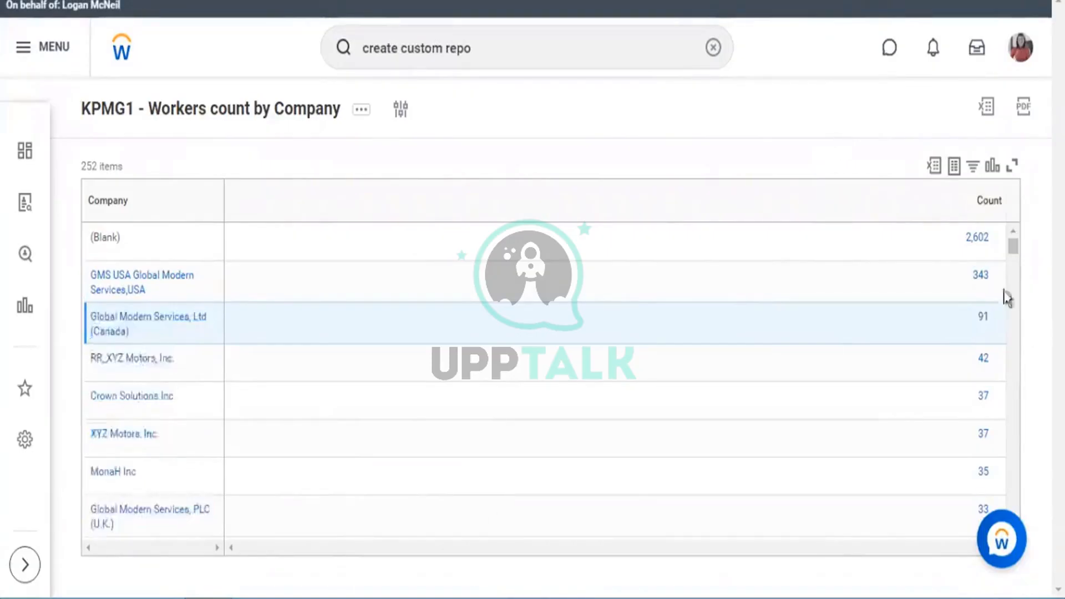
{"action": "left_click_drag", "start_coordinate": [969, 205], "coordinate": [1004, 210]}
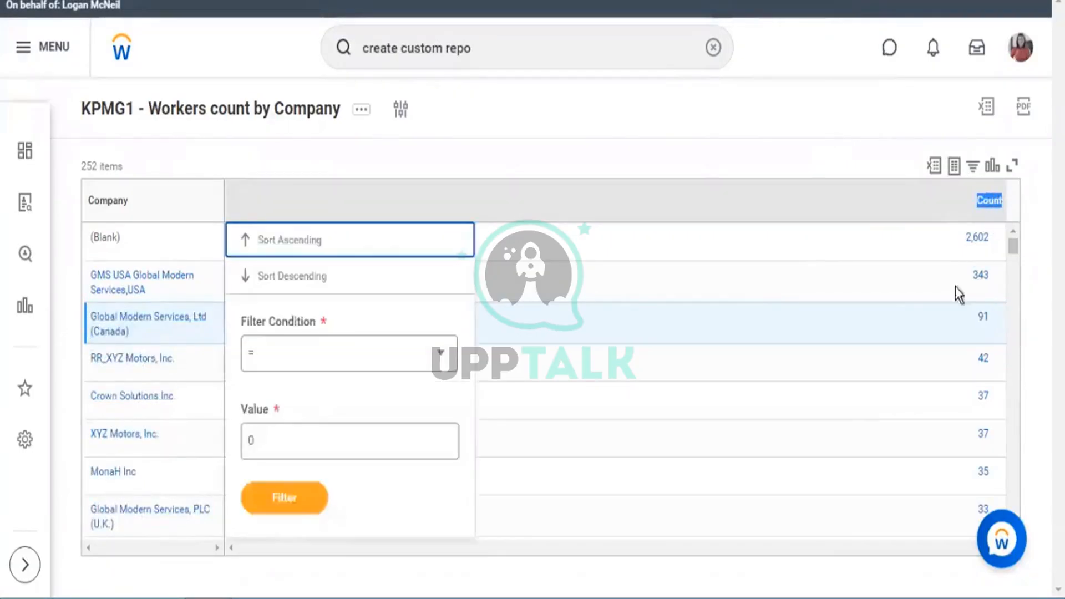
{"action": "left_click", "coordinate": [879, 340]}
Step: Look through the full list of companies down to the Total row, and return to the first rows
{"action": "scroll", "coordinate": [879, 340], "scroll_direction": "down", "scroll_amount": 15}
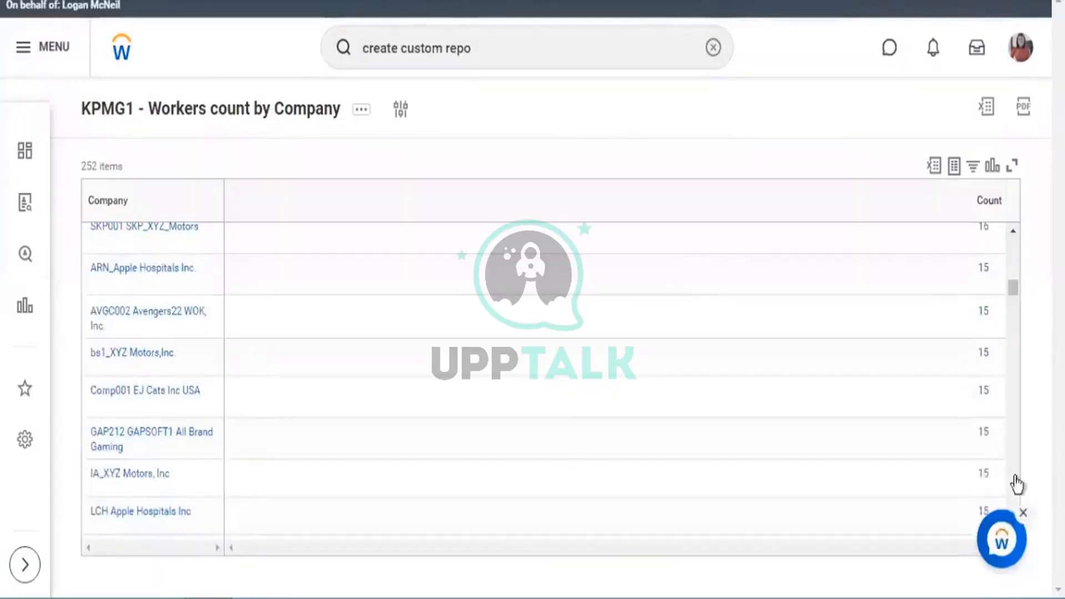
{"action": "left_click_drag", "start_coordinate": [1012, 284], "coordinate": [1017, 546]}
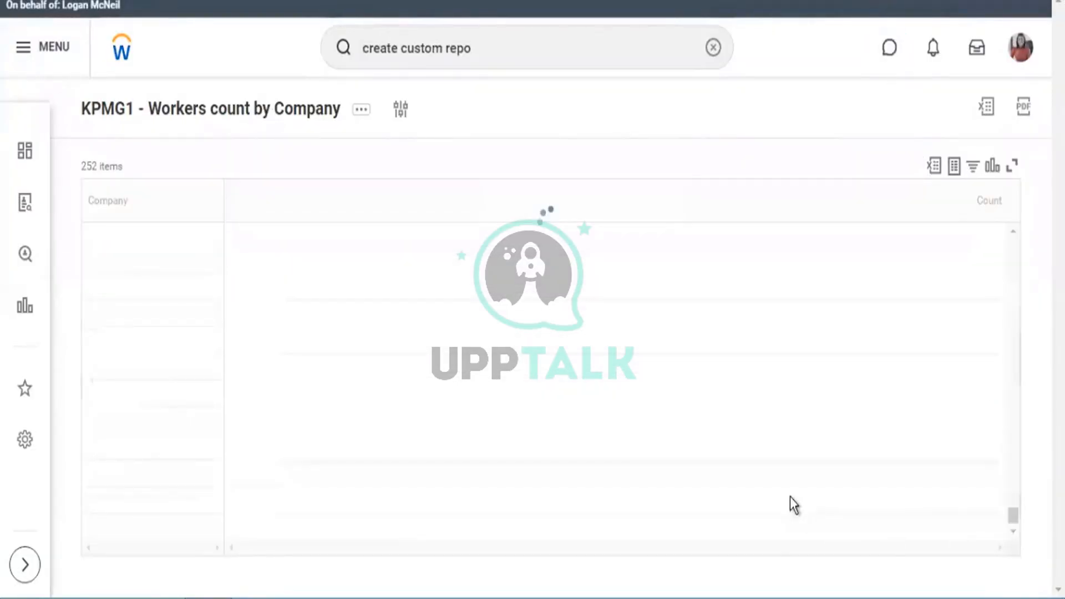
{"action": "scroll", "coordinate": [792, 501], "scroll_direction": "down", "scroll_amount": 3}
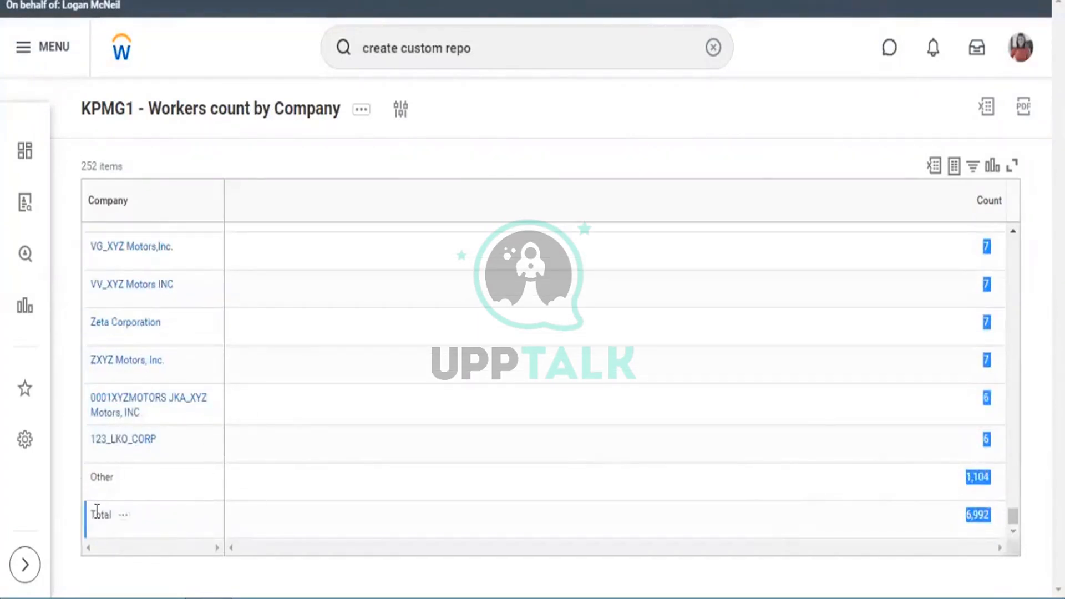
{"action": "left_click_drag", "start_coordinate": [91, 515], "coordinate": [104, 520]}
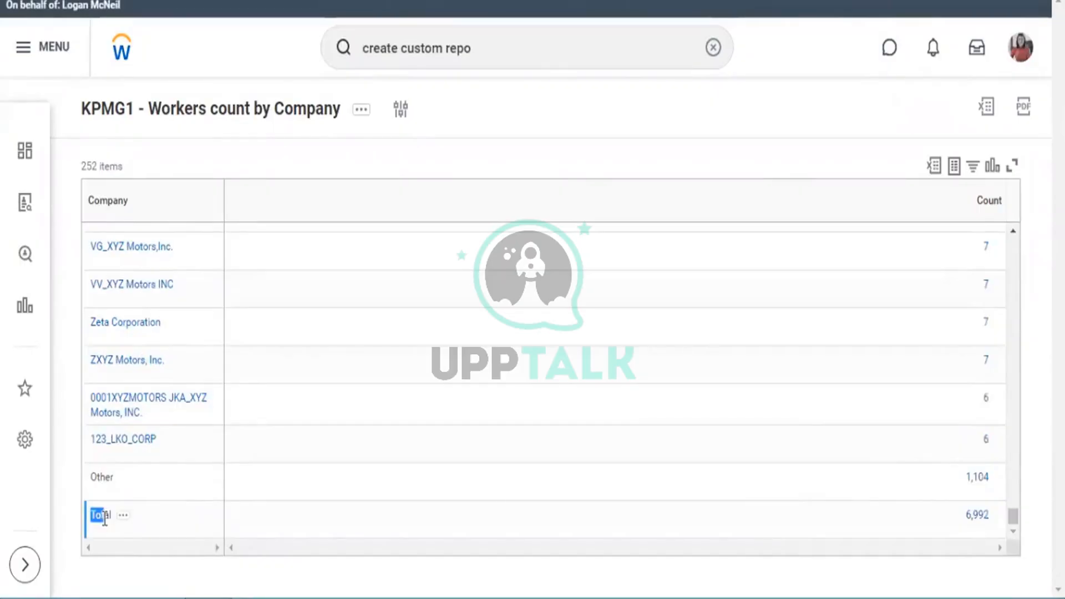
{"action": "left_click_drag", "start_coordinate": [1013, 517], "coordinate": [1013, 244]}
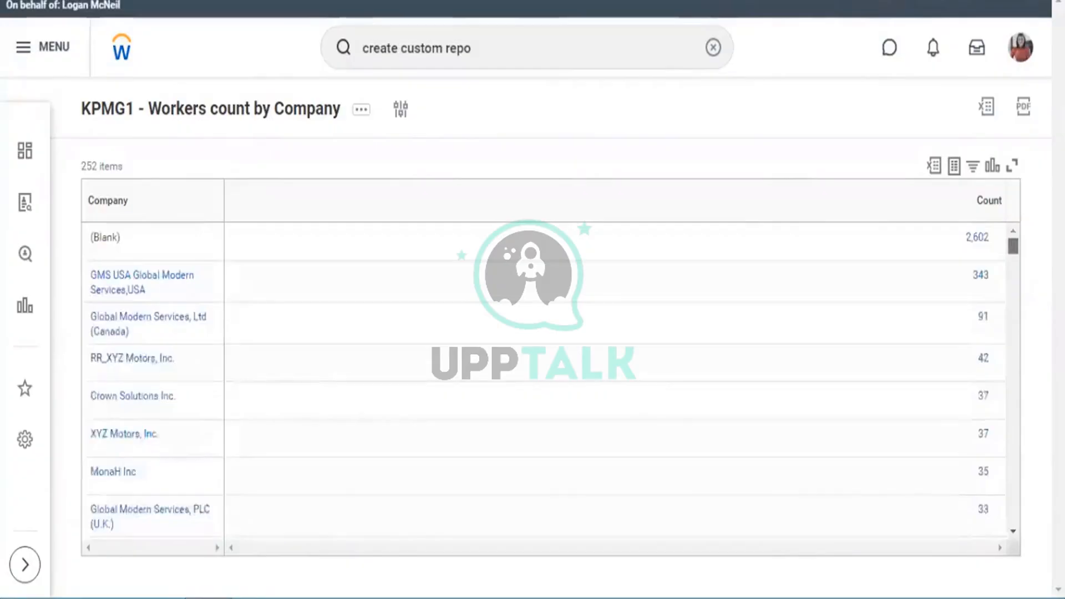
Step: Drill into the worker count for Global Modern Services, Ltd (Canada) and look through its worker list
{"action": "left_click", "coordinate": [982, 319]}
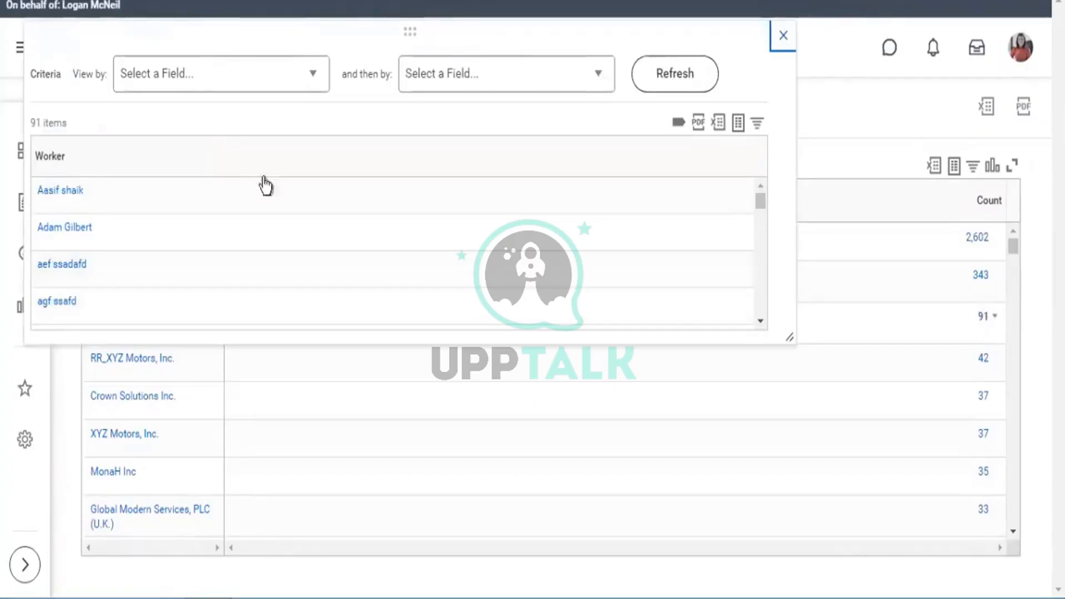
{"action": "triple_click", "coordinate": [72, 129]}
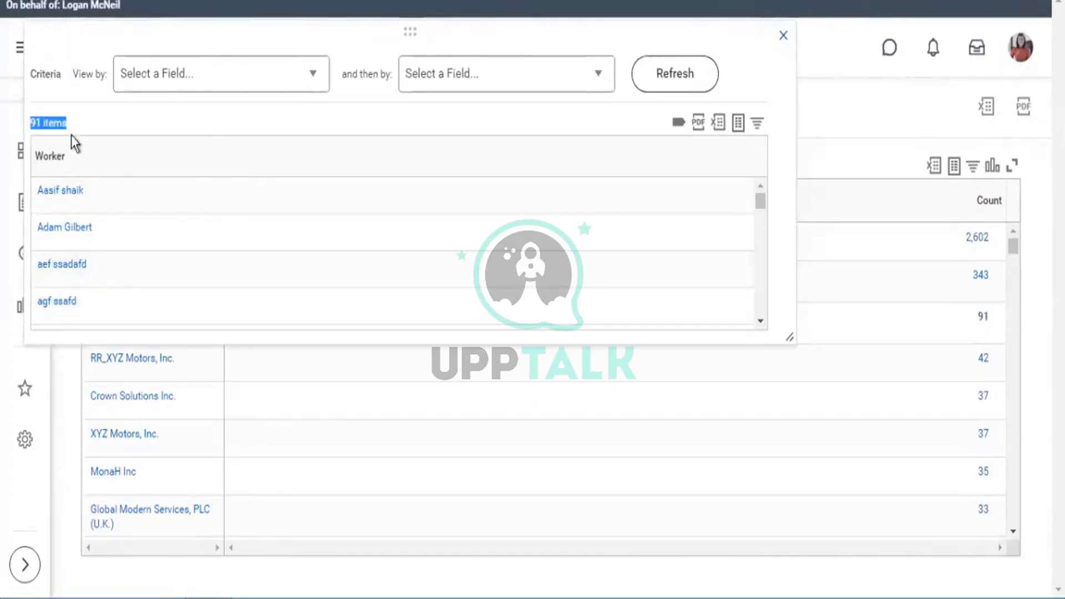
{"action": "scroll", "coordinate": [78, 222], "scroll_direction": "down", "scroll_amount": 10}
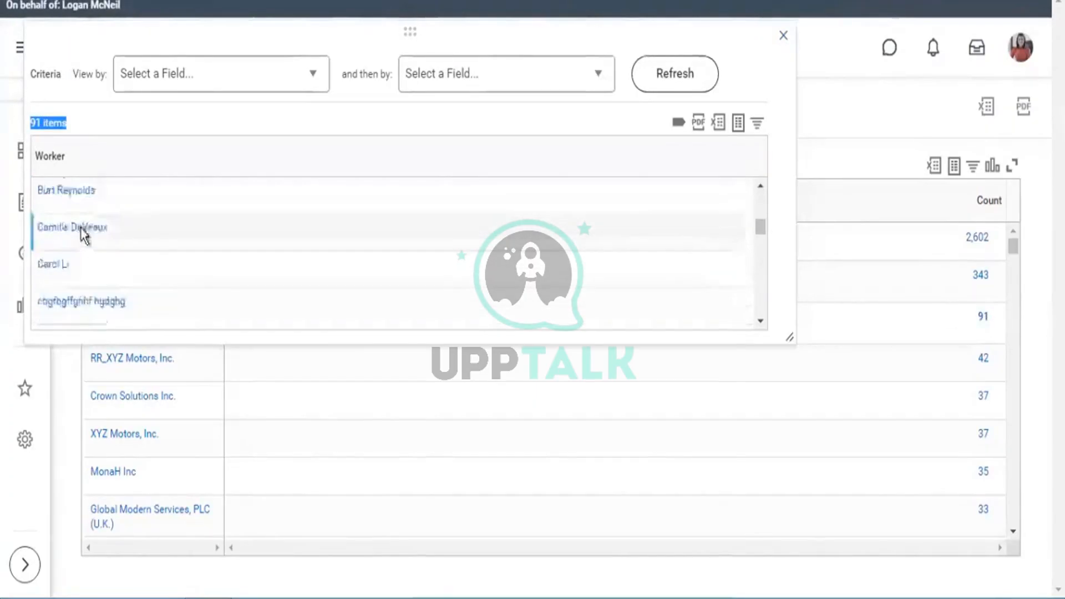
{"action": "scroll", "coordinate": [83, 222], "scroll_direction": "up", "scroll_amount": 8}
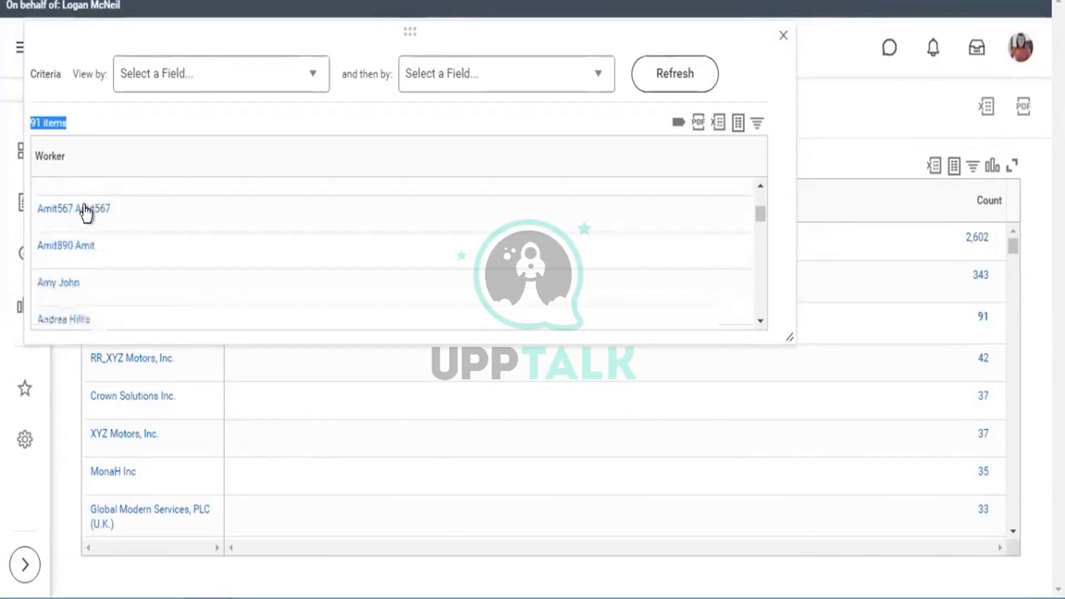
Step: Open the first listed worker's profile, check the company under the job organizations, and close the drill-down list on the report results
{"action": "scroll", "coordinate": [86, 222], "scroll_direction": "up", "scroll_amount": 3}
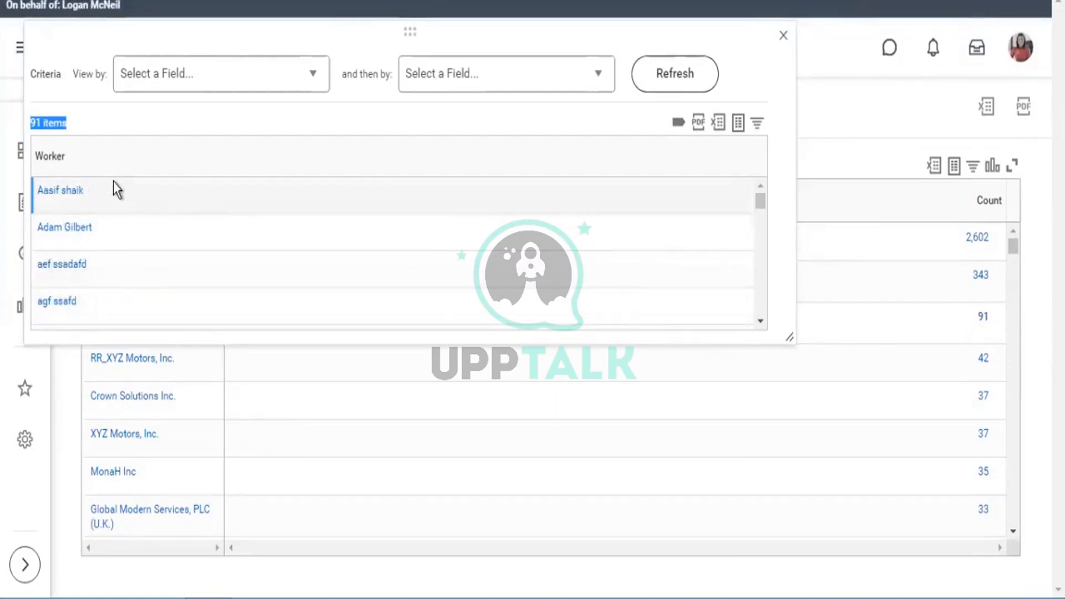
{"action": "left_click", "coordinate": [69, 194]}
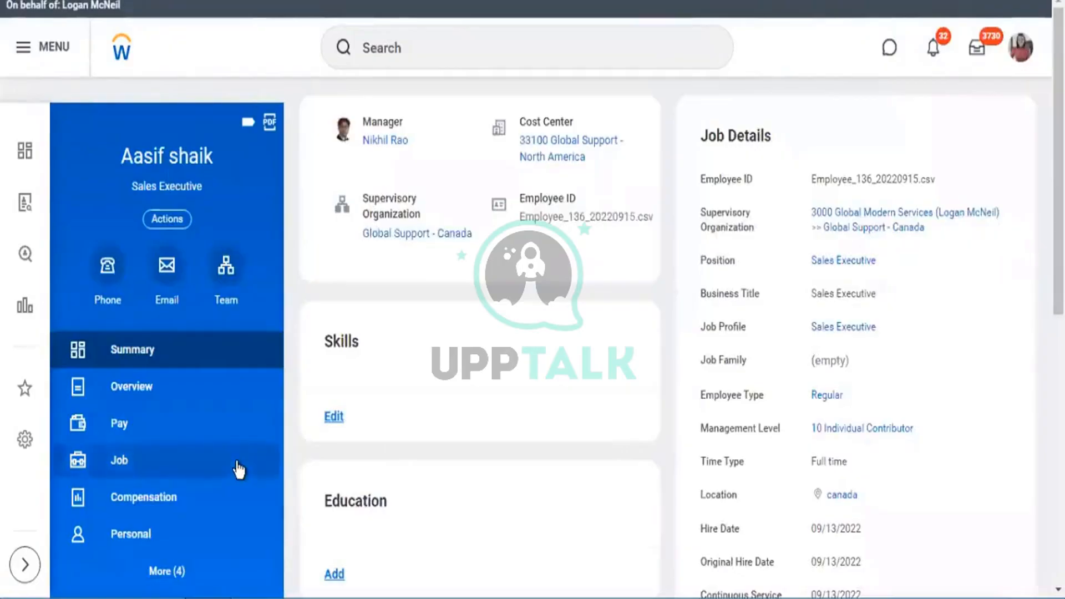
{"action": "left_click", "coordinate": [161, 394]}
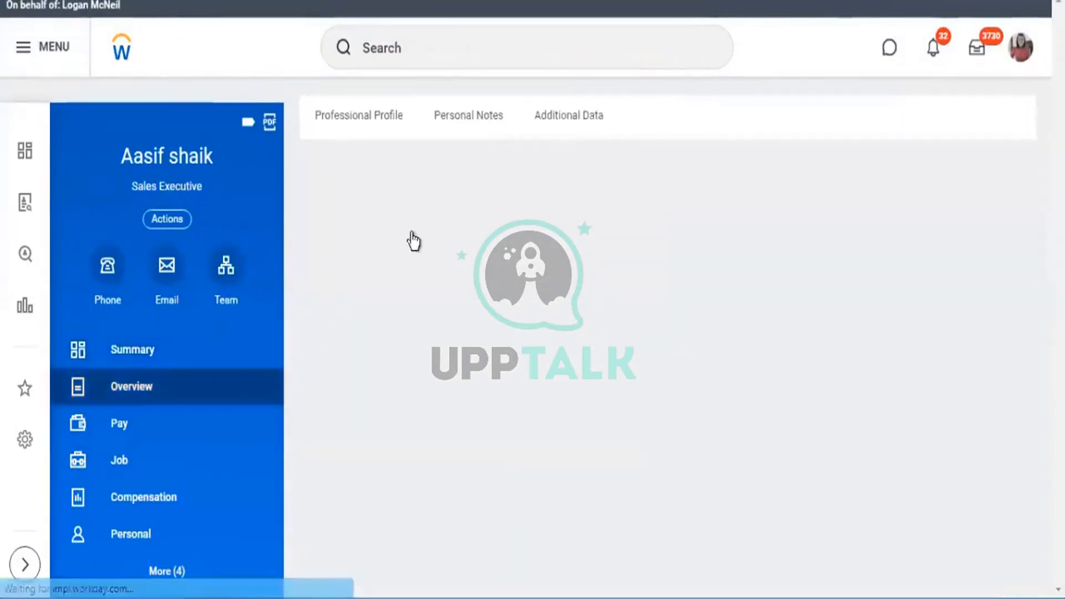
{"action": "left_click", "coordinate": [124, 461]}
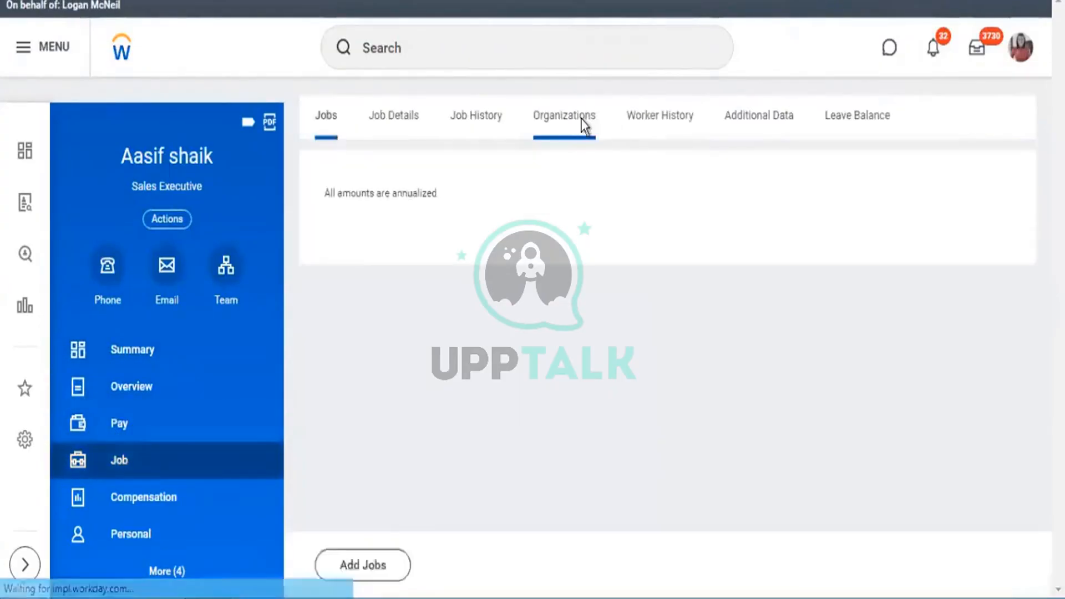
{"action": "left_click", "coordinate": [582, 119]}
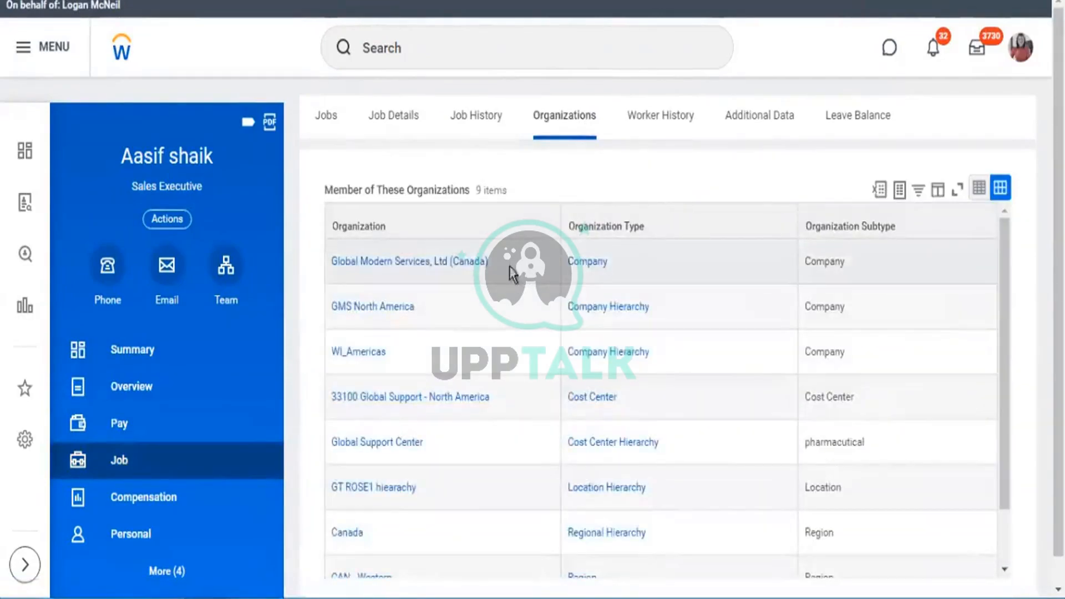
{"action": "left_click_drag", "start_coordinate": [489, 262], "coordinate": [331, 260]}
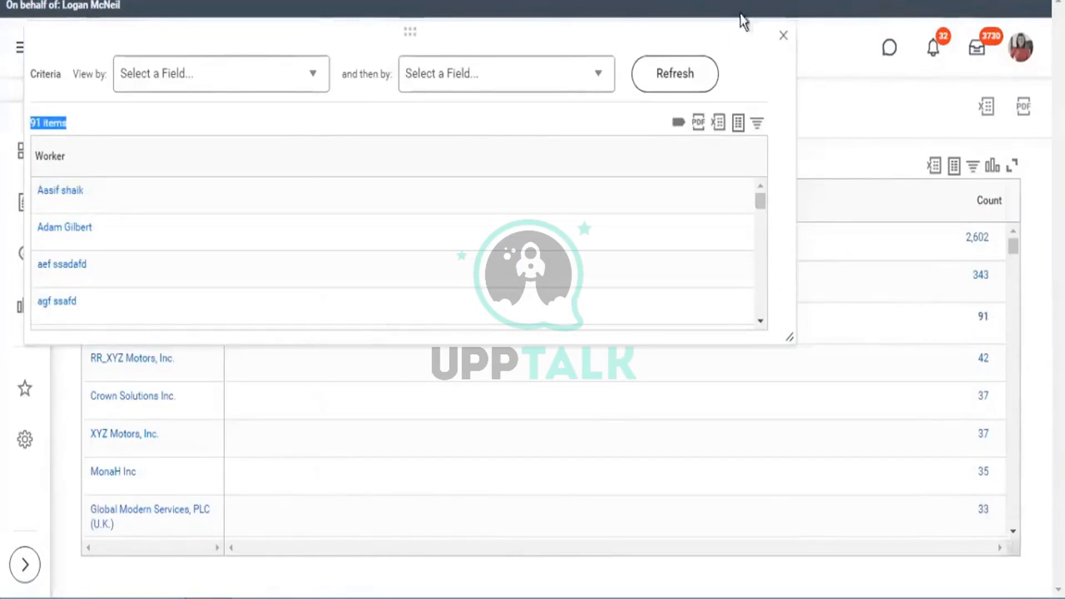
{"action": "left_click", "coordinate": [783, 40]}
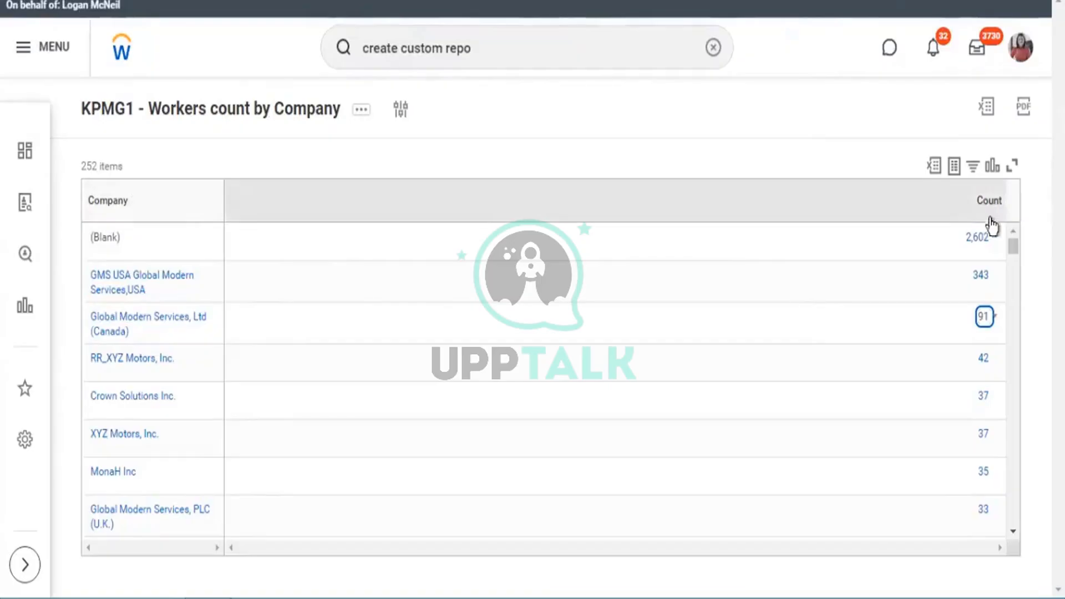
Step: Examine the Count and Company columns of the report results without sorting or filtering them
{"action": "left_click_drag", "start_coordinate": [976, 214], "coordinate": [1010, 200]}
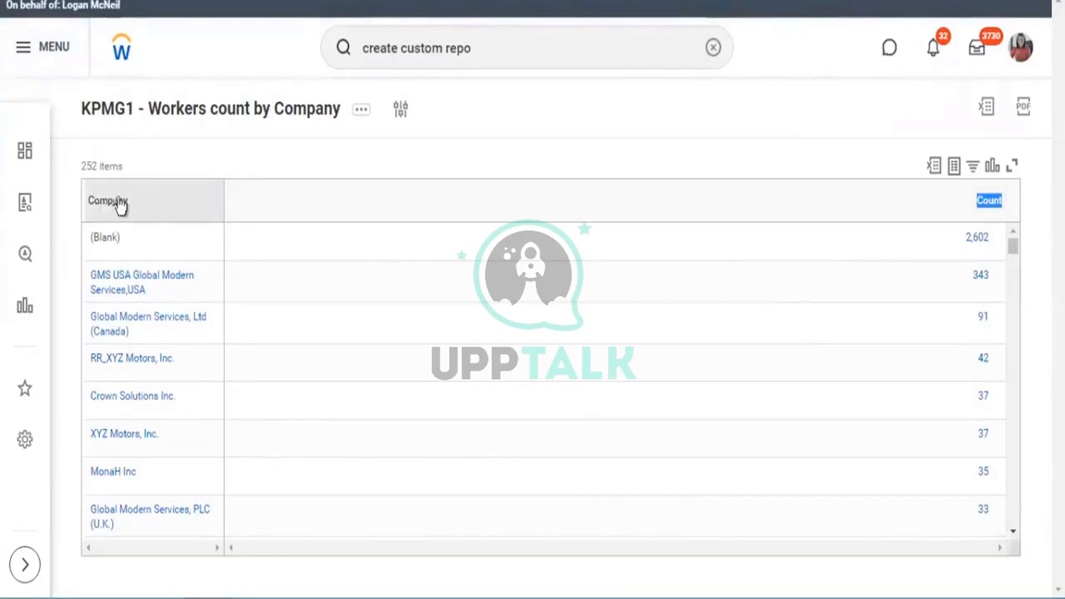
{"action": "double_click", "coordinate": [119, 205]}
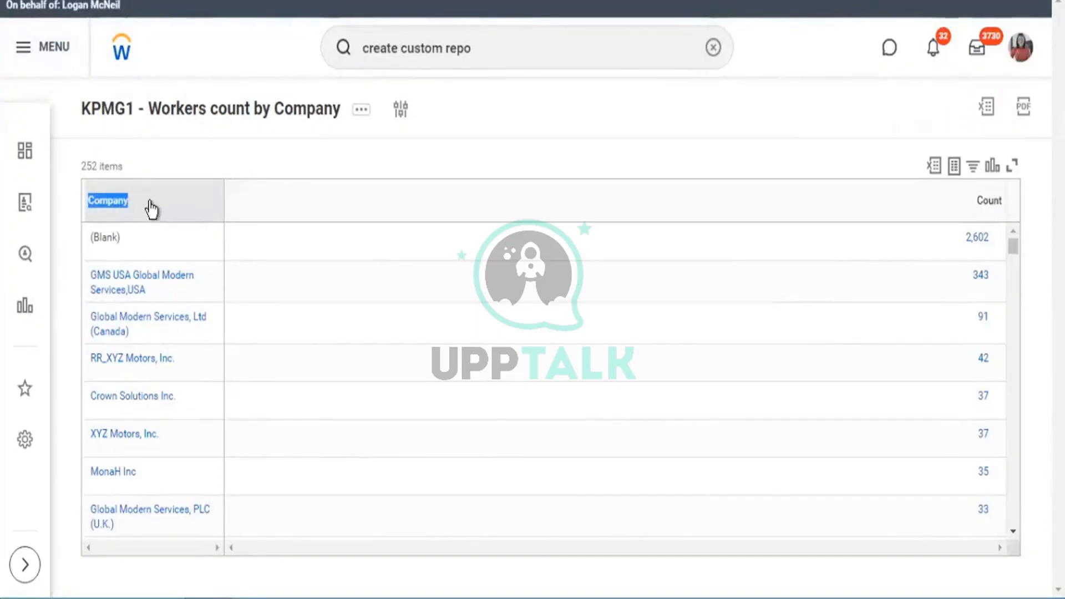
{"action": "left_click", "coordinate": [149, 203]}
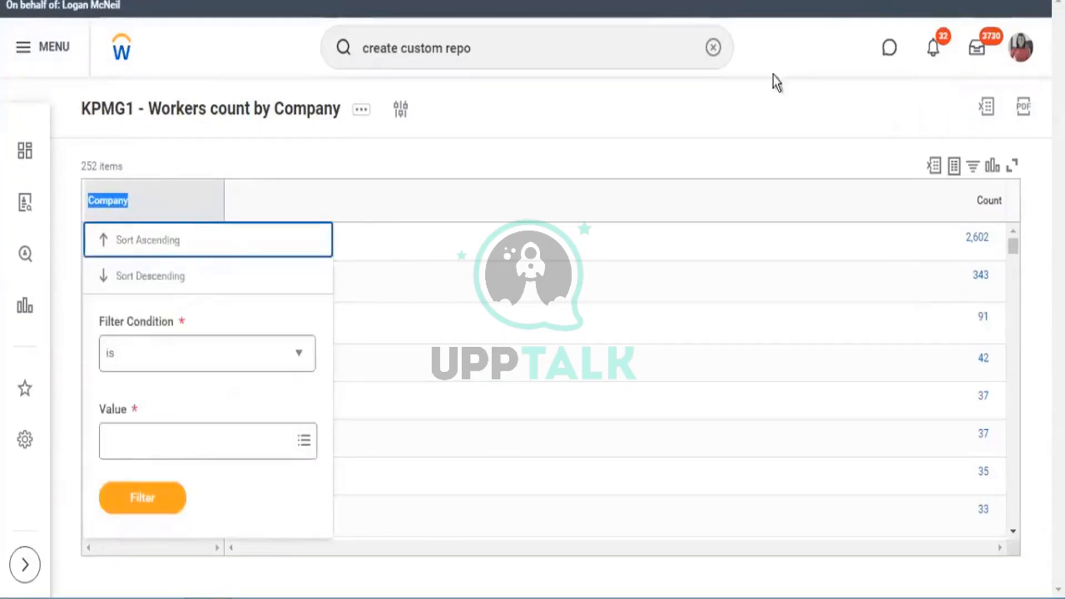
{"action": "left_click", "coordinate": [608, 111]}
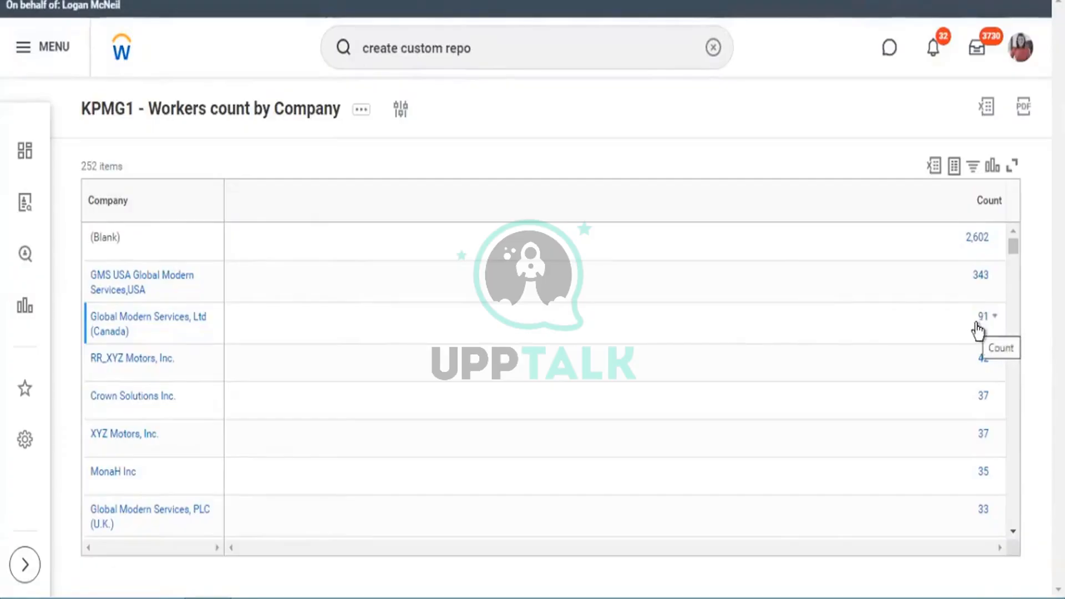
Step: Return to the custom report definition and review its Column Grouping and Define the Field(s) to Summarize sections
{"action": "left_click", "coordinate": [228, 110]}
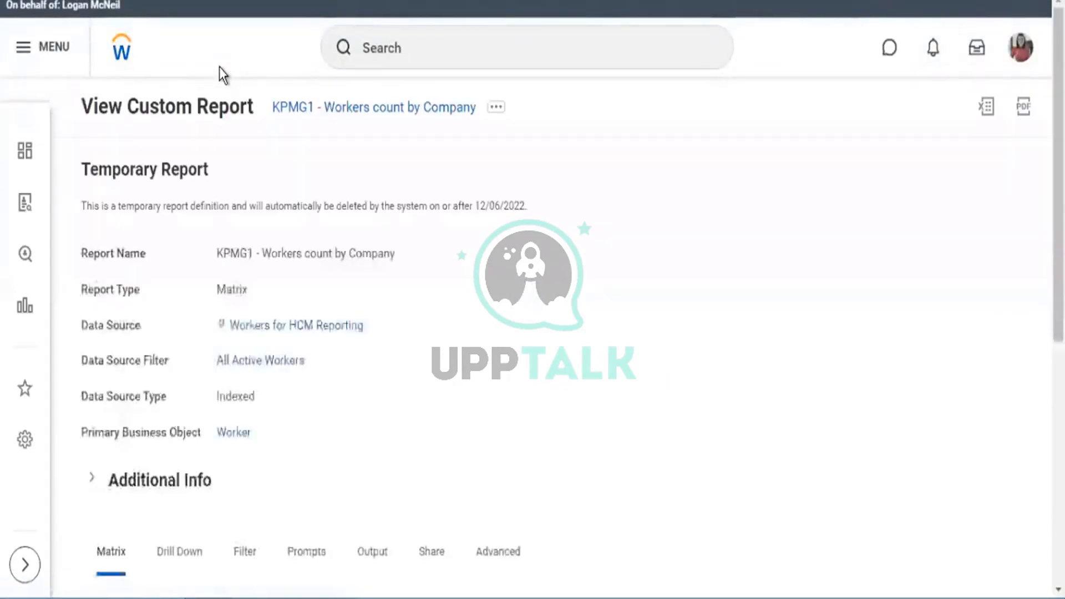
{"action": "scroll", "coordinate": [473, 300], "scroll_direction": "down", "scroll_amount": 8}
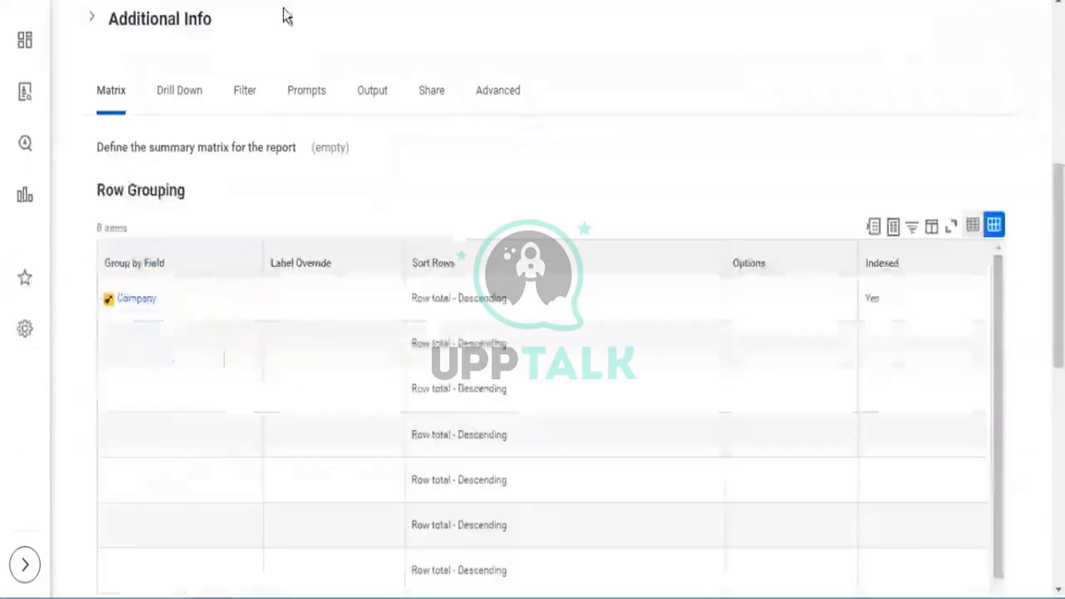
{"action": "scroll", "coordinate": [454, 219], "scroll_direction": "down", "scroll_amount": 6}
{"action": "scroll", "coordinate": [454, 219], "scroll_direction": "down", "scroll_amount": 2}
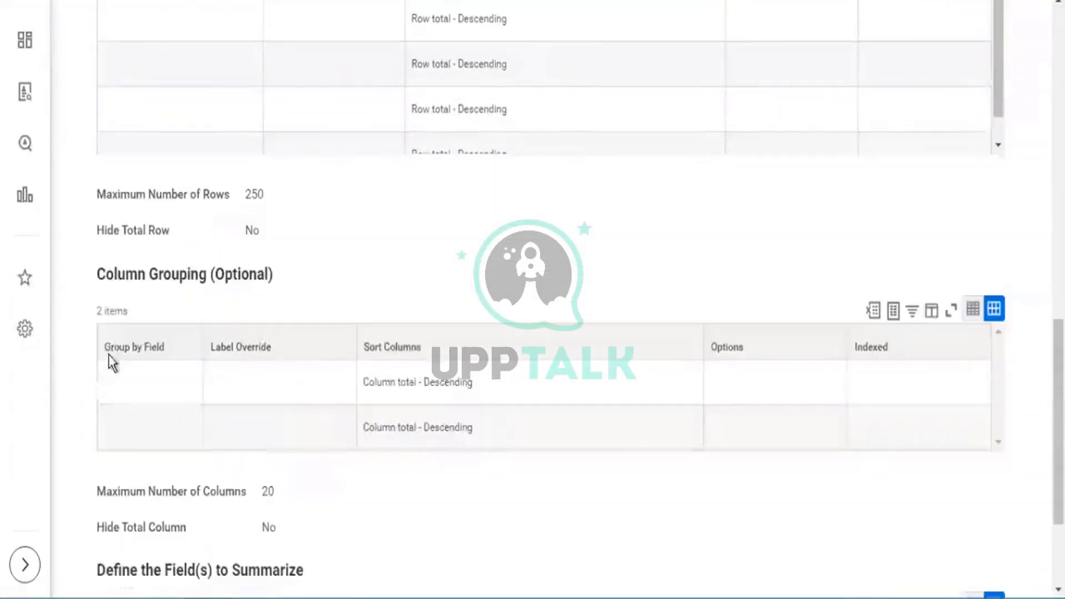
{"action": "left_click_drag", "start_coordinate": [106, 274], "coordinate": [279, 285]}
{"action": "left_click", "coordinate": [276, 278]}
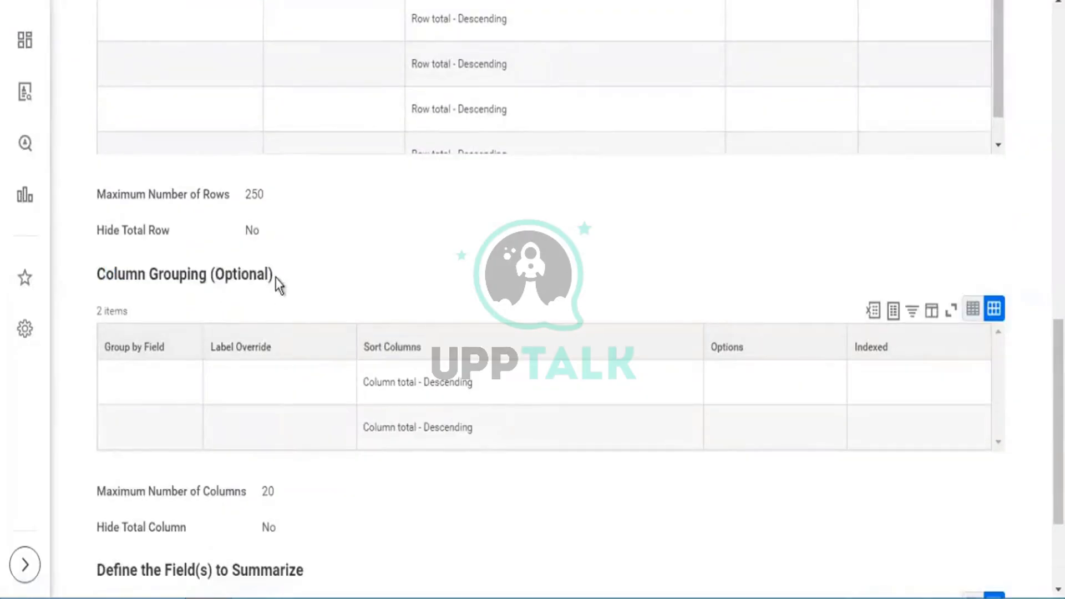
{"action": "scroll", "coordinate": [275, 277], "scroll_direction": "down", "scroll_amount": 4}
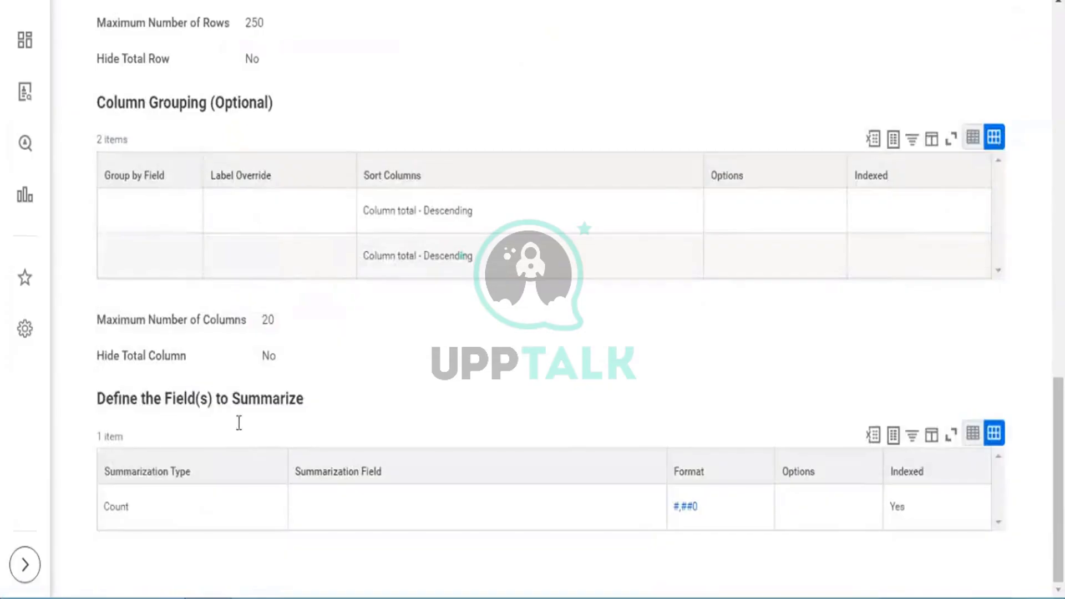
{"action": "left_click_drag", "start_coordinate": [230, 398], "coordinate": [315, 400]}
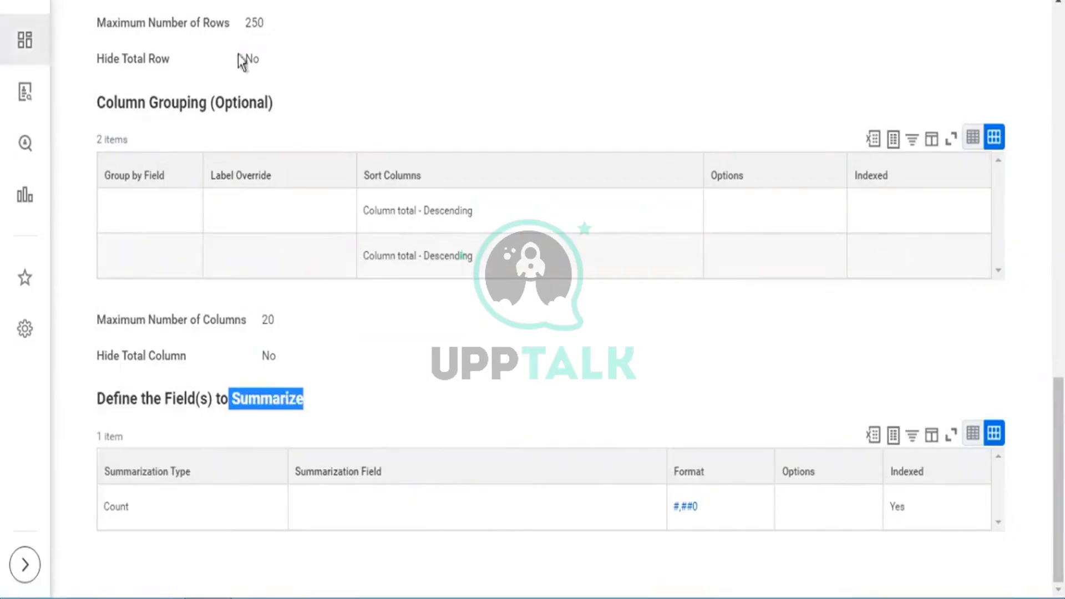
Step: Compare the Row Grouping section of the matrix definition with the Define the Field(s) to Summarize section
{"action": "scroll", "coordinate": [301, 148], "scroll_direction": "up", "scroll_amount": 12}
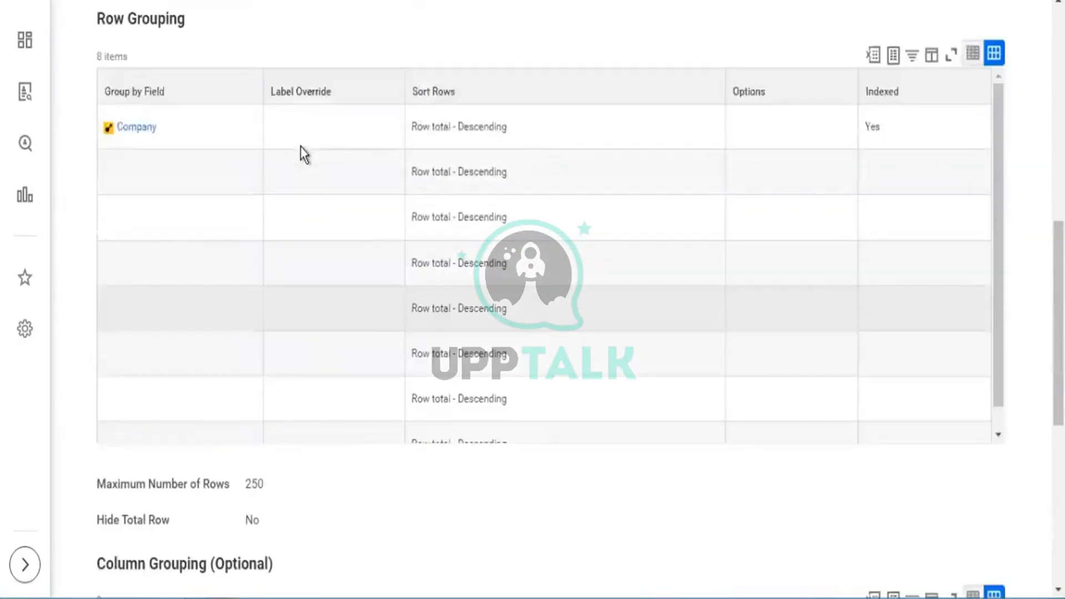
{"action": "left_click_drag", "start_coordinate": [205, 115], "coordinate": [95, 111]}
{"action": "scroll", "coordinate": [243, 183], "scroll_direction": "down", "scroll_amount": 9}
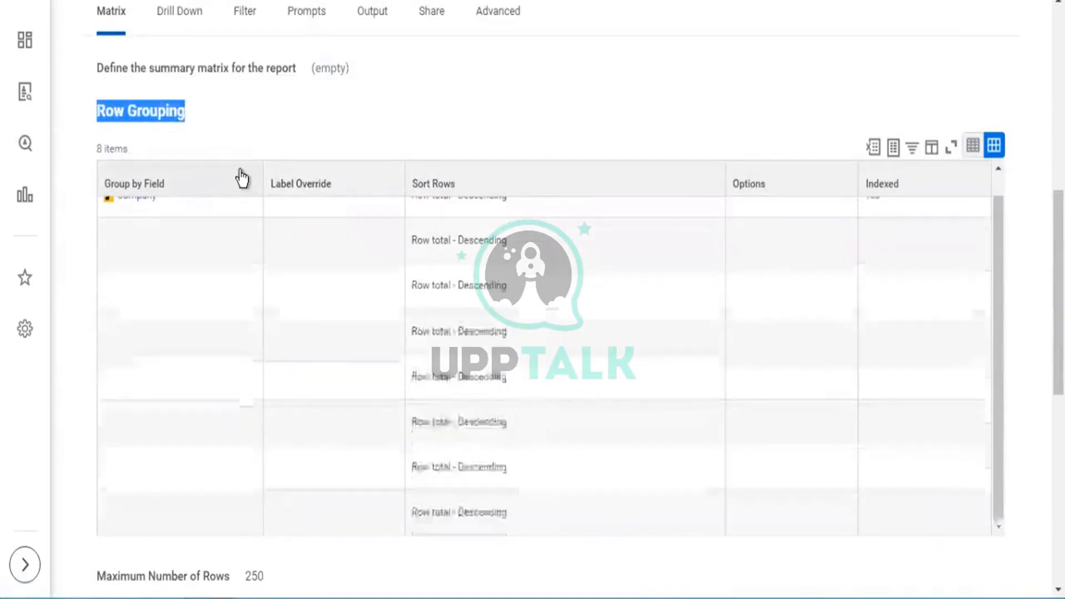
{"action": "scroll", "coordinate": [287, 107], "scroll_direction": "down", "scroll_amount": 2}
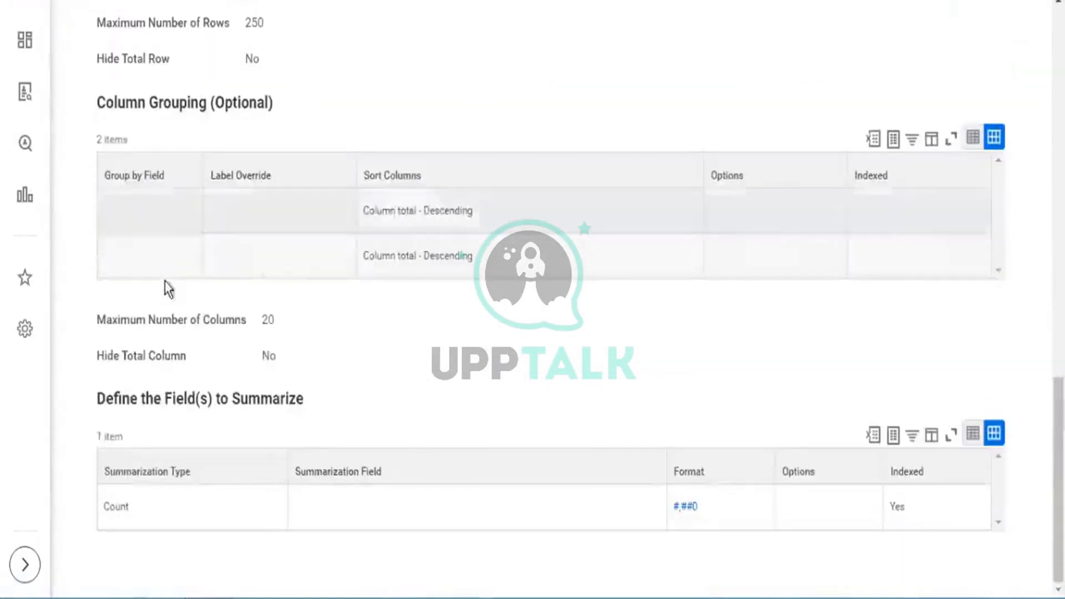
{"action": "left_click_drag", "start_coordinate": [292, 399], "coordinate": [213, 386]}
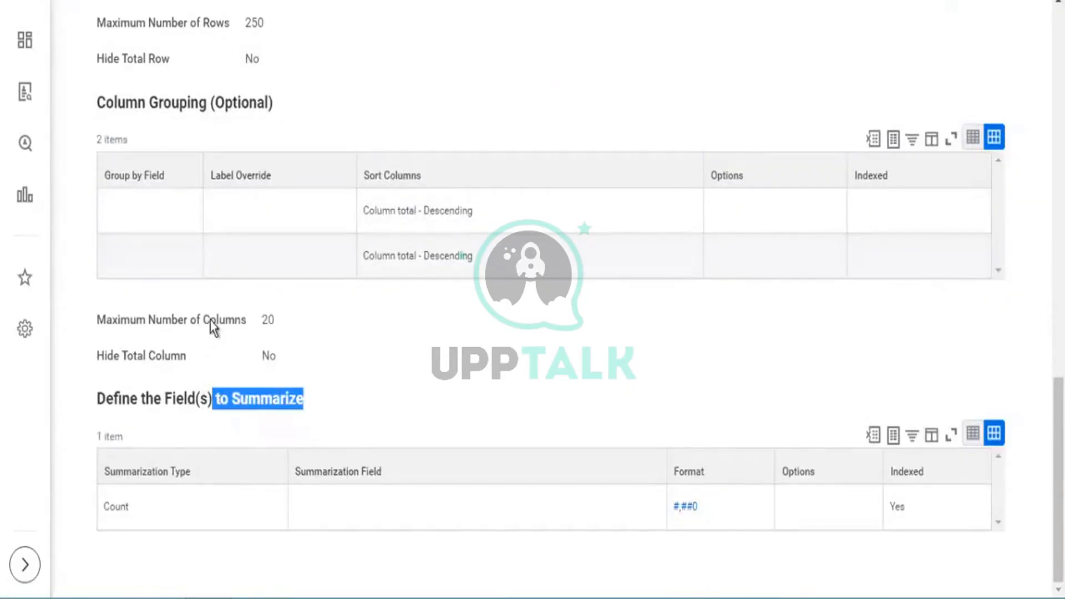
Step: Examine the Company field in the row grouping and the Count summarization type in the matrix definition
{"action": "scroll", "coordinate": [161, 69], "scroll_direction": "up", "scroll_amount": 2}
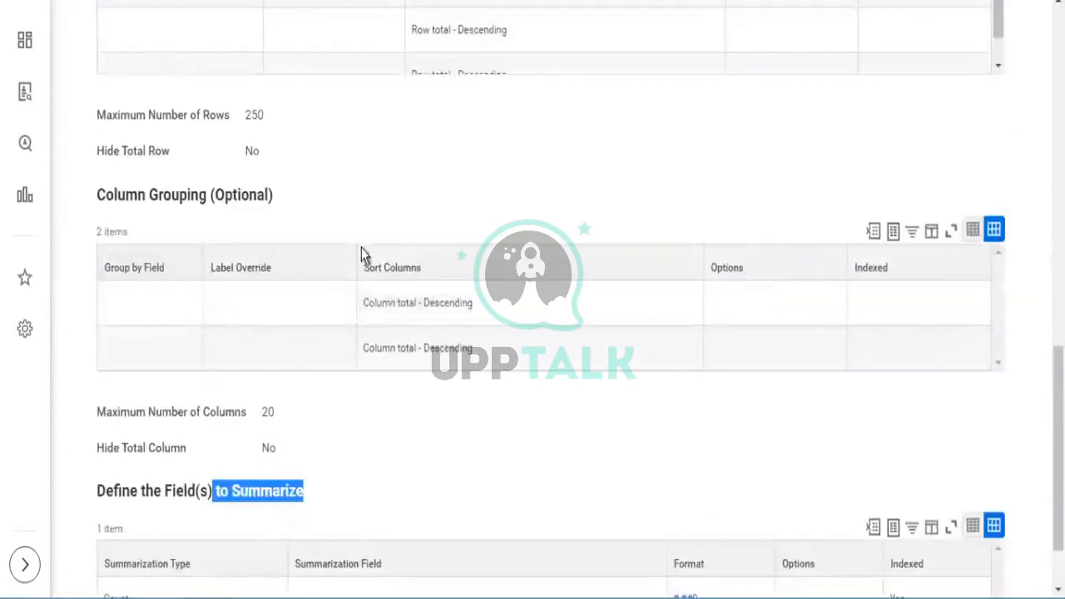
{"action": "scroll", "coordinate": [333, 227], "scroll_direction": "up", "scroll_amount": 14}
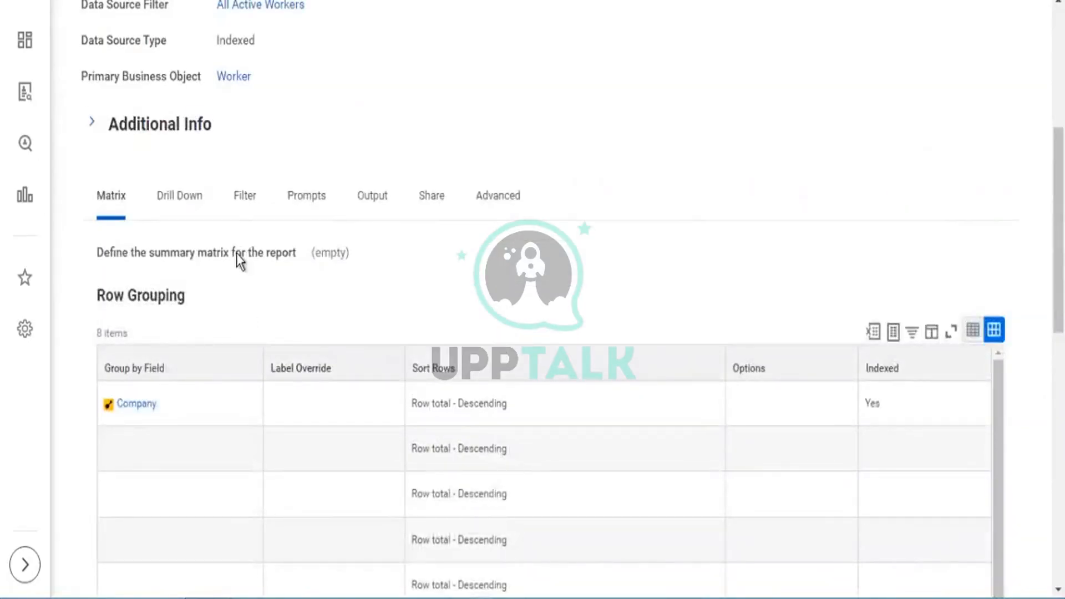
{"action": "scroll", "coordinate": [239, 249], "scroll_direction": "down", "scroll_amount": 2}
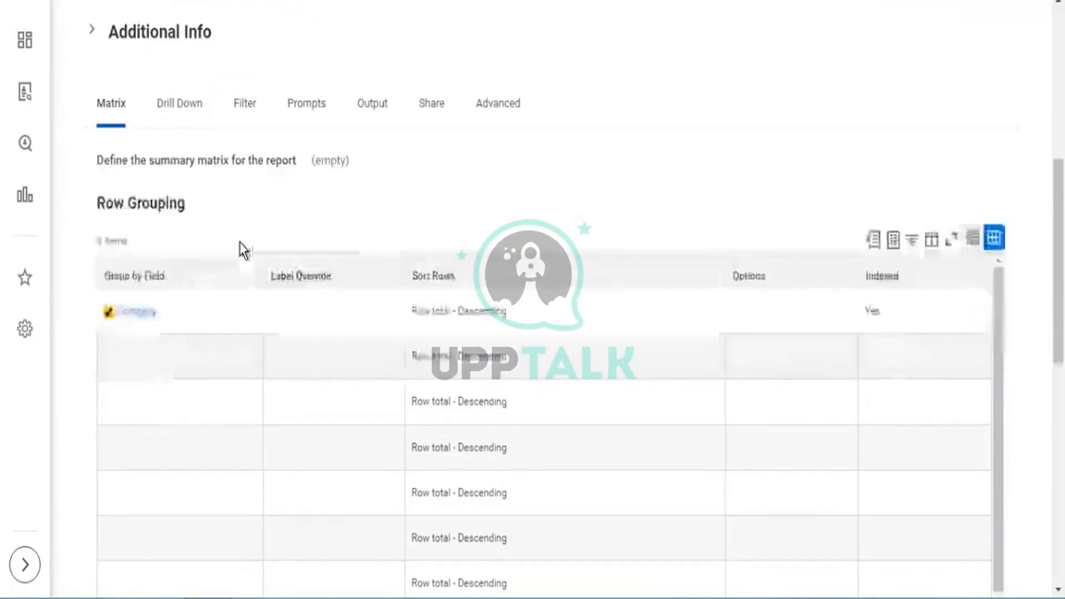
{"action": "mouse_move", "coordinate": [141, 309]}
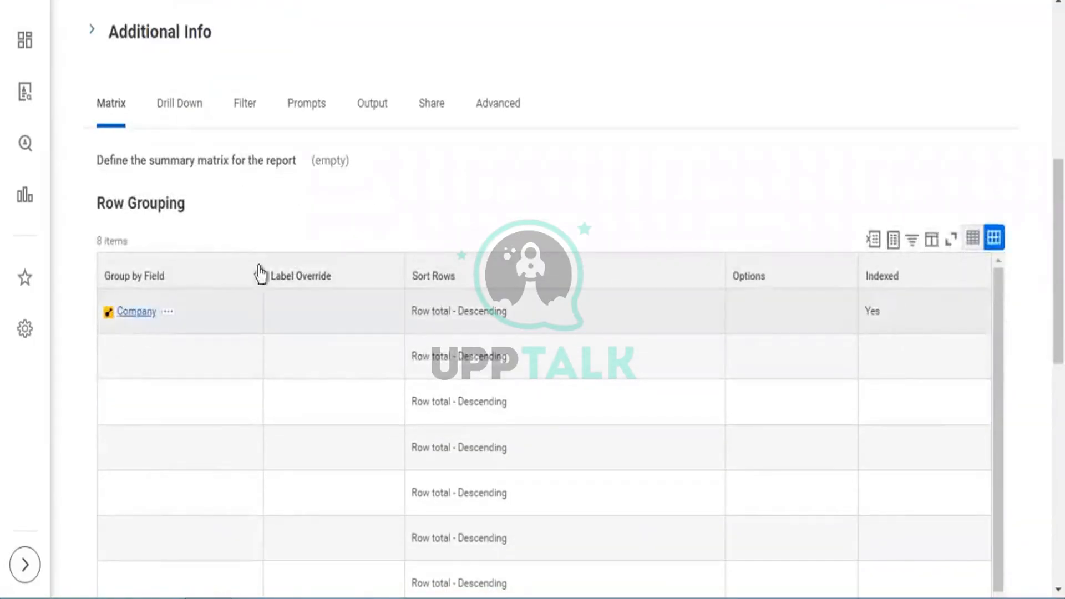
{"action": "scroll", "coordinate": [420, 244], "scroll_direction": "down", "scroll_amount": 10}
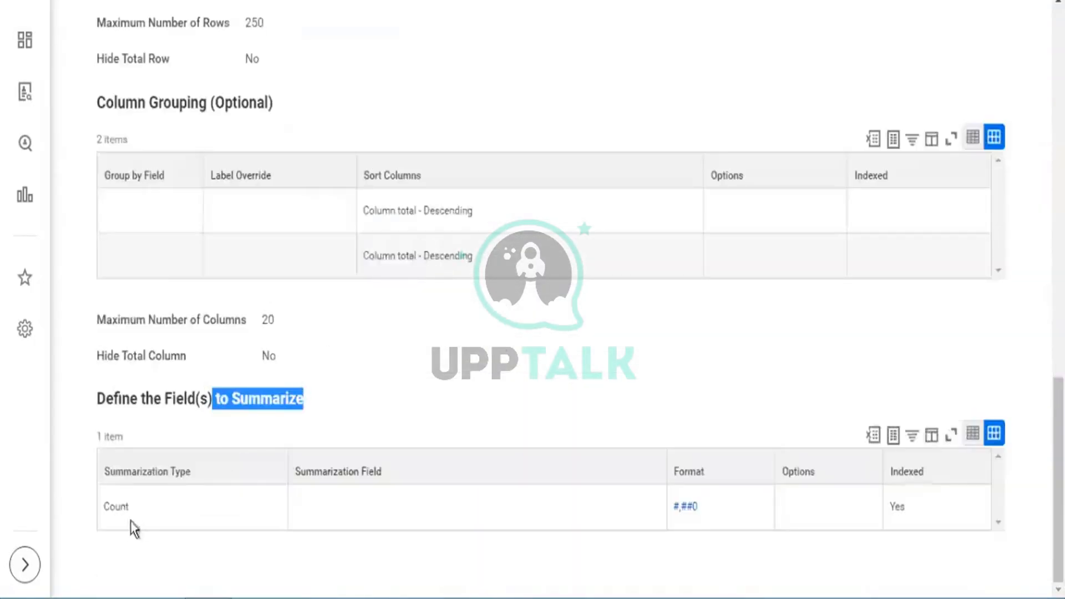
{"action": "double_click", "coordinate": [118, 506]}
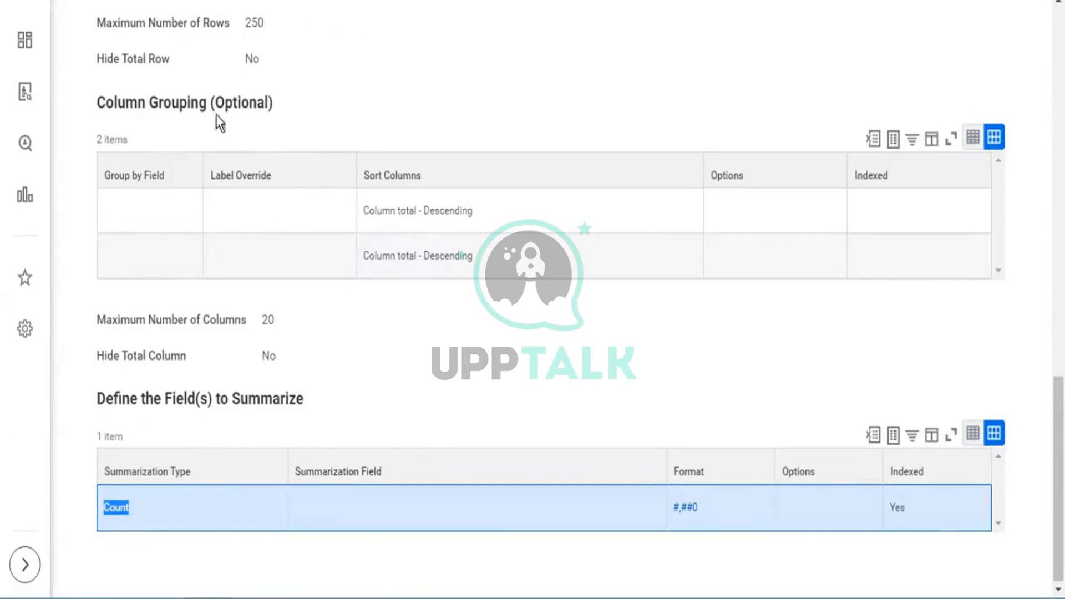
{"action": "left_click", "coordinate": [104, 507]}
{"action": "left_click", "coordinate": [105, 510]}
{"action": "left_click_drag", "start_coordinate": [104, 510], "coordinate": [121, 510]}
Step: Look over the whole matrix definition again and return to the Data Source Filter in the report's general details
{"action": "scroll", "coordinate": [294, 231], "scroll_direction": "up", "scroll_amount": 10}
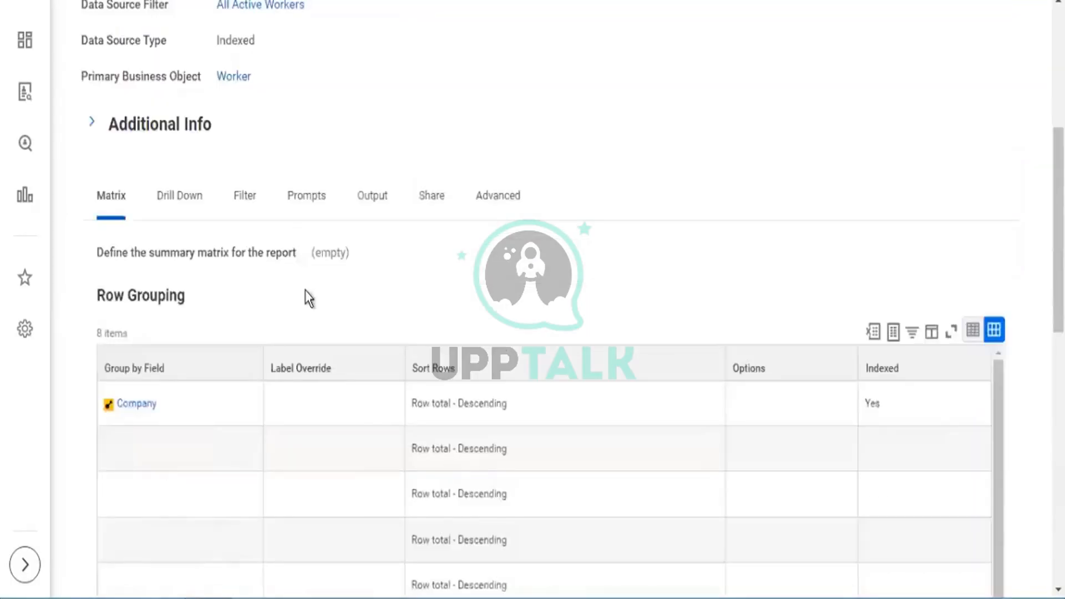
{"action": "scroll", "coordinate": [306, 298], "scroll_direction": "down", "scroll_amount": 3}
{"action": "scroll", "coordinate": [309, 298], "scroll_direction": "down", "scroll_amount": 9}
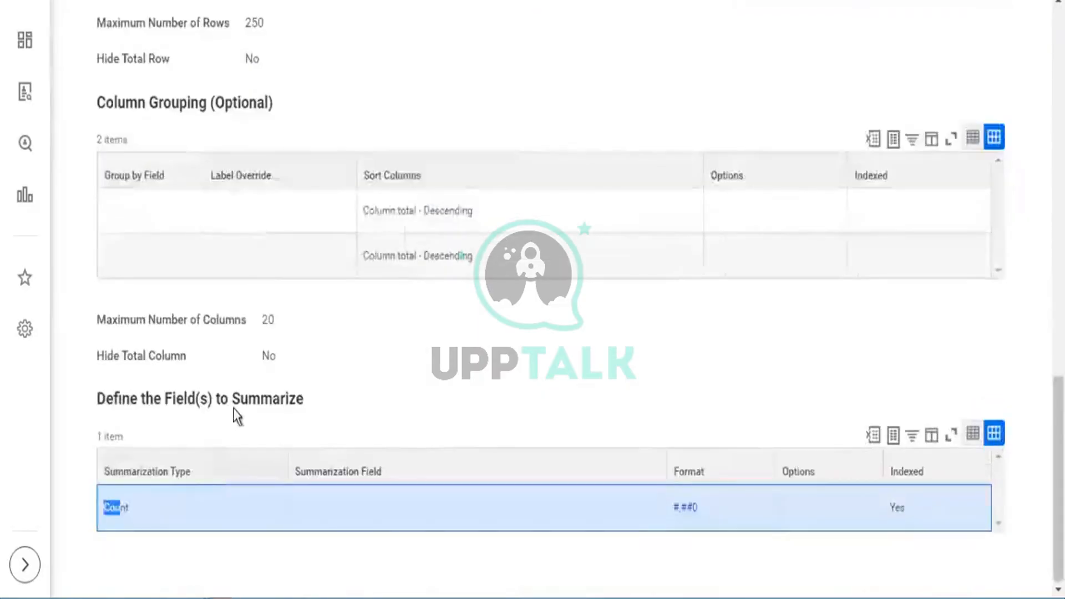
{"action": "scroll", "coordinate": [265, 277], "scroll_direction": "up", "scroll_amount": 9}
{"action": "scroll", "coordinate": [265, 278], "scroll_direction": "up", "scroll_amount": 7}
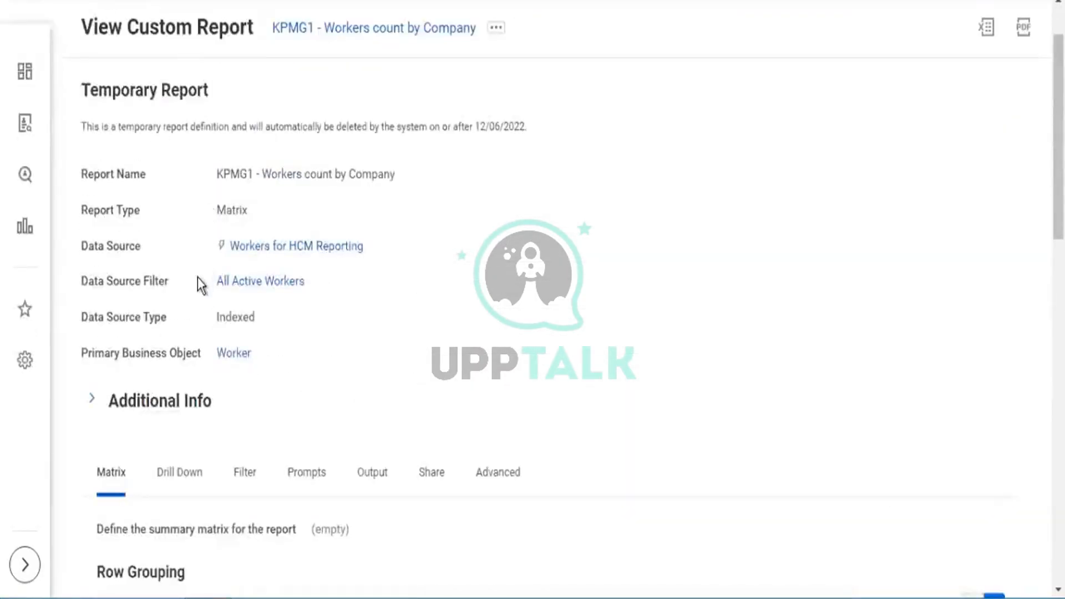
{"action": "left_click_drag", "start_coordinate": [201, 281], "coordinate": [329, 305]}
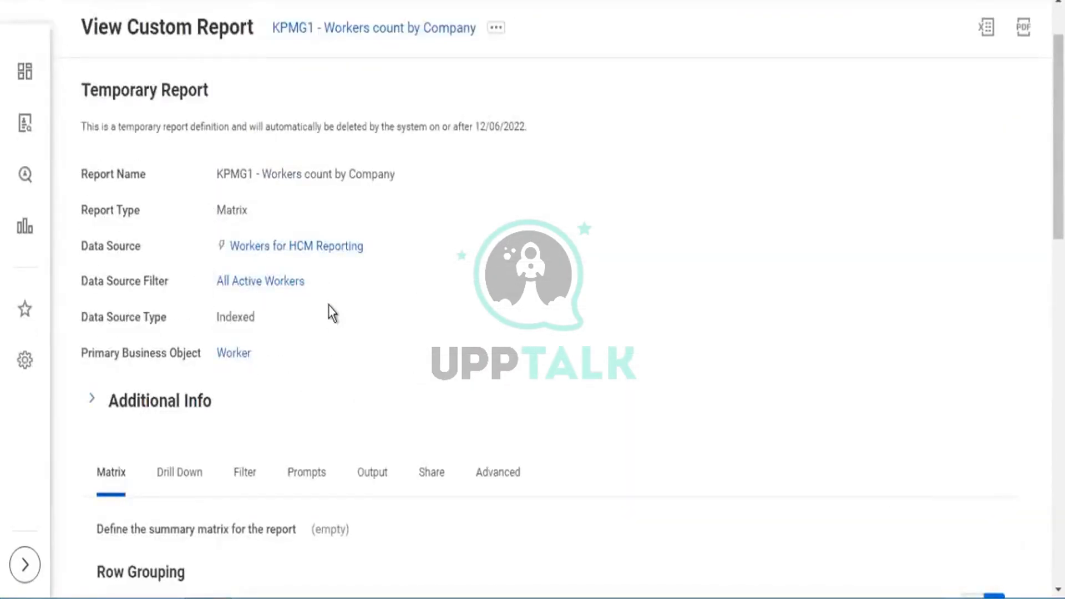
Step: Open the details of the Workers for HCM Reporting data source, read its description of rows returned per worker, and close them
{"action": "left_click", "coordinate": [412, 239]}
{"action": "left_click", "coordinate": [371, 248]}
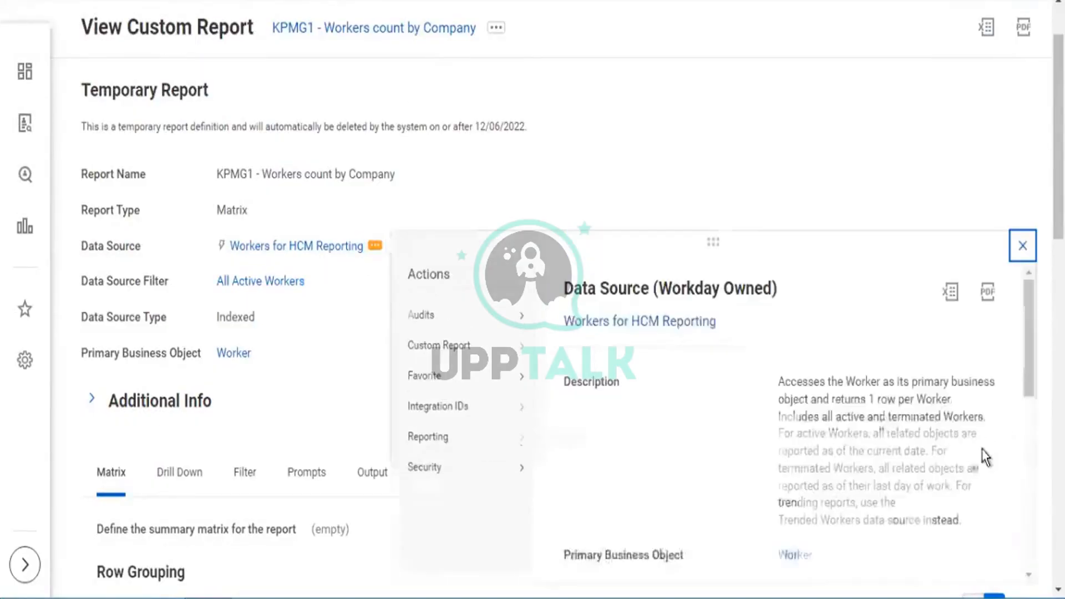
{"action": "left_click_drag", "start_coordinate": [797, 382], "coordinate": [974, 378]}
{"action": "left_click_drag", "start_coordinate": [876, 392], "coordinate": [949, 403]}
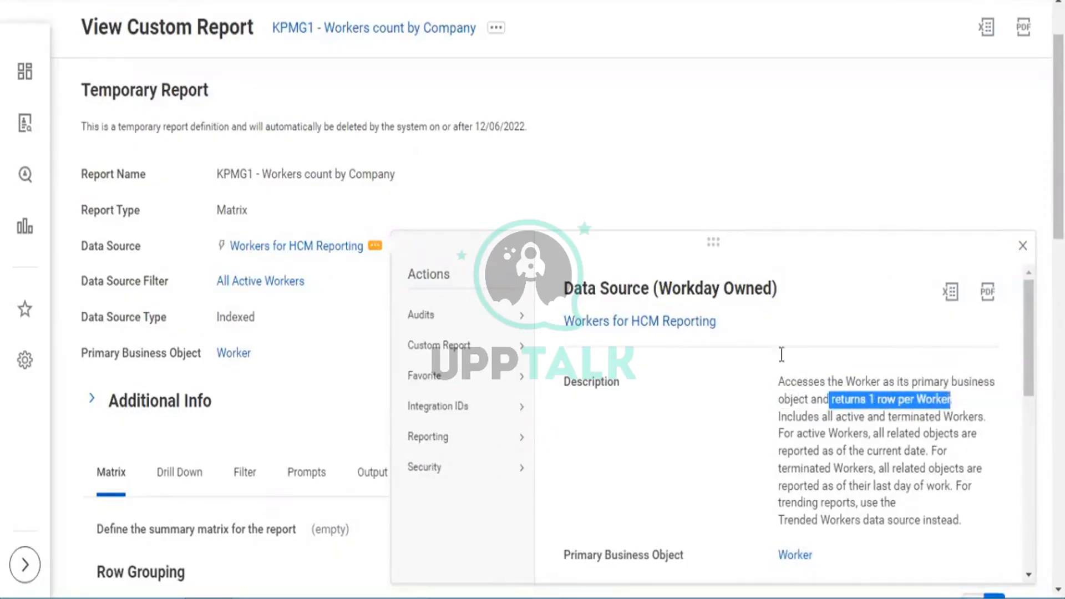
{"action": "left_click", "coordinate": [1021, 245]}
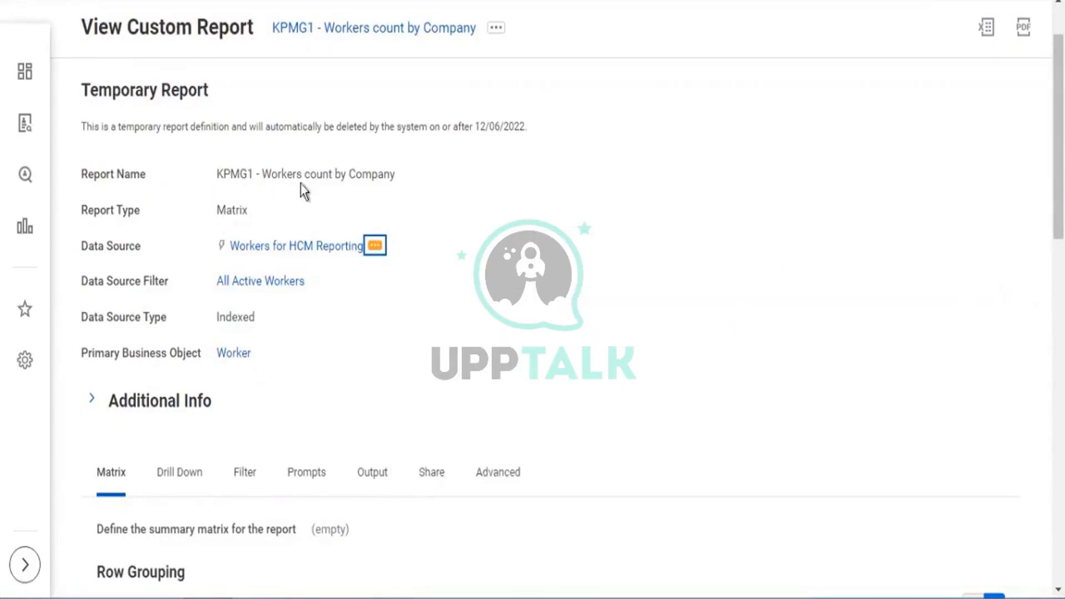
{"action": "left_click_drag", "start_coordinate": [208, 247], "coordinate": [367, 256]}
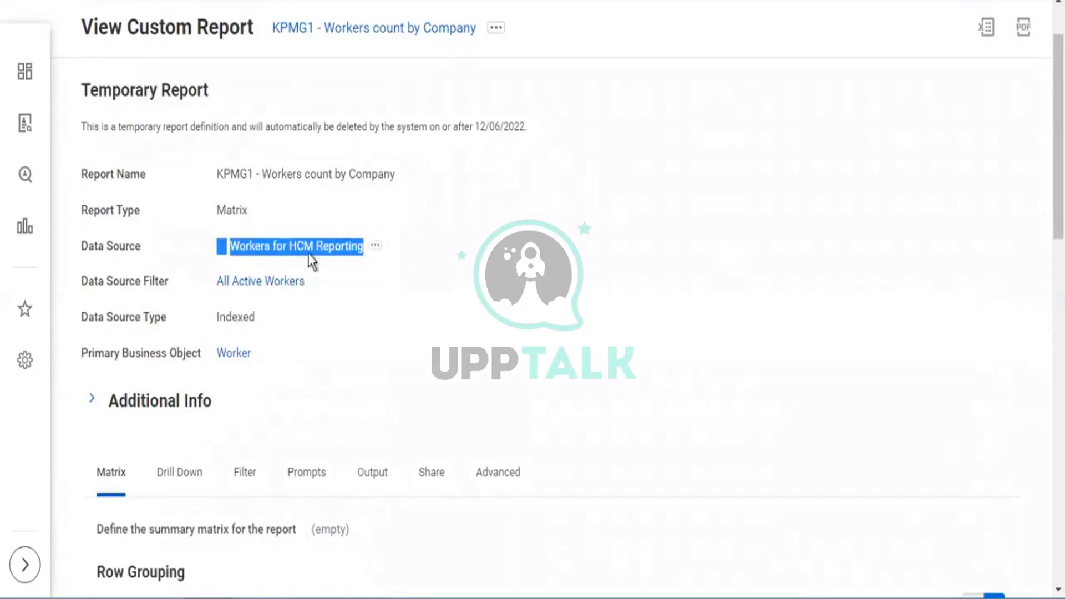
Step: Compare the Count summarization type in the matrix definition with the report's Primary Business Object, Worker
{"action": "scroll", "coordinate": [540, 293], "scroll_direction": "down", "scroll_amount": 6}
{"action": "scroll", "coordinate": [190, 466], "scroll_direction": "down", "scroll_amount": 10}
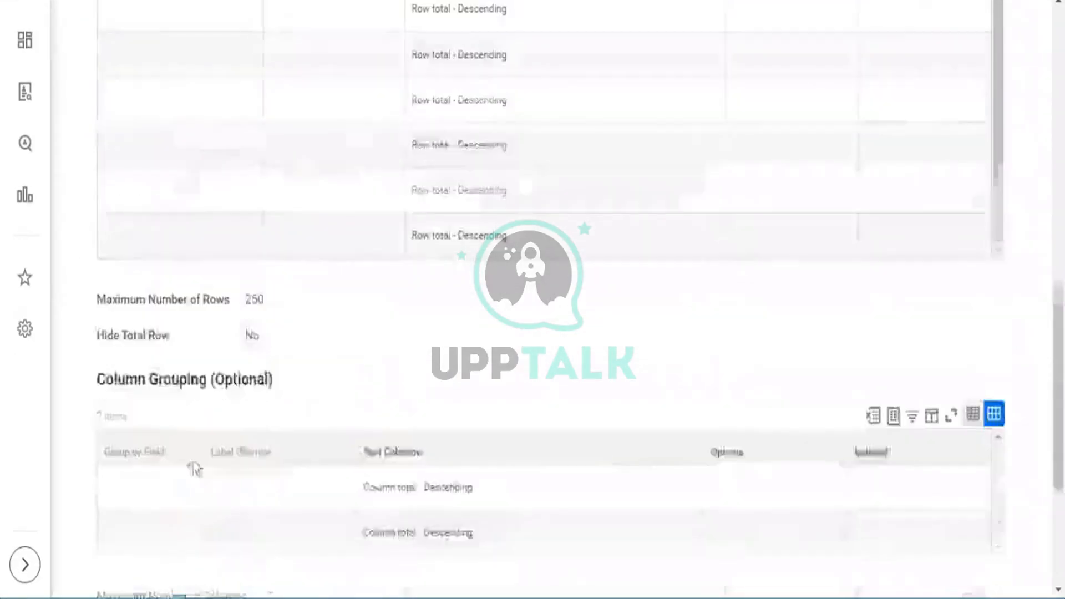
{"action": "left_click_drag", "start_coordinate": [106, 508], "coordinate": [123, 506]}
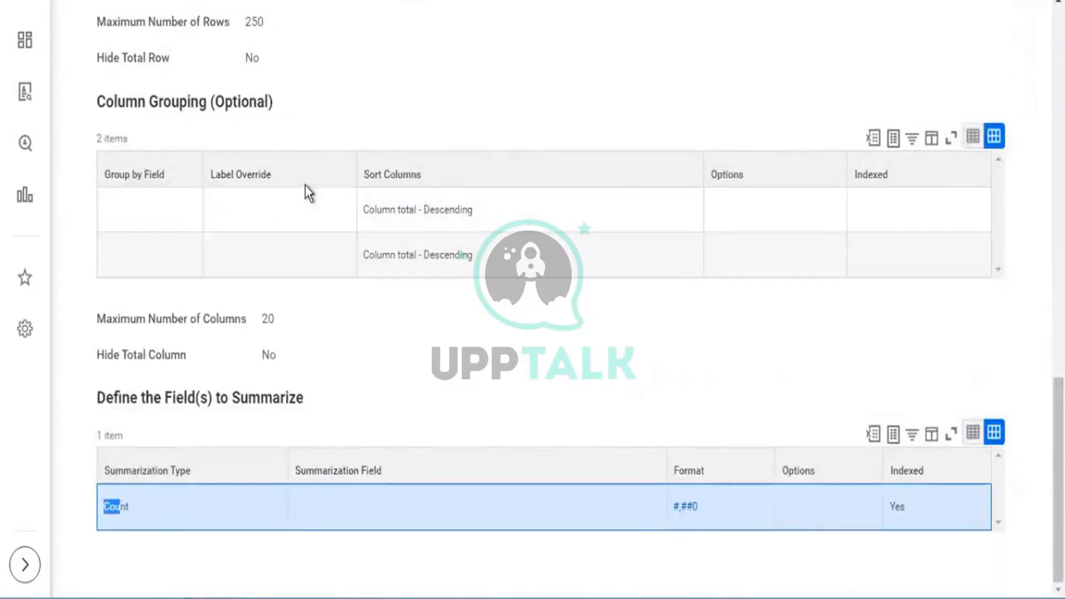
{"action": "scroll", "coordinate": [336, 63], "scroll_direction": "up", "scroll_amount": 10}
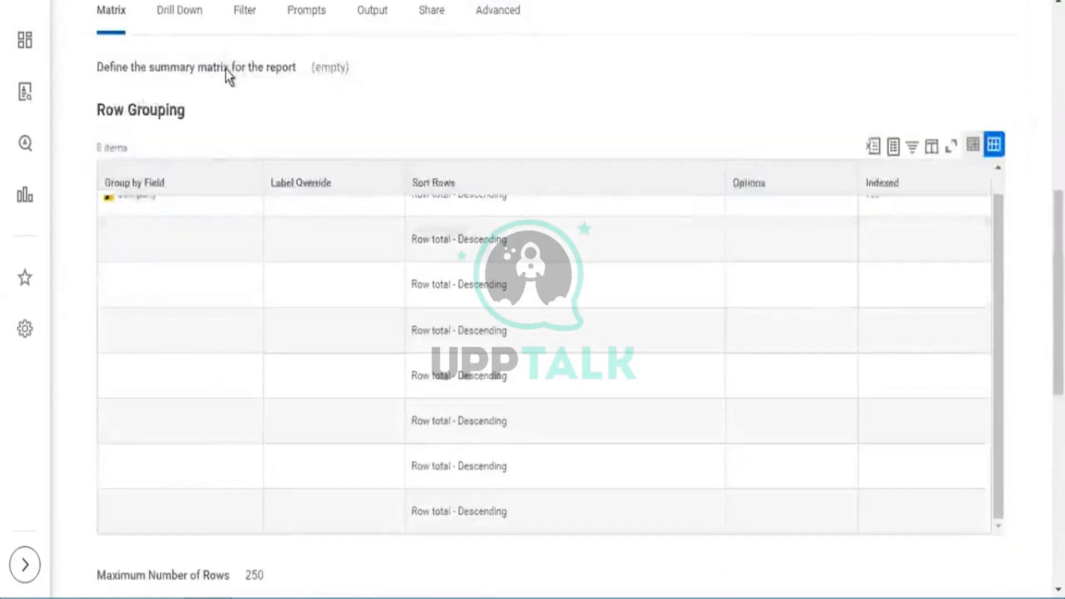
{"action": "scroll", "coordinate": [225, 70], "scroll_direction": "up", "scroll_amount": 3}
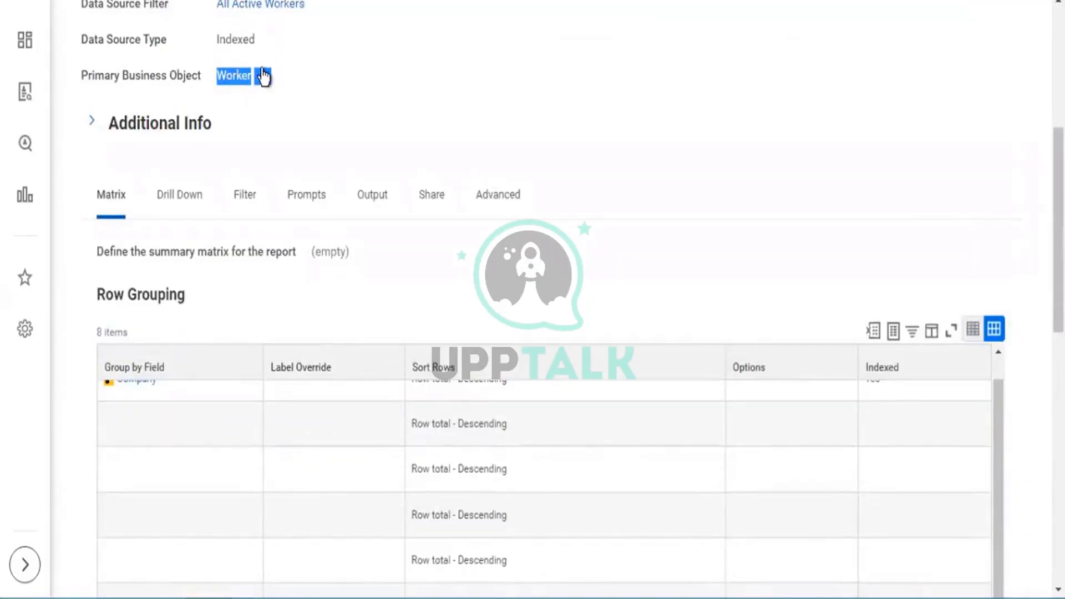
{"action": "scroll", "coordinate": [281, 80], "scroll_direction": "up", "scroll_amount": 2}
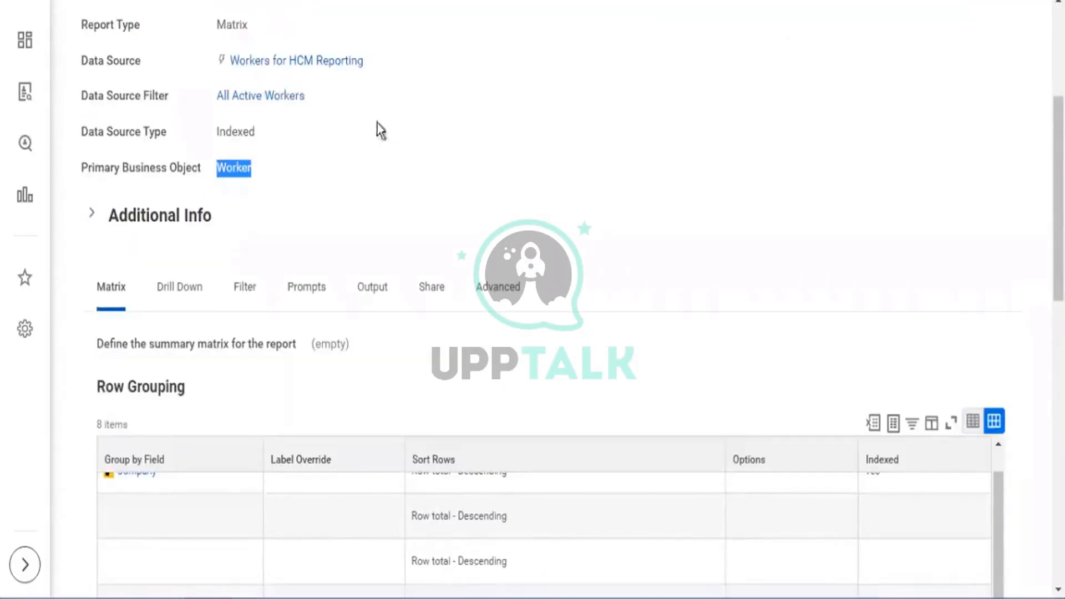
{"action": "left_click_drag", "start_coordinate": [370, 110], "coordinate": [276, 184]}
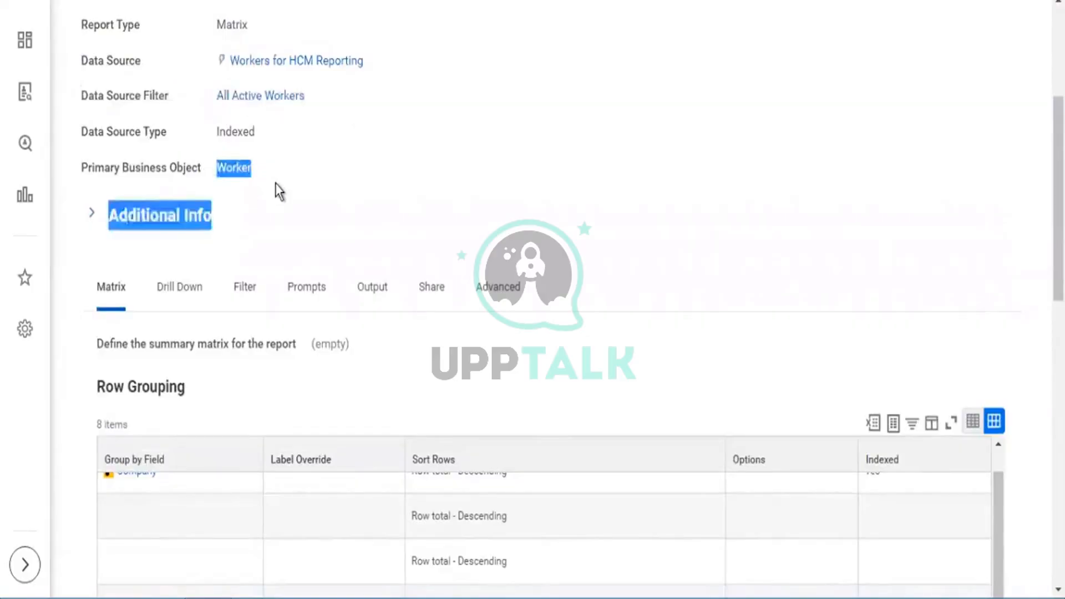
Step: Recheck the fields to summarize, then return to the Data Source and Data Source Filter in the report's general details
{"action": "scroll", "coordinate": [466, 257], "scroll_direction": "down", "scroll_amount": 15}
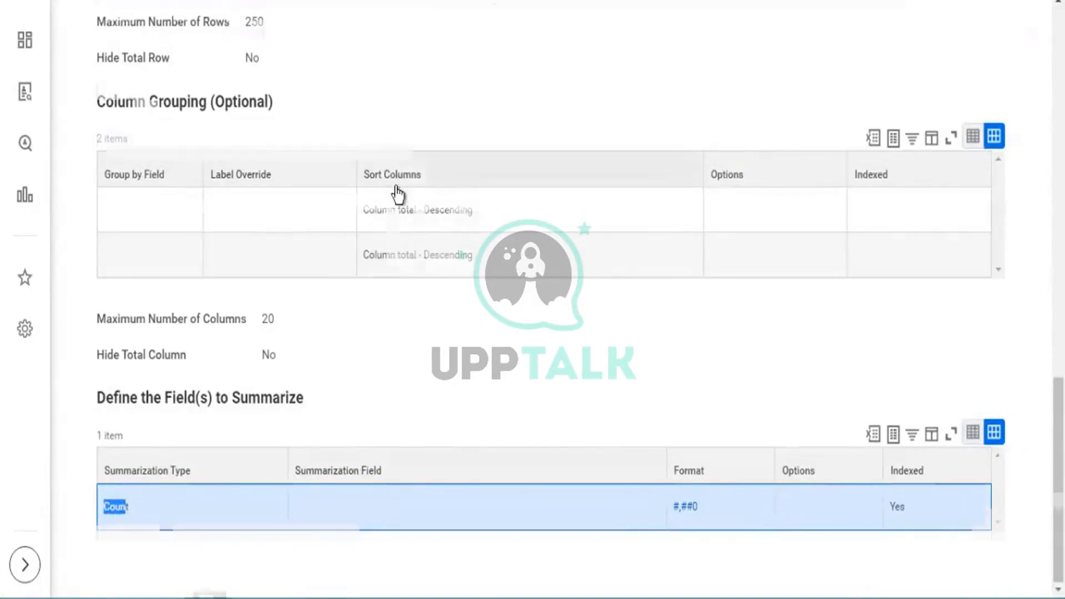
{"action": "scroll", "coordinate": [397, 195], "scroll_direction": "up", "scroll_amount": 10}
{"action": "scroll", "coordinate": [358, 60], "scroll_direction": "up", "scroll_amount": 3}
{"action": "scroll", "coordinate": [351, 64], "scroll_direction": "up", "scroll_amount": 3}
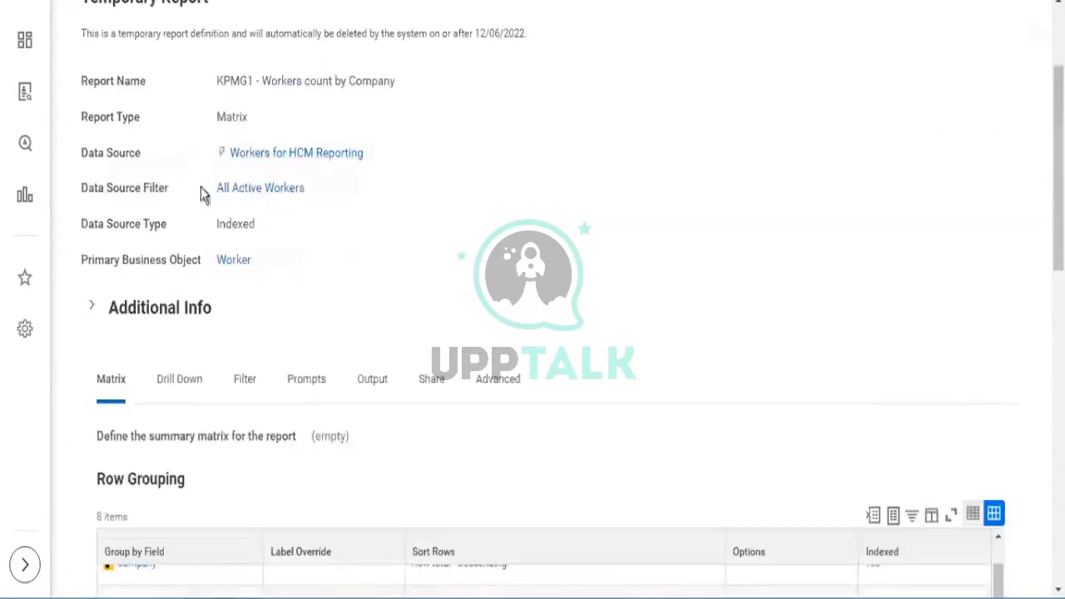
{"action": "triple_click", "coordinate": [336, 175]}
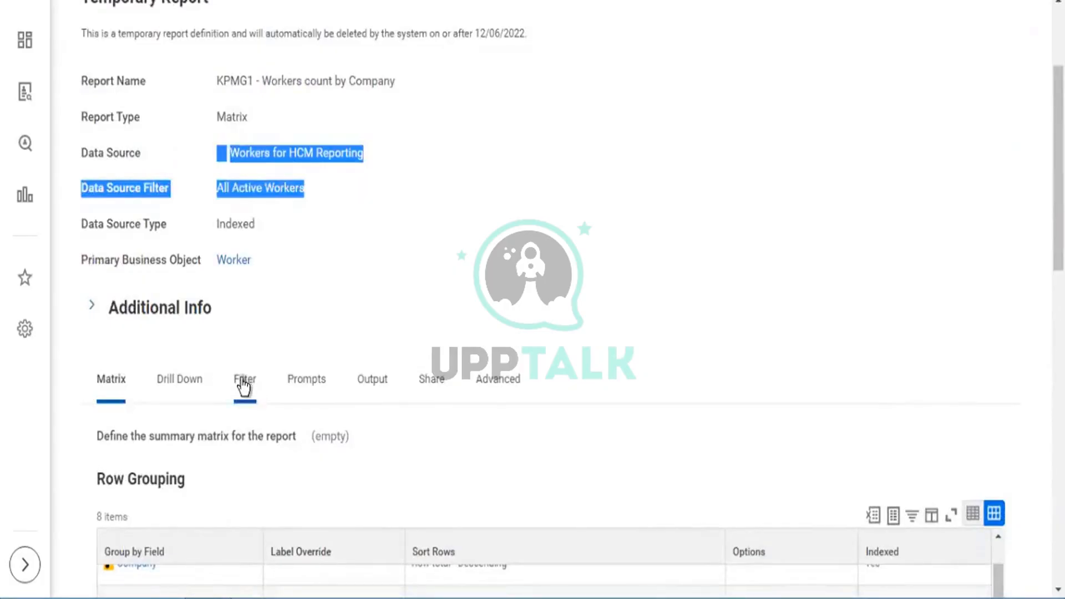
Step: Review the Count summarization type again and the Row Grouping section with its Company field
{"action": "scroll", "coordinate": [344, 308], "scroll_direction": "down", "scroll_amount": 2}
{"action": "scroll", "coordinate": [348, 300], "scroll_direction": "down", "scroll_amount": 20}
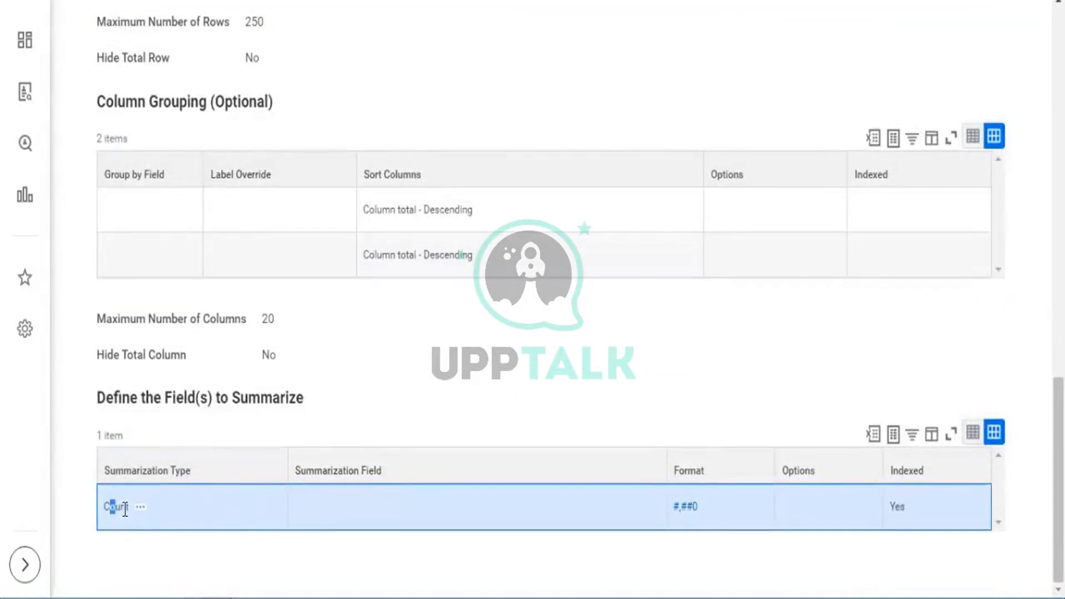
{"action": "double_click", "coordinate": [114, 506]}
{"action": "scroll", "coordinate": [133, 209], "scroll_direction": "up", "scroll_amount": 6}
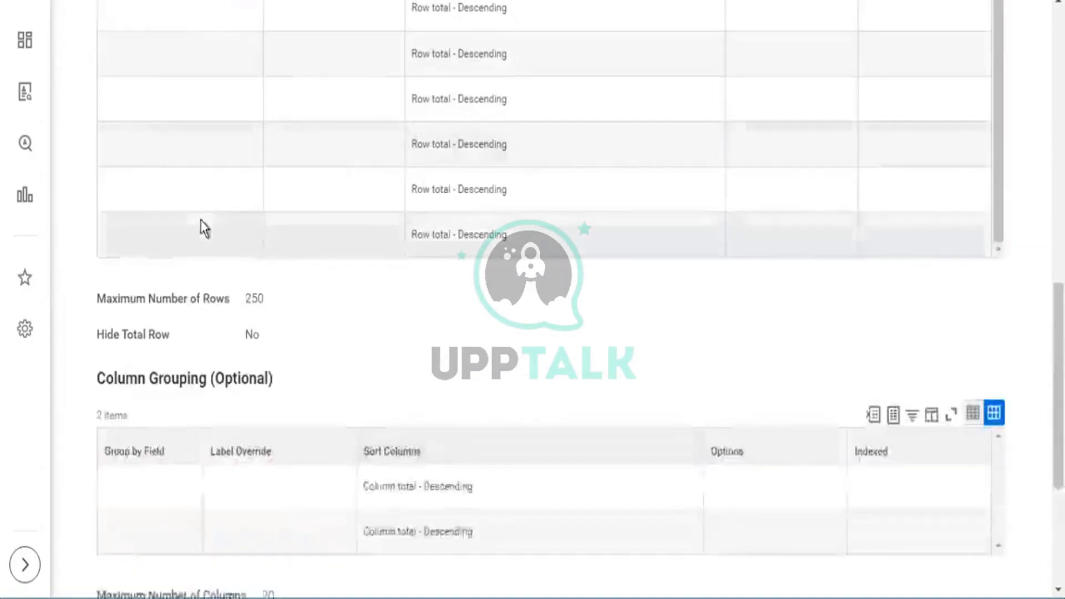
{"action": "scroll", "coordinate": [204, 228], "scroll_direction": "up", "scroll_amount": 6}
{"action": "left_click_drag", "start_coordinate": [85, 112], "coordinate": [182, 125]}
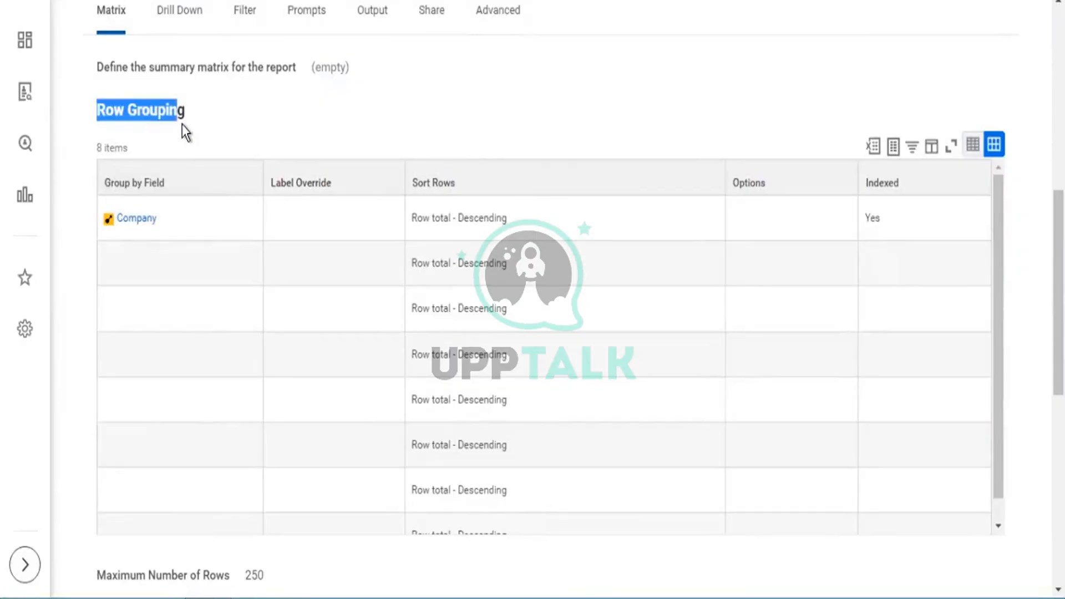
Step: Open the KPMG1 - Workers count by Company custom report for editing from its related actions
{"action": "scroll", "coordinate": [277, 68], "scroll_direction": "up", "scroll_amount": 6}
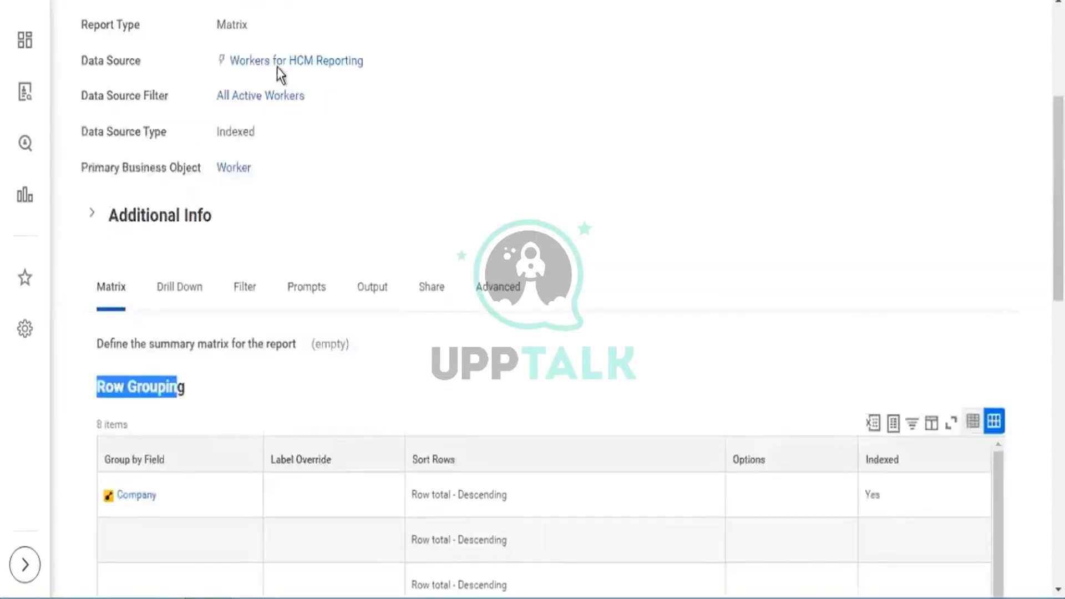
{"action": "scroll", "coordinate": [290, 78], "scroll_direction": "up", "scroll_amount": 4}
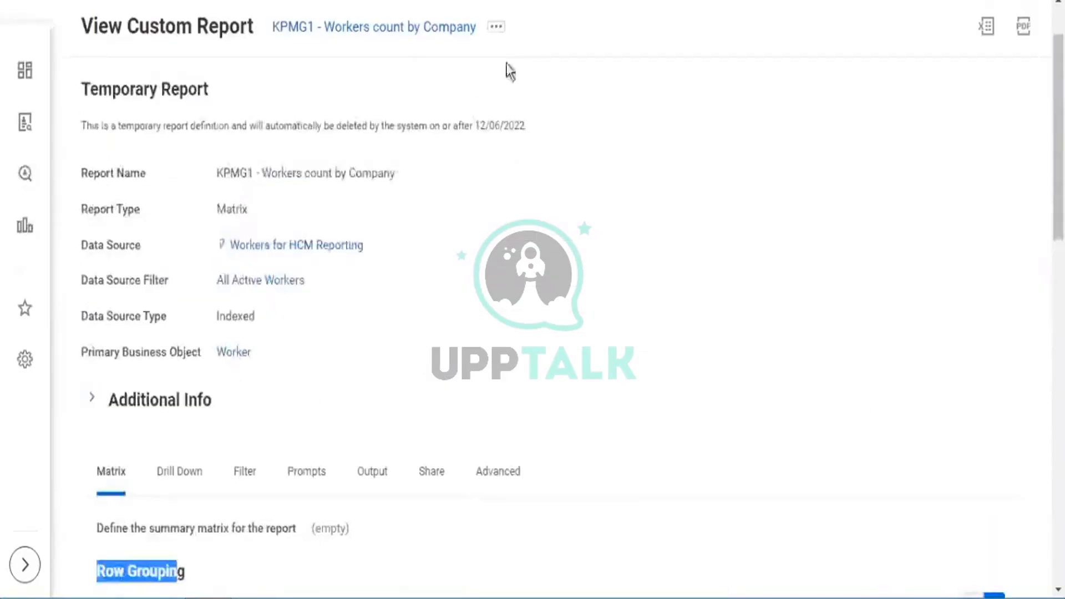
{"action": "left_click", "coordinate": [493, 26]}
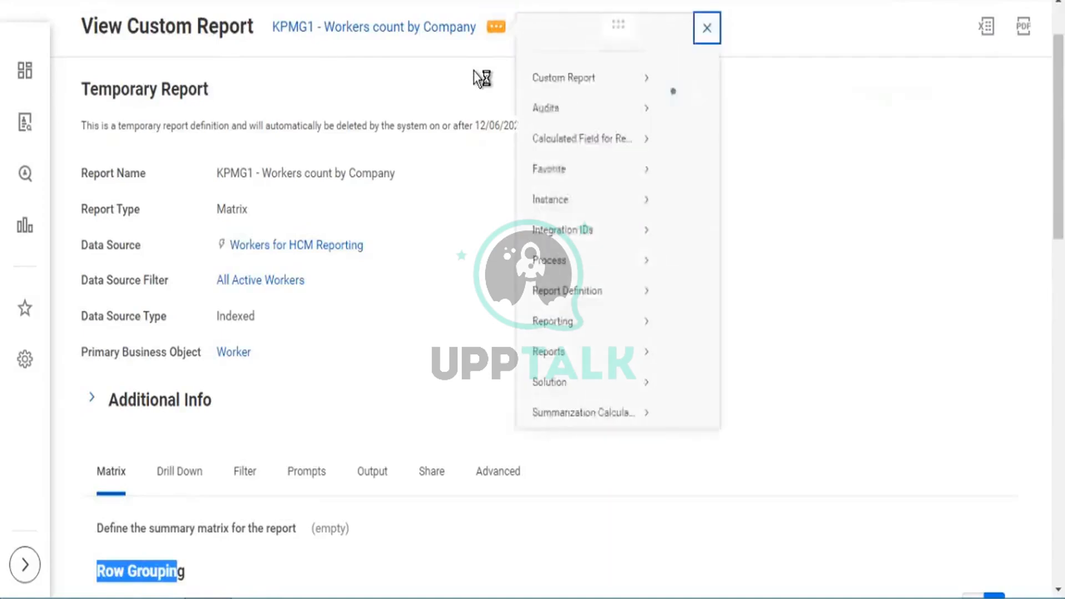
{"action": "mouse_move", "coordinate": [555, 101]}
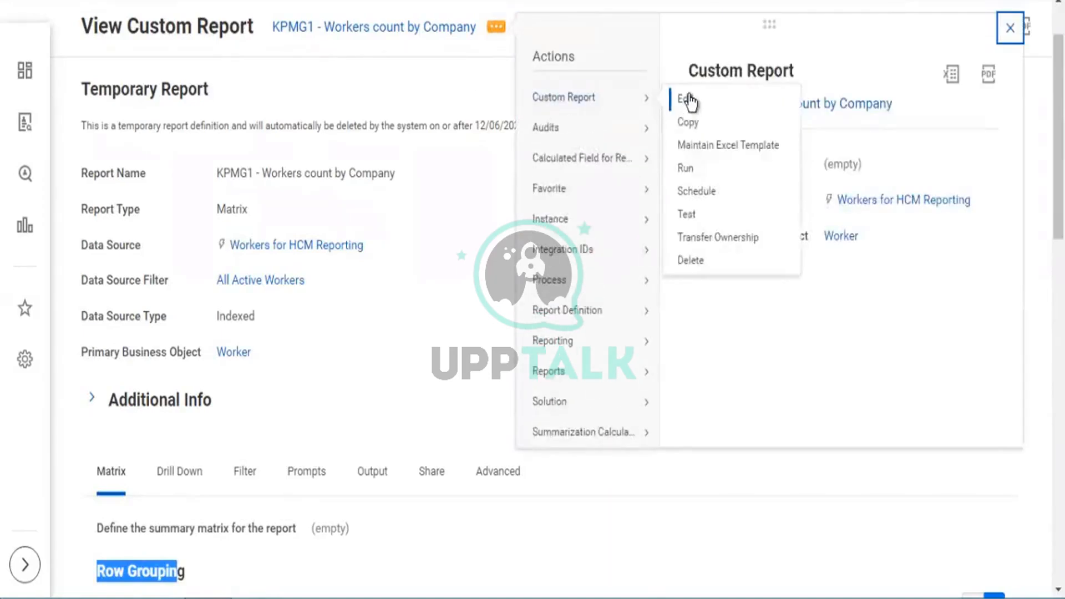
{"action": "left_click", "coordinate": [690, 102]}
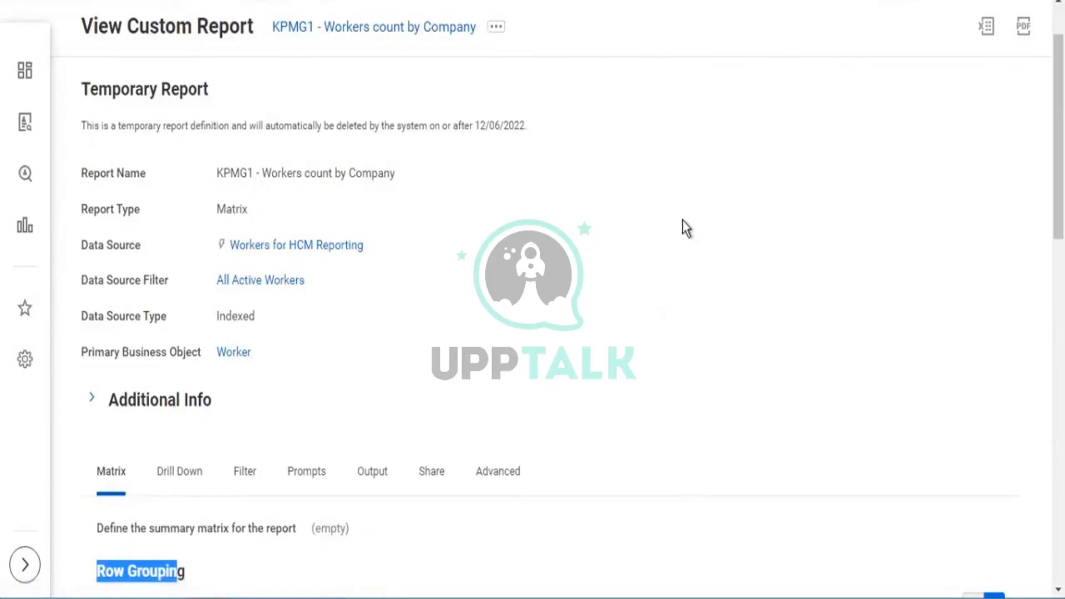
Step: Examine the Define the Field(s) to Summarize, Row Grouping and optional Column Grouping sections in the editable report definition
{"action": "scroll", "coordinate": [492, 231], "scroll_direction": "down", "scroll_amount": 20}
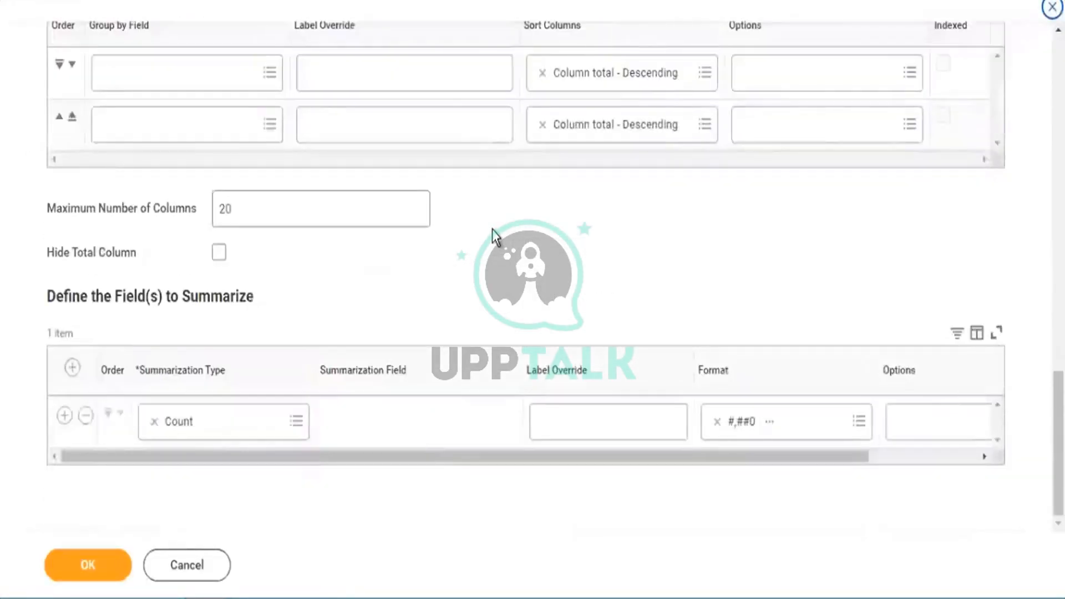
{"action": "left_click_drag", "start_coordinate": [70, 303], "coordinate": [171, 312]}
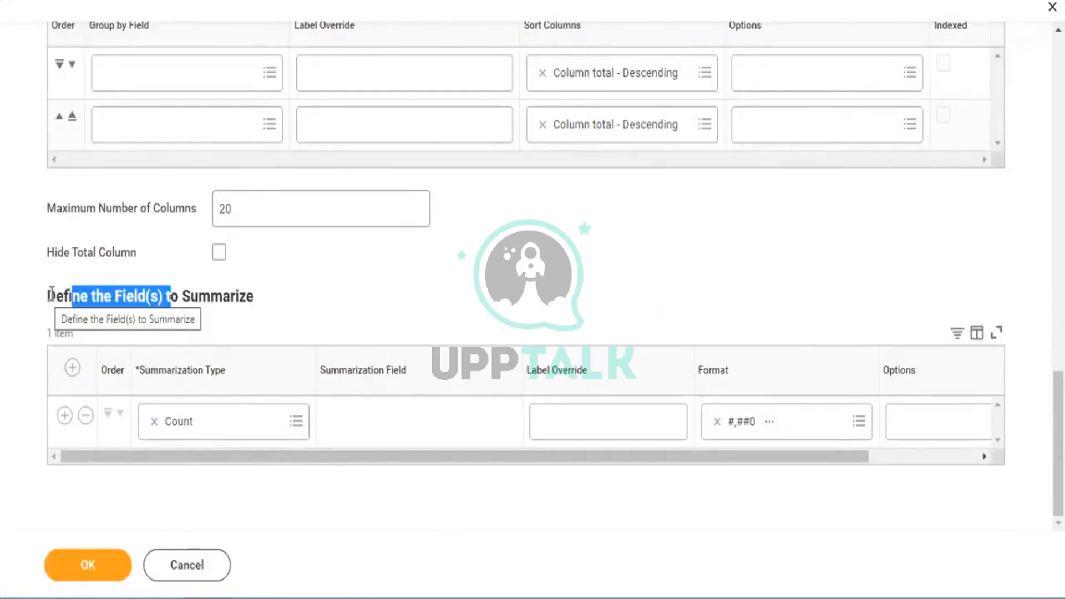
{"action": "scroll", "coordinate": [467, 280], "scroll_direction": "up", "scroll_amount": 8}
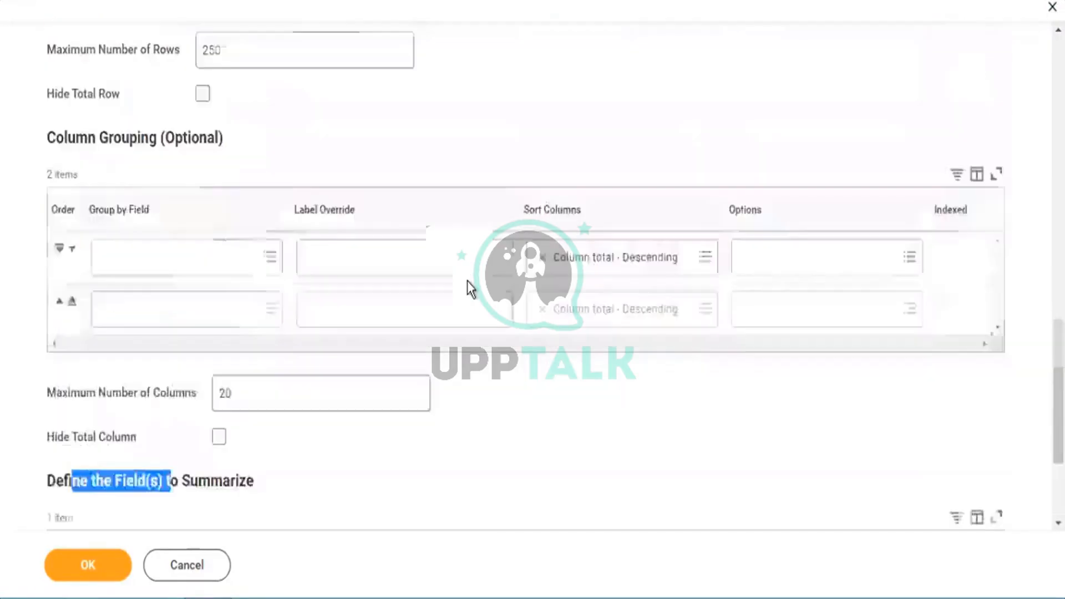
{"action": "scroll", "coordinate": [160, 105], "scroll_direction": "up", "scroll_amount": 3}
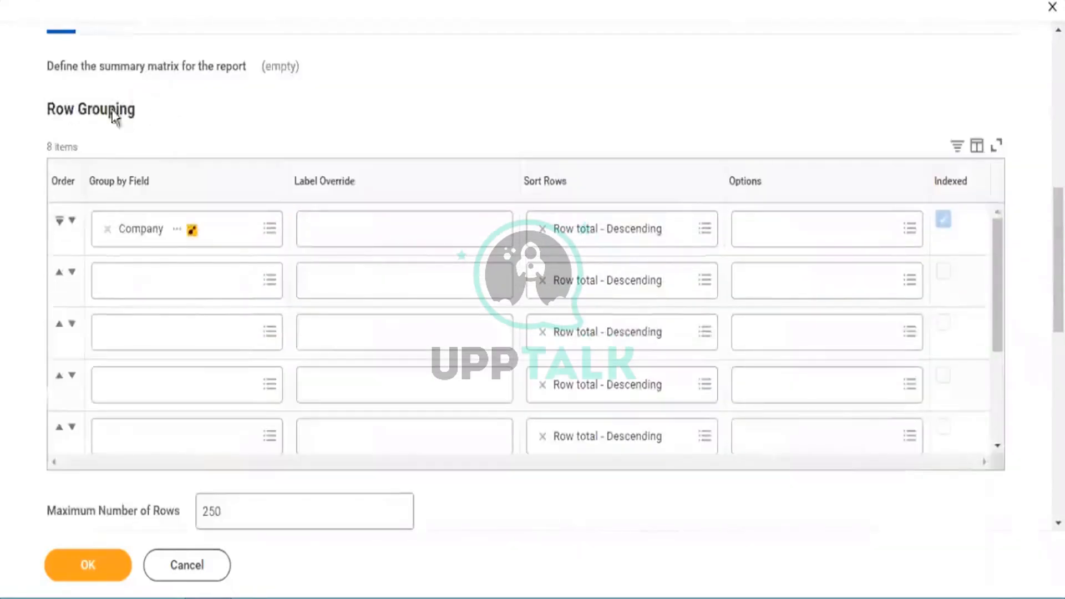
{"action": "left_click_drag", "start_coordinate": [46, 109], "coordinate": [143, 125]}
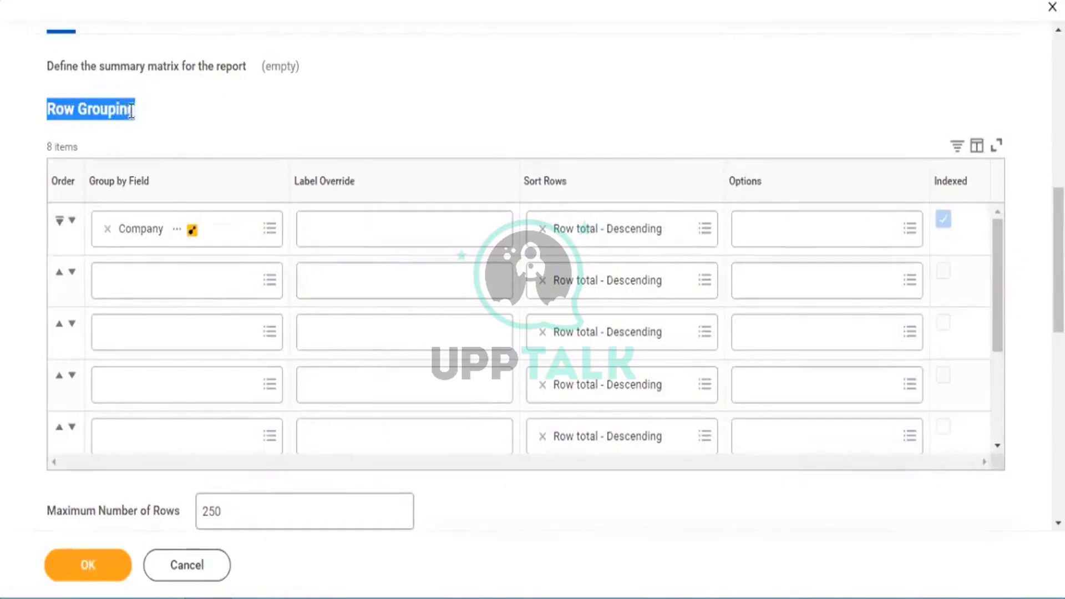
{"action": "scroll", "coordinate": [130, 115], "scroll_direction": "down", "scroll_amount": 5}
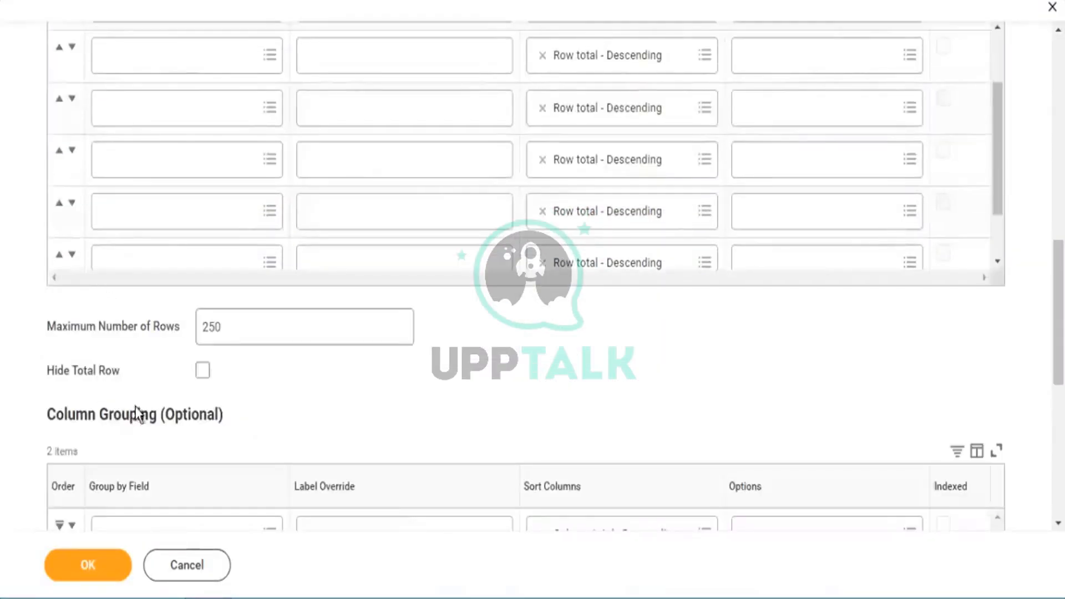
{"action": "left_click_drag", "start_coordinate": [165, 413], "coordinate": [210, 399]}
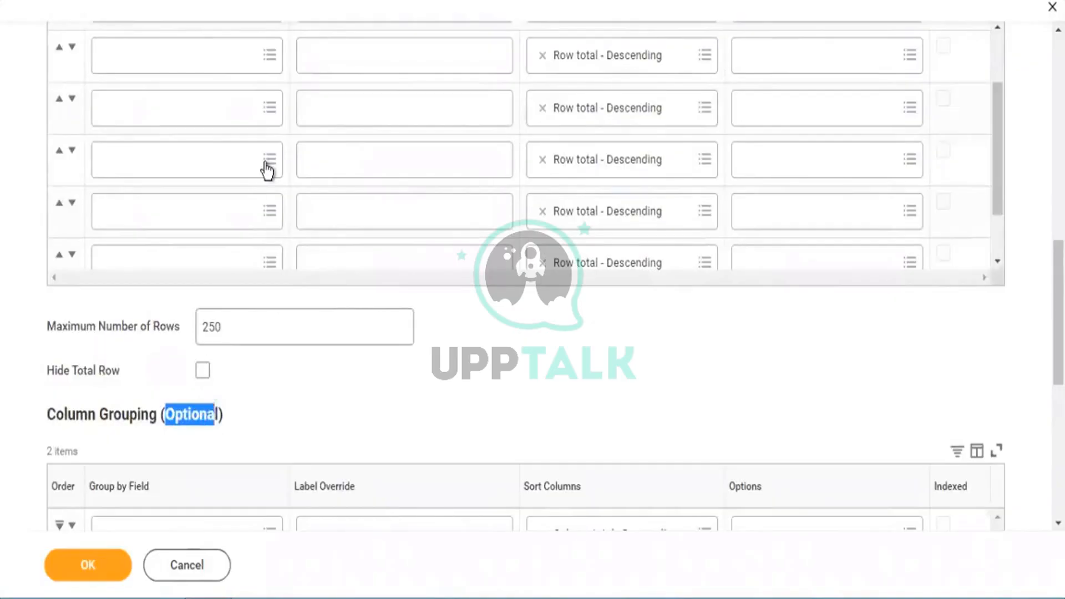
Step: Switch to the report results and check the item count above the company table
{"action": "scroll", "coordinate": [267, 169], "scroll_direction": "up", "scroll_amount": 3}
{"action": "scroll", "coordinate": [438, 216], "scroll_direction": "up", "scroll_amount": 10}
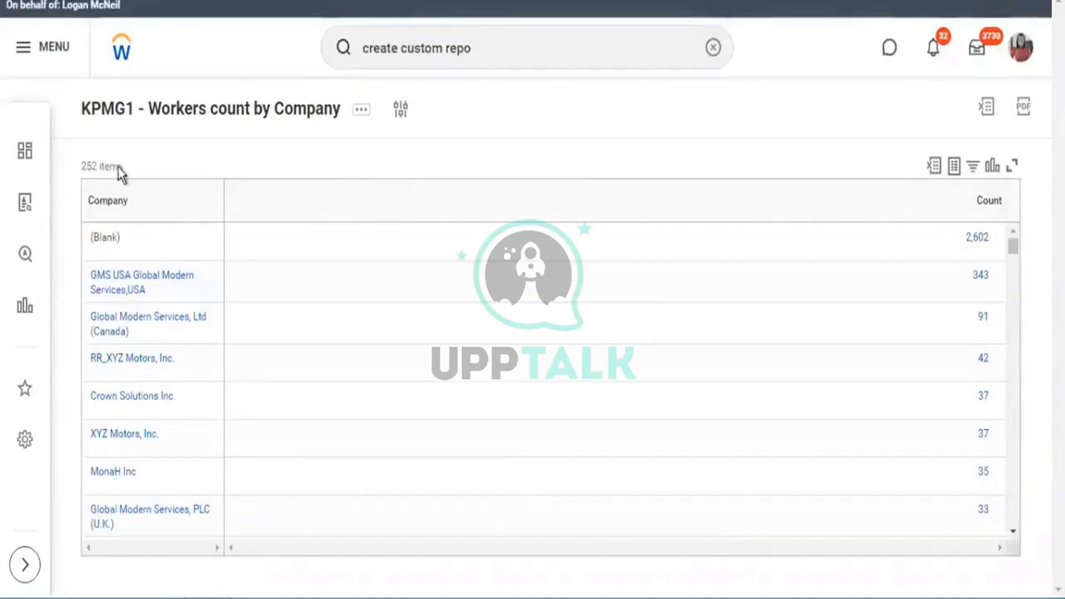
{"action": "left_click_drag", "start_coordinate": [88, 167], "coordinate": [123, 166]}
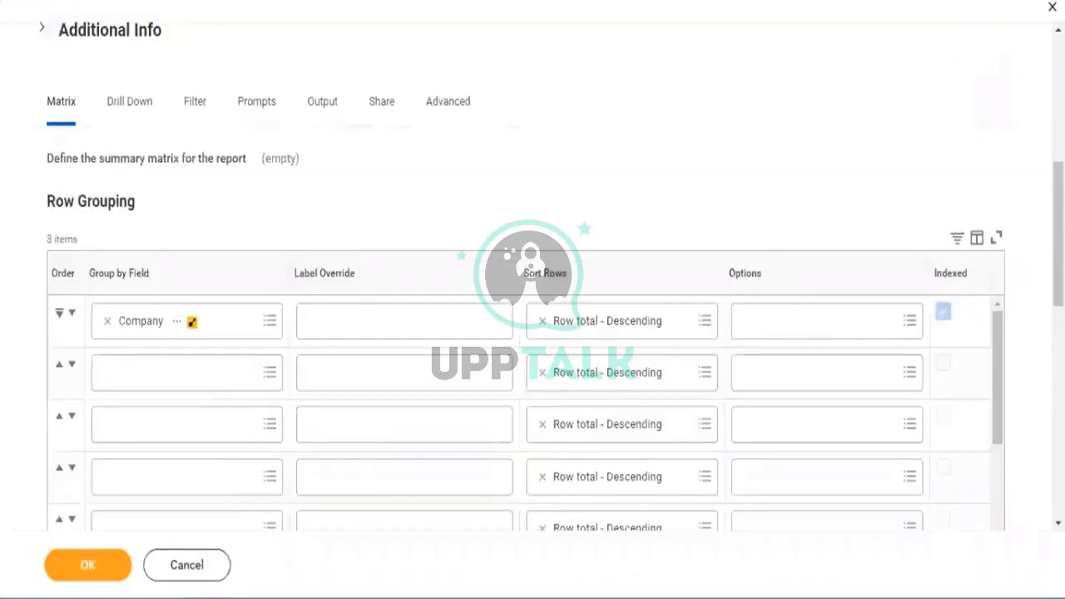
Step: Return to the editable report definition and examine the Maximum Number of Rows setting under Row Grouping
{"action": "scroll", "coordinate": [390, 102], "scroll_direction": "down", "scroll_amount": 8}
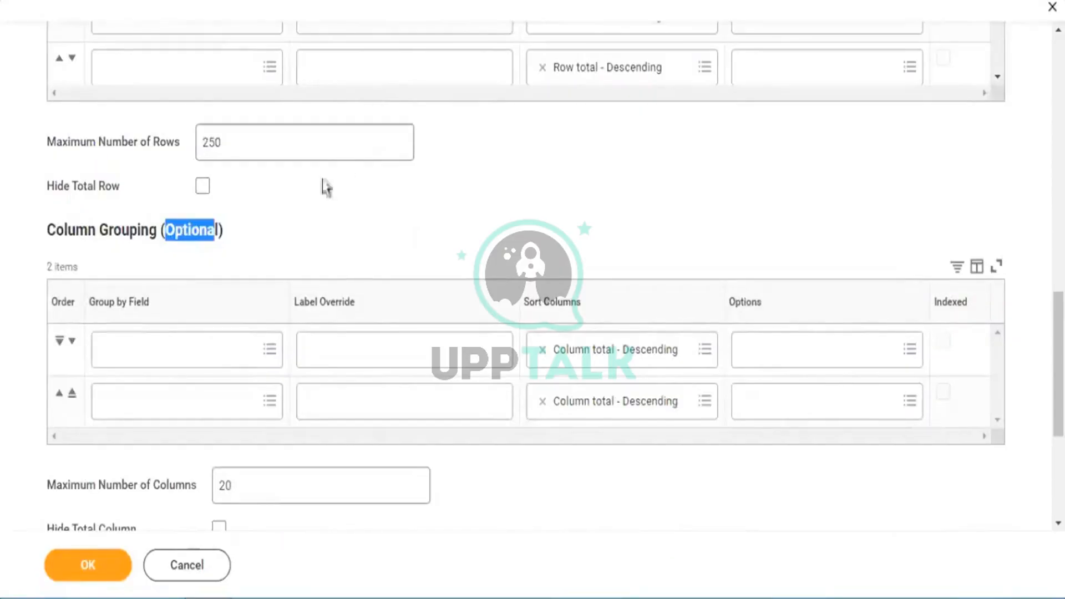
{"action": "scroll", "coordinate": [107, 209], "scroll_direction": "up", "scroll_amount": 2}
{"action": "left_click_drag", "start_coordinate": [81, 235], "coordinate": [146, 236]}
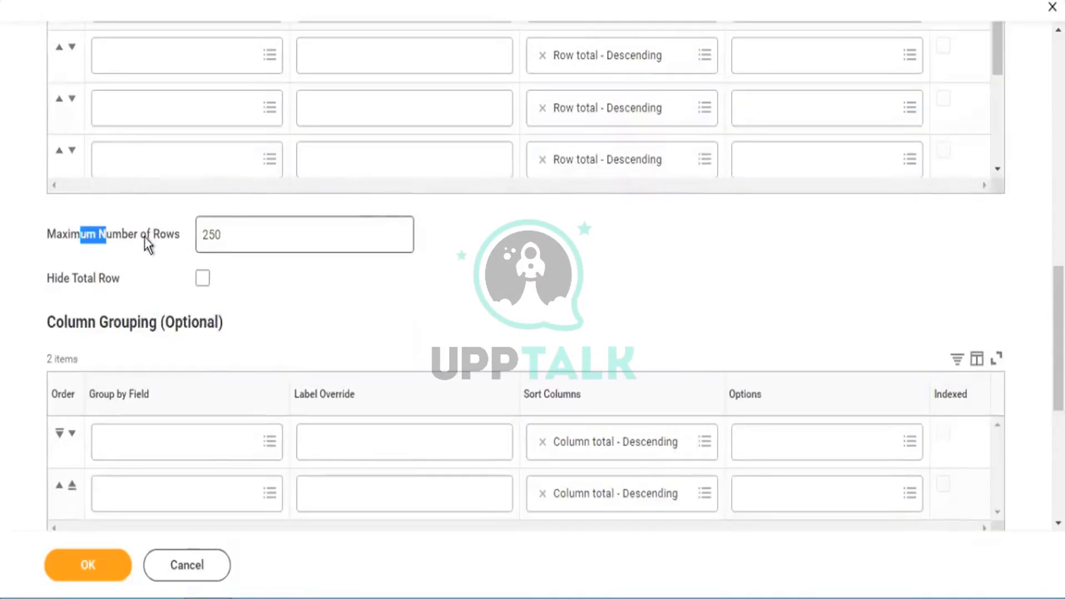
{"action": "left_click_drag", "start_coordinate": [226, 235], "coordinate": [202, 235]}
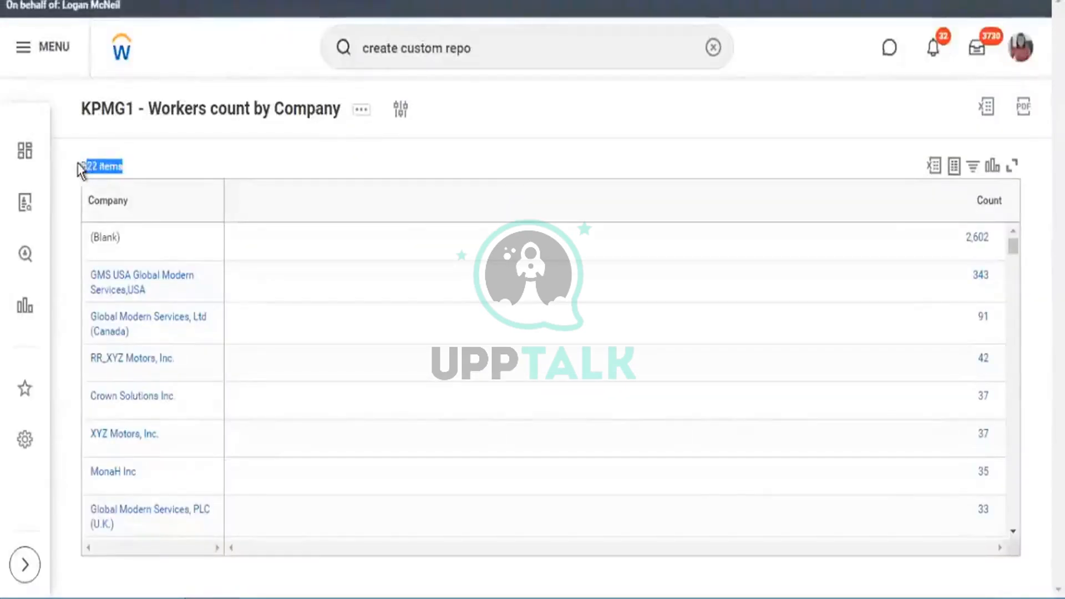
Step: Check the item count and the (Blank) company row in the report results, and dismiss the drill-down popup
{"action": "left_click", "coordinate": [103, 178]}
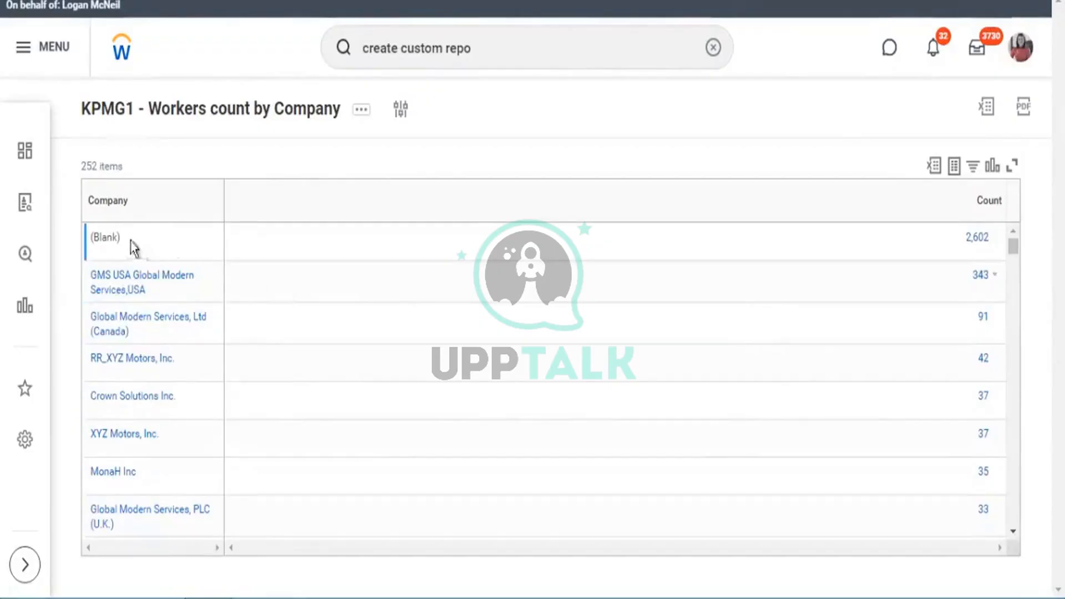
{"action": "left_click", "coordinate": [119, 241]}
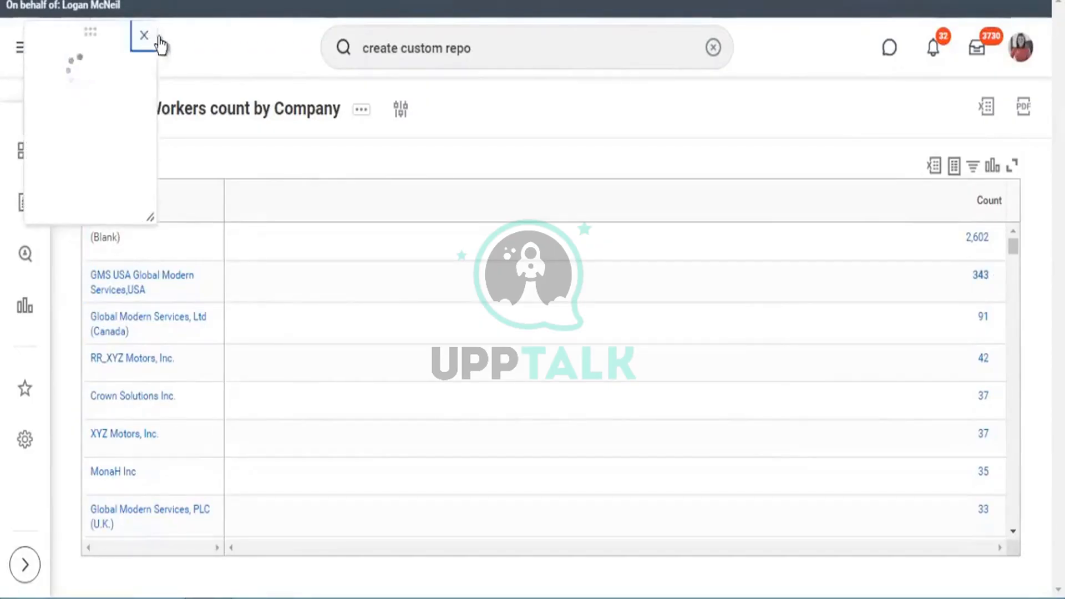
{"action": "left_click", "coordinate": [158, 38]}
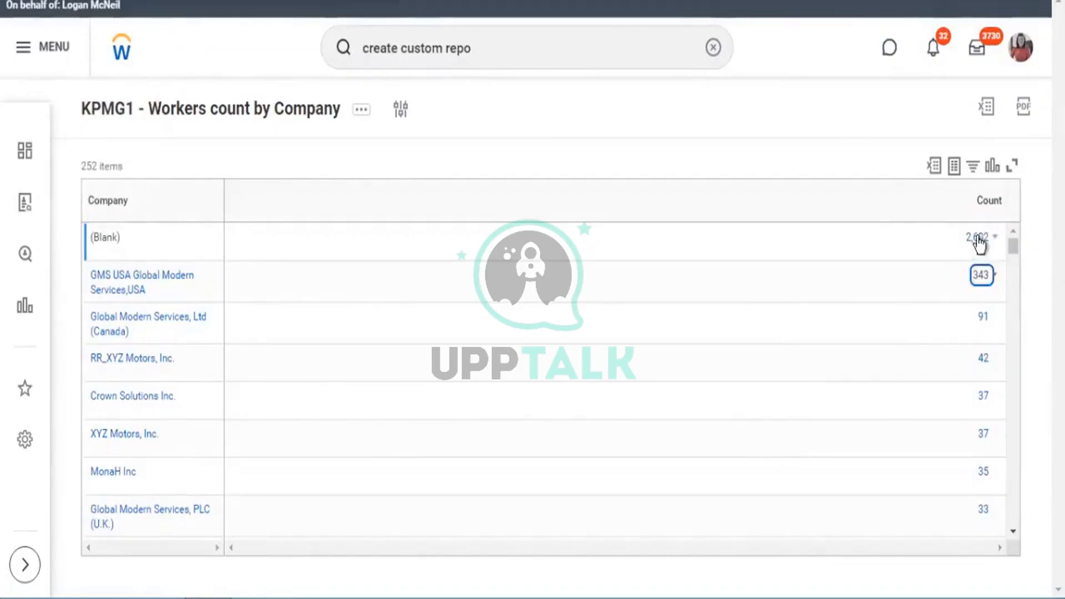
Step: Go to the end of the company results and examine the Other row above the Total
{"action": "scroll", "coordinate": [721, 399], "scroll_direction": "down", "scroll_amount": 6}
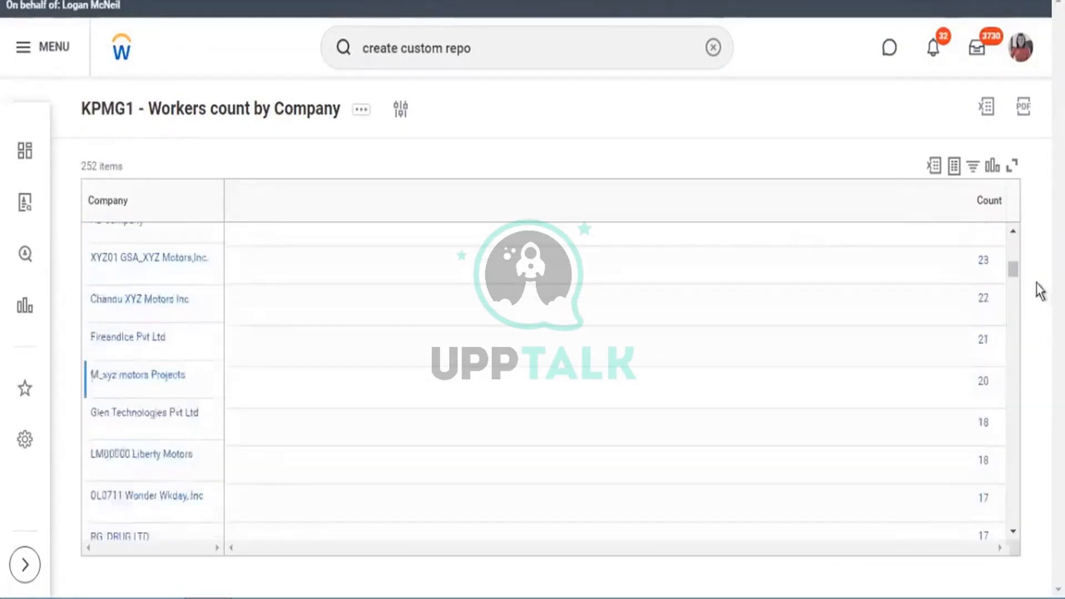
{"action": "scroll", "coordinate": [1020, 277], "scroll_direction": "down", "scroll_amount": 3}
{"action": "left_click_drag", "start_coordinate": [1016, 290], "coordinate": [1019, 553]}
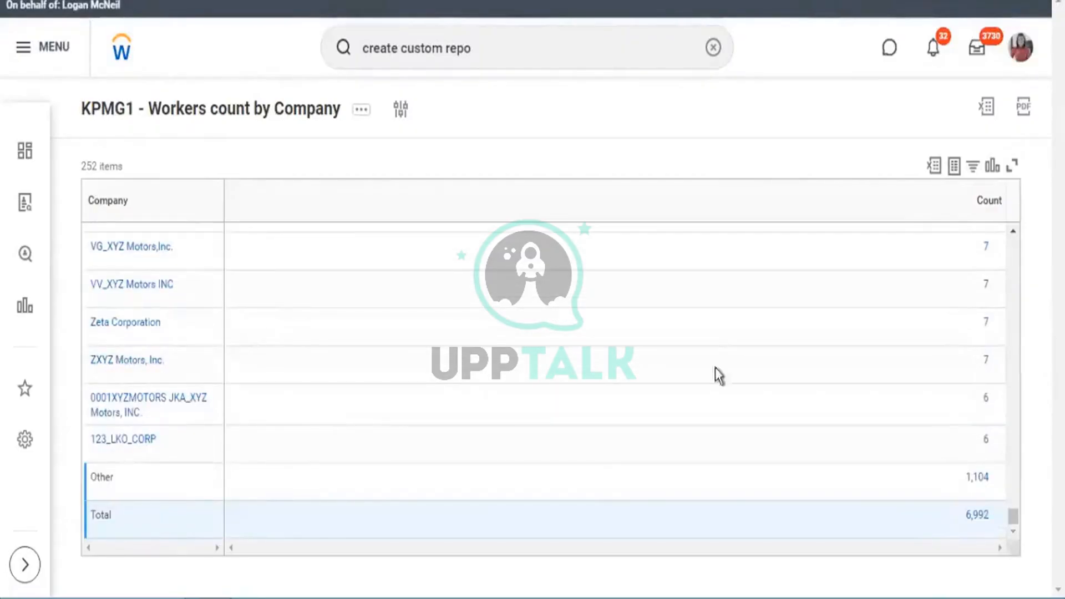
{"action": "left_click_drag", "start_coordinate": [106, 477], "coordinate": [91, 477]}
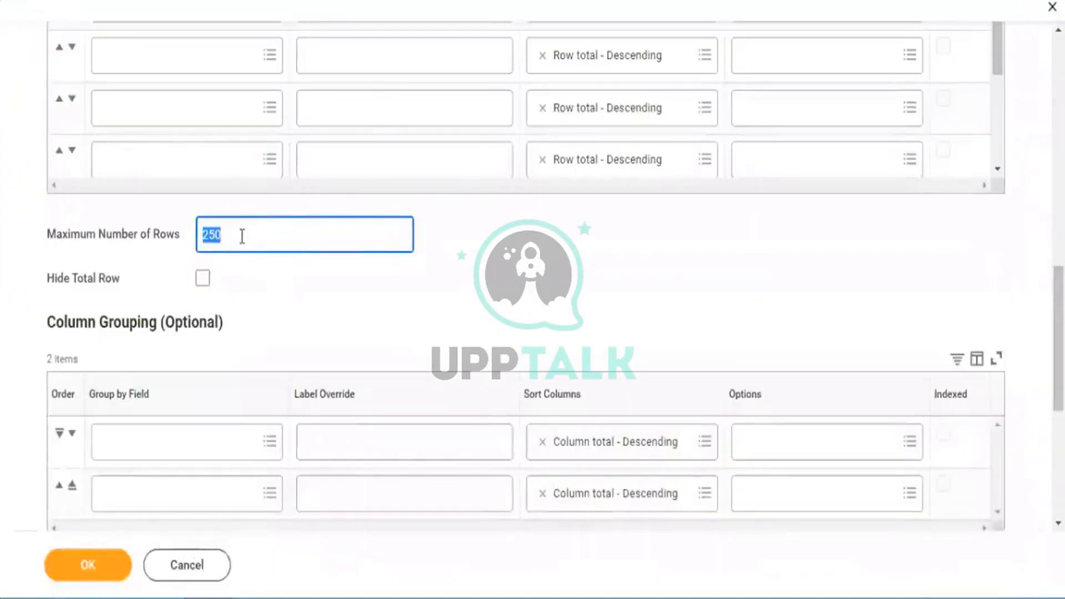
Step: Examine the Maximum Number of Rows setting under Row Grouping, and return the company results to their first rows for comparison
{"action": "left_click", "coordinate": [241, 234]}
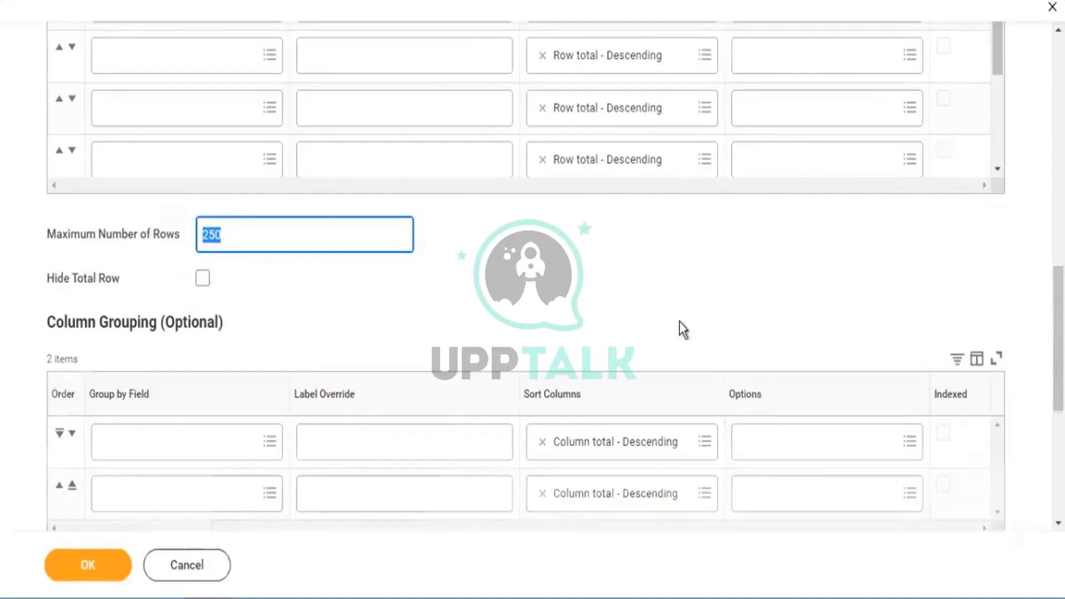
{"action": "scroll", "coordinate": [679, 346], "scroll_direction": "down", "scroll_amount": 3}
{"action": "scroll", "coordinate": [231, 21], "scroll_direction": "up", "scroll_amount": 8}
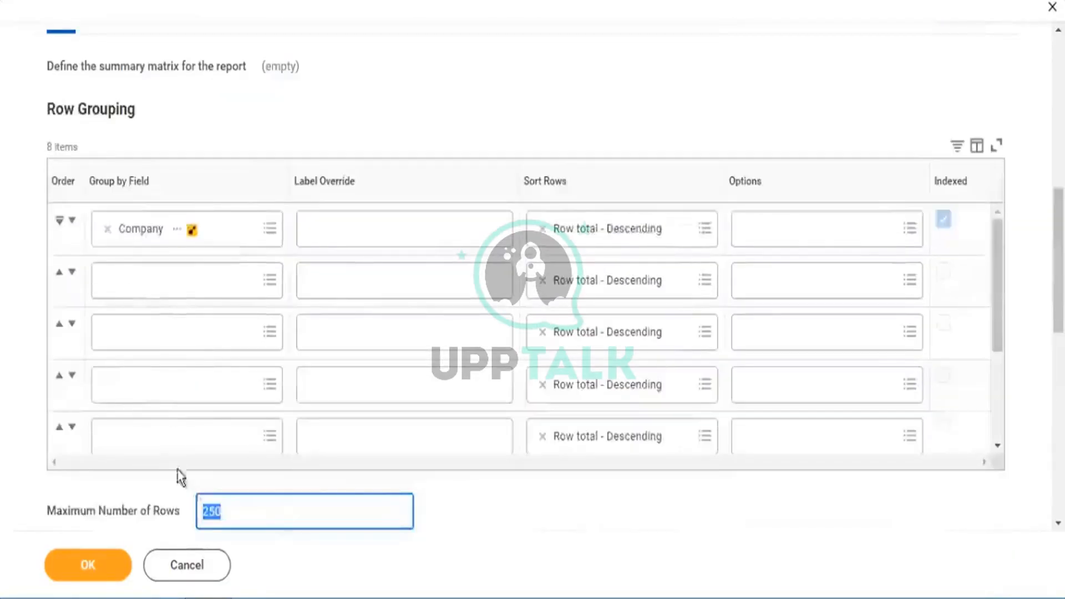
{"action": "left_click", "coordinate": [217, 509]}
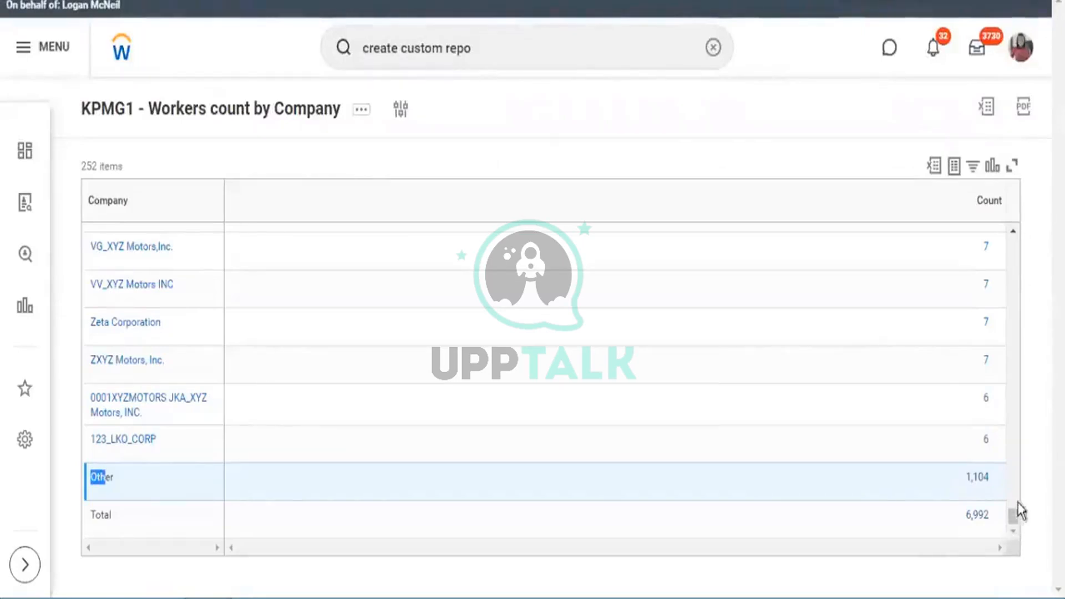
{"action": "left_click_drag", "start_coordinate": [1013, 515], "coordinate": [1007, 226]}
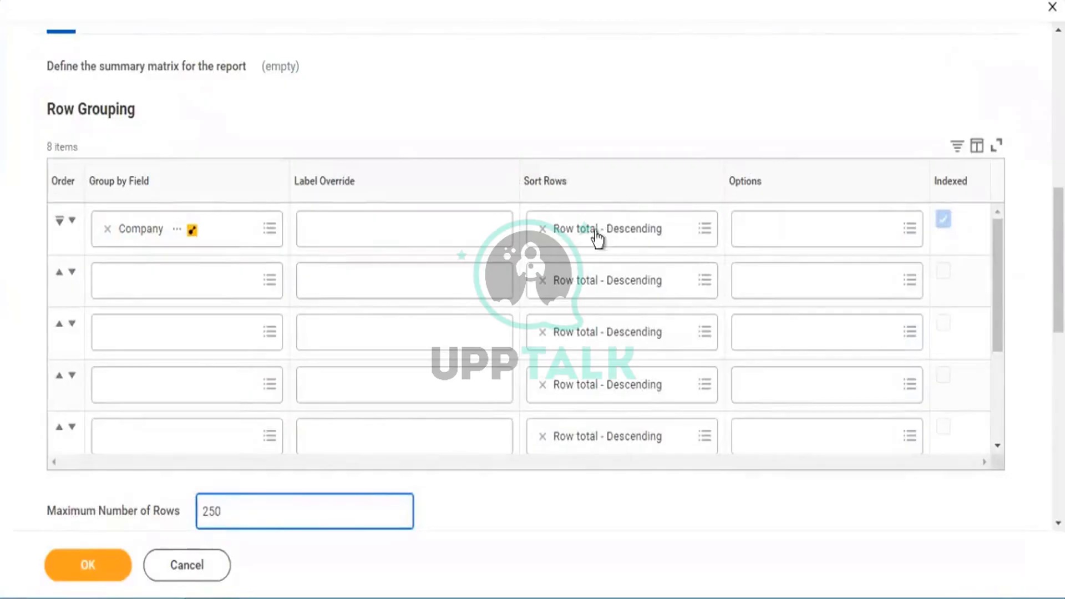
Step: Review the available Sort Rows options for the Company row grouping and close the list without changing the selection
{"action": "left_click", "coordinate": [710, 247]}
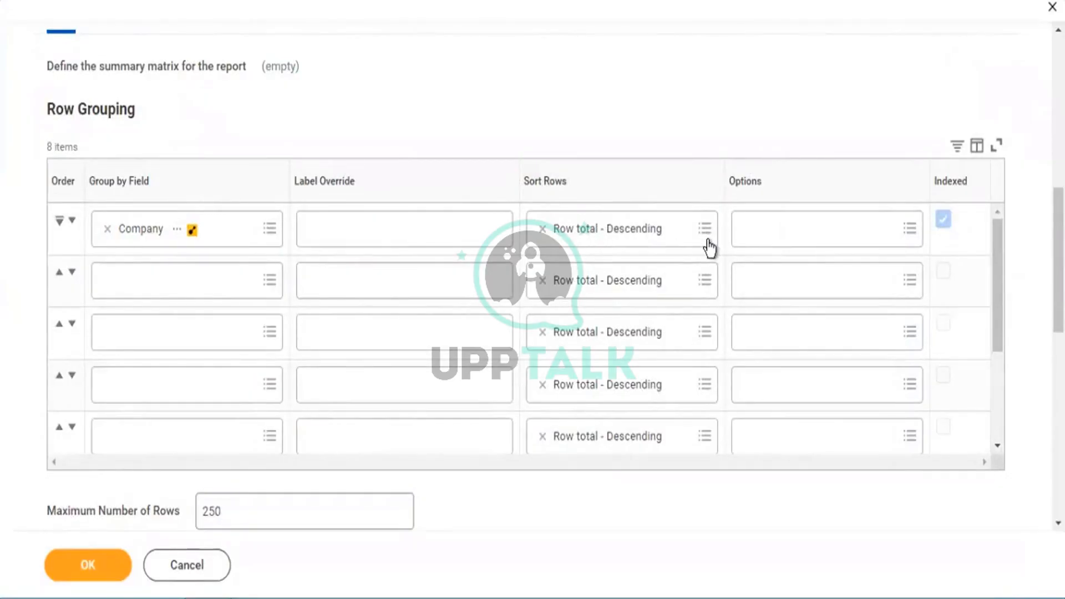
{"action": "left_click", "coordinate": [705, 235]}
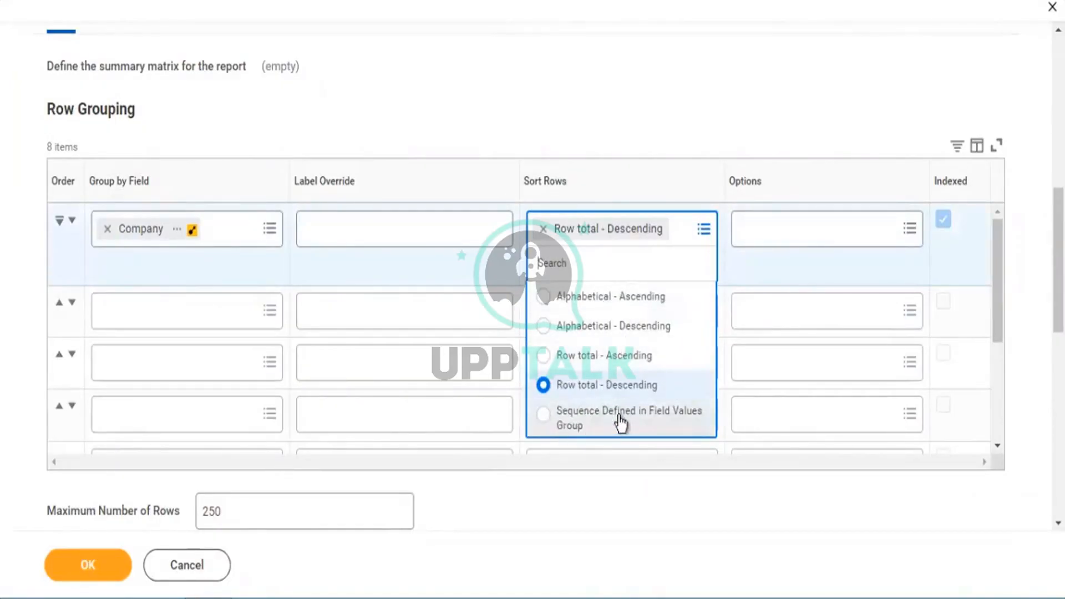
{"action": "left_click", "coordinate": [559, 69]}
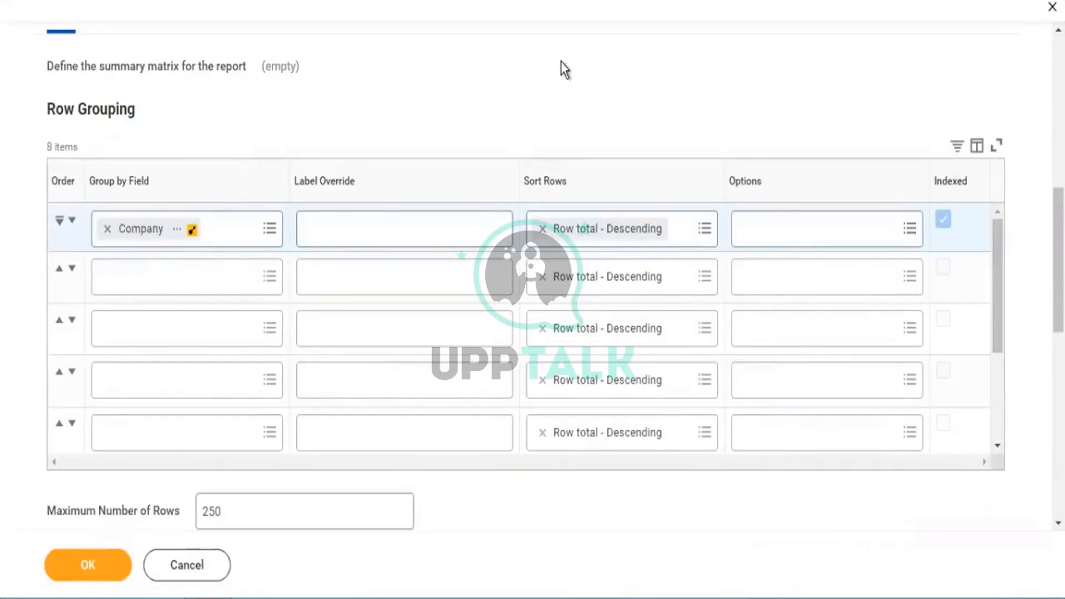
Step: Examine the Label Override column in the Row Grouping table
{"action": "scroll", "coordinate": [561, 62], "scroll_direction": "down", "scroll_amount": 3}
{"action": "scroll", "coordinate": [541, 137], "scroll_direction": "up", "scroll_amount": 5}
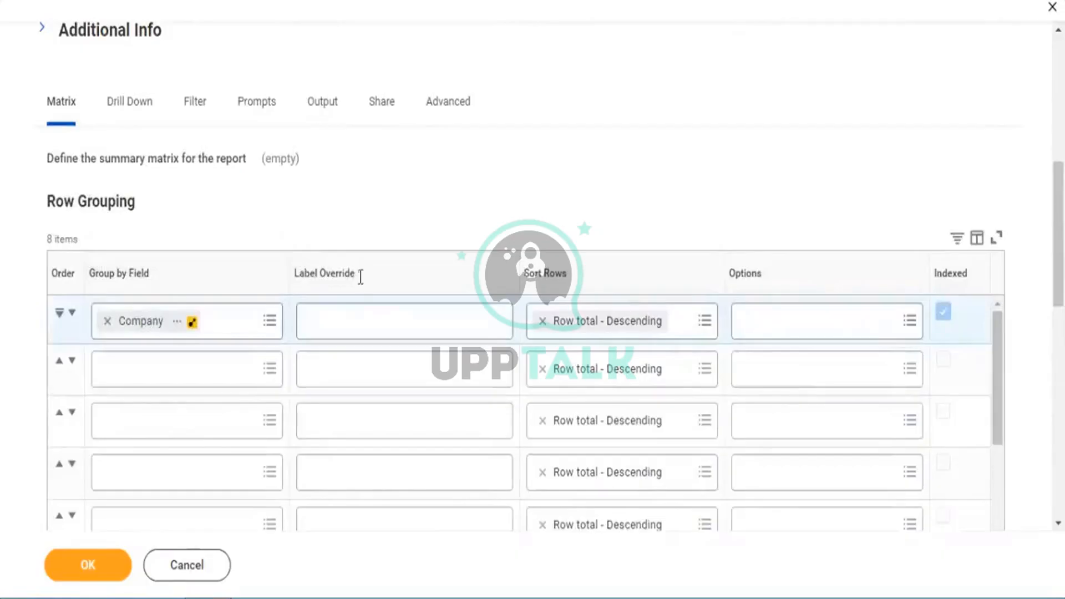
{"action": "left_click_drag", "start_coordinate": [296, 271], "coordinate": [296, 271]}
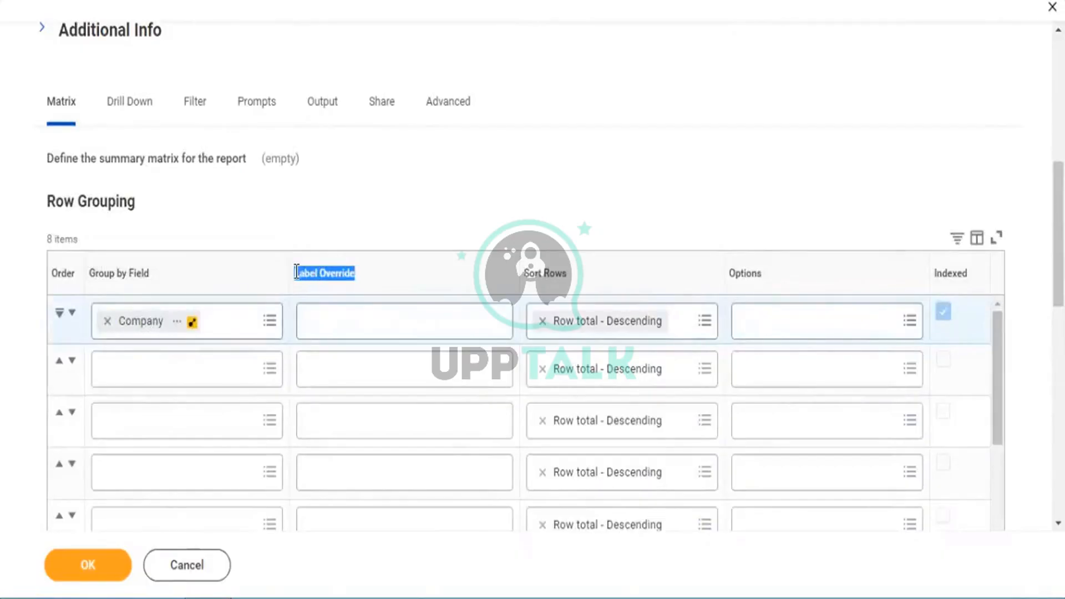
{"action": "left_click", "coordinate": [308, 310]}
{"action": "left_click_drag", "start_coordinate": [299, 273], "coordinate": [347, 274]}
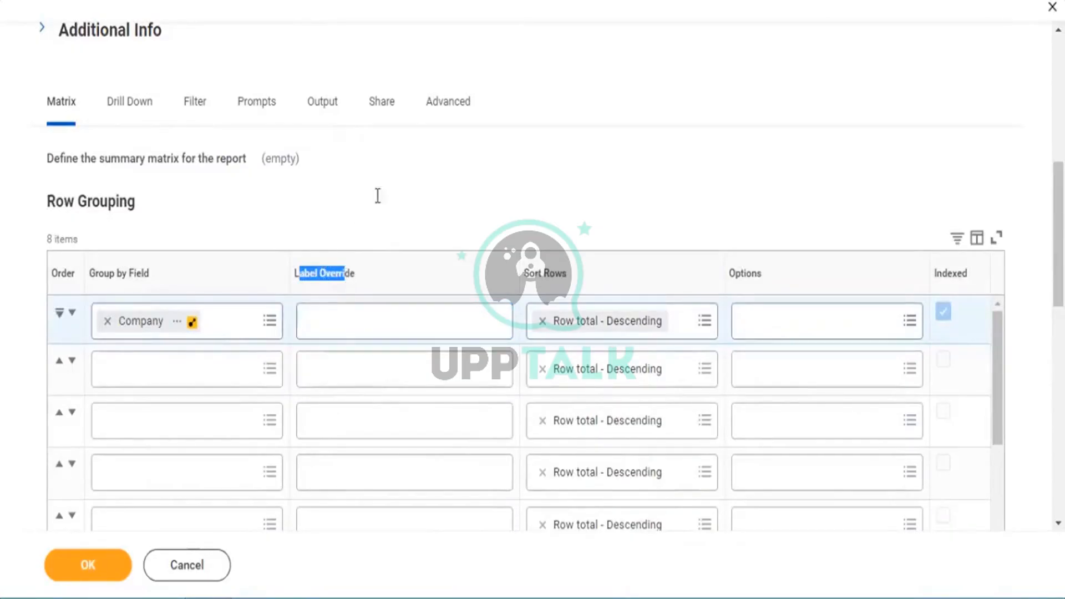
Step: Set Gender as the first Group by Field in the optional Column Grouping of the matrix
{"action": "scroll", "coordinate": [483, 107], "scroll_direction": "down", "scroll_amount": 6}
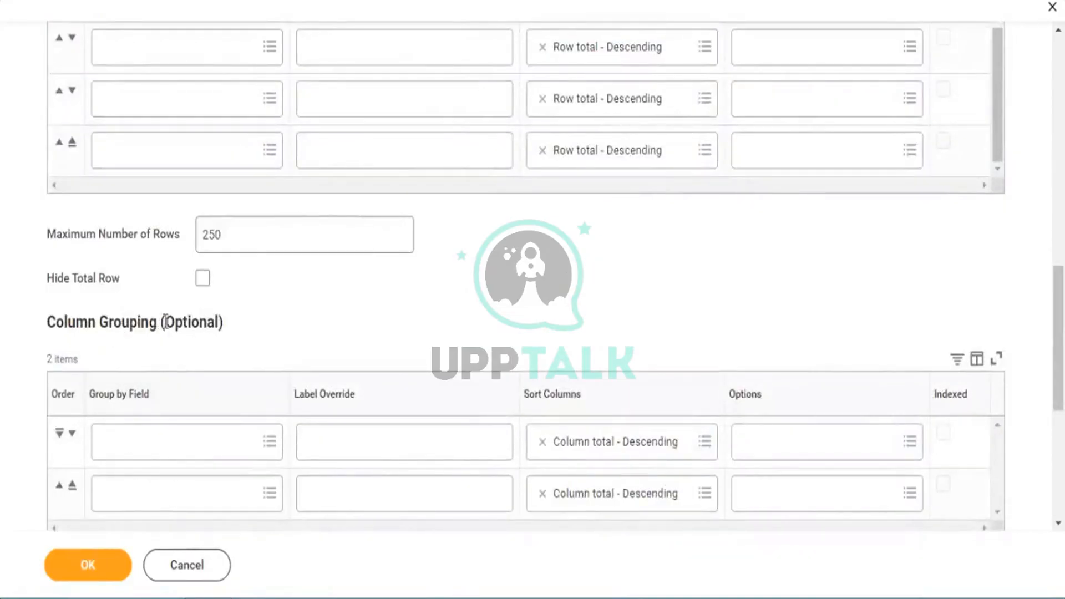
{"action": "left_click_drag", "start_coordinate": [158, 322], "coordinate": [216, 325]}
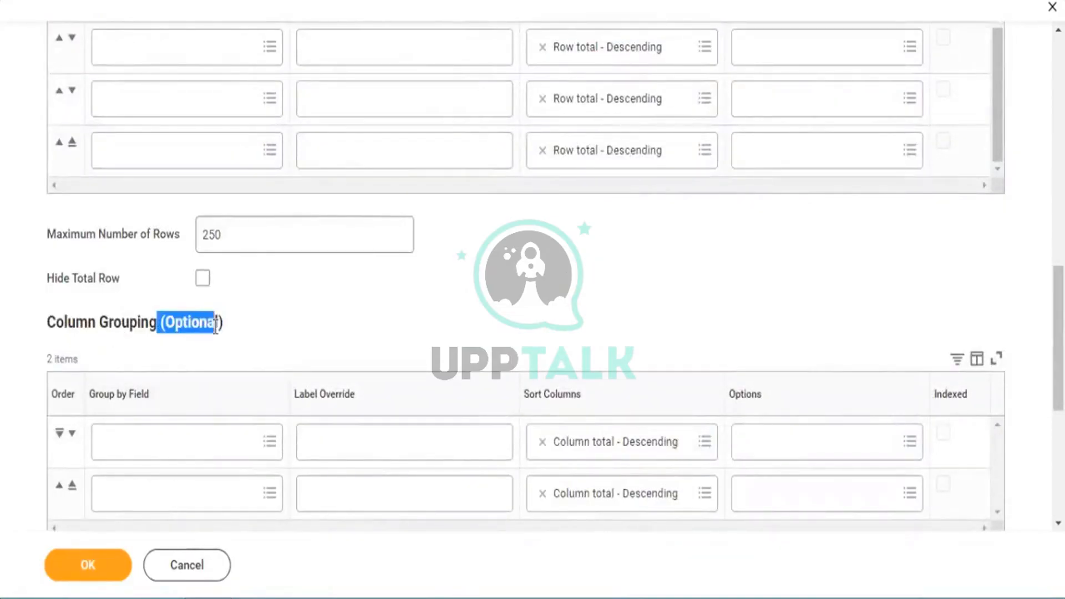
{"action": "left_click", "coordinate": [154, 443]}
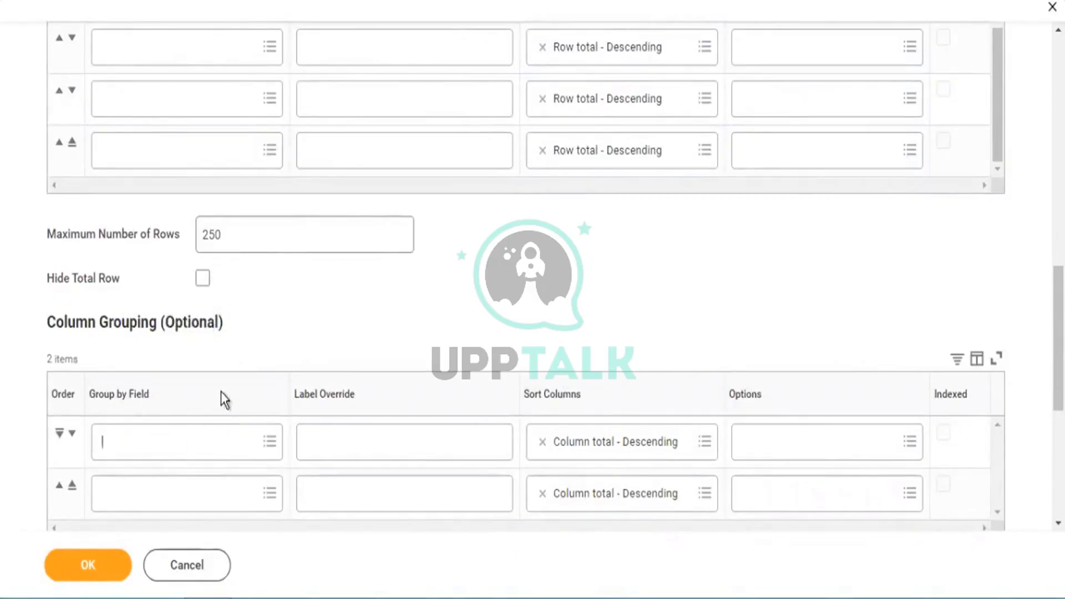
{"action": "type", "text": "g"}
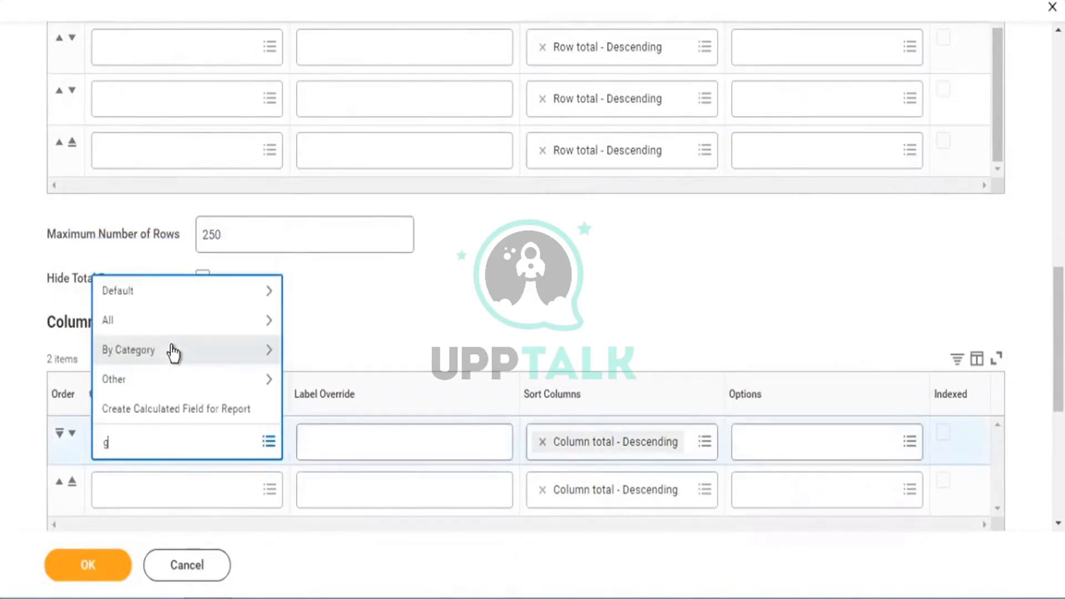
{"action": "type", "text": "ender"}
{"action": "key", "text": "Return"}
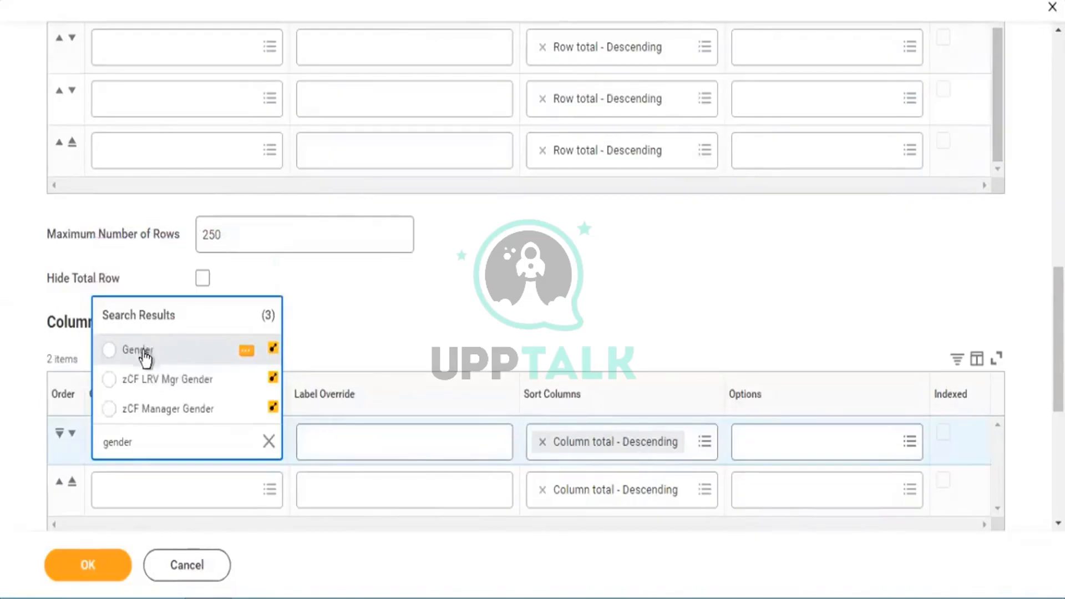
{"action": "left_click", "coordinate": [142, 353]}
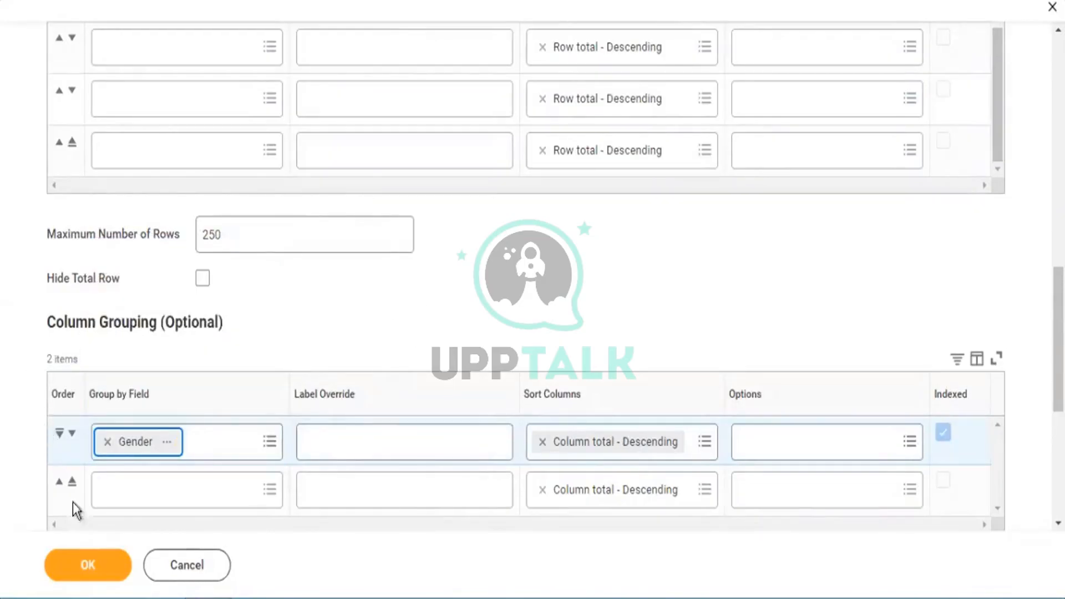
Step: Save the report definition and run the report with the Worker Types, Employee Type and Contingent Worker Type prompts left empty
{"action": "left_click", "coordinate": [86, 561]}
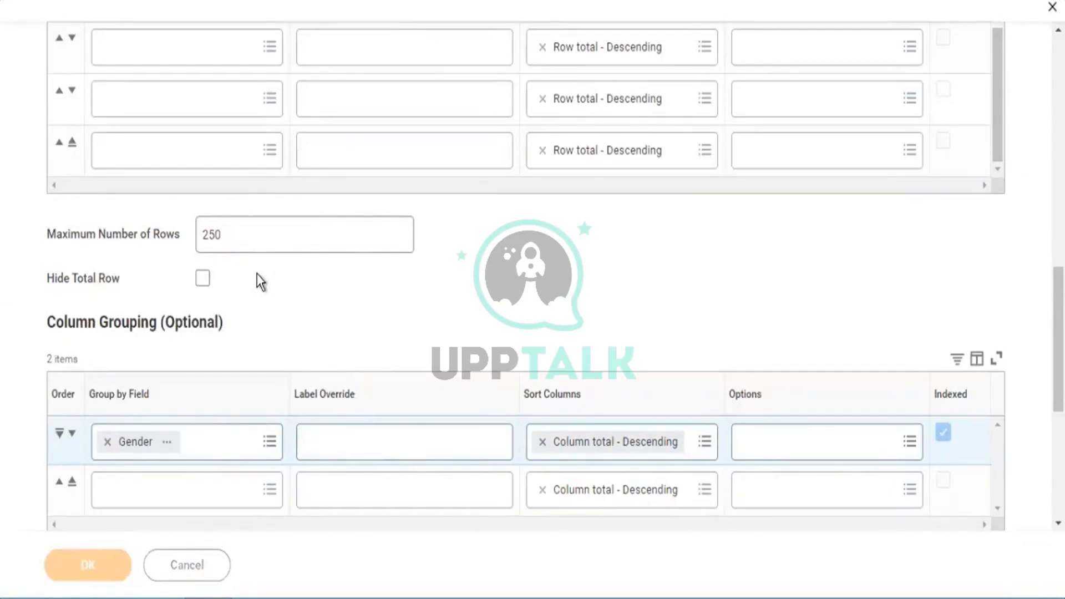
{"action": "left_click", "coordinate": [125, 565]}
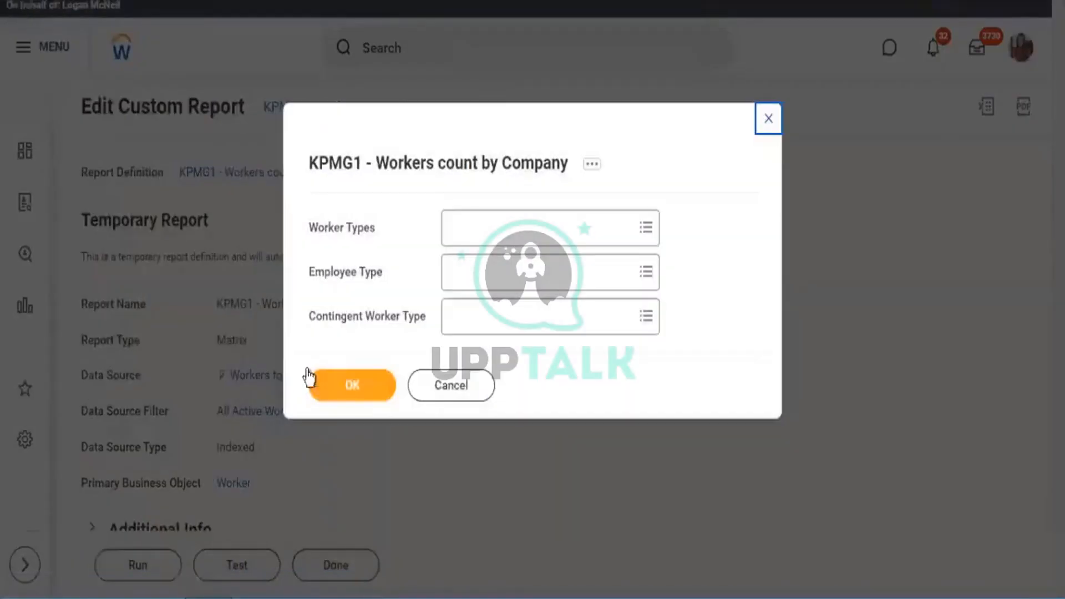
{"action": "left_click", "coordinate": [384, 385]}
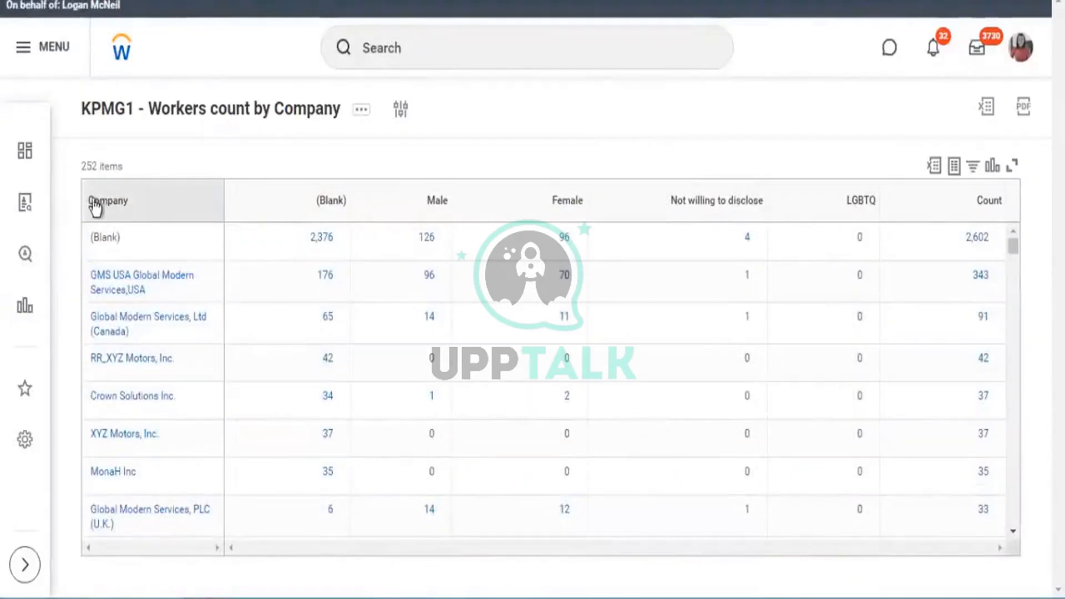
Step: Examine the Company row grouping and the gender columns in the results, dismissing the Company sort and filter popup
{"action": "double_click", "coordinate": [116, 205]}
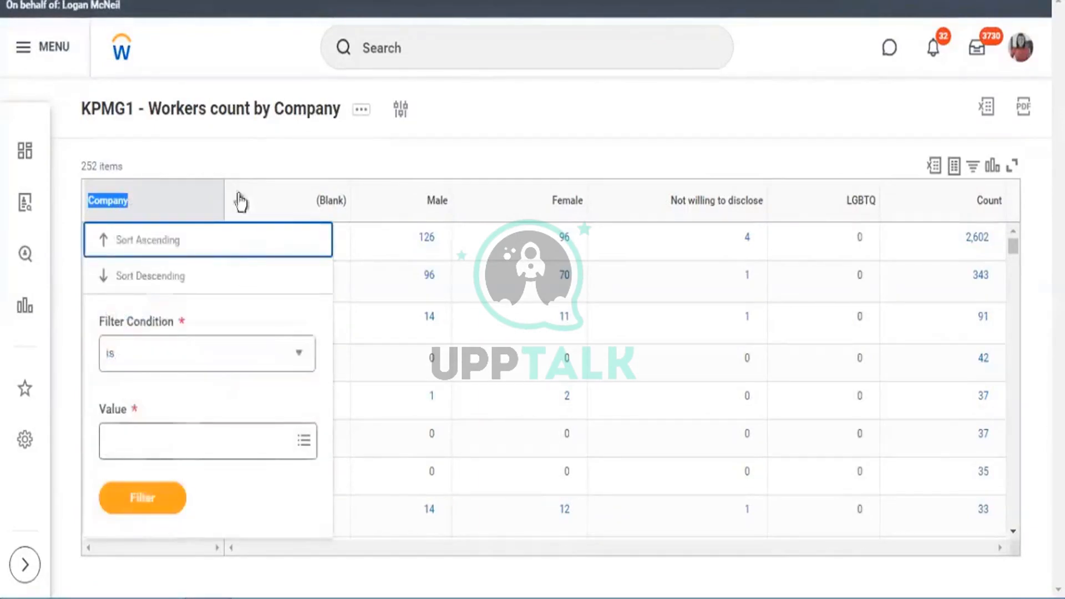
{"action": "left_click", "coordinate": [137, 308]}
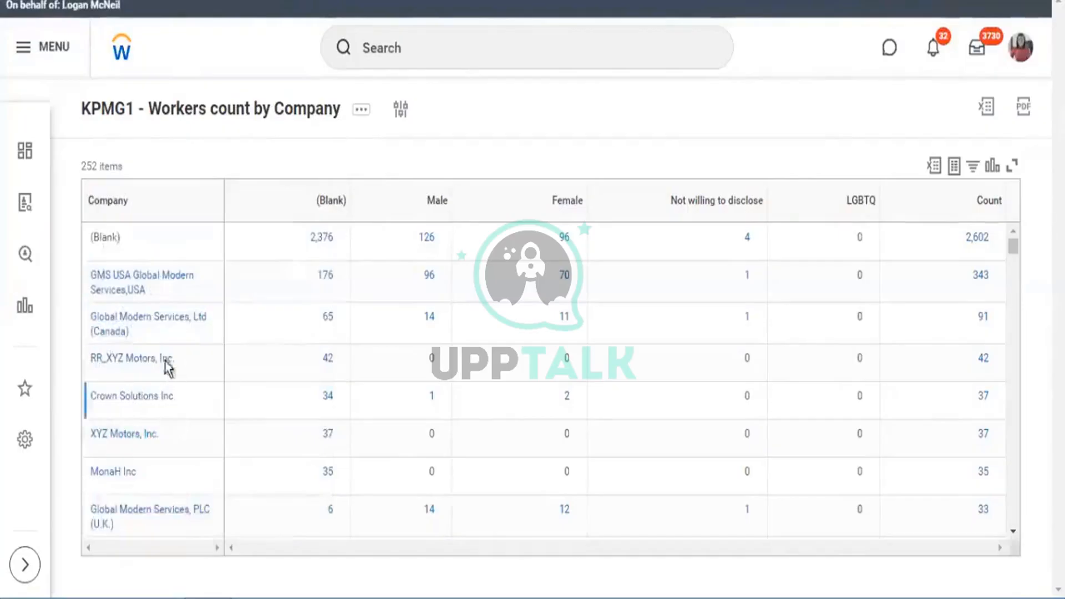
{"action": "left_click_drag", "start_coordinate": [323, 199], "coordinate": [935, 212]}
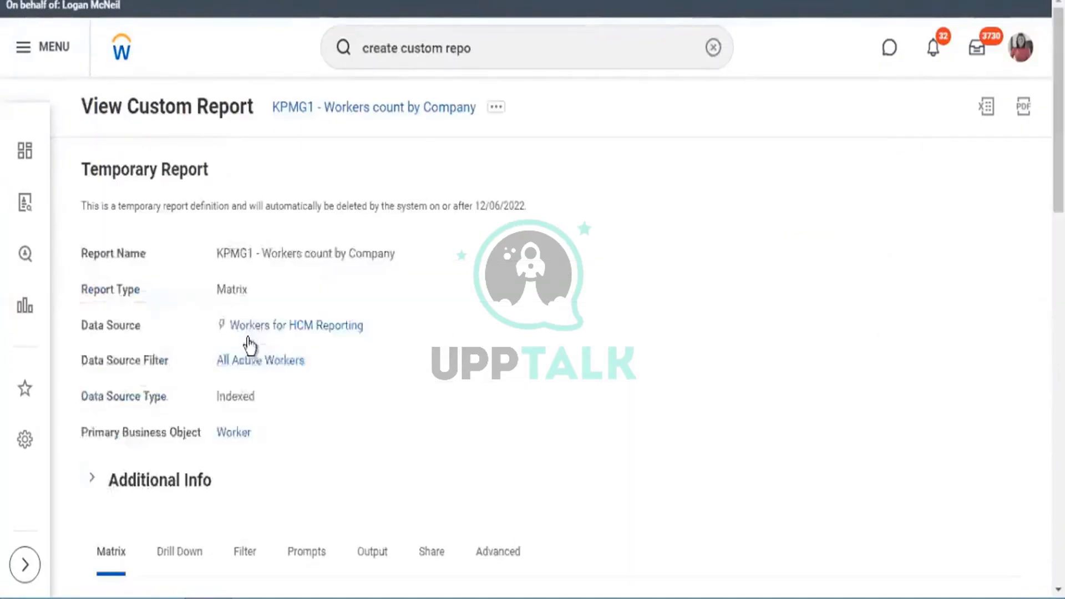
Step: Switch to the View Custom Report page and review the Row Grouping, Column Grouping and summarization settings
{"action": "scroll", "coordinate": [247, 346], "scroll_direction": "down", "scroll_amount": 6}
{"action": "scroll", "coordinate": [175, 361], "scroll_direction": "up", "scroll_amount": 1}
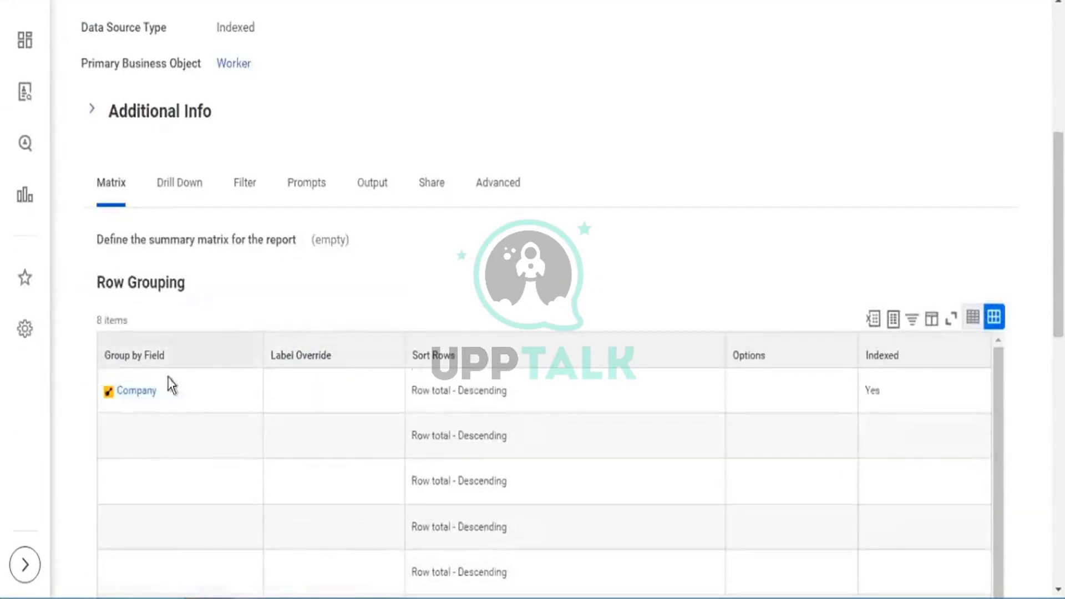
{"action": "scroll", "coordinate": [532, 222], "scroll_direction": "down", "scroll_amount": 6}
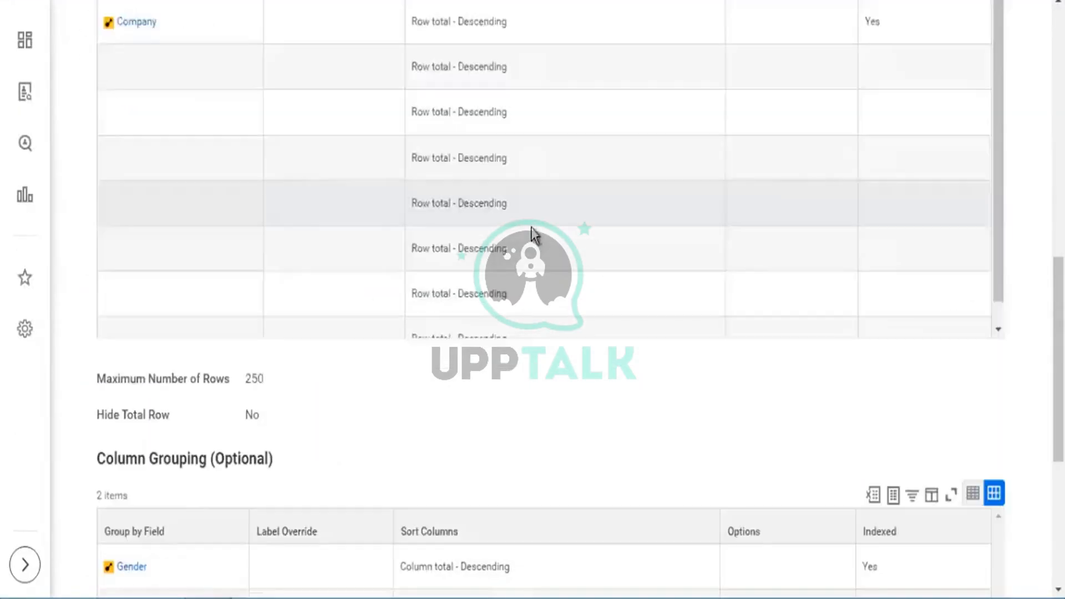
{"action": "left_click_drag", "start_coordinate": [199, 467], "coordinate": [118, 463]}
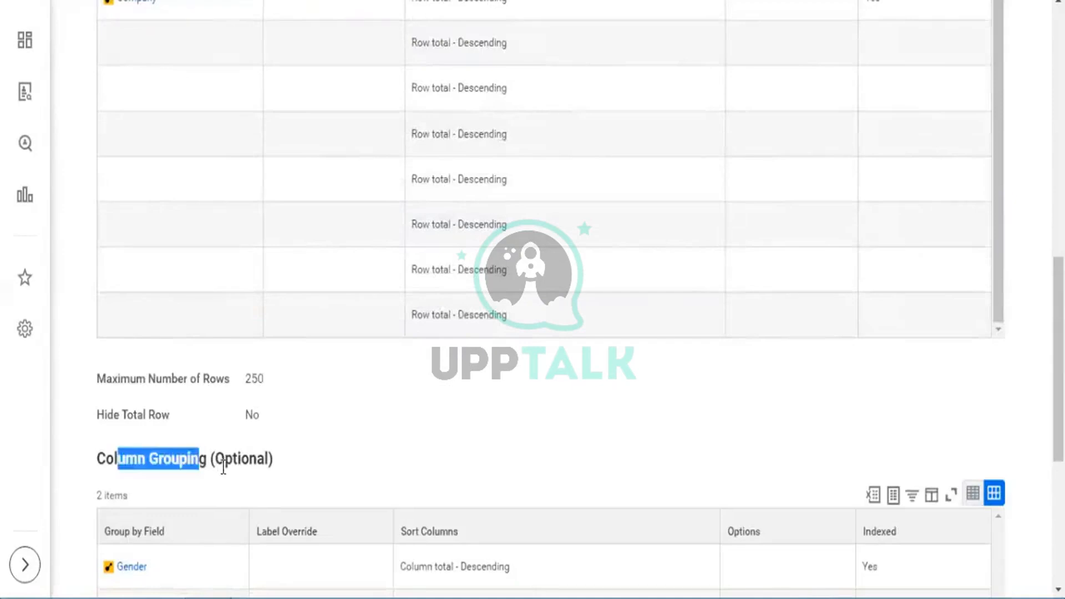
{"action": "scroll", "coordinate": [147, 504], "scroll_direction": "down", "scroll_amount": 5}
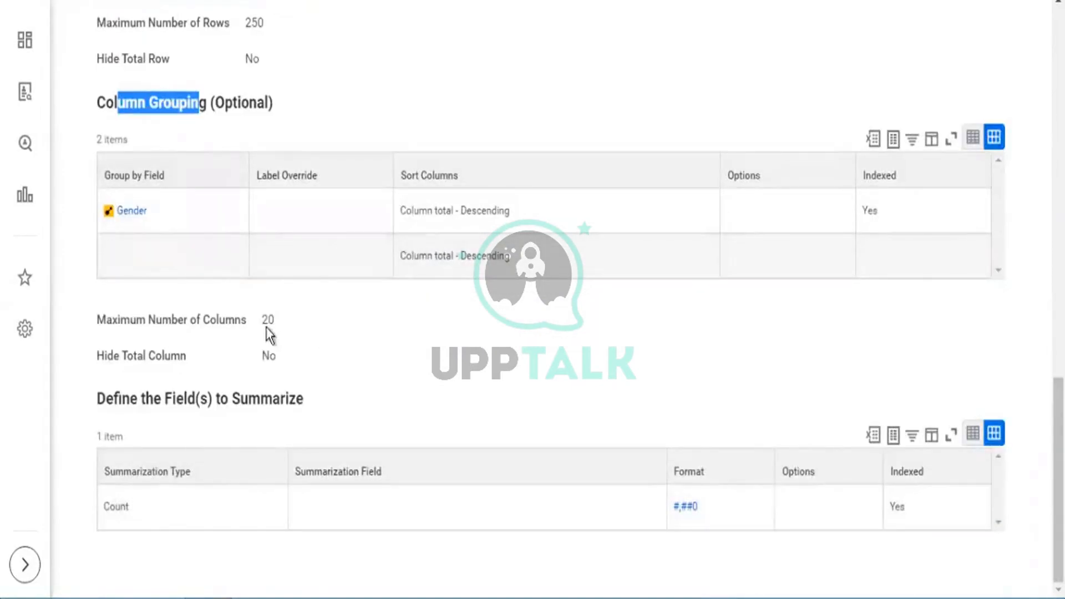
{"action": "scroll", "coordinate": [308, 205], "scroll_direction": "up", "scroll_amount": 3}
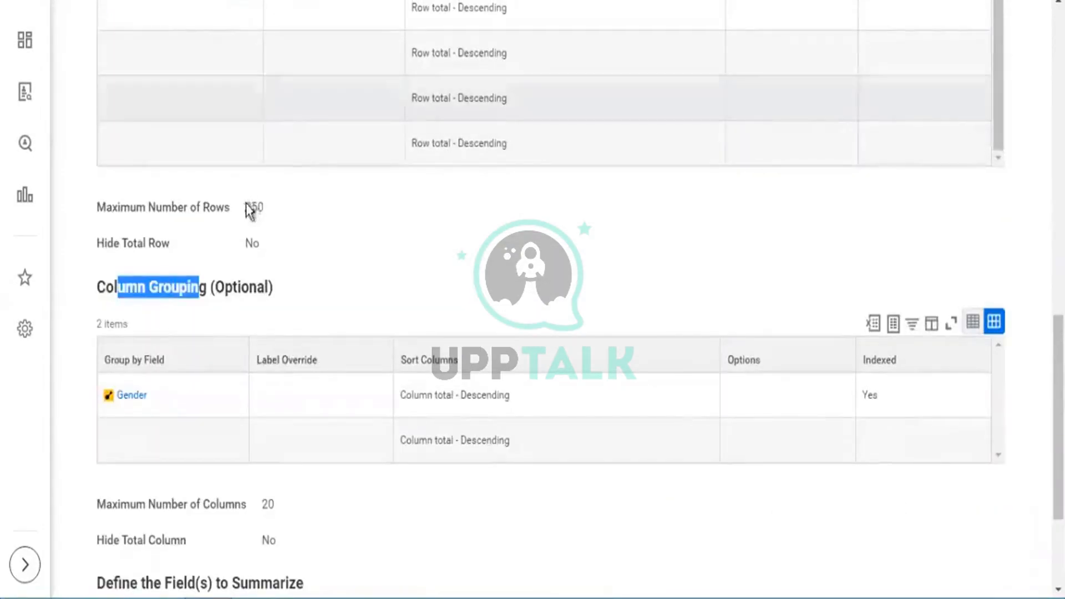
Step: Compare the Maximum Number of Rows with the results' item count, and check the Maximum Number of Columns setting
{"action": "left_click_drag", "start_coordinate": [243, 209], "coordinate": [265, 212]}
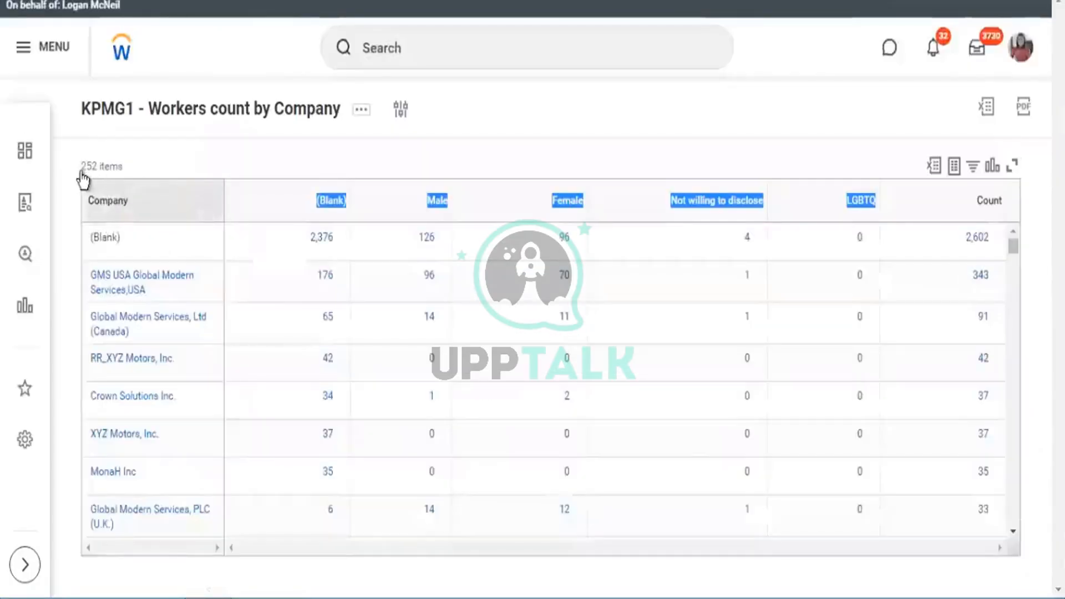
{"action": "left_click_drag", "start_coordinate": [81, 167], "coordinate": [119, 176]}
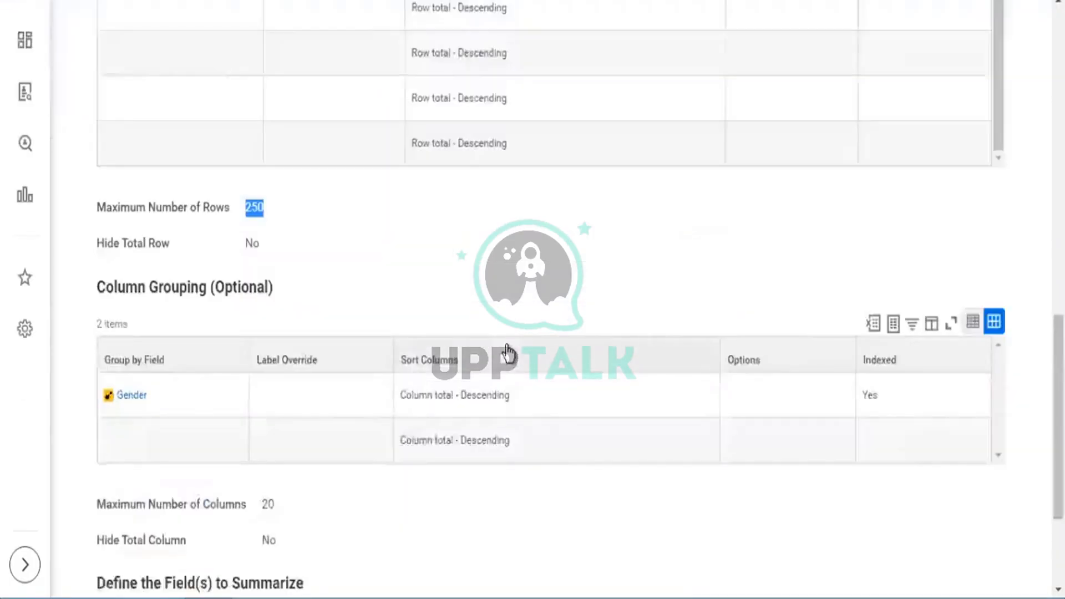
{"action": "scroll", "coordinate": [279, 422], "scroll_direction": "down", "scroll_amount": 3}
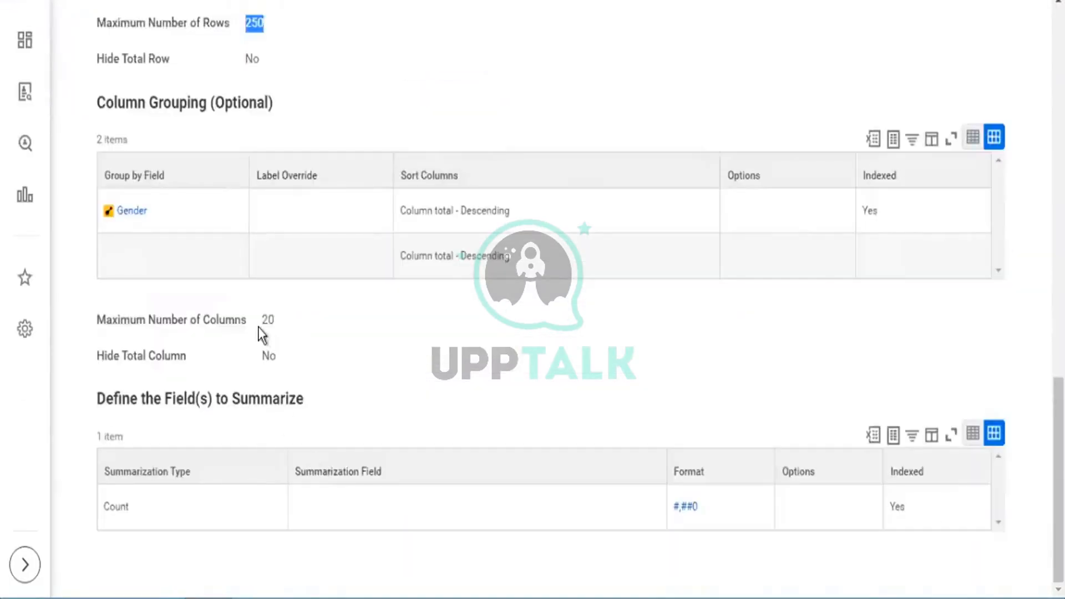
{"action": "double_click", "coordinate": [274, 321]}
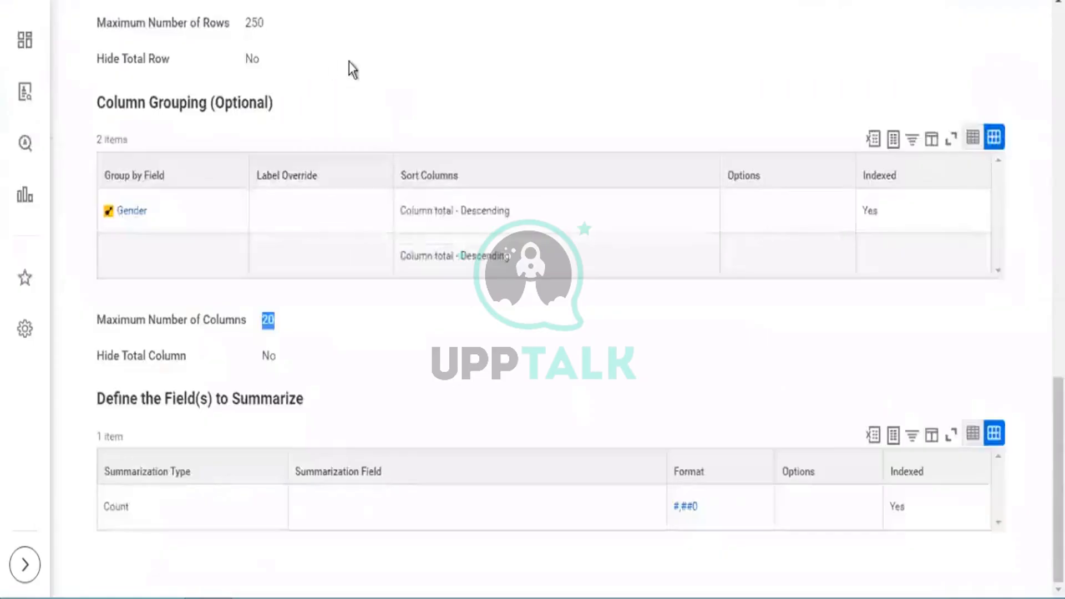
Step: Open the related actions of the KPMG1 - Workers count by Company report from its View Custom Report heading
{"action": "scroll", "coordinate": [348, 59], "scroll_direction": "up", "scroll_amount": 5}
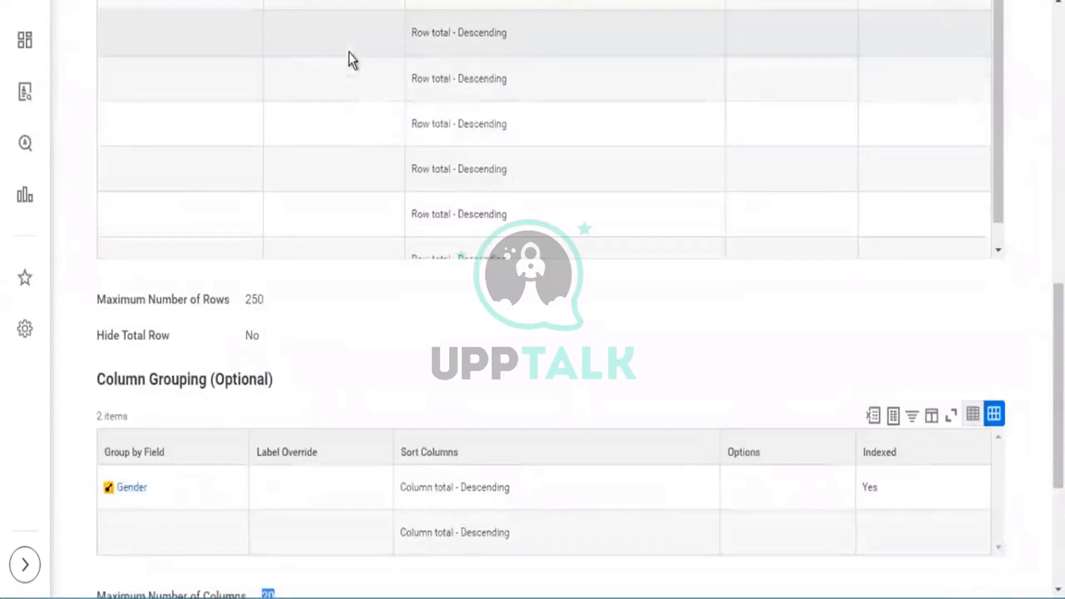
{"action": "scroll", "coordinate": [284, 35], "scroll_direction": "up", "scroll_amount": 10}
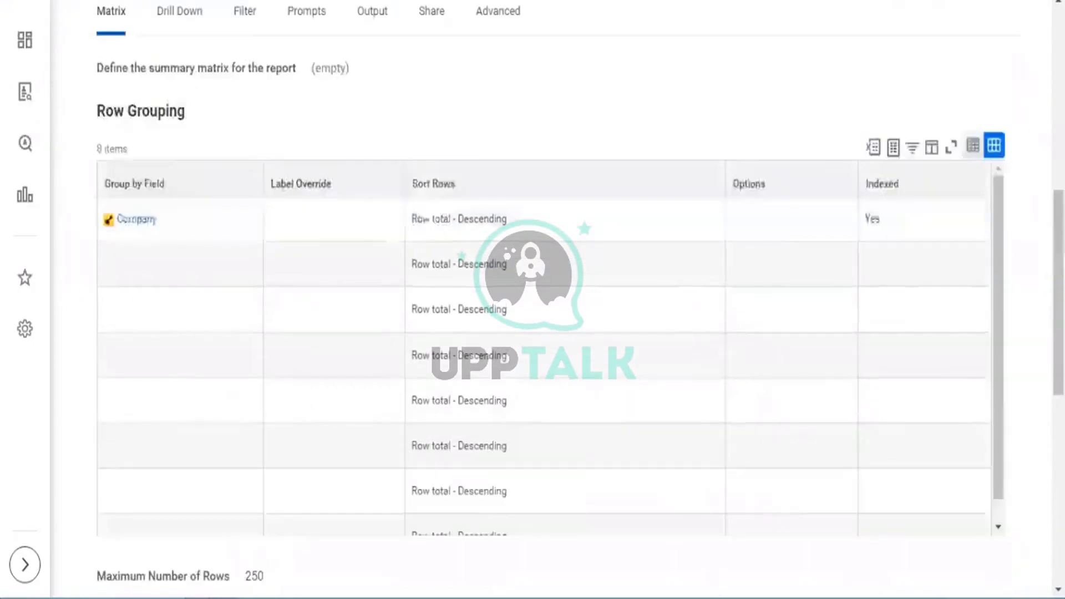
{"action": "scroll", "coordinate": [380, 88], "scroll_direction": "up", "scroll_amount": 5}
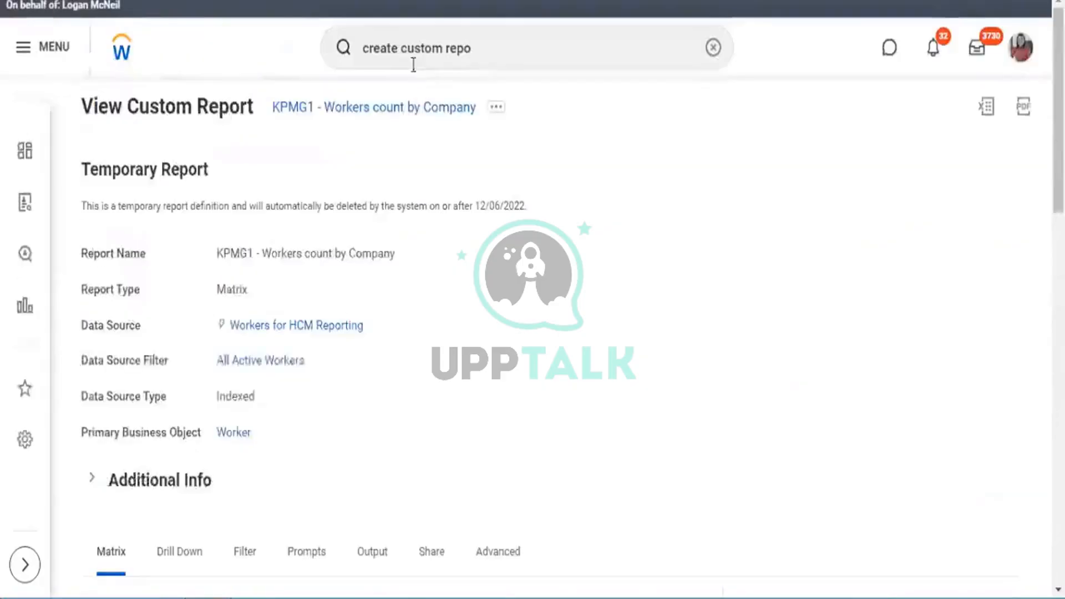
{"action": "left_click", "coordinate": [498, 109]}
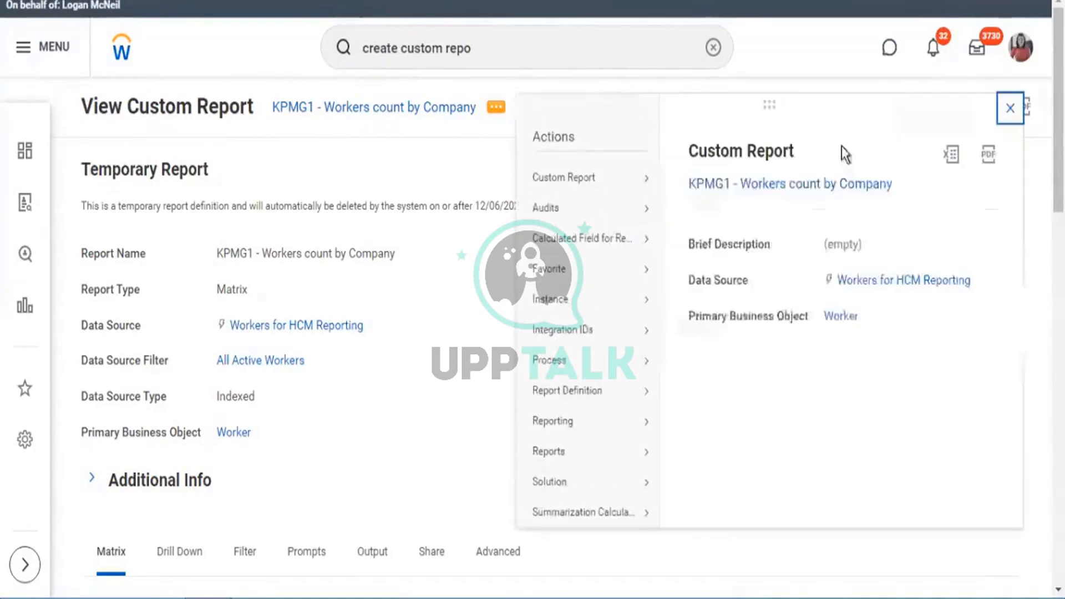
Step: Open the report for editing and add a condition row to the filter on instances
{"action": "mouse_move", "coordinate": [610, 173]}
{"action": "left_click", "coordinate": [695, 181]}
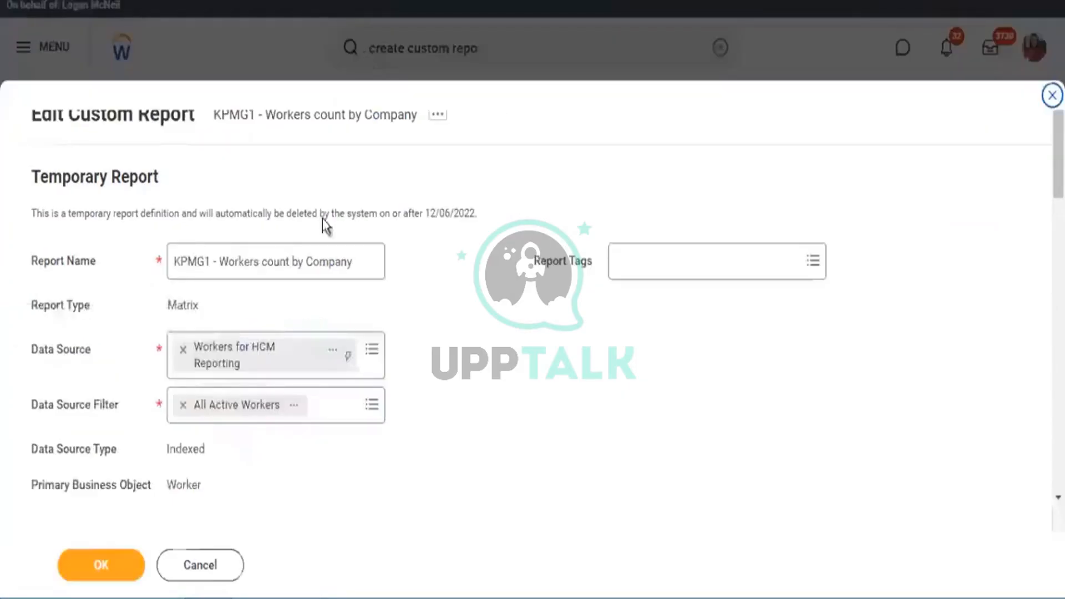
{"action": "scroll", "coordinate": [281, 416], "scroll_direction": "down", "scroll_amount": 5}
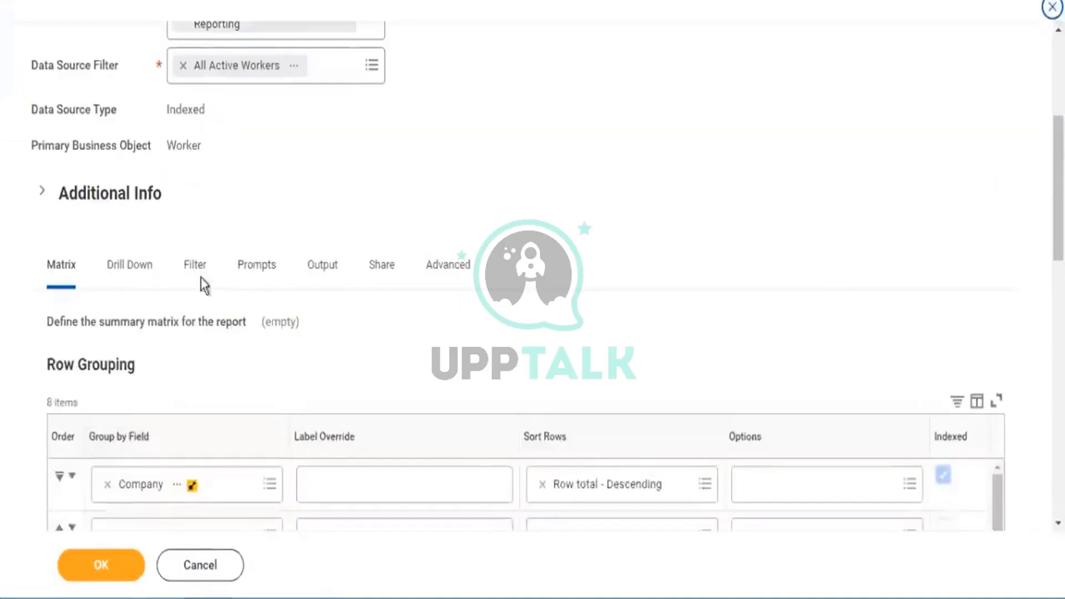
{"action": "left_click", "coordinate": [202, 267]}
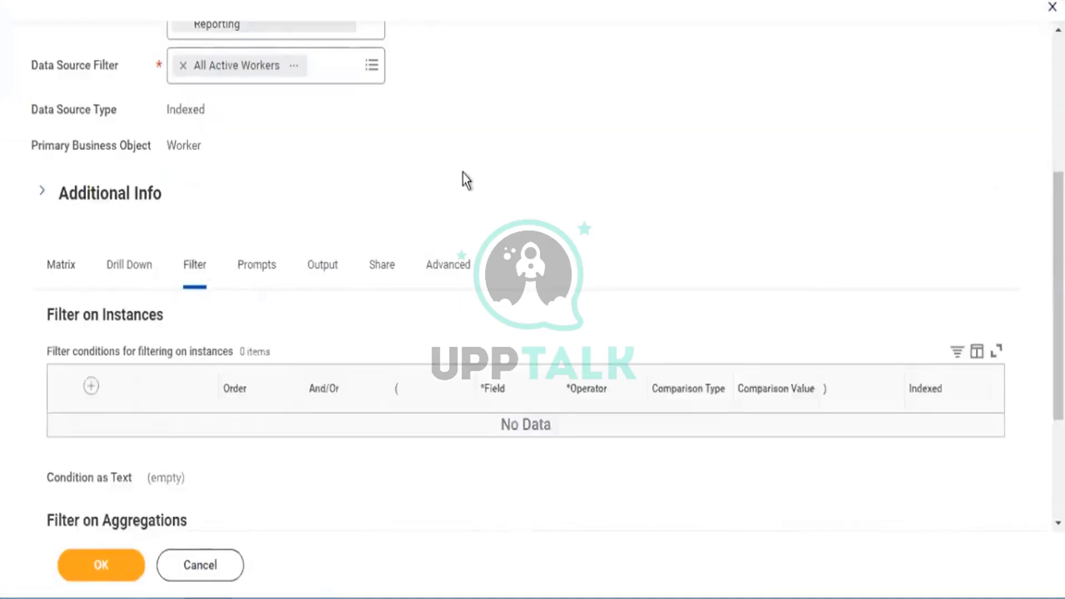
{"action": "scroll", "coordinate": [139, 332], "scroll_direction": "down", "scroll_amount": 3}
{"action": "left_click", "coordinate": [78, 210]}
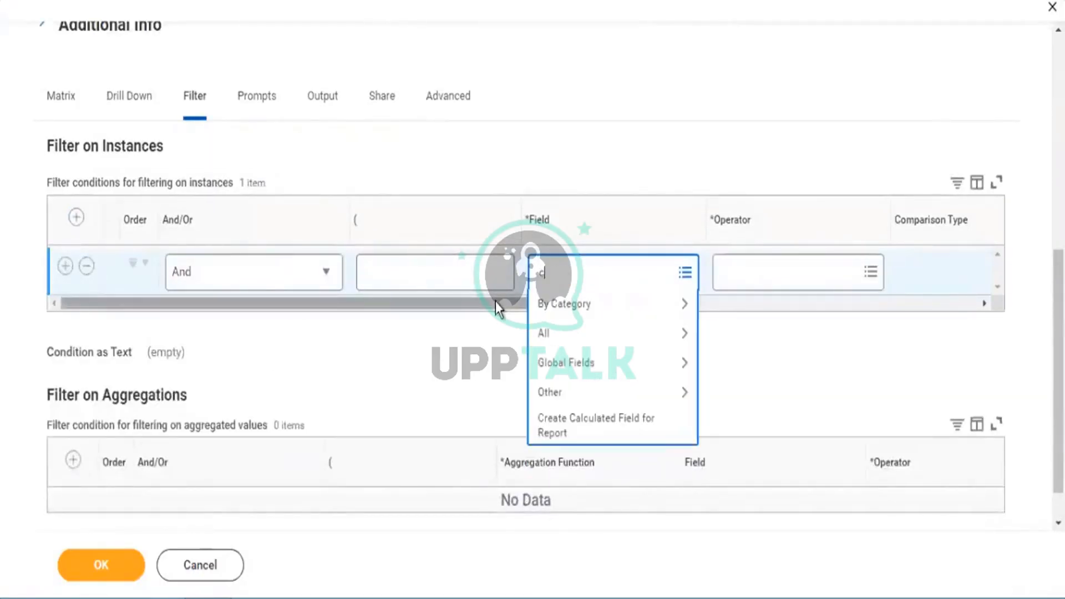
Step: Set the filter condition's field to Company and its operator to "in the selection list"
{"action": "type", "text": "comp"}
{"action": "key", "text": "BackSpace"}
{"action": "type", "text": "pany"}
{"action": "key", "text": "Return"}
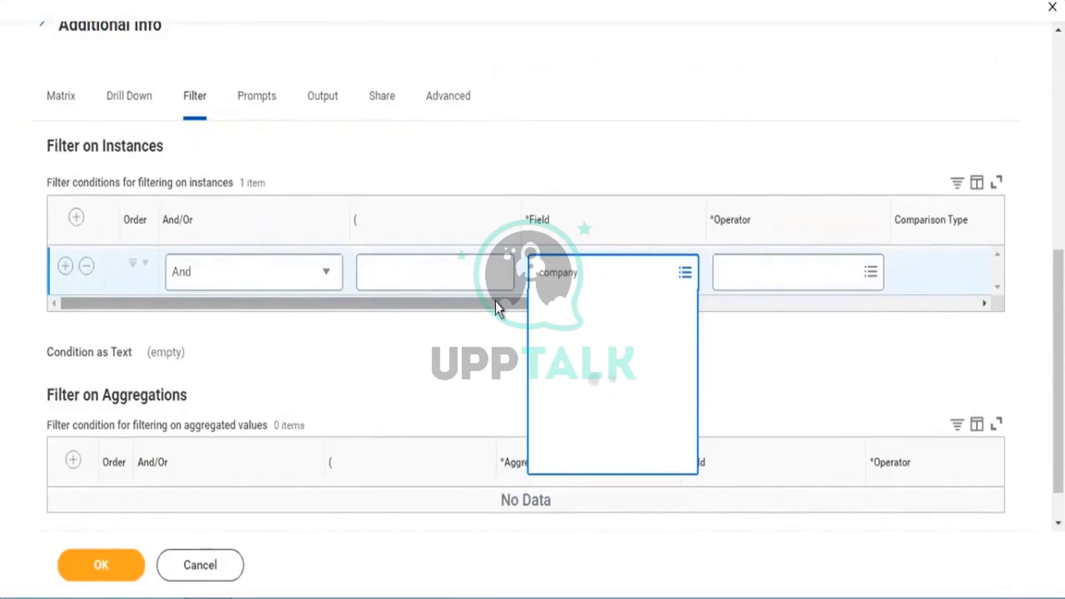
{"action": "key", "text": "Return"}
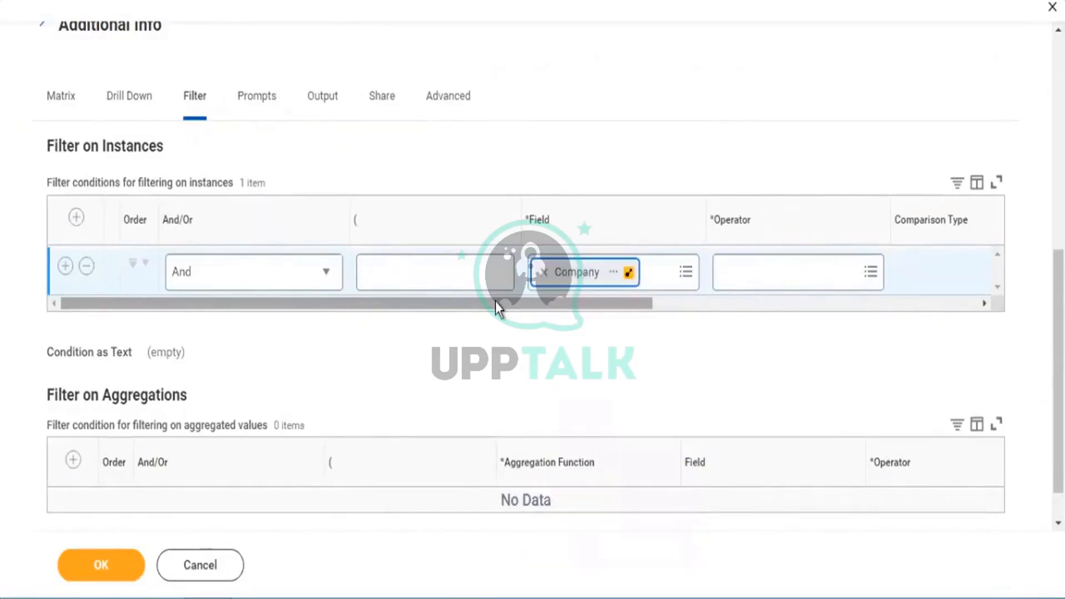
{"action": "key", "text": "Tab"}
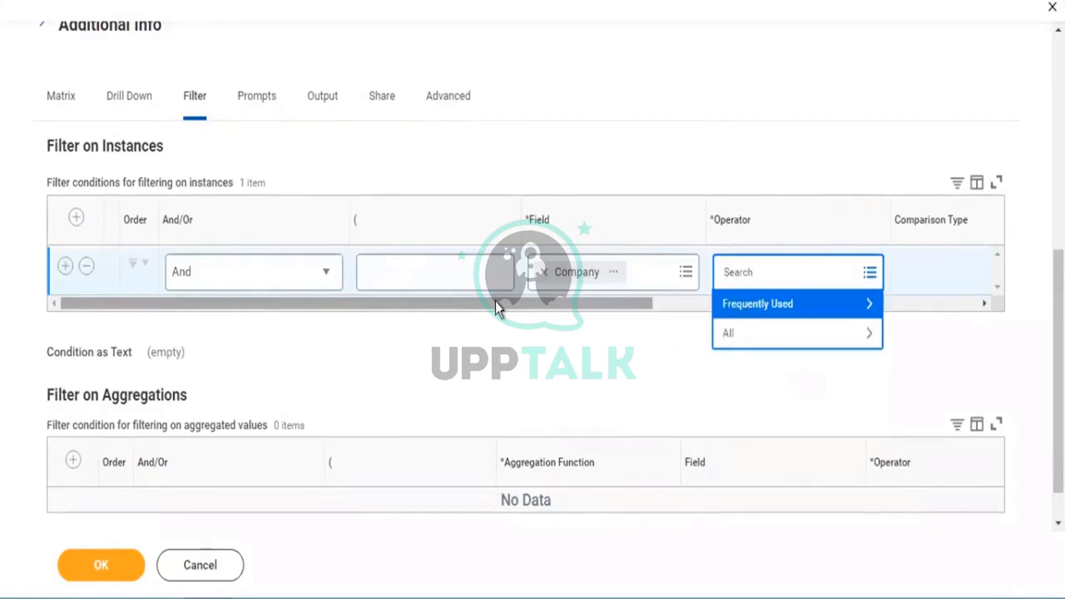
{"action": "key", "text": "Return"}
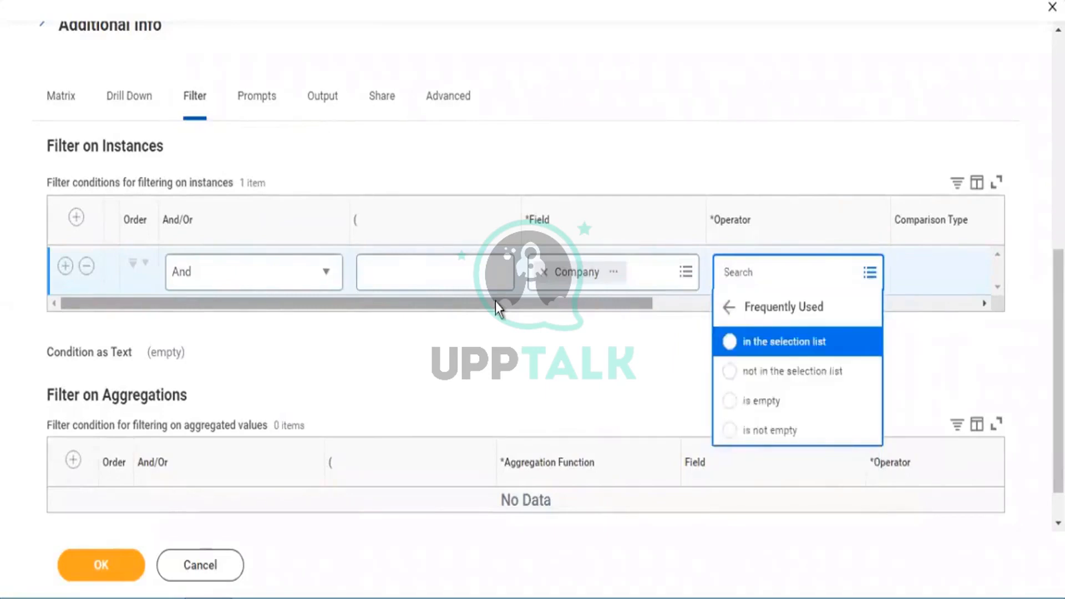
{"action": "key", "text": "Return"}
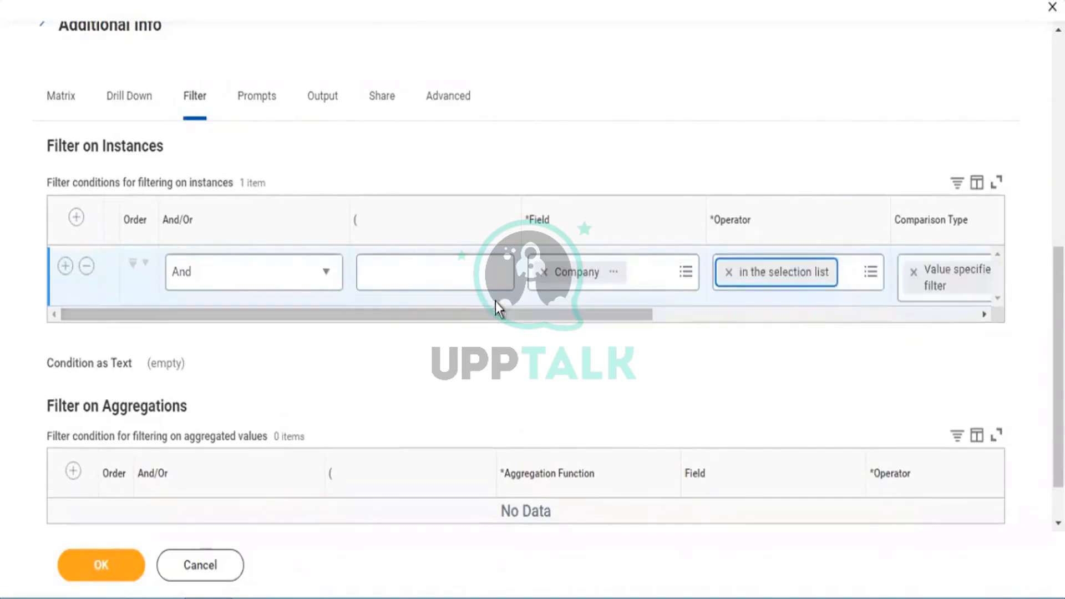
Step: Copy the name Global Modern Services, Ltd (Canada) from the report results and add that company as a comparison value
{"action": "key", "text": "Tab"}
{"action": "key", "text": "Tab"}
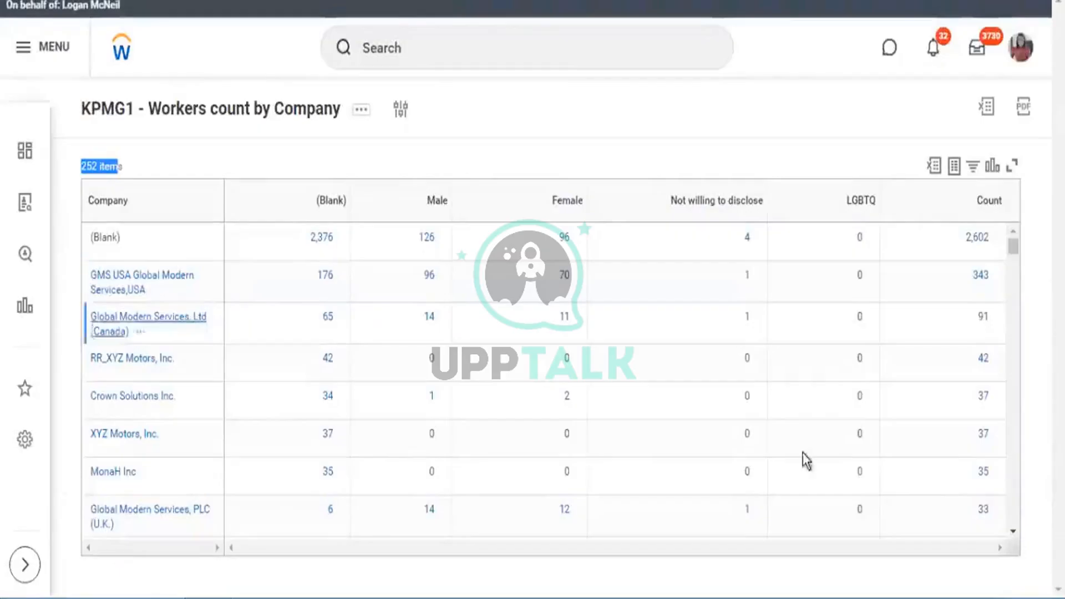
{"action": "left_click", "coordinate": [141, 333]}
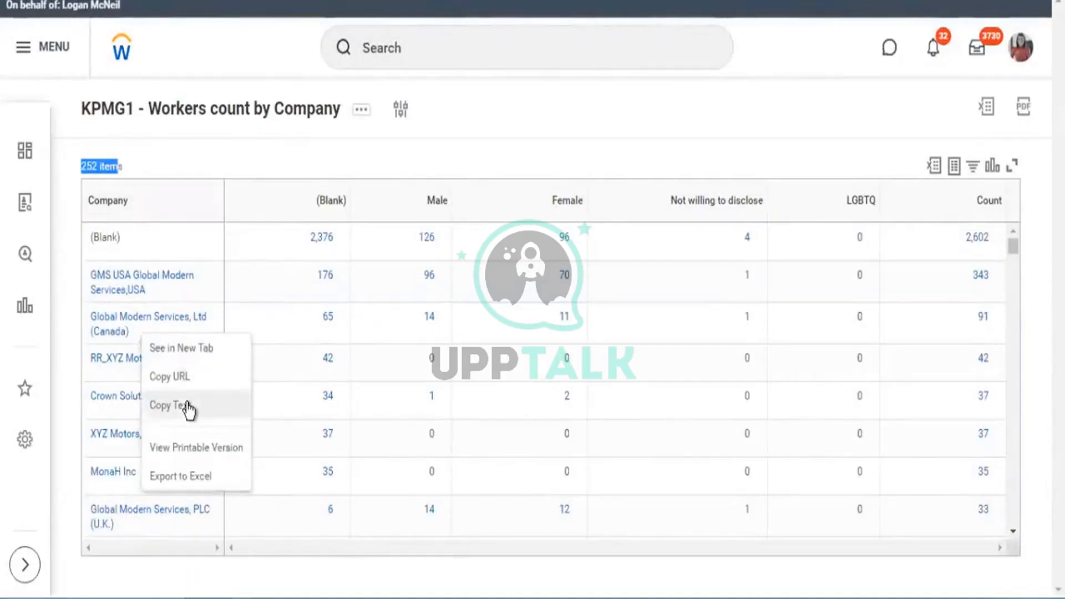
{"action": "left_click", "coordinate": [189, 410]}
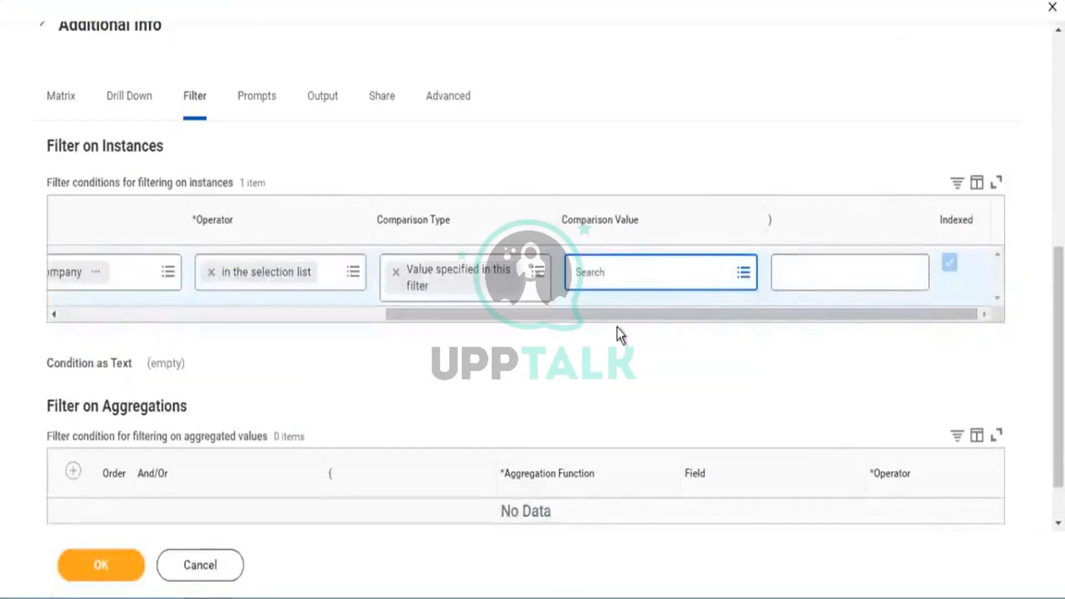
{"action": "key", "text": "ctrl+v"}
{"action": "key", "text": "Return"}
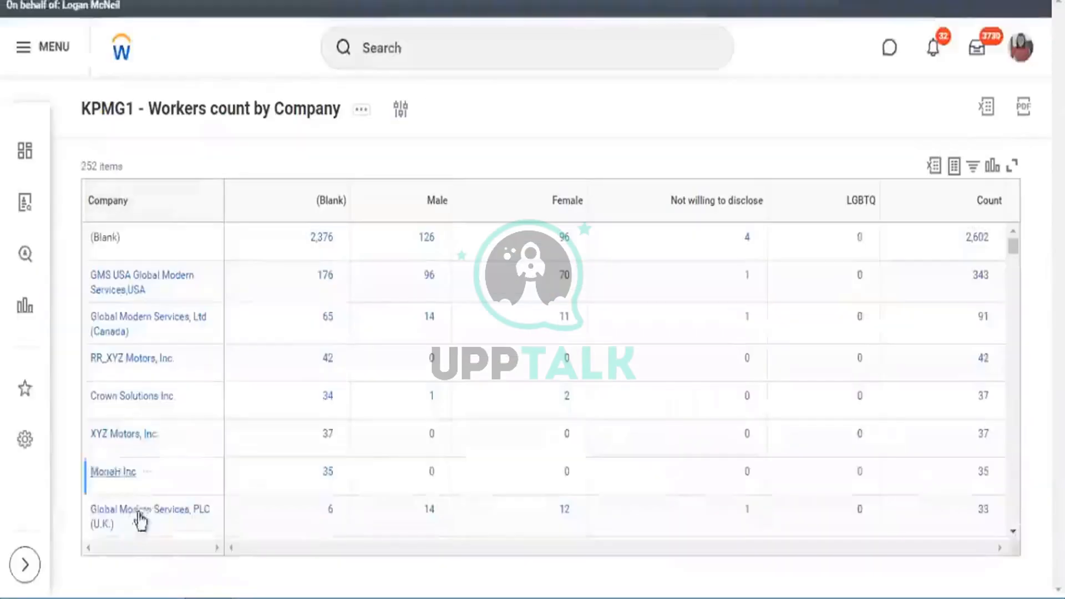
Step: Copy the name Global Modern Services, PLC (U.K.) from the results and add it to the filter's comparison values
{"action": "left_click", "coordinate": [125, 526]}
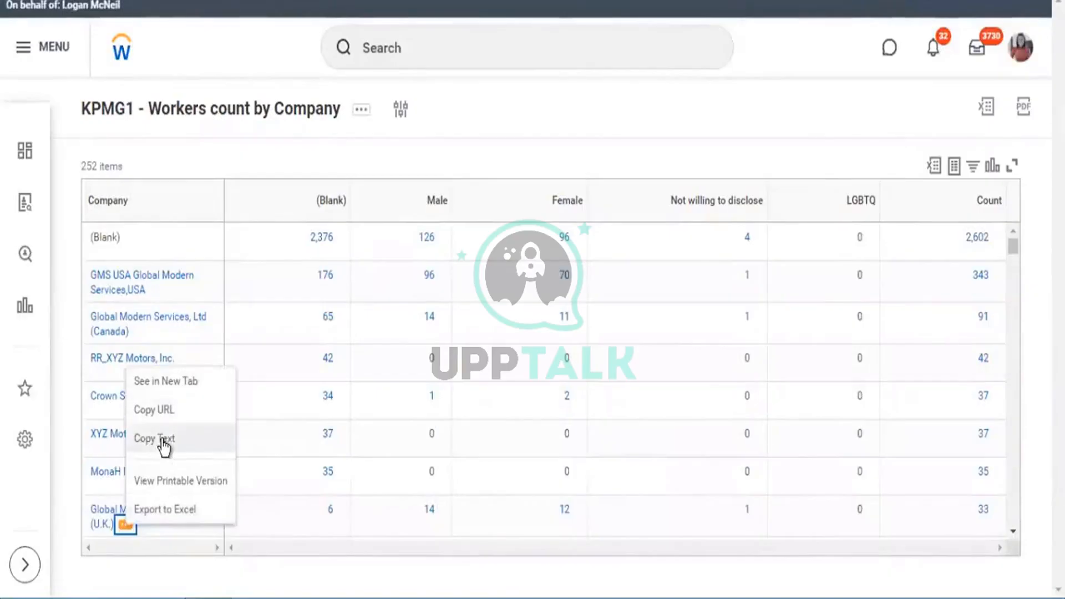
{"action": "left_click", "coordinate": [164, 441]}
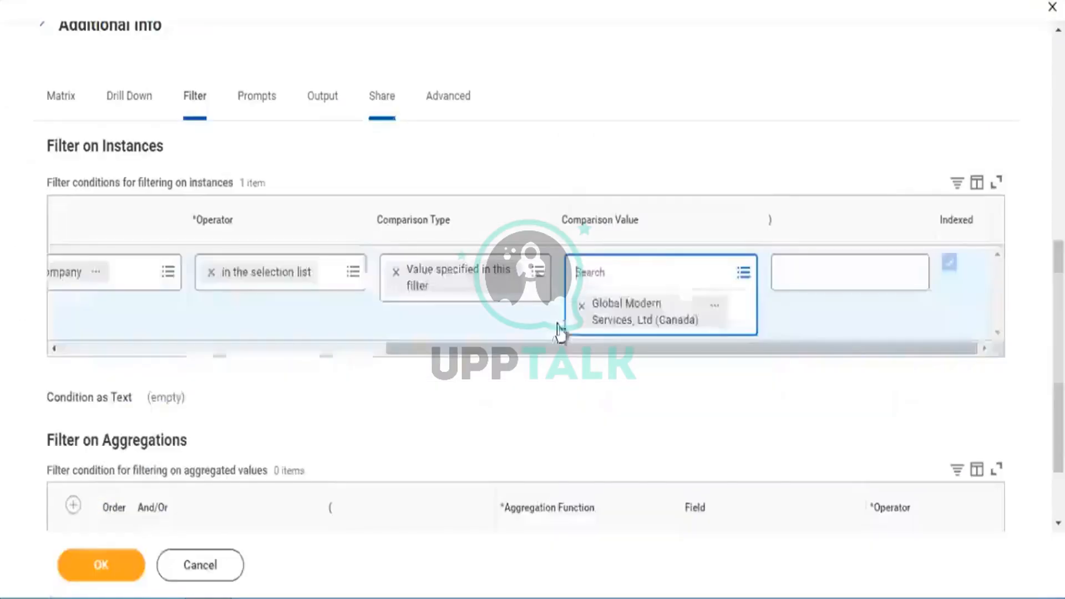
{"action": "key", "text": "ctrl+v"}
{"action": "key", "text": "Return"}
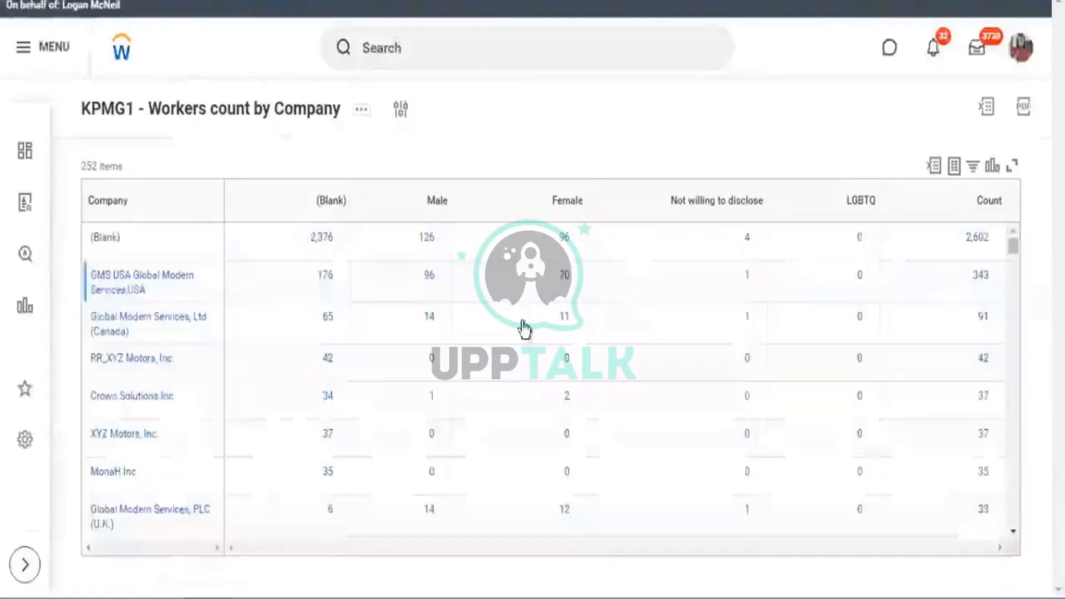
Step: Find Global Modern Services SA (France) in the results, copy its name and add the matching company to the comparison values
{"action": "scroll", "coordinate": [523, 328], "scroll_direction": "down", "scroll_amount": 3}
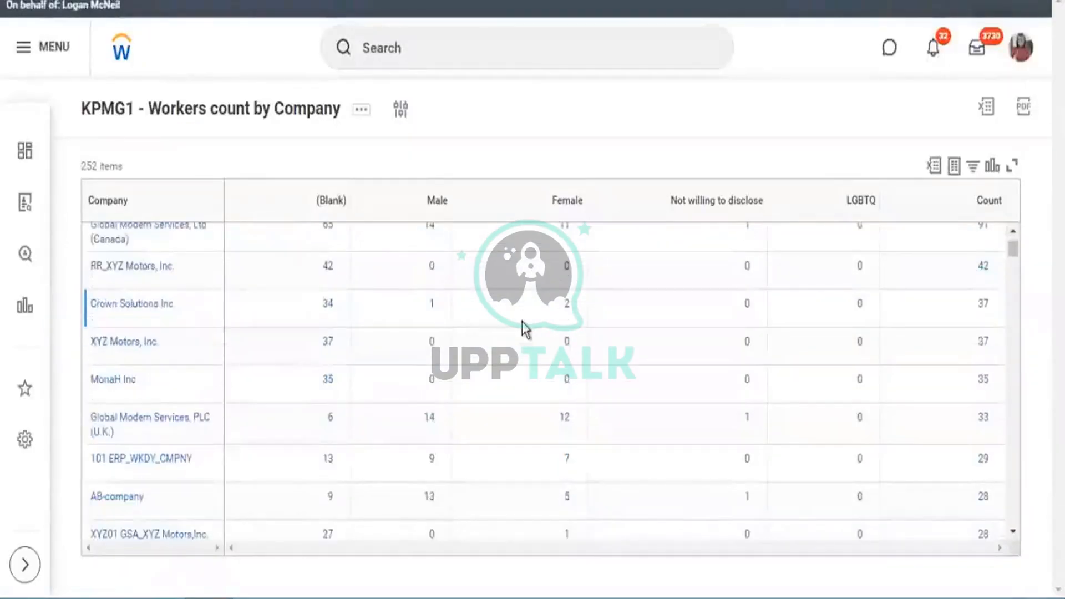
{"action": "scroll", "coordinate": [523, 328], "scroll_direction": "down", "scroll_amount": 3}
{"action": "scroll", "coordinate": [523, 328], "scroll_direction": "down", "scroll_amount": 3}
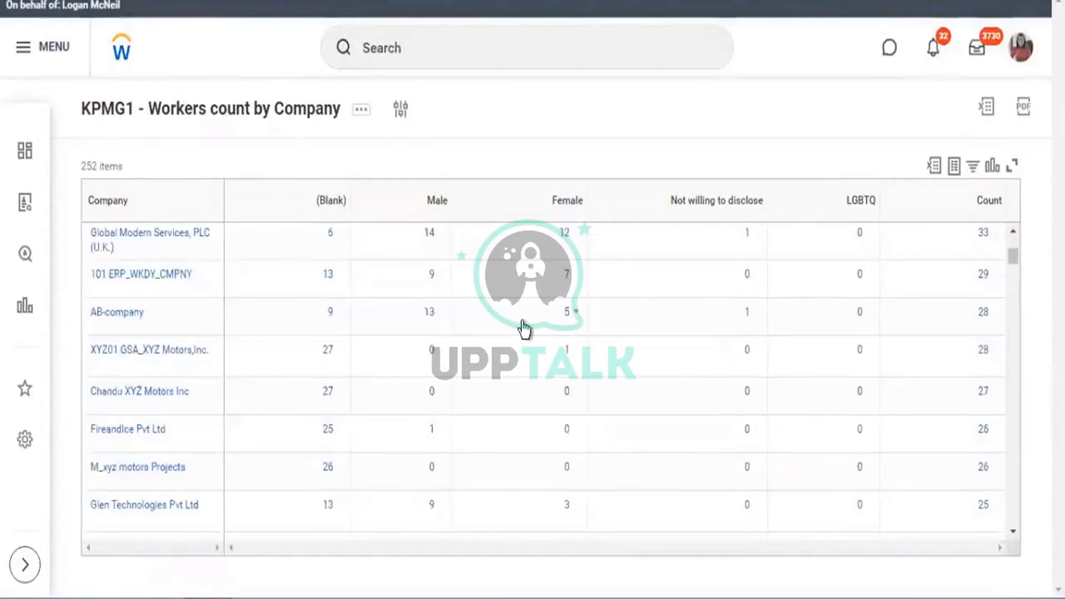
{"action": "scroll", "coordinate": [524, 328], "scroll_direction": "down", "scroll_amount": 3}
{"action": "scroll", "coordinate": [524, 329], "scroll_direction": "down", "scroll_amount": 3}
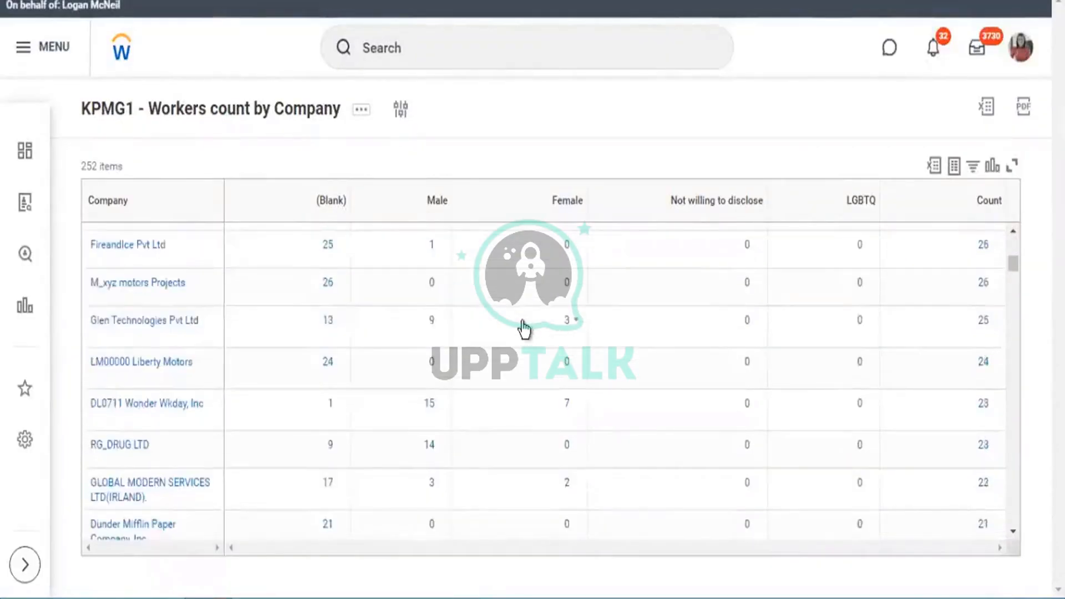
{"action": "scroll", "coordinate": [524, 329], "scroll_direction": "down", "scroll_amount": 3}
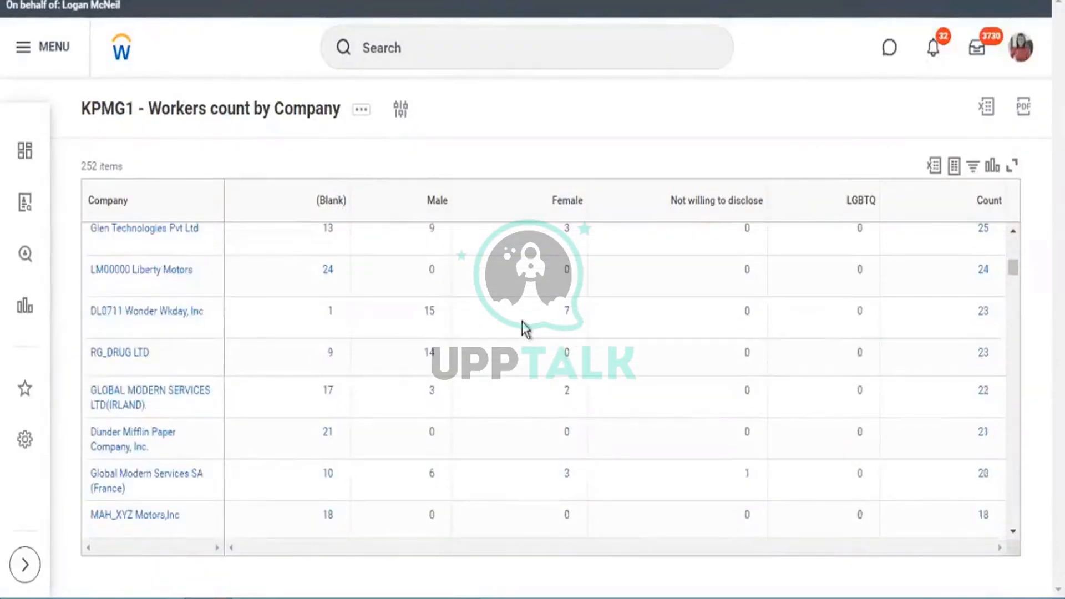
{"action": "scroll", "coordinate": [524, 329], "scroll_direction": "down", "scroll_amount": 3}
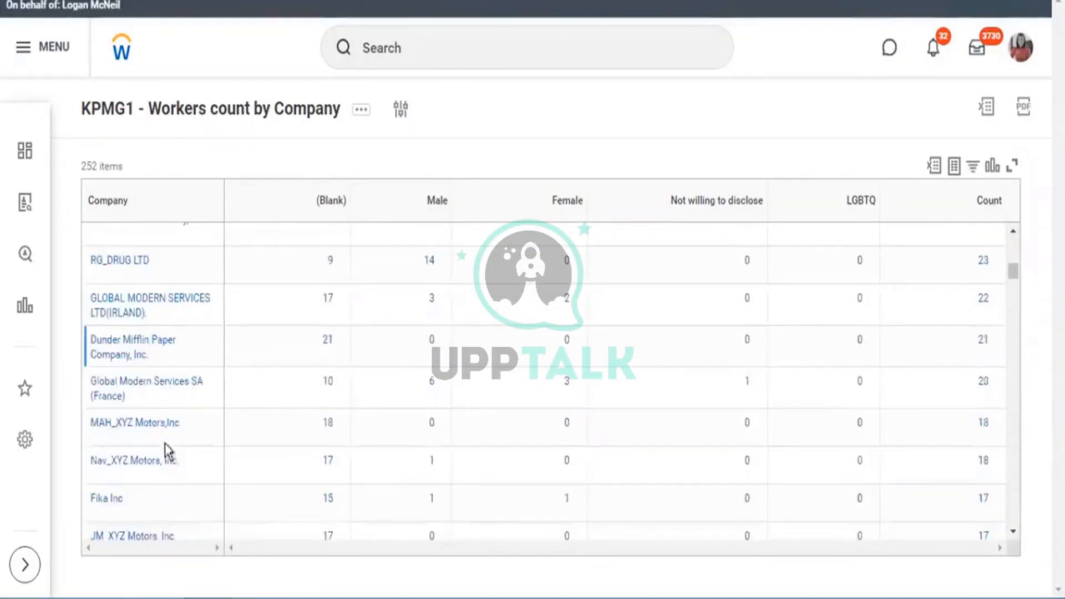
{"action": "left_click", "coordinate": [136, 397]}
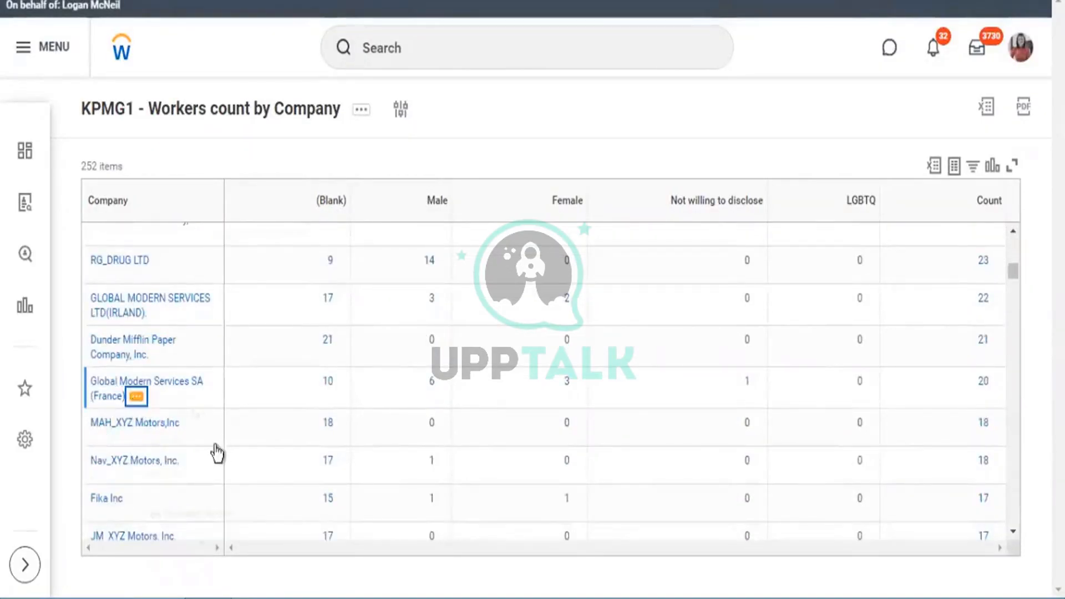
{"action": "left_click", "coordinate": [167, 471]}
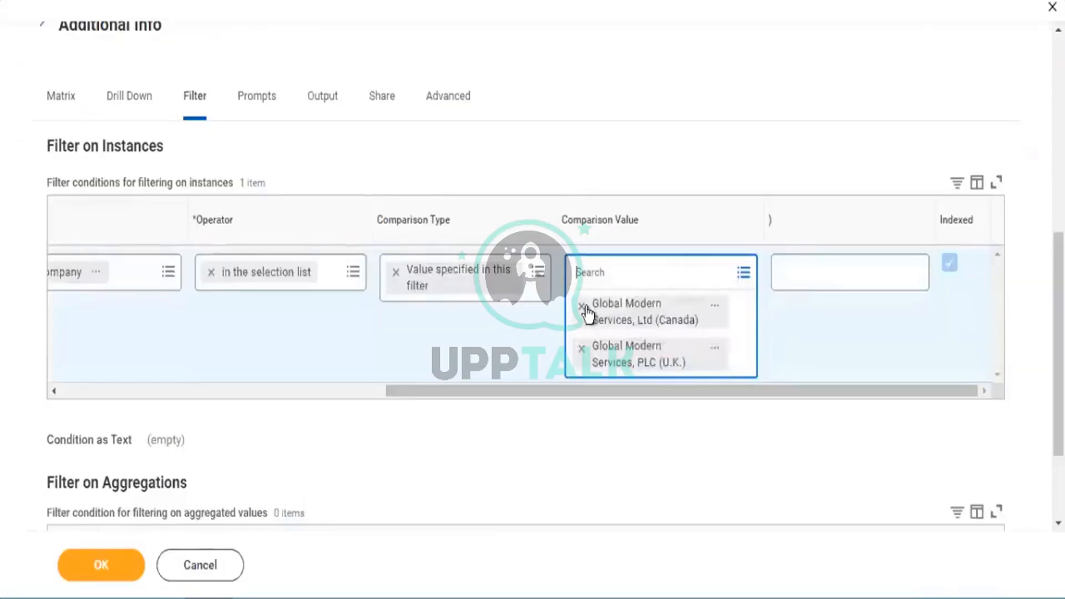
{"action": "key", "text": "ctrl+v"}
{"action": "key", "text": "Return"}
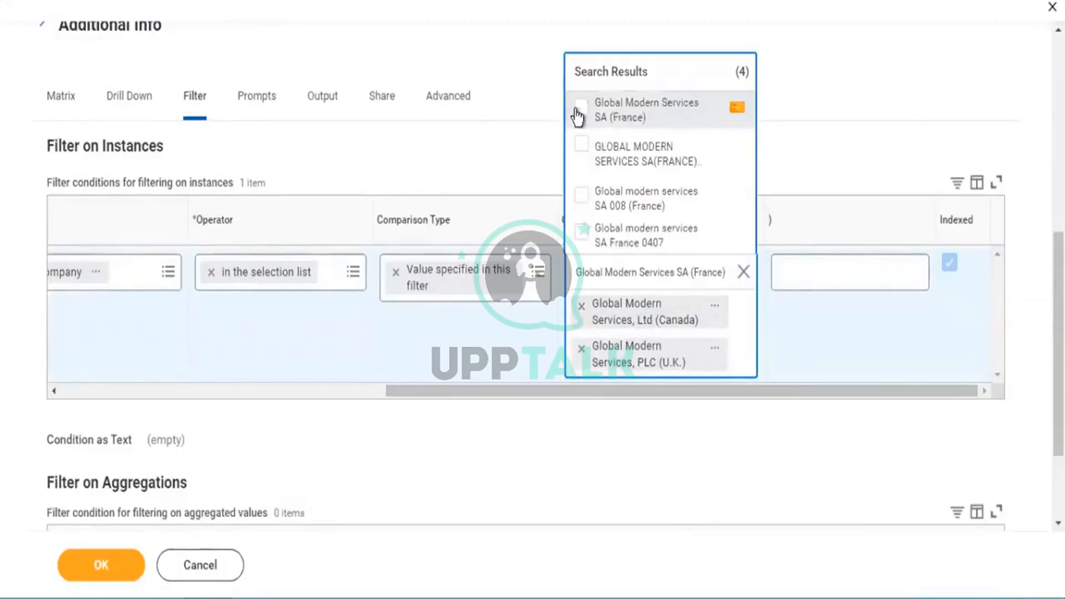
{"action": "left_click", "coordinate": [579, 109]}
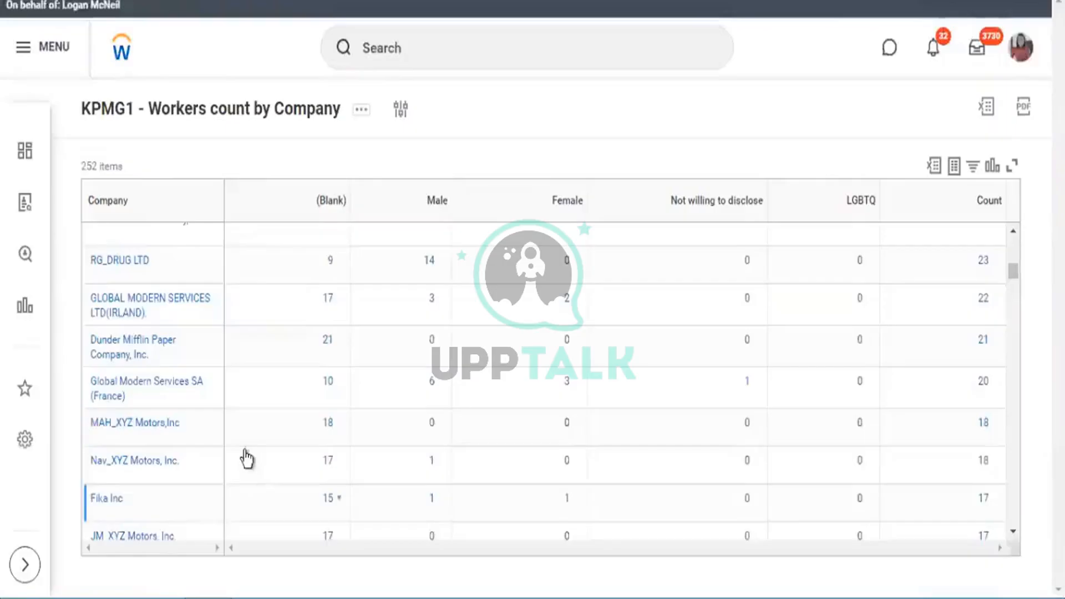
Step: Look through the remaining companies in the report results for another company to include in the filter
{"action": "scroll", "coordinate": [245, 459], "scroll_direction": "down", "scroll_amount": 5}
{"action": "scroll", "coordinate": [222, 455], "scroll_direction": "down", "scroll_amount": 3}
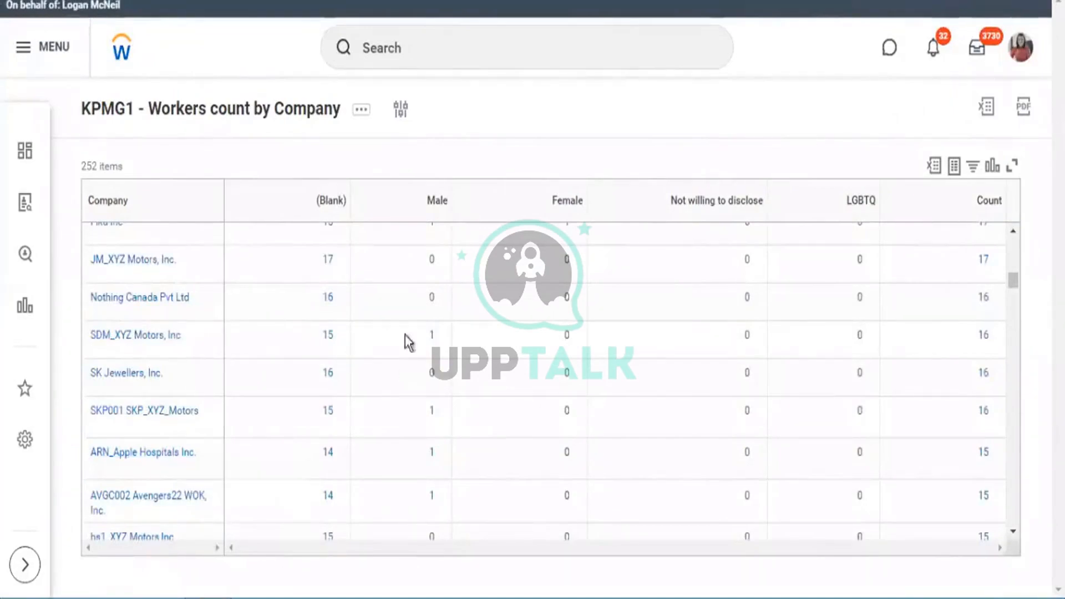
{"action": "scroll", "coordinate": [408, 374], "scroll_direction": "down", "scroll_amount": 9}
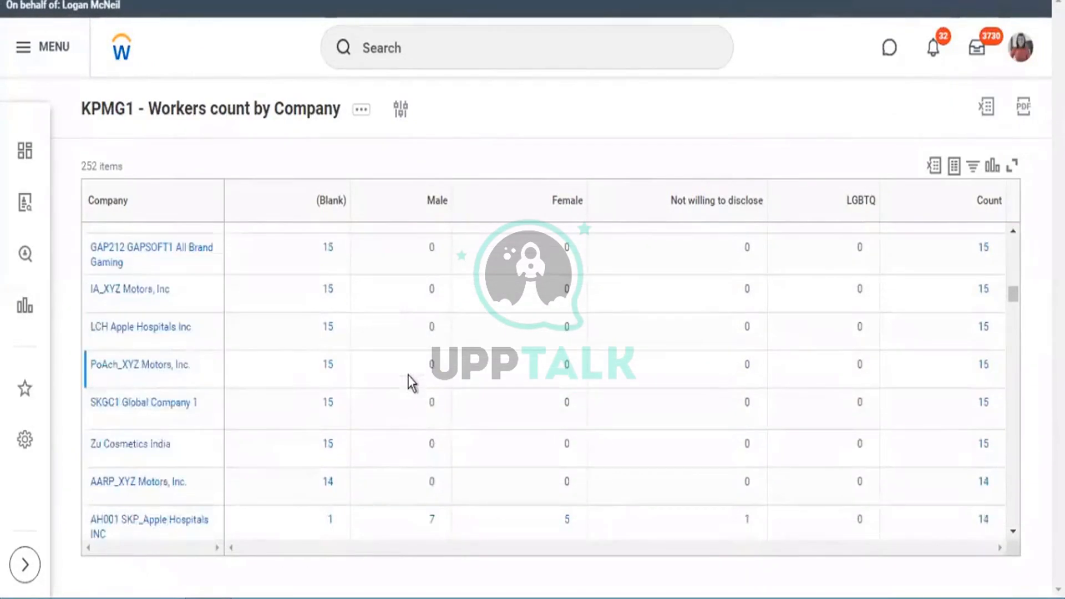
{"action": "scroll", "coordinate": [408, 375], "scroll_direction": "down", "scroll_amount": 5}
{"action": "scroll", "coordinate": [408, 375], "scroll_direction": "down", "scroll_amount": 2}
{"action": "scroll", "coordinate": [407, 375], "scroll_direction": "down", "scroll_amount": 12}
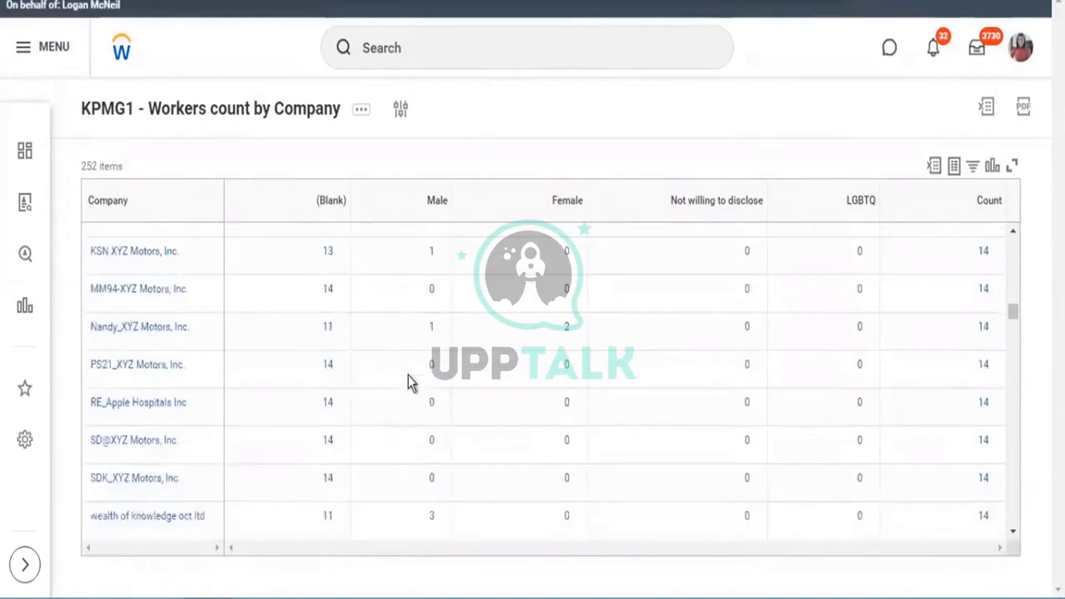
{"action": "scroll", "coordinate": [408, 375], "scroll_direction": "down", "scroll_amount": 5}
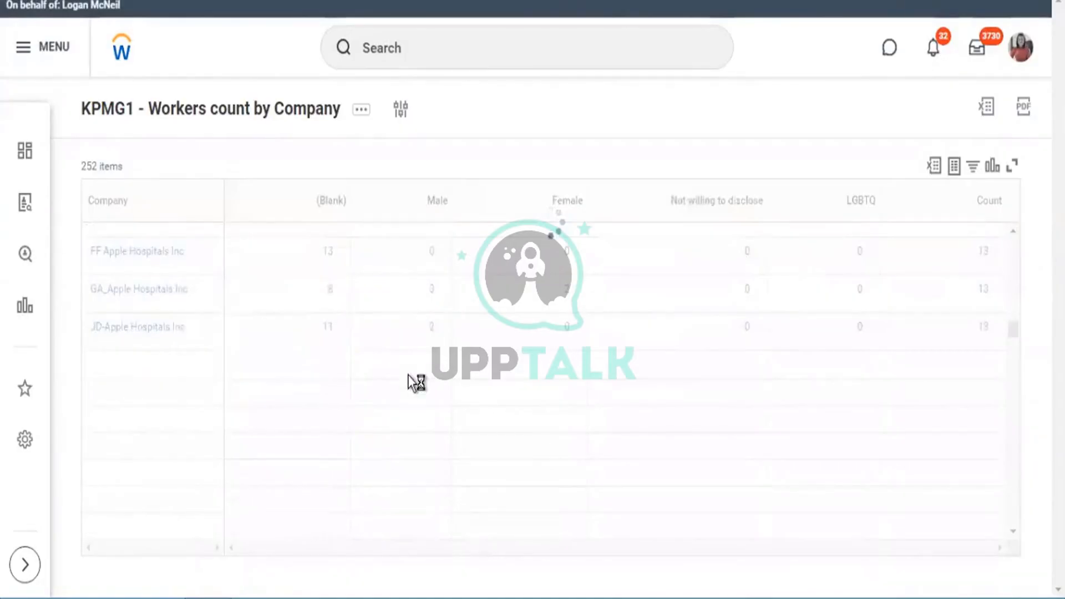
{"action": "scroll", "coordinate": [408, 374], "scroll_direction": "down", "scroll_amount": 4}
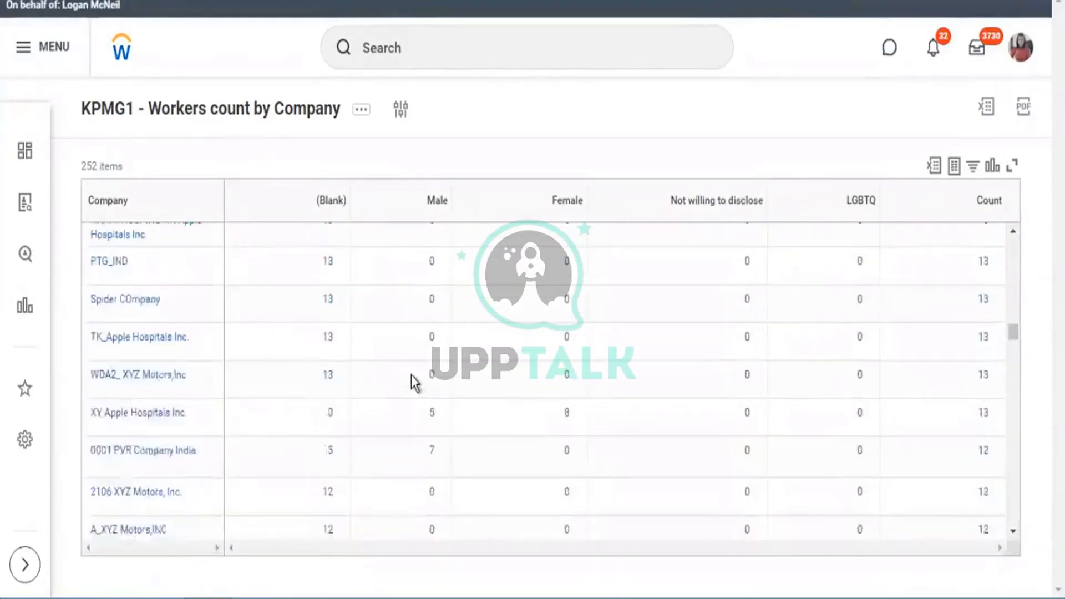
{"action": "scroll", "coordinate": [411, 375], "scroll_direction": "down", "scroll_amount": 8}
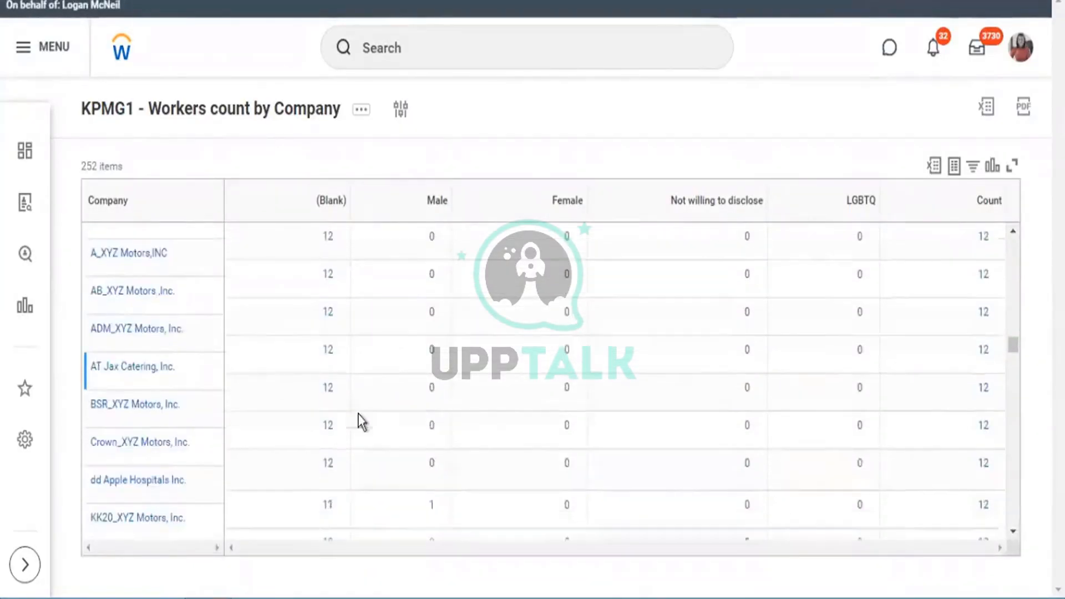
{"action": "scroll", "coordinate": [361, 421], "scroll_direction": "down", "scroll_amount": 7}
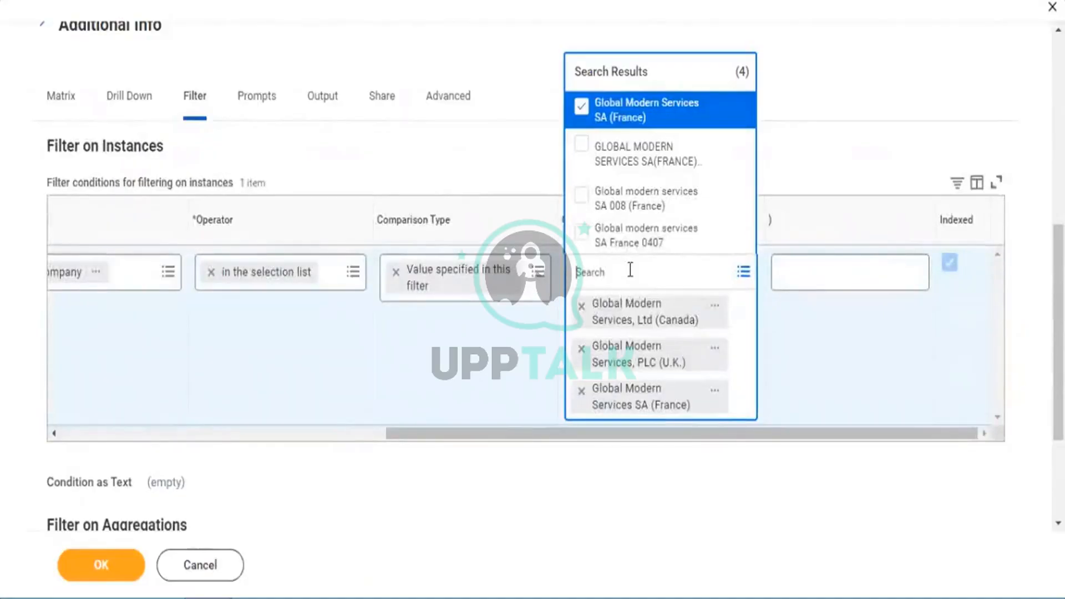
Step: Search the filter's comparison values for Global Modern Services india, and broaden the search to Global Modern Services
{"action": "key", "text": "ctrl+v"}
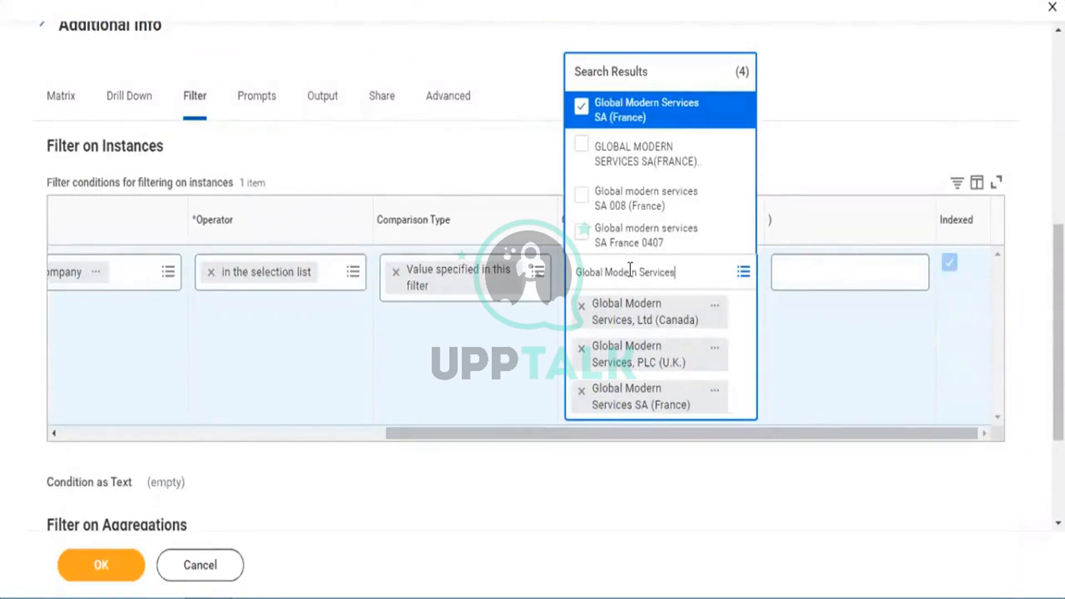
{"action": "key", "text": "Return"}
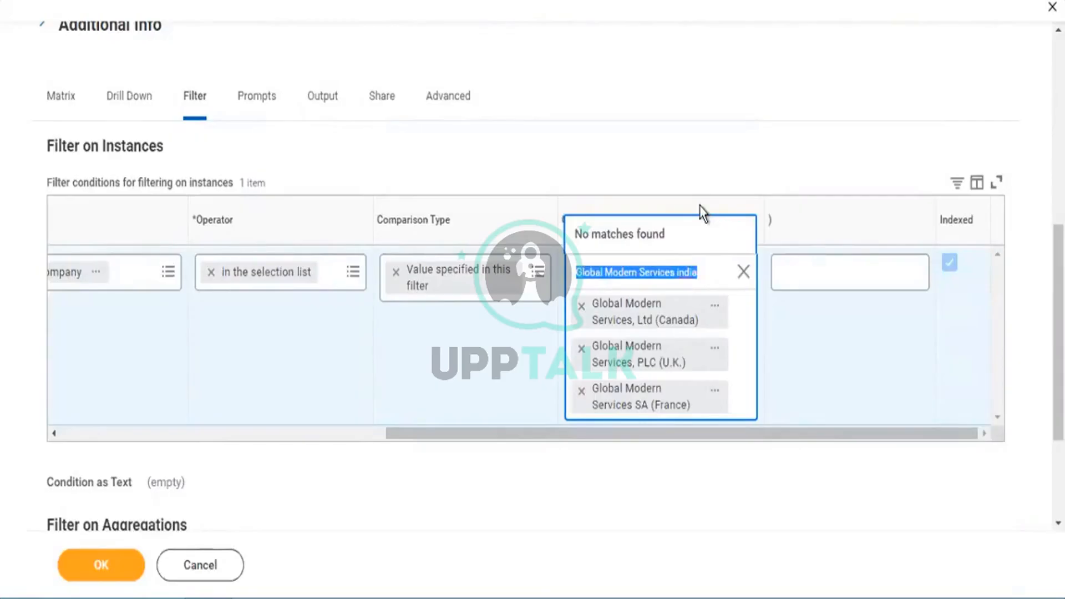
{"action": "key", "text": "End"}
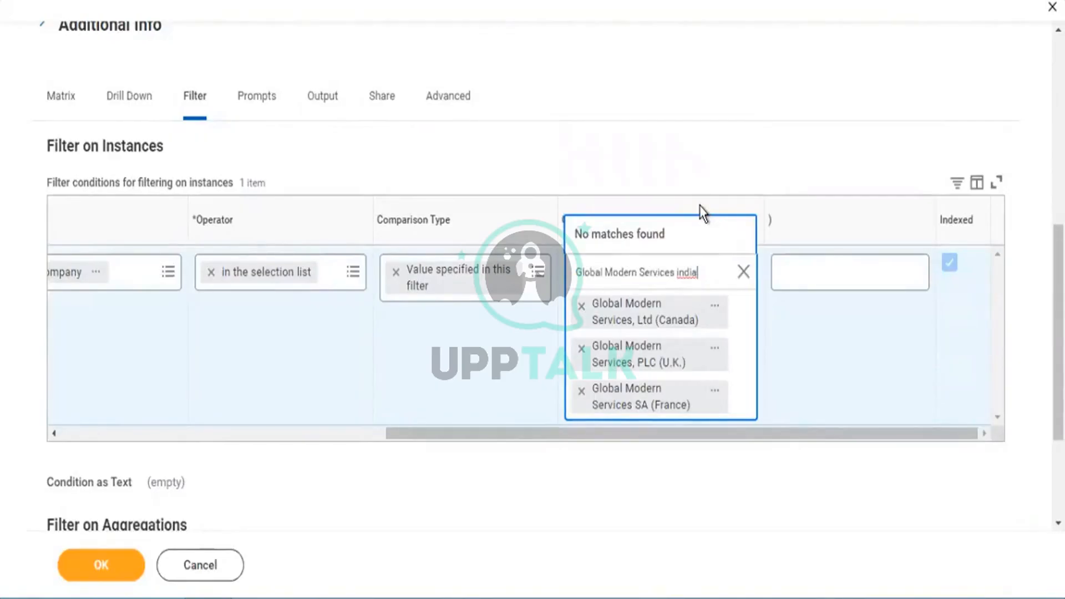
{"action": "key", "text": "BackSpace"}
{"action": "key", "text": "BackSpace"}
{"action": "key", "text": "BackSpace"}
{"action": "key", "text": "BackSpace"}
{"action": "key", "text": "BackSpace"}
{"action": "key", "text": "BackSpace"}
{"action": "key", "text": "Return"}
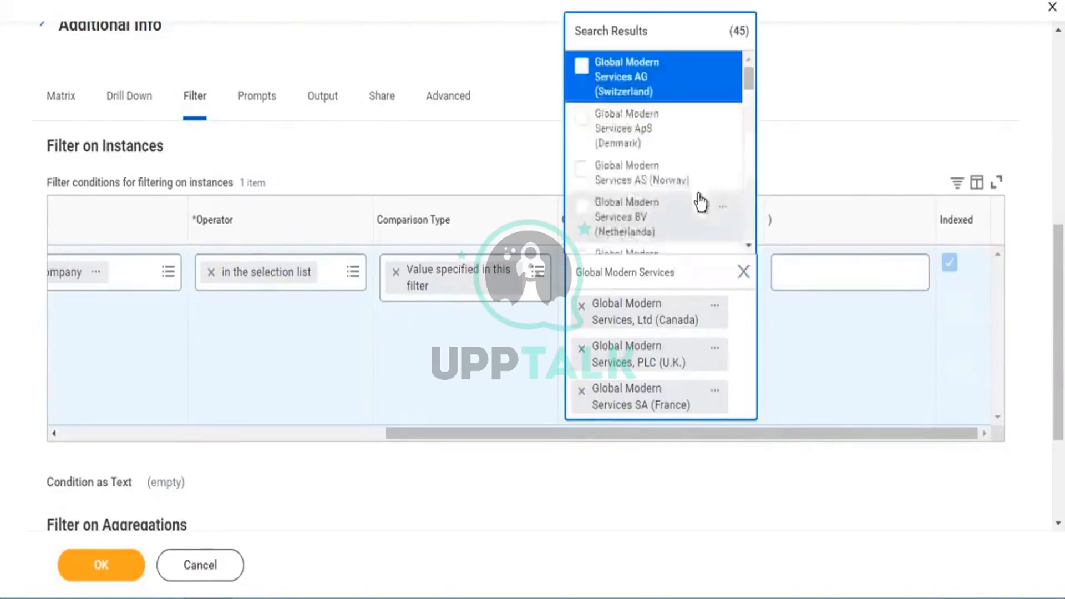
Step: Add Global Modern Services AG (Switzerland), ApS (Denmark) and AS (Norway) to the filter's comparison values
{"action": "left_click", "coordinate": [582, 66]}
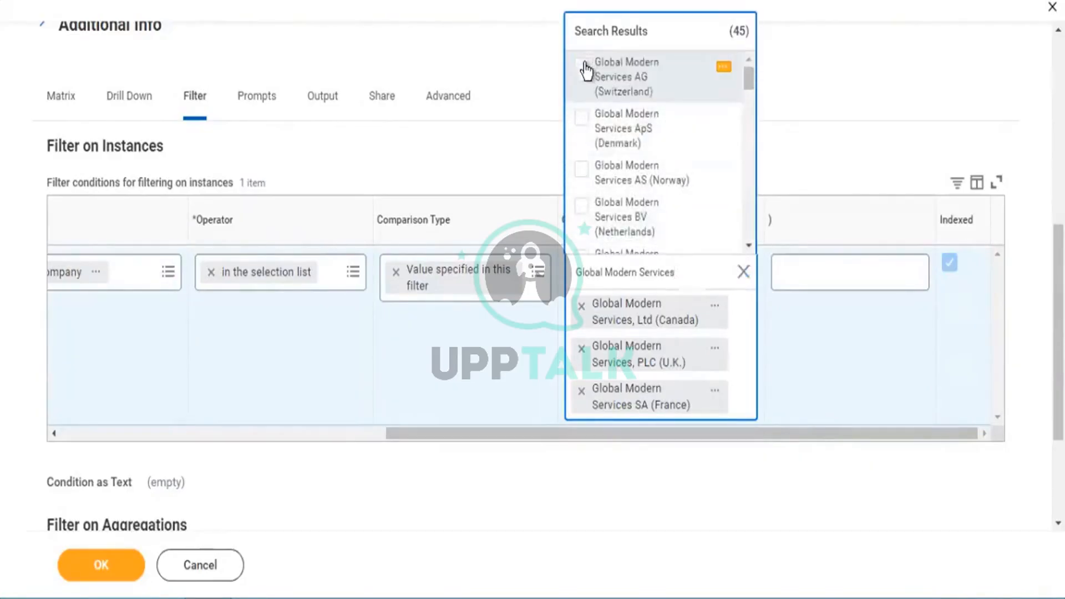
{"action": "left_click", "coordinate": [586, 130]}
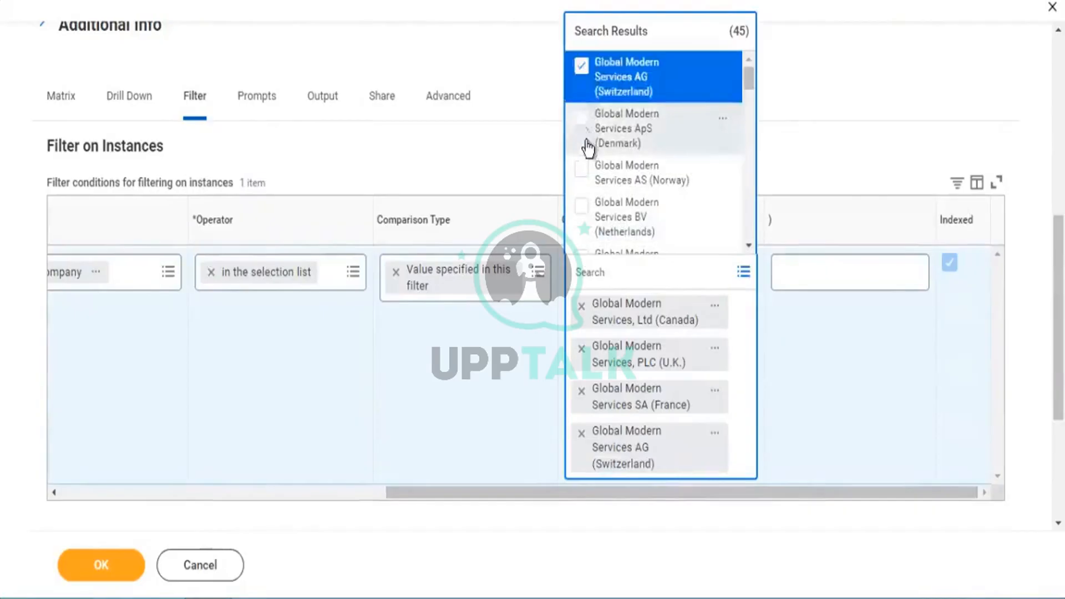
{"action": "left_click", "coordinate": [580, 178]}
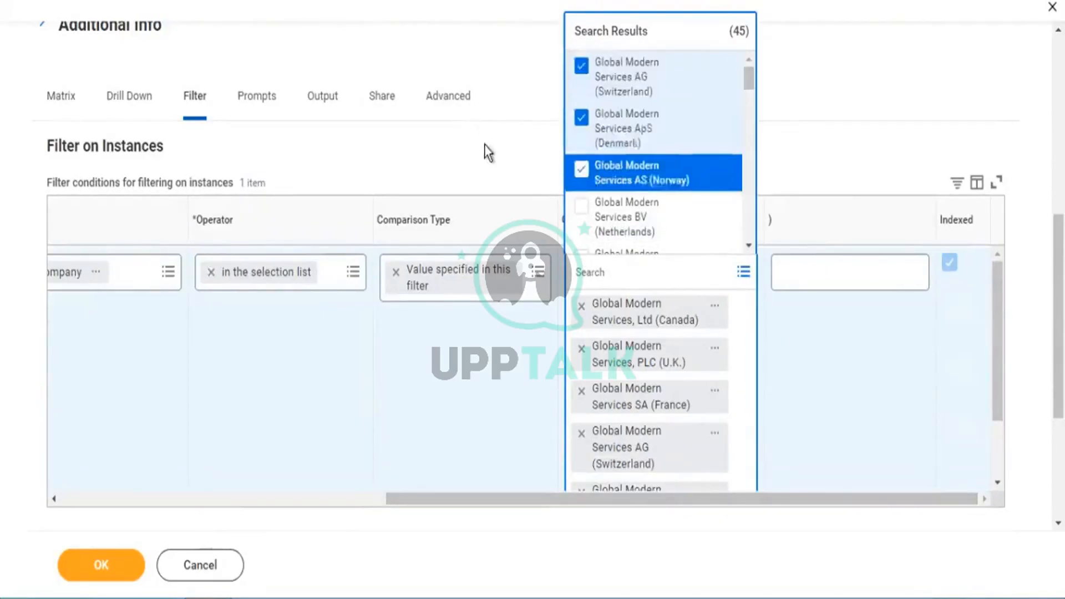
{"action": "left_click", "coordinate": [503, 114]}
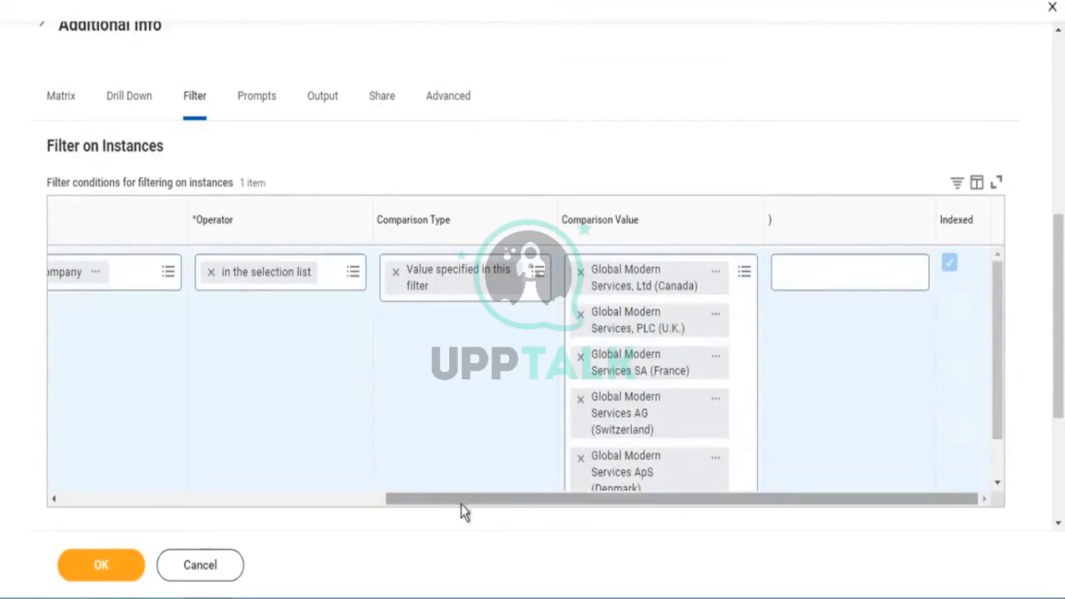
Step: Review the report's matrix definition, checking the row grouping, its maximum number of rows and the column grouping
{"action": "left_click_drag", "start_coordinate": [465, 499], "coordinate": [190, 511]}
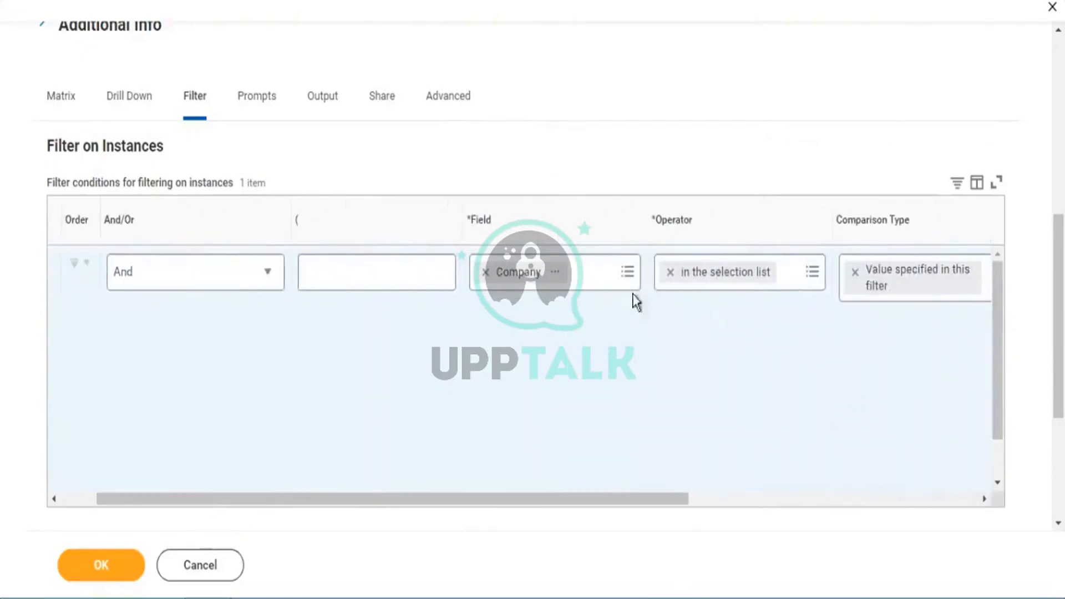
{"action": "left_click", "coordinate": [61, 96]}
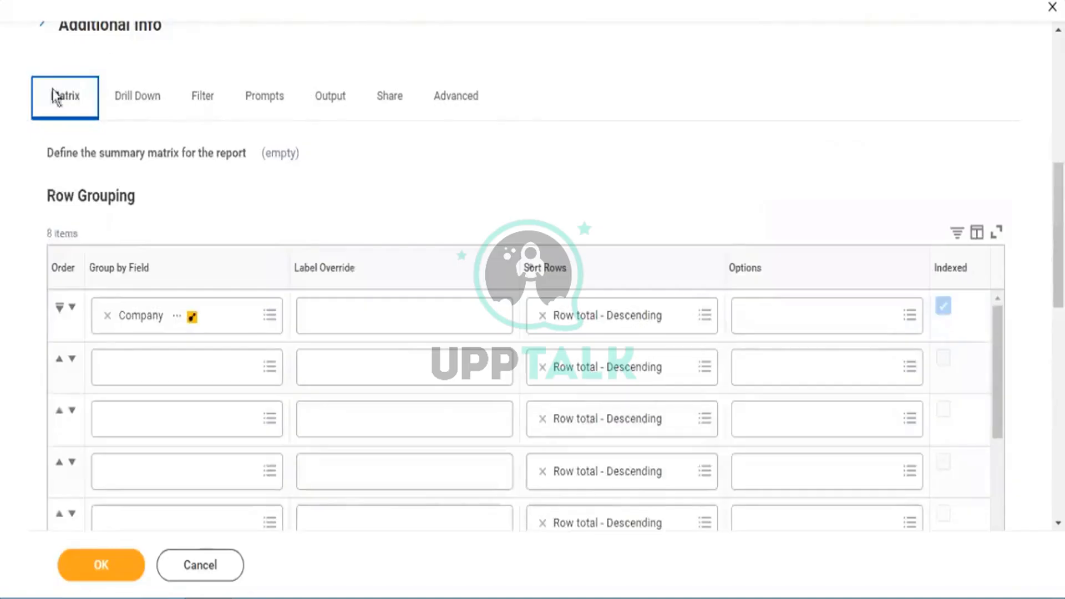
{"action": "left_click_drag", "start_coordinate": [48, 196], "coordinate": [119, 199]}
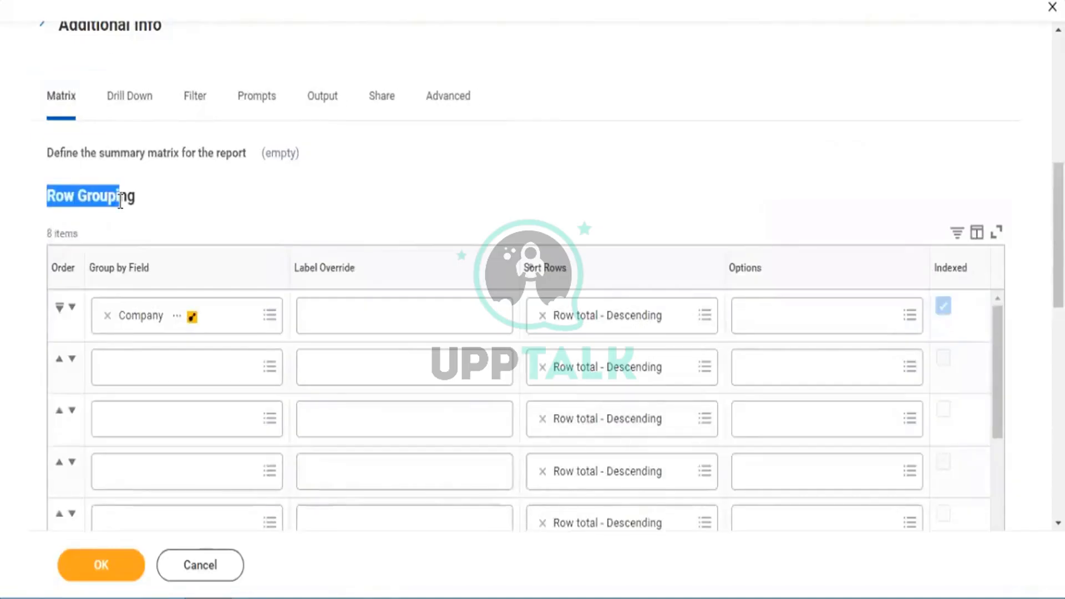
{"action": "left_click_drag", "start_coordinate": [45, 239], "coordinate": [75, 242]}
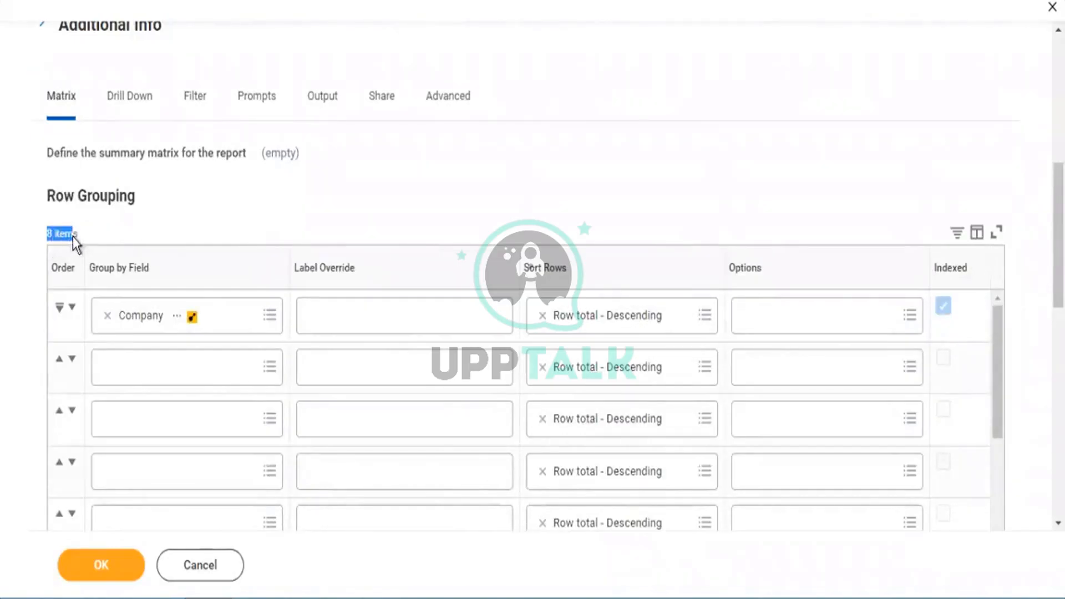
{"action": "scroll", "coordinate": [247, 297], "scroll_direction": "down", "scroll_amount": 3}
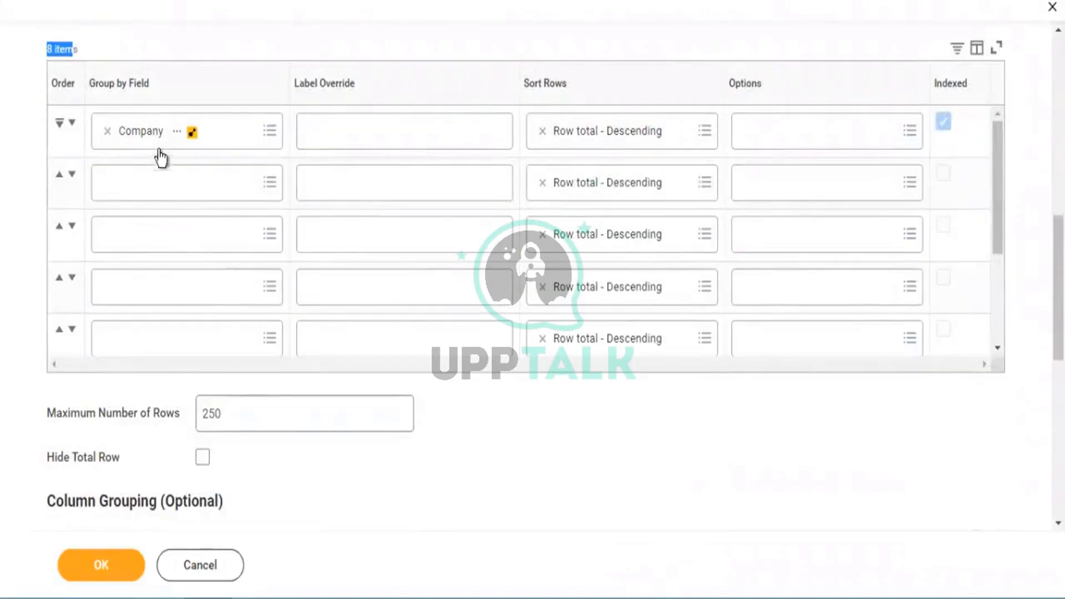
{"action": "scroll", "coordinate": [156, 188], "scroll_direction": "down", "scroll_amount": 5}
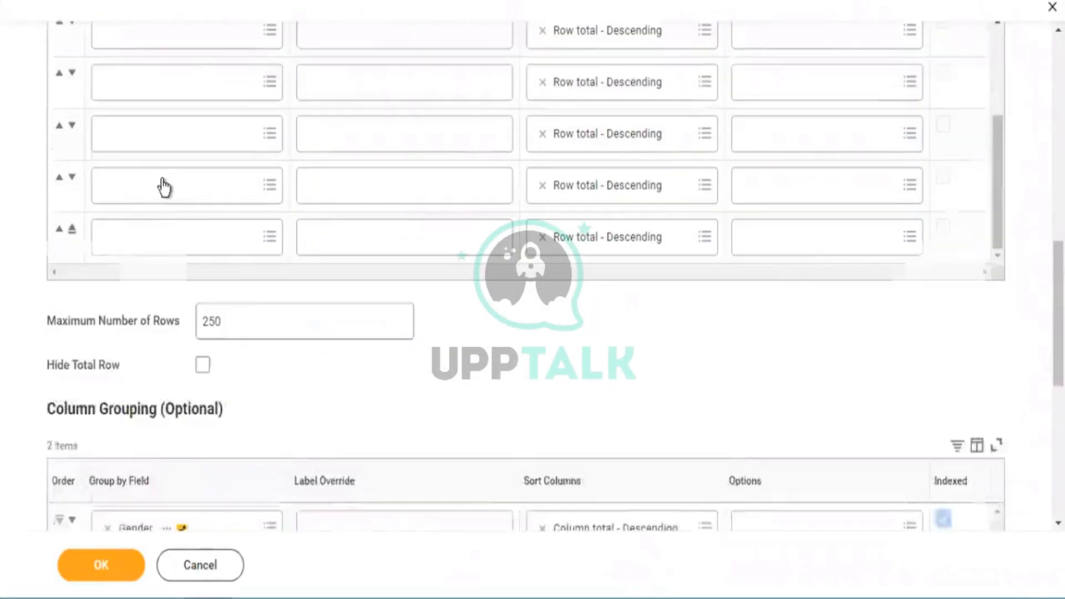
{"action": "scroll", "coordinate": [193, 258], "scroll_direction": "up", "scroll_amount": 10}
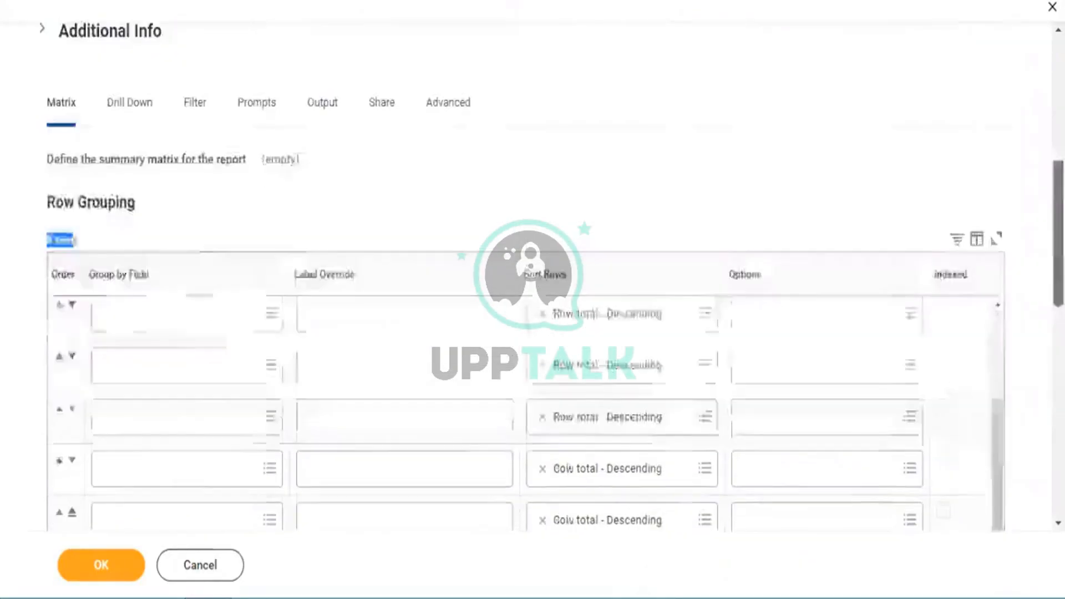
{"action": "scroll", "coordinate": [34, 326], "scroll_direction": "down", "scroll_amount": 2}
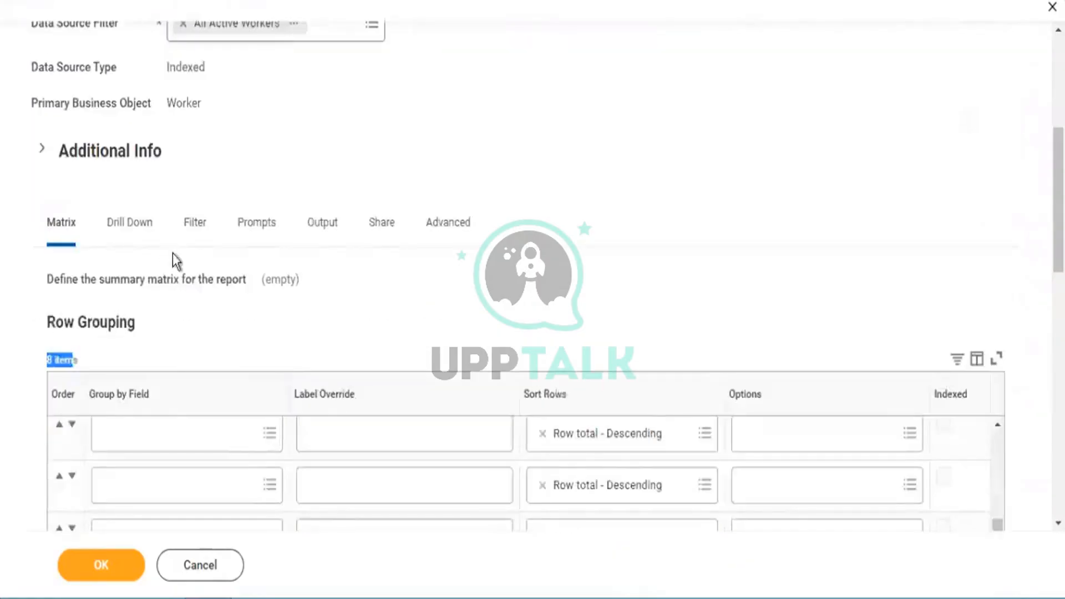
{"action": "scroll", "coordinate": [173, 254], "scroll_direction": "down", "scroll_amount": 4}
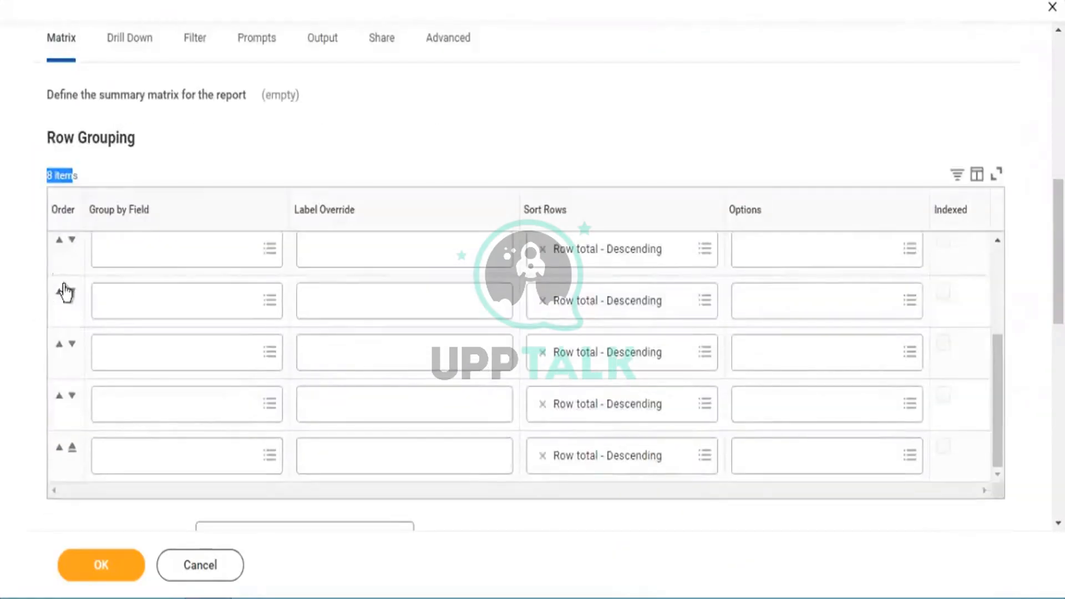
{"action": "scroll", "coordinate": [53, 286], "scroll_direction": "up", "scroll_amount": 1}
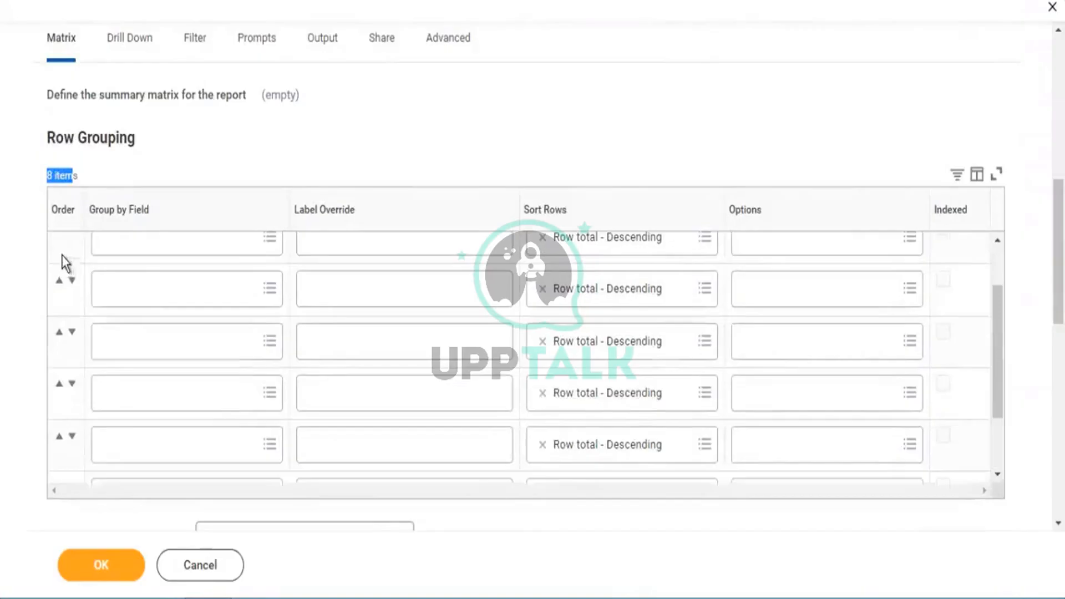
{"action": "scroll", "coordinate": [69, 278], "scroll_direction": "up", "scroll_amount": 1}
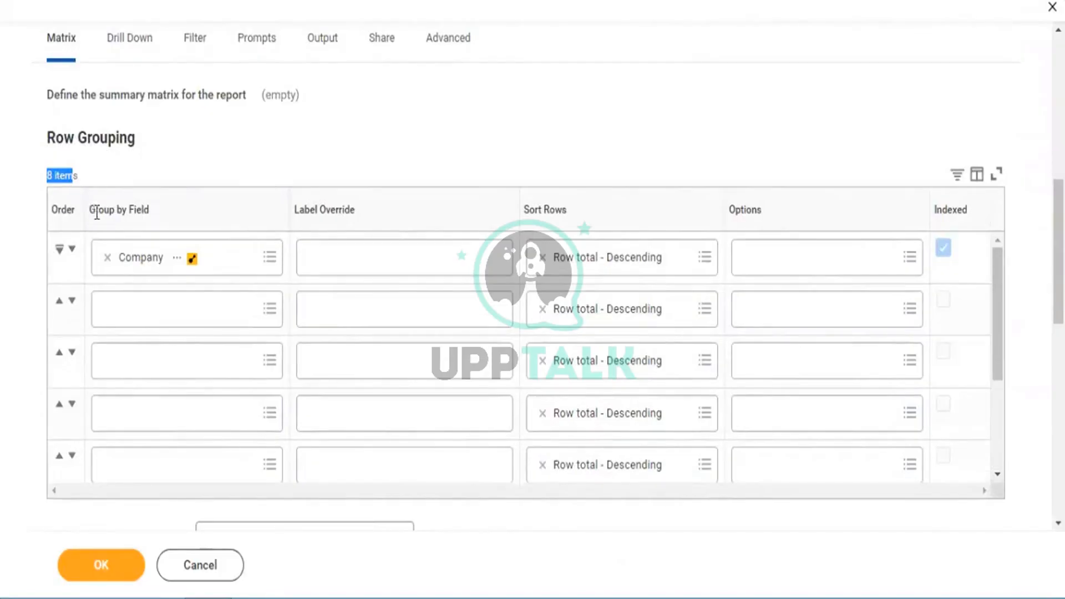
{"action": "left_click_drag", "start_coordinate": [95, 219], "coordinate": [150, 233]}
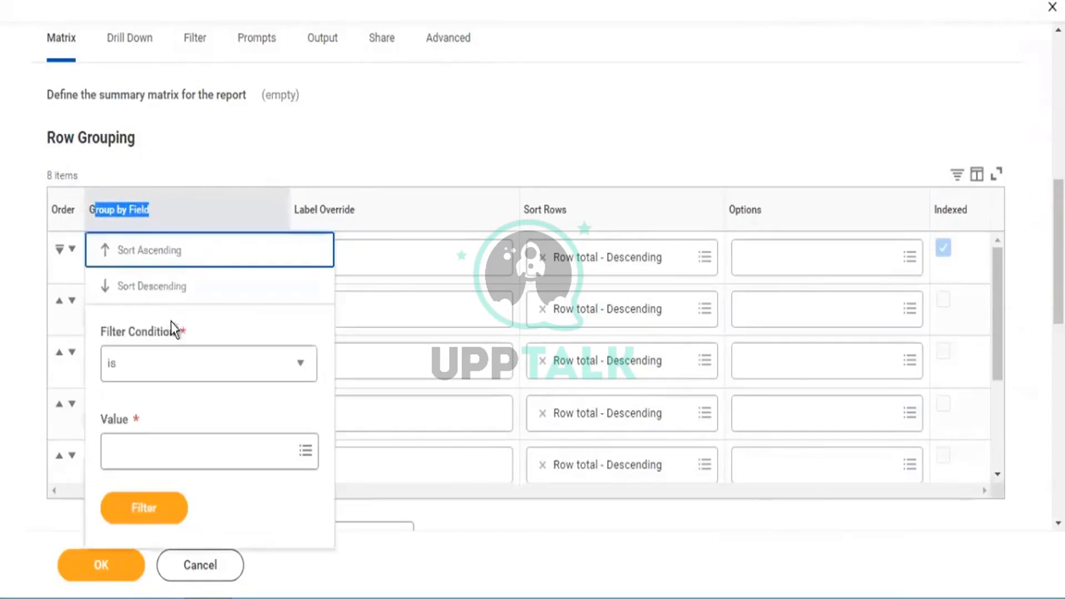
{"action": "left_click", "coordinate": [425, 123]}
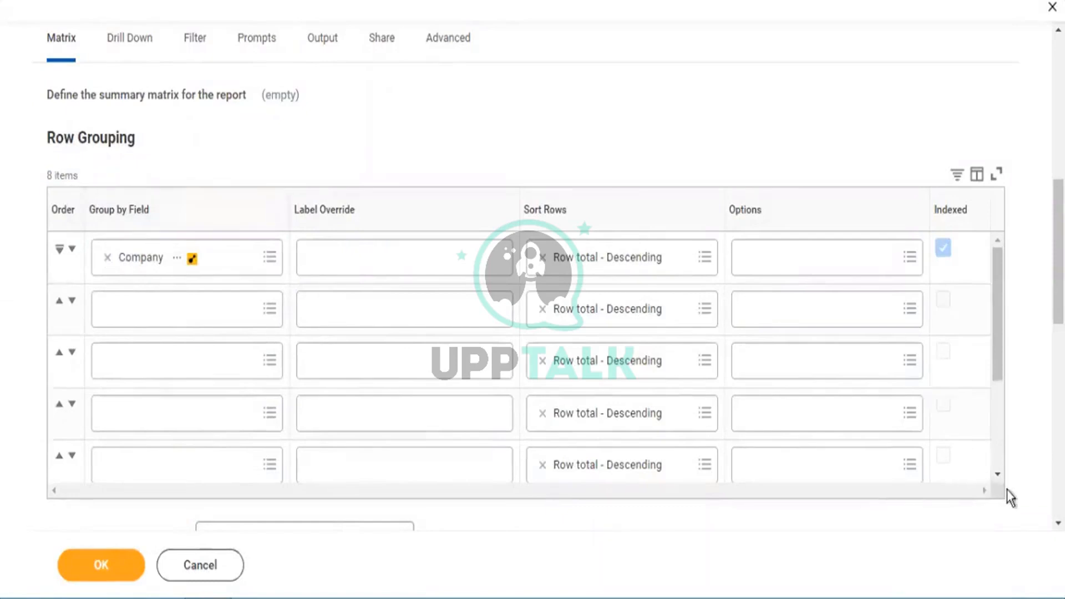
{"action": "scroll", "coordinate": [1004, 494], "scroll_direction": "down", "scroll_amount": 3}
{"action": "scroll", "coordinate": [1035, 496], "scroll_direction": "down", "scroll_amount": 2}
{"action": "scroll", "coordinate": [1031, 489], "scroll_direction": "down", "scroll_amount": 5}
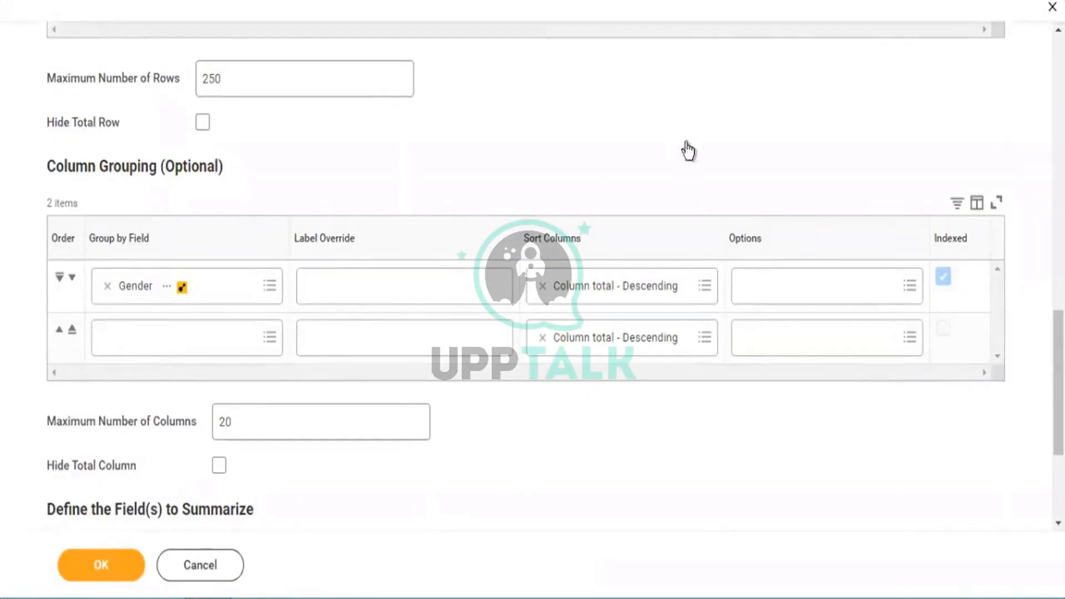
{"action": "scroll", "coordinate": [686, 150], "scroll_direction": "up", "scroll_amount": 3}
{"action": "scroll", "coordinate": [688, 150], "scroll_direction": "up", "scroll_amount": 5}
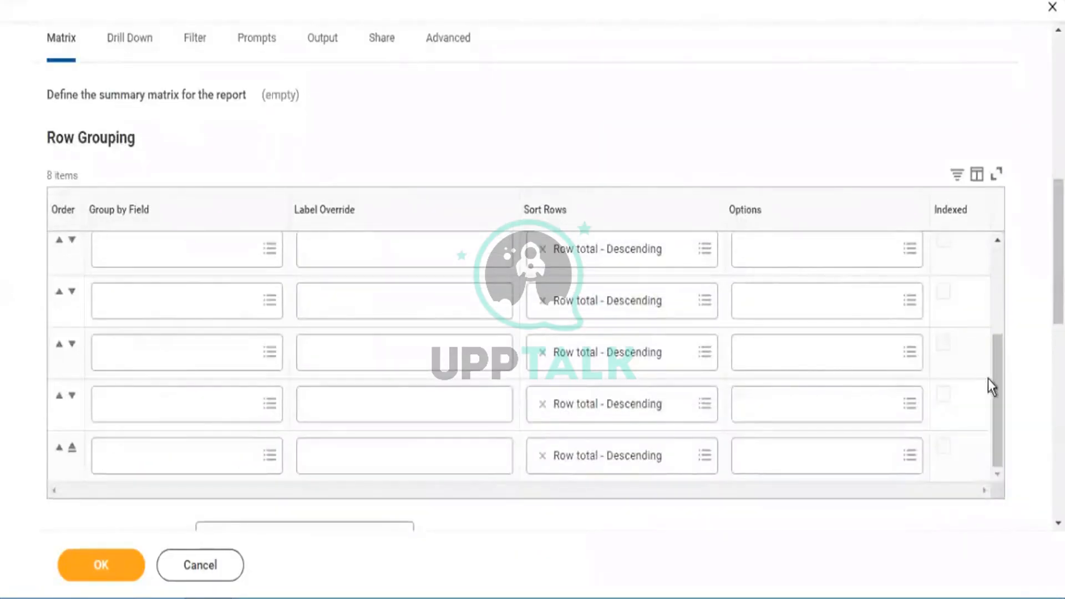
Step: Add Location Address - Country as the second row grouping field below Company, with the label override Country
{"action": "left_click_drag", "start_coordinate": [998, 387], "coordinate": [1000, 254]}
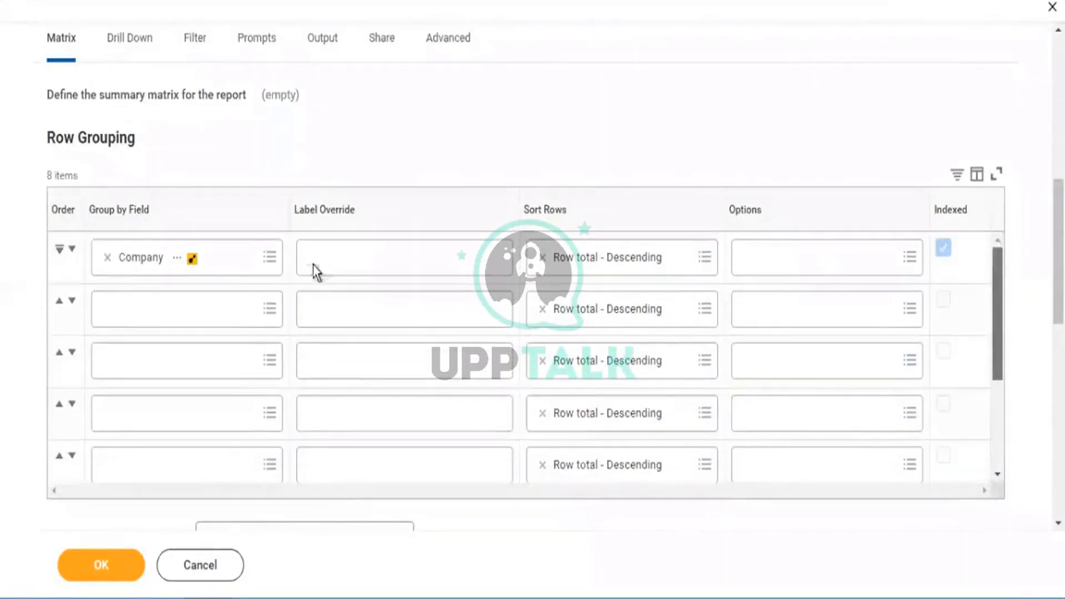
{"action": "left_click", "coordinate": [140, 311]}
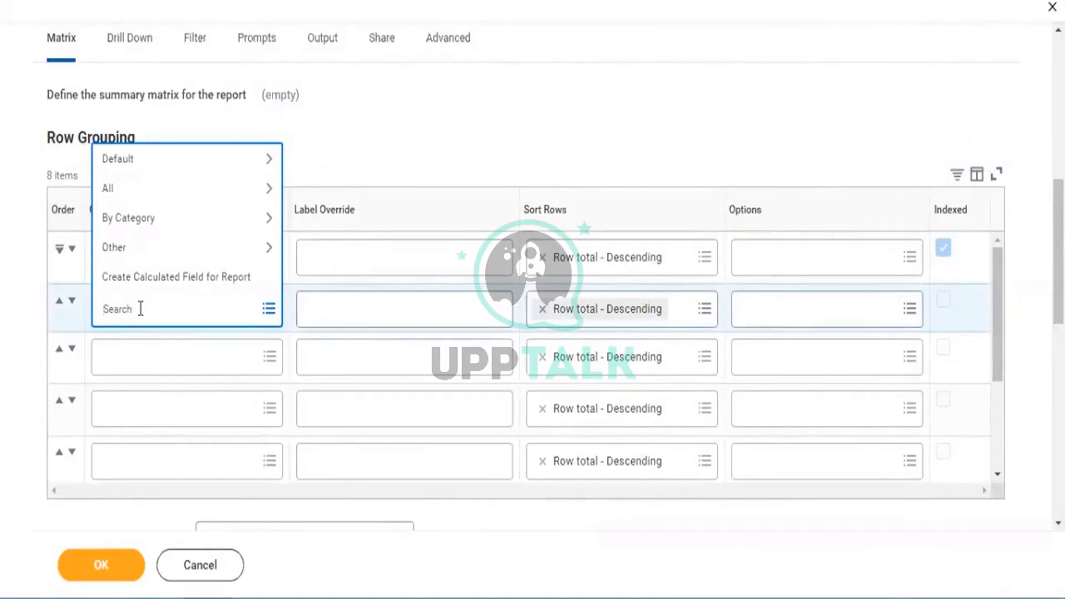
{"action": "type", "text": "lo"}
{"action": "key", "text": "BackSpace"}
{"action": "key", "text": "Return"}
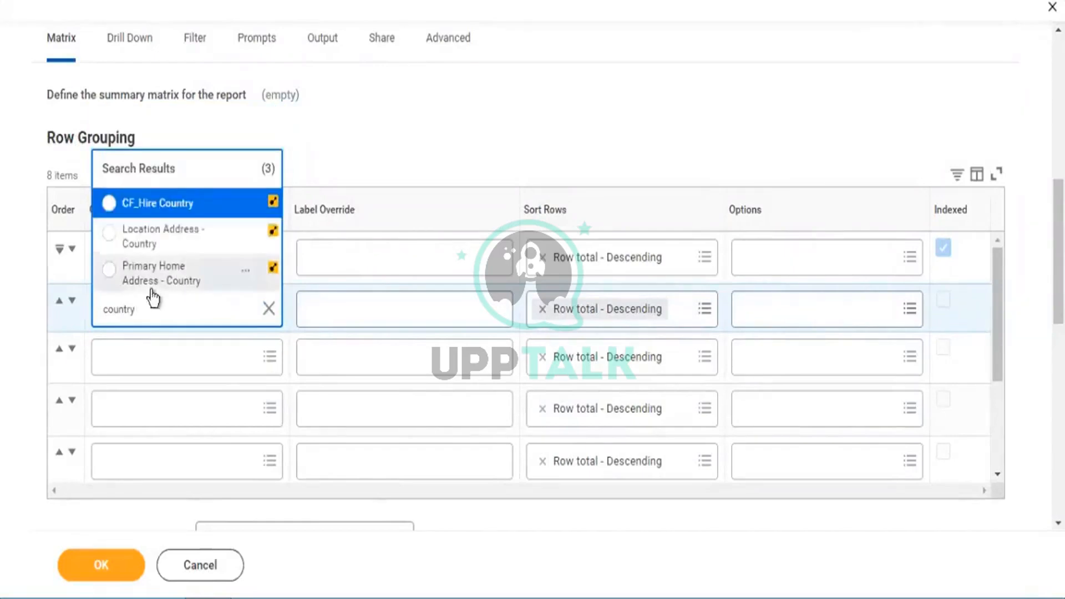
{"action": "left_click", "coordinate": [164, 238]}
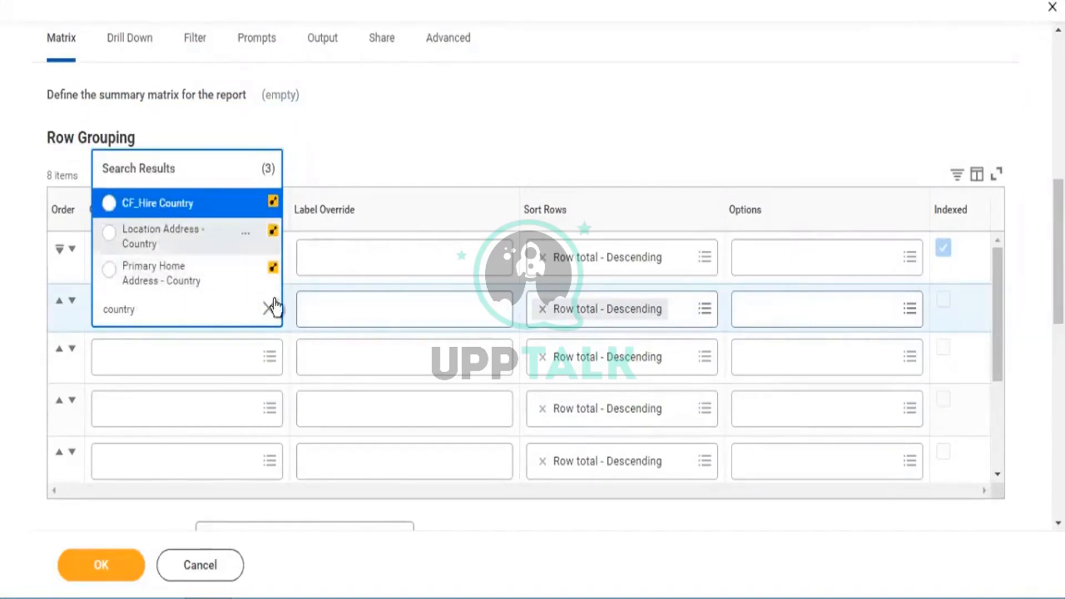
{"action": "left_click", "coordinate": [349, 313]}
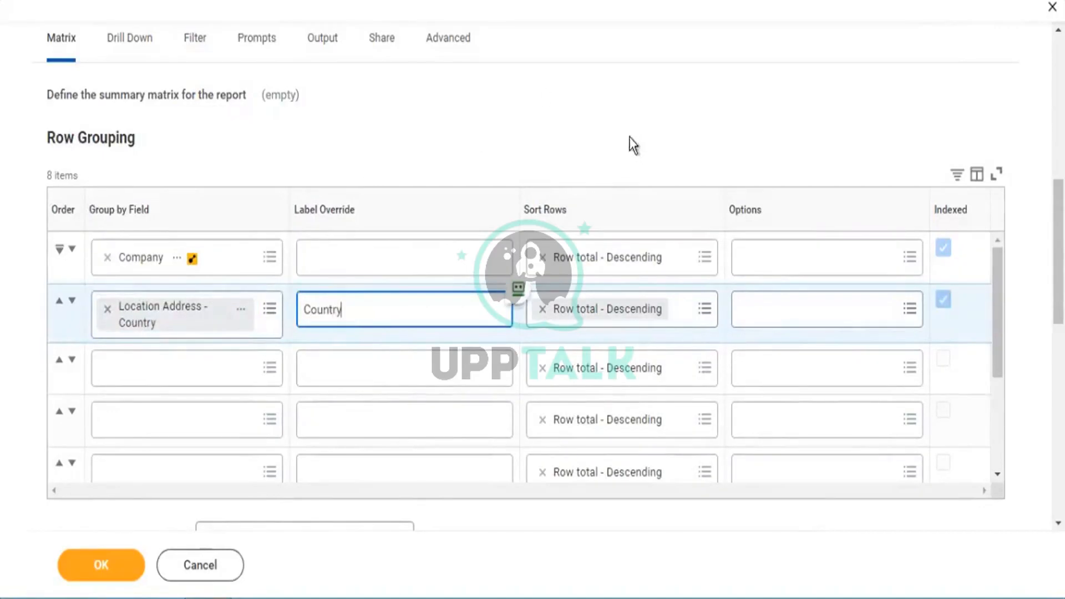
{"action": "left_click", "coordinate": [223, 189]}
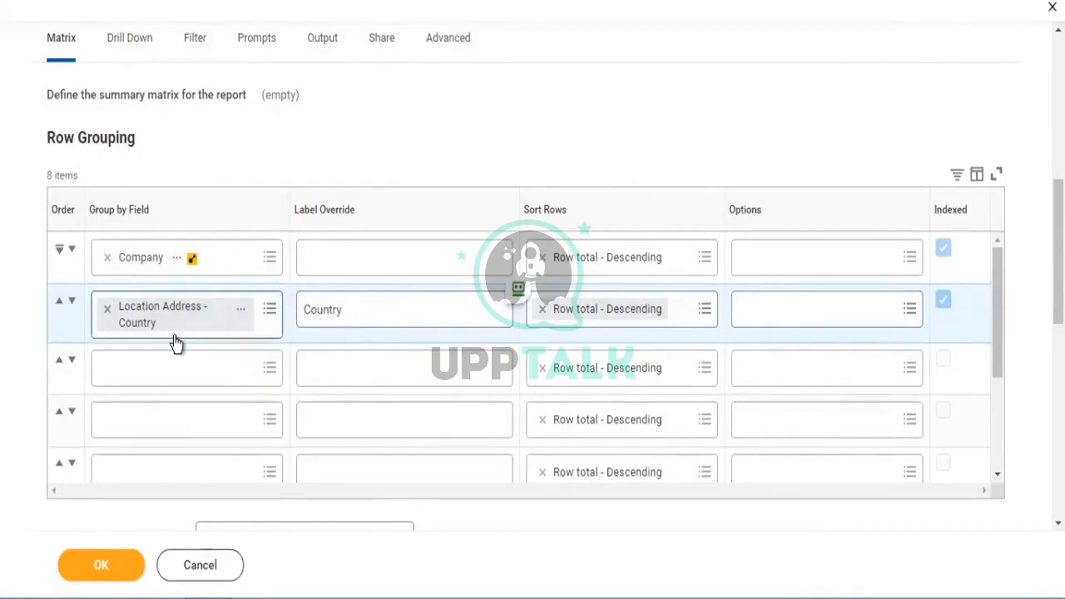
Step: Save the changed report definition and run the KPMG1 - Workers count by Company report
{"action": "left_click", "coordinate": [109, 570]}
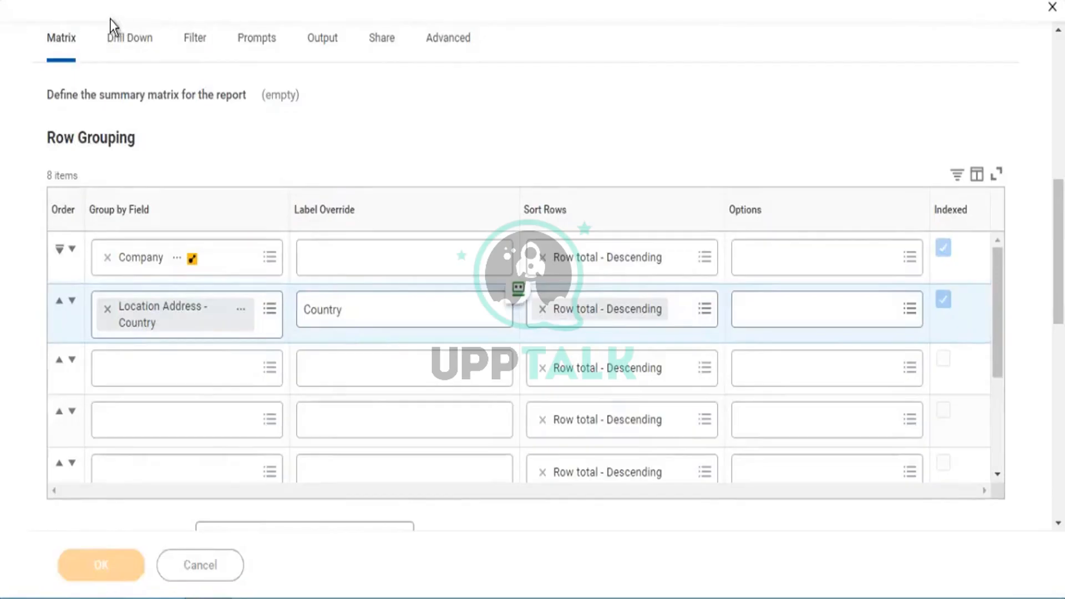
{"action": "left_click", "coordinate": [133, 566]}
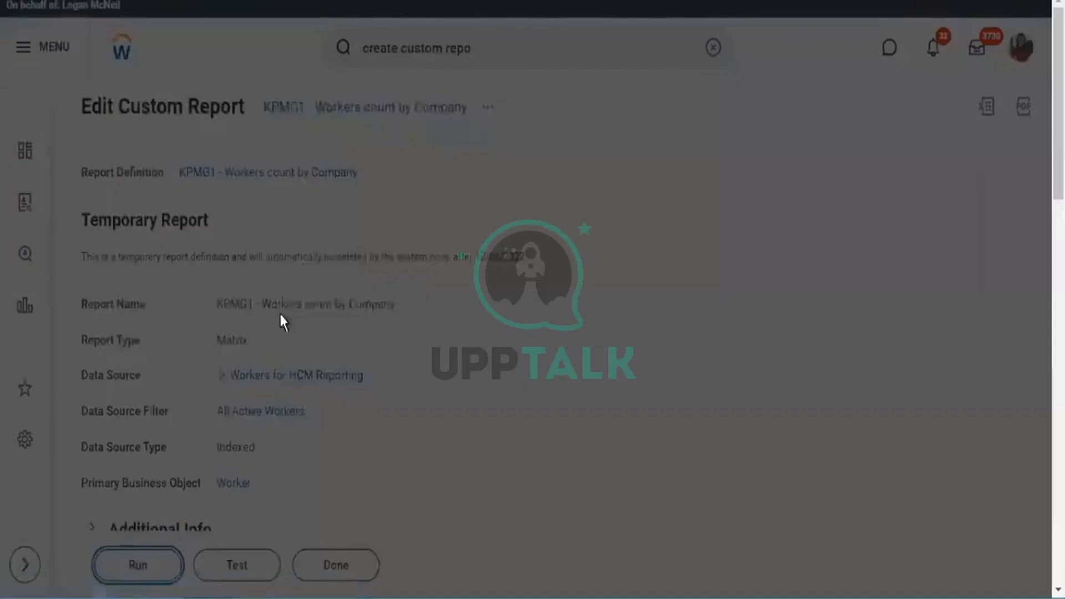
{"action": "left_click", "coordinate": [366, 386]}
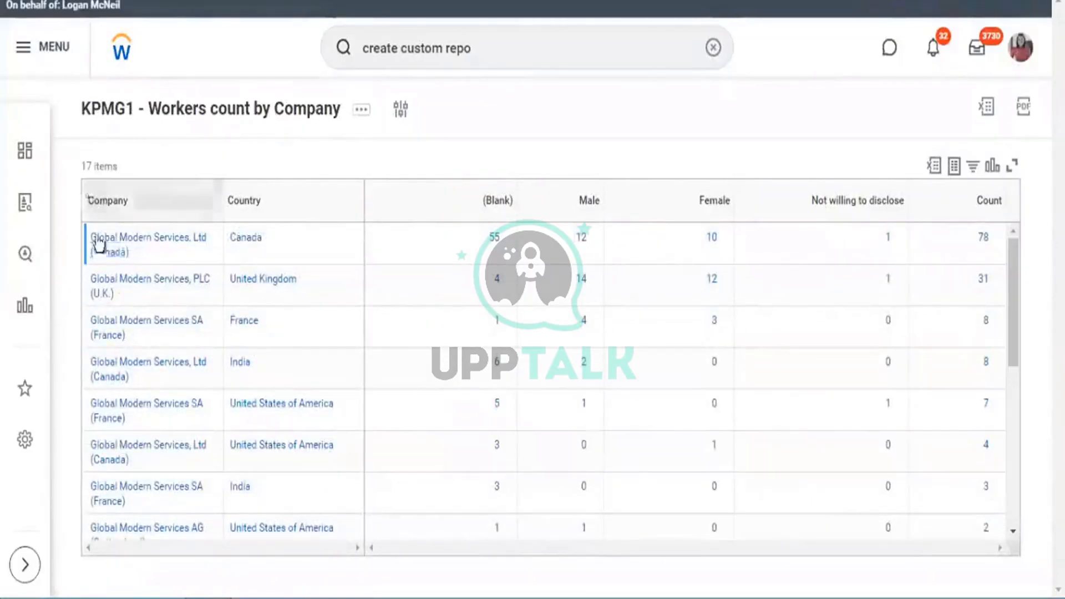
Step: Examine how the report results break each company's worker counts down by country and gender
{"action": "double_click", "coordinate": [137, 213]}
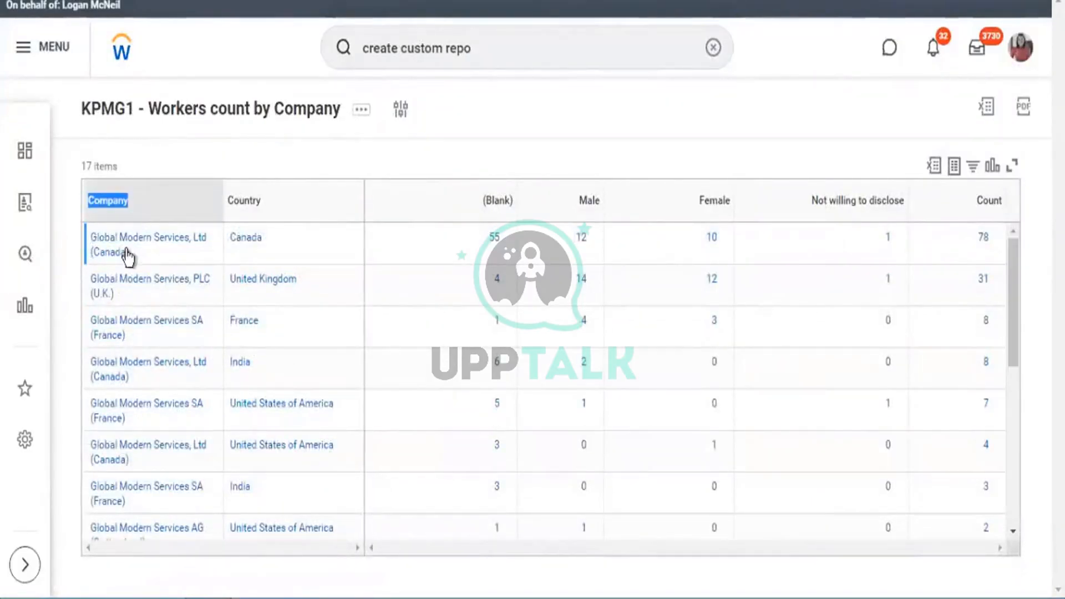
{"action": "left_click", "coordinate": [301, 140]}
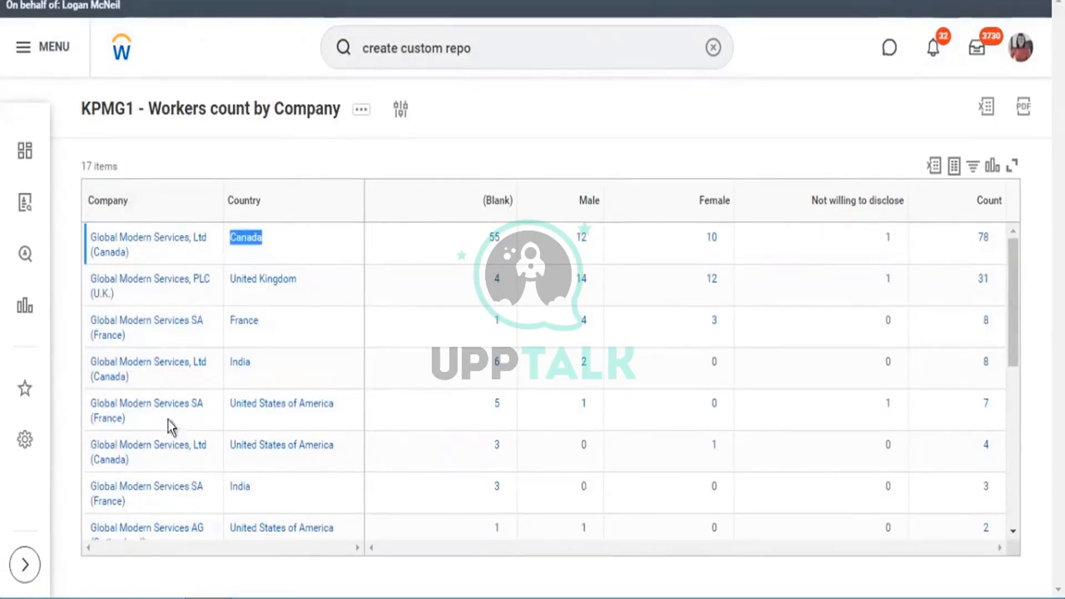
{"action": "left_click_drag", "start_coordinate": [163, 465], "coordinate": [82, 440]}
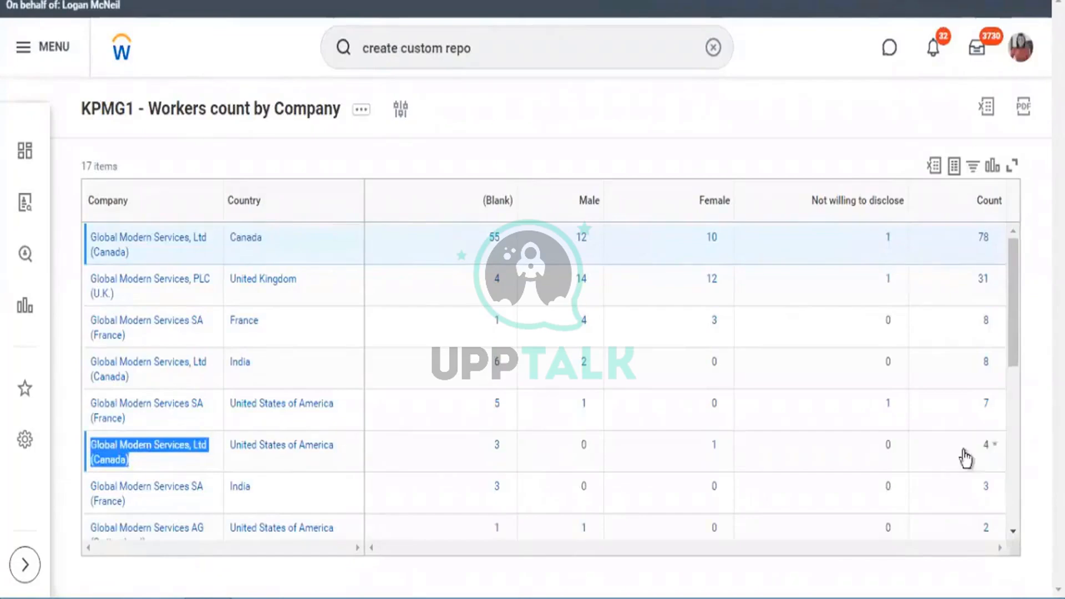
Step: Examine which countries are listed for each Global Modern Services company, including rows with a blank country
{"action": "left_click_drag", "start_coordinate": [350, 468], "coordinate": [228, 466]}
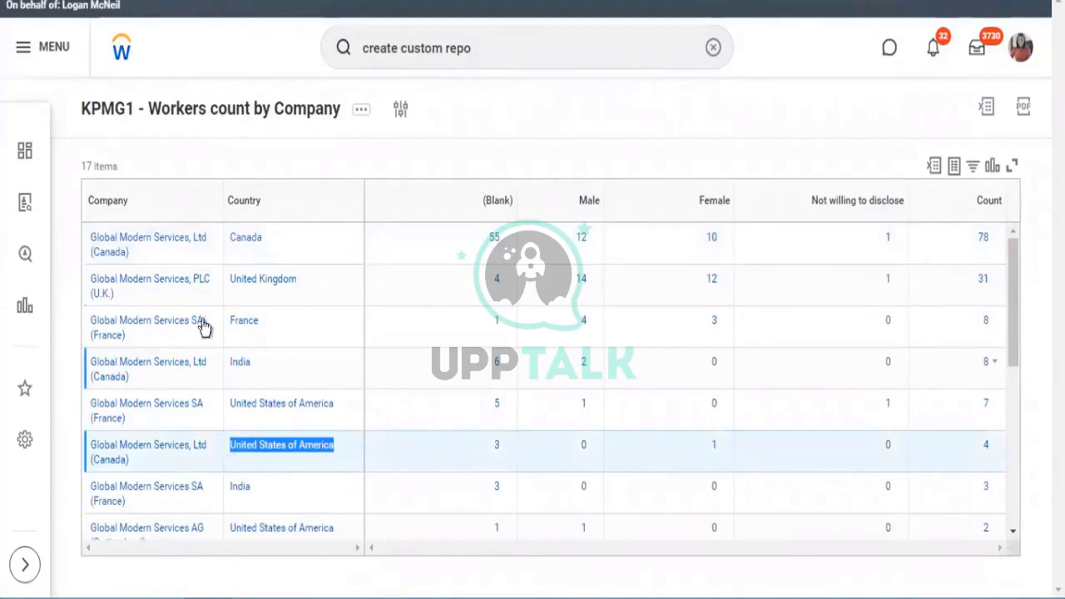
{"action": "mouse_move", "coordinate": [277, 366]}
{"action": "left_click_drag", "start_coordinate": [251, 380], "coordinate": [232, 381]}
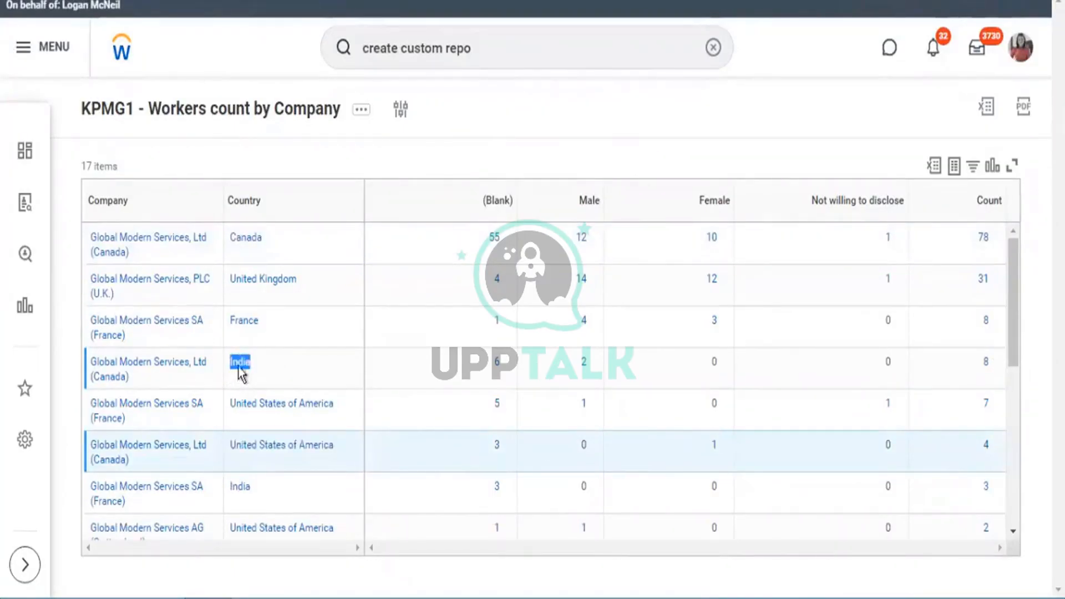
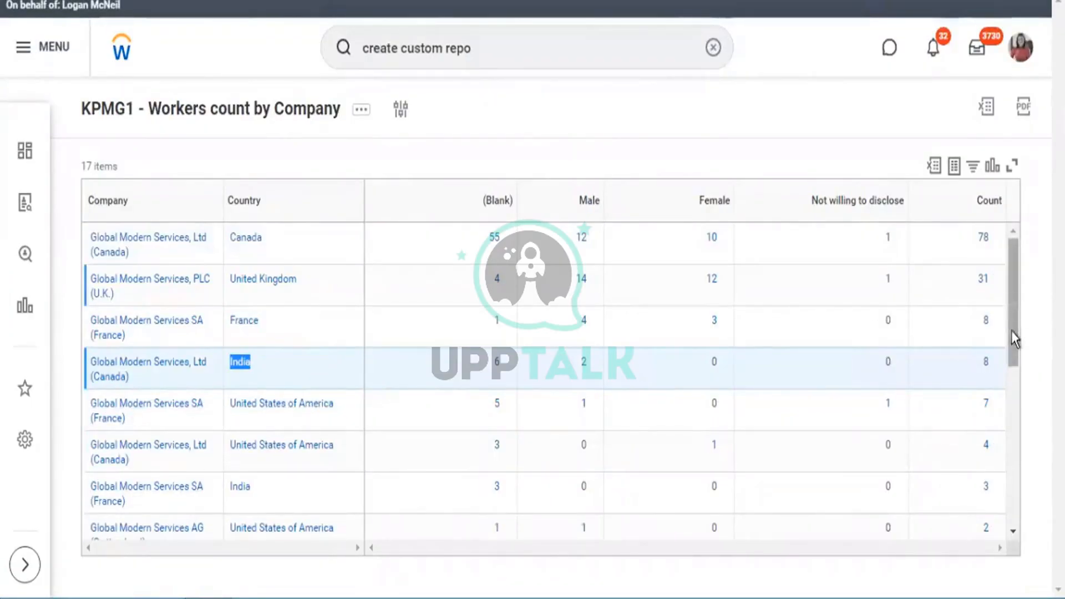
{"action": "scroll", "coordinate": [1014, 358], "scroll_direction": "down", "scroll_amount": 3}
{"action": "left_click_drag", "start_coordinate": [1014, 358], "coordinate": [1017, 434]}
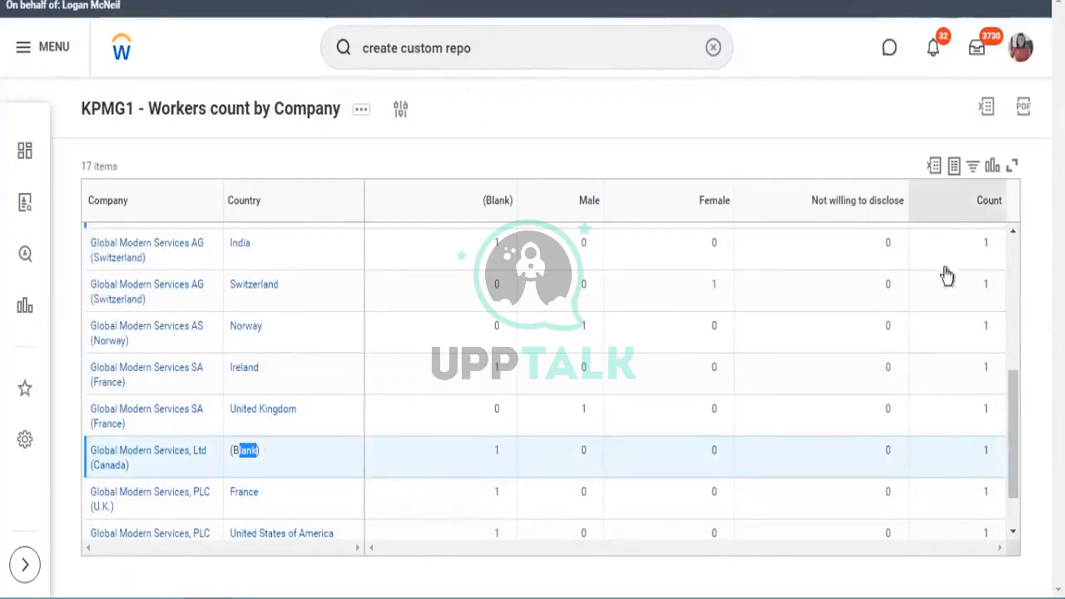
{"action": "mouse_move", "coordinate": [1010, 404]}
{"action": "left_mouse_down"}
{"action": "mouse_move", "coordinate": [1014, 502]}
{"action": "mouse_move", "coordinate": [1026, 397]}
{"action": "left_mouse_up"}
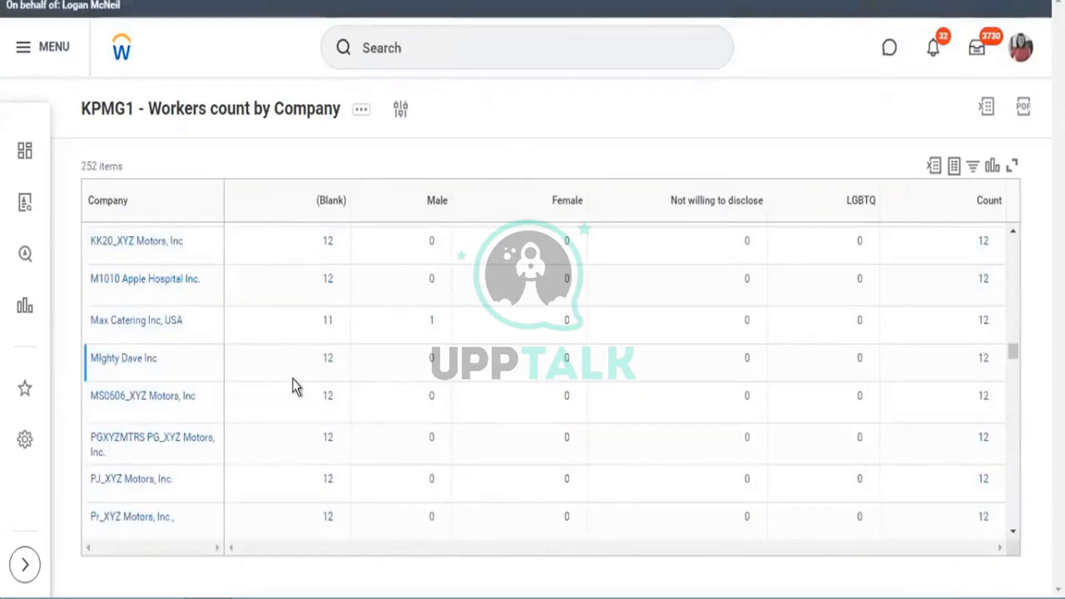
Step: Review the earlier version of the report results grouped by company only, for comparison with the company and country breakdown
{"action": "scroll", "coordinate": [298, 361], "scroll_direction": "up", "scroll_amount": 3}
{"action": "scroll", "coordinate": [297, 361], "scroll_direction": "up", "scroll_amount": 10}
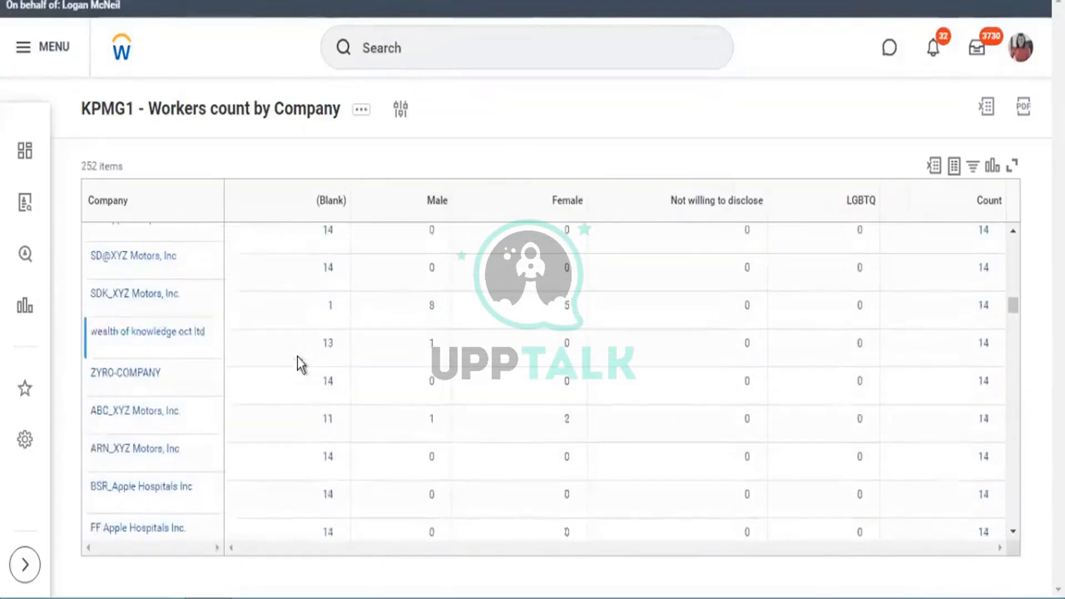
{"action": "scroll", "coordinate": [301, 361], "scroll_direction": "up", "scroll_amount": 10}
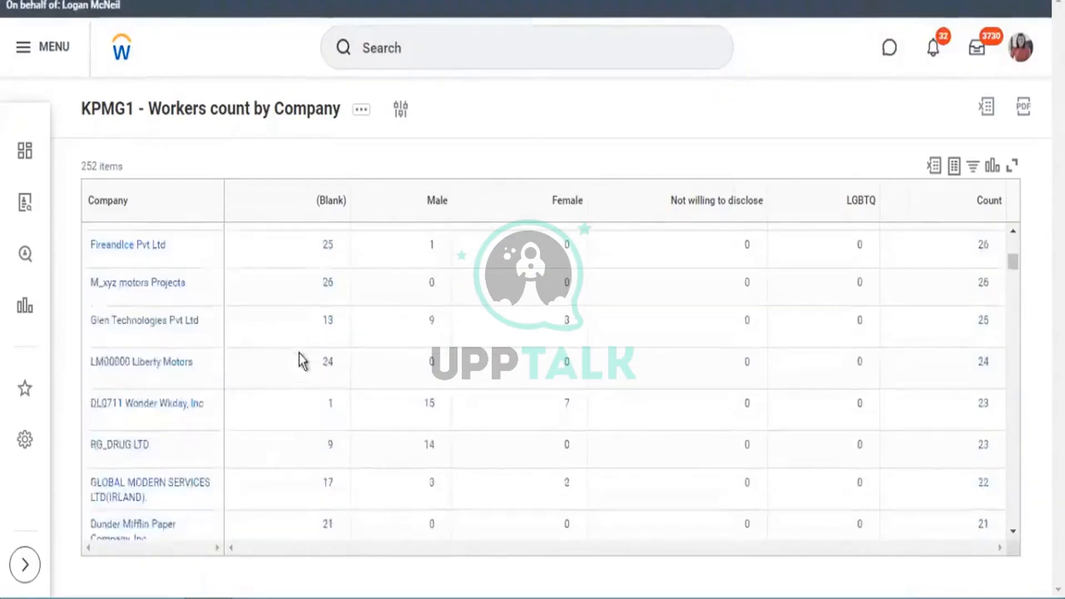
{"action": "scroll", "coordinate": [300, 356], "scroll_direction": "up", "scroll_amount": 3}
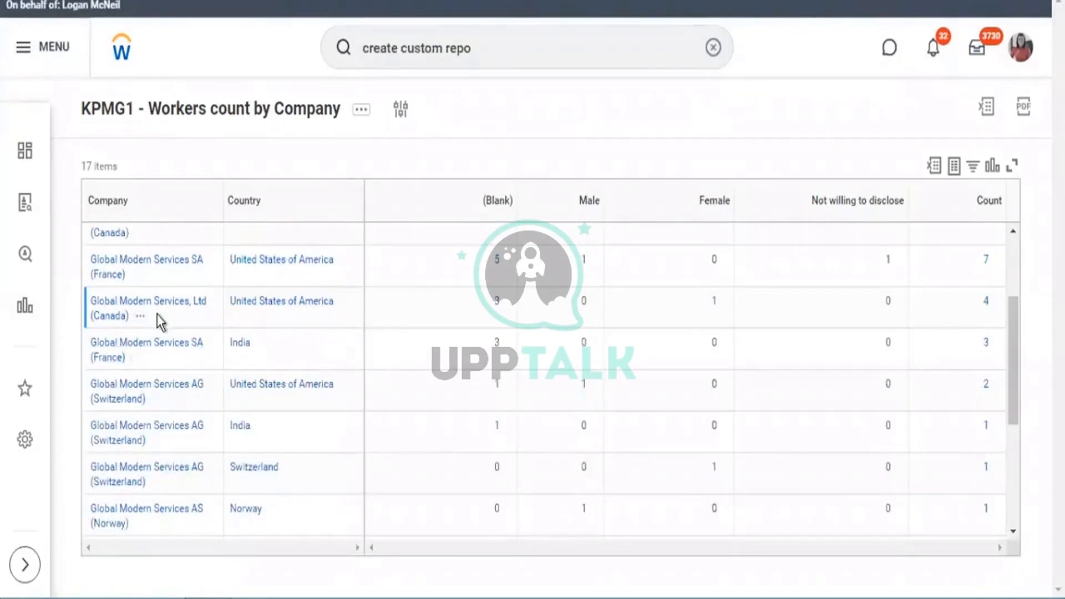
Step: Examine the blank and other gender columns, the total row, and the order of the company and country rows
{"action": "scroll", "coordinate": [1013, 290], "scroll_direction": "up", "scroll_amount": 3}
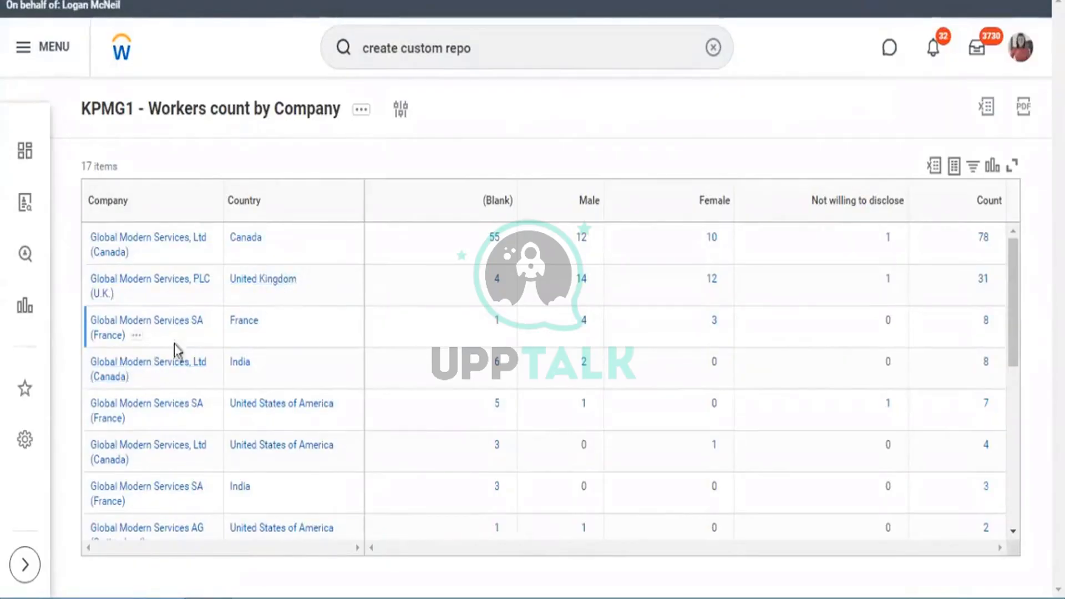
{"action": "left_click_drag", "start_coordinate": [1010, 317], "coordinate": [1008, 476]}
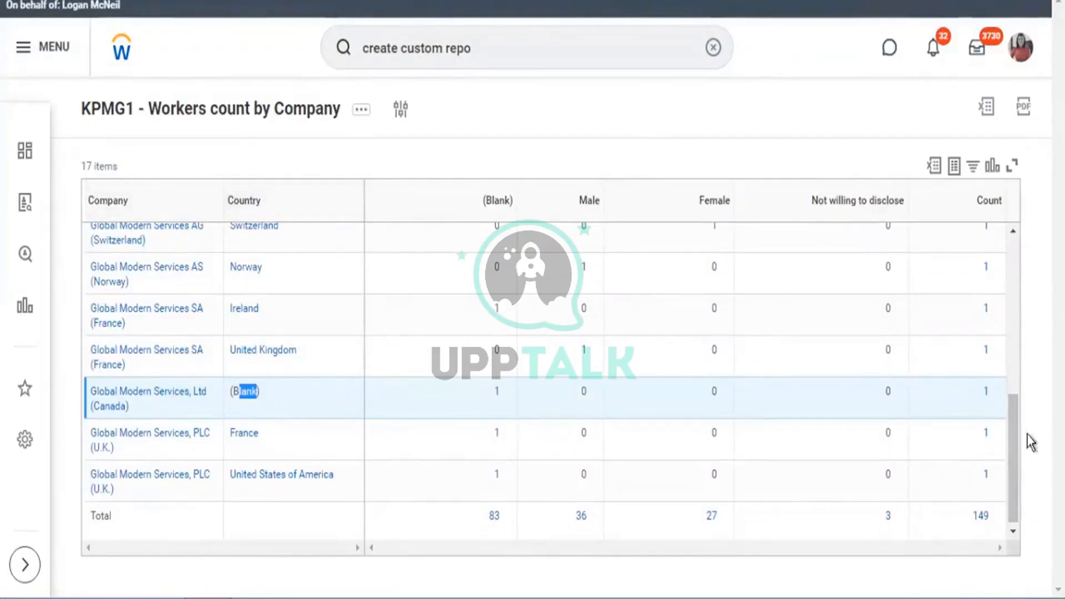
{"action": "left_click_drag", "start_coordinate": [1017, 447], "coordinate": [1022, 227]}
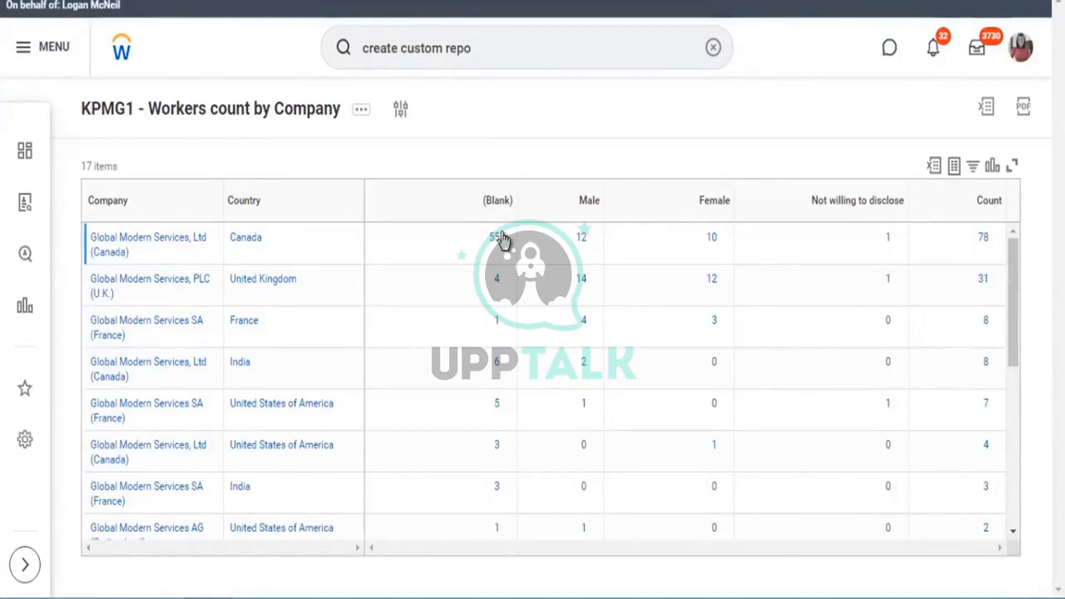
{"action": "left_click_drag", "start_coordinate": [485, 199], "coordinate": [510, 206]}
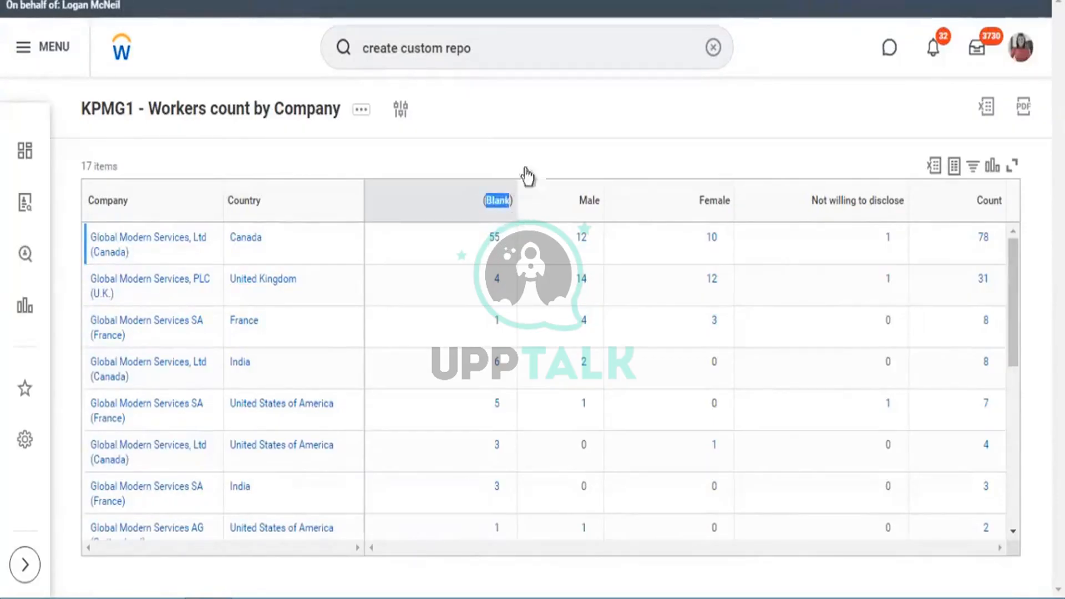
{"action": "left_click", "coordinate": [555, 193]}
{"action": "left_click", "coordinate": [605, 127]}
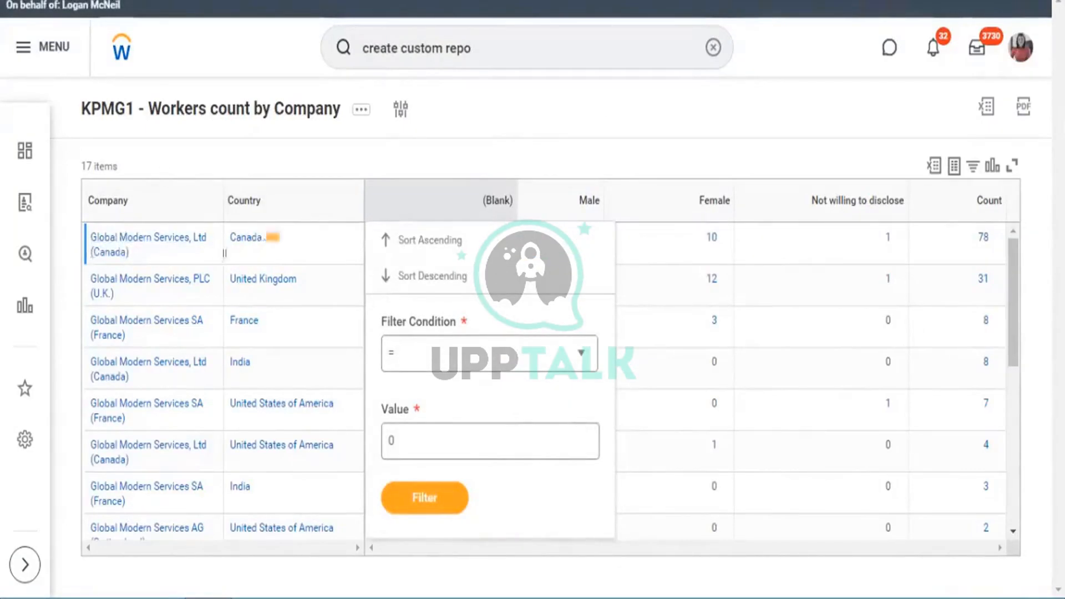
{"action": "left_click", "coordinate": [660, 135]}
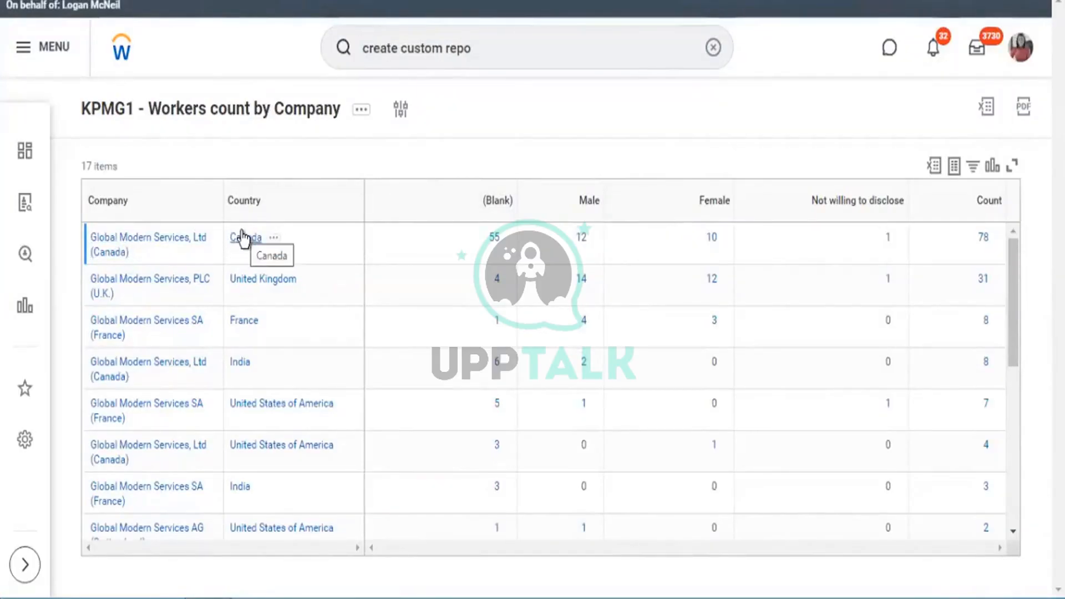
{"action": "left_click", "coordinate": [83, 369]}
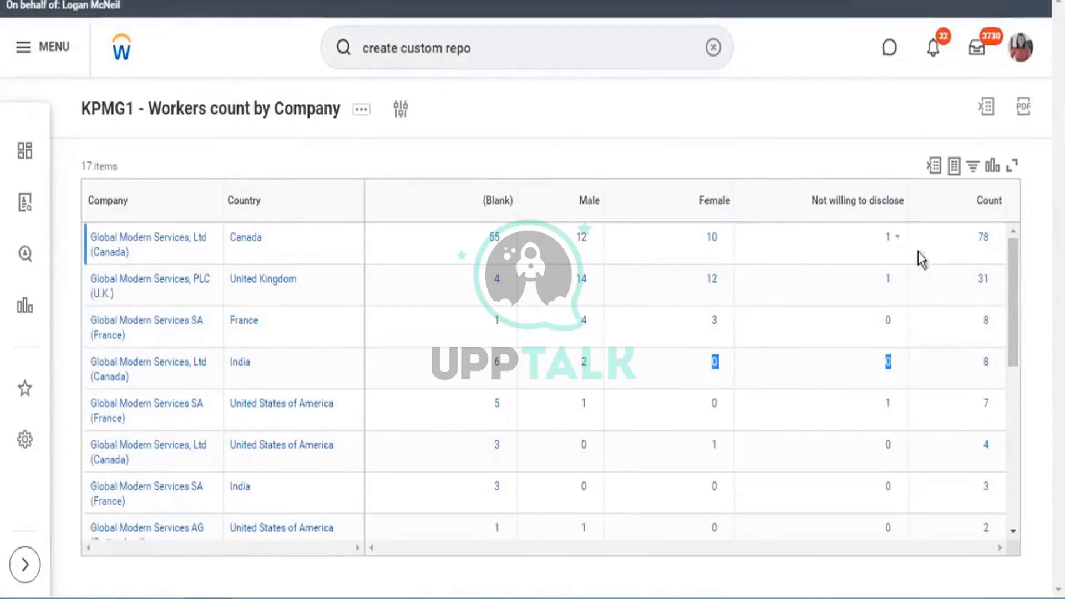
{"action": "scroll", "coordinate": [939, 427], "scroll_direction": "down", "scroll_amount": 3}
{"action": "scroll", "coordinate": [939, 427], "scroll_direction": "down", "scroll_amount": 3}
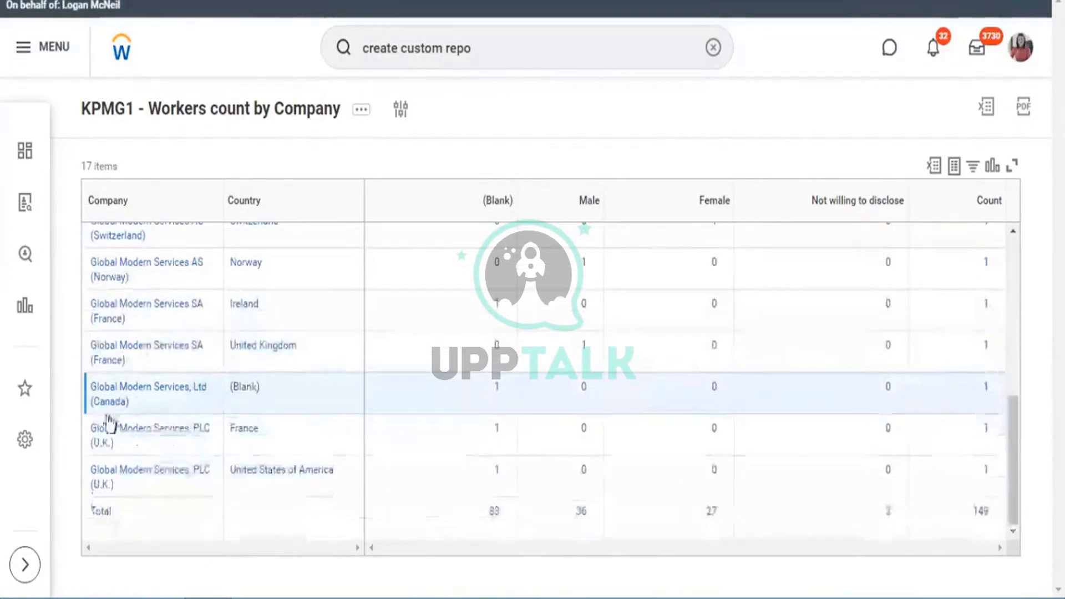
{"action": "left_click_drag", "start_coordinate": [93, 201], "coordinate": [234, 214]}
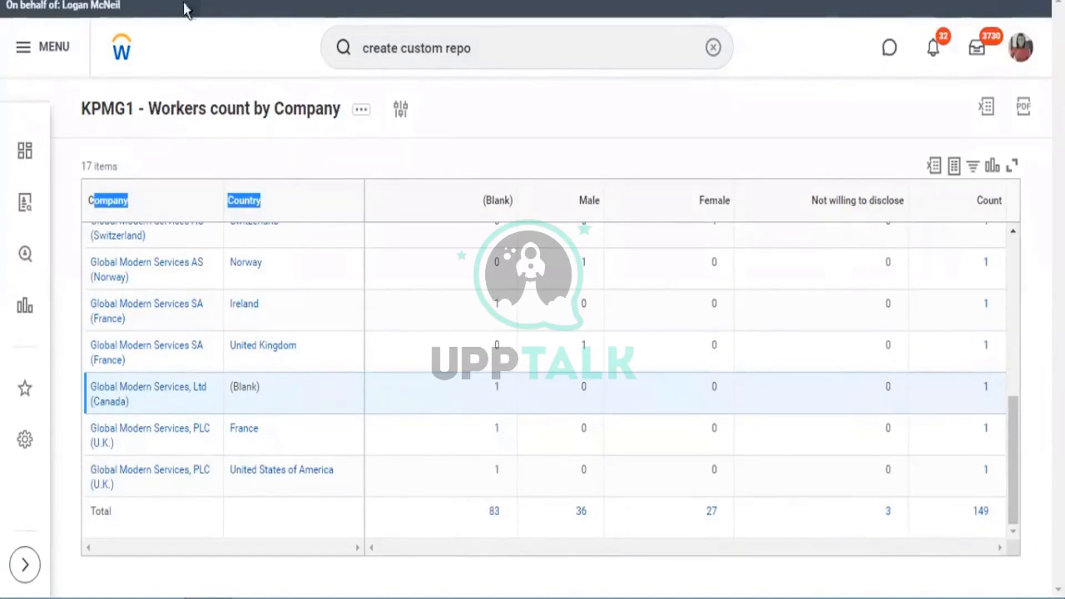
{"action": "left_click", "coordinate": [361, 111]}
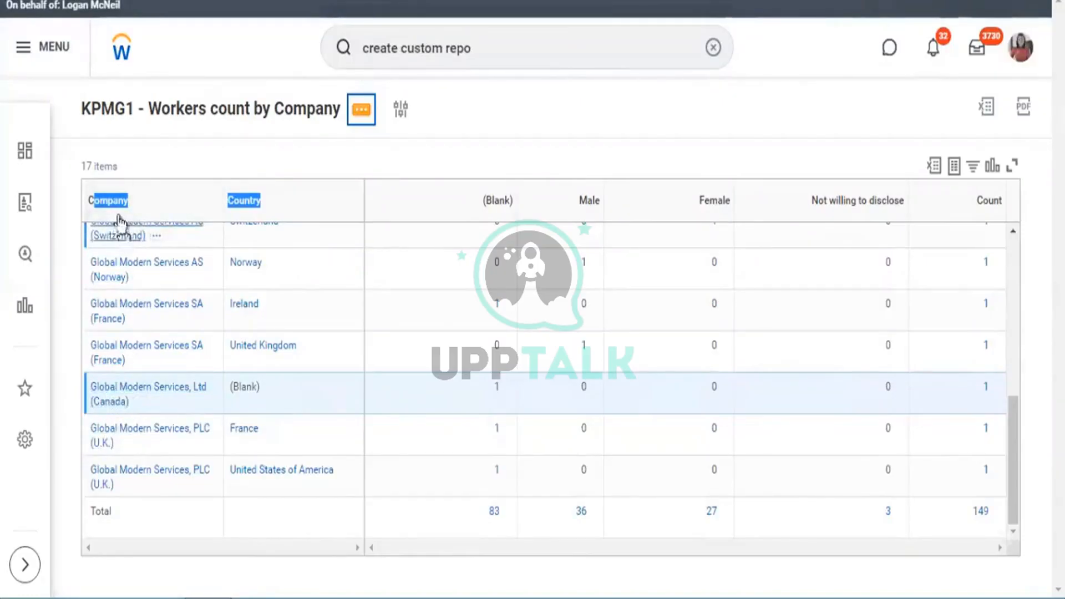
{"action": "key", "text": "Return"}
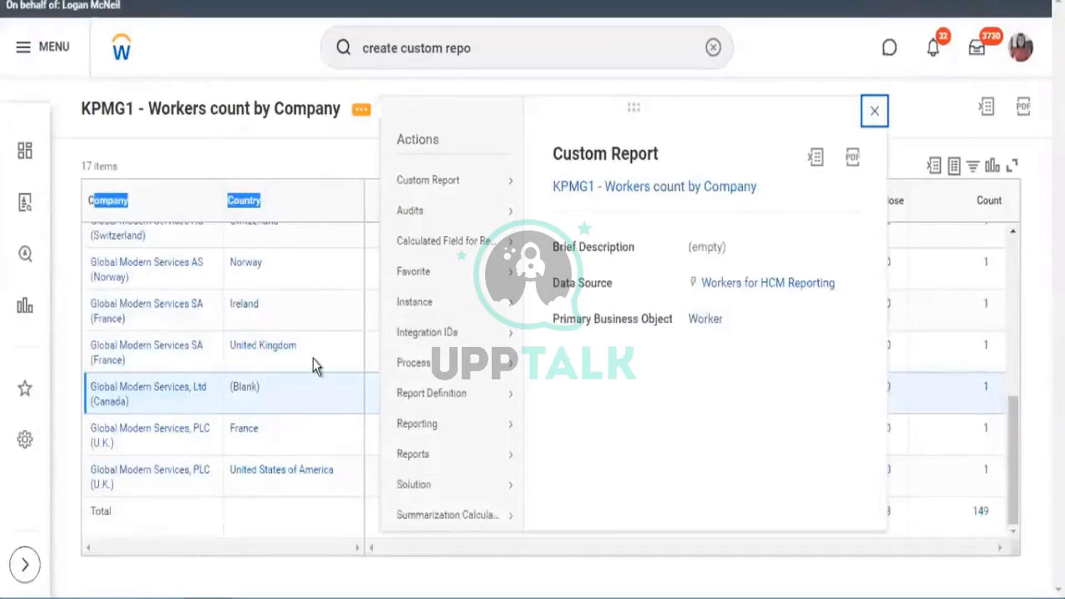
{"action": "left_click", "coordinate": [315, 358]}
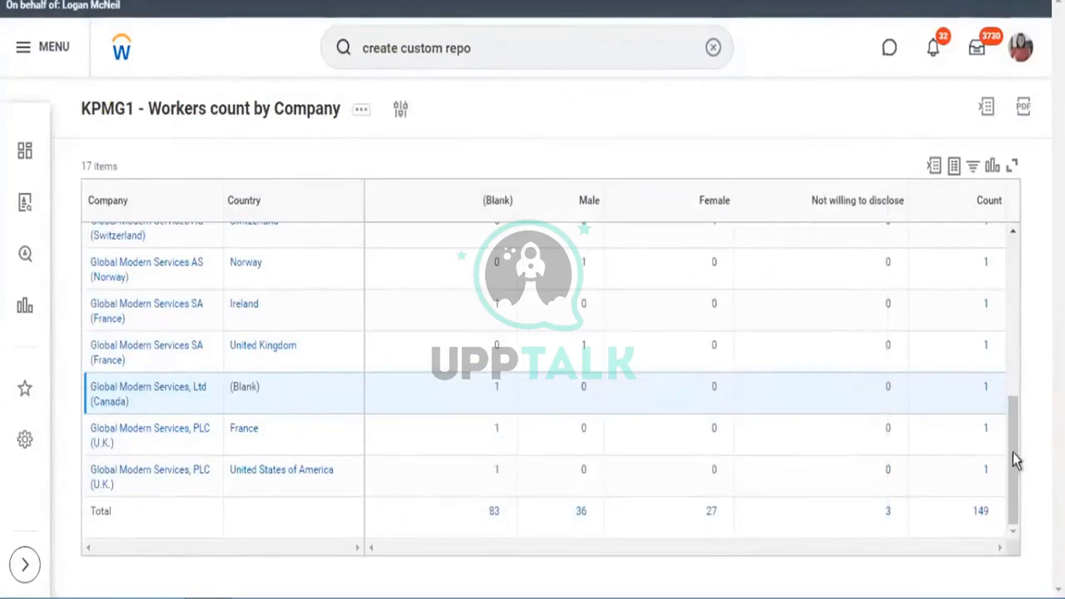
Step: In the report definition's row grouping, set the Company field's row sorting to Alphabetical - Ascending
{"action": "scroll", "coordinate": [1017, 344], "scroll_direction": "up", "scroll_amount": 6}
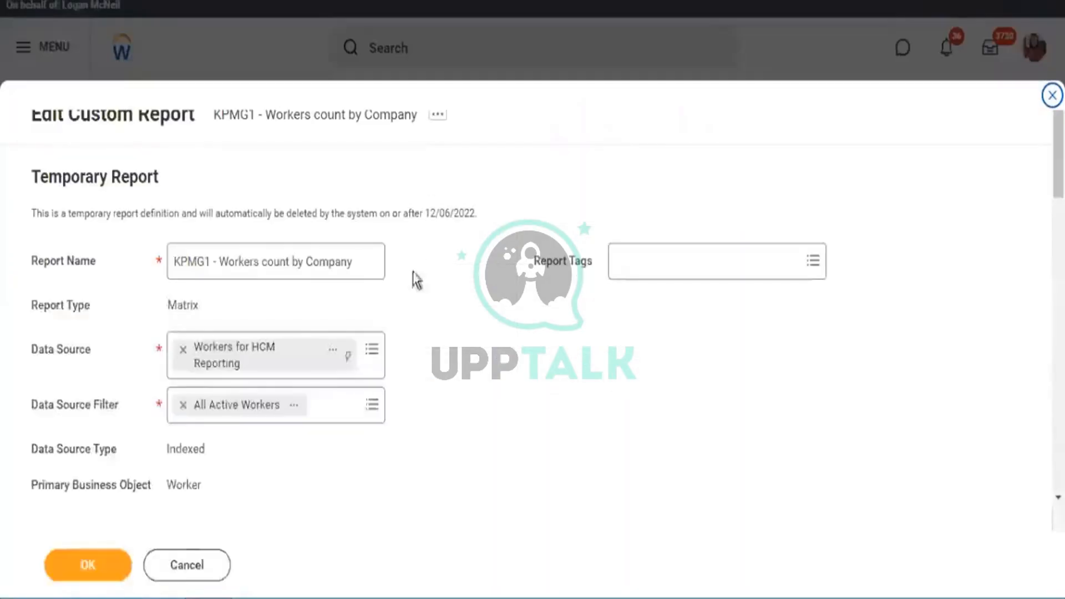
{"action": "scroll", "coordinate": [637, 337], "scroll_direction": "down", "scroll_amount": 8}
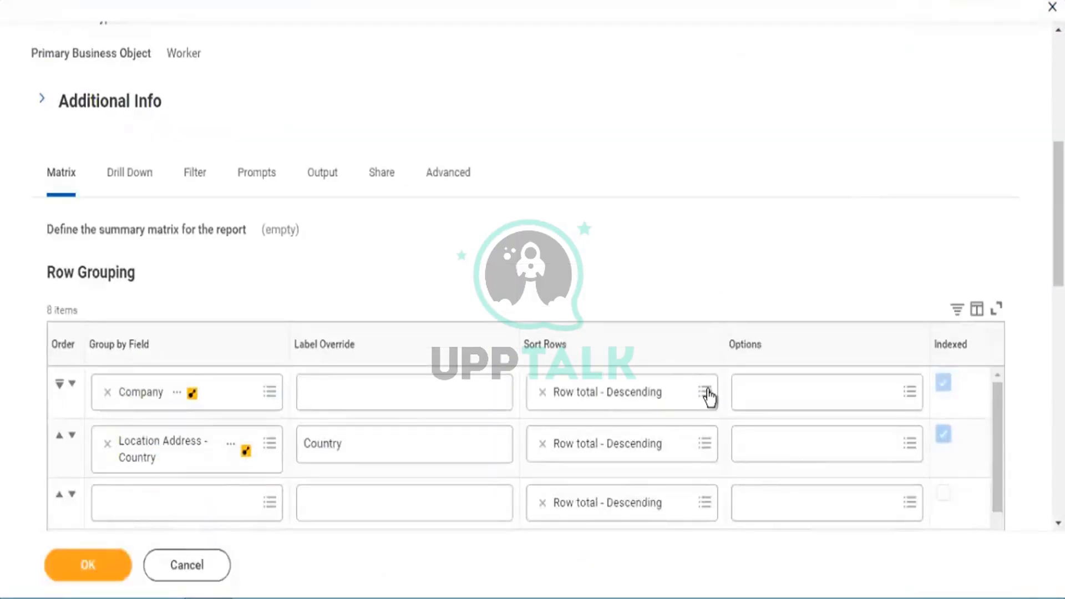
{"action": "left_click", "coordinate": [705, 392]}
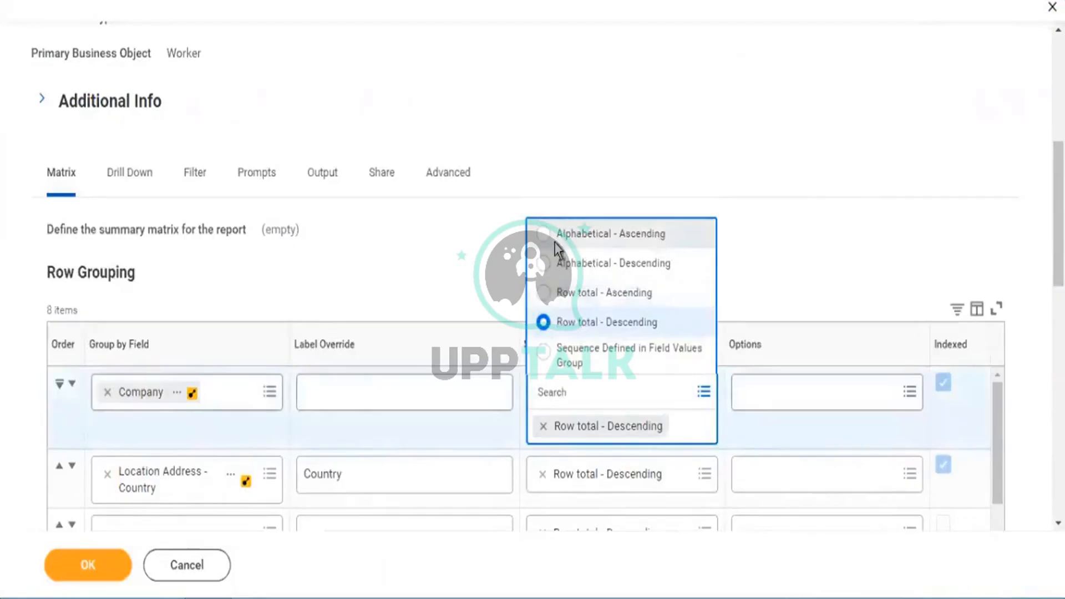
{"action": "left_click", "coordinate": [656, 243]}
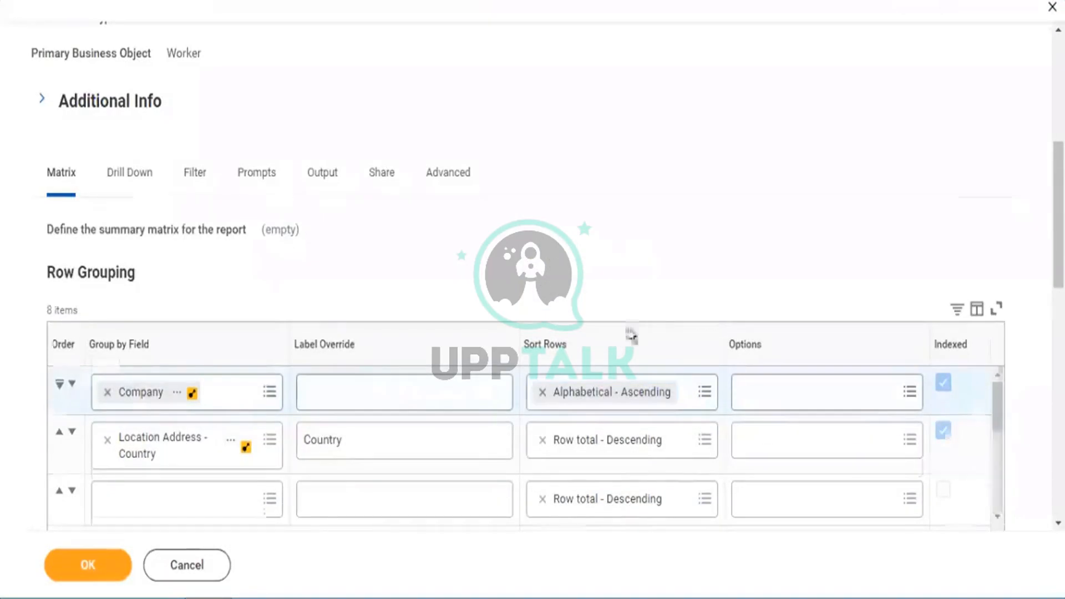
Step: Try to save the report definition with only Company sorted alphabetically, and read the error details before closing them
{"action": "scroll", "coordinate": [630, 335], "scroll_direction": "down", "scroll_amount": 2}
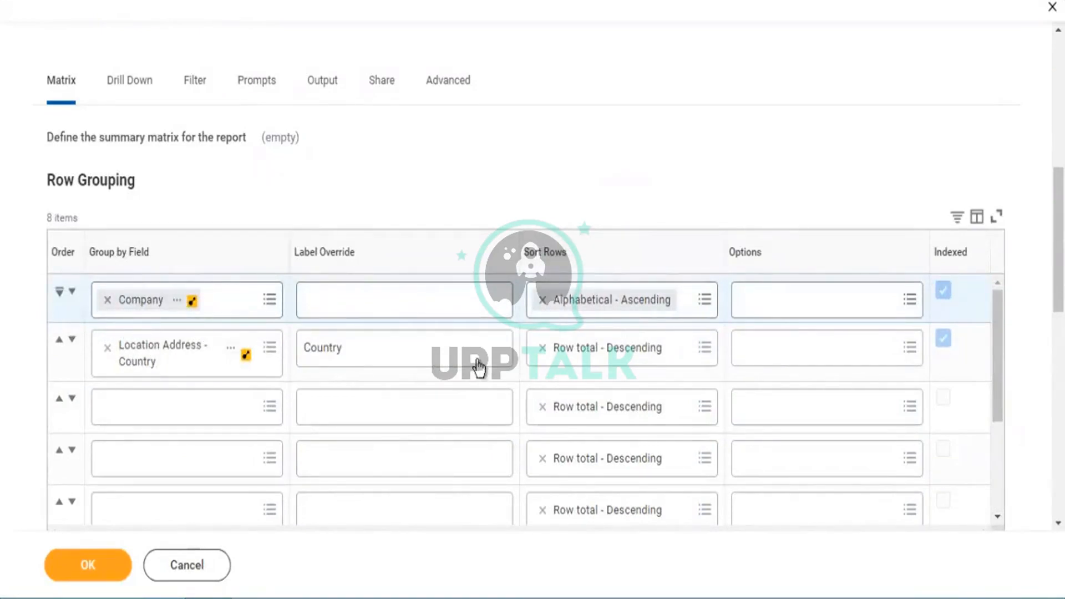
{"action": "left_click", "coordinate": [91, 565]}
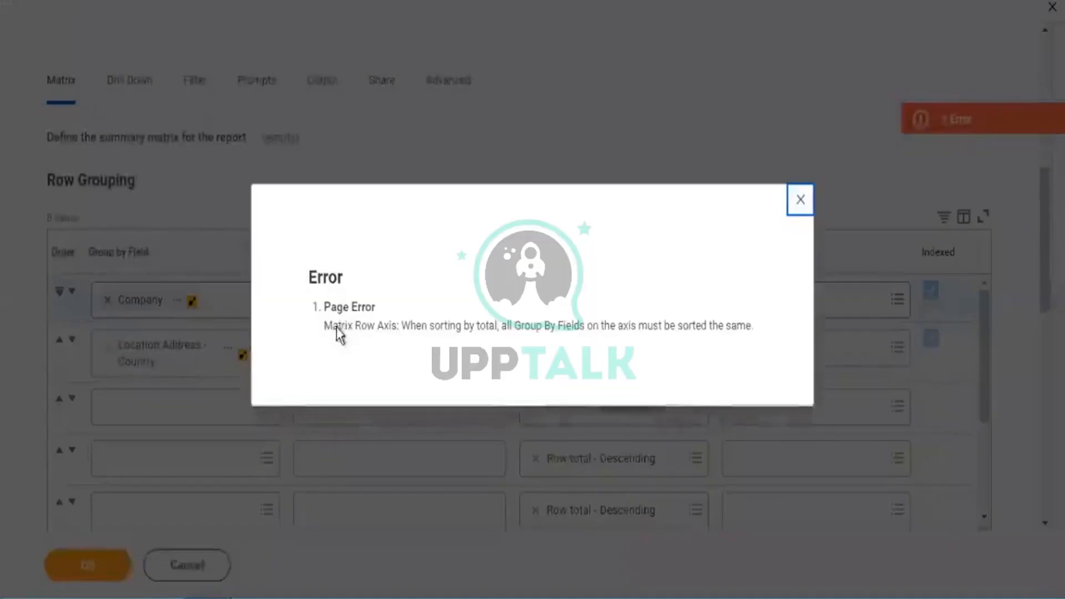
{"action": "triple_click", "coordinate": [398, 331]}
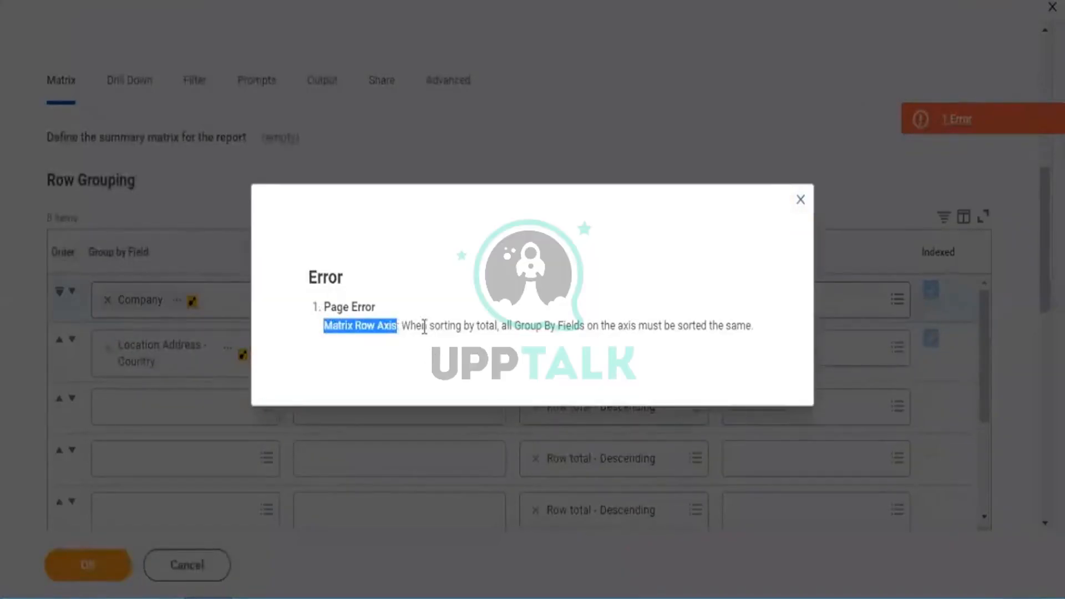
{"action": "left_click_drag", "start_coordinate": [429, 326], "coordinate": [606, 328]}
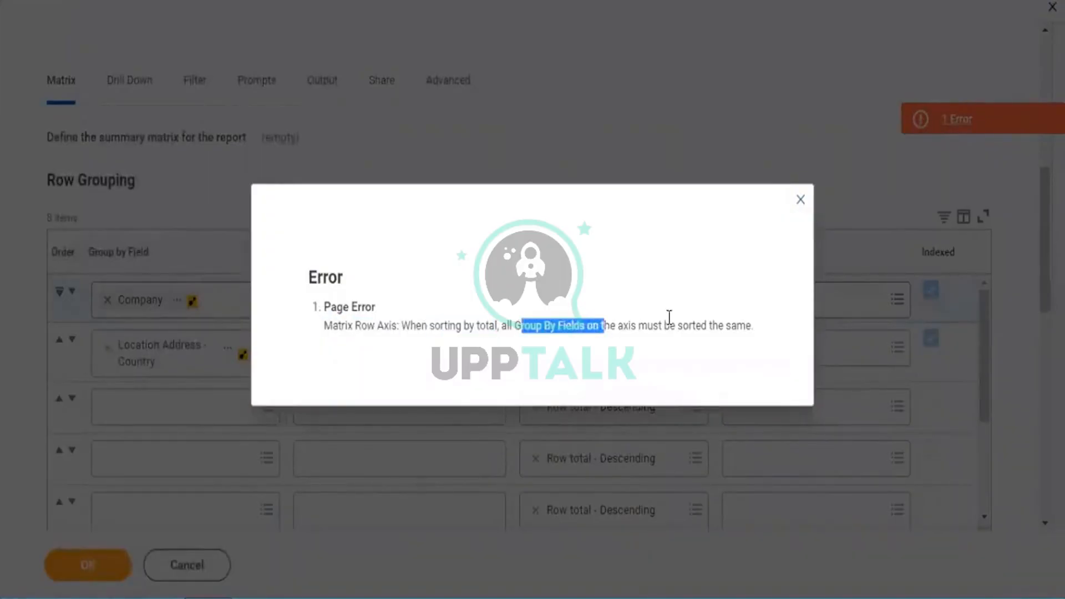
{"action": "left_click_drag", "start_coordinate": [668, 317], "coordinate": [768, 334]}
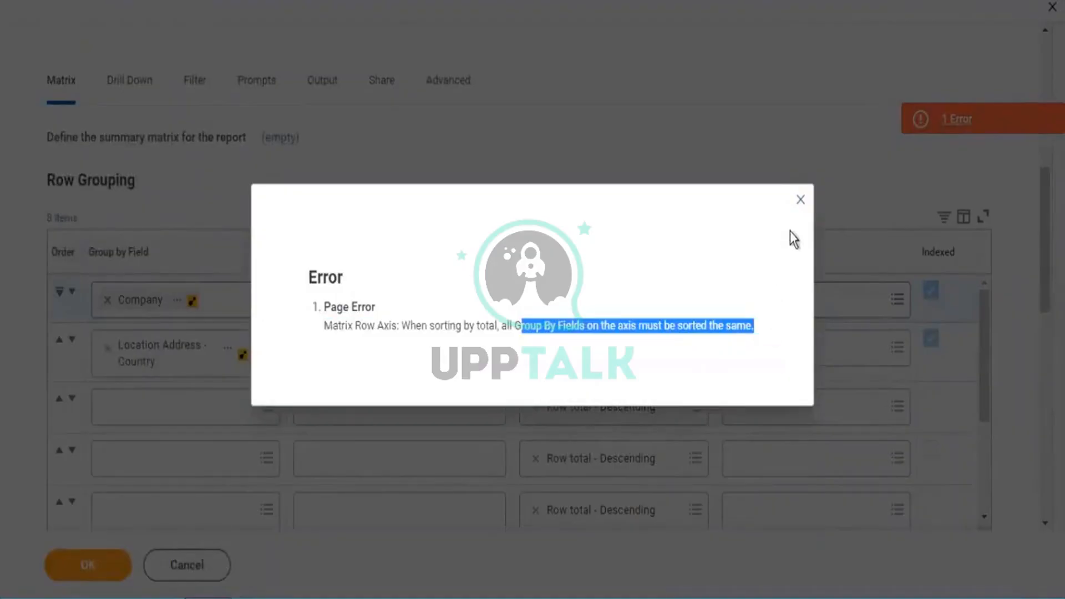
{"action": "left_click", "coordinate": [782, 209]}
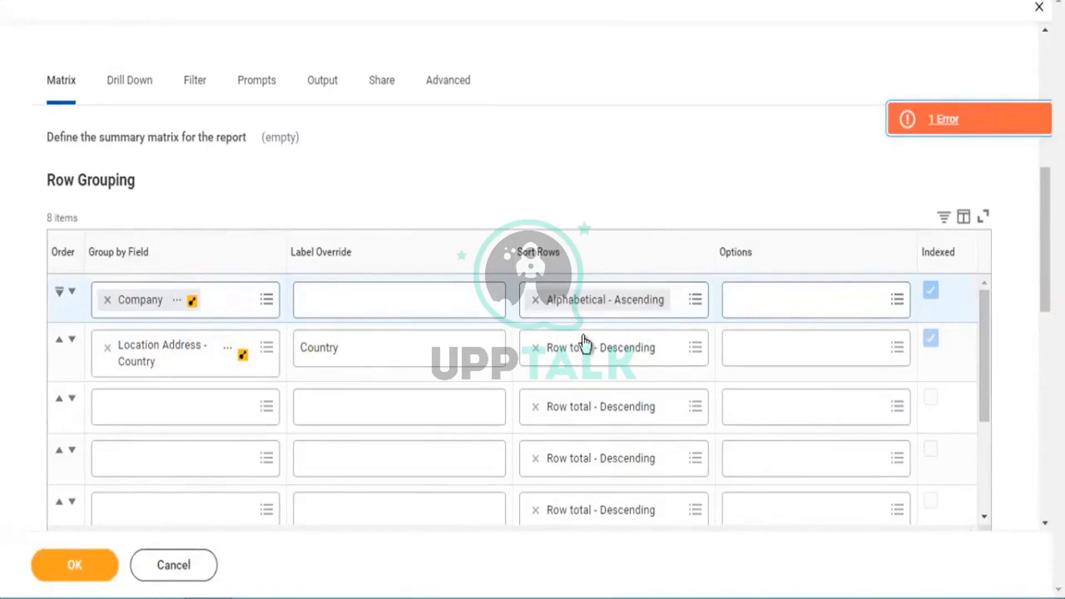
Step: Set the row sorting of the Location Address - Country grouping to Alphabetical - Ascending
{"action": "left_click", "coordinate": [695, 350]}
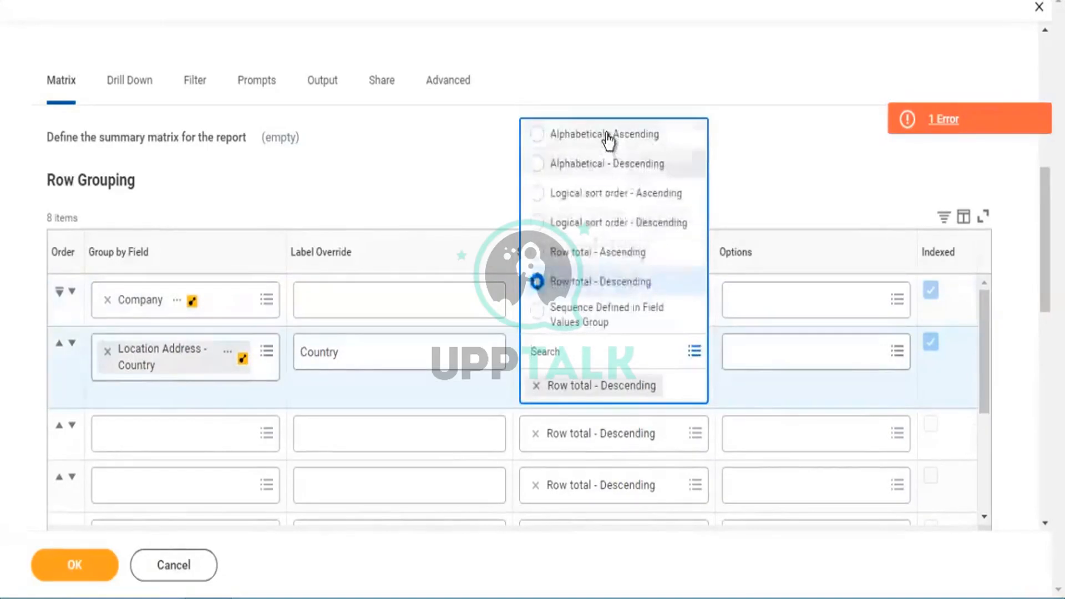
{"action": "left_click", "coordinate": [608, 136]}
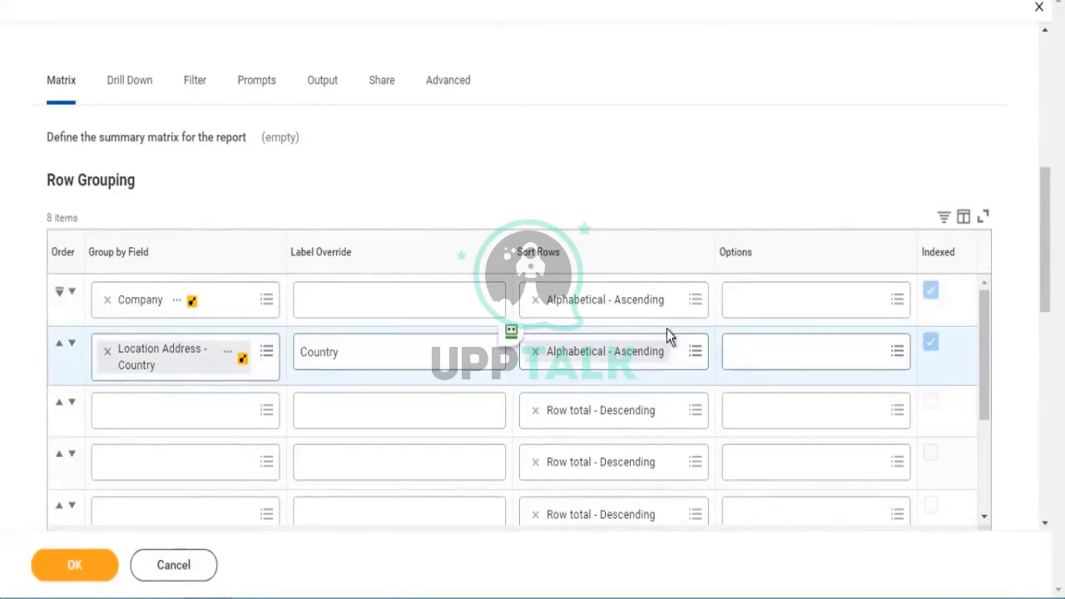
Step: Save the updated report definition and run the report with its worker type prompts left empty
{"action": "left_click", "coordinate": [66, 561]}
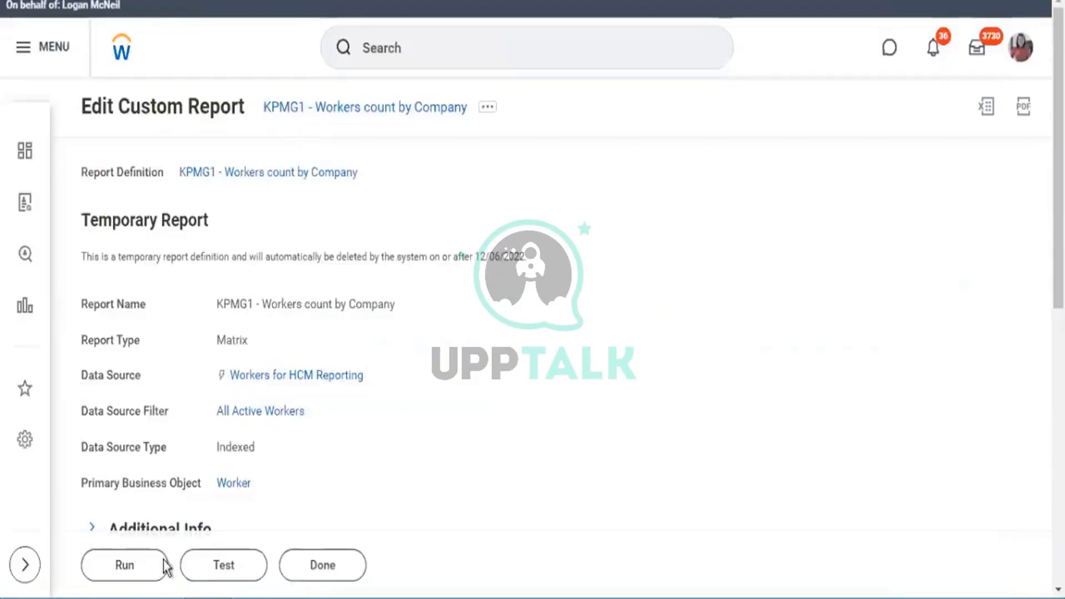
{"action": "left_click", "coordinate": [153, 567]}
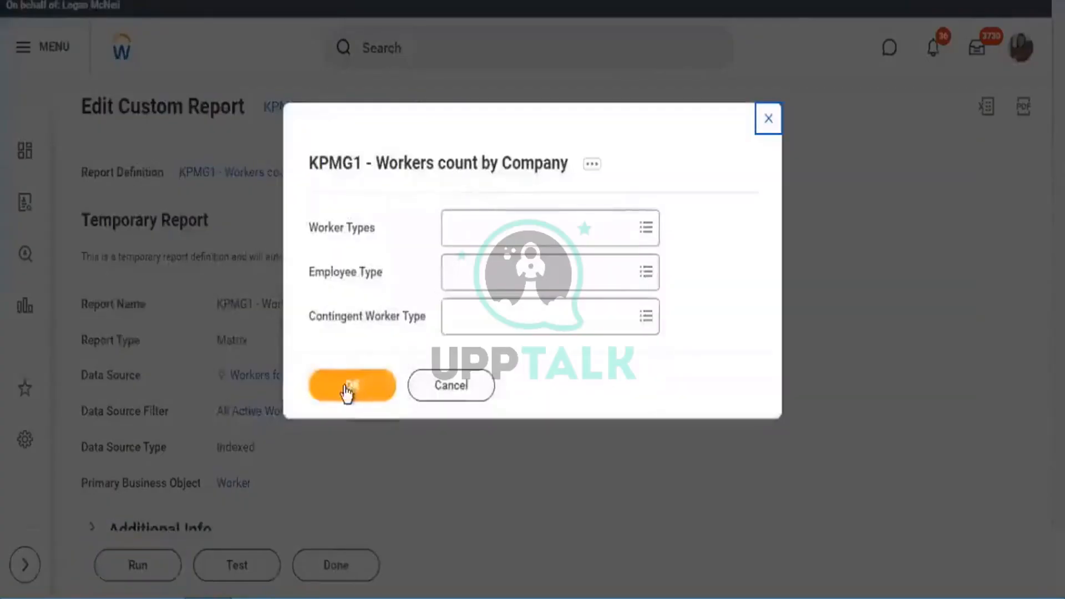
{"action": "left_click", "coordinate": [347, 388]}
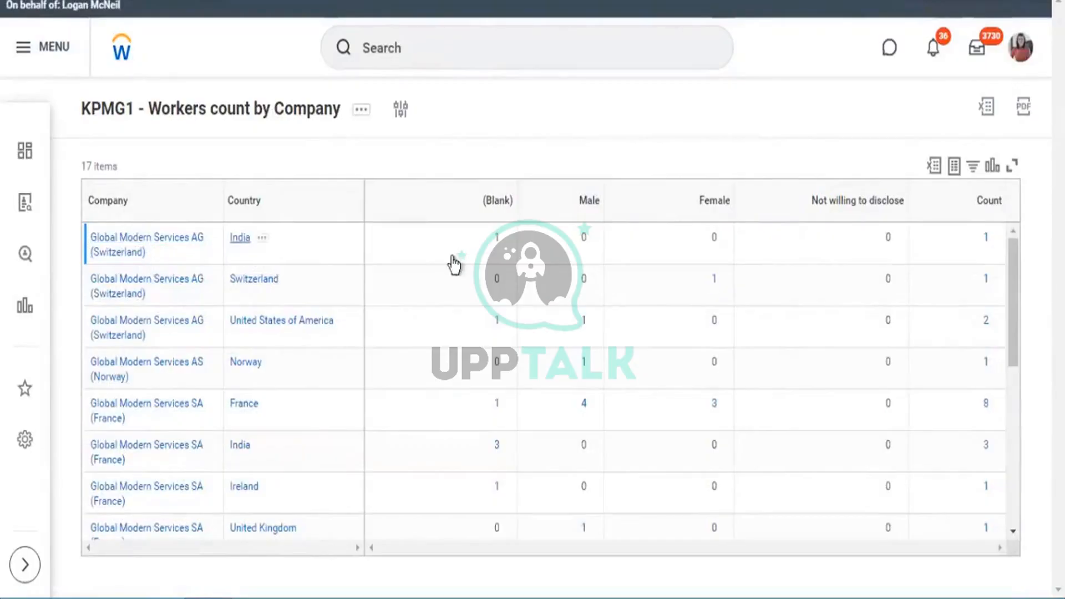
Step: Review the report results from the first row to the totals, checking the company, country and gender columns
{"action": "left_click", "coordinate": [138, 295]}
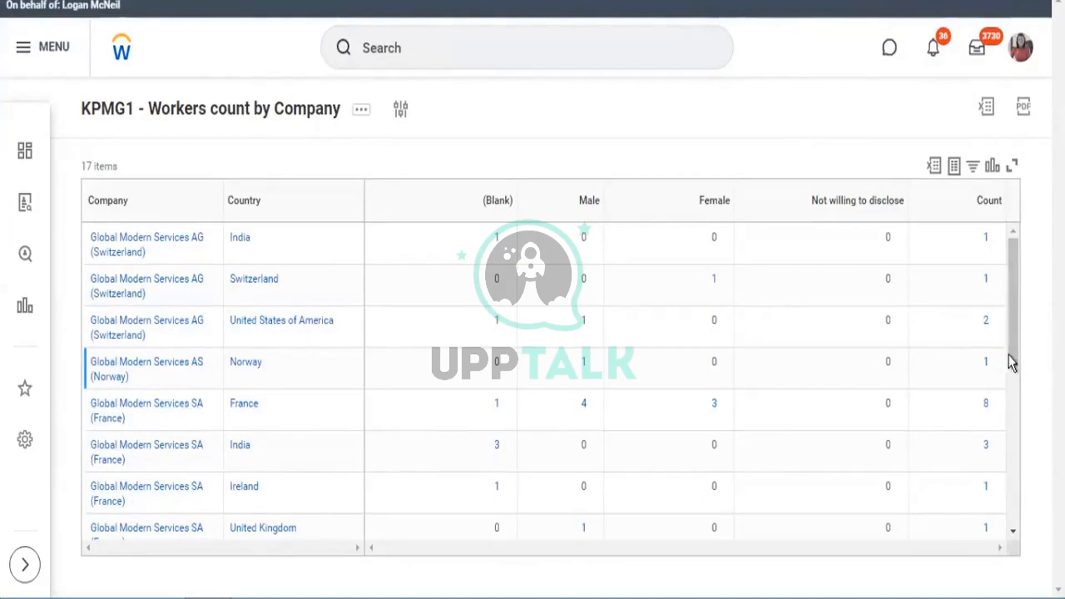
{"action": "scroll", "coordinate": [1016, 382], "scroll_direction": "down", "scroll_amount": 3}
{"action": "scroll", "coordinate": [1035, 476], "scroll_direction": "down", "scroll_amount": 5}
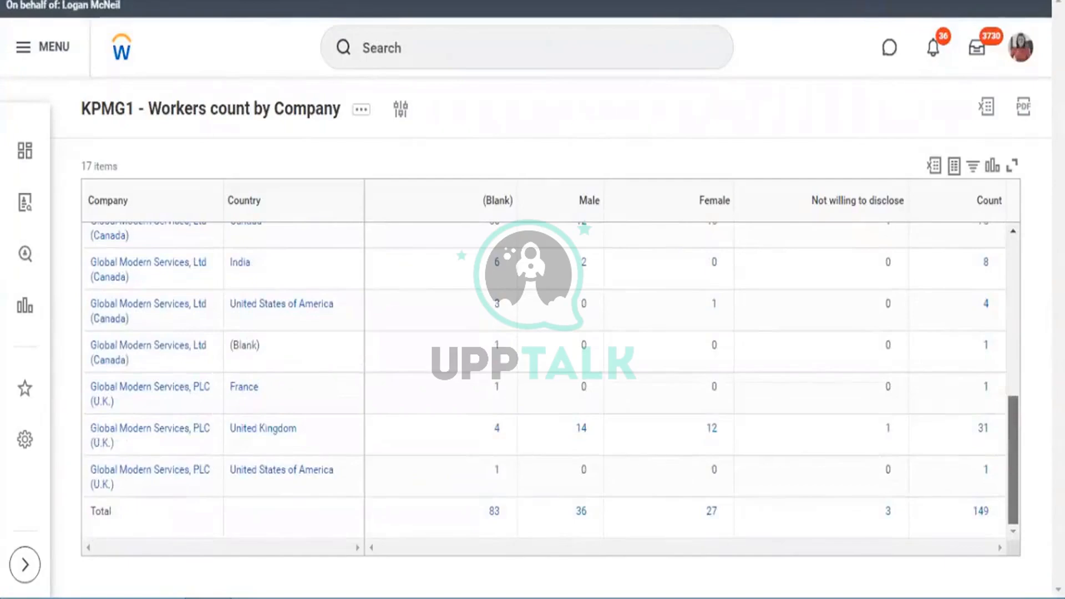
{"action": "scroll", "coordinate": [1020, 267], "scroll_direction": "up", "scroll_amount": 8}
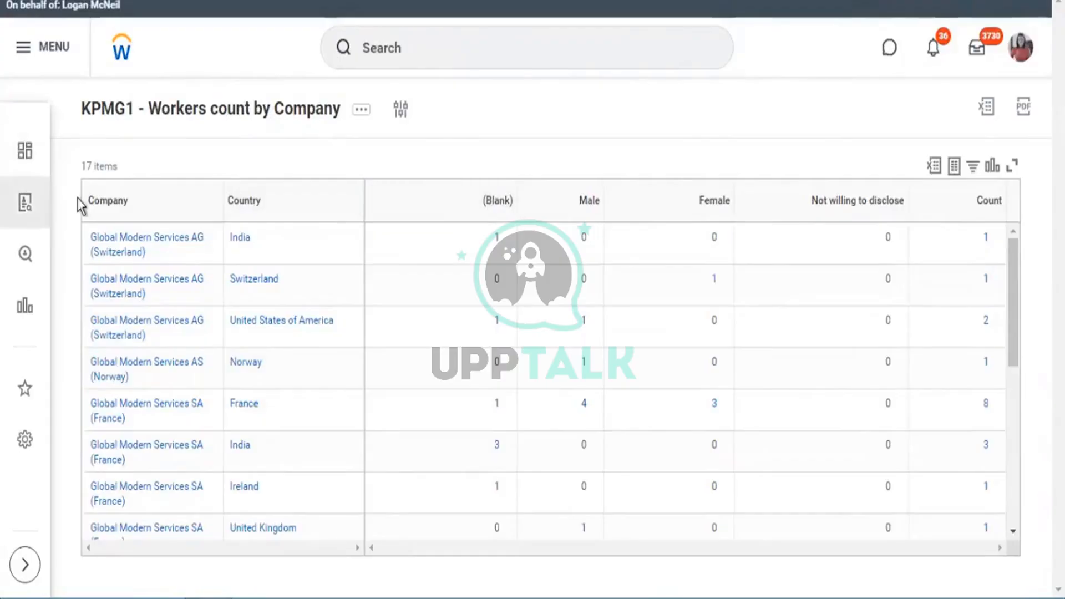
{"action": "left_click_drag", "start_coordinate": [82, 201], "coordinate": [262, 222]}
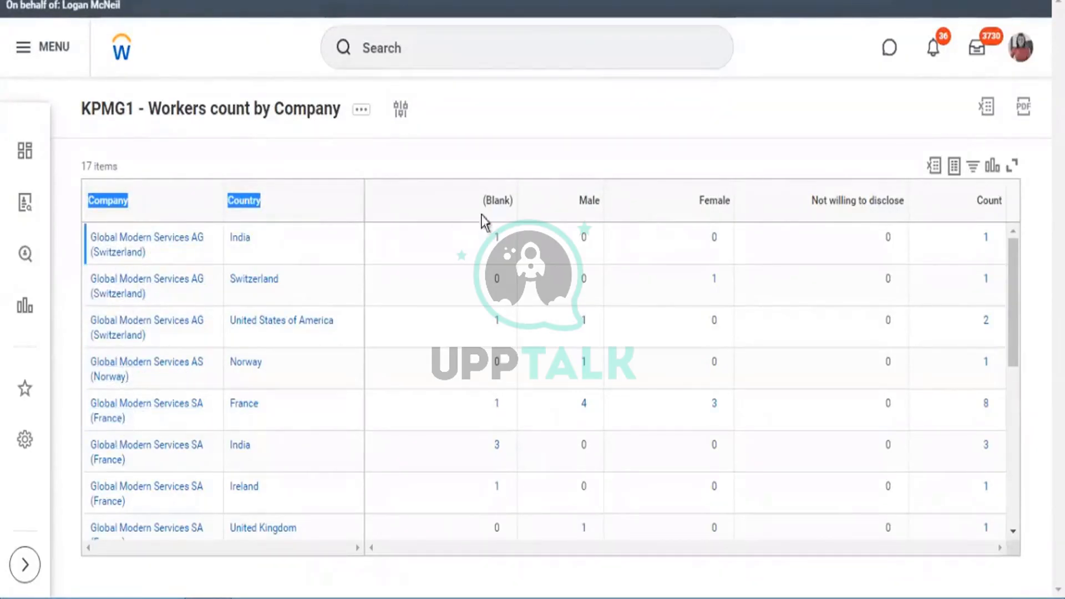
{"action": "left_click_drag", "start_coordinate": [483, 216], "coordinate": [900, 205]}
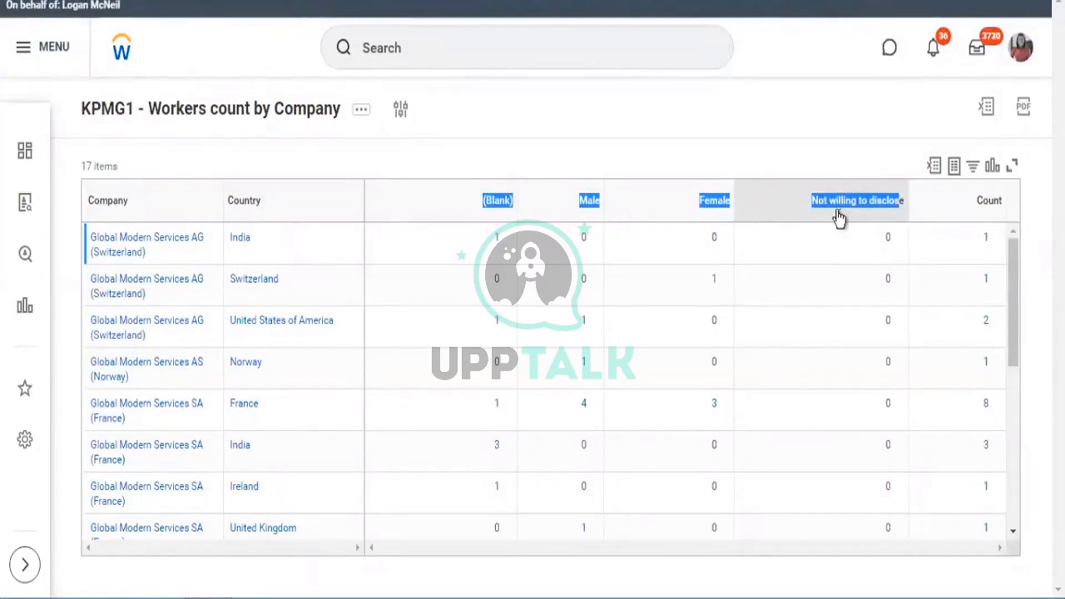
{"action": "scroll", "coordinate": [854, 383], "scroll_direction": "down", "scroll_amount": 8}
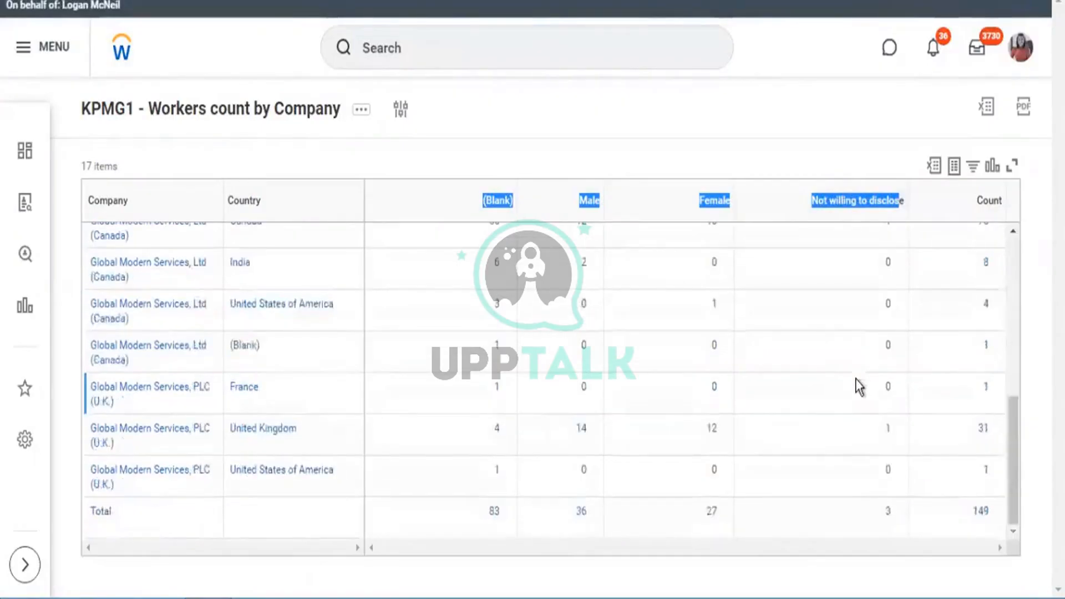
{"action": "scroll", "coordinate": [859, 386], "scroll_direction": "up", "scroll_amount": 5}
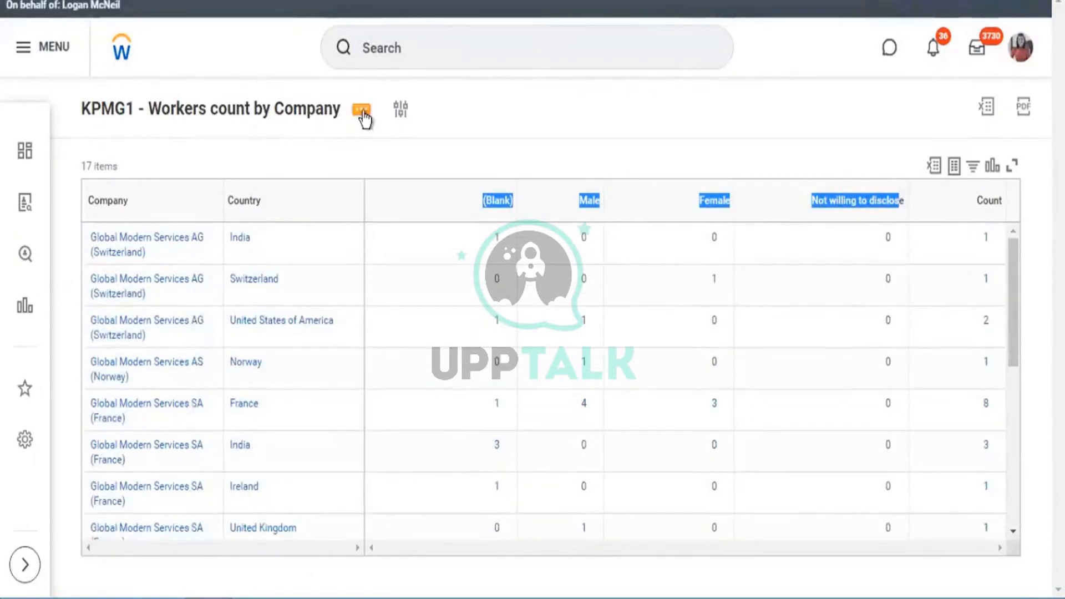
Step: Open the definition of the KPMG1 - Workers count by Company custom report for editing
{"action": "left_click", "coordinate": [362, 111]}
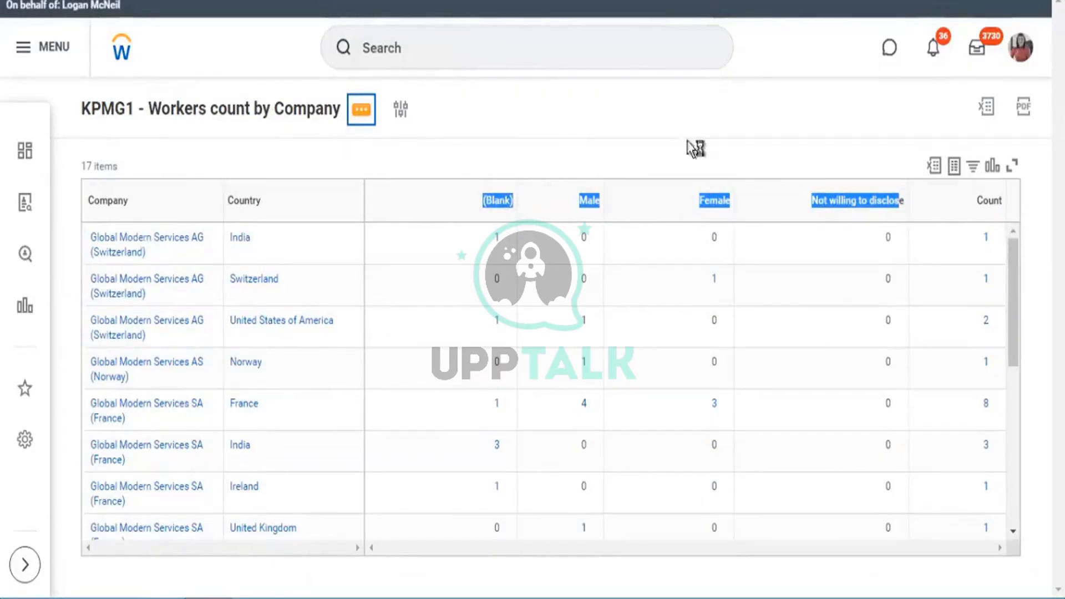
{"action": "left_click", "coordinate": [369, 125]}
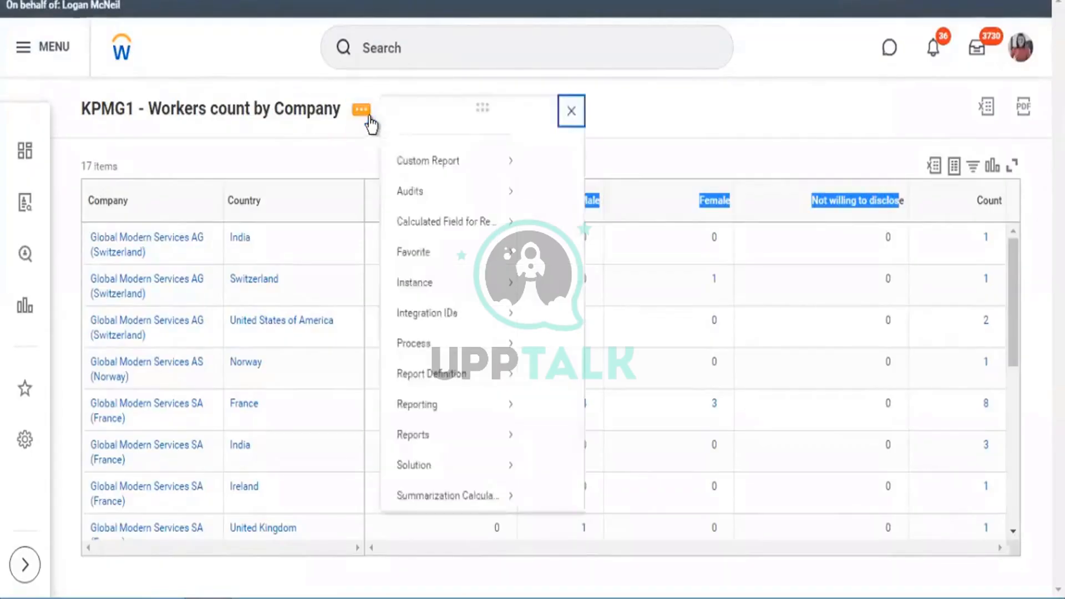
{"action": "mouse_move", "coordinate": [435, 175]}
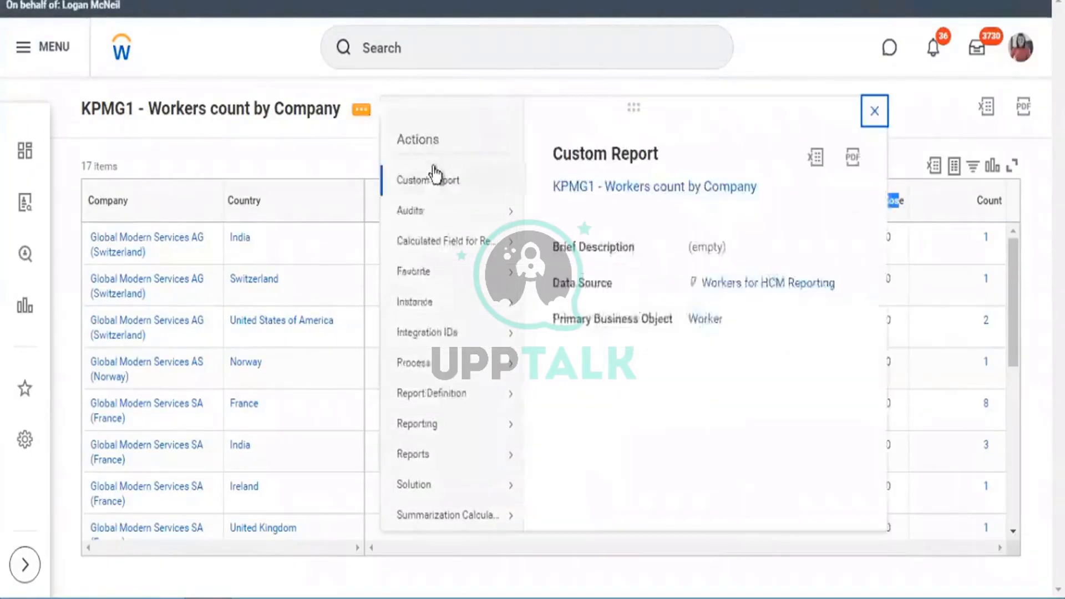
{"action": "left_click", "coordinate": [493, 186]}
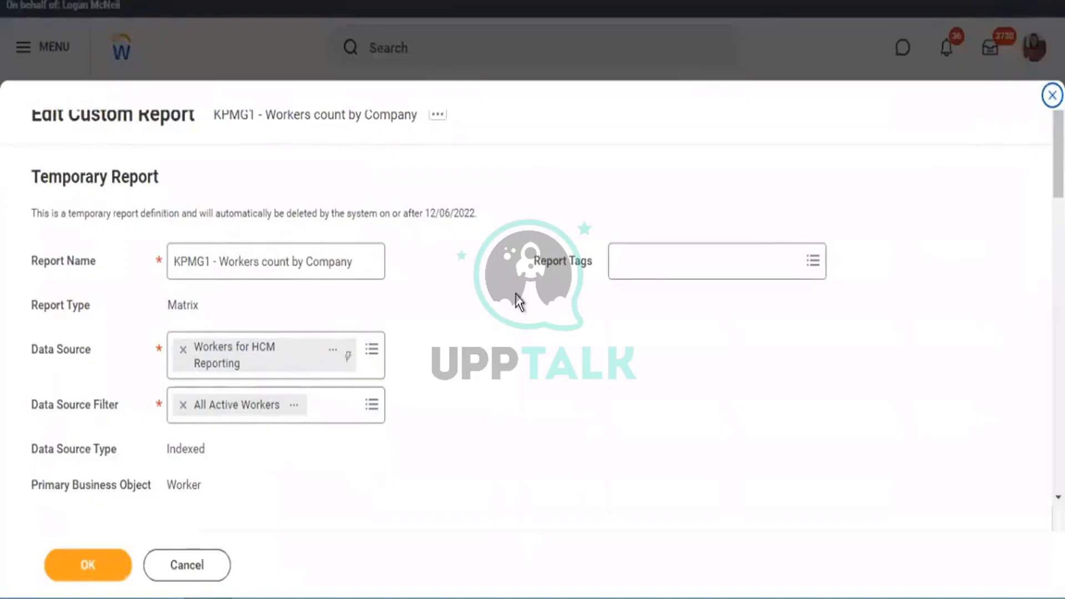
Step: Add a new instance filter condition ahead of the Company condition and set its field to Gender
{"action": "scroll", "coordinate": [518, 302], "scroll_direction": "down", "scroll_amount": 8}
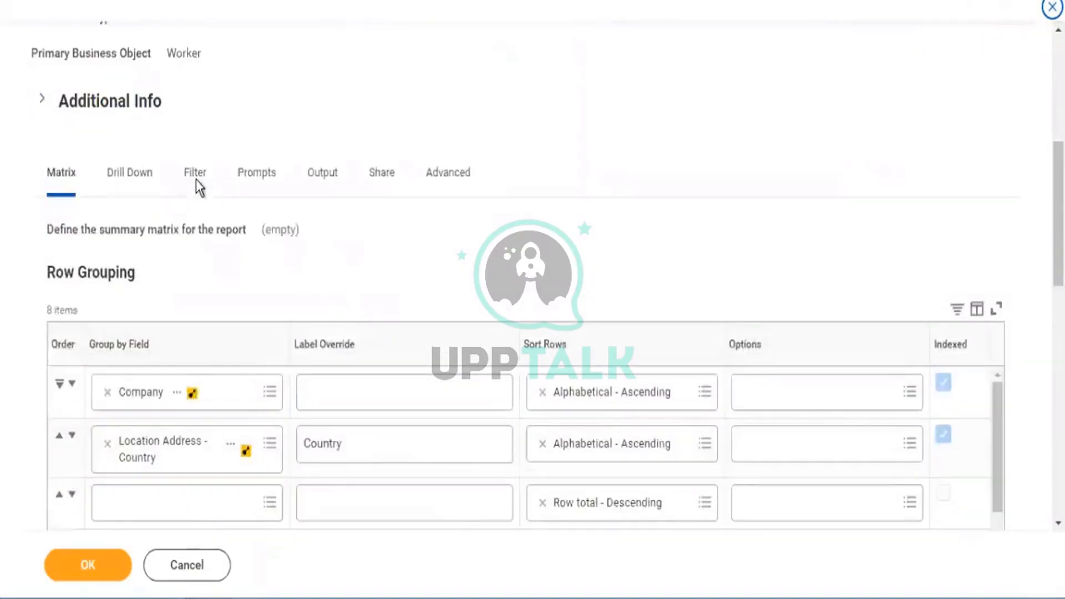
{"action": "left_click", "coordinate": [195, 176]}
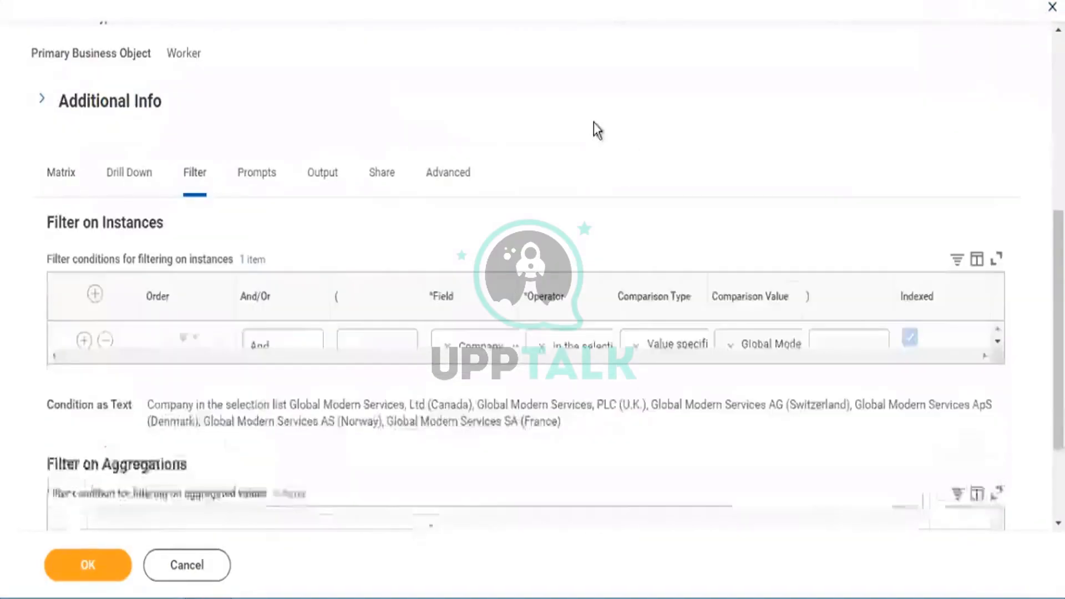
{"action": "scroll", "coordinate": [72, 361], "scroll_direction": "down", "scroll_amount": 2}
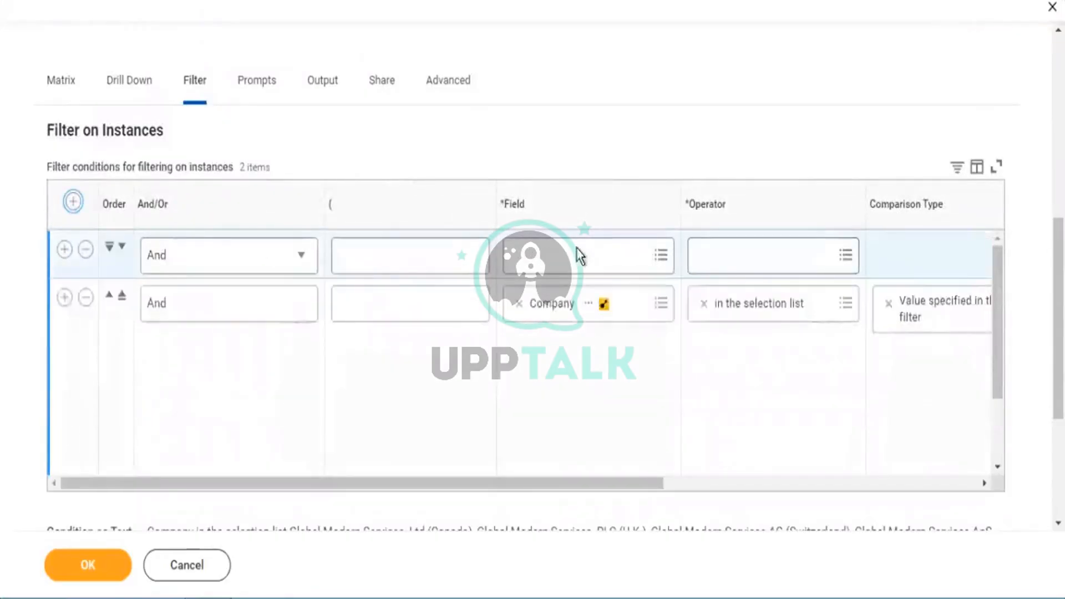
{"action": "left_click", "coordinate": [580, 254]}
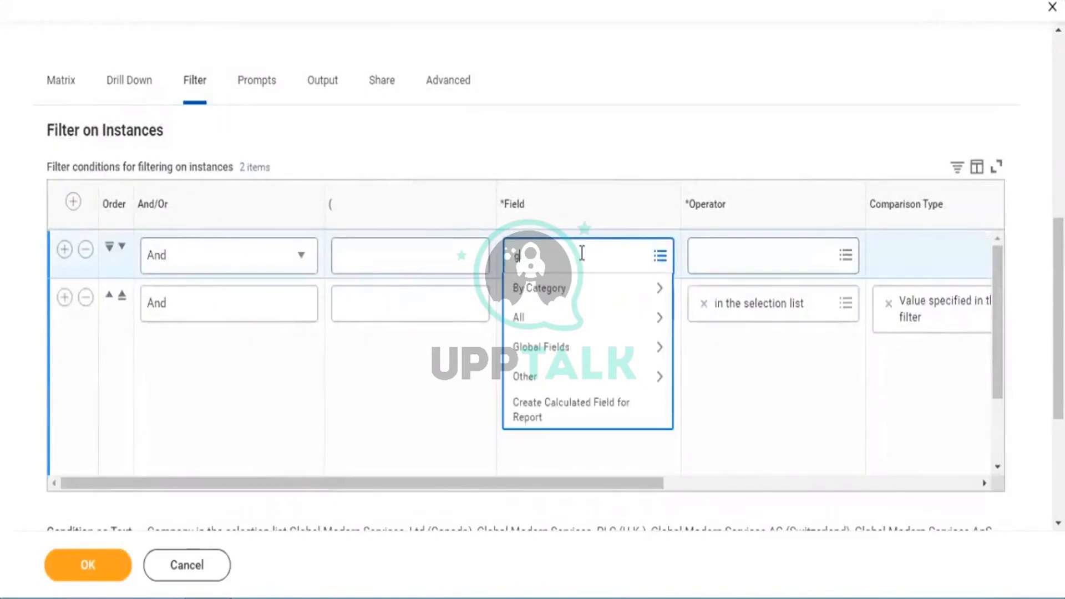
{"action": "type", "text": "gender"}
{"action": "key", "text": "Return"}
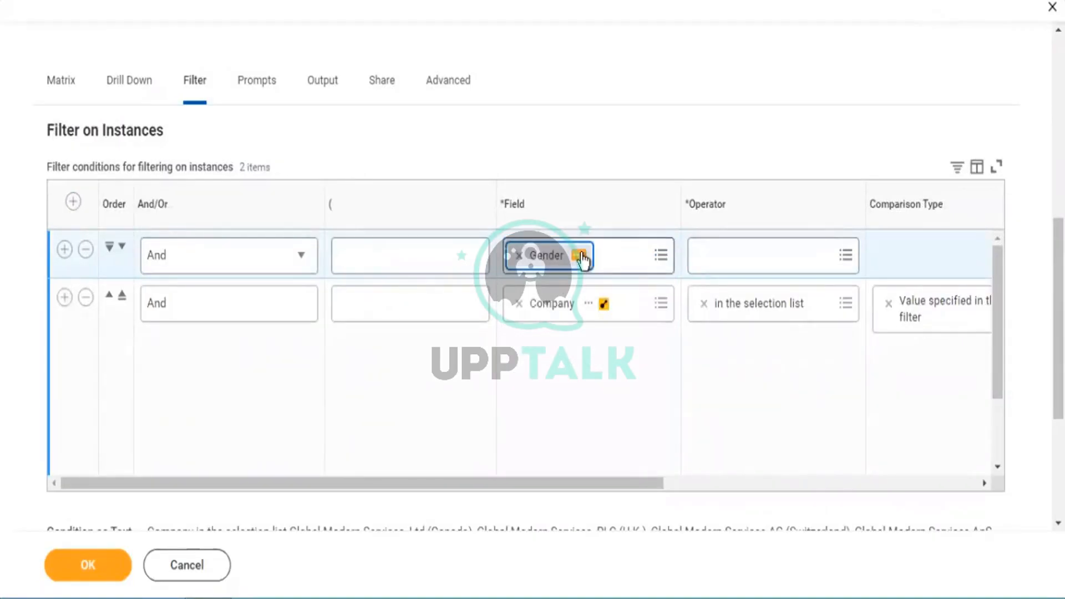
Step: Set the Gender filter condition's operator to "not in the selection list"
{"action": "key", "text": "Tab"}
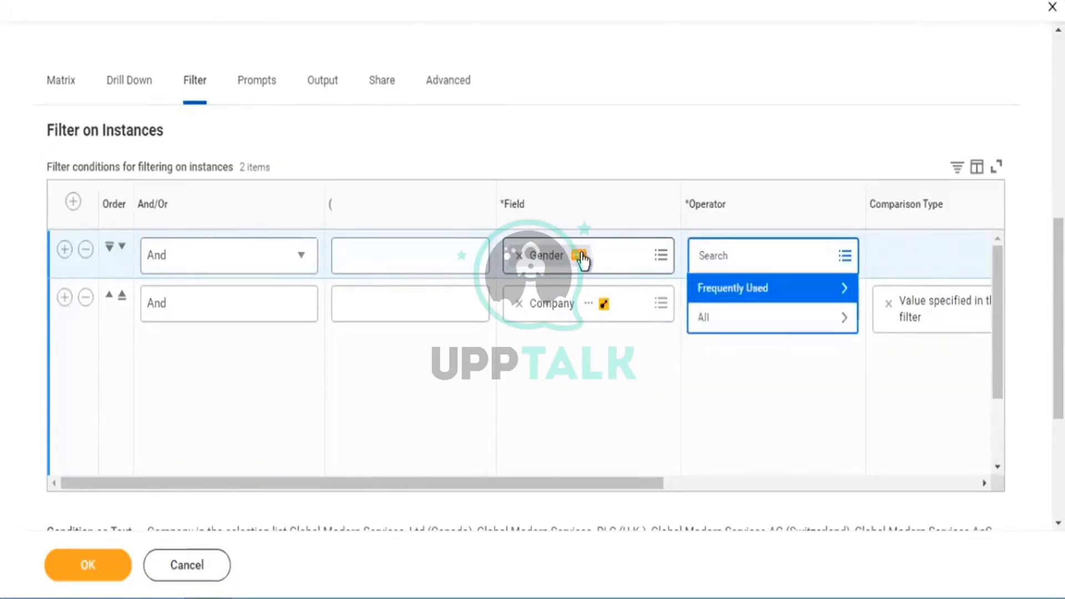
{"action": "key", "text": "Return"}
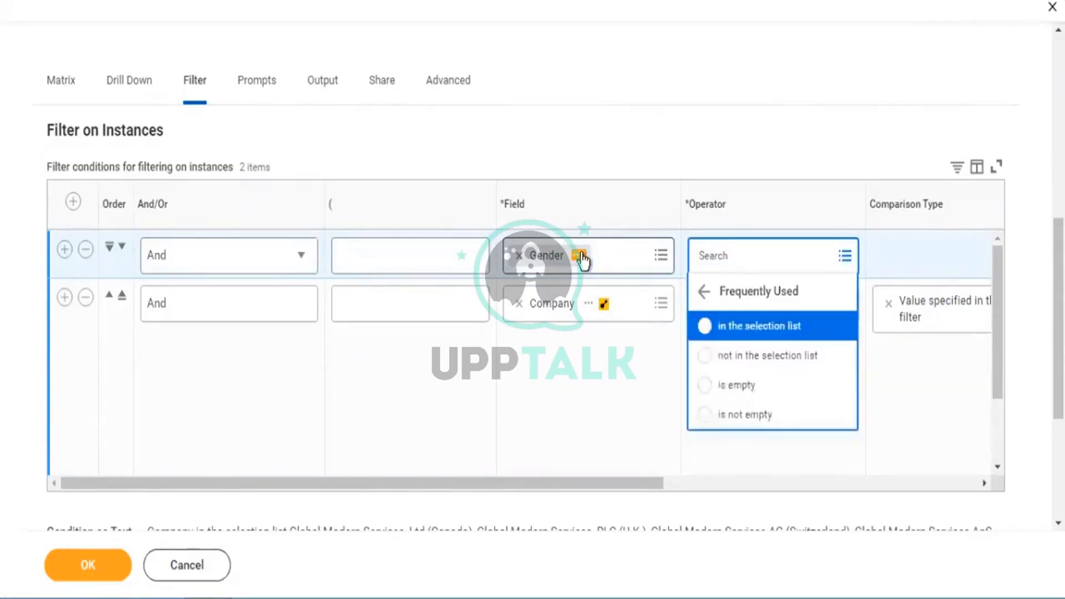
{"action": "key", "text": "Down"}
{"action": "key", "text": "Return"}
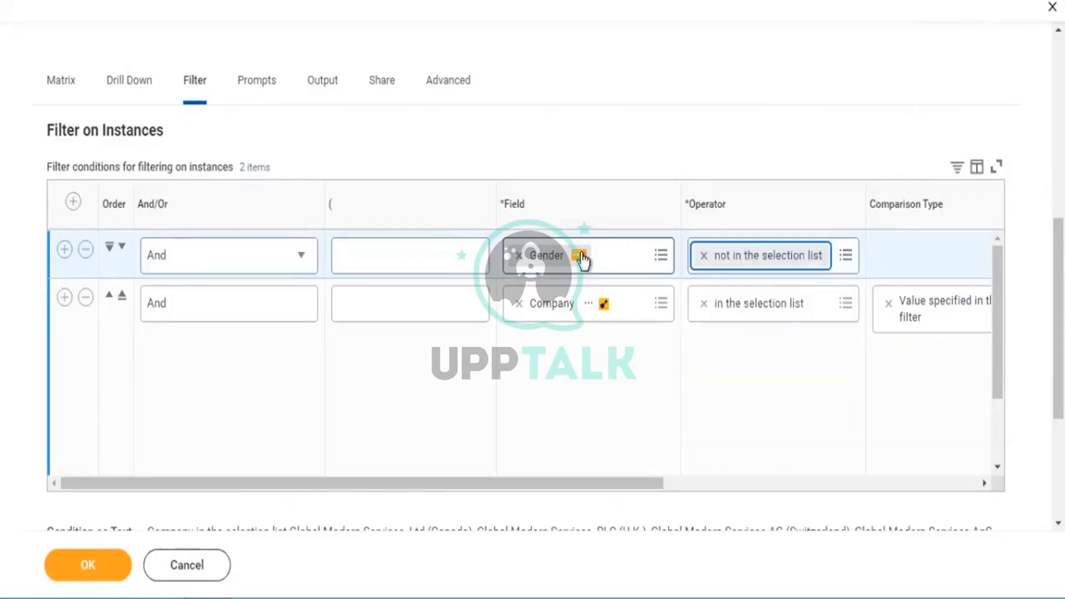
{"action": "key", "text": "Tab"}
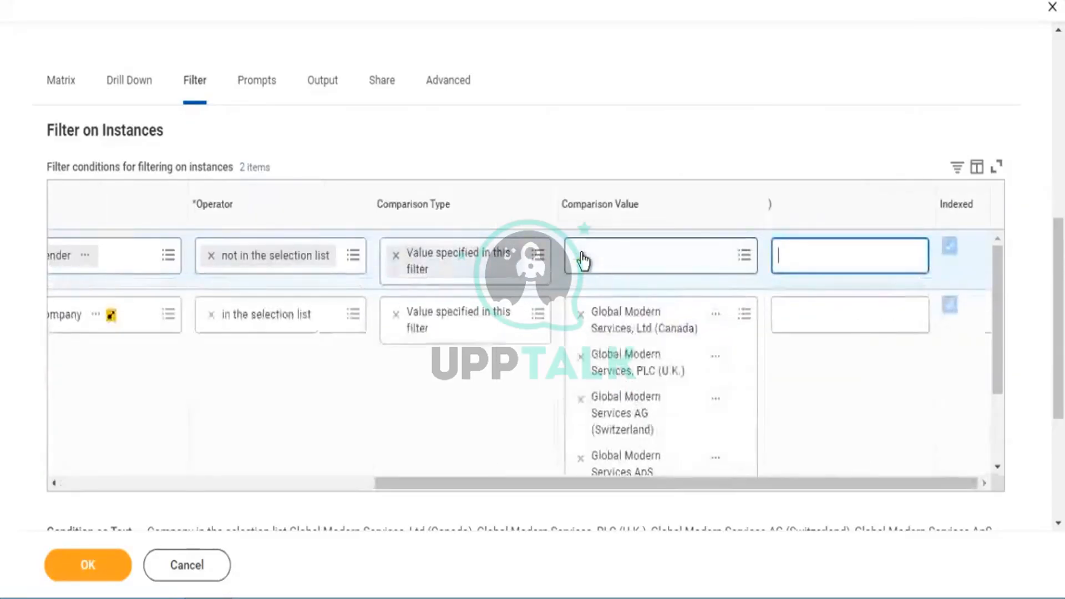
Step: Select e (Inactive), M, Not willing to disclose, q (Inactive) and w (Inactive) as the Gender condition's comparison values
{"action": "left_click", "coordinate": [582, 259]}
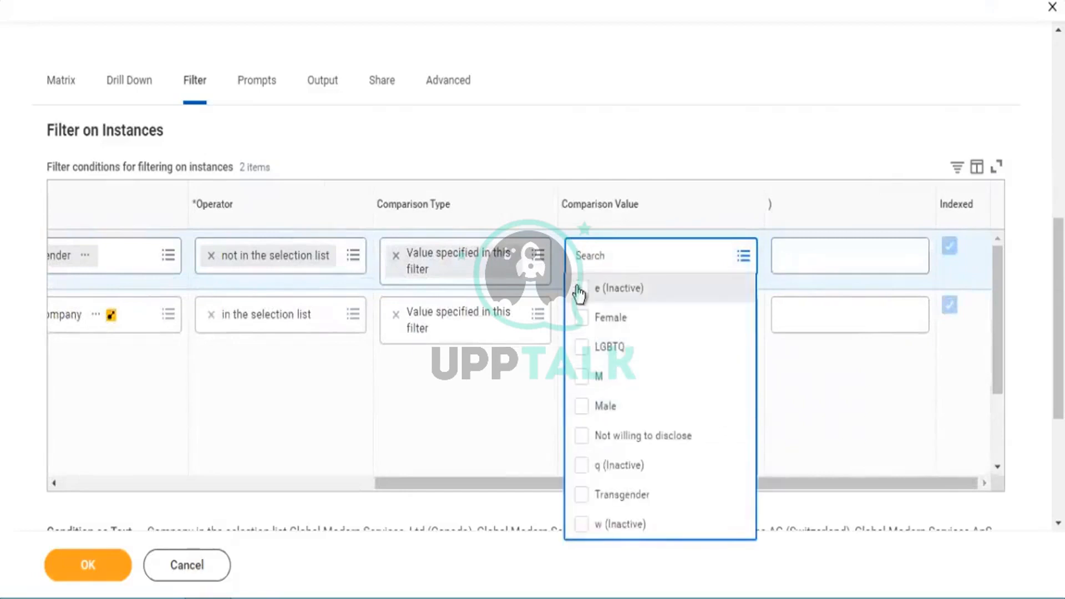
{"action": "left_click", "coordinate": [581, 298]}
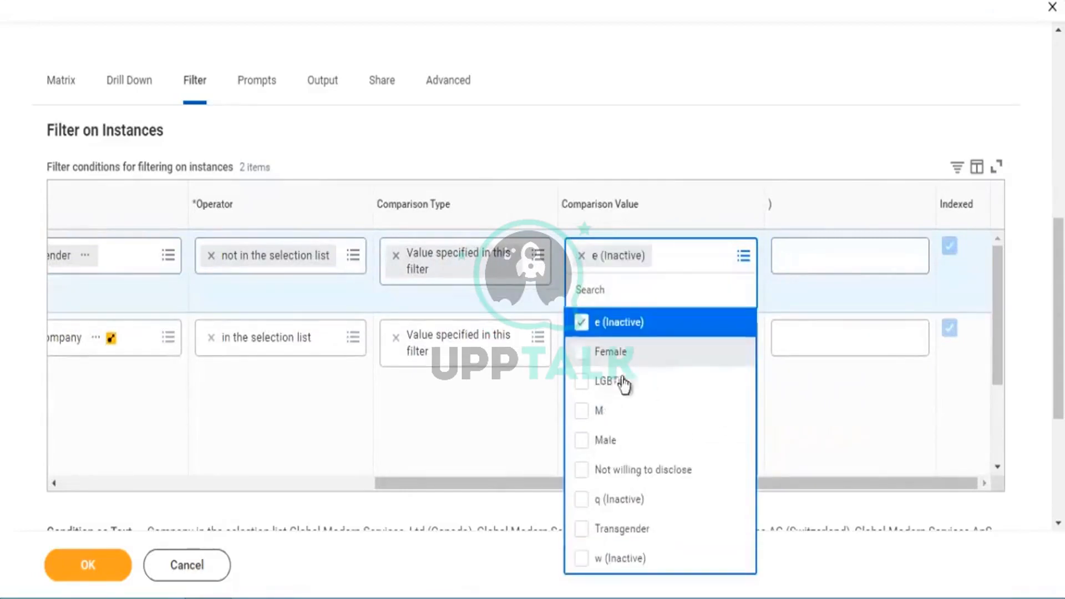
{"action": "left_click", "coordinate": [582, 415]}
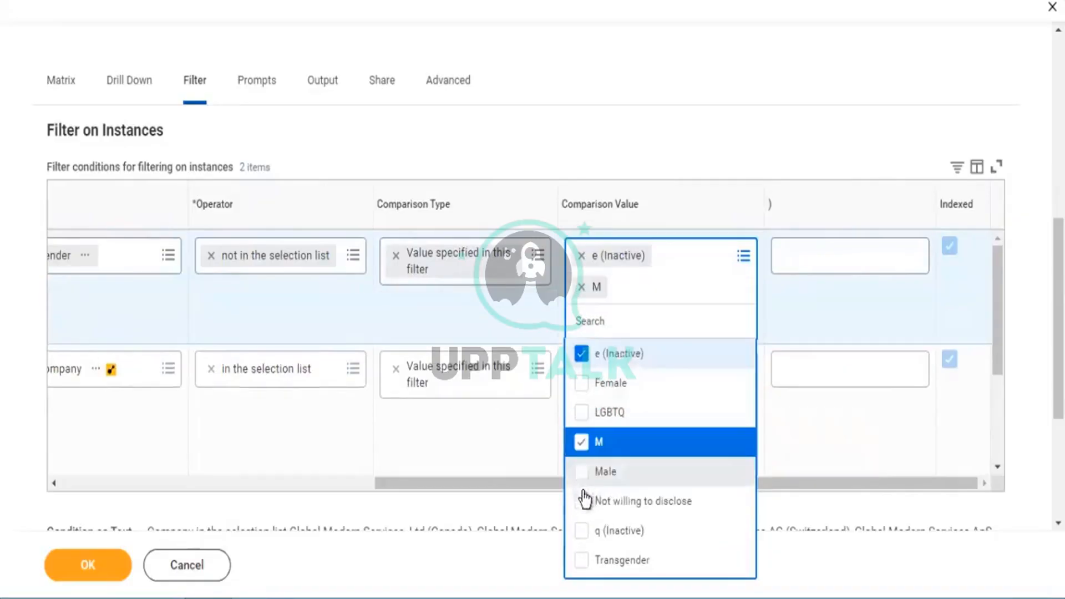
{"action": "left_click", "coordinate": [583, 504]}
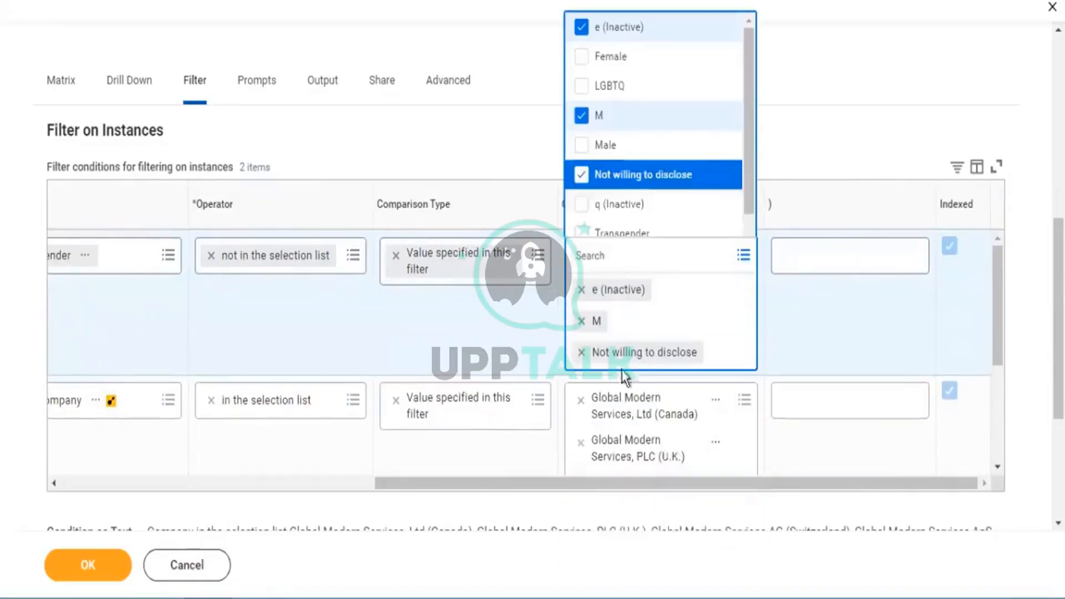
{"action": "left_click", "coordinate": [582, 204]}
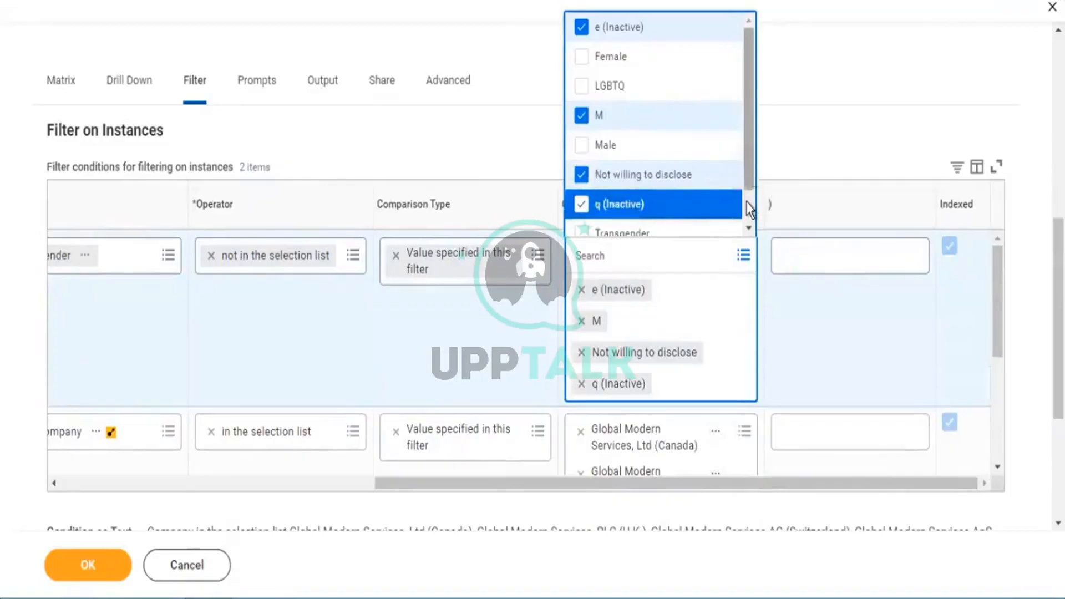
{"action": "scroll", "coordinate": [747, 204], "scroll_direction": "down", "scroll_amount": 1}
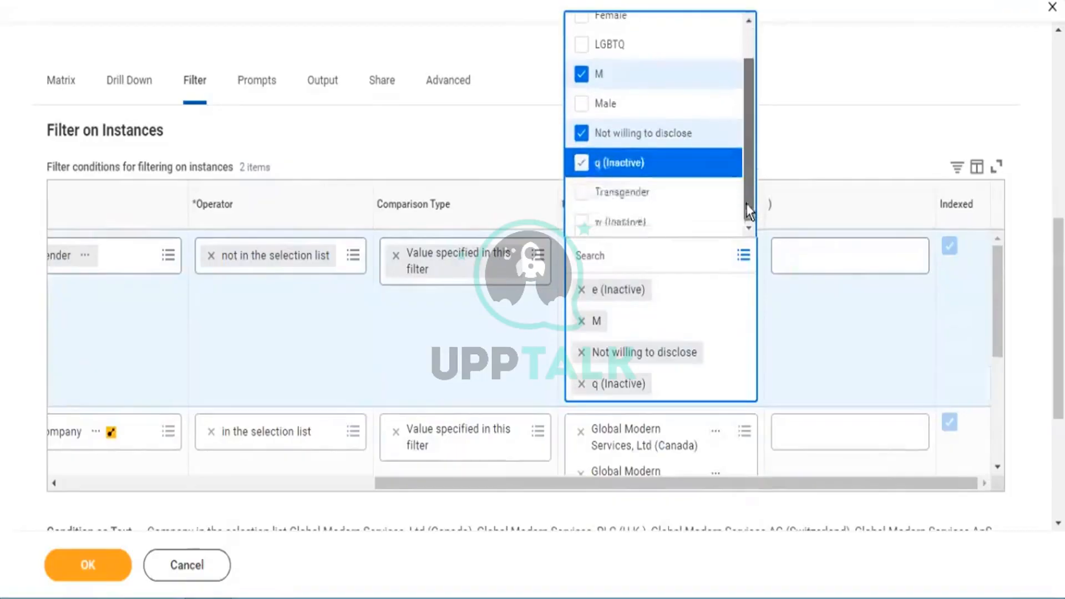
{"action": "left_click", "coordinate": [583, 224]}
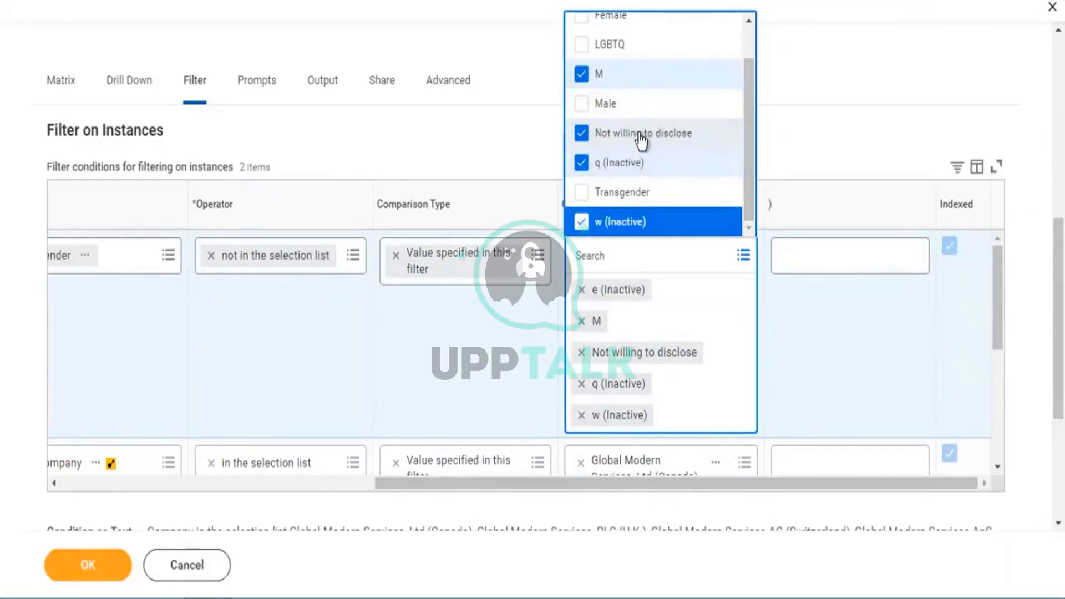
{"action": "left_click", "coordinate": [865, 111]}
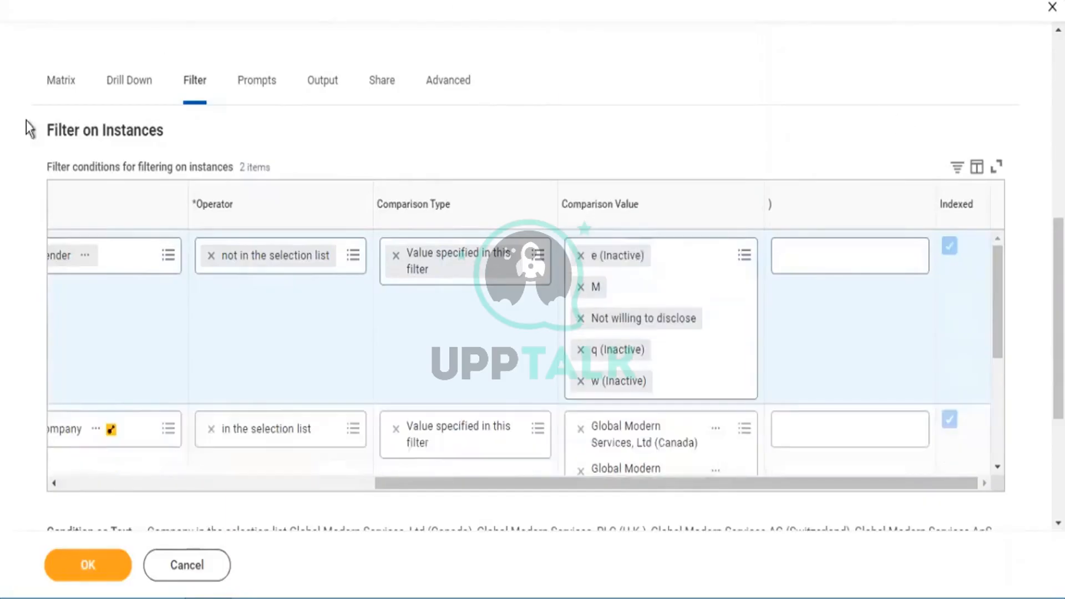
Step: Review the report's matrix definition: the row and column groupings, the hide-total options and the Country row's sort choices
{"action": "left_click_drag", "start_coordinate": [430, 489], "coordinate": [181, 489]}
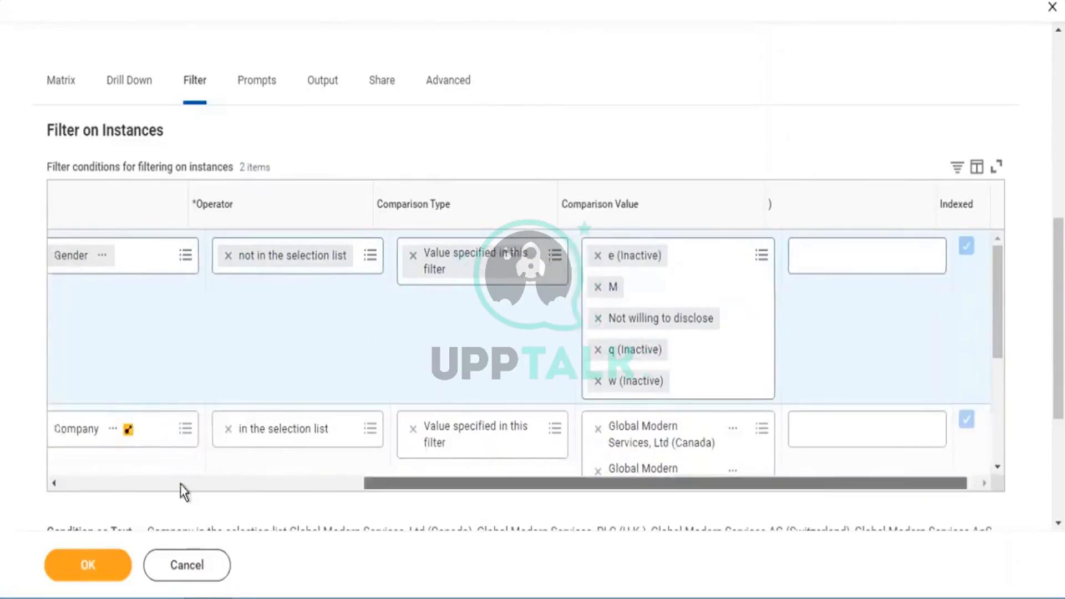
{"action": "left_click_drag", "start_coordinate": [70, 482], "coordinate": [27, 147]}
{"action": "left_click", "coordinate": [65, 88]}
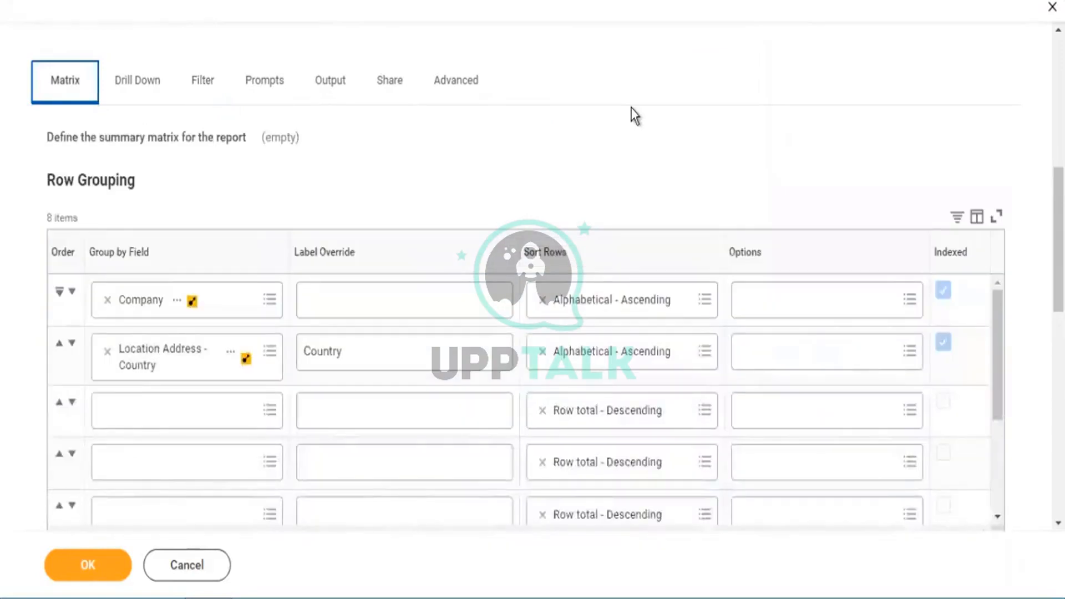
{"action": "scroll", "coordinate": [631, 108], "scroll_direction": "down", "scroll_amount": 3}
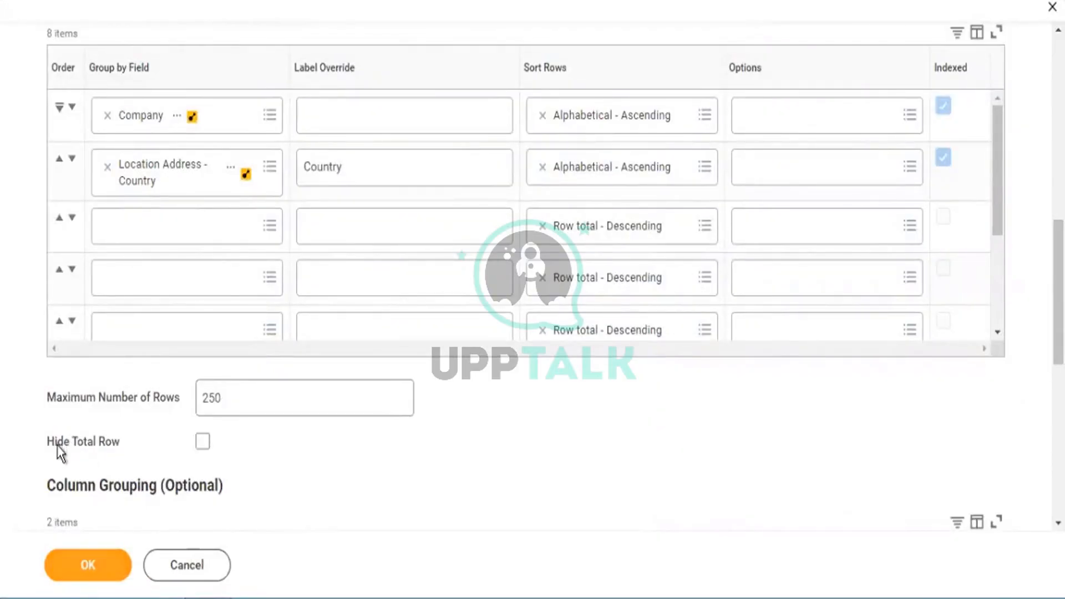
{"action": "left_click_drag", "start_coordinate": [57, 441], "coordinate": [92, 441]}
{"action": "scroll", "coordinate": [266, 413], "scroll_direction": "down", "scroll_amount": 5}
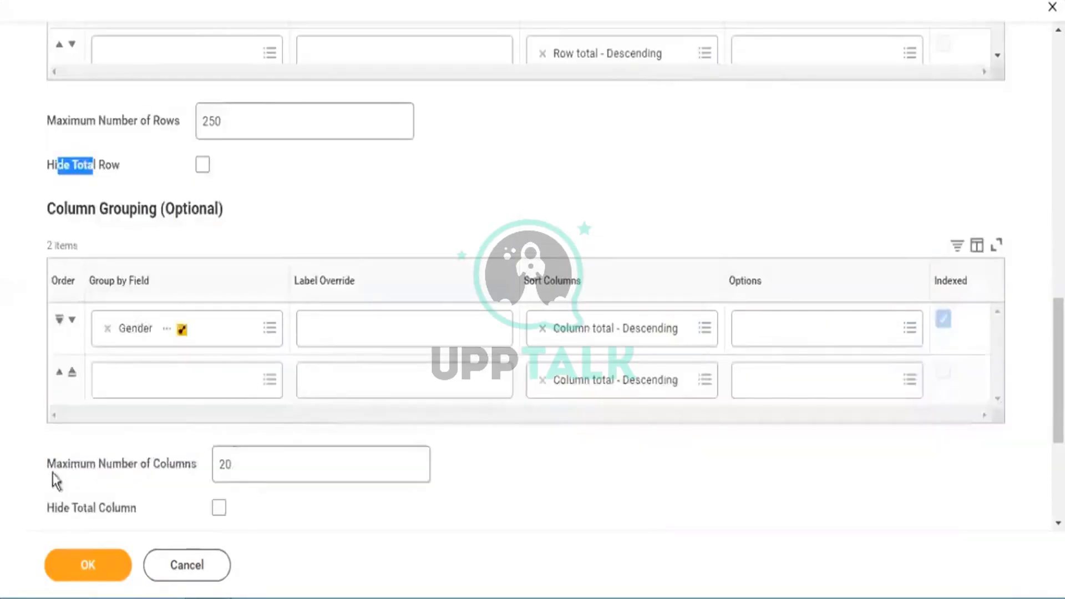
{"action": "left_click_drag", "start_coordinate": [71, 509], "coordinate": [111, 509]}
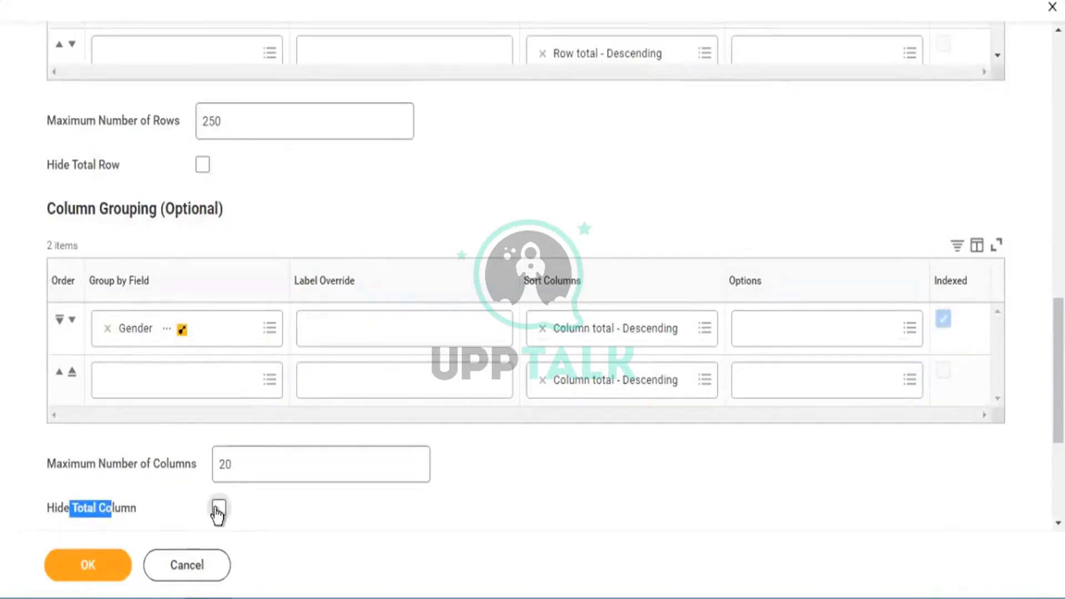
{"action": "scroll", "coordinate": [304, 366], "scroll_direction": "up", "scroll_amount": 2}
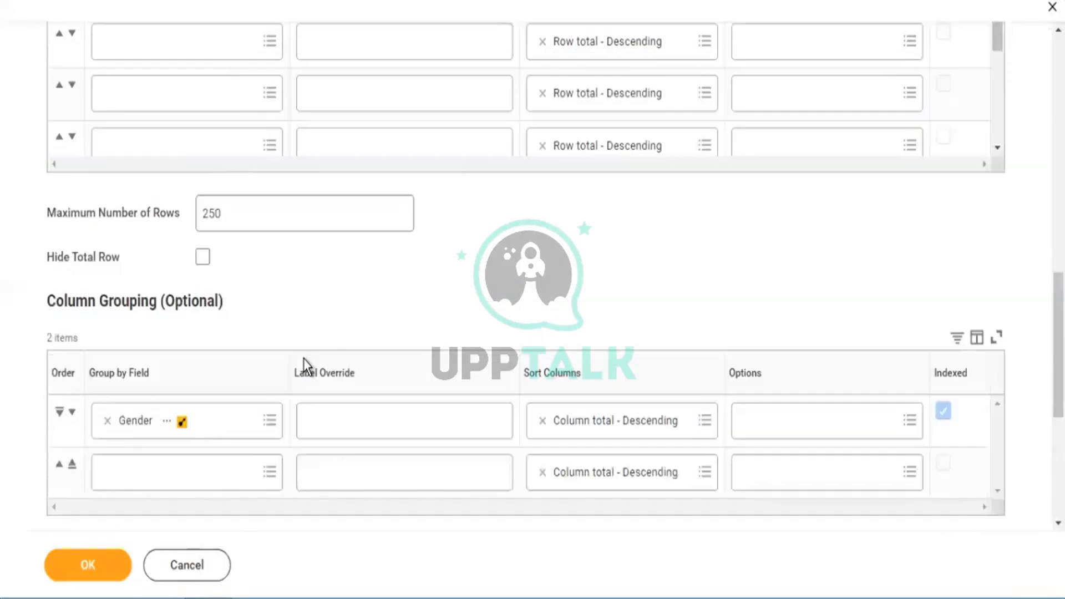
{"action": "scroll", "coordinate": [304, 366], "scroll_direction": "up", "scroll_amount": 4}
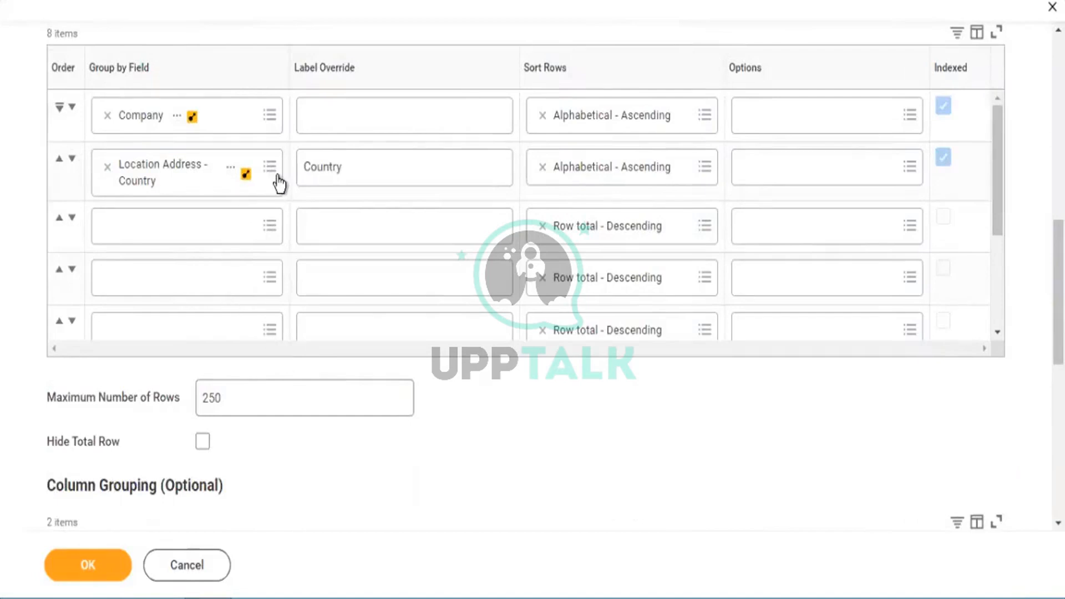
{"action": "left_click", "coordinate": [704, 167]}
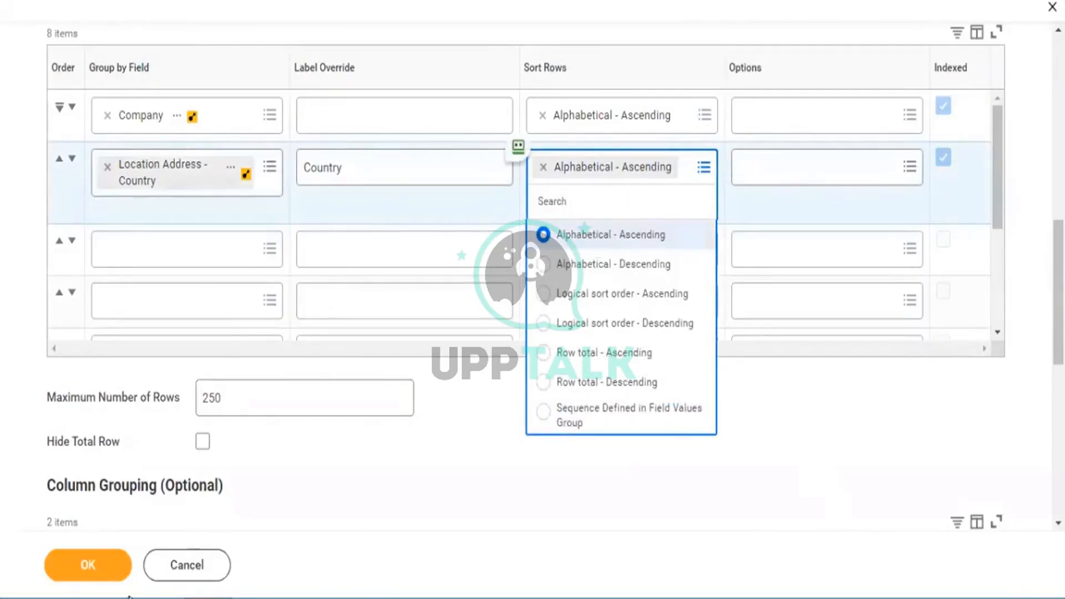
{"action": "left_click", "coordinate": [810, 462]}
Step: Save the custom report and run it with the worker type prompts left blank
{"action": "left_click", "coordinate": [104, 570]}
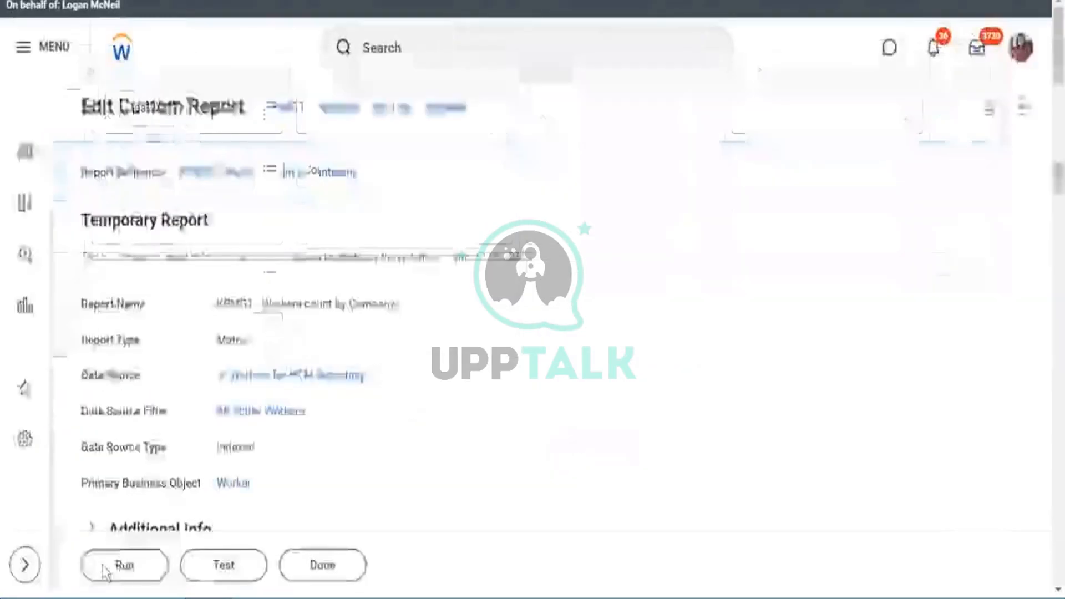
{"action": "left_click", "coordinate": [123, 565]}
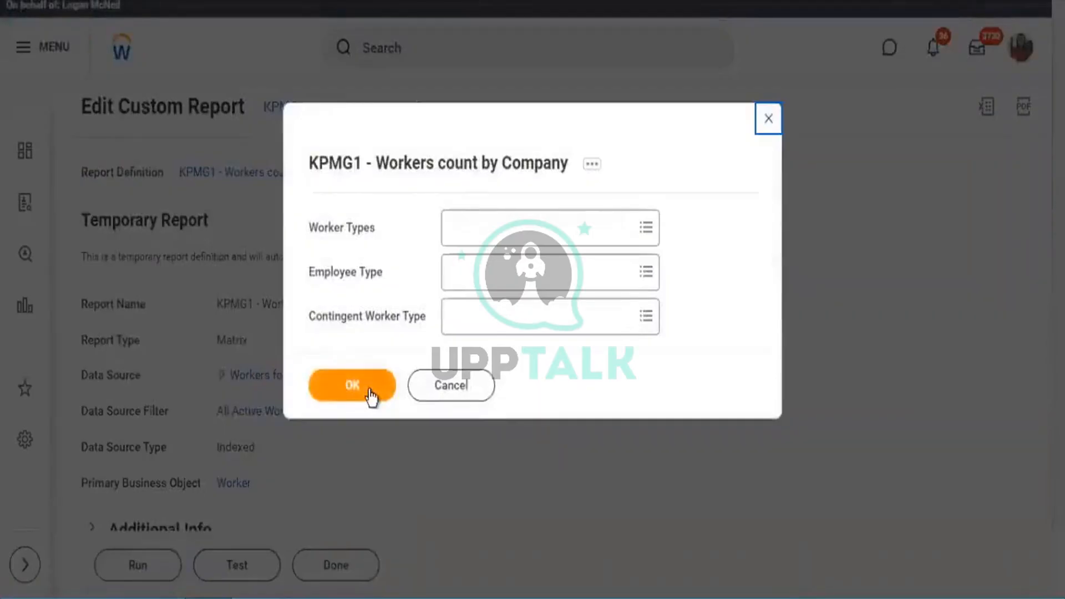
{"action": "left_click", "coordinate": [370, 391]}
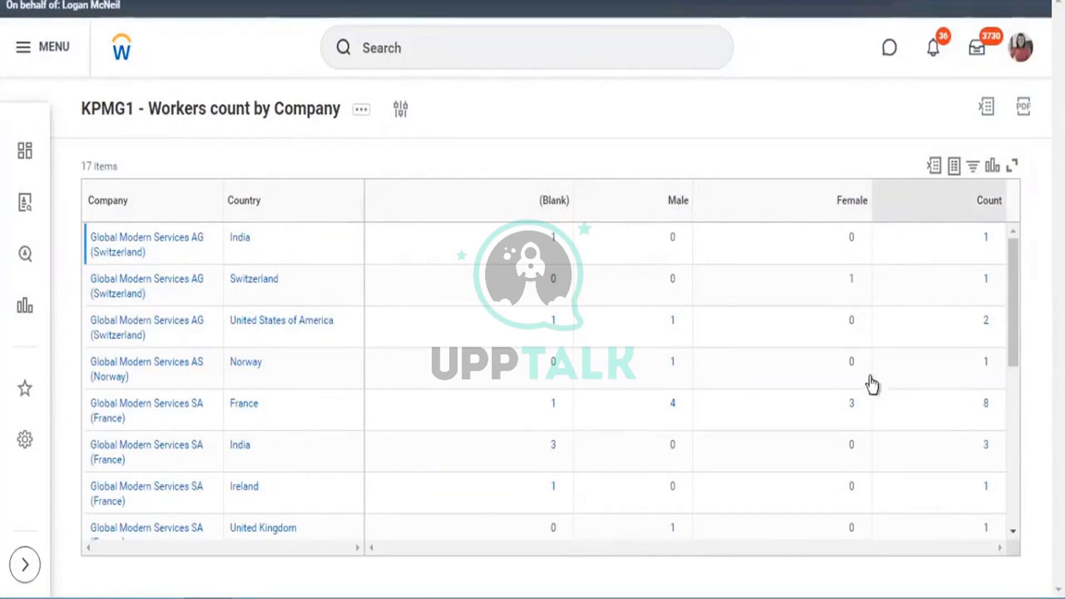
{"action": "left_click", "coordinate": [1003, 420]}
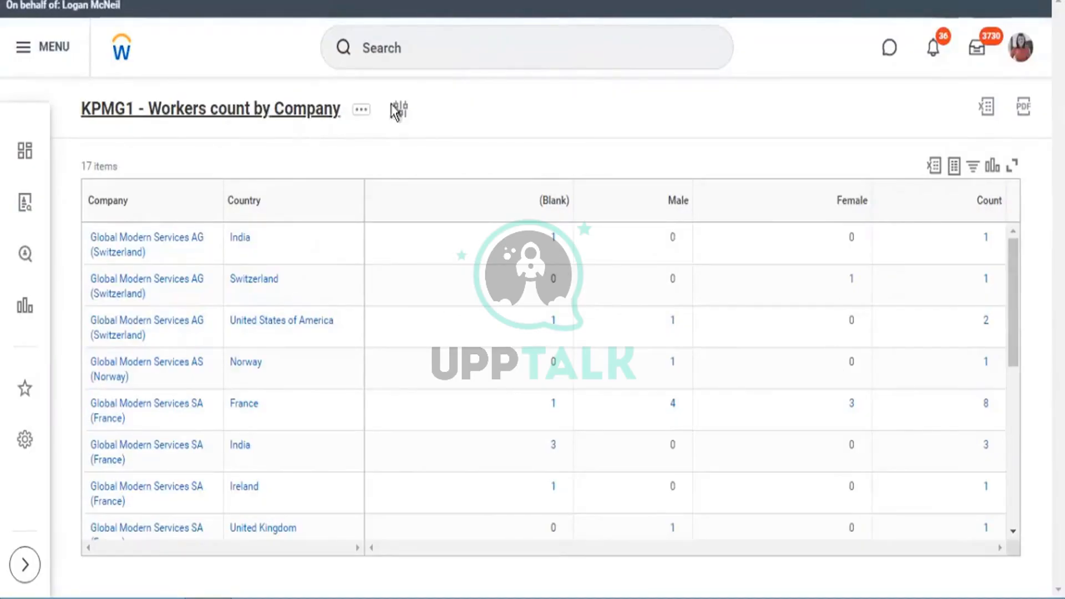
Step: Reopen the report for editing and replace the Company and Location Address - Country row groupings with Age Group
{"action": "left_click", "coordinate": [362, 109]}
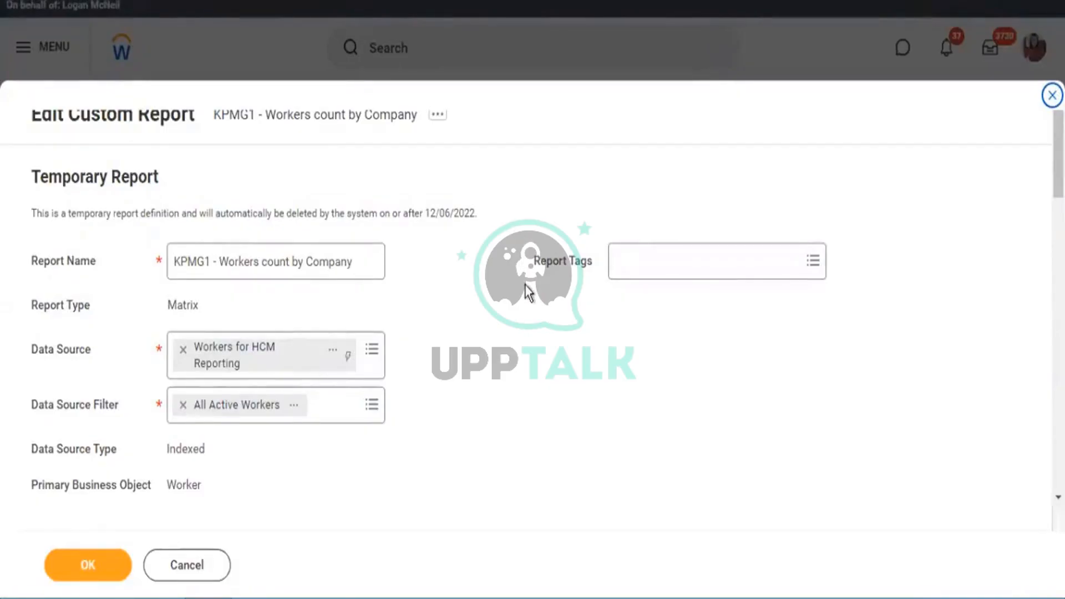
{"action": "scroll", "coordinate": [527, 292], "scroll_direction": "down", "scroll_amount": 10}
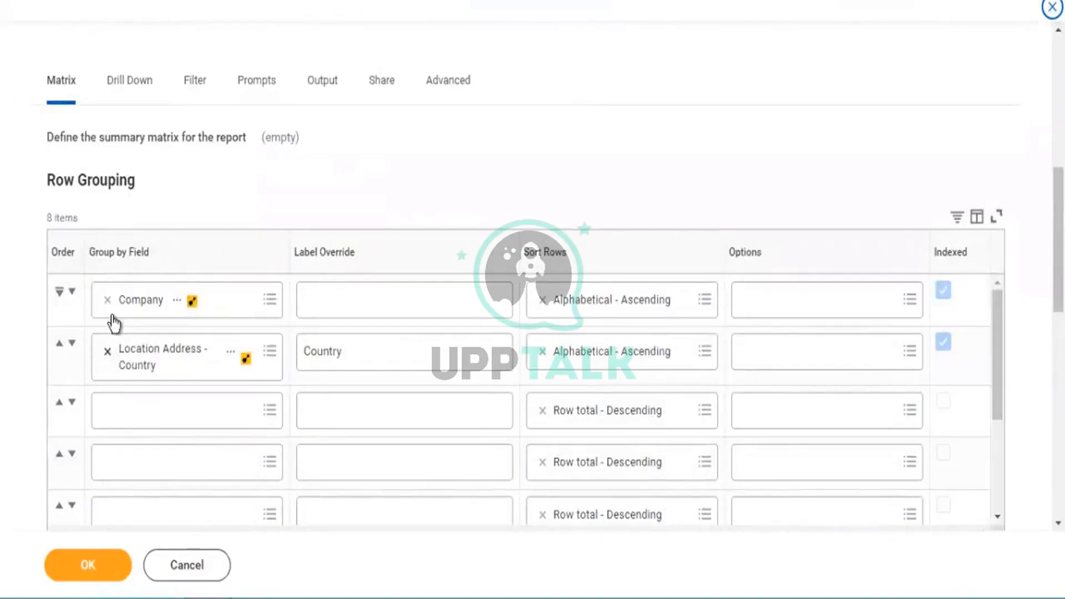
{"action": "left_click", "coordinate": [107, 351]}
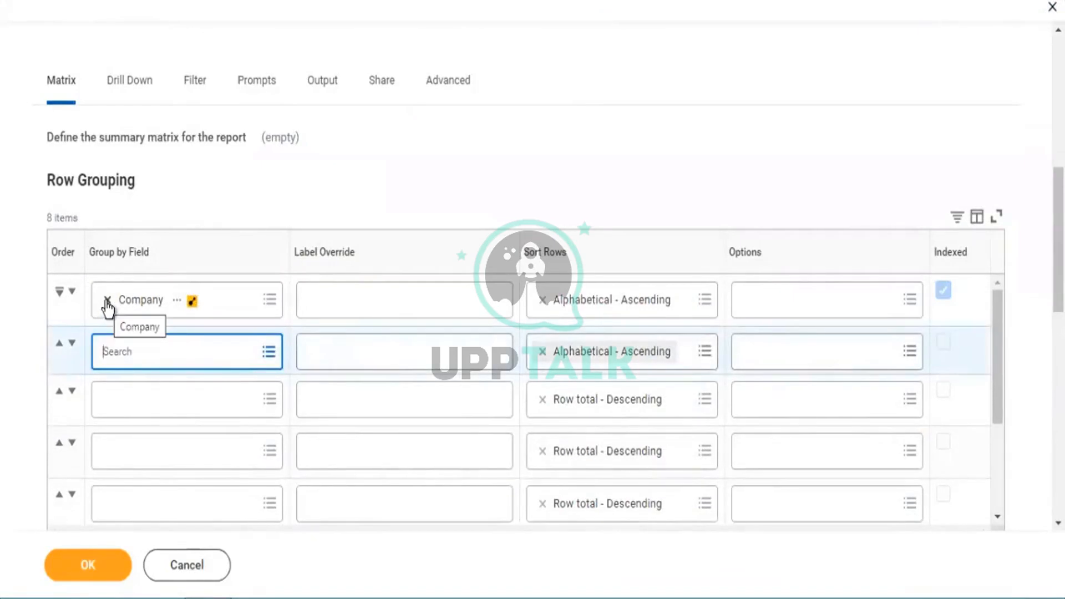
{"action": "scroll", "coordinate": [566, 237], "scroll_direction": "down", "scroll_amount": 5}
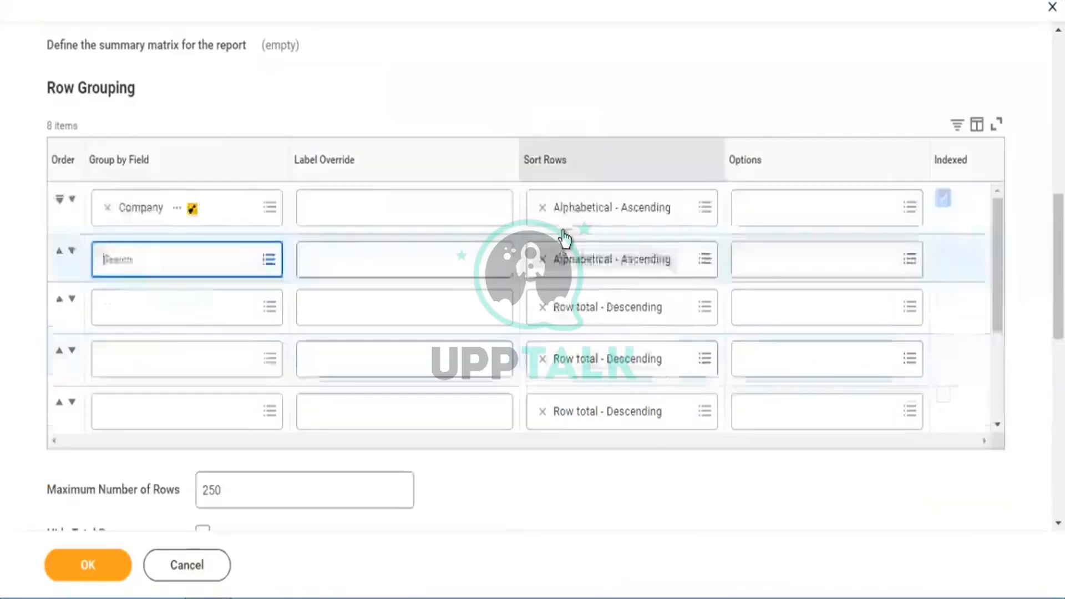
{"action": "scroll", "coordinate": [204, 283], "scroll_direction": "up", "scroll_amount": 3}
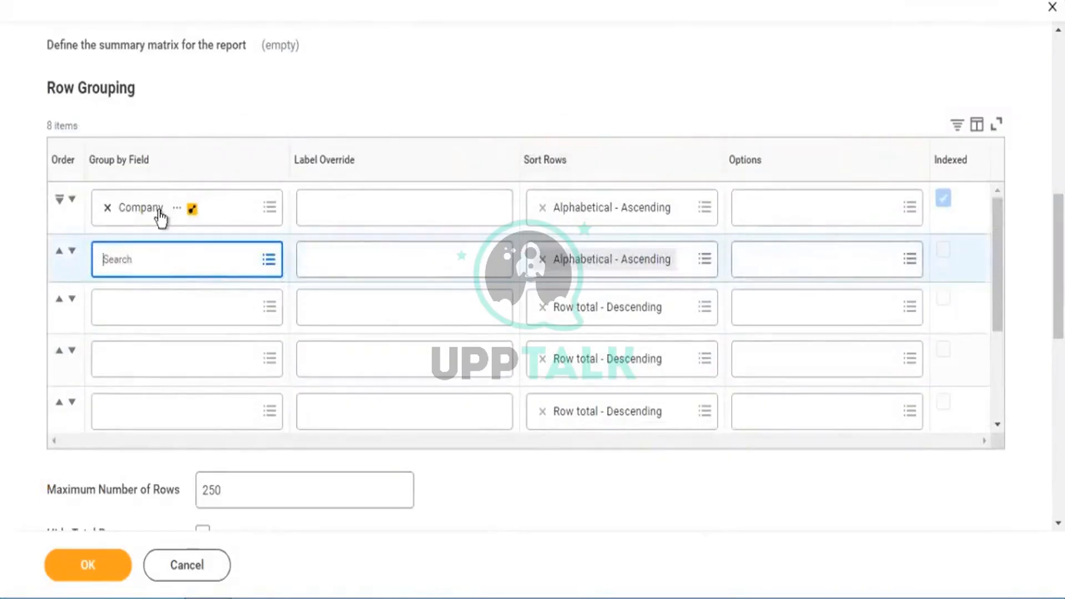
{"action": "left_click", "coordinate": [107, 207]}
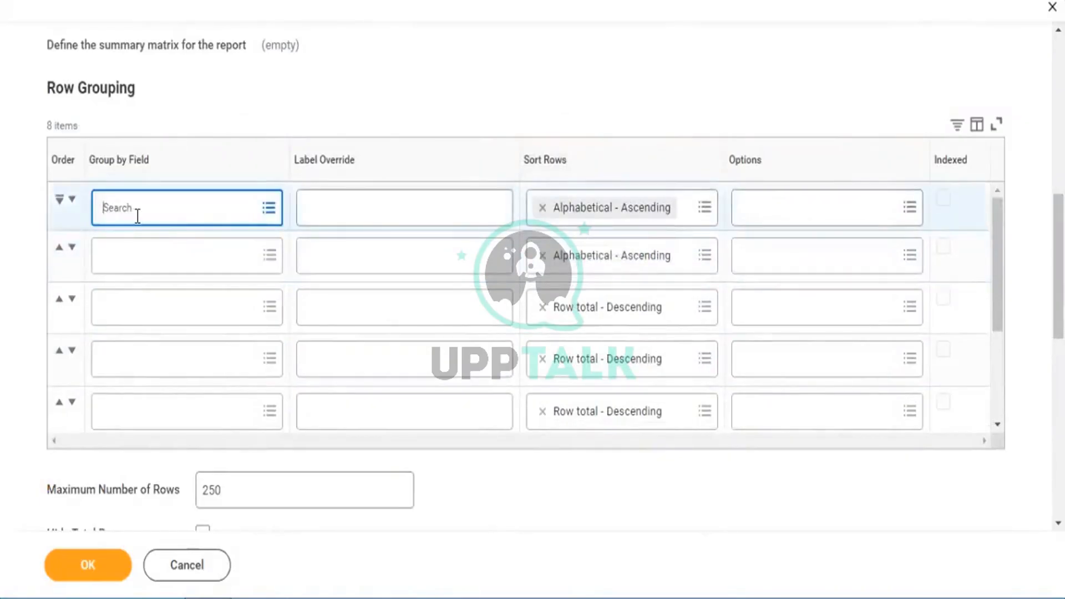
{"action": "type", "text": "age group"}
{"action": "key", "text": "Return"}
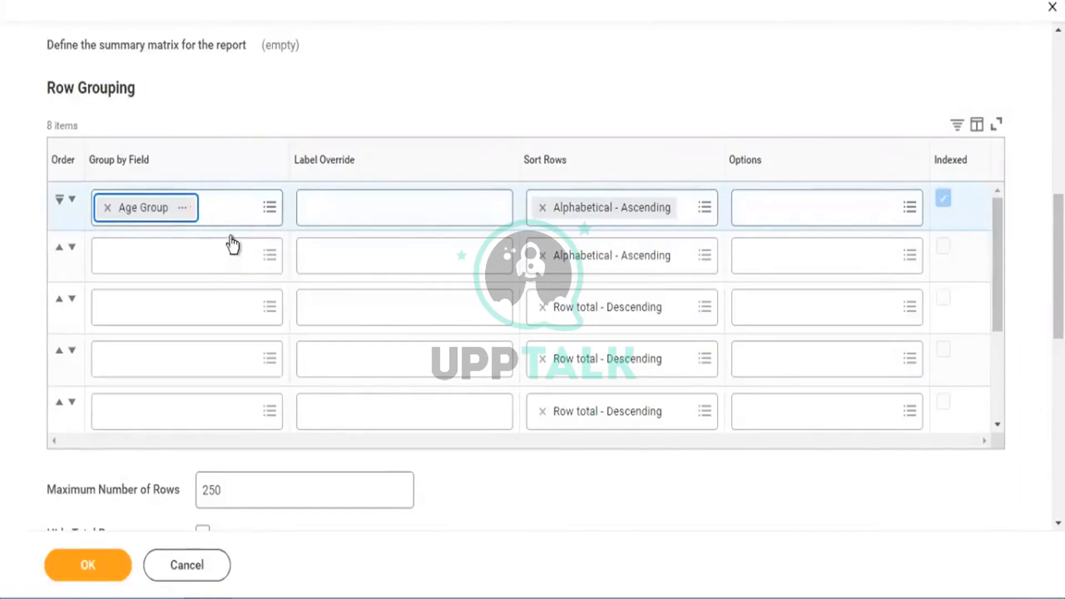
Step: Save the report grouped by Age Group and run it without any prompt values
{"action": "left_click", "coordinate": [101, 571]}
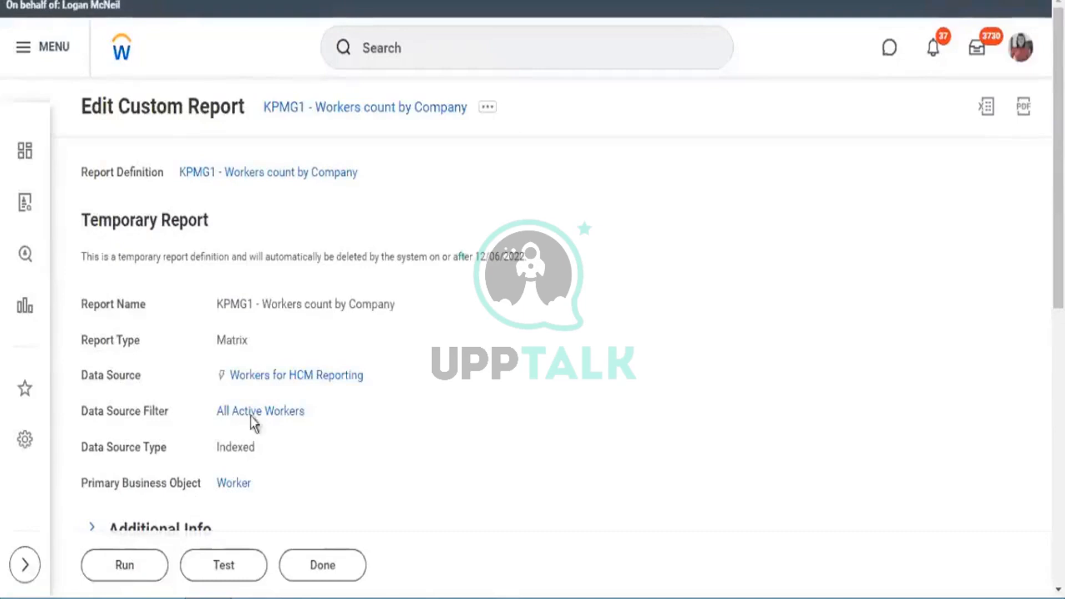
{"action": "left_click", "coordinate": [135, 575]}
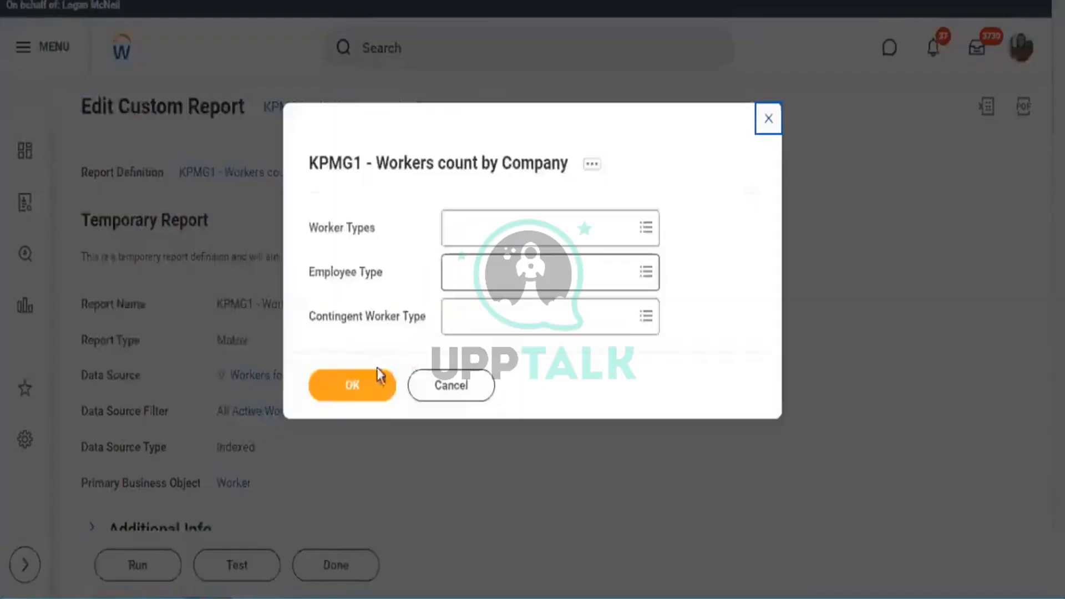
{"action": "left_click", "coordinate": [351, 388]}
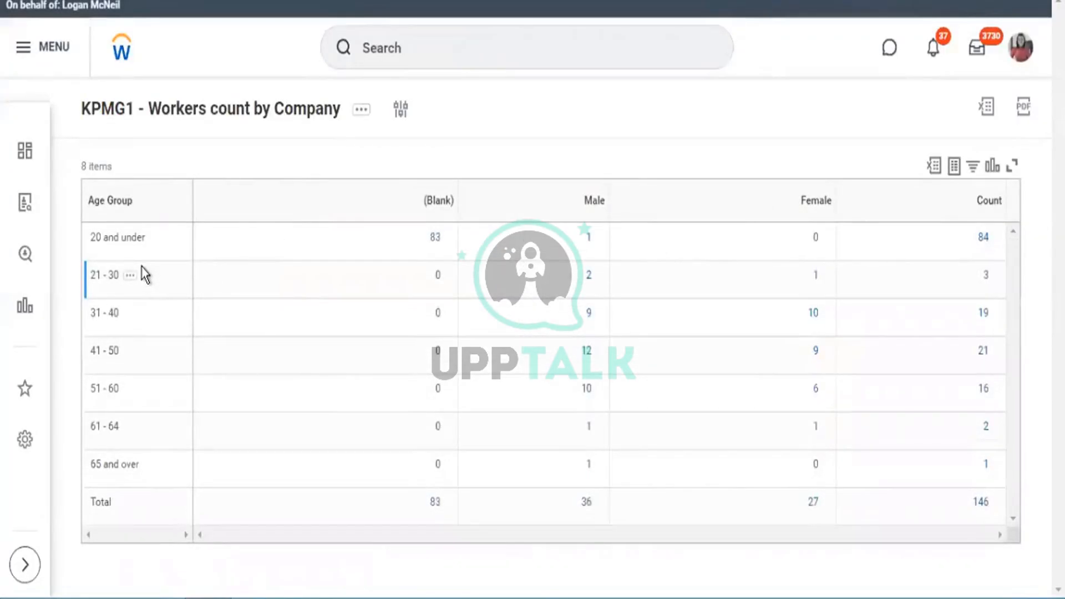
Step: Reopen the report for editing and replace the Age Group row grouping with Management Level - Primary Position
{"action": "left_click", "coordinate": [361, 109]}
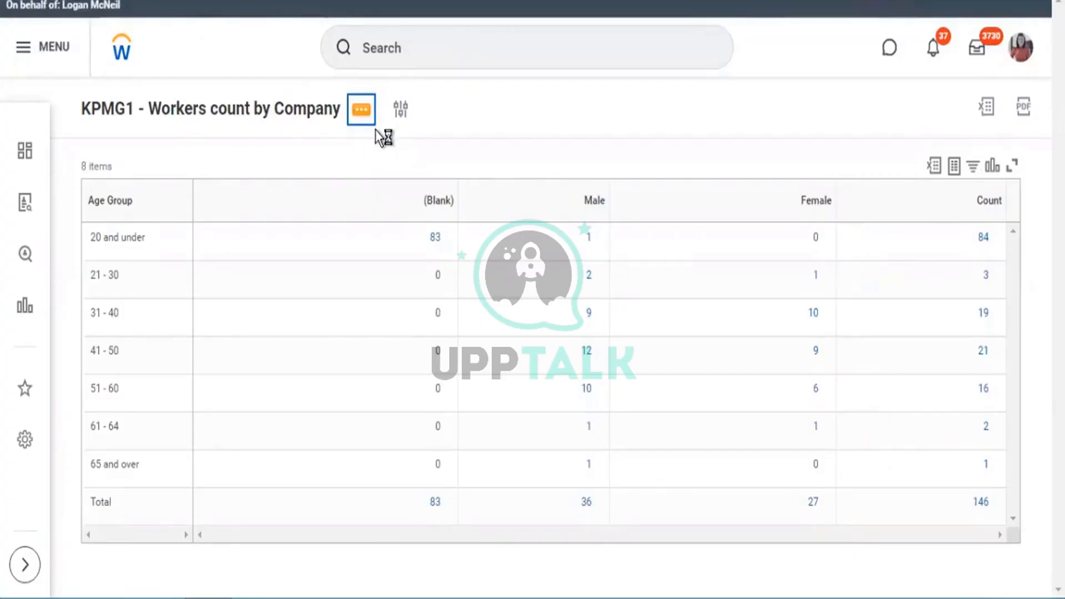
{"action": "mouse_move", "coordinate": [452, 169]}
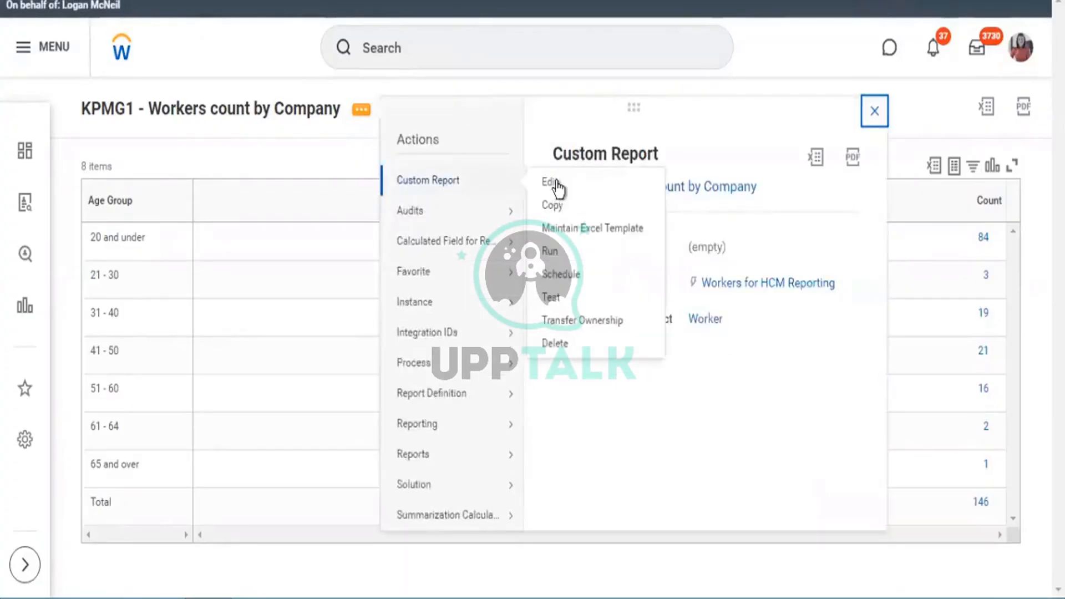
{"action": "left_click", "coordinate": [321, 235]}
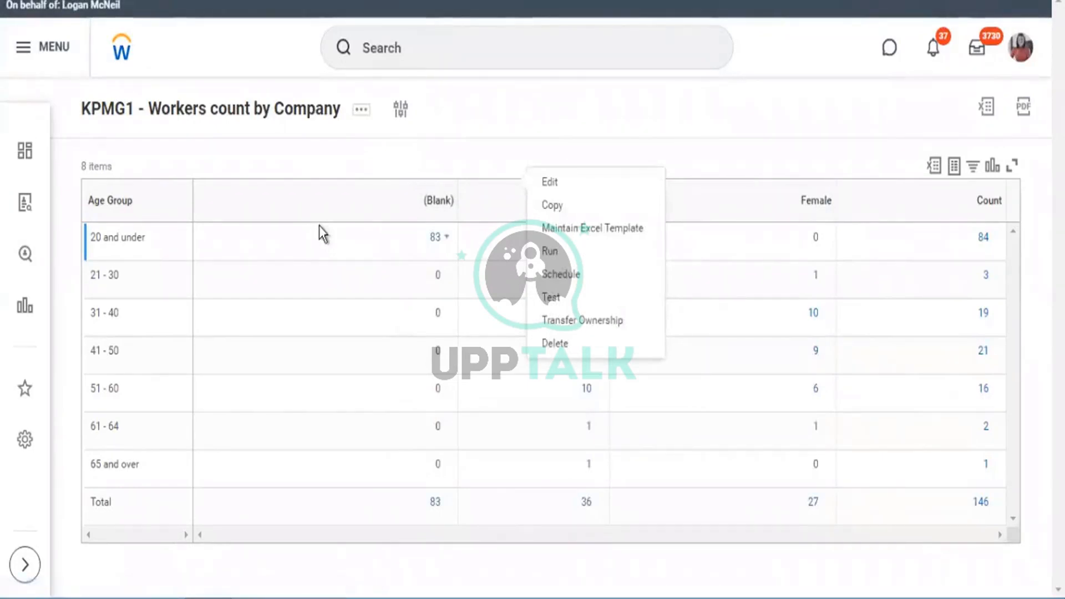
{"action": "scroll", "coordinate": [299, 430], "scroll_direction": "down", "scroll_amount": 5}
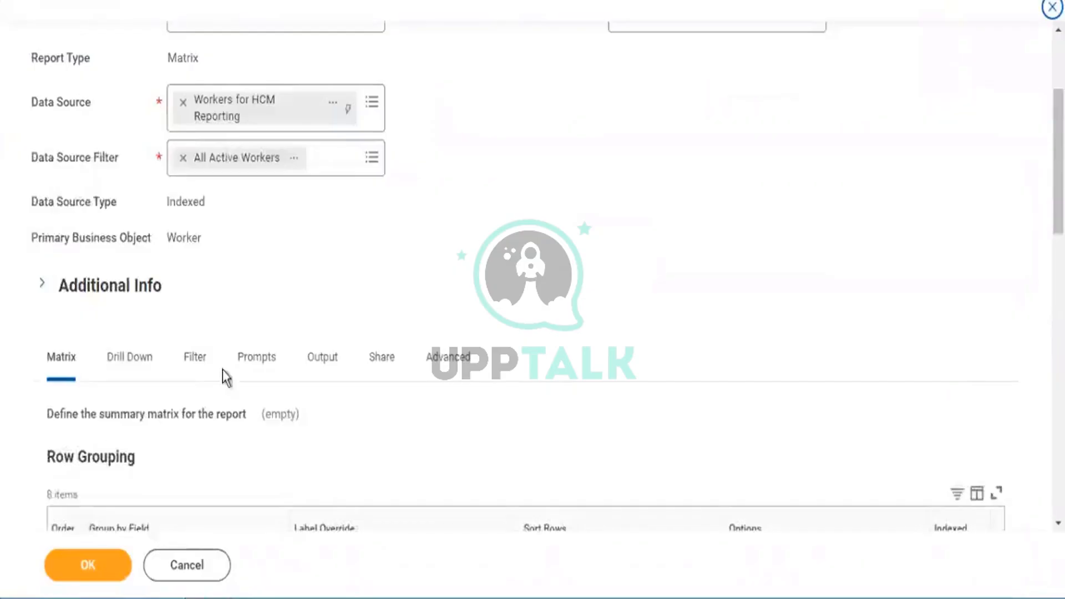
{"action": "left_click", "coordinate": [107, 484]}
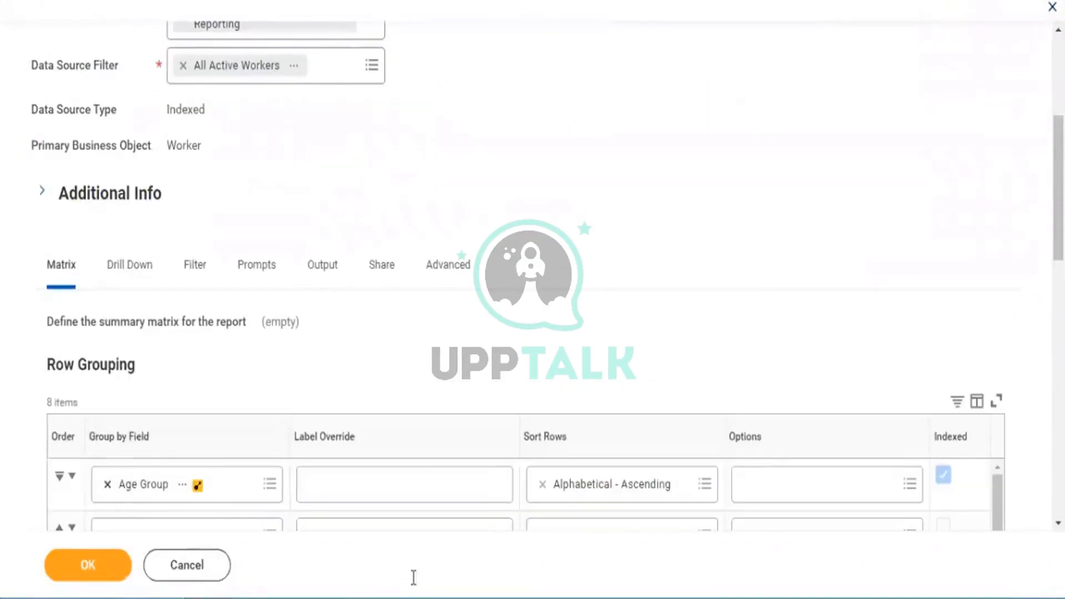
{"action": "type", "text": "manage level"}
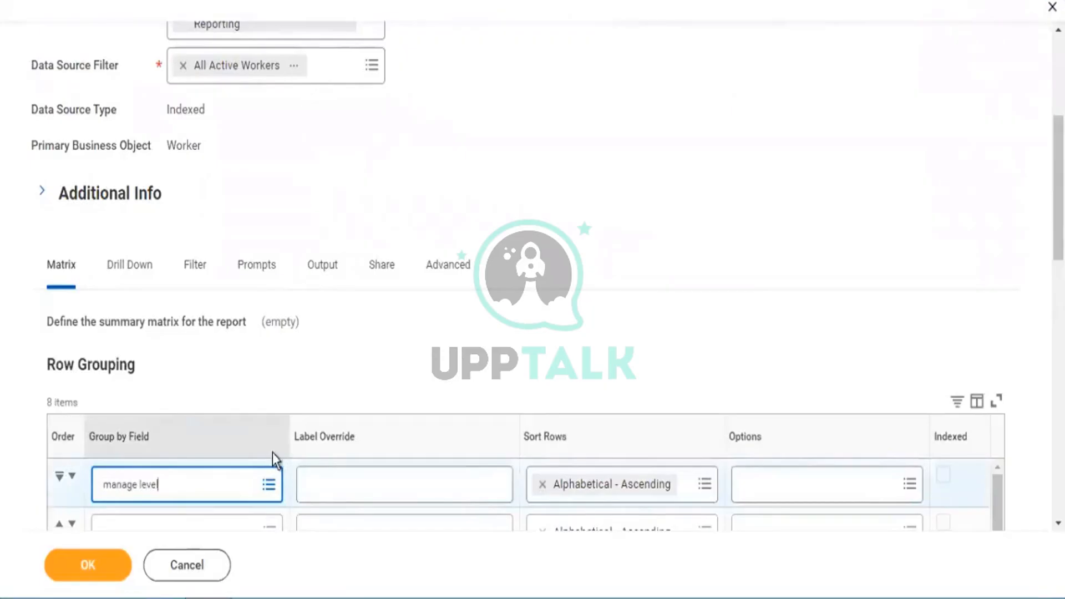
{"action": "key", "text": "Return"}
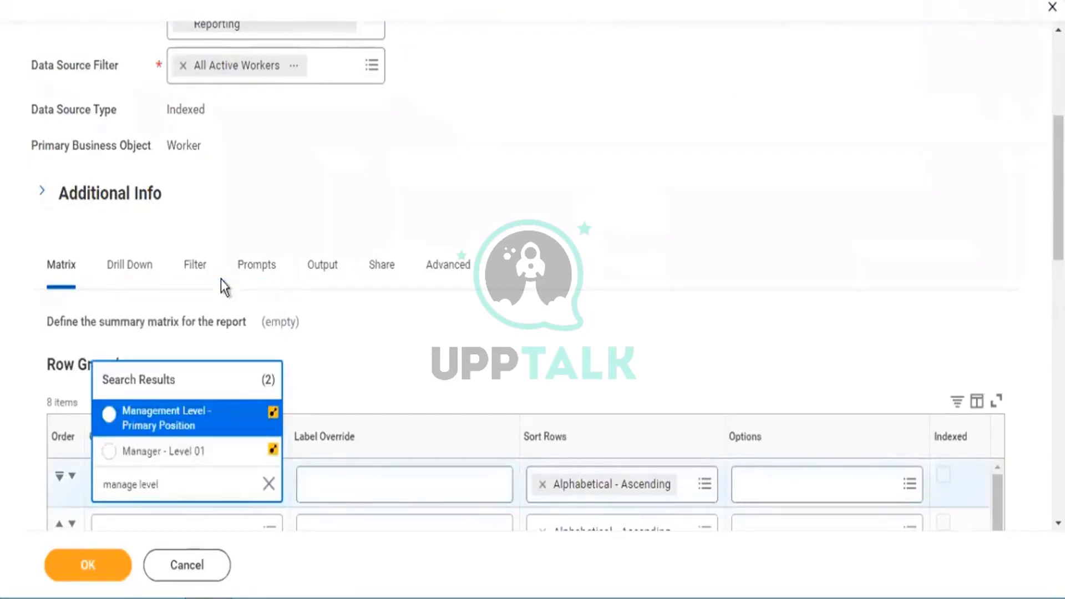
{"action": "left_click", "coordinate": [185, 424]}
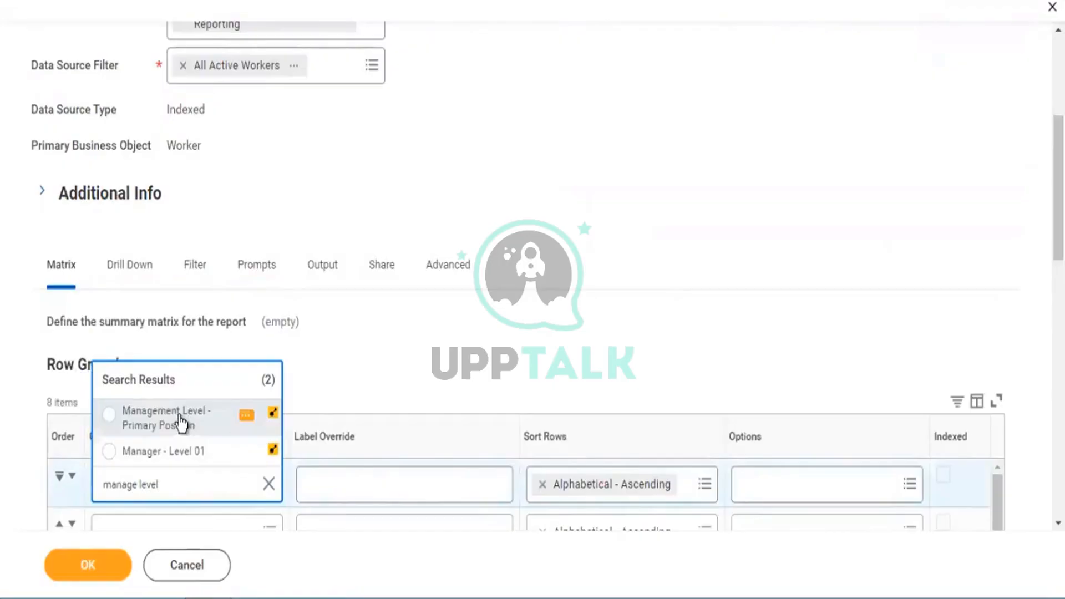
Step: Set the row grouping's label override to Management Level and view its row sort choices
{"action": "left_click", "coordinate": [405, 476]}
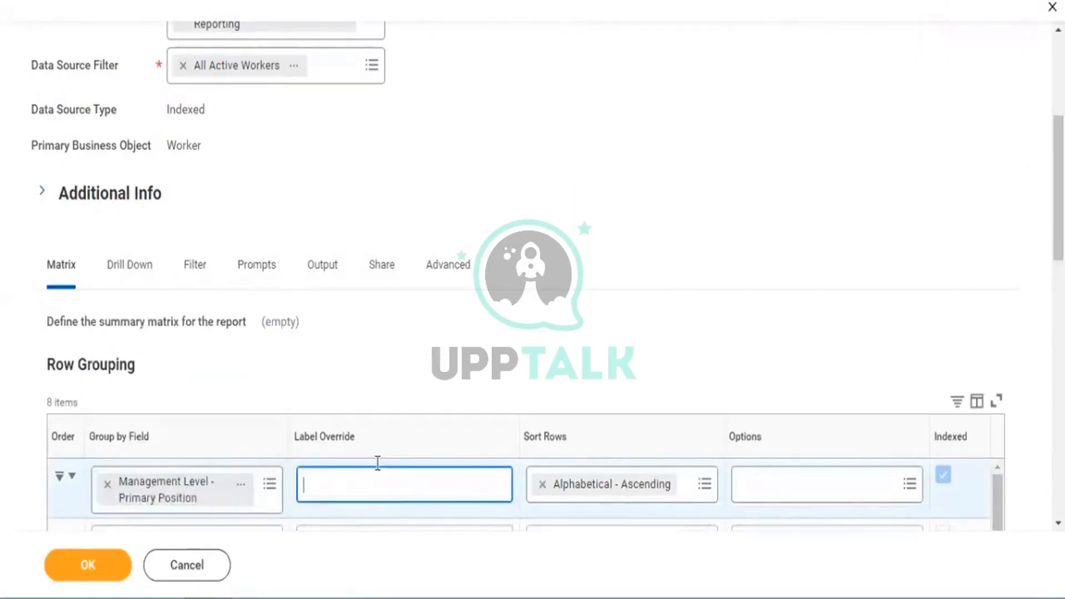
{"action": "type", "text": "Managment "}
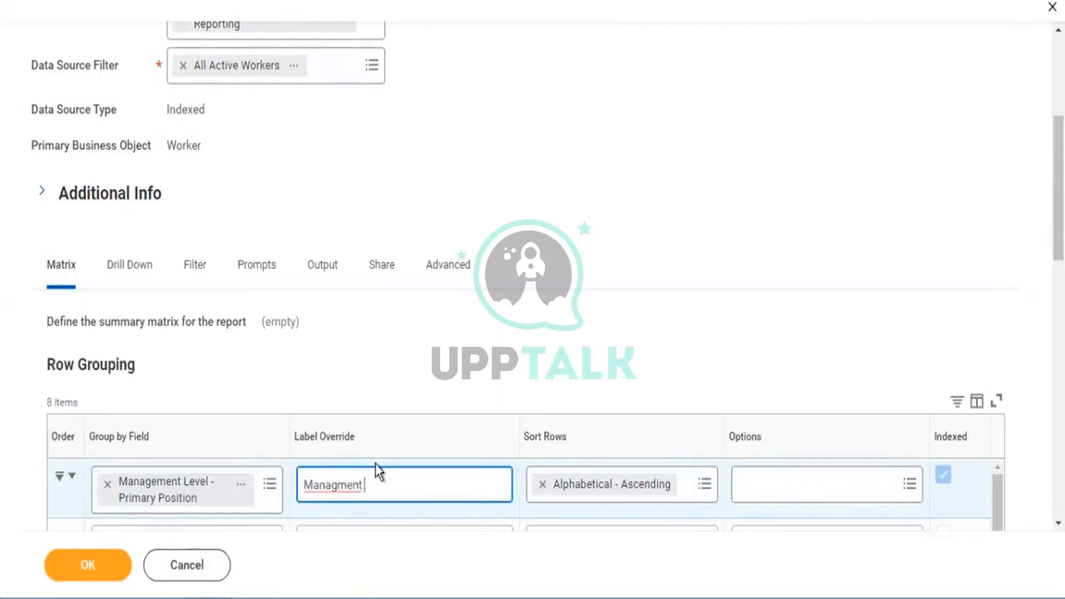
{"action": "type", "text": "Level"}
{"action": "left_click", "coordinate": [339, 486]}
{"action": "type", "text": "e"}
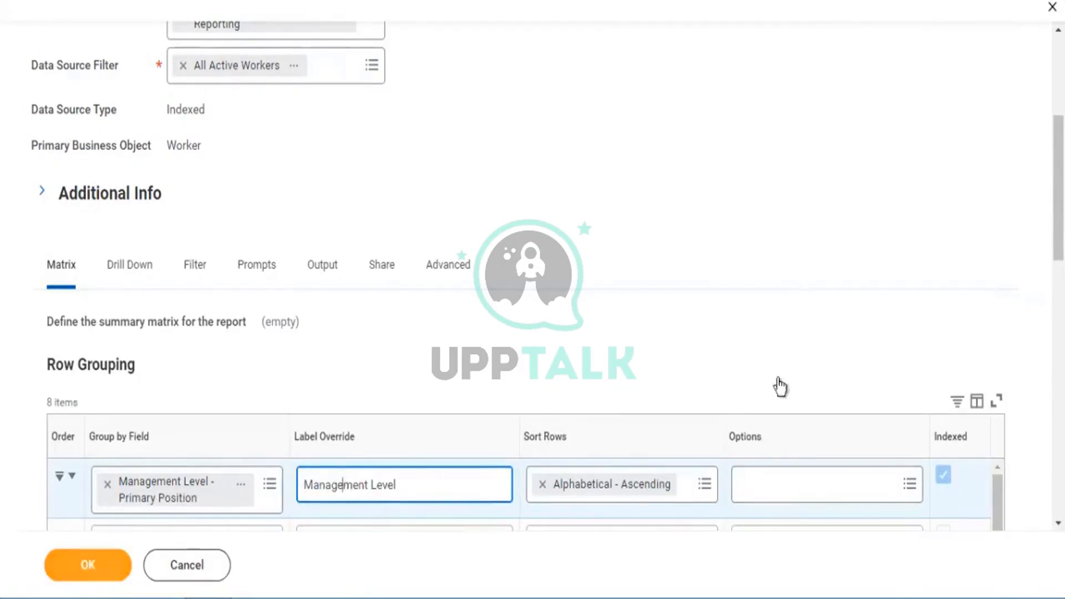
{"action": "scroll", "coordinate": [777, 385], "scroll_direction": "down", "scroll_amount": 3}
{"action": "left_click", "coordinate": [705, 305]}
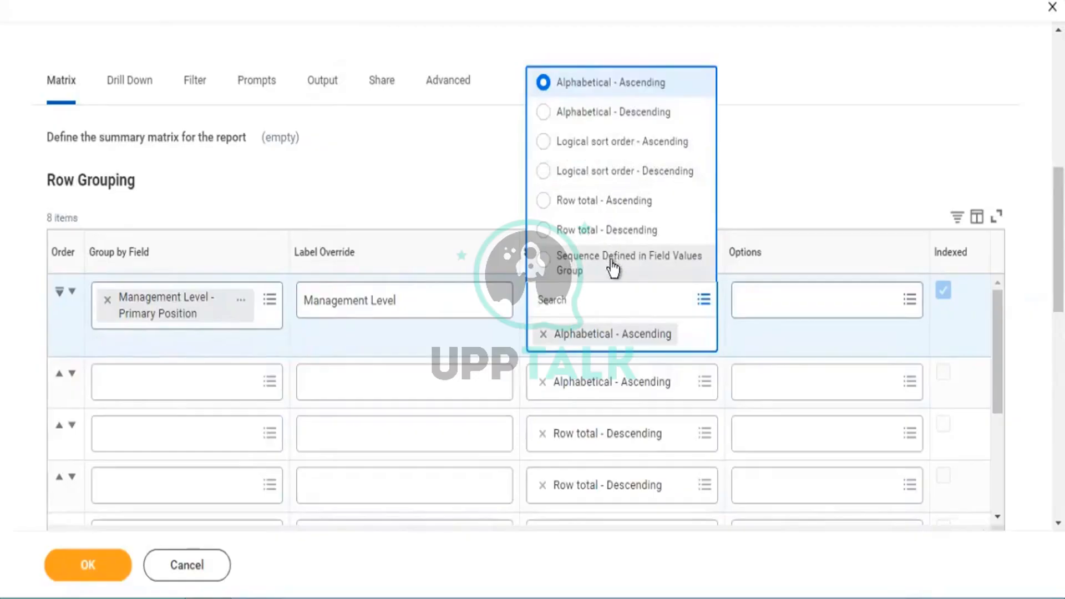
Step: Save the report grouped by Management Level and run it with the worker type prompts left blank
{"action": "left_click", "coordinate": [72, 568]}
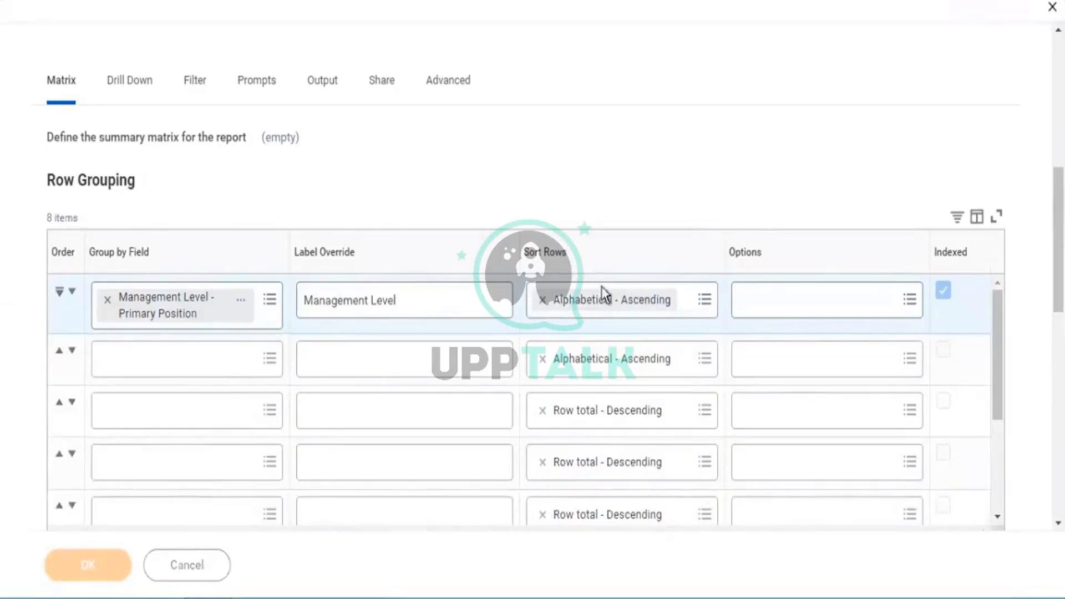
{"action": "scroll", "coordinate": [532, 344], "scroll_direction": "down", "scroll_amount": 7}
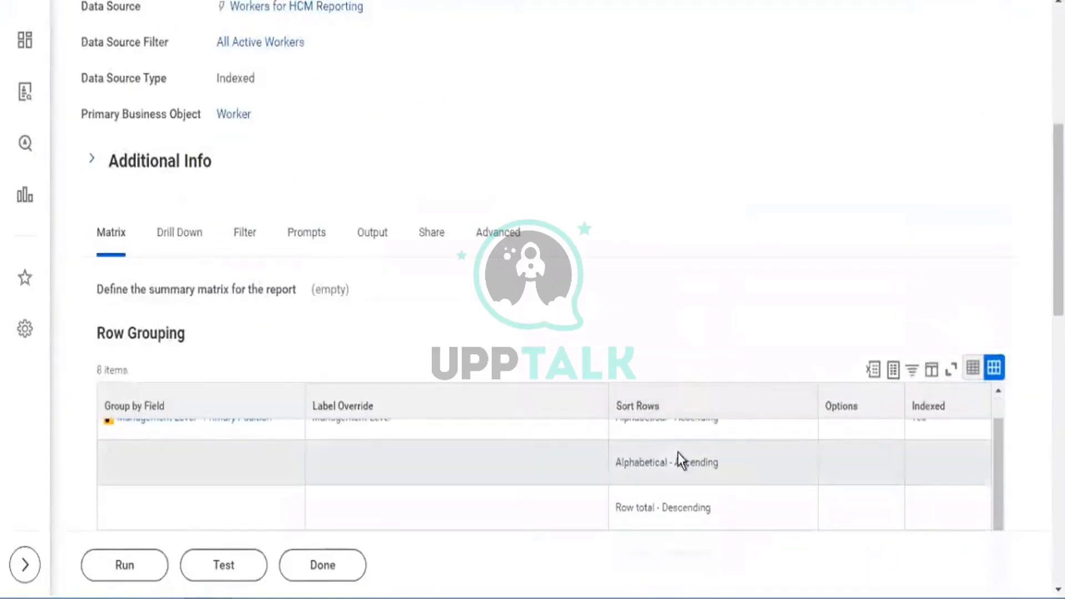
{"action": "scroll", "coordinate": [655, 455], "scroll_direction": "up", "scroll_amount": 1}
{"action": "left_click", "coordinate": [117, 576]}
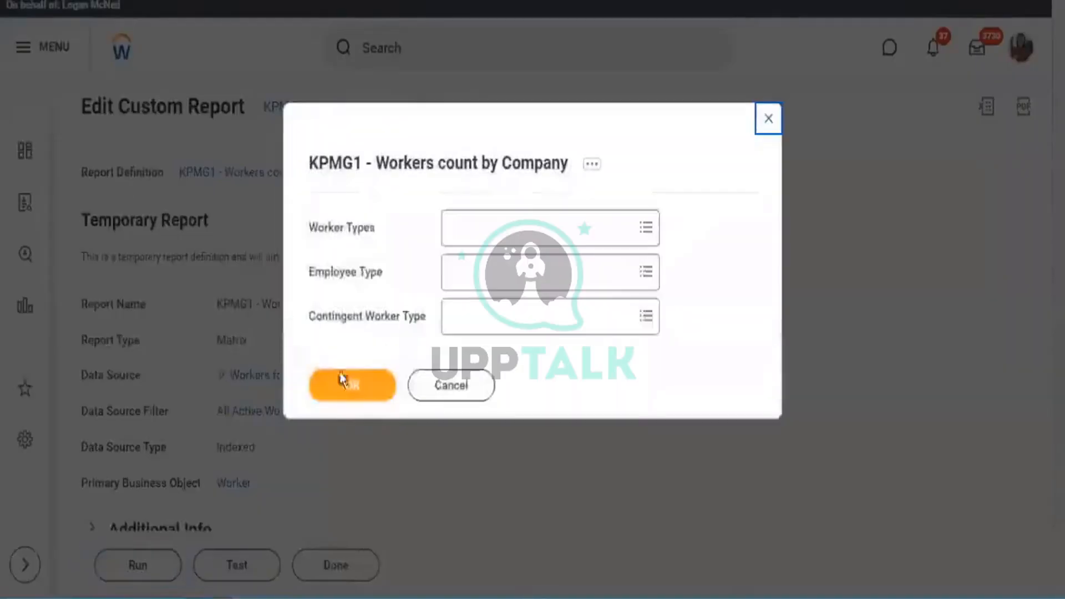
{"action": "left_click", "coordinate": [534, 213]}
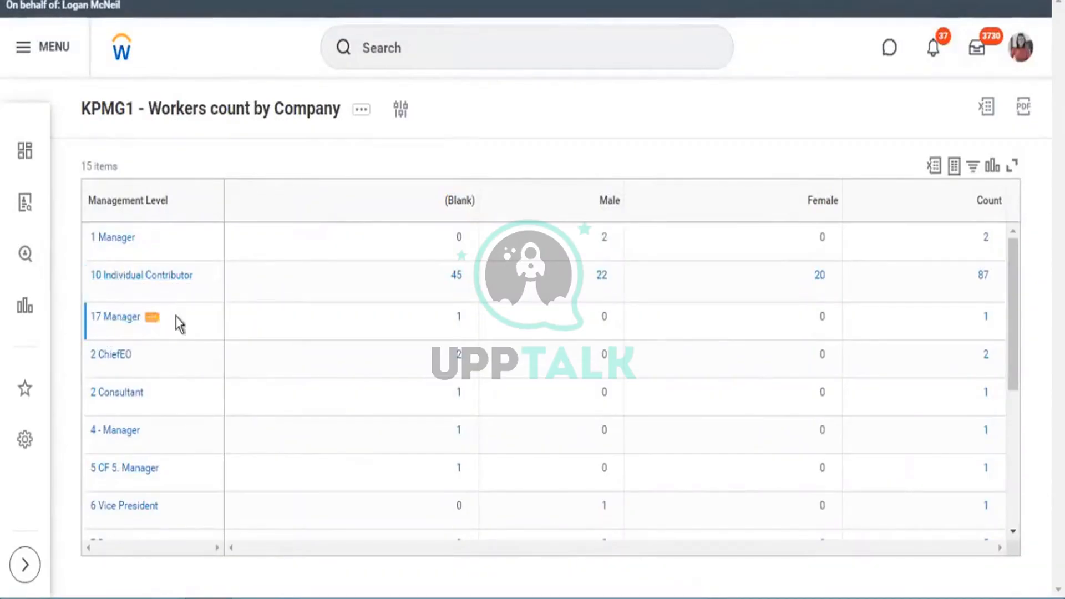
Step: Examine the order in which the alphabetical sort lists the management levels in the report output
{"action": "left_click_drag", "start_coordinate": [178, 323], "coordinate": [92, 331]}
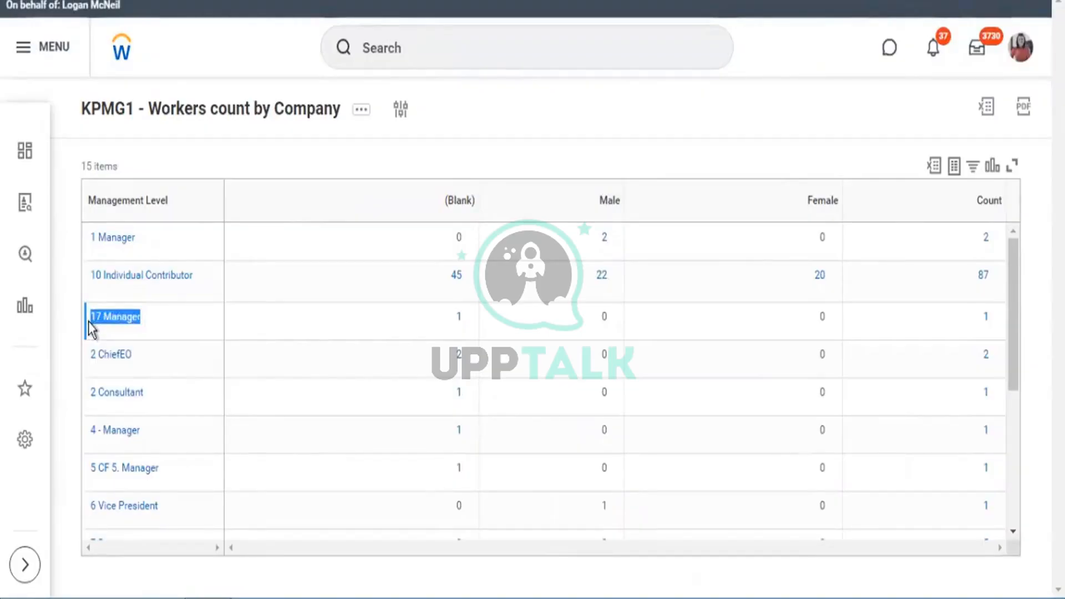
{"action": "left_click", "coordinate": [89, 360]}
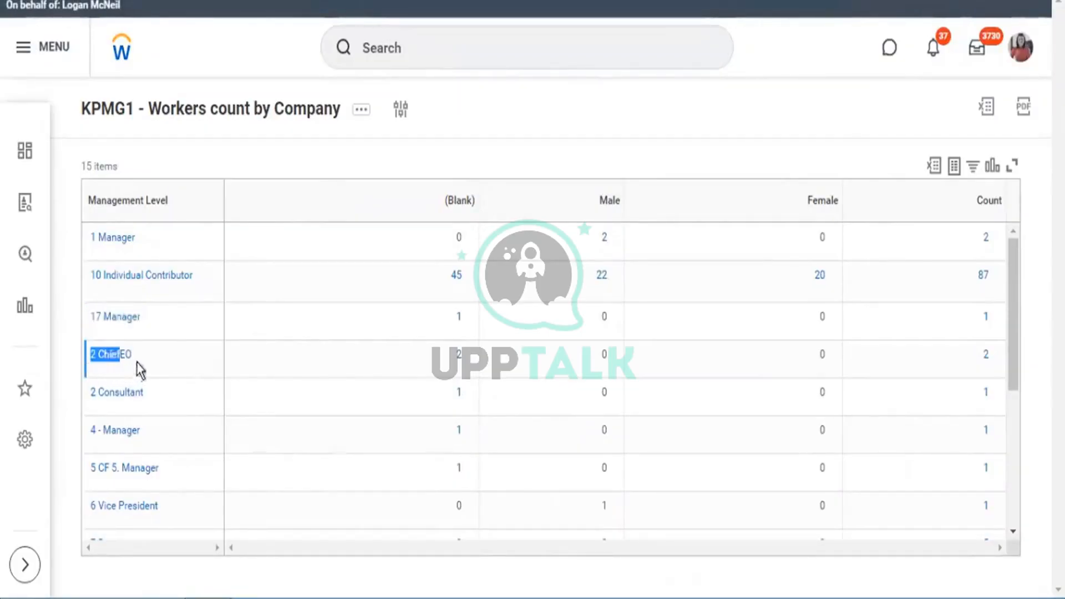
{"action": "left_click_drag", "start_coordinate": [136, 361], "coordinate": [145, 431]}
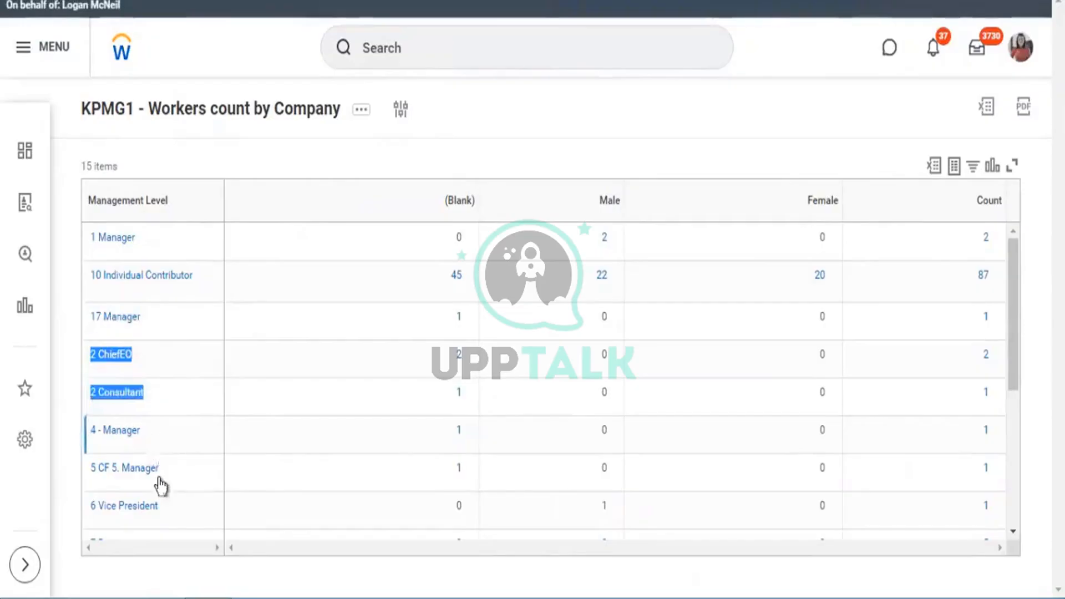
{"action": "left_click_drag", "start_coordinate": [161, 486], "coordinate": [164, 478]}
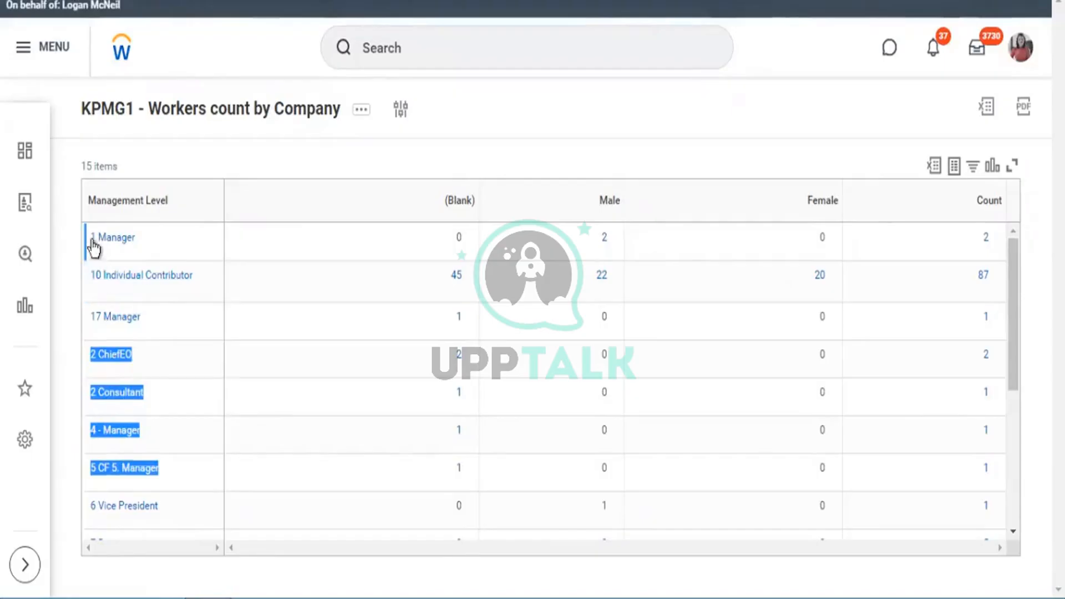
{"action": "left_click_drag", "start_coordinate": [91, 245], "coordinate": [152, 254]}
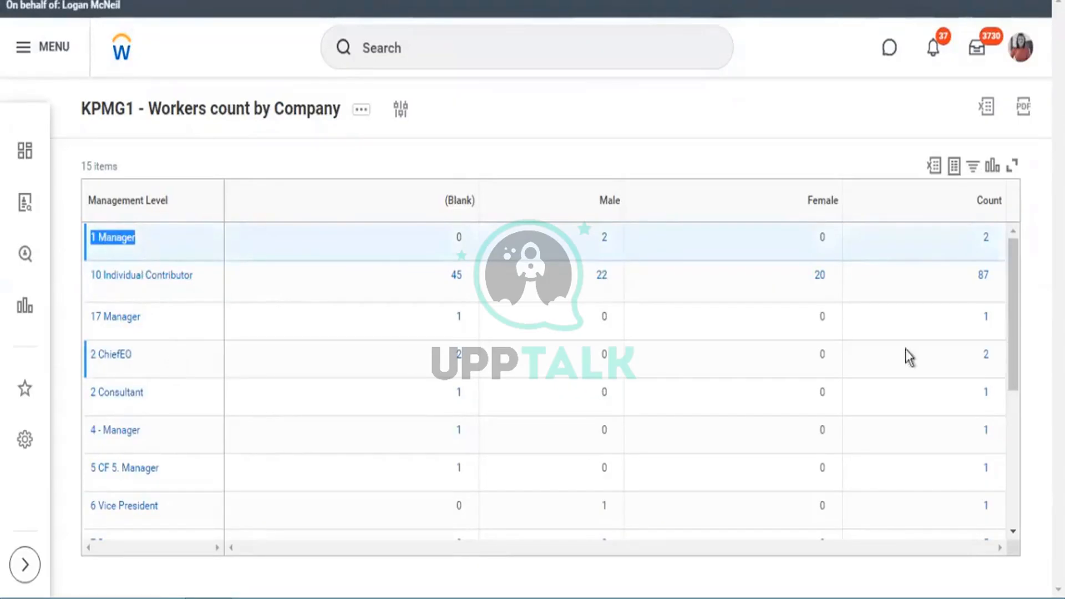
{"action": "left_click_drag", "start_coordinate": [1014, 347], "coordinate": [1032, 196]}
{"action": "scroll", "coordinate": [550, 391], "scroll_direction": "down", "scroll_amount": 3}
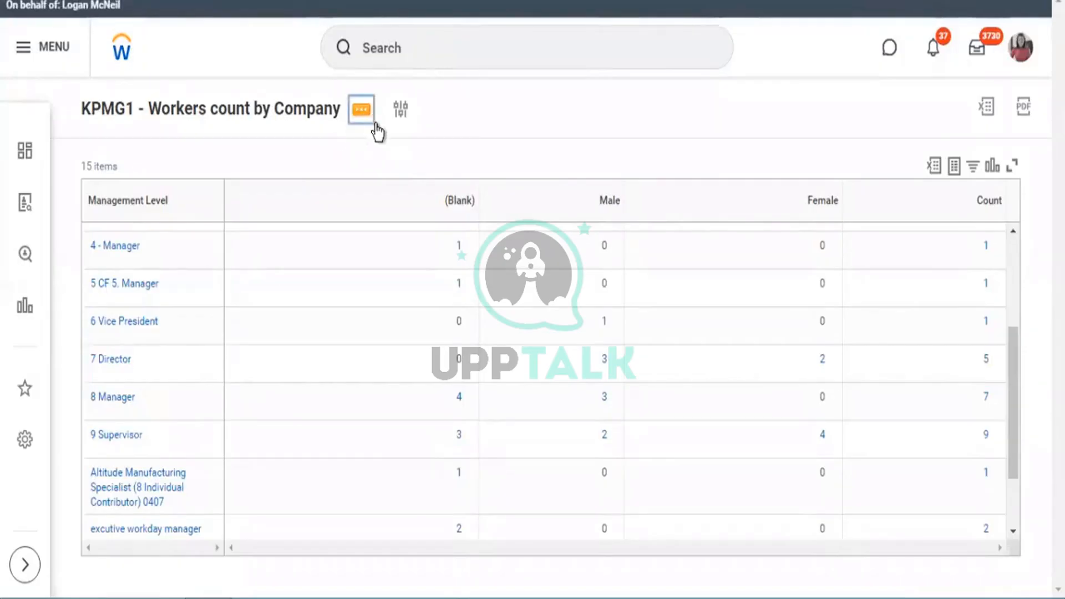
Step: Reopen the report for editing and set the Management Level row sort to Logical sort order - Ascending
{"action": "left_click", "coordinate": [375, 123]}
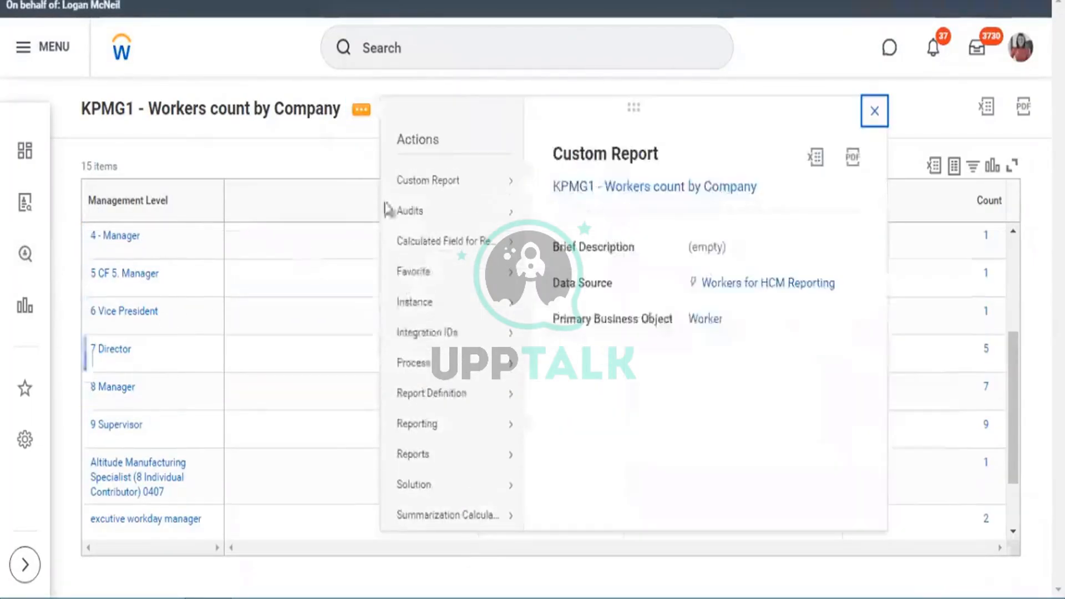
{"action": "mouse_move", "coordinate": [439, 187]}
{"action": "left_click", "coordinate": [550, 184]}
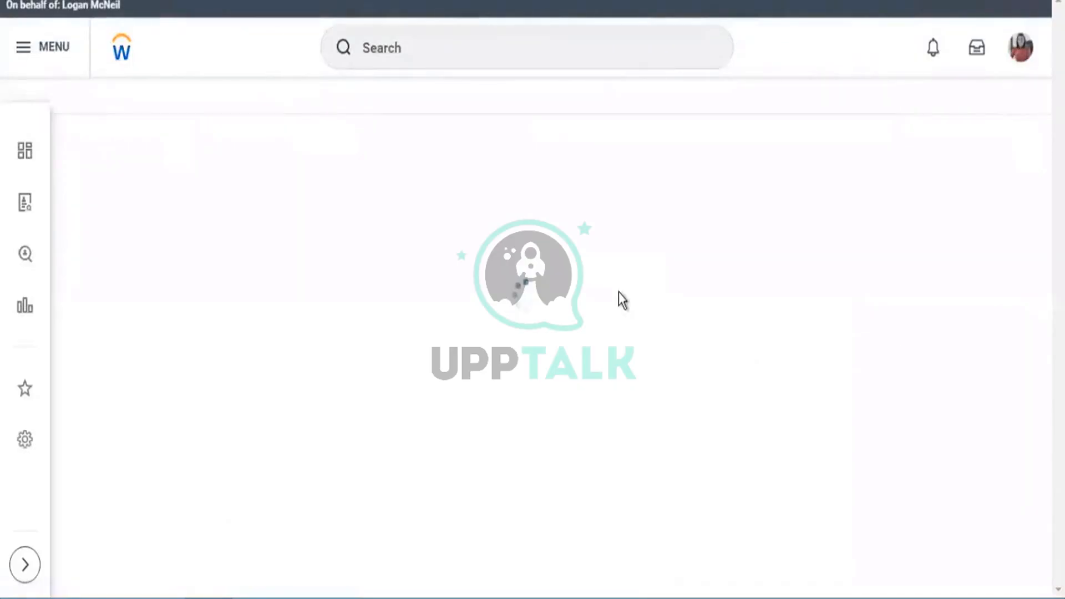
{"action": "scroll", "coordinate": [628, 326], "scroll_direction": "down", "scroll_amount": 6}
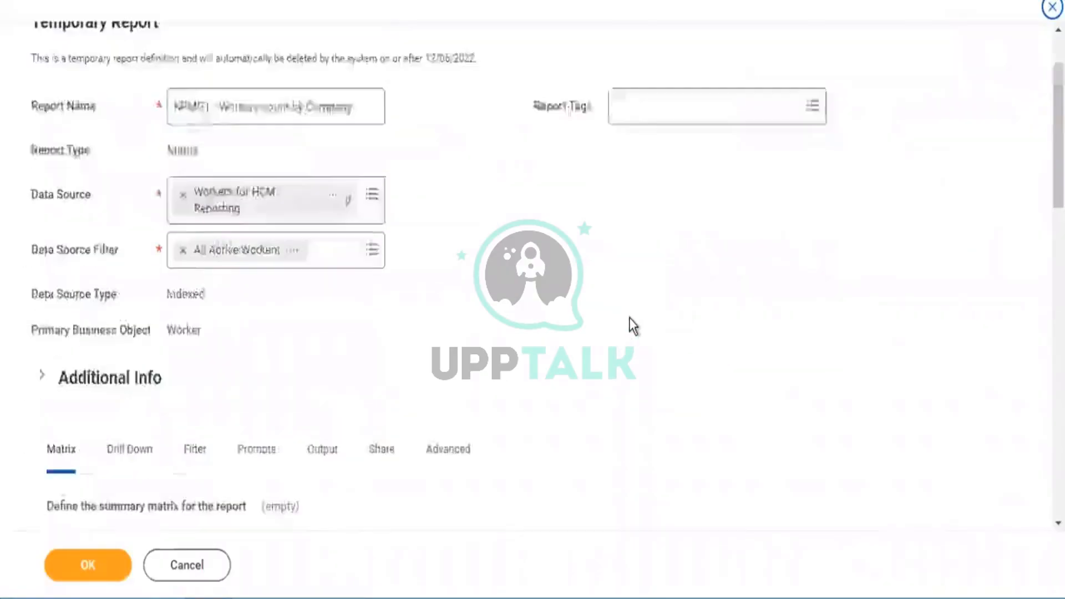
{"action": "scroll", "coordinate": [660, 303], "scroll_direction": "down", "scroll_amount": 3}
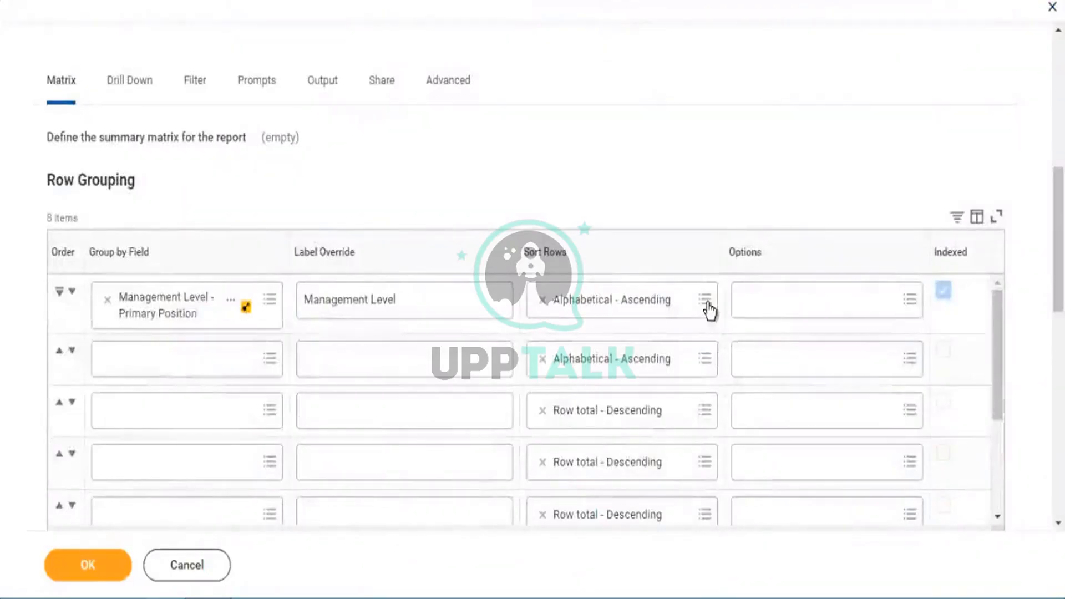
{"action": "left_click", "coordinate": [706, 301]}
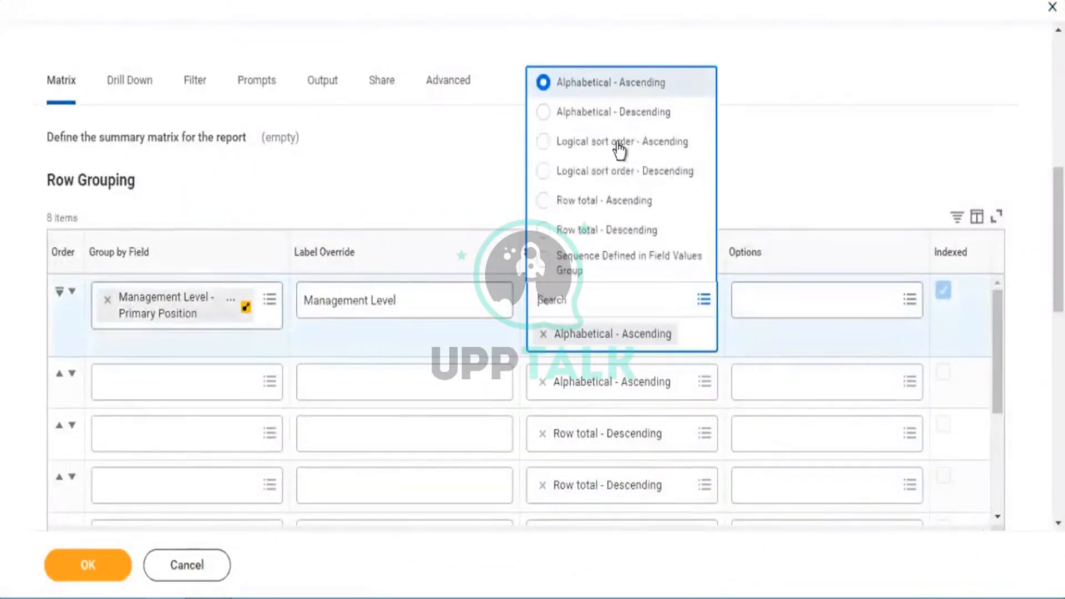
{"action": "left_click", "coordinate": [674, 145]}
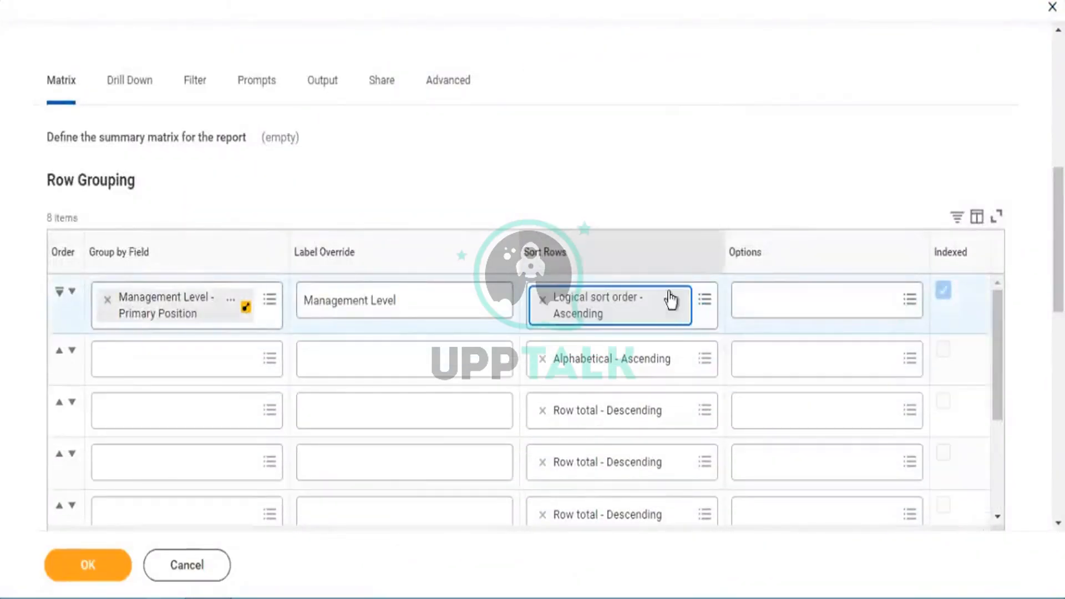
Step: Save and run the logically sorted report without prompt values, and review the order of its management level rows
{"action": "left_click", "coordinate": [94, 571]}
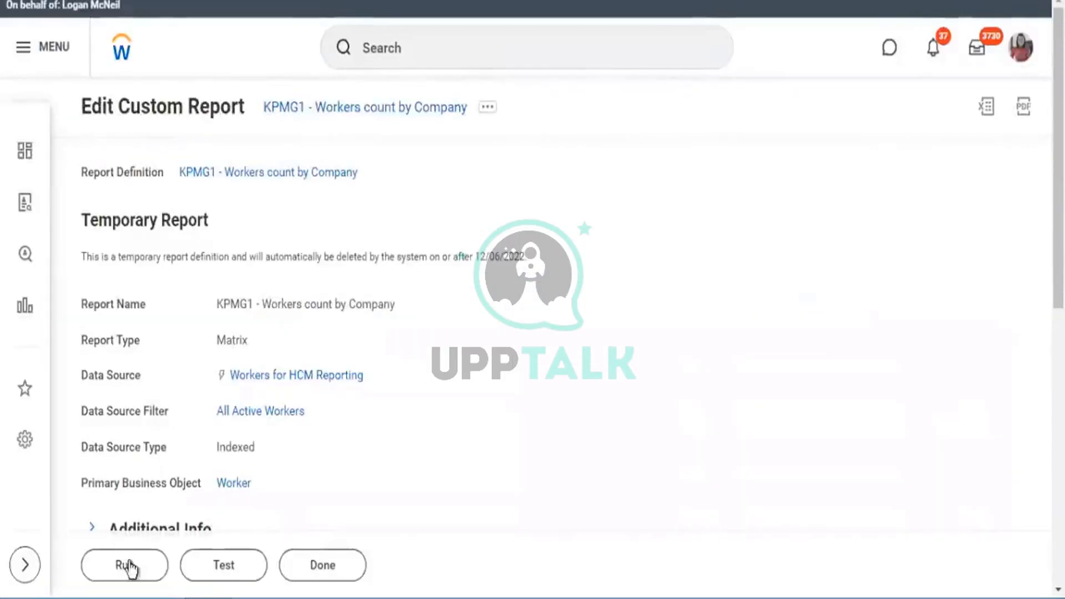
{"action": "left_click", "coordinate": [127, 565]}
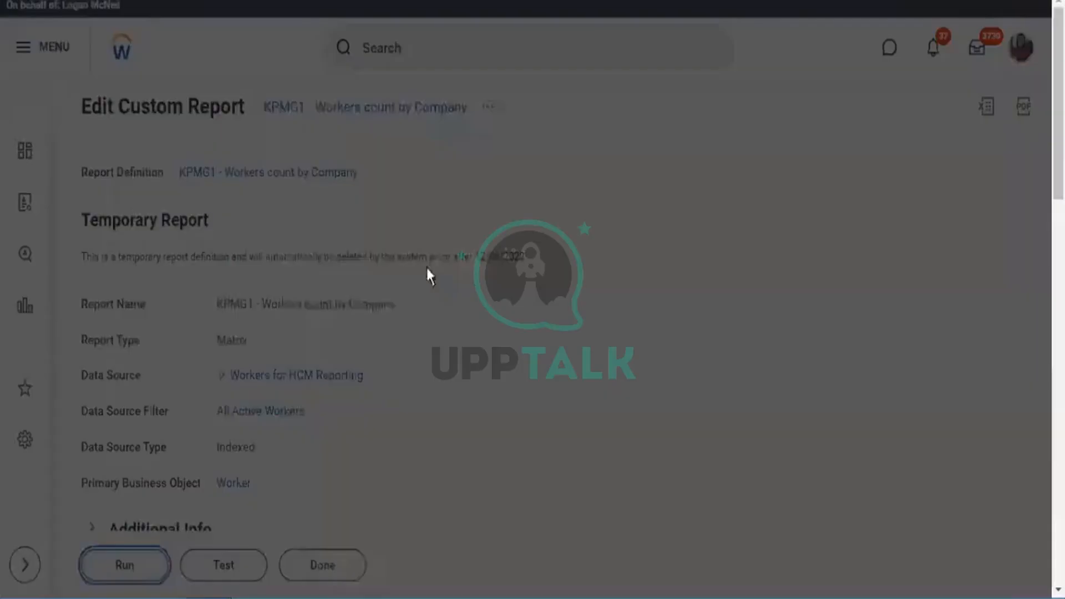
{"action": "left_click", "coordinate": [361, 373]}
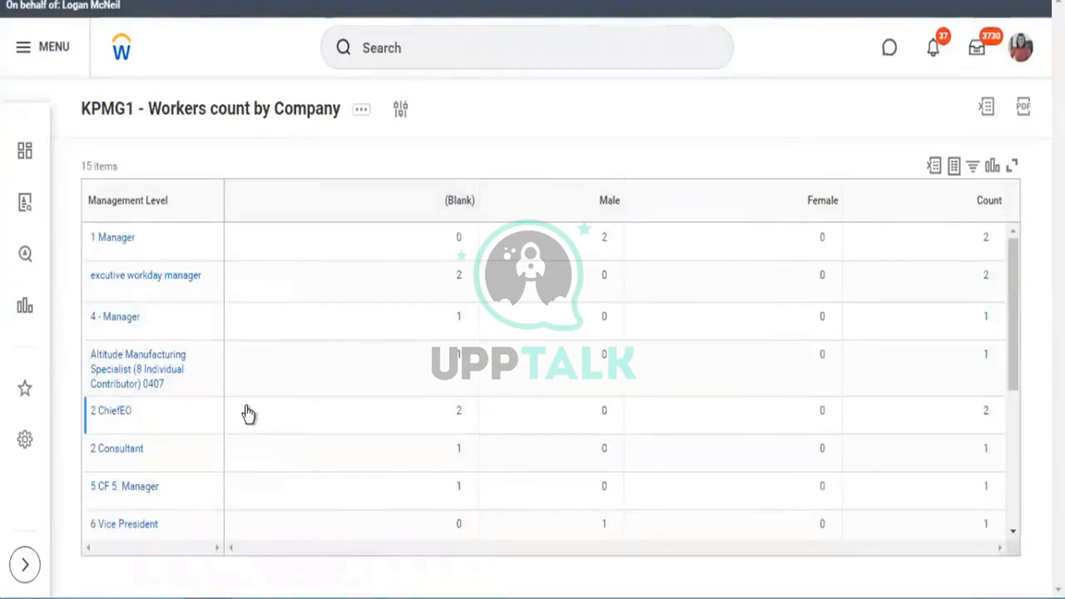
{"action": "scroll", "coordinate": [250, 413], "scroll_direction": "down", "scroll_amount": 5}
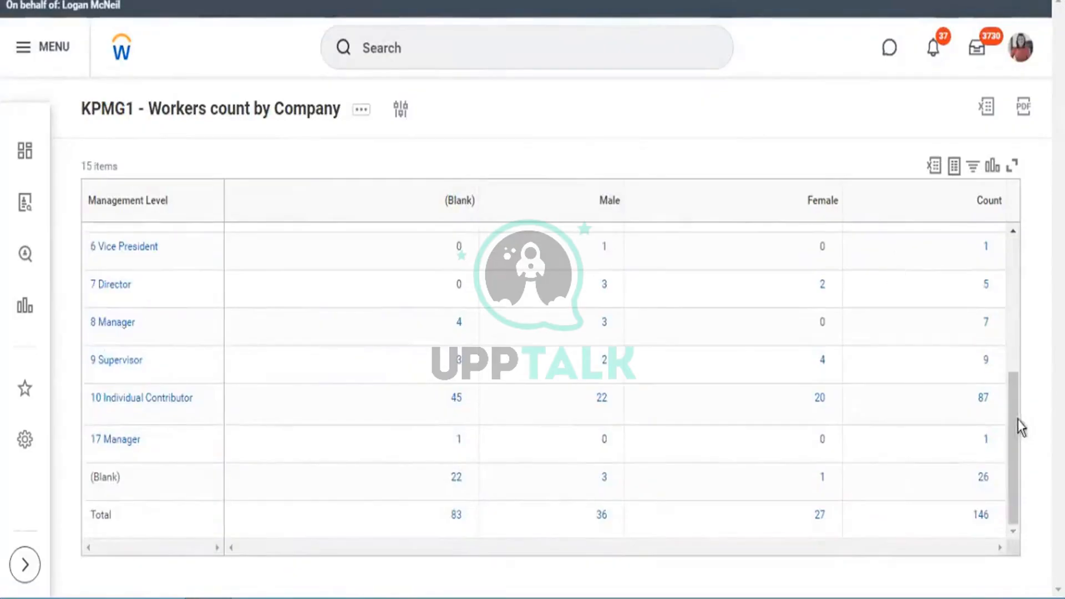
{"action": "left_click_drag", "start_coordinate": [1017, 421], "coordinate": [1031, 275]}
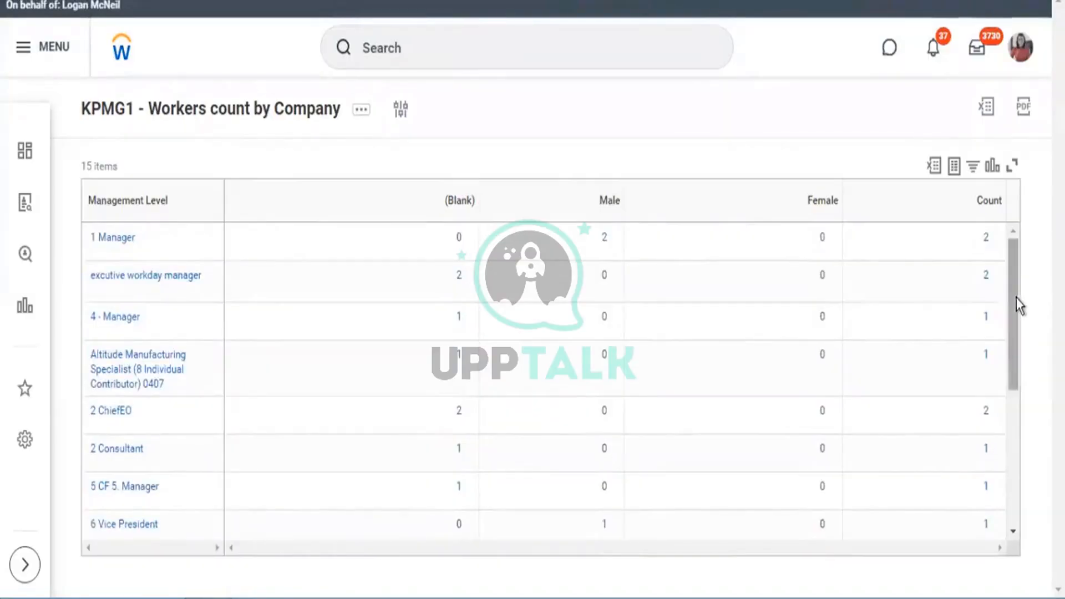
{"action": "left_click", "coordinate": [998, 328]}
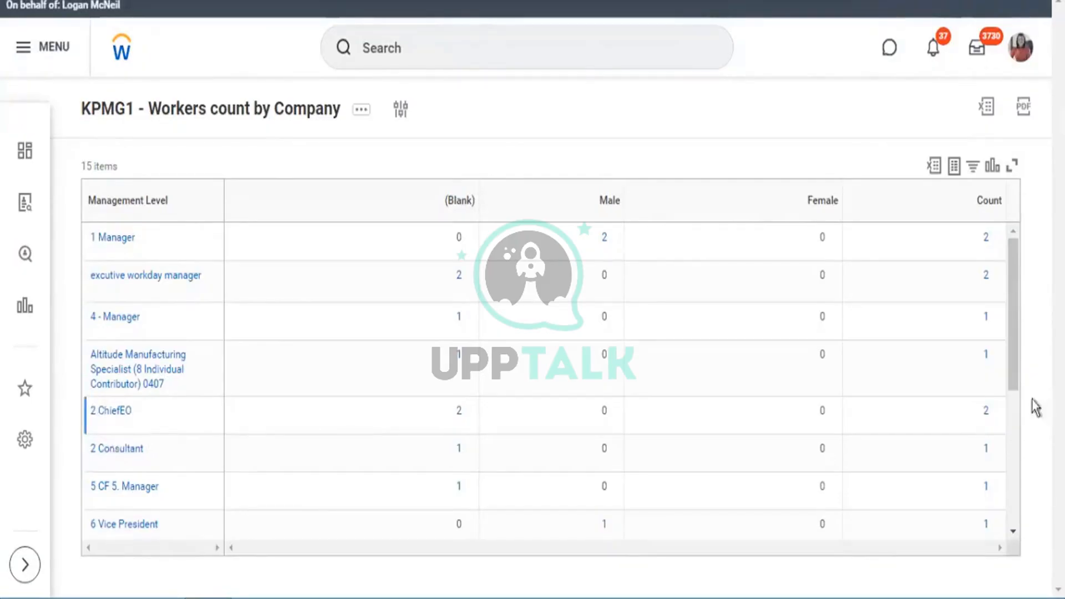
{"action": "left_click_drag", "start_coordinate": [1014, 373], "coordinate": [1029, 509]}
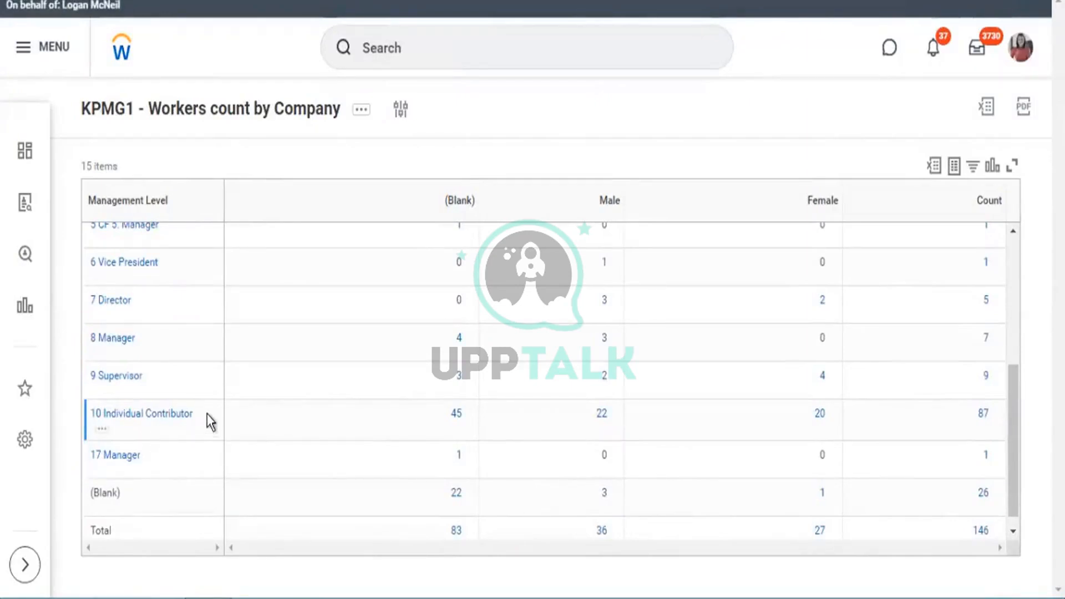
Step: Examine the sequence of management levels in the report output, from 10 Individual Contributor back up to the first row
{"action": "left_click_drag", "start_coordinate": [207, 420], "coordinate": [128, 415]}
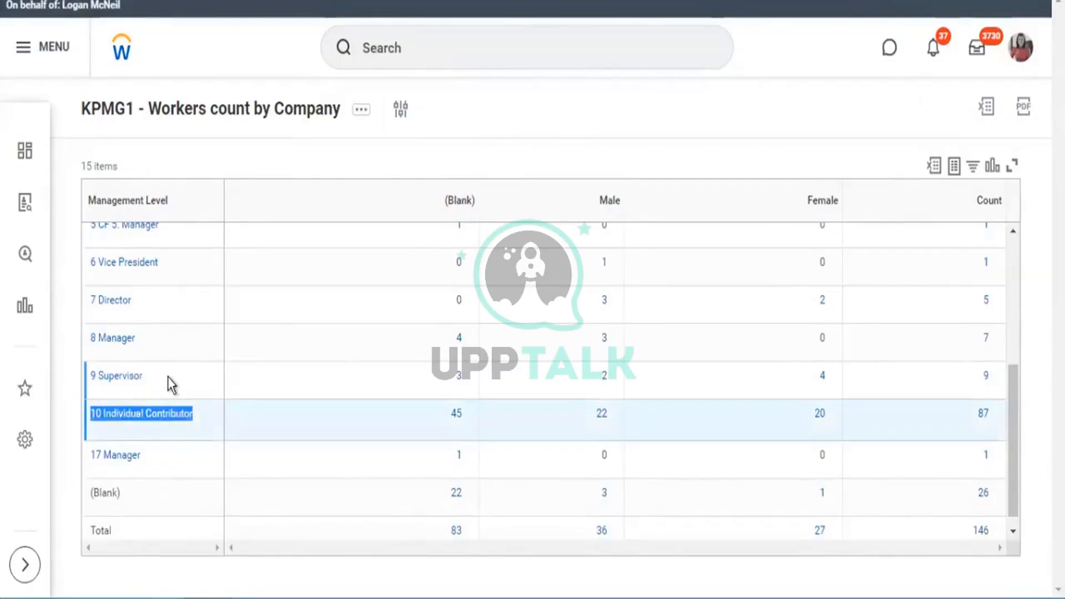
{"action": "left_click_drag", "start_coordinate": [167, 377], "coordinate": [84, 380]}
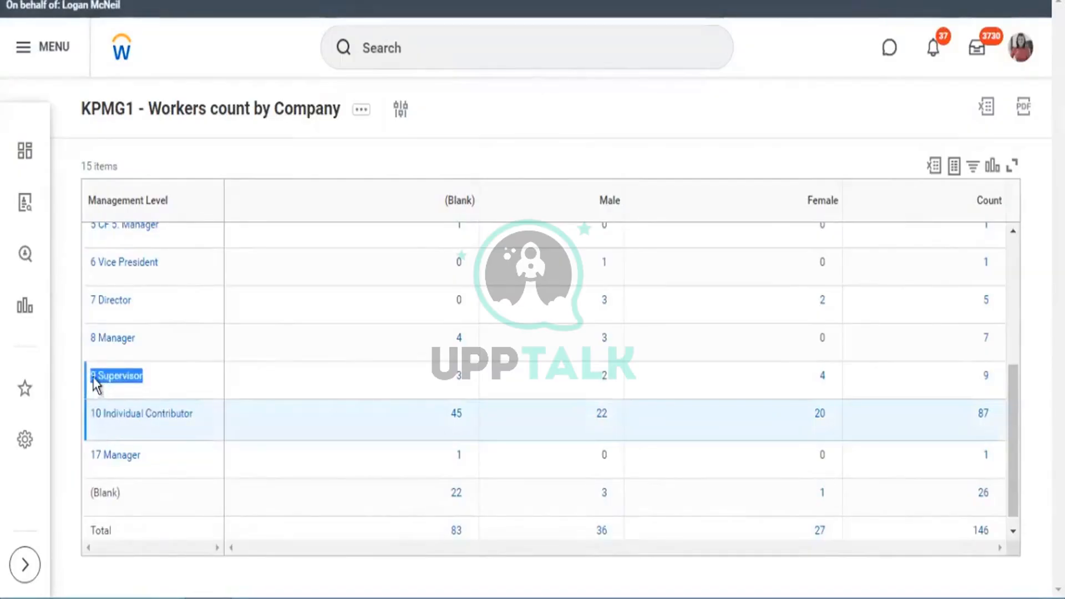
{"action": "left_click_drag", "start_coordinate": [168, 340], "coordinate": [85, 309]}
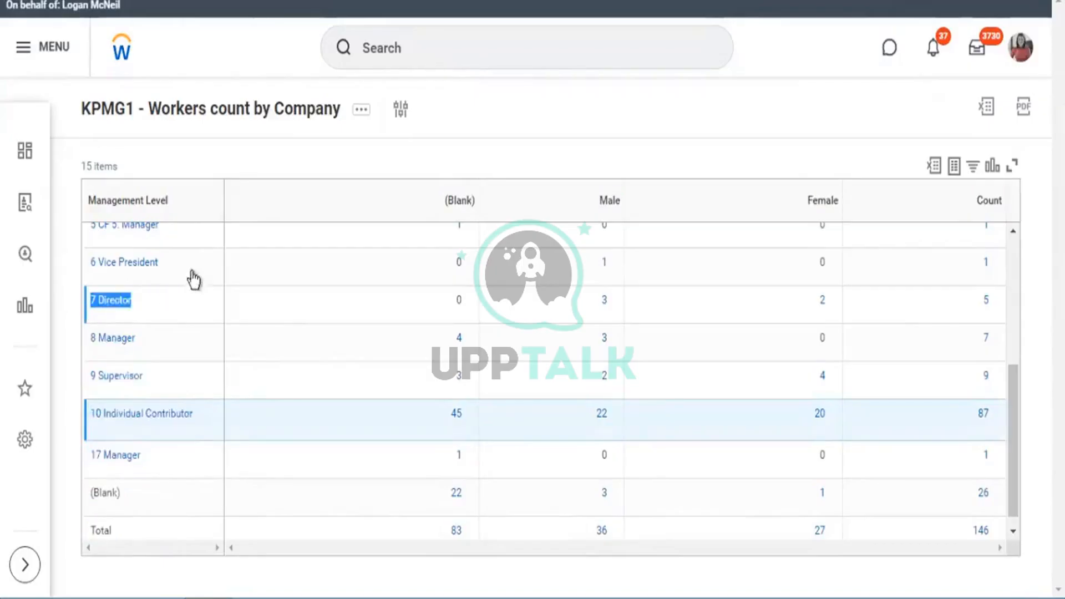
{"action": "left_click_drag", "start_coordinate": [166, 276], "coordinate": [86, 278]}
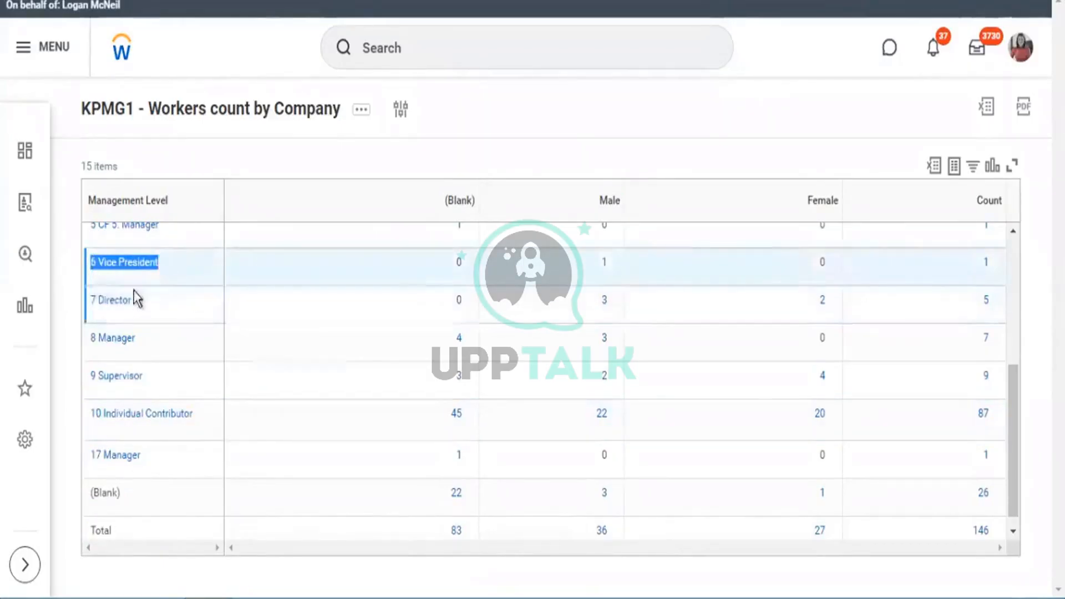
{"action": "scroll", "coordinate": [167, 288], "scroll_direction": "up", "scroll_amount": 2}
{"action": "left_click_drag", "start_coordinate": [172, 247], "coordinate": [97, 251]}
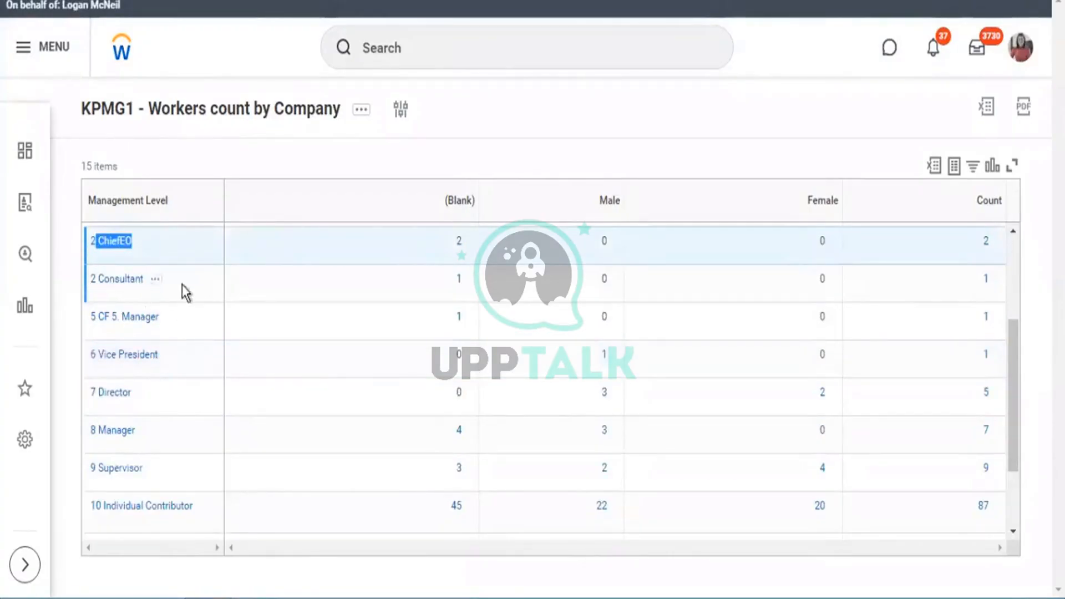
{"action": "left_click", "coordinate": [1016, 256]}
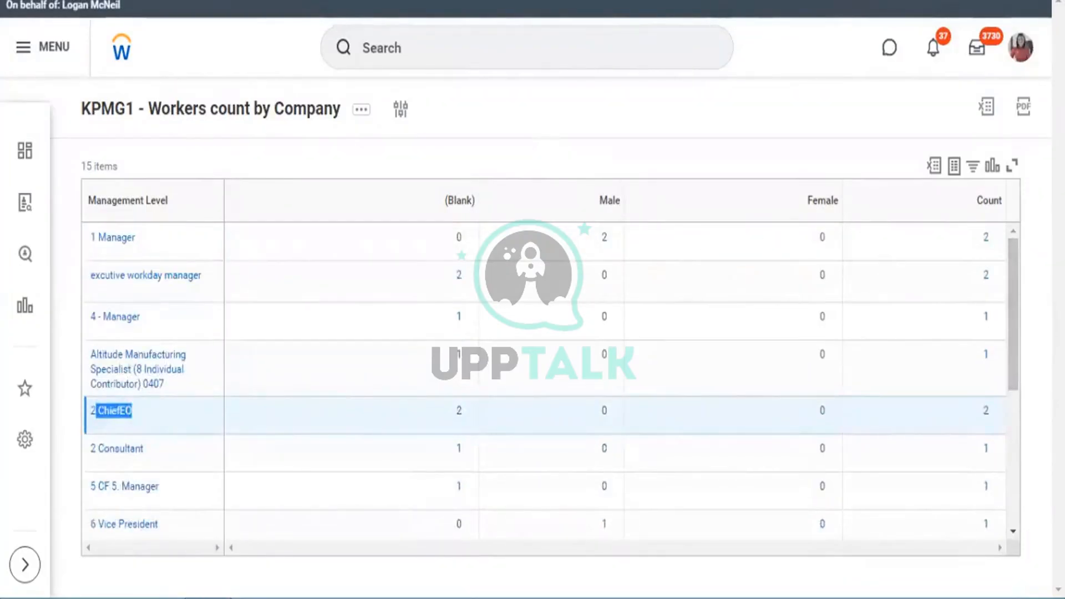
Step: Reopen the report for editing and set the Management Level row sort to Sequence Defined in Field Values Group
{"action": "left_click", "coordinate": [361, 109]}
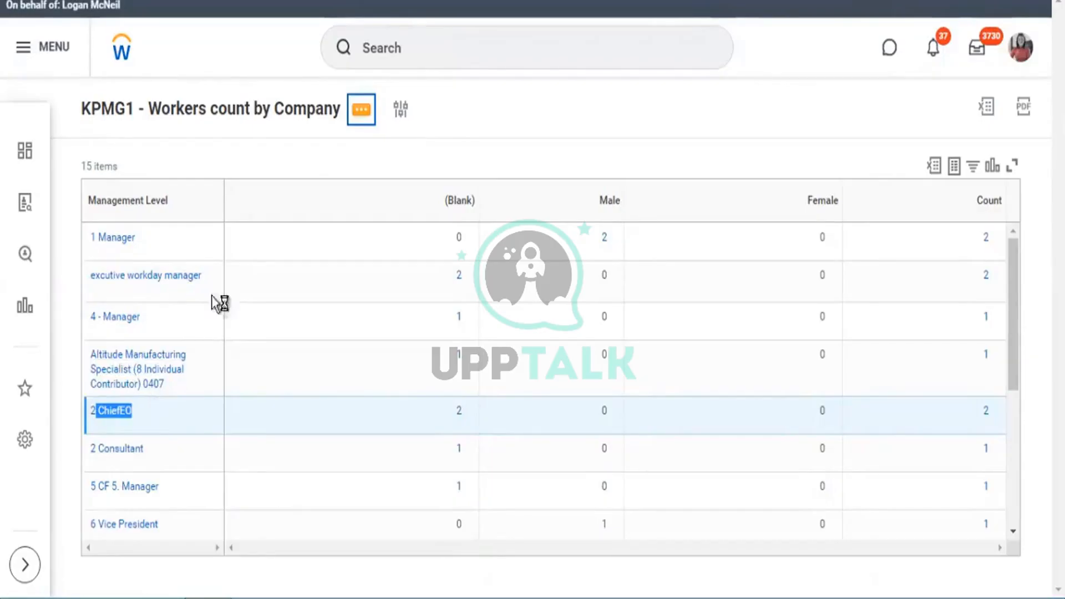
{"action": "left_click", "coordinate": [370, 119]}
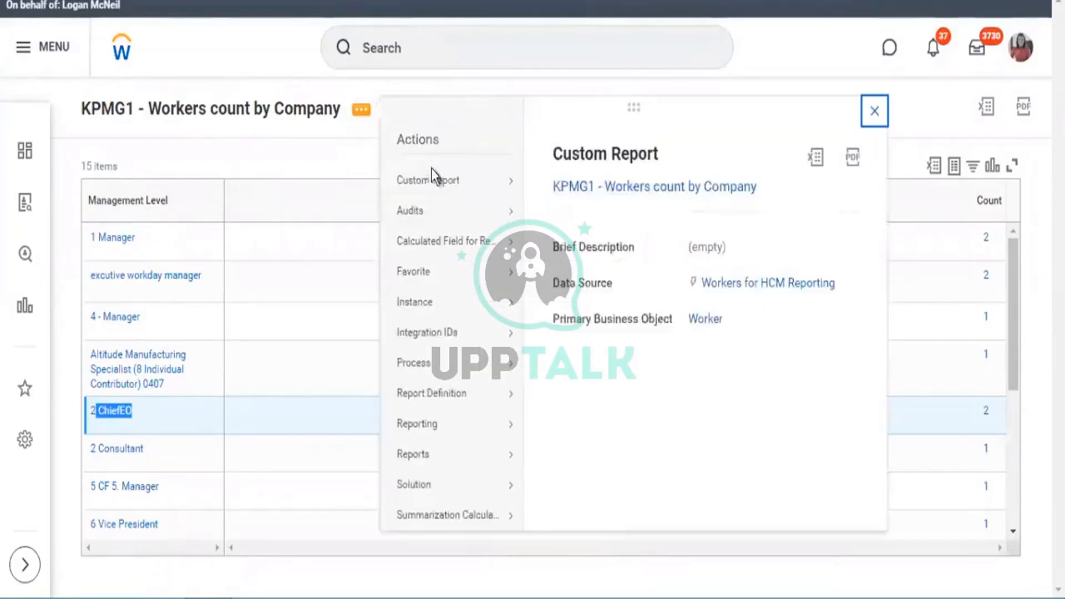
{"action": "mouse_move", "coordinate": [464, 184]}
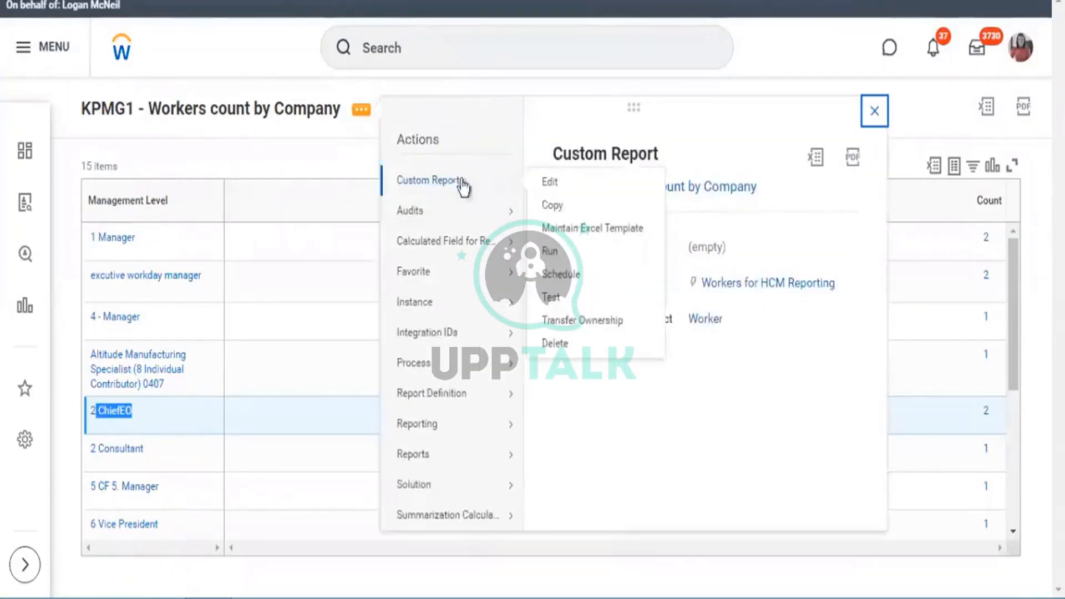
{"action": "left_click", "coordinate": [550, 186]}
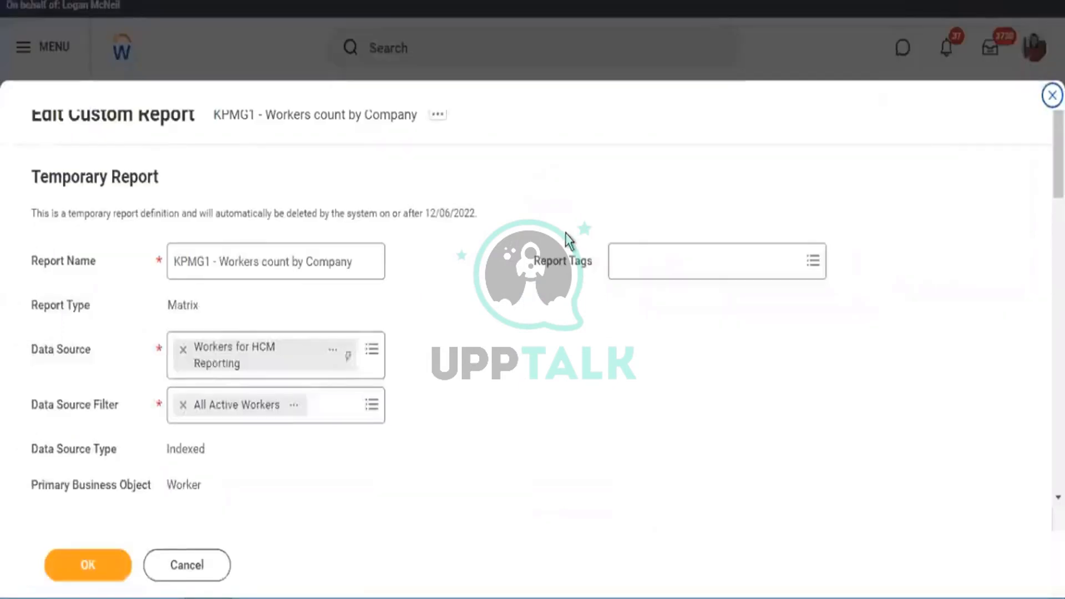
{"action": "scroll", "coordinate": [563, 273], "scroll_direction": "down", "scroll_amount": 5}
{"action": "scroll", "coordinate": [563, 273], "scroll_direction": "down", "scroll_amount": 5}
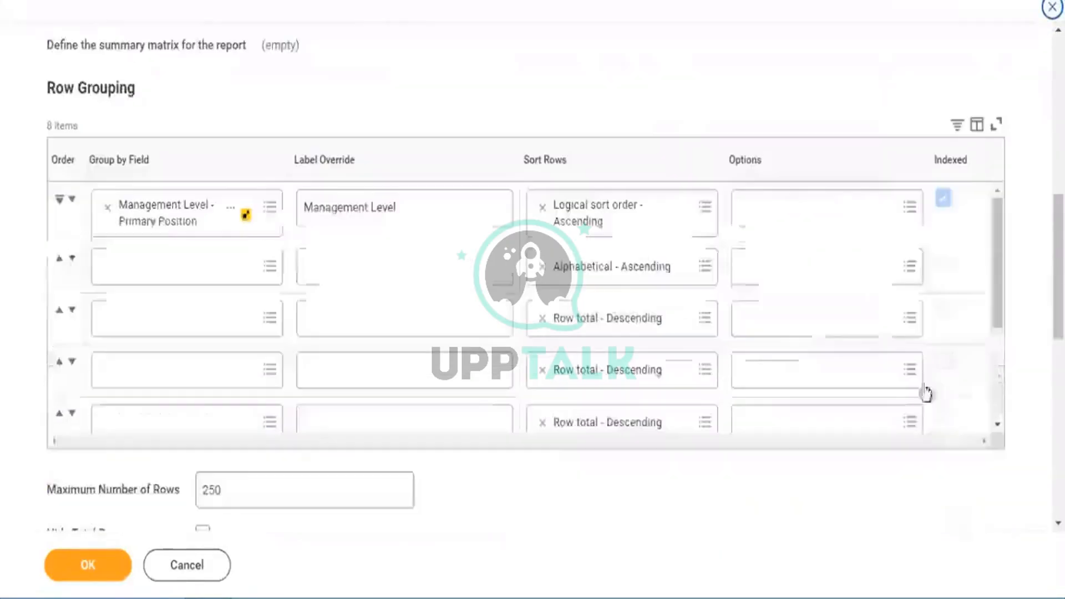
{"action": "left_click", "coordinate": [704, 208]}
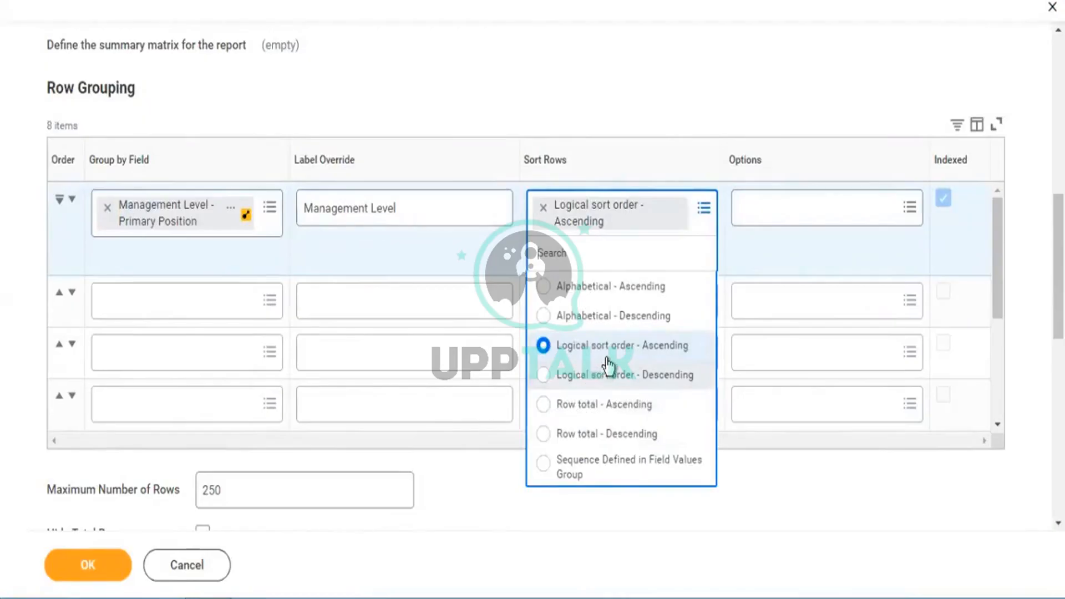
{"action": "left_click", "coordinate": [586, 472]}
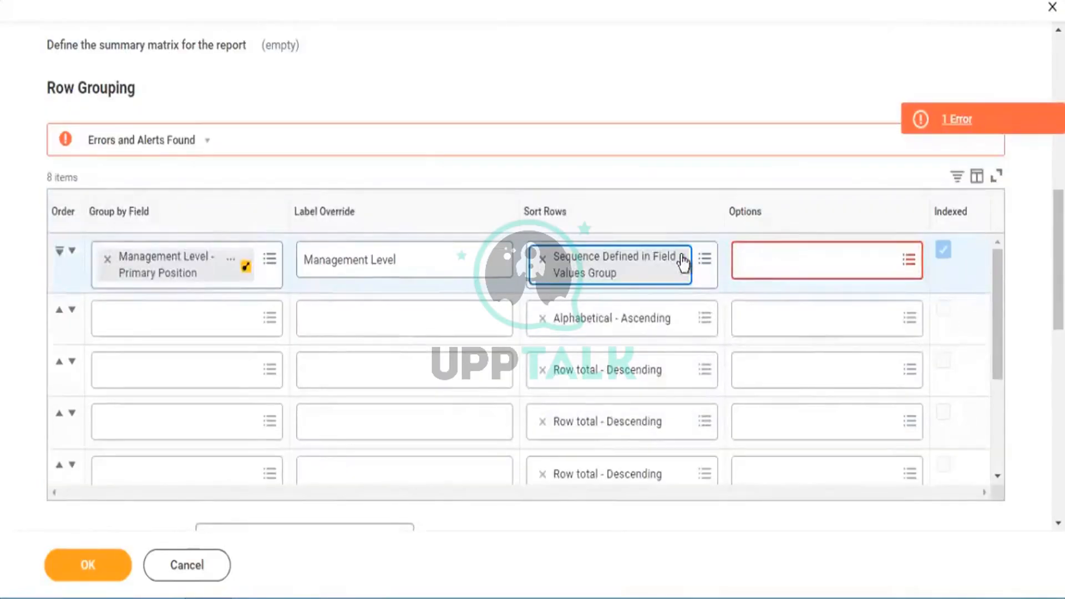
Step: Check the valid sort options for the Management Level row and start creating a field values group named Management Seq
{"action": "left_click", "coordinate": [909, 265]}
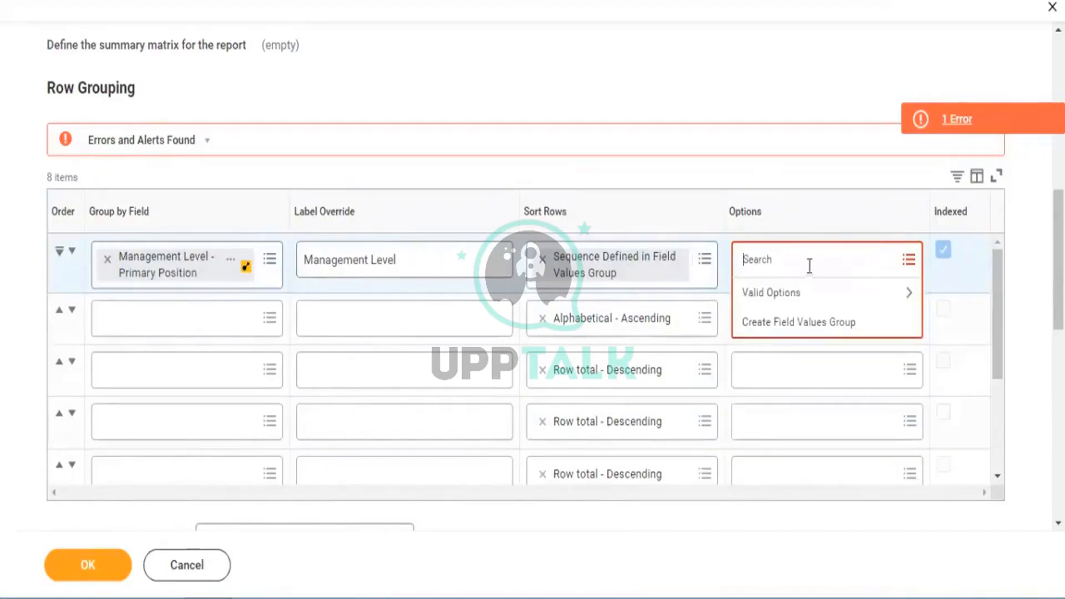
{"action": "left_click", "coordinate": [884, 304]}
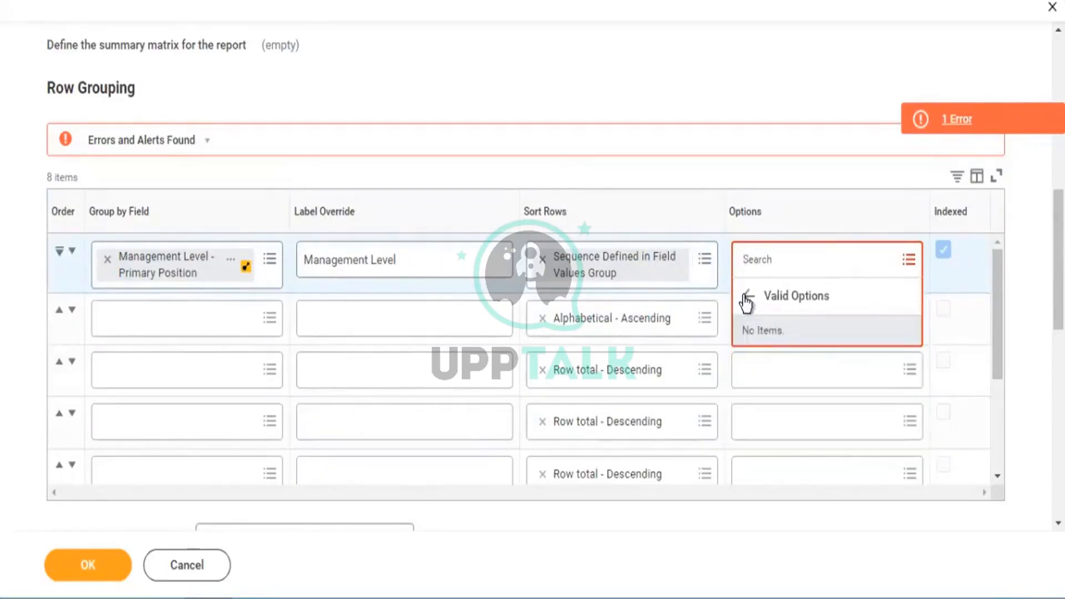
{"action": "left_click", "coordinate": [786, 290]}
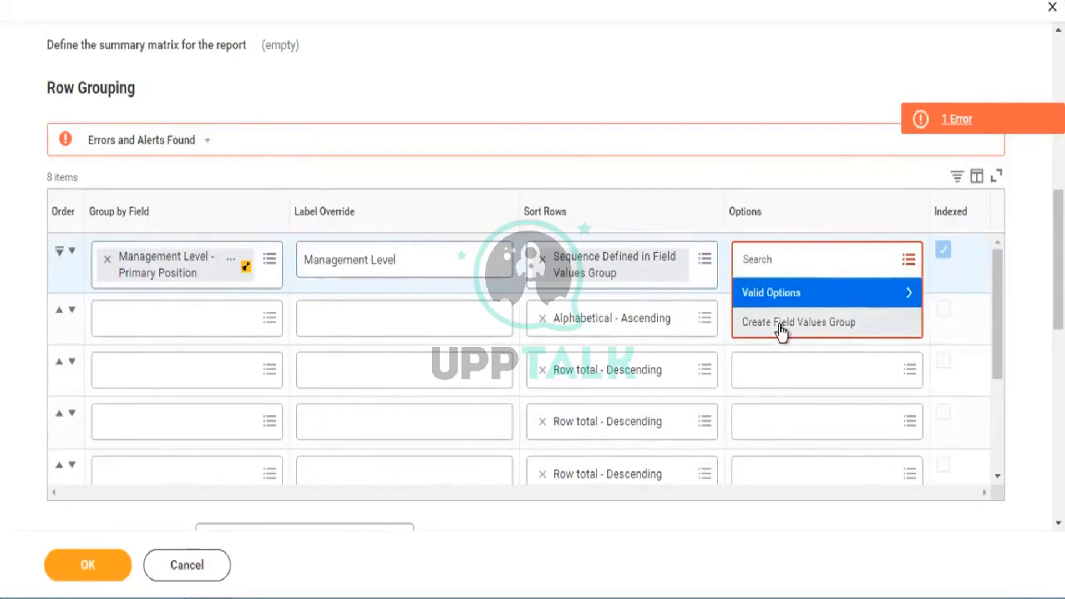
{"action": "left_click", "coordinate": [781, 327]}
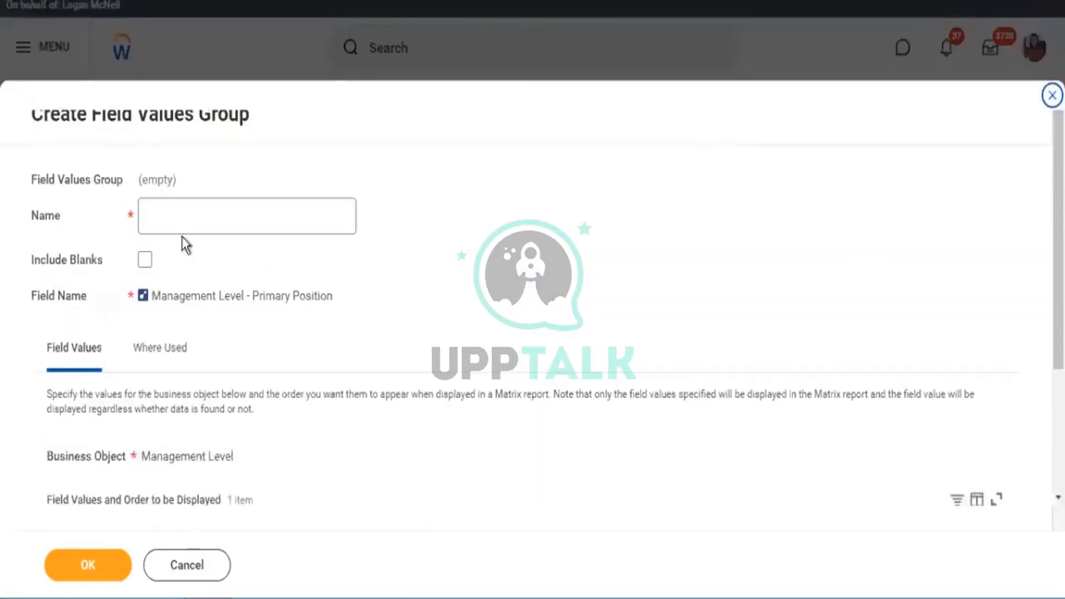
{"action": "left_click", "coordinate": [185, 213]}
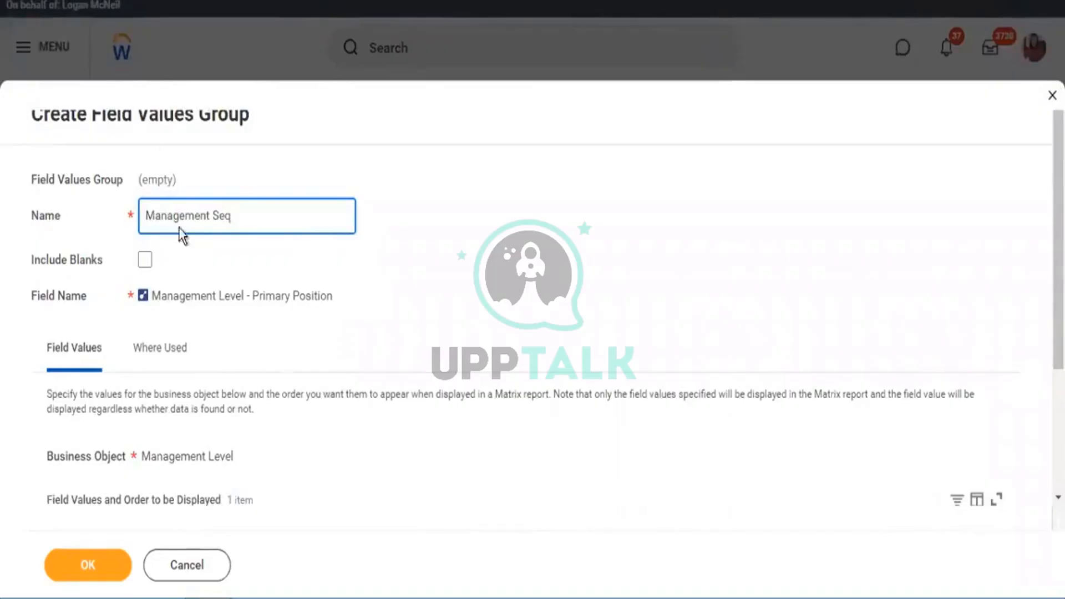
{"action": "scroll", "coordinate": [61, 208], "scroll_direction": "down", "scroll_amount": 3}
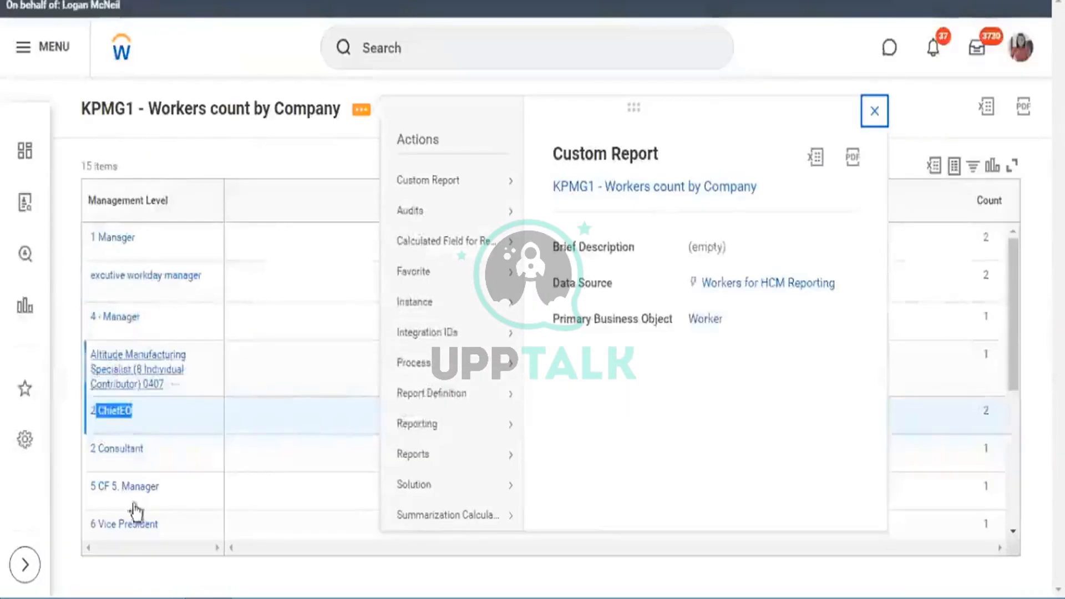
Step: Review the (Blank) management level row in the report output and include blanks in the Management Seq group
{"action": "left_click", "coordinate": [875, 113]}
{"action": "left_click_drag", "start_coordinate": [1010, 310], "coordinate": [1036, 534]}
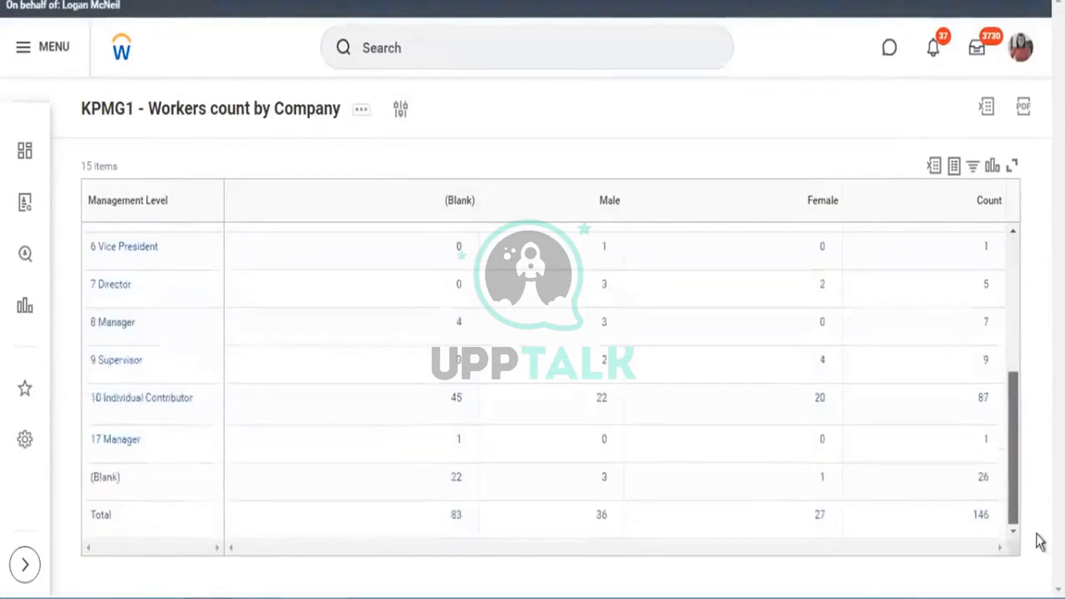
{"action": "double_click", "coordinate": [99, 477]}
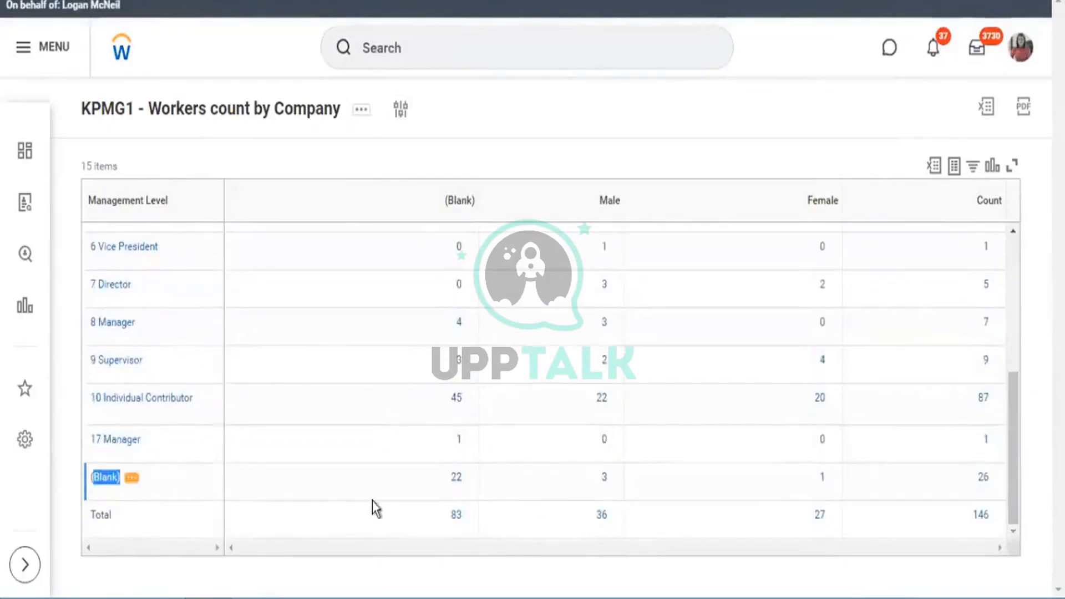
{"action": "left_click_drag", "start_coordinate": [376, 508], "coordinate": [993, 501]}
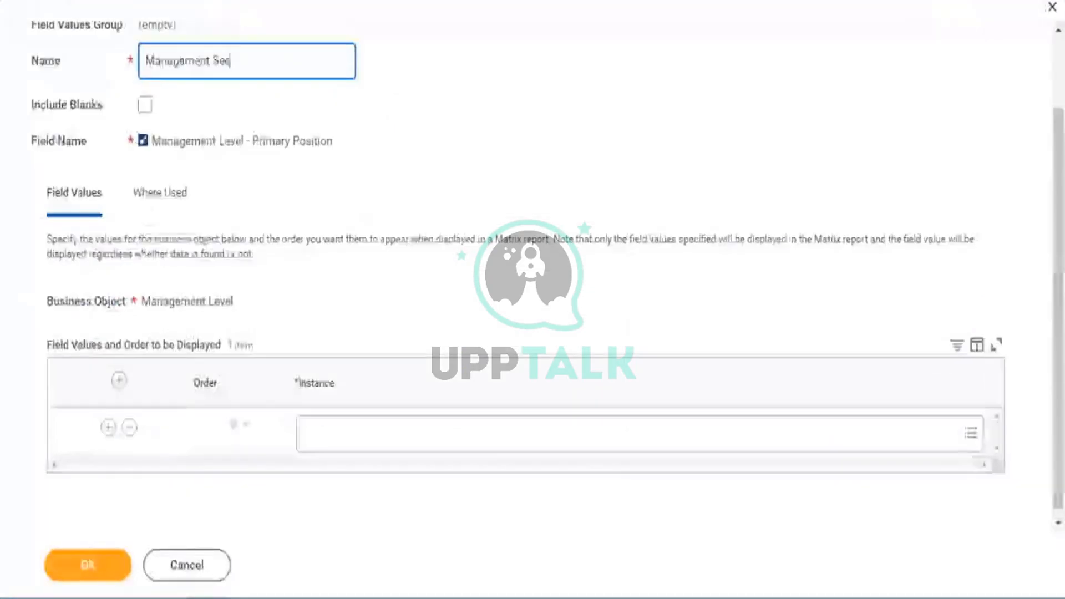
{"action": "left_click", "coordinate": [144, 105]}
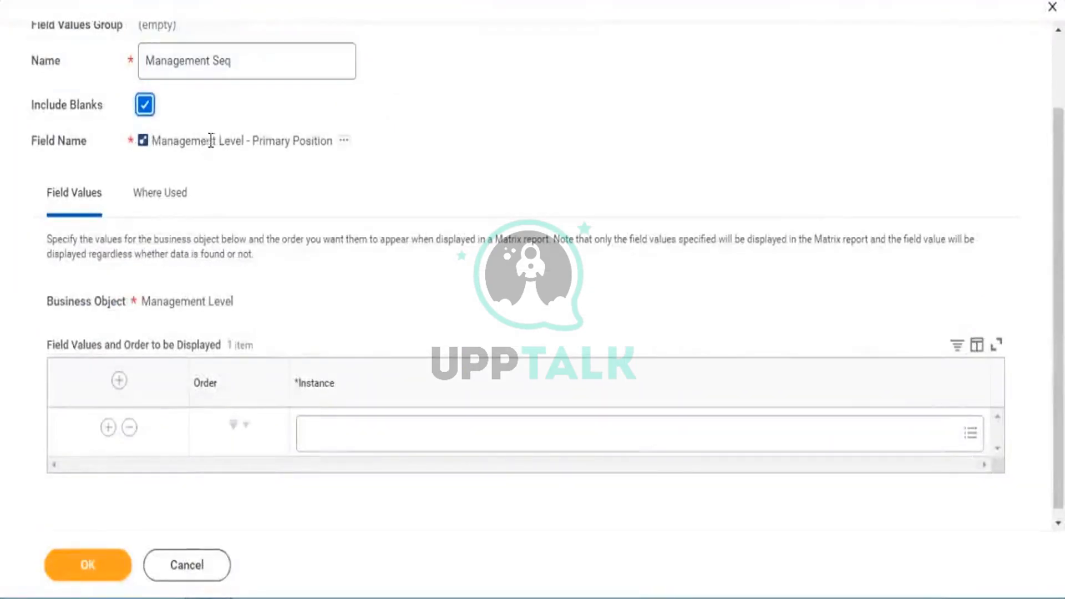
Step: Copy the text "10 Individual Contributor" from the report output and search for it as the group's first instance
{"action": "scroll", "coordinate": [249, 164], "scroll_direction": "down", "scroll_amount": 1}
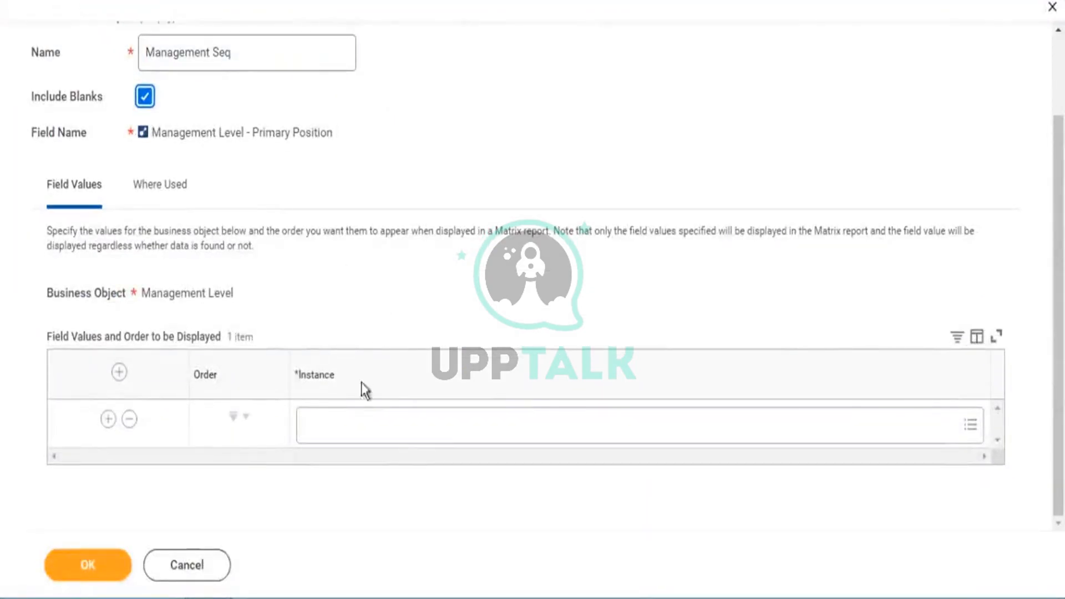
{"action": "left_click", "coordinate": [392, 437]}
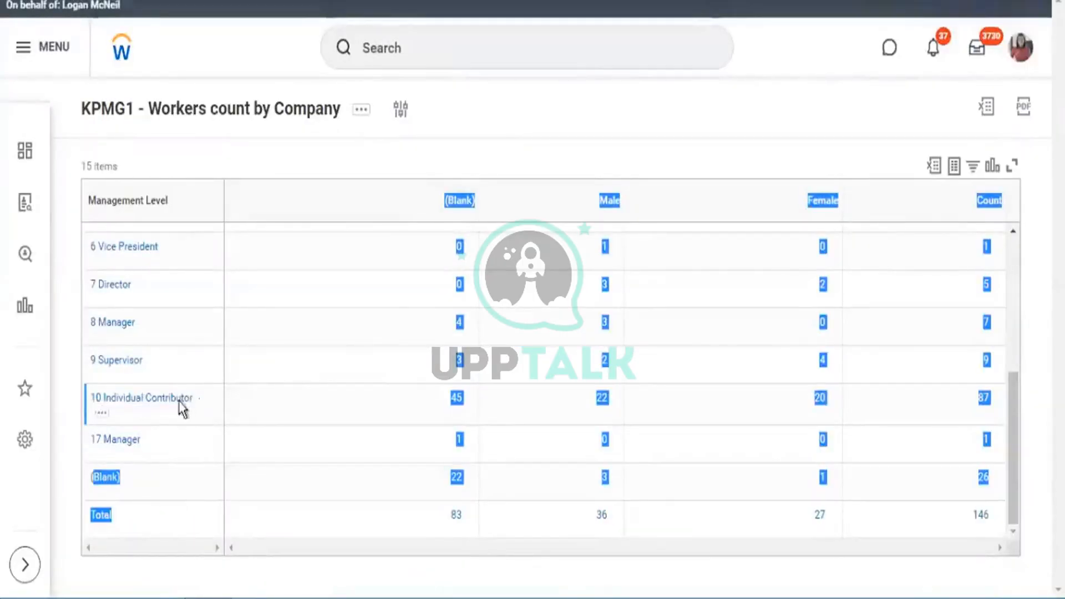
{"action": "left_click", "coordinate": [102, 413]}
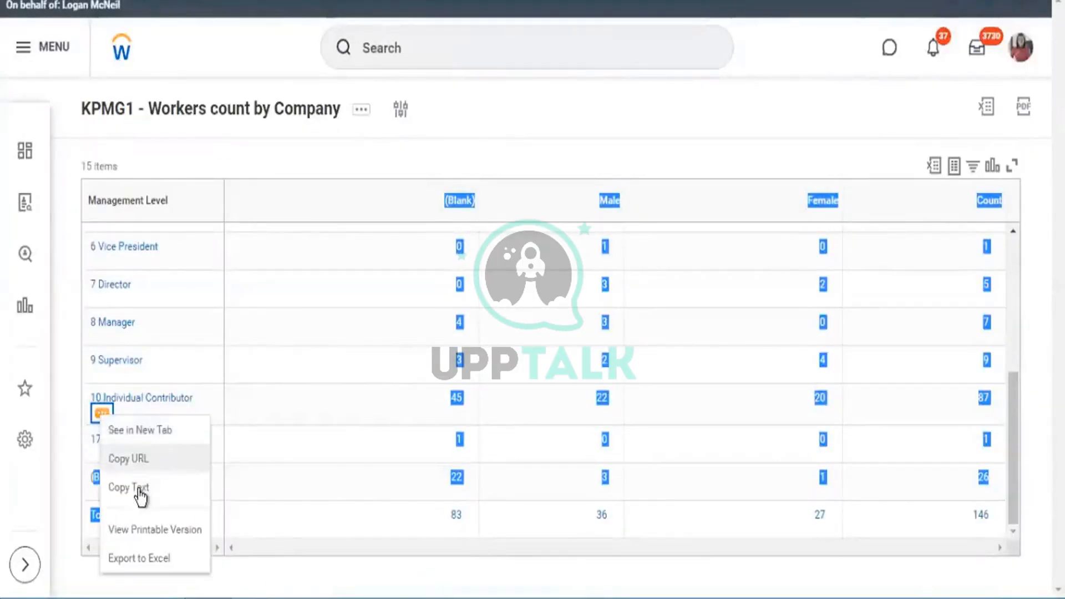
{"action": "left_click", "coordinate": [140, 497]}
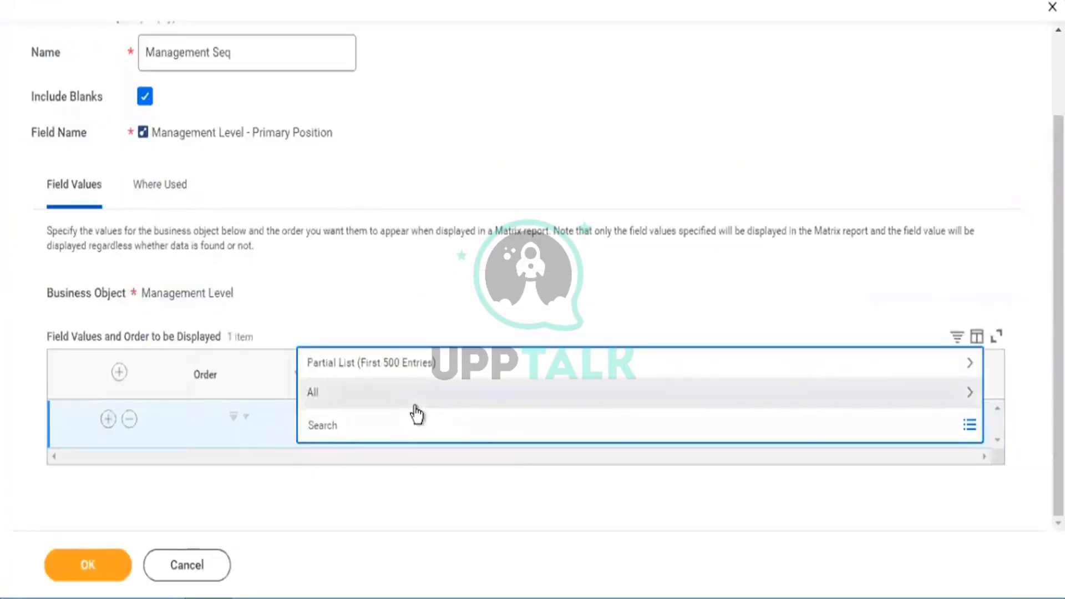
{"action": "key", "text": "ctrl+v"}
{"action": "key", "text": "Return"}
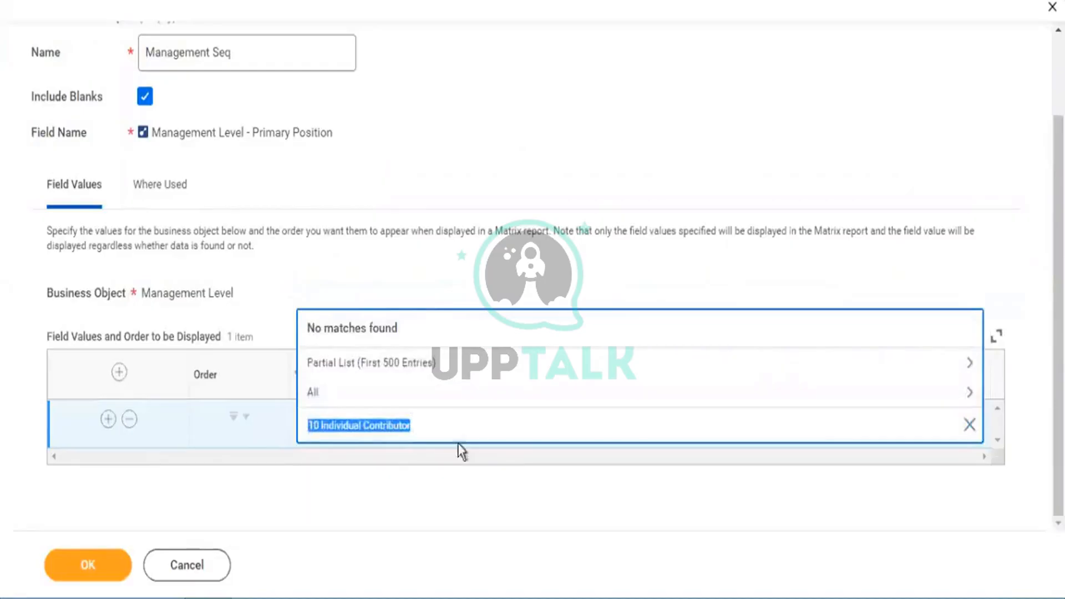
Step: Browse the partial list of management level instances for the 10 Individual Contributor entry
{"action": "left_click", "coordinate": [375, 368]}
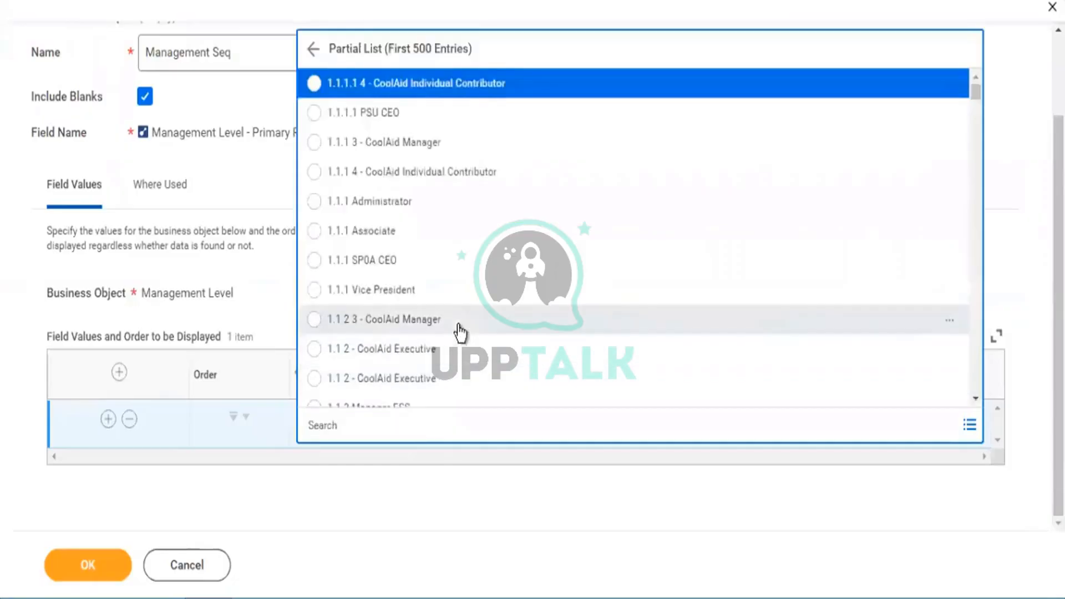
{"action": "scroll", "coordinate": [445, 316], "scroll_direction": "down", "scroll_amount": 5}
{"action": "scroll", "coordinate": [435, 302], "scroll_direction": "down", "scroll_amount": 3}
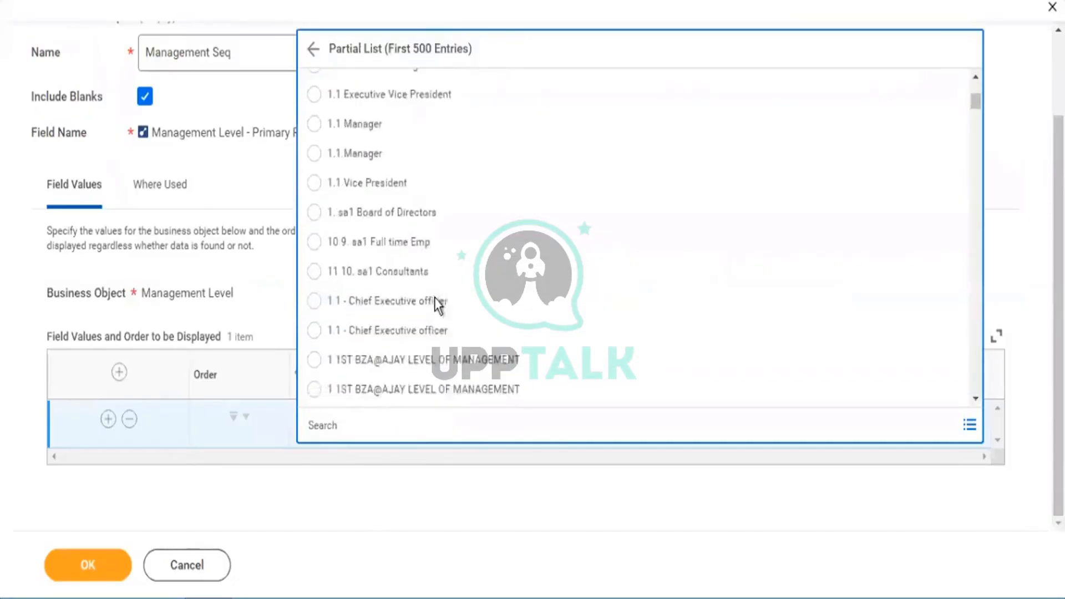
{"action": "scroll", "coordinate": [438, 300], "scroll_direction": "down", "scroll_amount": 10}
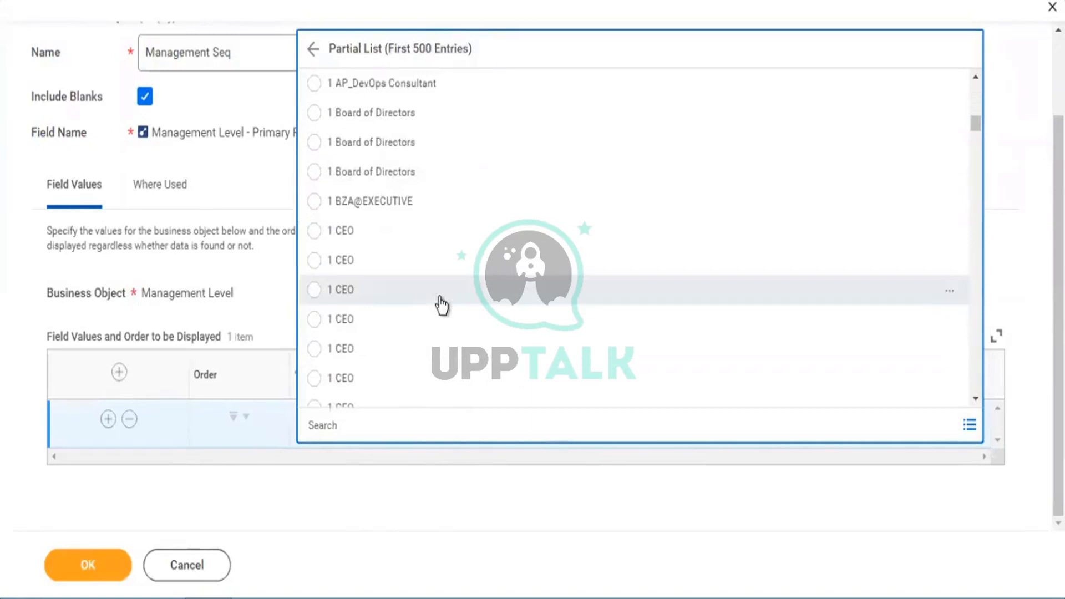
{"action": "scroll", "coordinate": [394, 366], "scroll_direction": "down", "scroll_amount": 8}
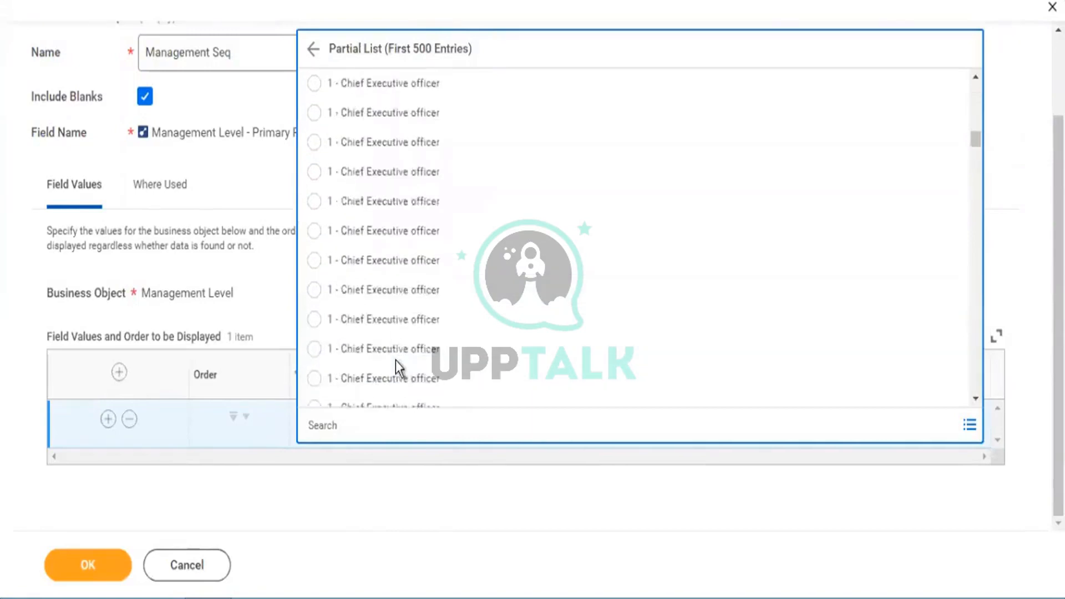
{"action": "scroll", "coordinate": [397, 361], "scroll_direction": "down", "scroll_amount": 10}
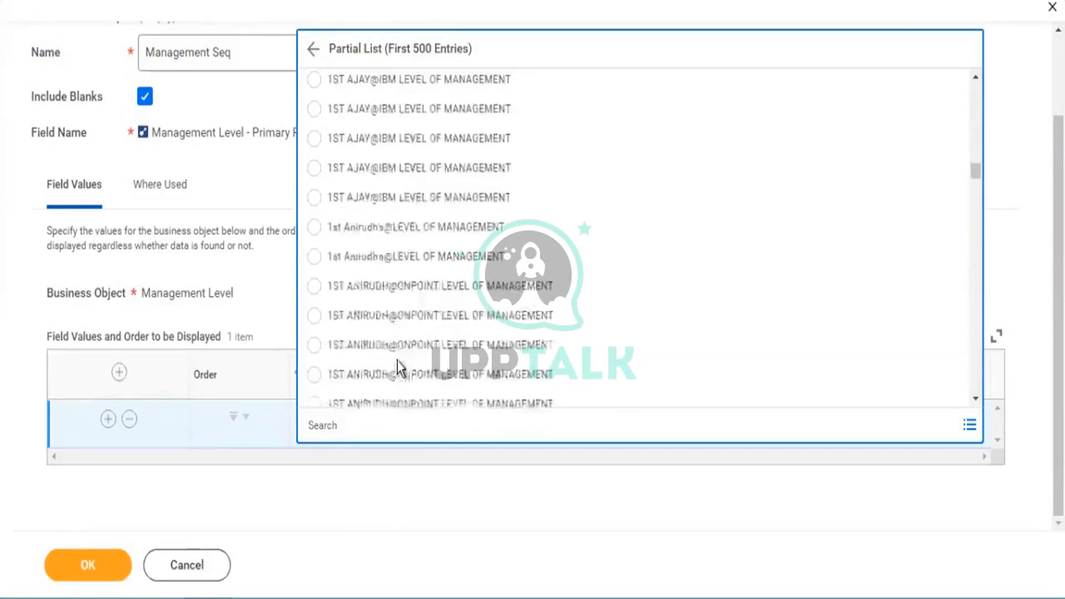
{"action": "scroll", "coordinate": [397, 361], "scroll_direction": "down", "scroll_amount": 8}
Step: Search the management level instances for "ind cont"
{"action": "left_click", "coordinate": [361, 430]}
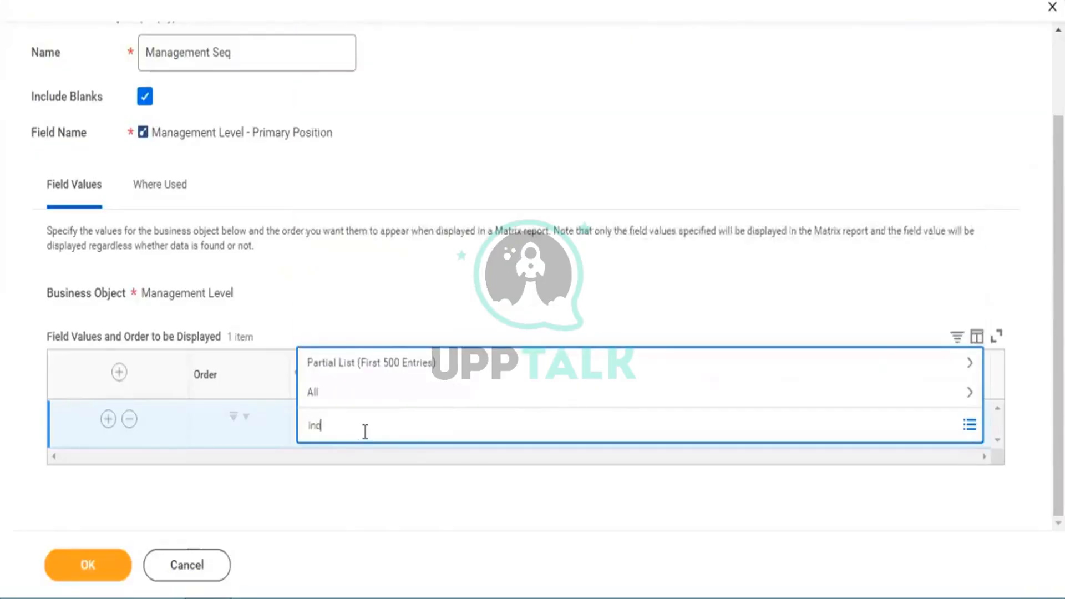
{"action": "type", "text": "ind cont"}
{"action": "key", "text": "Return"}
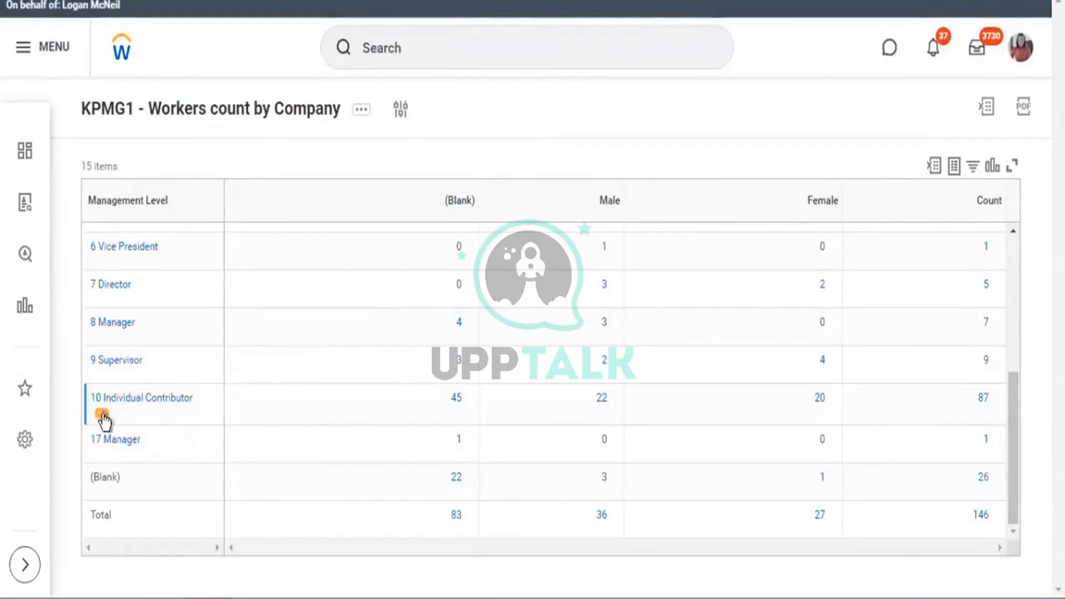
Step: Copy the "10 Individual Contributor" text from the report output and search the group's management level instances for "10"
{"action": "left_click", "coordinate": [103, 416]}
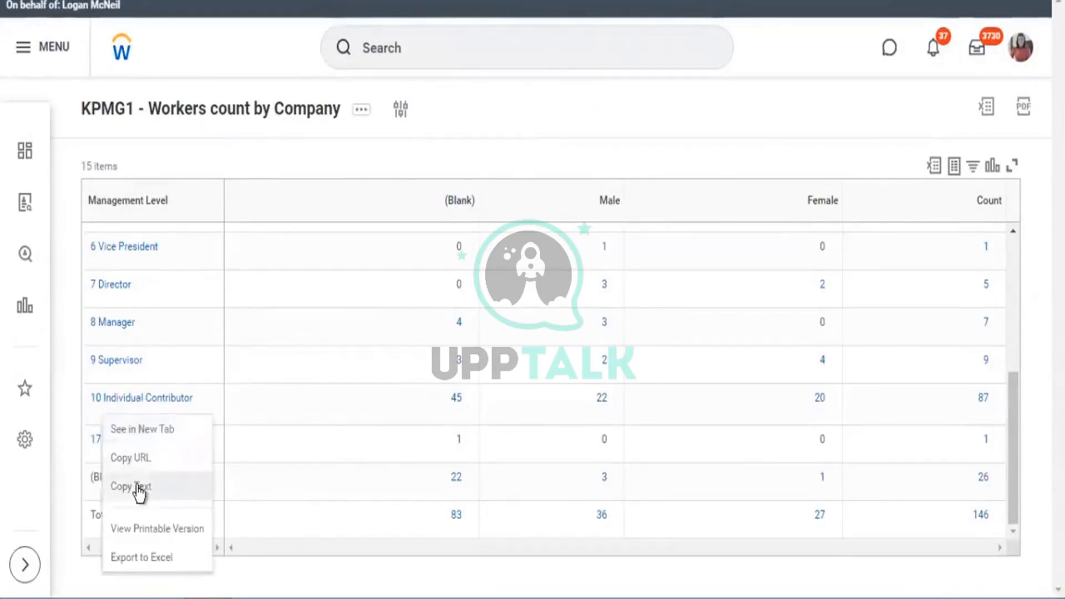
{"action": "left_click", "coordinate": [138, 488]}
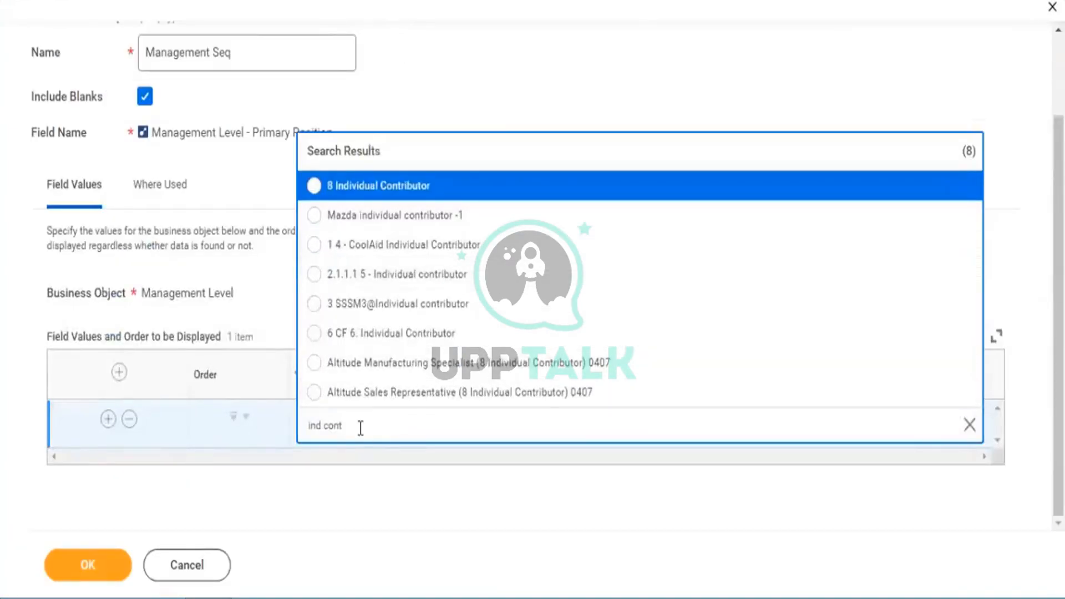
{"action": "left_click_drag", "start_coordinate": [342, 426], "coordinate": [288, 425]}
{"action": "key", "text": "BackSpace"}
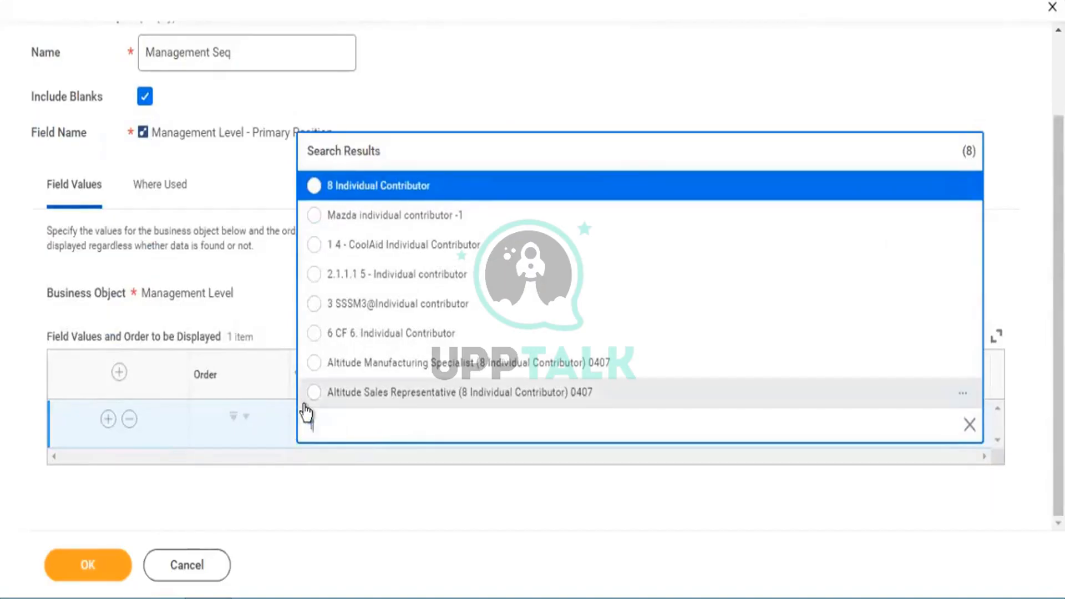
{"action": "type", "text": "10"}
{"action": "key", "text": "Return"}
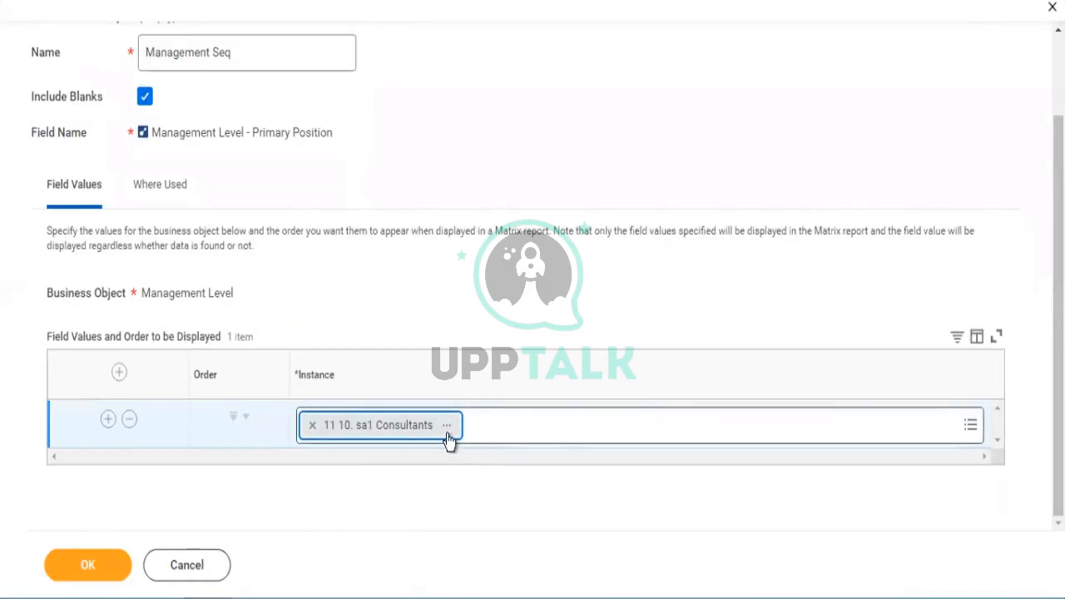
Step: Compare the details of the selected 11 10. sa1 Consultants instance with the report's 10 Individual Contributor level
{"action": "left_click", "coordinate": [447, 427]}
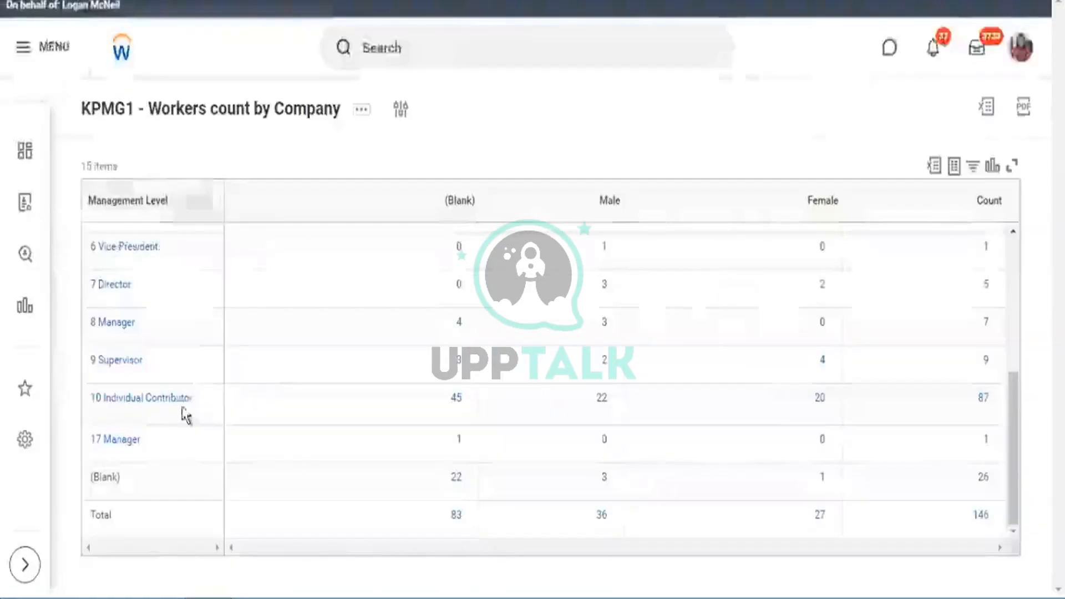
{"action": "mouse_move", "coordinate": [198, 404]}
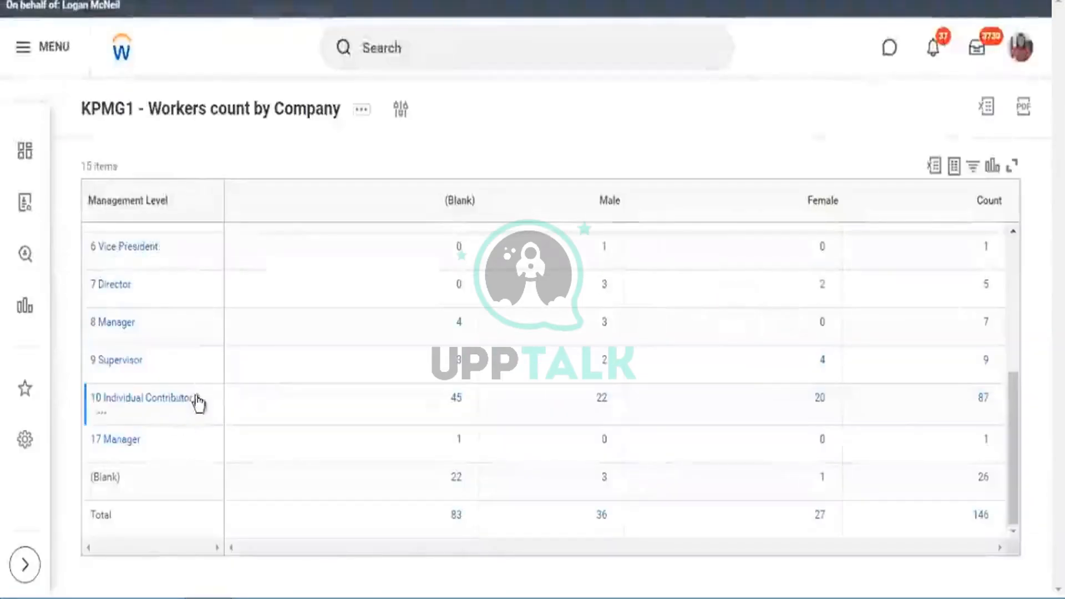
{"action": "left_click", "coordinate": [102, 413]}
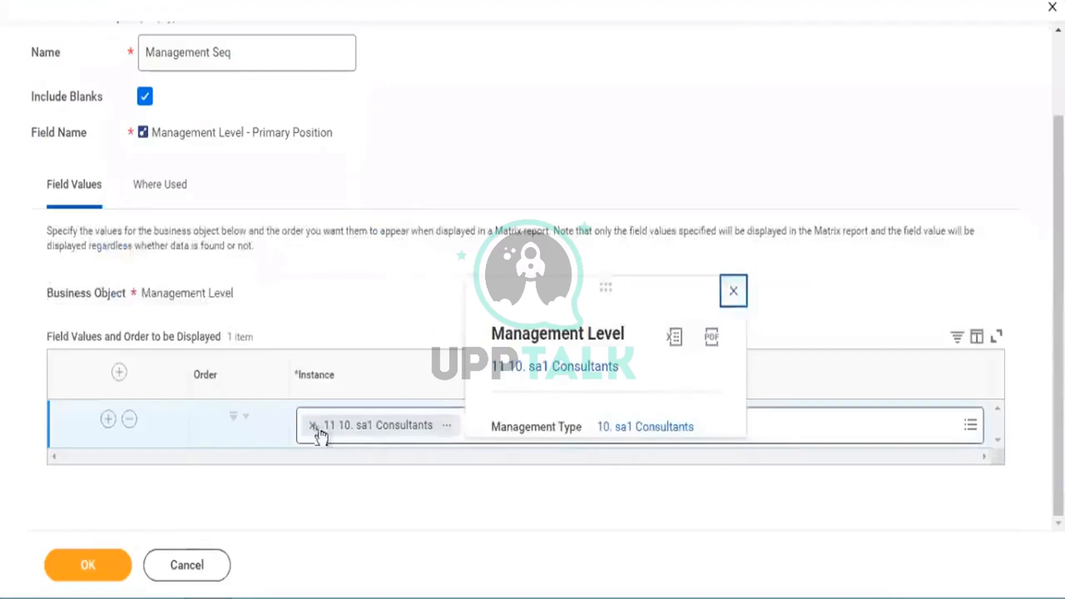
Step: Replace the selected instance with 8 Individual Contributor, found by searching for "ind cont"
{"action": "left_click", "coordinate": [312, 426]}
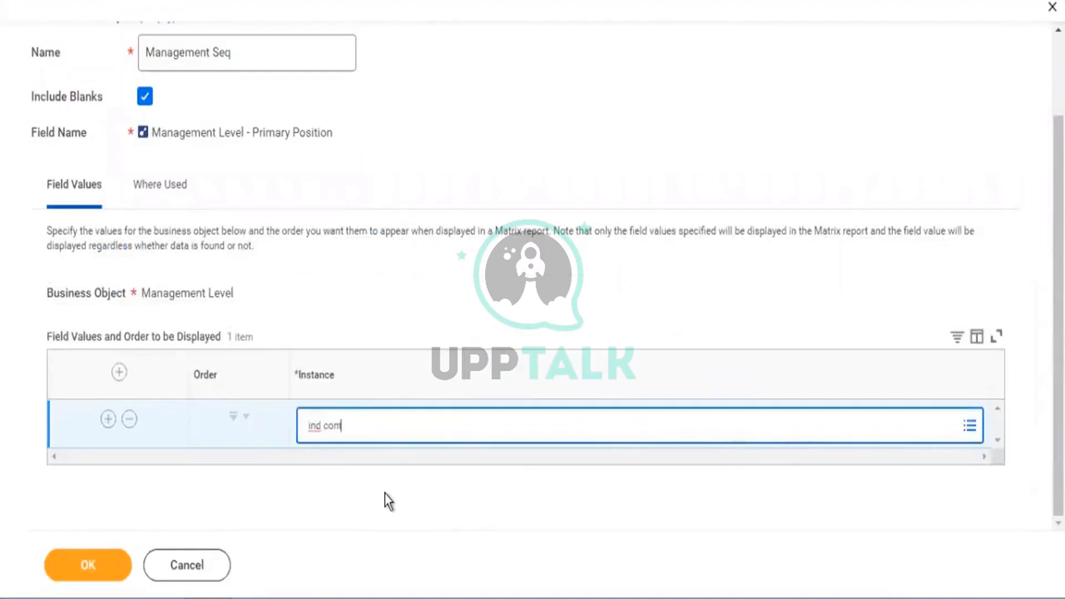
{"action": "type", "text": "ind cont"}
{"action": "key", "text": "Return"}
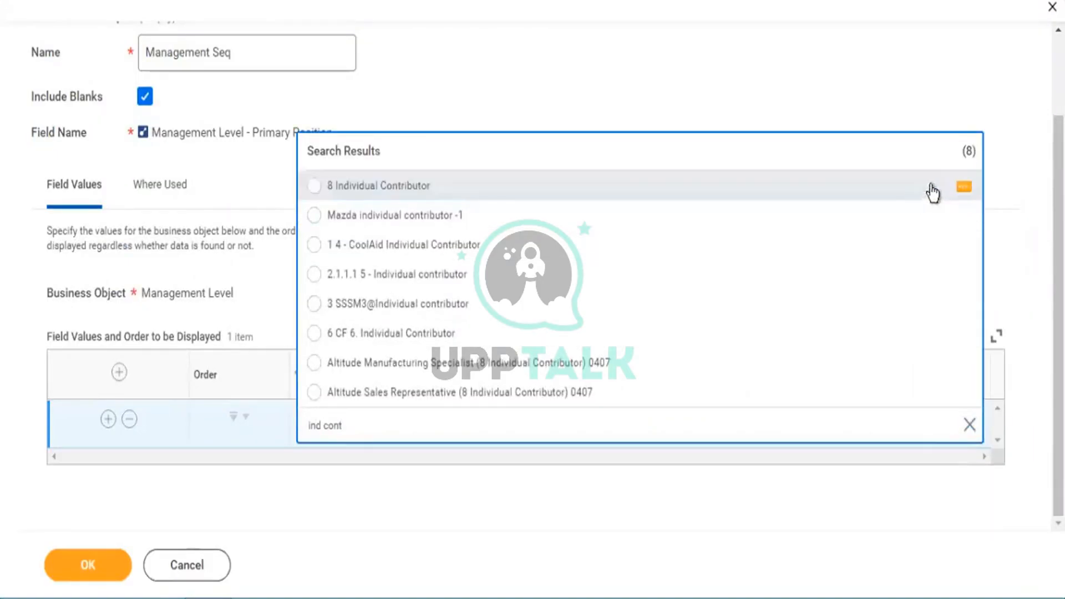
{"action": "left_click", "coordinate": [962, 191]}
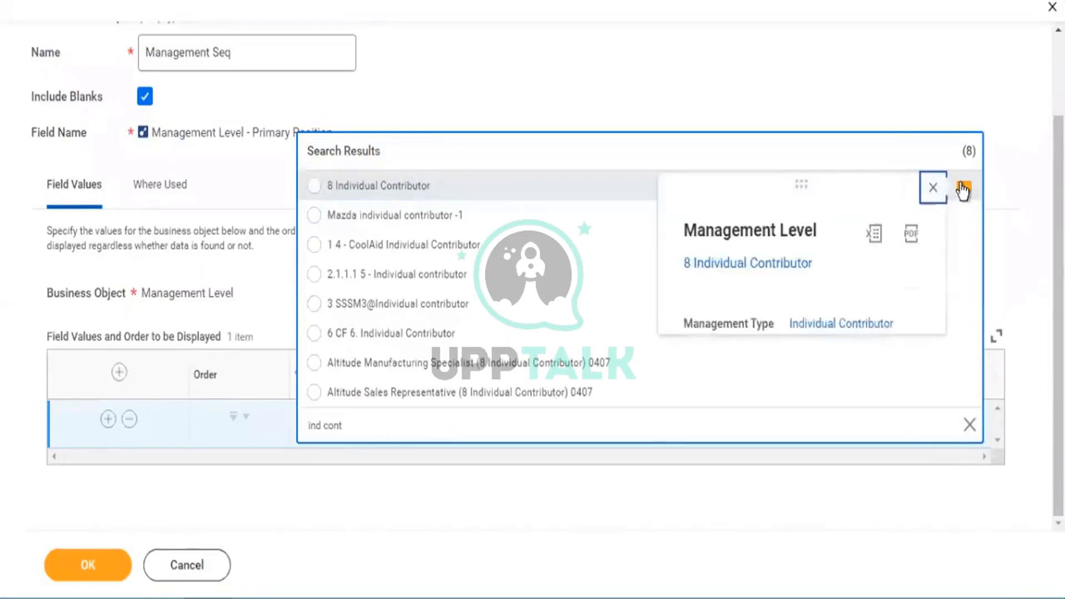
{"action": "left_click", "coordinate": [397, 190]}
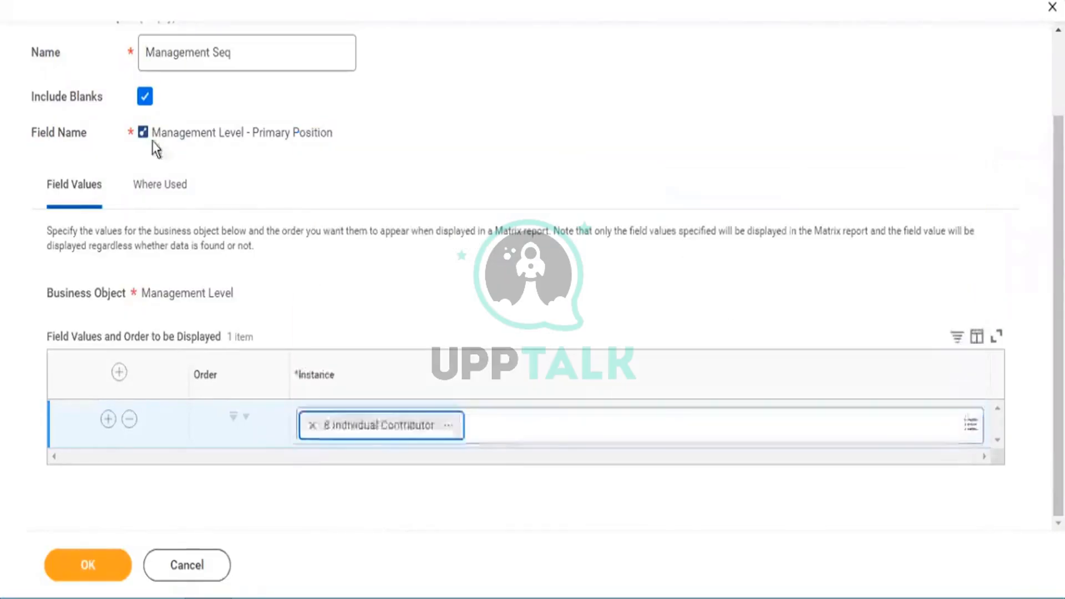
Step: Add a row above 8 Individual Contributor and set its instance to 2 Supervisor by searching for "supervisor"
{"action": "left_click", "coordinate": [118, 373]}
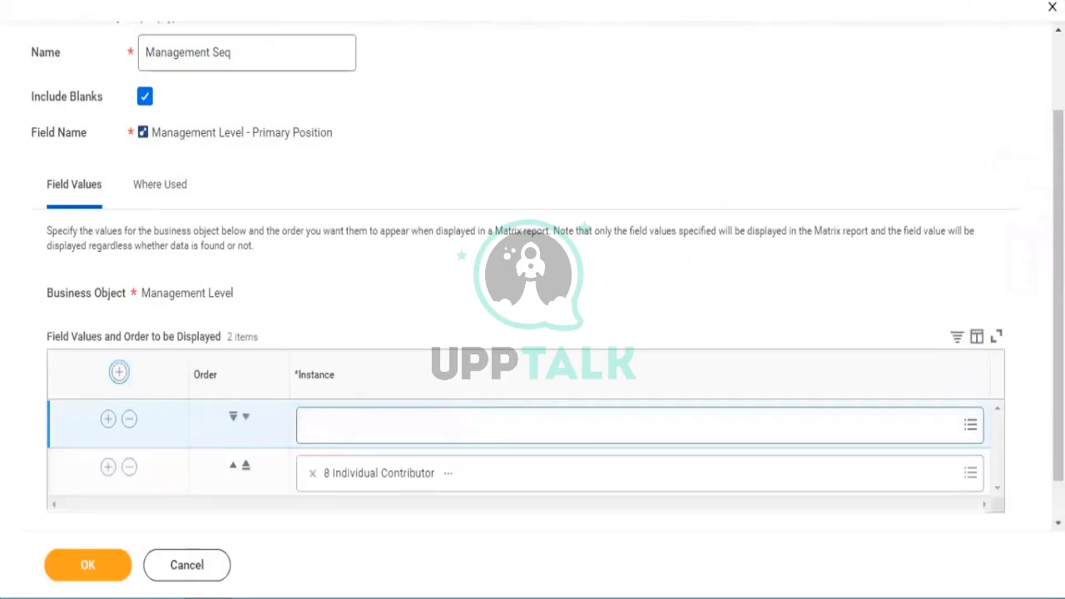
{"action": "left_click", "coordinate": [329, 432]}
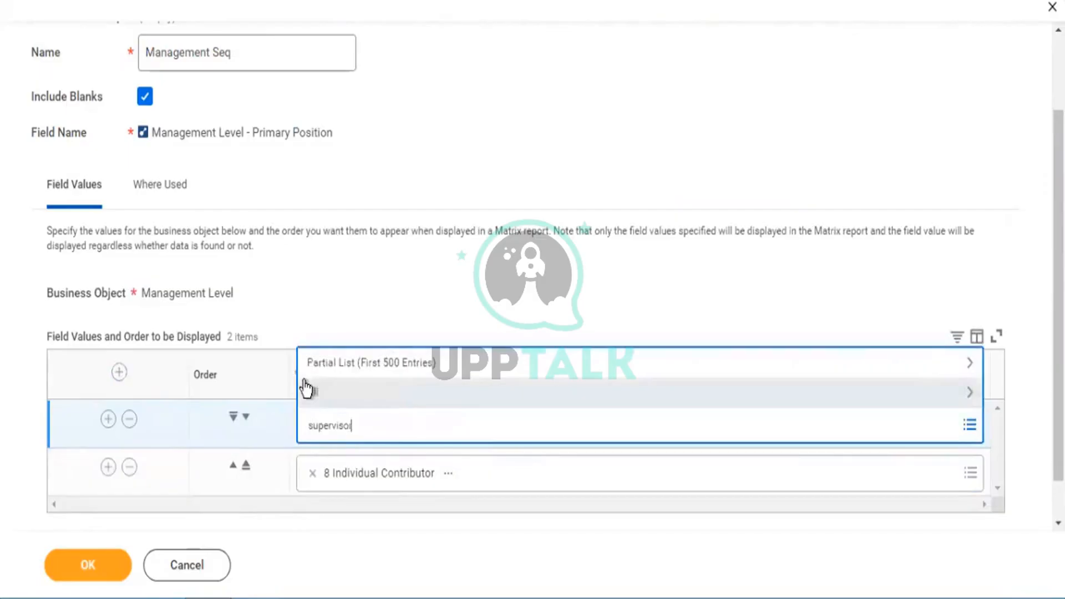
{"action": "key", "text": "Return"}
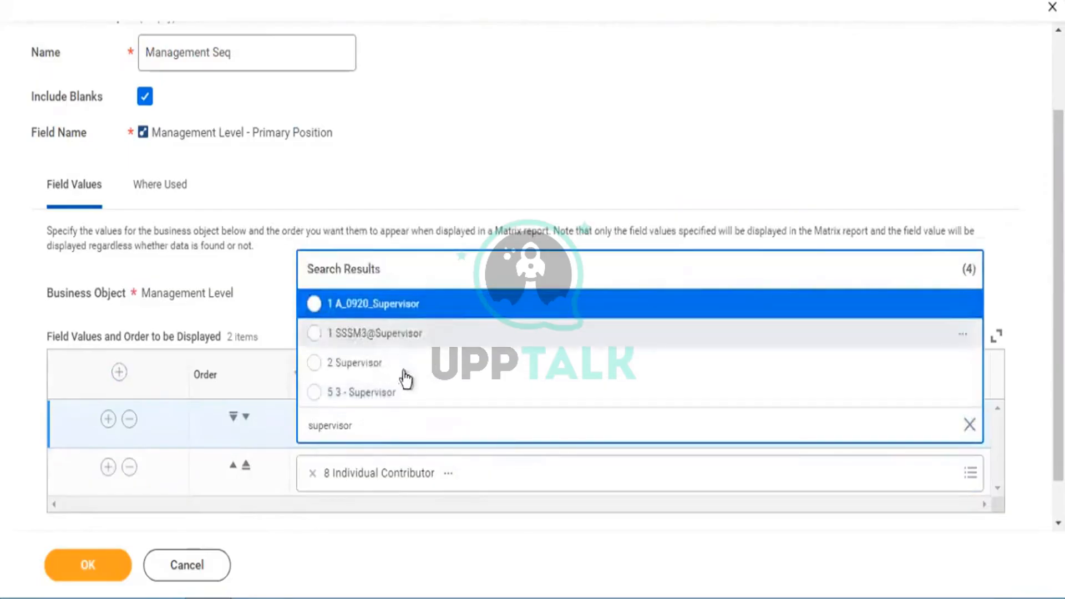
{"action": "left_click", "coordinate": [354, 366]}
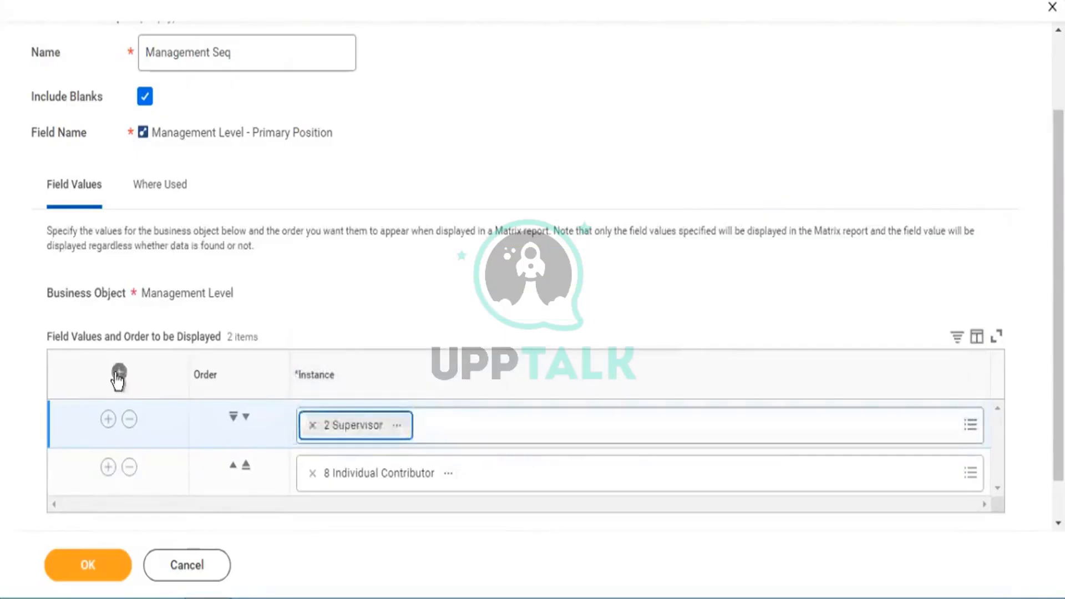
Step: Add a row above 2 Supervisor and set its instance to Manager by searching for "manager"
{"action": "left_click", "coordinate": [358, 426]}
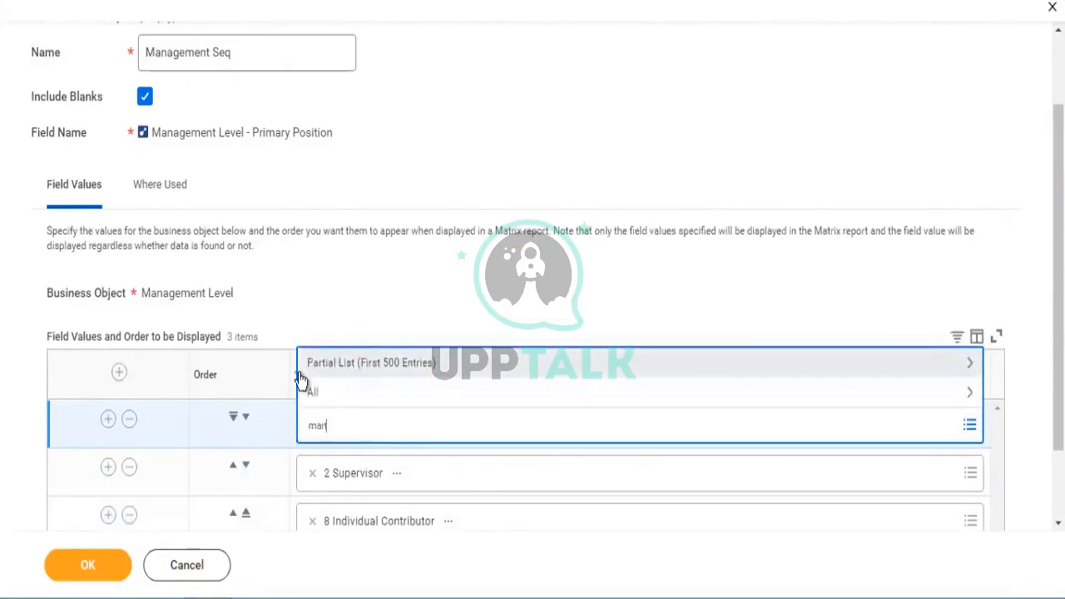
{"action": "type", "text": "manager"}
{"action": "key", "text": "Return"}
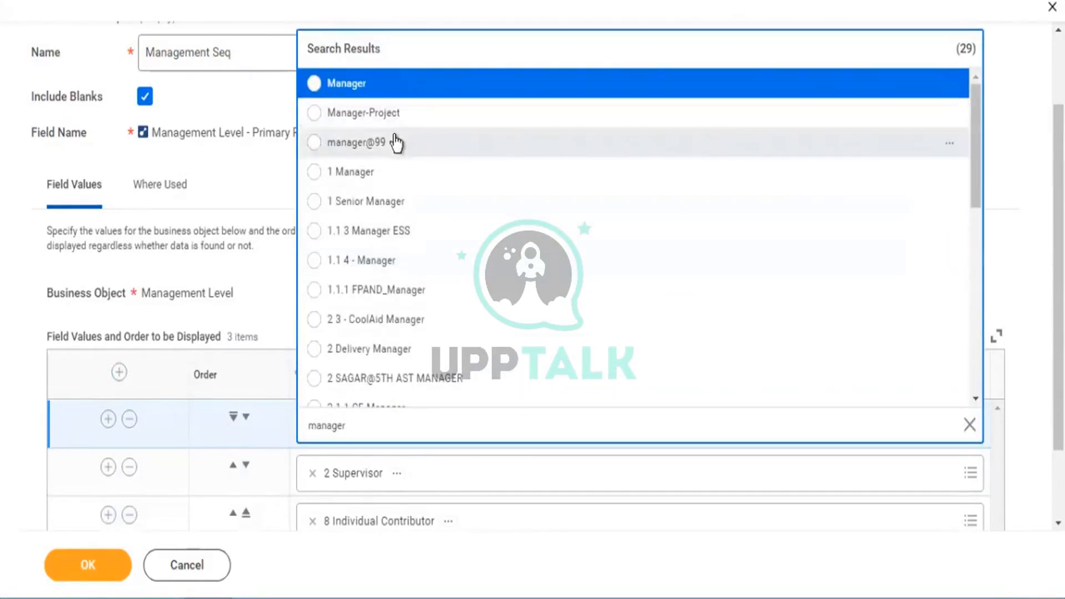
{"action": "scroll", "coordinate": [416, 240], "scroll_direction": "down", "scroll_amount": 10}
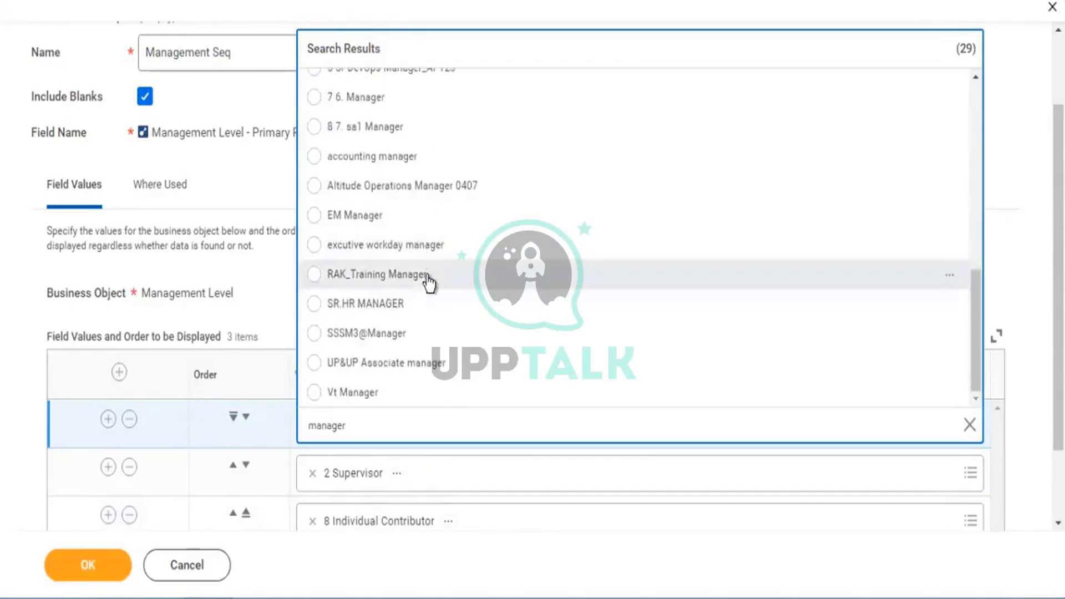
{"action": "scroll", "coordinate": [425, 266], "scroll_direction": "up", "scroll_amount": 2}
{"action": "scroll", "coordinate": [421, 255], "scroll_direction": "up", "scroll_amount": 5}
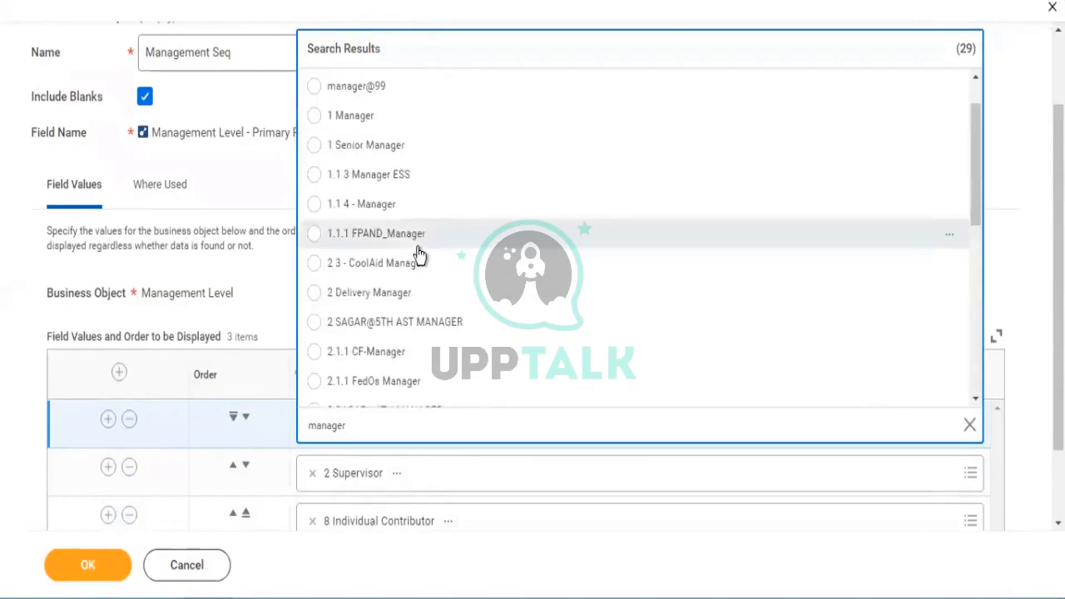
{"action": "scroll", "coordinate": [400, 200], "scroll_direction": "up", "scroll_amount": 2}
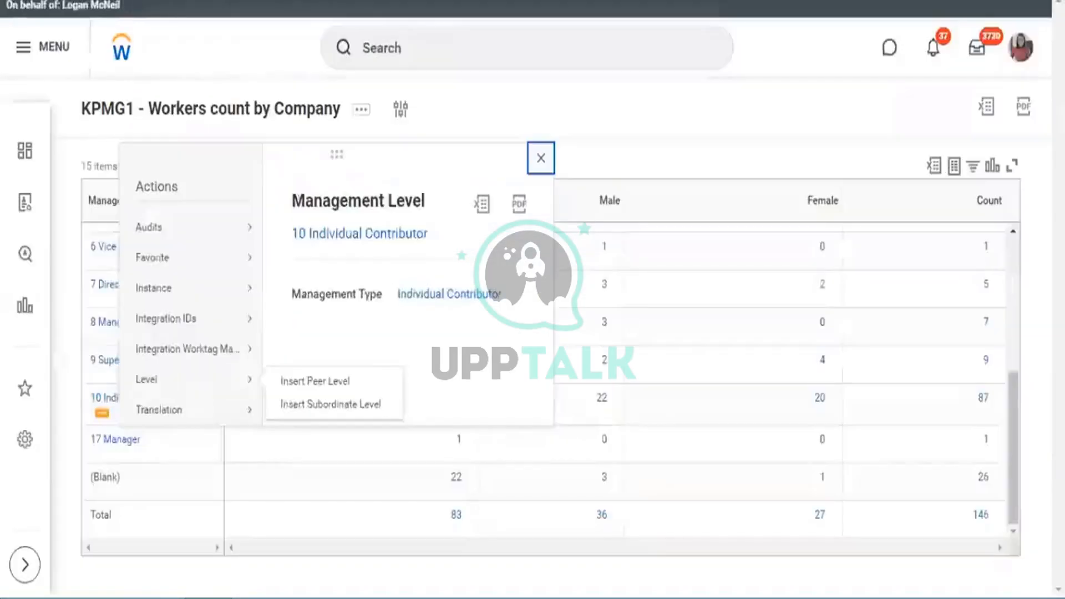
{"action": "key", "text": "Escape"}
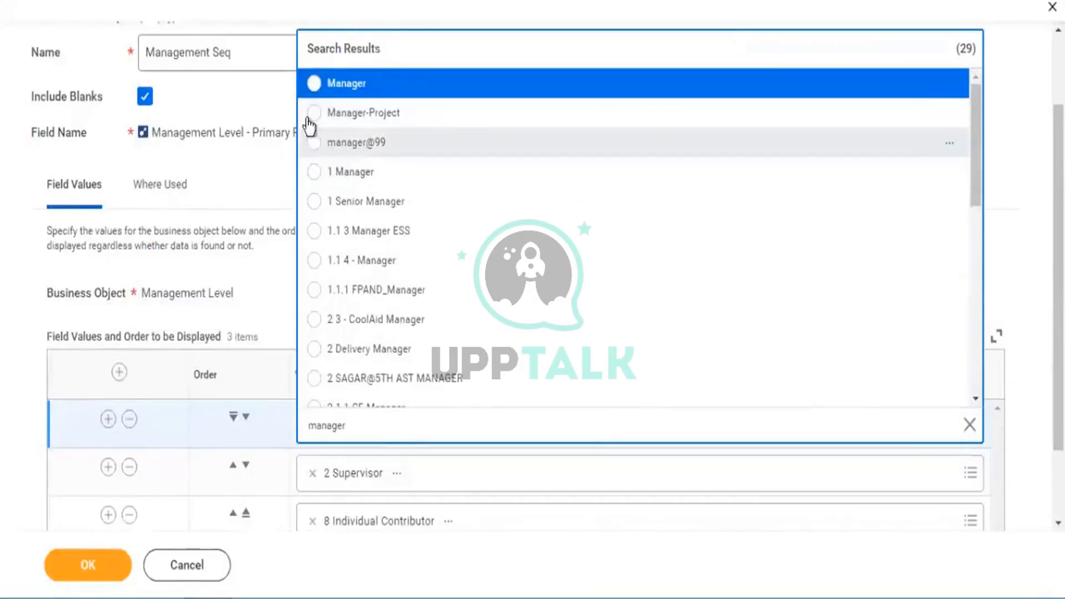
{"action": "left_click", "coordinate": [314, 83]}
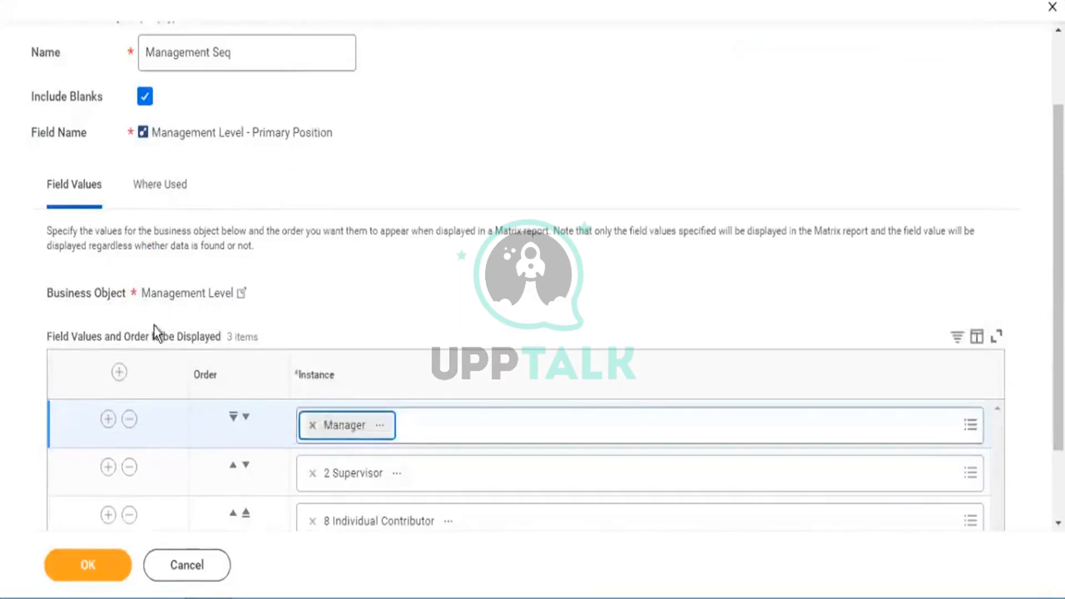
Step: Add a row above Manager and set its instance to 2 Director by searching for "director"
{"action": "scroll", "coordinate": [155, 333], "scroll_direction": "down", "scroll_amount": 2}
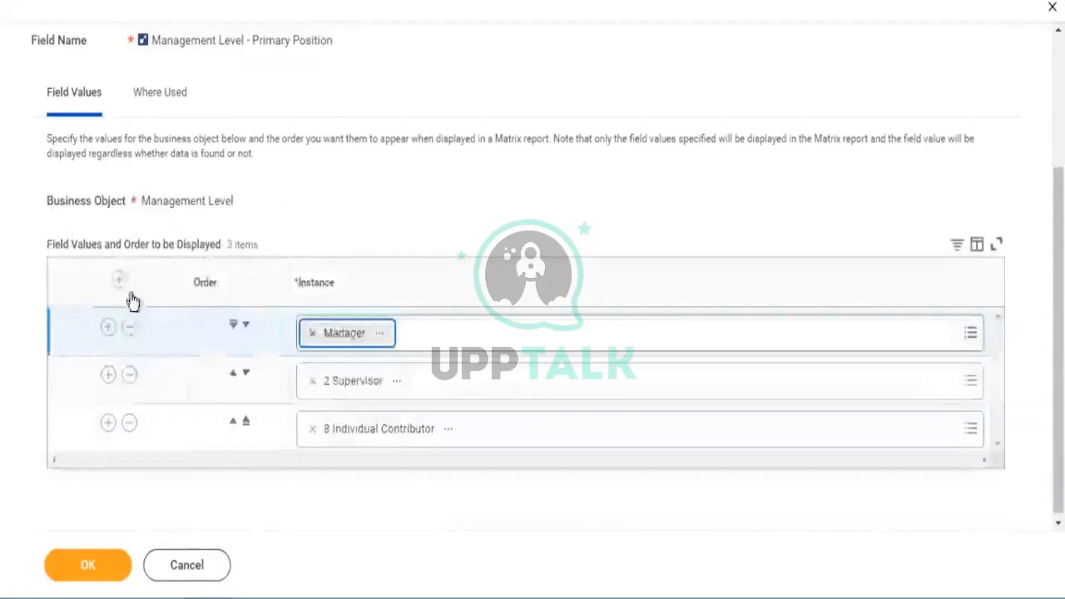
{"action": "left_click", "coordinate": [366, 333]}
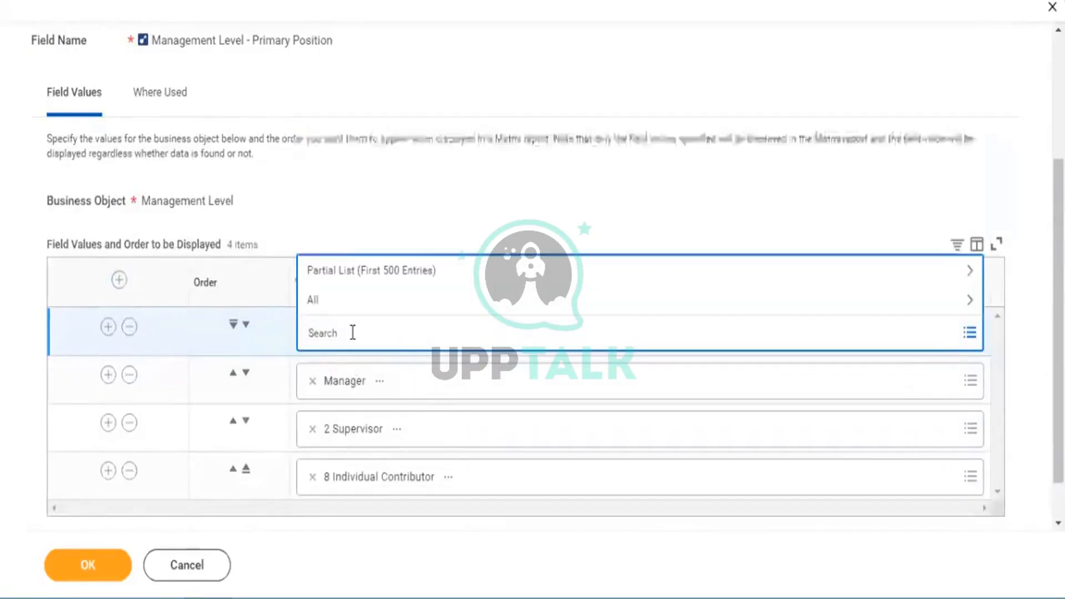
{"action": "type", "text": "directo"}
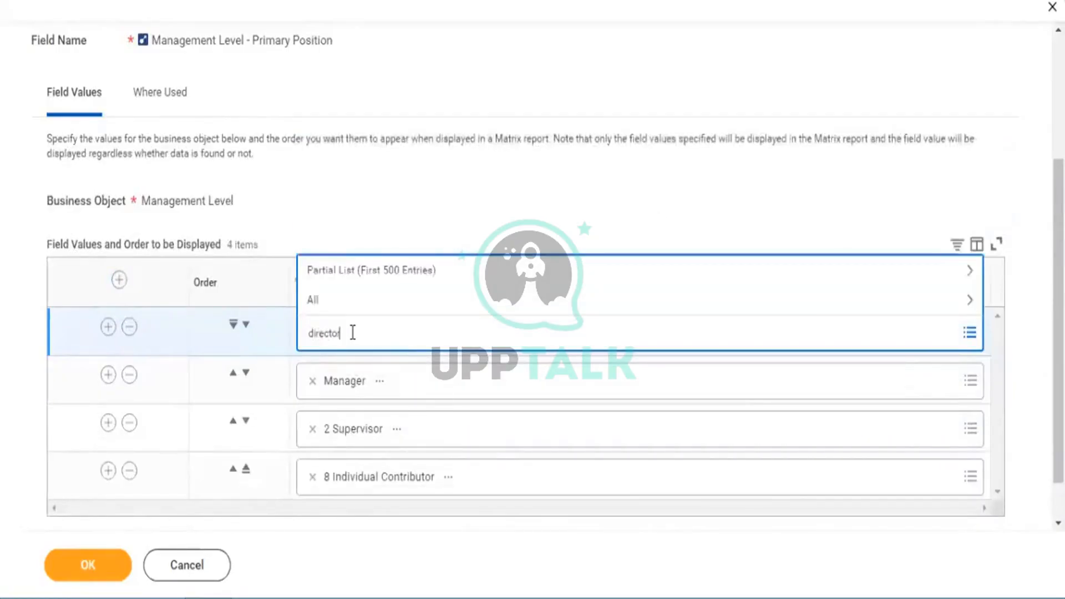
{"action": "type", "text": "r"}
{"action": "key", "text": "Return"}
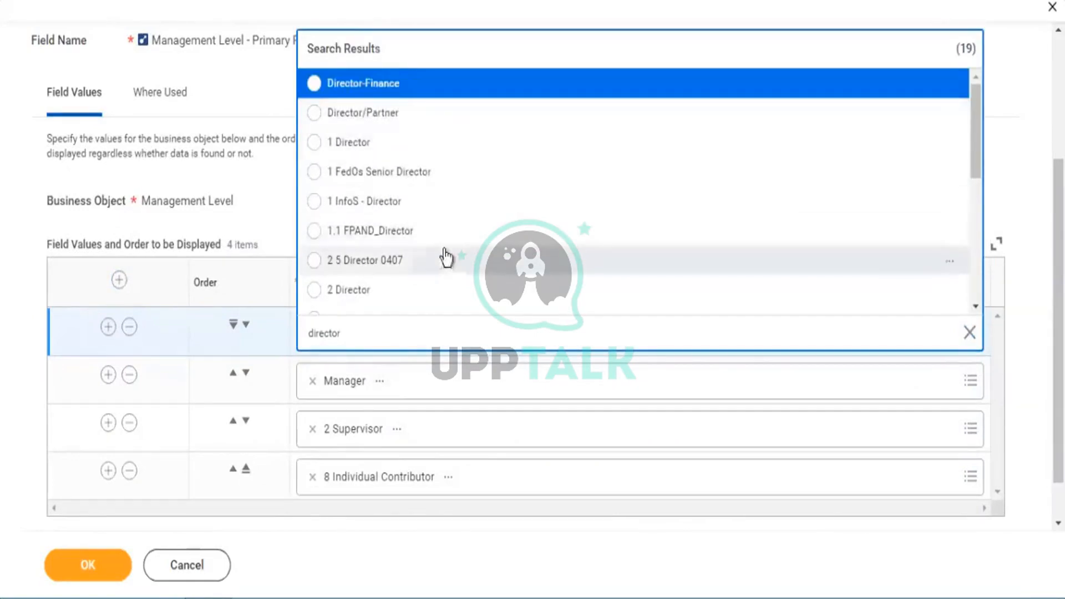
{"action": "scroll", "coordinate": [445, 256], "scroll_direction": "down", "scroll_amount": 8}
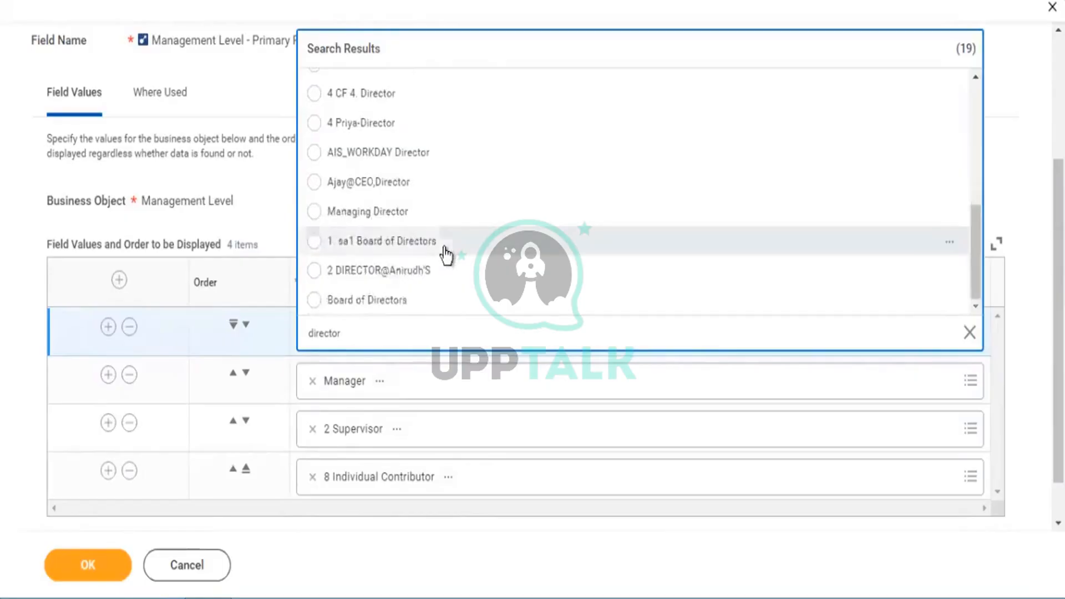
{"action": "scroll", "coordinate": [444, 248], "scroll_direction": "up", "scroll_amount": 8}
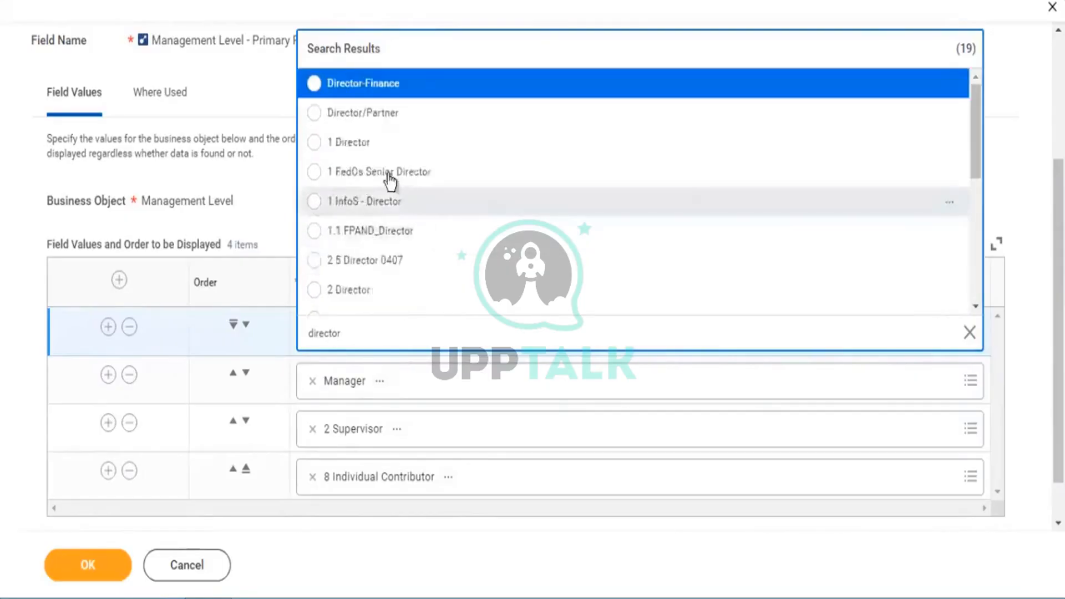
{"action": "left_click", "coordinate": [427, 282]}
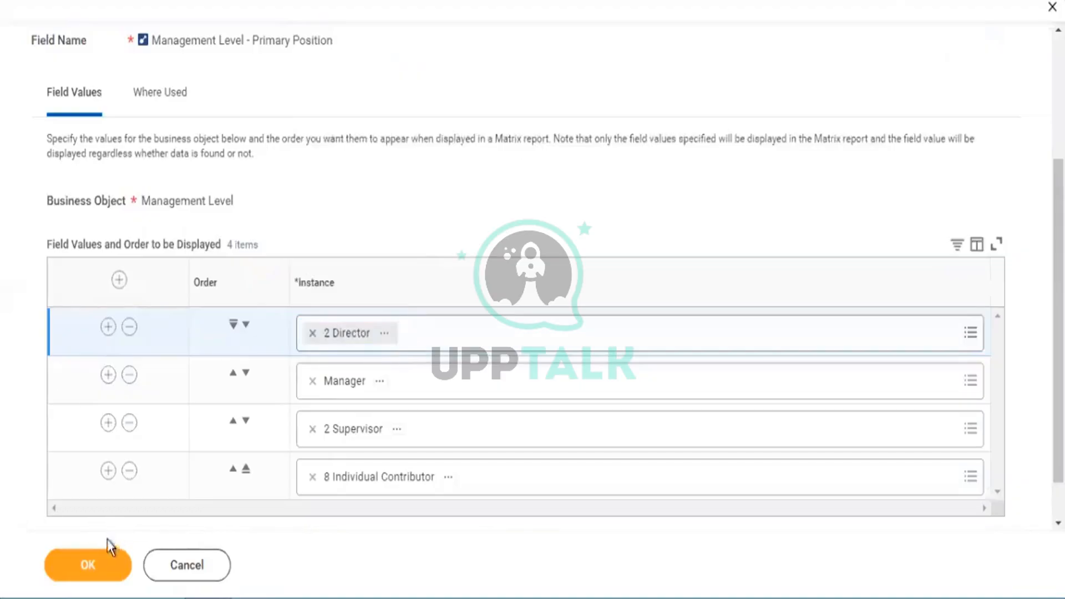
Step: Save the Management Seq field values group and the edited report definition
{"action": "left_click", "coordinate": [93, 563]}
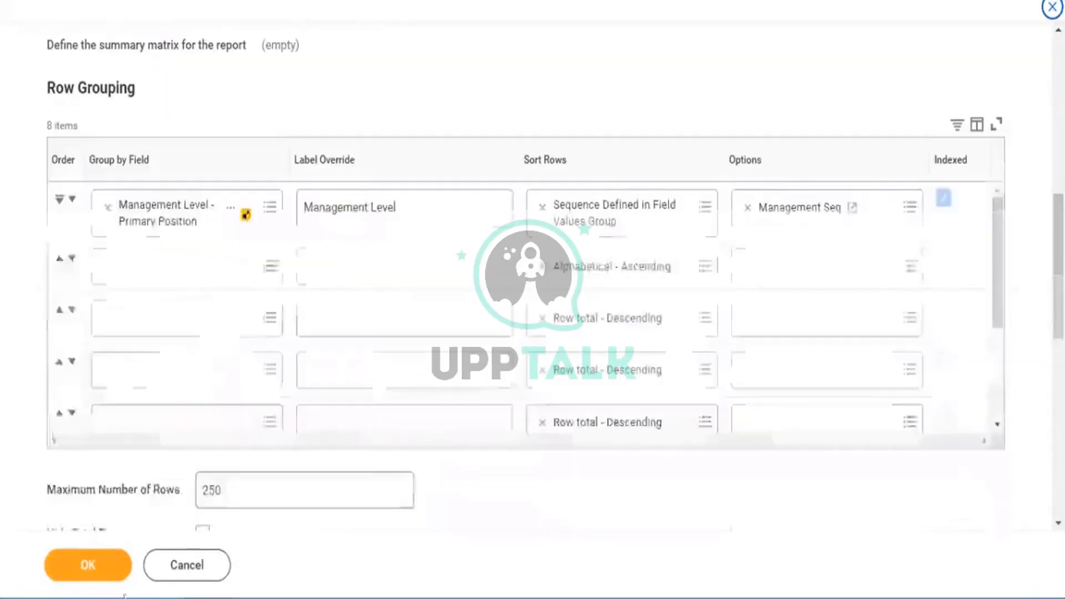
{"action": "left_click", "coordinate": [109, 571]}
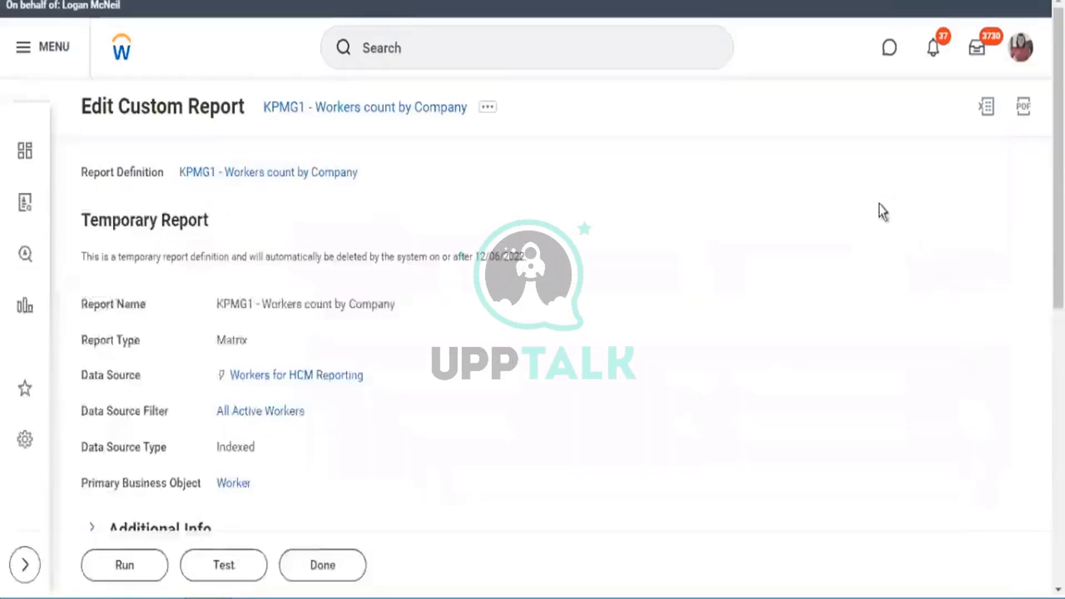
Step: Run the report with all worker type prompts left blank and review the order of its management level rows
{"action": "left_click", "coordinate": [122, 573]}
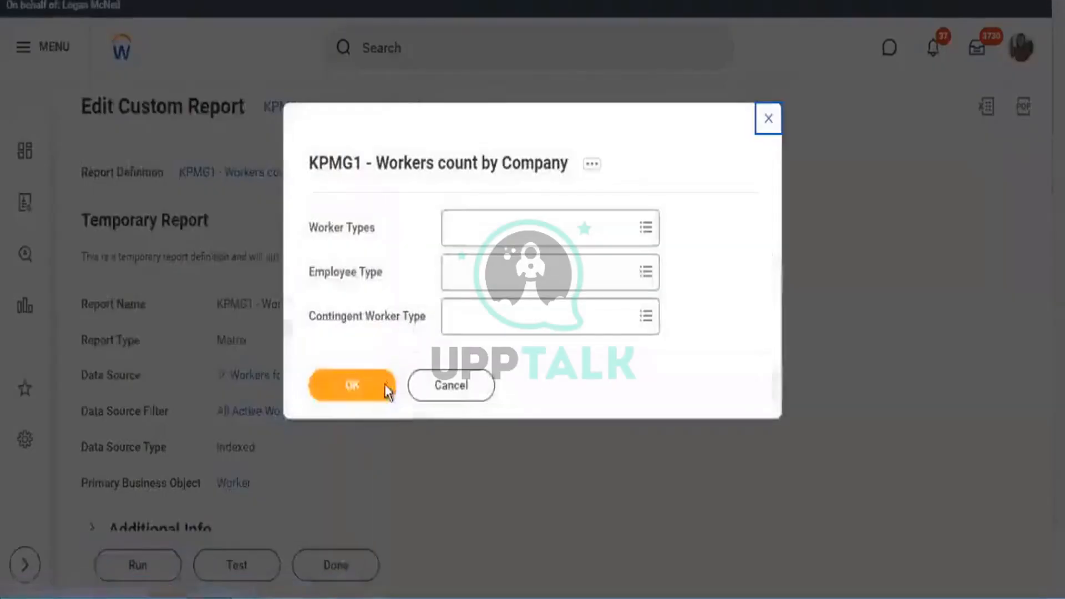
{"action": "left_click", "coordinate": [358, 383]}
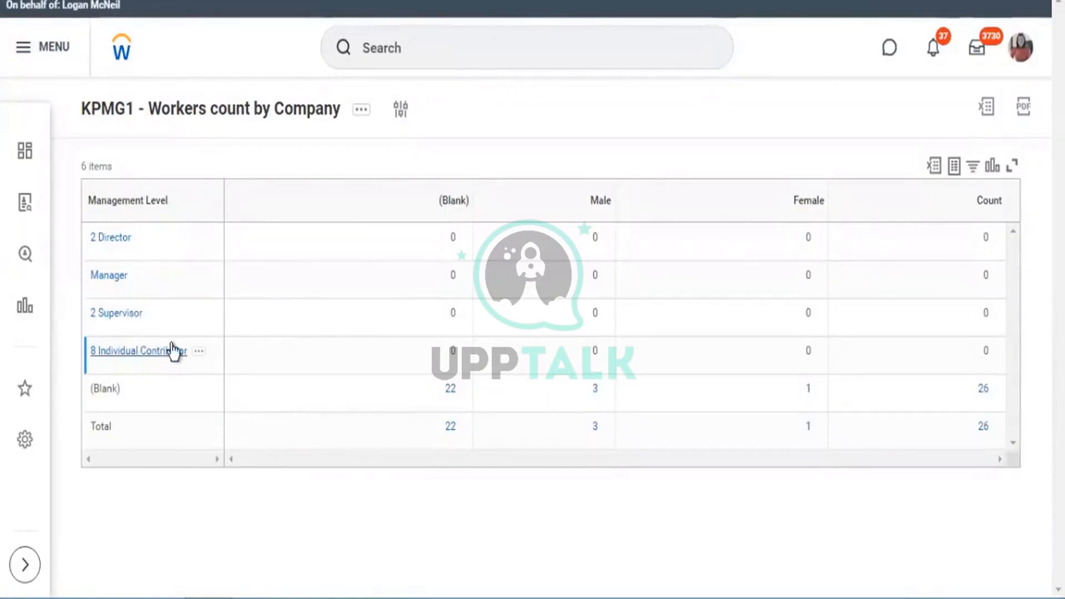
{"action": "triple_click", "coordinate": [100, 364]}
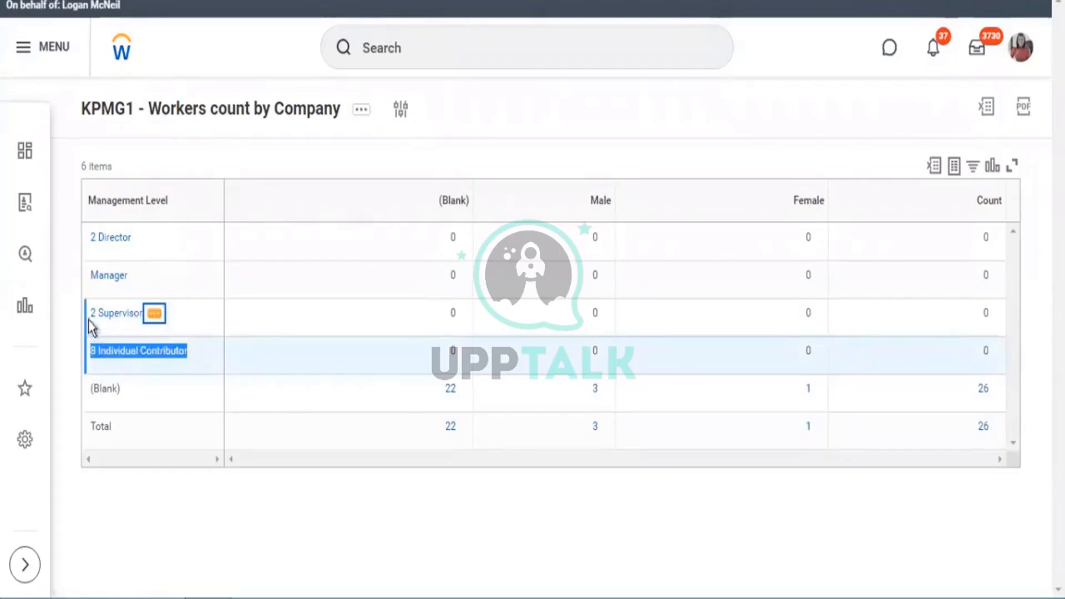
{"action": "double_click", "coordinate": [117, 277]}
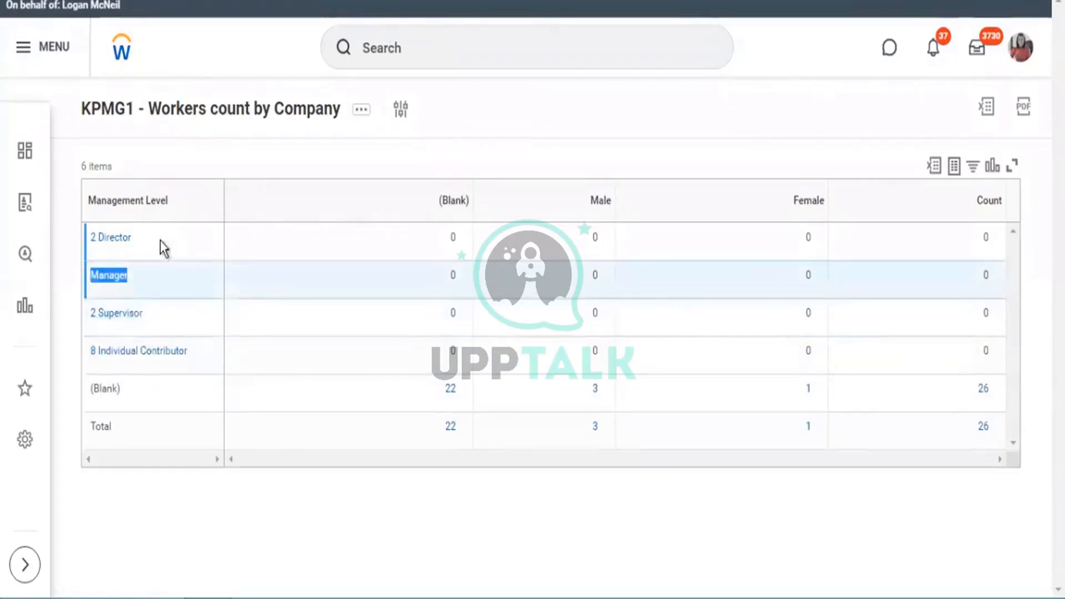
Step: Examine the (Blank) row and the gender counts of the other management levels in the report results
{"action": "left_click_drag", "start_coordinate": [87, 241], "coordinate": [71, 244]}
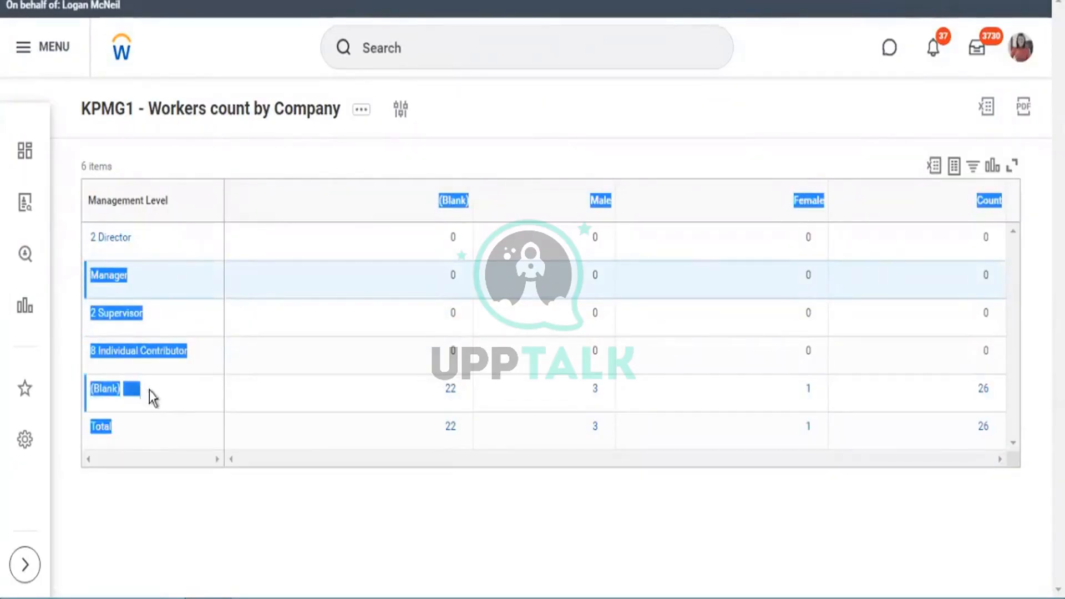
{"action": "left_click", "coordinate": [169, 389]}
{"action": "left_click_drag", "start_coordinate": [129, 388], "coordinate": [88, 403]}
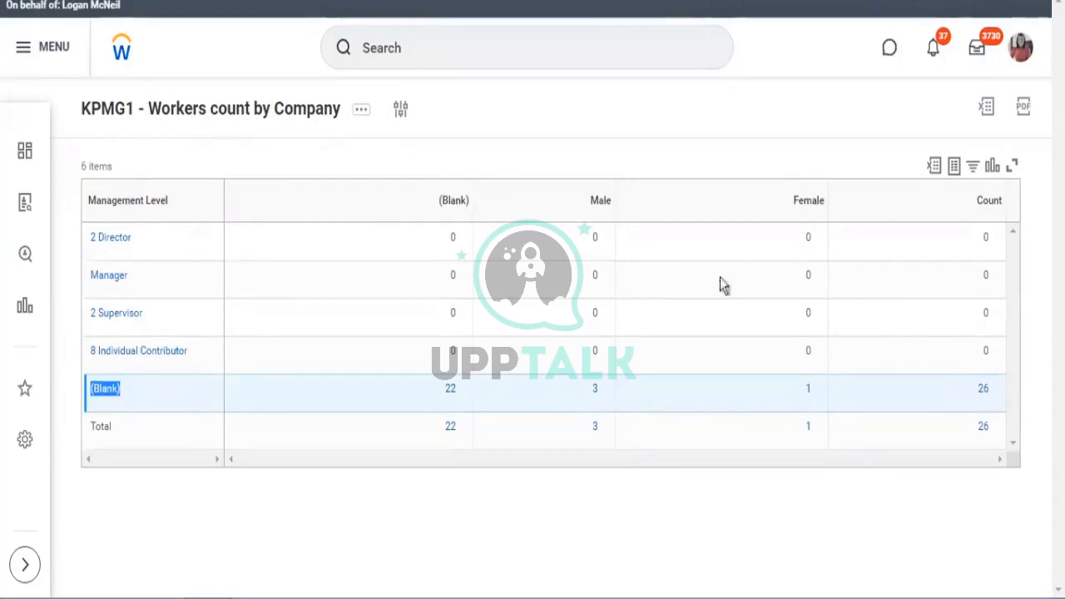
{"action": "left_click_drag", "start_coordinate": [435, 237], "coordinate": [614, 333]}
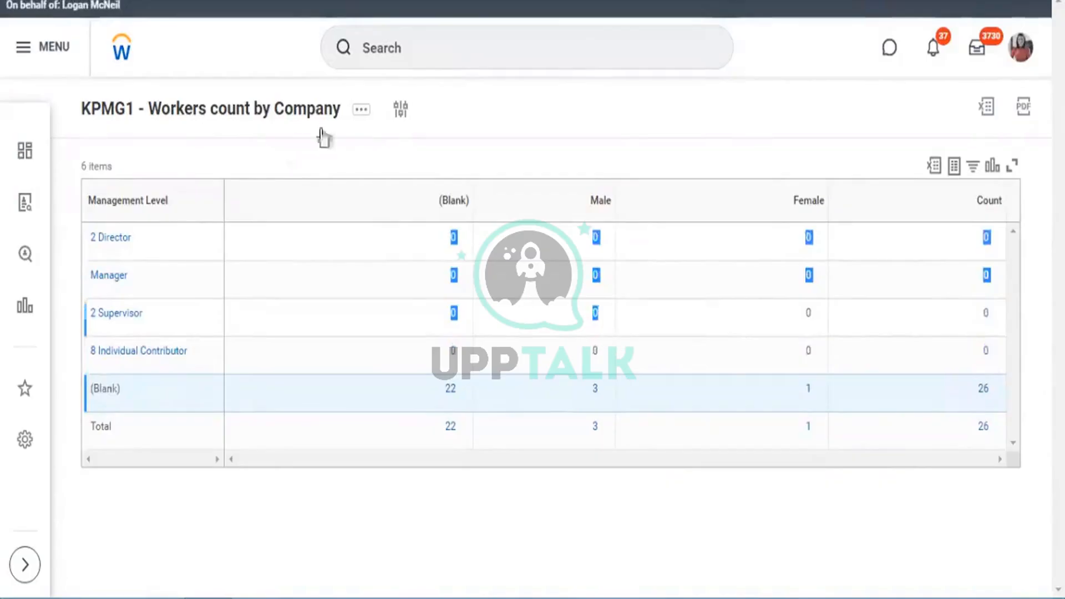
Step: Edit the custom report and replace Management Level - Primary Position with Company as the first row grouping field
{"action": "left_click", "coordinate": [361, 110]}
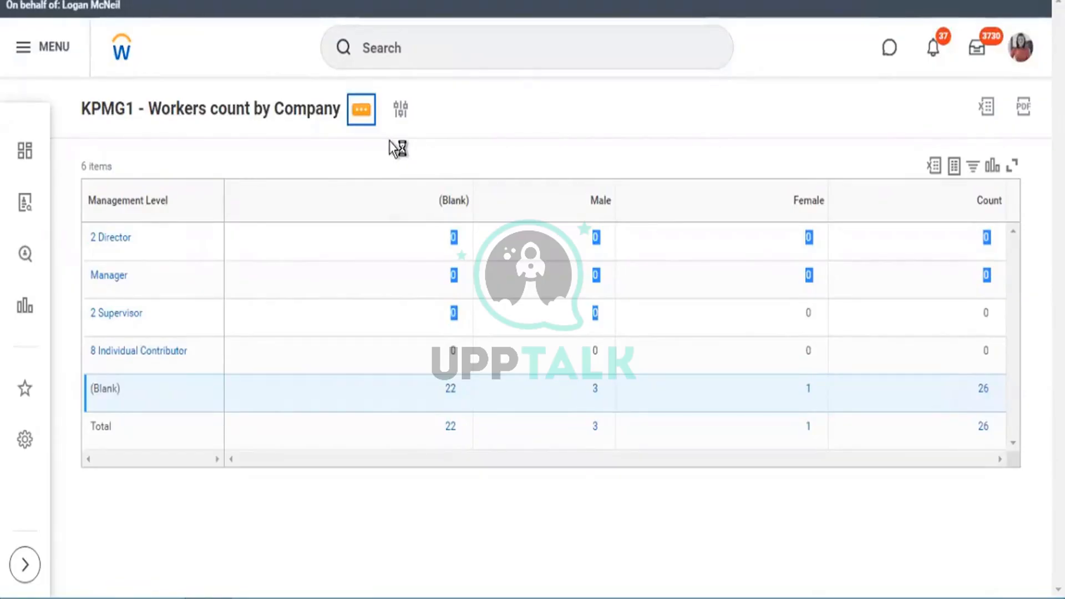
{"action": "mouse_move", "coordinate": [491, 183]}
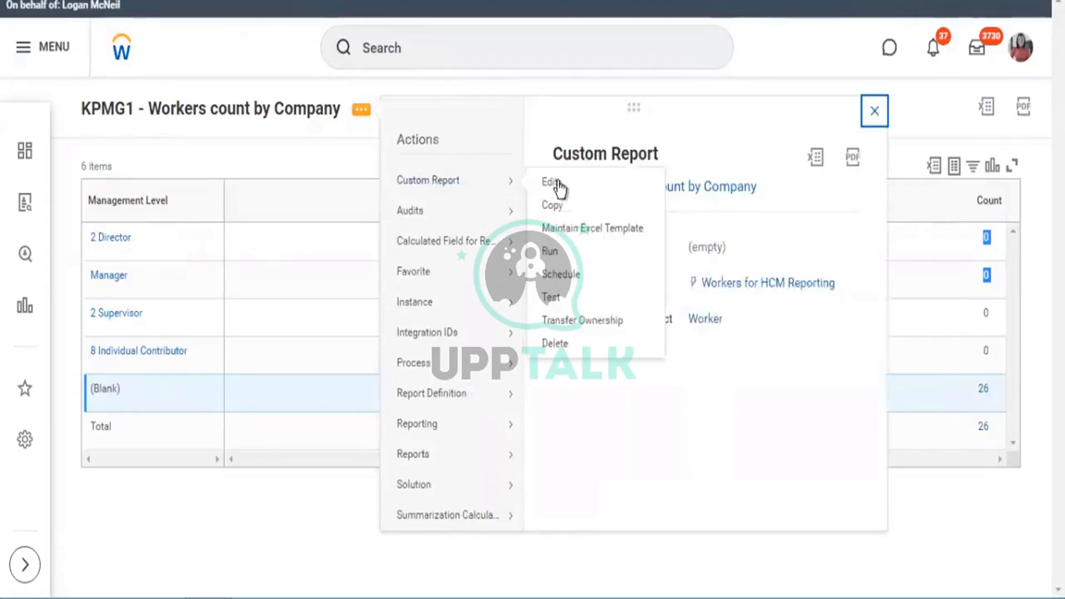
{"action": "left_click", "coordinate": [79, 181]}
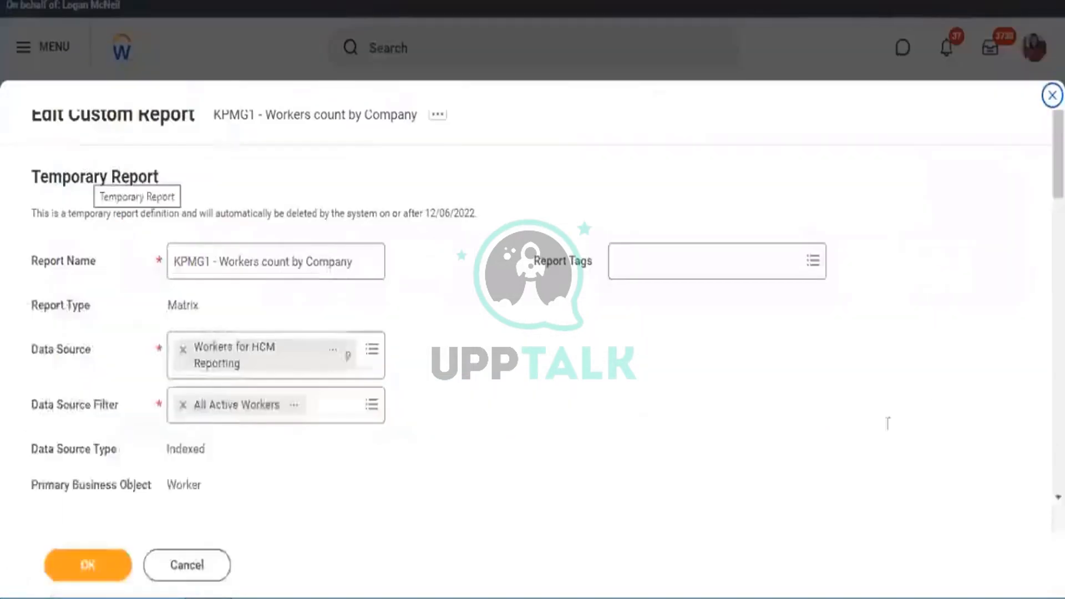
{"action": "scroll", "coordinate": [788, 417], "scroll_direction": "down", "scroll_amount": 5}
{"action": "scroll", "coordinate": [86, 285], "scroll_direction": "down", "scroll_amount": 5}
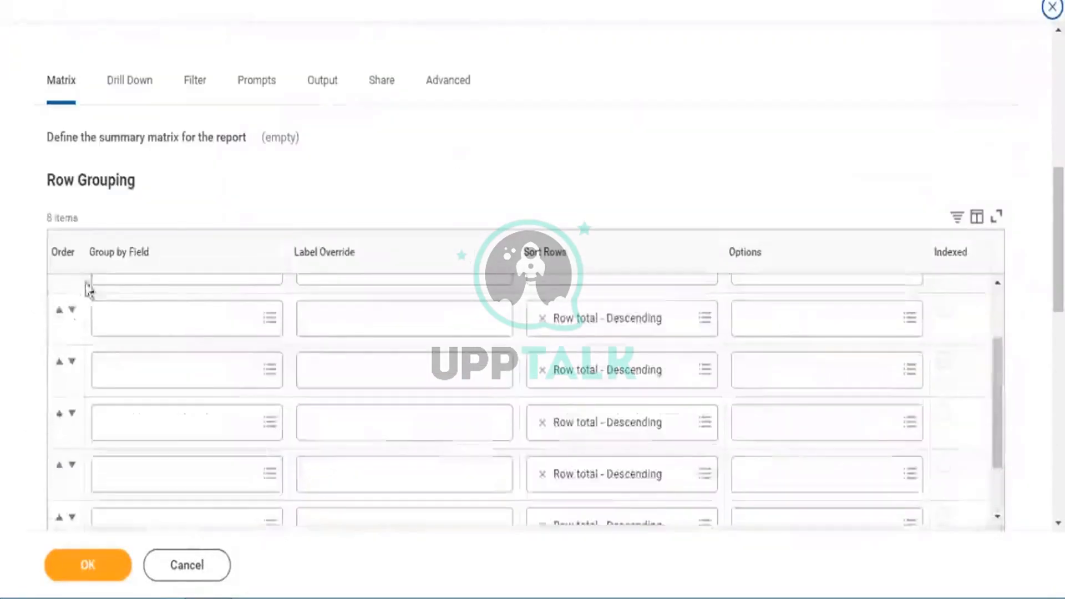
{"action": "scroll", "coordinate": [143, 307], "scroll_direction": "up", "scroll_amount": 5}
{"action": "left_click", "coordinate": [104, 300]}
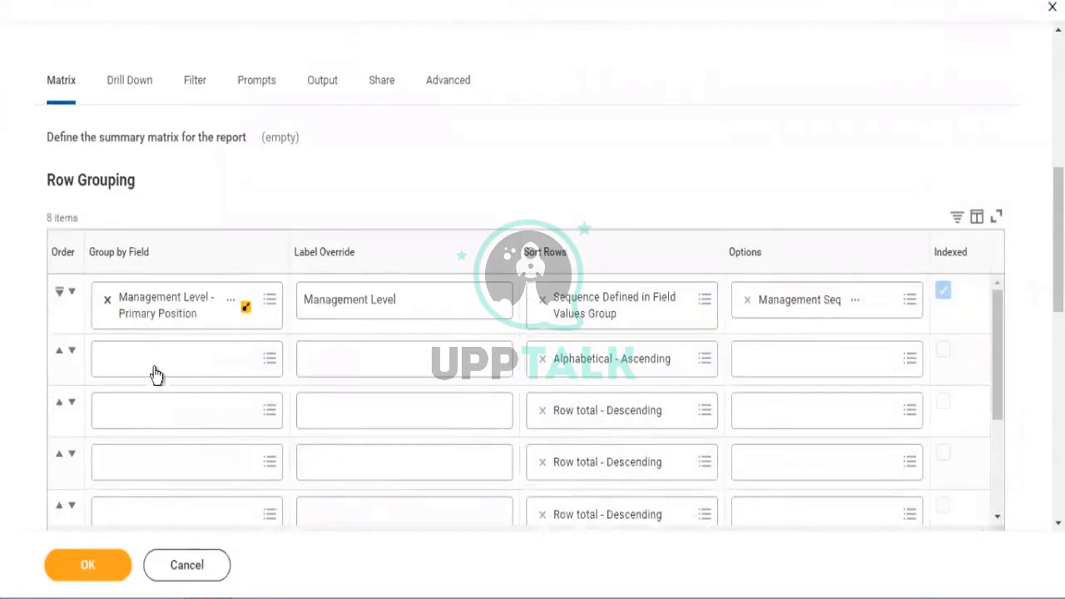
{"action": "type", "text": "compa"}
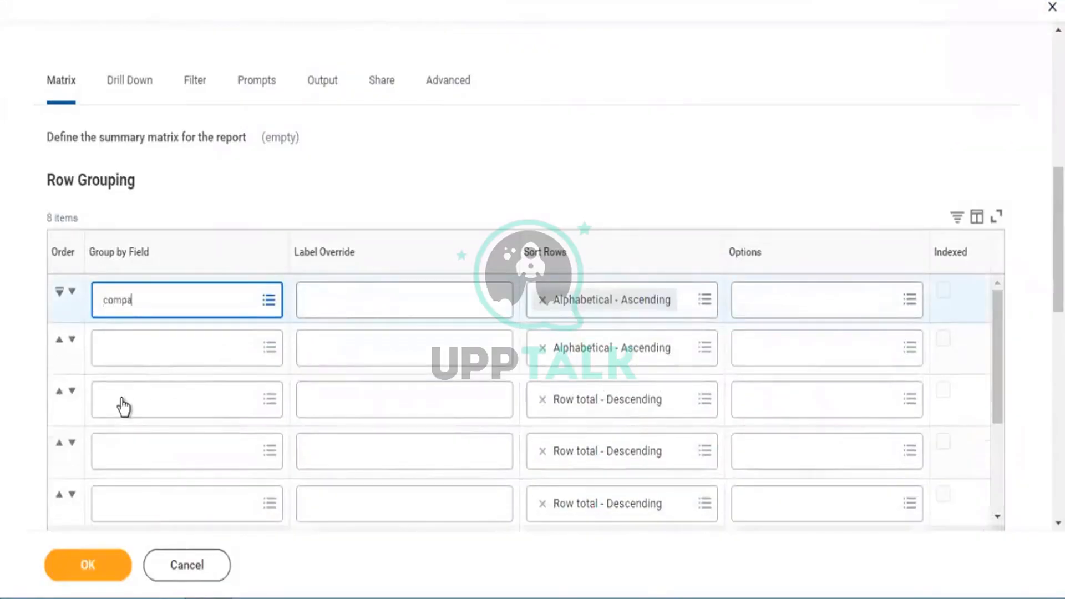
{"action": "type", "text": "ny"}
{"action": "key", "text": "Return"}
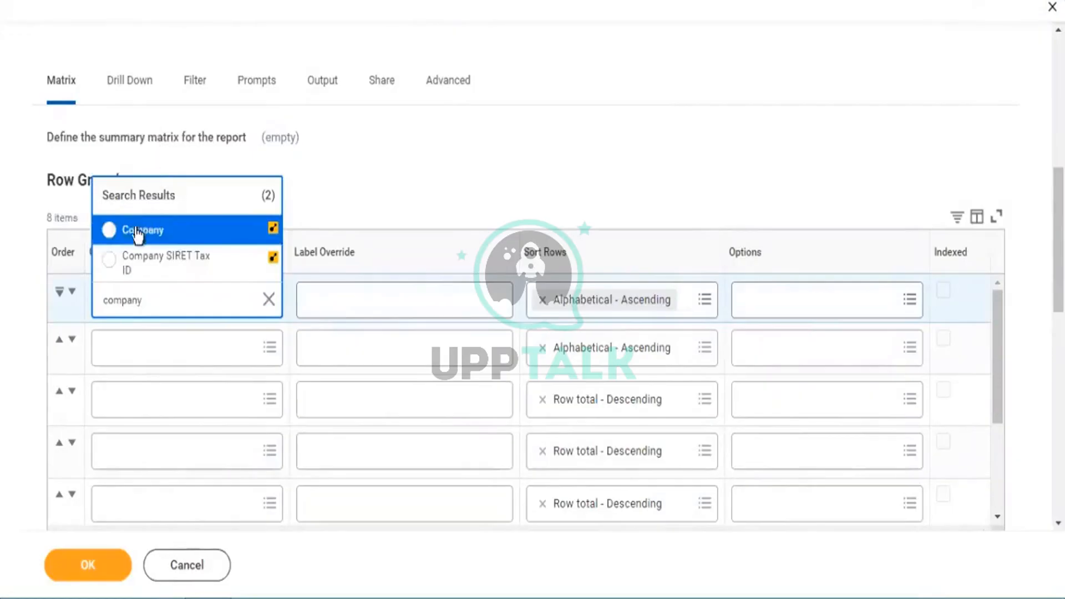
{"action": "left_click", "coordinate": [139, 232]}
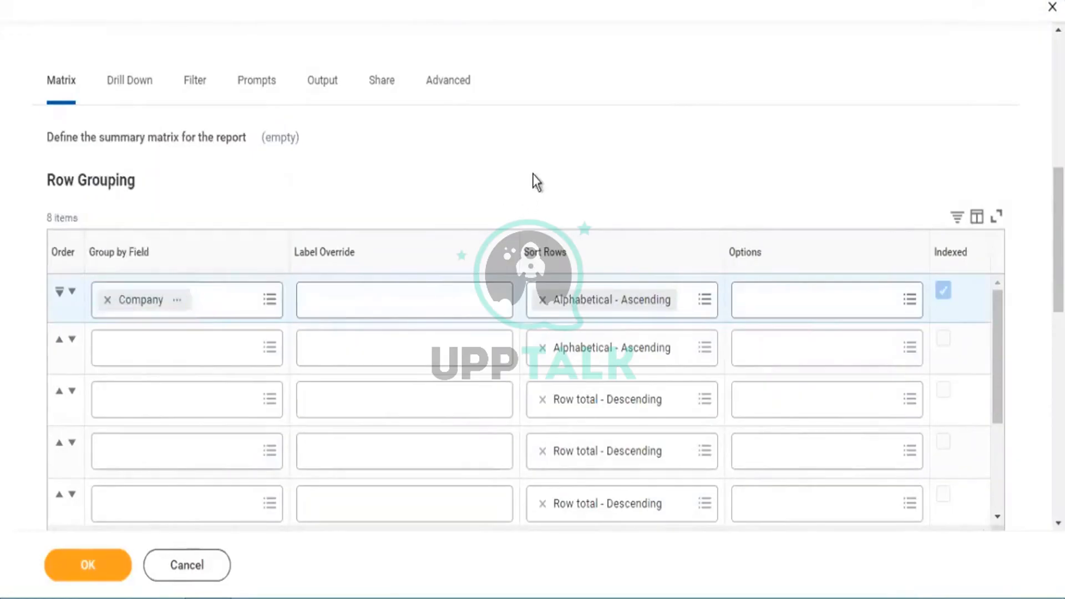
Step: Save the report definition and run the report with all worker type prompts left blank
{"action": "left_click", "coordinate": [111, 574]}
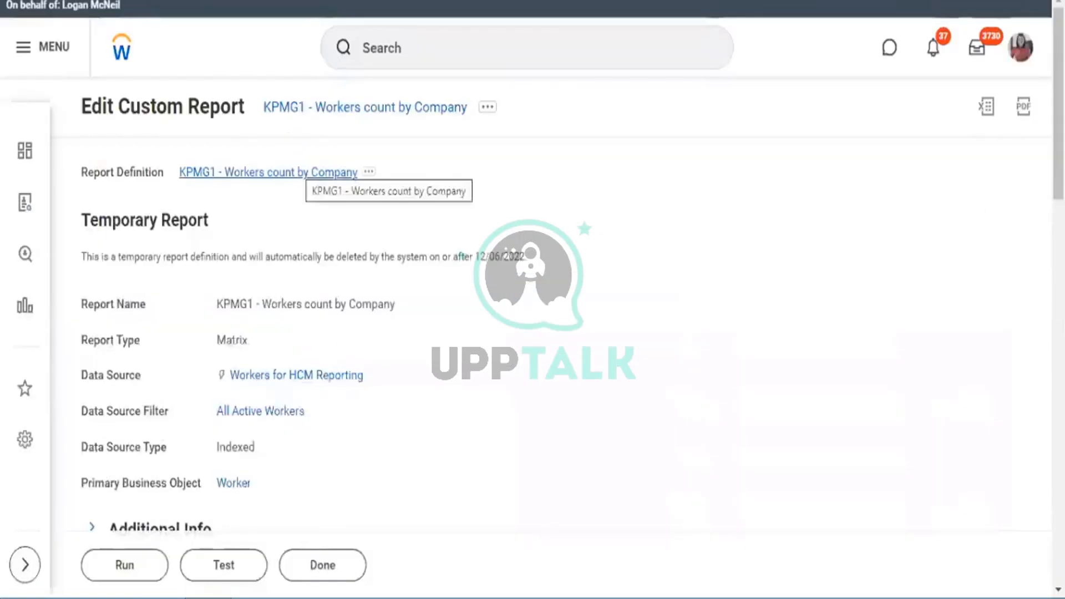
{"action": "left_click", "coordinate": [125, 566]}
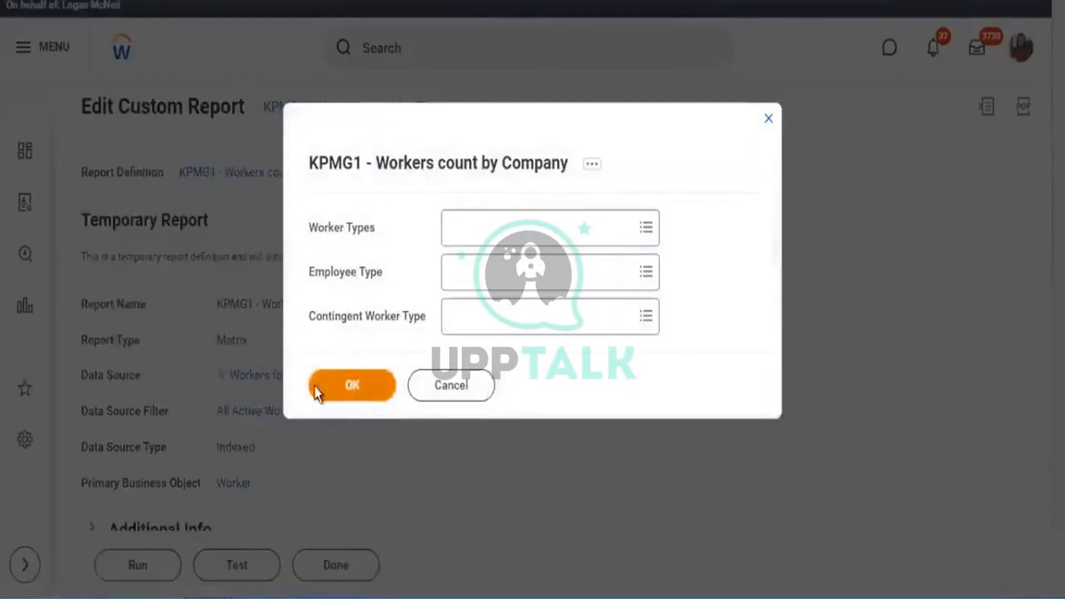
{"action": "left_click", "coordinate": [320, 382]}
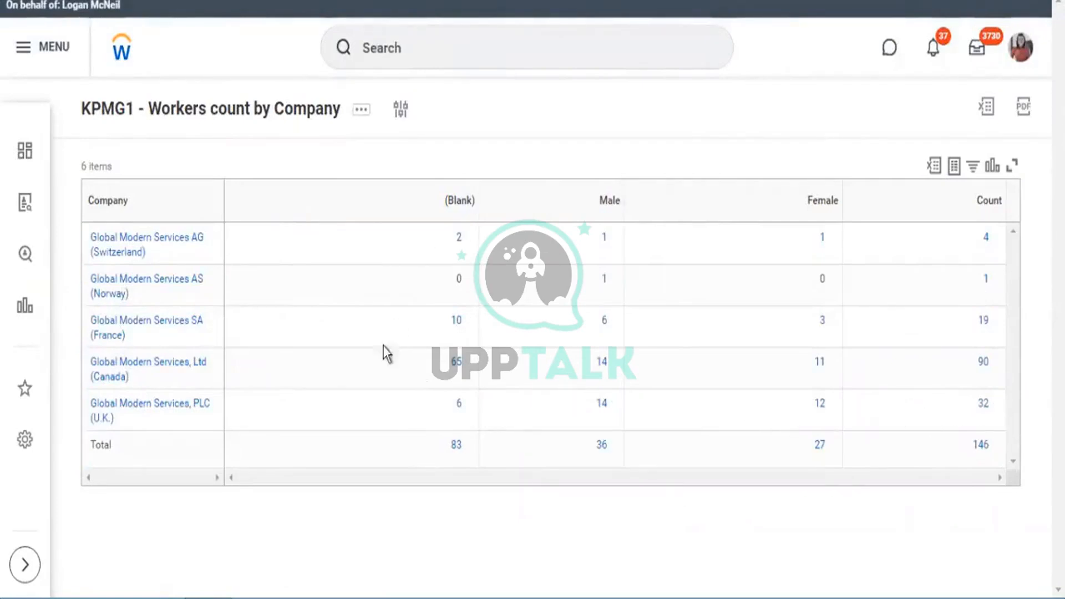
Step: Inspect the workers behind the Male count of Global Modern Services SA (France) and the total count of Global Modern Services AS (Norway)
{"action": "left_click", "coordinate": [604, 320]}
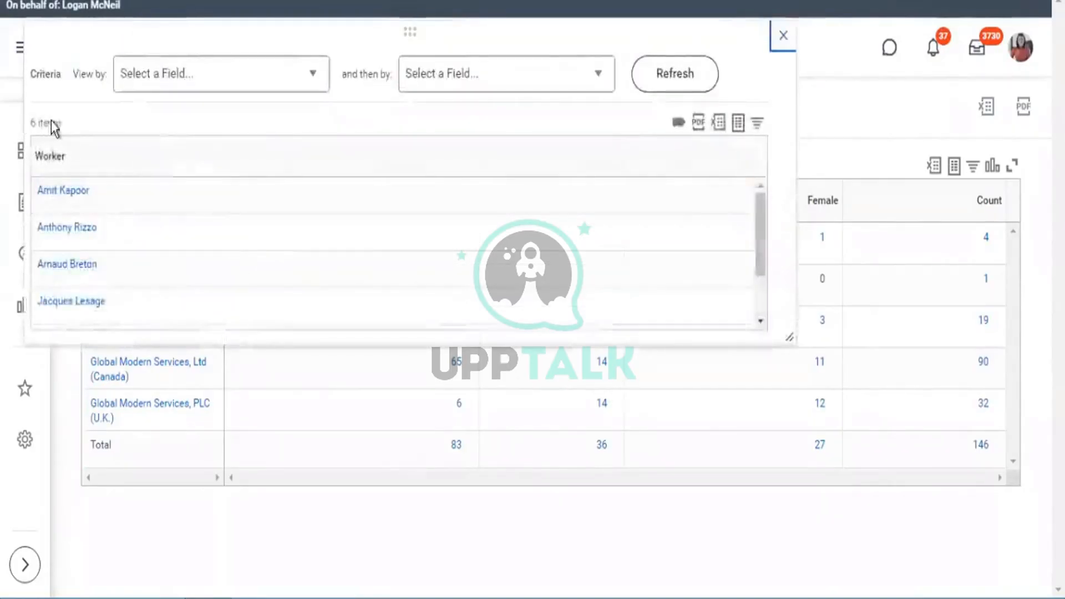
{"action": "left_click_drag", "start_coordinate": [56, 123], "coordinate": [30, 123]}
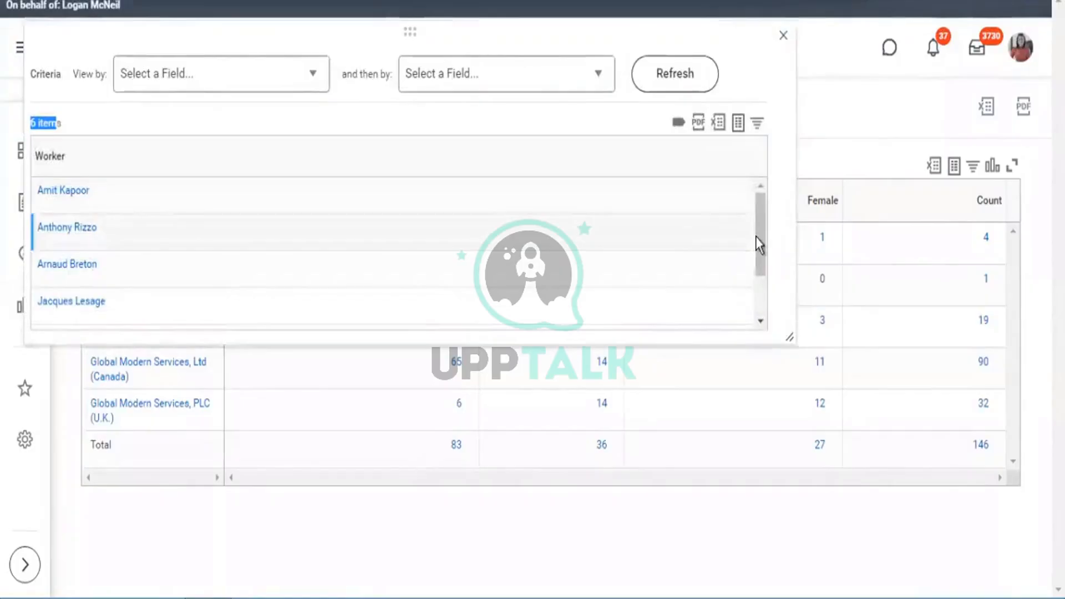
{"action": "scroll", "coordinate": [758, 244], "scroll_direction": "down", "scroll_amount": 2}
{"action": "scroll", "coordinate": [96, 258], "scroll_direction": "up", "scroll_amount": 2}
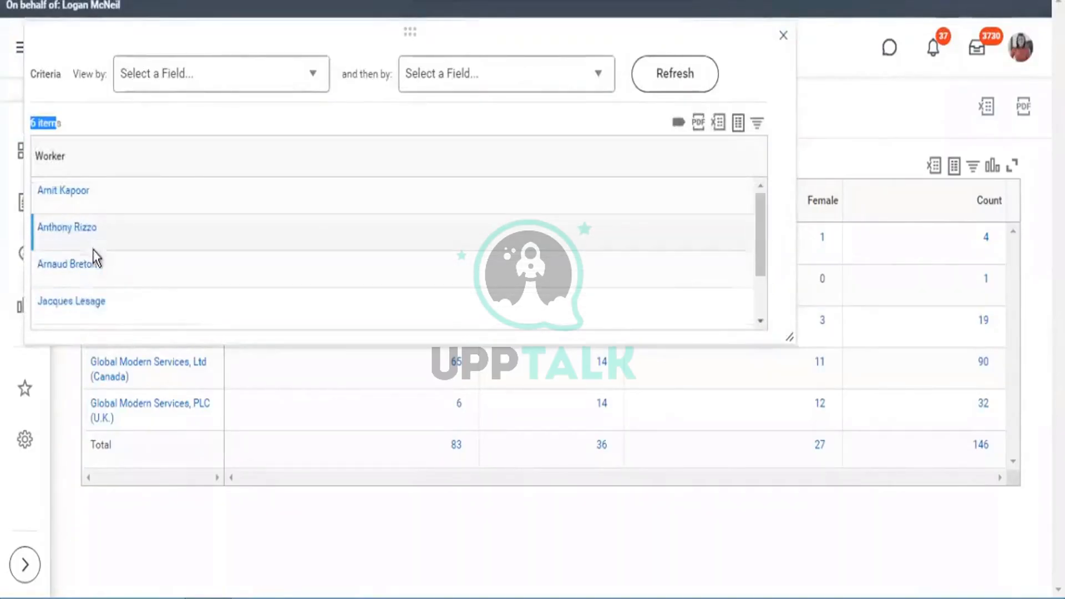
{"action": "left_click", "coordinate": [783, 36]}
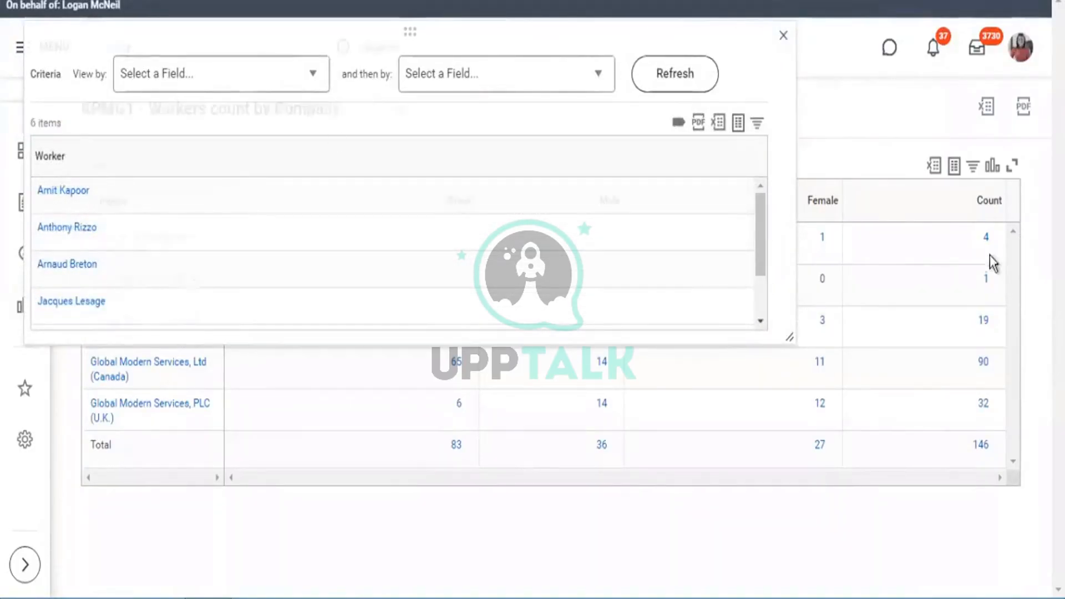
{"action": "left_click", "coordinate": [983, 283]}
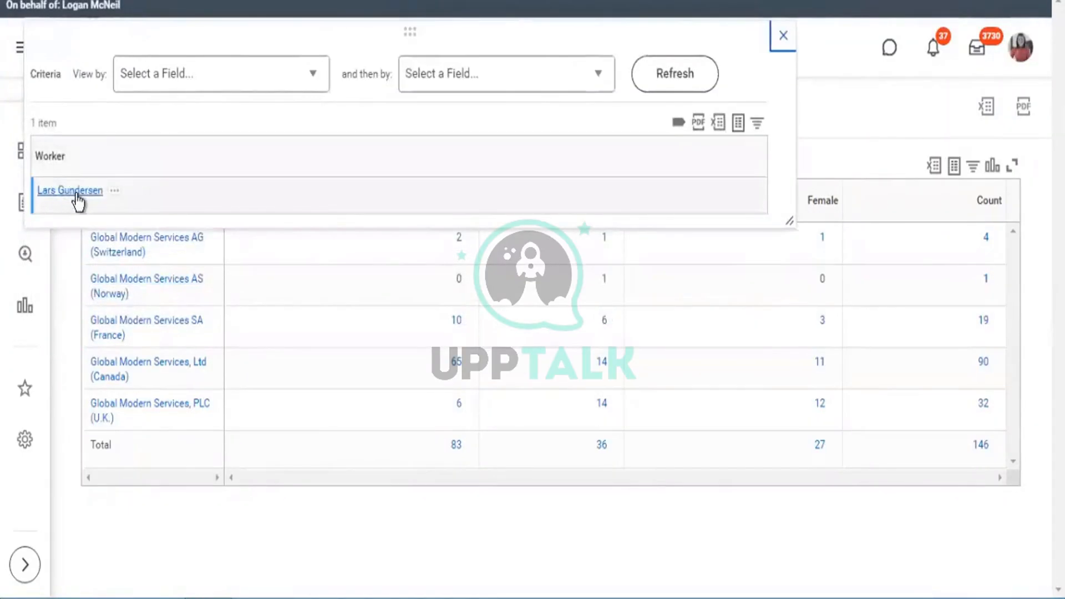
{"action": "left_click", "coordinate": [783, 36]}
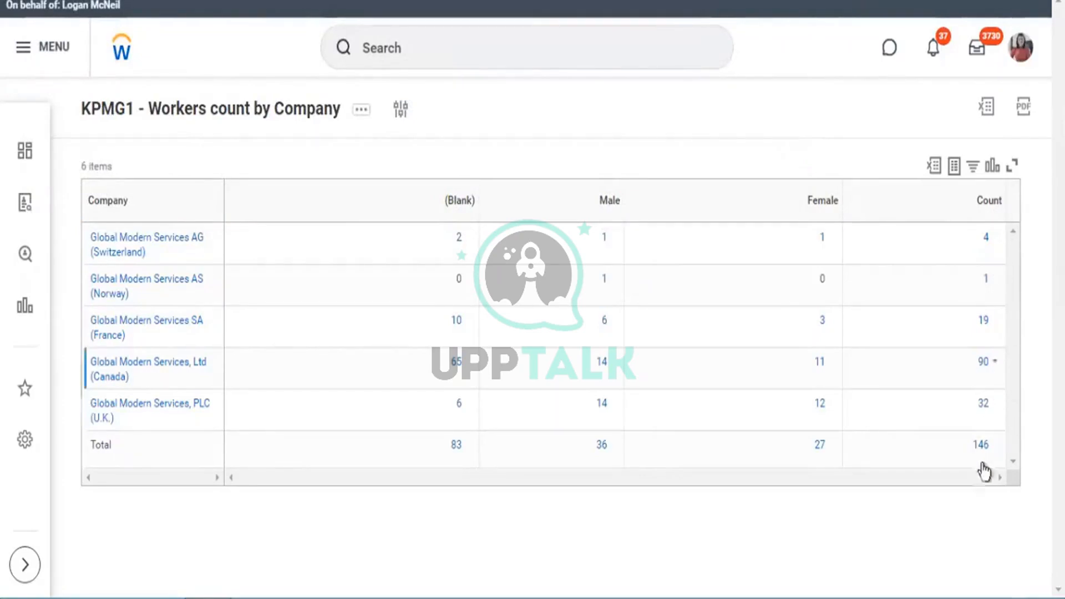
Step: Drill into the report's grand total count and view its workers by Age Group
{"action": "left_click", "coordinate": [983, 445]}
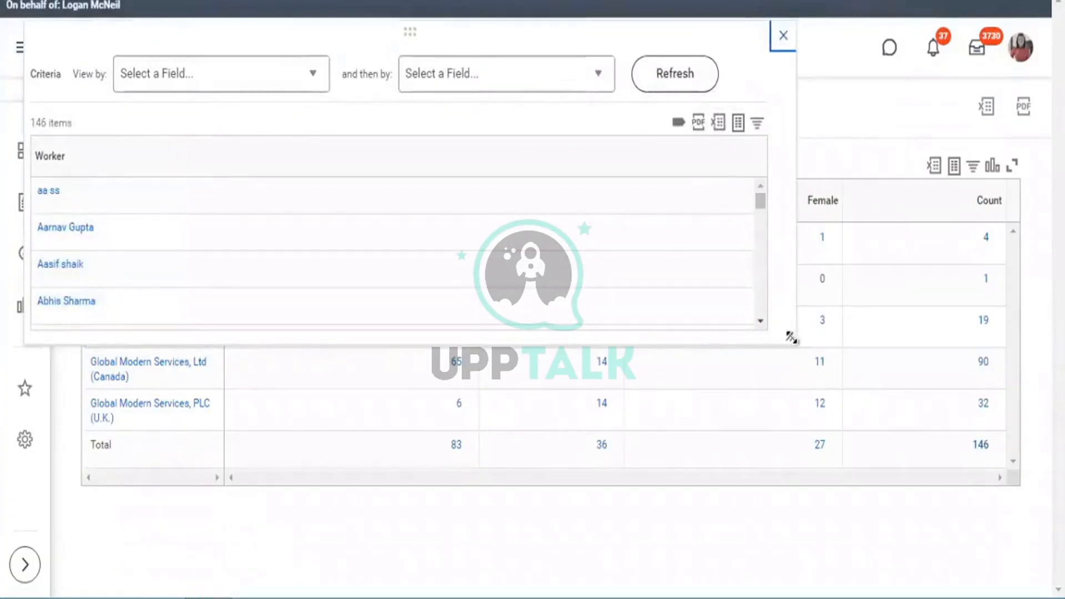
{"action": "left_click_drag", "start_coordinate": [851, 445], "coordinate": [862, 462]}
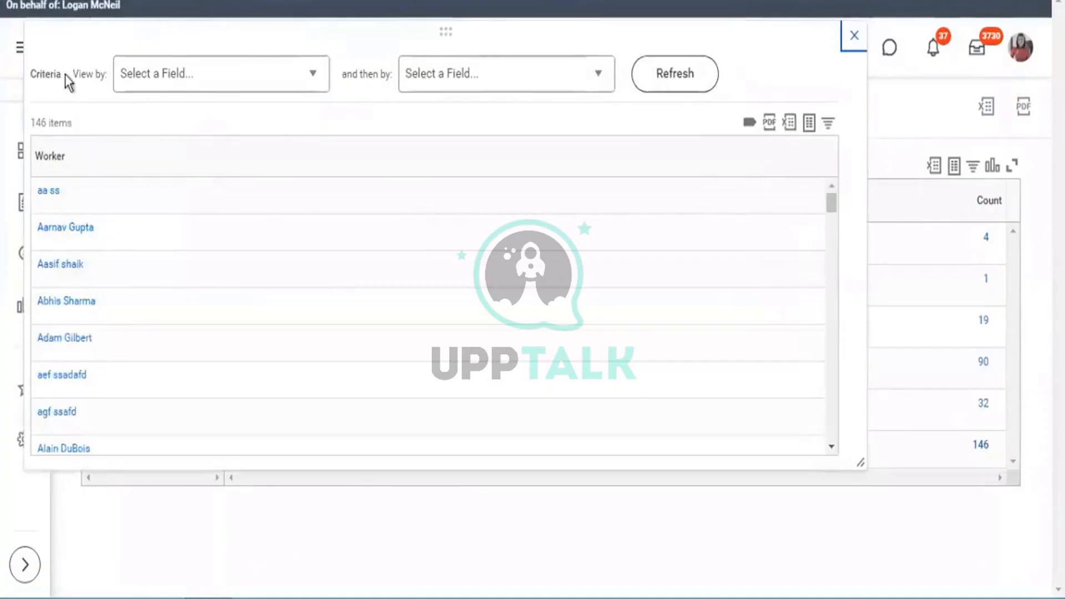
{"action": "left_click_drag", "start_coordinate": [147, 86], "coordinate": [814, 84]}
{"action": "left_click", "coordinate": [700, 75]}
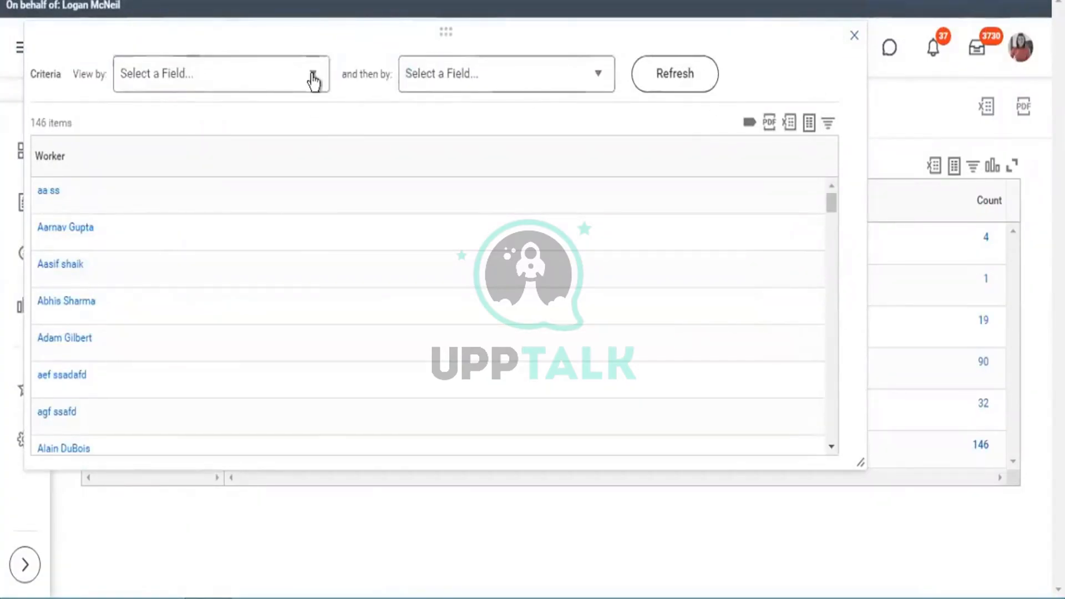
{"action": "left_click", "coordinate": [312, 78]}
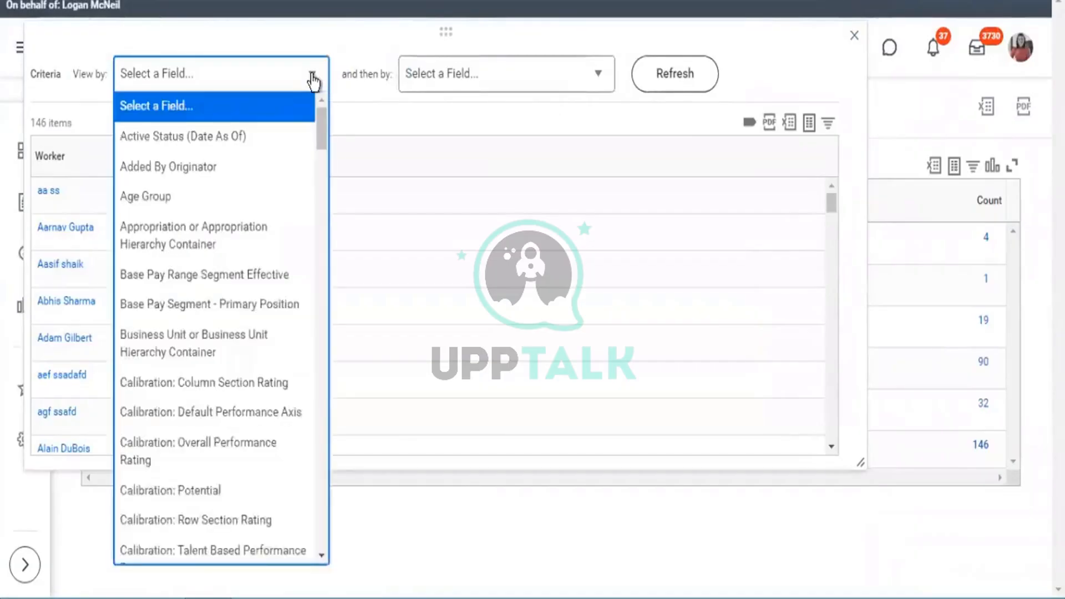
{"action": "left_click", "coordinate": [146, 198]}
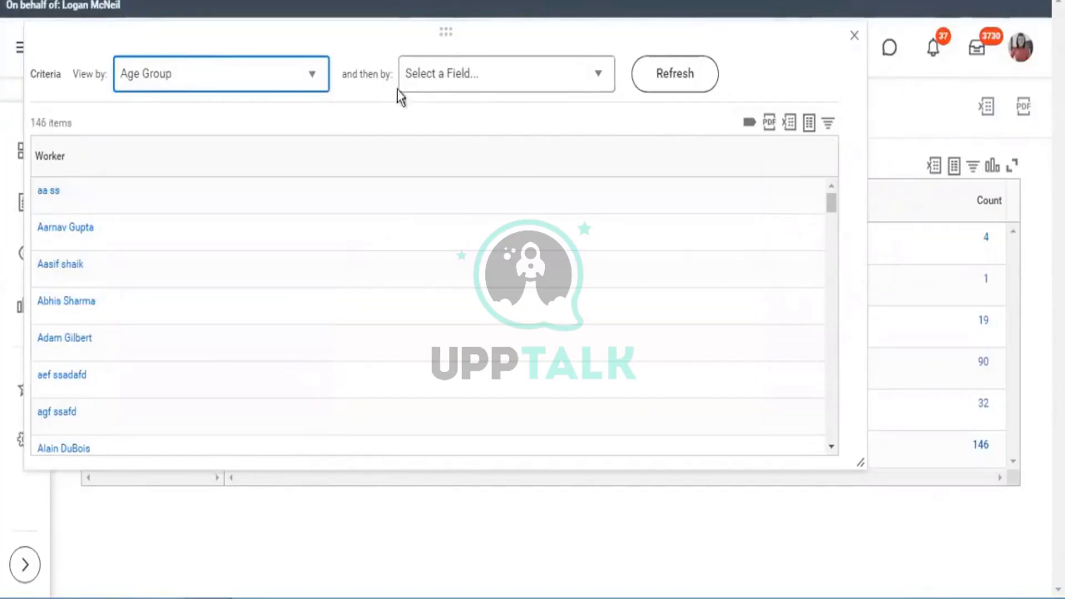
{"action": "left_click", "coordinate": [688, 75]}
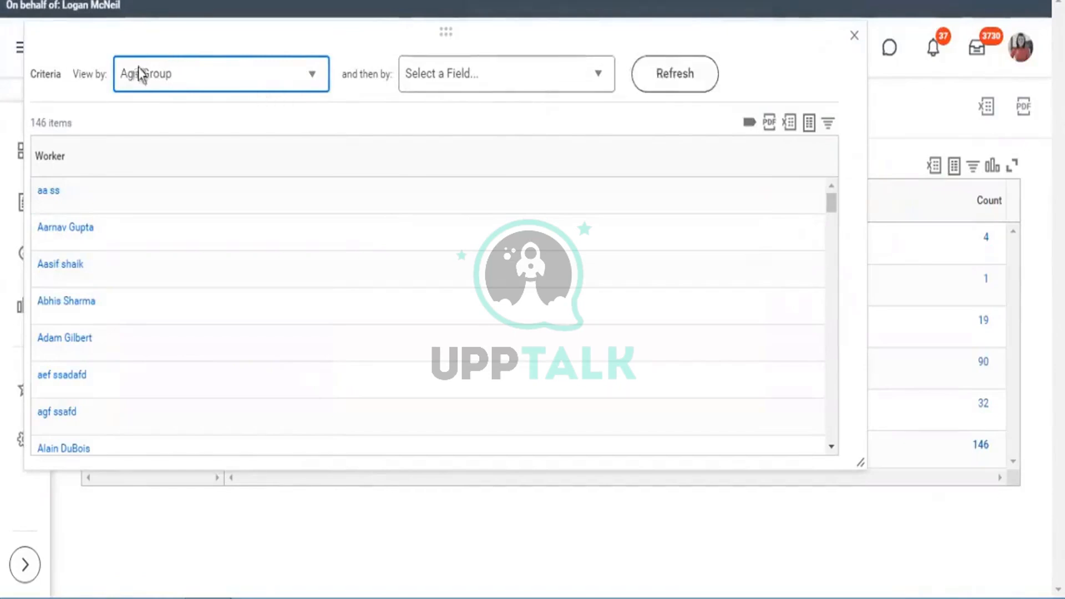
{"action": "left_click", "coordinate": [679, 85]}
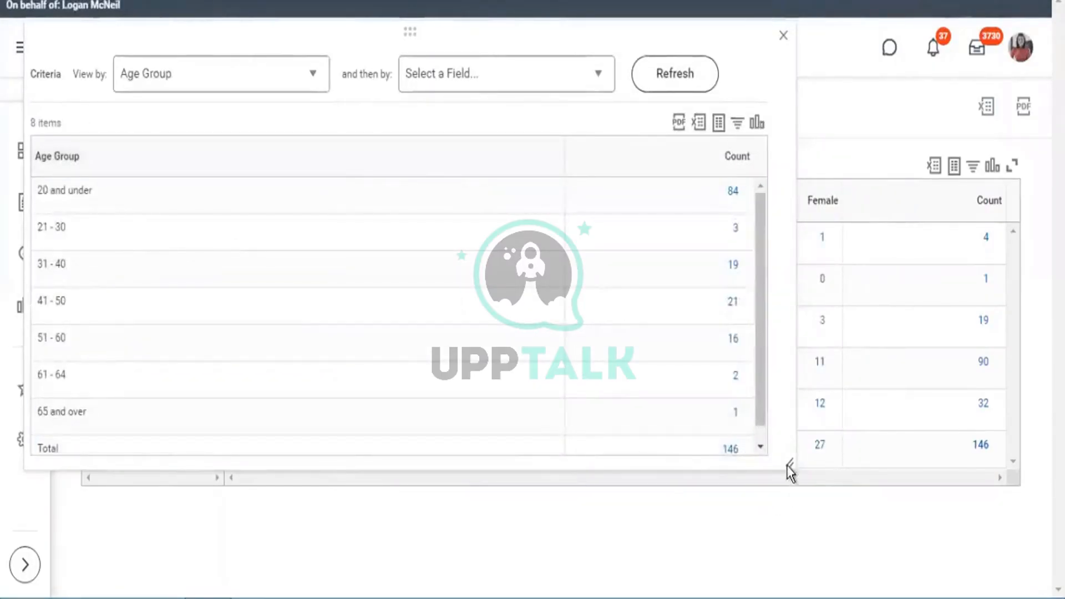
Step: Enlarge the Age Group breakdown and examine the worker count per age group and the total
{"action": "left_click_drag", "start_coordinate": [787, 463], "coordinate": [820, 541]}
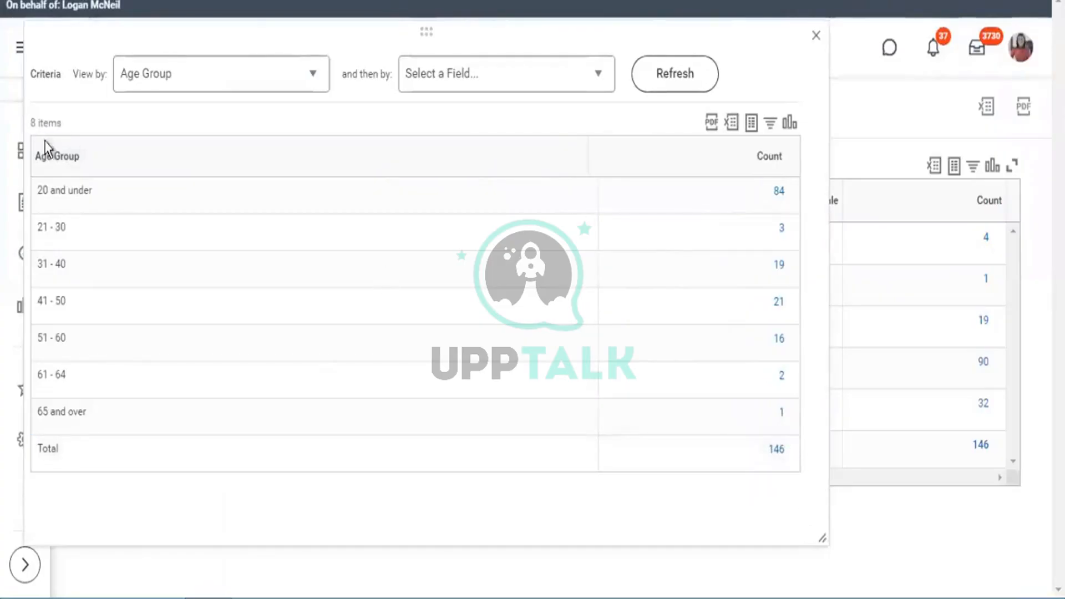
{"action": "left_click_drag", "start_coordinate": [35, 157], "coordinate": [92, 163]}
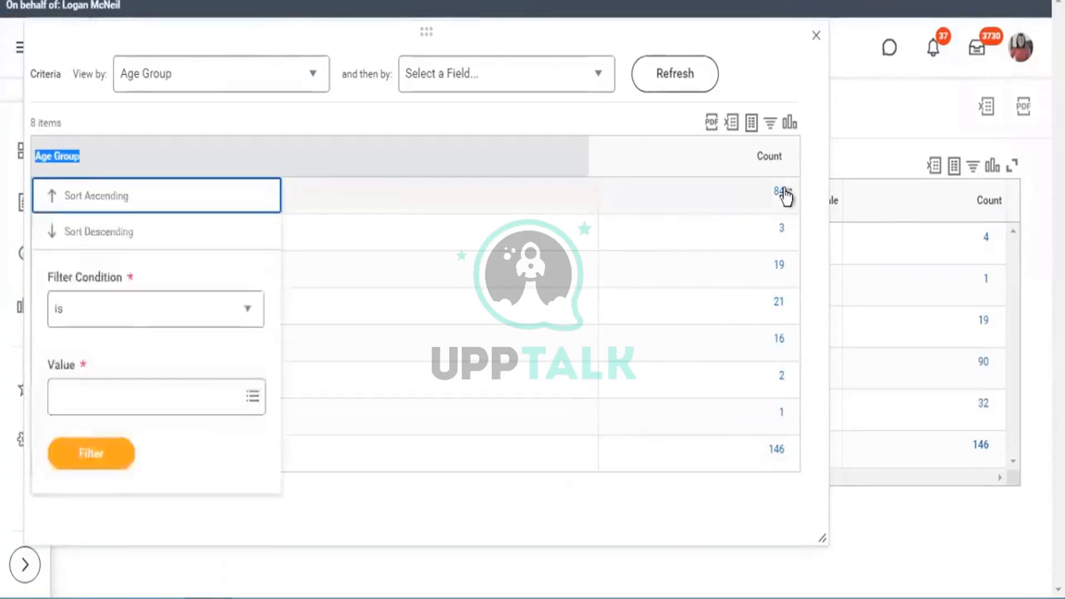
{"action": "left_click", "coordinate": [425, 118]}
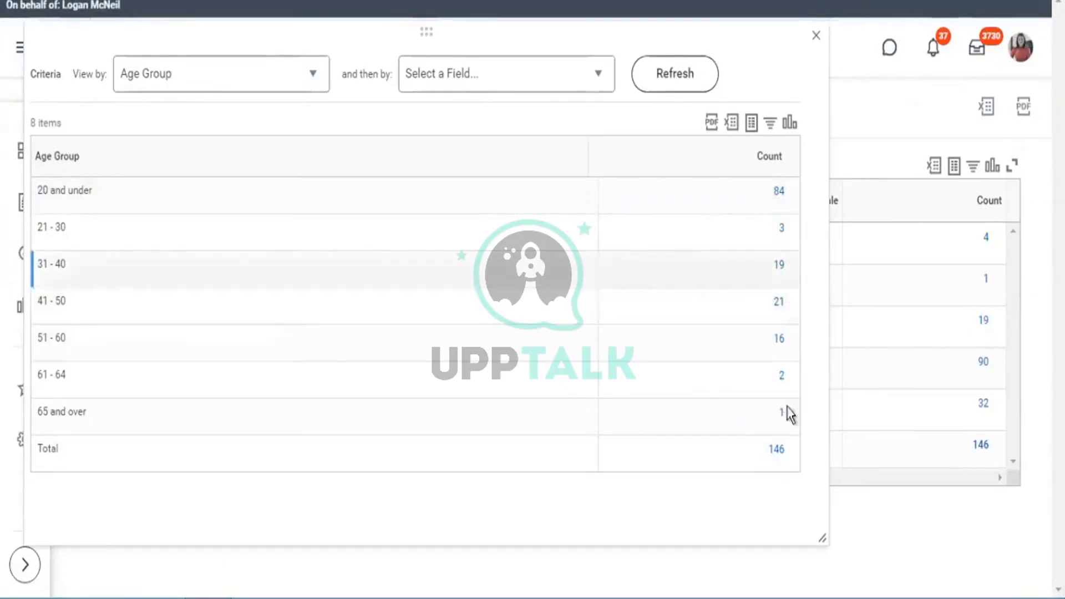
{"action": "left_click", "coordinate": [764, 455]}
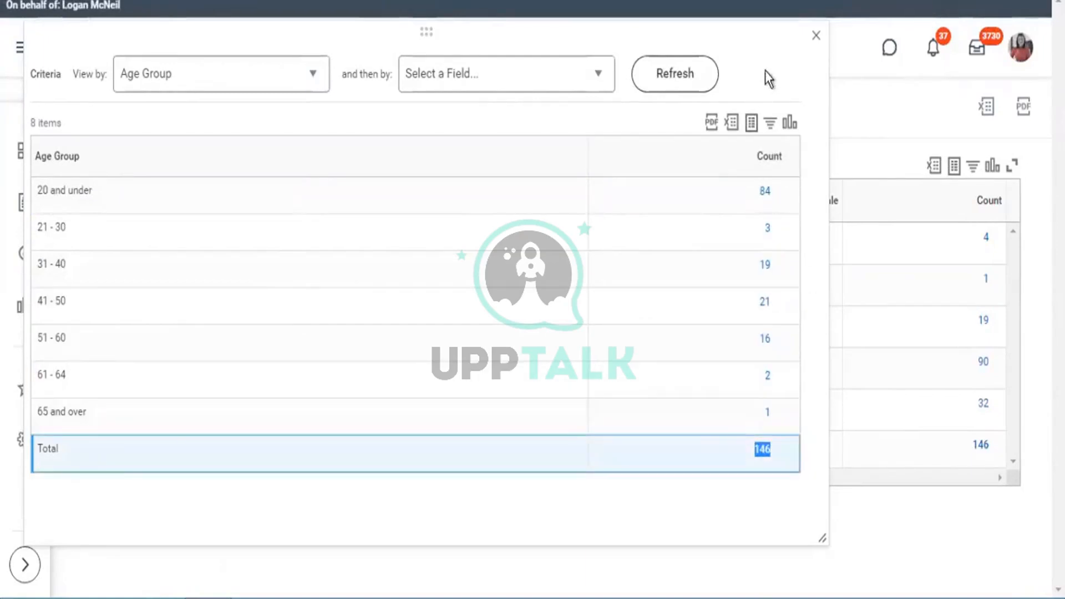
Step: Drill into the count of the 20 and under age group and view its workers by Gender
{"action": "left_click", "coordinate": [765, 191]}
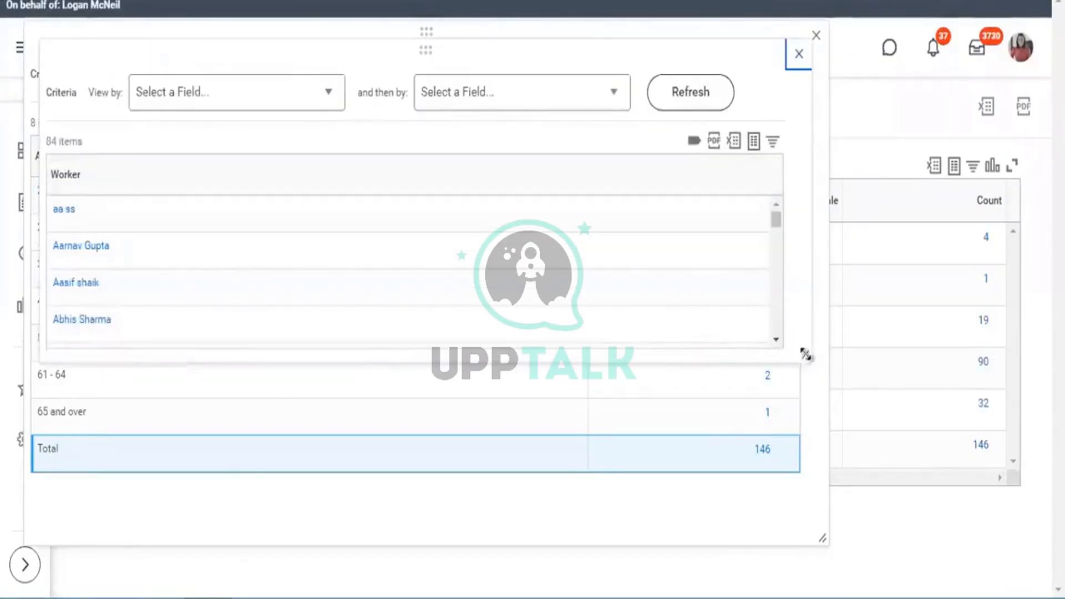
{"action": "left_click_drag", "start_coordinate": [805, 354], "coordinate": [850, 516]}
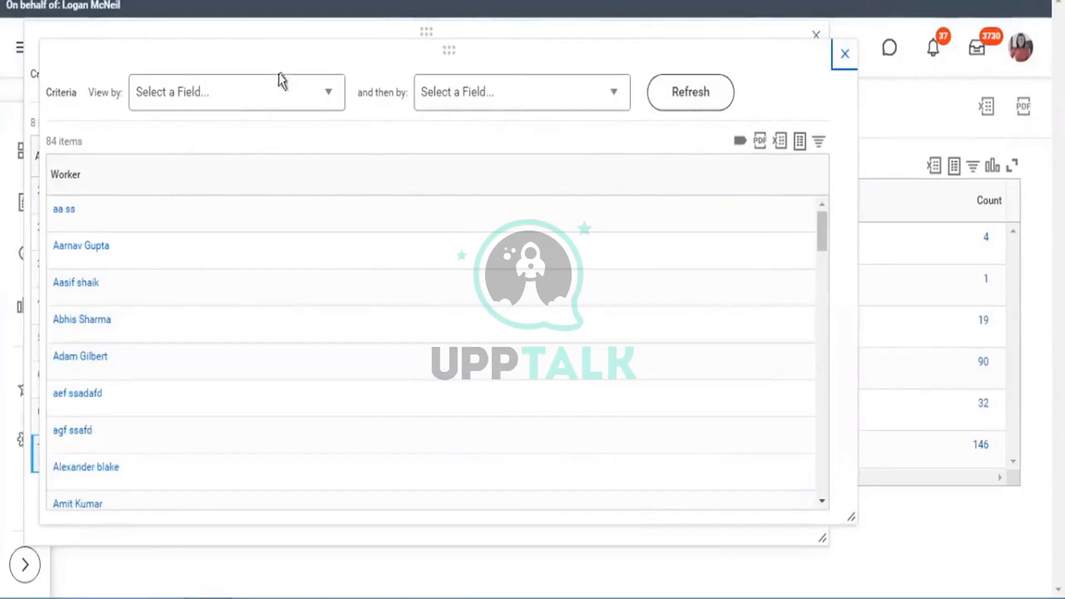
{"action": "left_click", "coordinate": [332, 92]}
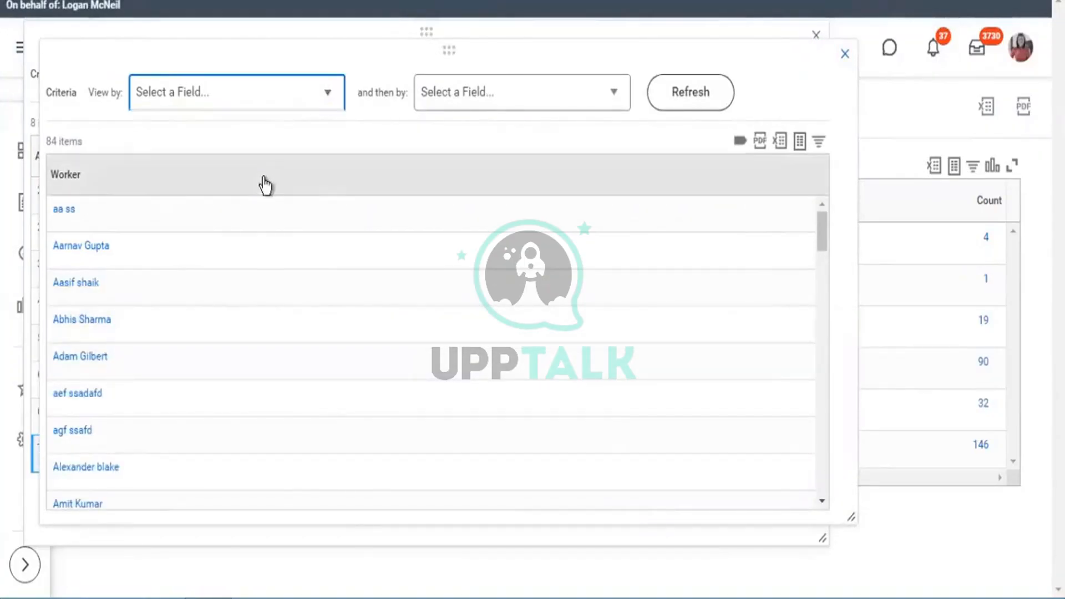
{"action": "left_click", "coordinate": [315, 104]}
{"action": "scroll", "coordinate": [282, 236], "scroll_direction": "down", "scroll_amount": 2}
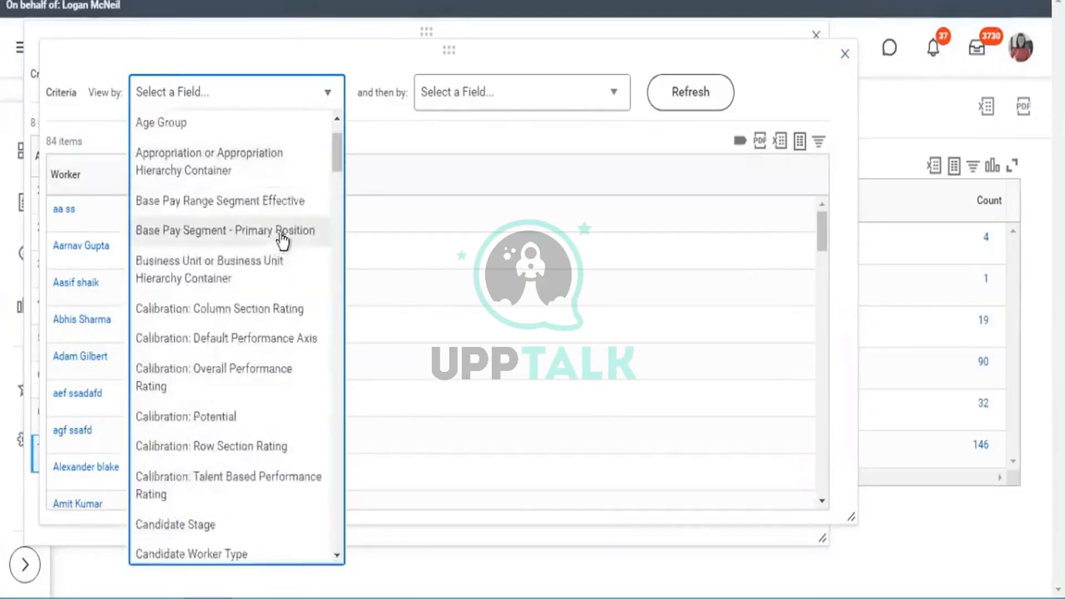
{"action": "scroll", "coordinate": [281, 236], "scroll_direction": "down", "scroll_amount": 2}
{"action": "scroll", "coordinate": [284, 239], "scroll_direction": "down", "scroll_amount": 10}
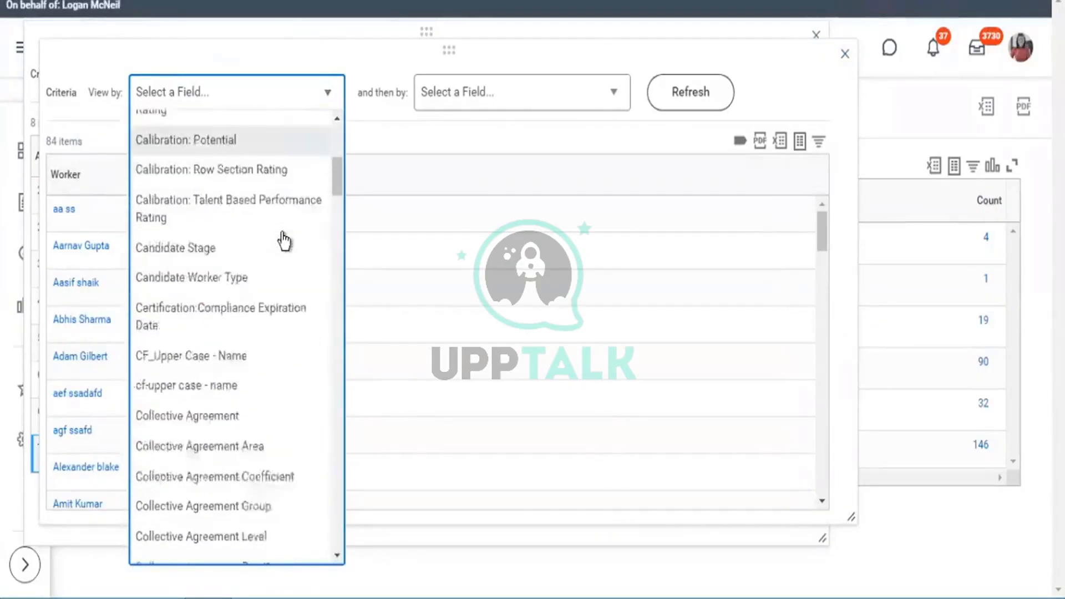
{"action": "scroll", "coordinate": [284, 238], "scroll_direction": "down", "scroll_amount": 2}
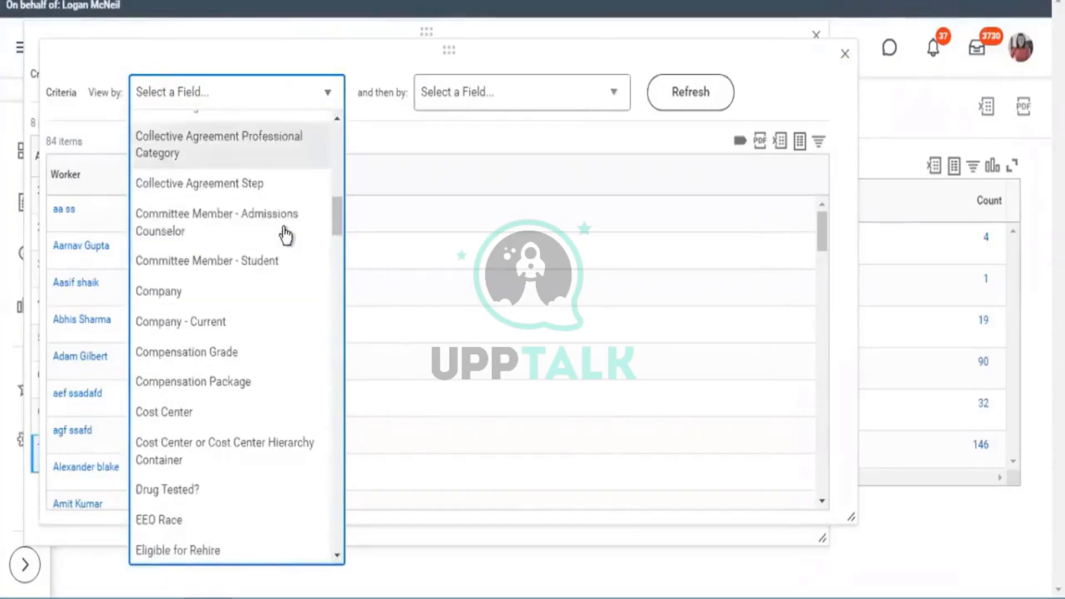
{"action": "scroll", "coordinate": [286, 235], "scroll_direction": "down", "scroll_amount": 2}
{"action": "scroll", "coordinate": [282, 234], "scroll_direction": "down", "scroll_amount": 7}
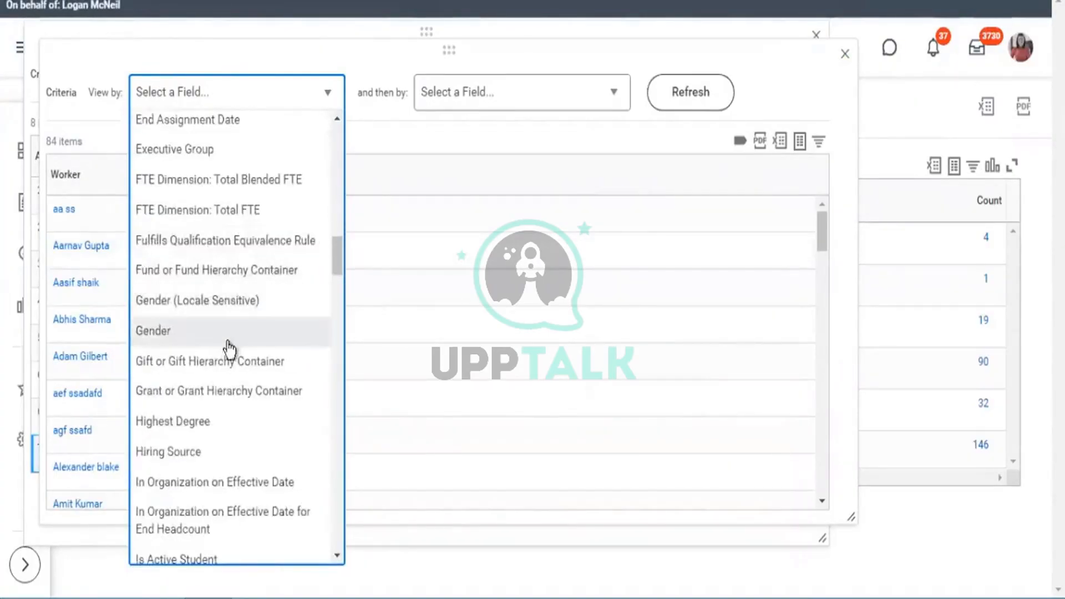
{"action": "left_click", "coordinate": [162, 331]}
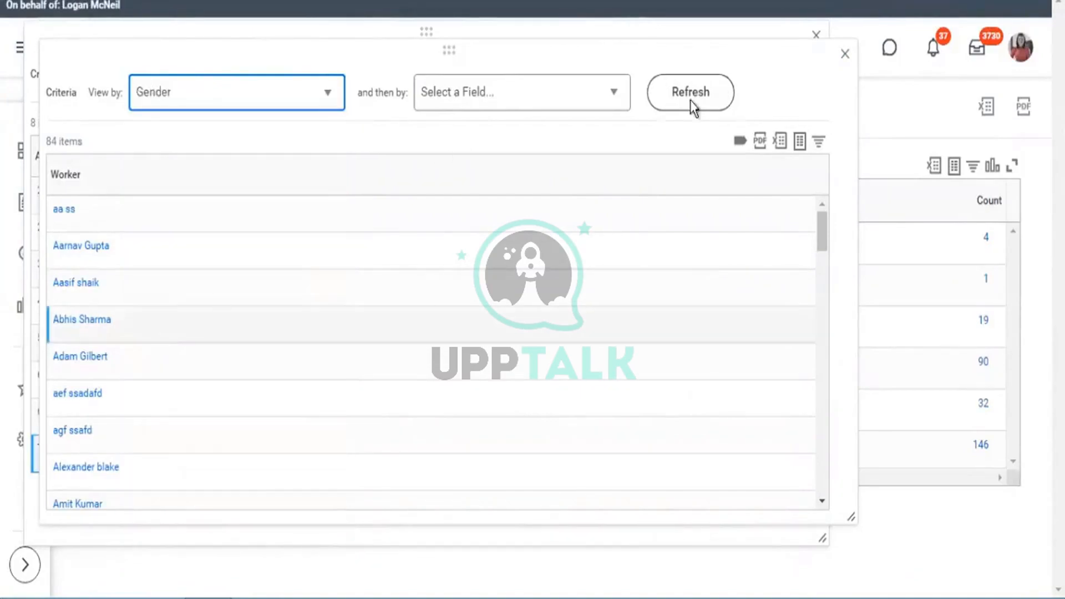
{"action": "left_click", "coordinate": [677, 107]}
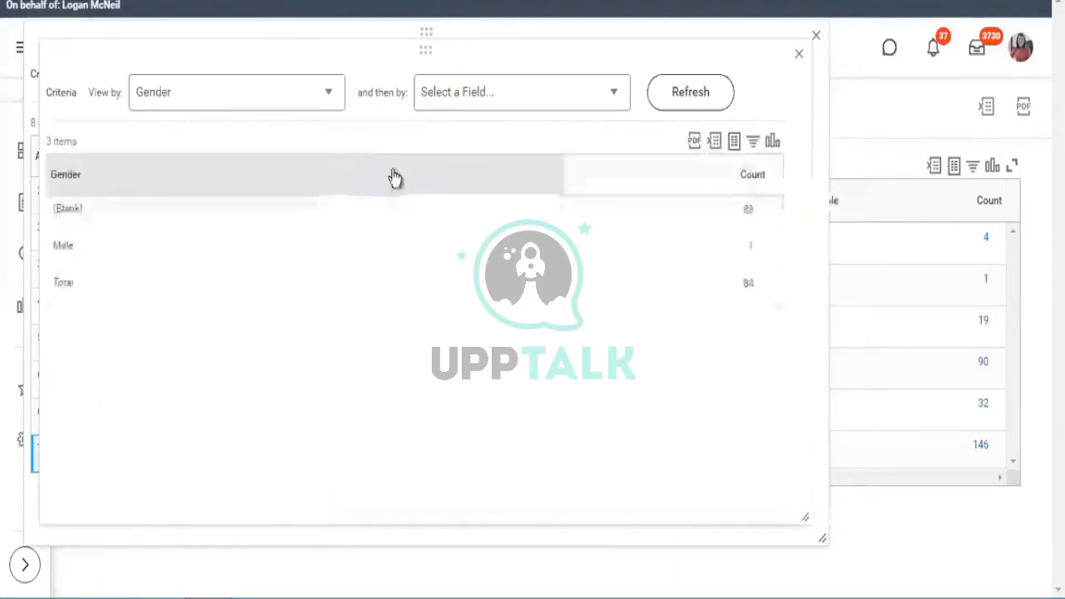
Step: Drill into the (Blank) gender count, enlarge the worker list and view those workers by Management Level
{"action": "left_click", "coordinate": [748, 210]}
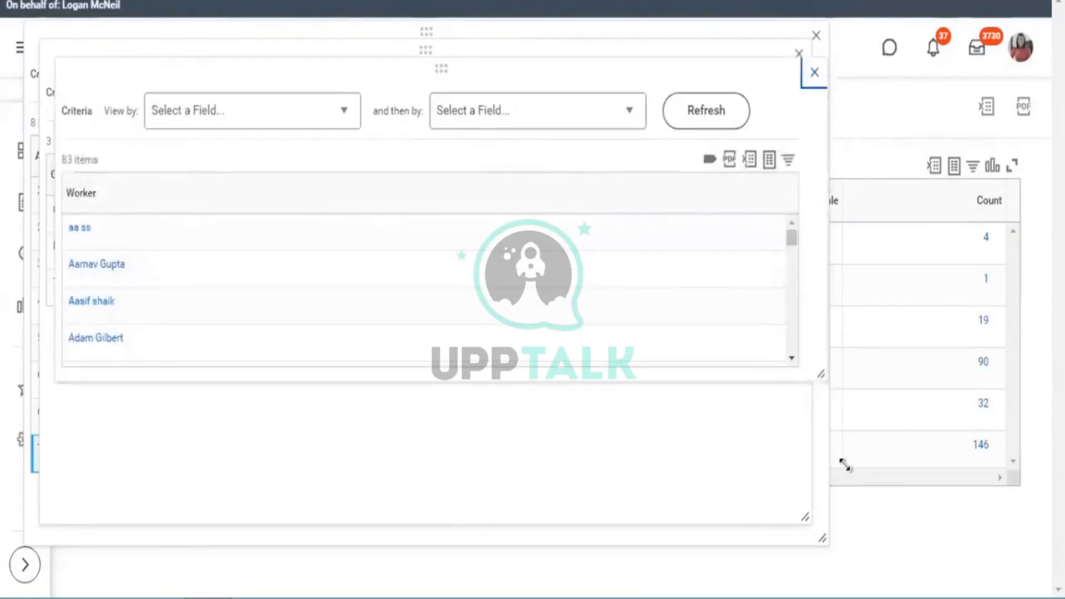
{"action": "left_click_drag", "start_coordinate": [844, 465], "coordinate": [791, 488]}
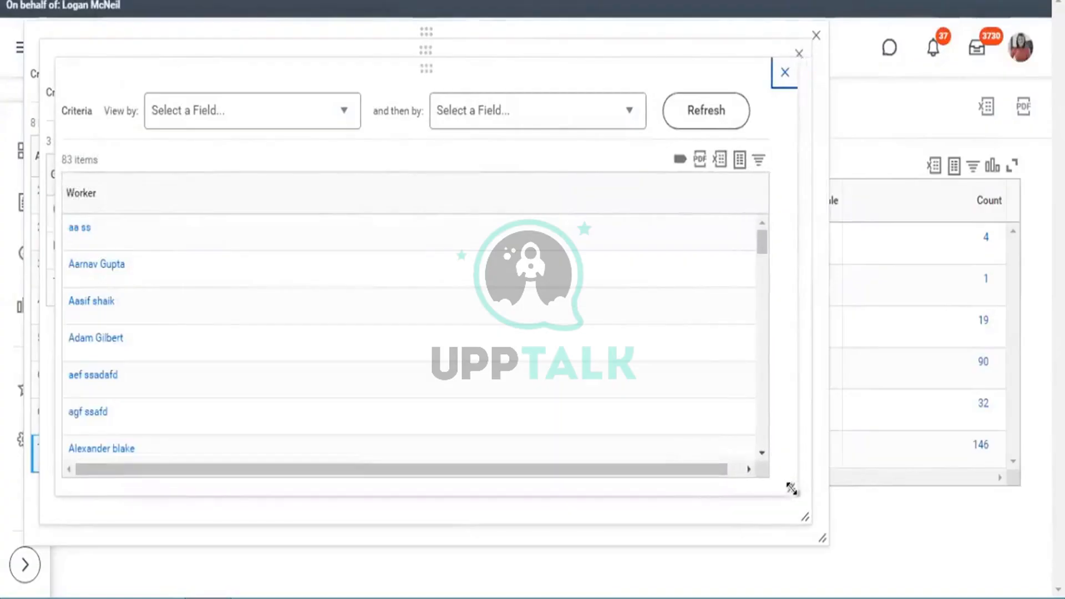
{"action": "left_click", "coordinate": [344, 112]}
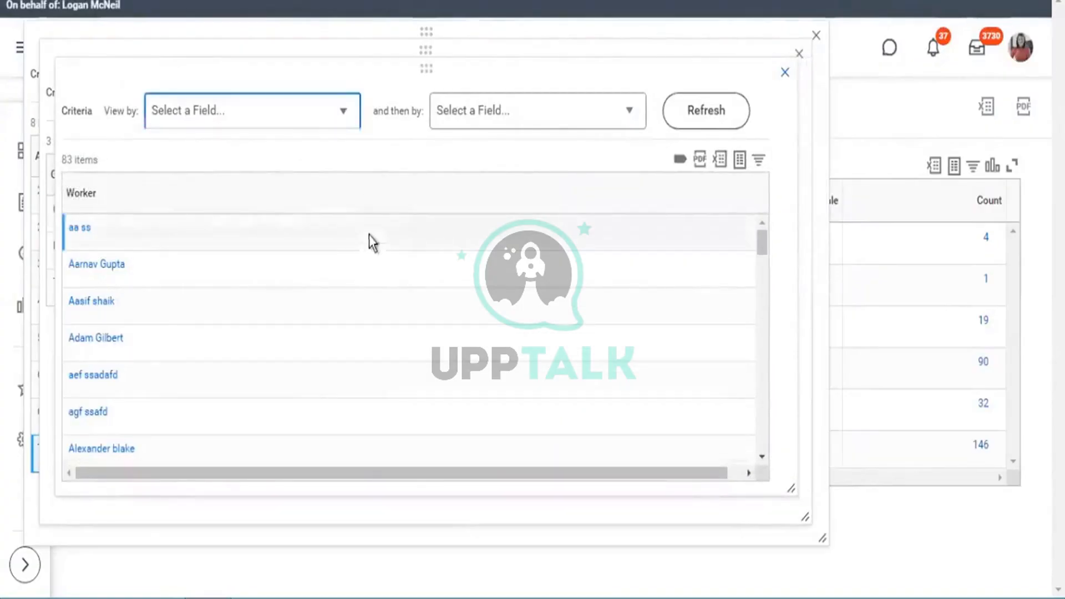
{"action": "scroll", "coordinate": [347, 333], "scroll_direction": "down", "scroll_amount": 5}
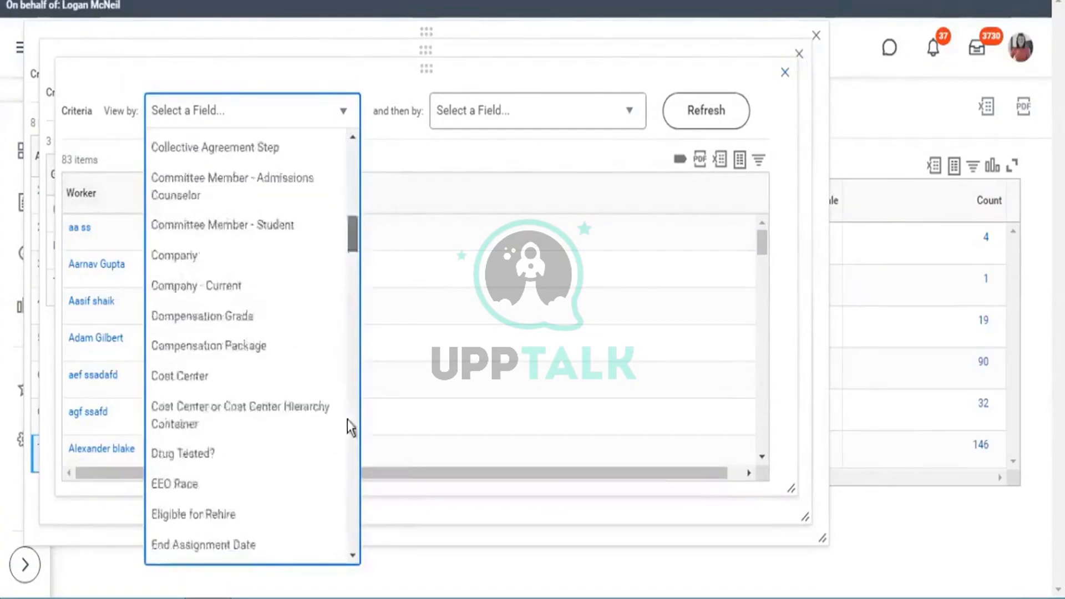
{"action": "scroll", "coordinate": [347, 419], "scroll_direction": "down", "scroll_amount": 20}
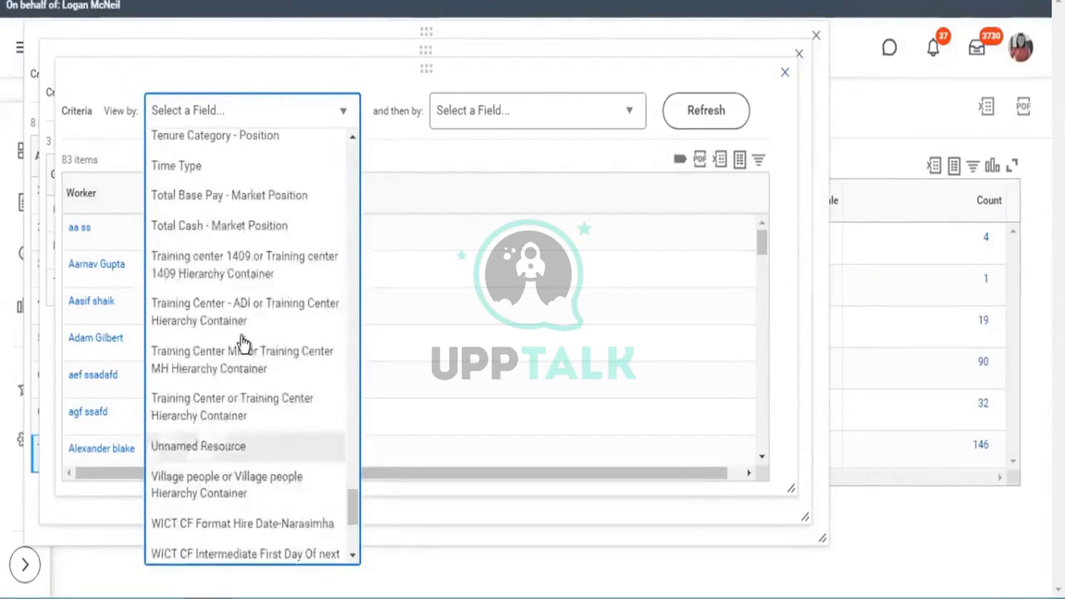
{"action": "scroll", "coordinate": [243, 344], "scroll_direction": "up", "scroll_amount": 5}
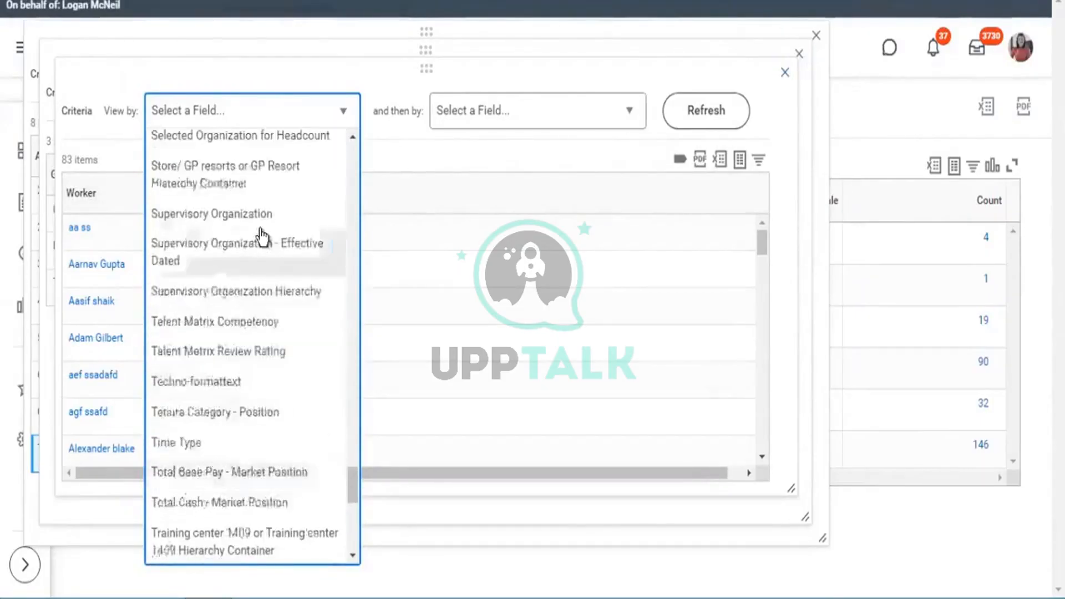
{"action": "scroll", "coordinate": [262, 237], "scroll_direction": "up", "scroll_amount": 6}
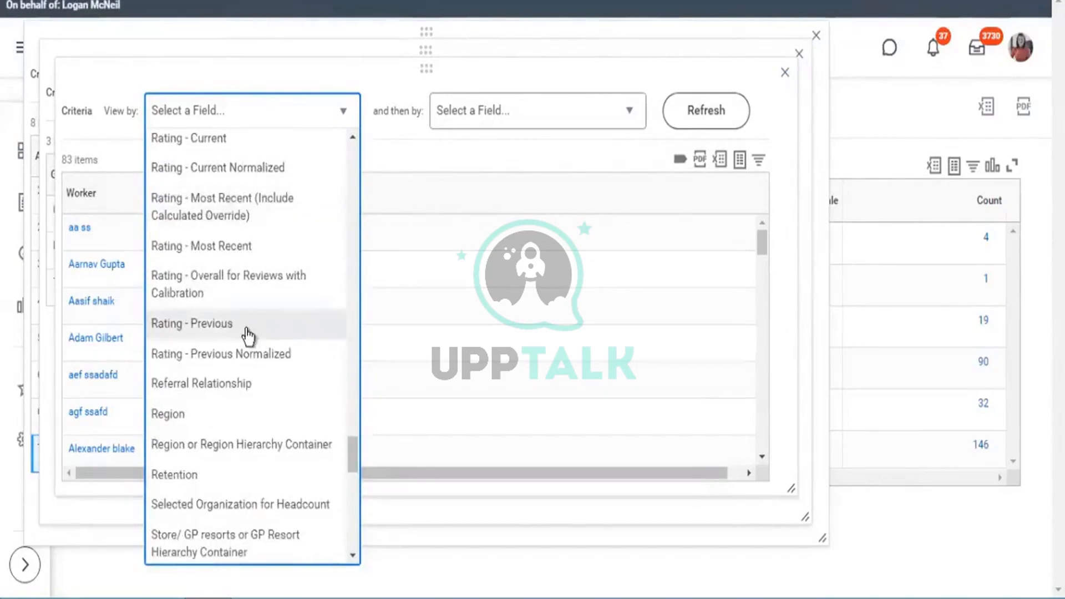
{"action": "scroll", "coordinate": [247, 334], "scroll_direction": "up", "scroll_amount": 3}
{"action": "scroll", "coordinate": [283, 337], "scroll_direction": "up", "scroll_amount": 2}
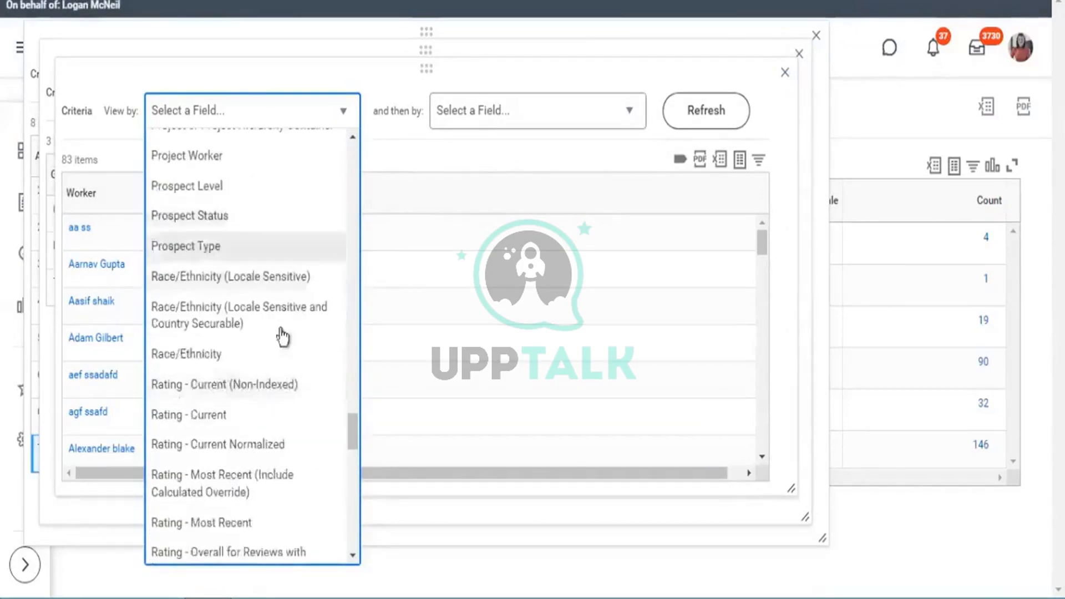
{"action": "scroll", "coordinate": [249, 231], "scroll_direction": "up", "scroll_amount": 3}
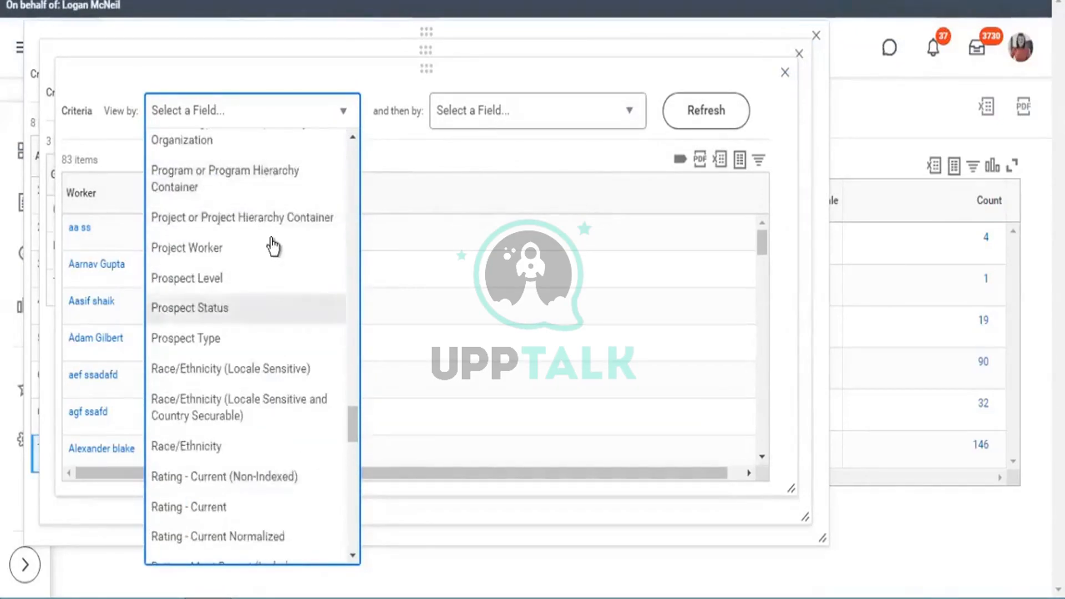
{"action": "scroll", "coordinate": [272, 246], "scroll_direction": "up", "scroll_amount": 3}
{"action": "scroll", "coordinate": [271, 244], "scroll_direction": "up", "scroll_amount": 10}
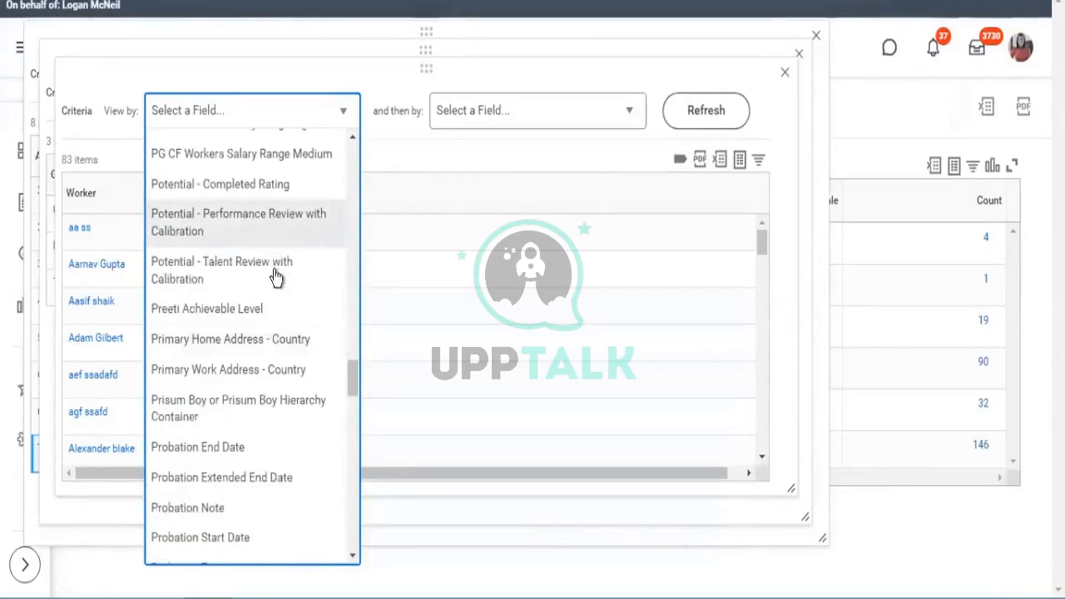
{"action": "scroll", "coordinate": [273, 278], "scroll_direction": "up", "scroll_amount": 3}
{"action": "scroll", "coordinate": [277, 274], "scroll_direction": "up", "scroll_amount": 3}
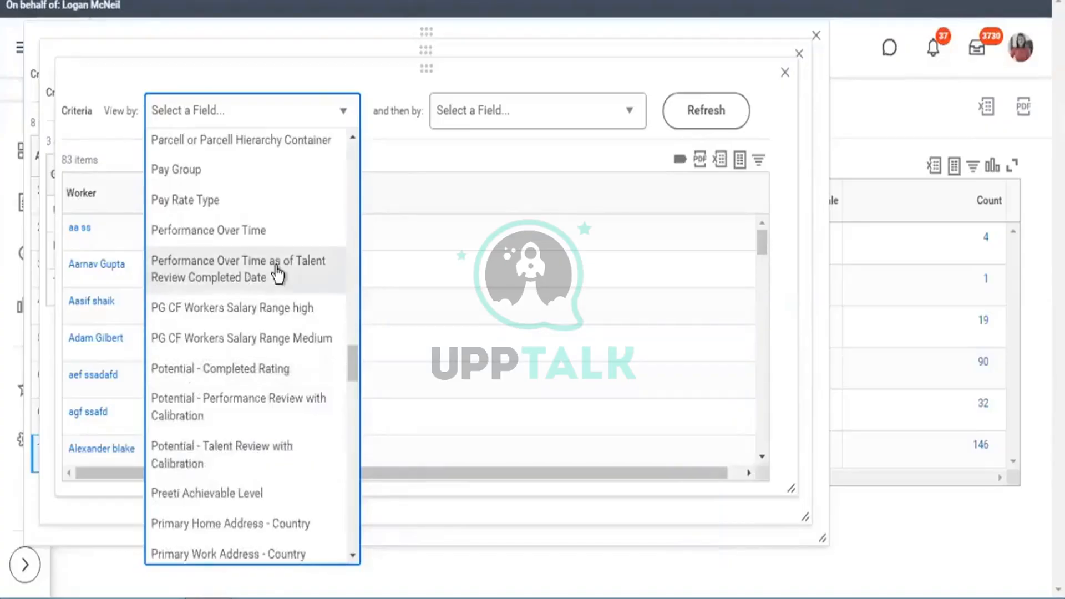
{"action": "scroll", "coordinate": [277, 273], "scroll_direction": "up", "scroll_amount": 3}
{"action": "scroll", "coordinate": [277, 274], "scroll_direction": "up", "scroll_amount": 3}
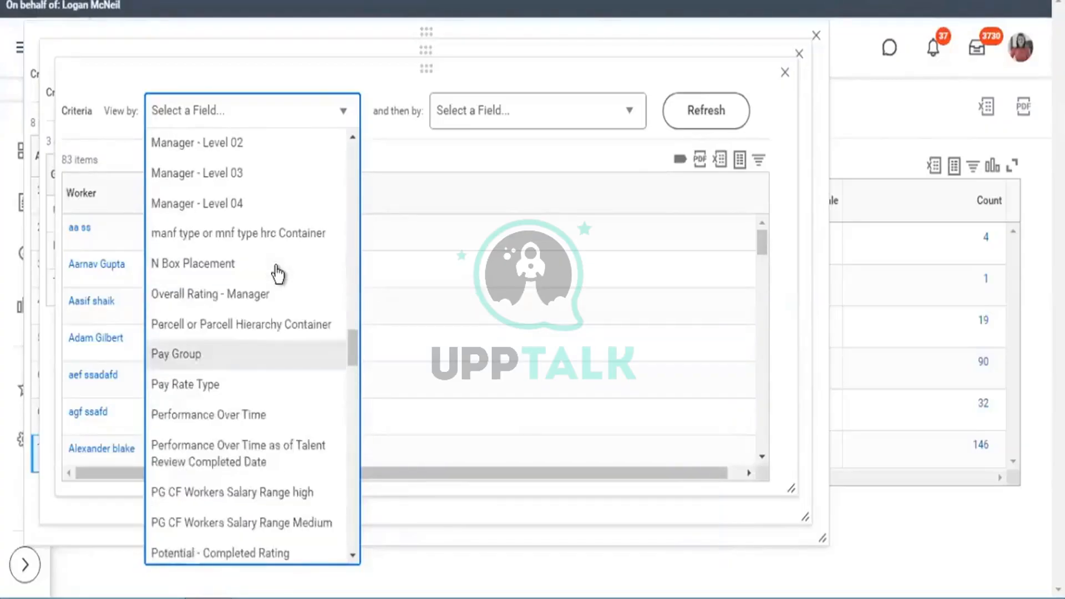
{"action": "scroll", "coordinate": [278, 273], "scroll_direction": "up", "scroll_amount": 3}
{"action": "scroll", "coordinate": [288, 272], "scroll_direction": "up", "scroll_amount": 5}
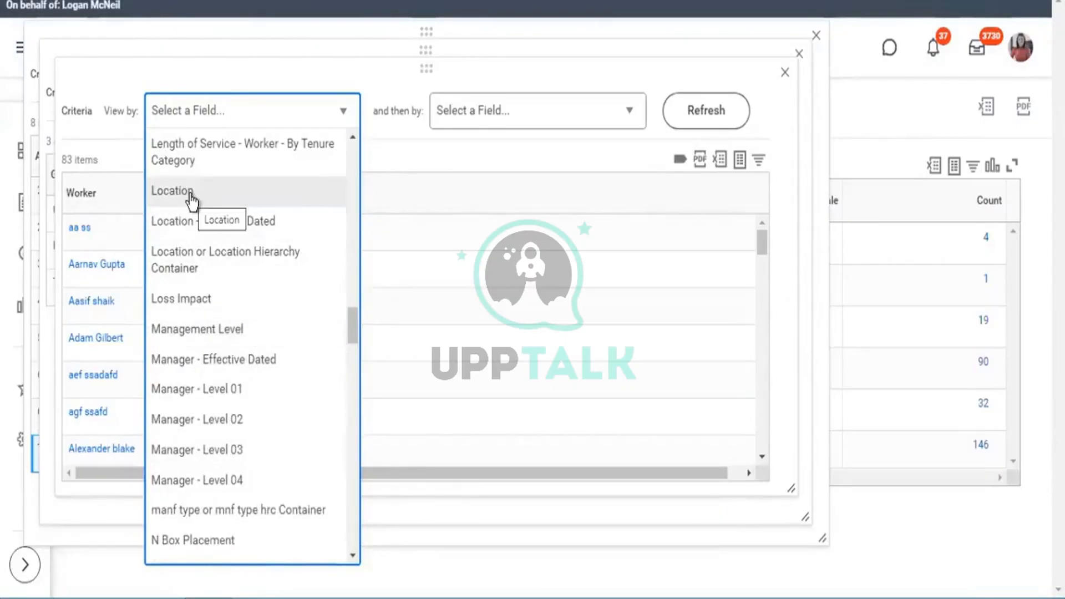
{"action": "left_click", "coordinate": [217, 333]}
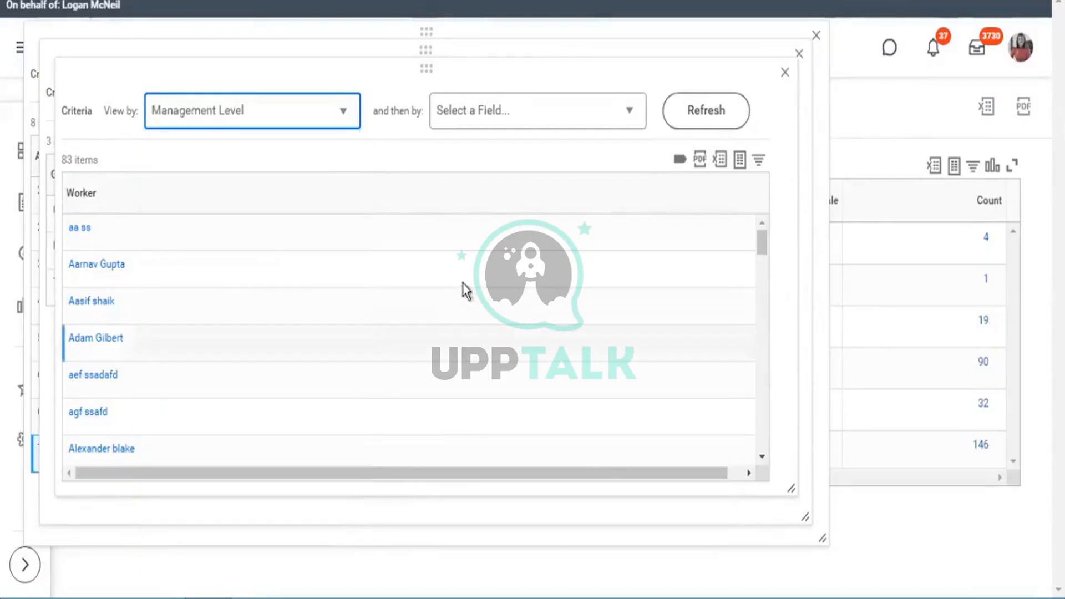
{"action": "left_click", "coordinate": [706, 116]}
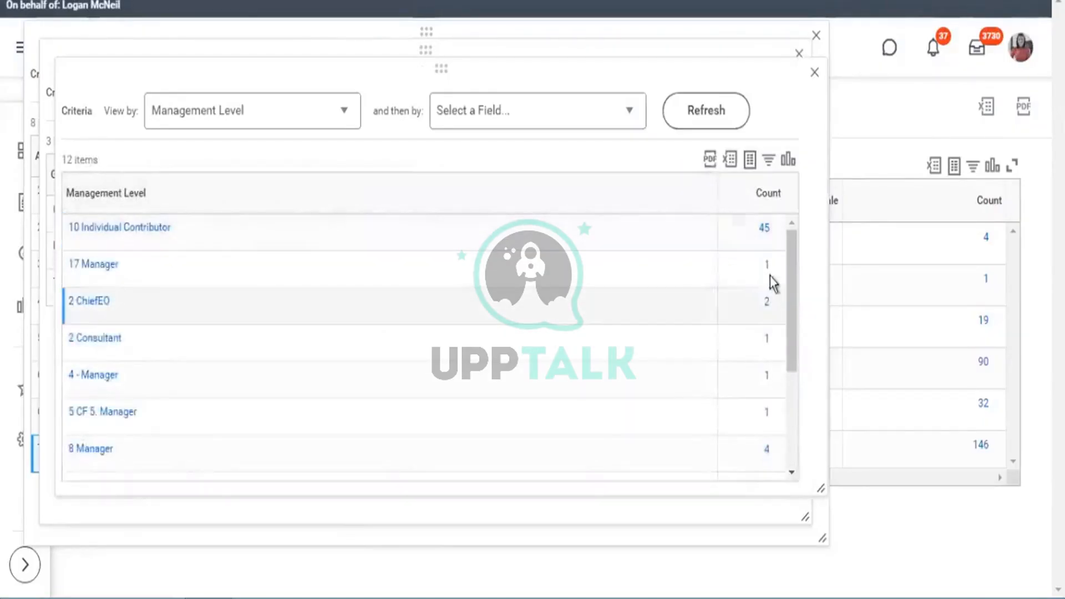
Step: Inspect the workers behind the 10 Individual Contributor count, and close all drill-down windows to return to the report
{"action": "left_click", "coordinate": [765, 229]}
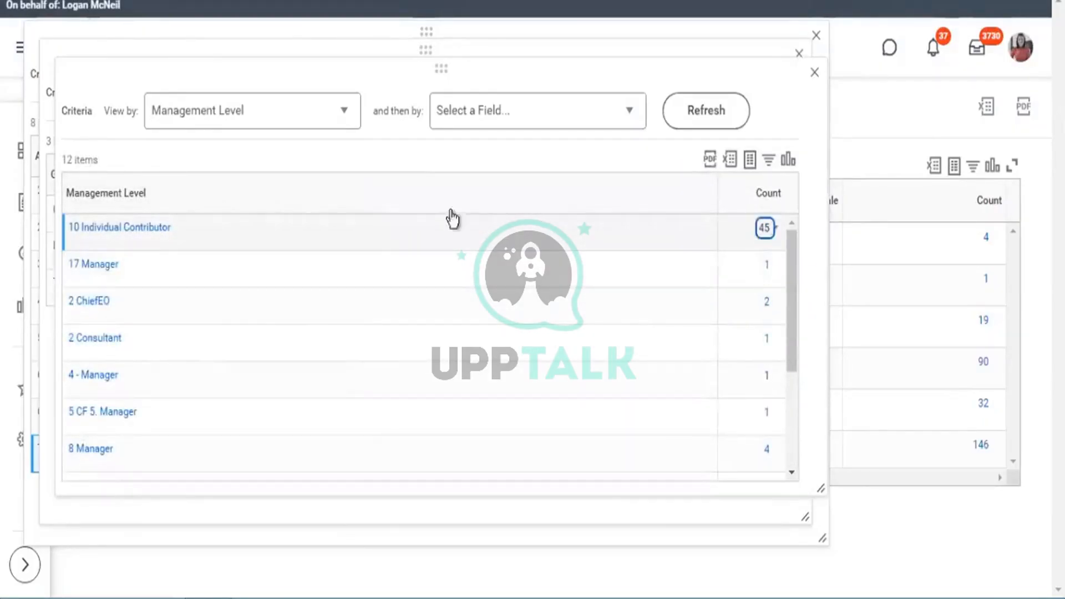
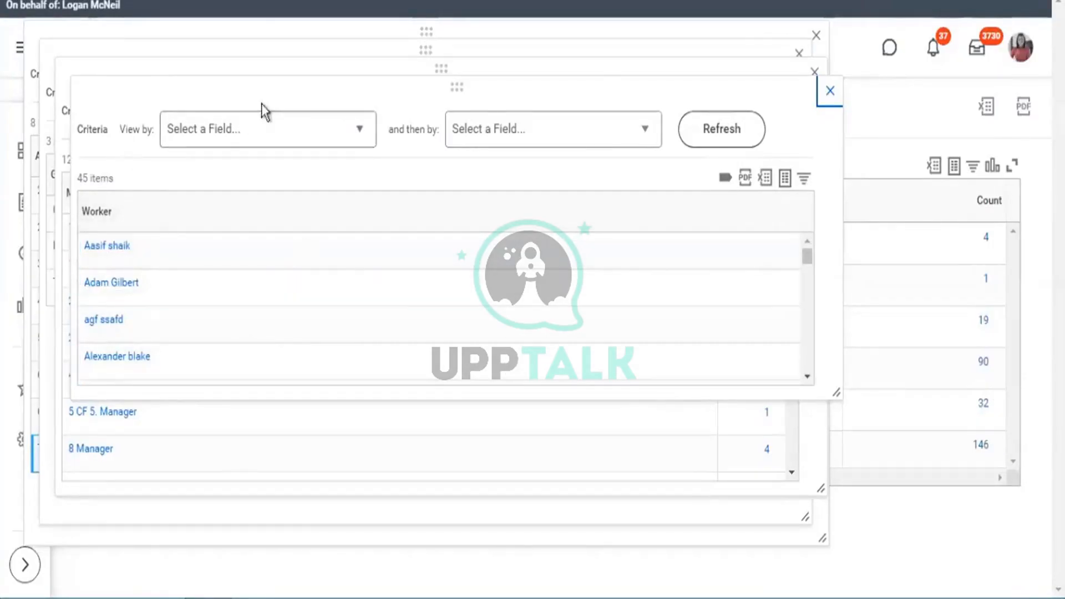
{"action": "left_click", "coordinate": [829, 92]}
{"action": "left_click", "coordinate": [815, 74]}
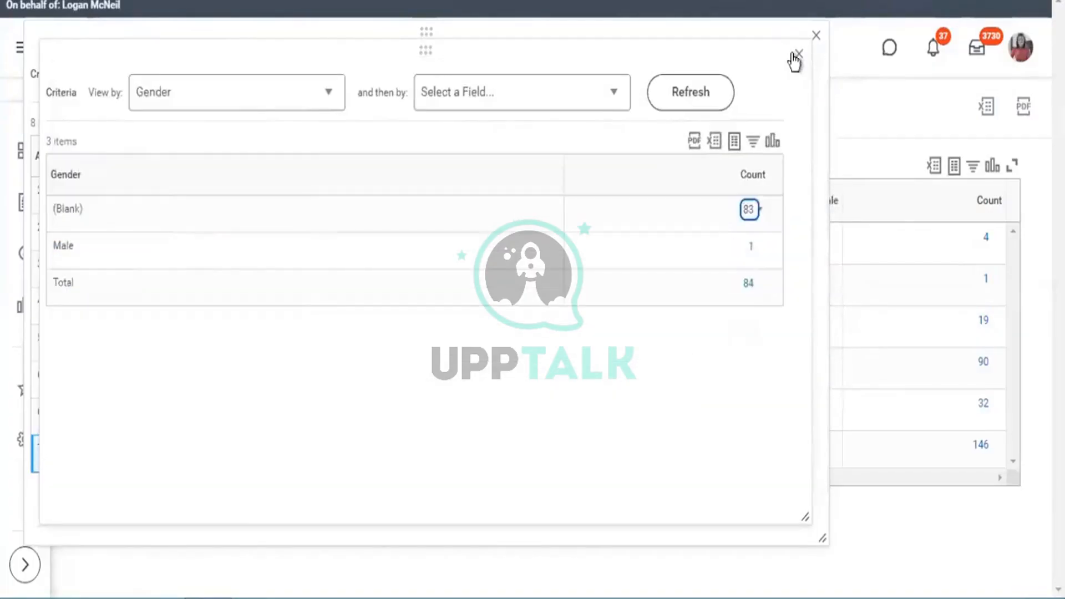
{"action": "left_click", "coordinate": [799, 54]}
{"action": "left_click", "coordinate": [815, 36]}
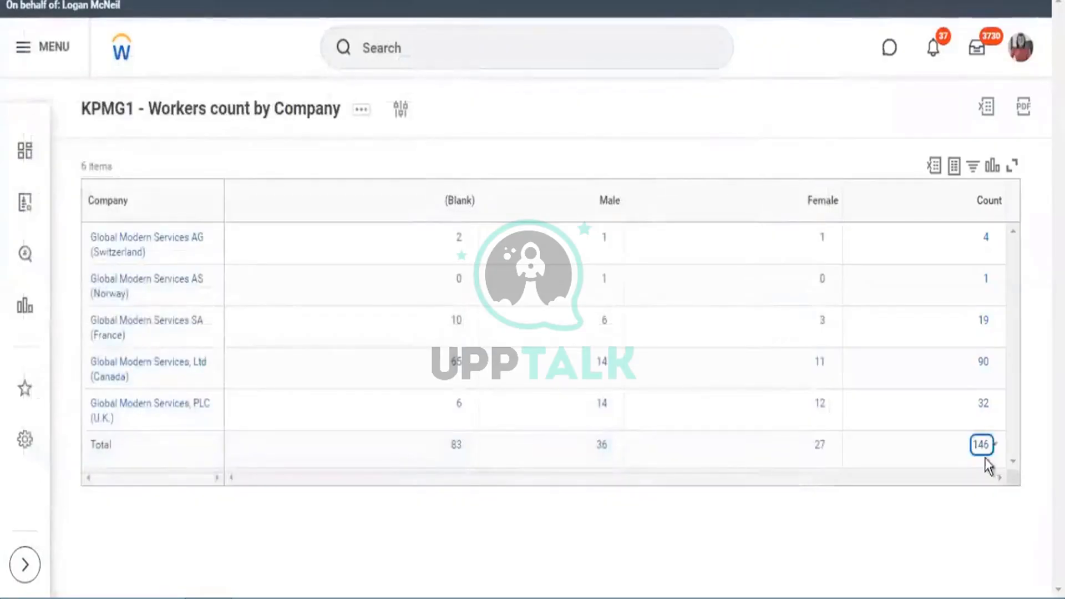
Step: View the total count of Global Modern Services SA (France) by Age Group and examine all rows of the breakdown
{"action": "left_click", "coordinate": [996, 325]}
{"action": "left_click", "coordinate": [994, 325]}
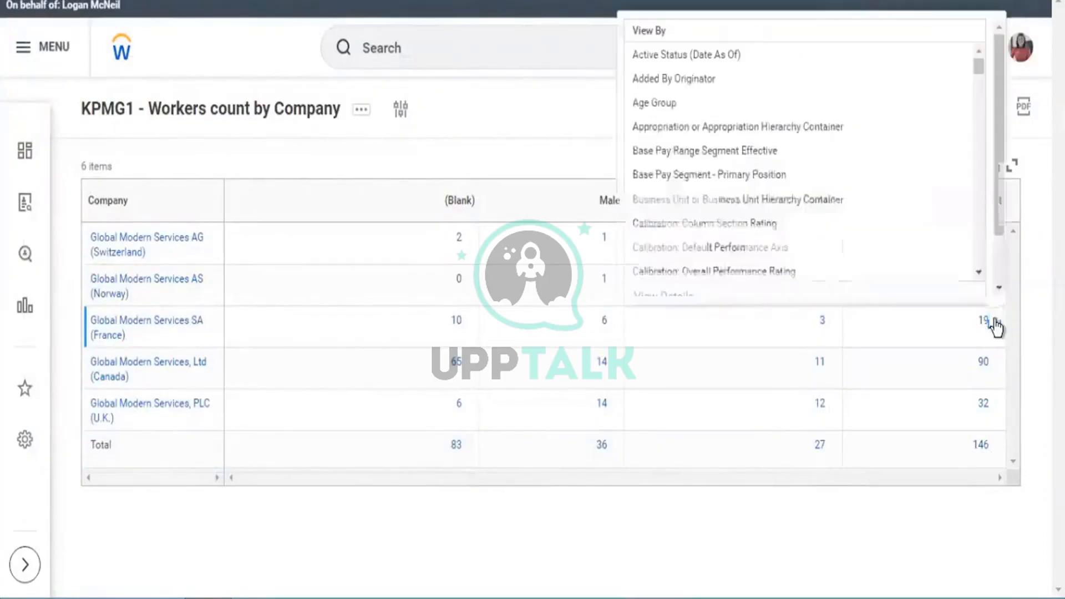
{"action": "scroll", "coordinate": [708, 101], "scroll_direction": "down", "scroll_amount": 3}
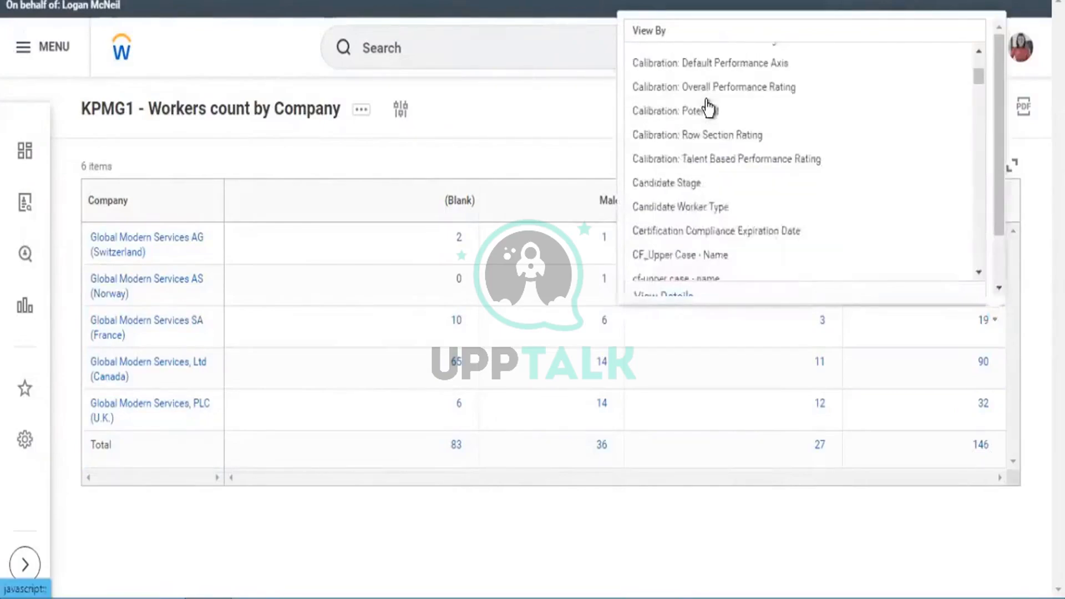
{"action": "scroll", "coordinate": [707, 110], "scroll_direction": "down", "scroll_amount": 2}
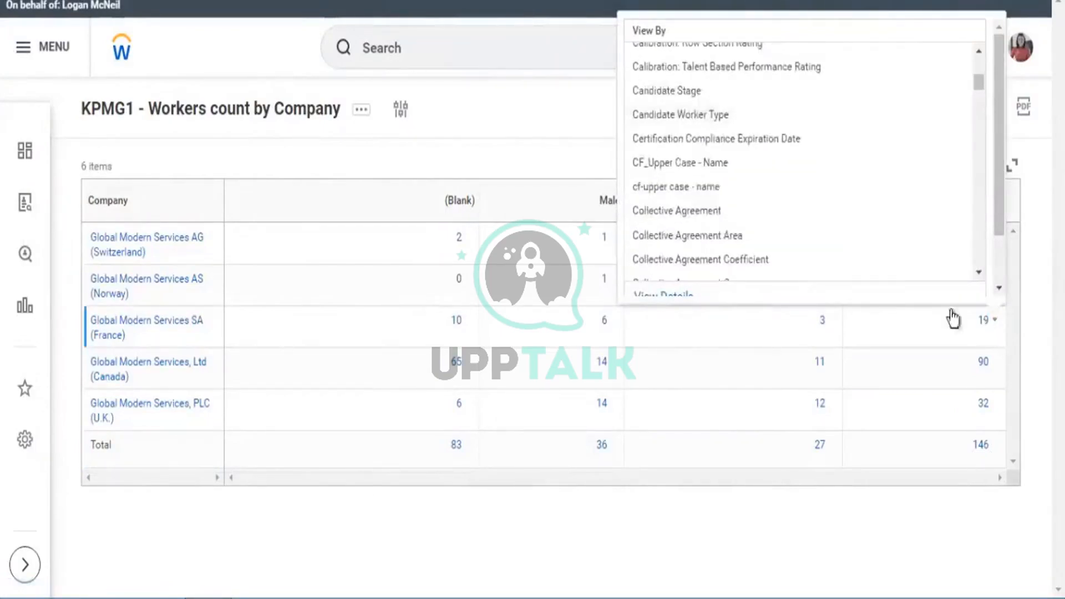
{"action": "scroll", "coordinate": [682, 162], "scroll_direction": "down", "scroll_amount": 3}
{"action": "scroll", "coordinate": [682, 162], "scroll_direction": "up", "scroll_amount": 7}
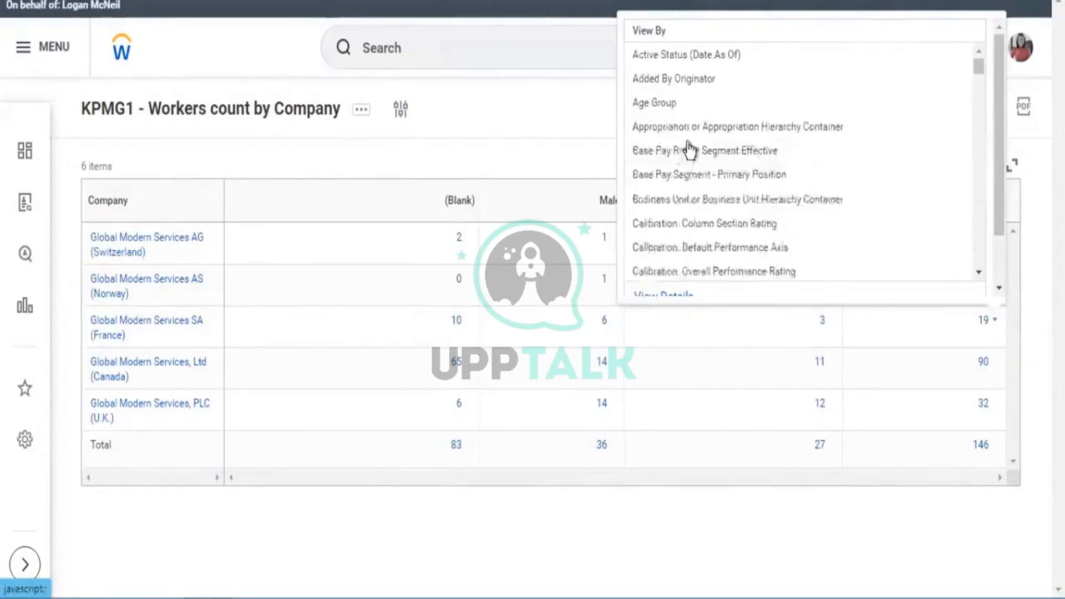
{"action": "left_click", "coordinate": [663, 104]}
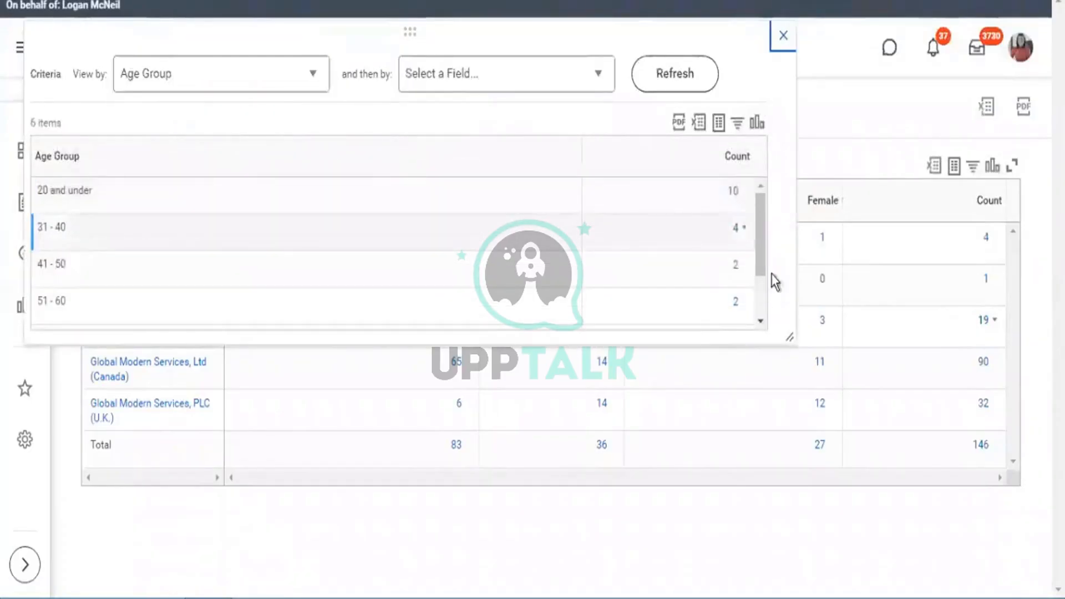
{"action": "left_click", "coordinate": [759, 323]}
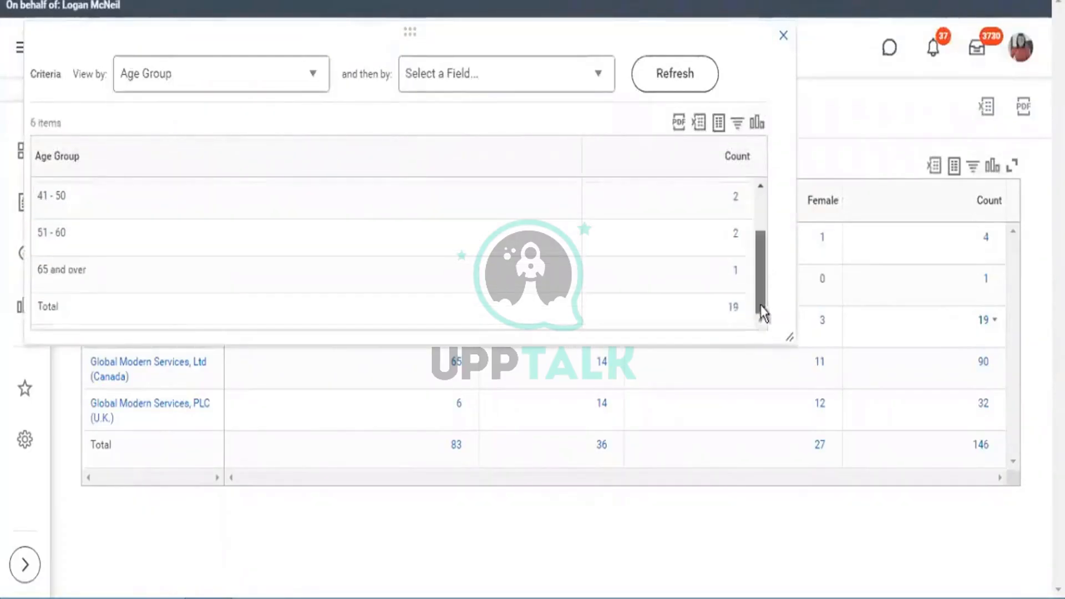
{"action": "left_click_drag", "start_coordinate": [763, 288], "coordinate": [758, 178]}
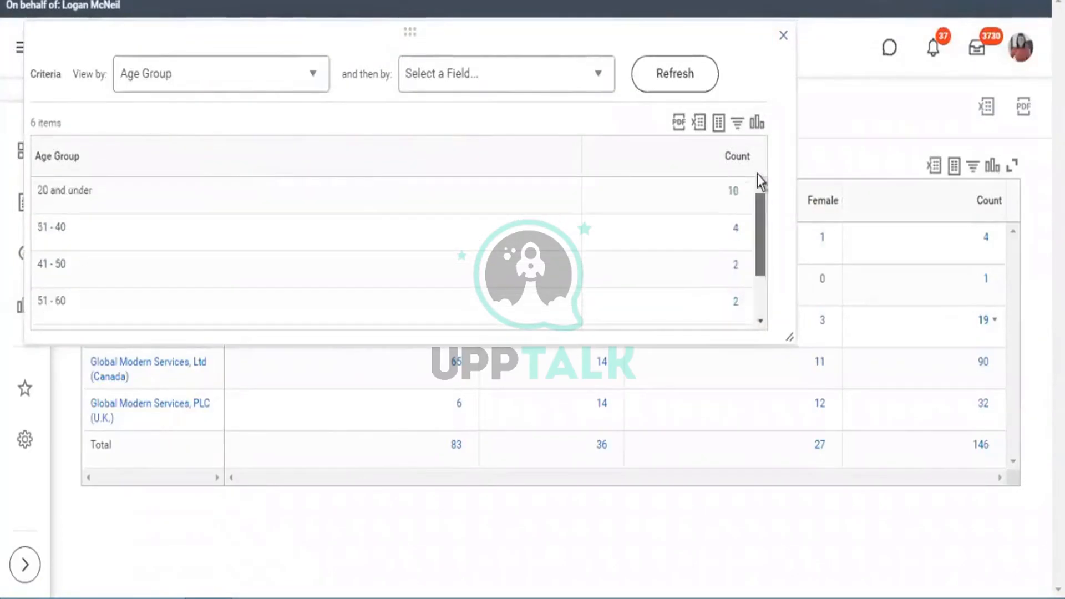
Step: Review the remaining age group rows of the France breakdown and close the drill-down window
{"action": "scroll", "coordinate": [594, 240], "scroll_direction": "down", "scroll_amount": 2}
{"action": "left_click", "coordinate": [596, 243]}
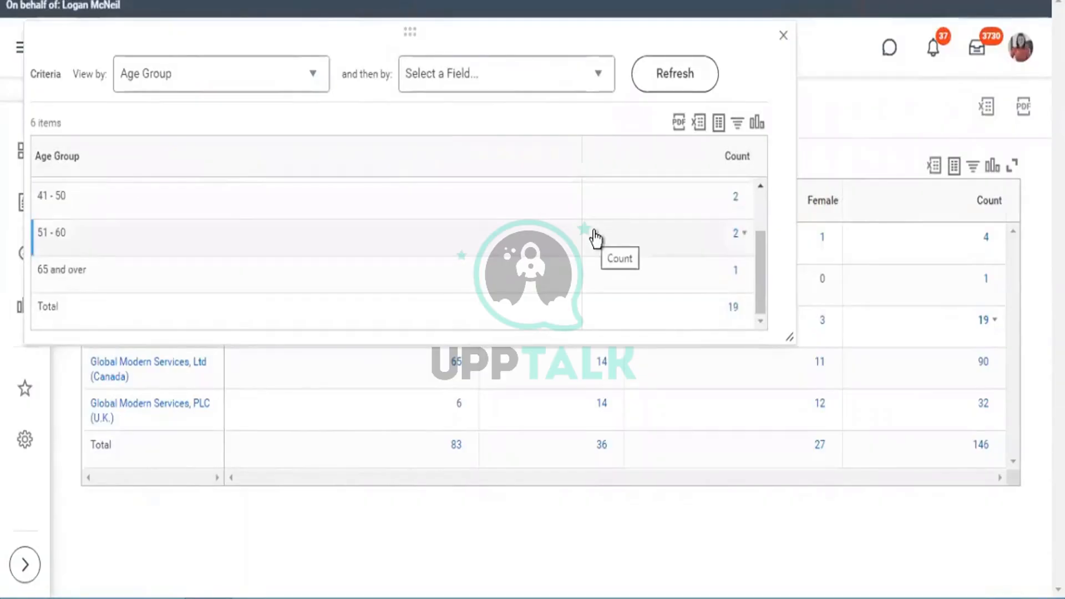
{"action": "left_click", "coordinate": [783, 40]}
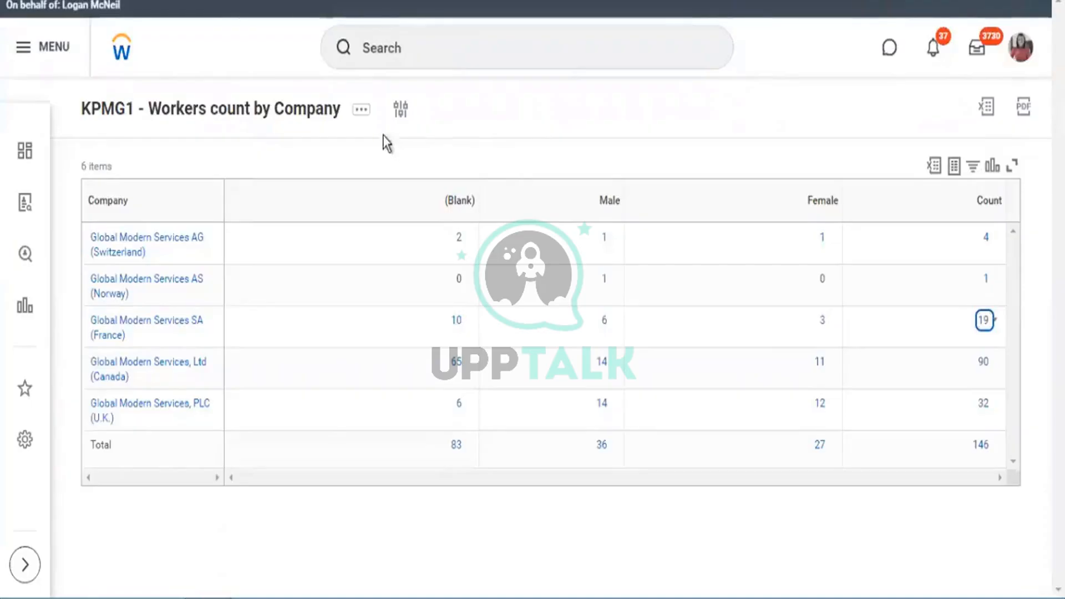
Step: Open the KPMG1 - Workers count by Company report for editing and show the Detail Data section of its Drill Down settings
{"action": "left_click", "coordinate": [362, 112]}
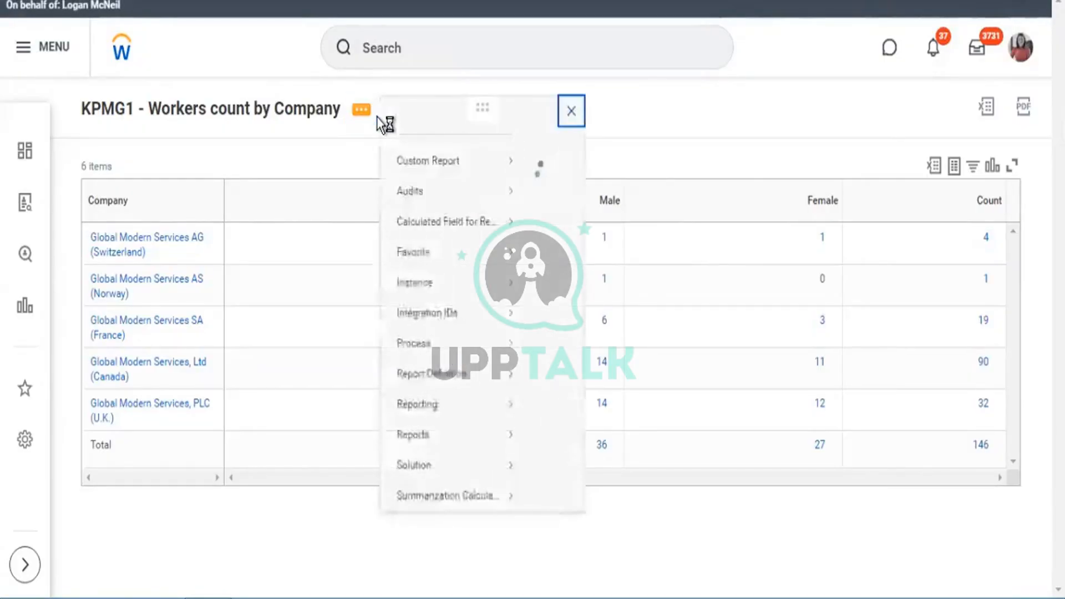
{"action": "left_click", "coordinate": [453, 188]}
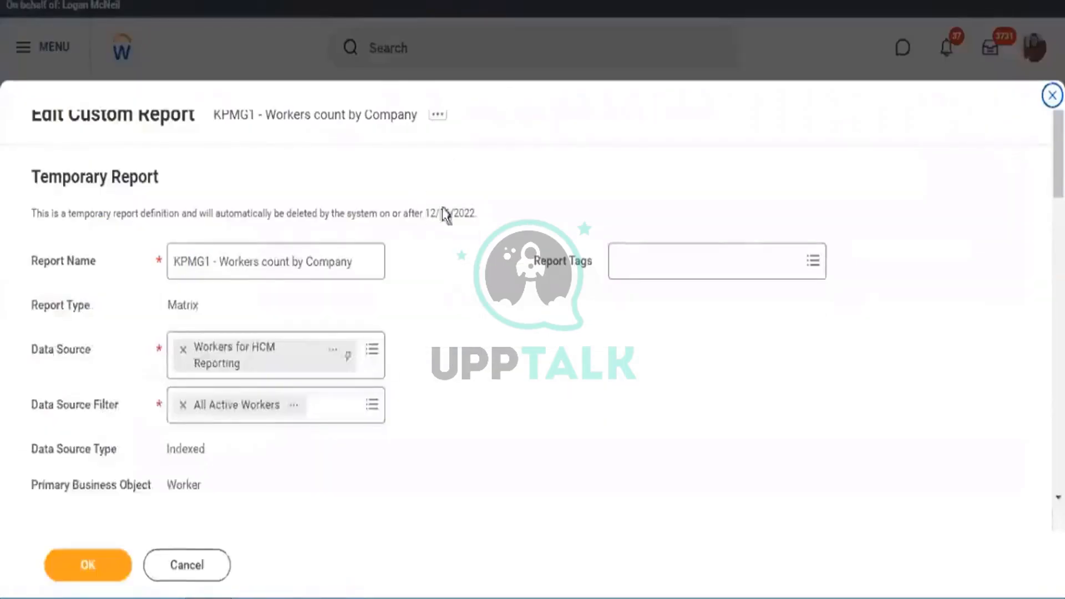
{"action": "scroll", "coordinate": [523, 206], "scroll_direction": "down", "scroll_amount": 10}
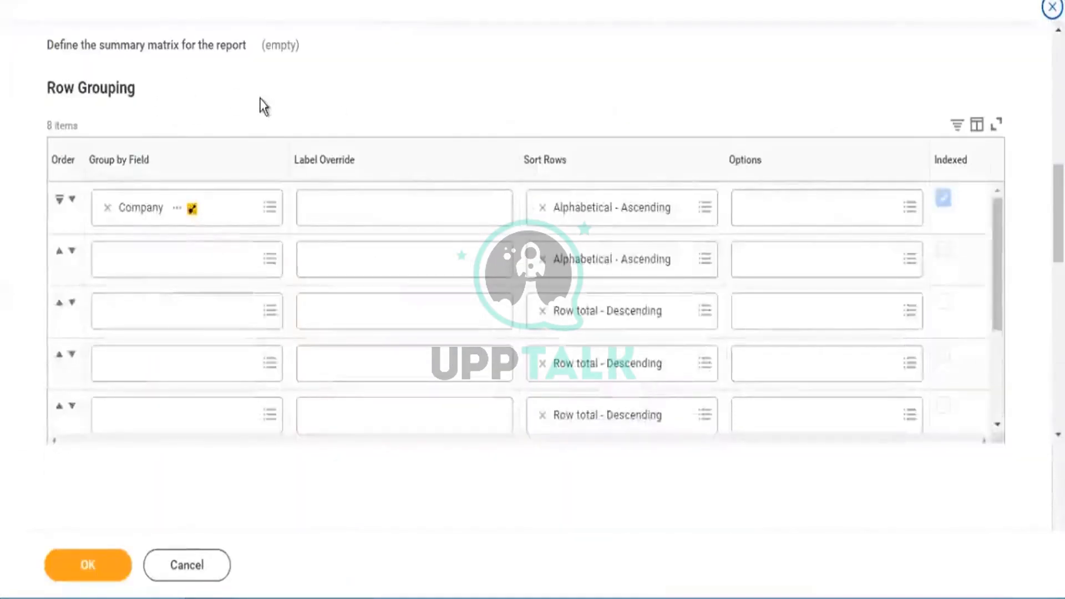
{"action": "scroll", "coordinate": [262, 105], "scroll_direction": "up", "scroll_amount": 3}
{"action": "left_click", "coordinate": [125, 175]}
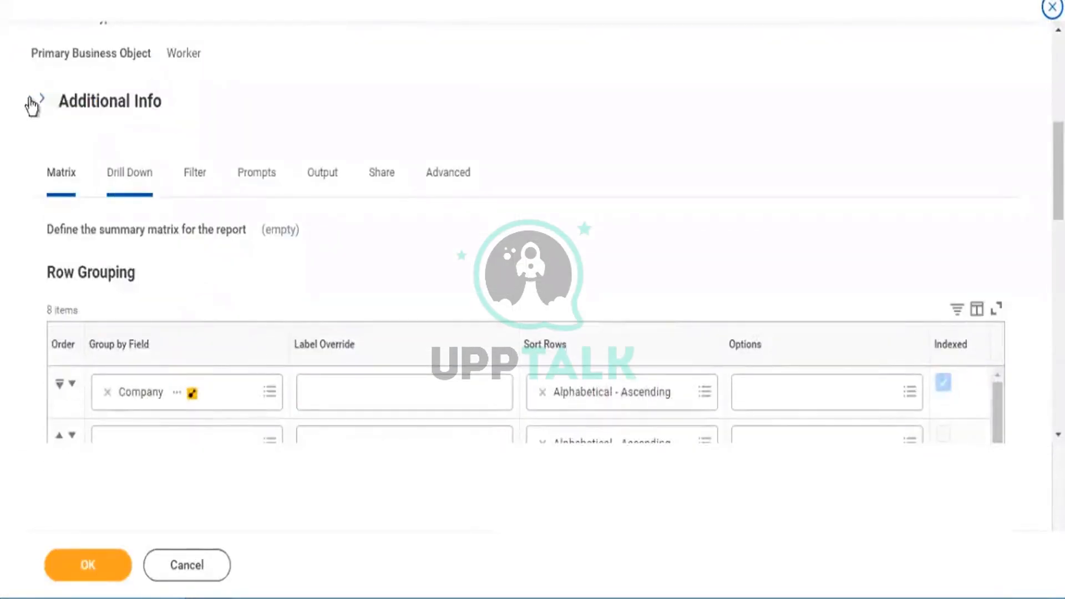
{"action": "scroll", "coordinate": [361, 90], "scroll_direction": "down", "scroll_amount": 5}
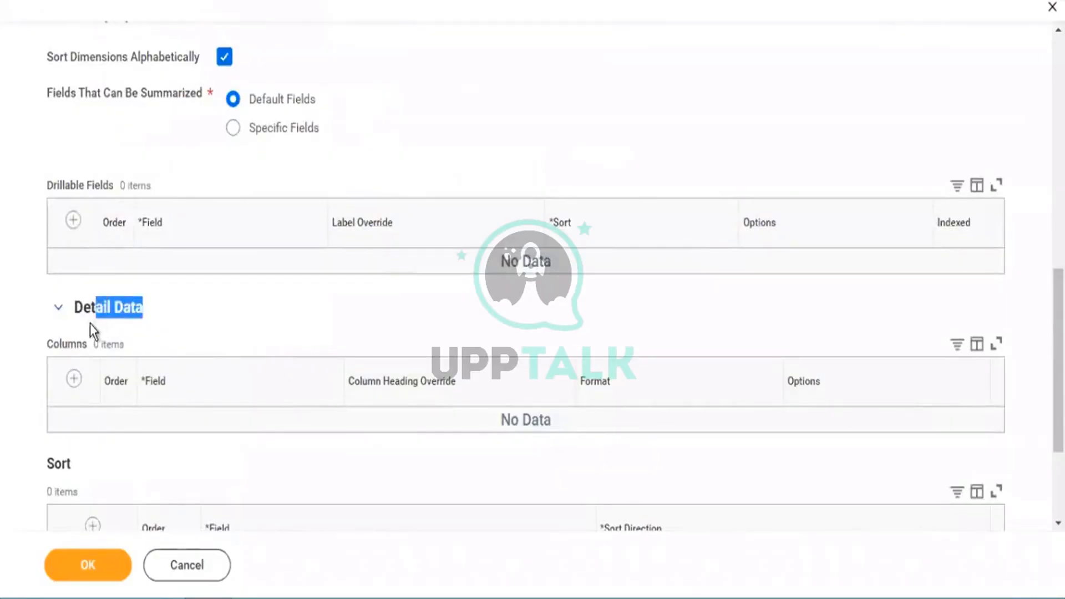
{"action": "left_click_drag", "start_coordinate": [89, 324], "coordinate": [90, 323]}
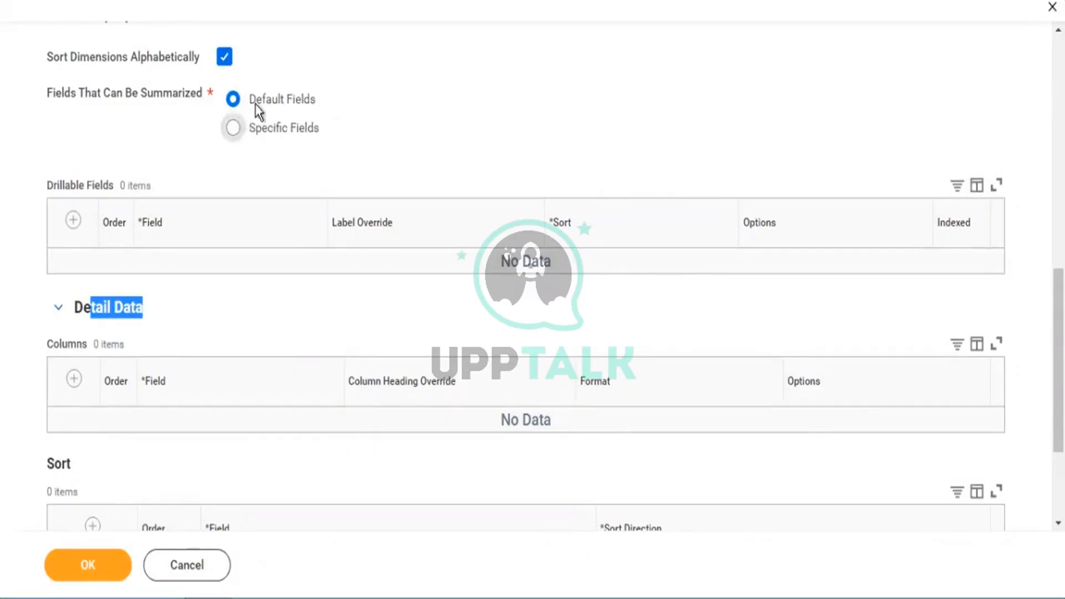
Step: Check the report's Primary Business Object and add Worker as the first Detail Data column for drill-down
{"action": "scroll", "coordinate": [256, 110], "scroll_direction": "up", "scroll_amount": 3}
{"action": "scroll", "coordinate": [257, 111], "scroll_direction": "up", "scroll_amount": 5}
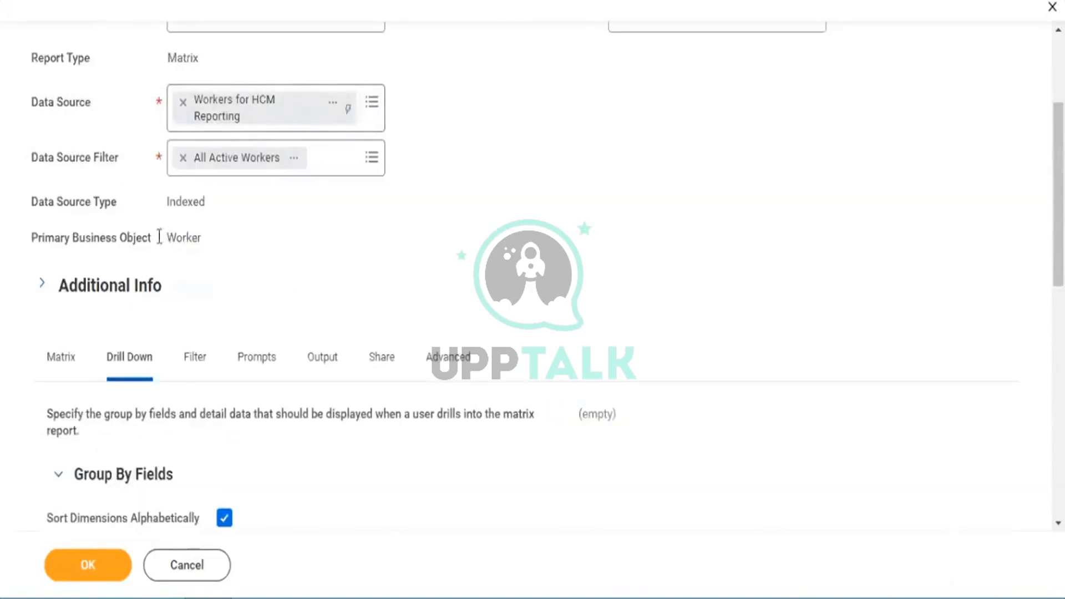
{"action": "left_click_drag", "start_coordinate": [167, 237], "coordinate": [196, 237]}
{"action": "scroll", "coordinate": [399, 197], "scroll_direction": "down", "scroll_amount": 10}
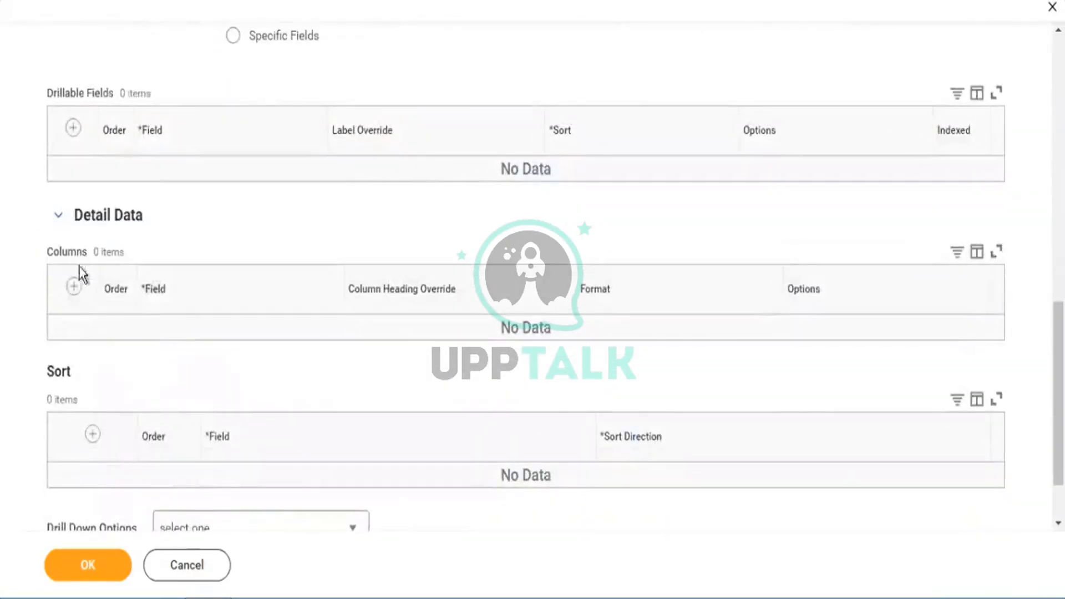
{"action": "left_click", "coordinate": [75, 287]}
{"action": "left_click", "coordinate": [286, 344]}
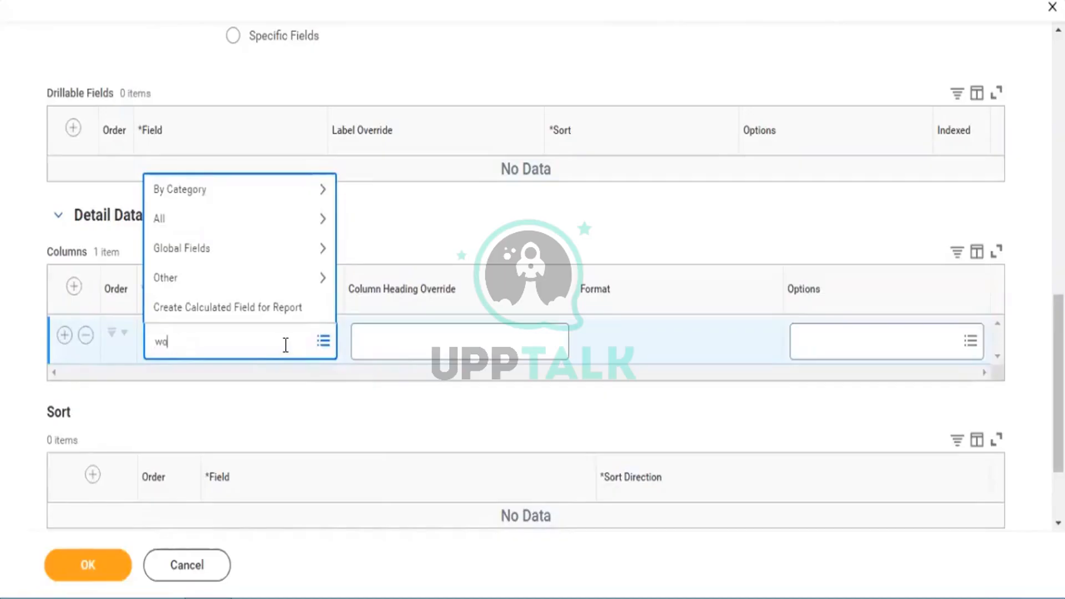
{"action": "type", "text": "worker"}
{"action": "key", "text": "Return"}
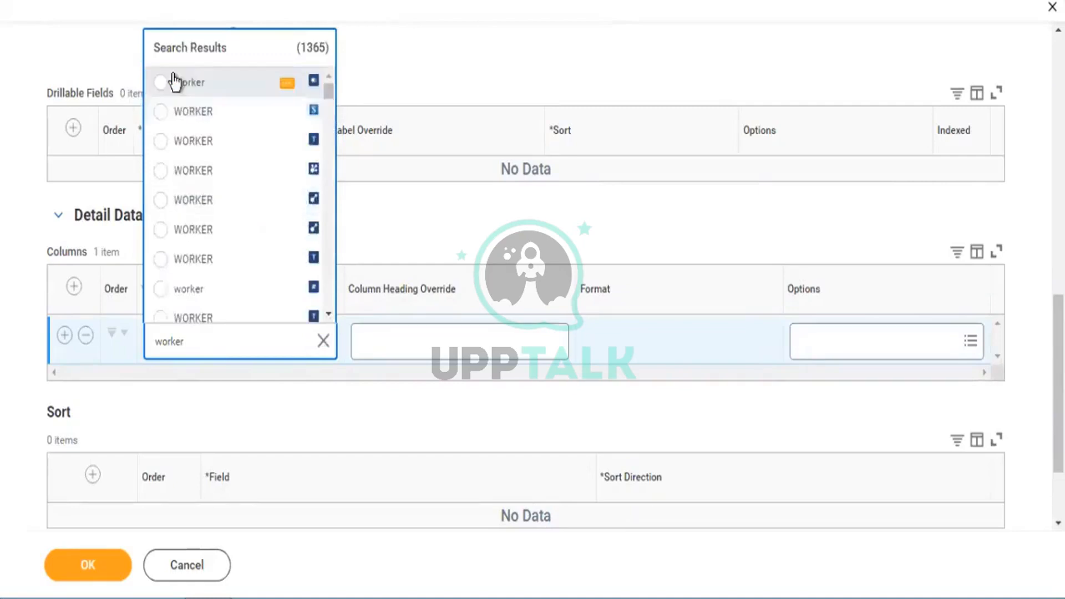
{"action": "left_click", "coordinate": [175, 82]}
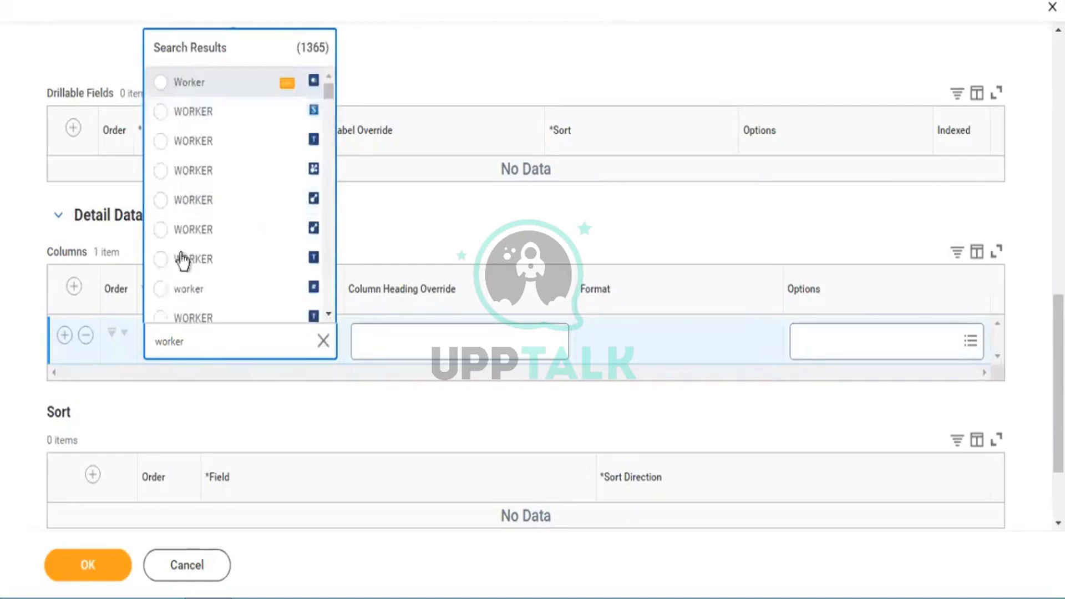
Step: Add a second Detail Data column using the Position field
{"action": "left_click", "coordinate": [65, 335]}
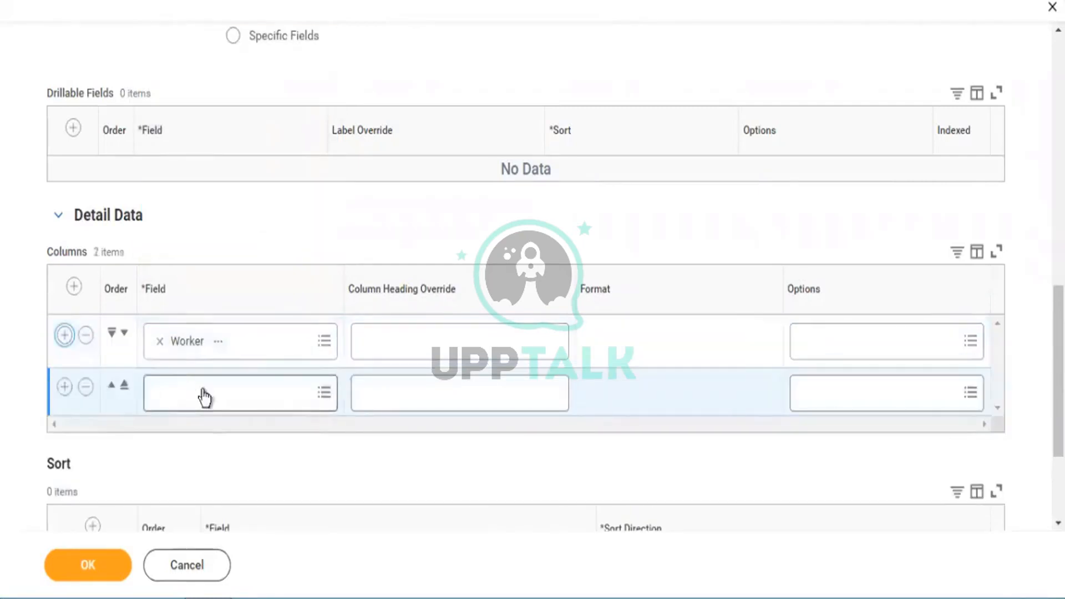
{"action": "left_click", "coordinate": [204, 395]}
{"action": "type", "text": "position"}
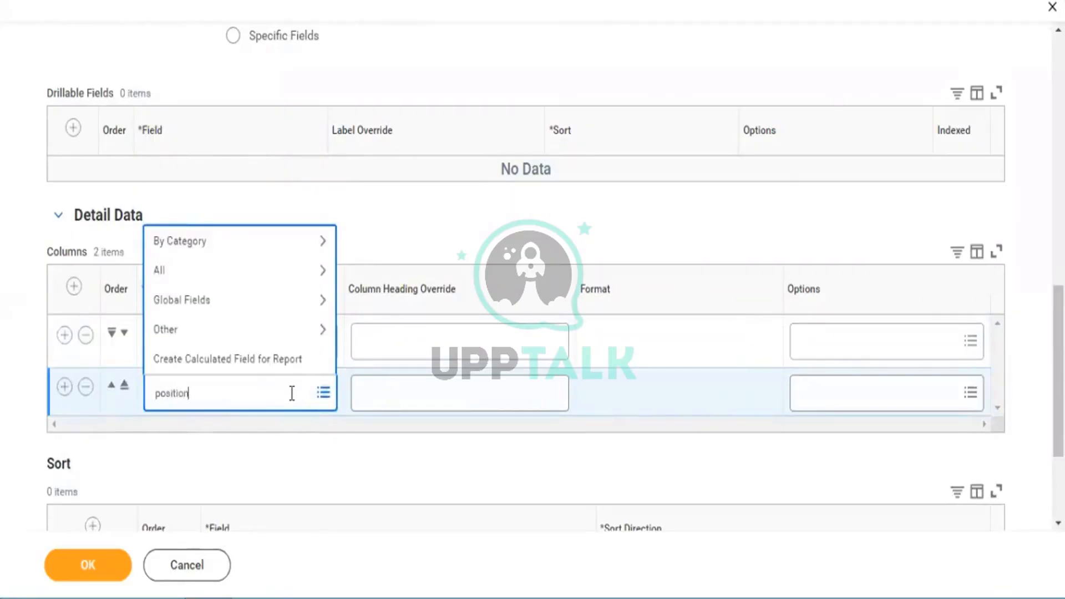
{"action": "key", "text": "Return"}
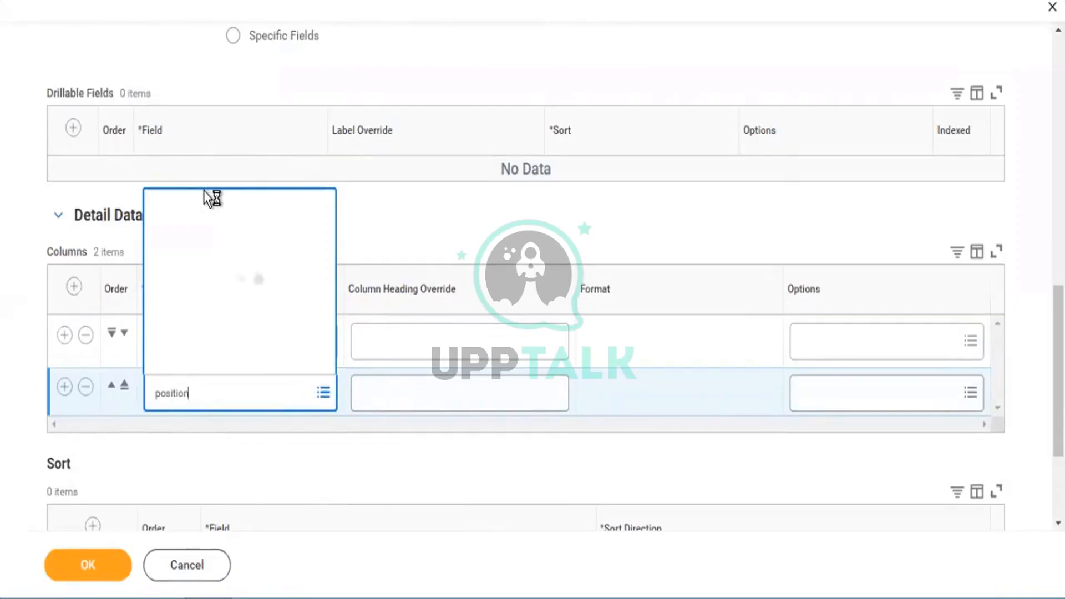
{"action": "left_click", "coordinate": [194, 91]}
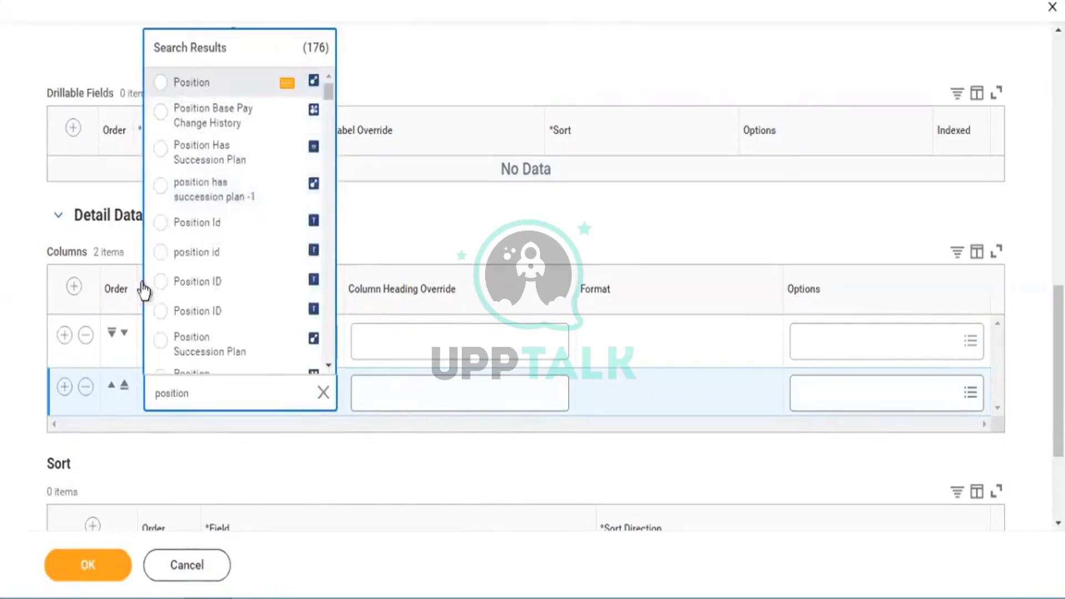
Step: Add a third Detail Data column using the Supervisory Organization field
{"action": "left_click", "coordinate": [64, 395]}
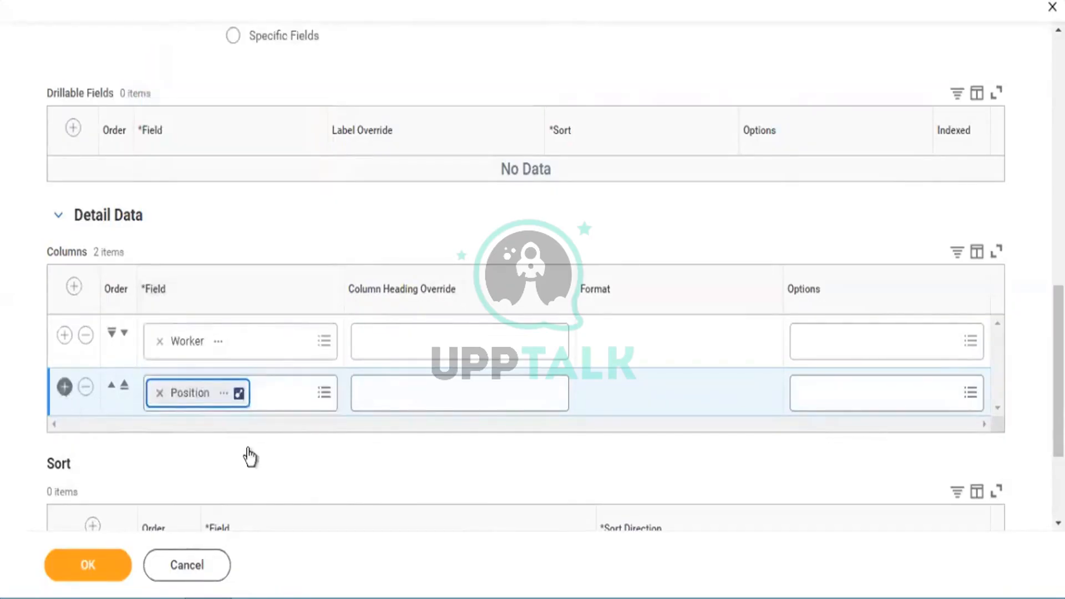
{"action": "left_click", "coordinate": [203, 442]}
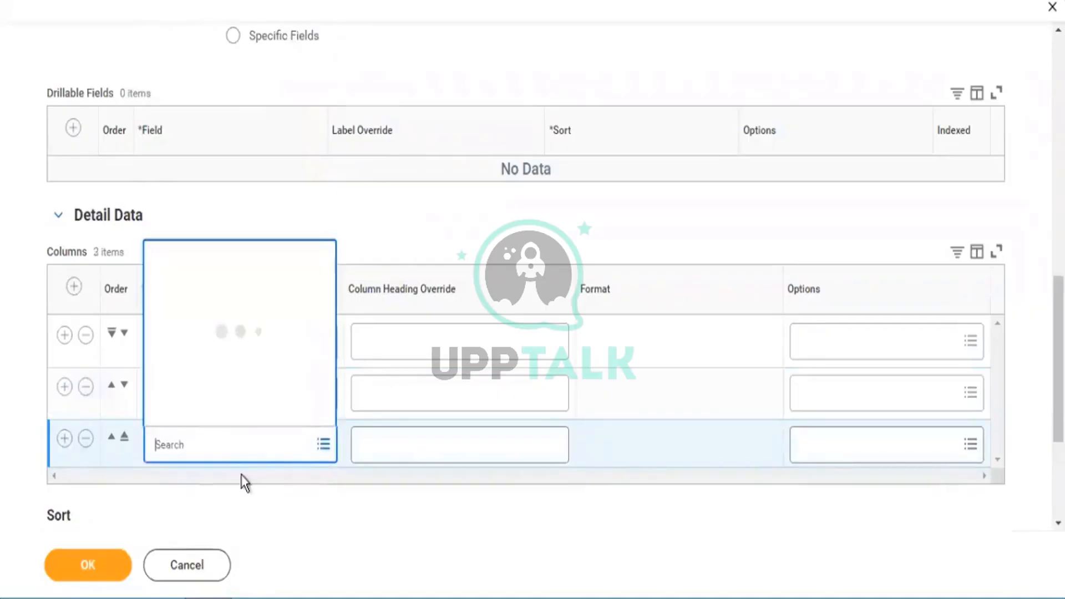
{"action": "type", "text": "supervisory organization"}
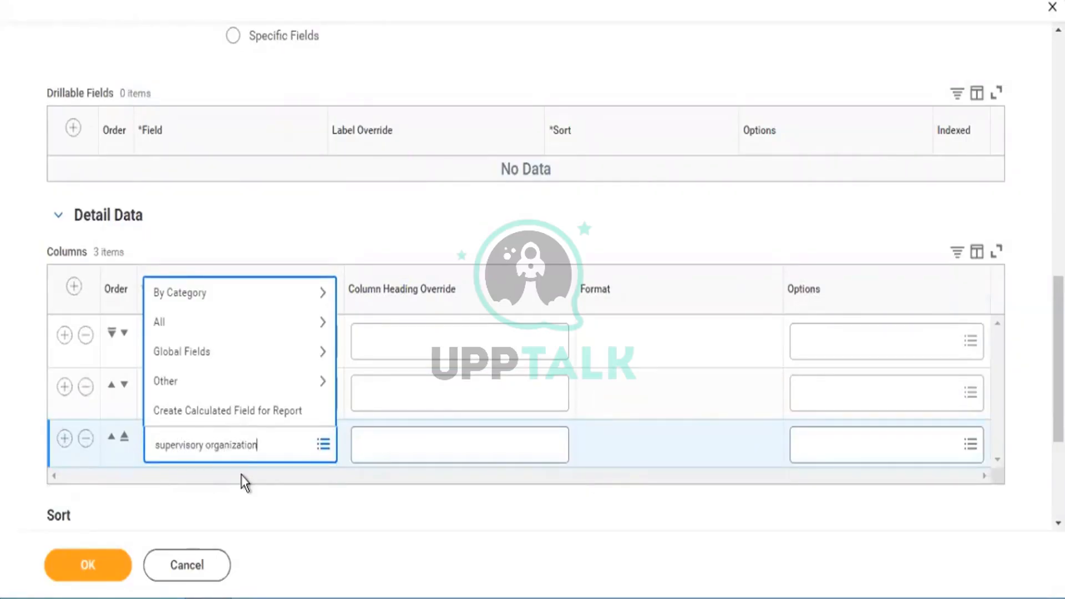
{"action": "key", "text": "Return"}
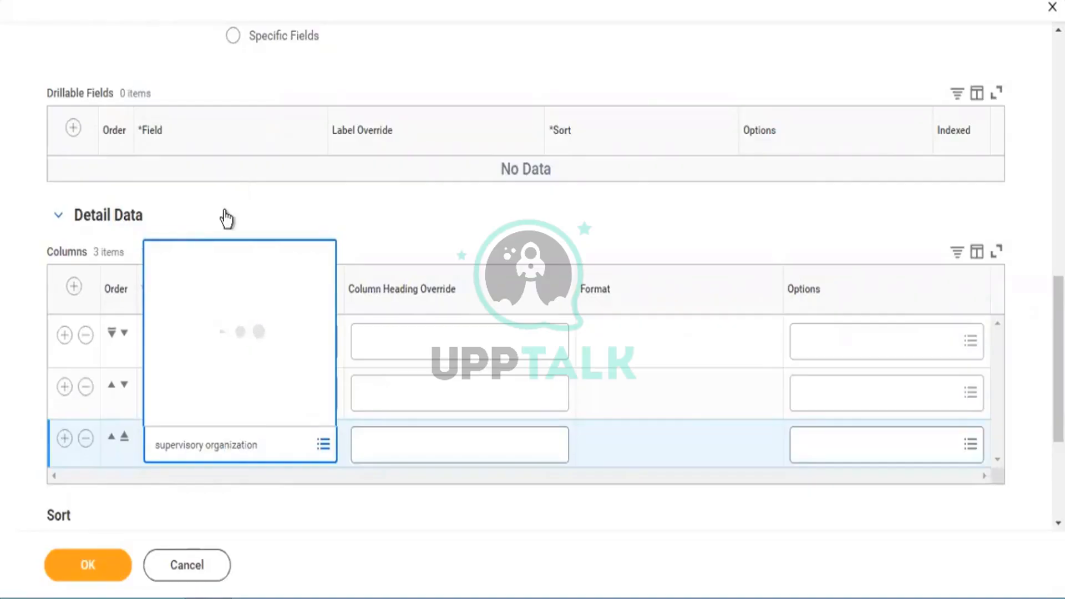
{"action": "key", "text": "Return"}
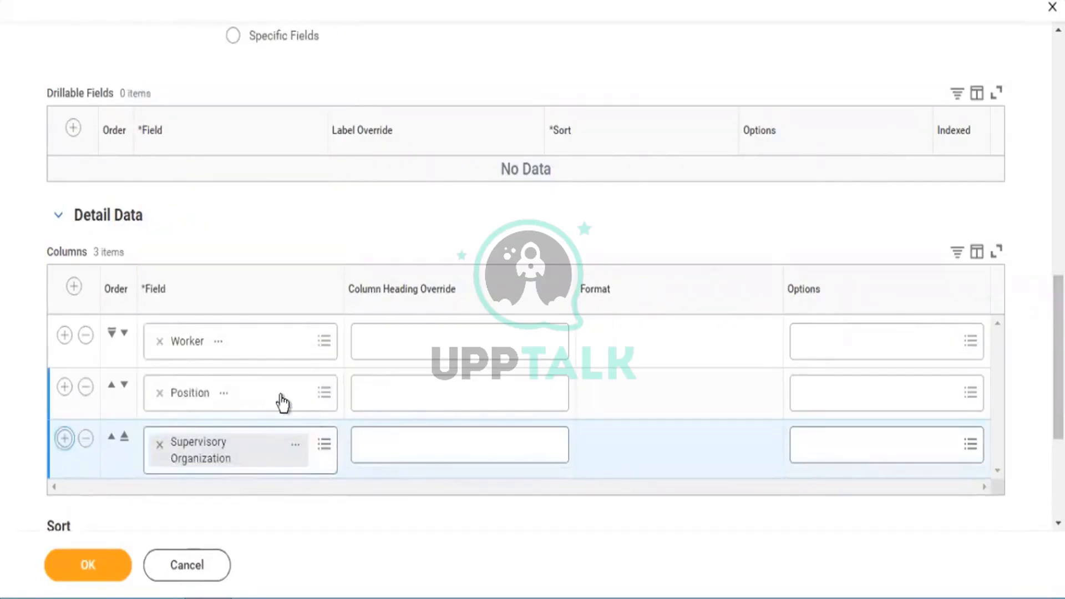
Step: Add a fourth Detail Data column using the Age field
{"action": "scroll", "coordinate": [211, 470], "scroll_direction": "down", "scroll_amount": 3}
{"action": "left_click", "coordinate": [195, 333]}
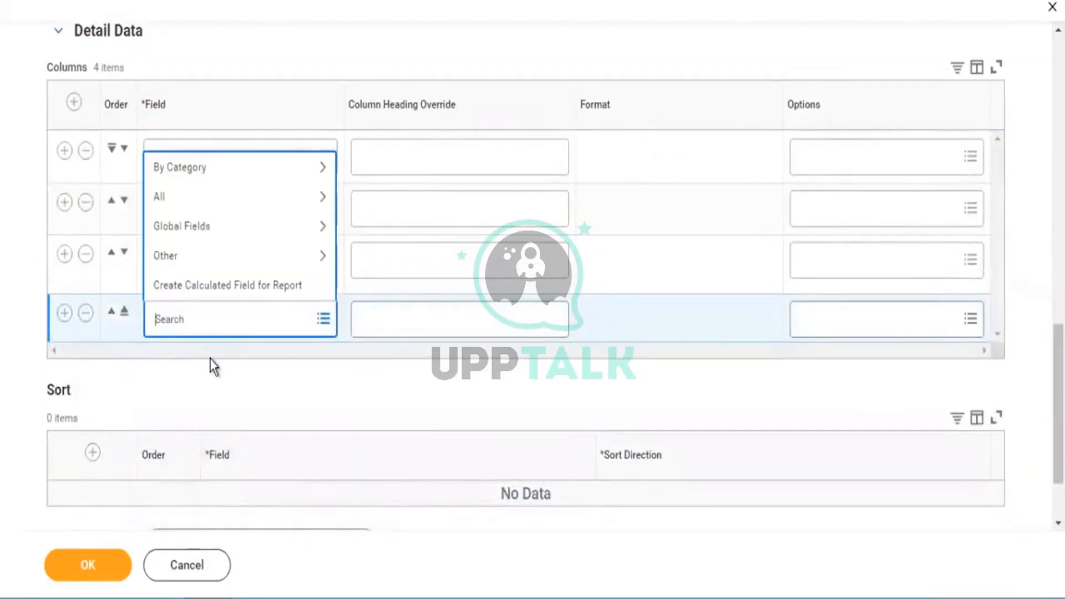
{"action": "type", "text": "age"}
{"action": "key", "text": "Return"}
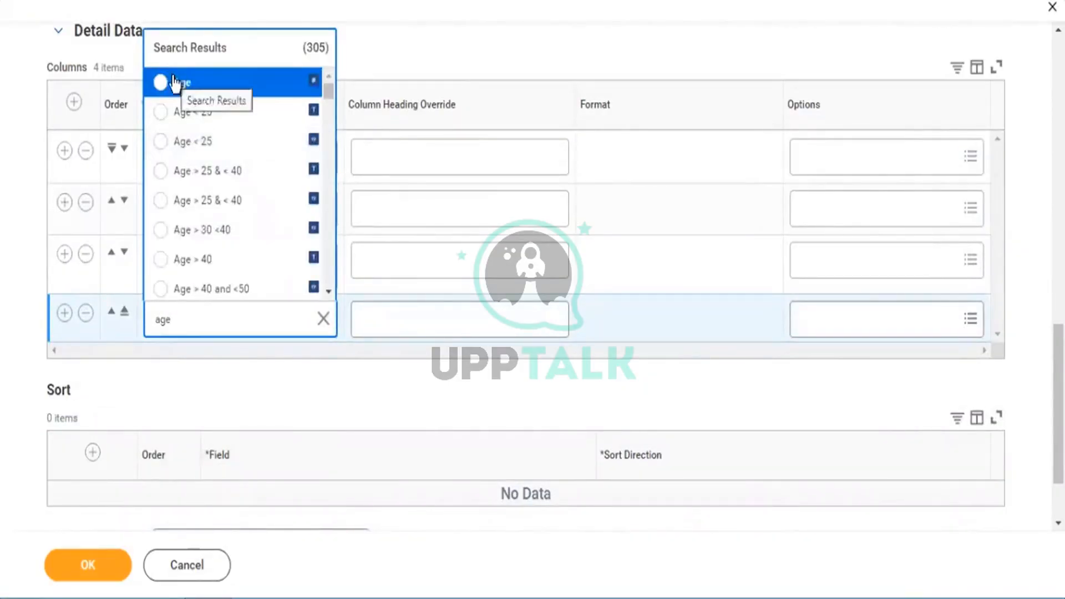
{"action": "left_click", "coordinate": [172, 82]}
Step: Add a Detail Data column below Age using the Length of Service in Months field
{"action": "left_click", "coordinate": [65, 313]}
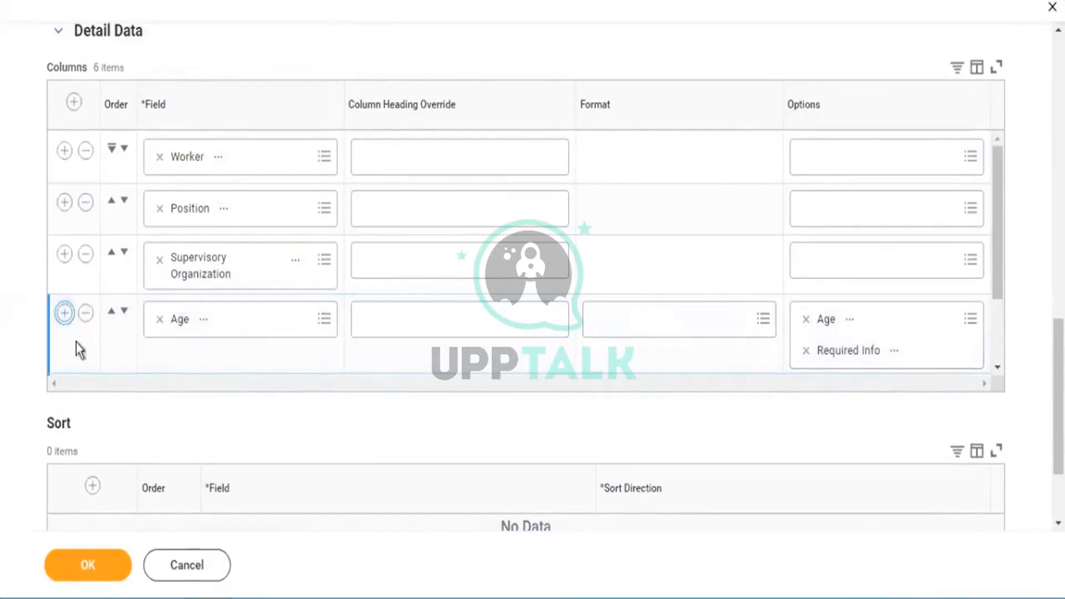
{"action": "scroll", "coordinate": [75, 342], "scroll_direction": "down", "scroll_amount": 2}
{"action": "left_click", "coordinate": [177, 305]}
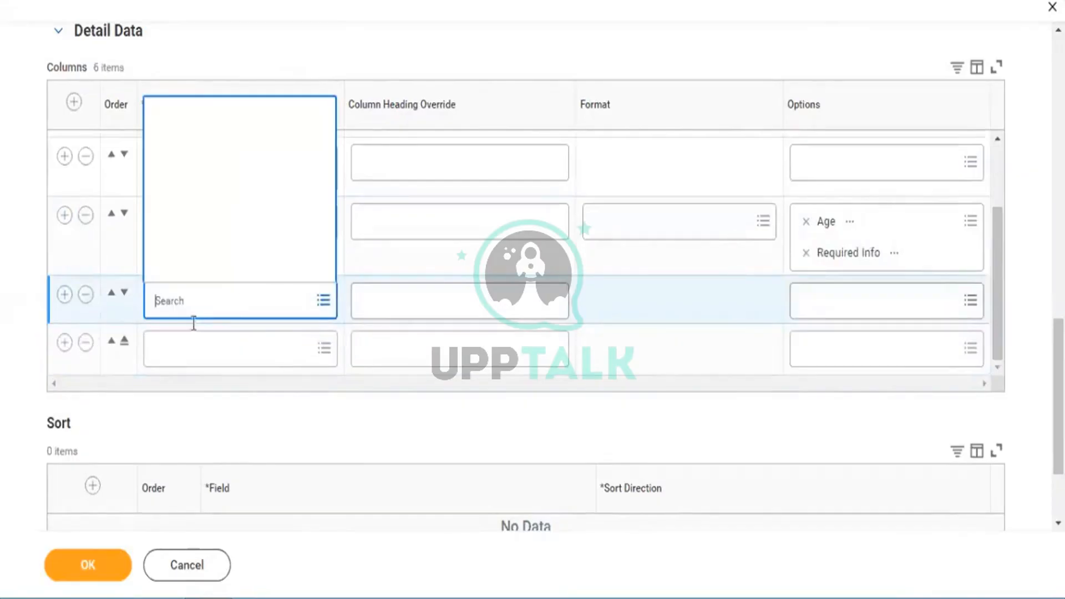
{"action": "type", "text": "length of servic"}
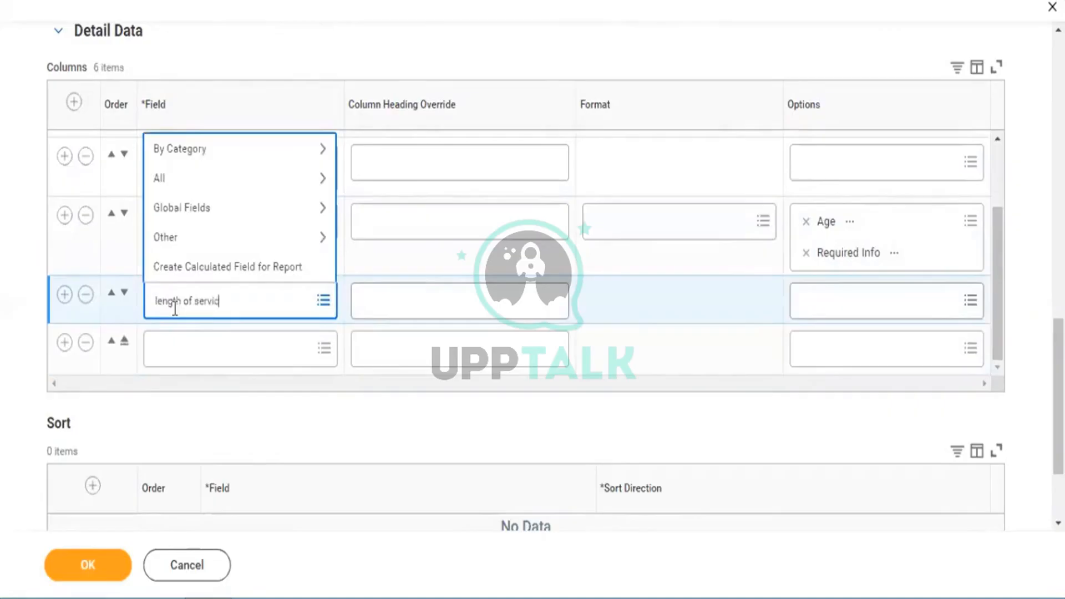
{"action": "type", "text": "e"}
{"action": "key", "text": "Return"}
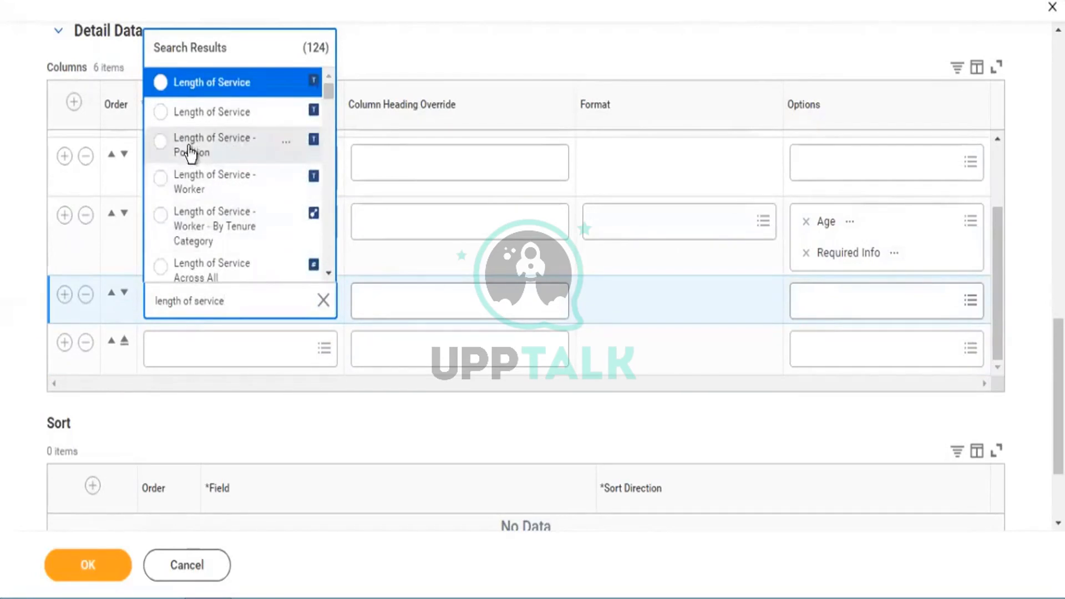
{"action": "scroll", "coordinate": [294, 195], "scroll_direction": "down", "scroll_amount": 3}
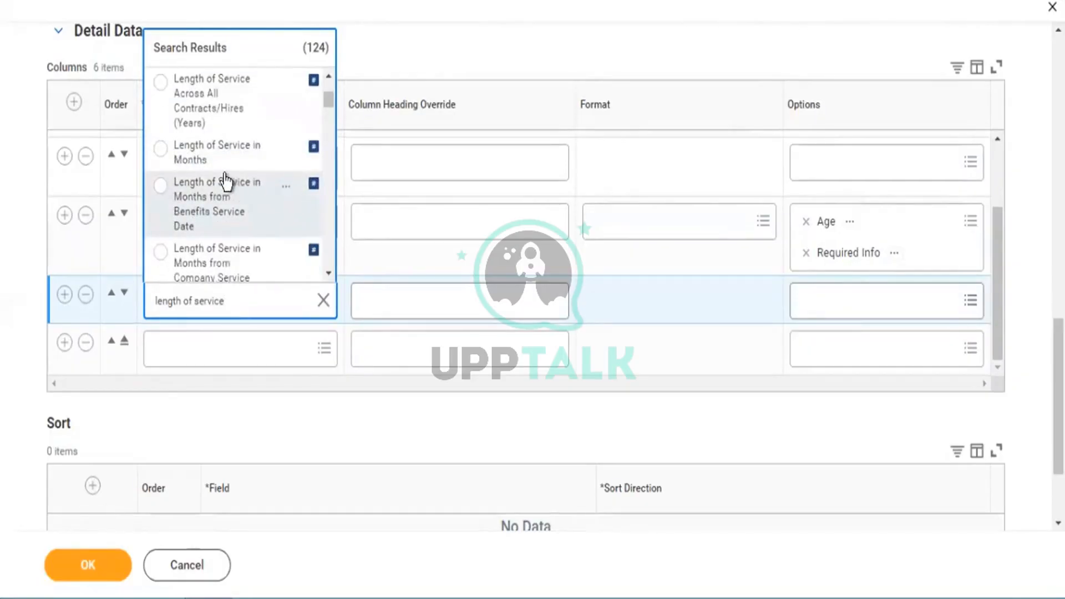
{"action": "left_click", "coordinate": [196, 151]}
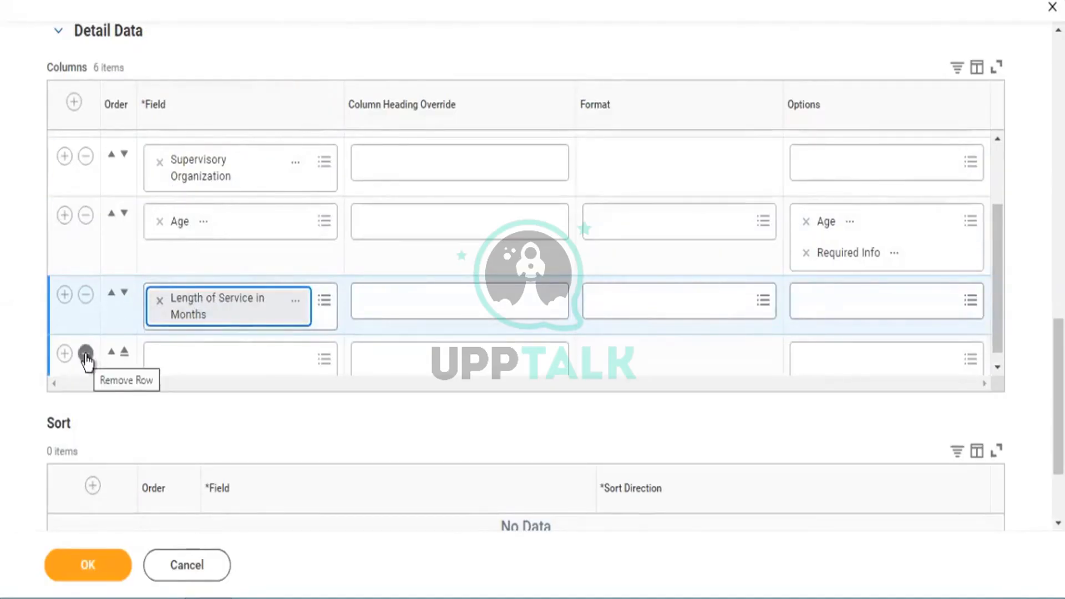
Step: Recheck the Primary Business Object and remove the empty row below Length of Service in Months from the Detail Data columns
{"action": "scroll", "coordinate": [217, 152], "scroll_direction": "up", "scroll_amount": 10}
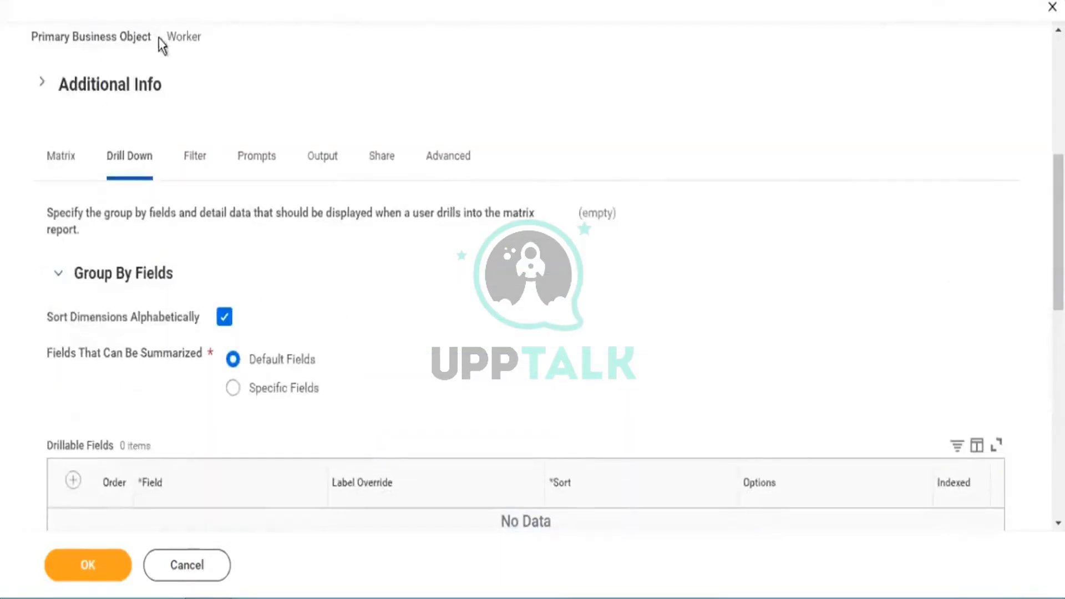
{"action": "scroll", "coordinate": [189, 37], "scroll_direction": "up", "scroll_amount": 1}
{"action": "left_click_drag", "start_coordinate": [153, 55], "coordinate": [31, 55]}
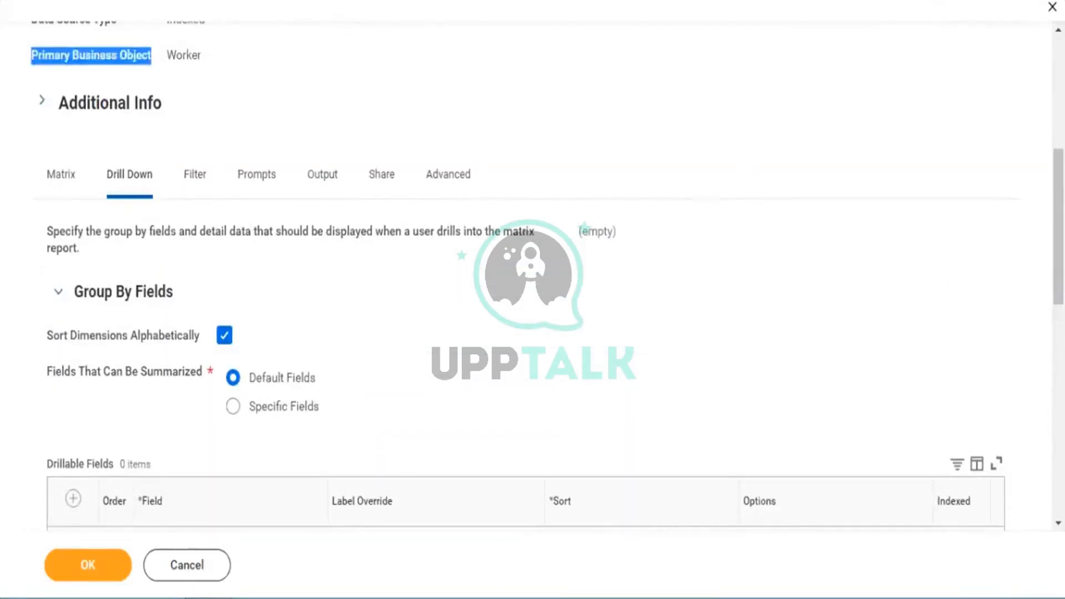
{"action": "scroll", "coordinate": [247, 292], "scroll_direction": "down", "scroll_amount": 9}
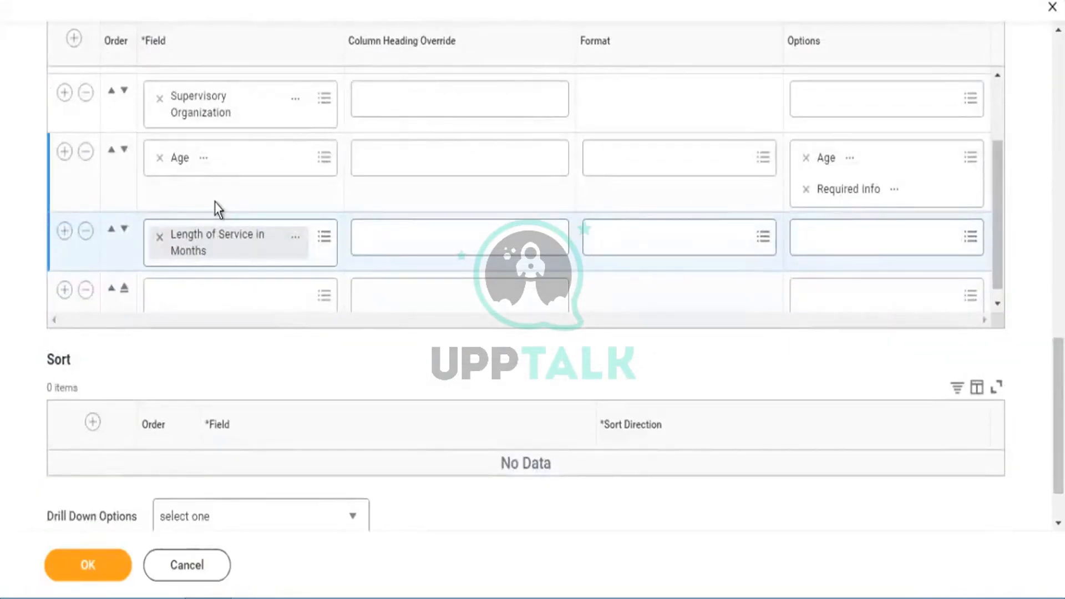
{"action": "left_click", "coordinate": [88, 292]}
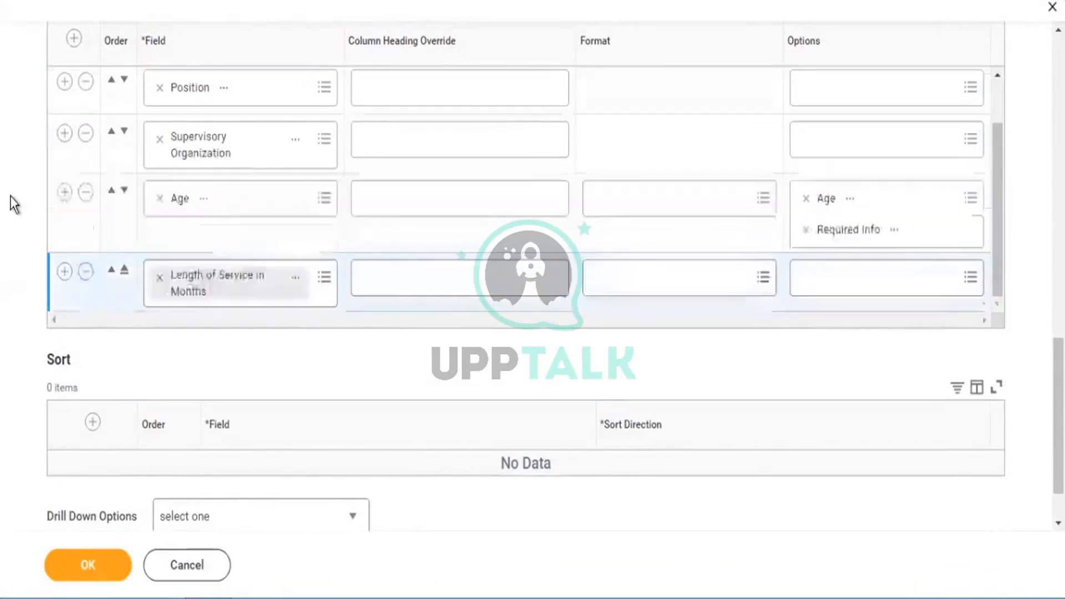
{"action": "scroll", "coordinate": [285, 205], "scroll_direction": "up", "scroll_amount": 5}
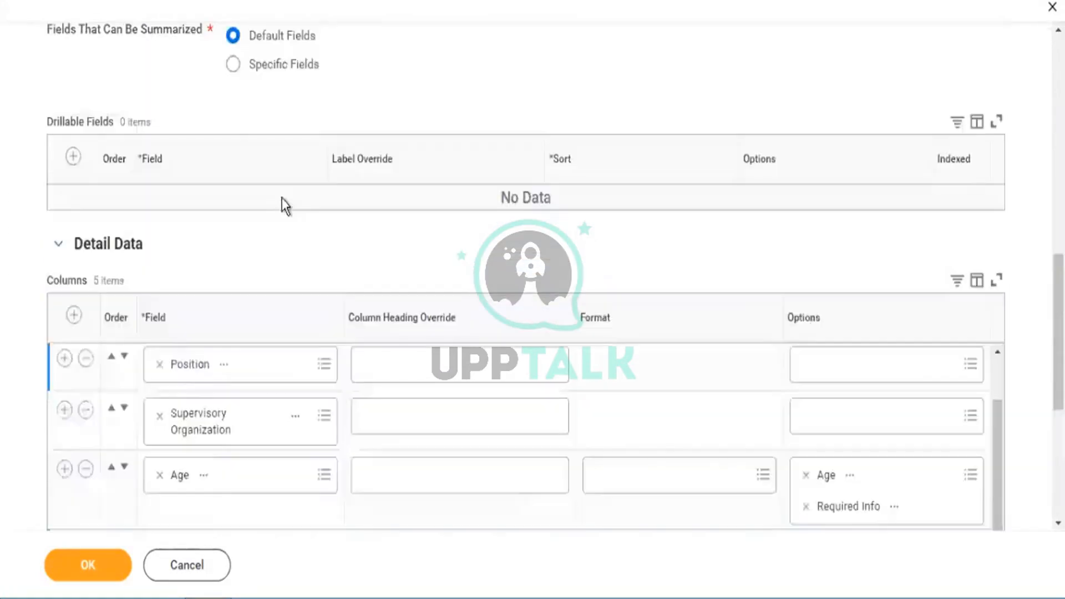
Step: Save the report with its new Detail Data columns and run it with all worker type prompts left blank
{"action": "scroll", "coordinate": [285, 205], "scroll_direction": "up", "scroll_amount": 2}
{"action": "left_click_drag", "start_coordinate": [74, 336], "coordinate": [123, 334]}
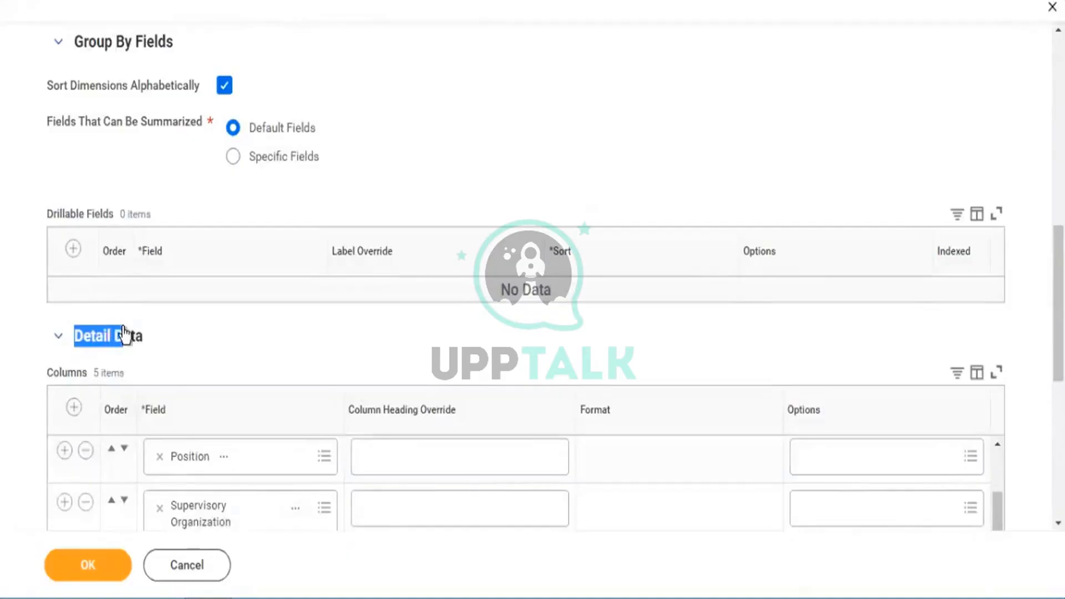
{"action": "left_click_drag", "start_coordinate": [60, 214], "coordinate": [111, 211]}
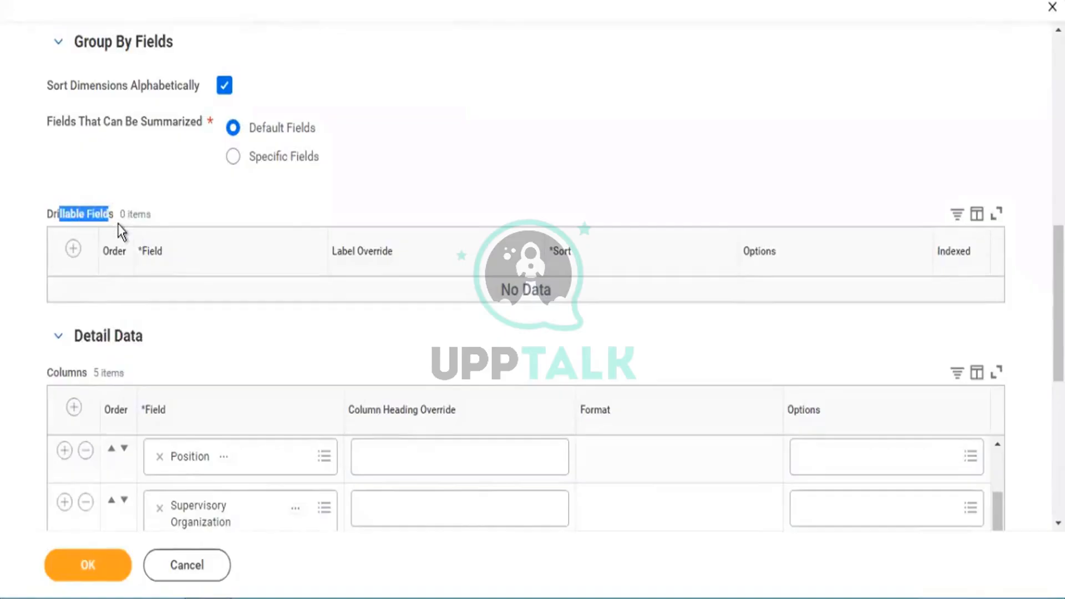
{"action": "left_click", "coordinate": [86, 568]}
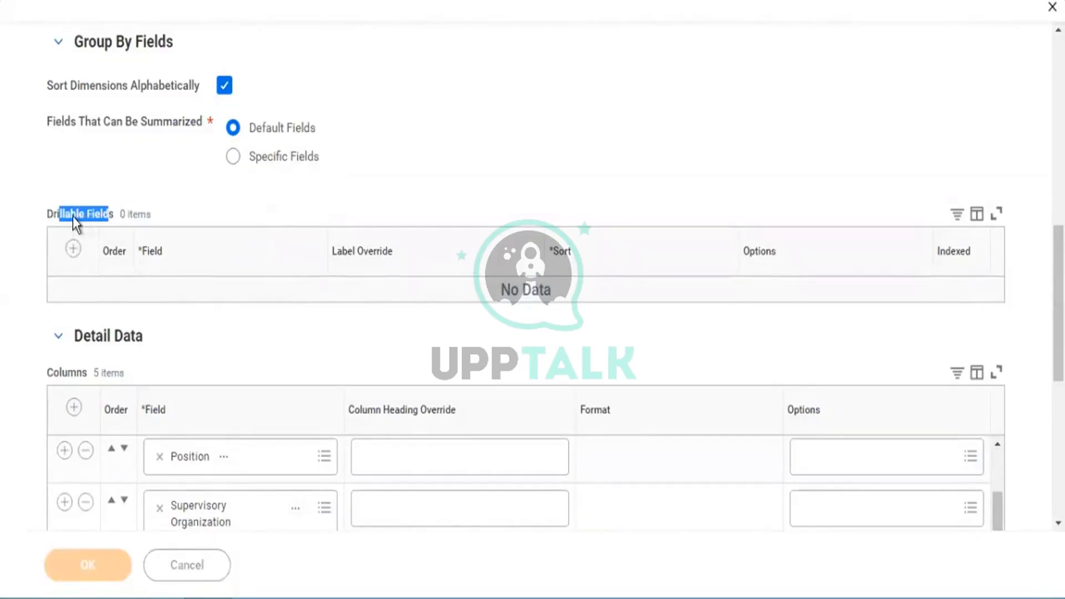
{"action": "left_click", "coordinate": [135, 568]}
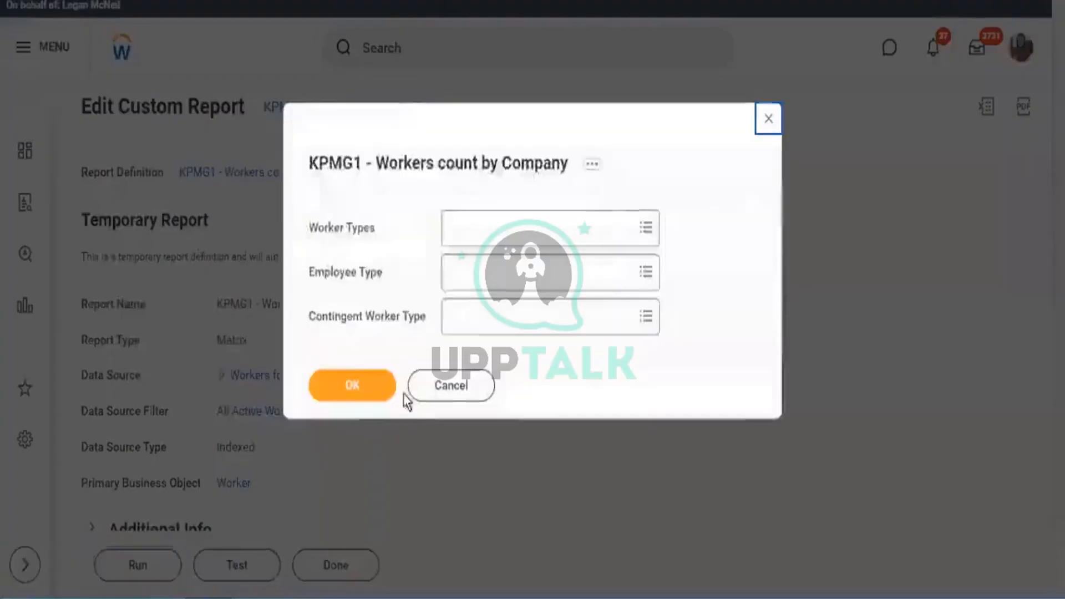
{"action": "left_click", "coordinate": [369, 398]}
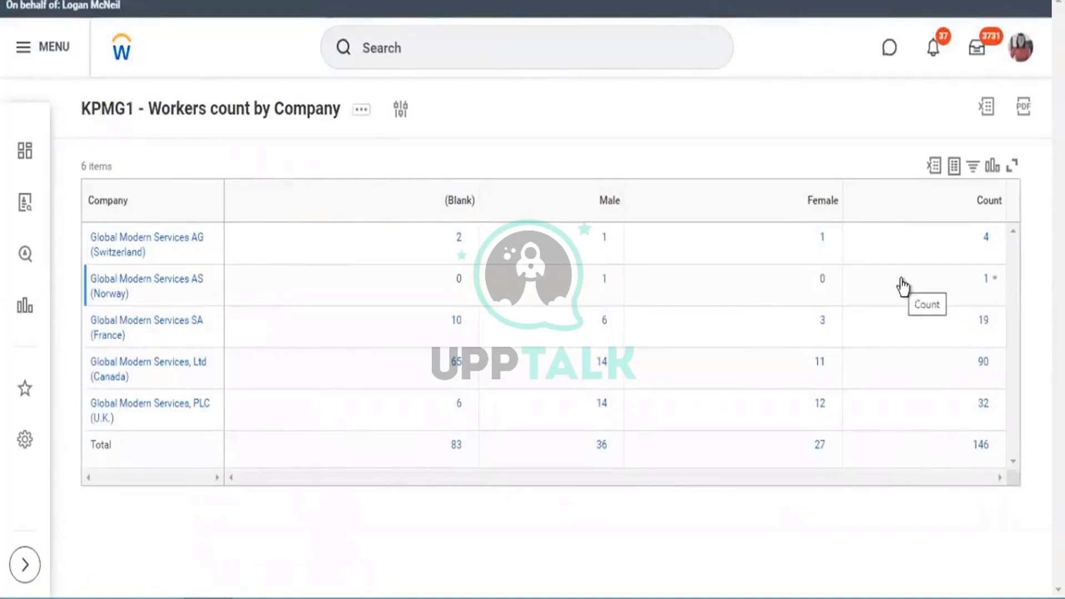
Step: Drill into the Count for Global Modern Services, PLC (U.K.) and check the detail columns from Worker through Length of Service in Months
{"action": "left_click", "coordinate": [984, 405]}
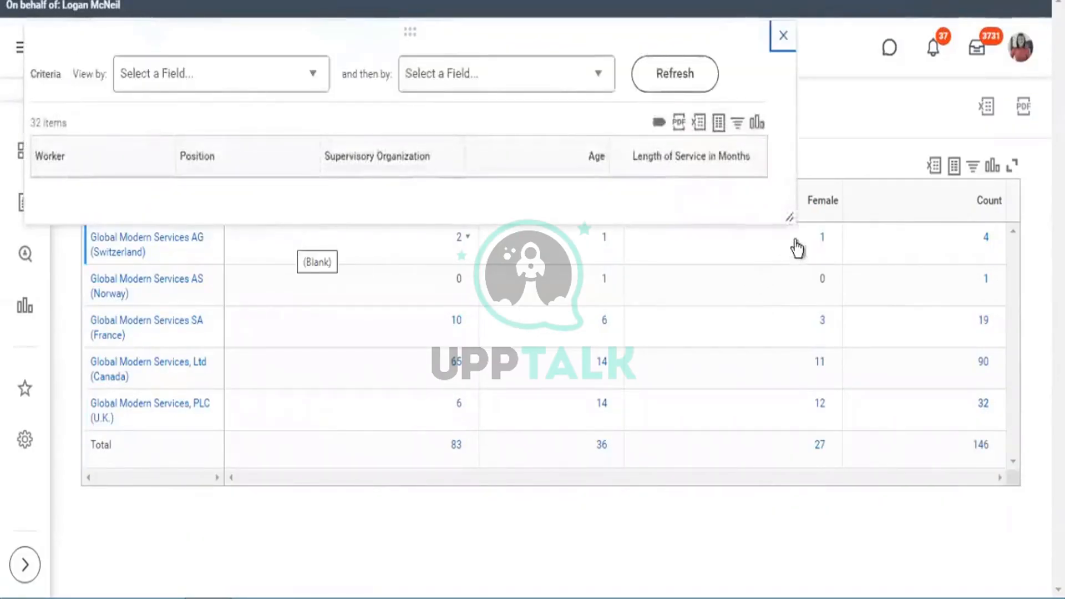
{"action": "left_click_drag", "start_coordinate": [57, 168], "coordinate": [731, 183]}
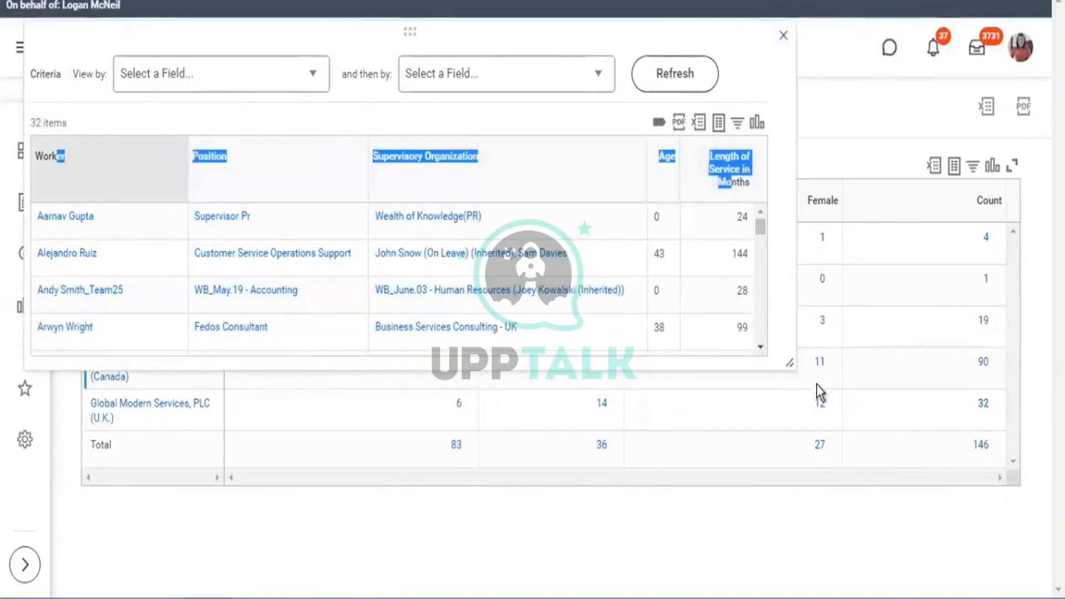
{"action": "left_click", "coordinate": [788, 158]}
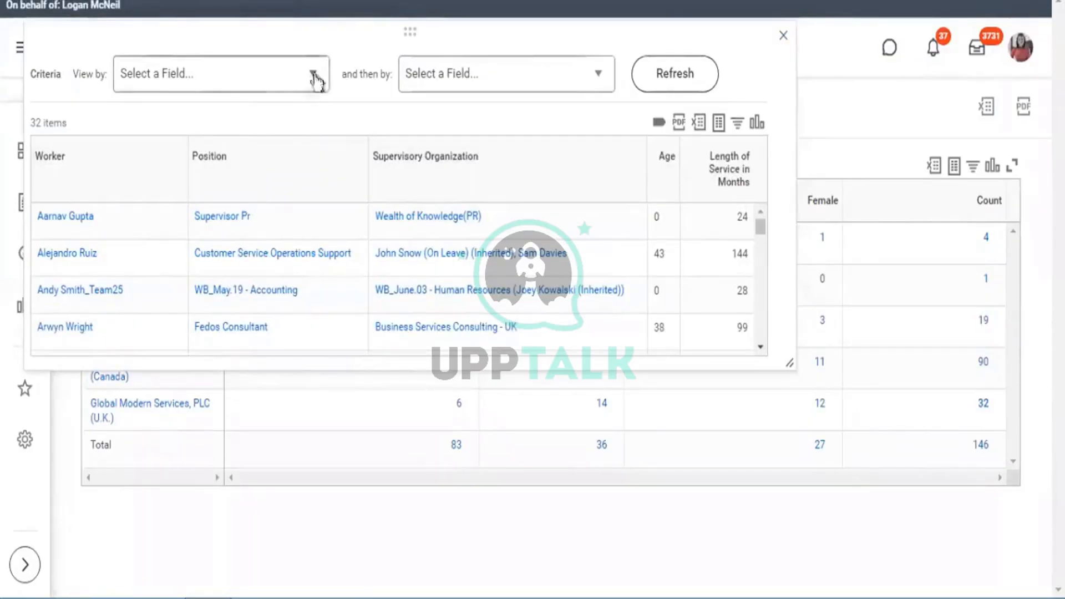
Step: Browse the fields offered for viewing the U.K. details by, and close the drill-down without choosing one
{"action": "left_click", "coordinate": [158, 78]}
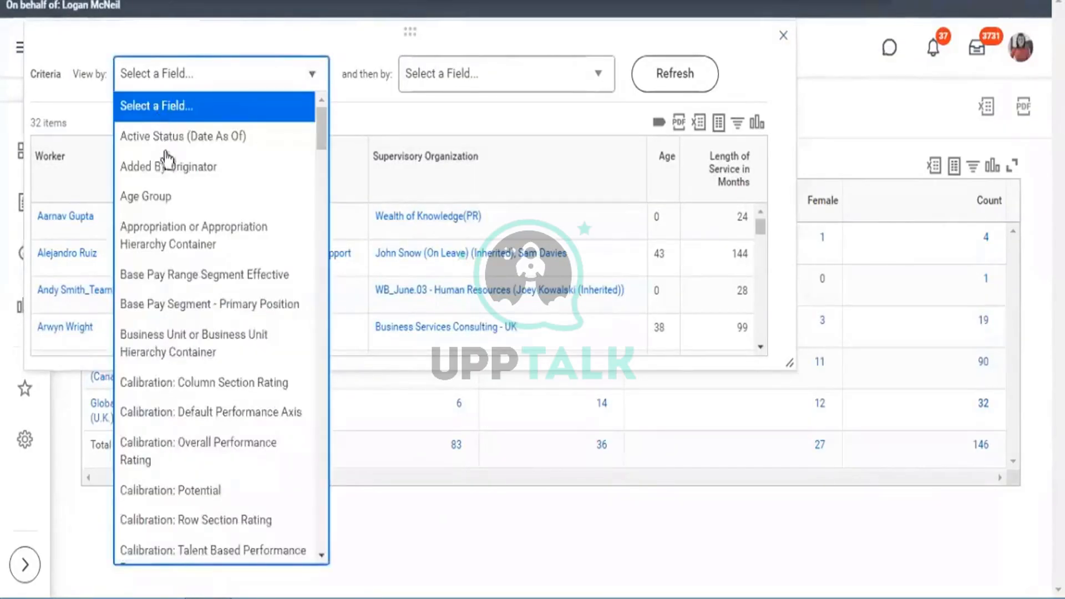
{"action": "scroll", "coordinate": [171, 409], "scroll_direction": "down", "scroll_amount": 15}
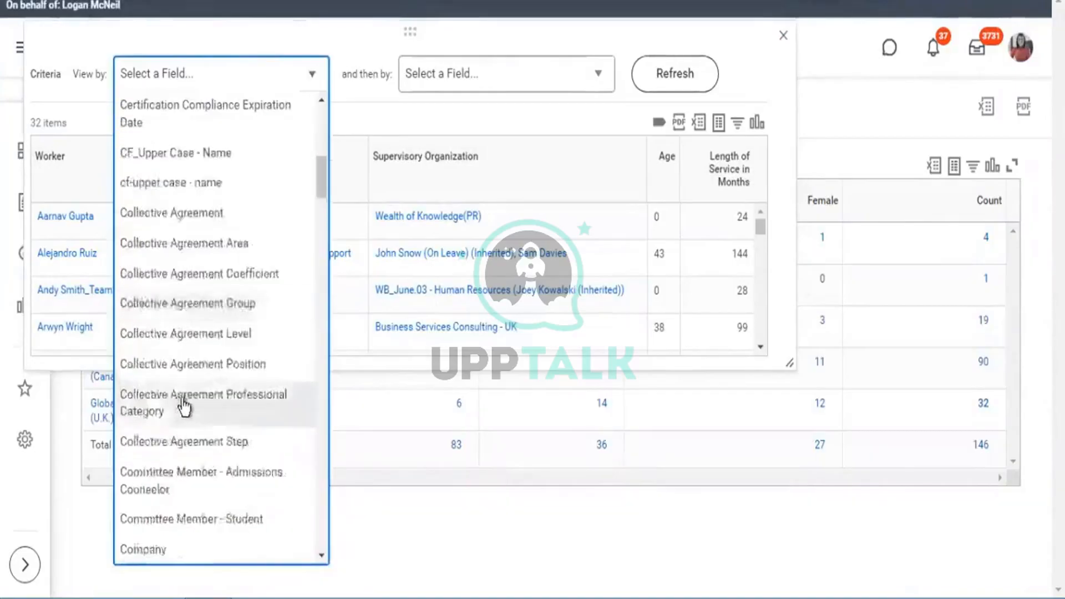
{"action": "scroll", "coordinate": [186, 401], "scroll_direction": "down", "scroll_amount": 5}
{"action": "scroll", "coordinate": [185, 399], "scroll_direction": "up", "scroll_amount": 20}
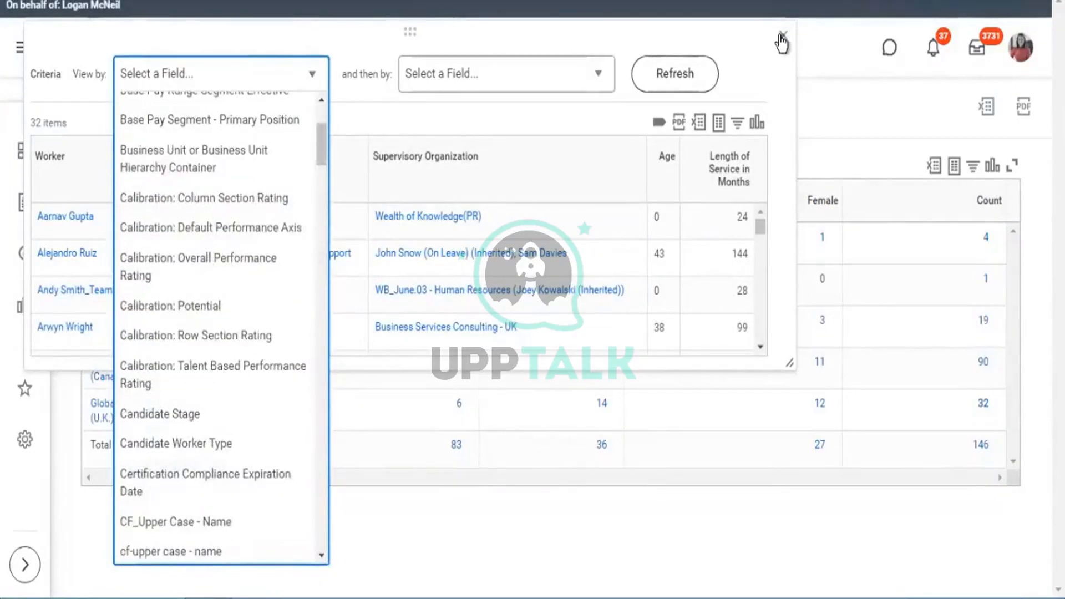
{"action": "left_click", "coordinate": [85, 72]}
{"action": "key", "text": "Escape"}
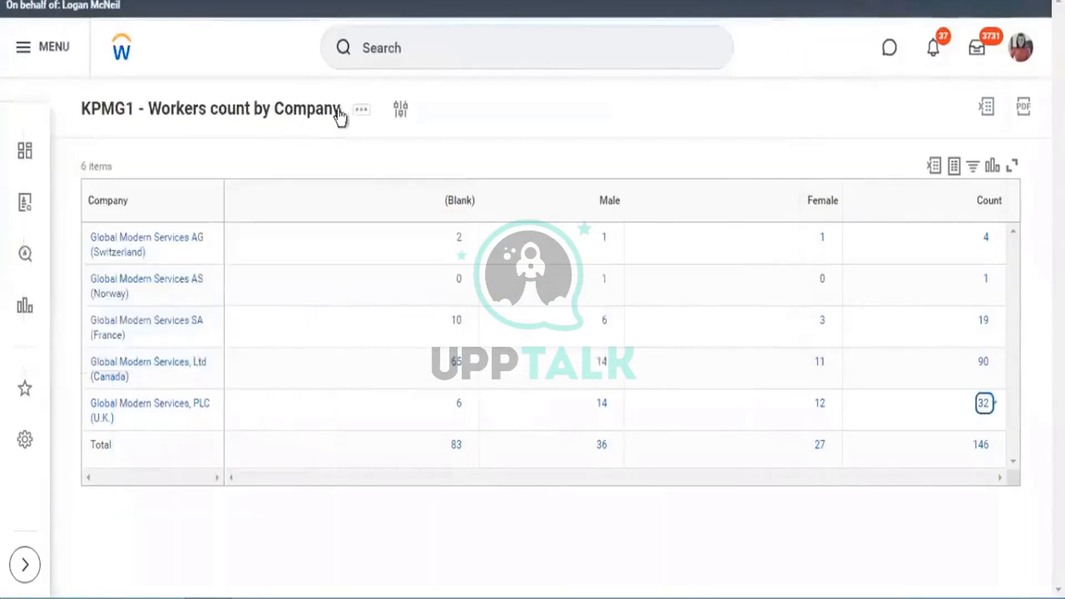
Step: Reopen the KPMG1 - Workers count by Company report for editing and review which Drill Down fields can be summarized
{"action": "left_click", "coordinate": [360, 110]}
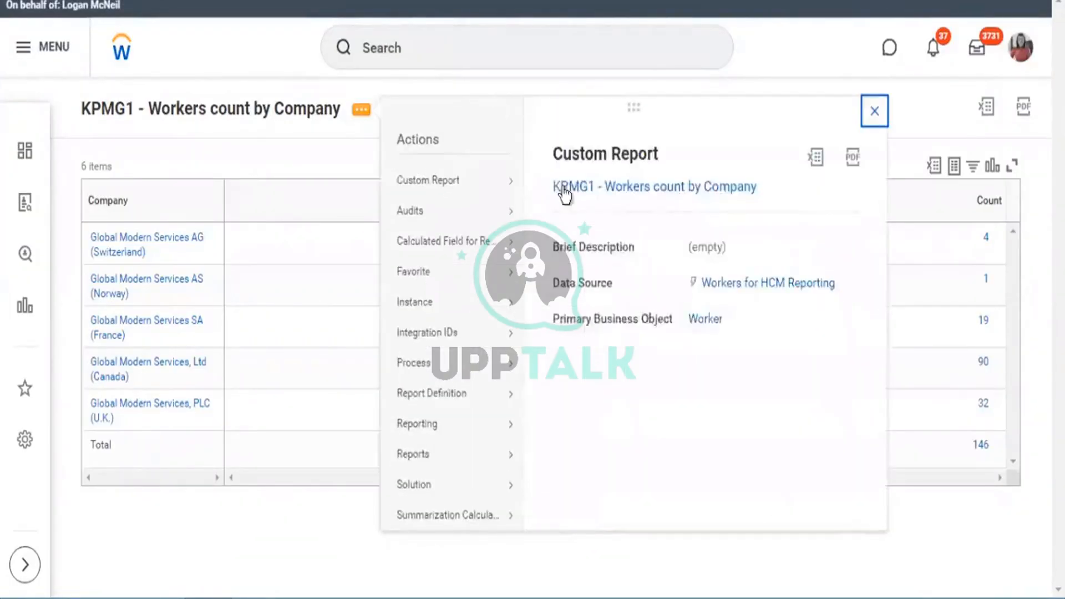
{"action": "mouse_move", "coordinate": [455, 180]}
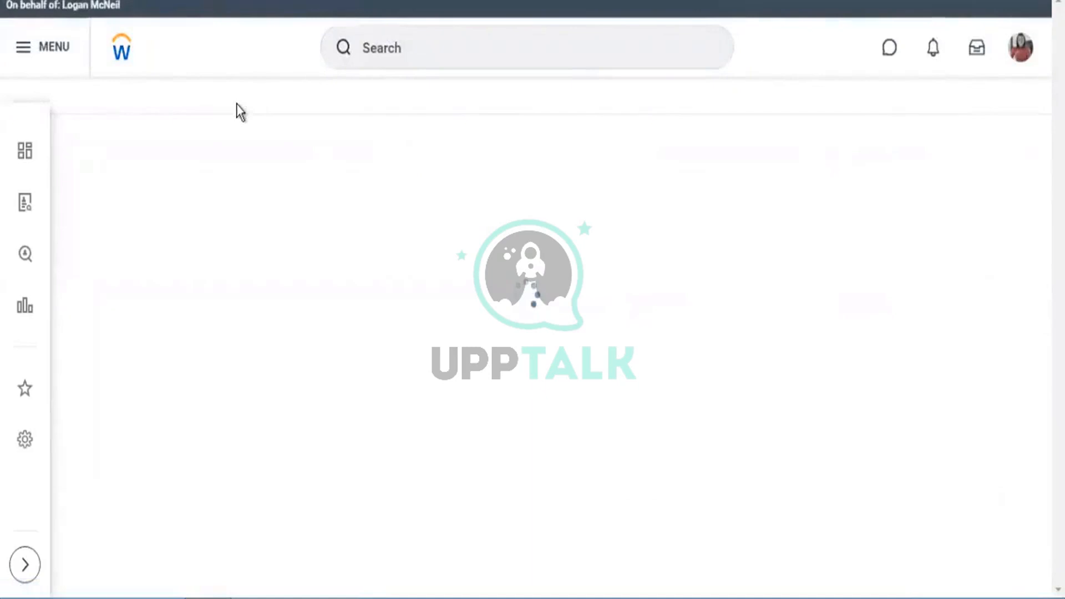
{"action": "scroll", "coordinate": [530, 358], "scroll_direction": "down", "scroll_amount": 5}
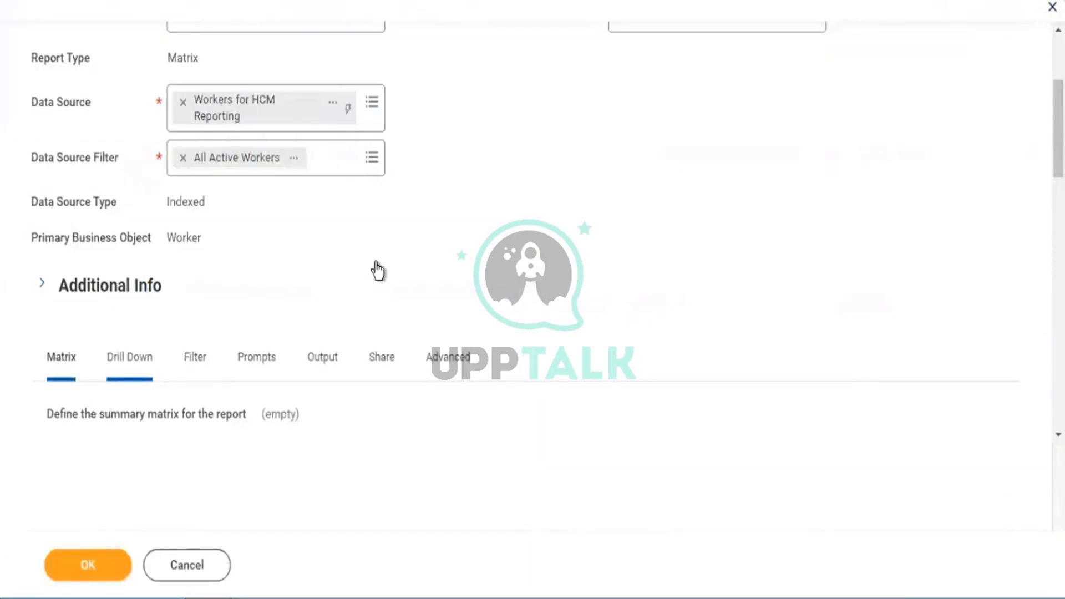
{"action": "scroll", "coordinate": [375, 264], "scroll_direction": "down", "scroll_amount": 5}
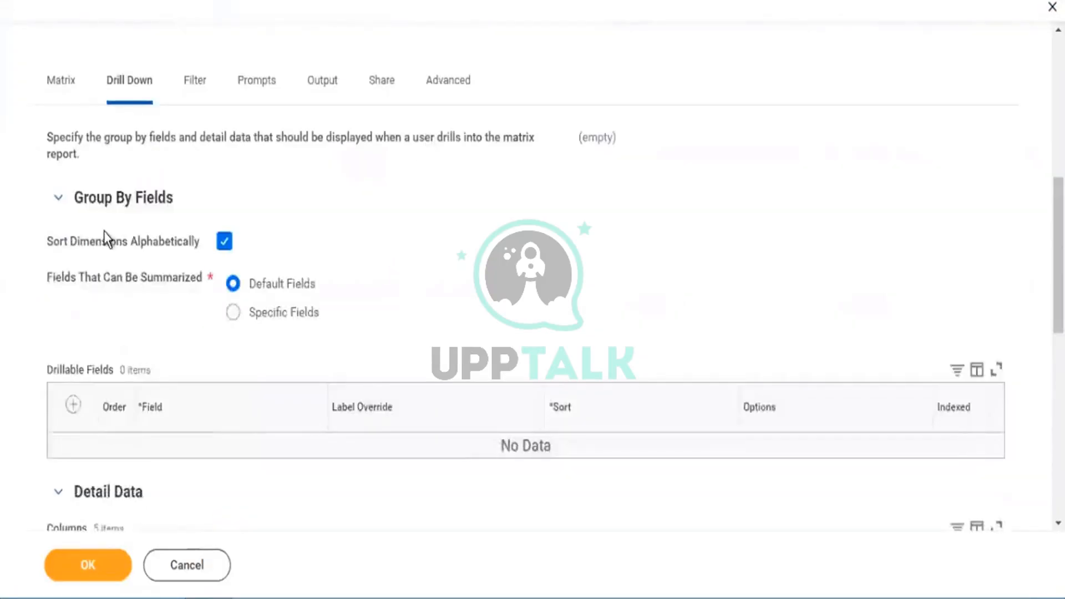
{"action": "scroll", "coordinate": [119, 194], "scroll_direction": "down", "scroll_amount": 3}
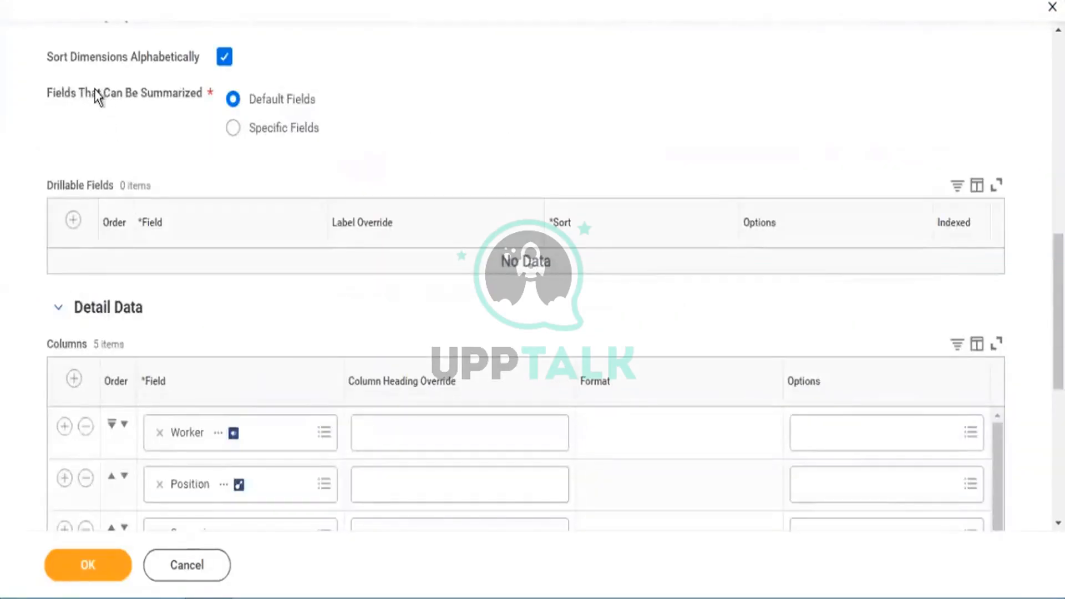
{"action": "left_click_drag", "start_coordinate": [96, 93], "coordinate": [184, 92]}
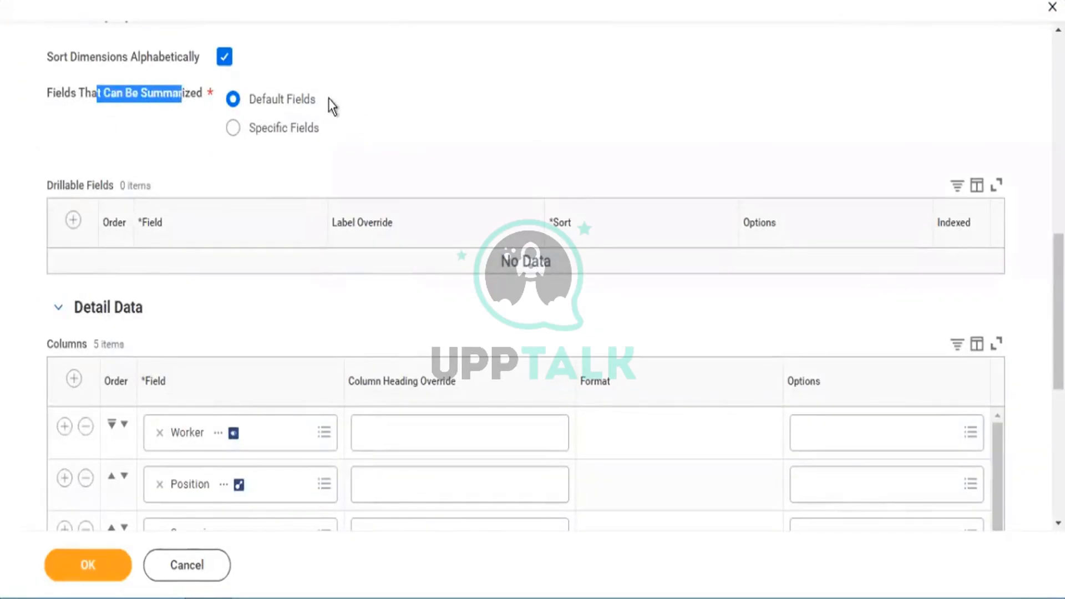
{"action": "left_click_drag", "start_coordinate": [325, 102], "coordinate": [266, 97]}
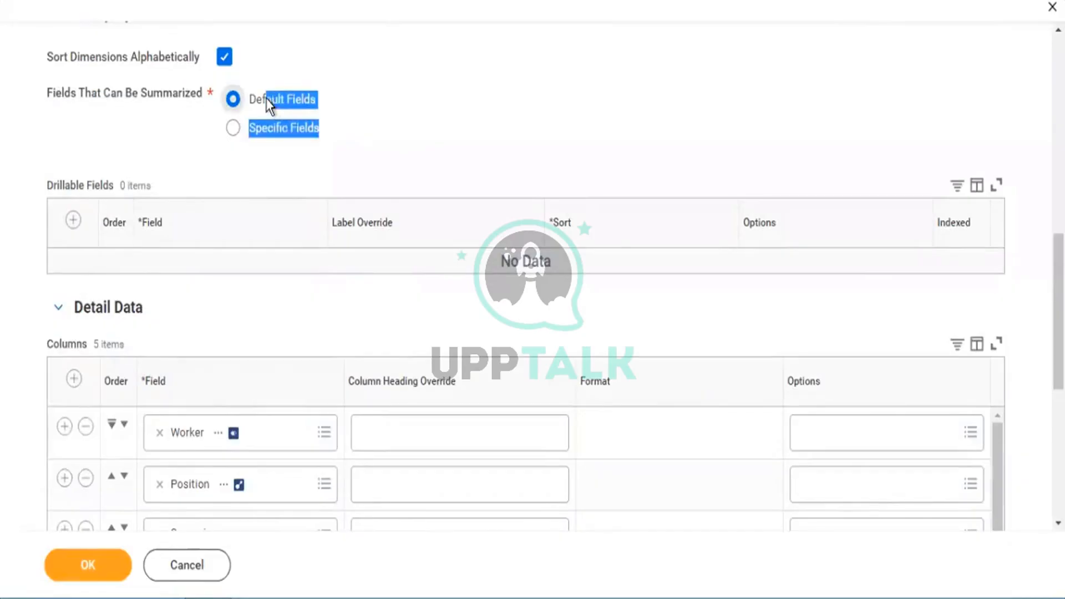
Step: Add Age Group as the first drillable field, using Specific Fields for the fields that can be summarized
{"action": "left_click", "coordinate": [73, 220]}
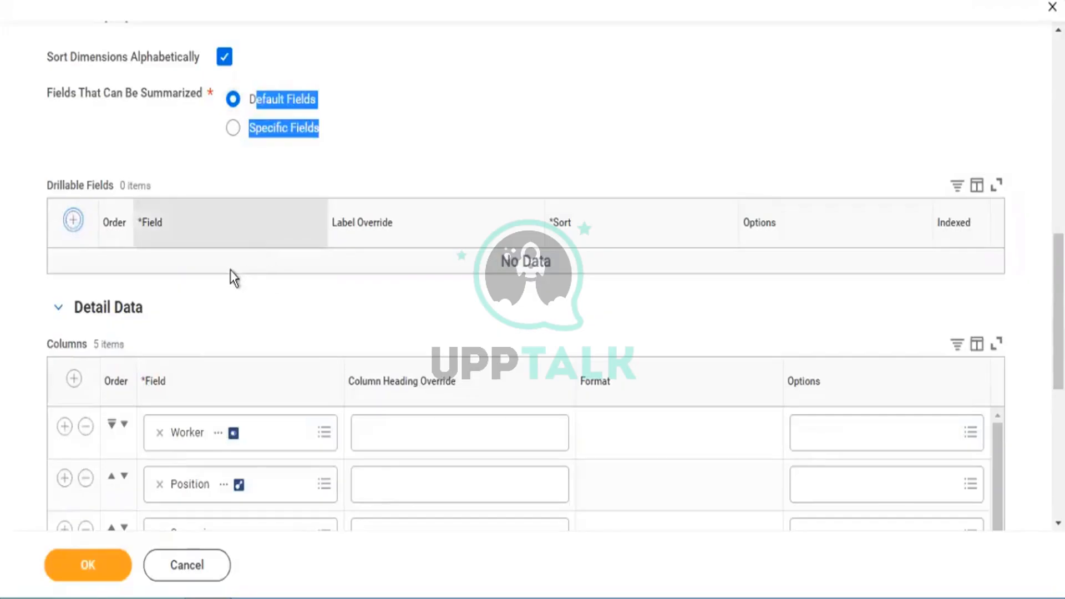
{"action": "left_click", "coordinate": [213, 281]}
{"action": "type", "text": "age group"}
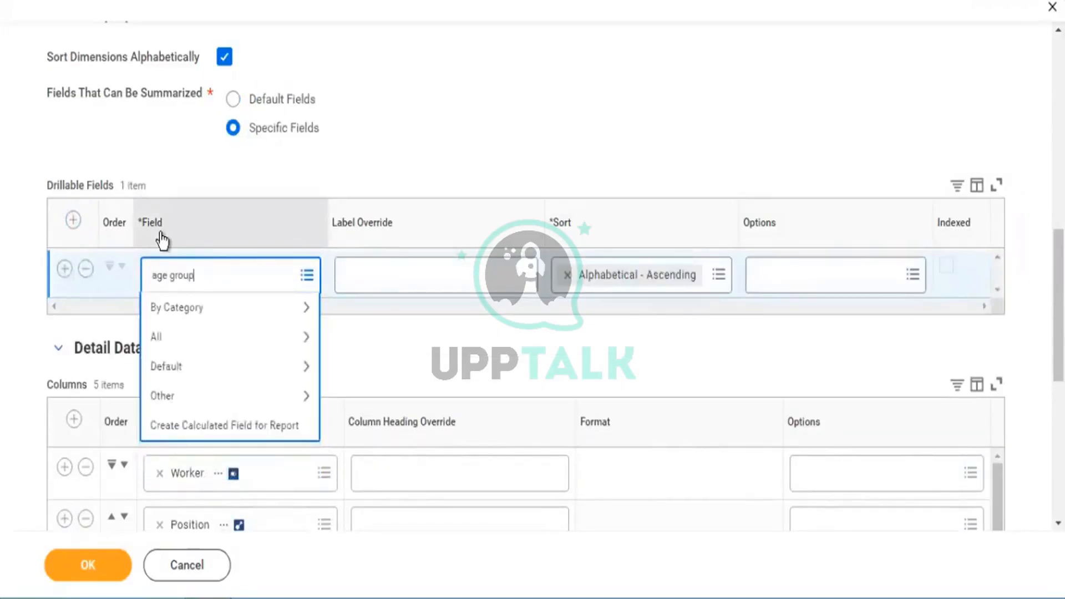
{"action": "key", "text": "Return"}
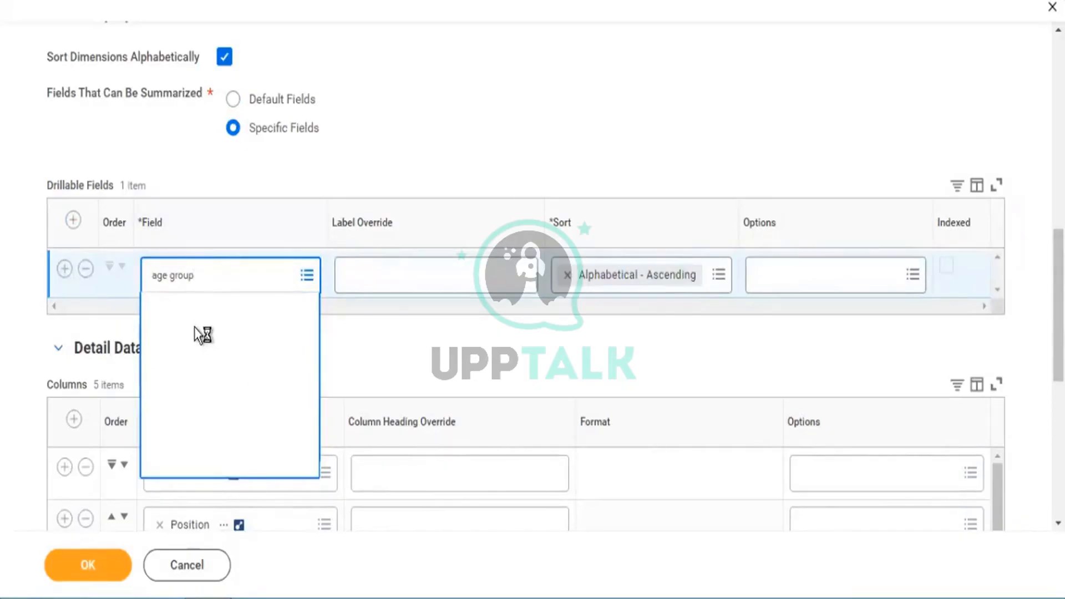
Step: Add Management Level - Primary Position as a drillable field below Age Group
{"action": "left_click", "coordinate": [63, 271]}
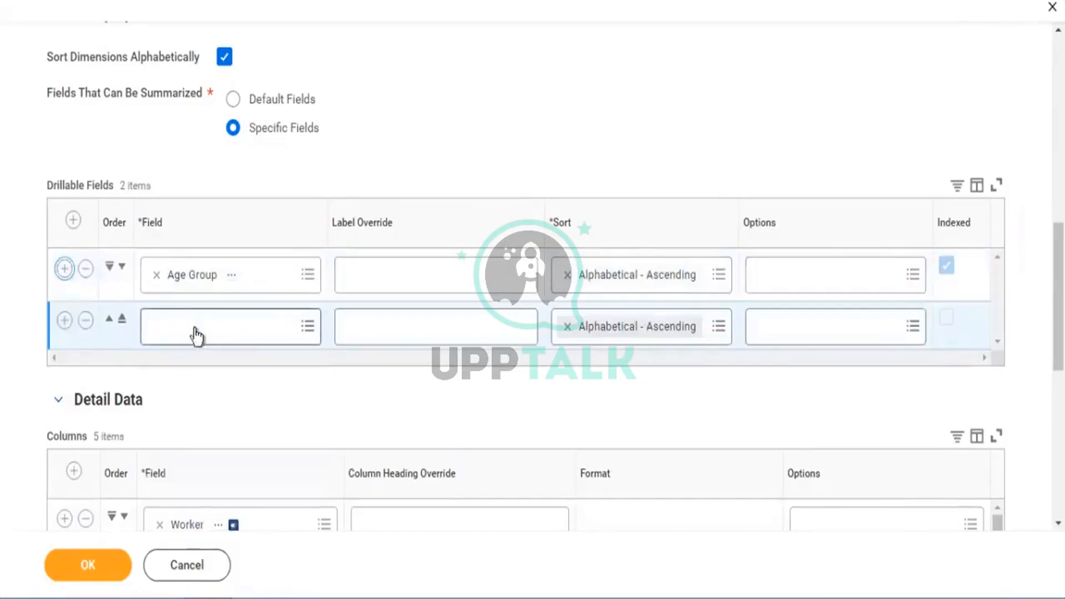
{"action": "left_click", "coordinate": [194, 331]}
{"action": "type", "text": "mangement level"}
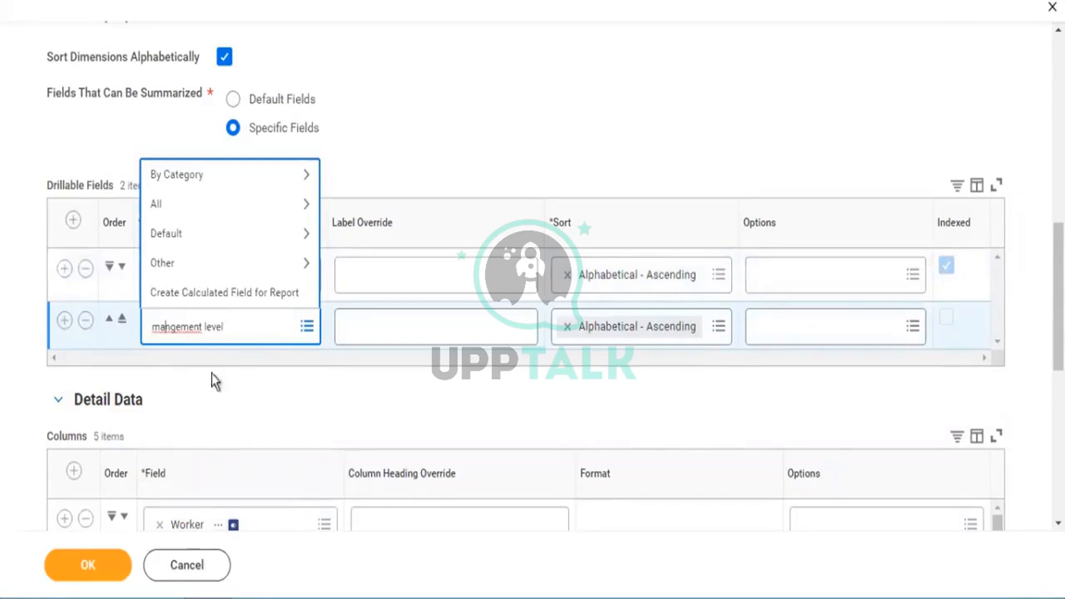
{"action": "type", "text": "a"}
{"action": "key", "text": "Return"}
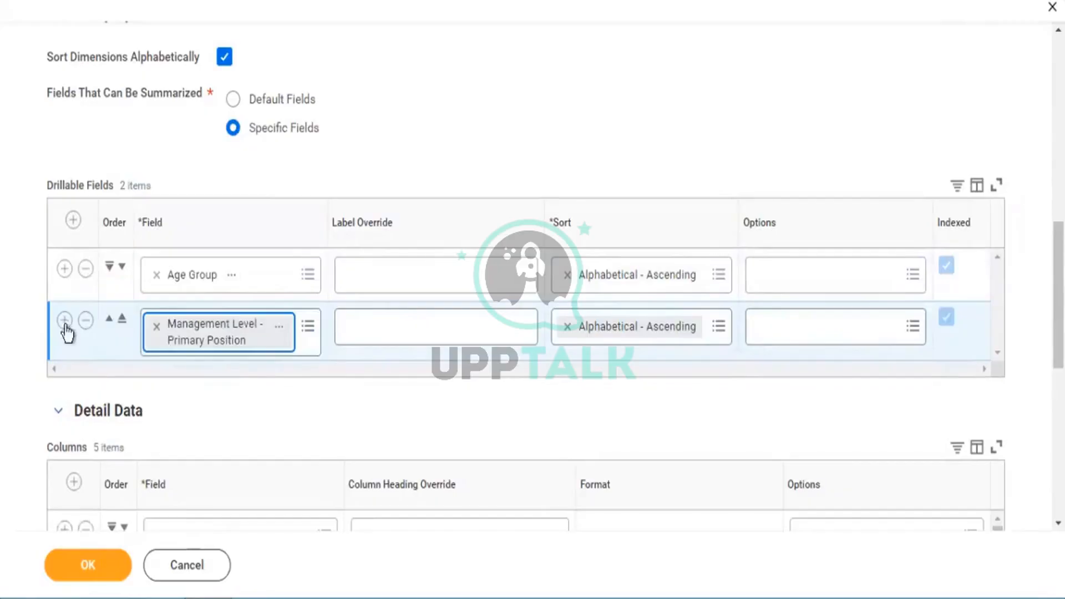
Step: Add Gender as the third drillable field
{"action": "left_click", "coordinate": [65, 321]}
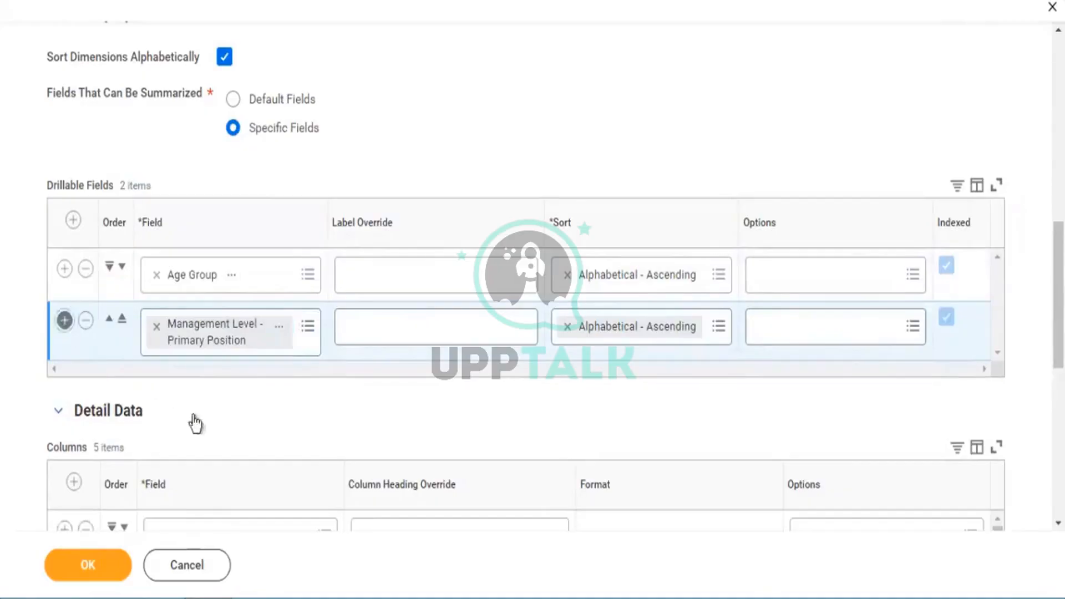
{"action": "left_click", "coordinate": [189, 385]}
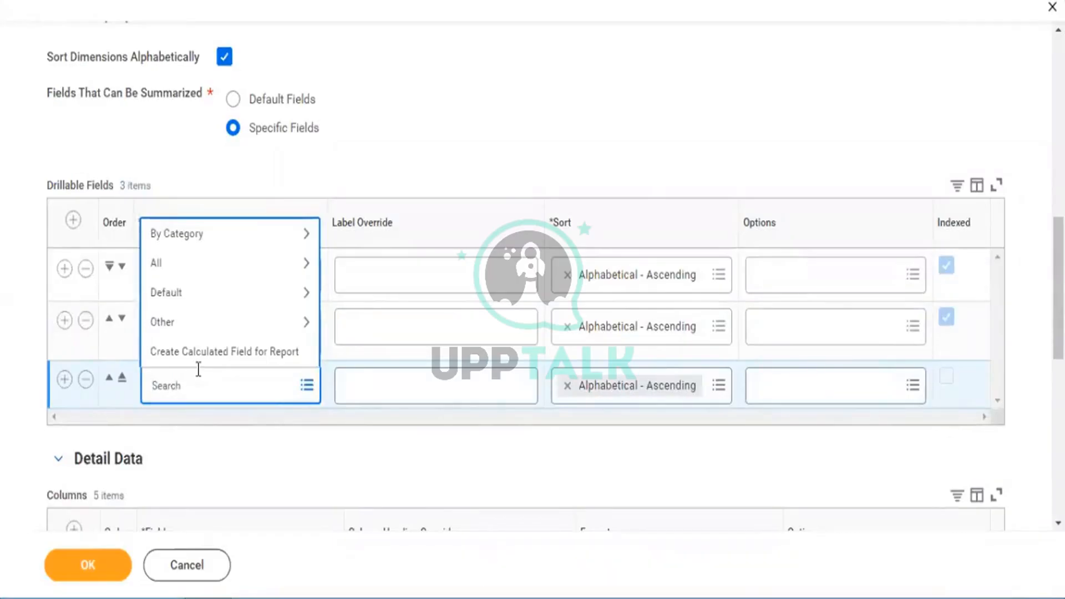
{"action": "type", "text": "gender"}
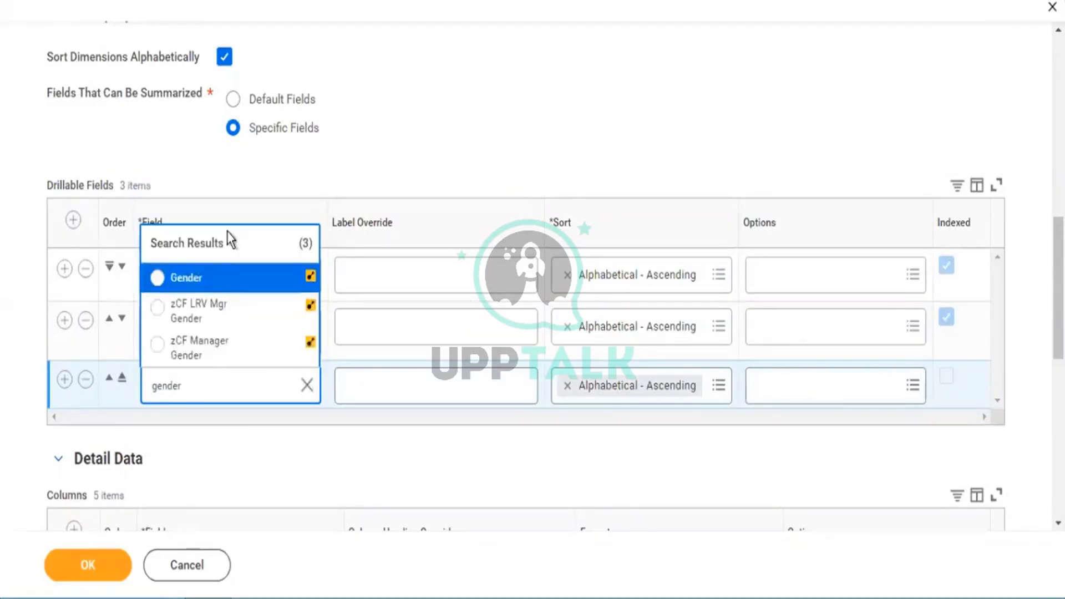
{"action": "left_click", "coordinate": [195, 275]}
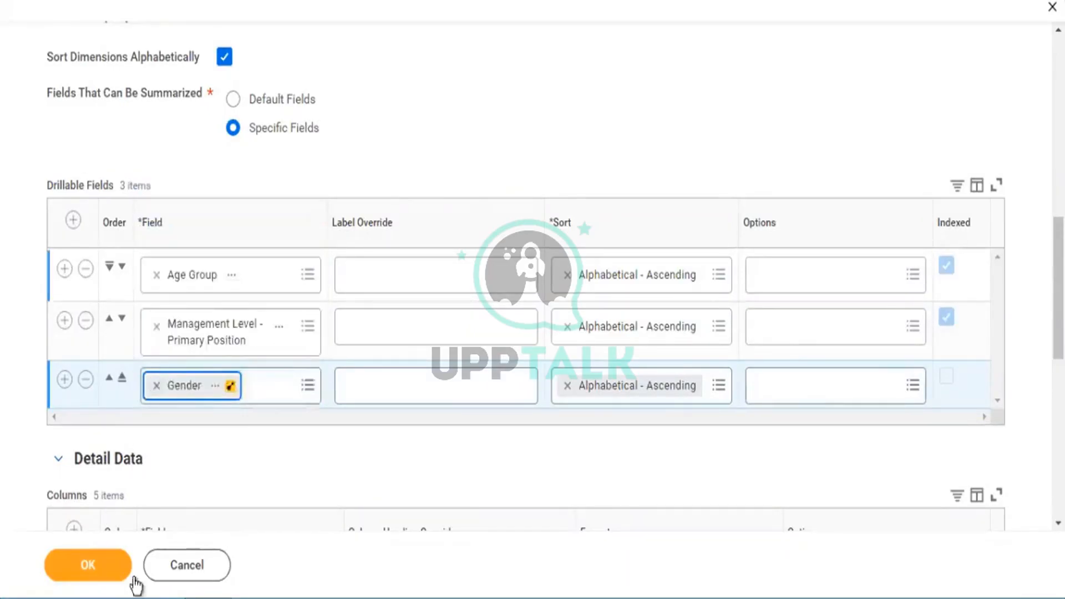
Step: Save the drillable field settings and rerun the report without any worker type prompt values
{"action": "left_click", "coordinate": [95, 564]}
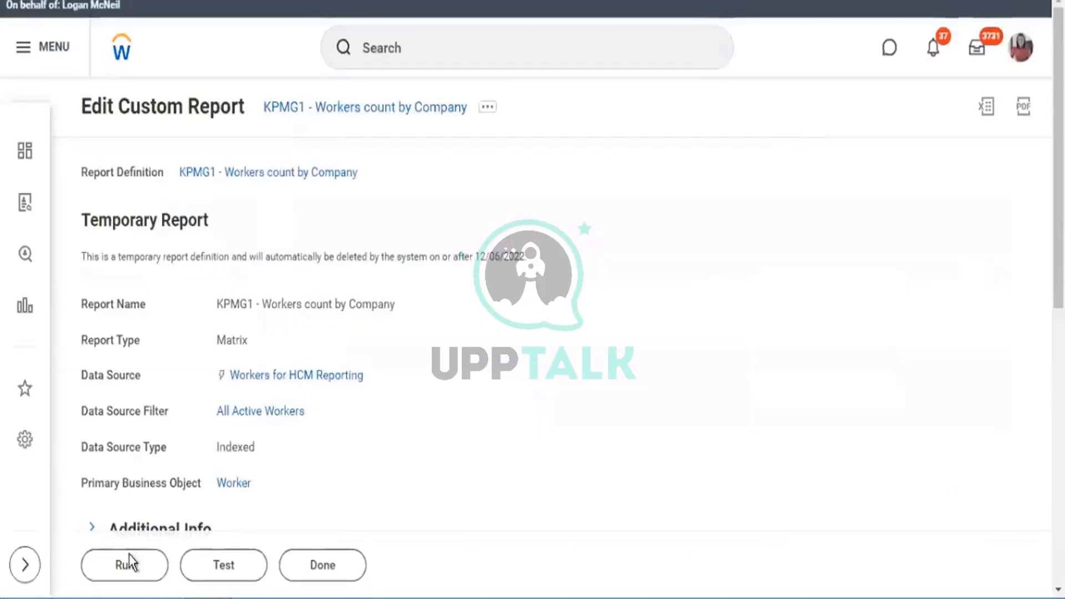
{"action": "left_click", "coordinate": [129, 563]}
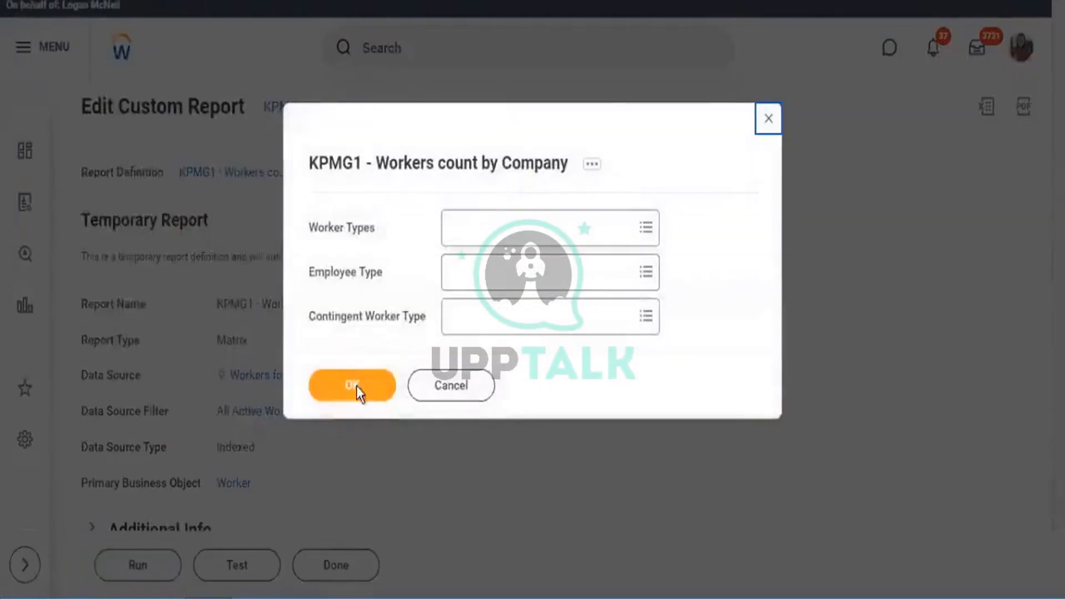
{"action": "left_click", "coordinate": [358, 393]}
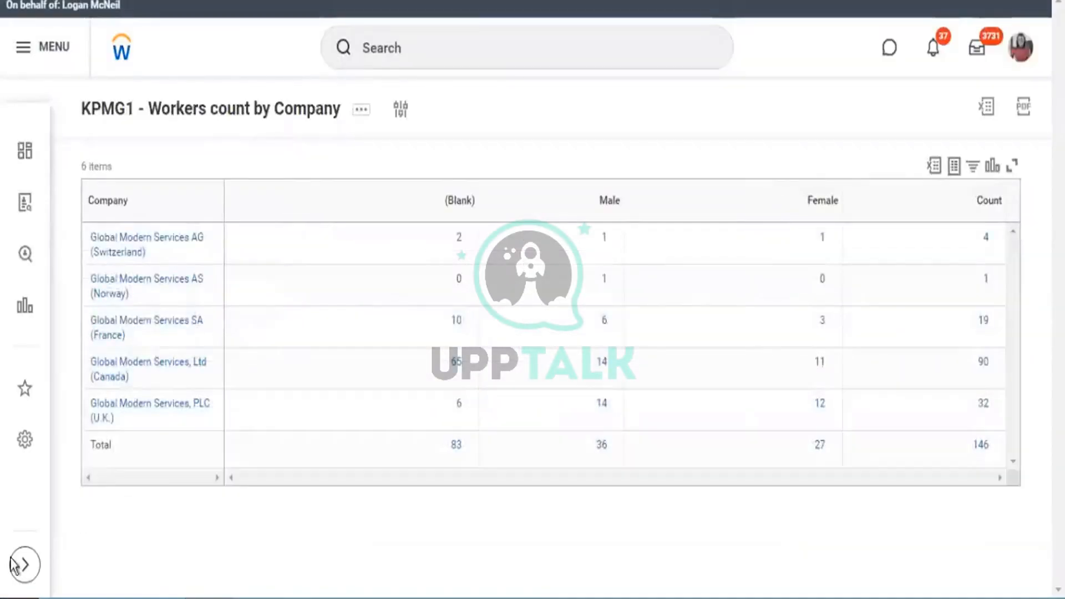
Step: Drill into the U.K. company's Count again, check the available View by fields, and close the drill-down
{"action": "left_click", "coordinate": [983, 404]}
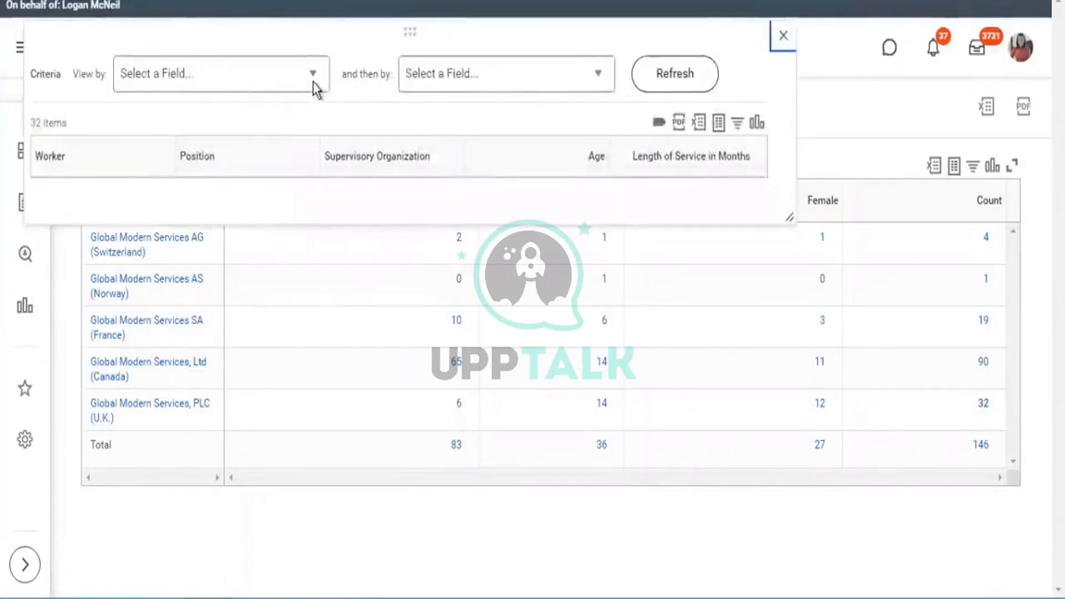
{"action": "left_click", "coordinate": [313, 82]}
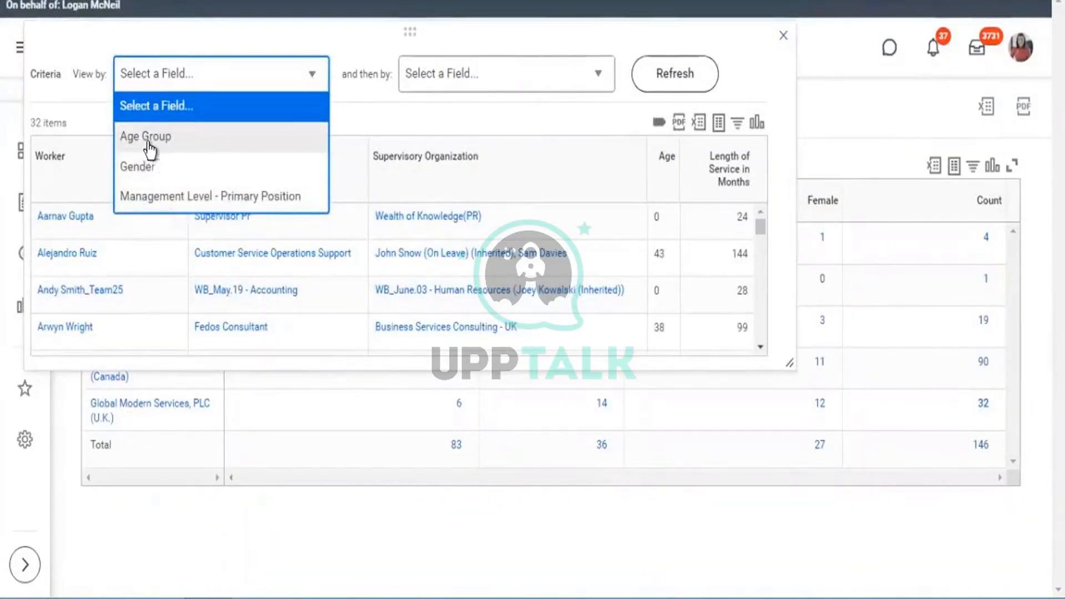
{"action": "left_click", "coordinate": [785, 38]}
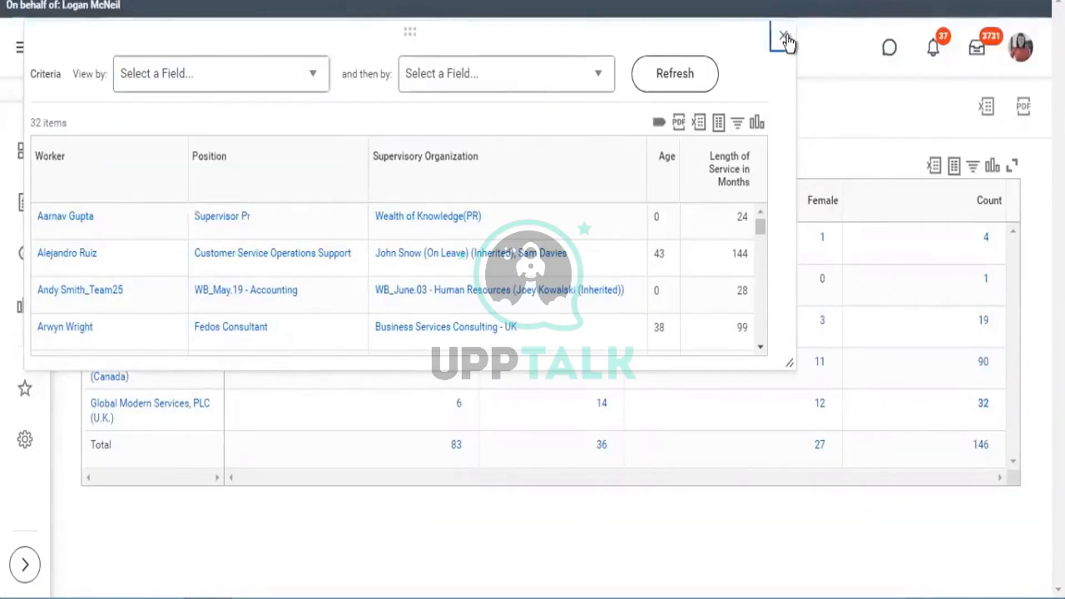
Step: Close the drill-down and open the KPMG1 - Workers count by Company report definition for editing
{"action": "left_click", "coordinate": [785, 38]}
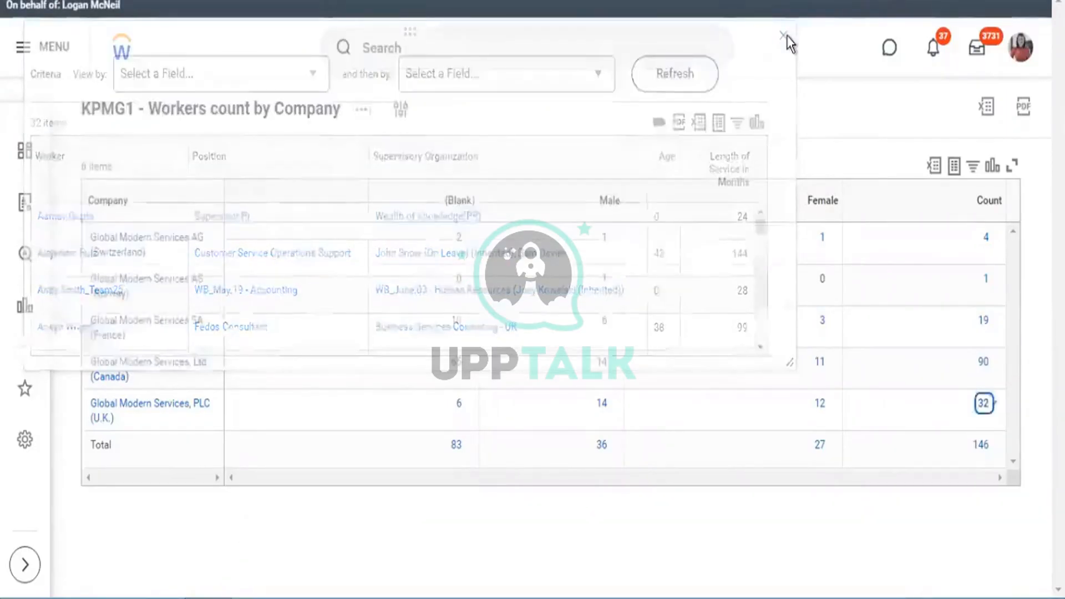
{"action": "left_click", "coordinate": [362, 110]}
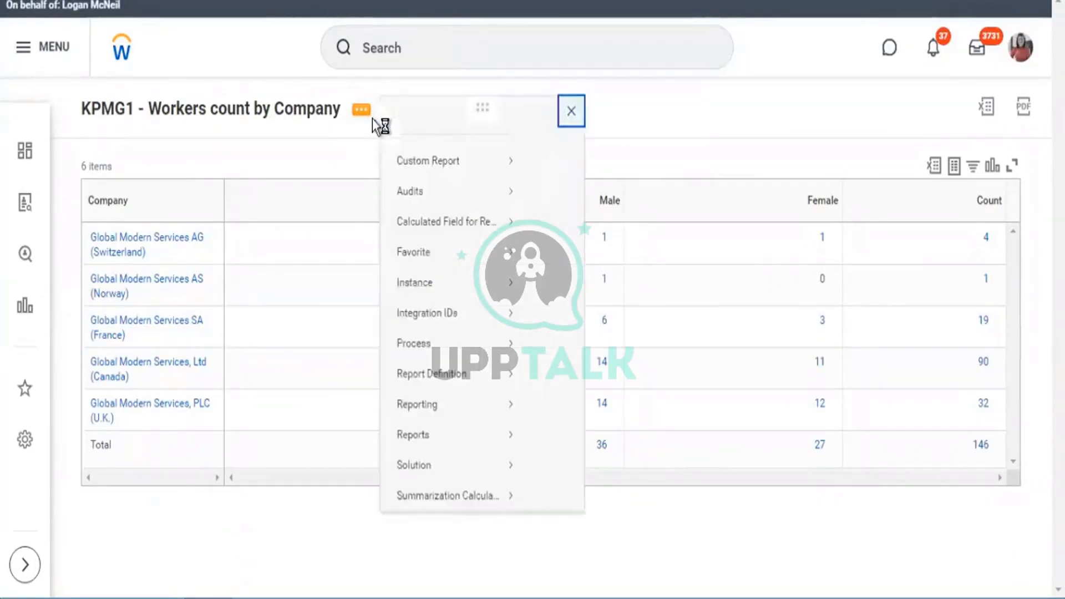
{"action": "mouse_move", "coordinate": [440, 183]}
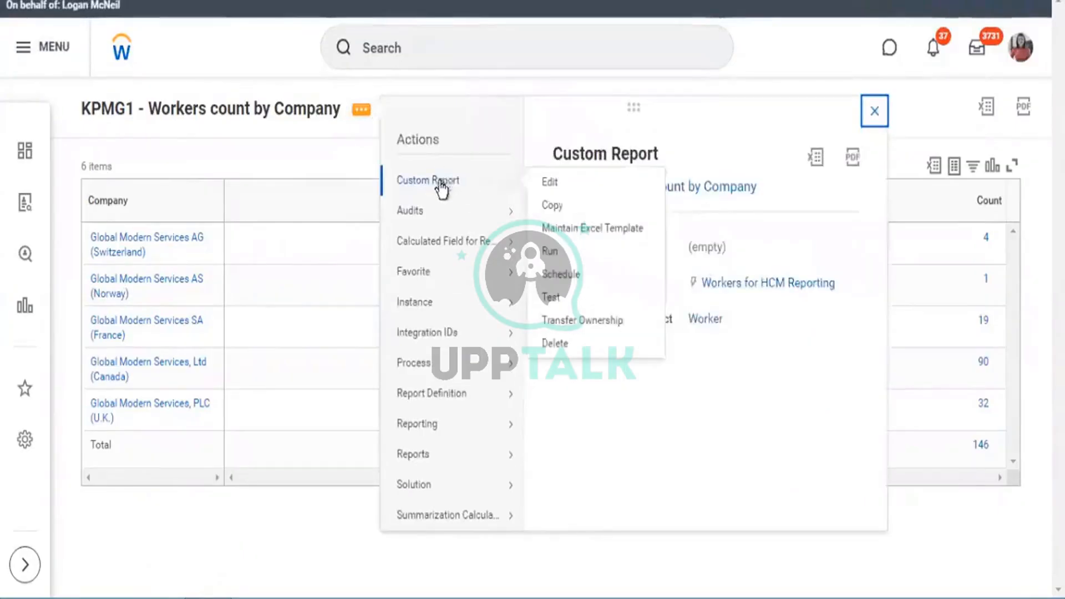
{"action": "left_click", "coordinate": [344, 117]}
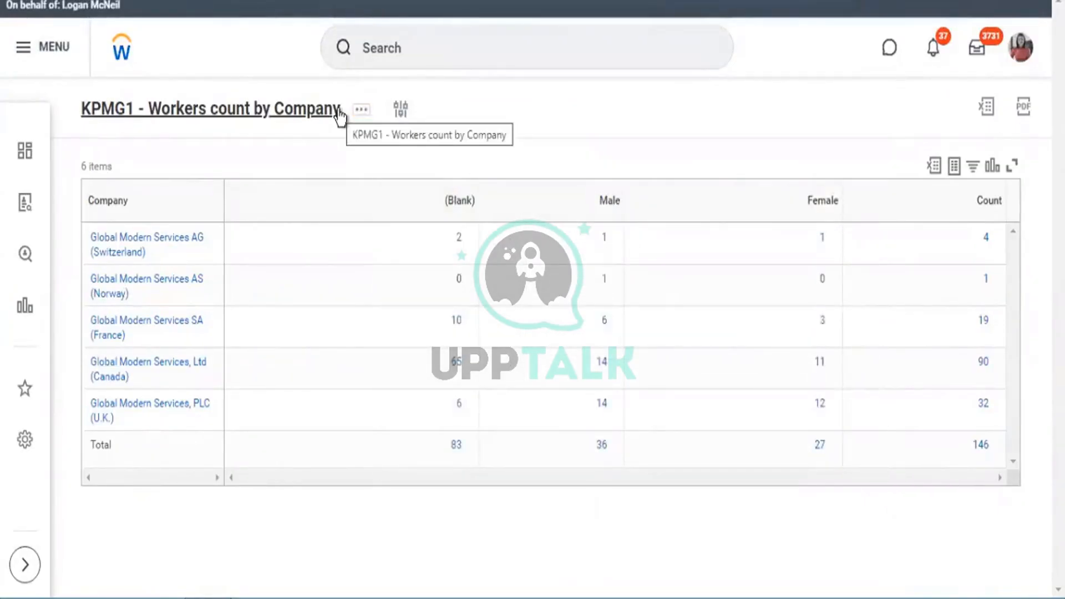
{"action": "left_click", "coordinate": [361, 109]}
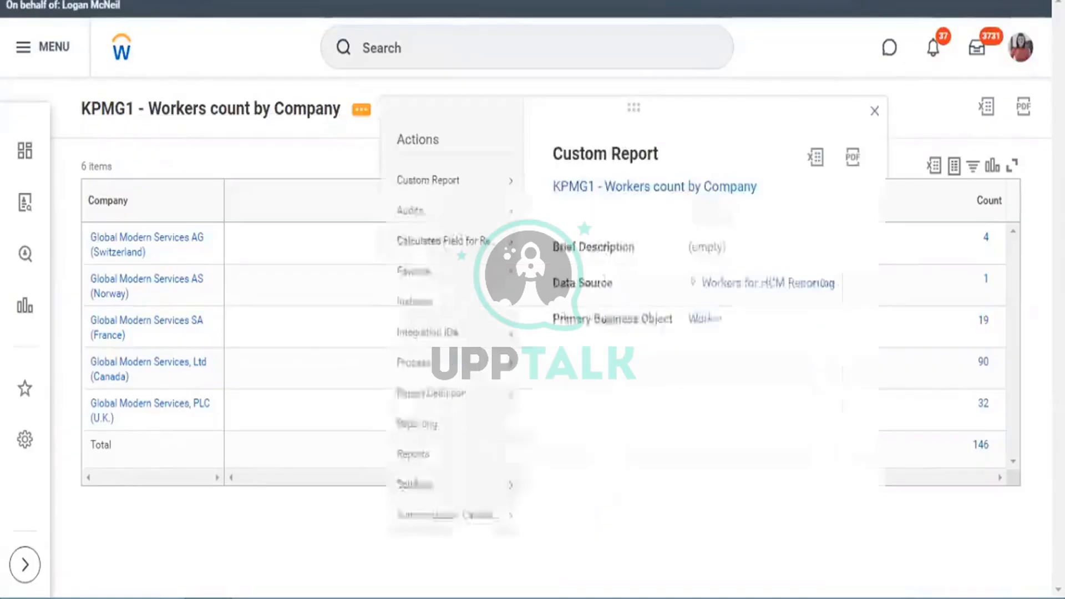
{"action": "left_click", "coordinate": [874, 111]}
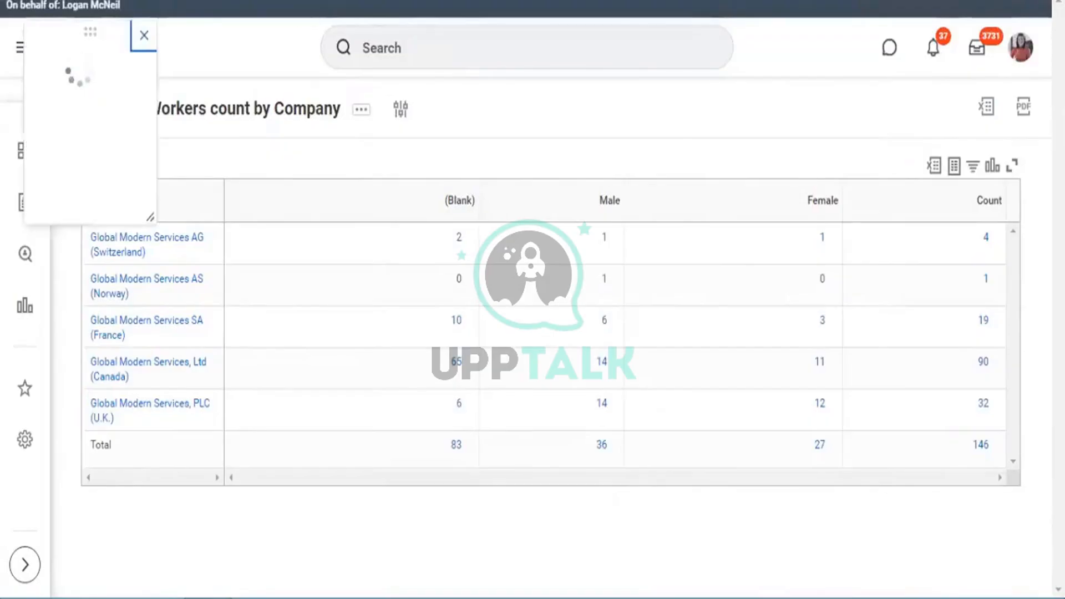
{"action": "left_click", "coordinate": [244, 0]}
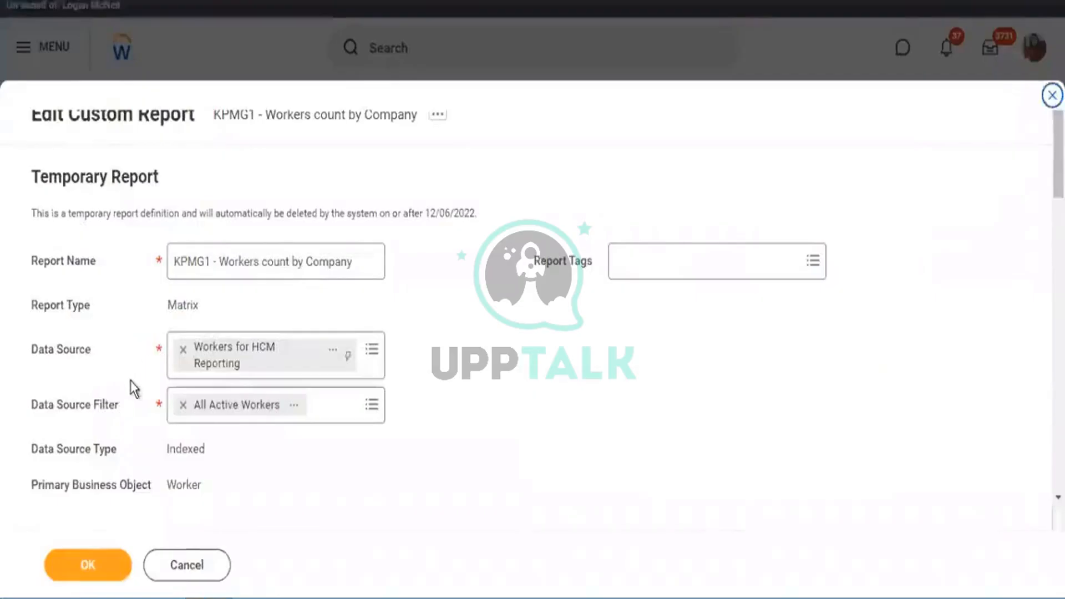
Step: Set the report's Drill Down Options to Disable all drilling for the report
{"action": "scroll", "coordinate": [169, 304], "scroll_direction": "down", "scroll_amount": 5}
{"action": "left_click", "coordinate": [127, 265]}
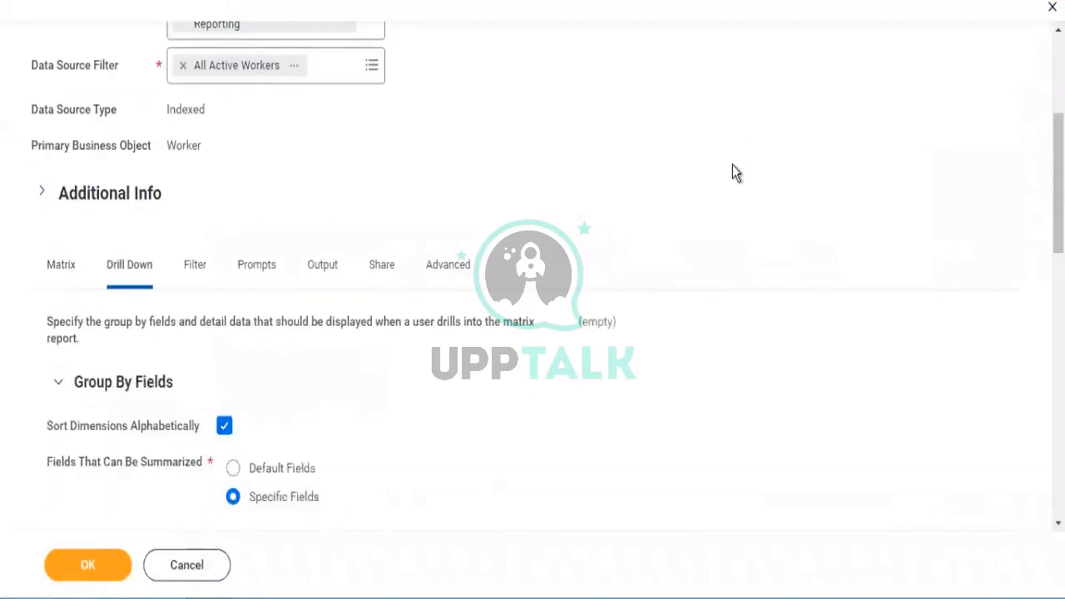
{"action": "scroll", "coordinate": [732, 166], "scroll_direction": "down", "scroll_amount": 10}
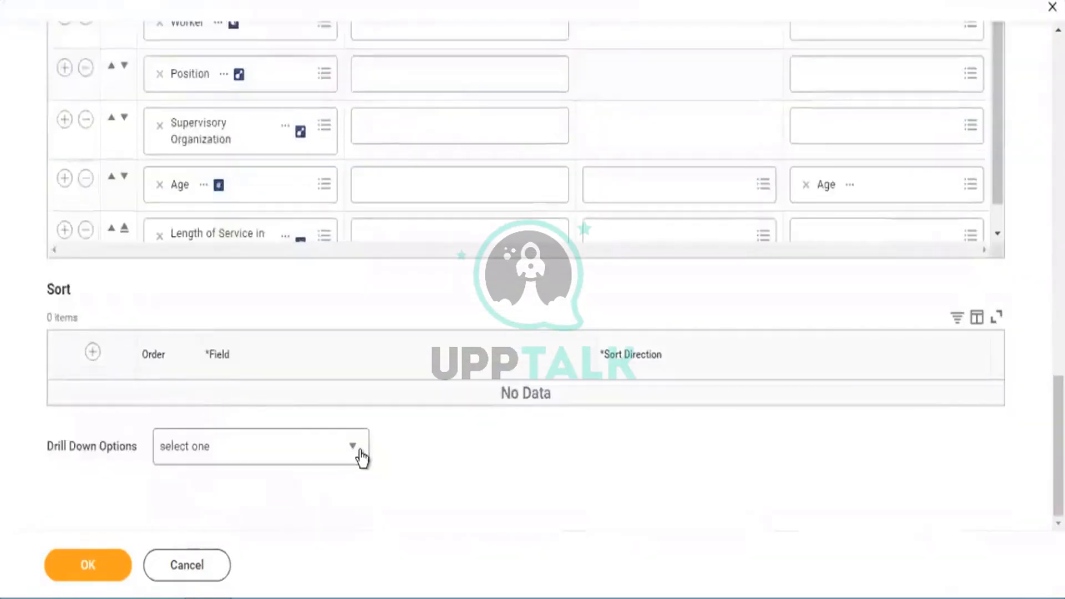
{"action": "left_click", "coordinate": [361, 457]}
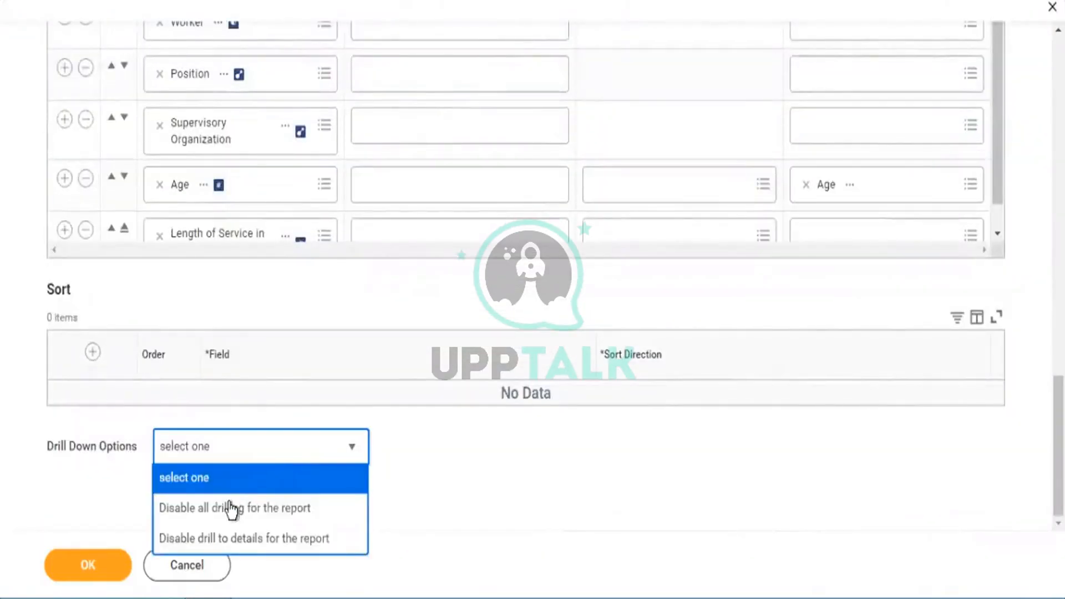
{"action": "left_click", "coordinate": [236, 512]}
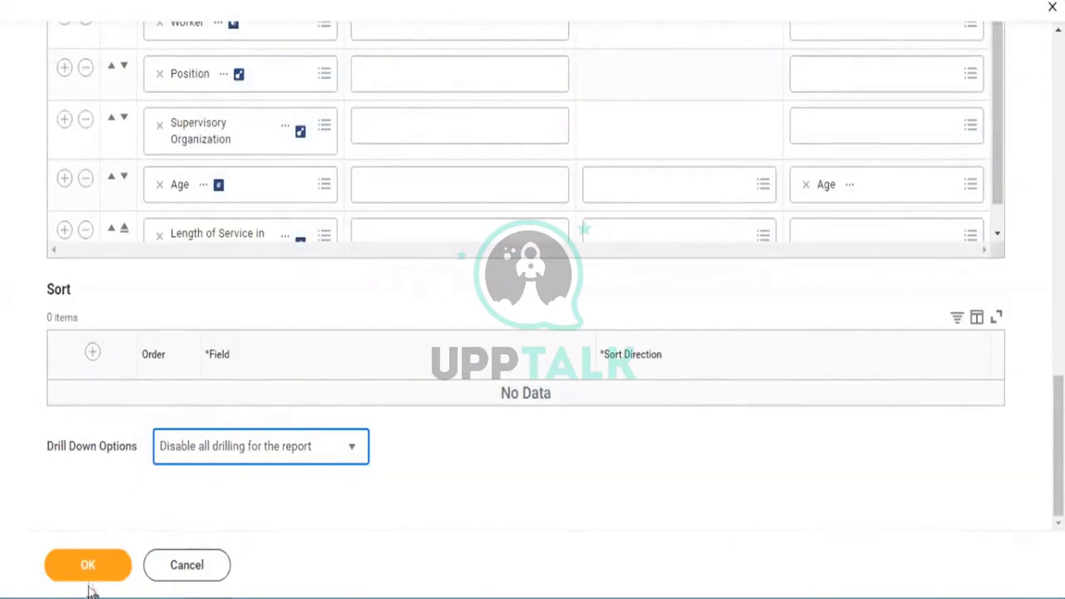
Step: Save the definition with all drilling disabled and run the report with blank worker type prompts
{"action": "left_click", "coordinate": [89, 565]}
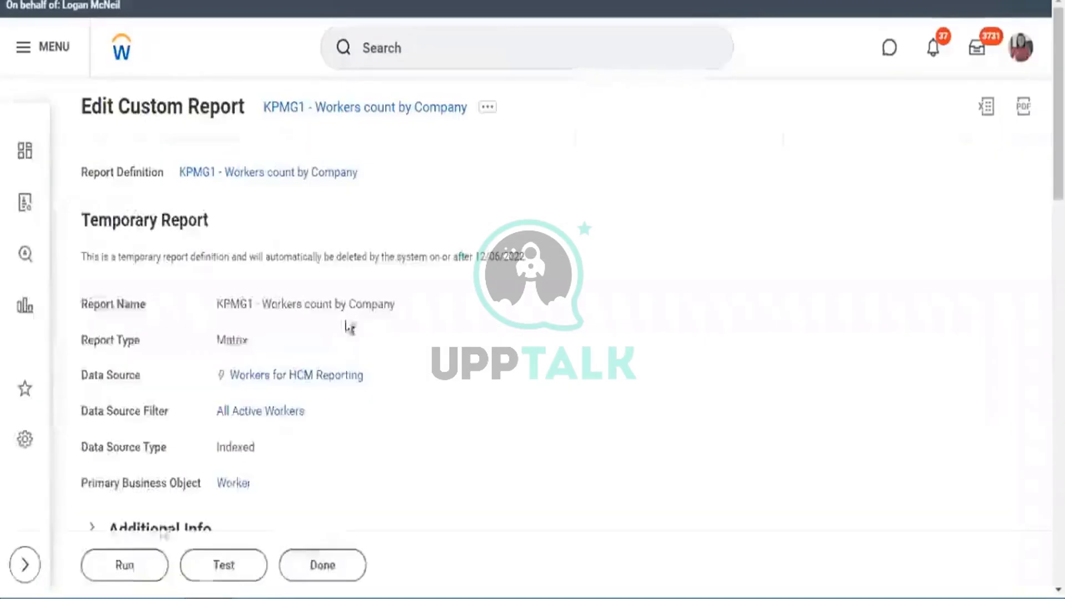
{"action": "left_click", "coordinate": [124, 565]}
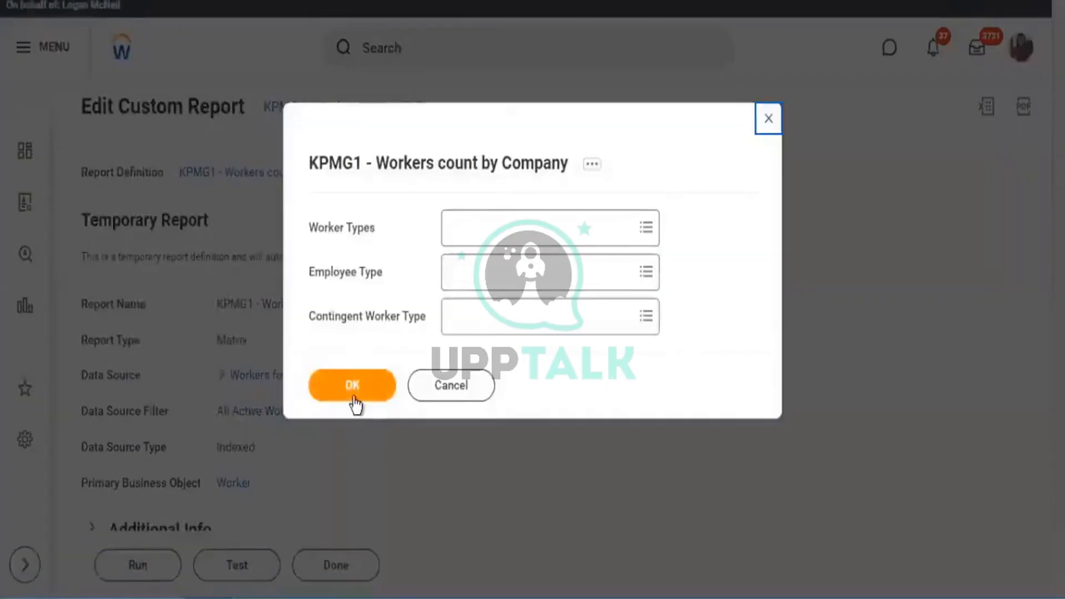
{"action": "left_click", "coordinate": [353, 395]}
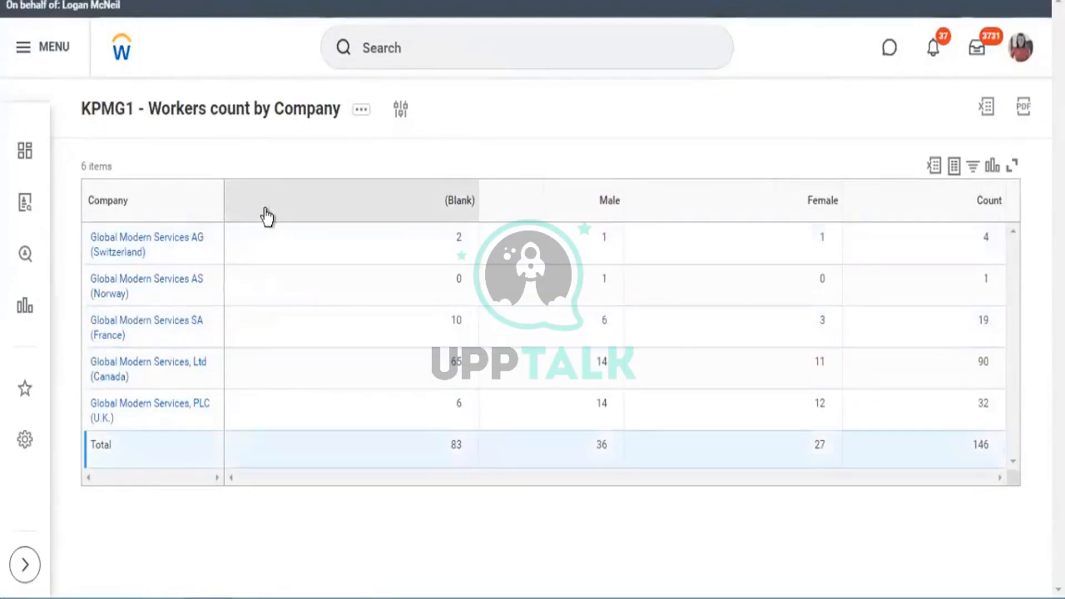
Step: Reopen the report definition and set its Drill Down Options to Disable drill to details for the report
{"action": "left_click", "coordinate": [360, 113]}
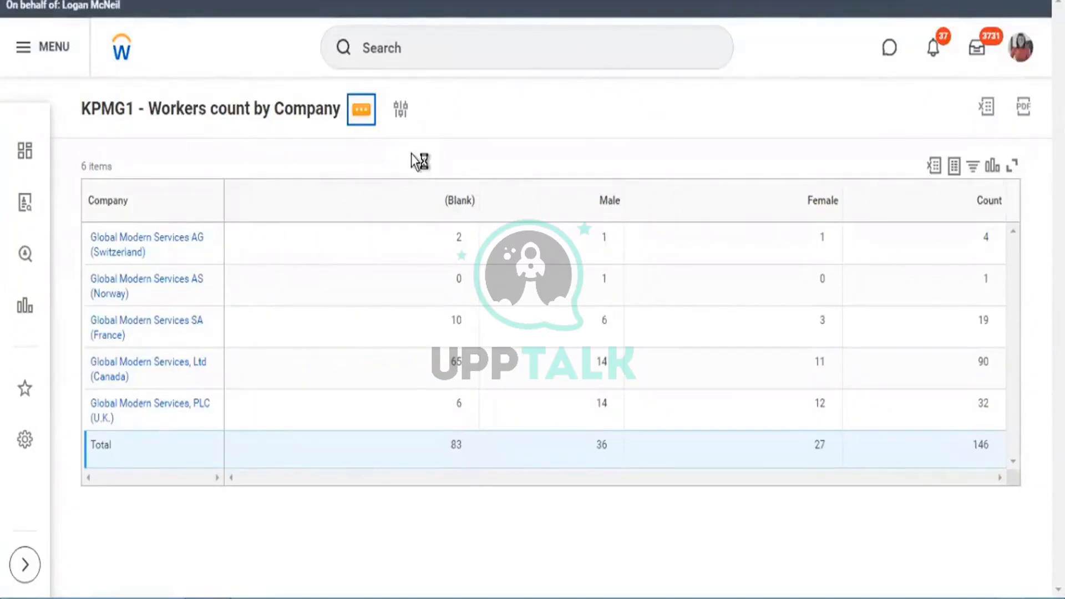
{"action": "mouse_move", "coordinate": [411, 156]}
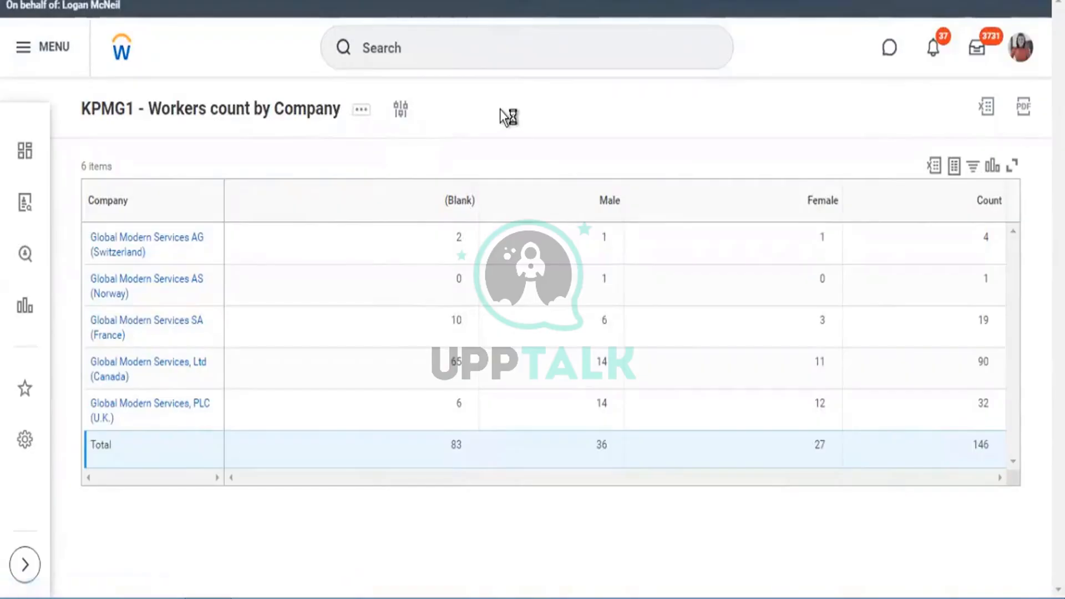
{"action": "scroll", "coordinate": [409, 247], "scroll_direction": "down", "scroll_amount": 6}
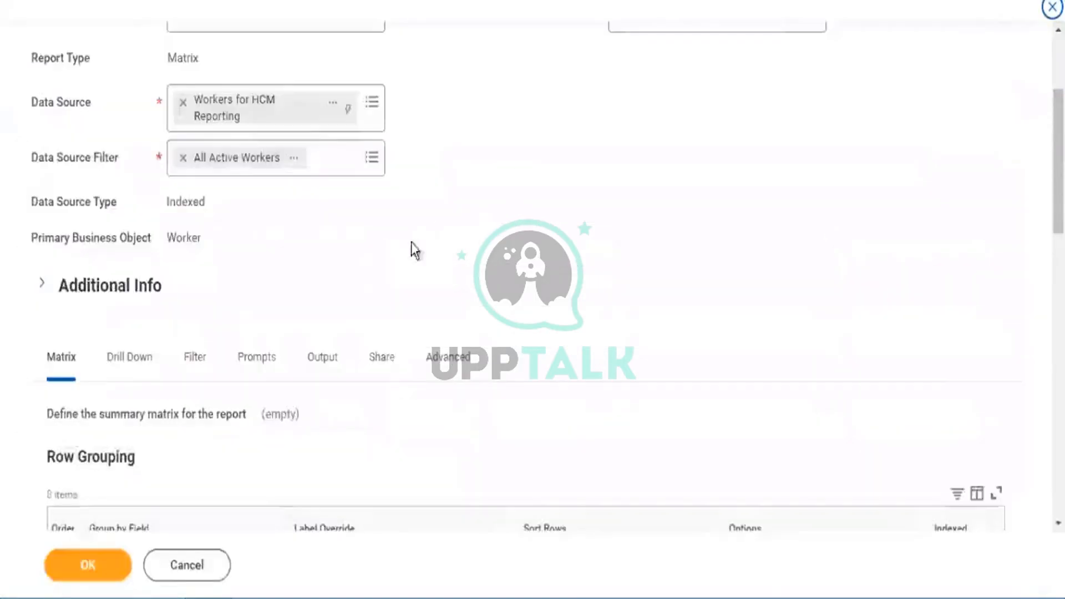
{"action": "left_click", "coordinate": [131, 176]}
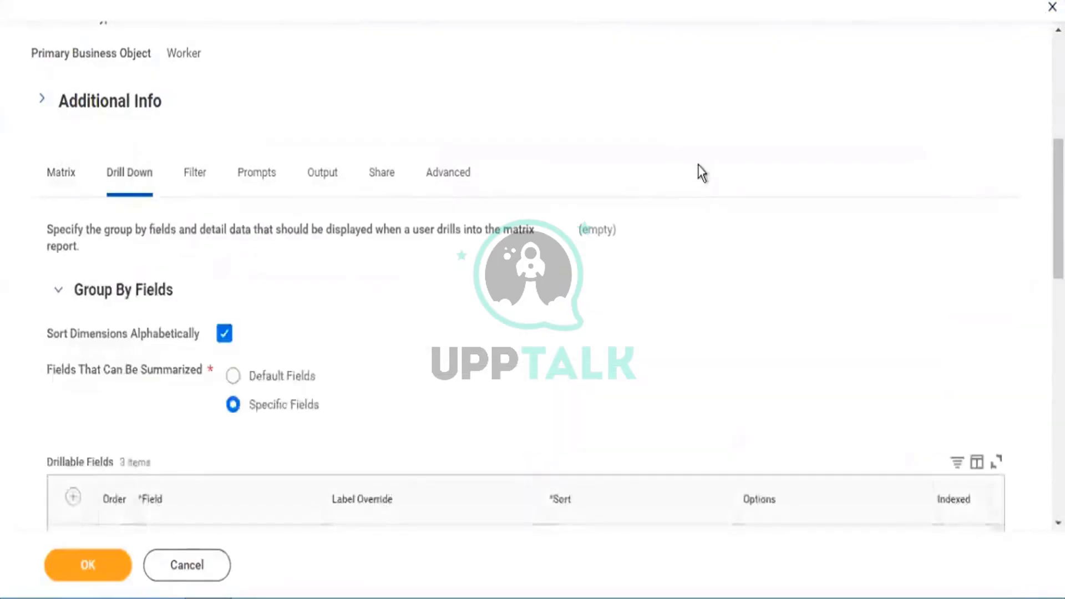
{"action": "scroll", "coordinate": [700, 172], "scroll_direction": "down", "scroll_amount": 10}
{"action": "scroll", "coordinate": [701, 172], "scroll_direction": "down", "scroll_amount": 5}
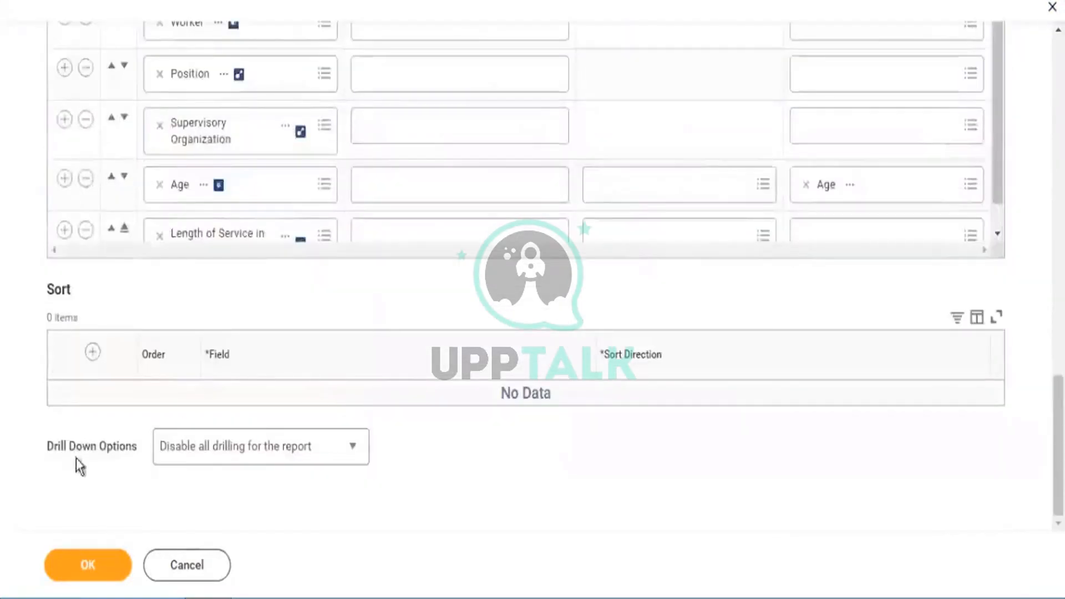
{"action": "left_click", "coordinate": [328, 463]}
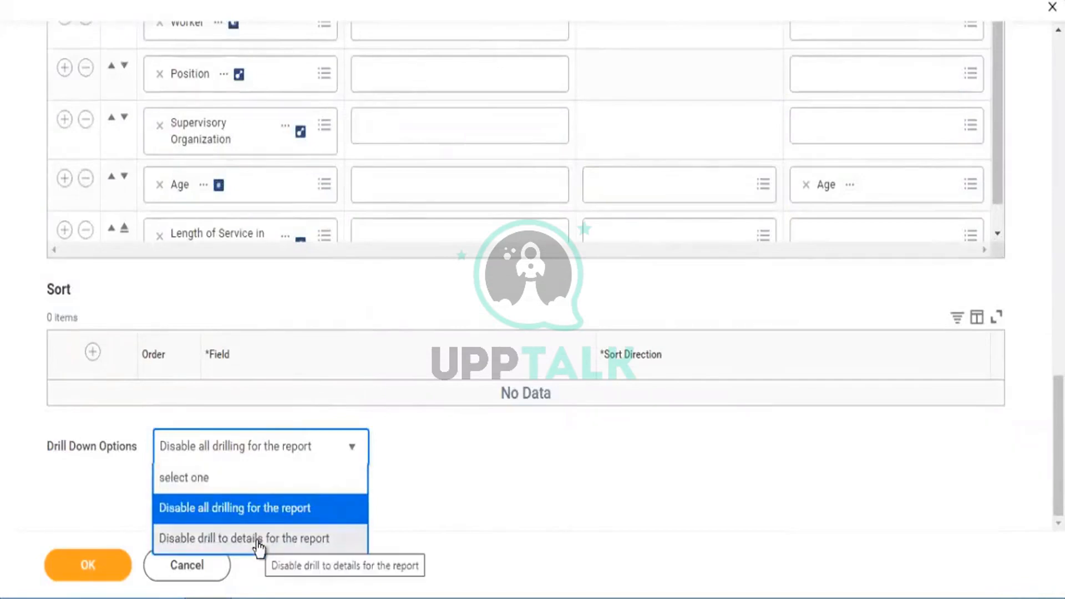
{"action": "left_click", "coordinate": [257, 541]}
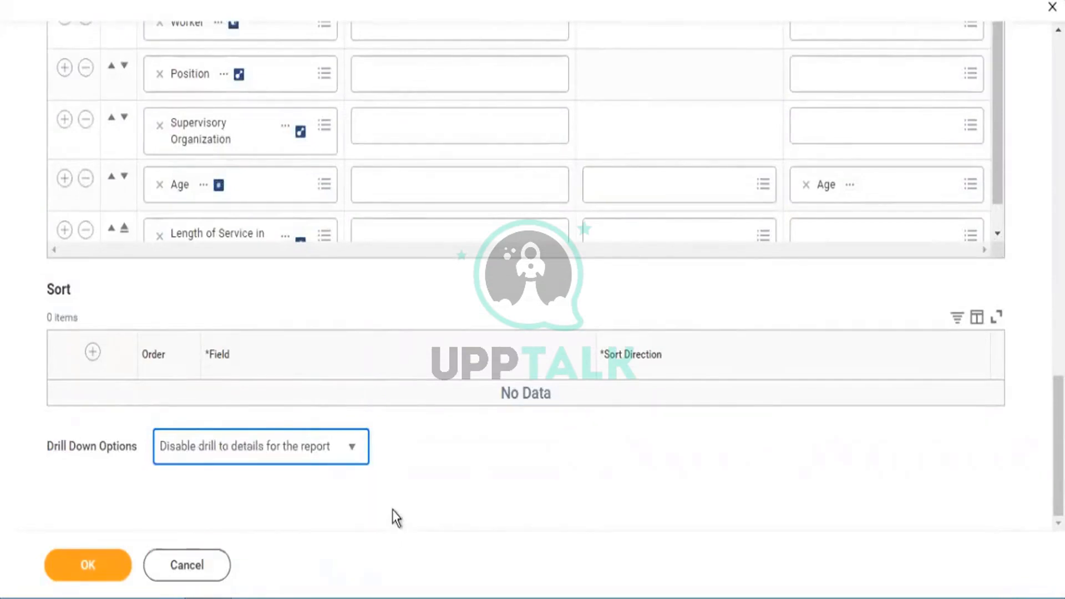
Step: Save the disabled drill-to-details setting and rerun the report without any prompt values
{"action": "left_click", "coordinate": [106, 563]}
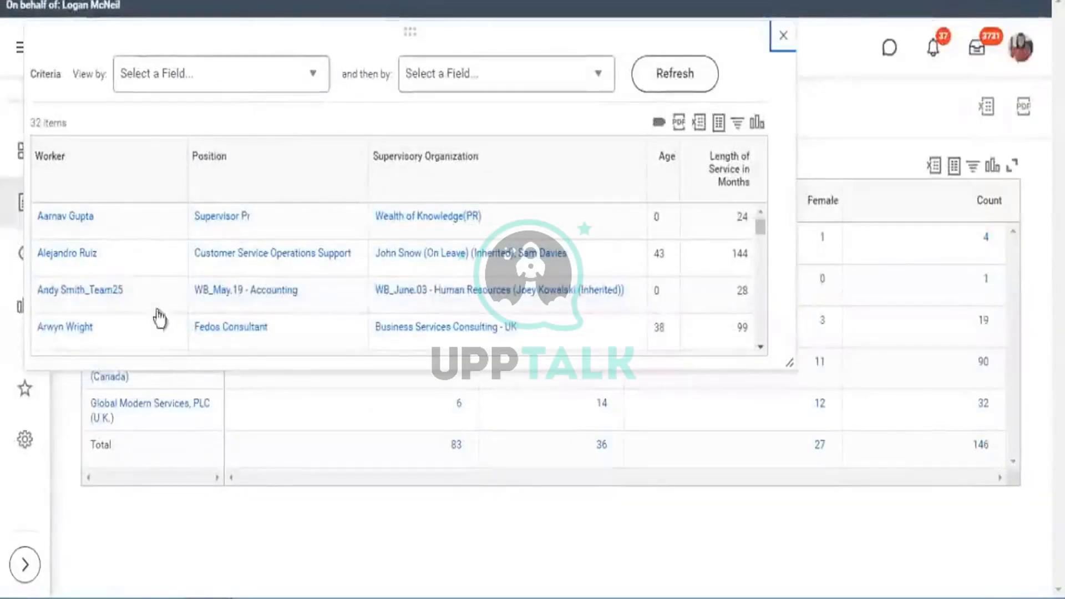
{"action": "left_click", "coordinate": [309, 76]}
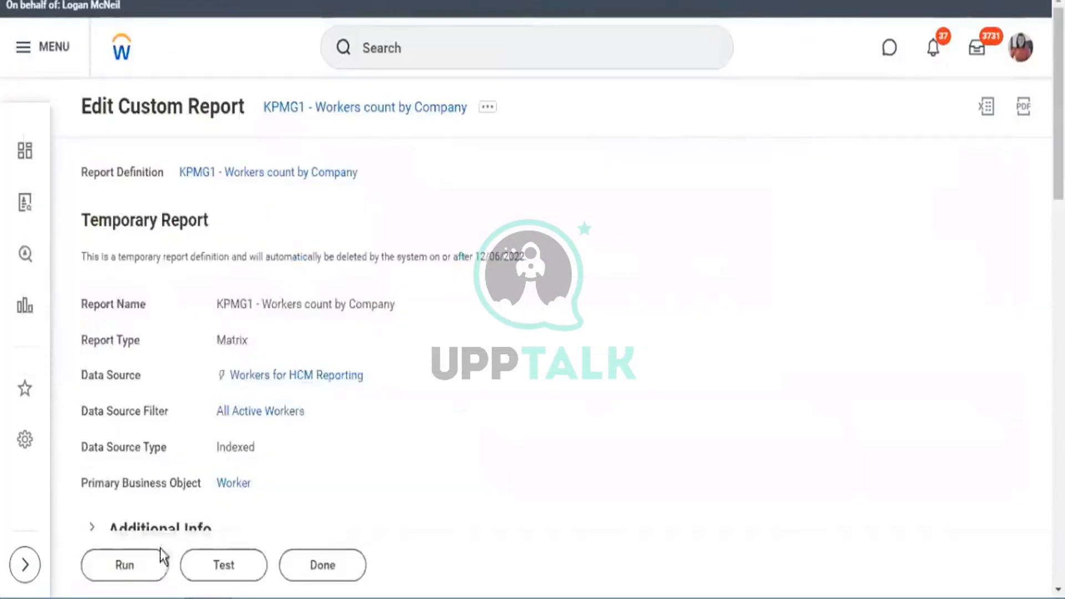
{"action": "left_click", "coordinate": [130, 565]}
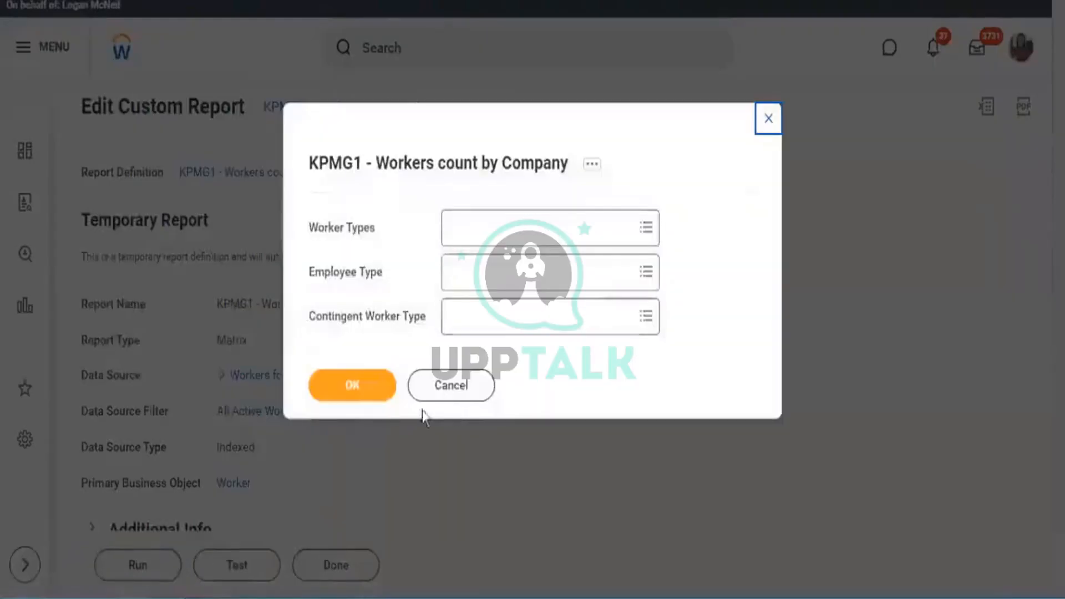
{"action": "left_click", "coordinate": [372, 385]}
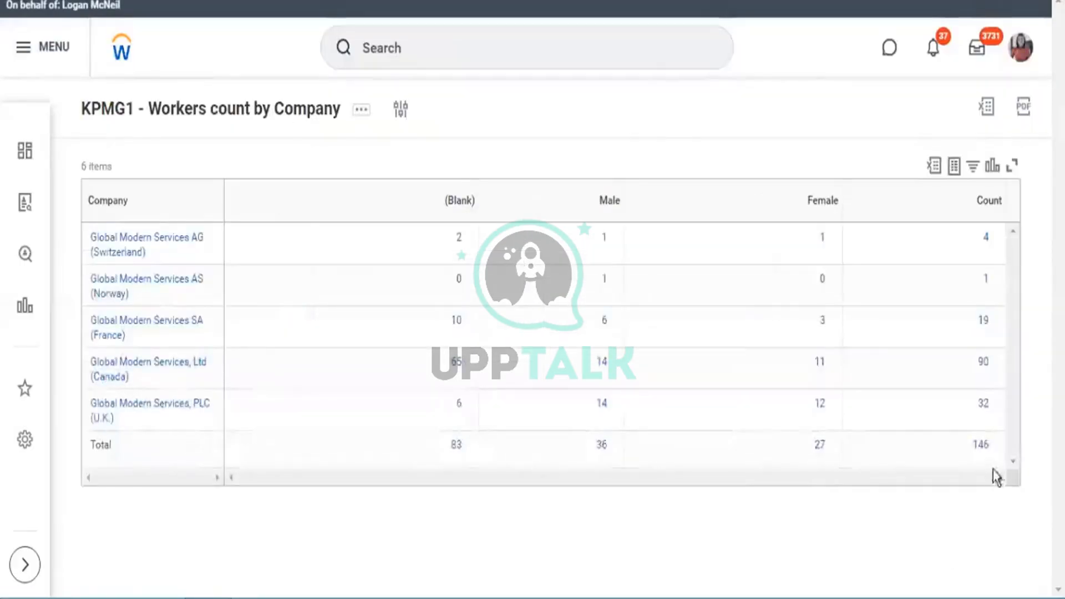
Step: Drill into the Total row's Count, view the breakdown by Gender, and close the drill-down
{"action": "left_click", "coordinate": [983, 451]}
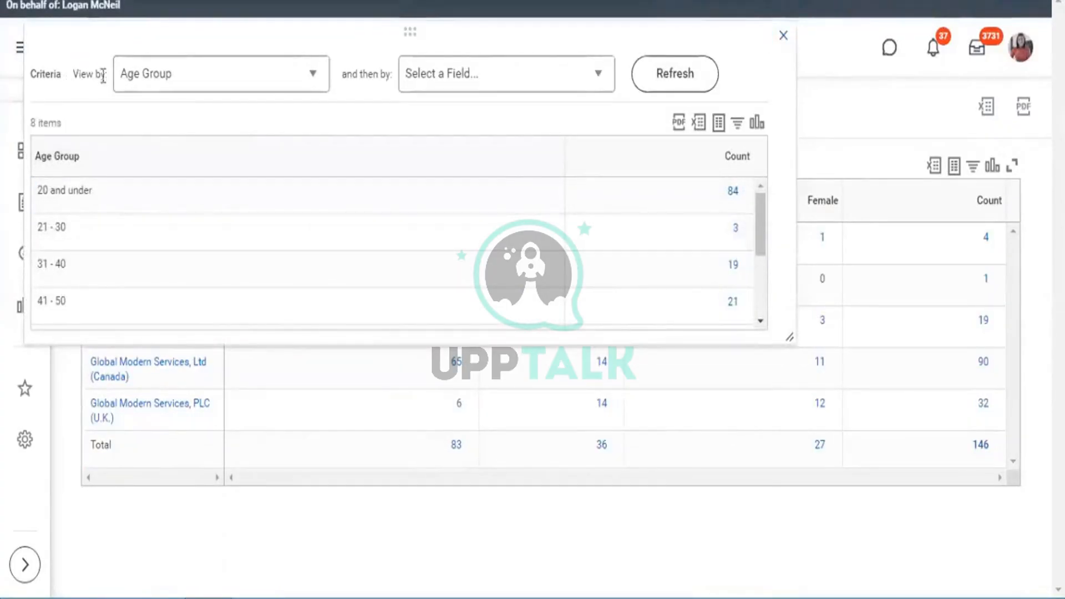
{"action": "left_click_drag", "start_coordinate": [70, 75], "coordinate": [287, 78]}
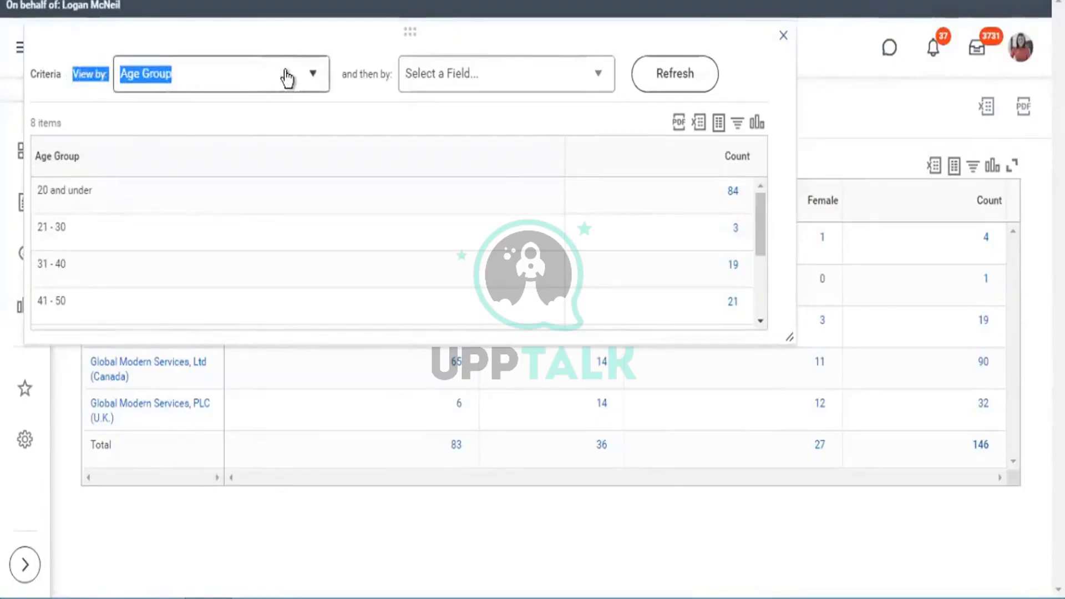
{"action": "left_click", "coordinate": [315, 78]}
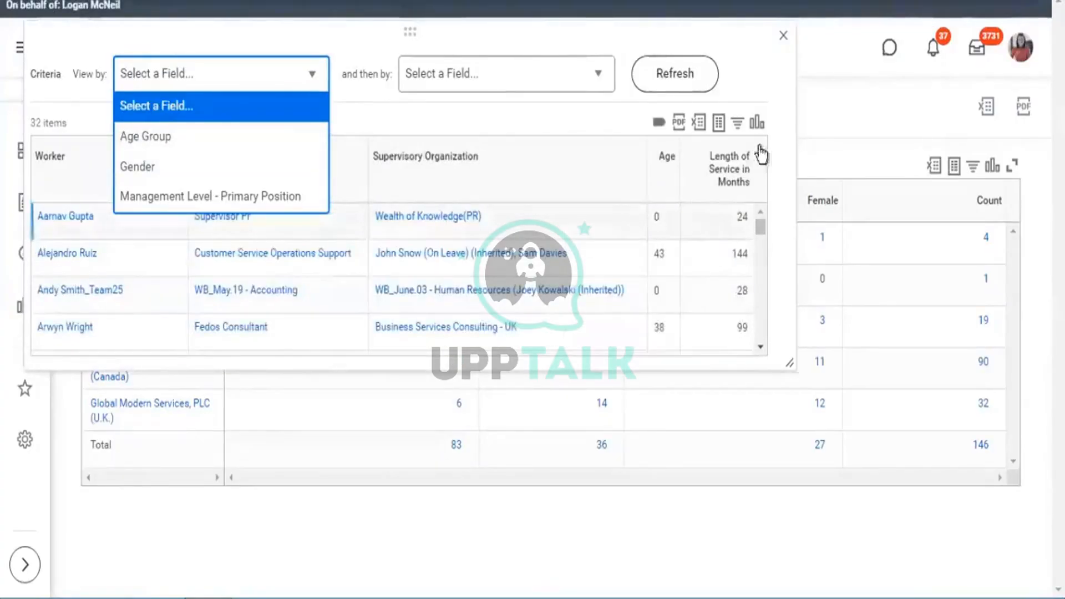
{"action": "left_click", "coordinate": [556, 207]}
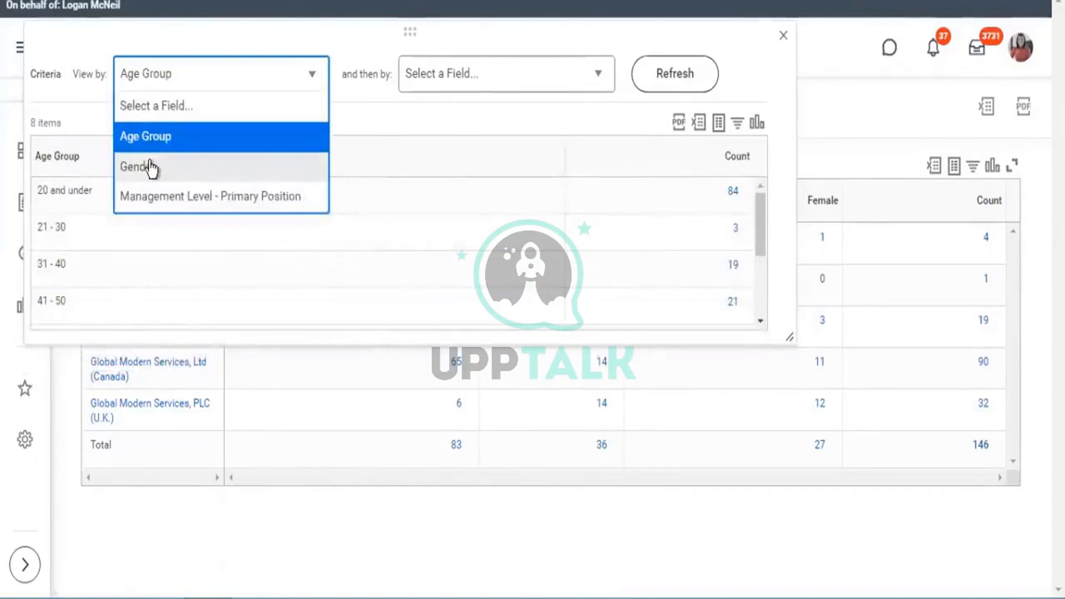
{"action": "left_click", "coordinate": [151, 168]}
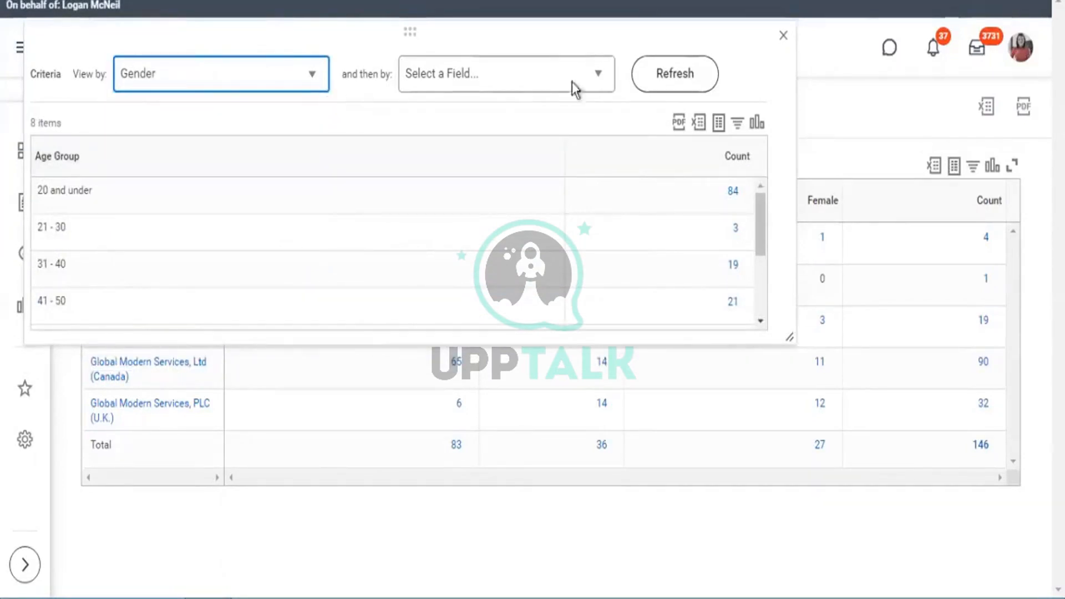
{"action": "left_click", "coordinate": [688, 83]}
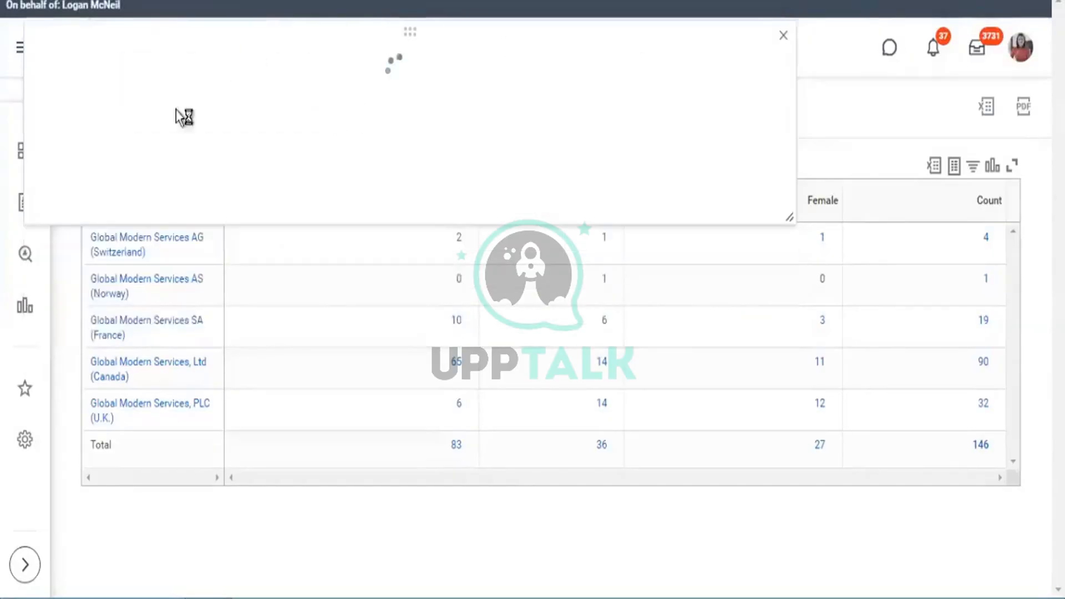
{"action": "left_click", "coordinate": [952, 281]}
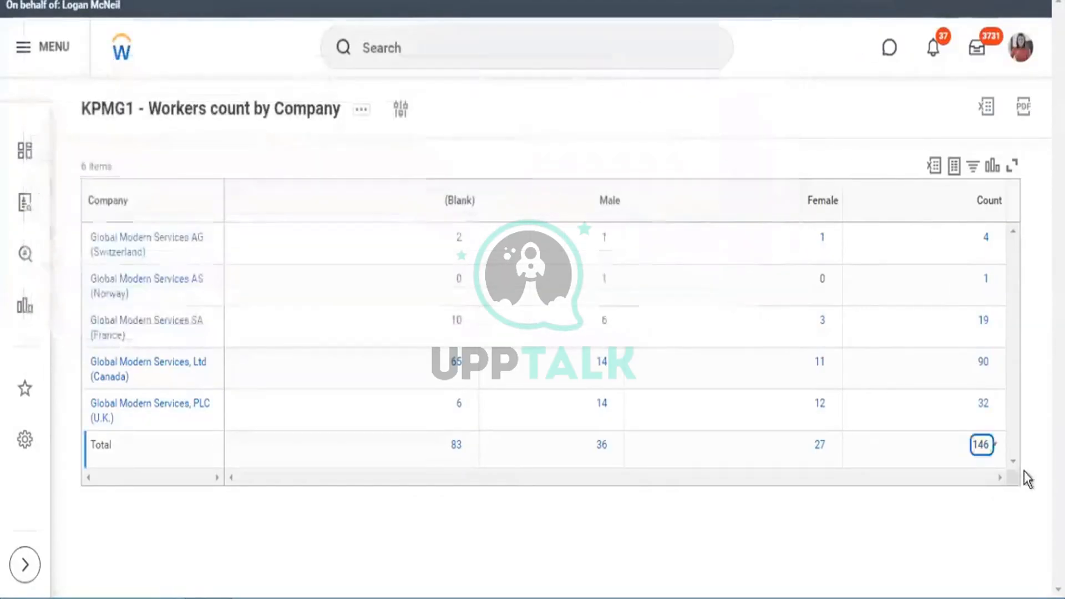
Step: Reopen the custom report definition and add a second field to summarize below Count with summarization type Maximum
{"action": "left_click", "coordinate": [361, 117]}
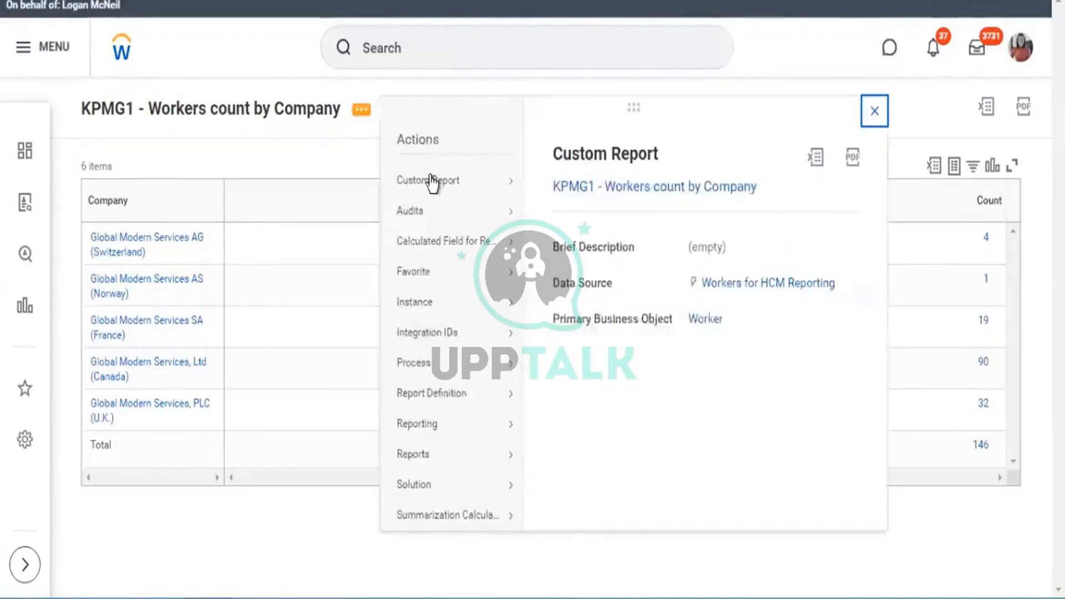
{"action": "mouse_move", "coordinate": [430, 178]}
{"action": "left_click", "coordinate": [550, 254]}
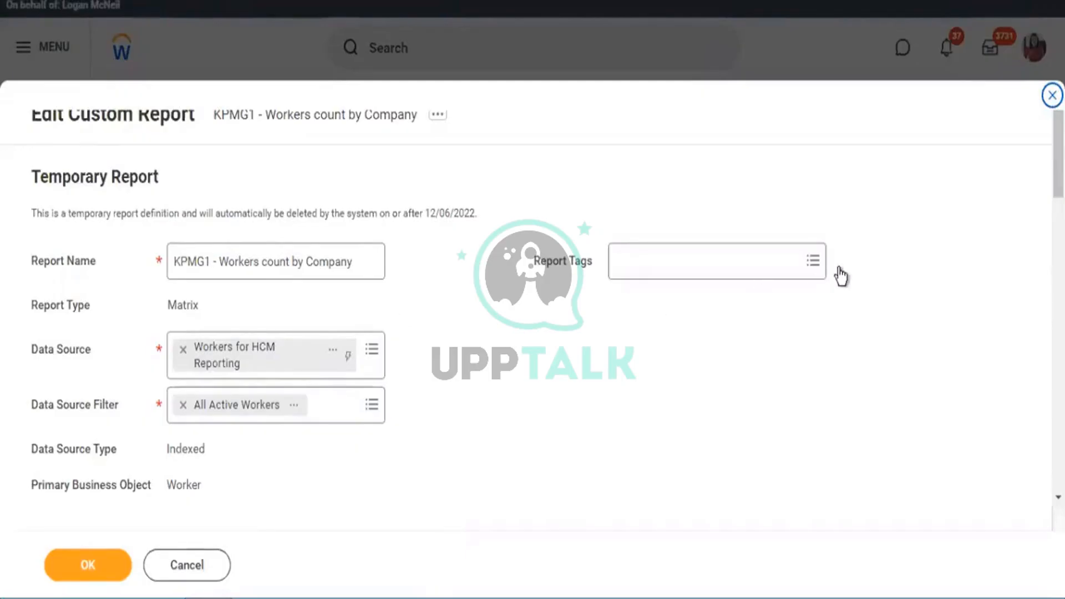
{"action": "scroll", "coordinate": [841, 276], "scroll_direction": "down", "scroll_amount": 10}
{"action": "scroll", "coordinate": [754, 444], "scroll_direction": "down", "scroll_amount": 3}
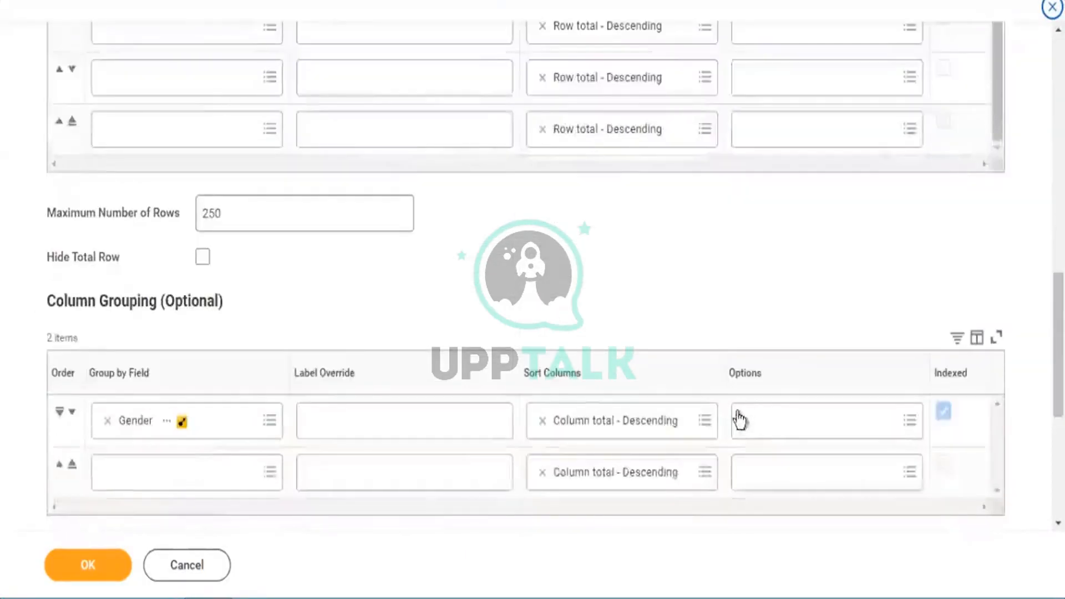
{"action": "scroll", "coordinate": [62, 487], "scroll_direction": "down", "scroll_amount": 2}
{"action": "scroll", "coordinate": [226, 435], "scroll_direction": "down", "scroll_amount": 4}
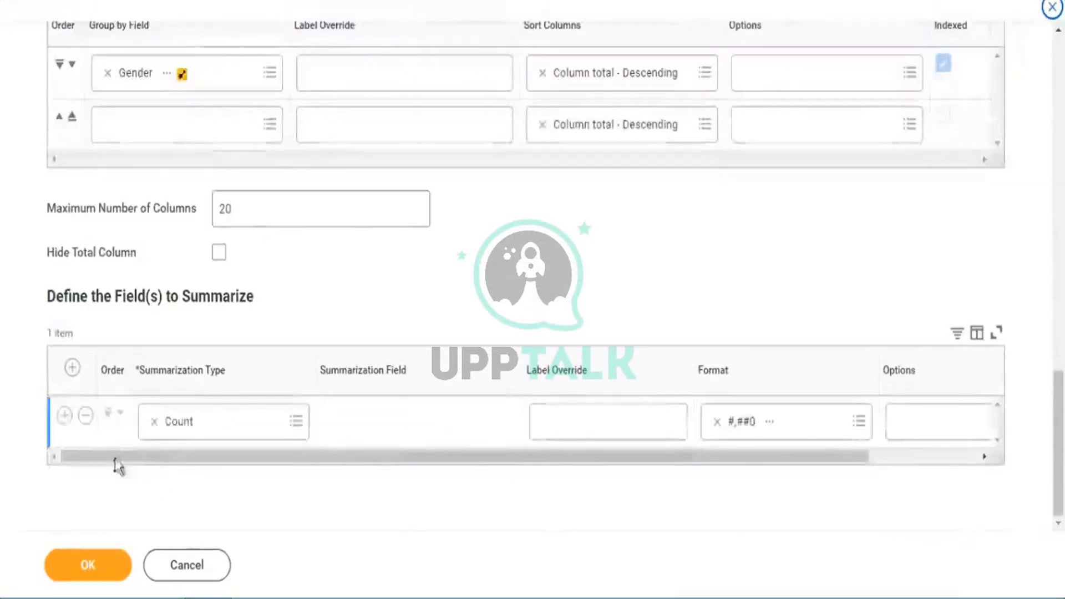
{"action": "left_click", "coordinate": [65, 417]}
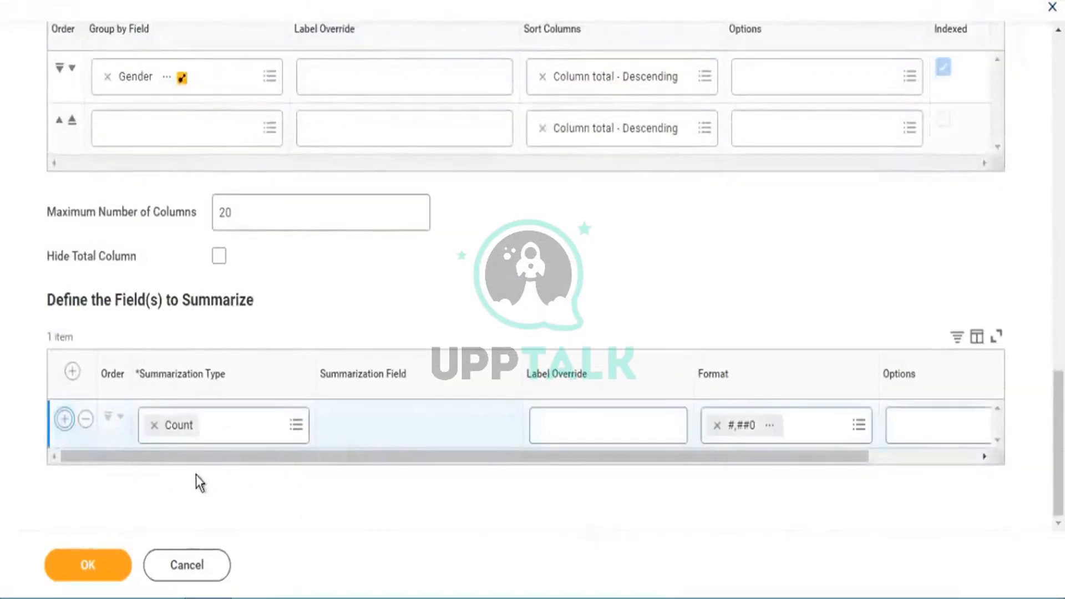
{"action": "left_click", "coordinate": [154, 477]}
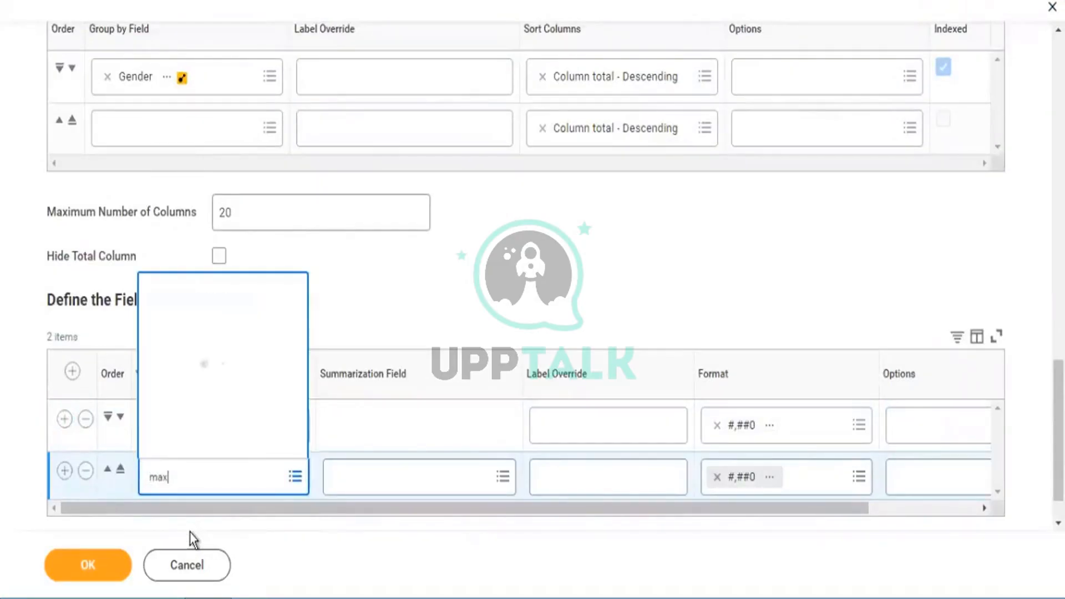
{"action": "left_click", "coordinate": [242, 331]}
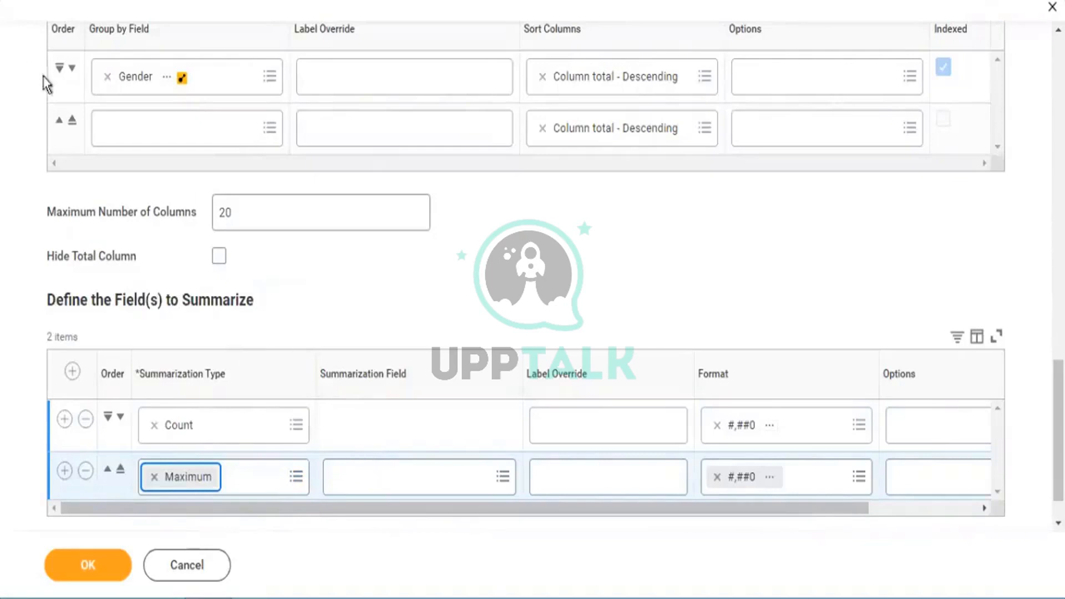
Step: Try to find "age" as the summarization field for the Maximum row
{"action": "left_click", "coordinate": [382, 488]}
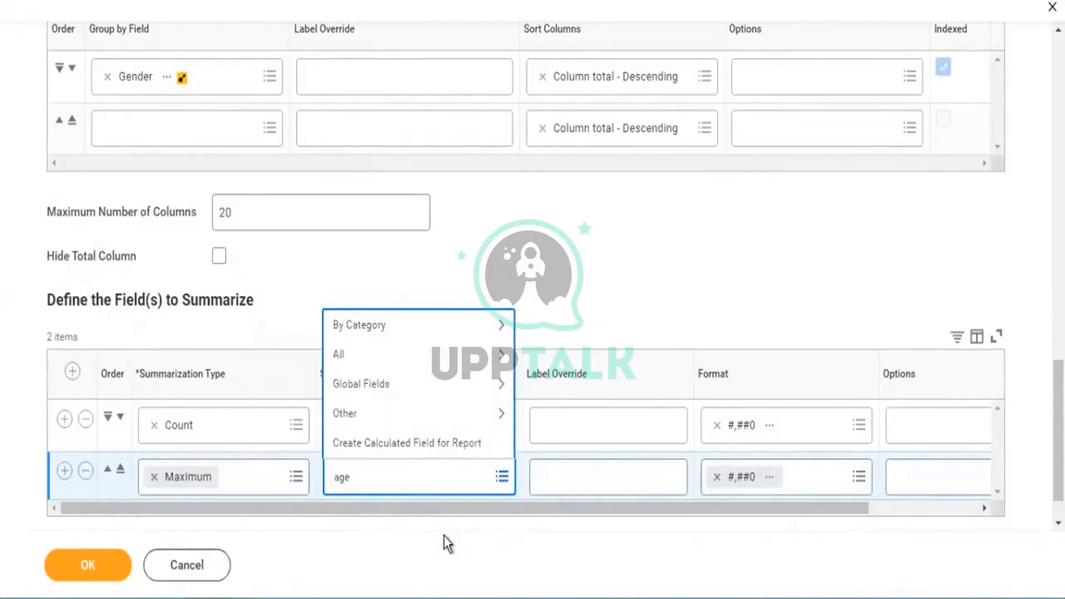
{"action": "key", "text": "Return"}
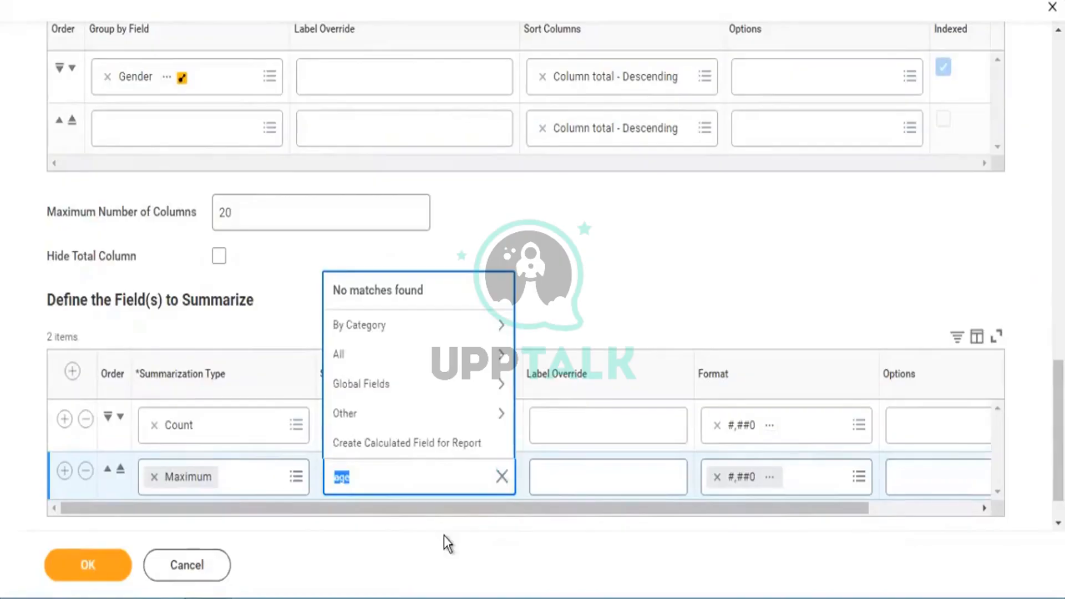
{"action": "left_click", "coordinate": [422, 392]}
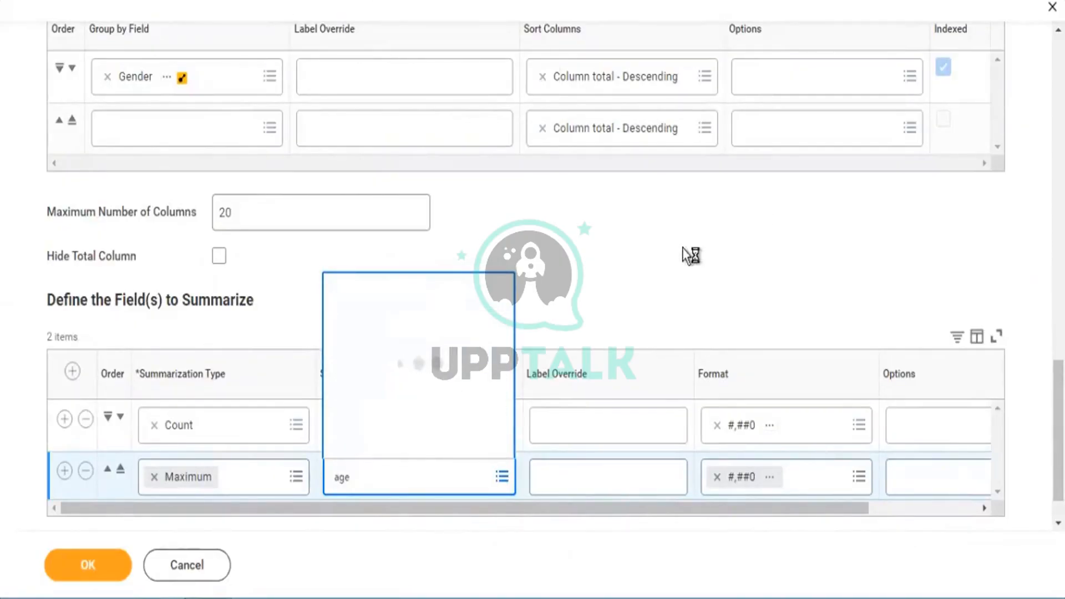
Step: Turn off Optimized for Performance in the report's advanced options
{"action": "scroll", "coordinate": [361, 130], "scroll_direction": "up", "scroll_amount": 5}
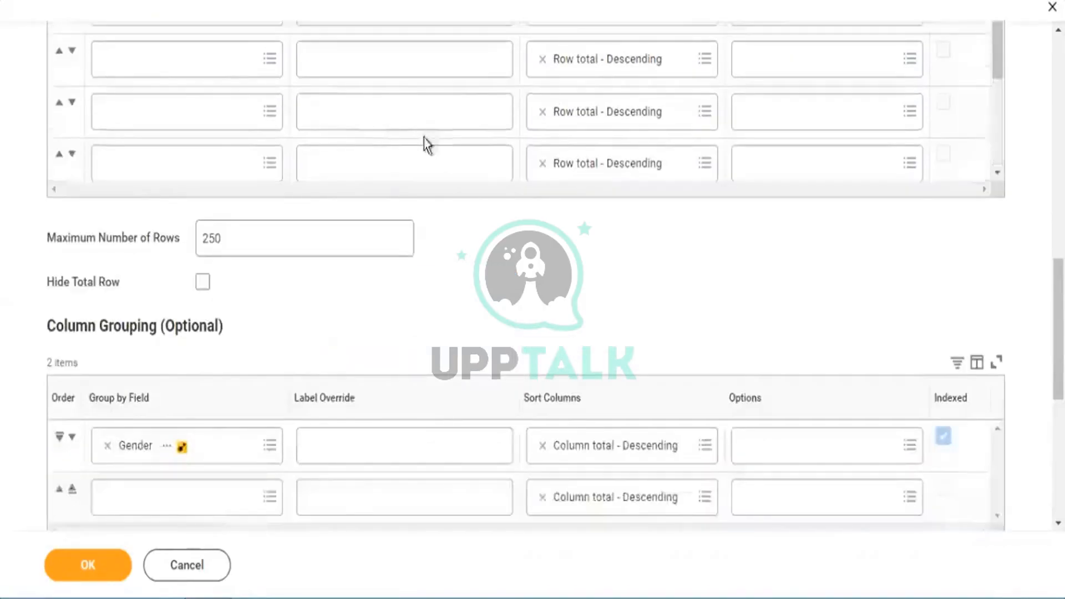
{"action": "scroll", "coordinate": [423, 143], "scroll_direction": "up", "scroll_amount": 10}
{"action": "left_click", "coordinate": [449, 290]}
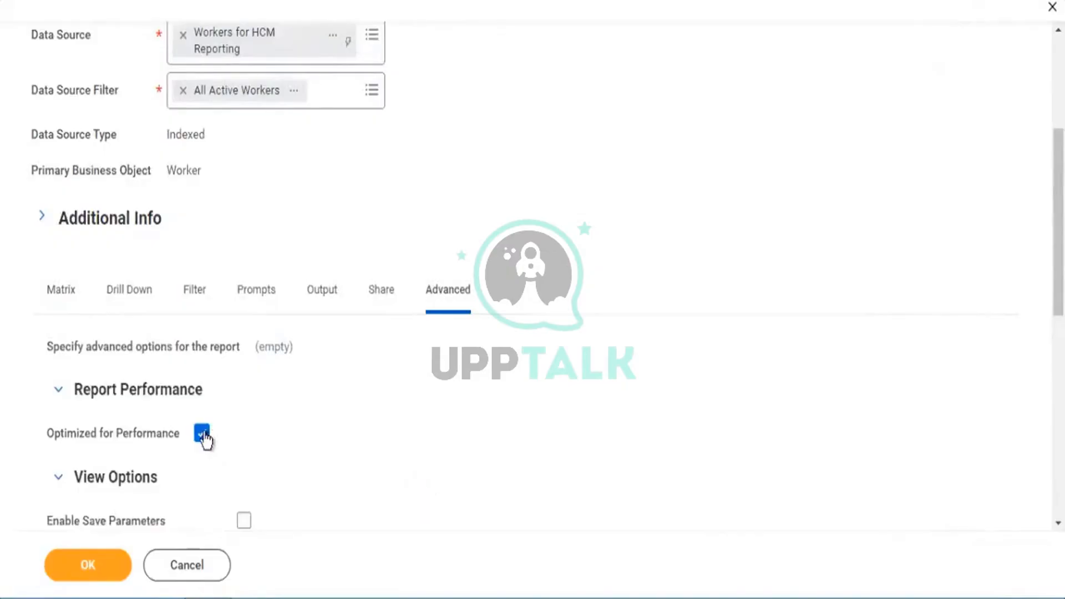
{"action": "left_click", "coordinate": [202, 436]}
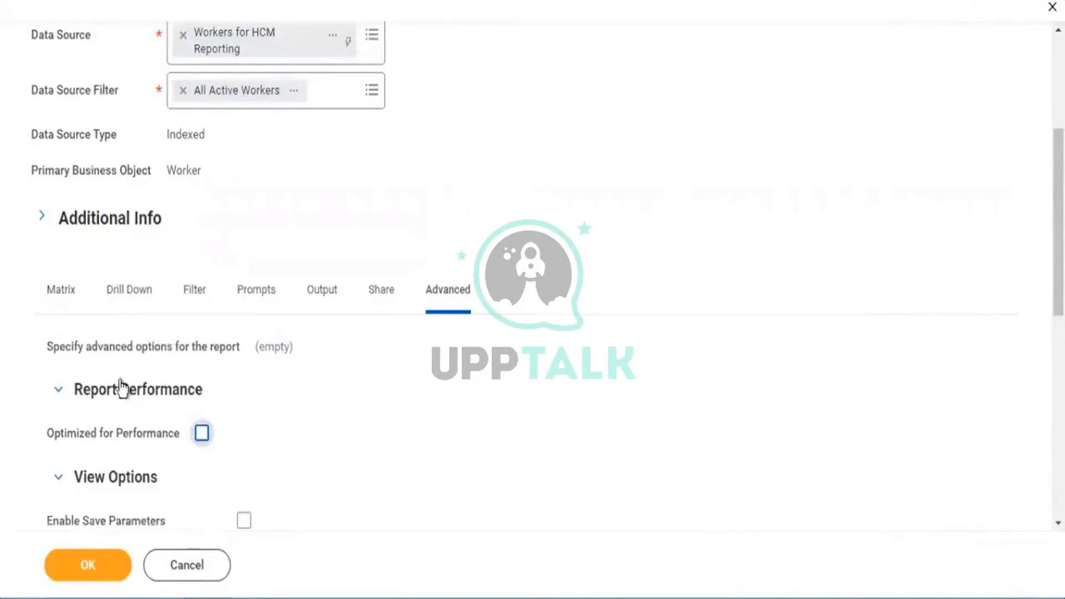
Step: Return to the matrix definition and set the Maximum row's summarization field to Age
{"action": "left_click", "coordinate": [64, 298]}
{"action": "scroll", "coordinate": [545, 277], "scroll_direction": "down", "scroll_amount": 15}
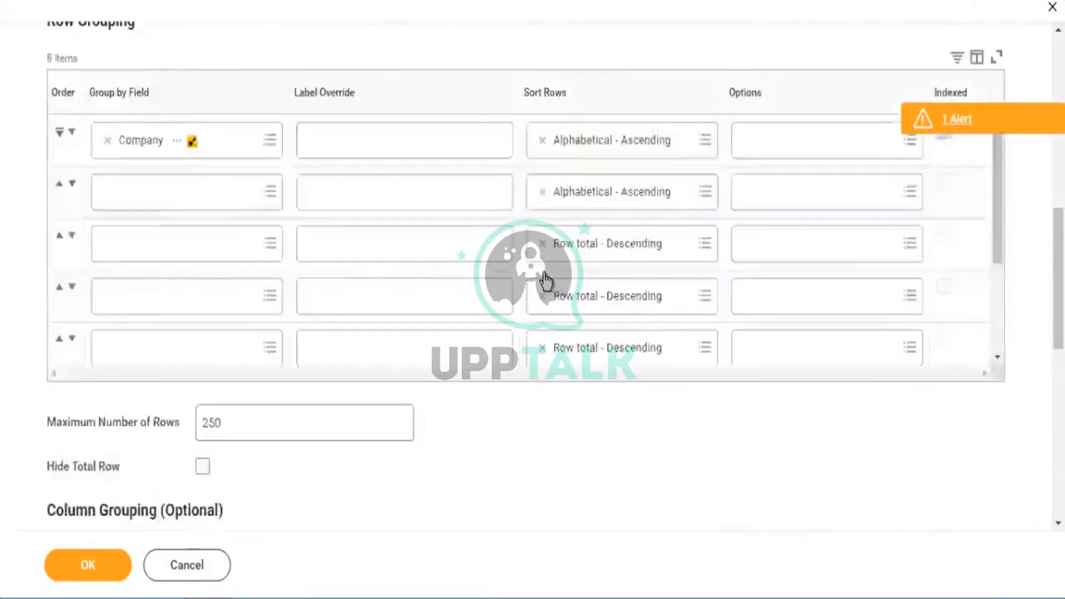
{"action": "scroll", "coordinate": [545, 280], "scroll_direction": "down", "scroll_amount": 3}
{"action": "left_click", "coordinate": [351, 426]}
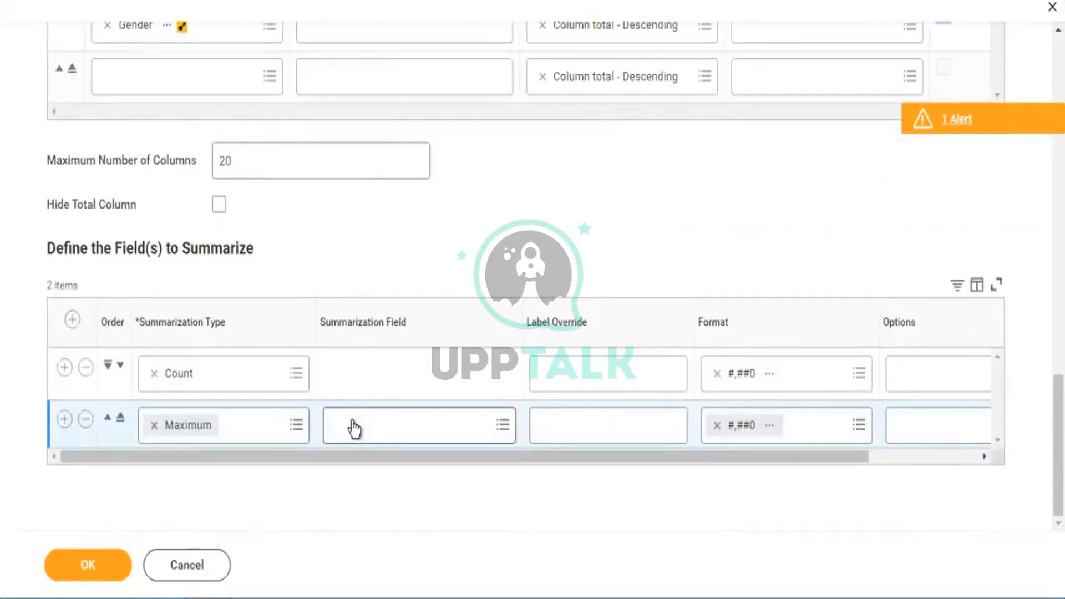
{"action": "type", "text": "a"}
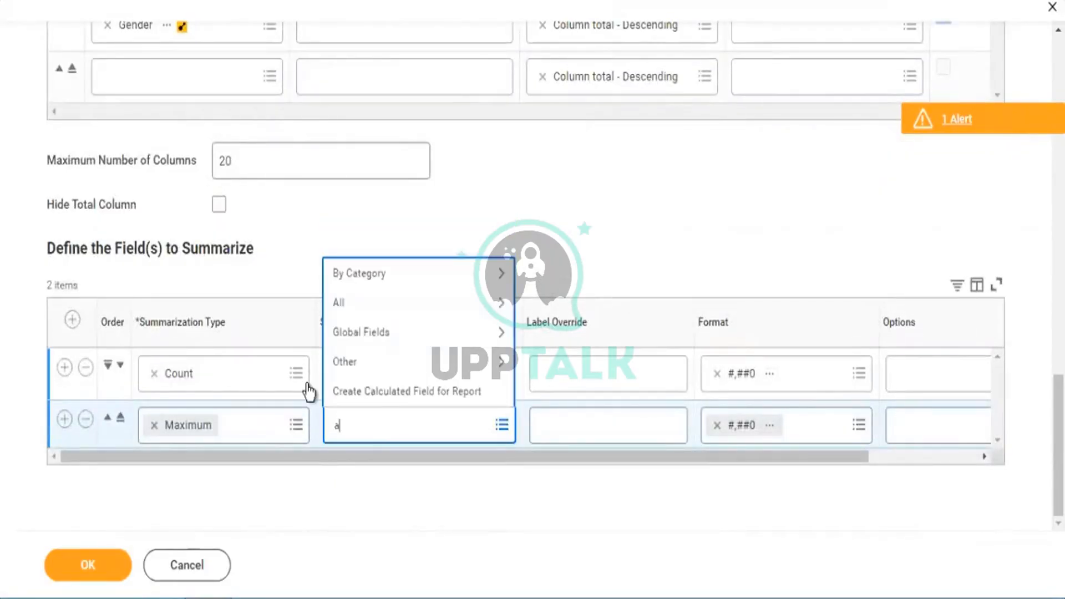
{"action": "type", "text": "ge"}
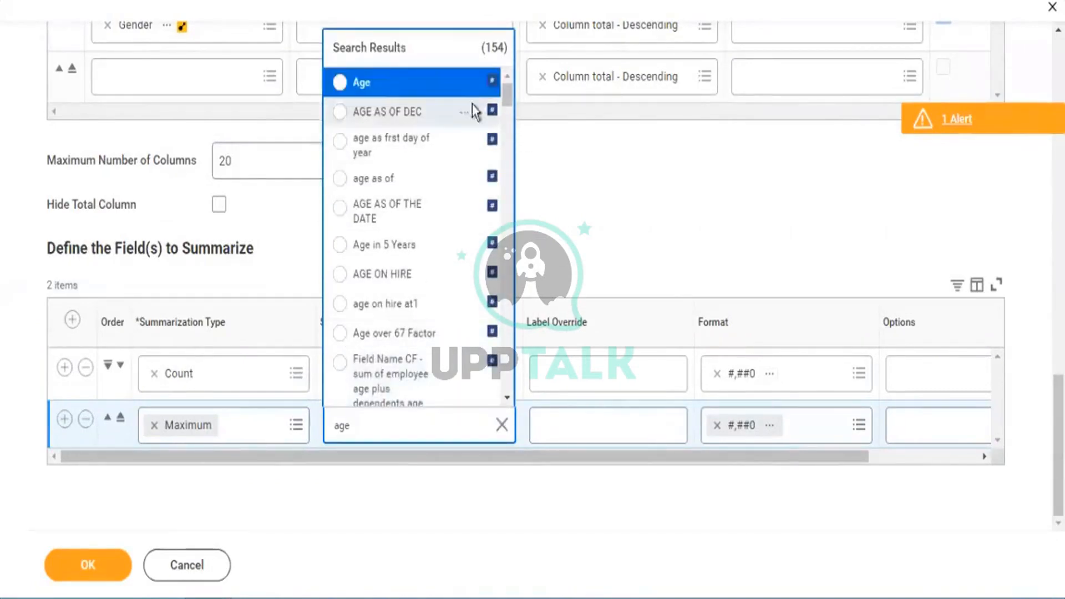
{"action": "left_click", "coordinate": [362, 84]}
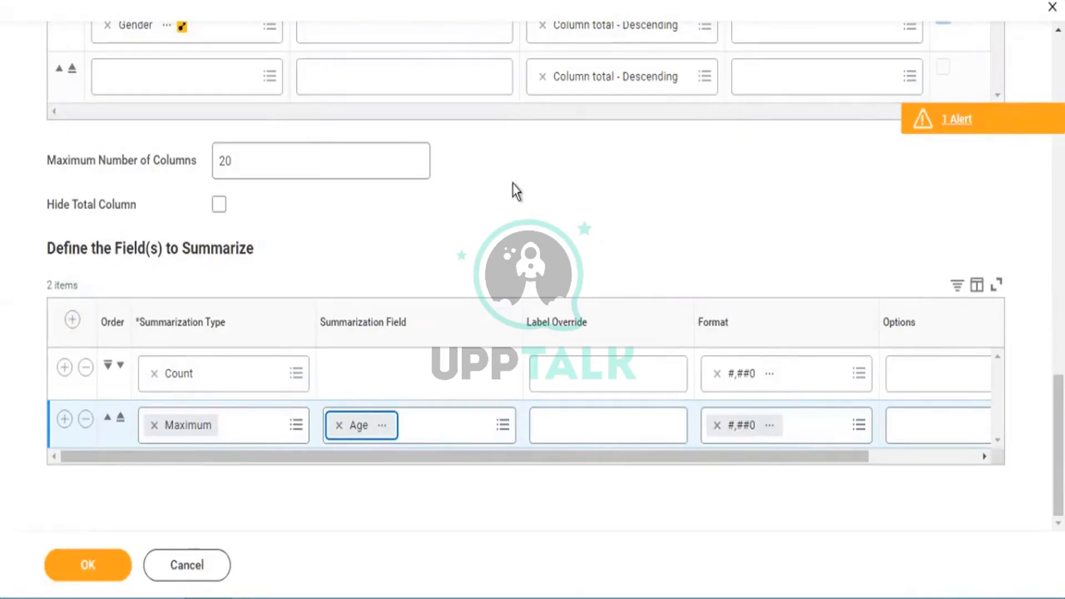
Step: Add a third field to summarize below Maximum, clear its Count type and search the summarization types for "min"
{"action": "left_click", "coordinate": [64, 420]}
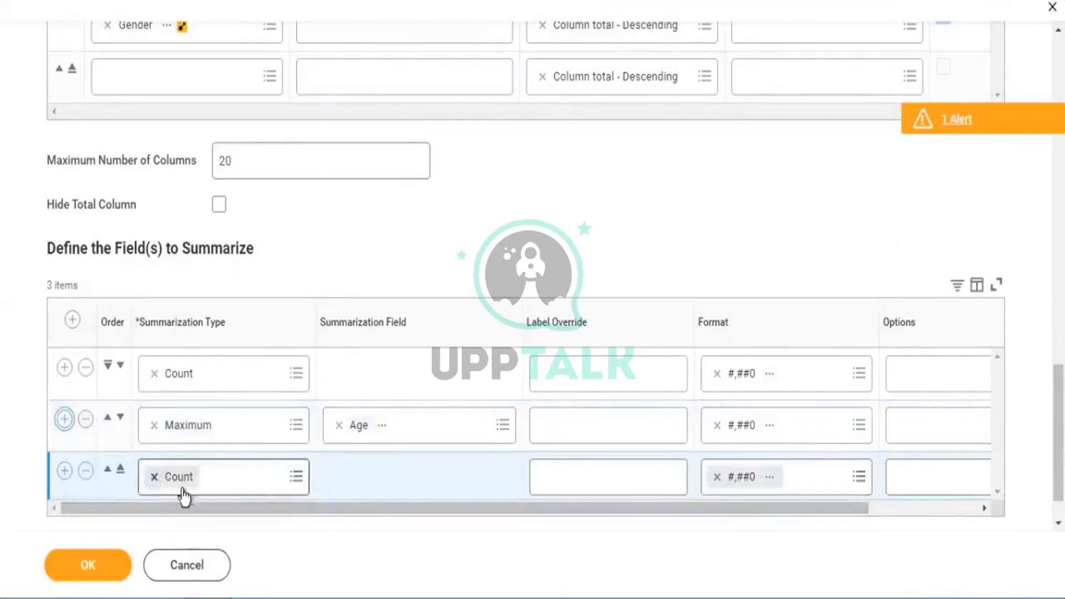
{"action": "left_click", "coordinate": [154, 477]}
{"action": "type", "text": "min"}
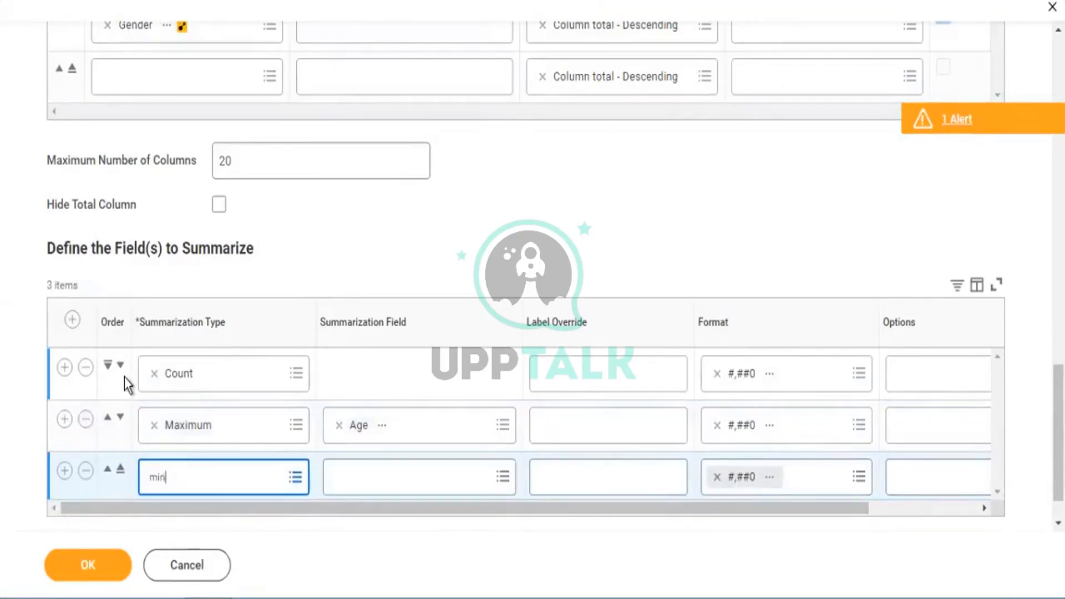
{"action": "key", "text": "Return"}
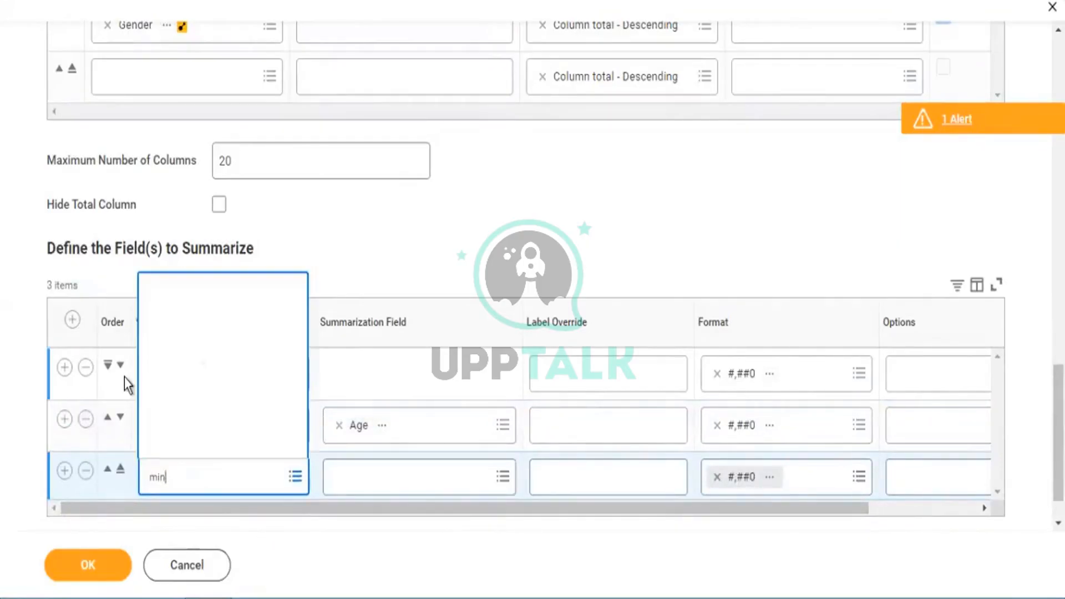
Step: Set the third summarization row to Minimum of the Length of Service in Months field
{"action": "left_click", "coordinate": [355, 476]}
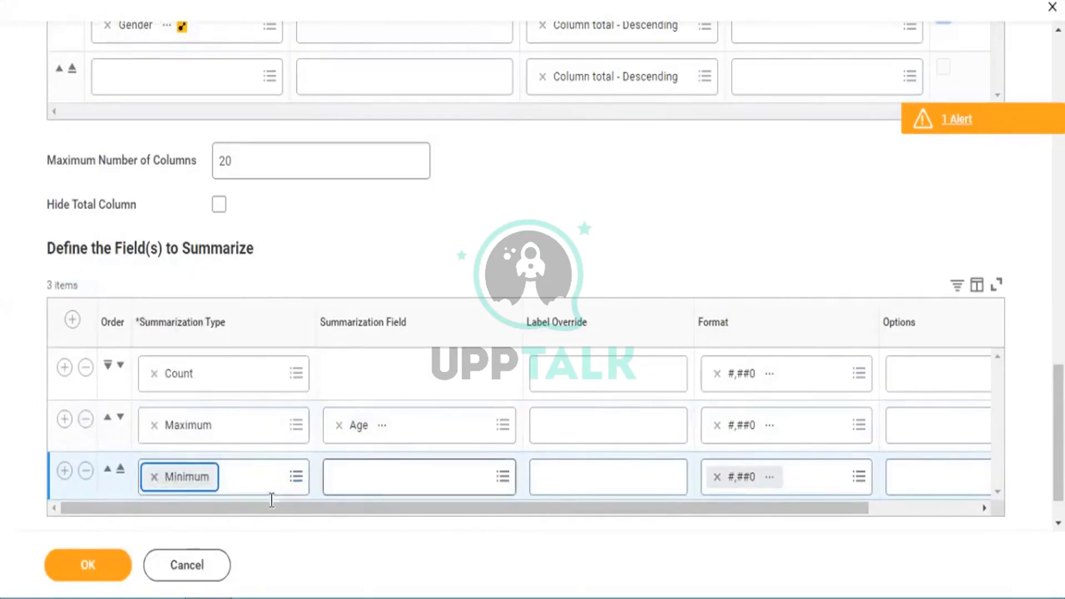
{"action": "type", "text": "leng"}
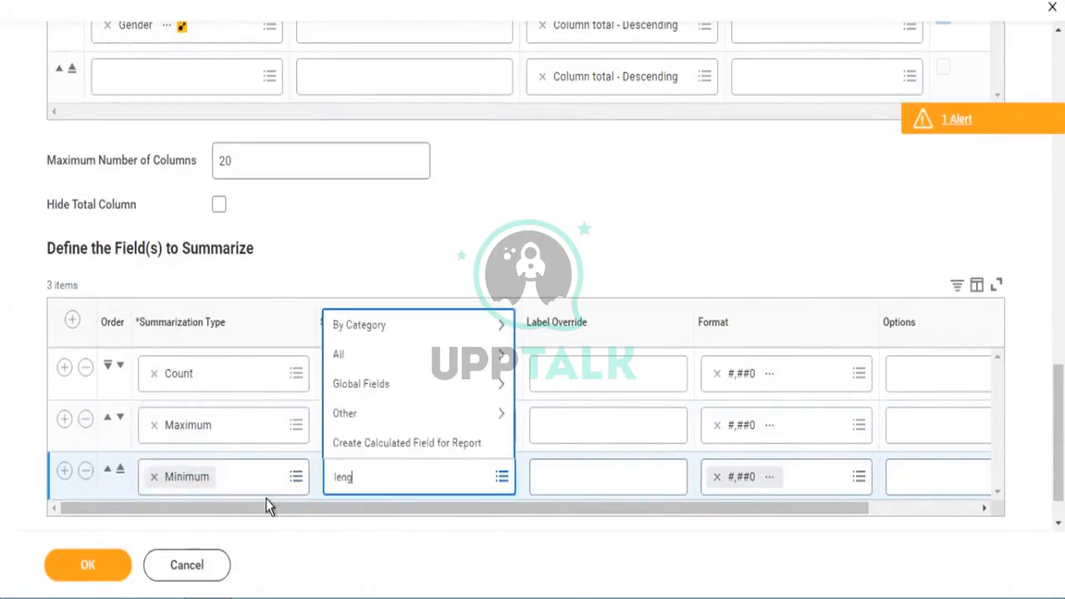
{"action": "type", "text": "th of service"}
{"action": "key", "text": "Return"}
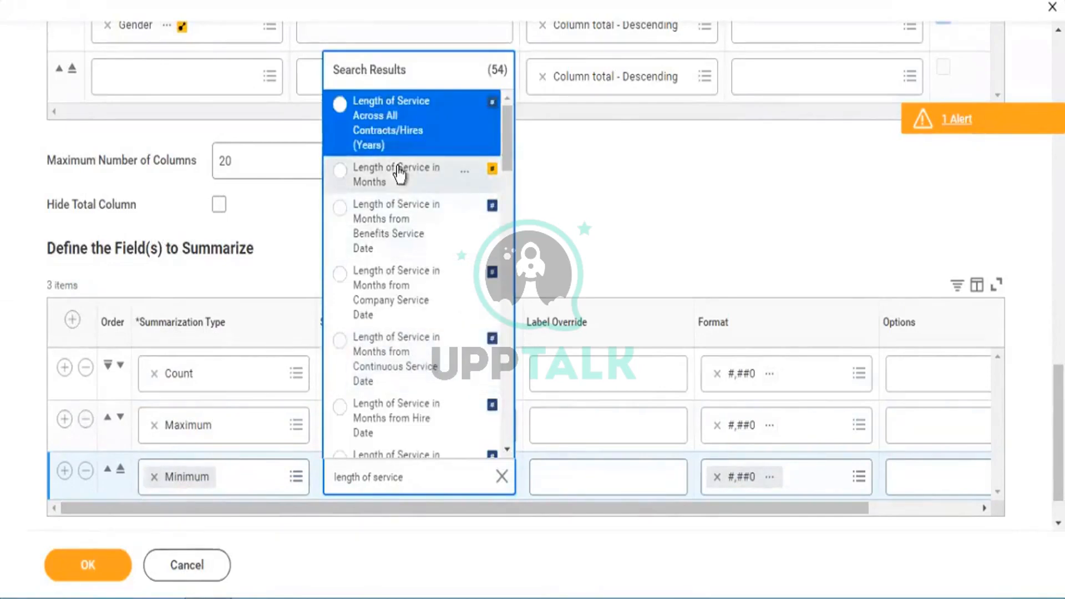
{"action": "left_click", "coordinate": [398, 173]}
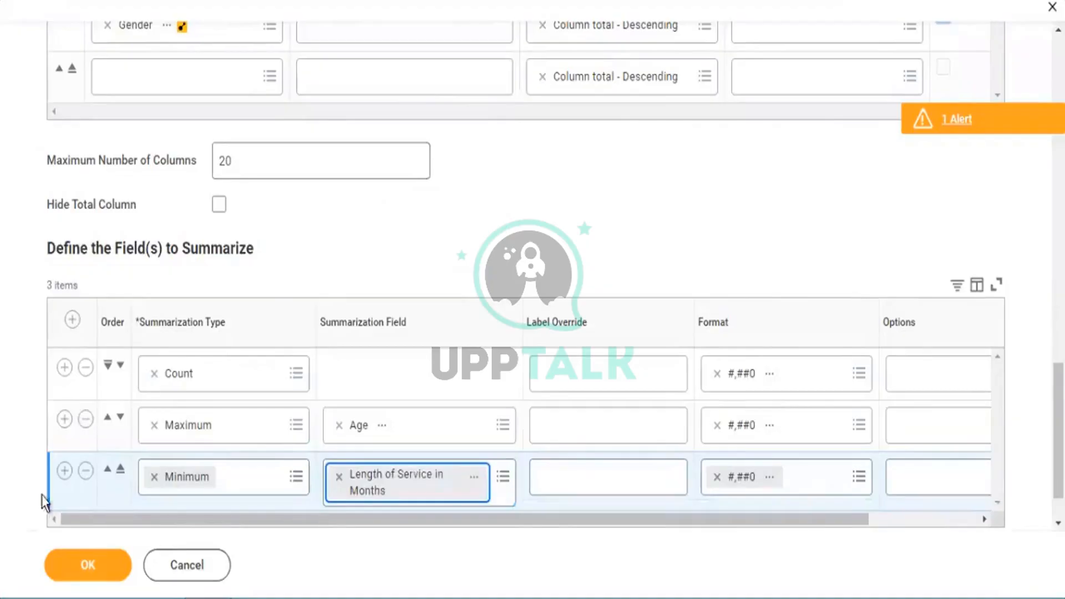
Step: Add a fourth summarization row below the Minimum row and set its summarization type to Average
{"action": "left_click", "coordinate": [65, 472]}
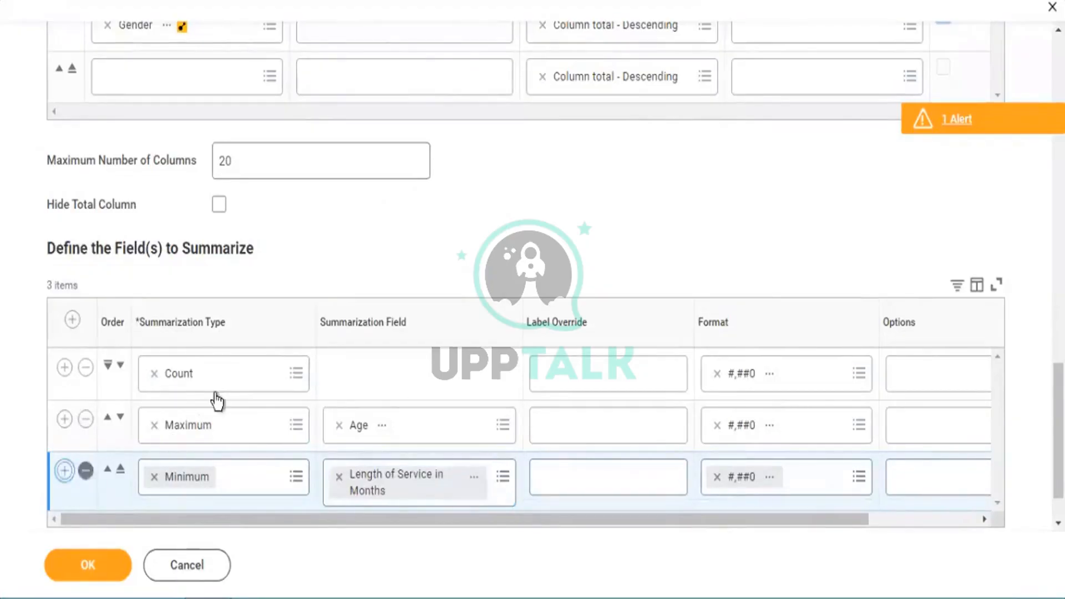
{"action": "scroll", "coordinate": [227, 495], "scroll_direction": "down", "scroll_amount": 2}
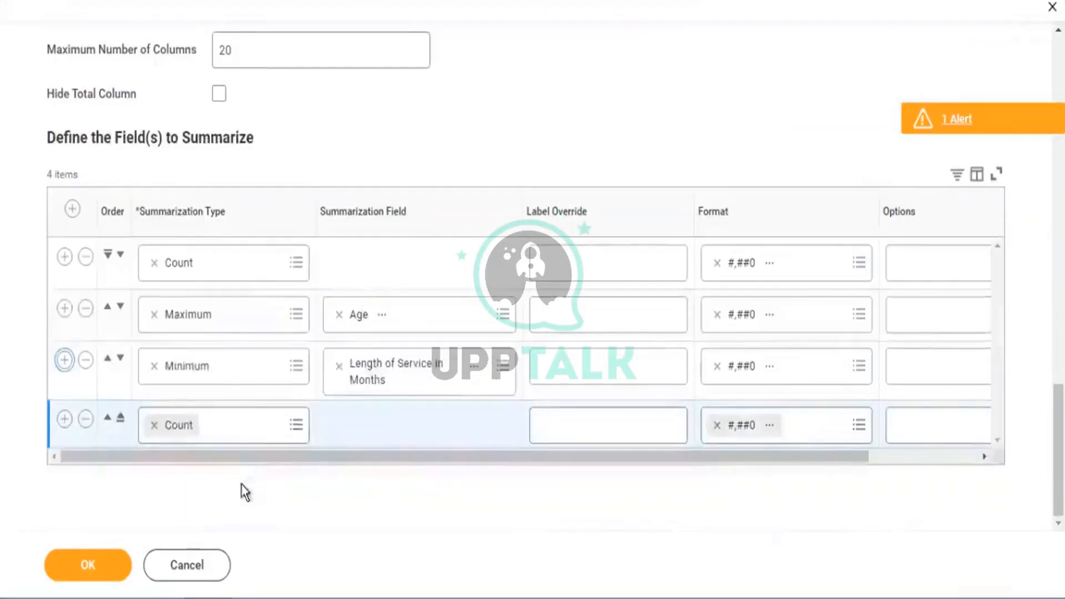
{"action": "left_click", "coordinate": [154, 425]}
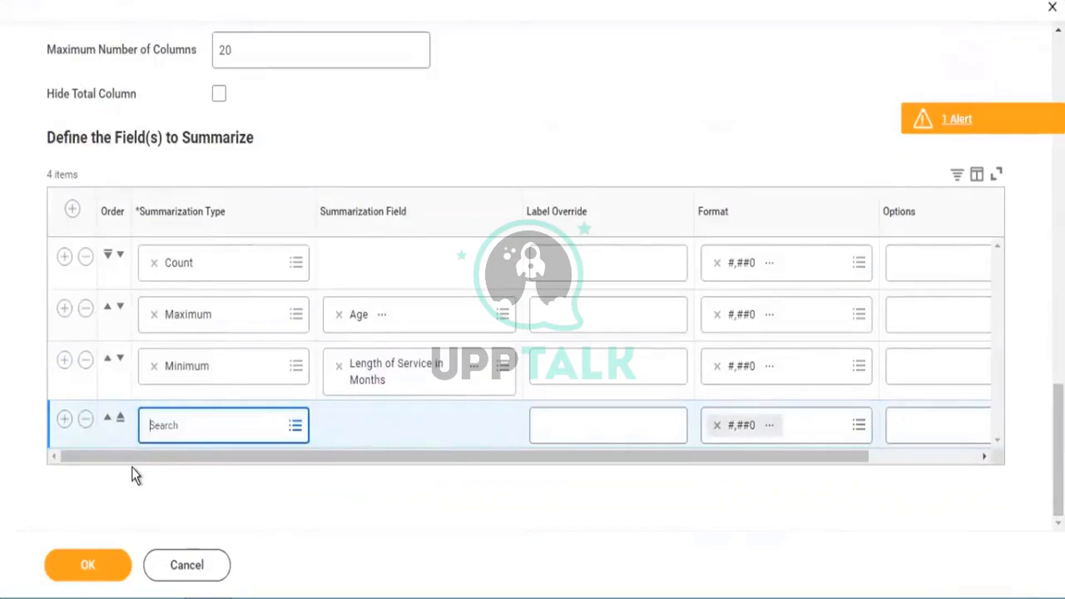
{"action": "type", "text": "average"}
{"action": "key", "text": "Return"}
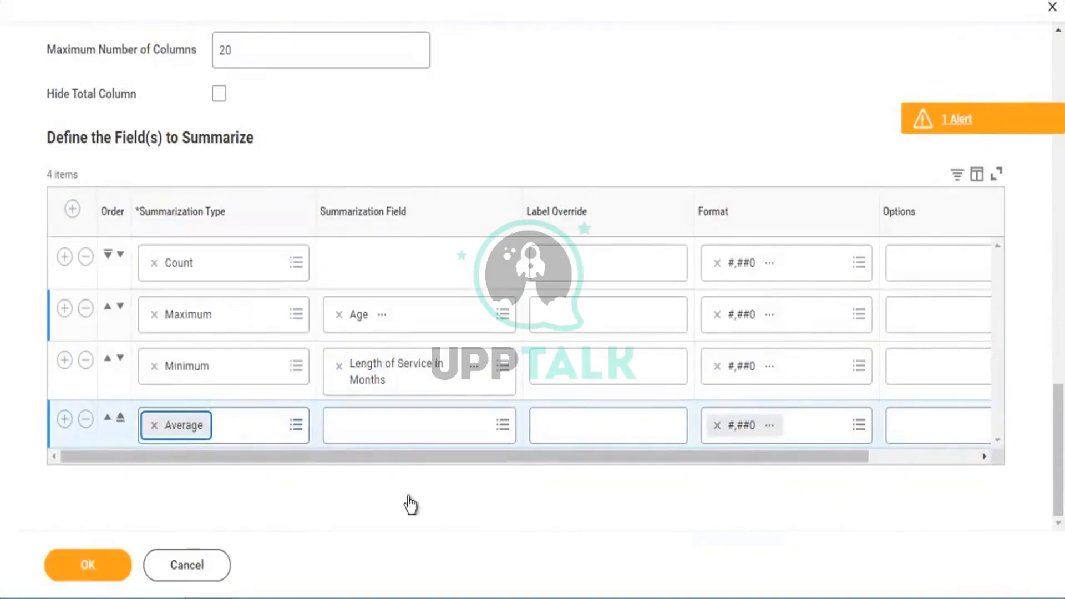
Step: Check the details of the Total Base Pay - Amount field, but choose Total Base Pay Amount as the Average row's summarization field
{"action": "left_click", "coordinate": [370, 430]}
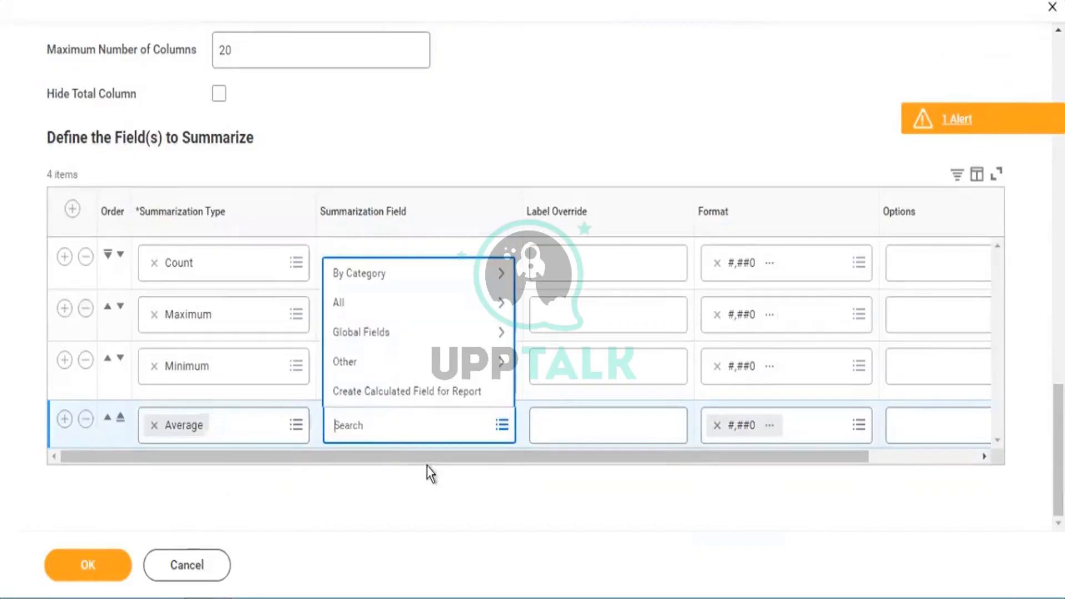
{"action": "type", "text": "total base pay amount"}
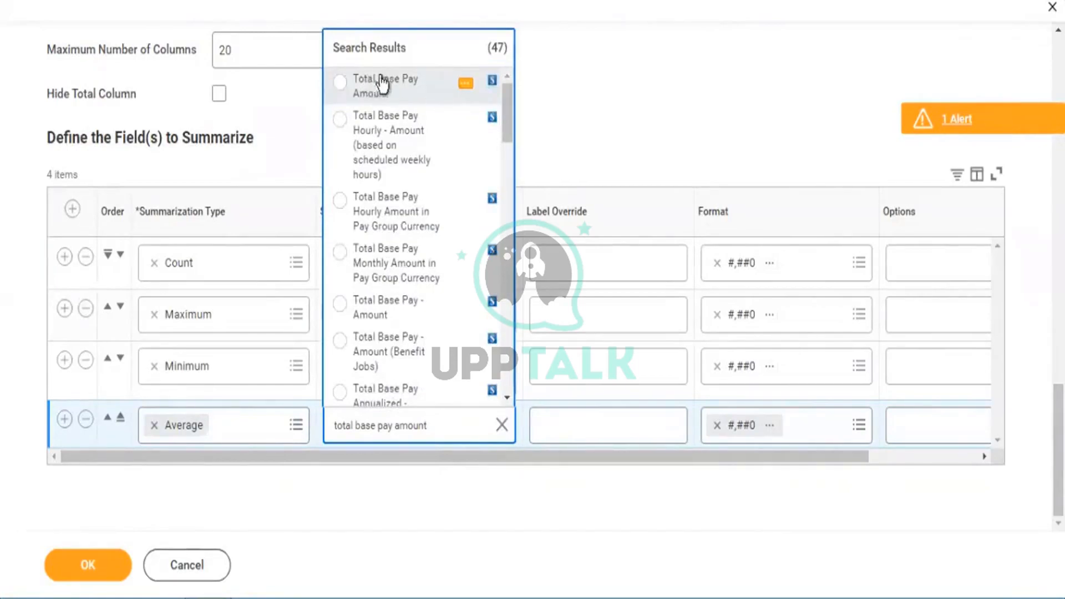
{"action": "left_click", "coordinate": [465, 86]}
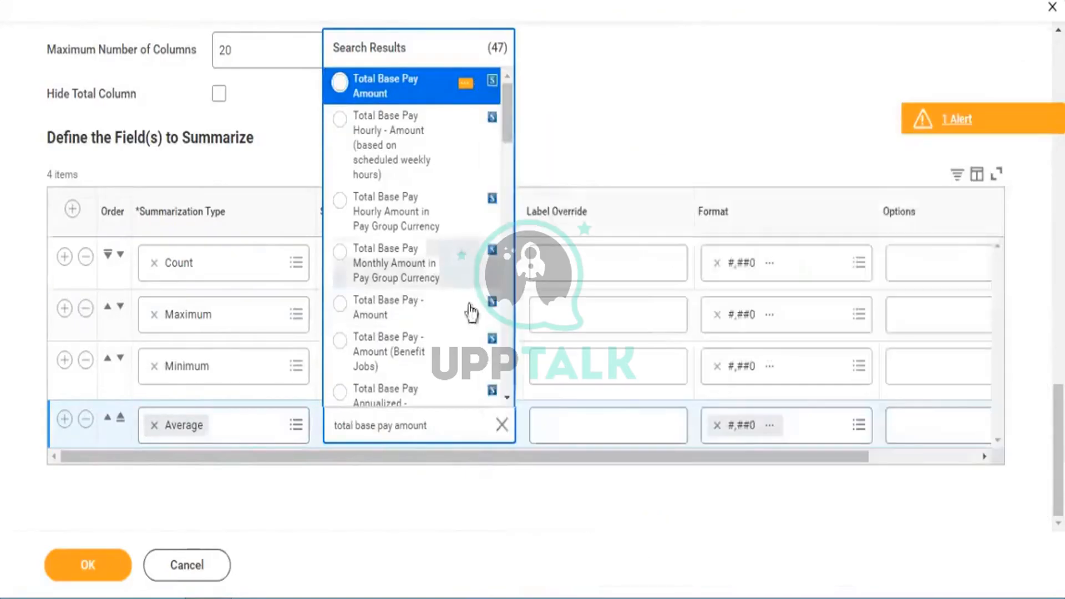
{"action": "mouse_move", "coordinate": [468, 311]}
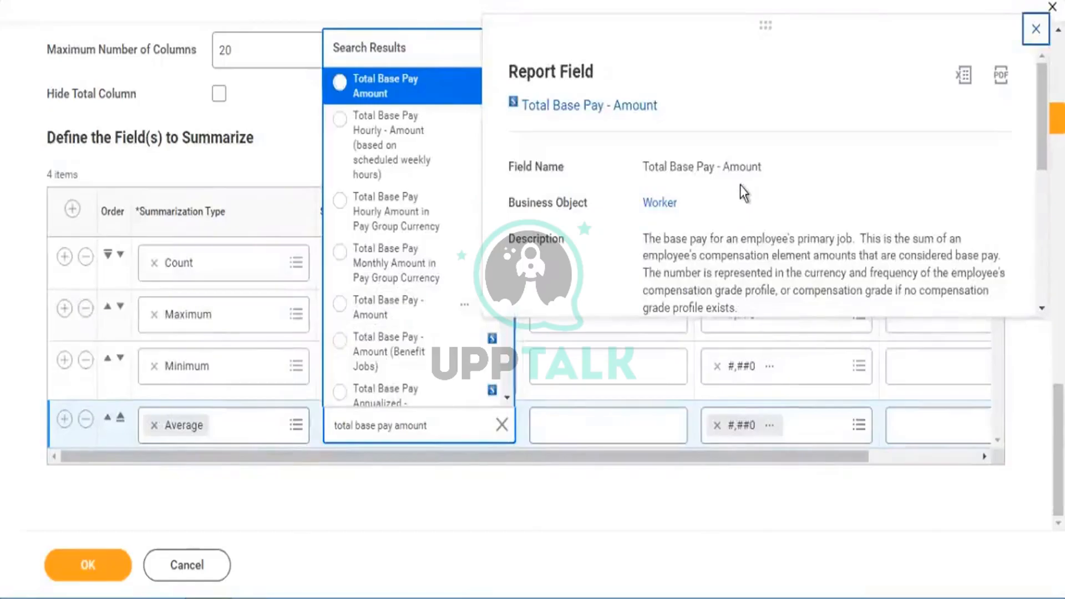
{"action": "scroll", "coordinate": [741, 197], "scroll_direction": "down", "scroll_amount": 2}
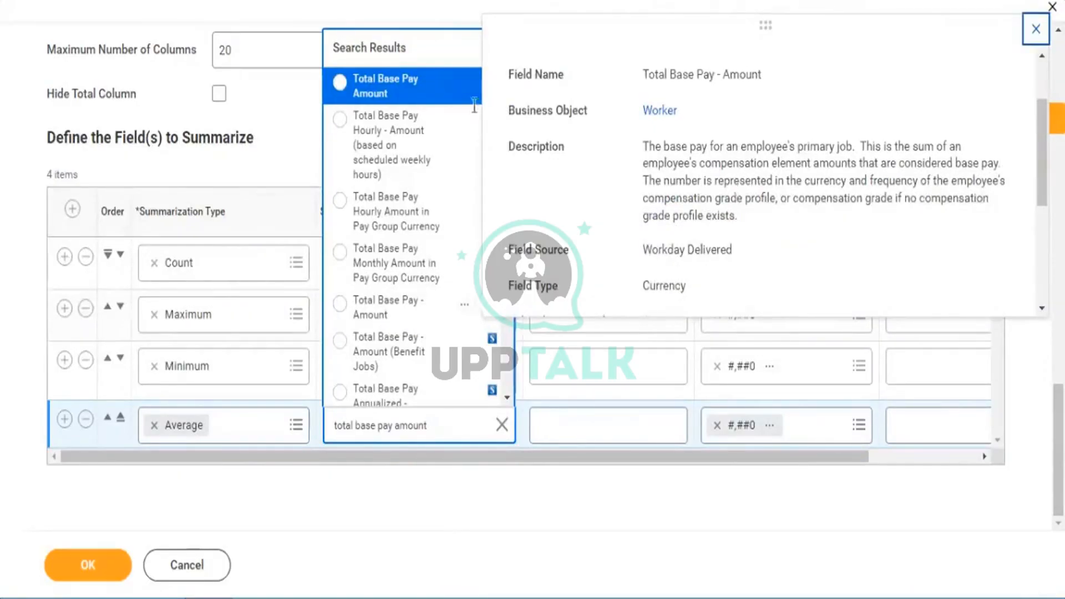
{"action": "left_click", "coordinate": [383, 88]}
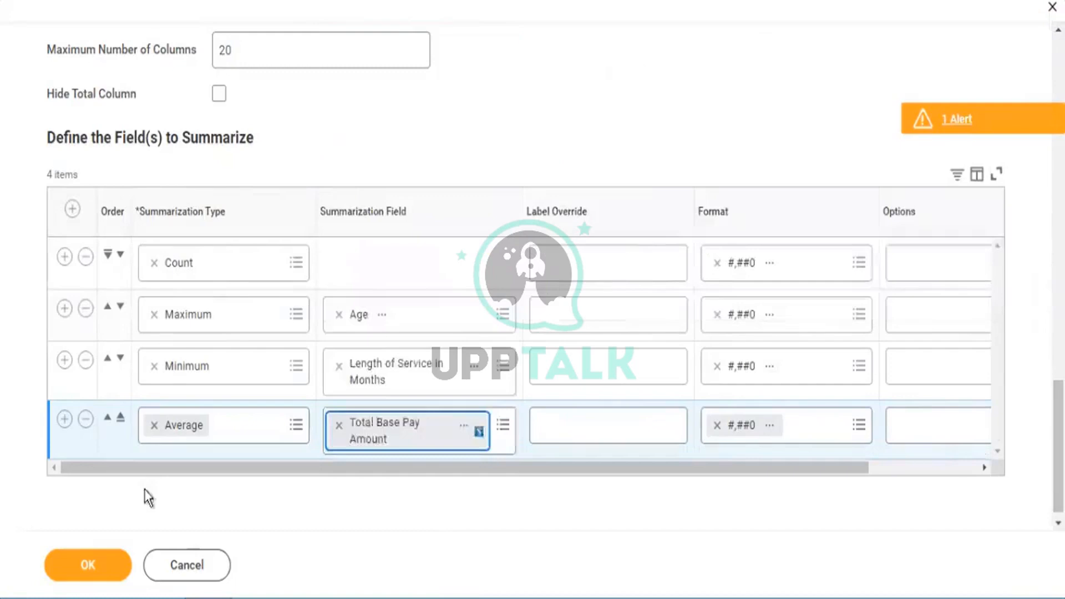
Step: Save the report definition and run the report with Worker Types, Employee Type and Contingent Worker Type left empty
{"action": "left_click", "coordinate": [88, 569]}
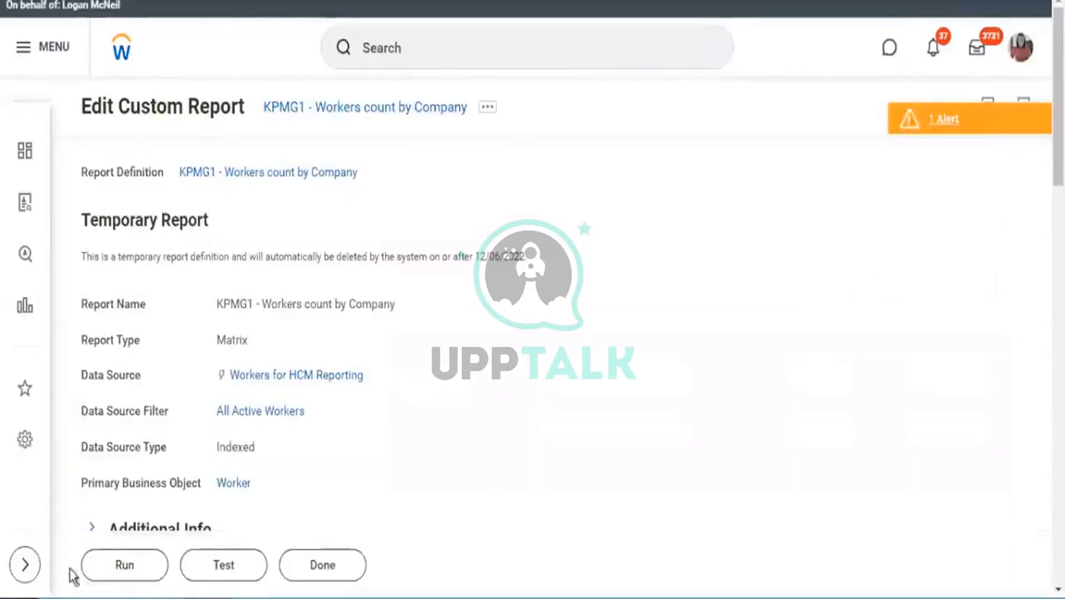
{"action": "left_click", "coordinate": [102, 565]}
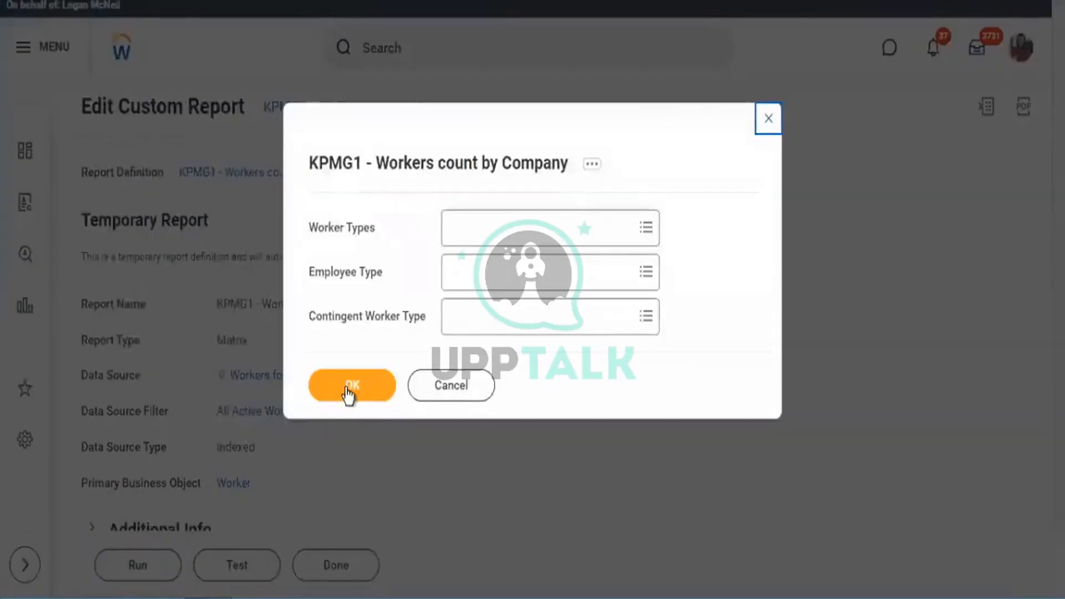
{"action": "left_click", "coordinate": [347, 393]}
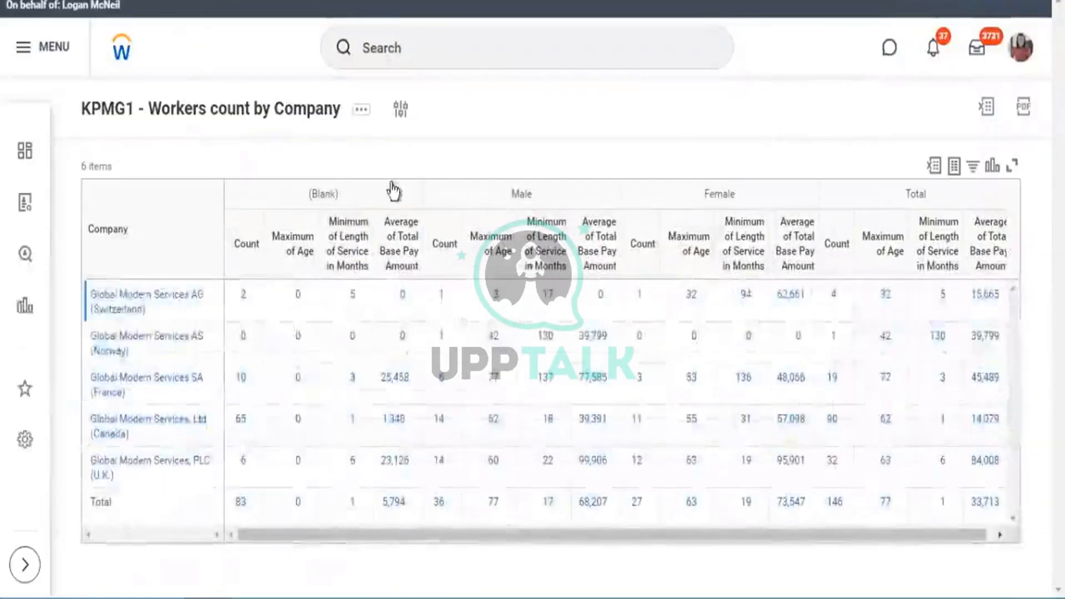
Step: Examine how the matrix groups companies in rows and genders in columns, using the male worker count for Canada as an example
{"action": "left_click_drag", "start_coordinate": [259, 195], "coordinate": [351, 192]}
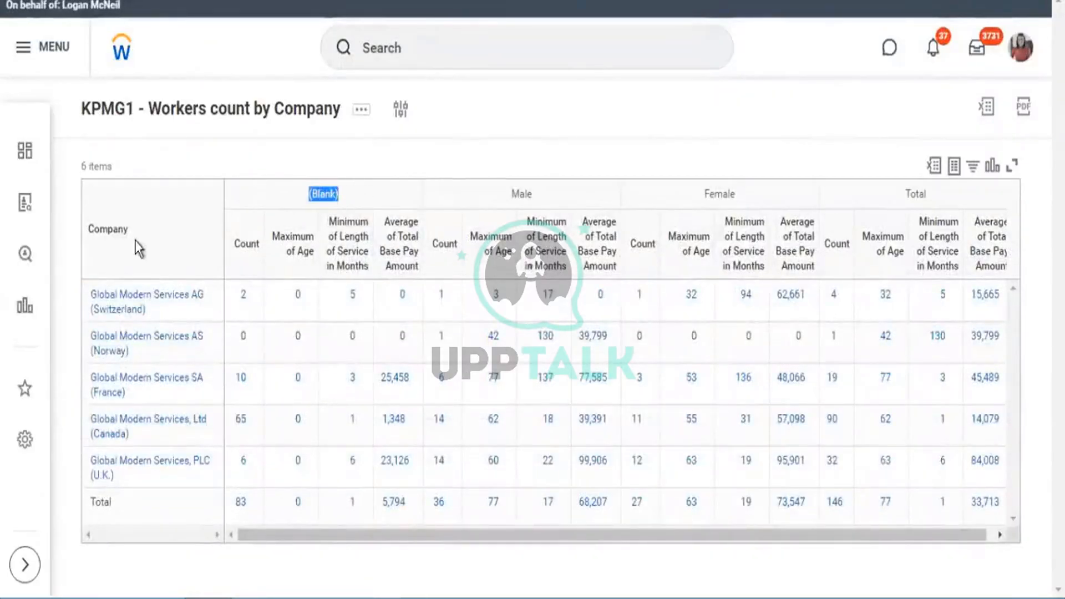
{"action": "left_click_drag", "start_coordinate": [92, 240], "coordinate": [146, 239]}
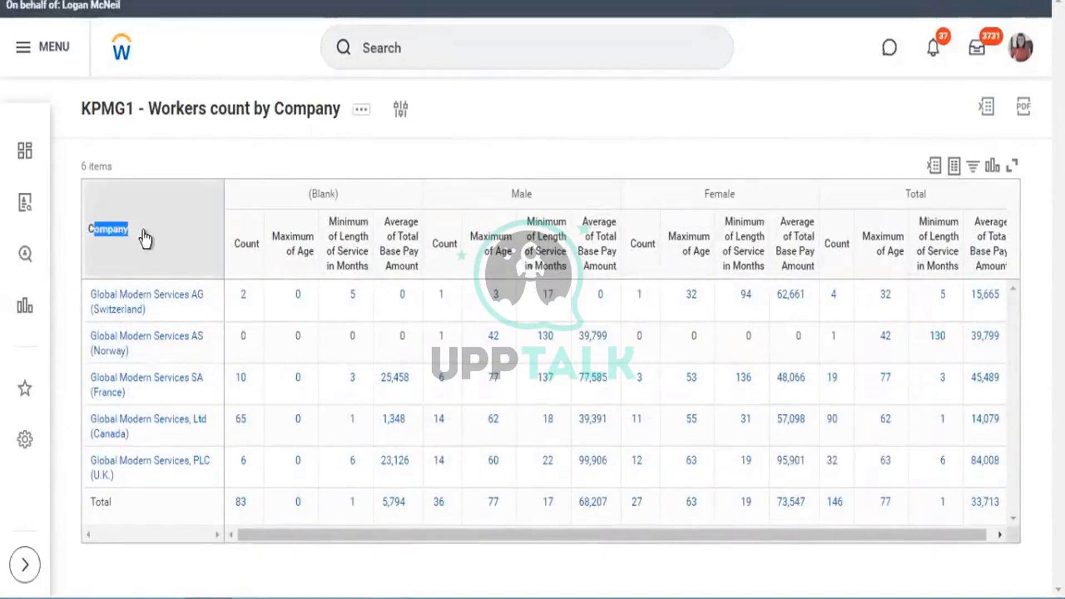
{"action": "left_click_drag", "start_coordinate": [494, 198], "coordinate": [606, 202]}
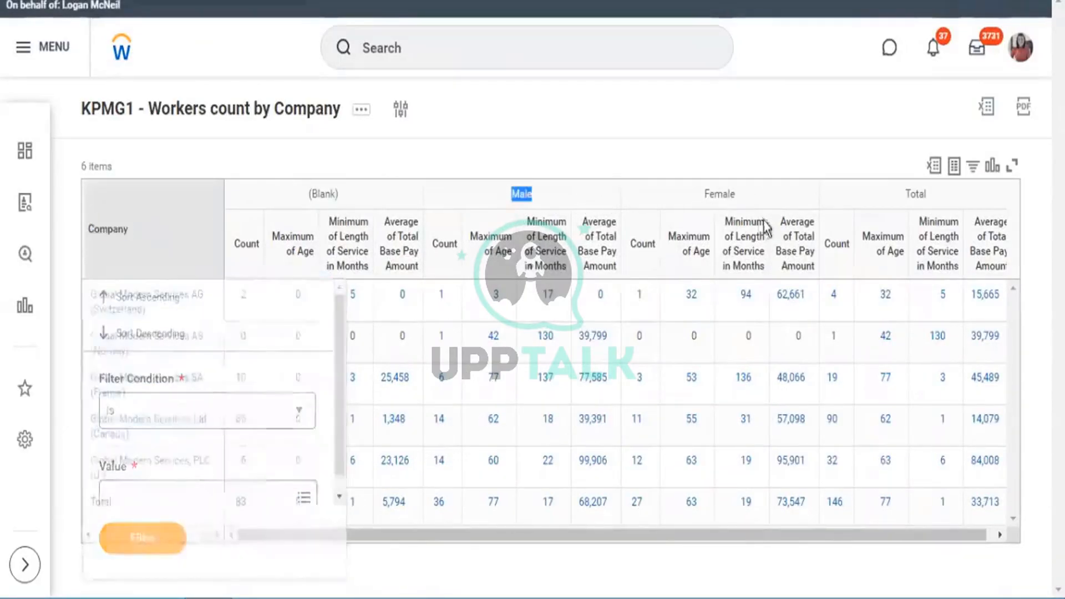
{"action": "left_click_drag", "start_coordinate": [764, 220], "coordinate": [782, 192]}
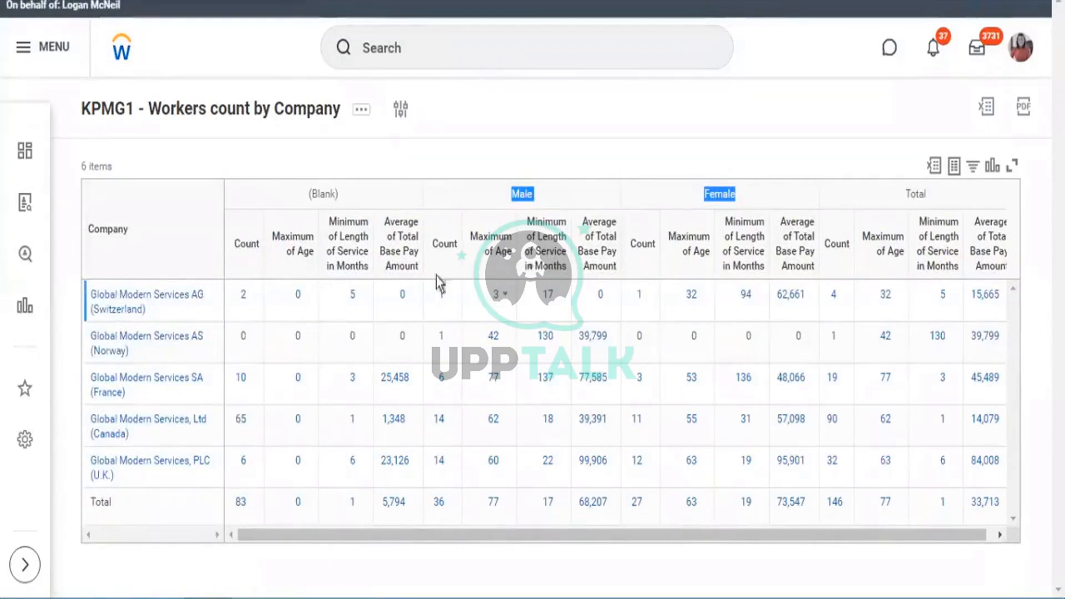
{"action": "double_click", "coordinate": [437, 419]}
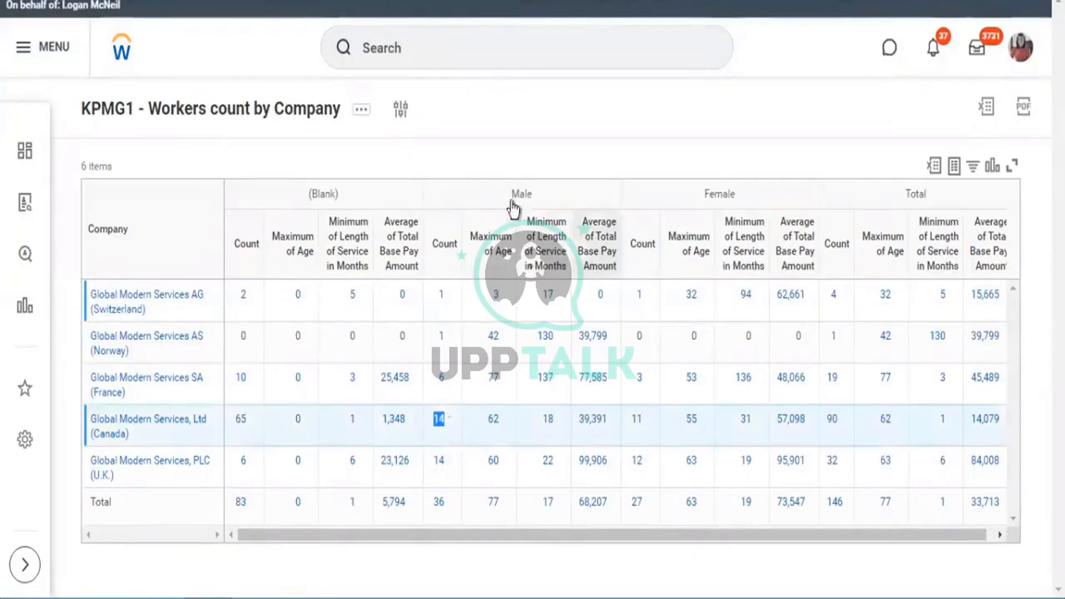
{"action": "double_click", "coordinate": [531, 195]}
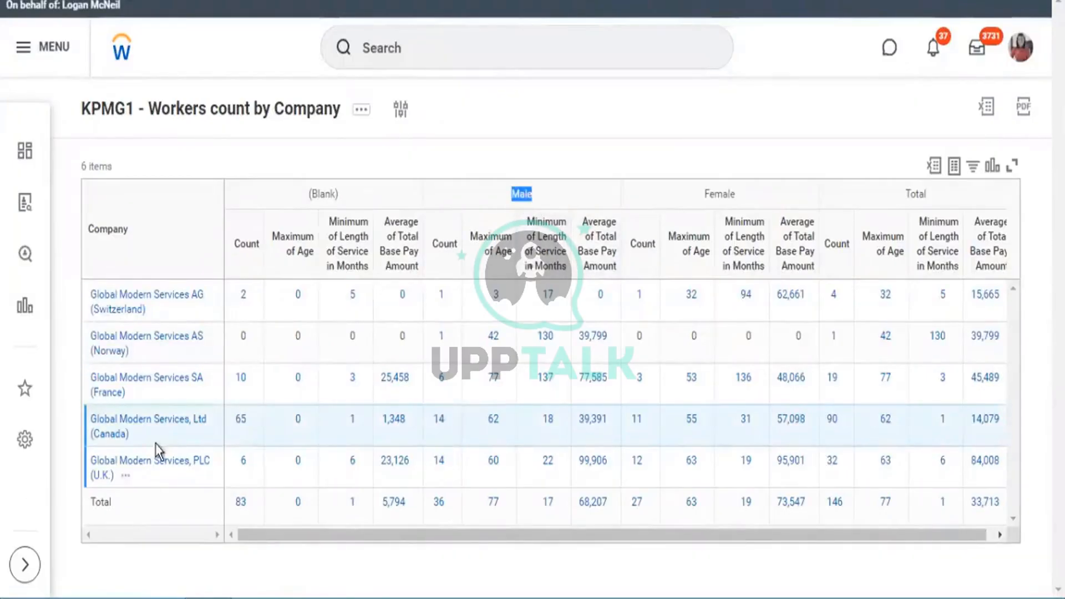
{"action": "triple_click", "coordinate": [91, 422]}
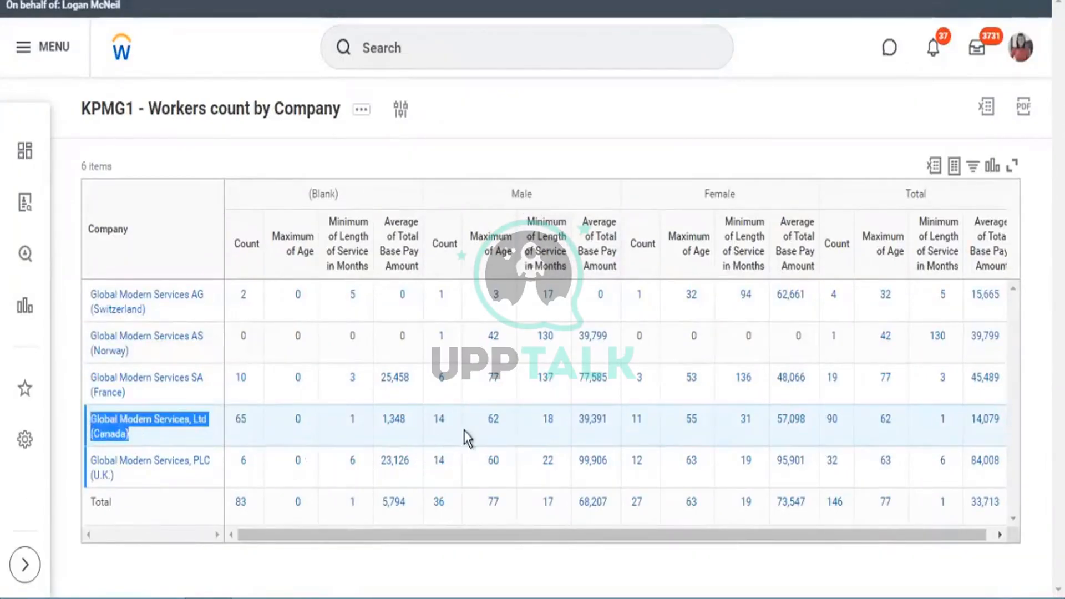
Step: Drill into the male worker count of Global Modern Services, Ltd (Canada), review it by Age Group, and close the details
{"action": "left_click", "coordinate": [429, 433]}
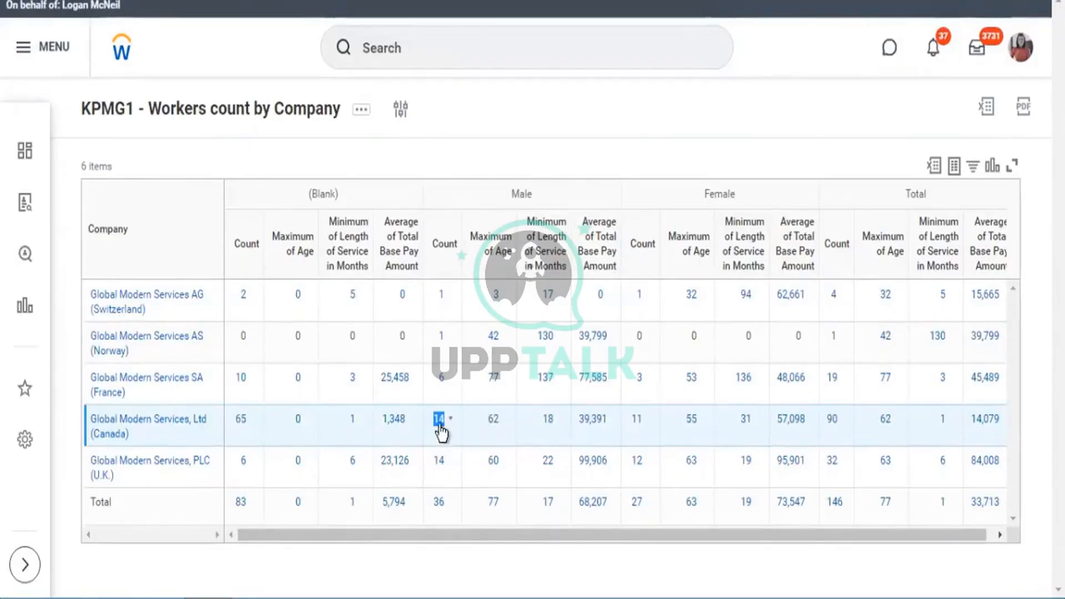
{"action": "left_click", "coordinate": [439, 420]}
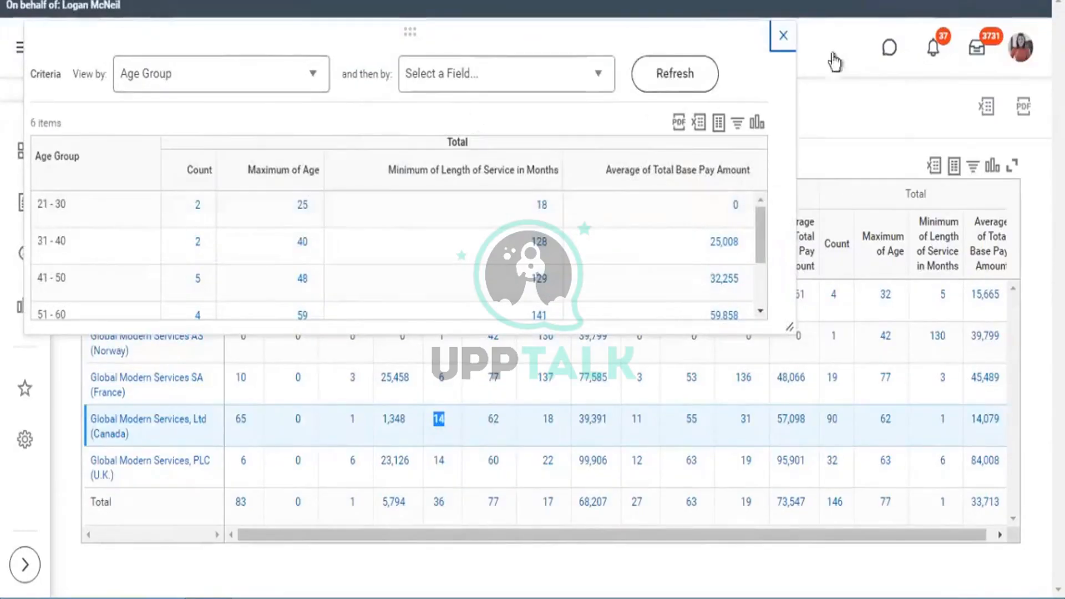
{"action": "key", "text": "Escape"}
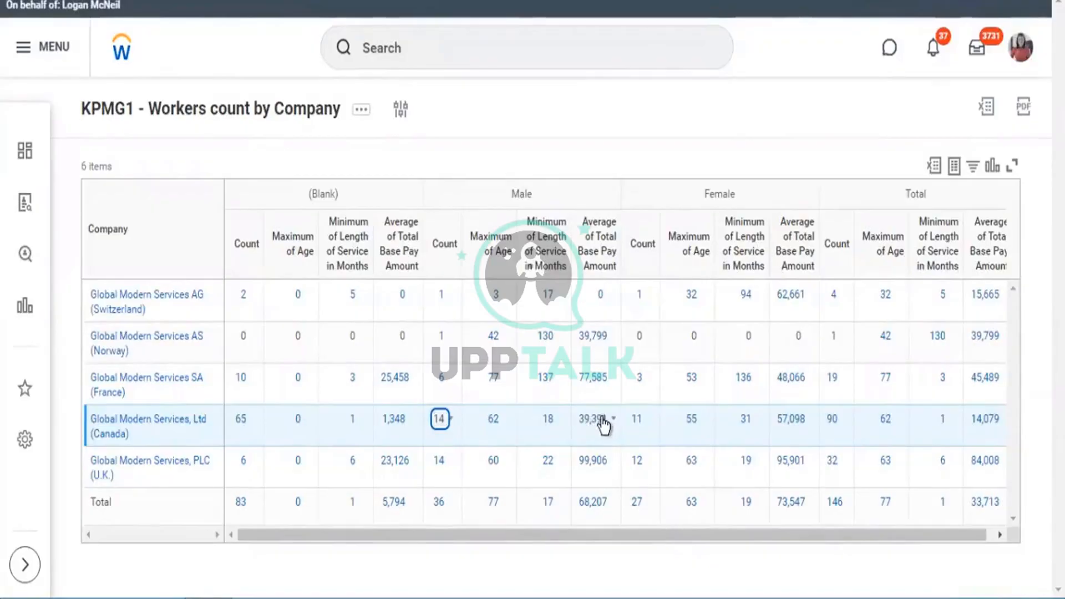
Step: Review the Total columns and the Blank, Male and Female column groups across the whole matrix
{"action": "left_click_drag", "start_coordinate": [751, 534], "coordinate": [943, 545]}
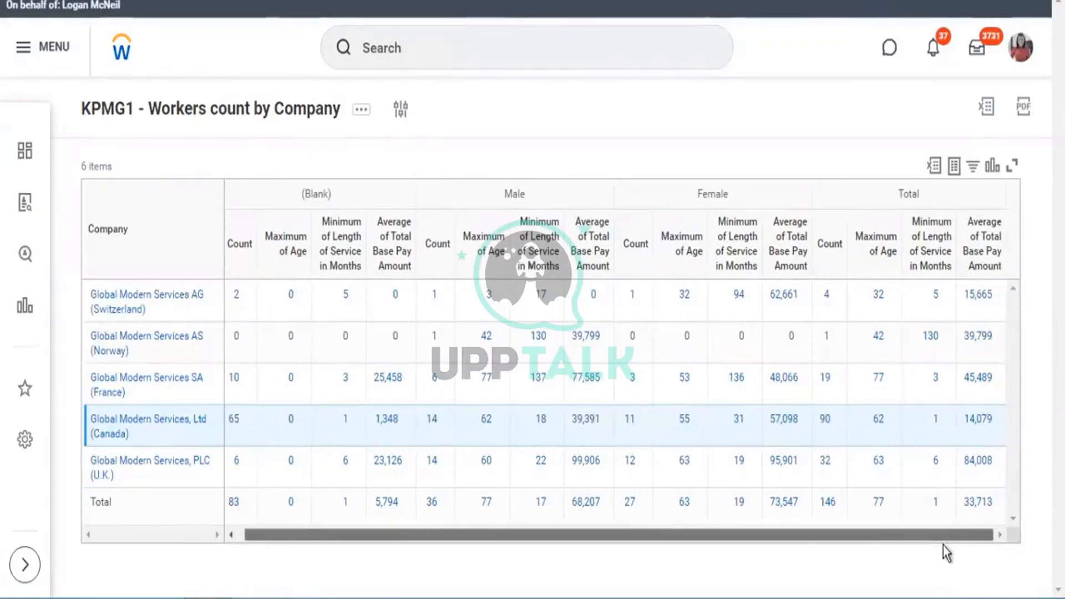
{"action": "double_click", "coordinate": [923, 197]}
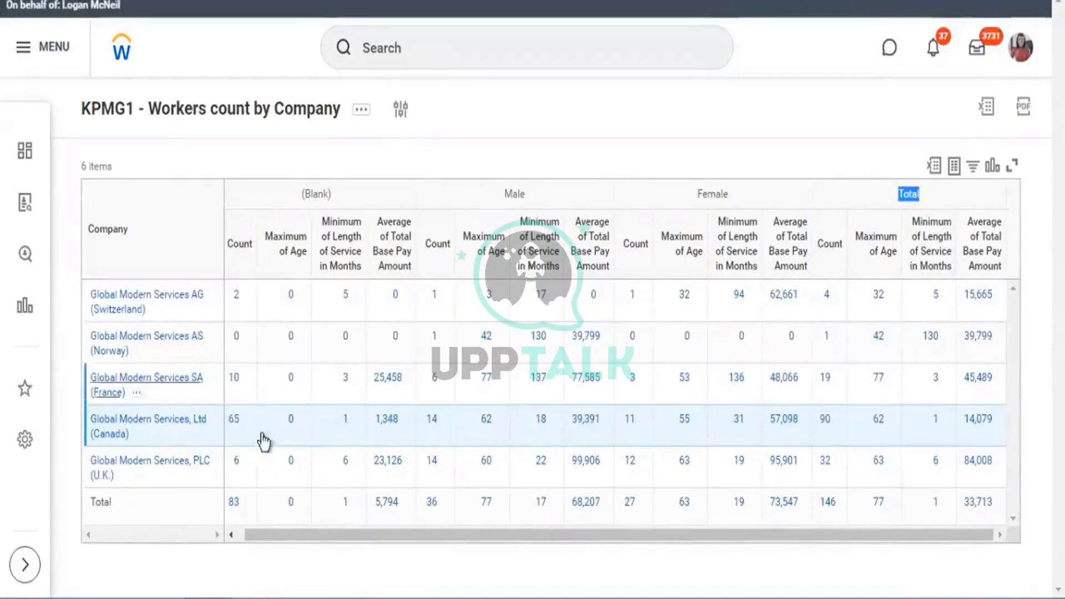
{"action": "left_click_drag", "start_coordinate": [278, 538], "coordinate": [268, 533]}
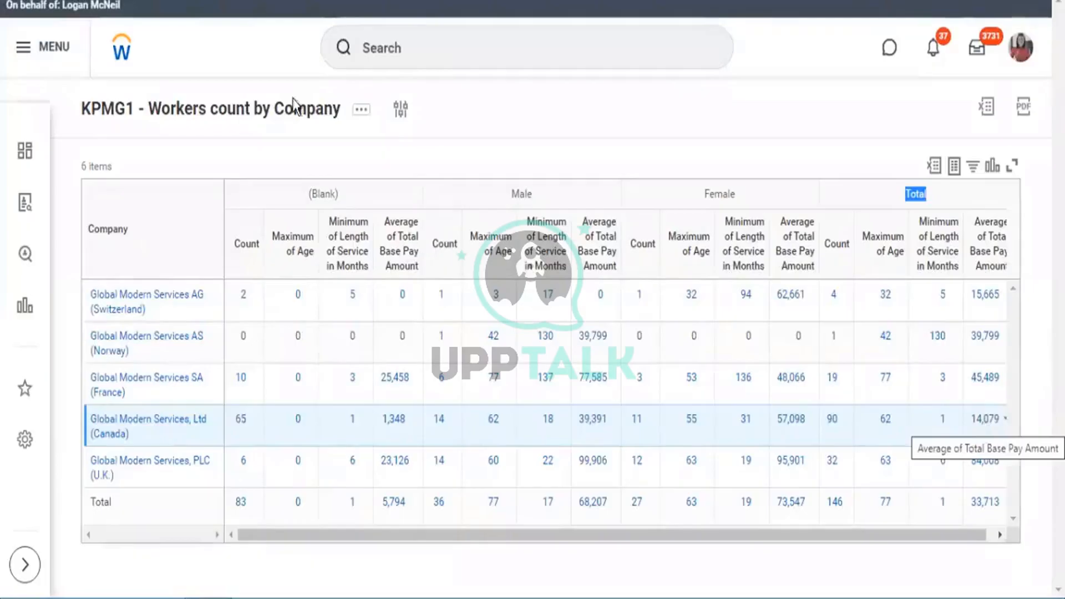
{"action": "left_click_drag", "start_coordinate": [421, 205], "coordinate": [942, 196]}
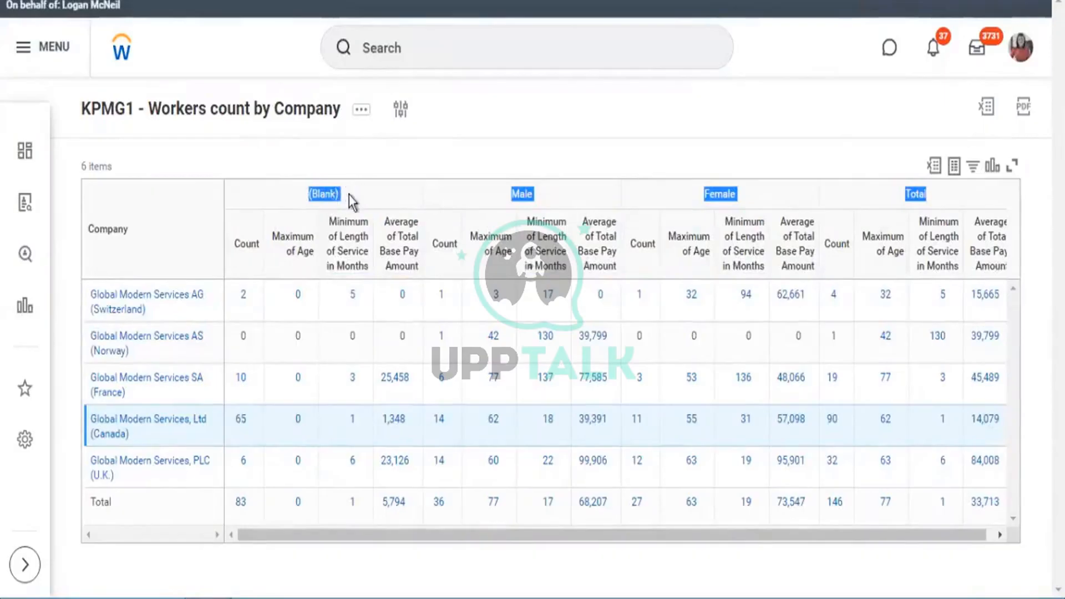
{"action": "left_click_drag", "start_coordinate": [347, 197], "coordinate": [285, 197]}
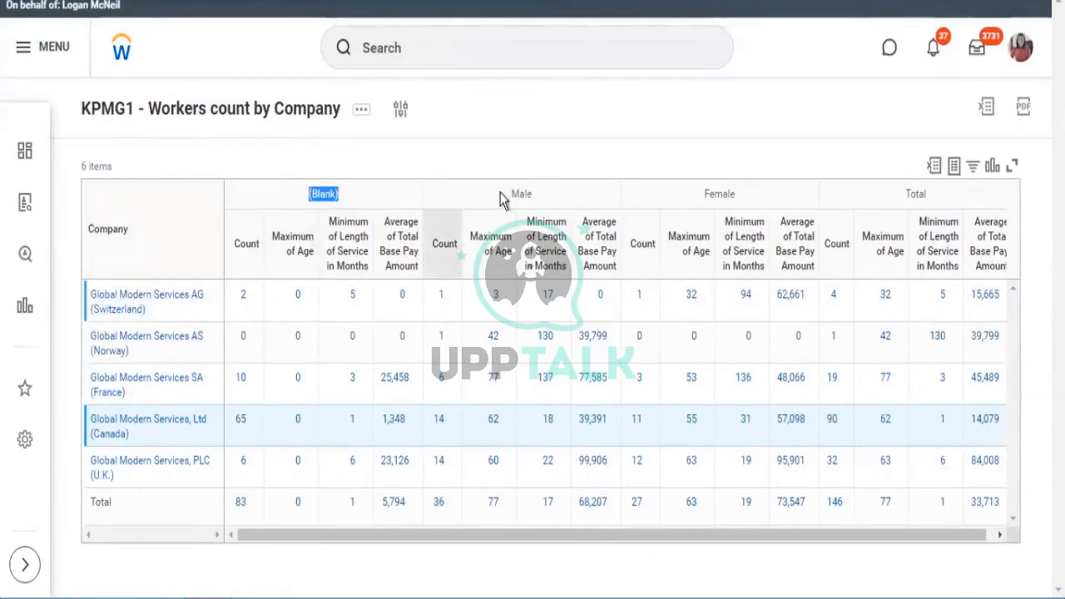
{"action": "left_click_drag", "start_coordinate": [504, 198], "coordinate": [534, 195]}
{"action": "left_click_drag", "start_coordinate": [710, 195], "coordinate": [723, 195]}
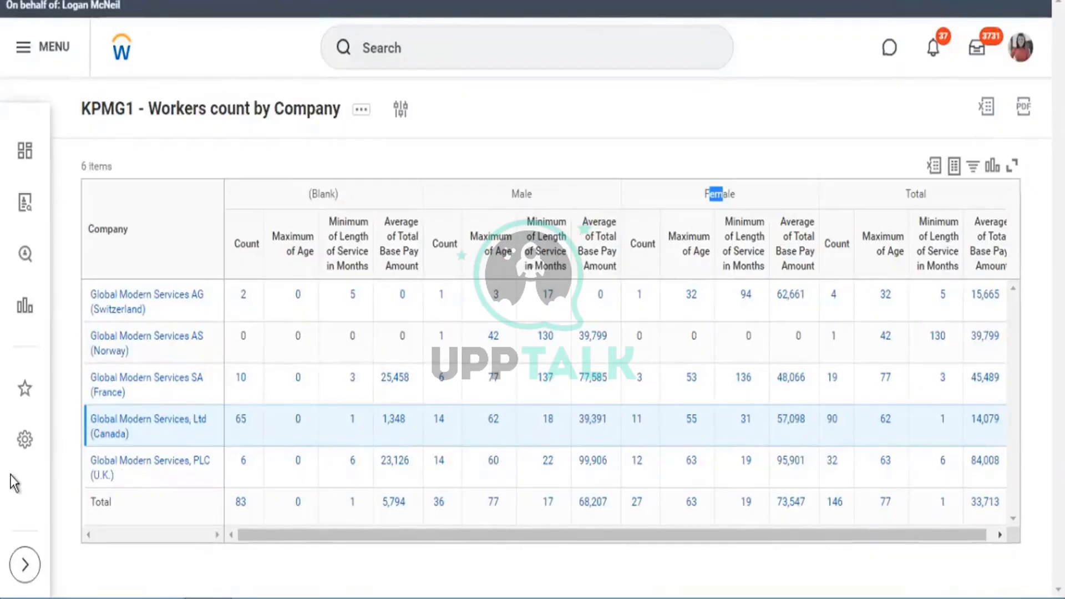
Step: Open the KPMG1 - Workers count by Company report for editing and add a new row to its instance filter conditions
{"action": "left_click", "coordinate": [347, 125]}
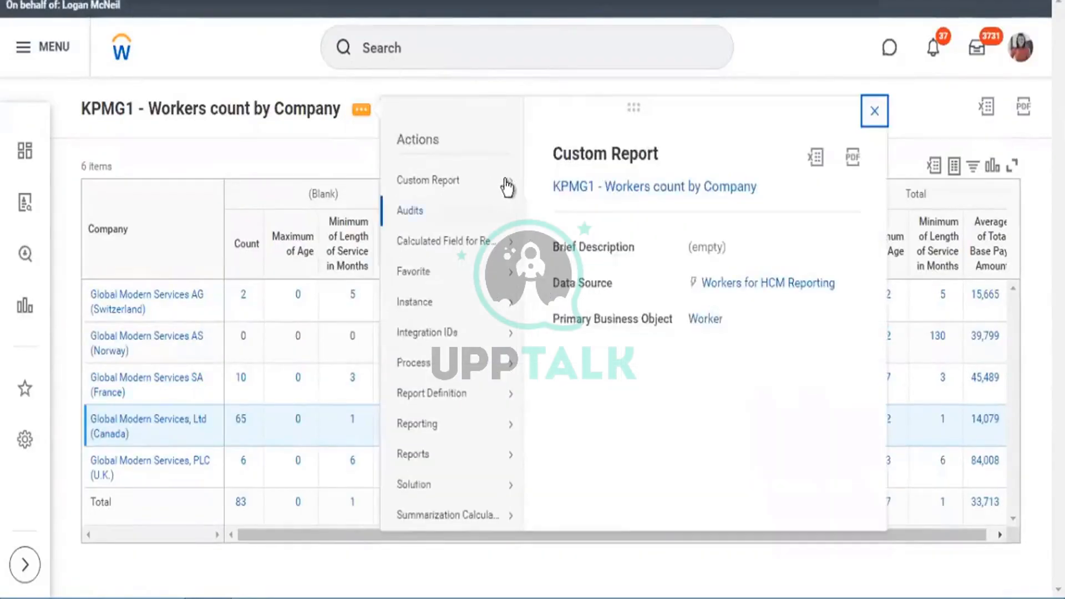
{"action": "mouse_move", "coordinate": [506, 186]}
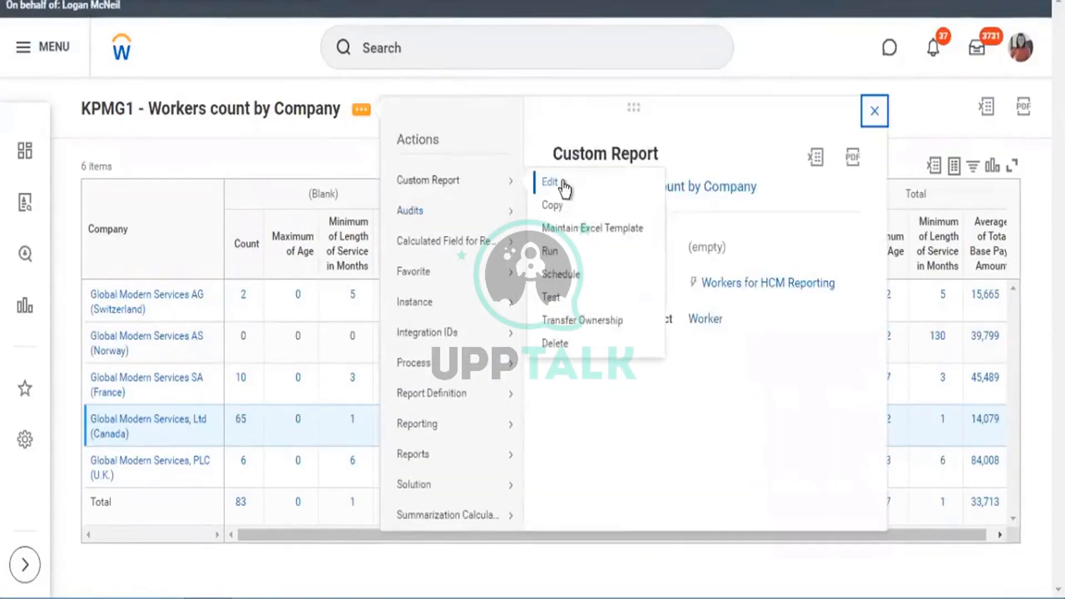
{"action": "left_click", "coordinate": [256, 212]}
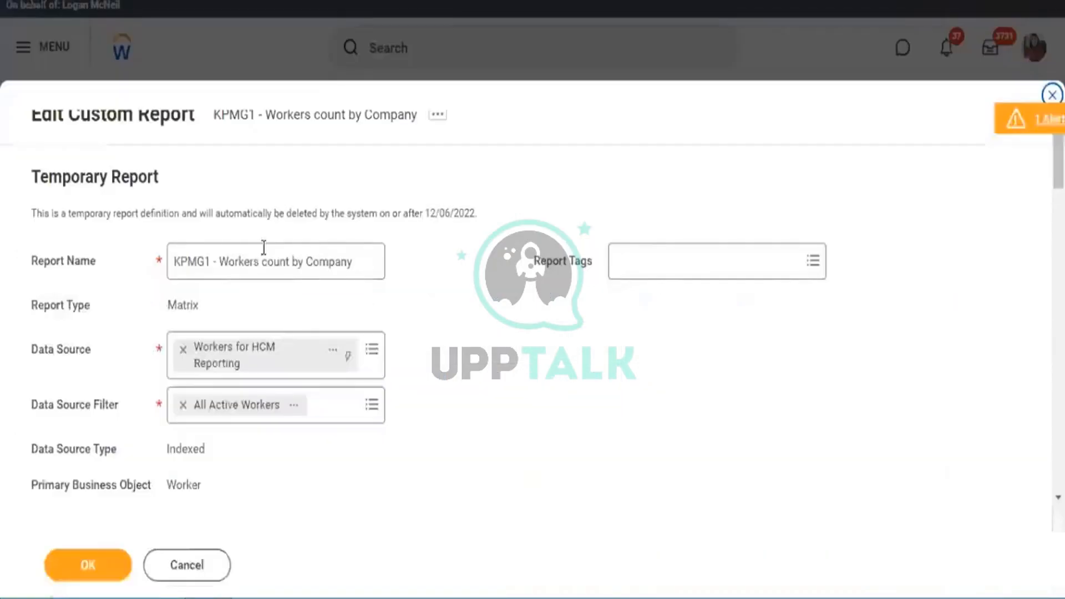
{"action": "scroll", "coordinate": [355, 339], "scroll_direction": "down", "scroll_amount": 5}
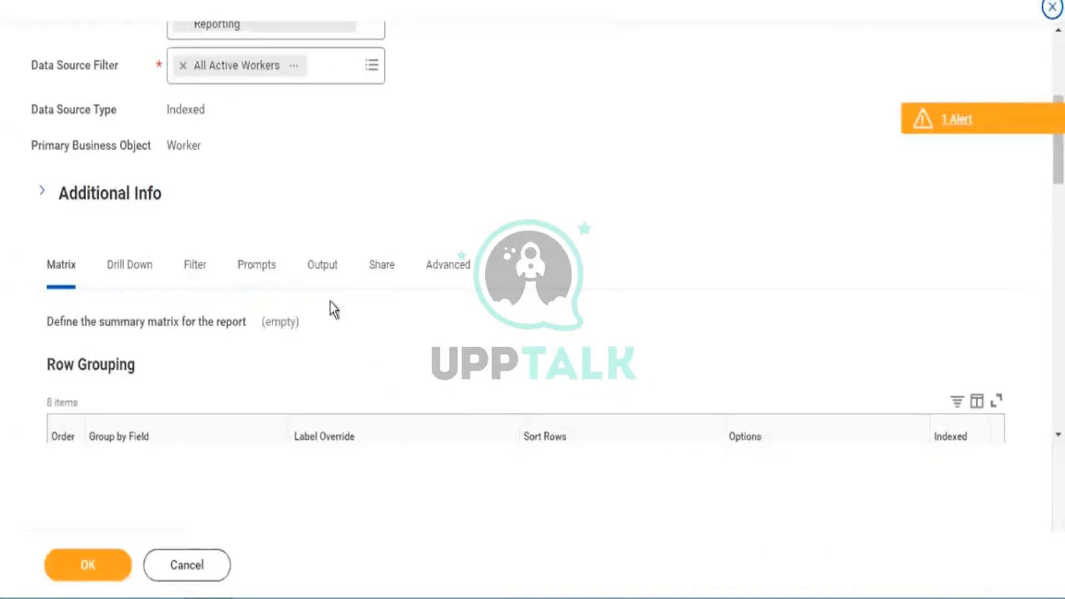
{"action": "left_click", "coordinate": [199, 269]}
{"action": "scroll", "coordinate": [481, 204], "scroll_direction": "down", "scroll_amount": 4}
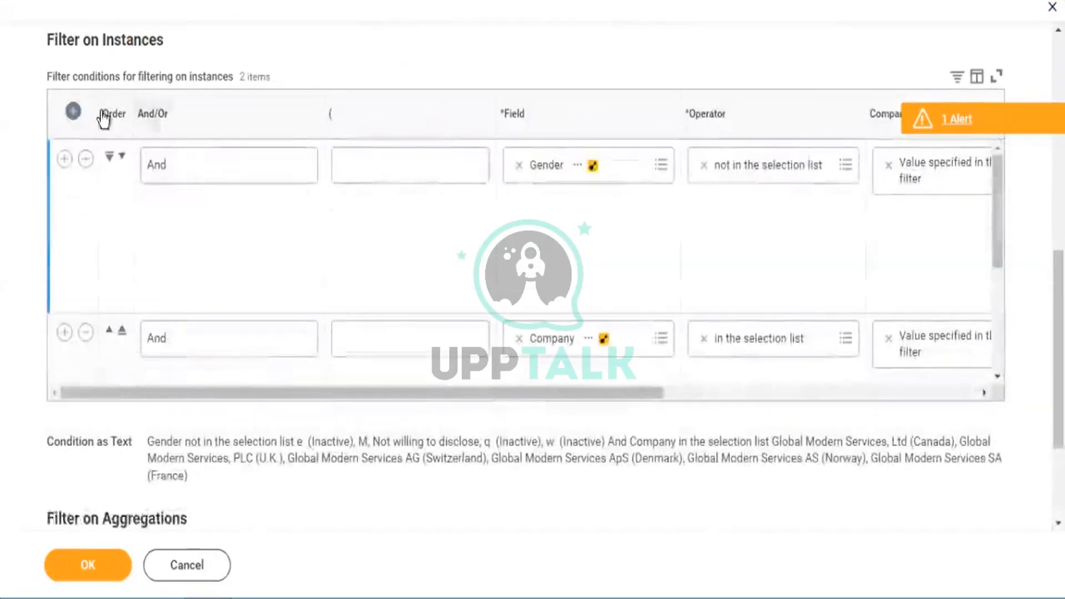
{"action": "left_click", "coordinate": [73, 110]}
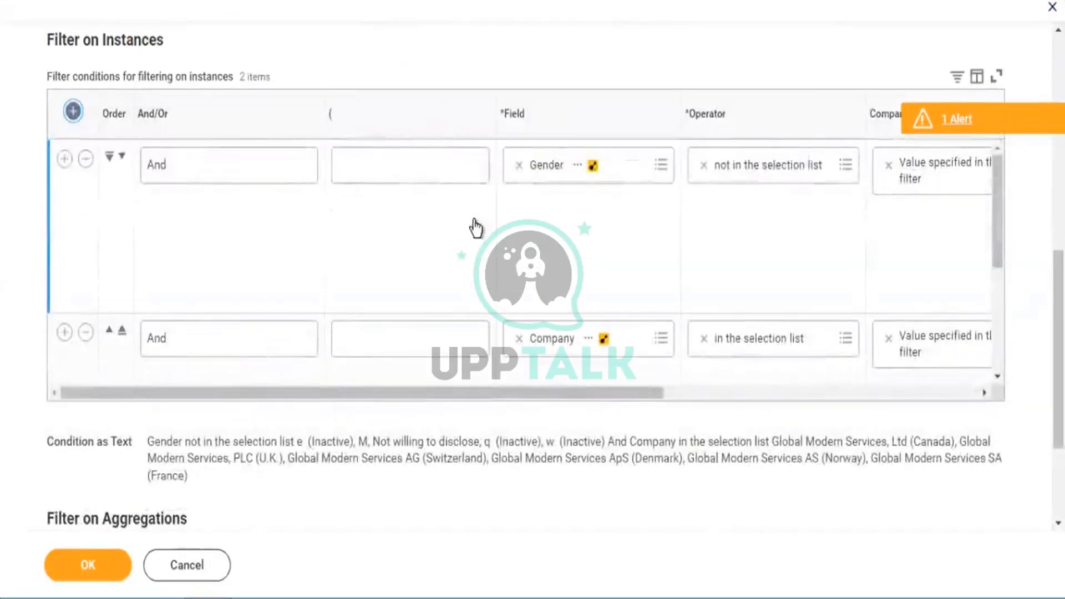
{"action": "left_click", "coordinate": [85, 160]}
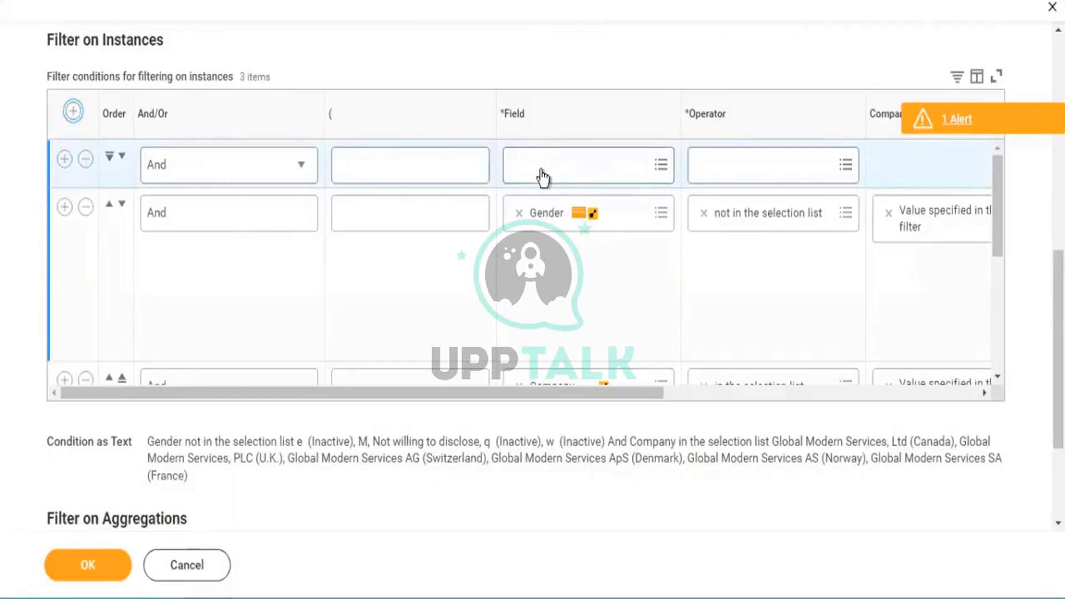
{"action": "type", "text": "gender"}
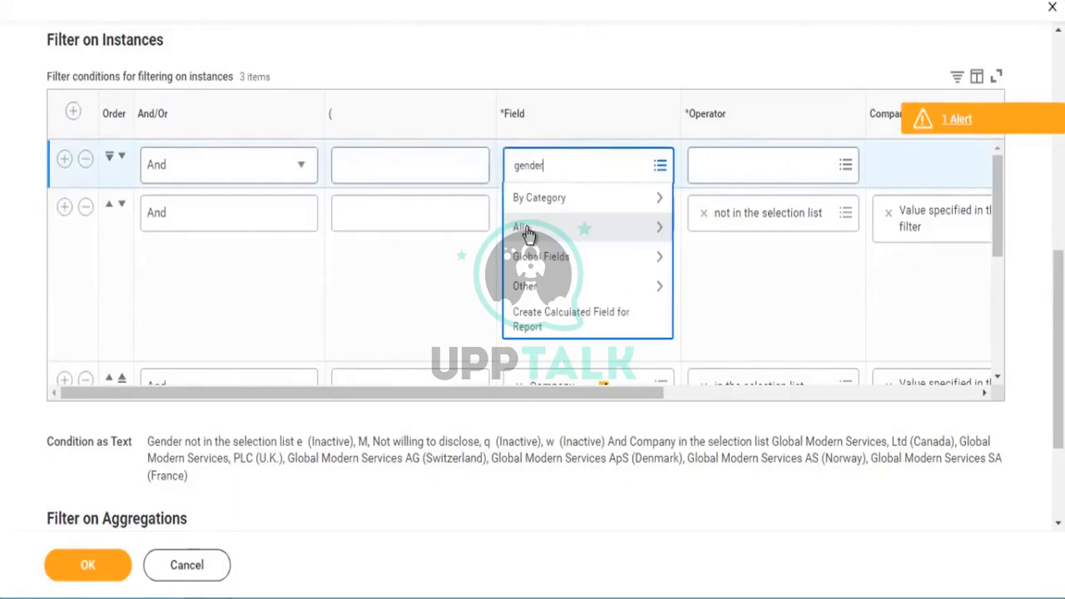
{"action": "key", "text": "Return"}
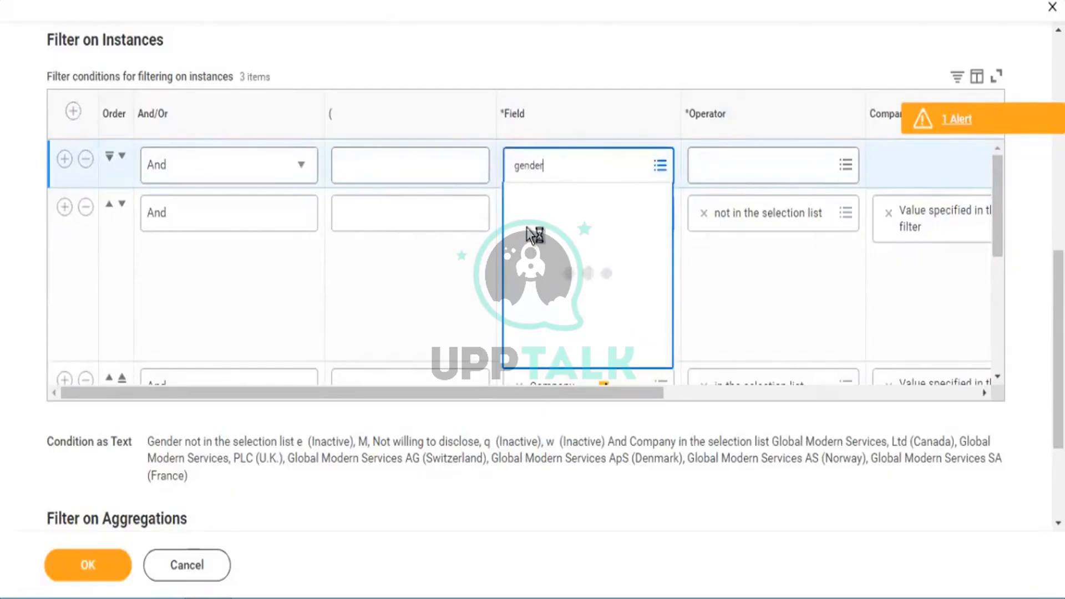
{"action": "left_click", "coordinate": [528, 235]}
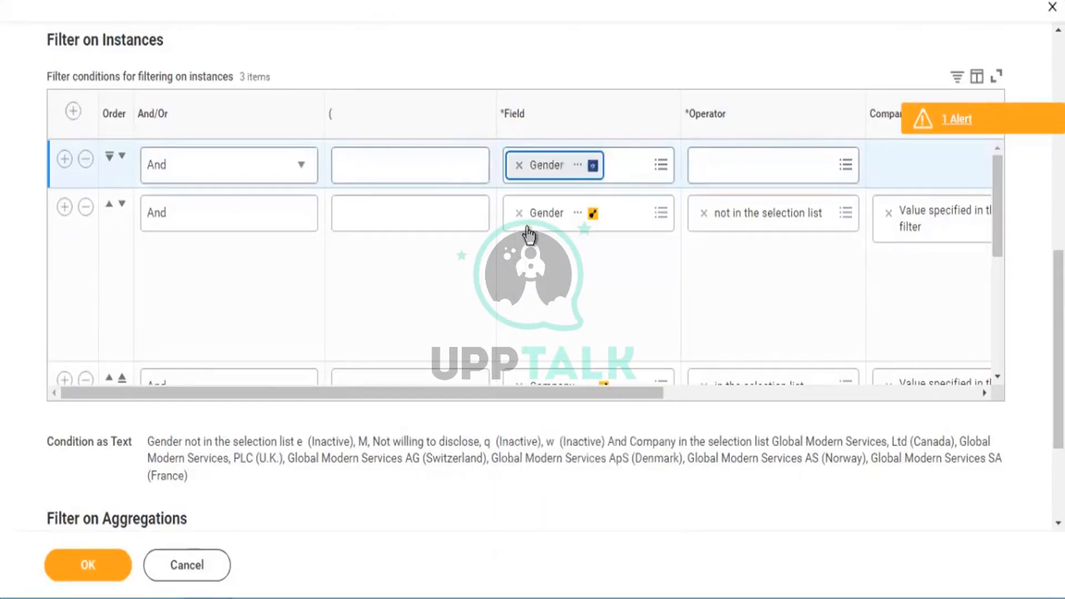
{"action": "left_click", "coordinate": [519, 165]}
Step: Set the new filter condition to the same Gender field the existing condition uses, with the operator is not empty
{"action": "type", "text": "gende"}
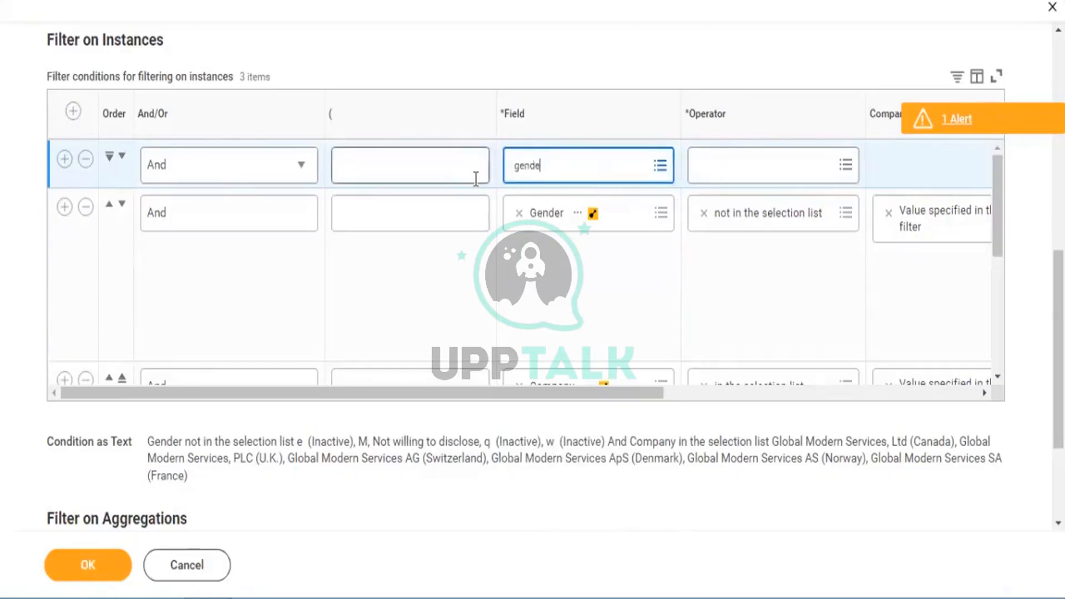
{"action": "type", "text": "r"}
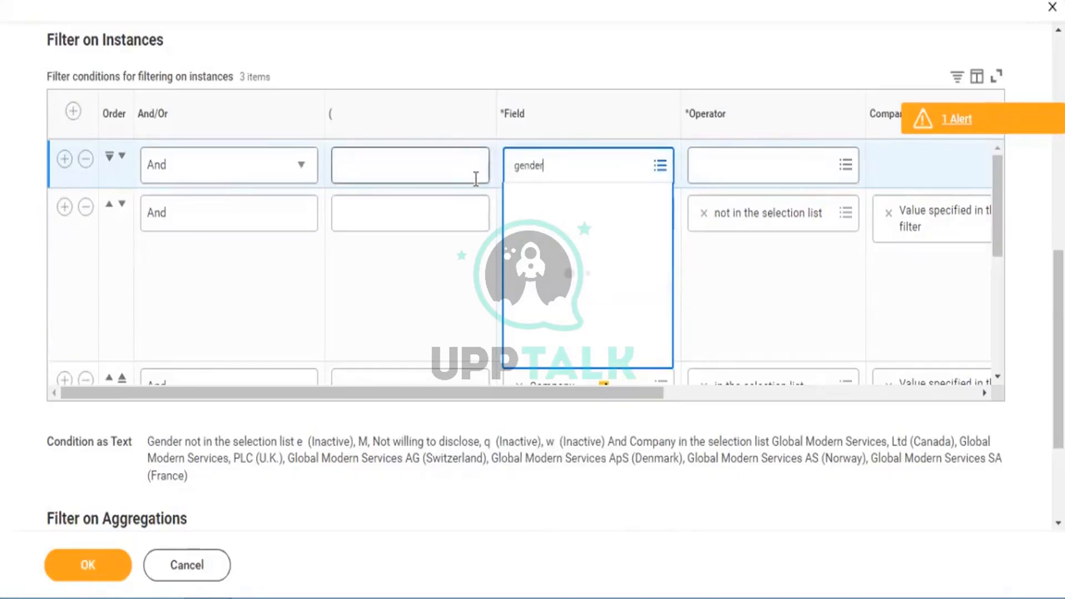
{"action": "key", "text": "Down"}
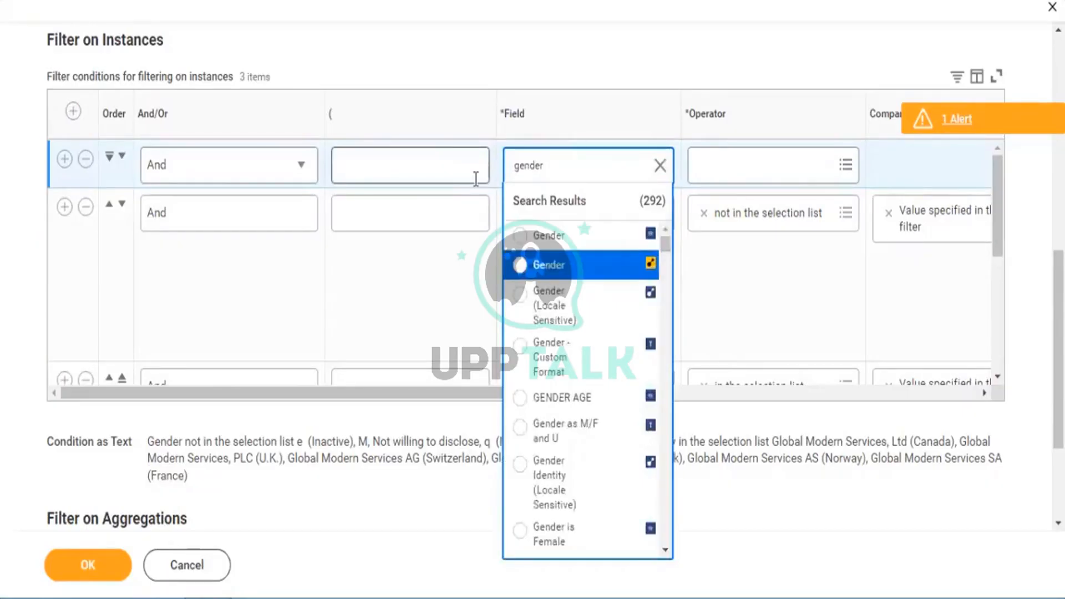
{"action": "key", "text": "Return"}
{"action": "key", "text": "Tab"}
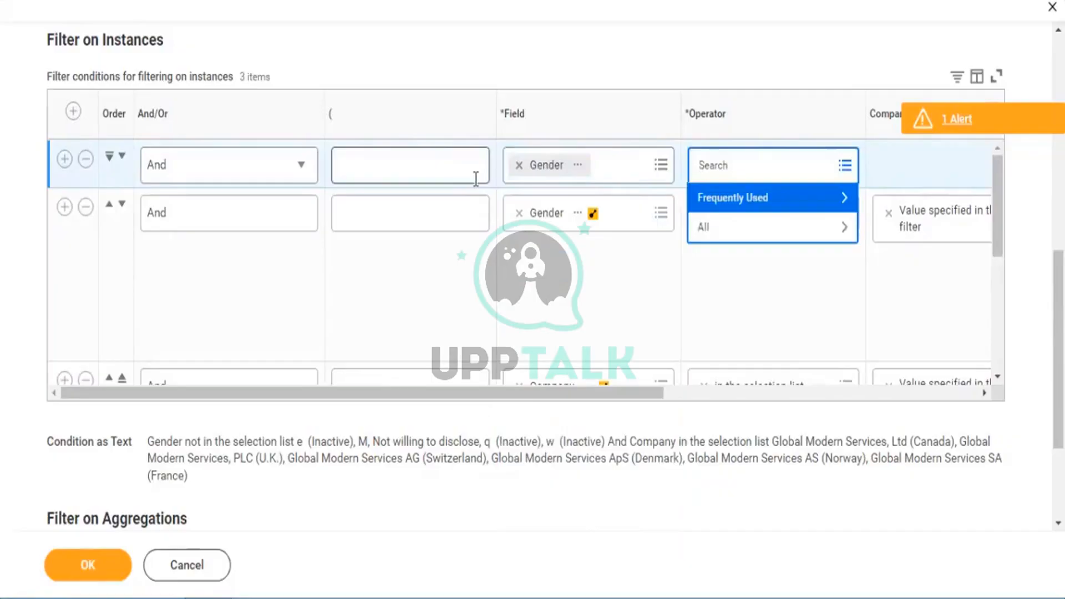
{"action": "key", "text": "Return"}
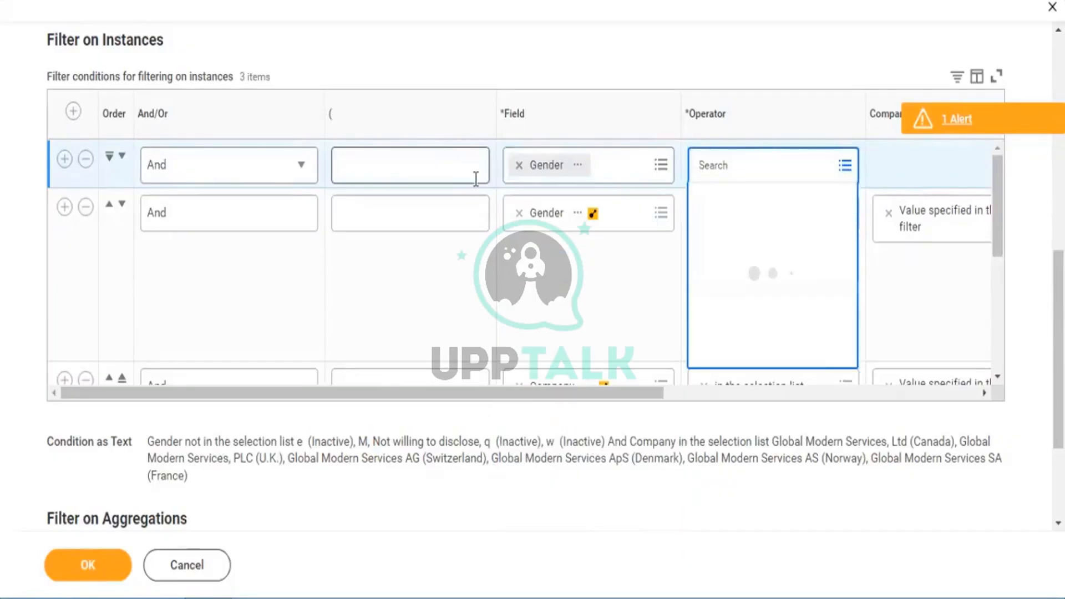
{"action": "key", "text": "Down"}
{"action": "key", "text": "Down"}
{"action": "key", "text": "Down"}
{"action": "key", "text": "Return"}
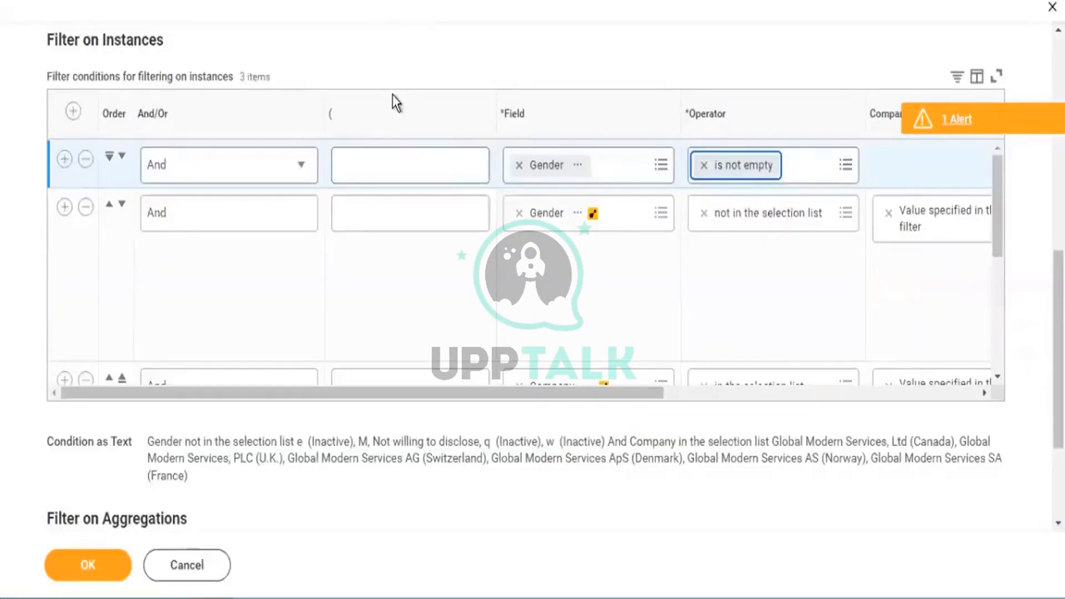
Step: Remove the restriction on drilling to details by resetting the report's Drill Down Options to select one
{"action": "scroll", "coordinate": [392, 103], "scroll_direction": "up", "scroll_amount": 7}
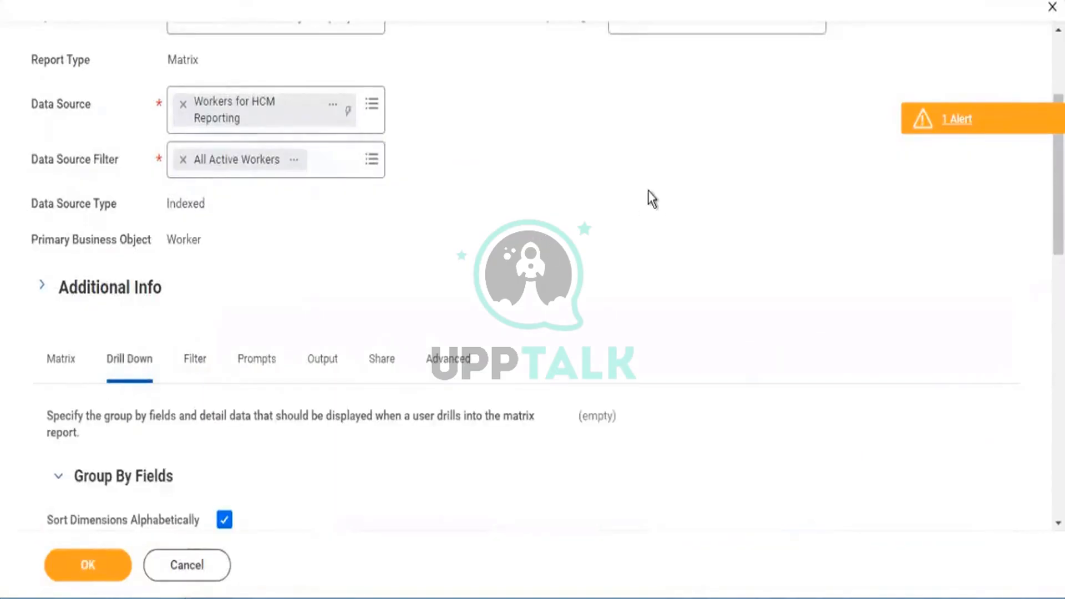
{"action": "scroll", "coordinate": [648, 200], "scroll_direction": "down", "scroll_amount": 15}
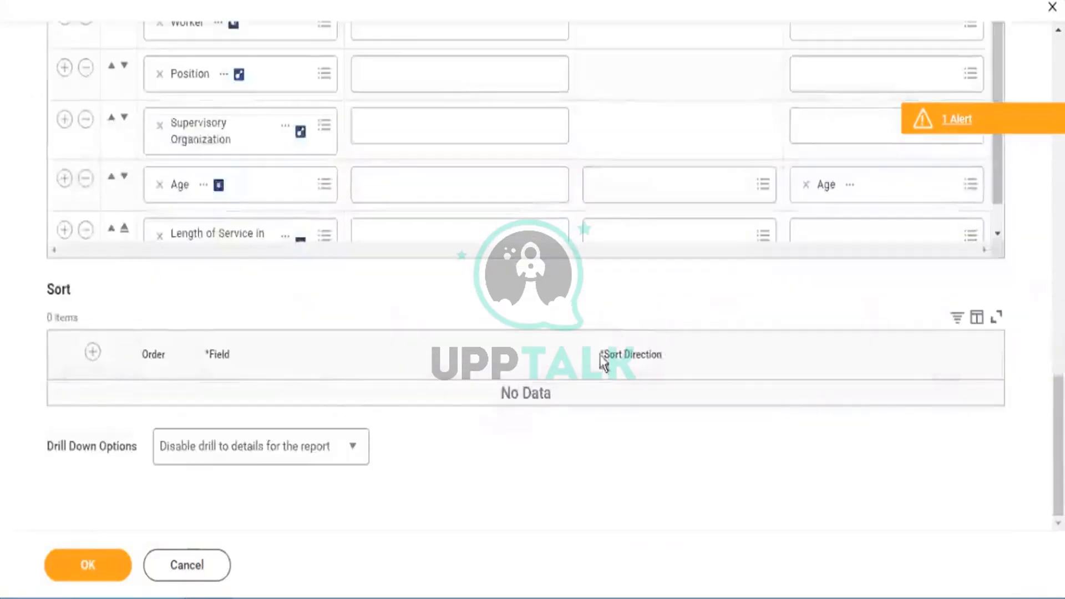
{"action": "left_click", "coordinate": [356, 447]}
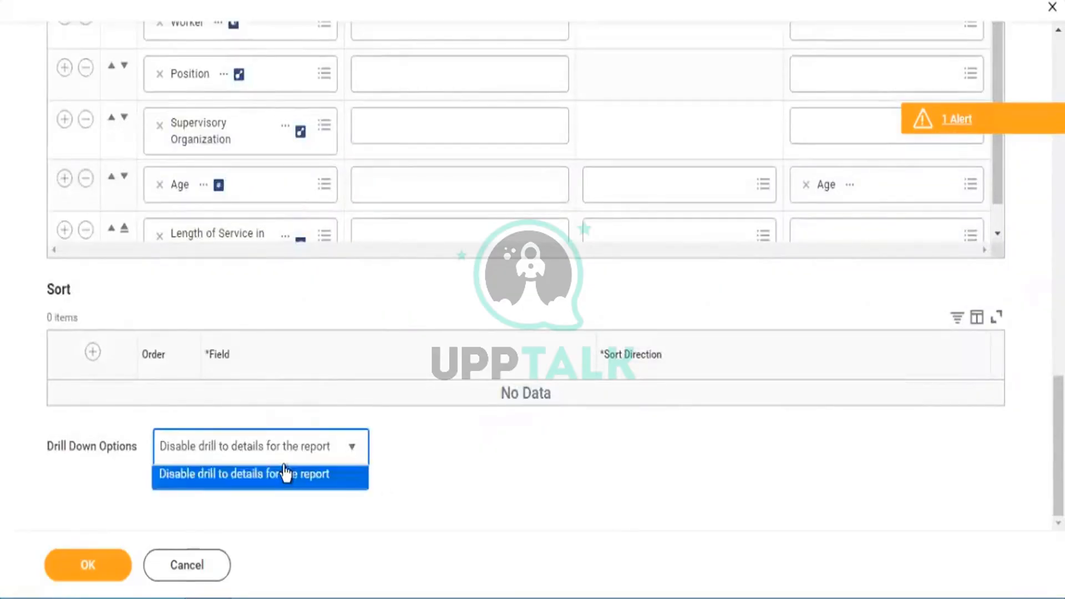
{"action": "left_click", "coordinate": [288, 478]}
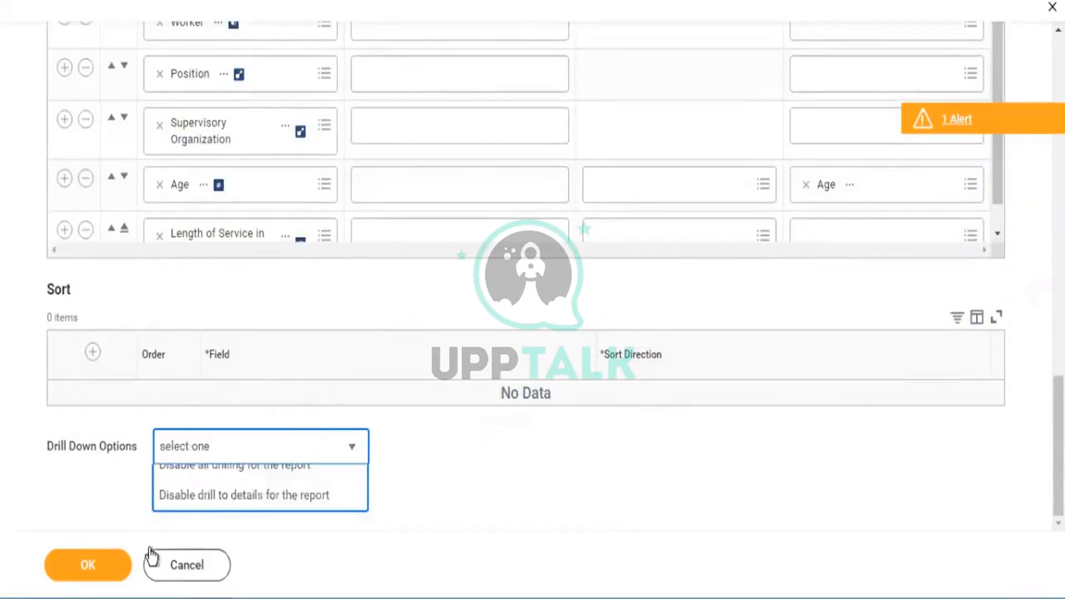
Step: Save the report definition and rerun the report with all worker type prompts left empty
{"action": "left_click", "coordinate": [102, 561]}
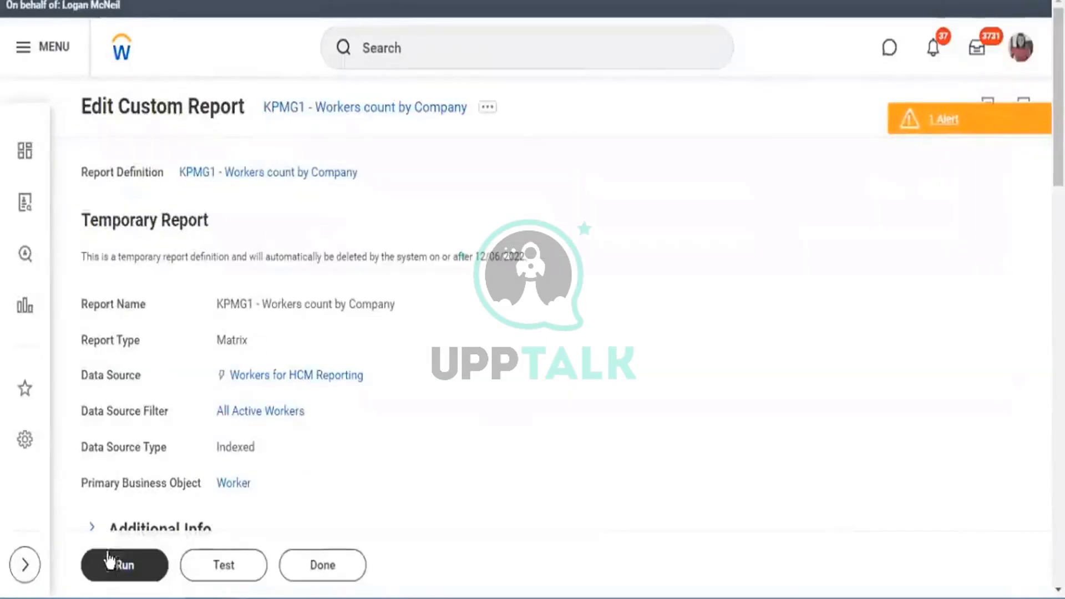
{"action": "left_click", "coordinate": [109, 562]}
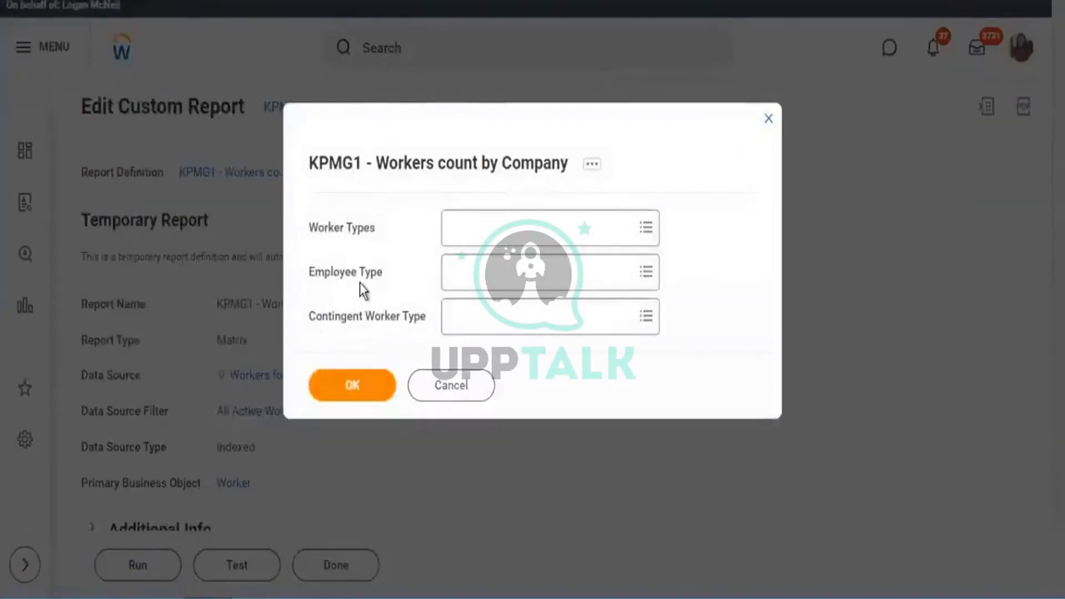
{"action": "key", "text": "Return"}
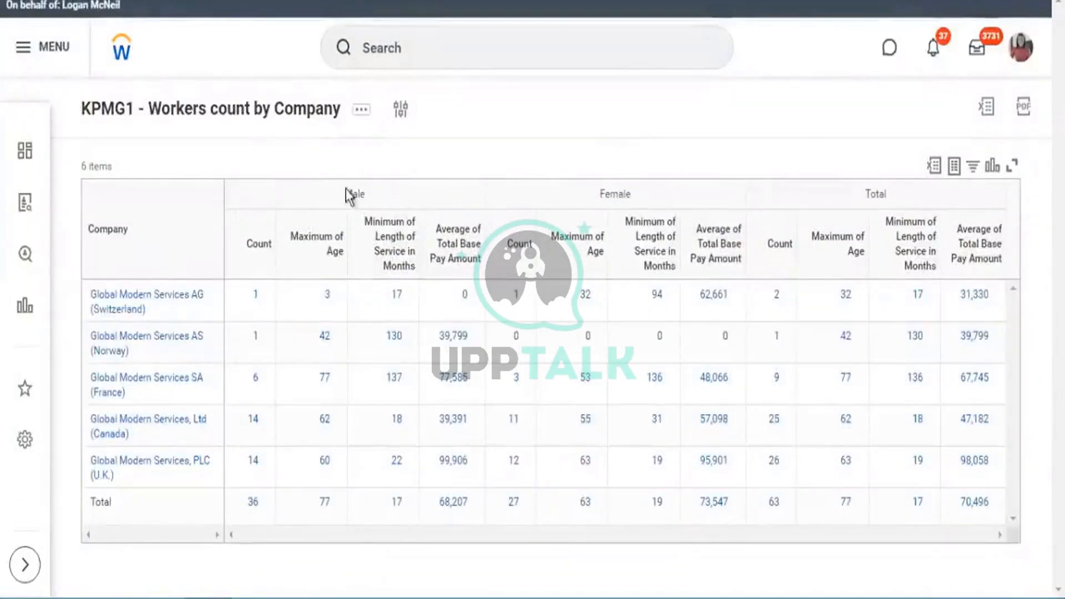
Step: Review the Male, Female and Total column groups in the refreshed matrix
{"action": "left_click_drag", "start_coordinate": [341, 188], "coordinate": [381, 193]}
{"action": "left_click", "coordinate": [639, 205]}
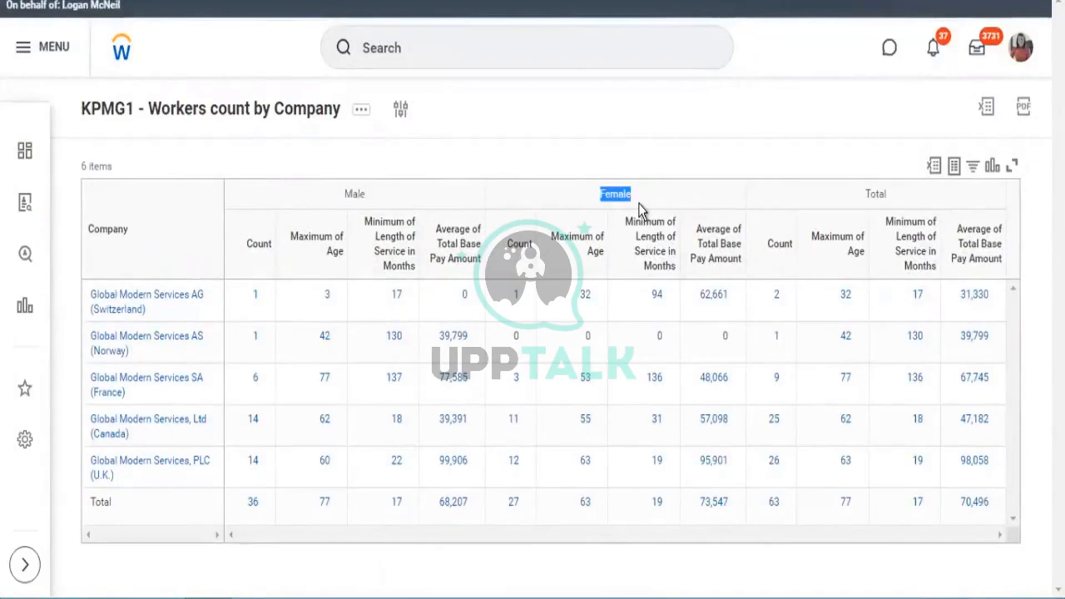
{"action": "left_click_drag", "start_coordinate": [860, 196], "coordinate": [887, 192]}
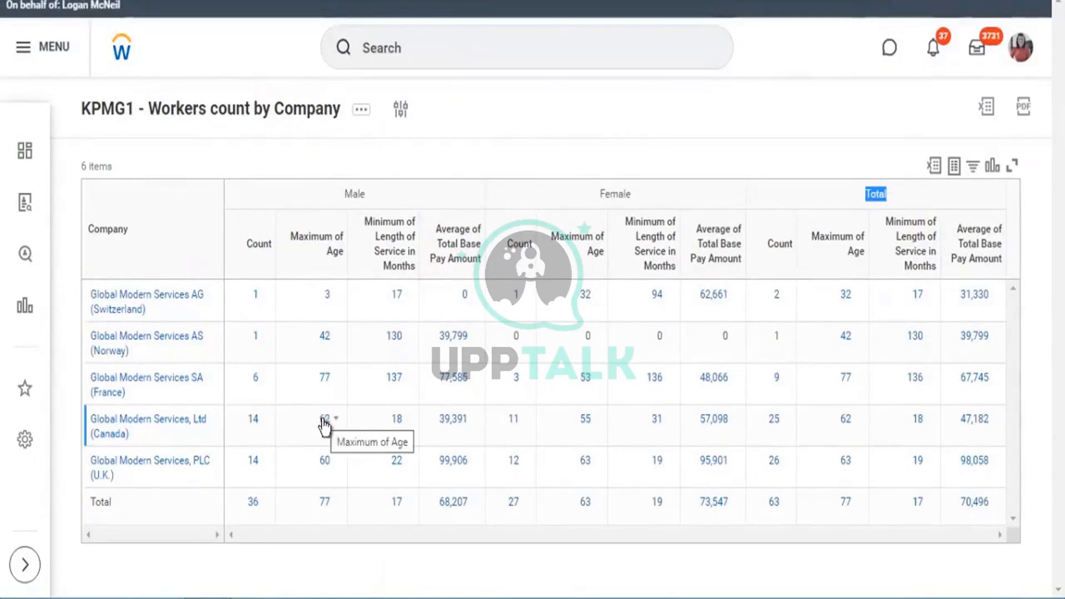
Step: Drill into the male worker count of Global Modern Services, Ltd (Canada), sort the details by Age descending to check the maximum, and close them
{"action": "left_click", "coordinate": [256, 425]}
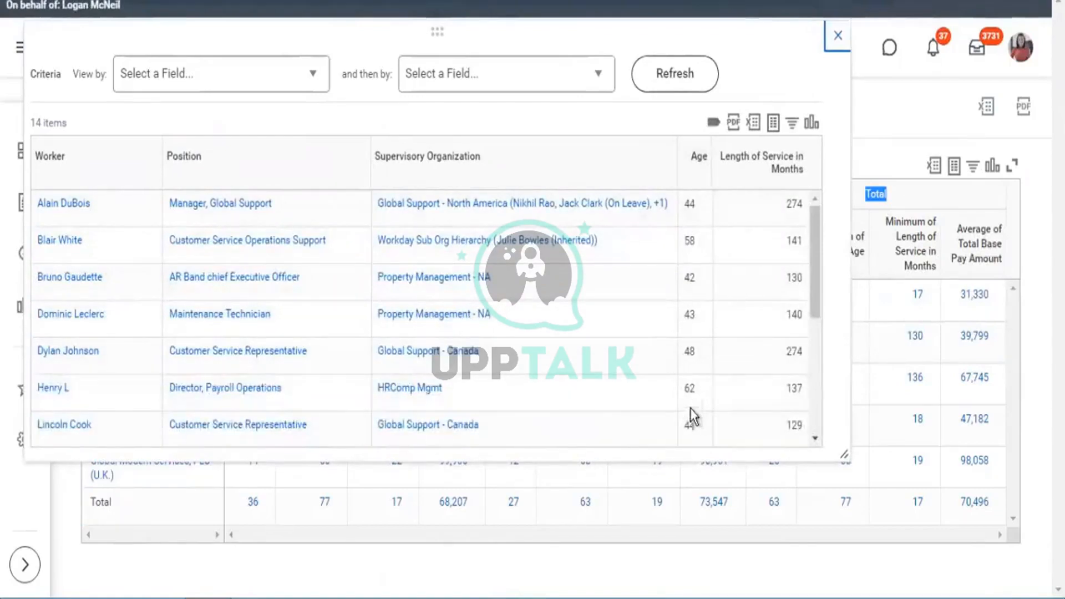
{"action": "left_click", "coordinate": [694, 167]}
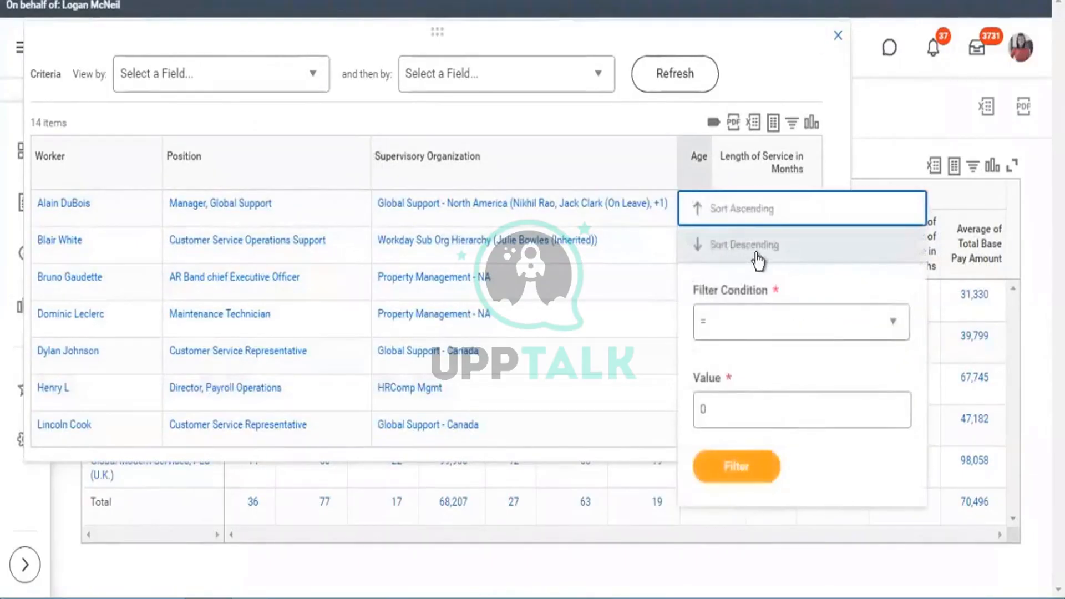
{"action": "left_click", "coordinate": [756, 253]}
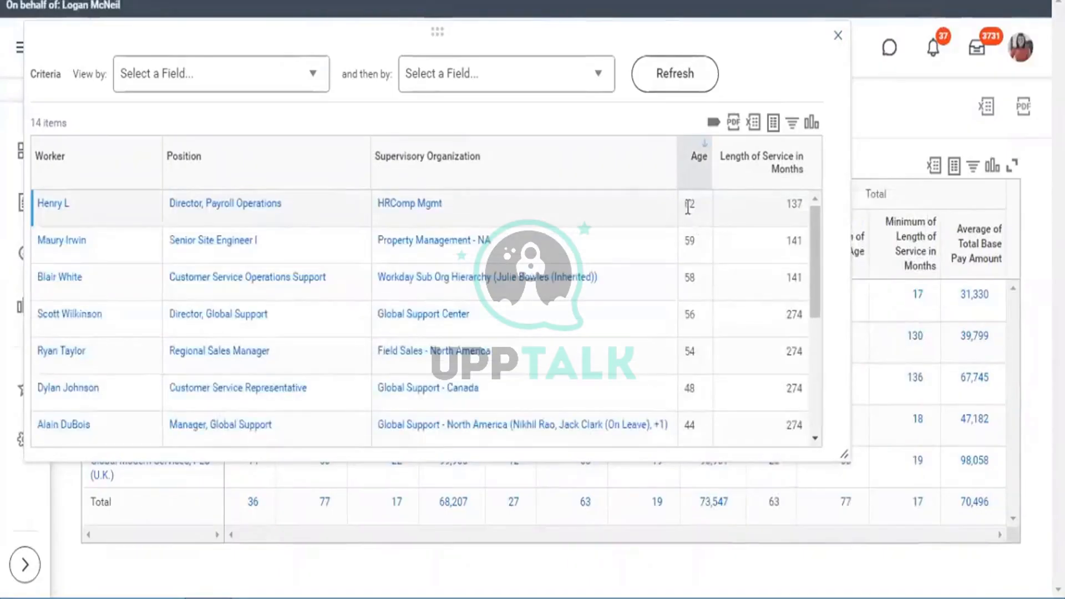
{"action": "left_click_drag", "start_coordinate": [699, 206], "coordinate": [684, 207]}
{"action": "left_click", "coordinate": [838, 36]}
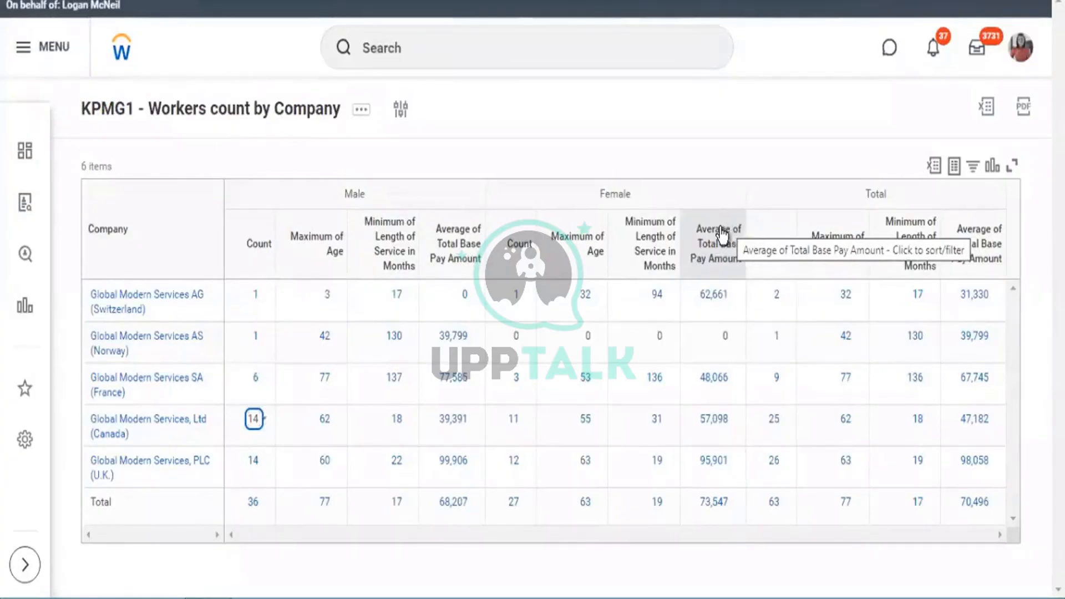
Step: Open the report definition for editing and add a second Count summarization directly below the first one
{"action": "left_click", "coordinate": [363, 111]}
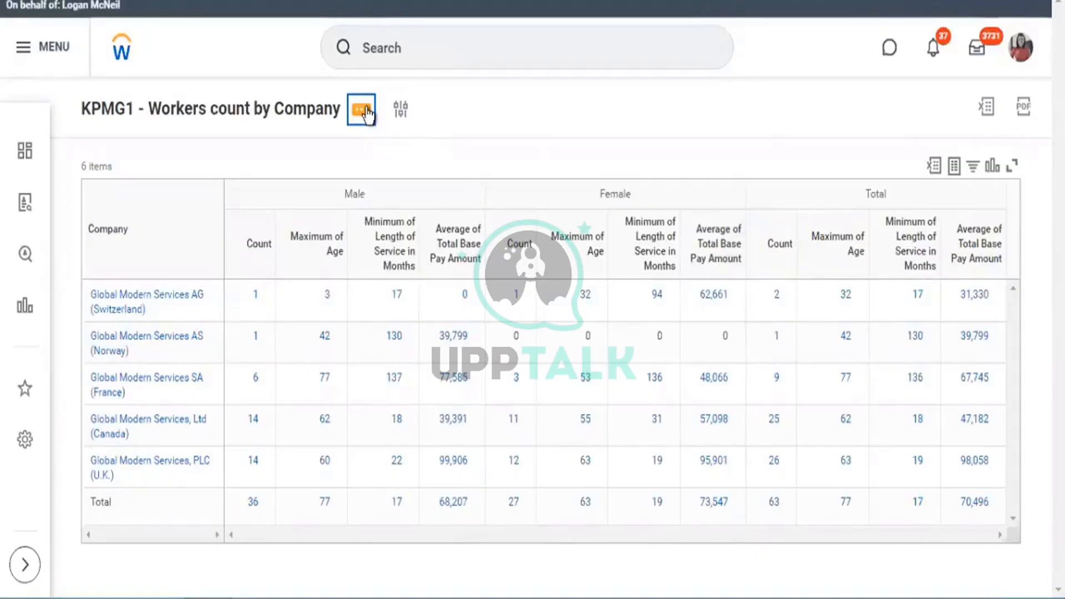
{"action": "left_click", "coordinate": [362, 110]}
{"action": "mouse_move", "coordinate": [509, 188]}
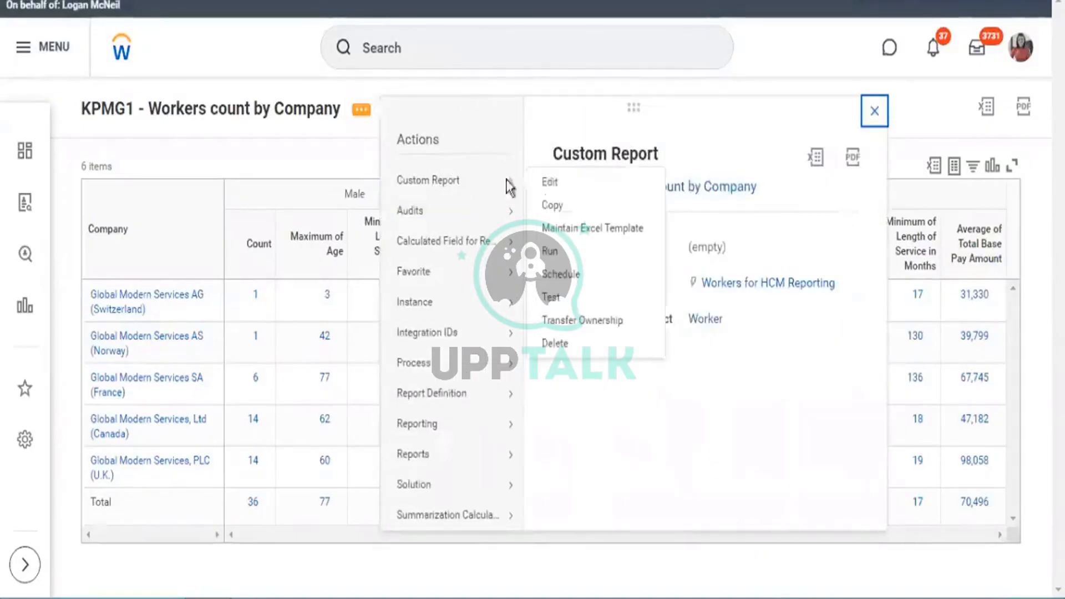
{"action": "left_click", "coordinate": [542, 181]}
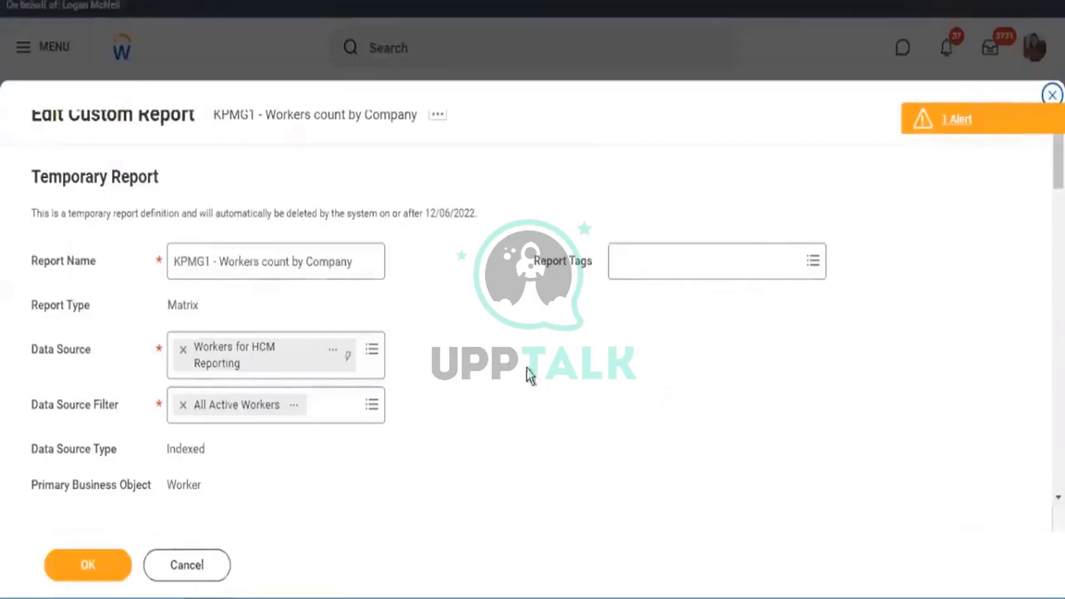
{"action": "scroll", "coordinate": [507, 314], "scroll_direction": "down", "scroll_amount": 8}
{"action": "scroll", "coordinate": [483, 274], "scroll_direction": "down", "scroll_amount": 3}
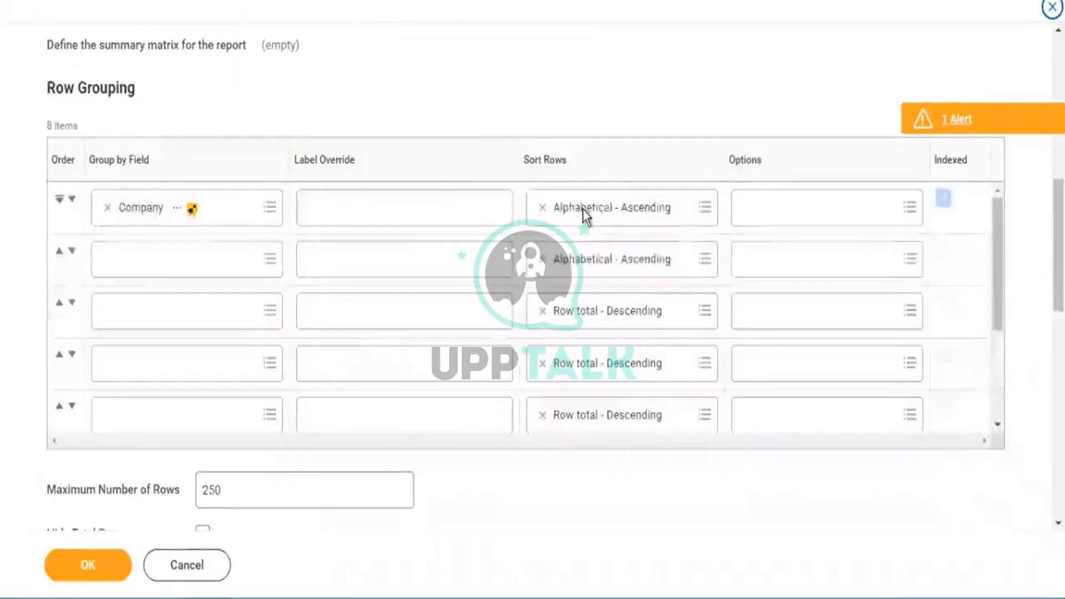
{"action": "scroll", "coordinate": [561, 249], "scroll_direction": "down", "scroll_amount": 3}
{"action": "scroll", "coordinate": [977, 463], "scroll_direction": "down", "scroll_amount": 2}
{"action": "scroll", "coordinate": [977, 456], "scroll_direction": "down", "scroll_amount": 8}
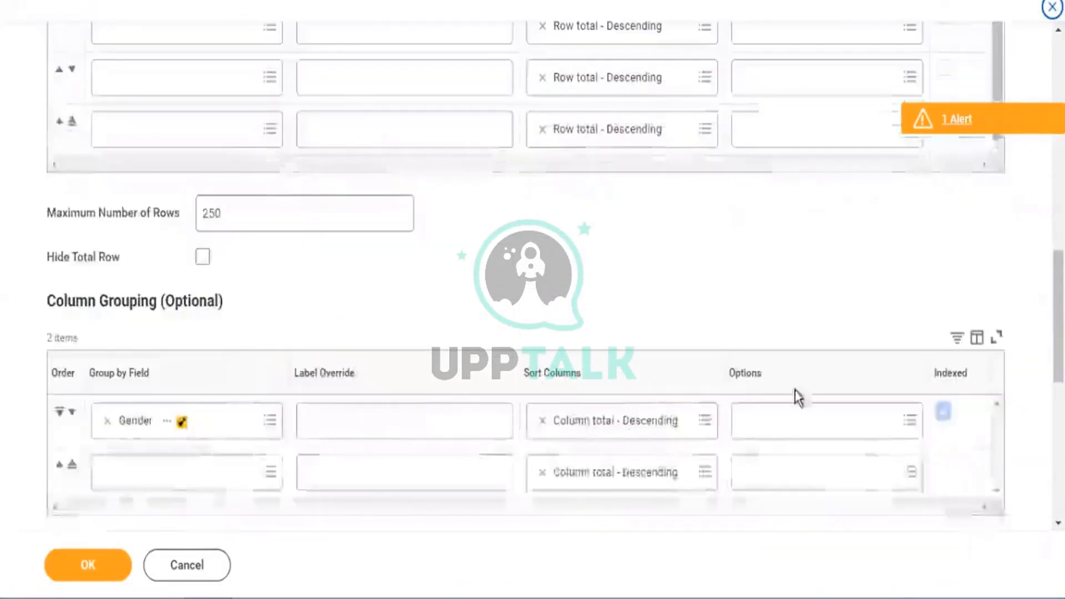
{"action": "scroll", "coordinate": [397, 359], "scroll_direction": "down", "scroll_amount": 3}
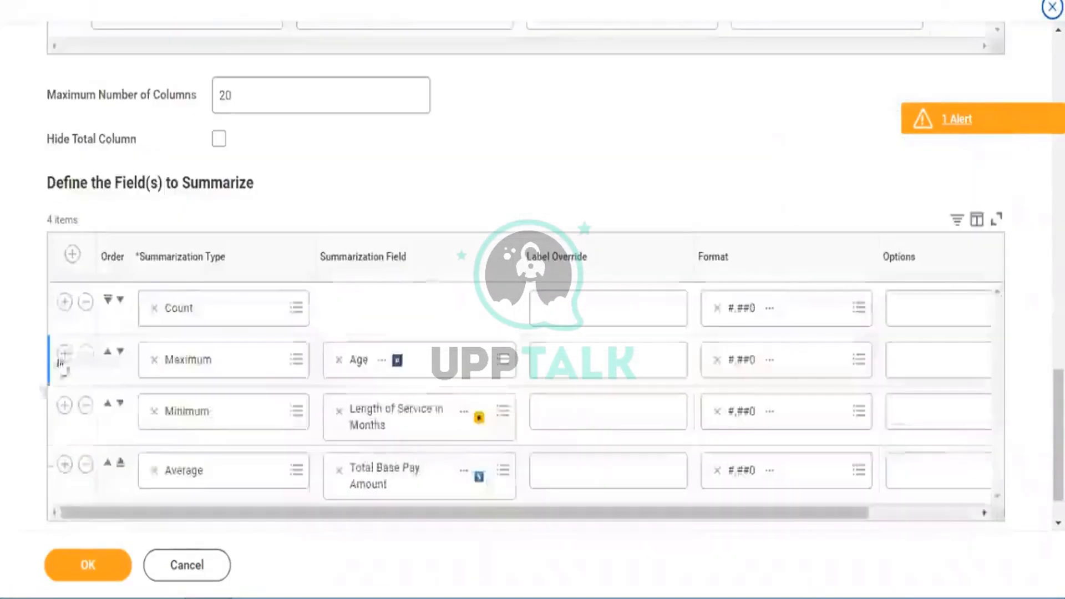
{"action": "left_click", "coordinate": [64, 301]}
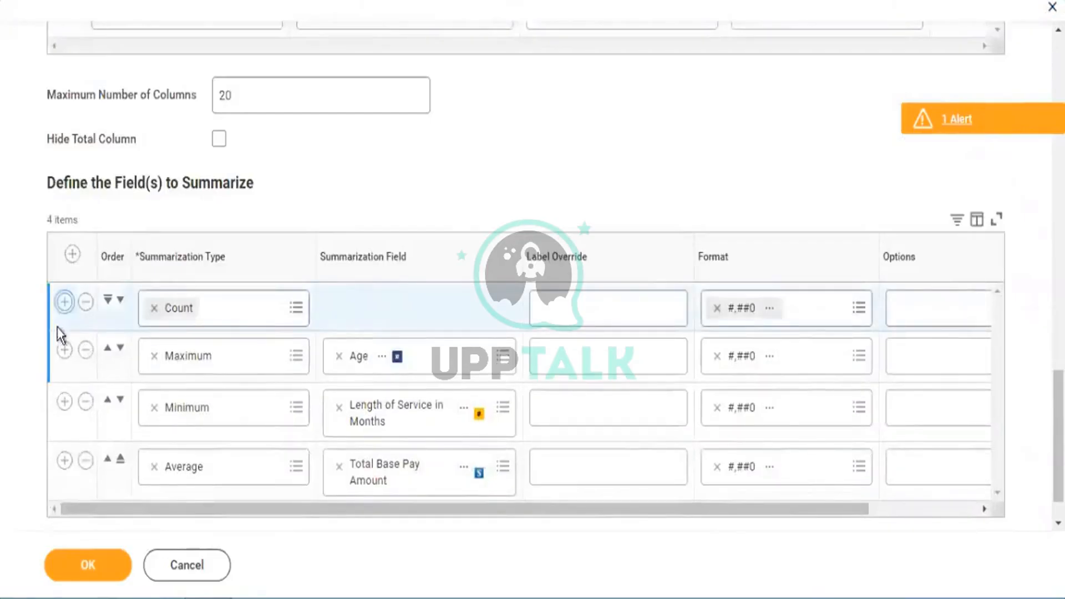
{"action": "left_click", "coordinate": [64, 303]}
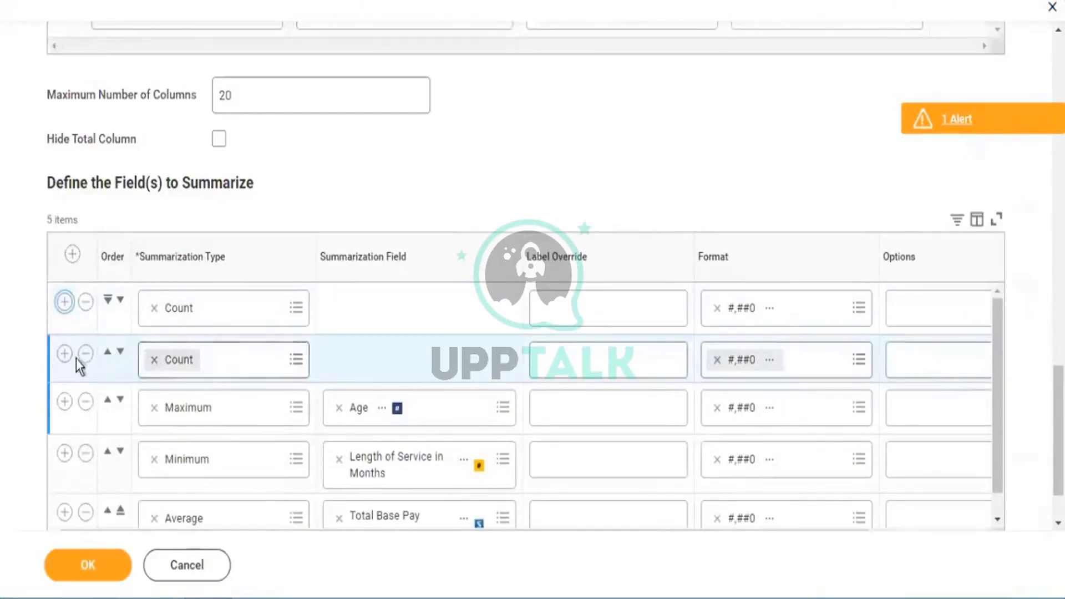
{"action": "left_click", "coordinate": [240, 359]}
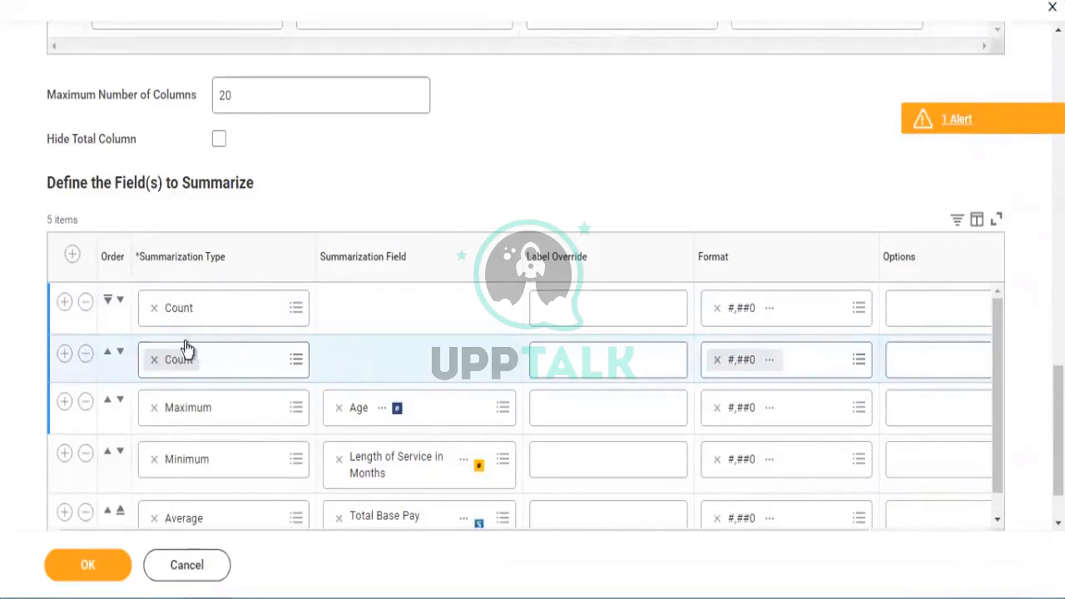
Step: Set the format of the second Count summarization to #,##0.0% from the frequently used formats
{"action": "left_click", "coordinate": [854, 363]}
{"action": "left_click", "coordinate": [854, 362]}
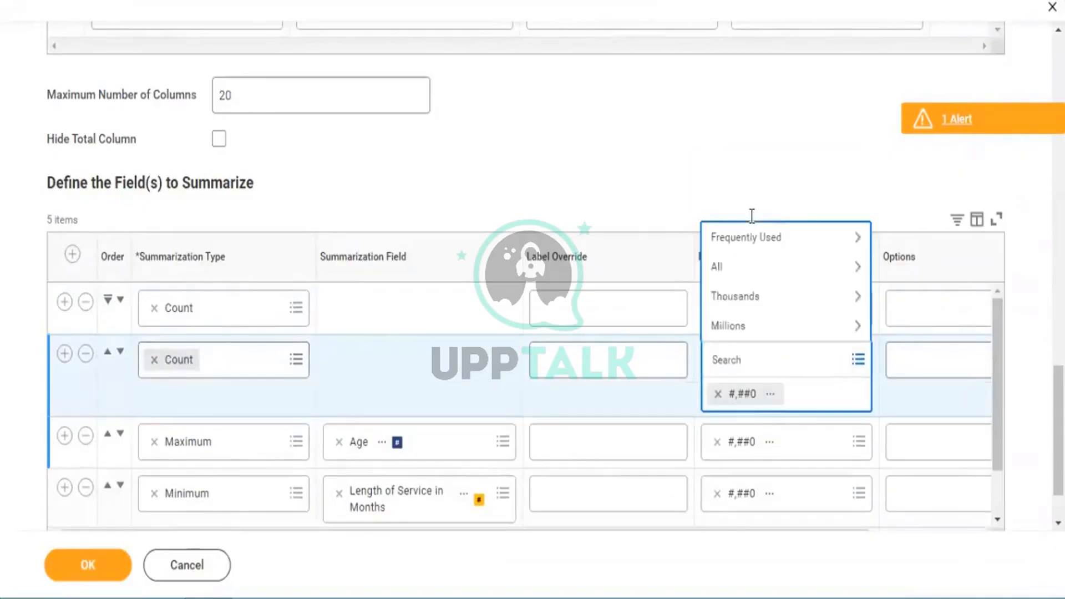
{"action": "left_click", "coordinate": [740, 235]}
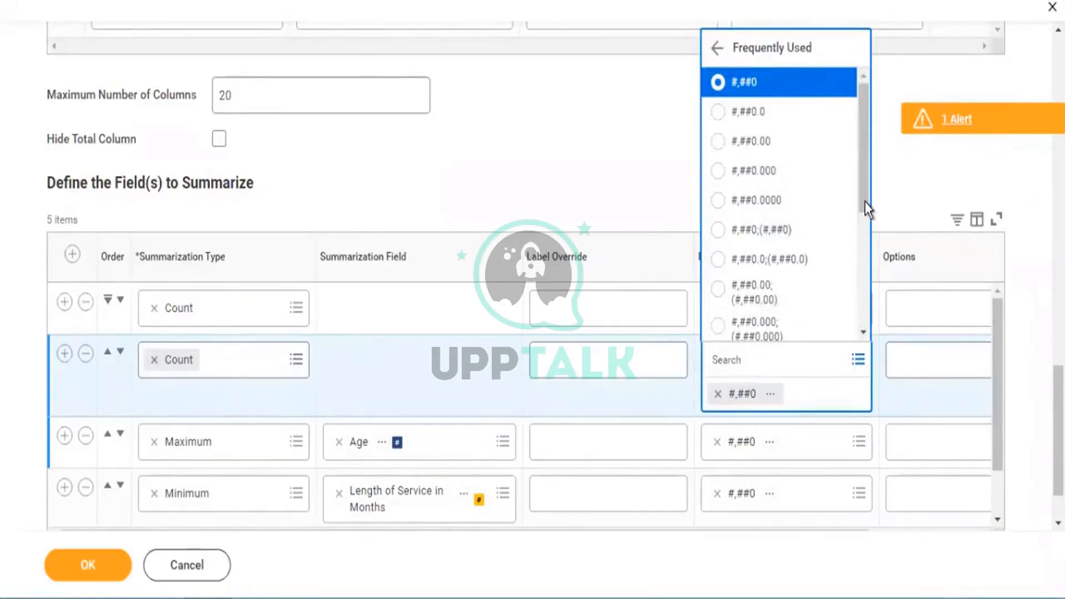
{"action": "left_click_drag", "start_coordinate": [860, 207], "coordinate": [848, 299]}
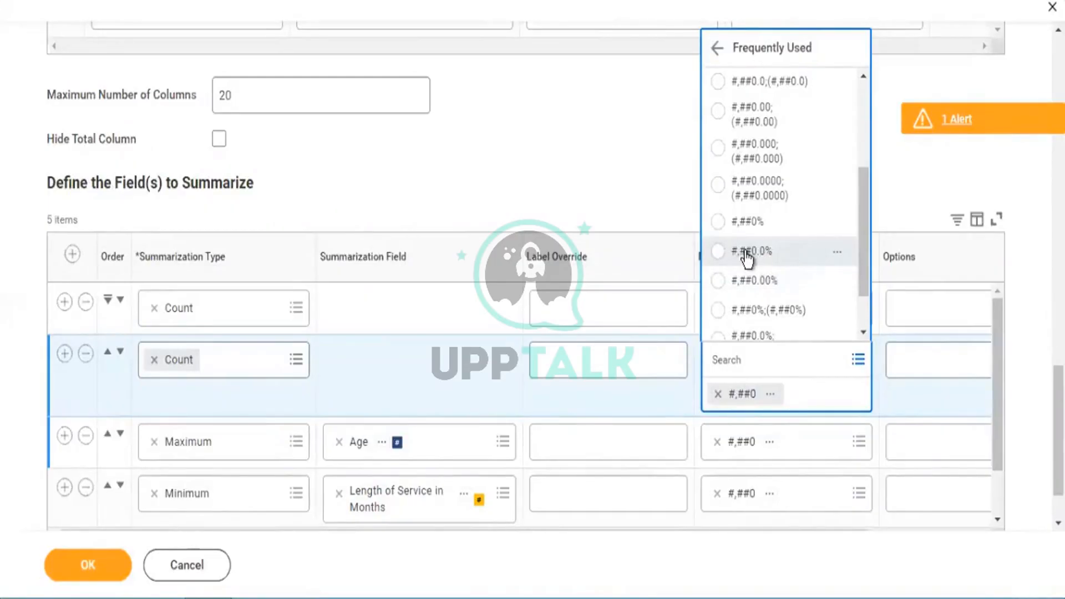
{"action": "left_click", "coordinate": [746, 254]}
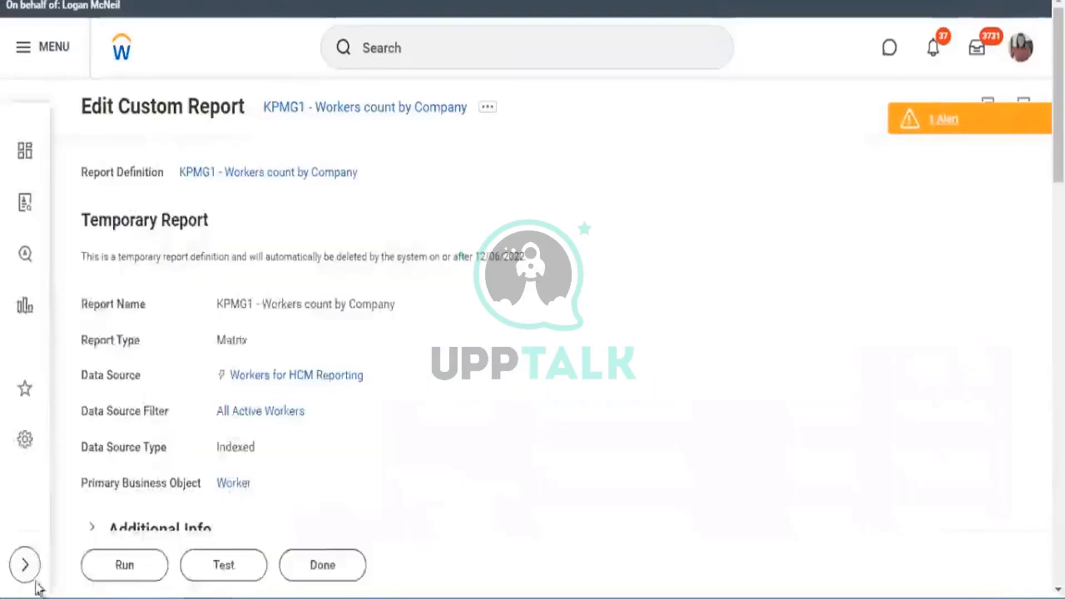
Step: Save and rerun the report with all worker type prompts left empty, and check the new percentage counts under Male
{"action": "left_click", "coordinate": [126, 566]}
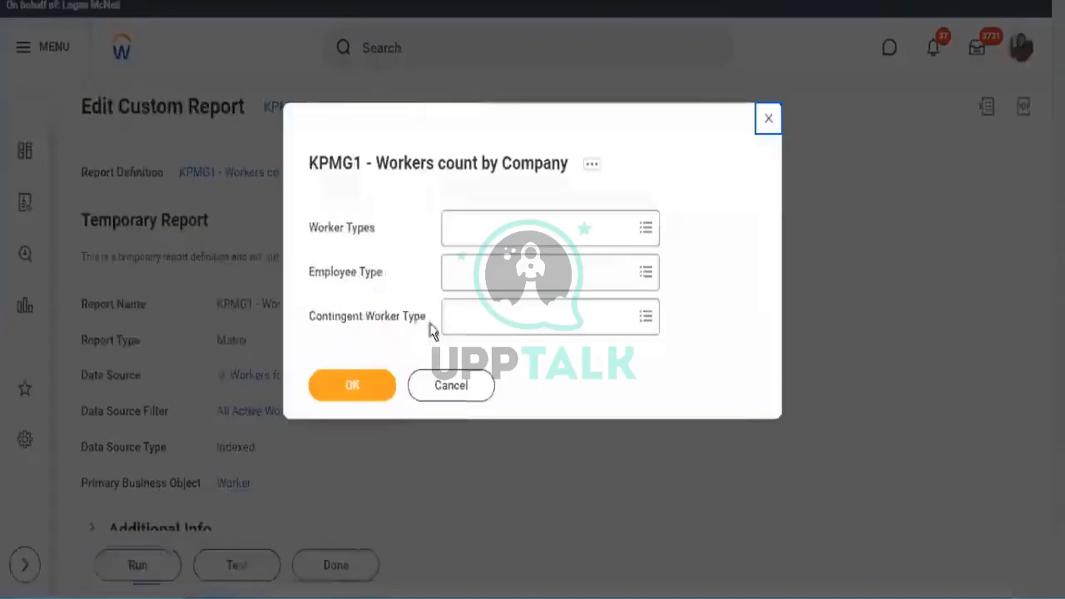
{"action": "left_click", "coordinate": [353, 381]}
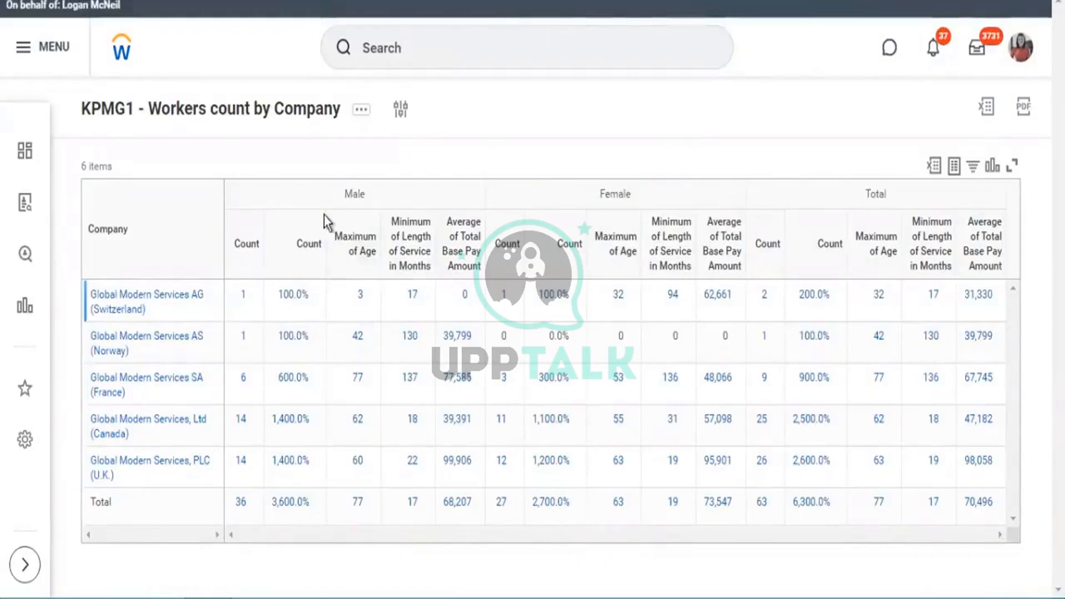
{"action": "double_click", "coordinate": [364, 200]}
{"action": "left_click_drag", "start_coordinate": [354, 195], "coordinate": [385, 210]}
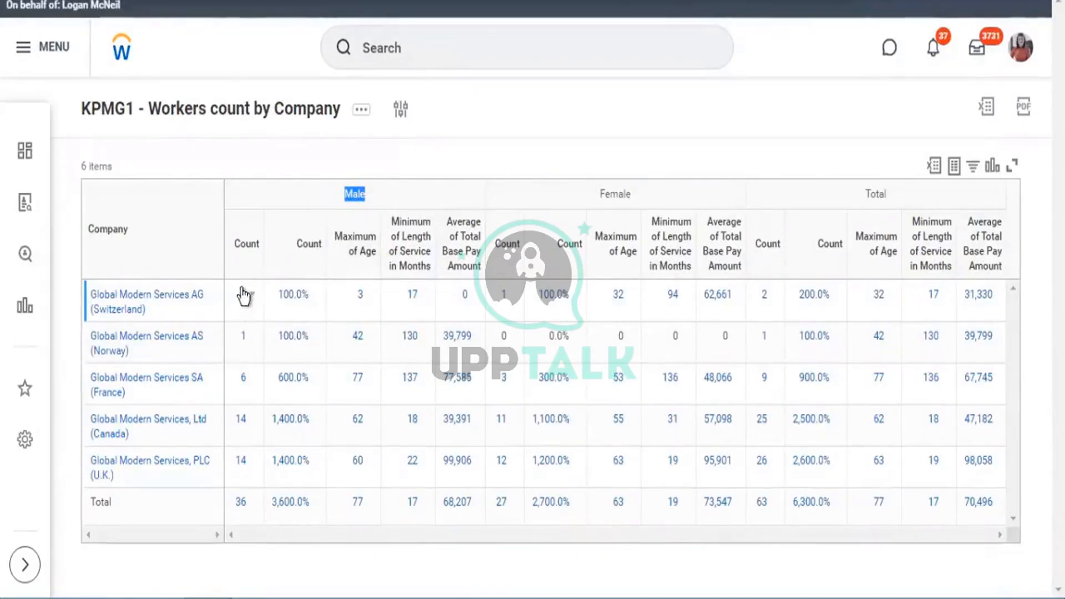
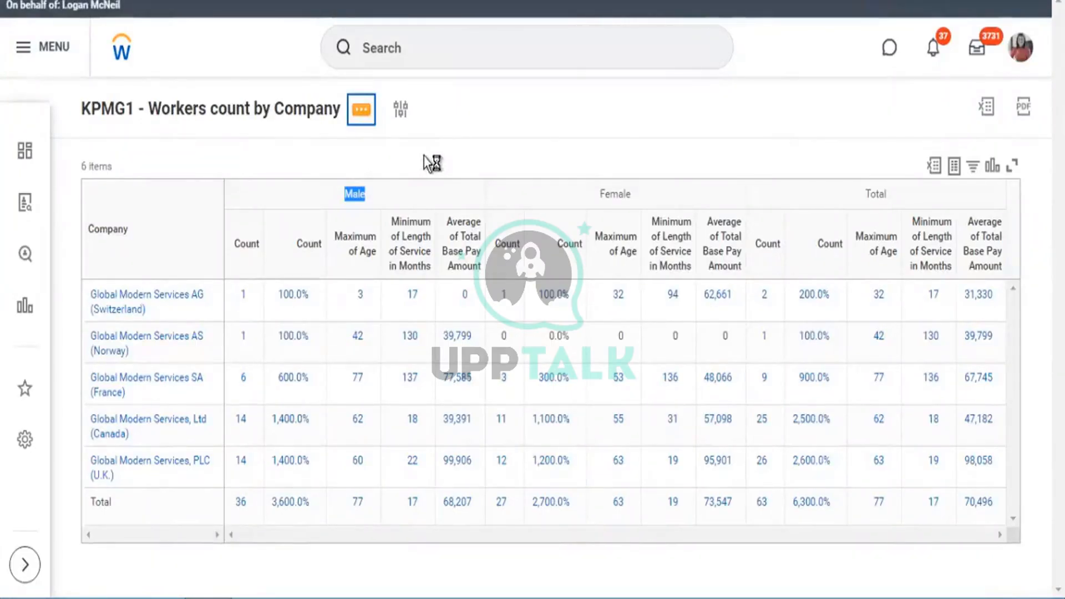
Step: Reopen the report definition for editing and assign the Percent of Column Total option to the second Count summarization
{"action": "mouse_move", "coordinate": [457, 165]}
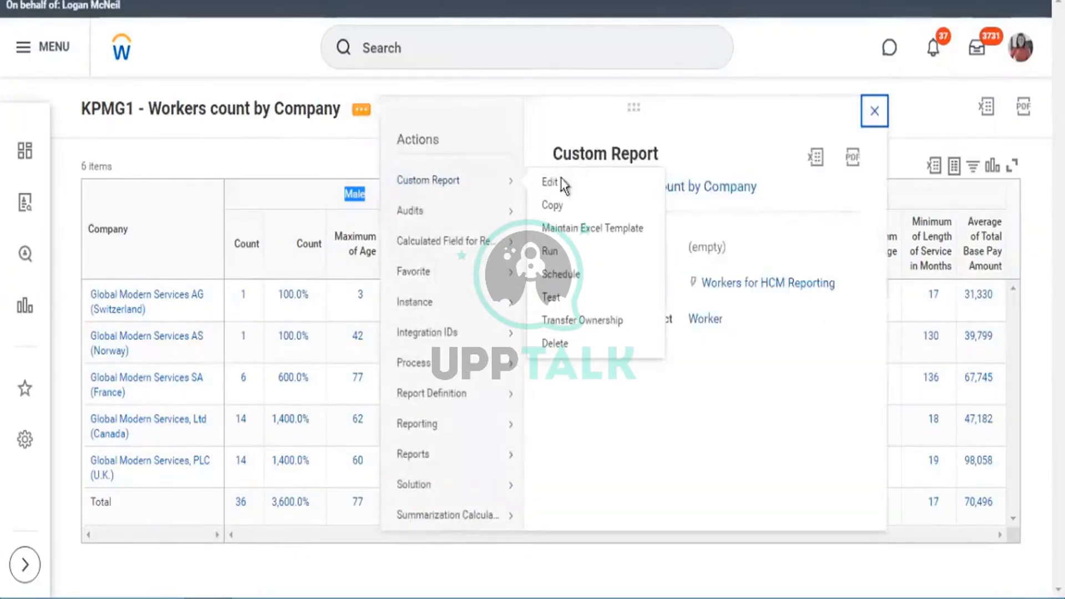
{"action": "left_click", "coordinate": [556, 179]}
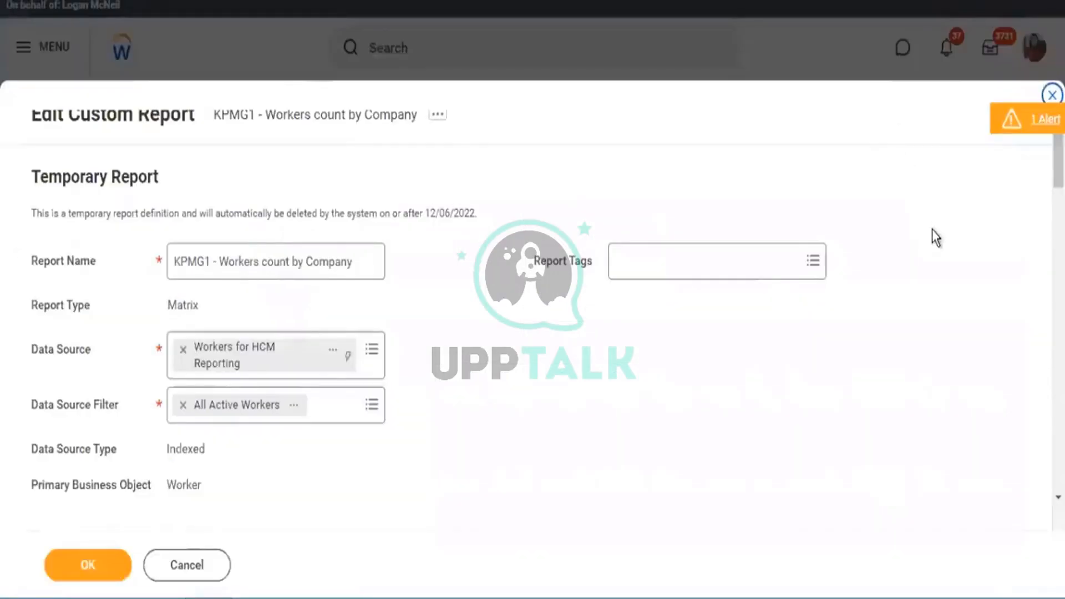
{"action": "scroll", "coordinate": [936, 237], "scroll_direction": "down", "scroll_amount": 10}
{"action": "scroll", "coordinate": [898, 285], "scroll_direction": "down", "scroll_amount": 5}
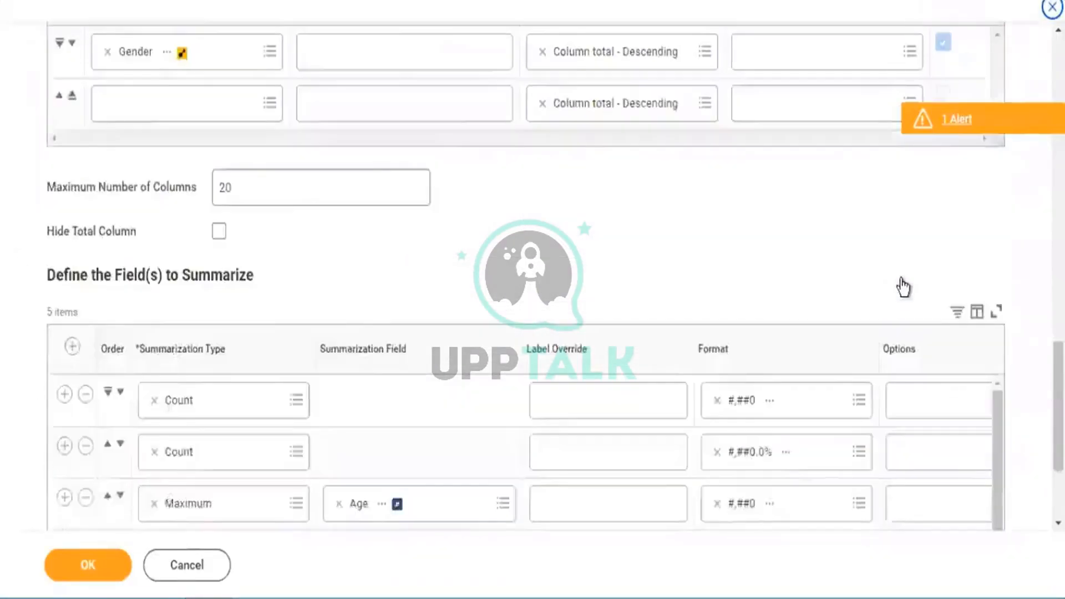
{"action": "scroll", "coordinate": [903, 287], "scroll_direction": "down", "scroll_amount": 3}
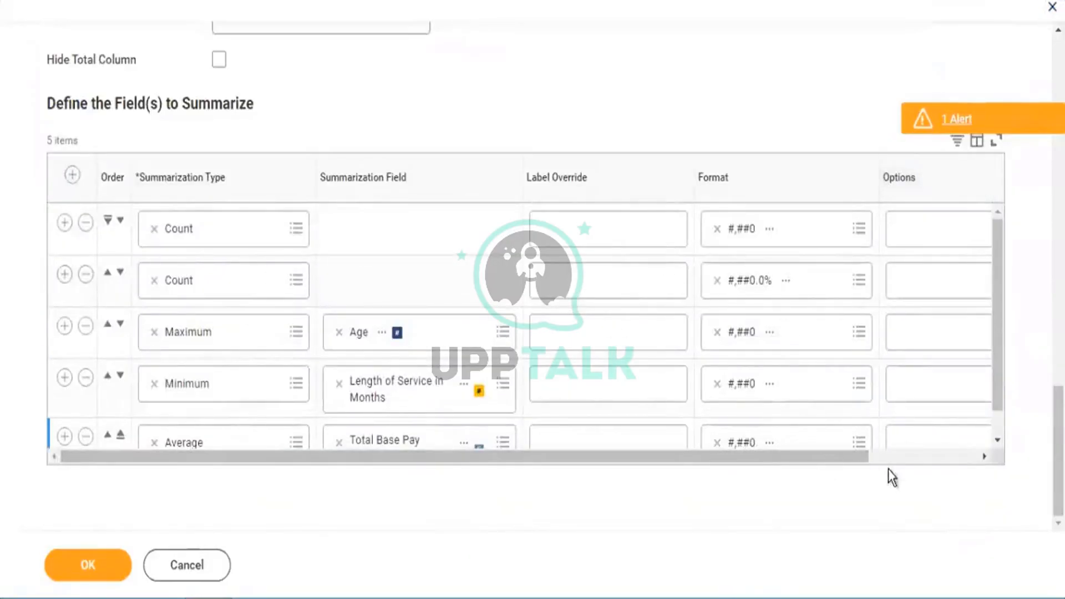
{"action": "left_click", "coordinate": [892, 455]}
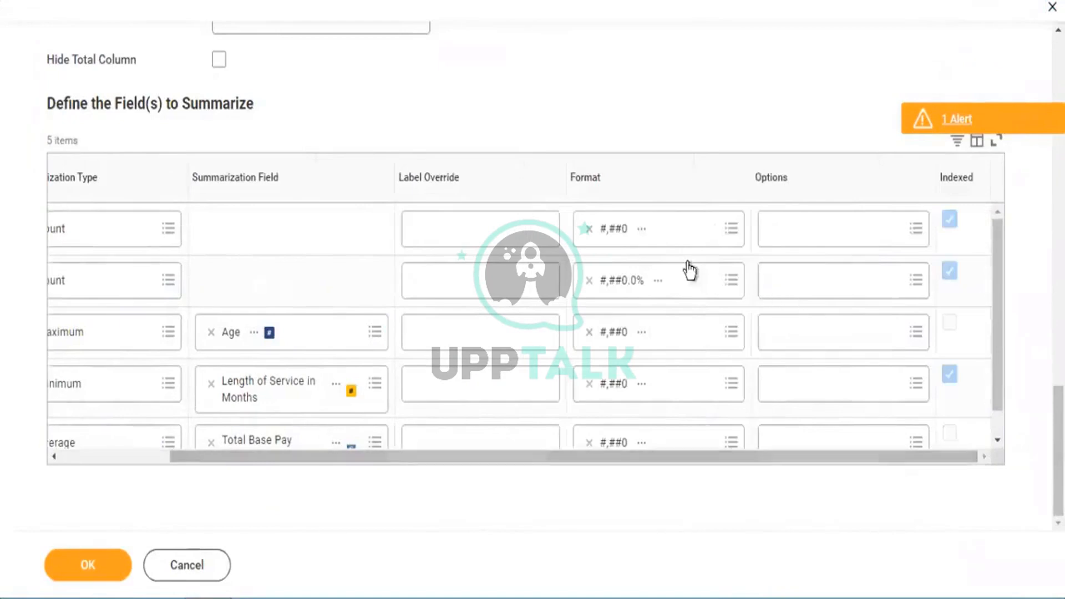
{"action": "left_click", "coordinate": [831, 284]}
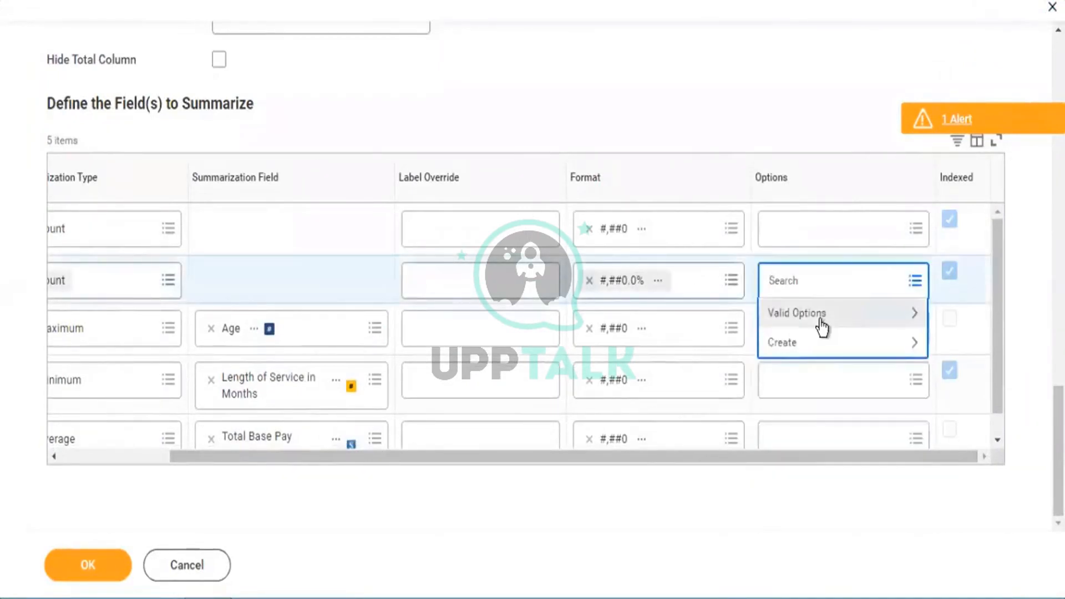
{"action": "left_click", "coordinate": [822, 327]}
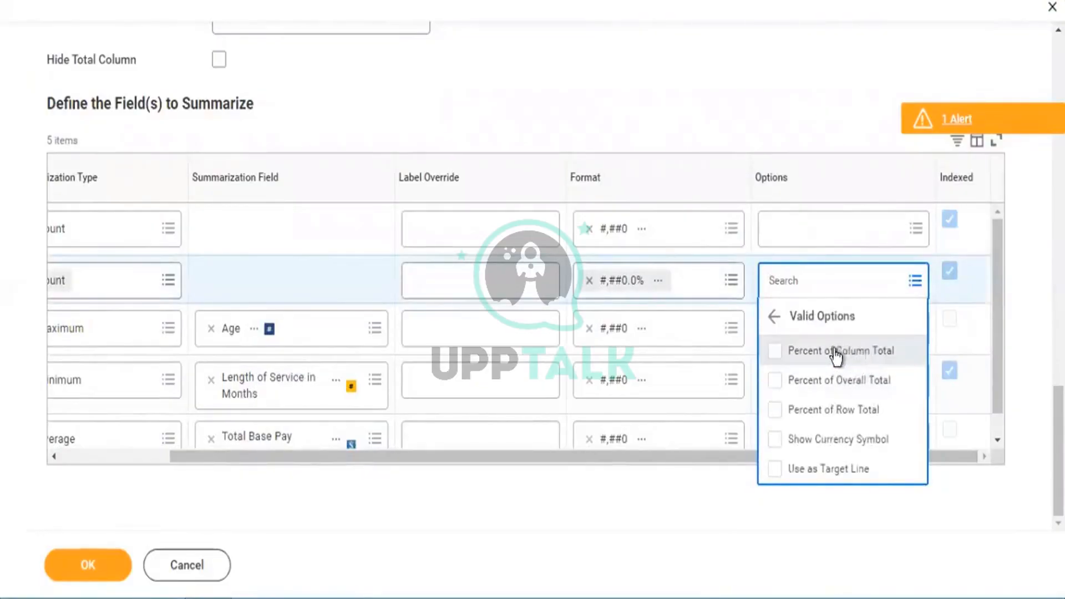
{"action": "left_click", "coordinate": [869, 357]}
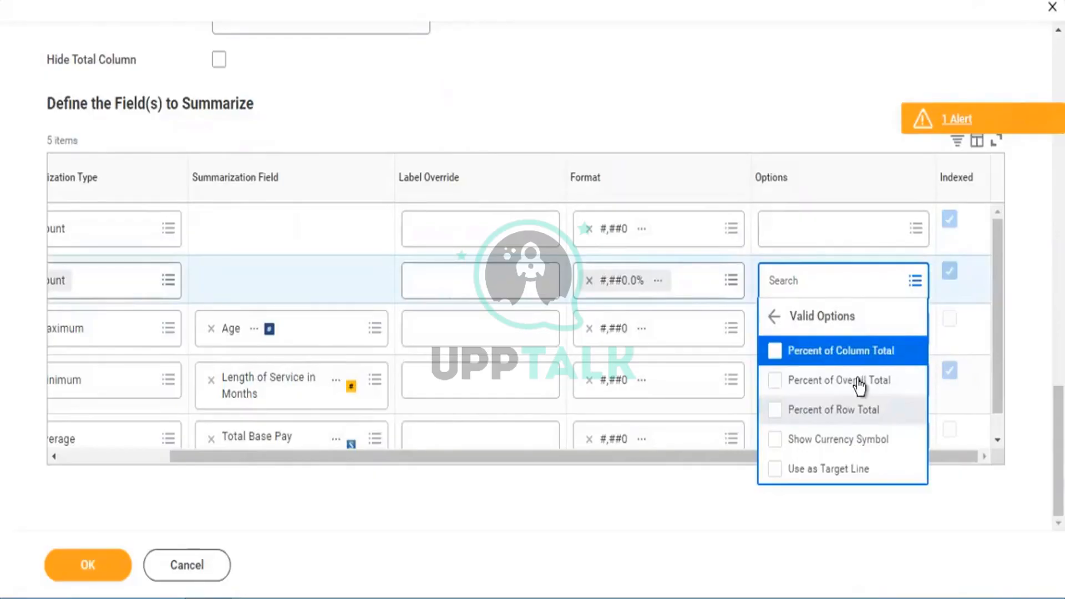
{"action": "left_click", "coordinate": [854, 351]}
{"action": "left_click", "coordinate": [608, 50]}
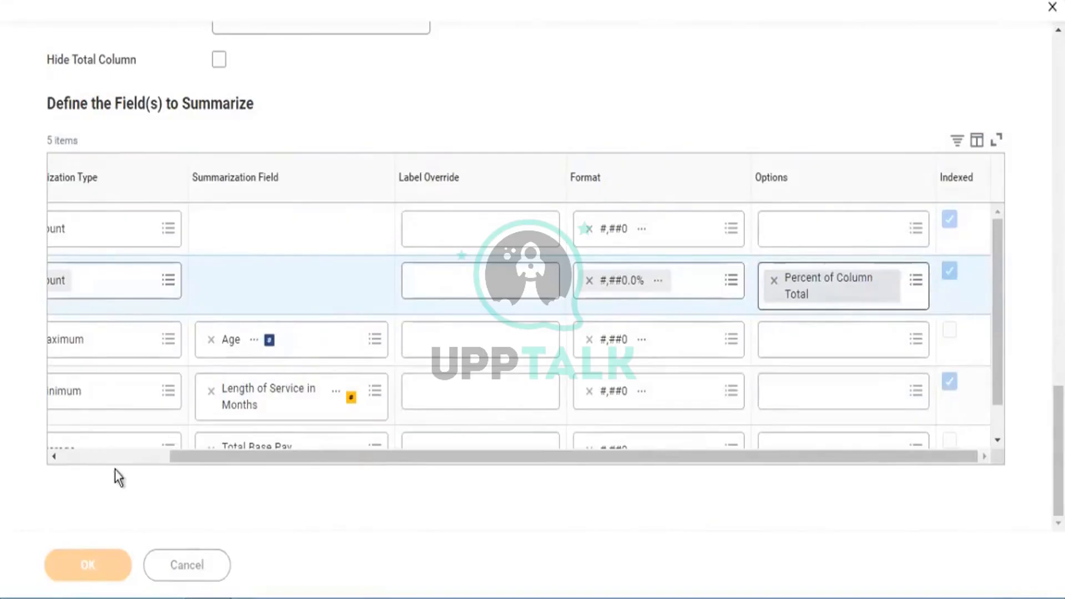
Step: Save and rerun the report with empty prompts, and compare the percentage counts of the Male and Female groups
{"action": "left_click", "coordinate": [94, 563]}
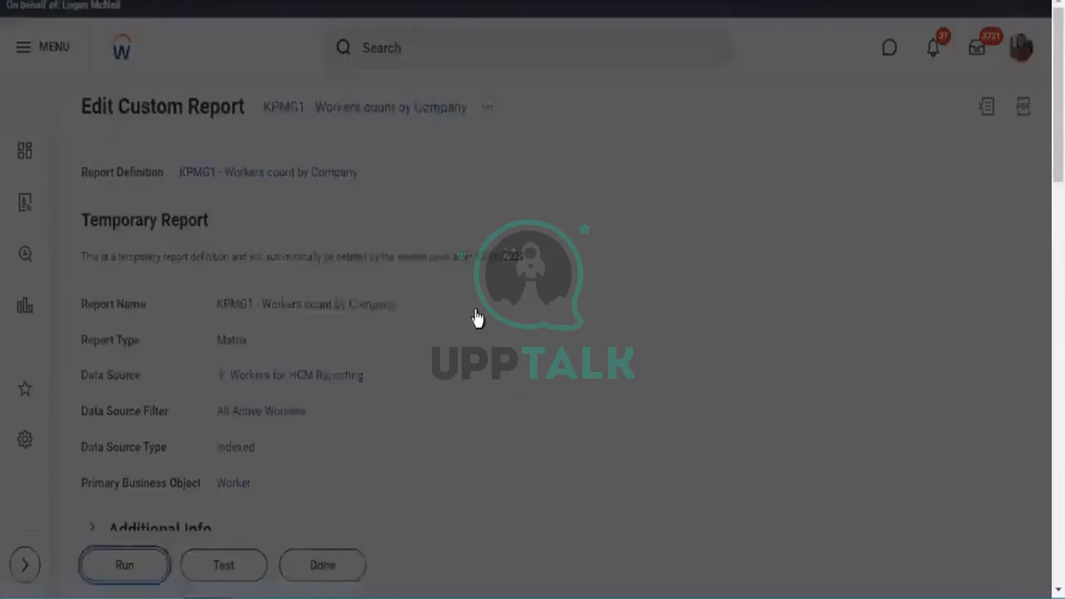
{"action": "key", "text": "Return"}
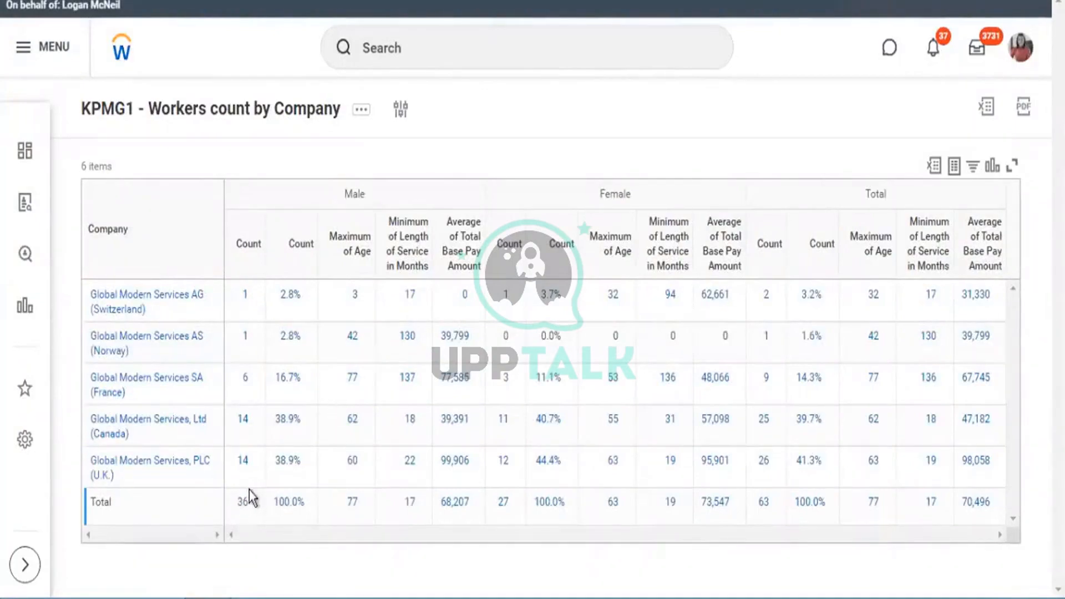
{"action": "mouse_move", "coordinate": [260, 509]}
{"action": "left_click_drag", "start_coordinate": [367, 195], "coordinate": [344, 195]}
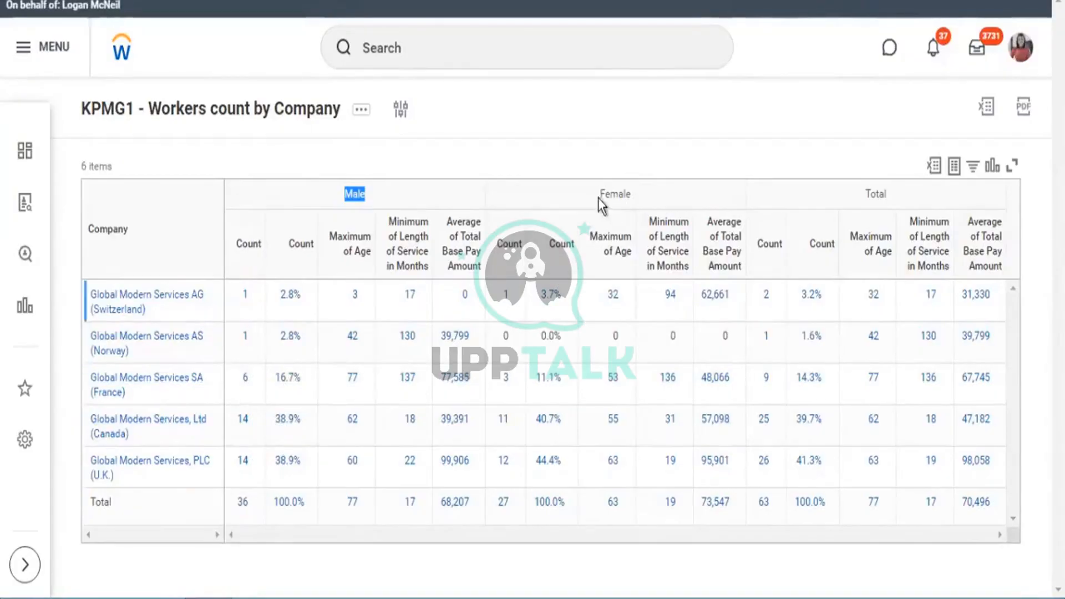
{"action": "left_click_drag", "start_coordinate": [599, 195], "coordinate": [627, 197]}
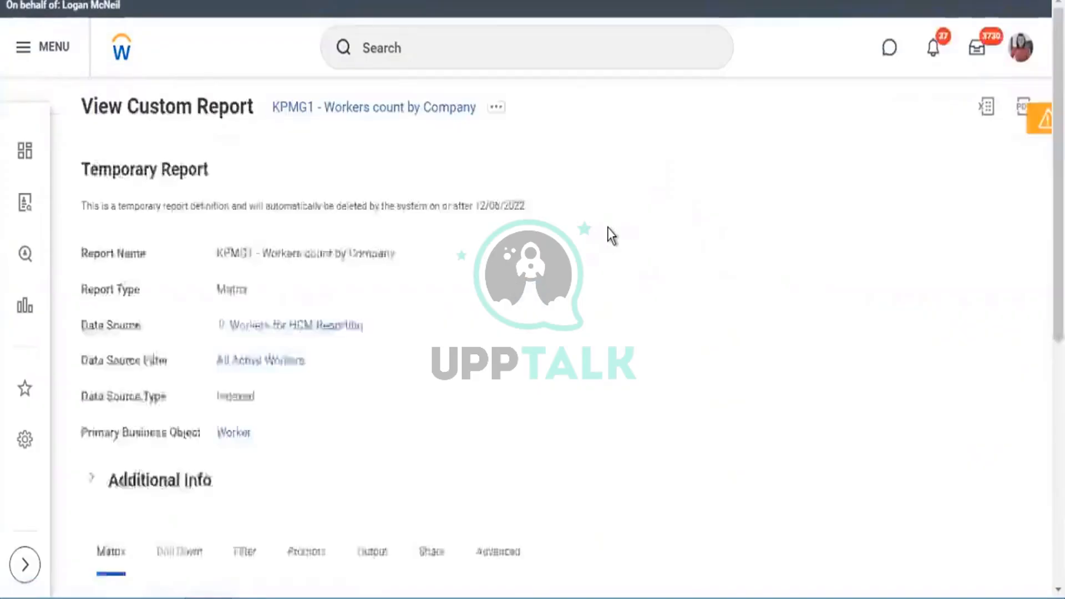
Step: Examine the saved report definition's summarization fields, in particular the Percent of Column Total option on the second Count
{"action": "scroll", "coordinate": [608, 235], "scroll_direction": "down", "scroll_amount": 3}
{"action": "scroll", "coordinate": [610, 235], "scroll_direction": "down", "scroll_amount": 4}
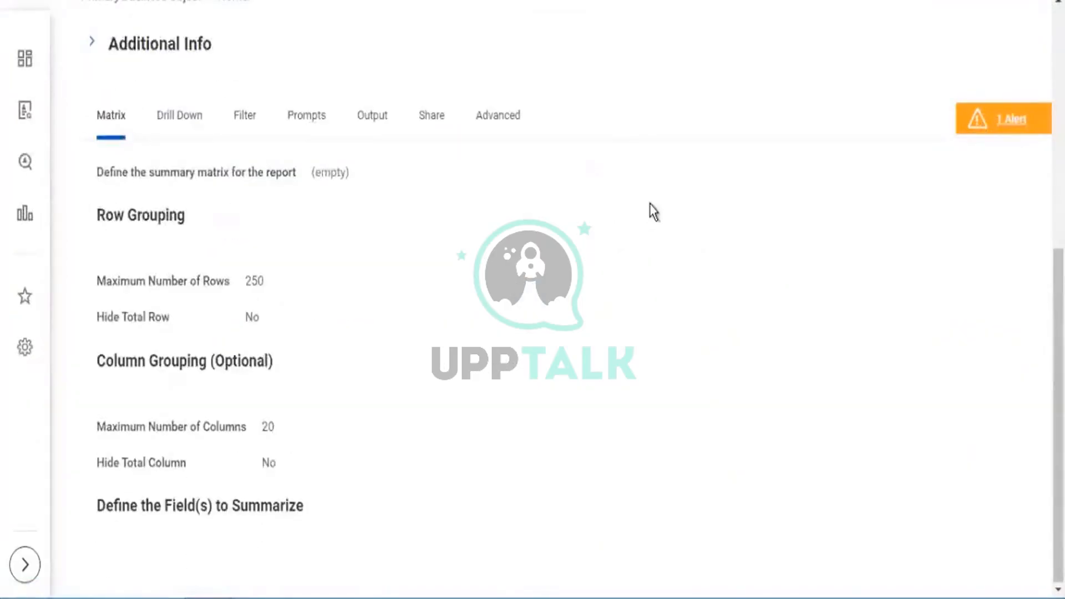
{"action": "scroll", "coordinate": [962, 402], "scroll_direction": "down", "scroll_amount": 10}
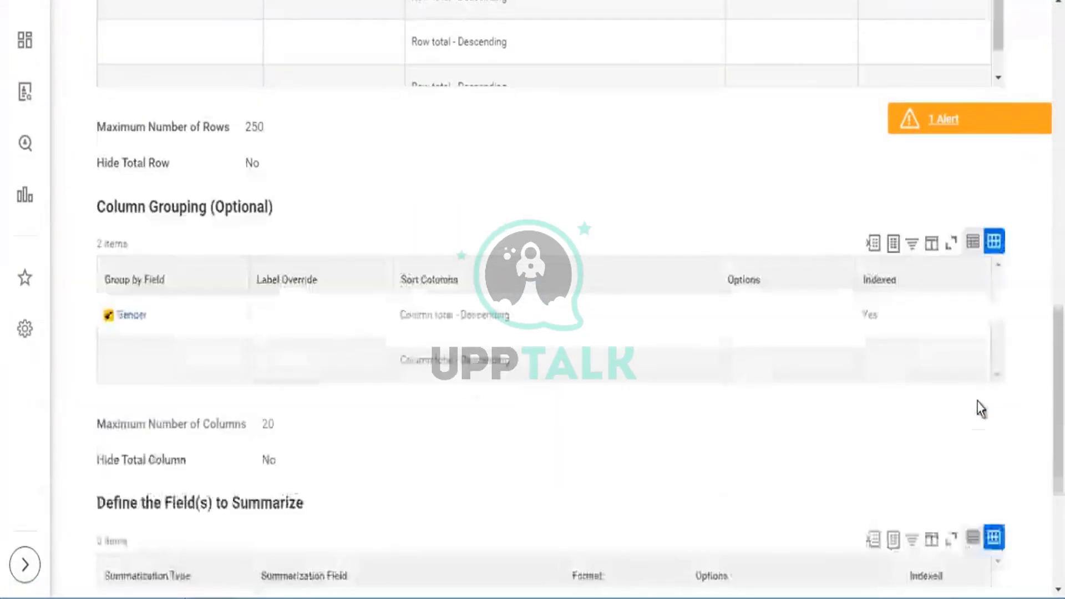
{"action": "scroll", "coordinate": [981, 409], "scroll_direction": "down", "scroll_amount": 5}
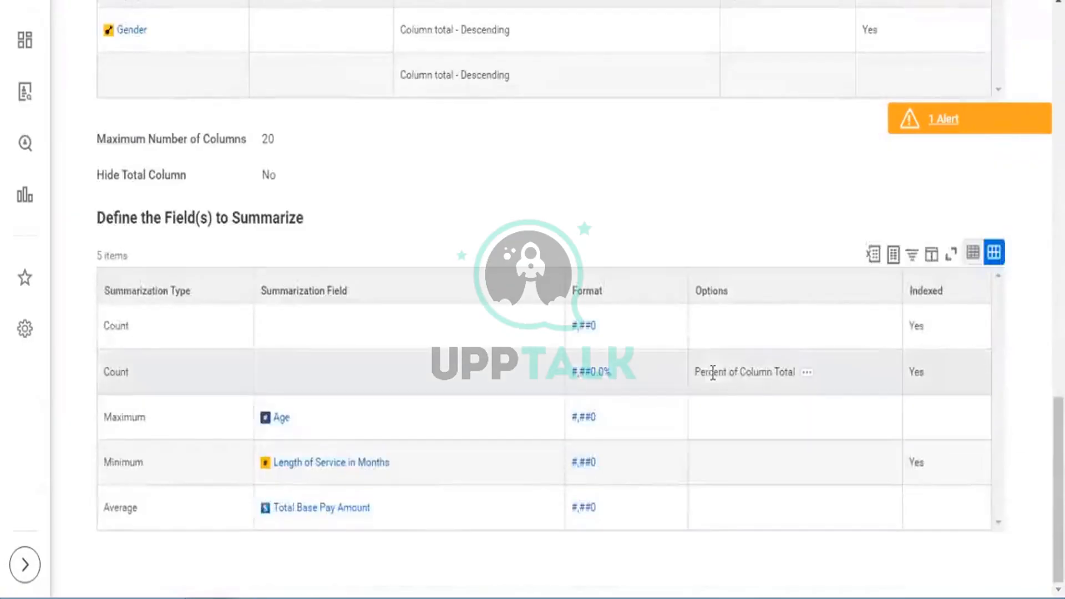
{"action": "left_click_drag", "start_coordinate": [709, 373], "coordinate": [776, 377]}
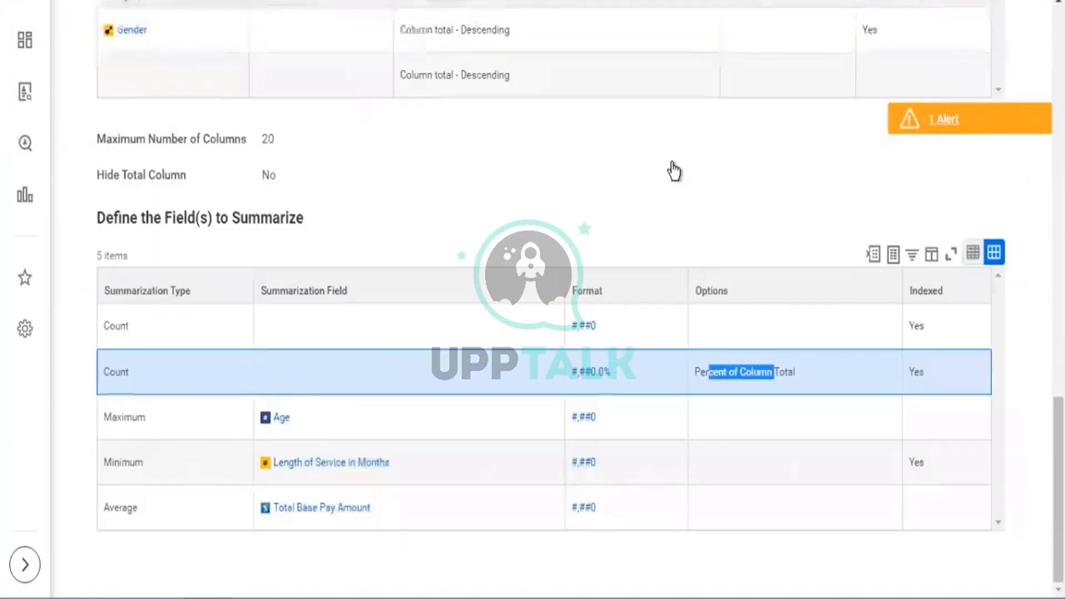
{"action": "scroll", "coordinate": [674, 171], "scroll_direction": "up", "scroll_amount": 20}
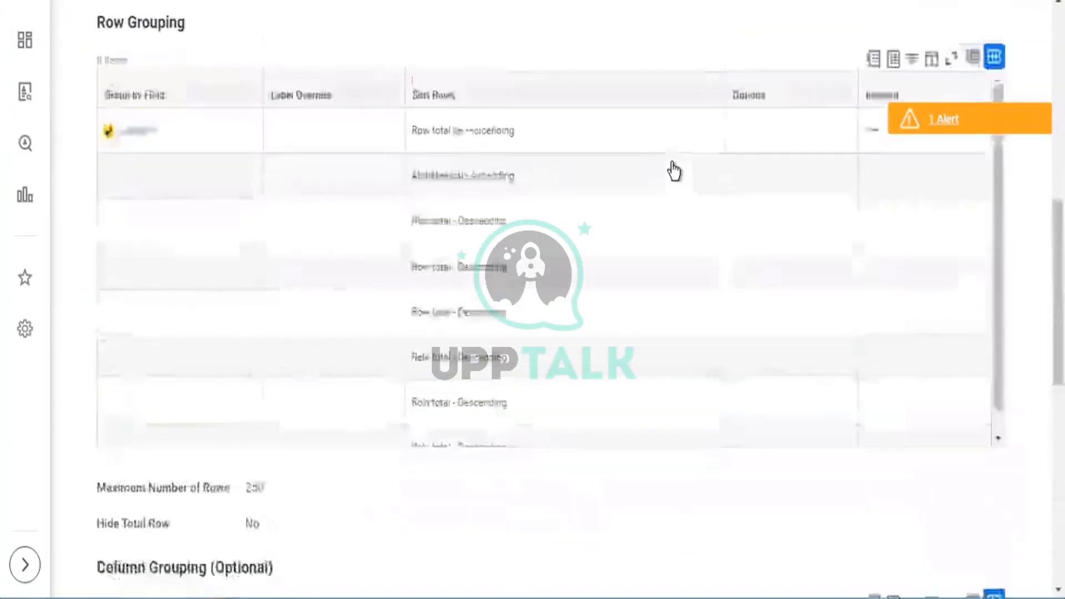
Step: Reopen the report definition for editing and replace the second Count summarization's option with Percent of Row Total
{"action": "mouse_move", "coordinate": [501, 125]}
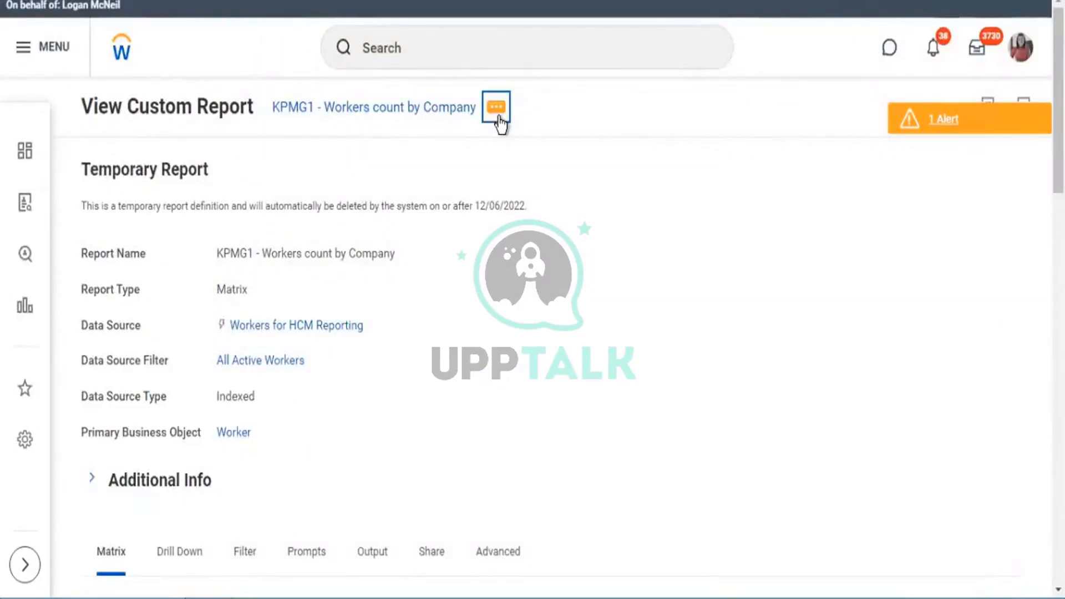
{"action": "left_click", "coordinate": [498, 117]}
{"action": "mouse_move", "coordinate": [564, 172]}
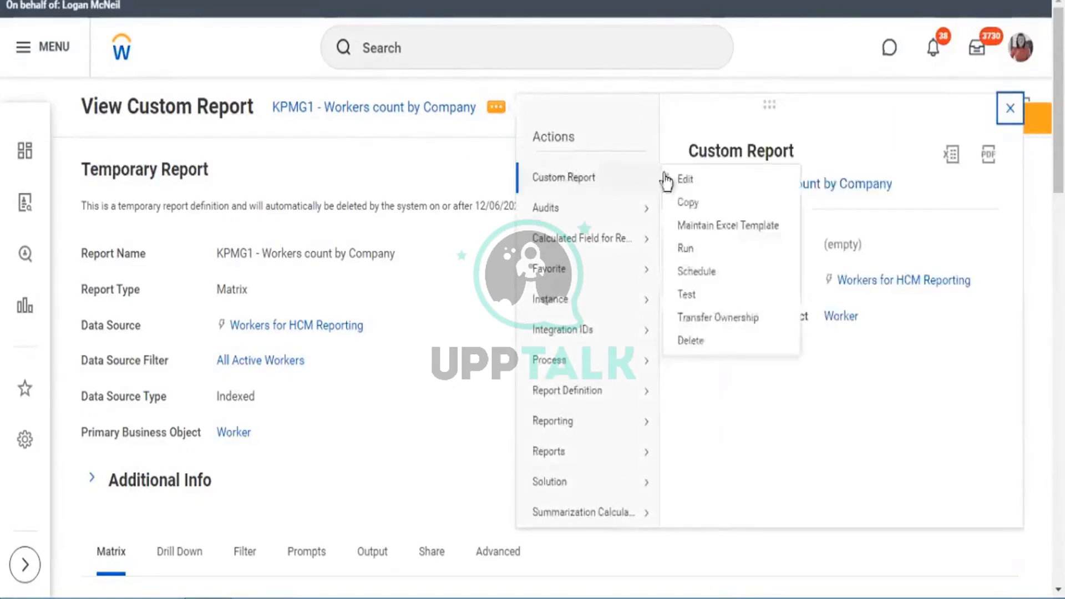
{"action": "left_click", "coordinate": [687, 179]}
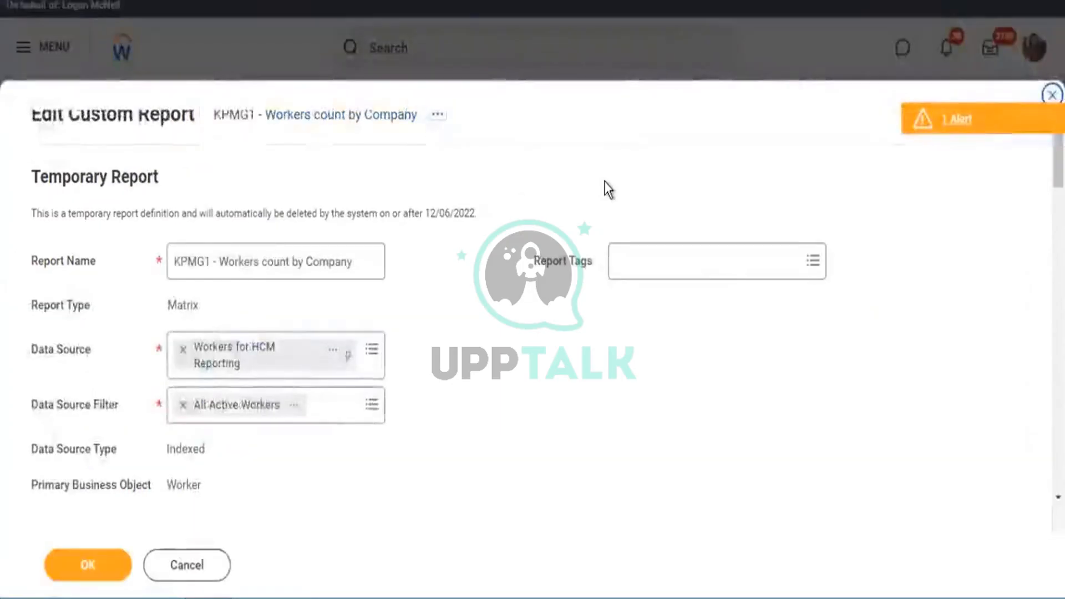
{"action": "scroll", "coordinate": [615, 187], "scroll_direction": "down", "scroll_amount": 15}
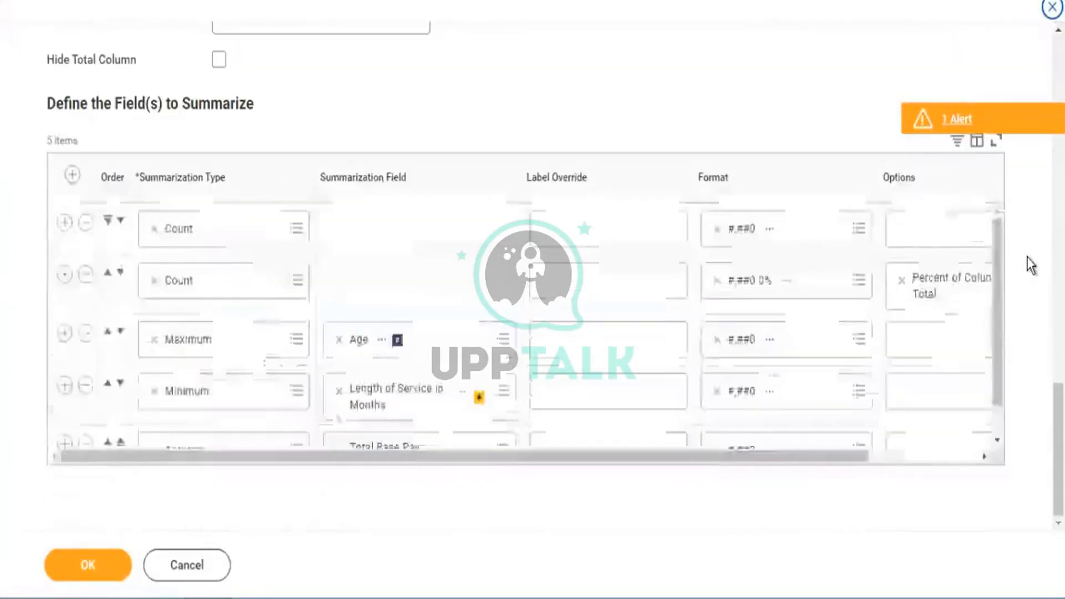
{"action": "left_click", "coordinate": [982, 458]}
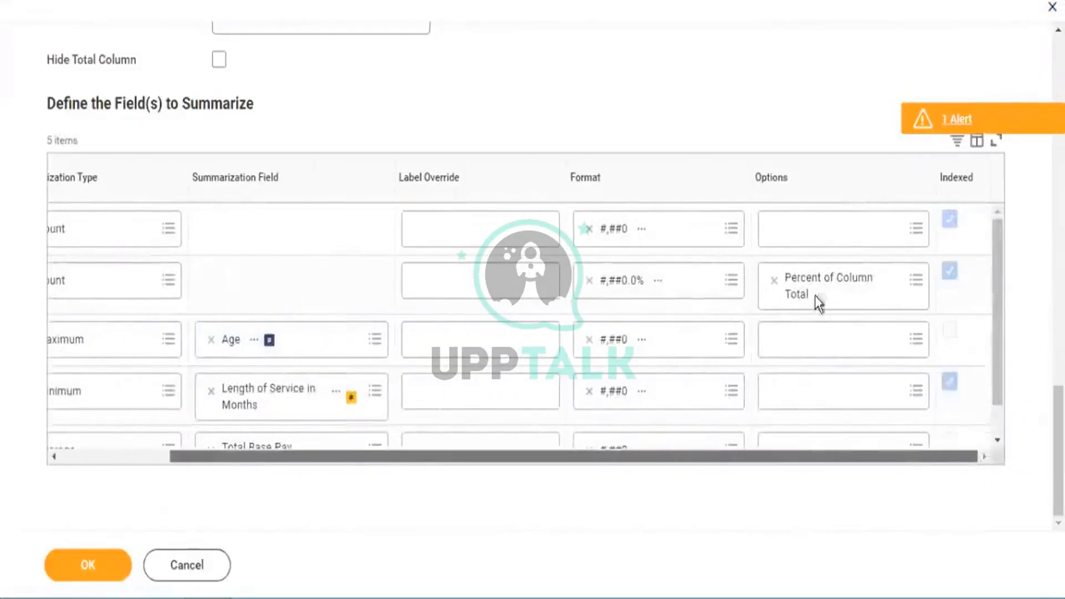
{"action": "left_click", "coordinate": [914, 285]}
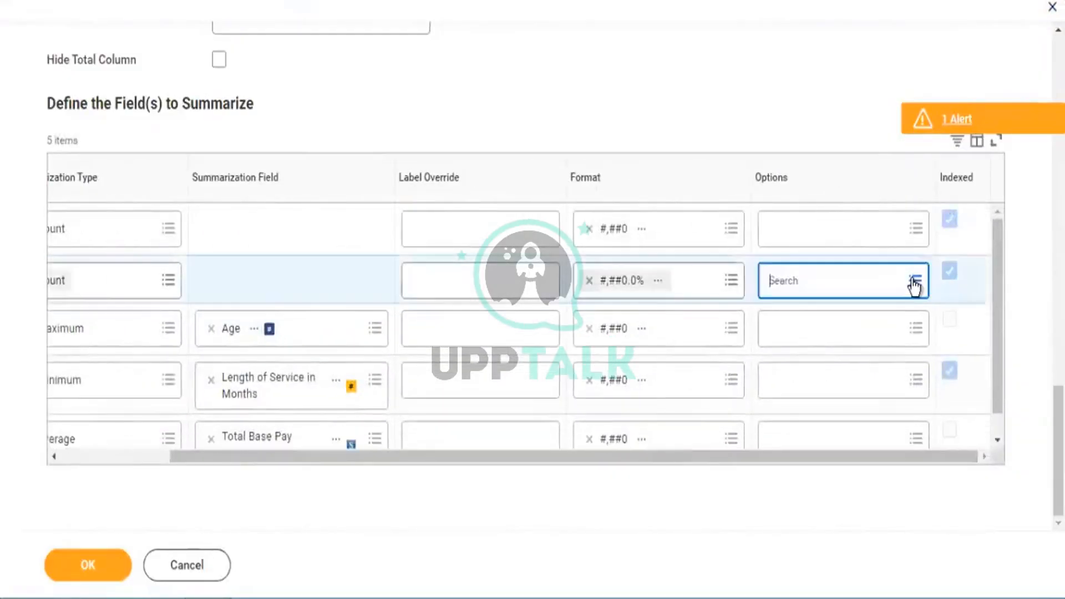
{"action": "left_click", "coordinate": [914, 281]}
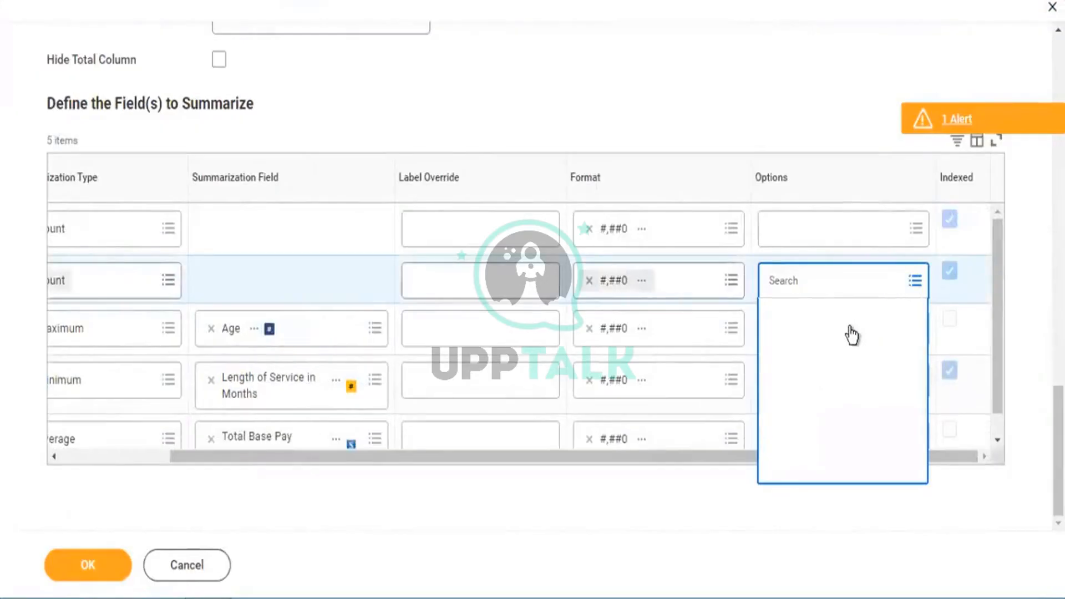
{"action": "left_click", "coordinate": [830, 314]}
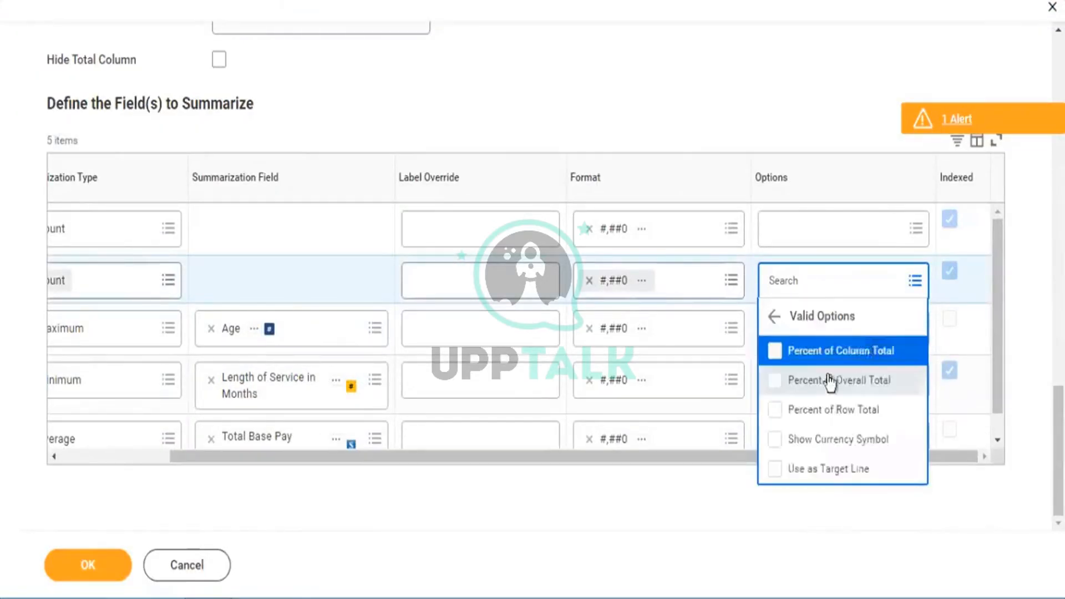
{"action": "left_click", "coordinate": [856, 412]}
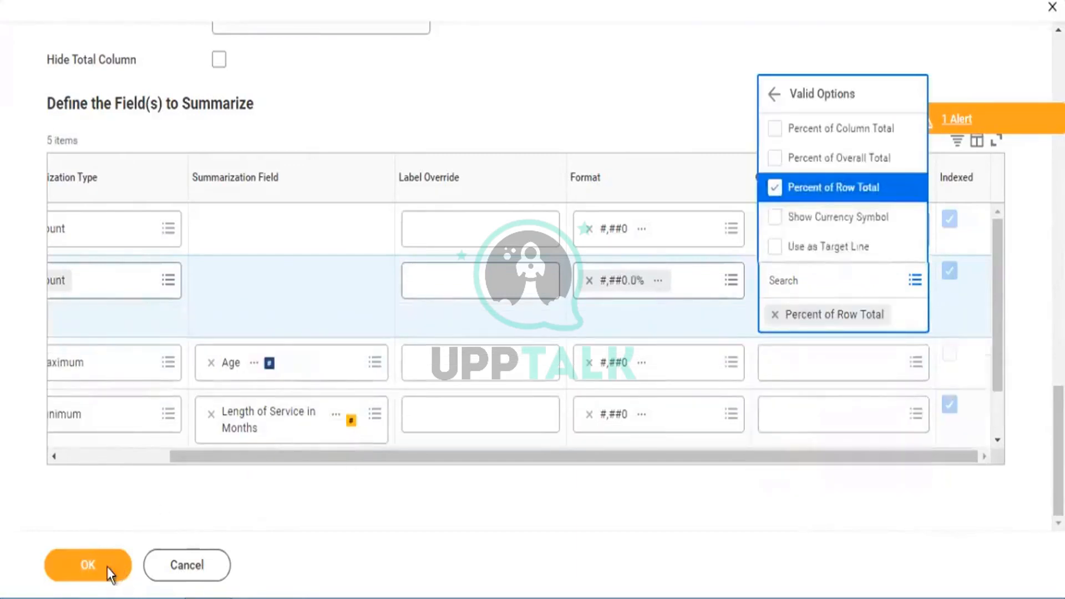
Step: Save and rerun the report with all worker type prompts empty, and compare the row percentages under Male, Female and Total
{"action": "left_click", "coordinate": [109, 568]}
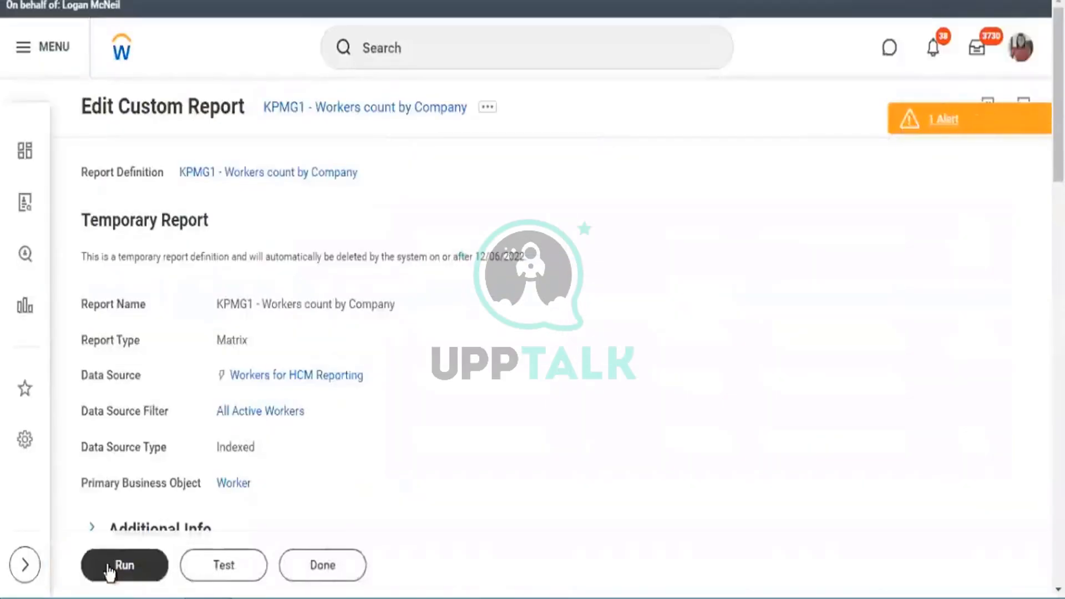
{"action": "key", "text": "Return"}
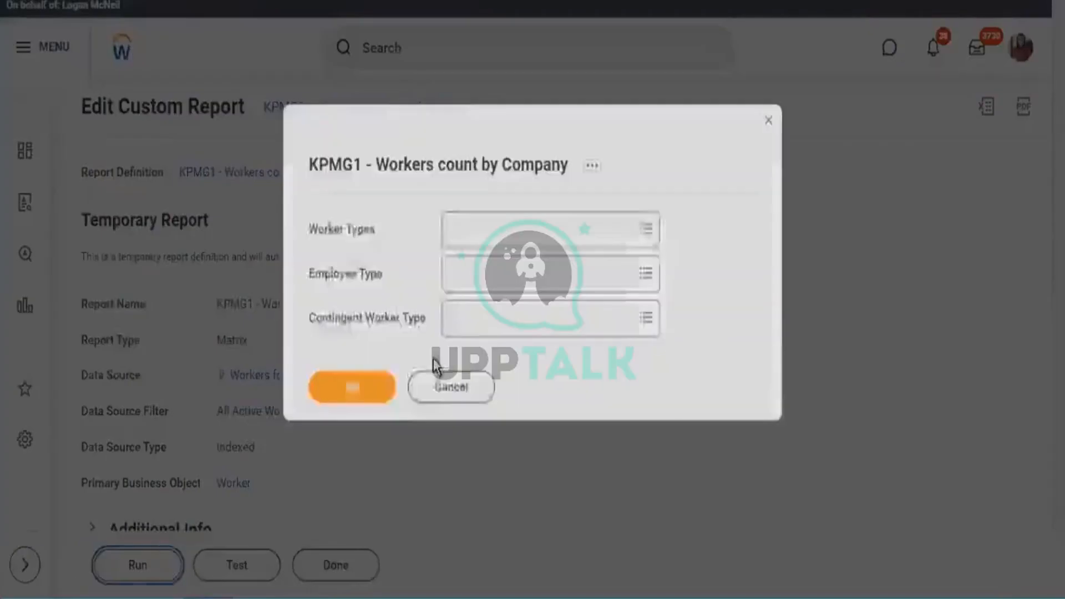
{"action": "left_click", "coordinate": [355, 393]}
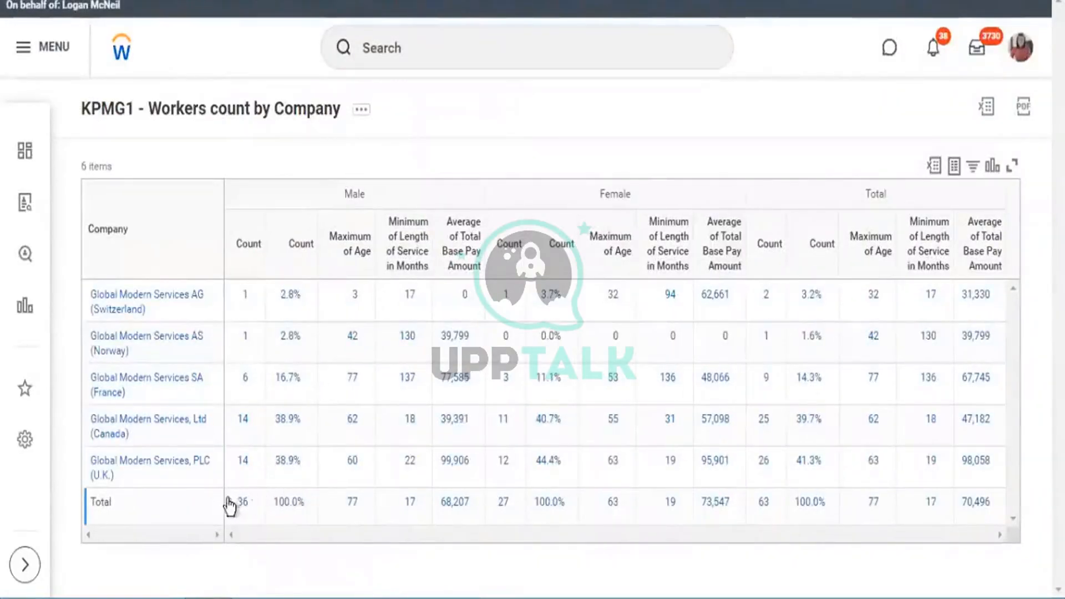
{"action": "mouse_move", "coordinate": [282, 501]}
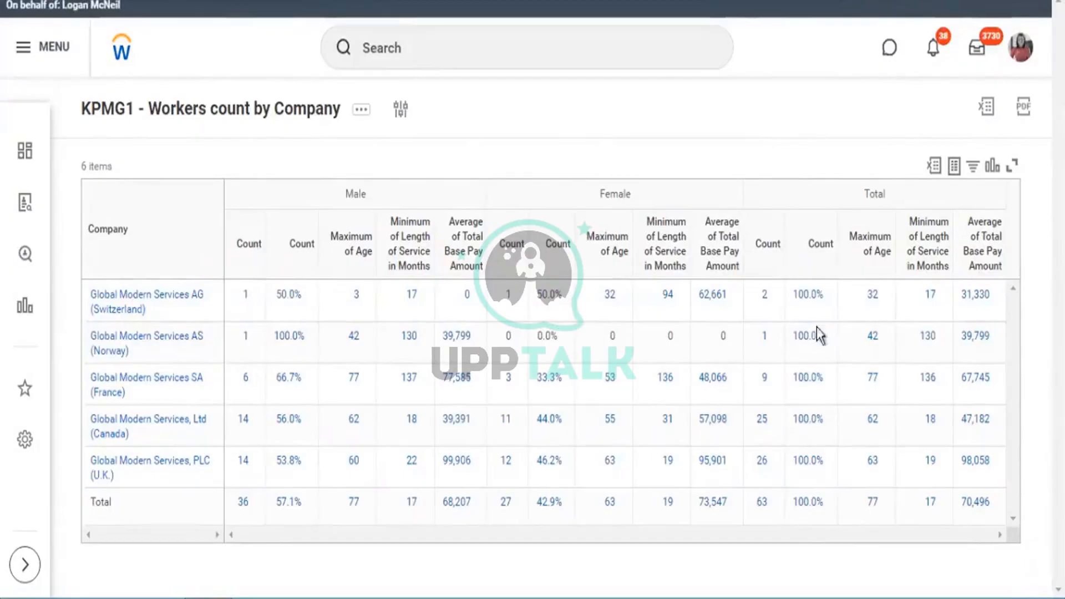
{"action": "left_click_drag", "start_coordinate": [859, 194], "coordinate": [887, 192]}
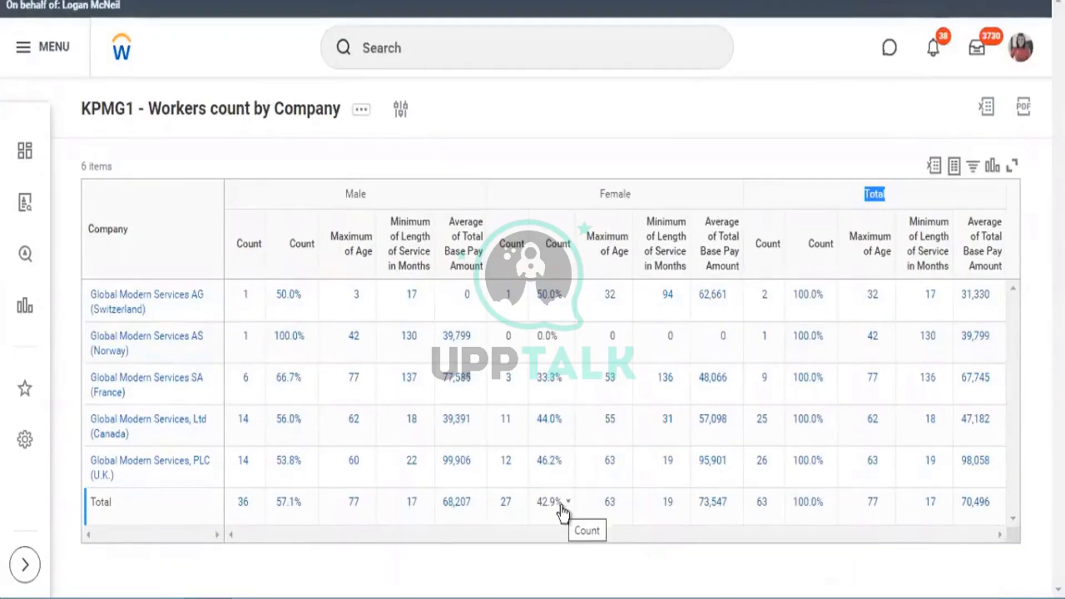
Step: Edit the report definition again and change the second Count summarization's option to Percent of Overall Total
{"action": "left_click", "coordinate": [368, 123]}
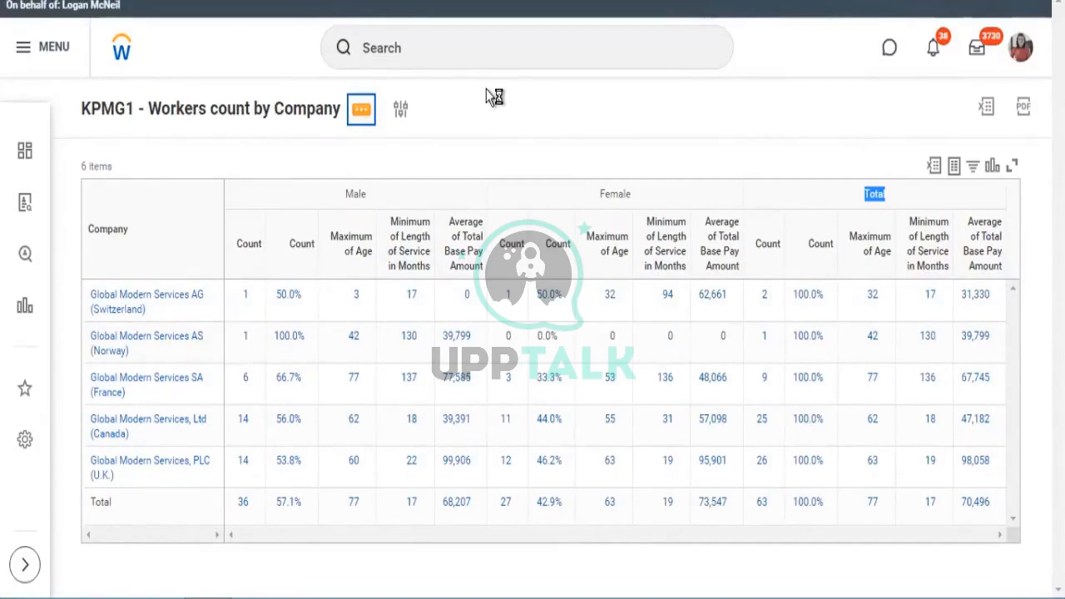
{"action": "mouse_move", "coordinate": [453, 189]}
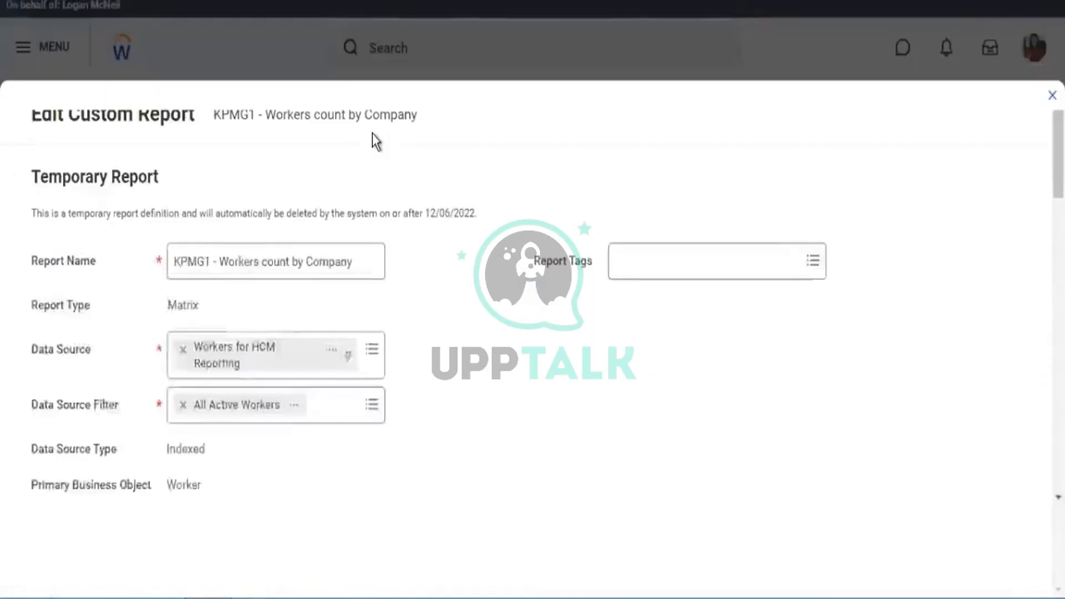
{"action": "scroll", "coordinate": [832, 377], "scroll_direction": "down", "scroll_amount": 9}
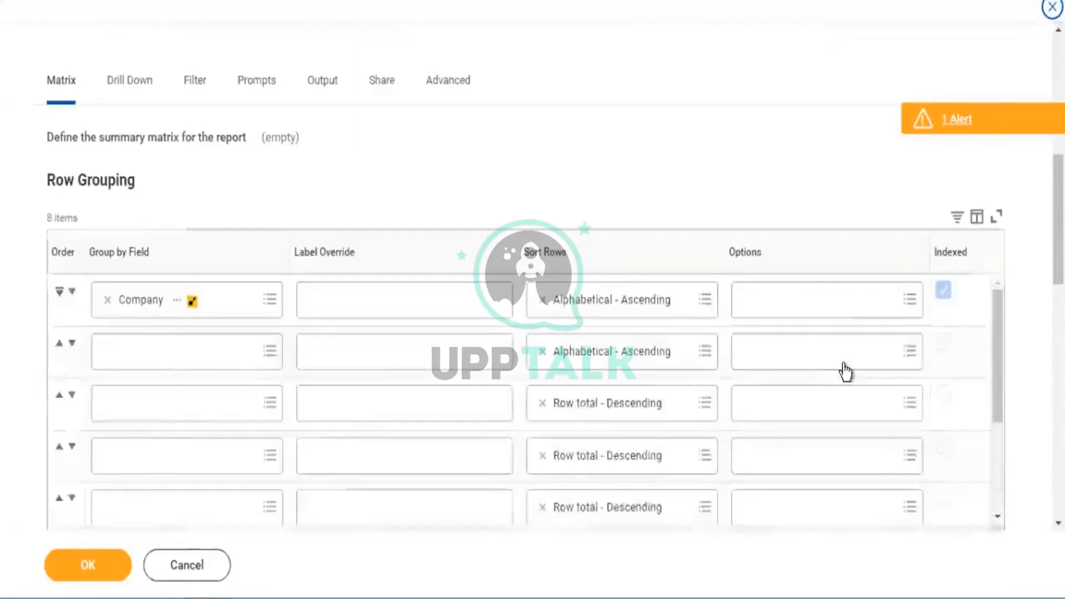
{"action": "scroll", "coordinate": [840, 372], "scroll_direction": "down", "scroll_amount": 15}
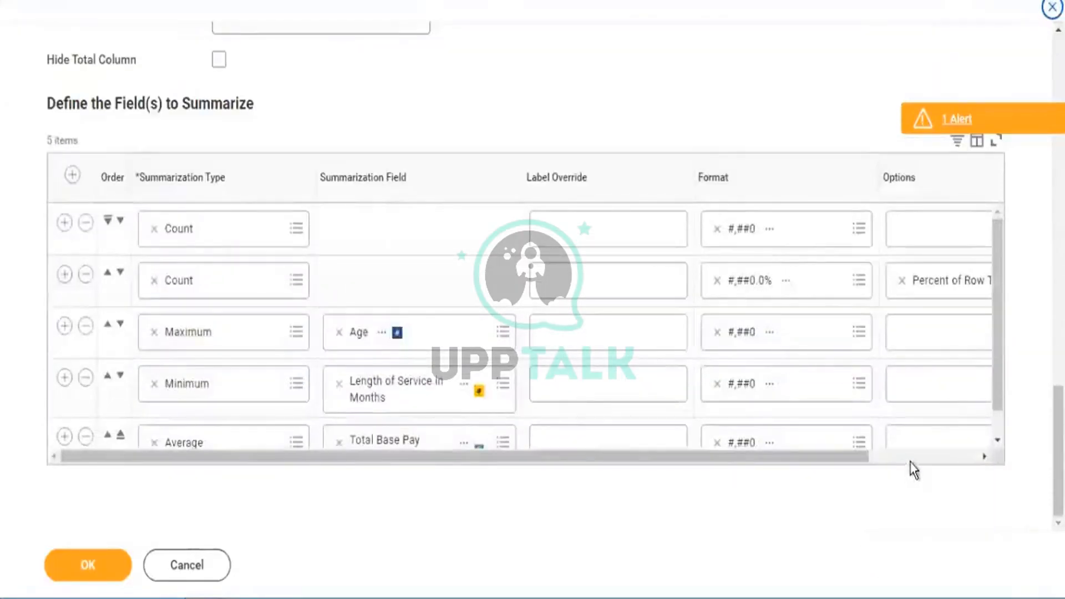
{"action": "left_click", "coordinate": [911, 458]}
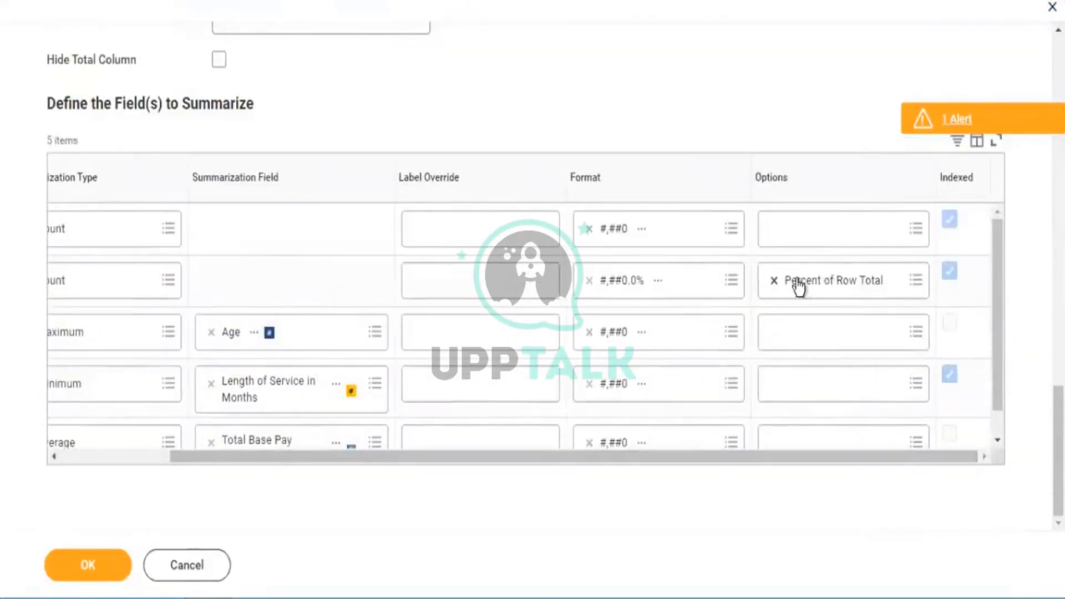
{"action": "left_click", "coordinate": [911, 281]}
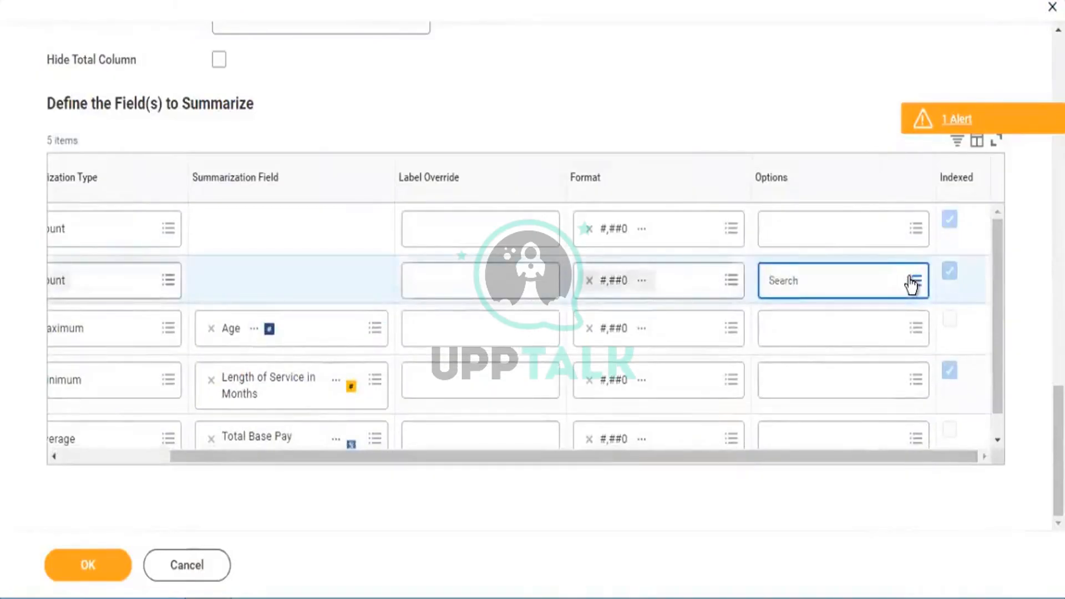
{"action": "left_click", "coordinate": [912, 281]}
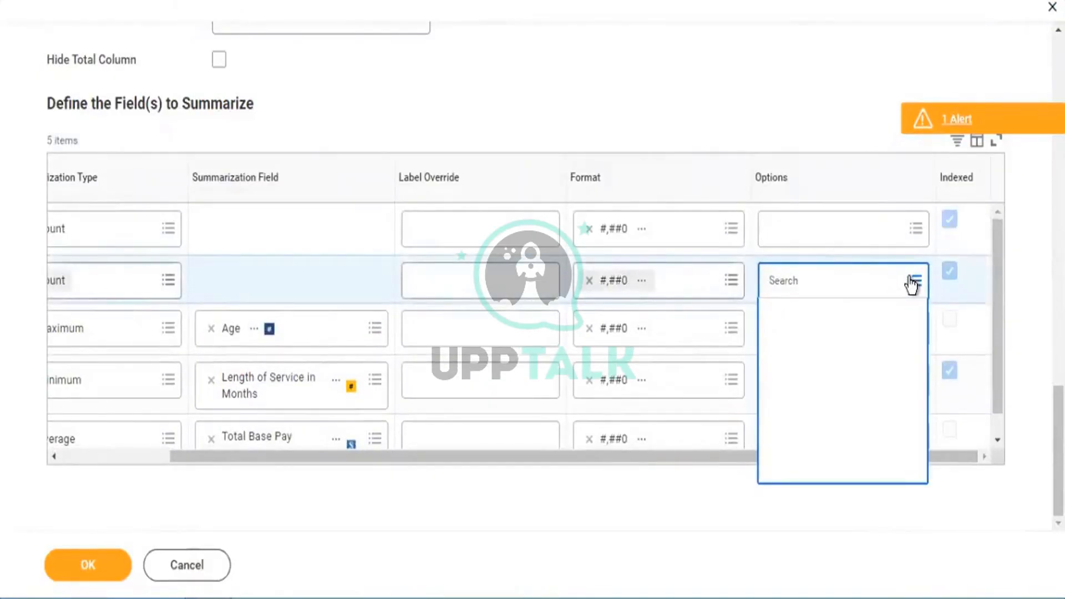
{"action": "left_click", "coordinate": [874, 315]}
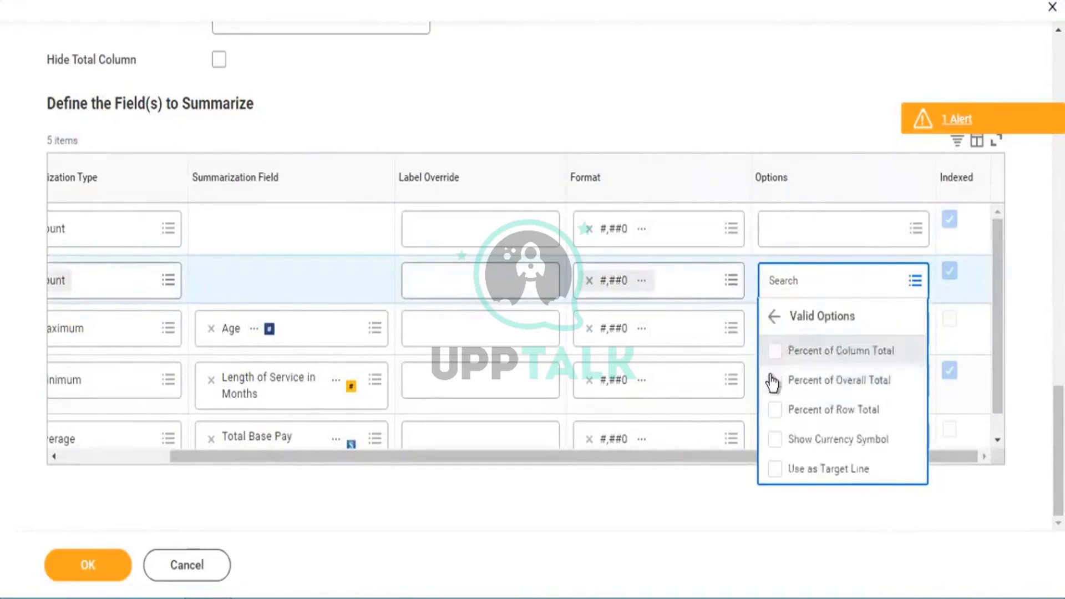
{"action": "left_click", "coordinate": [774, 380]}
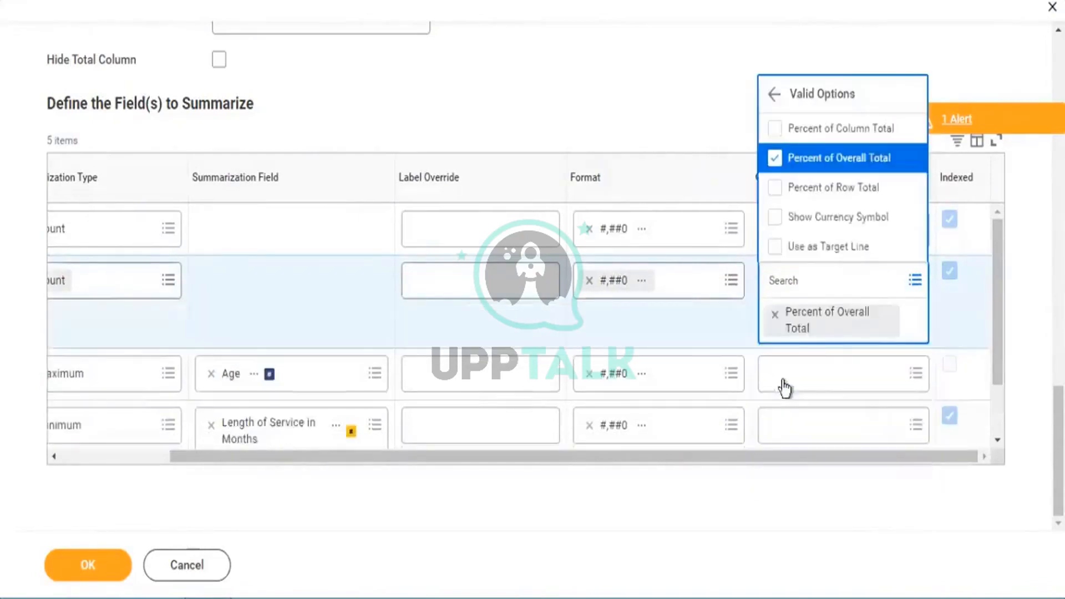
Step: Save and rerun the report with empty prompts, and check the grand total's worker count and percentage, closing any drill-down details
{"action": "left_click", "coordinate": [93, 566]}
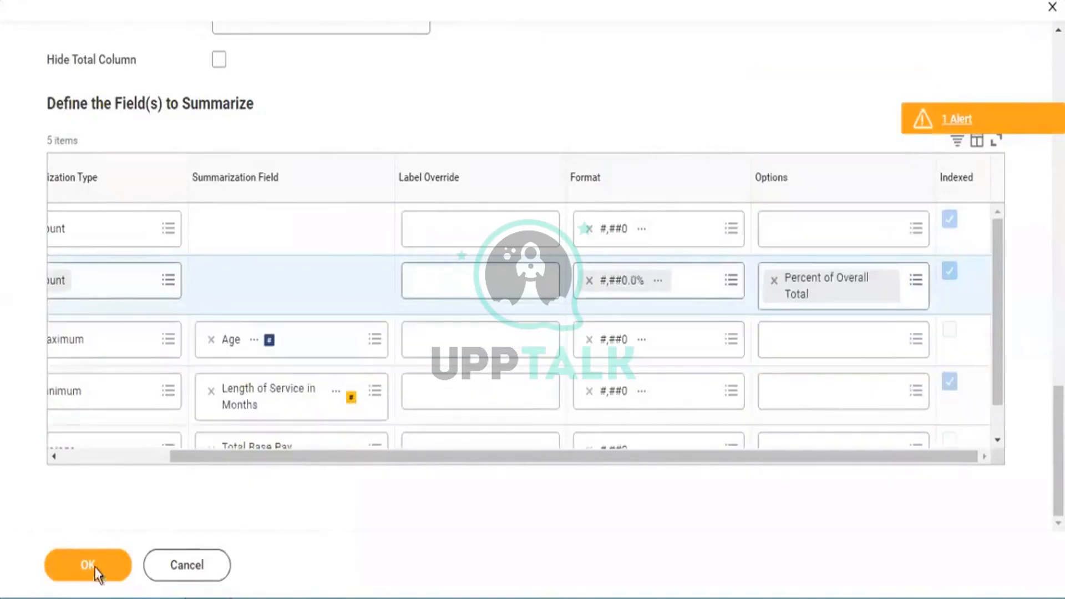
{"action": "left_click", "coordinate": [95, 566]}
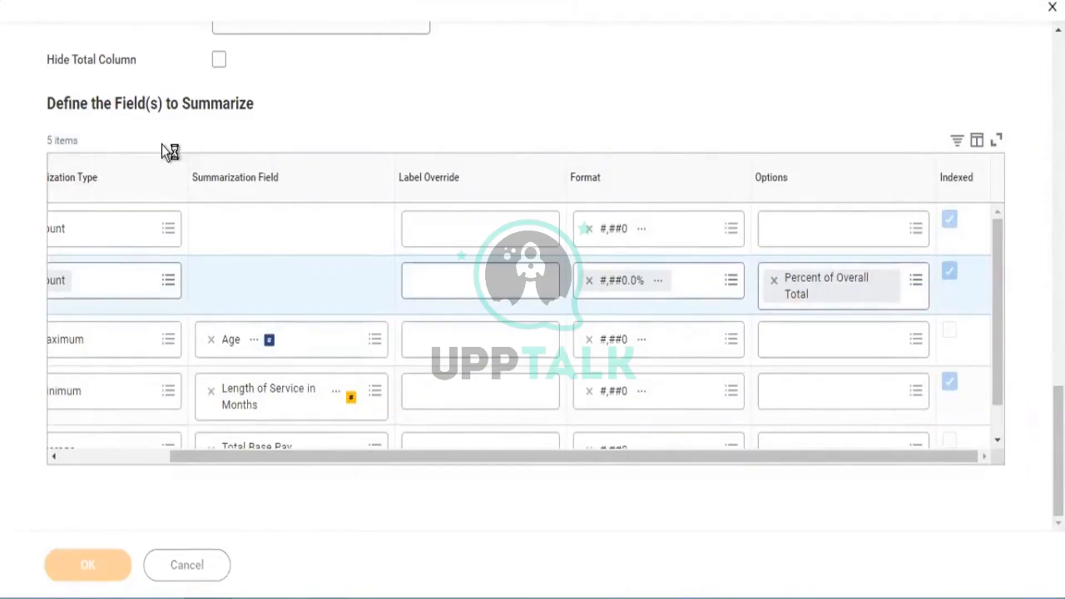
{"action": "left_click", "coordinate": [113, 566]}
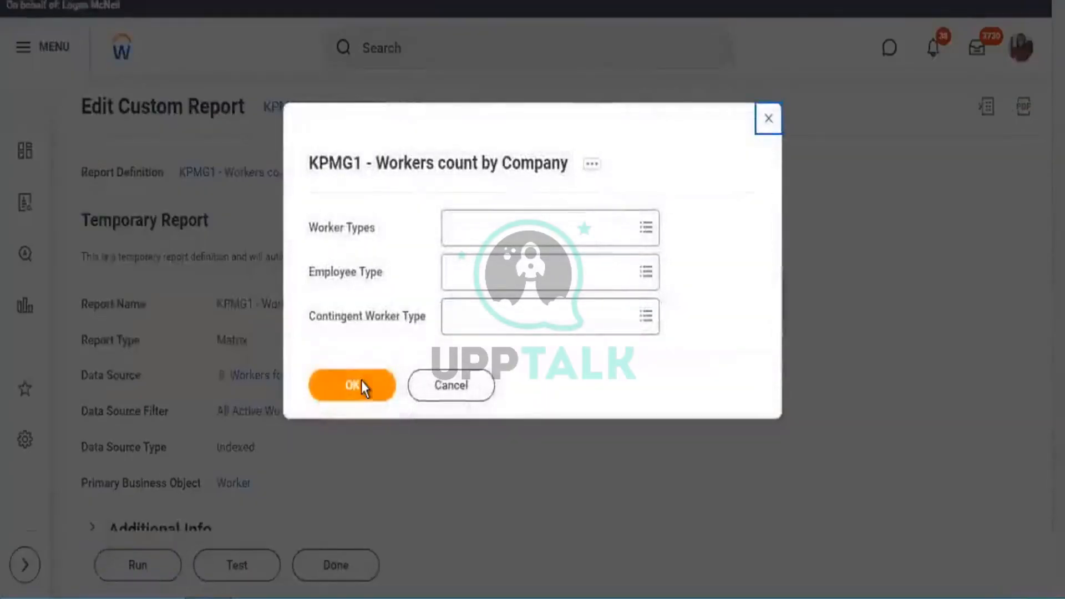
{"action": "left_click", "coordinate": [361, 382]}
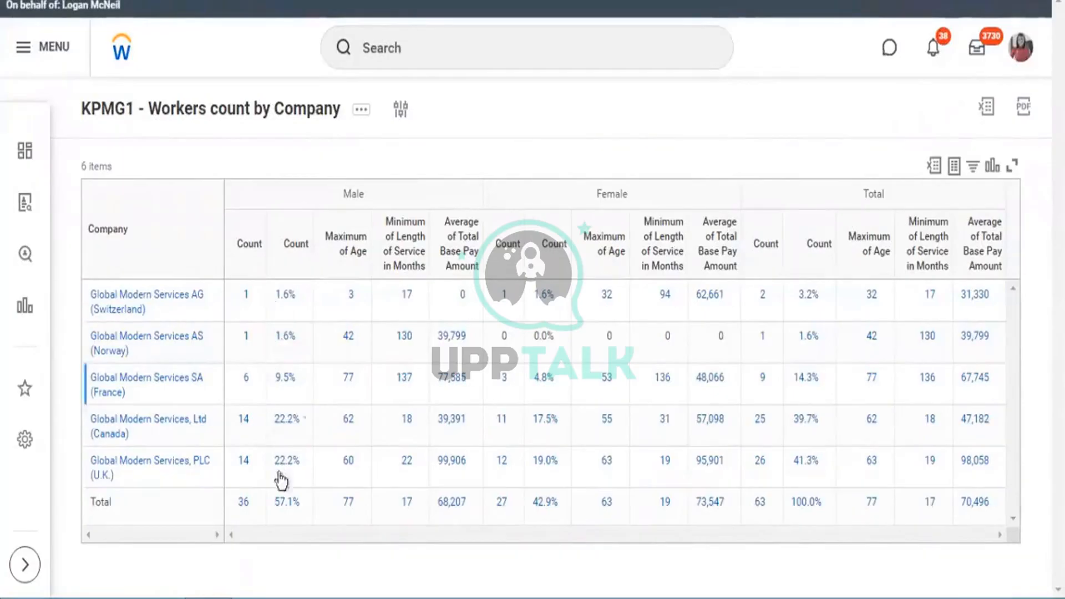
{"action": "double_click", "coordinate": [760, 501]}
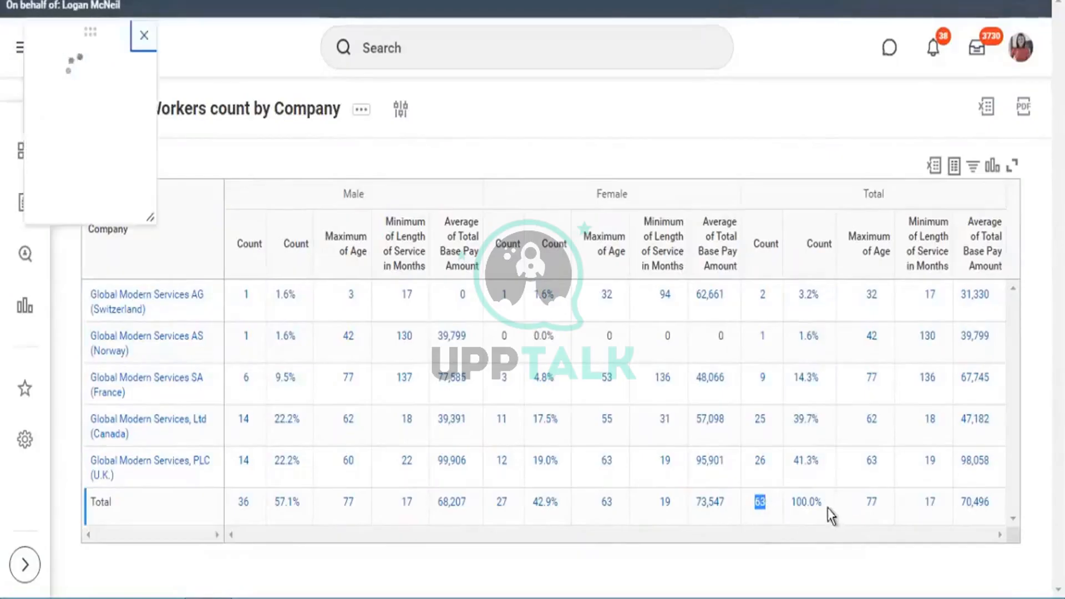
{"action": "left_click_drag", "start_coordinate": [824, 506], "coordinate": [787, 506]}
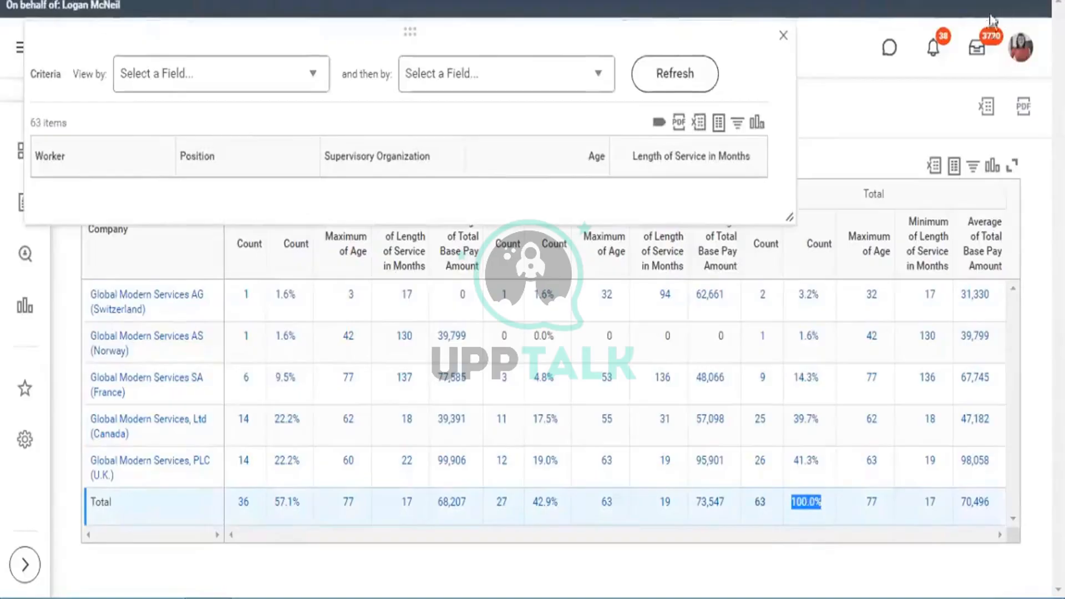
{"action": "left_click", "coordinate": [784, 38]}
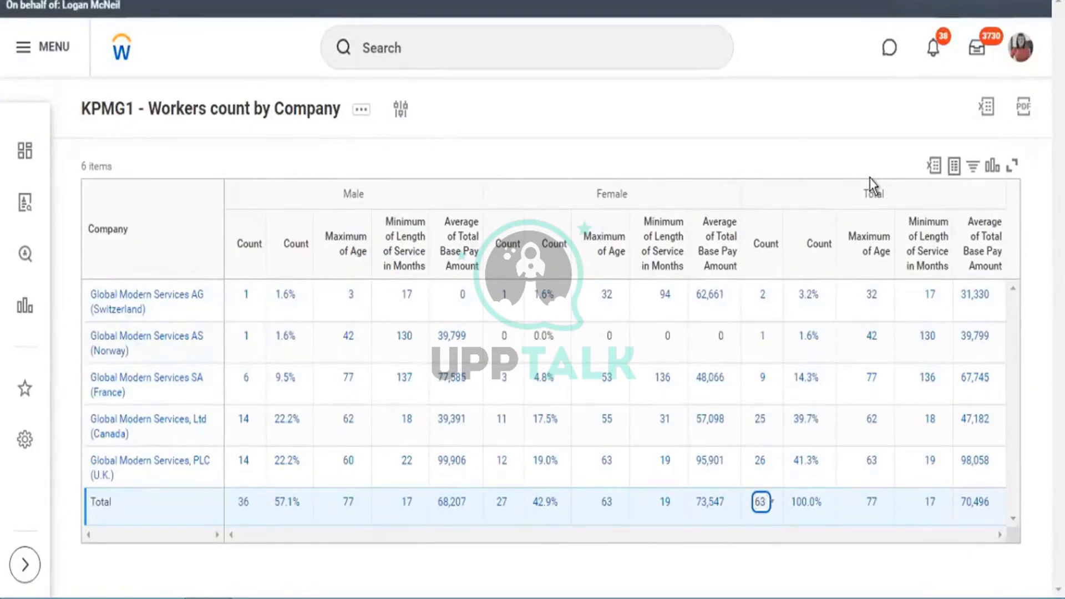
Step: Open the KPMG1 - Workers count by Company report definition for editing and look over its row grouping
{"action": "left_click", "coordinate": [363, 114]}
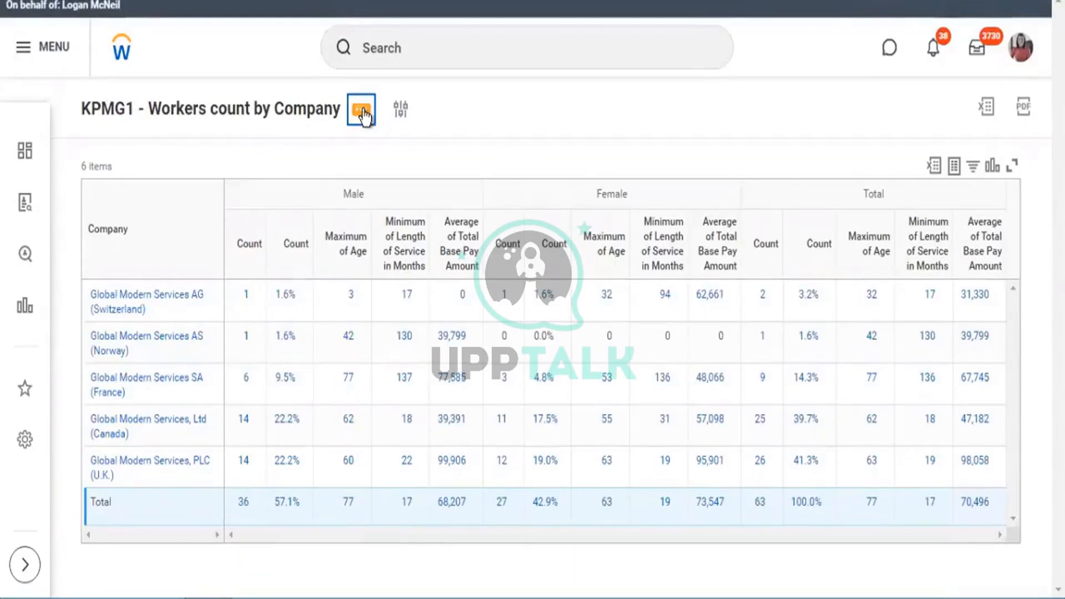
{"action": "left_click", "coordinate": [361, 111]}
{"action": "mouse_move", "coordinate": [438, 183]}
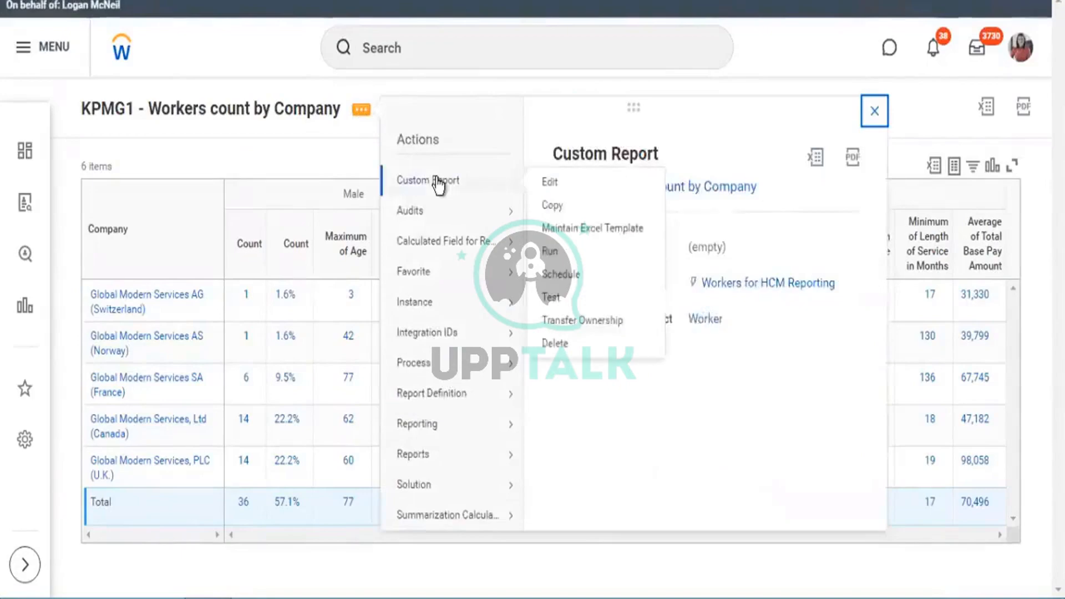
{"action": "left_click", "coordinate": [210, 129]}
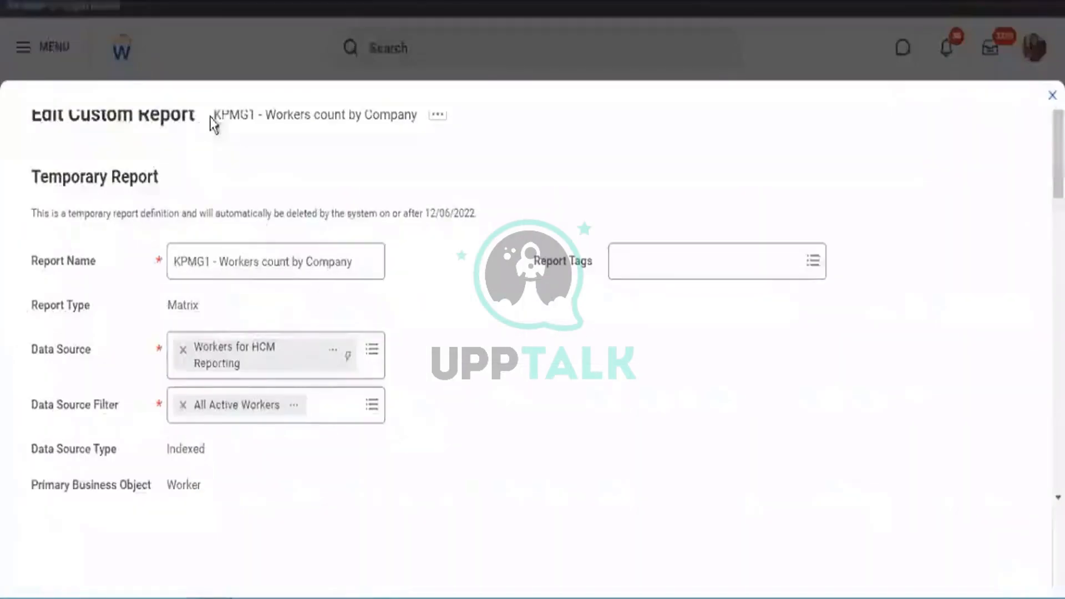
{"action": "scroll", "coordinate": [790, 322], "scroll_direction": "down", "scroll_amount": 5}
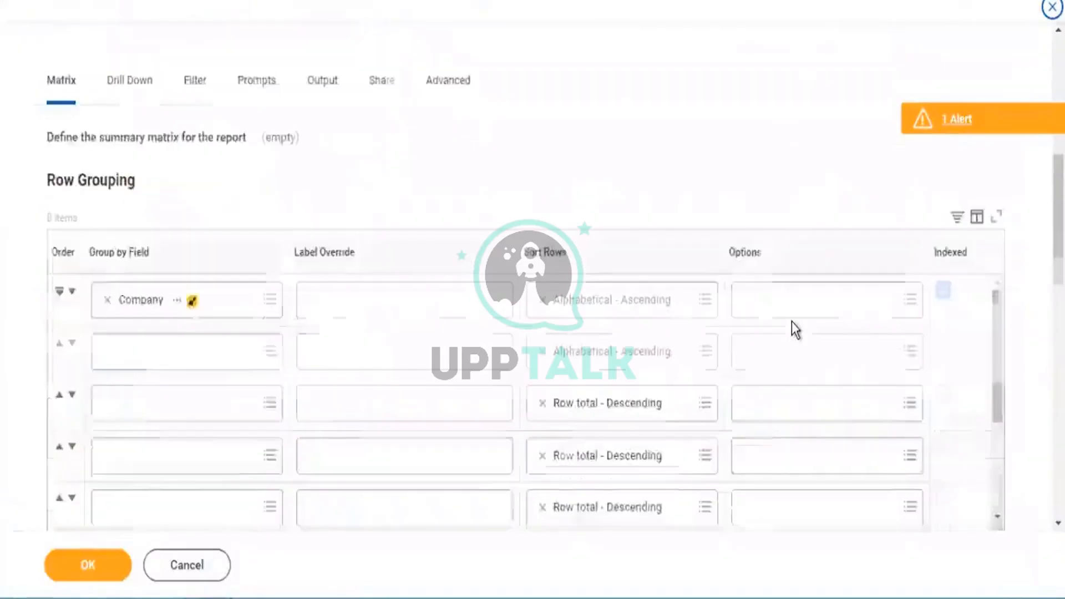
{"action": "scroll", "coordinate": [791, 321], "scroll_direction": "down", "scroll_amount": 2}
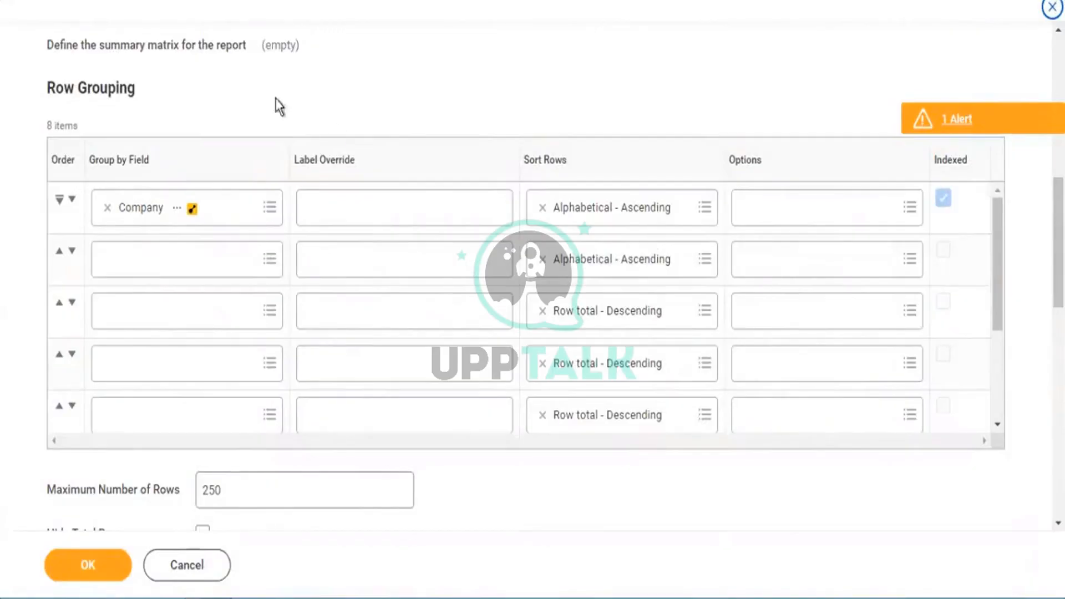
Step: Examine the report's instance filter conditions and expand the full list of companies in the Company condition's comparison value
{"action": "scroll", "coordinate": [262, 78], "scroll_direction": "up", "scroll_amount": 4}
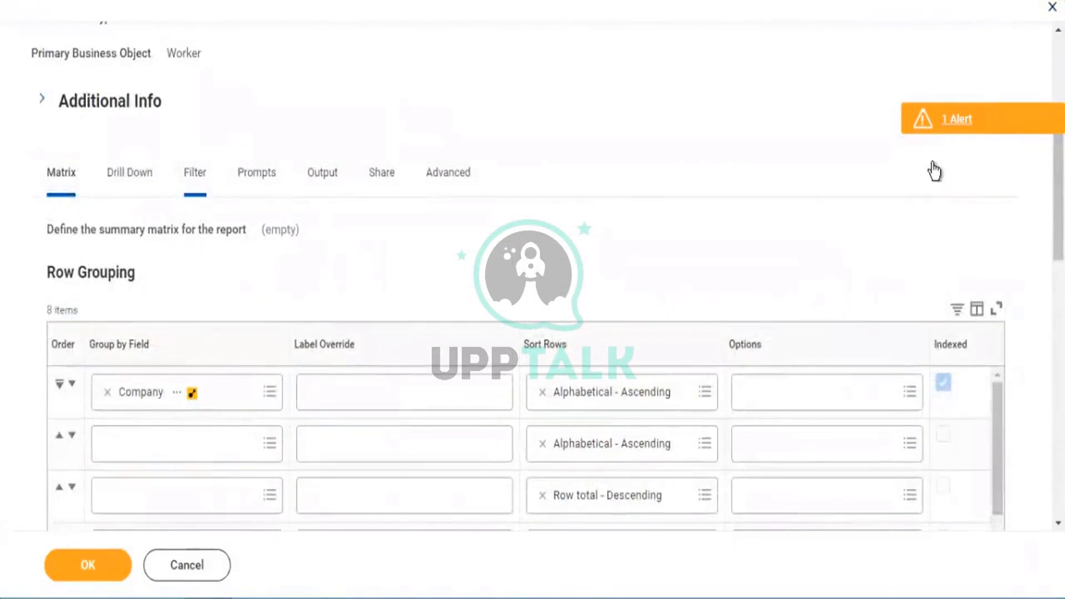
{"action": "scroll", "coordinate": [936, 172], "scroll_direction": "down", "scroll_amount": 3}
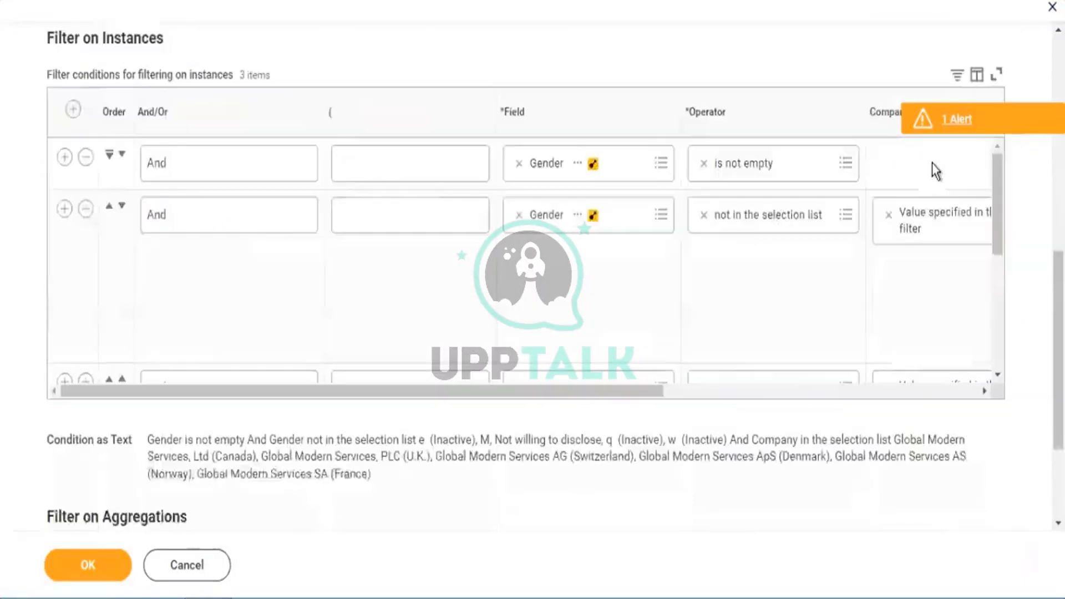
{"action": "scroll", "coordinate": [665, 353], "scroll_direction": "down", "scroll_amount": 2}
{"action": "left_click_drag", "start_coordinate": [600, 388], "coordinate": [971, 392]}
{"action": "scroll", "coordinate": [803, 288], "scroll_direction": "down", "scroll_amount": 2}
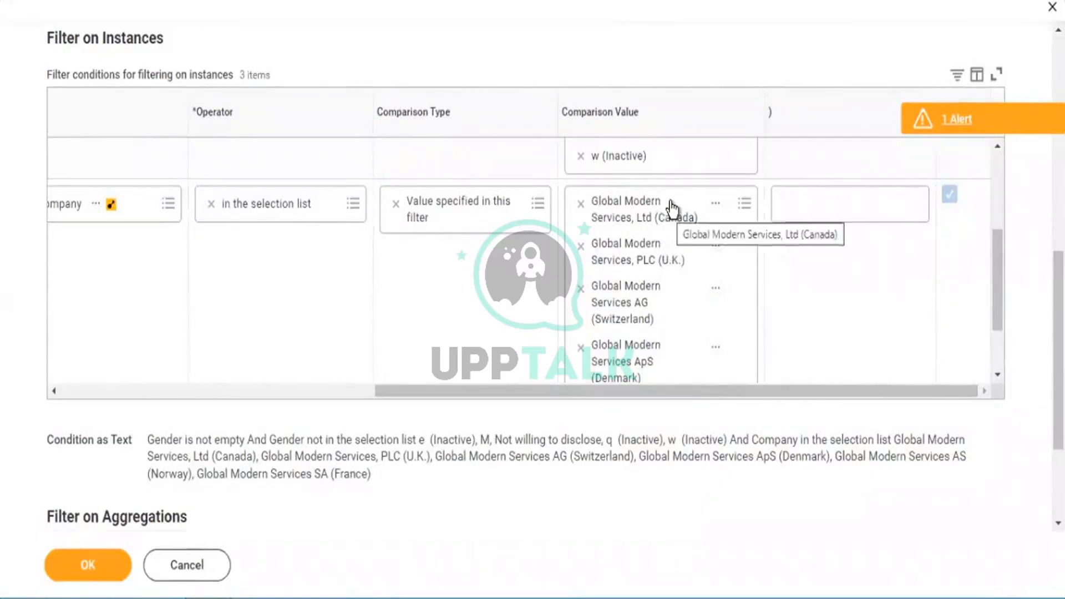
{"action": "scroll", "coordinate": [671, 210], "scroll_direction": "down", "scroll_amount": 2}
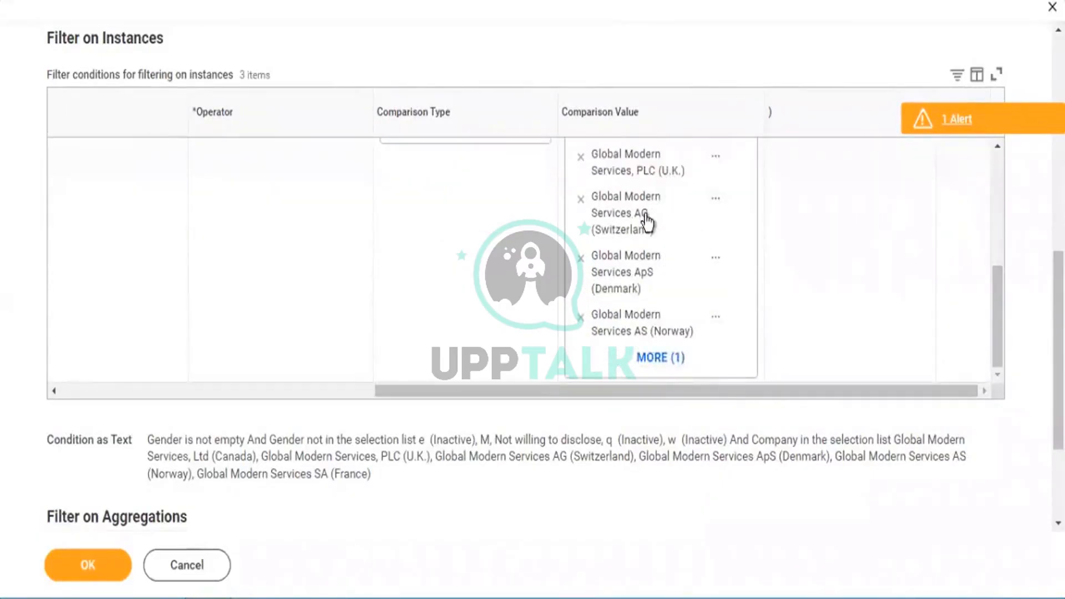
{"action": "left_click", "coordinate": [676, 366]}
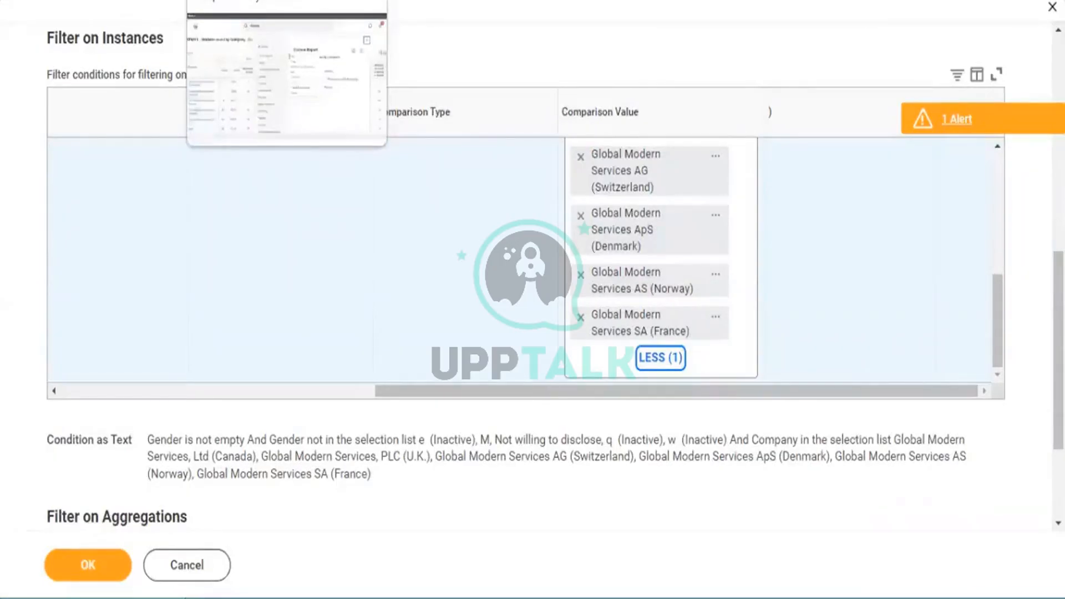
Step: Switch to another open browser tab with the report and start the Create Calculated Field task found by searching for "create calc field"
{"action": "left_click", "coordinate": [255, 0]}
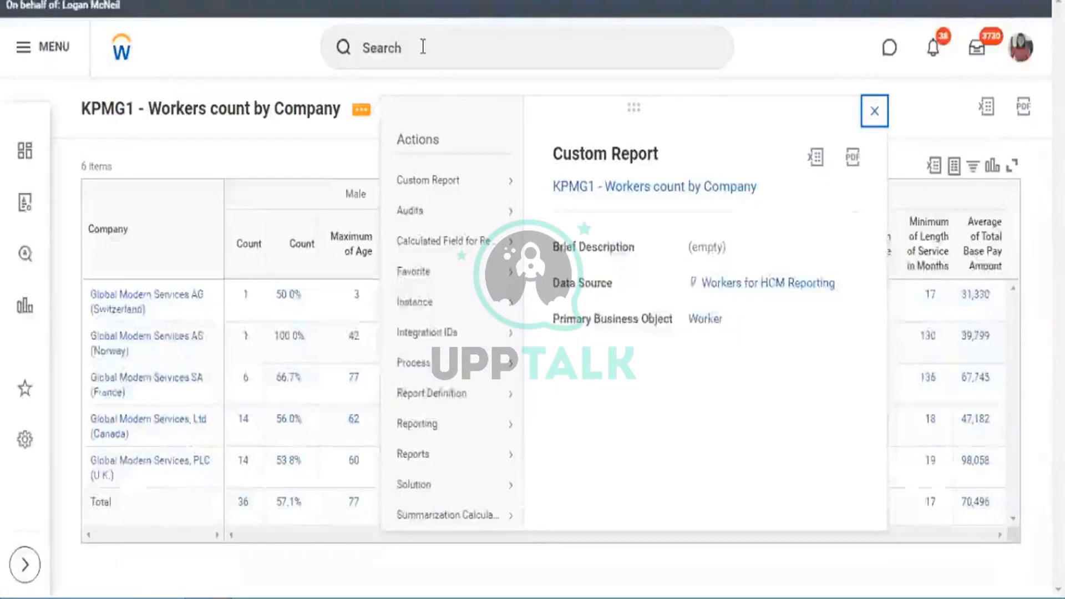
{"action": "left_click", "coordinate": [423, 47]}
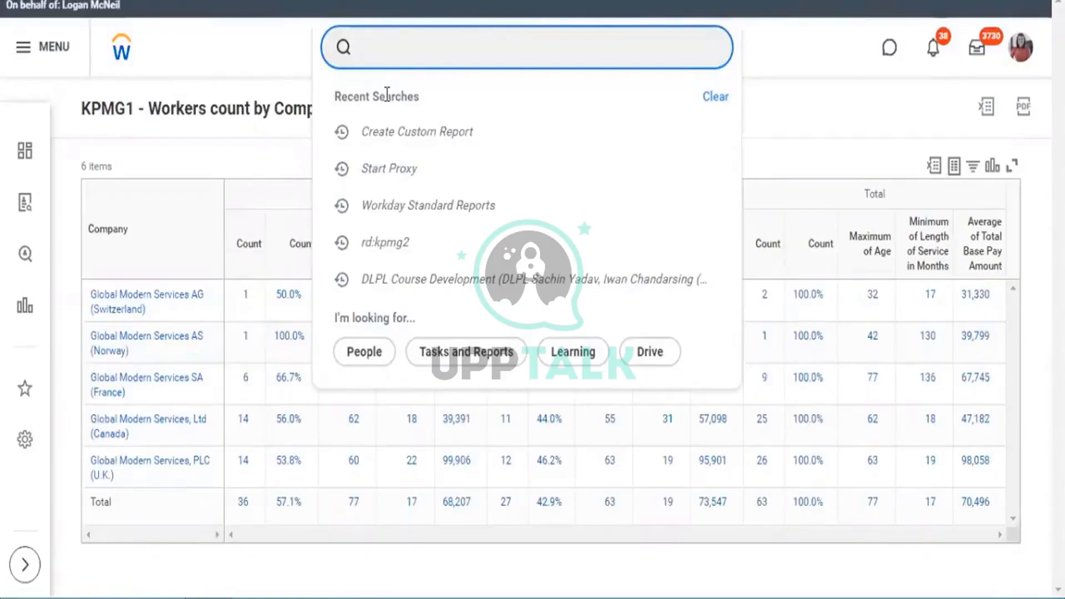
{"action": "type", "text": "create calc field"}
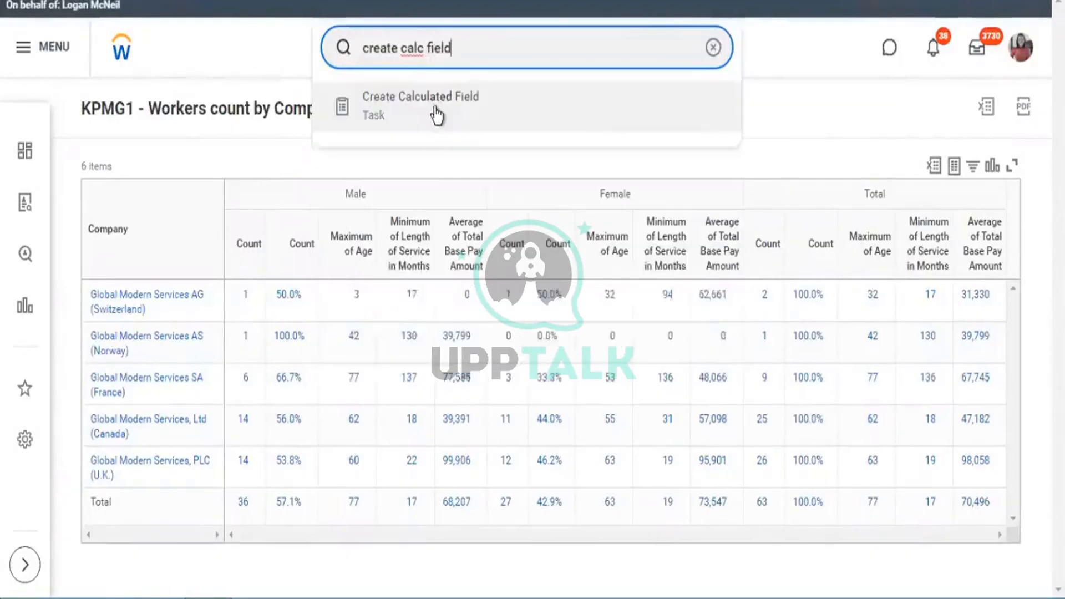
{"action": "left_click", "coordinate": [437, 115]}
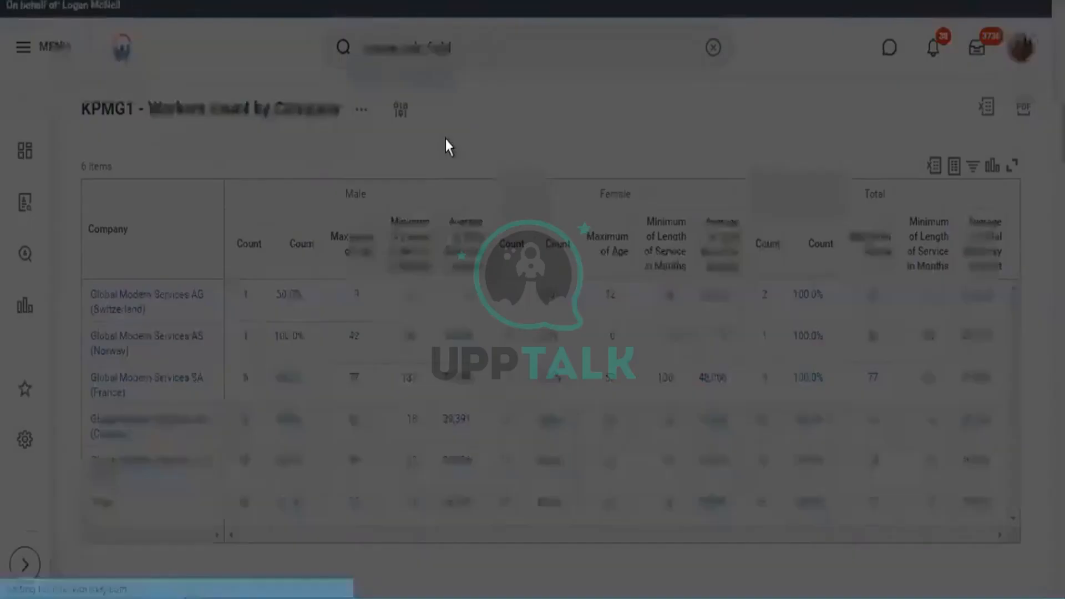
Step: Set the calculated field's business object to Worker and its function to Evaluate Expression Band
{"action": "left_click", "coordinate": [509, 275]}
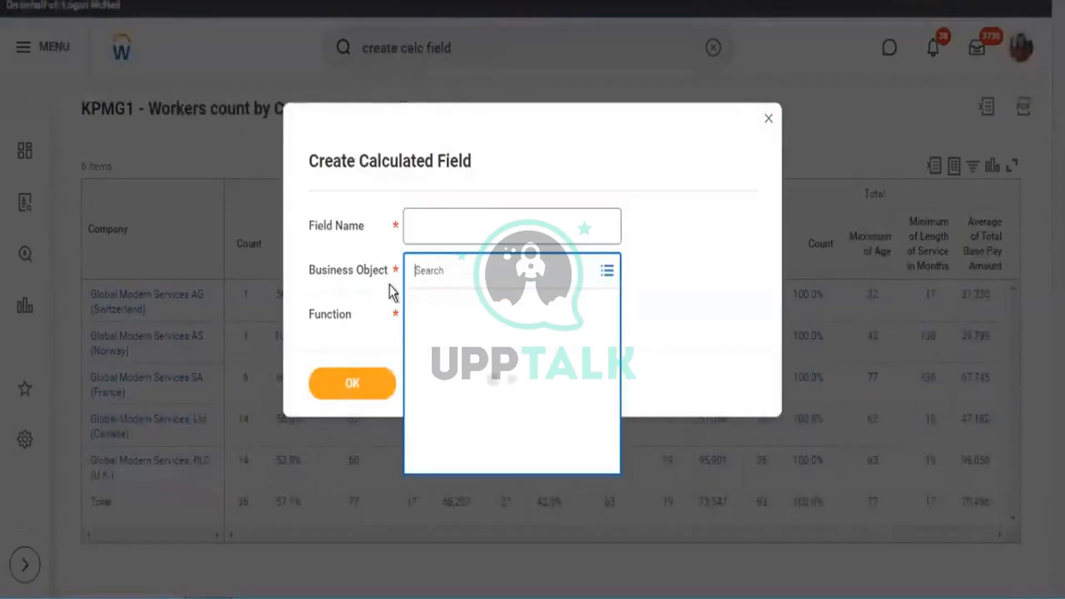
{"action": "type", "text": "worker"}
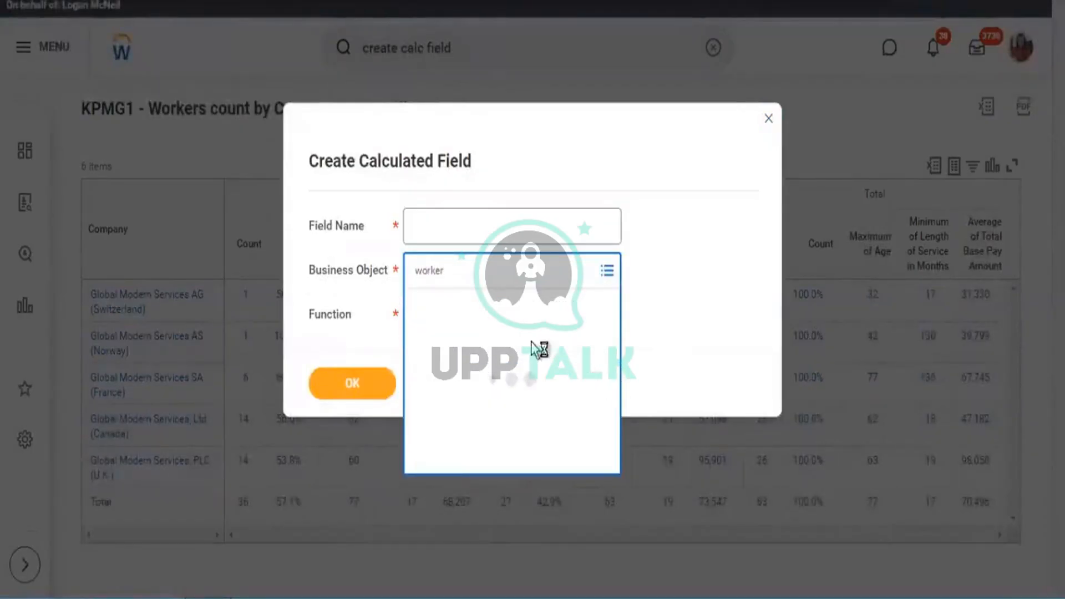
{"action": "key", "text": "Return"}
{"action": "left_click", "coordinate": [444, 340]}
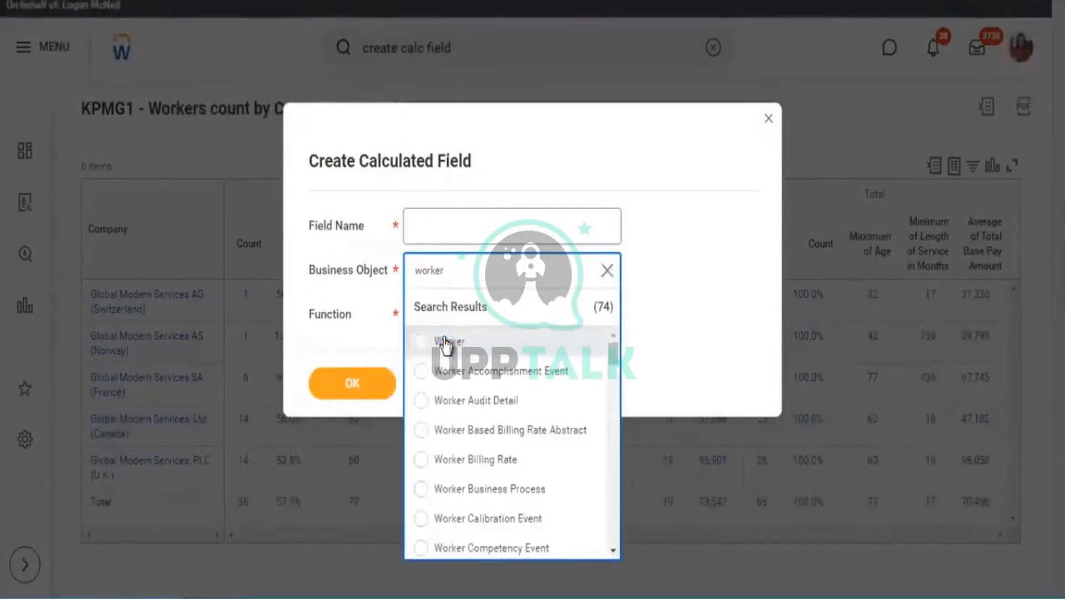
{"action": "left_click", "coordinate": [445, 326]}
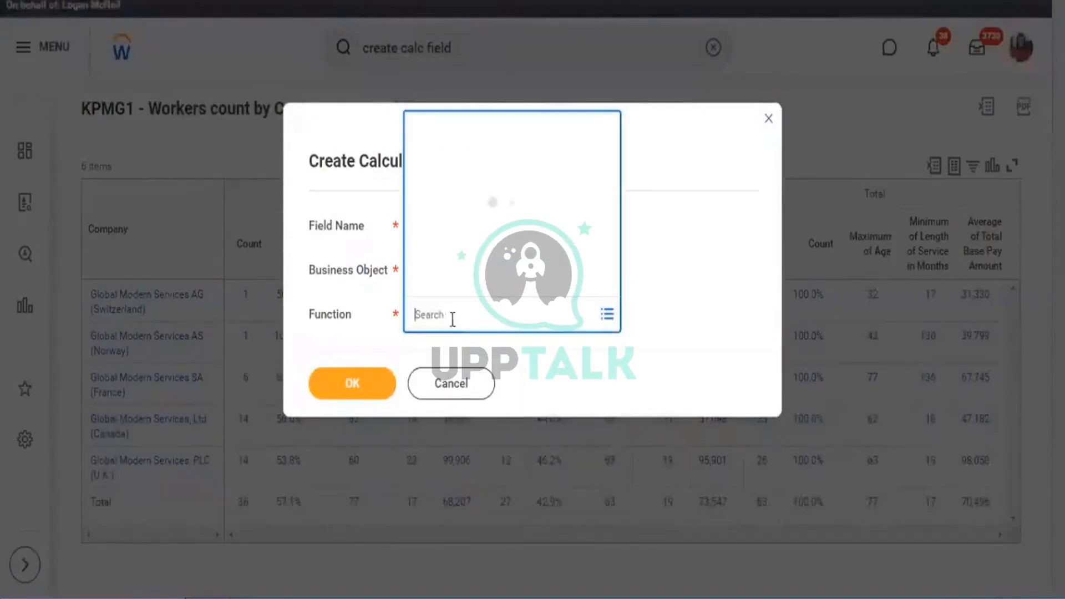
{"action": "type", "text": "eva"}
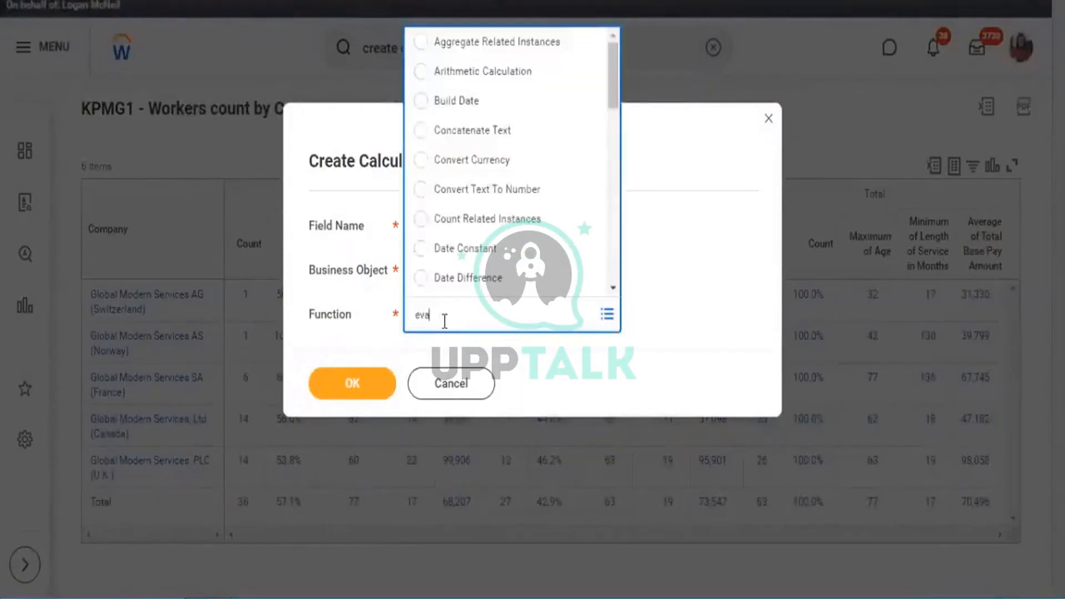
{"action": "type", "text": "l"}
{"action": "key", "text": "Return"}
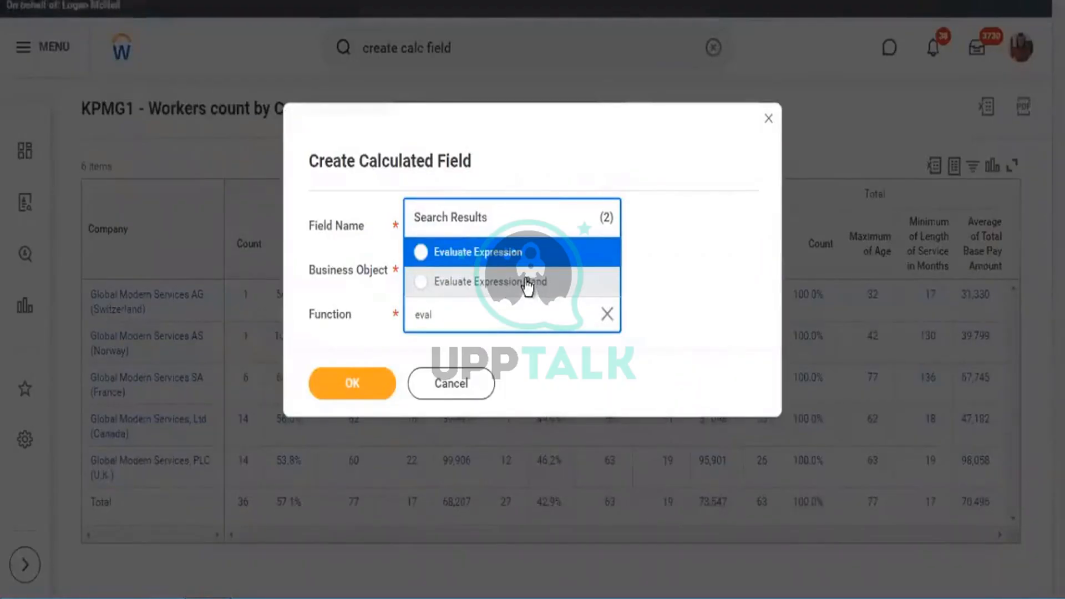
{"action": "left_click", "coordinate": [529, 294]}
Step: Name the calculated field "CF - EEB - Worker - Region Grouping" and continue to its calculation definition
{"action": "left_click", "coordinate": [509, 225]}
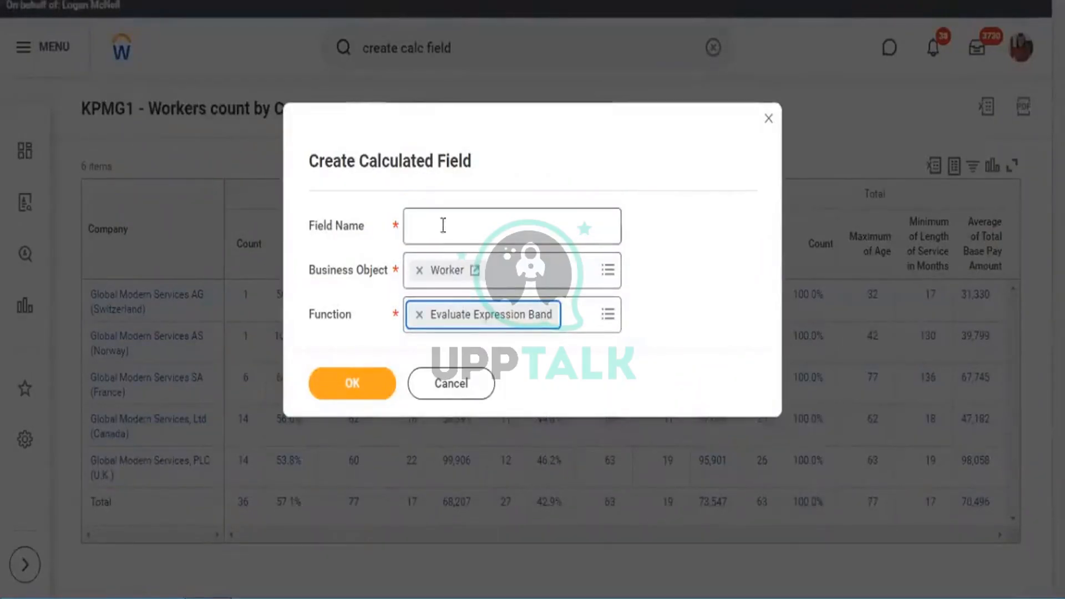
{"action": "type", "text": "CF"}
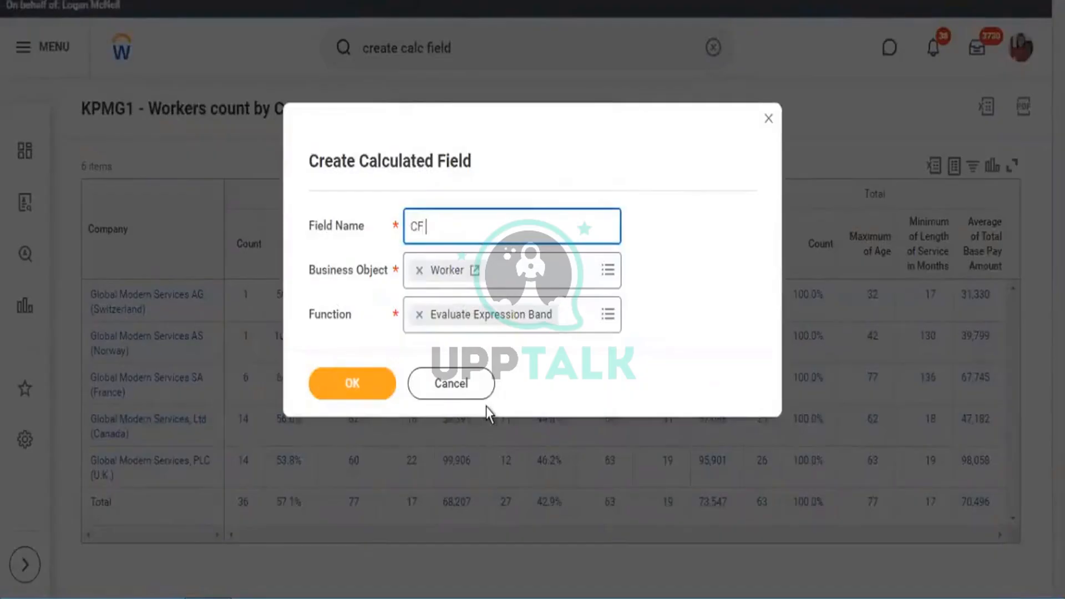
{"action": "type", "text": " - EEB - "}
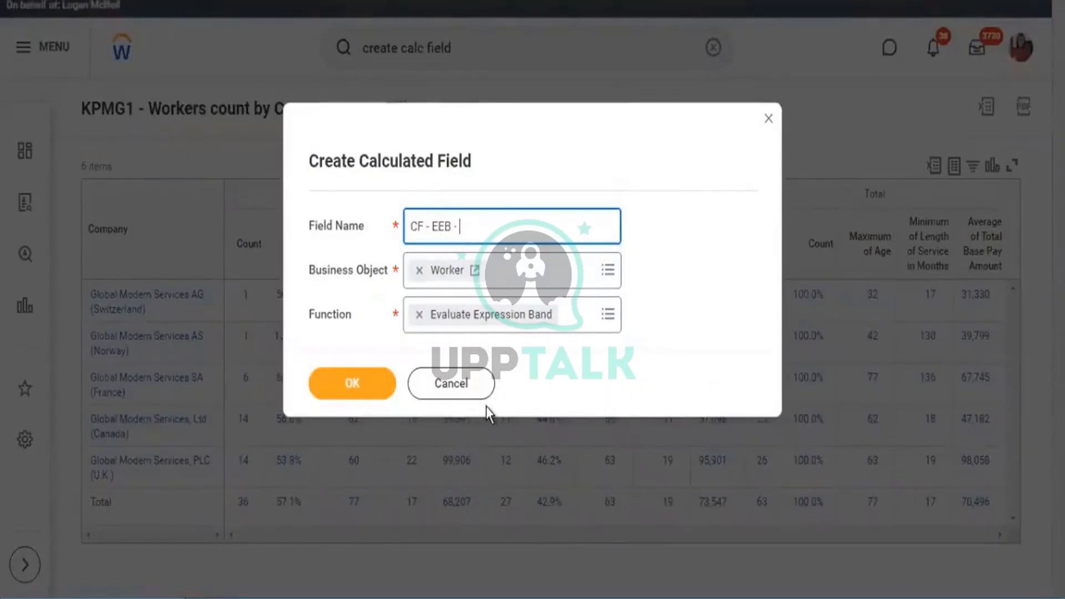
{"action": "type", "text": "Worker -"}
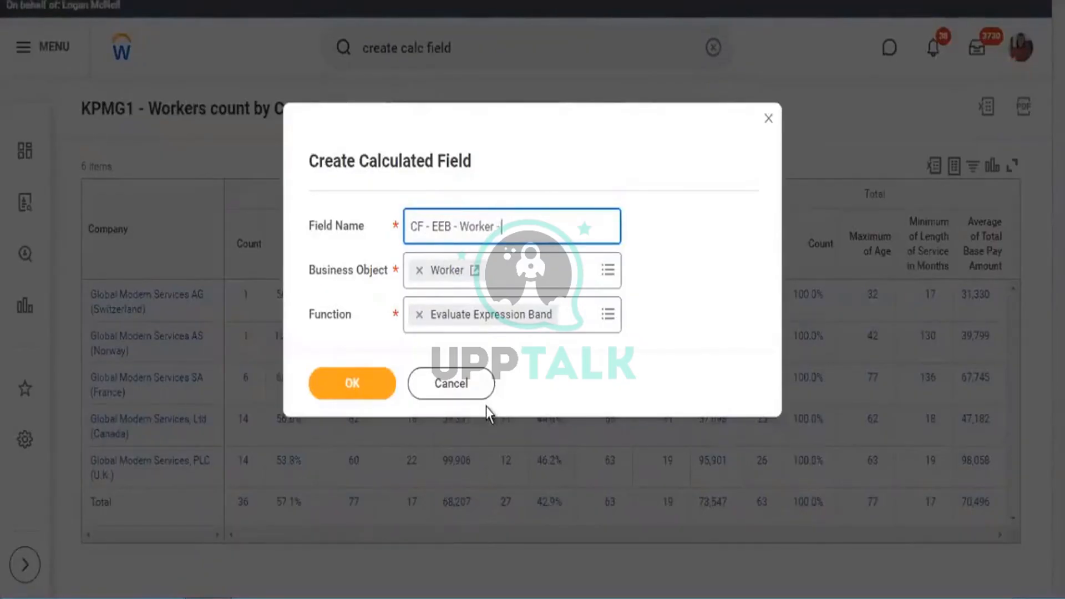
{"action": "type", "text": " Region Grouping"}
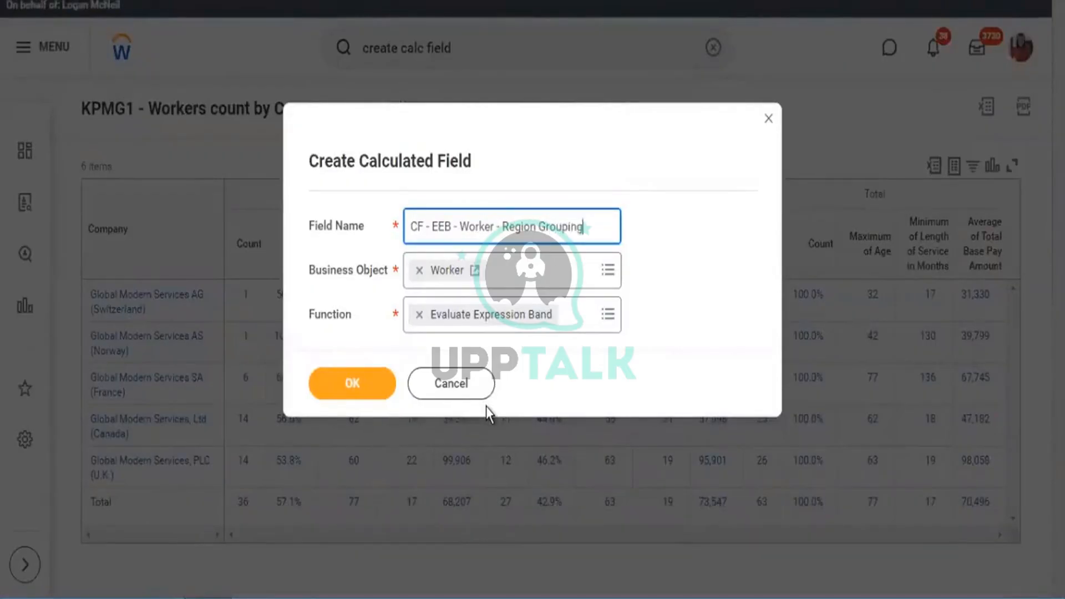
{"action": "left_click", "coordinate": [358, 391]}
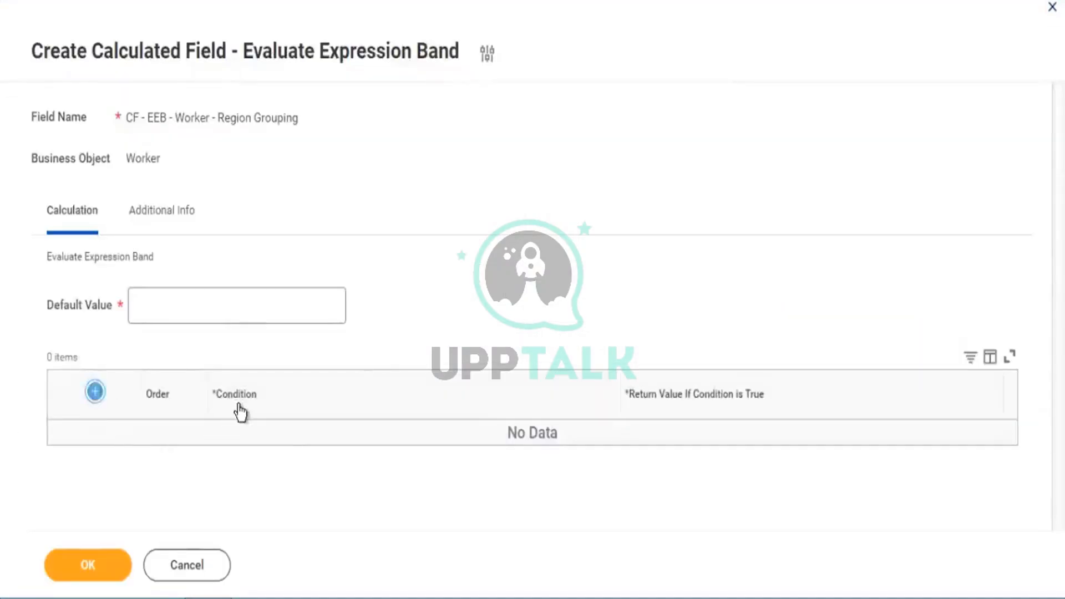
Step: Add a condition row to the expression band and point out the Condition and Return Value If Condition is True columns
{"action": "left_click_drag", "start_coordinate": [219, 399], "coordinate": [276, 404]}
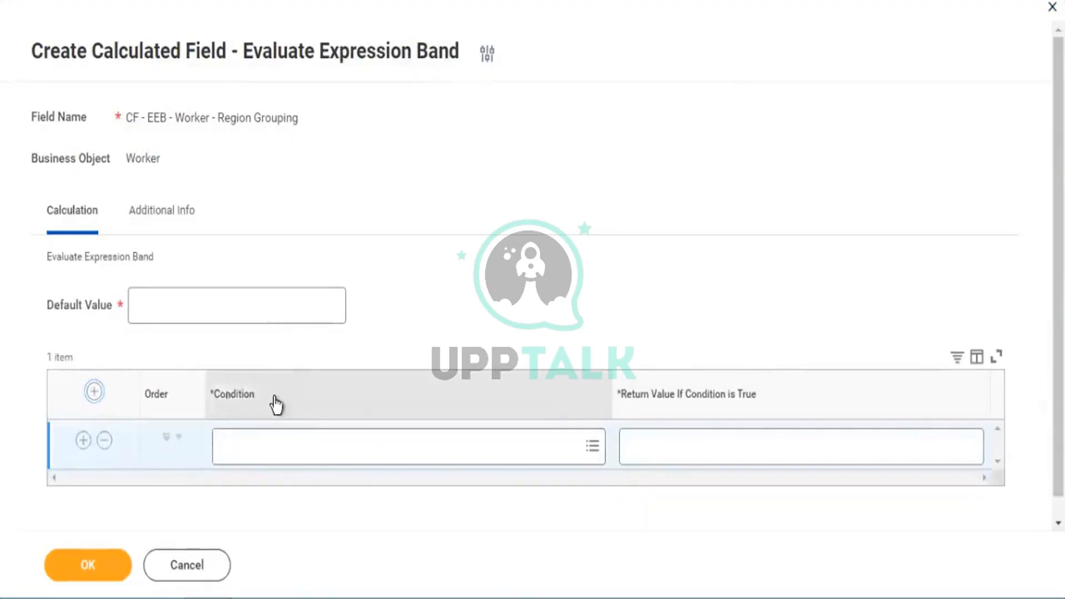
{"action": "left_click_drag", "start_coordinate": [647, 404], "coordinate": [764, 406]}
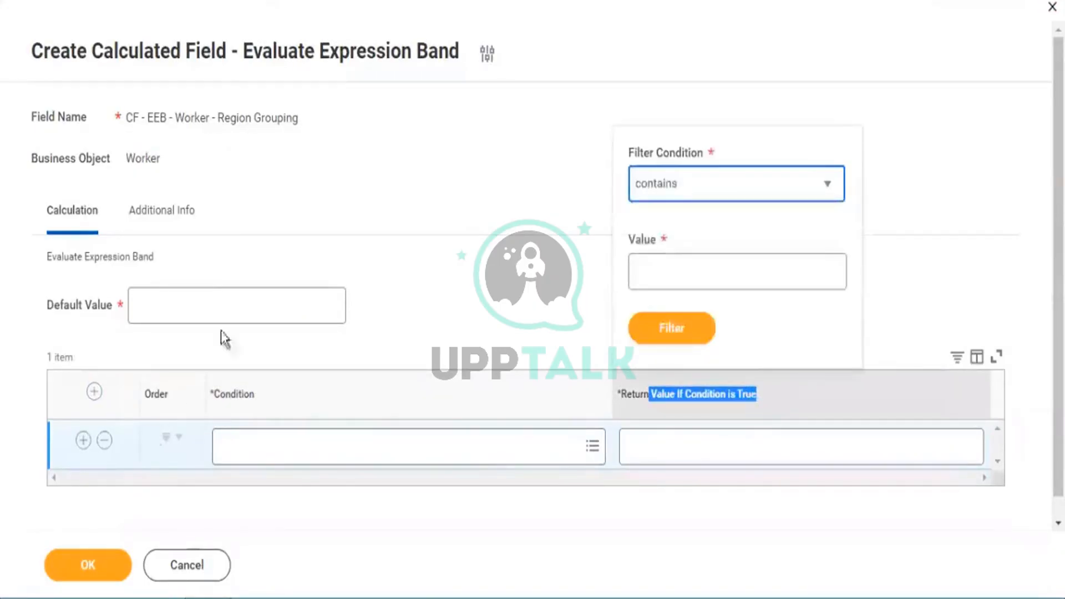
{"action": "left_click", "coordinate": [381, 334]}
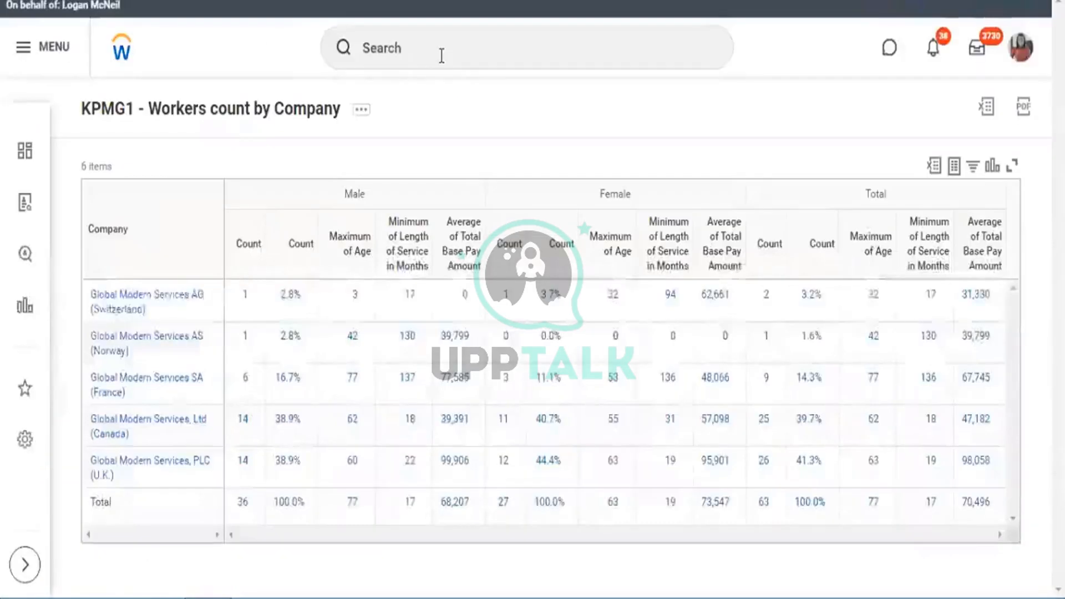
Step: Search for "create calc" from the workers-by-company report page and start the Create Calculated Field task
{"action": "left_click", "coordinate": [441, 53]}
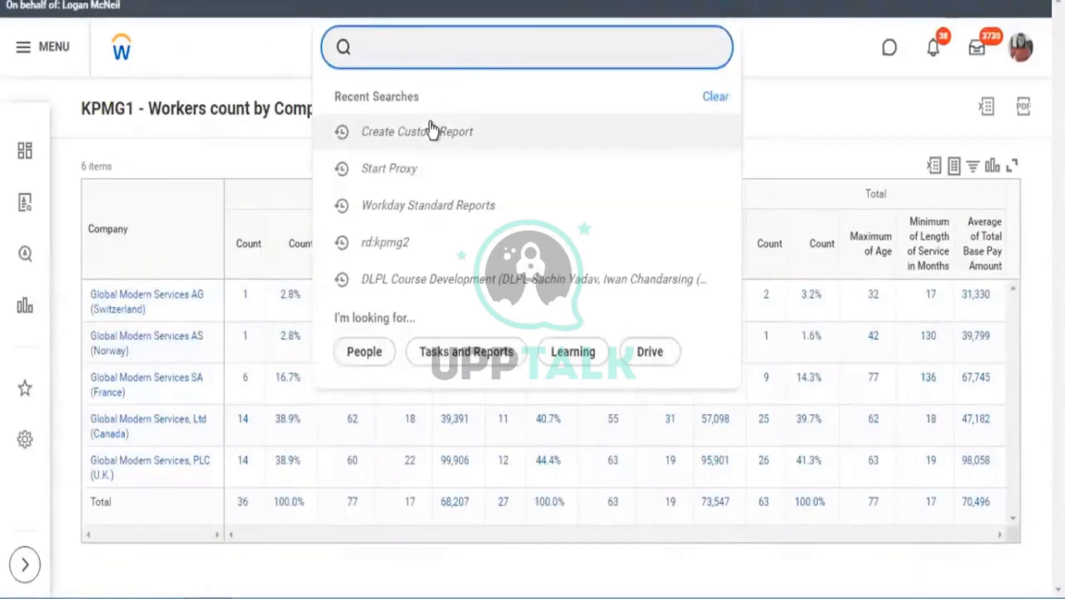
{"action": "type", "text": "create calc"}
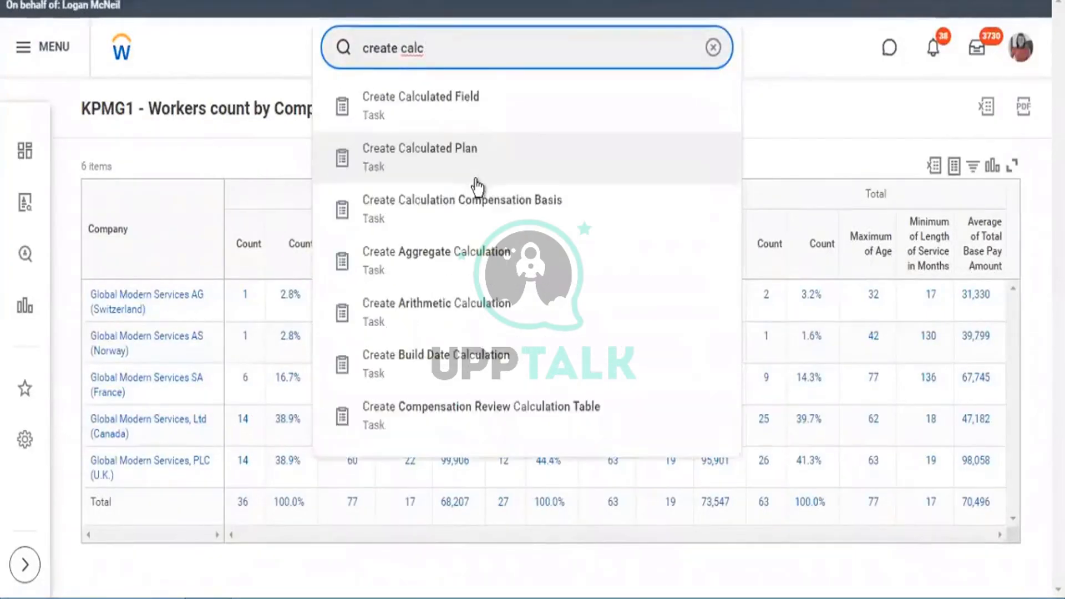
{"action": "key", "text": "Down"}
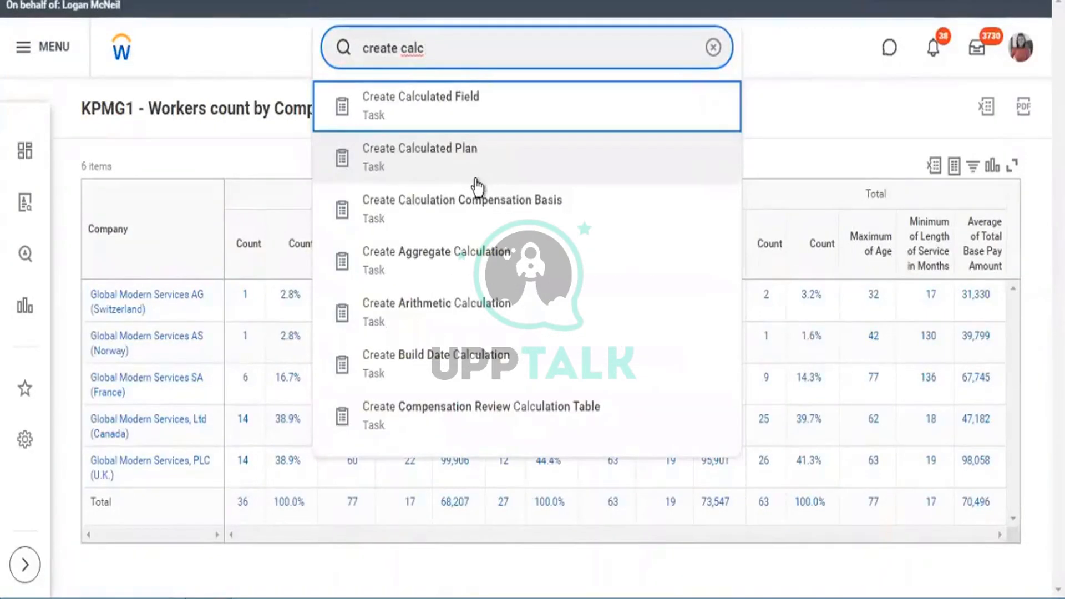
{"action": "key", "text": "Return"}
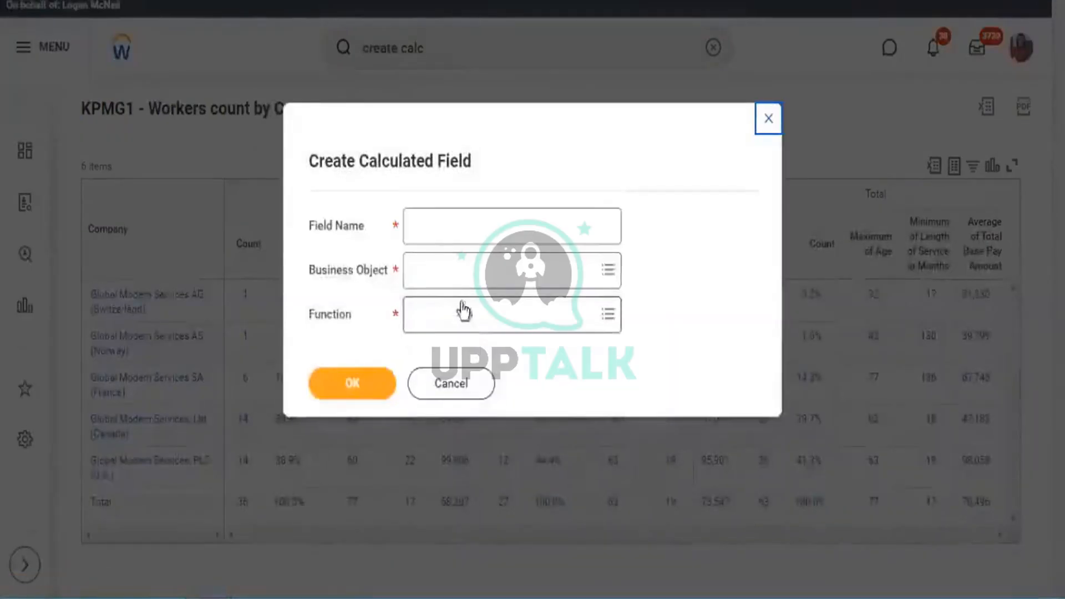
Step: Set the new calculated field's function to Evaluate Expression
{"action": "type", "text": "eva"}
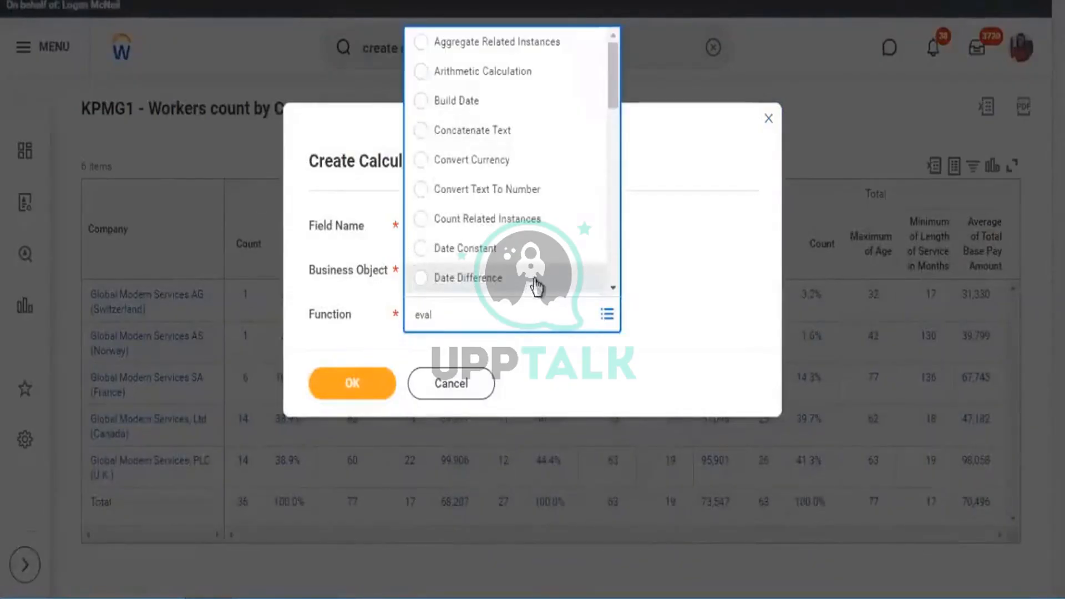
{"action": "key", "text": "Return"}
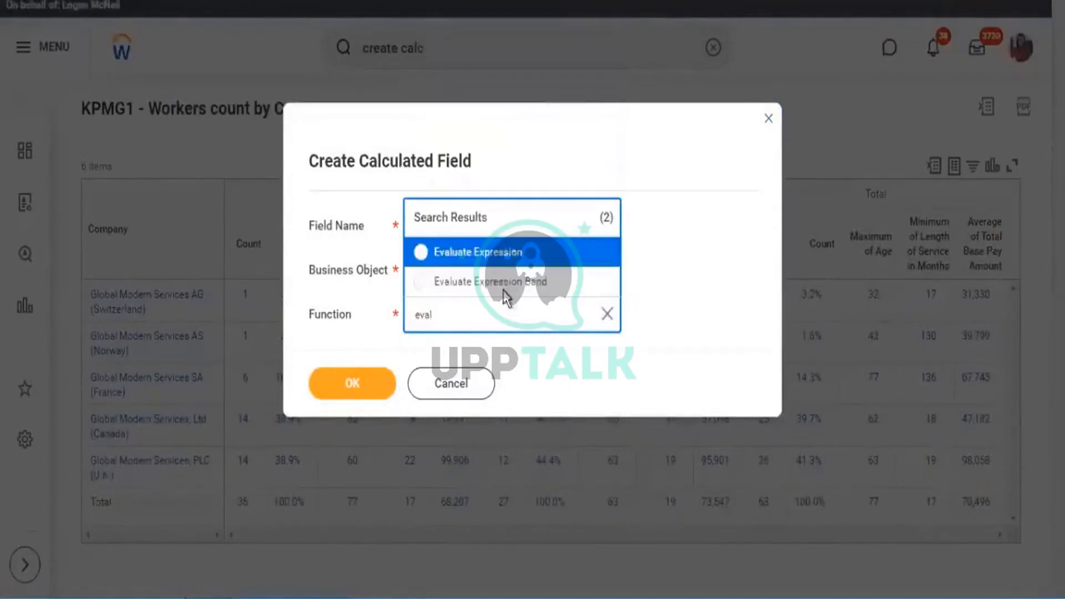
{"action": "left_click", "coordinate": [491, 257]}
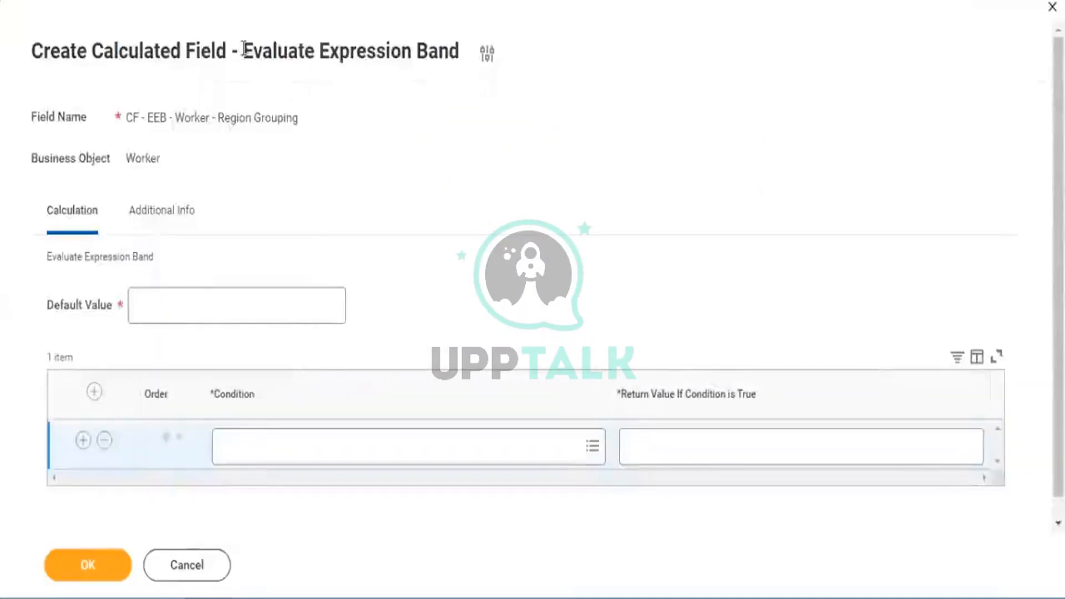
Step: Copy the region grouping field's name from its open definition and adapt it to name the new field "CF - EE - Worker - Manager Count"
{"action": "left_click_drag", "start_coordinate": [243, 50], "coordinate": [441, 56]}
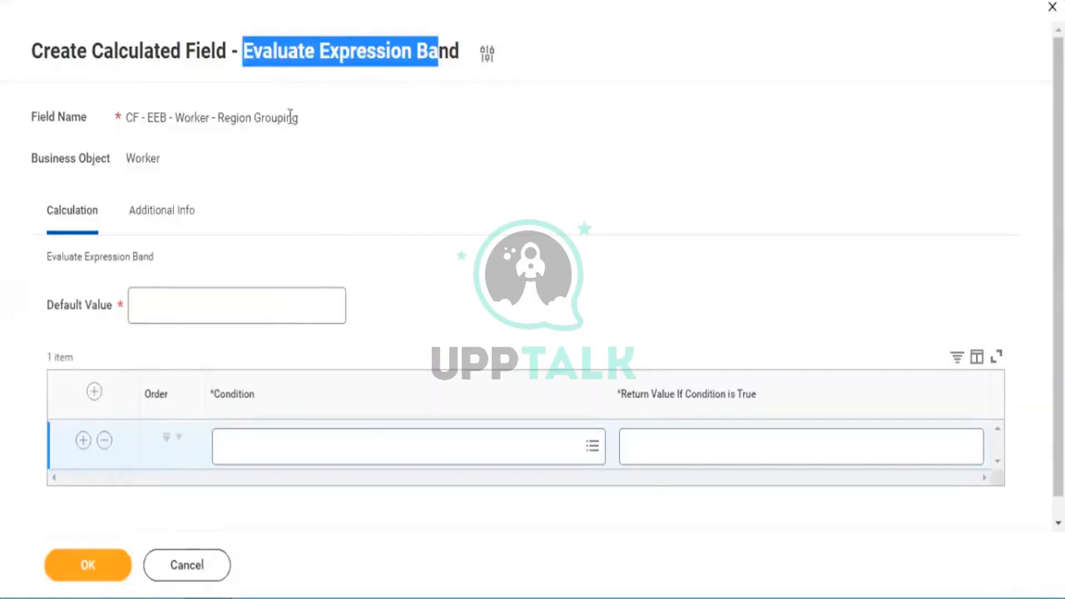
{"action": "left_click_drag", "start_coordinate": [304, 119], "coordinate": [128, 128]}
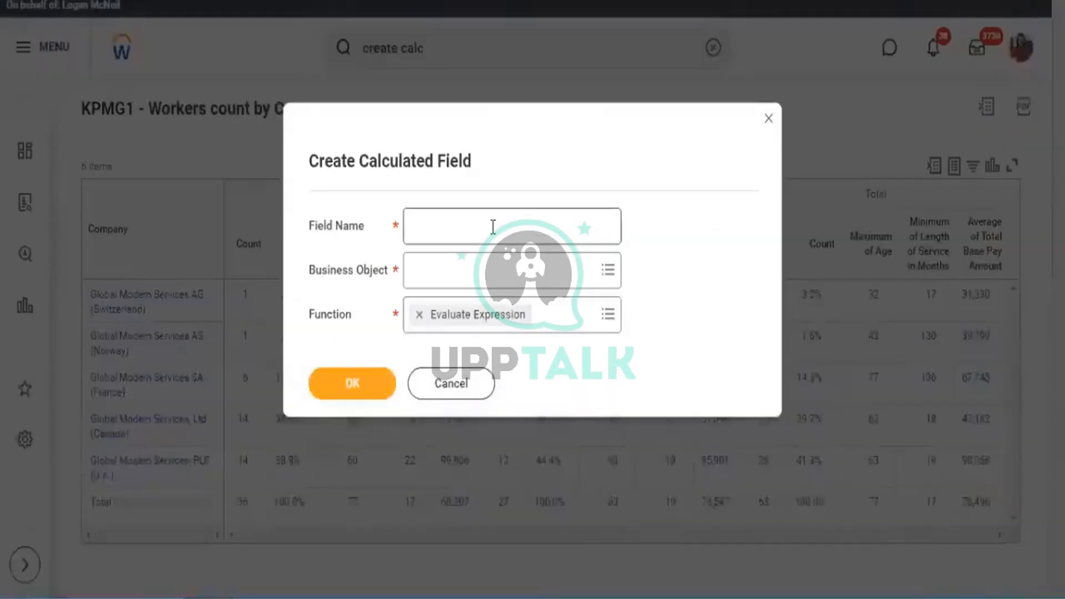
{"action": "left_click", "coordinate": [486, 227]}
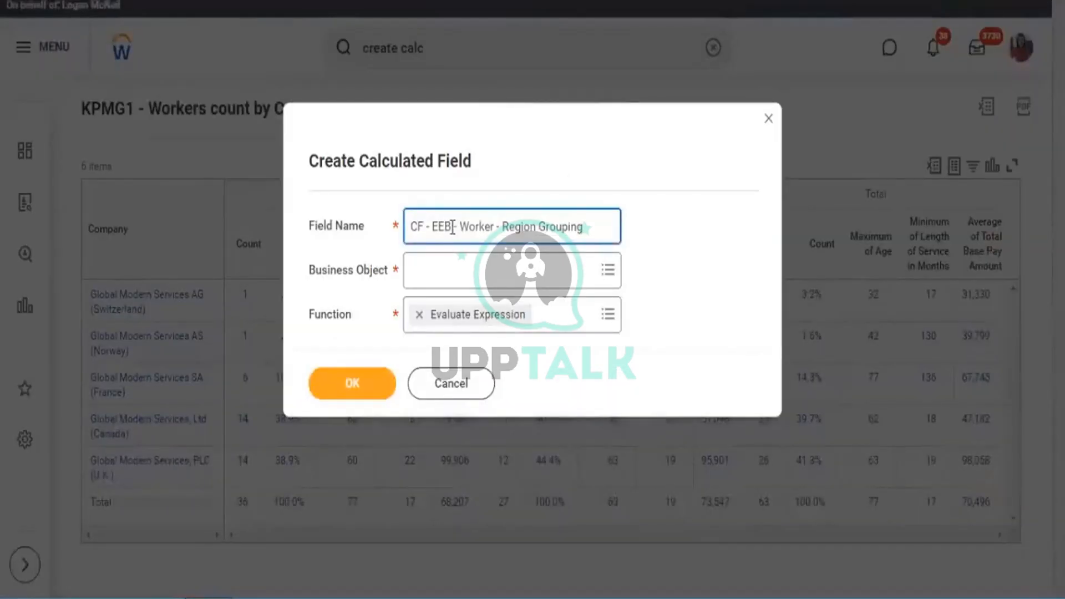
{"action": "key", "text": "BackSpace"}
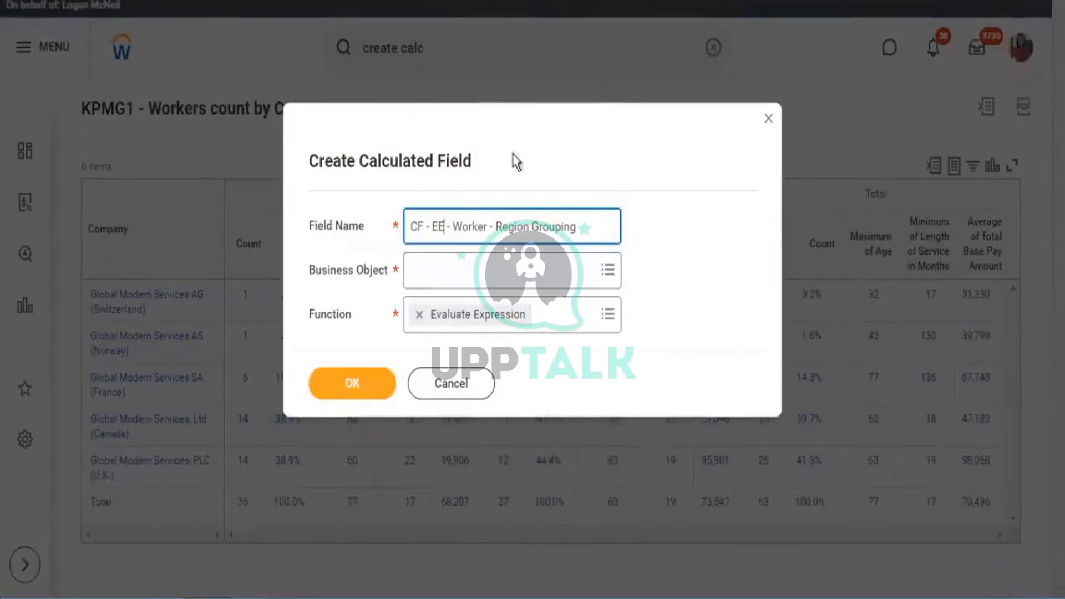
{"action": "left_click_drag", "start_coordinate": [526, 228], "coordinate": [591, 235]}
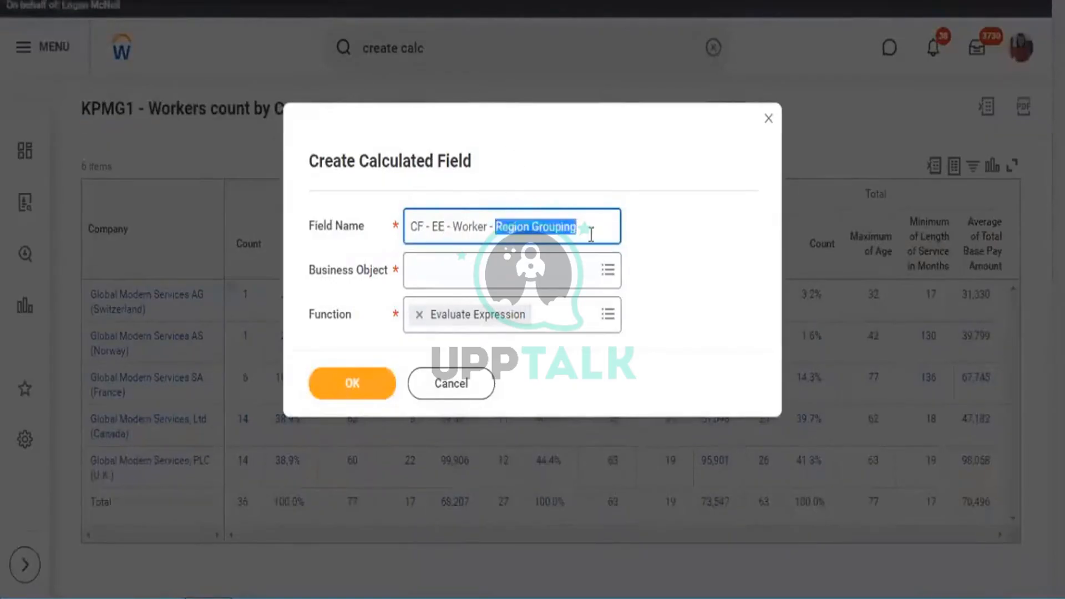
{"action": "type", "text": "Maa"}
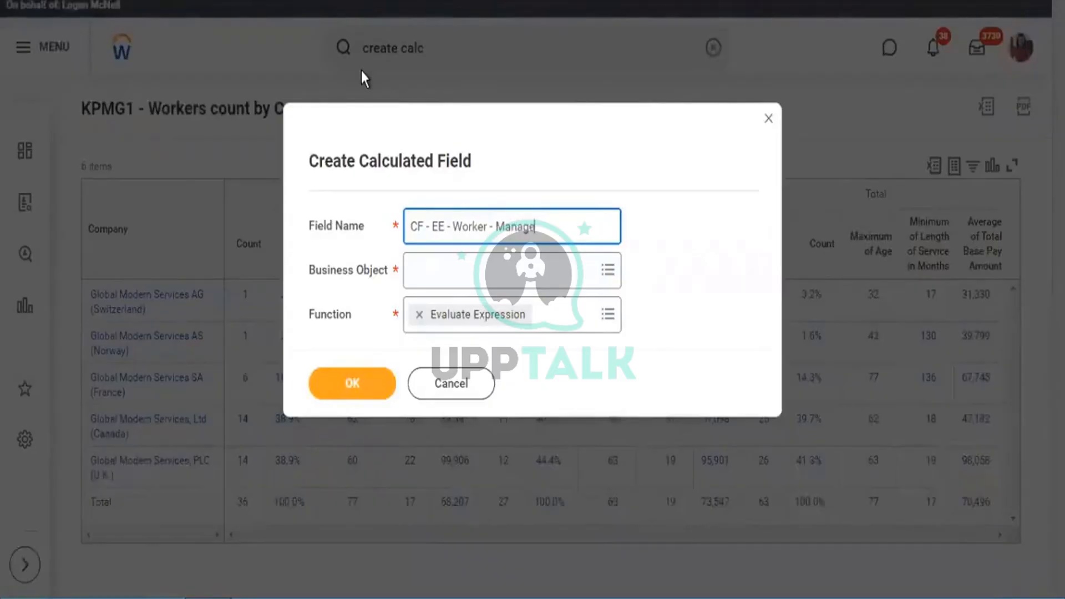
{"action": "type", "text": "ager Count"}
Step: Set the manager count field's business object to Worker and continue to its calculation definition
{"action": "key", "text": "Tab"}
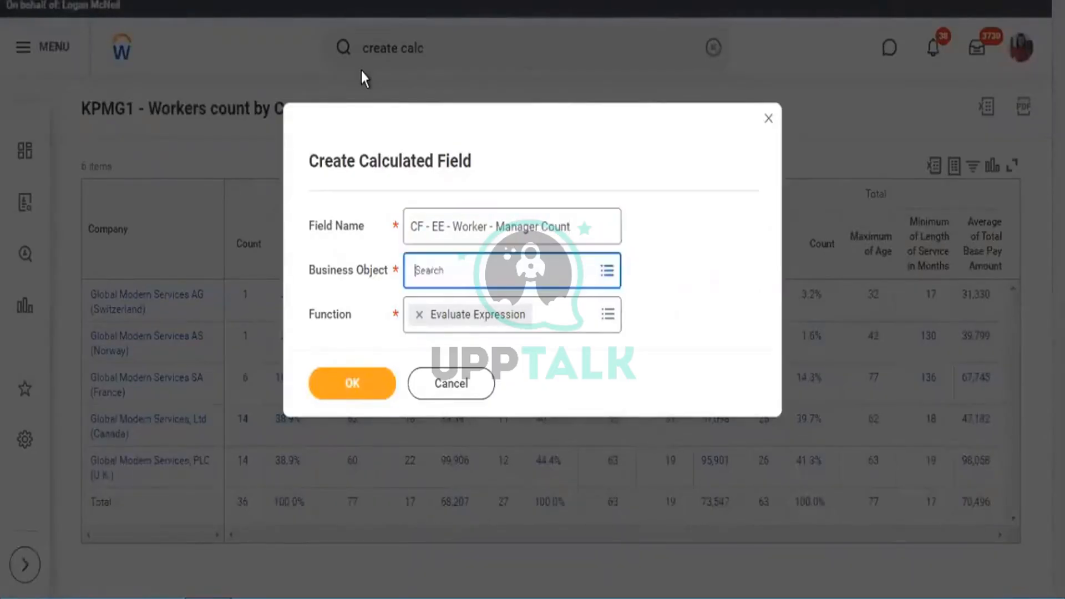
{"action": "type", "text": "worker"}
{"action": "key", "text": "Return"}
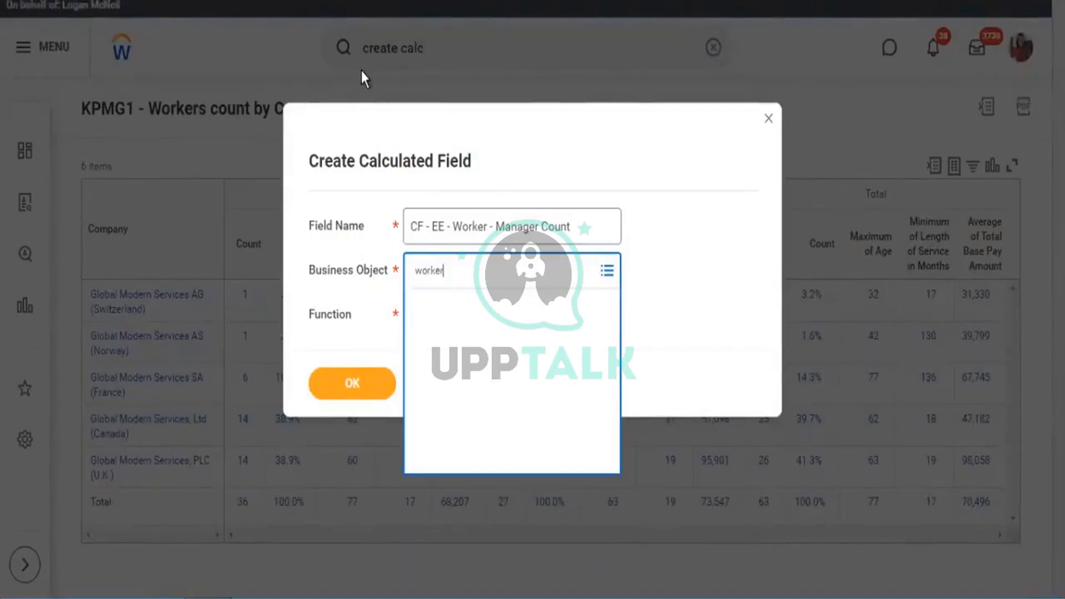
{"action": "left_click", "coordinate": [463, 342]}
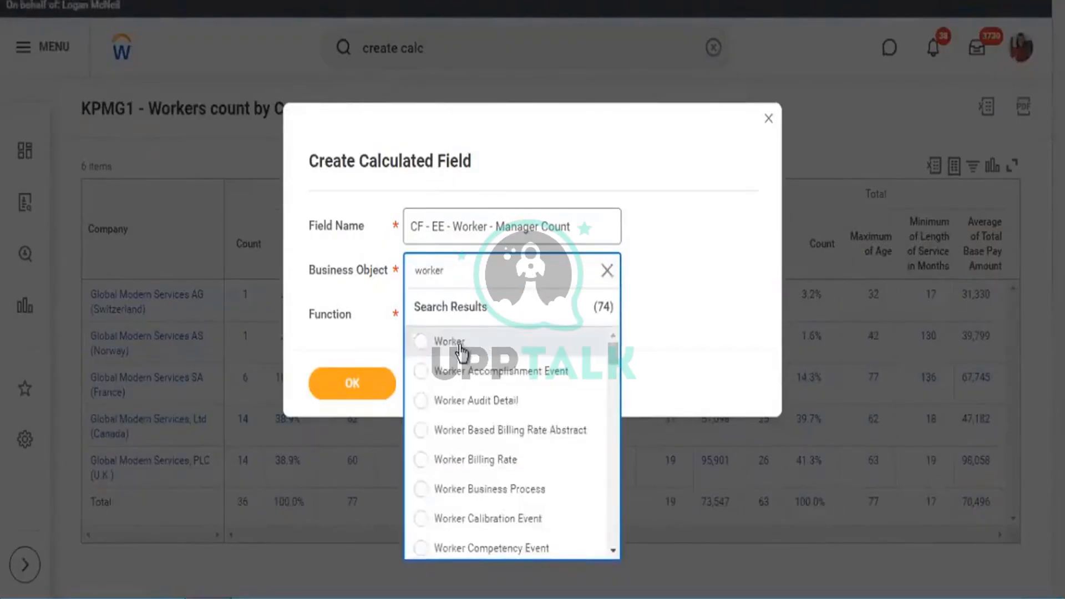
{"action": "left_click", "coordinate": [391, 371]}
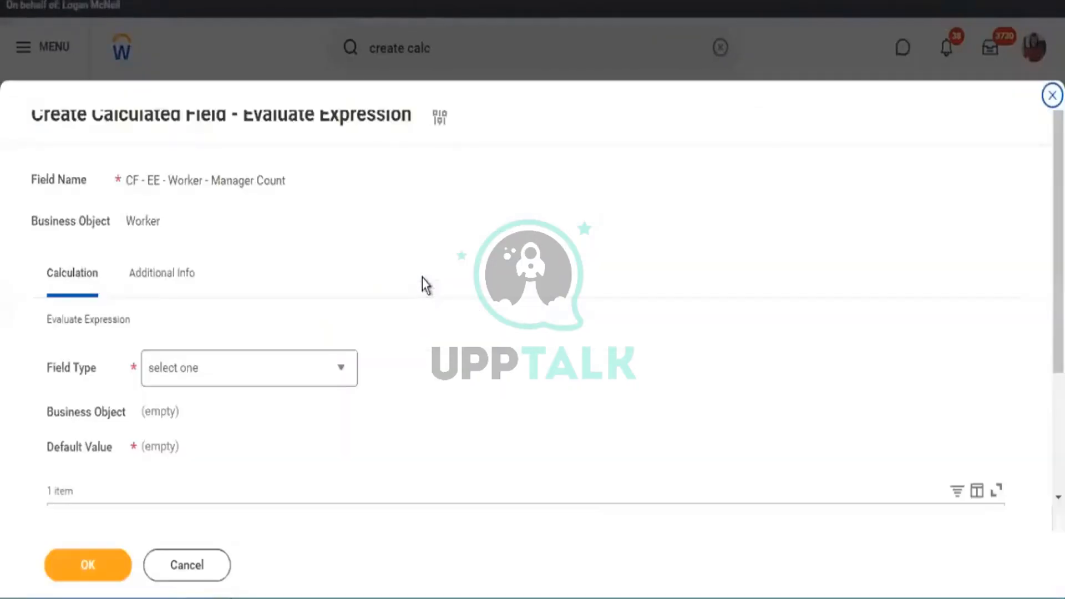
Step: Examine the Condition and Return Value If Condition is True columns of the Evaluate Expression definition
{"action": "scroll", "coordinate": [465, 246], "scroll_direction": "down", "scroll_amount": 3}
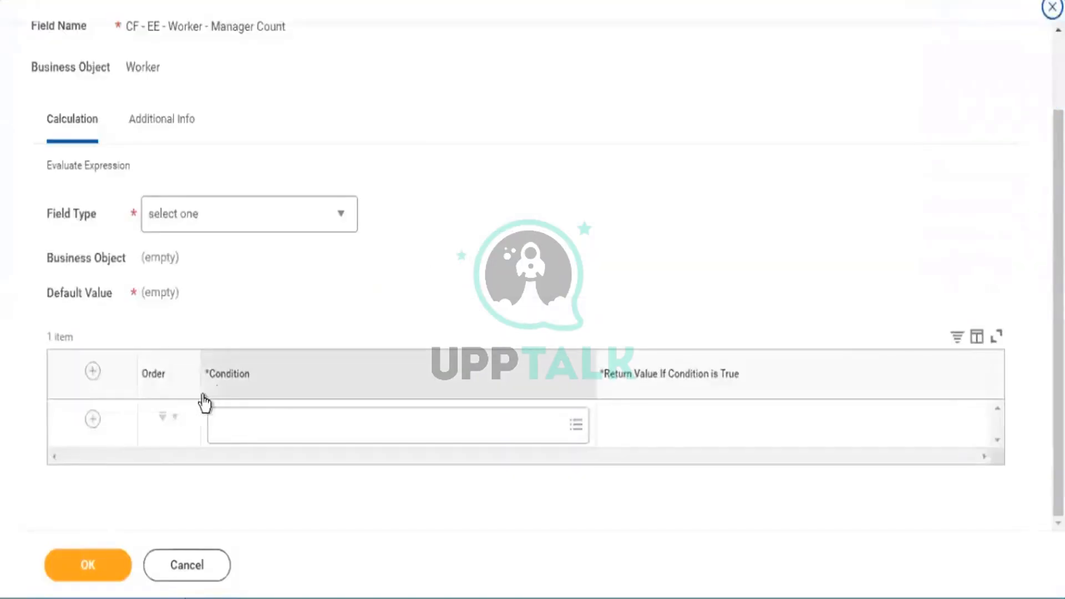
{"action": "left_click_drag", "start_coordinate": [214, 384], "coordinate": [253, 380]}
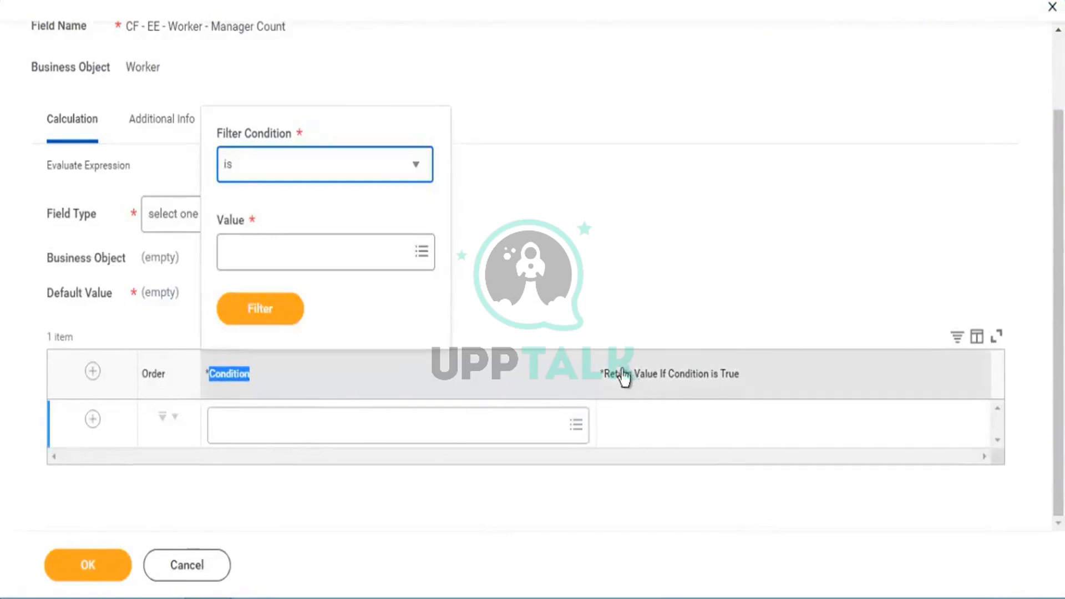
{"action": "left_click_drag", "start_coordinate": [624, 379], "coordinate": [729, 382]}
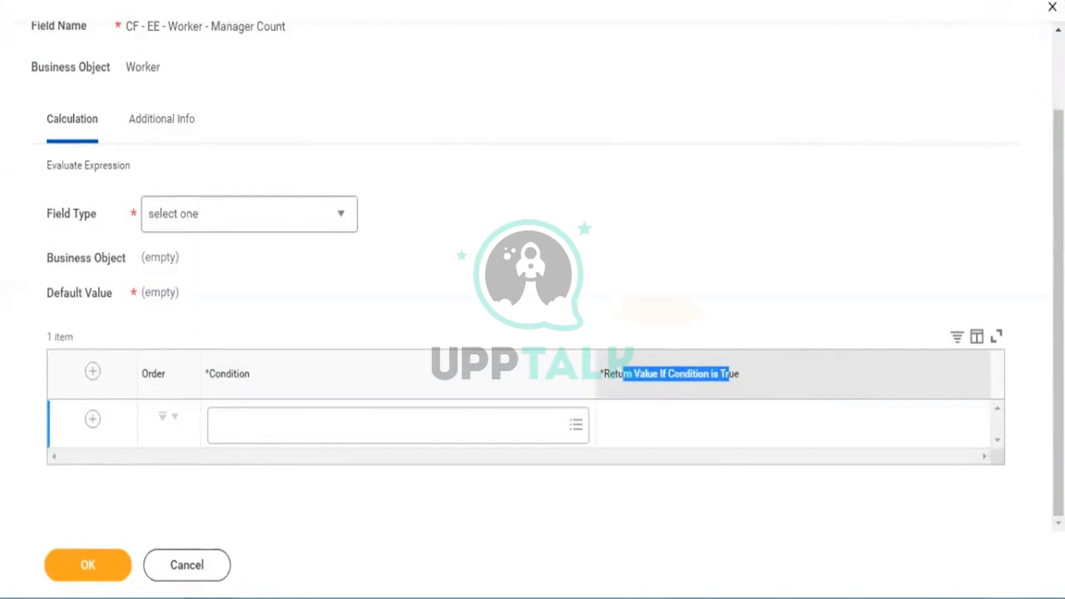
{"action": "left_click", "coordinate": [729, 383]}
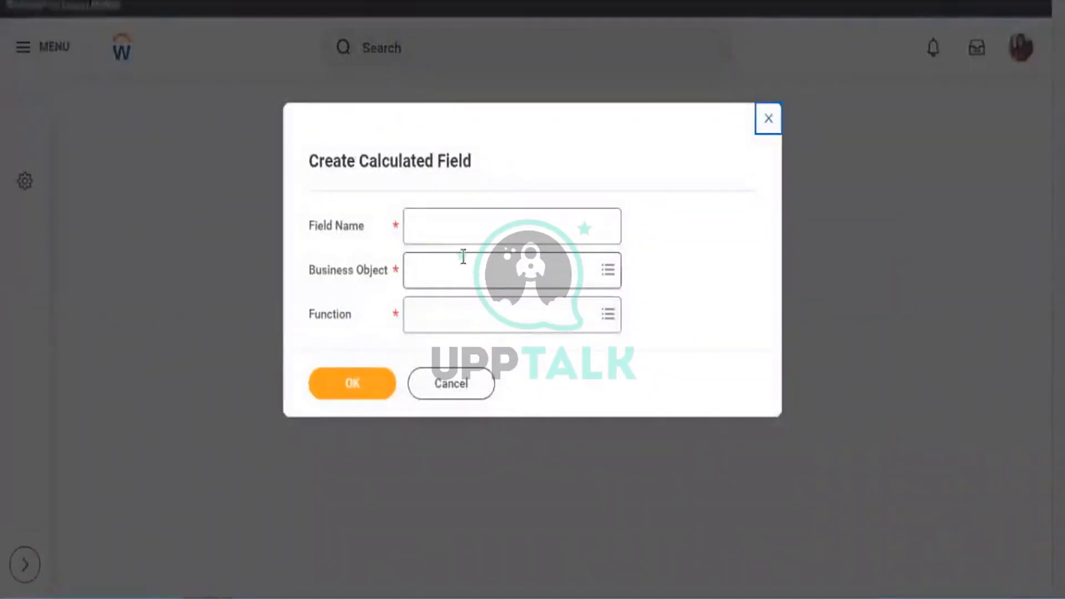
Step: In the blank Create Calculated Field form, set the business object to Worker and the function to Evaluate Expression Band
{"action": "left_click", "coordinate": [460, 263]}
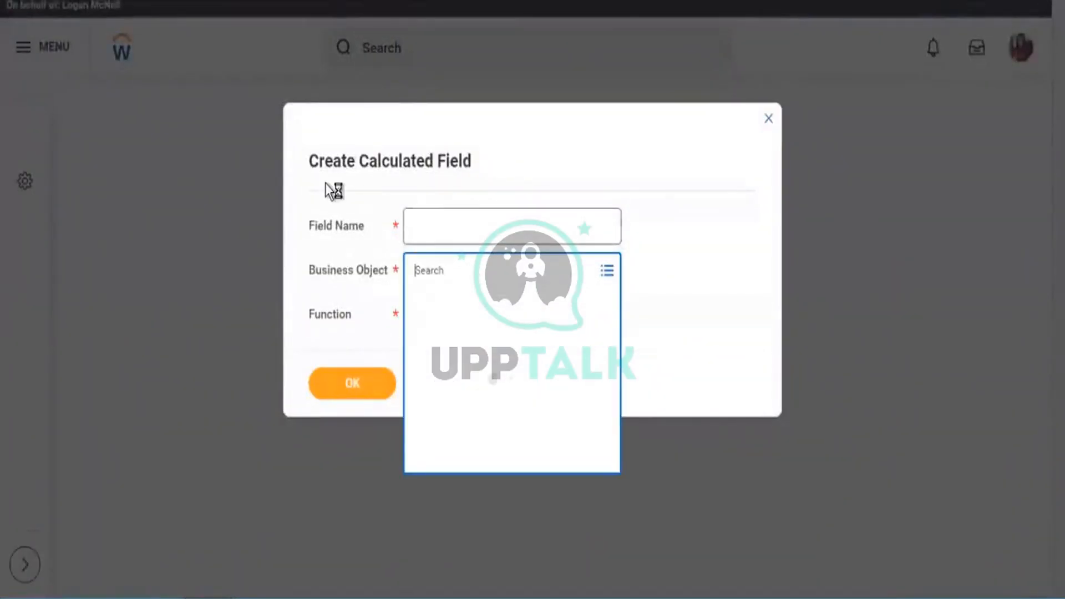
{"action": "type", "text": "worker"}
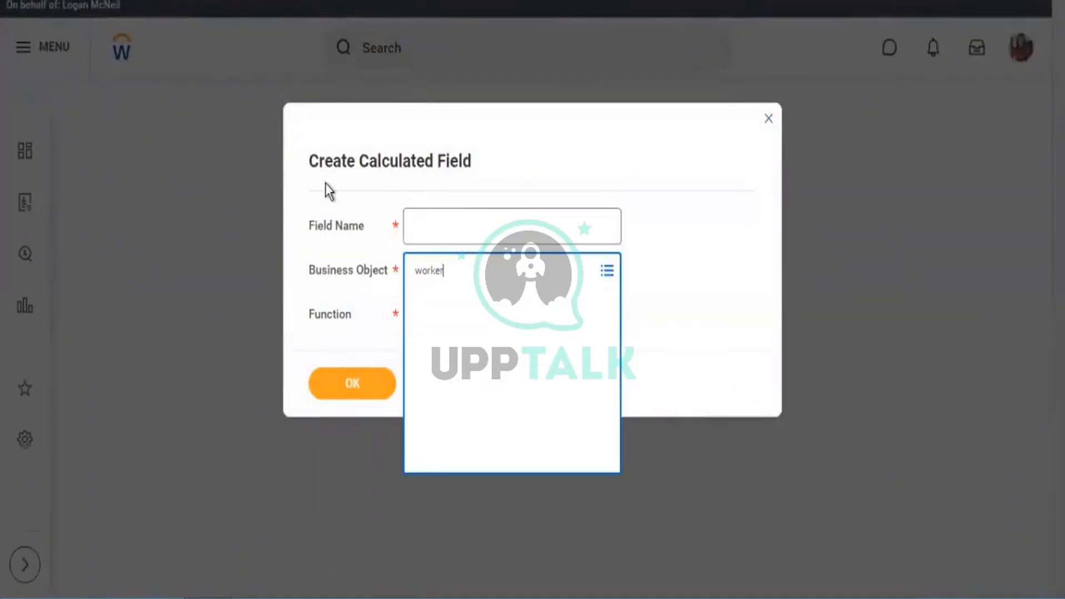
{"action": "key", "text": "Return"}
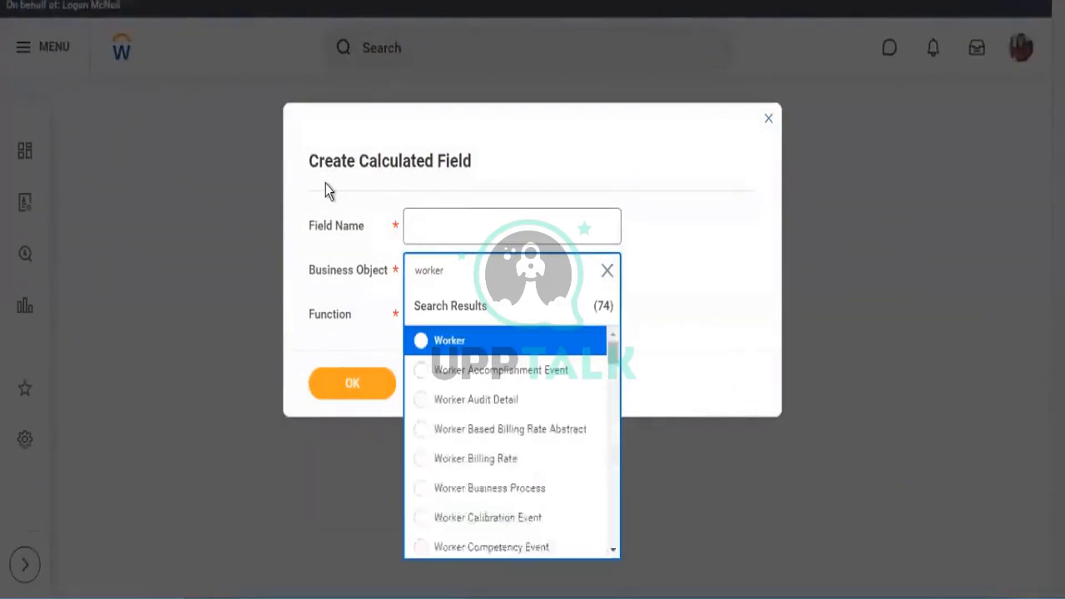
{"action": "key", "text": "Return"}
{"action": "key", "text": "Tab"}
{"action": "type", "text": "eva"}
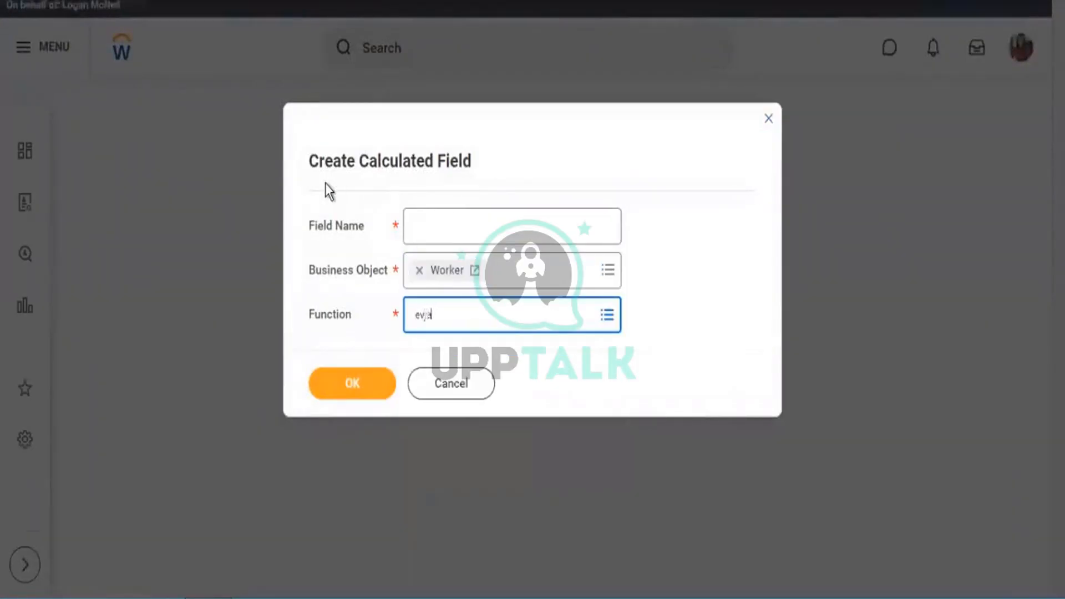
{"action": "type", "text": "l"}
{"action": "key", "text": "Return"}
{"action": "key", "text": "Down"}
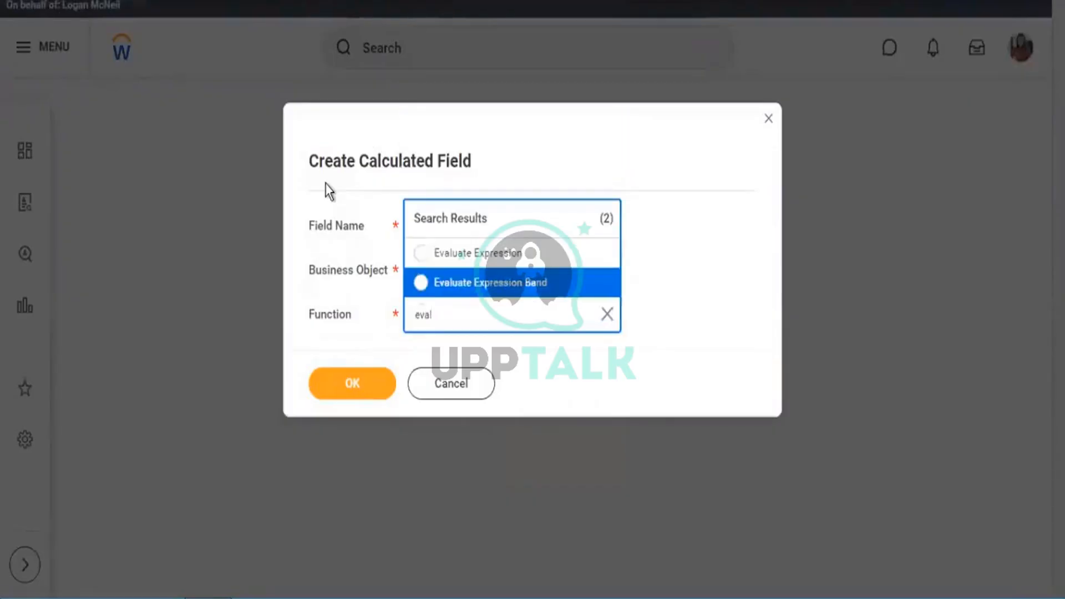
{"action": "key", "text": "Return"}
Step: Name the calculated field "CF - EEB - Worker - Region Grouping" and continue to its calculation definition
{"action": "left_click", "coordinate": [499, 233]}
{"action": "type", "text": "CF - EEB - Worker - Region Grouping"}
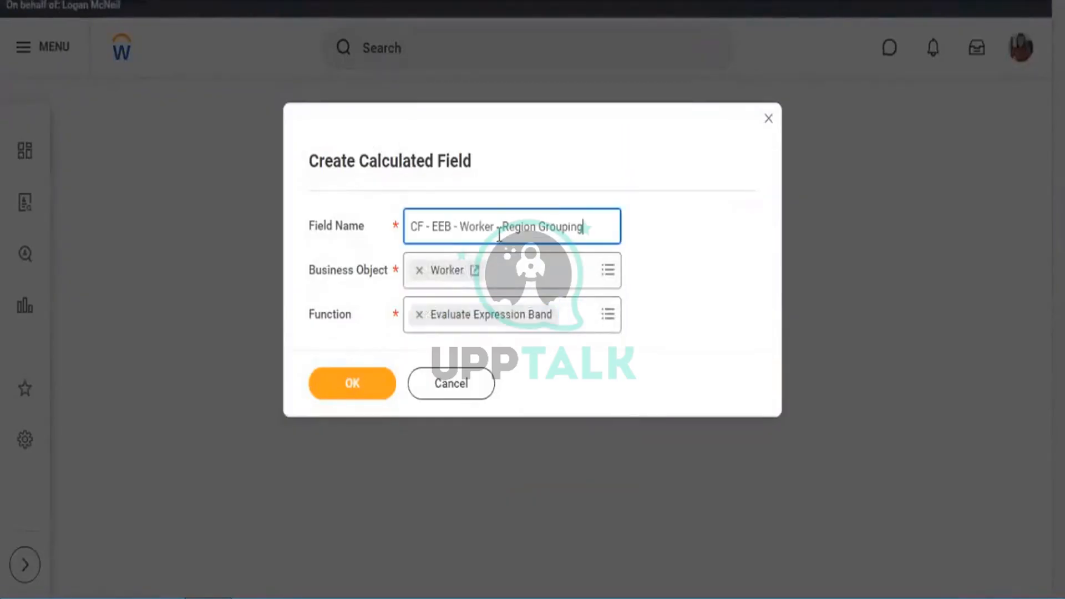
{"action": "left_click", "coordinate": [352, 391]}
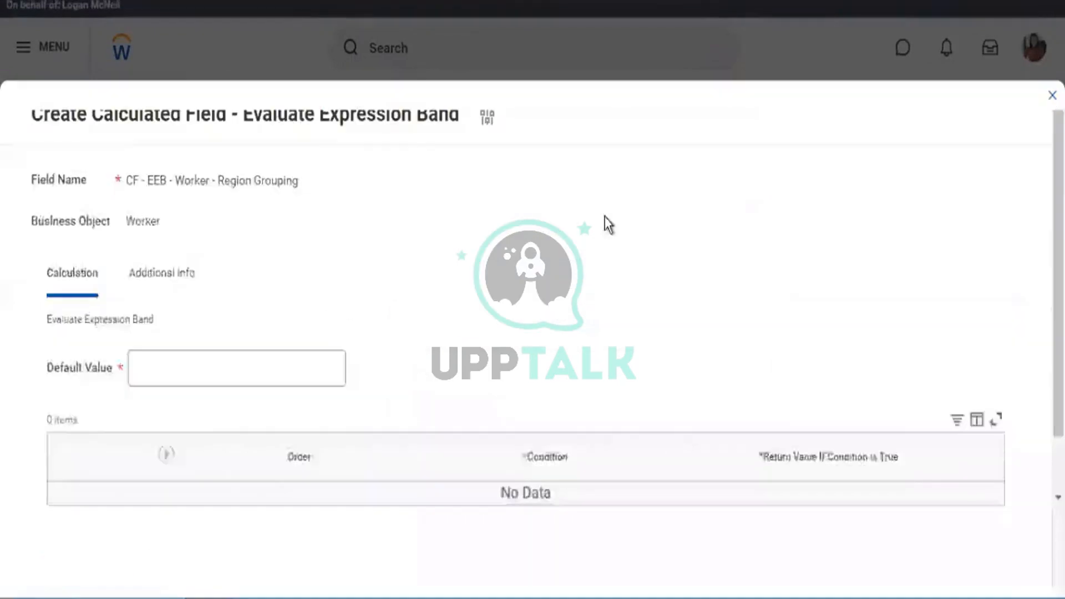
Step: Add three condition rows to the expression band and highlight the Condition and Return Value If Condition is True column headings
{"action": "scroll", "coordinate": [605, 218], "scroll_direction": "down", "scroll_amount": 2}
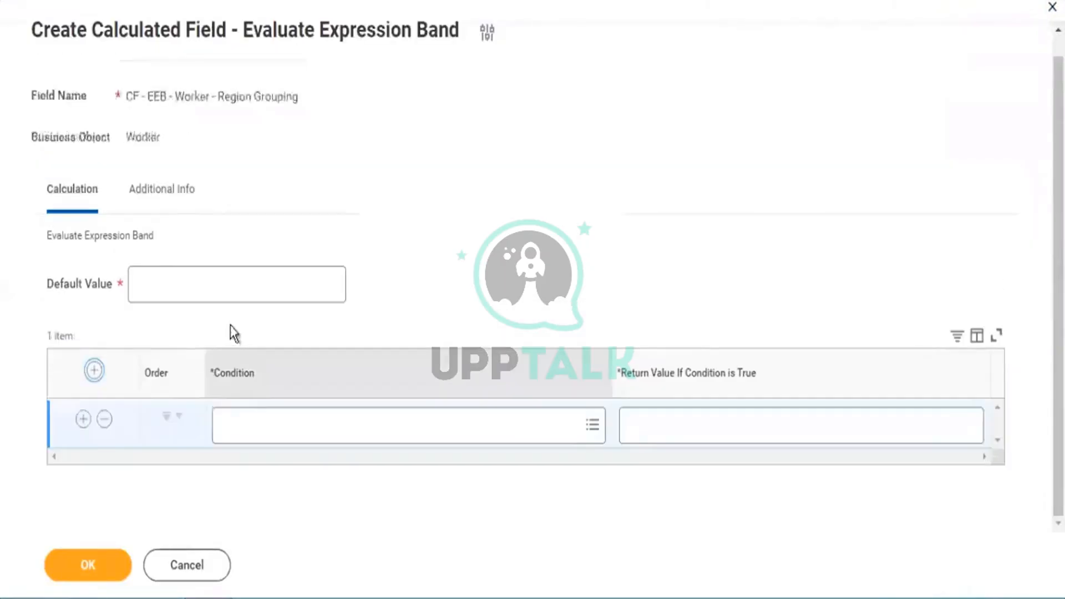
{"action": "left_click_drag", "start_coordinate": [215, 372], "coordinate": [270, 386]}
{"action": "left_click", "coordinate": [269, 388]}
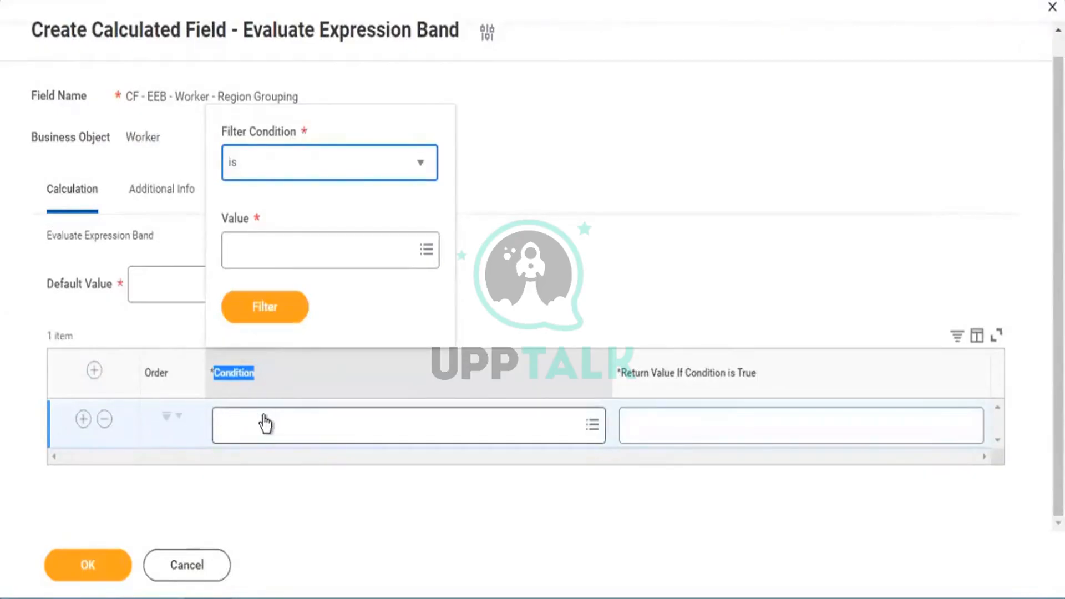
{"action": "left_click_drag", "start_coordinate": [663, 373], "coordinate": [742, 384]}
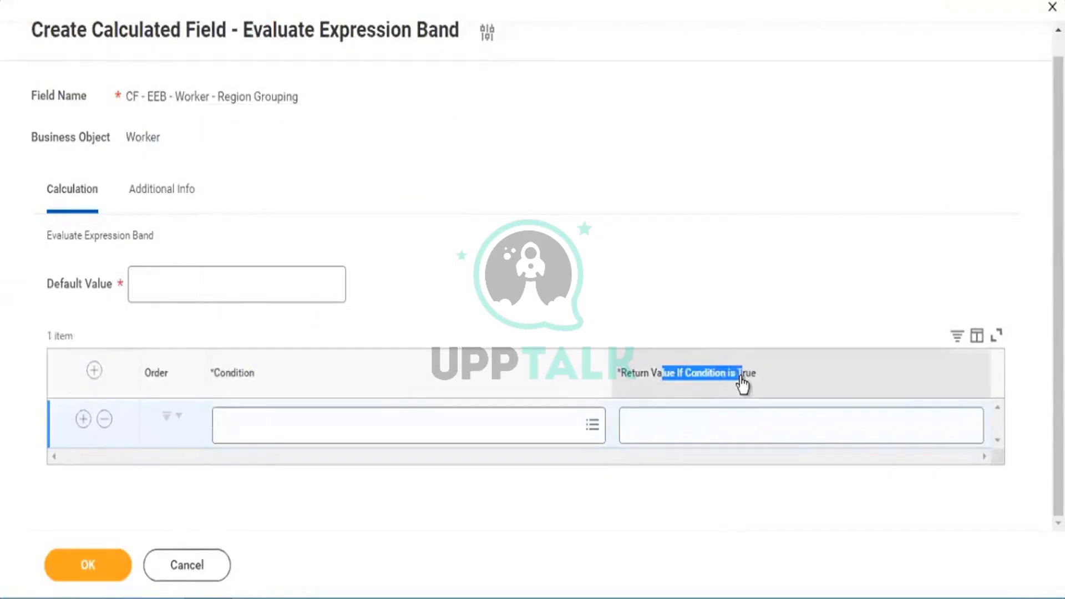
{"action": "left_click", "coordinate": [83, 418]}
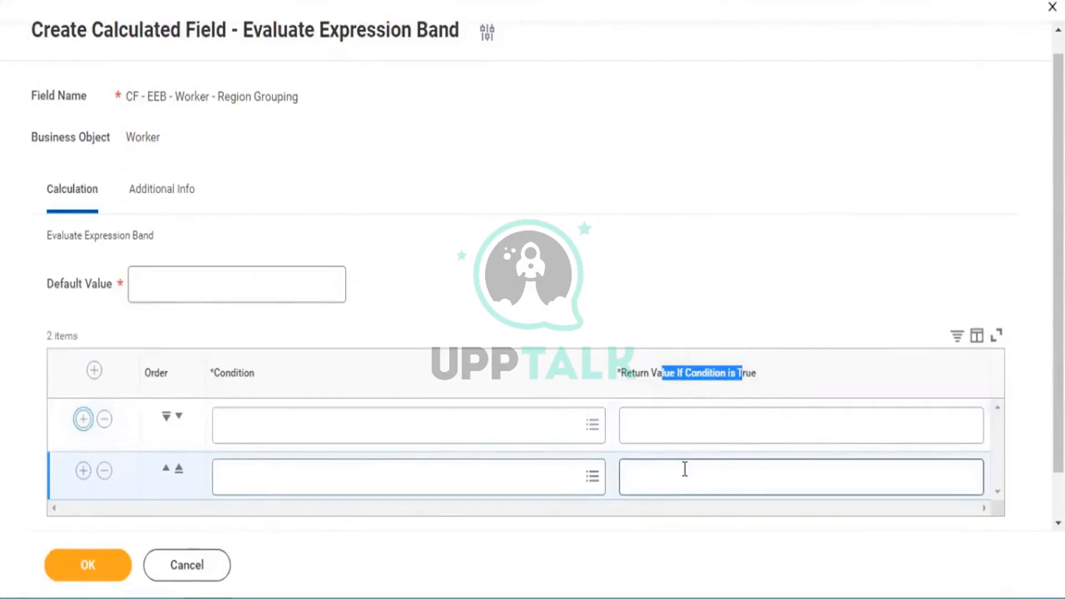
{"action": "left_click", "coordinate": [84, 470]}
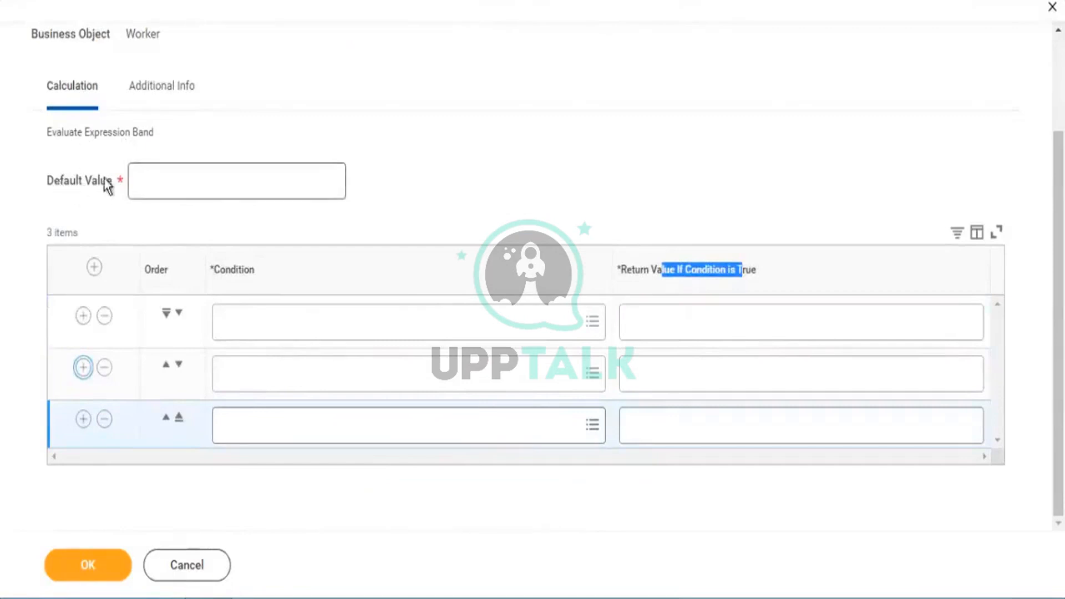
Step: Point out the Default Value field and review the companies in the report's instance filter
{"action": "left_click_drag", "start_coordinate": [53, 181], "coordinate": [176, 178]}
{"action": "left_click", "coordinate": [176, 178]}
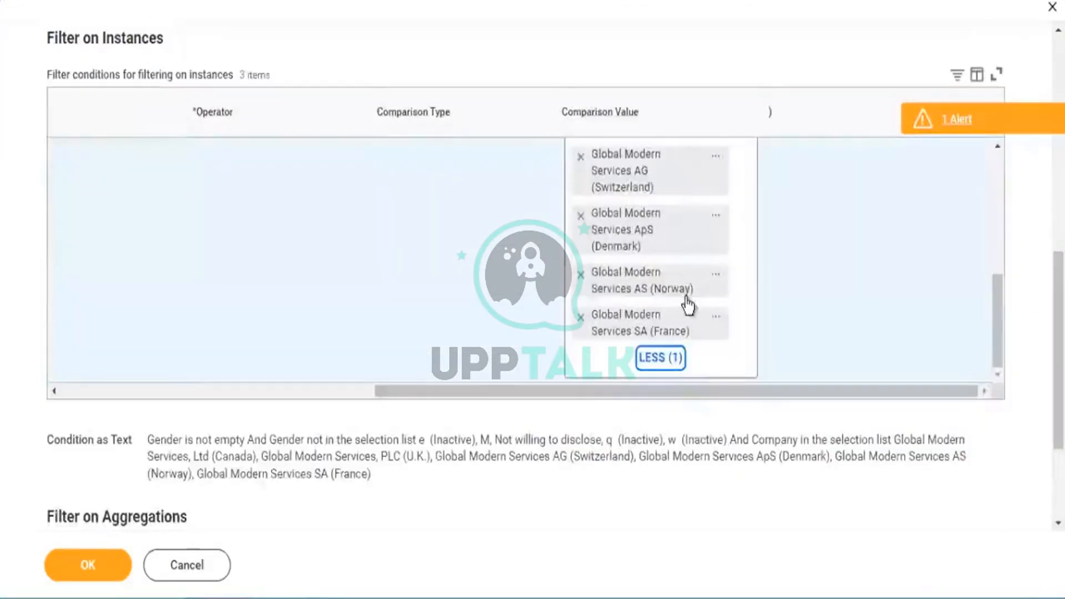
{"action": "scroll", "coordinate": [688, 305], "scroll_direction": "up", "scroll_amount": 2}
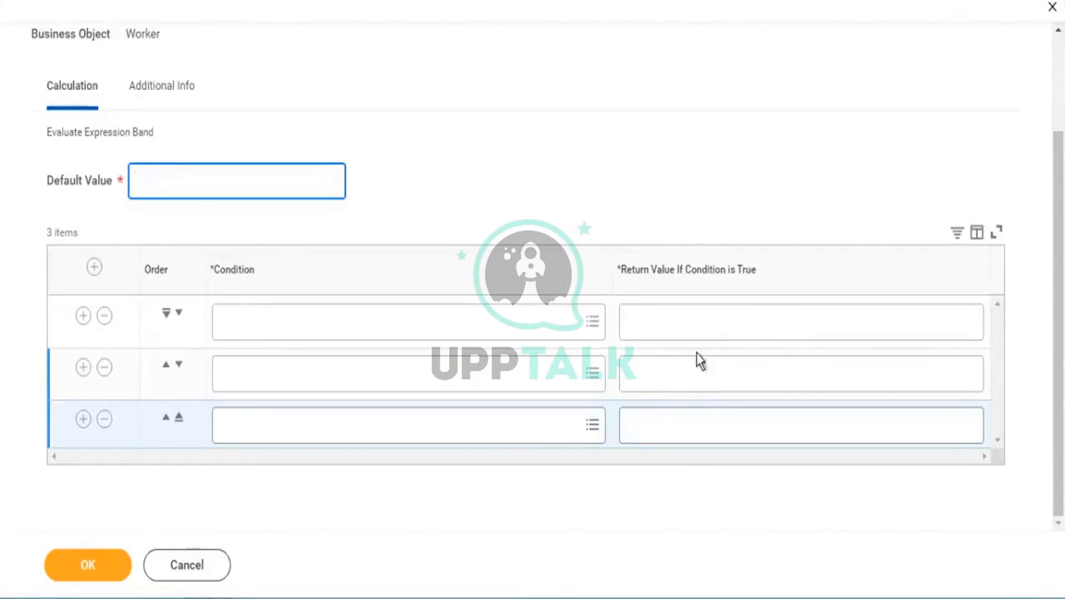
Step: Set the return value of the first condition row to North America
{"action": "left_click", "coordinate": [672, 317]}
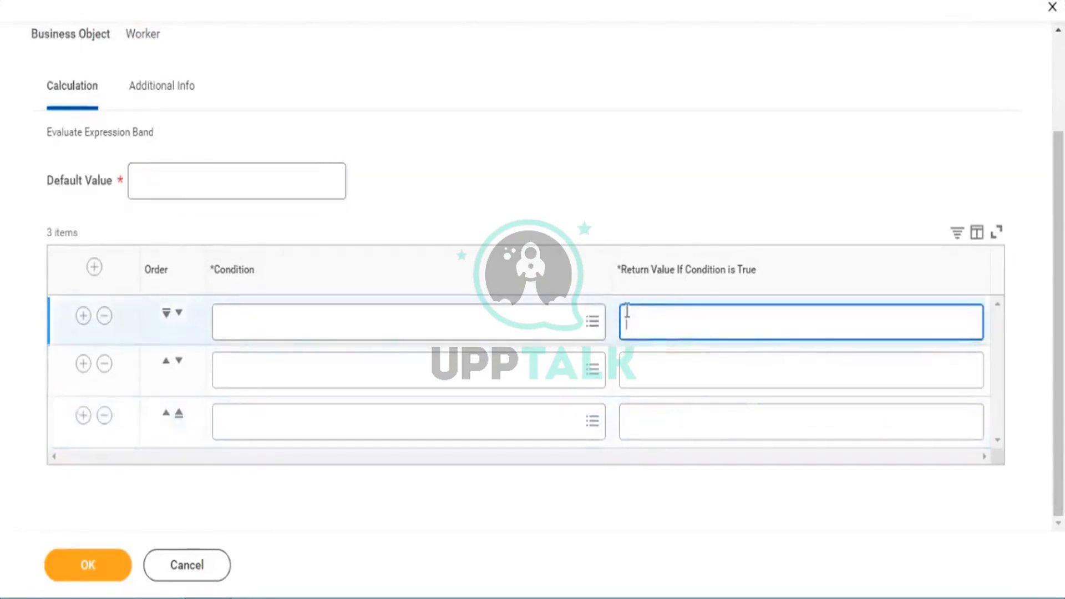
{"action": "type", "text": "GMS"}
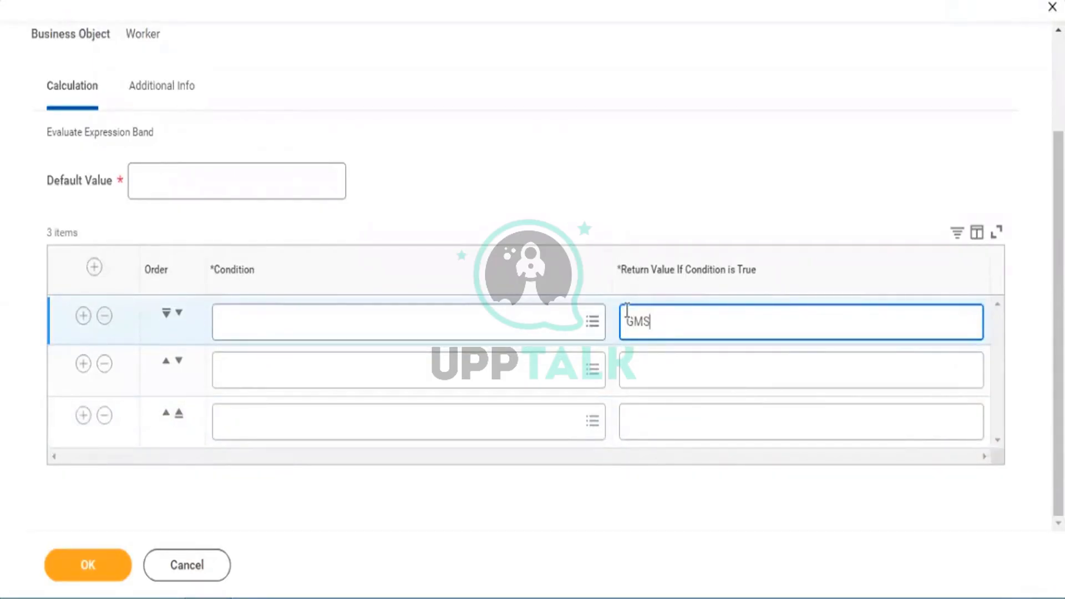
{"action": "key", "text": "BackSpace"}
{"action": "key", "text": "BackSpace"}
{"action": "key", "text": "BackSpace"}
{"action": "type", "text": "North"}
Step: Set the second condition row's return value to Europe and the third row's to Rest of World
{"action": "left_click", "coordinate": [655, 367]}
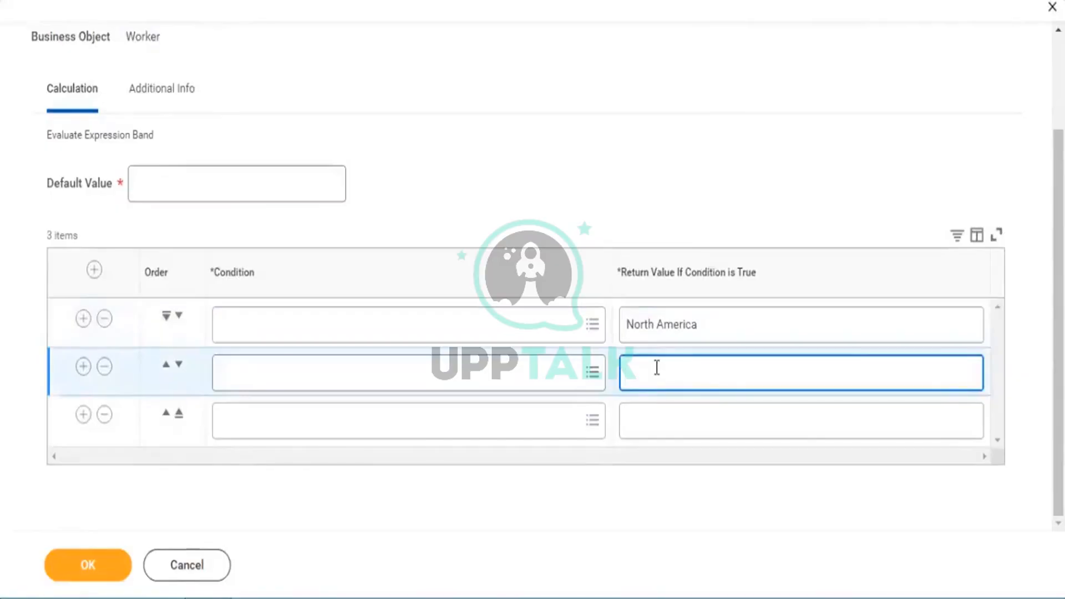
{"action": "type", "text": "Europe"}
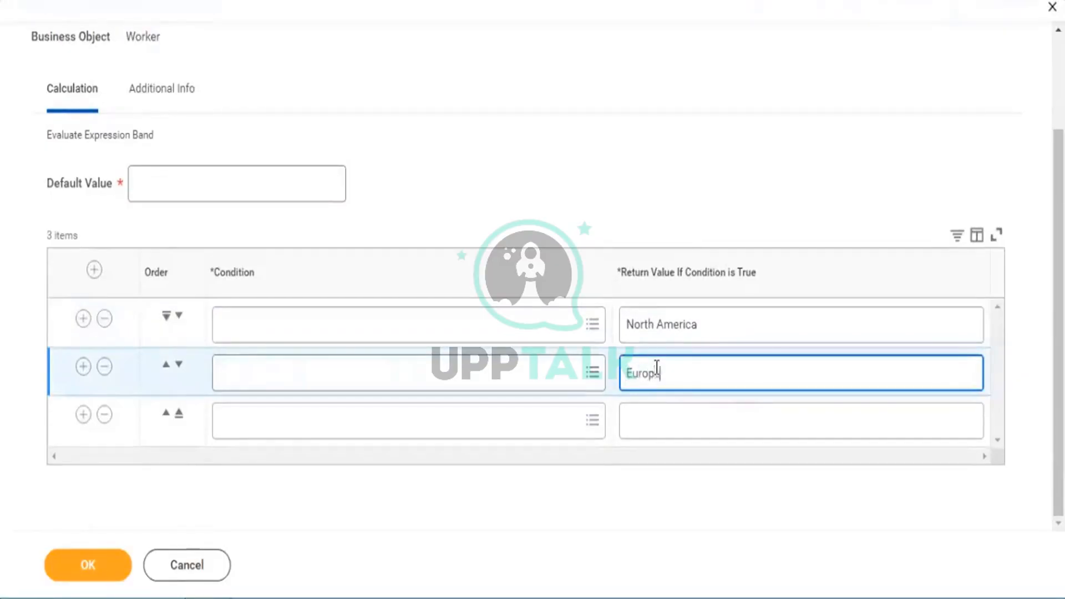
{"action": "left_click", "coordinate": [735, 436]}
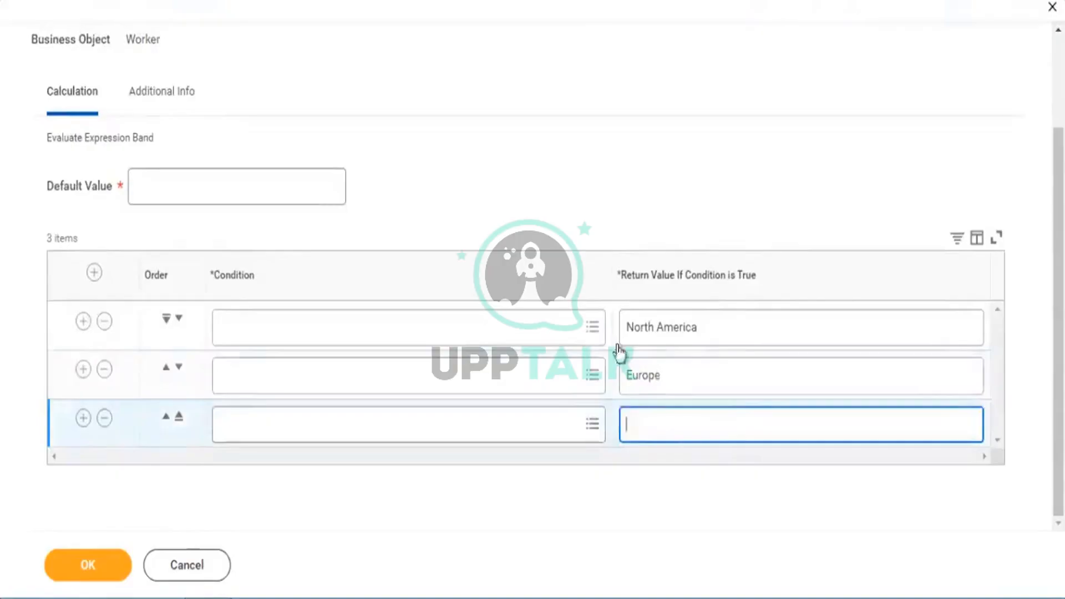
{"action": "type", "text": "re"}
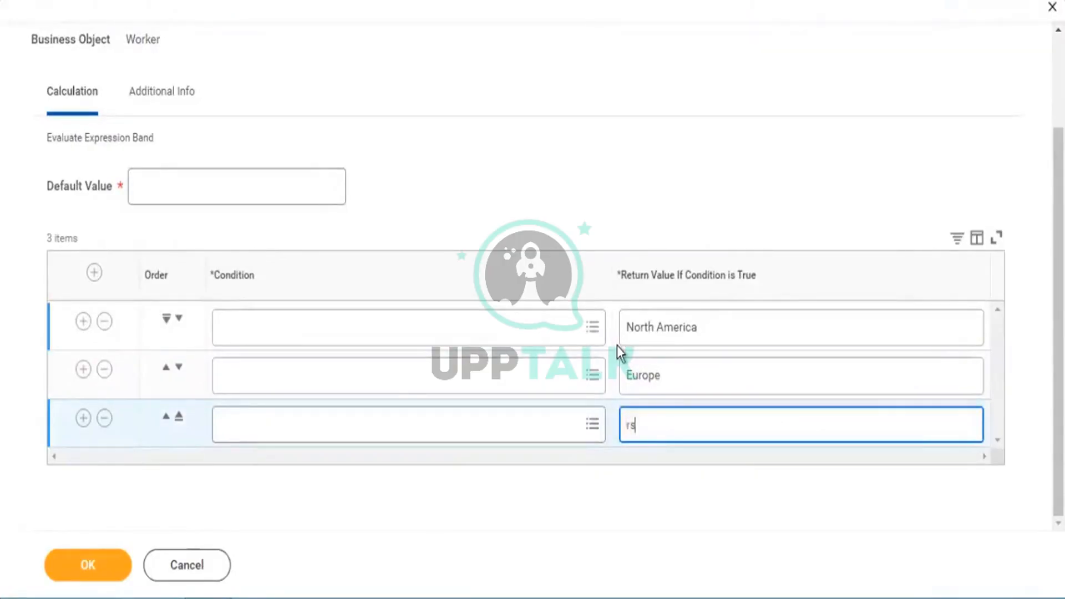
{"action": "key", "text": "BackSpace"}
{"action": "key", "text": "BackSpace"}
{"action": "type", "text": "Rest of World"}
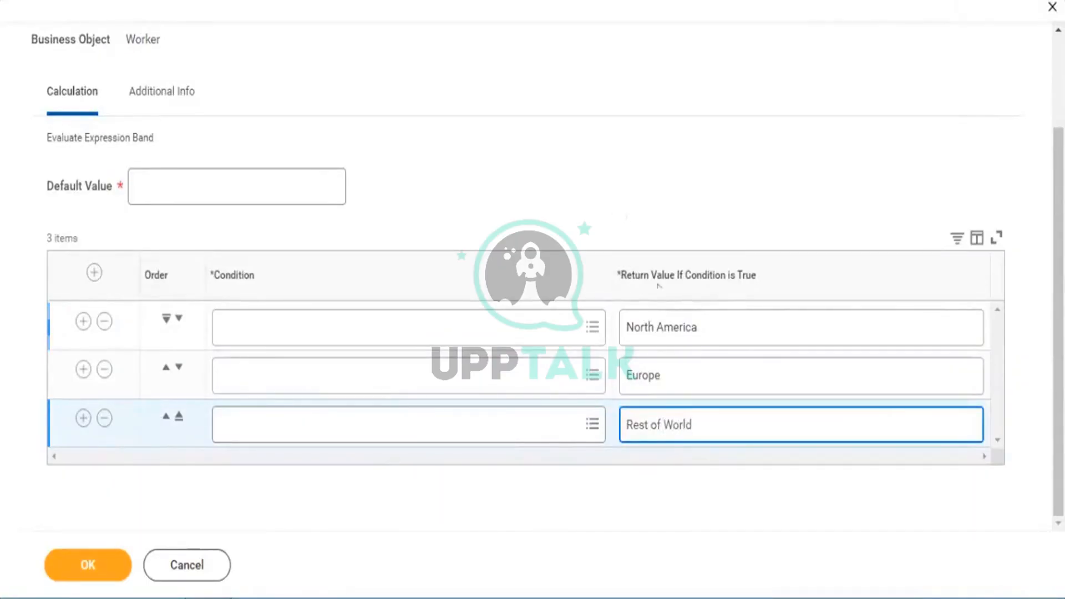
Step: Highlight the North America return value and the headings of the Return Value If Condition is True and Condition columns
{"action": "triple_click", "coordinate": [721, 327]}
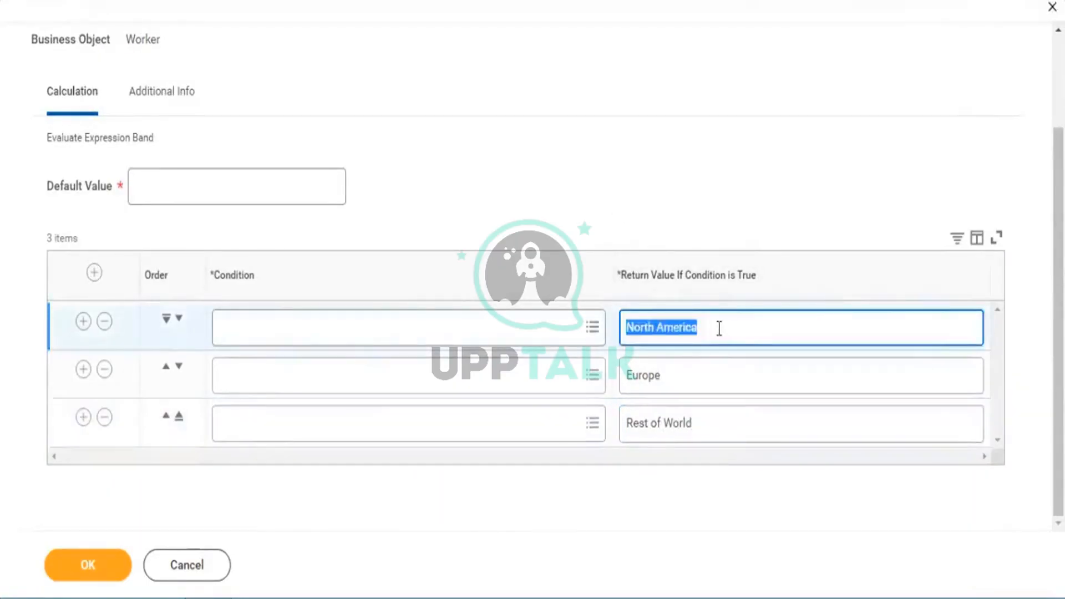
{"action": "left_click_drag", "start_coordinate": [719, 327], "coordinate": [627, 316]}
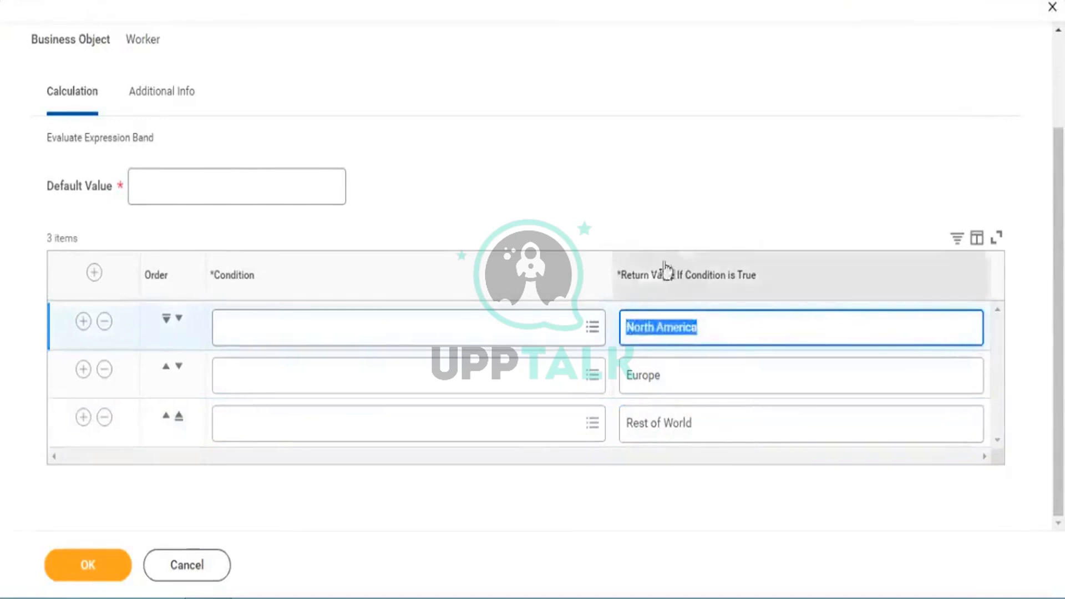
{"action": "left_click_drag", "start_coordinate": [644, 276], "coordinate": [687, 283]}
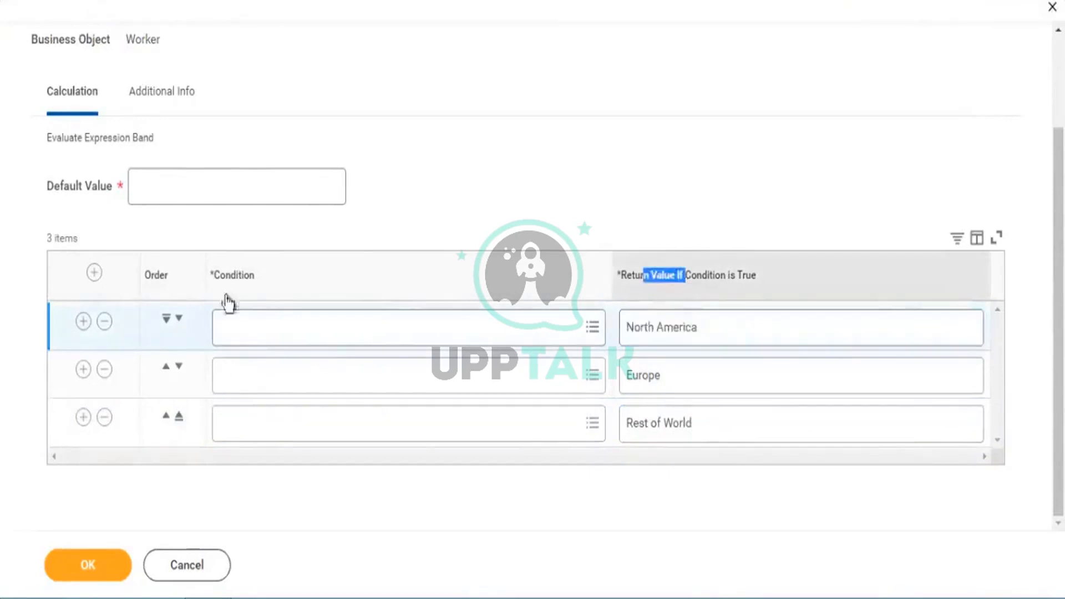
{"action": "left_click_drag", "start_coordinate": [222, 277], "coordinate": [251, 288]}
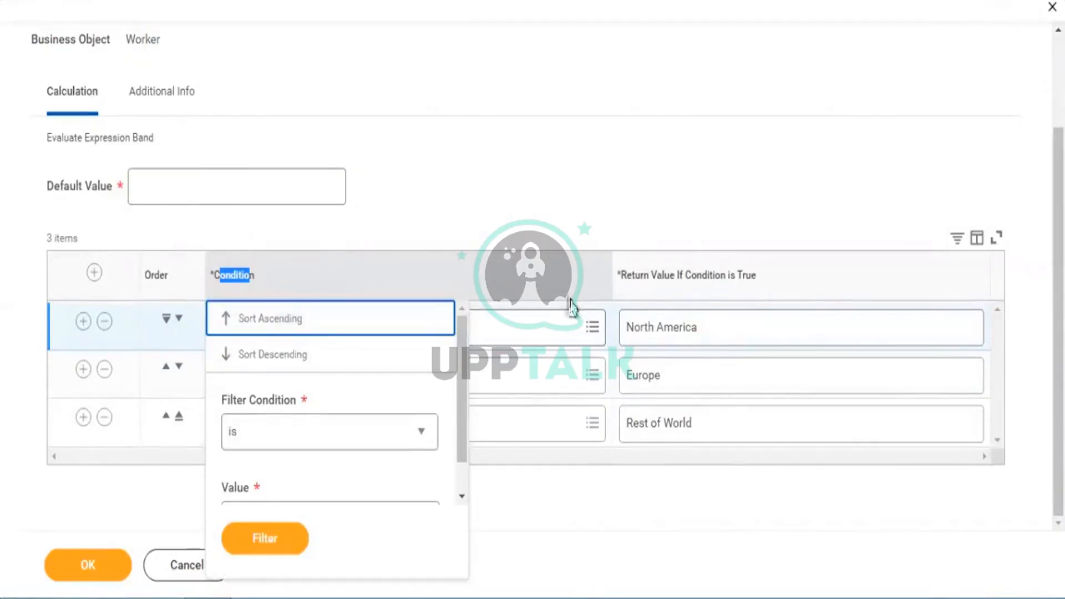
{"action": "left_click", "coordinate": [651, 127]}
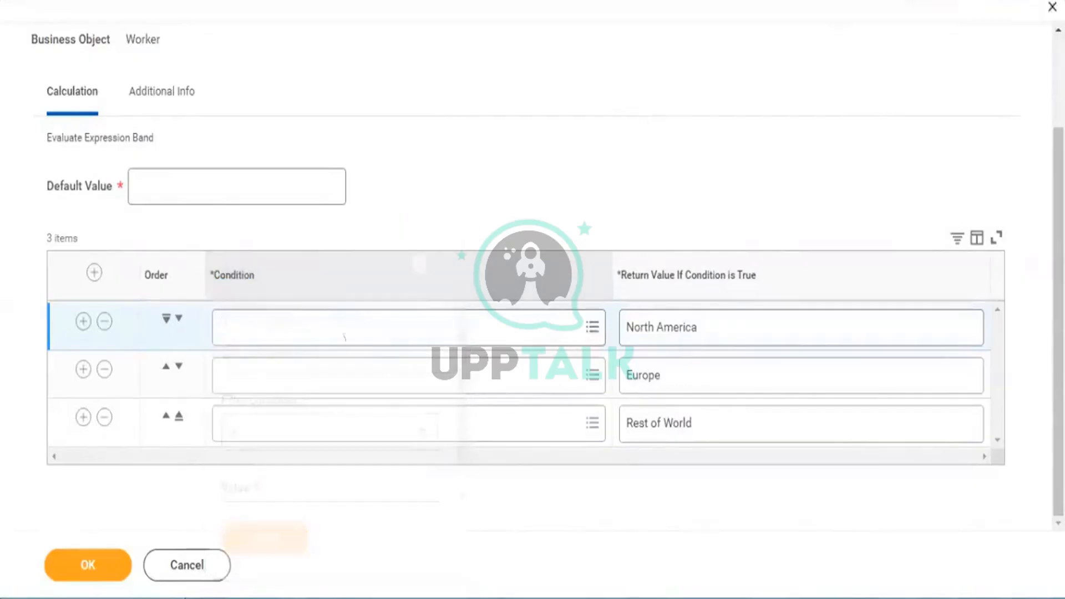
{"action": "left_click", "coordinate": [271, 287]}
{"action": "left_click", "coordinate": [553, 125]}
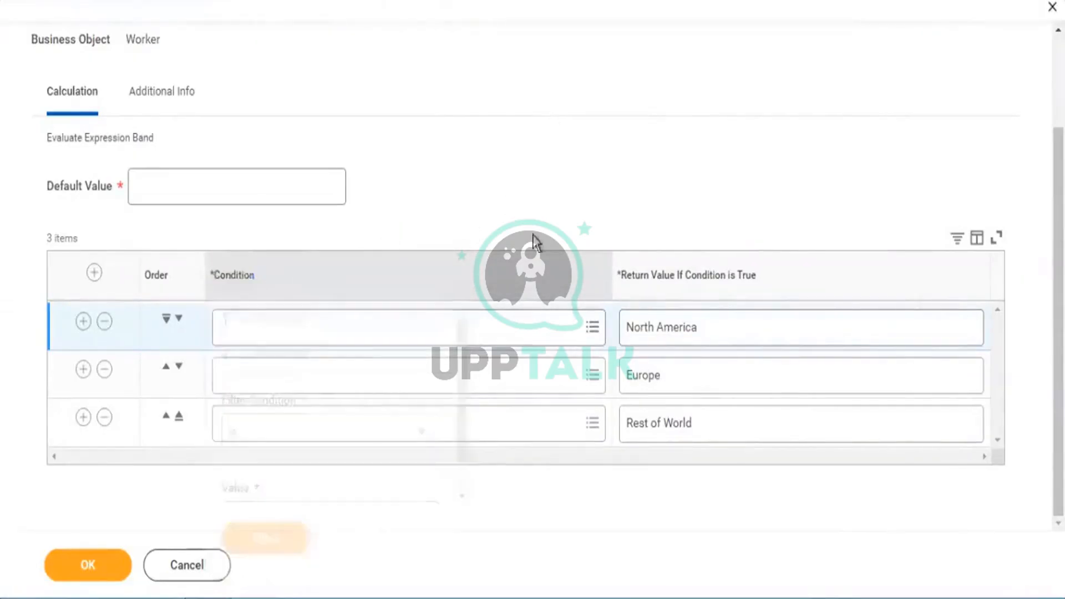
{"action": "left_click", "coordinate": [513, 327]}
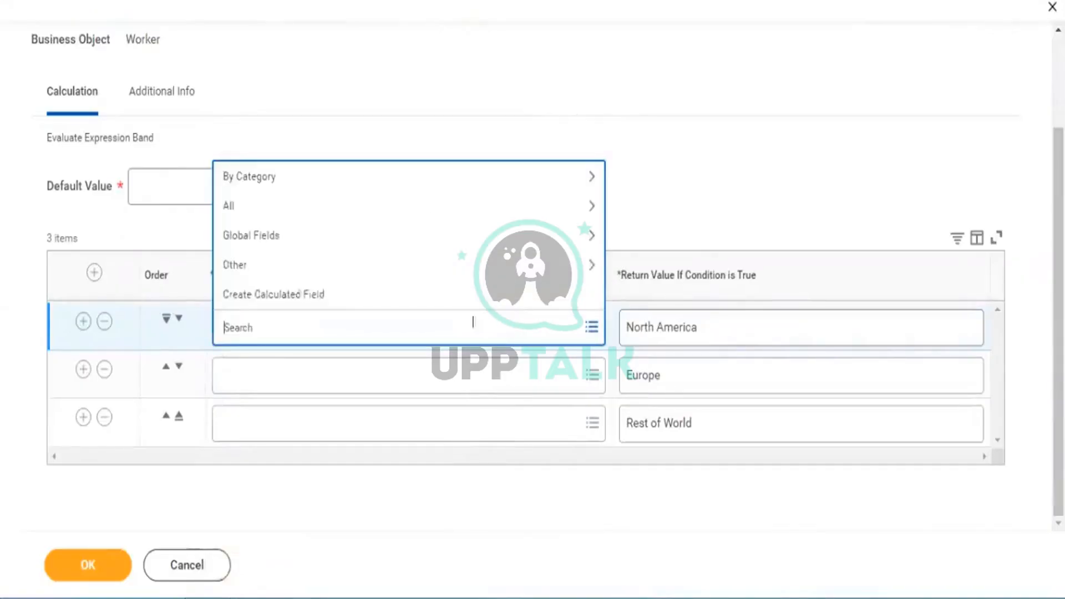
{"action": "left_click", "coordinate": [300, 295]}
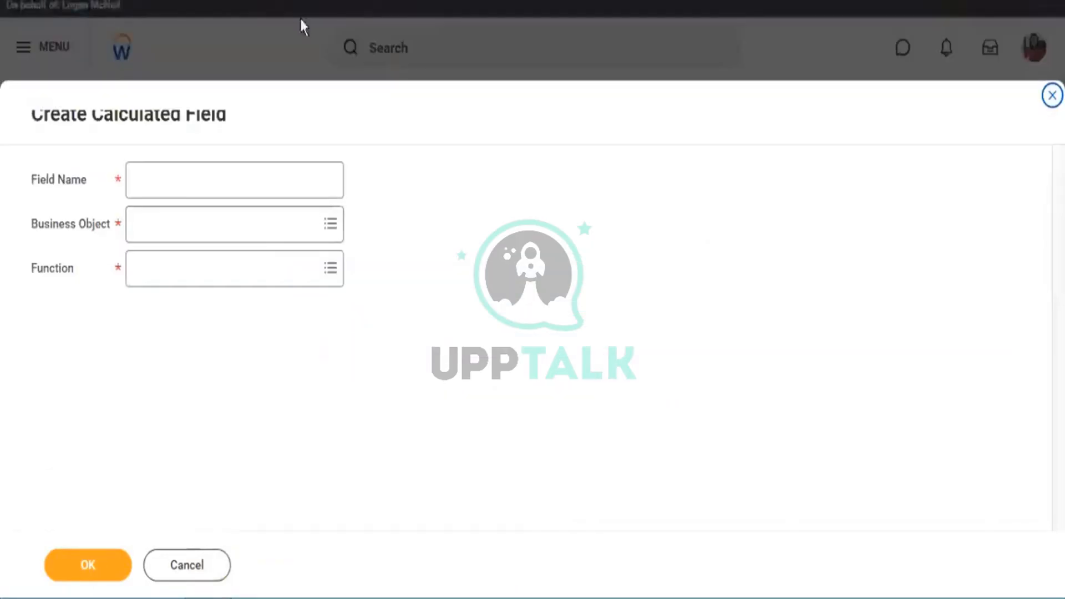
{"action": "left_click", "coordinate": [194, 182]}
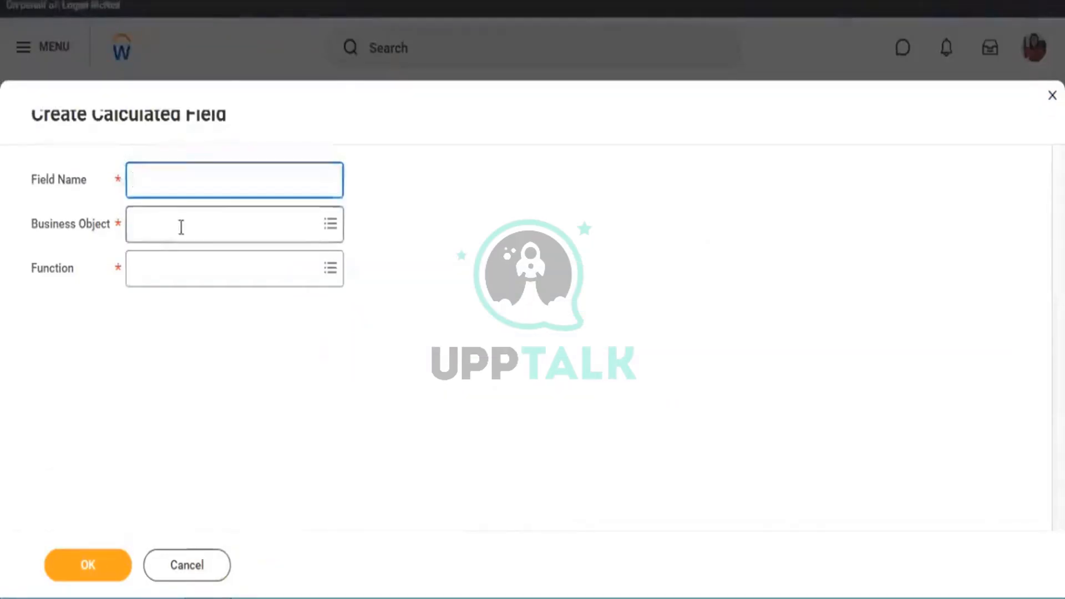
{"action": "left_click", "coordinate": [180, 227]}
{"action": "type", "text": "worker"}
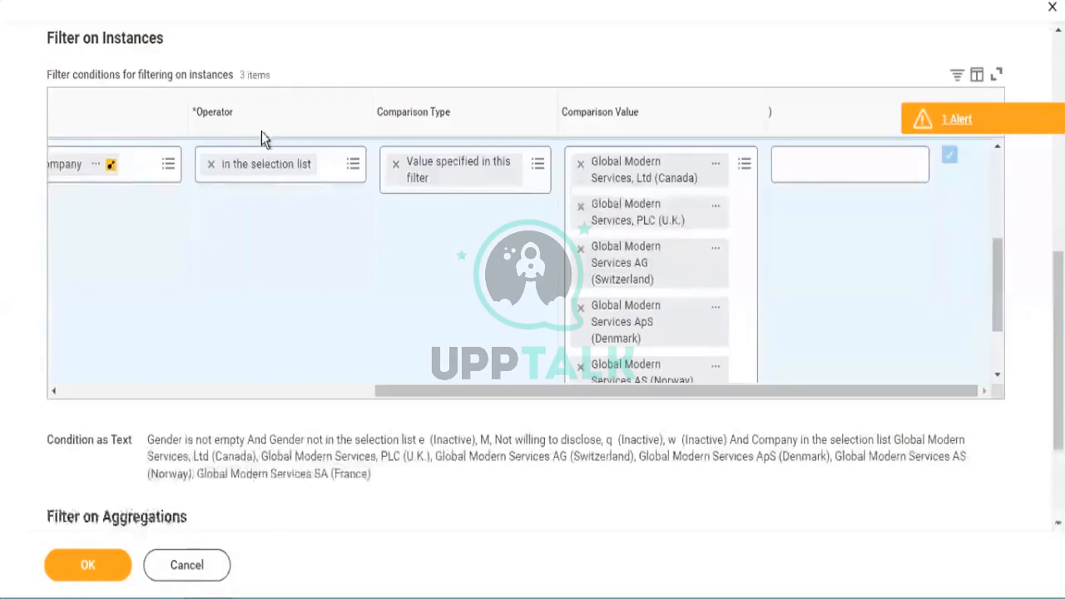
Step: Return to the report's matrix definition and start a calculated field for the report from the second row grouping
{"action": "left_click_drag", "start_coordinate": [428, 391], "coordinate": [110, 383]}
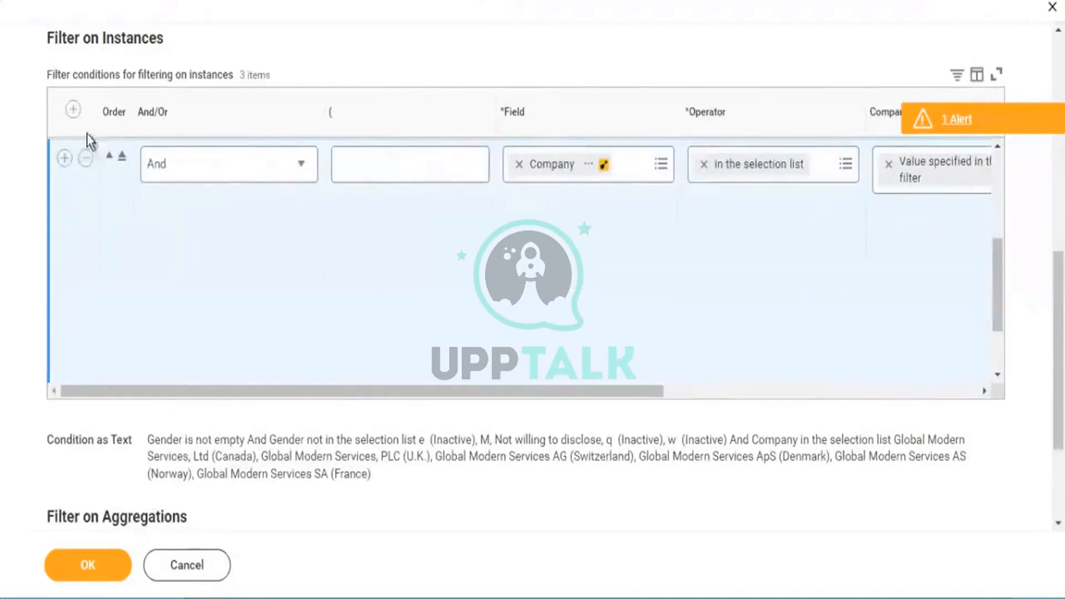
{"action": "scroll", "coordinate": [122, 131], "scroll_direction": "up", "scroll_amount": 5}
{"action": "left_click", "coordinate": [78, 270]}
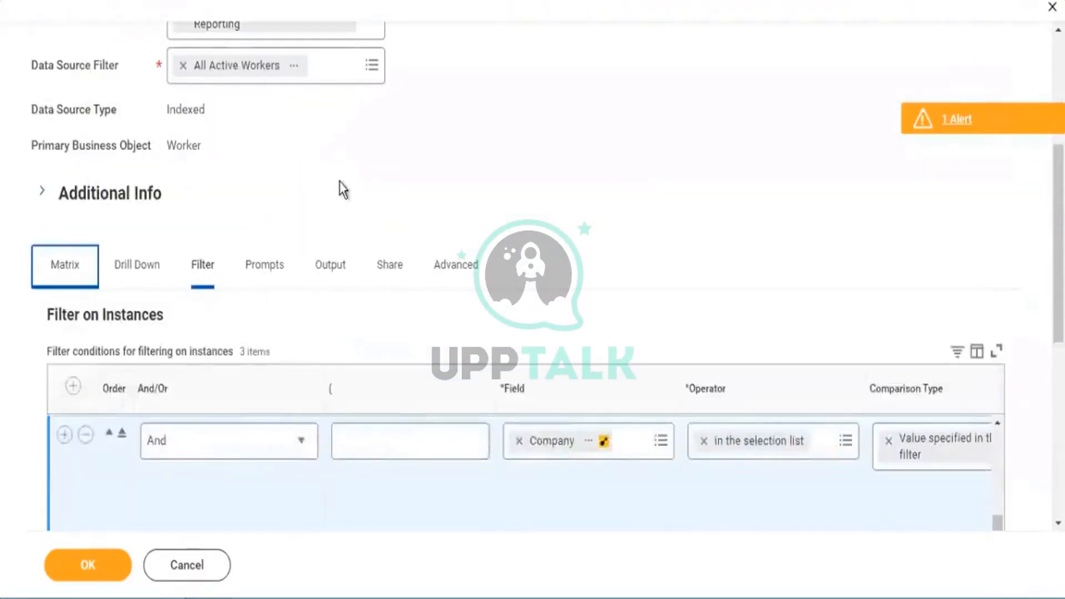
{"action": "scroll", "coordinate": [454, 231], "scroll_direction": "down", "scroll_amount": 5}
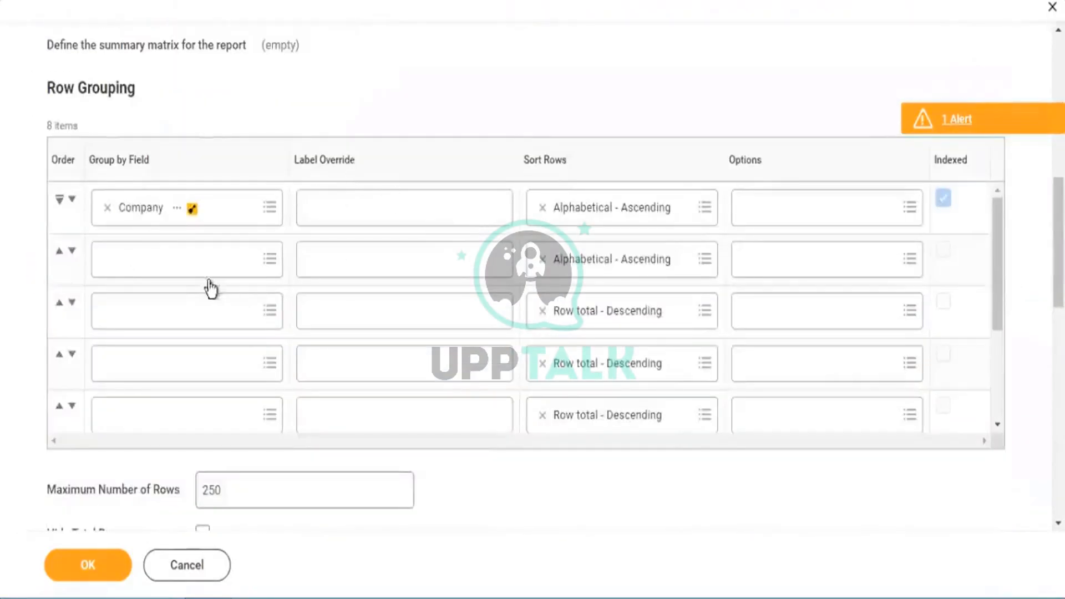
{"action": "left_click", "coordinate": [159, 264]}
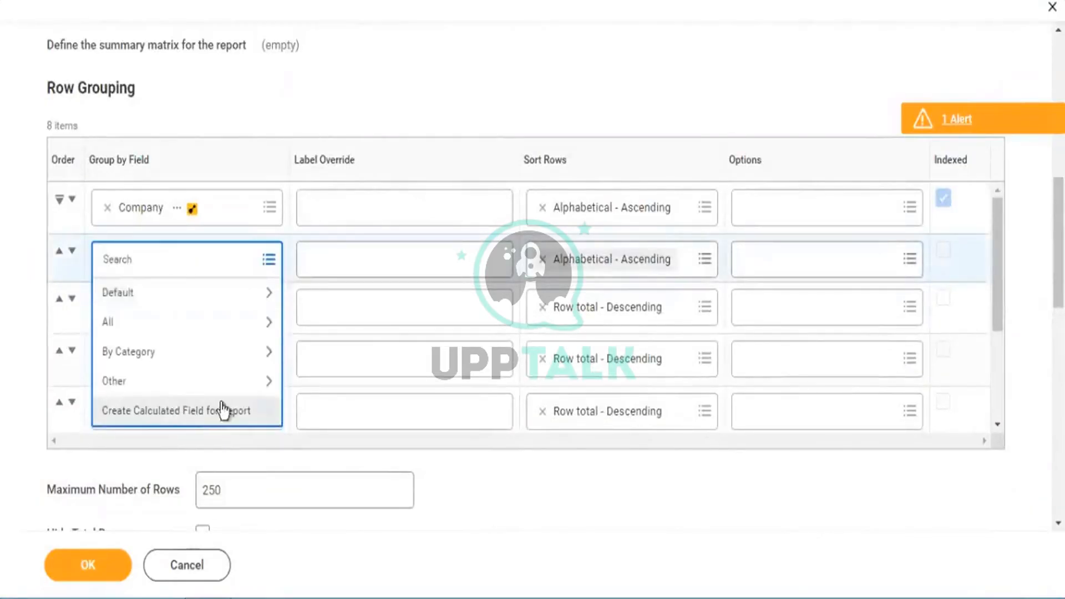
{"action": "left_click", "coordinate": [318, 258]}
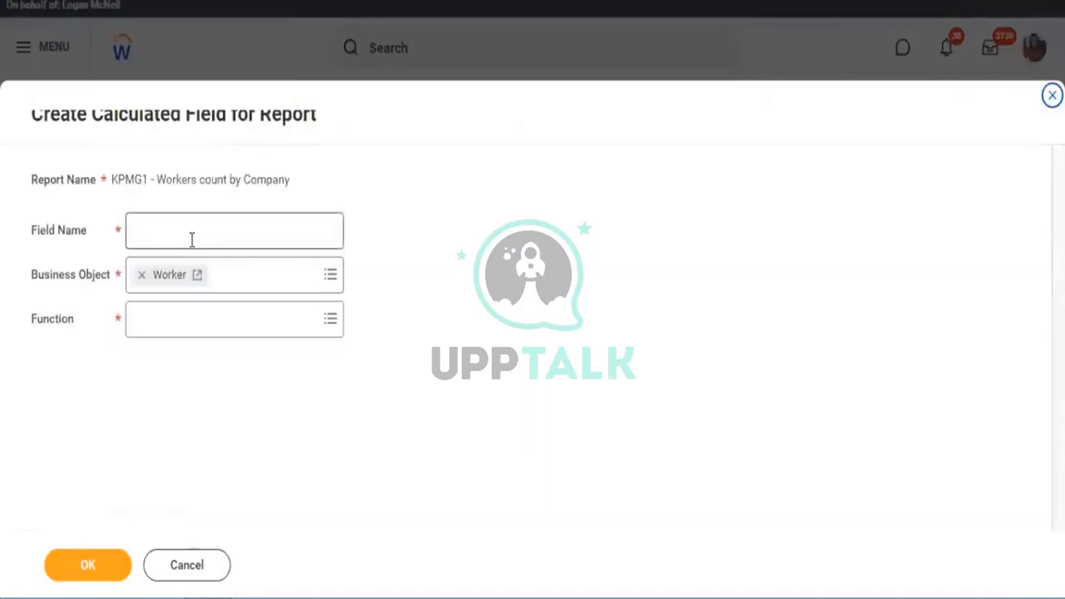
Step: Name the report calculated field "CF - EEB - Worker - Region Grouping", choose the Evaluate Expression Band function and continue to its definition
{"action": "left_click", "coordinate": [191, 240]}
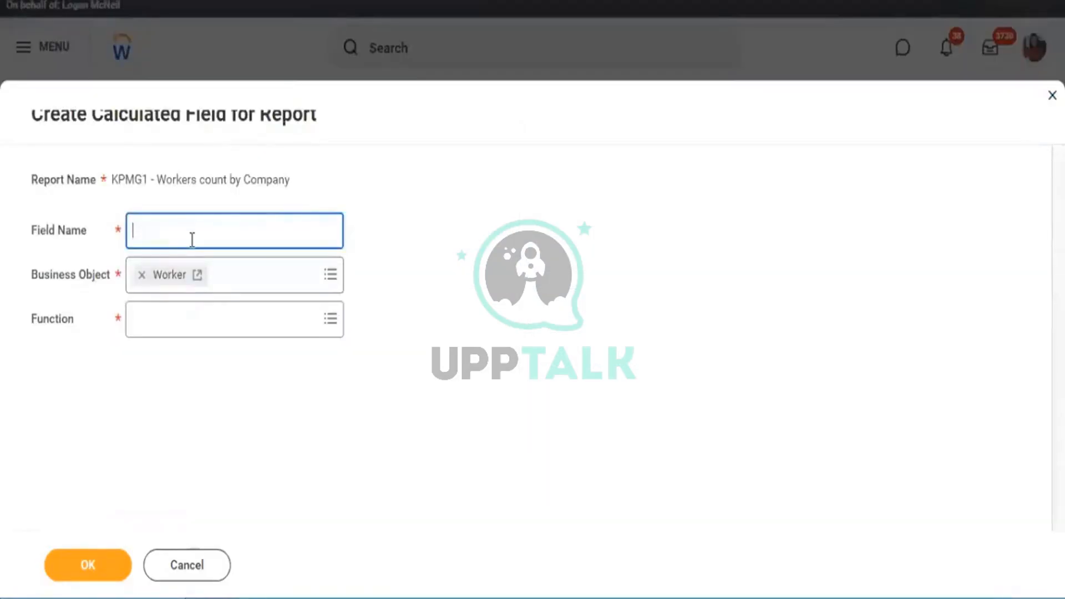
{"action": "type", "text": "CF - EEB - Worker - Region Grouping"}
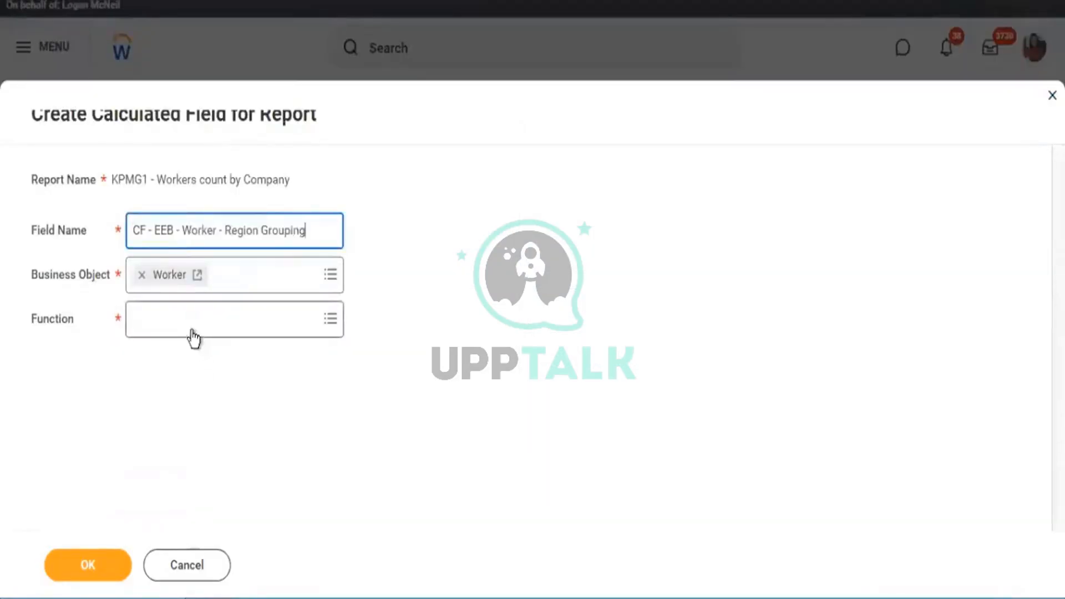
{"action": "left_click", "coordinate": [197, 333]}
{"action": "type", "text": "eval"}
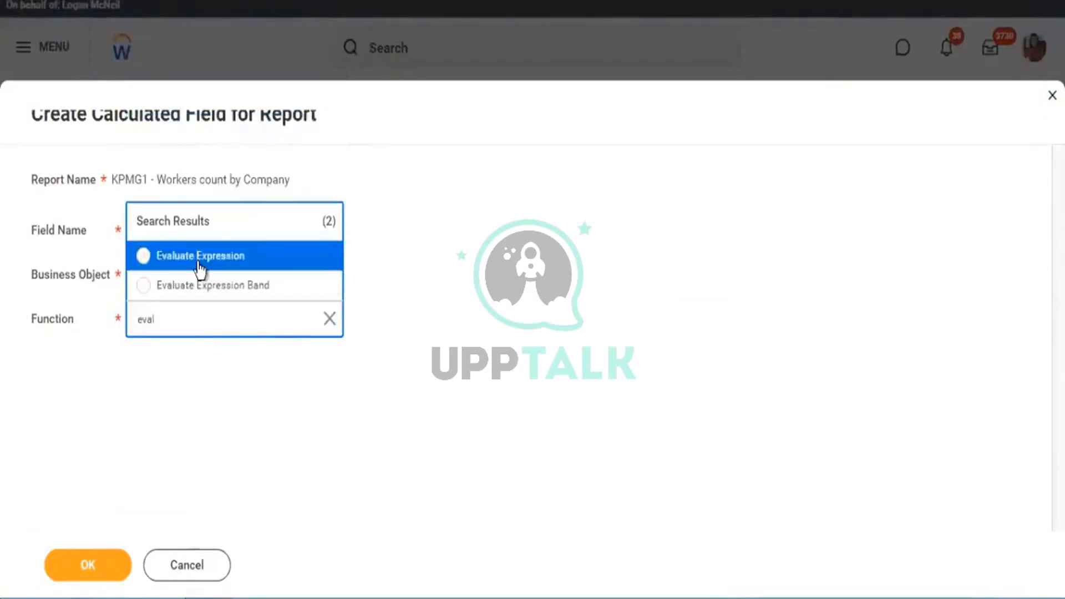
{"action": "left_click", "coordinate": [221, 289]}
{"action": "left_click", "coordinate": [86, 565]}
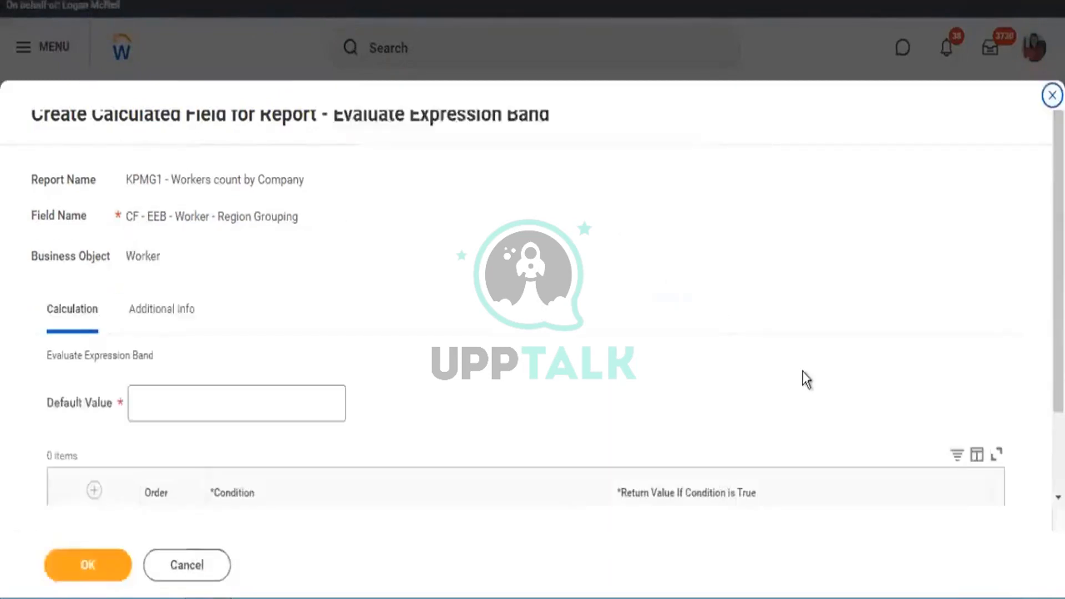
Step: Add three condition rows to the expression band with the return values North America, Europe and Rest of World
{"action": "scroll", "coordinate": [711, 418], "scroll_direction": "down", "scroll_amount": 2}
{"action": "left_click", "coordinate": [94, 413]}
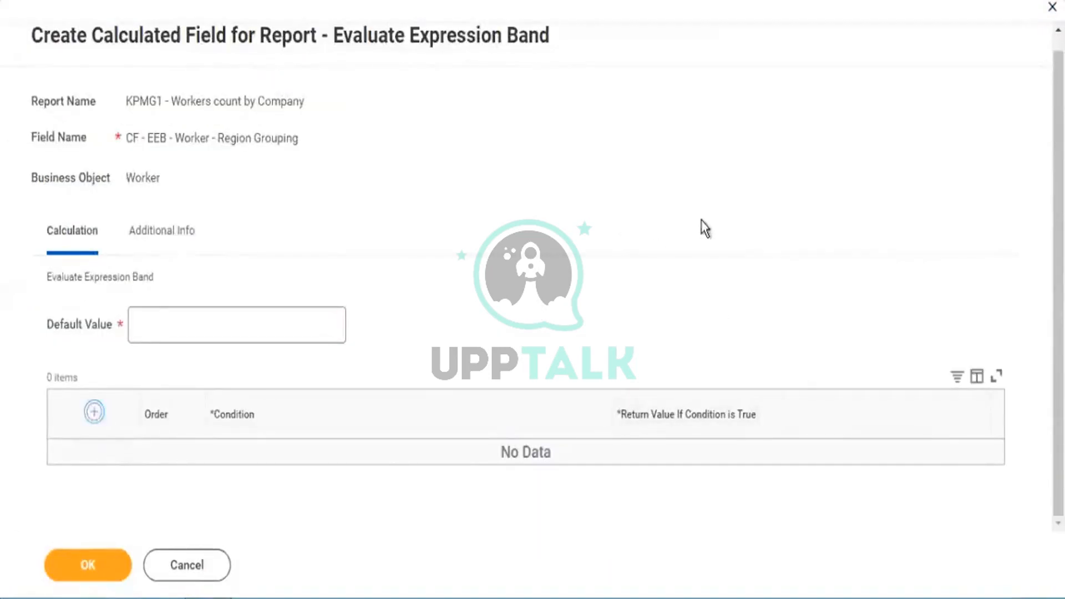
{"action": "left_click", "coordinate": [680, 498]}
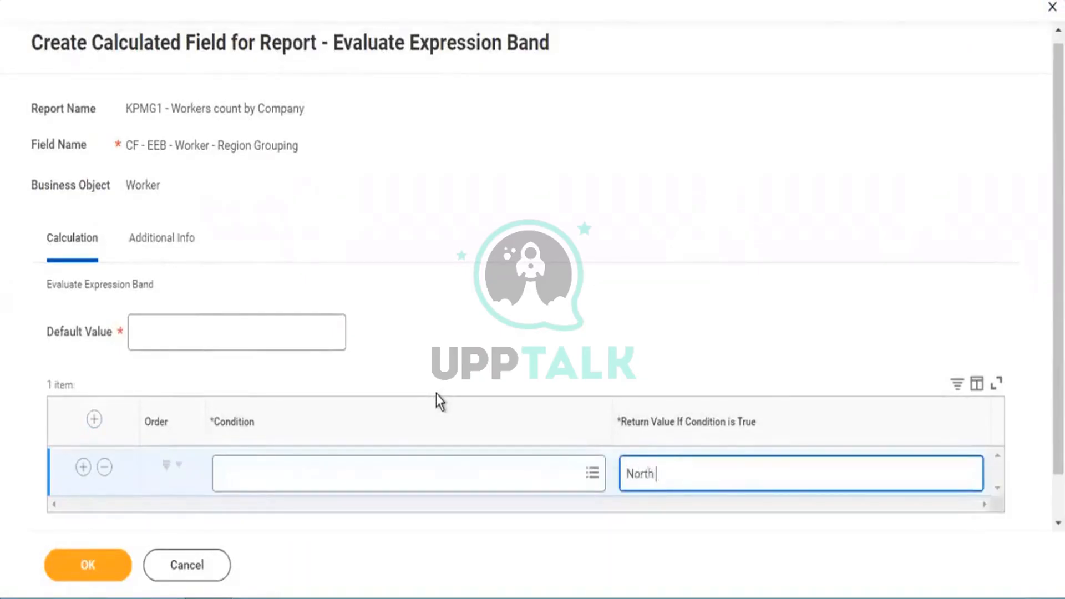
{"action": "type", "text": "North America"}
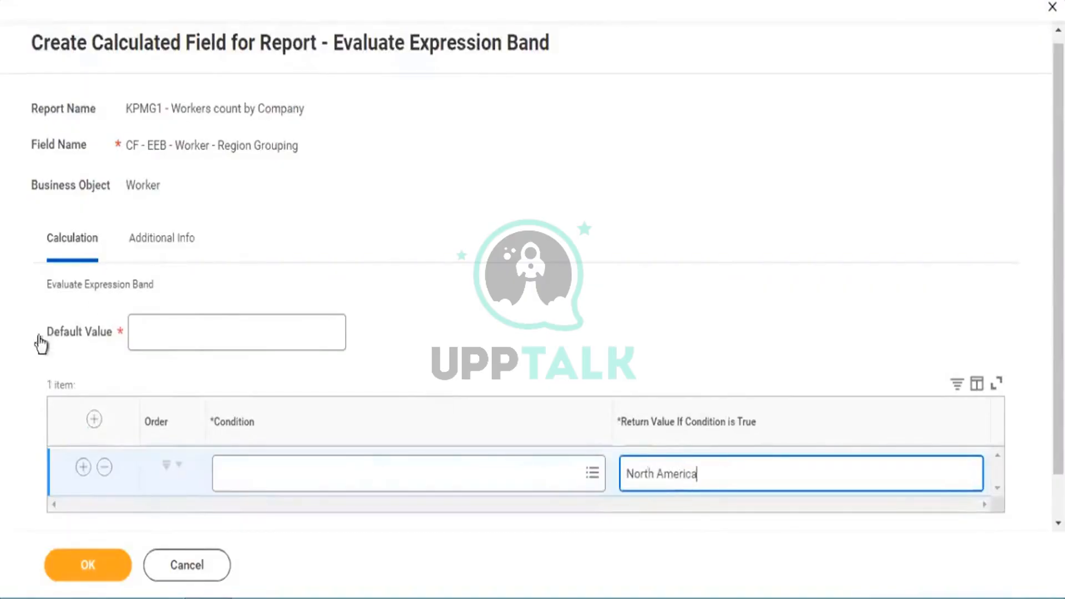
{"action": "left_click", "coordinate": [86, 467]}
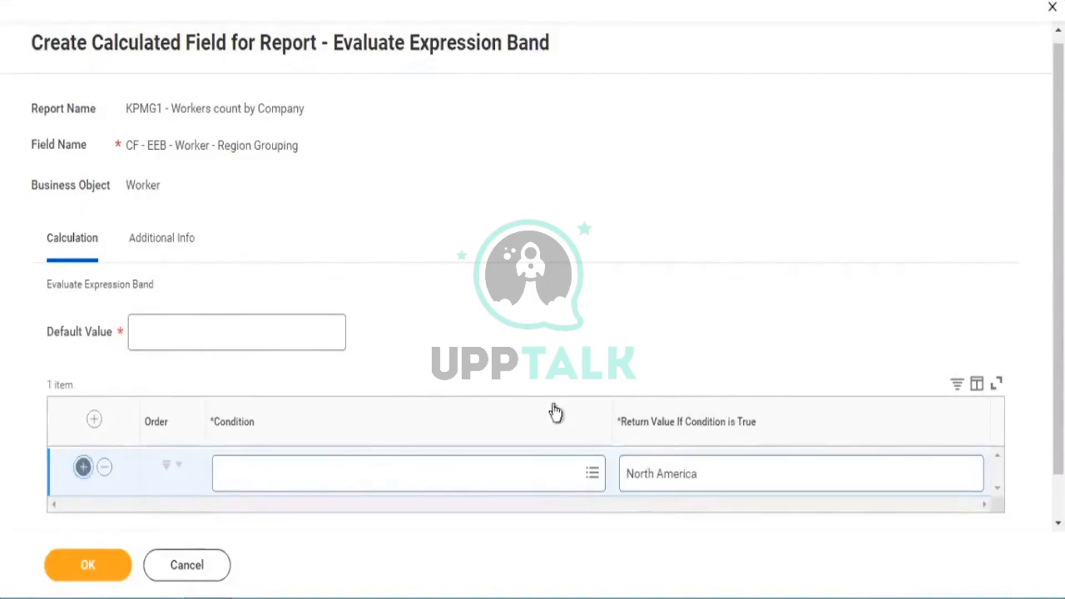
{"action": "scroll", "coordinate": [690, 486], "scroll_direction": "down", "scroll_amount": 1}
{"action": "left_click", "coordinate": [749, 479]}
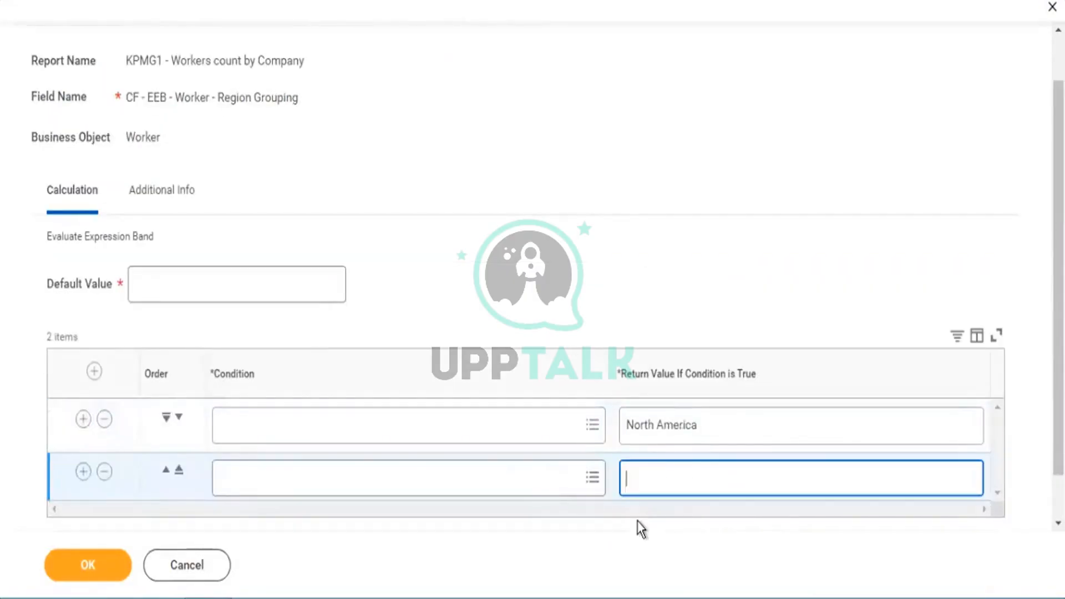
{"action": "type", "text": "Europe"}
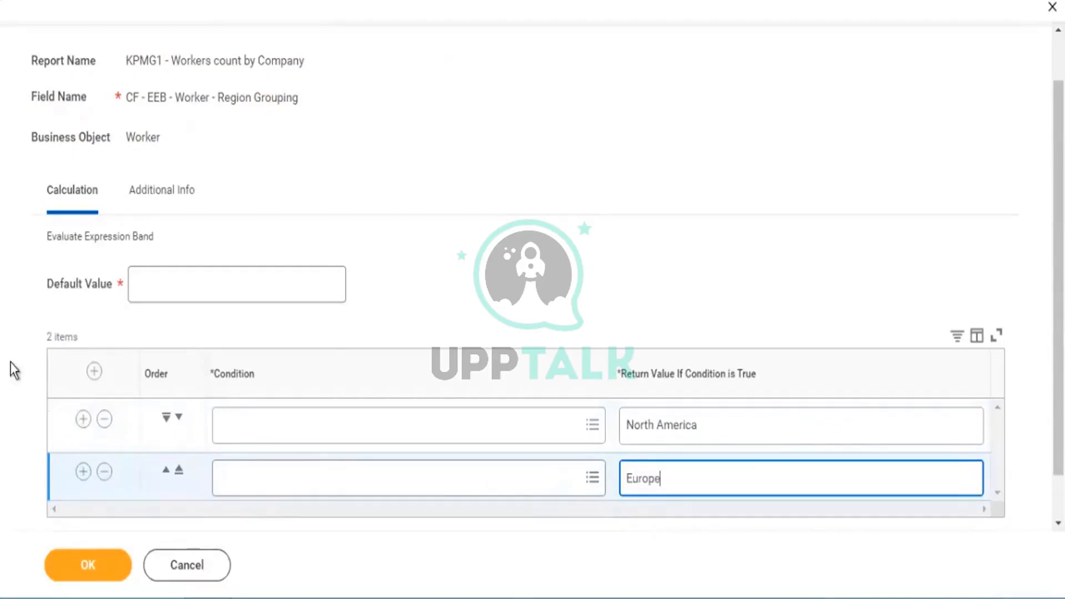
{"action": "left_click", "coordinate": [83, 471]}
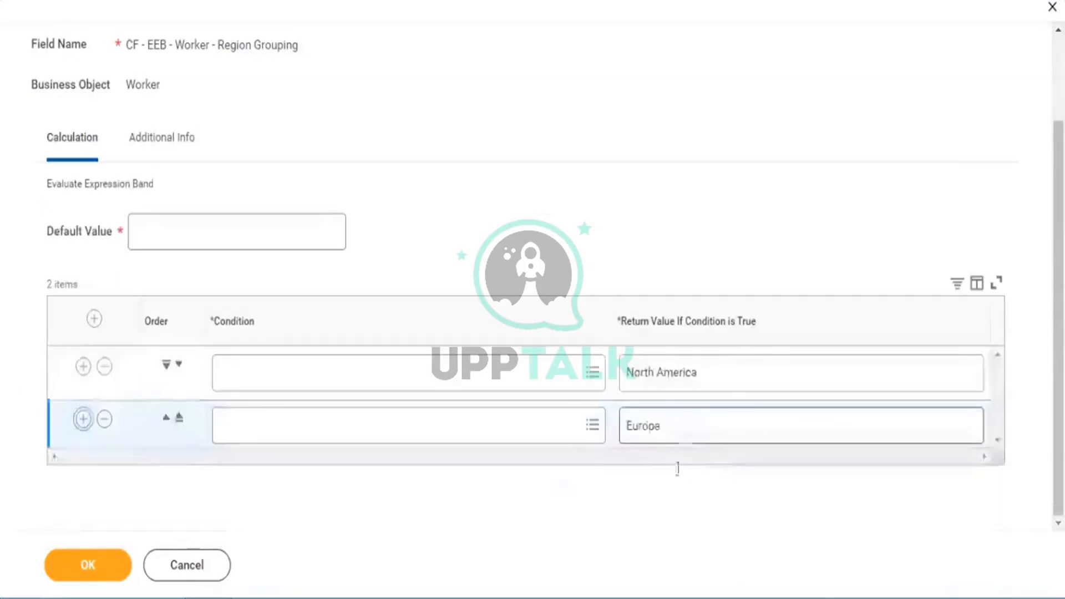
{"action": "left_click", "coordinate": [658, 474]}
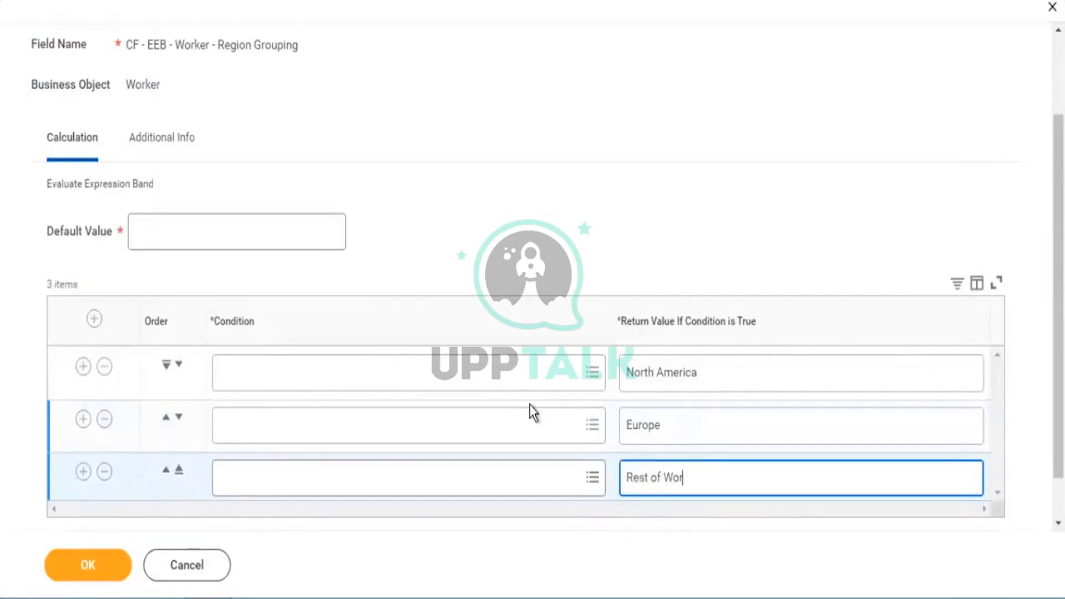
{"action": "type", "text": "Rest of World"}
Step: For the North America row's condition, create a report calculated field named "Is NA?" with the True/False Condition function and continue to its definition
{"action": "left_click", "coordinate": [400, 369]}
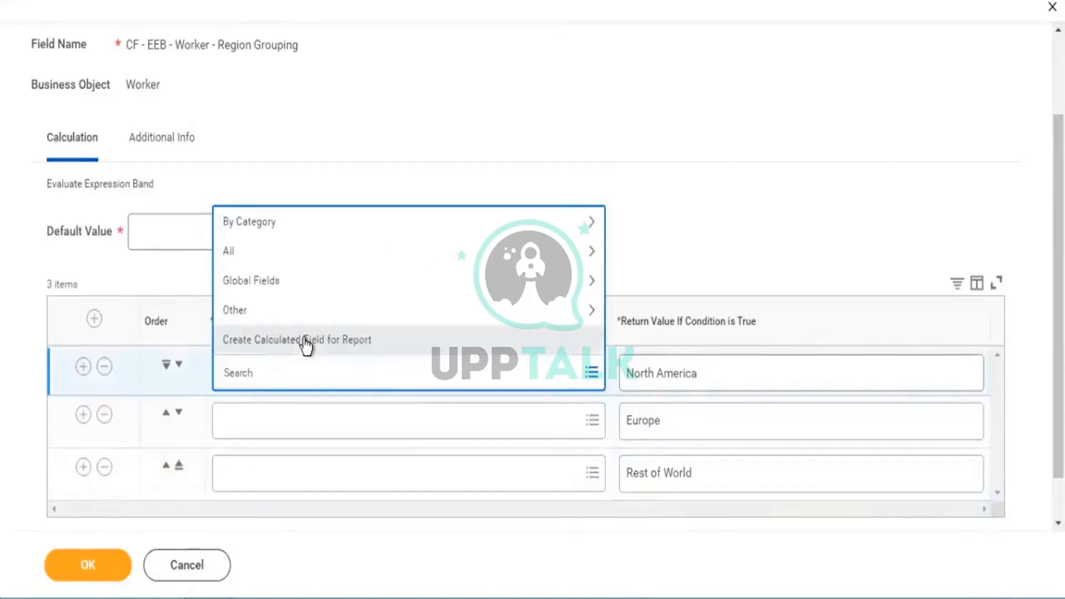
{"action": "left_click", "coordinate": [424, 347]}
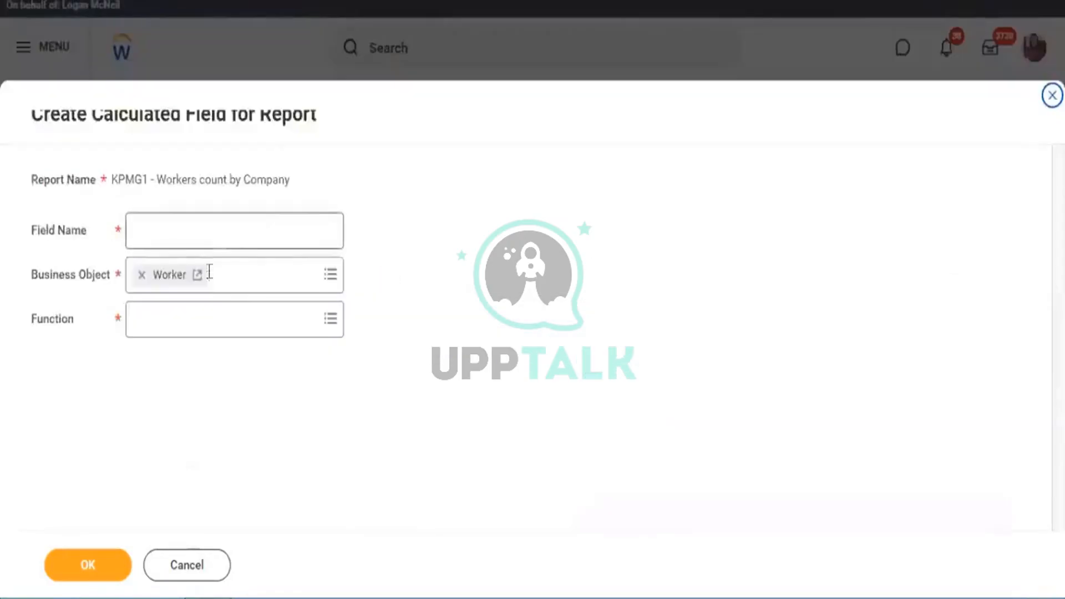
{"action": "left_click", "coordinate": [185, 318]}
{"action": "type", "text": "true"}
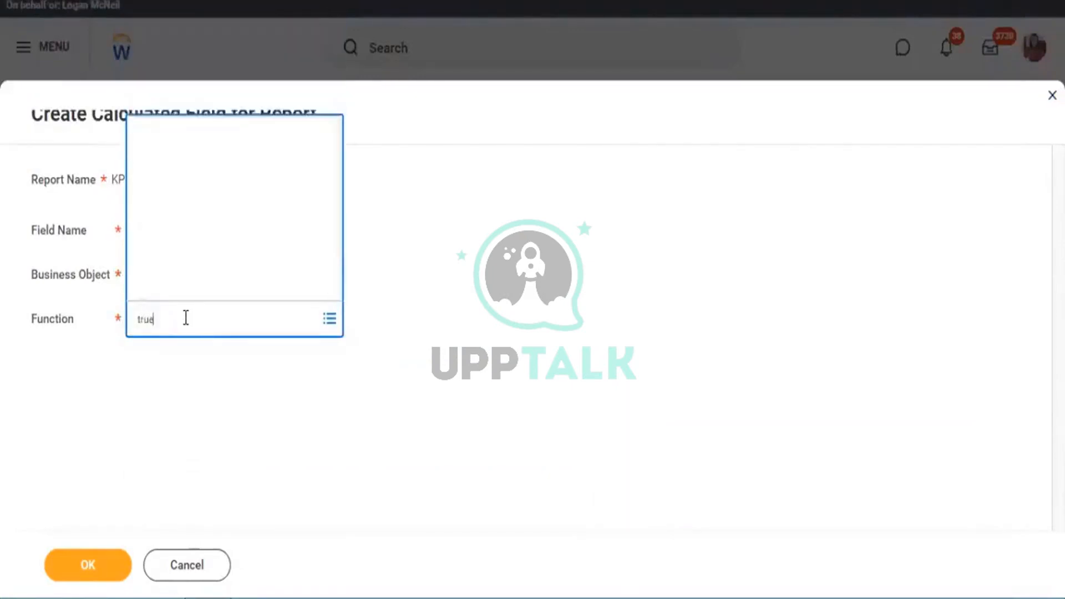
{"action": "key", "text": "Return"}
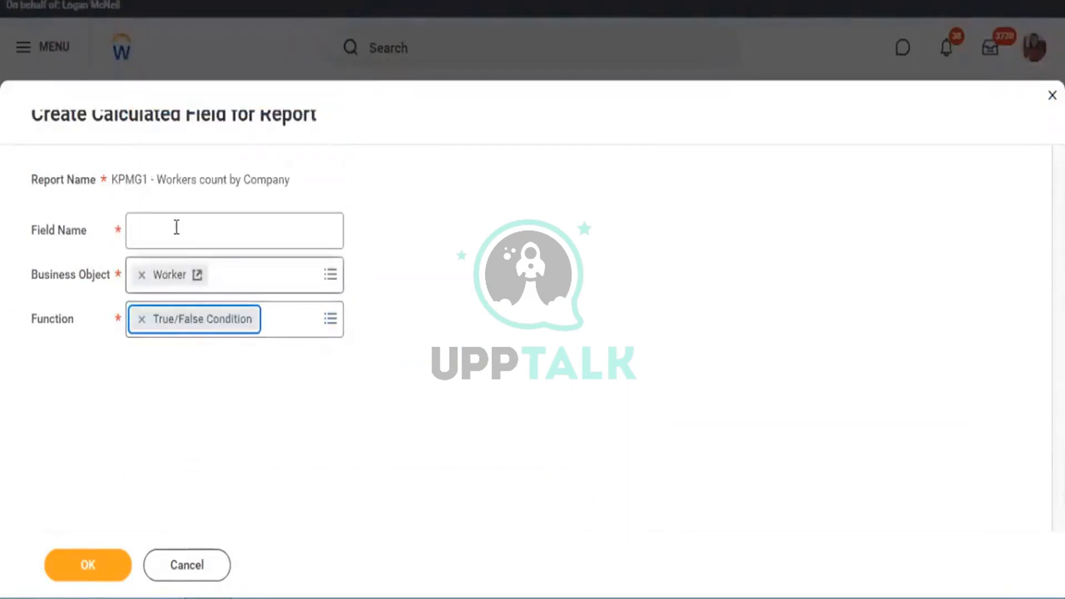
{"action": "left_click", "coordinate": [193, 236]}
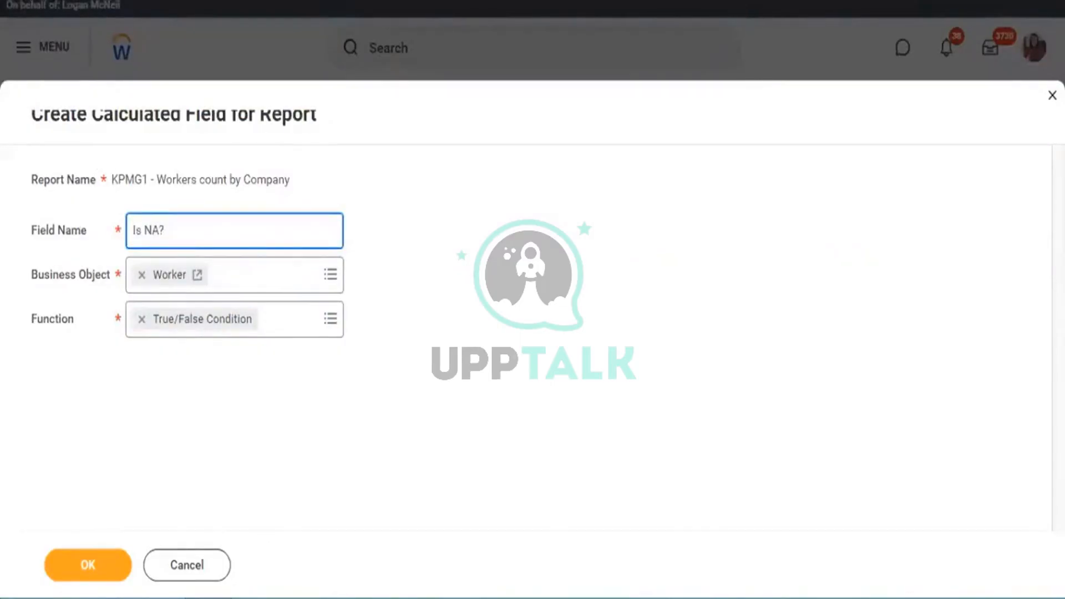
{"action": "left_click", "coordinate": [112, 566]}
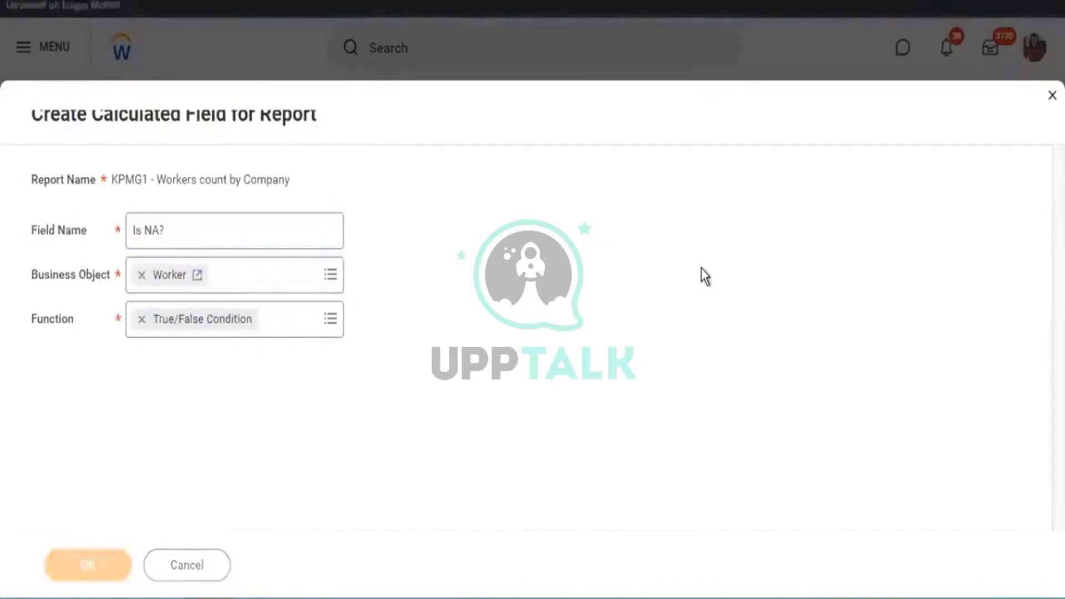
Step: Set the "Is NA?" condition to test the Company field with the operator "in the selection list"
{"action": "left_click", "coordinate": [538, 419]}
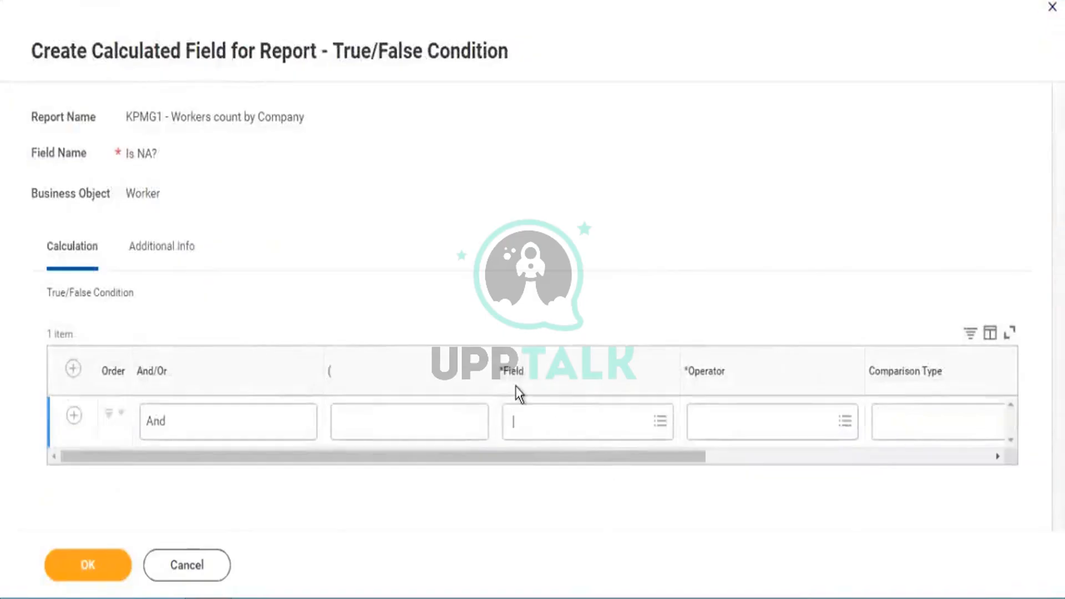
{"action": "type", "text": "company"}
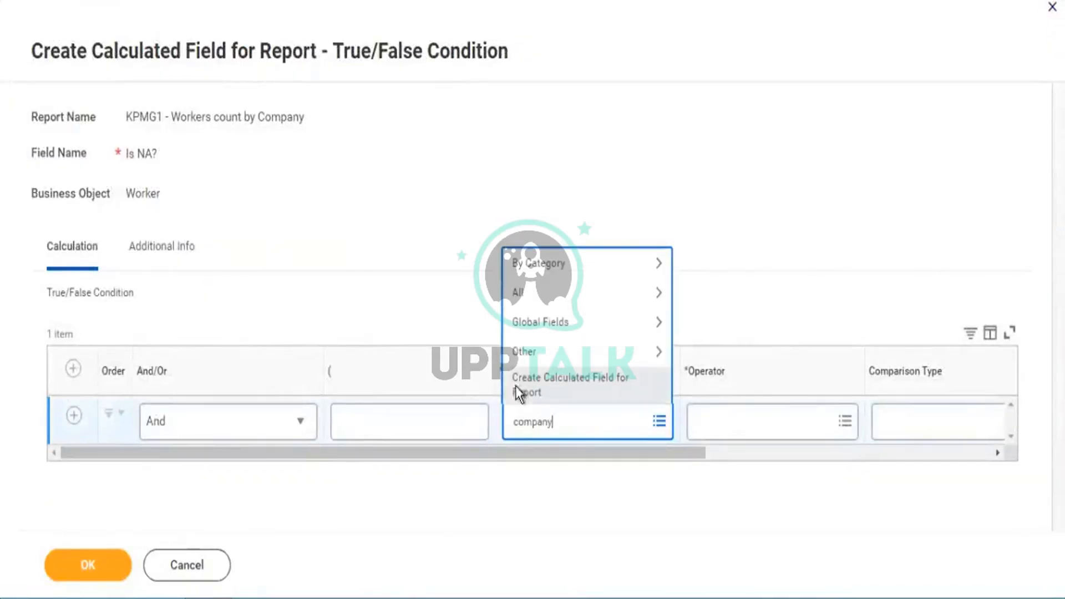
{"action": "key", "text": "Return"}
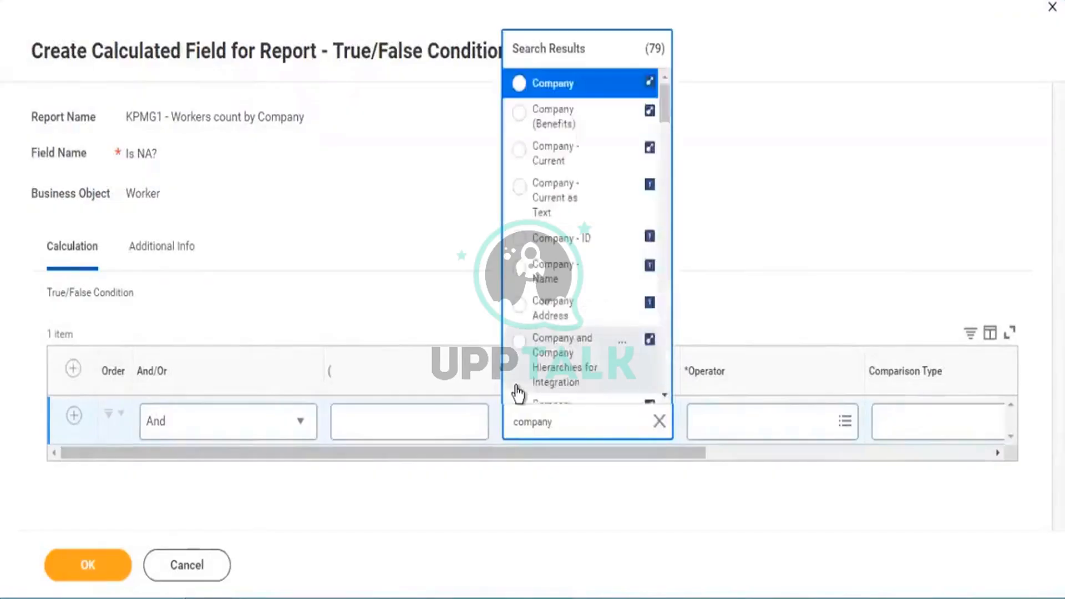
{"action": "key", "text": "Return"}
{"action": "key", "text": "Tab"}
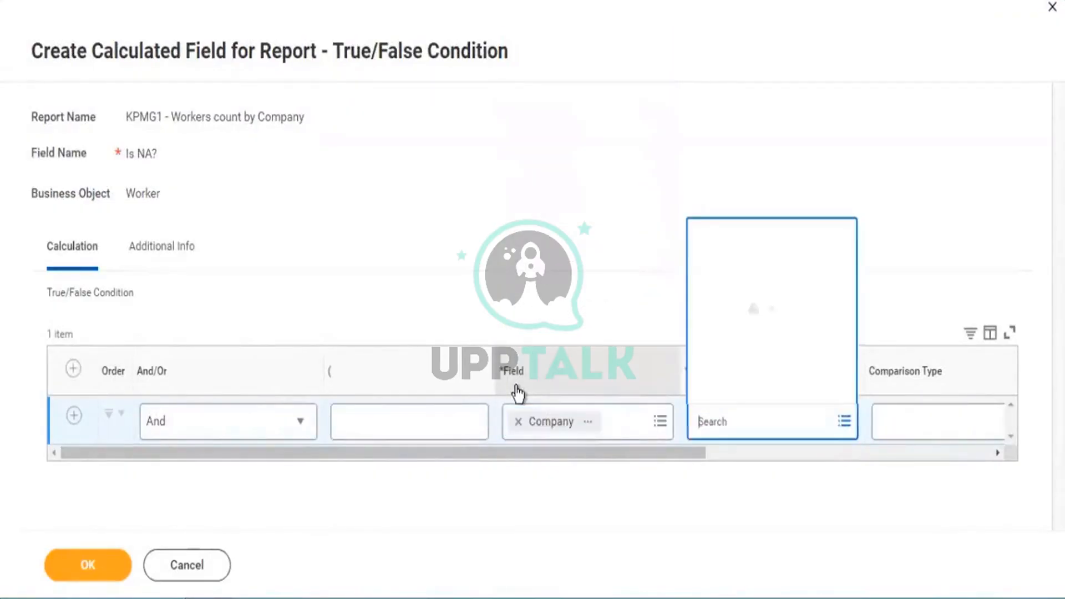
{"action": "key", "text": "Return"}
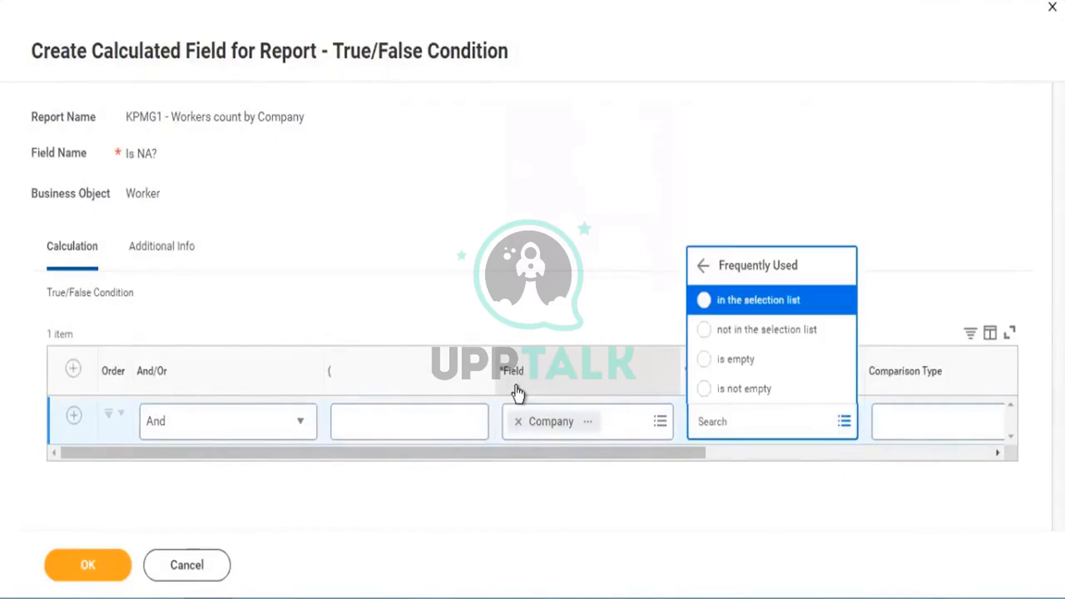
{"action": "key", "text": "Return"}
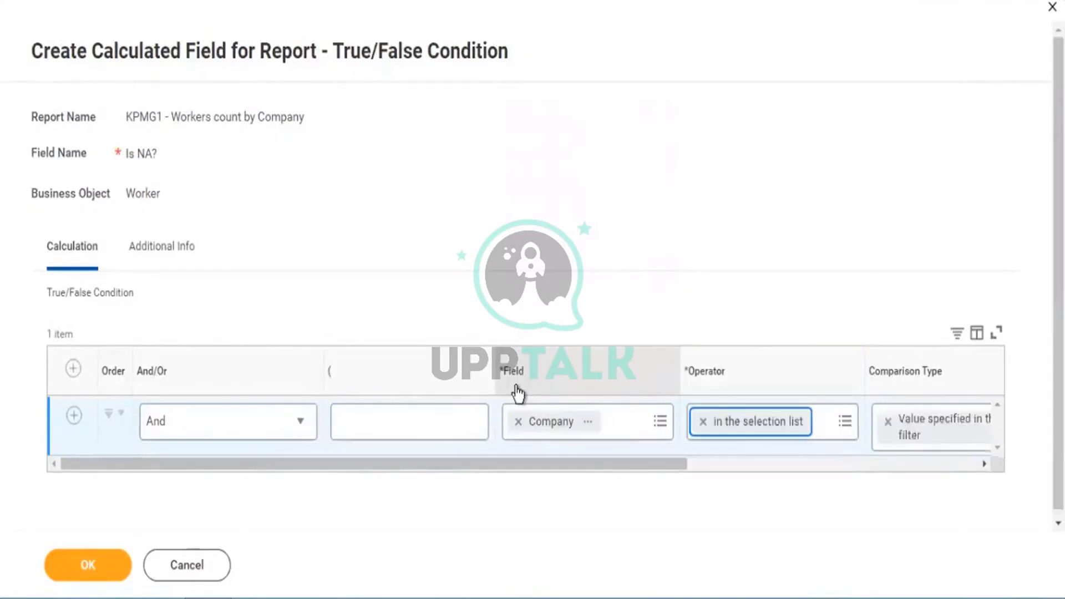
Step: Add Global Modern Services, Ltd (Canada) and GMS USA Global Modern Services,USA as the comparison values and save the "Is NA?" field
{"action": "key", "text": "Tab"}
{"action": "key", "text": "Tab"}
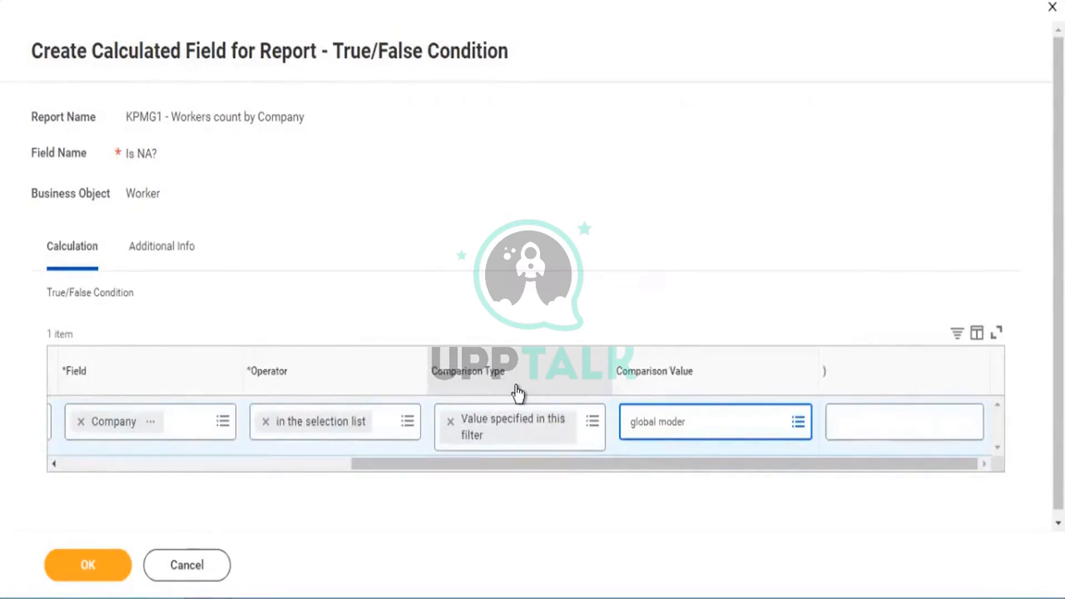
{"action": "type", "text": "global moder canad"}
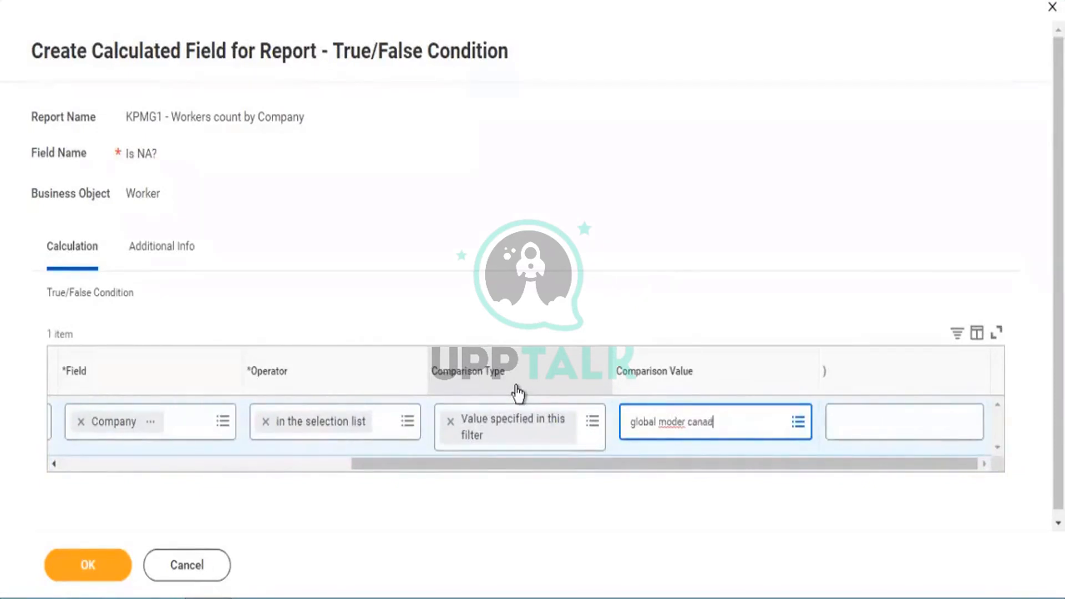
{"action": "type", "text": "a"}
{"action": "key", "text": "Return"}
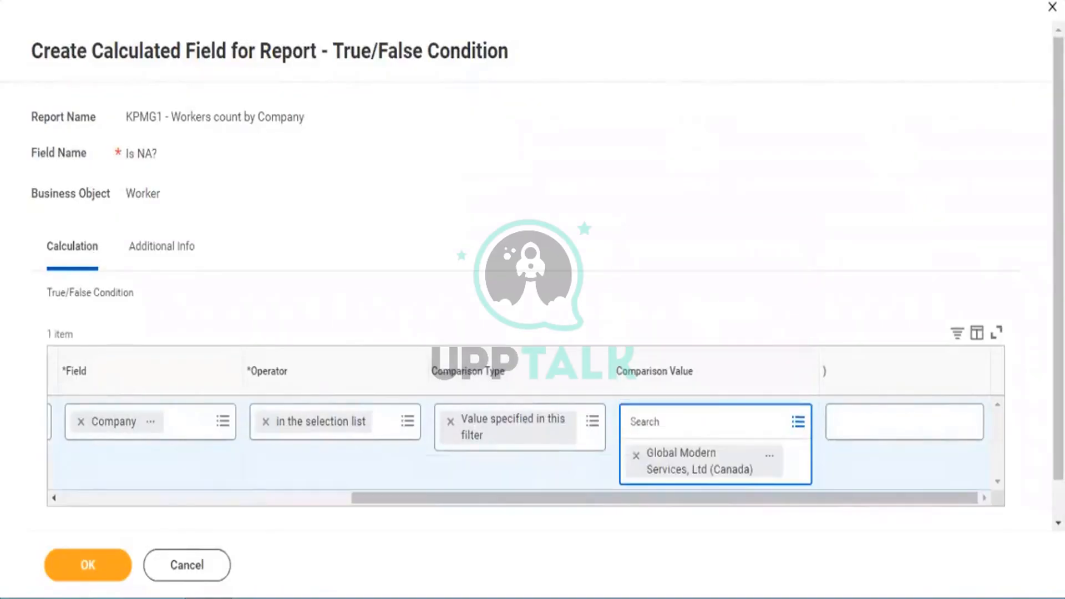
{"action": "type", "text": "global modern usa"}
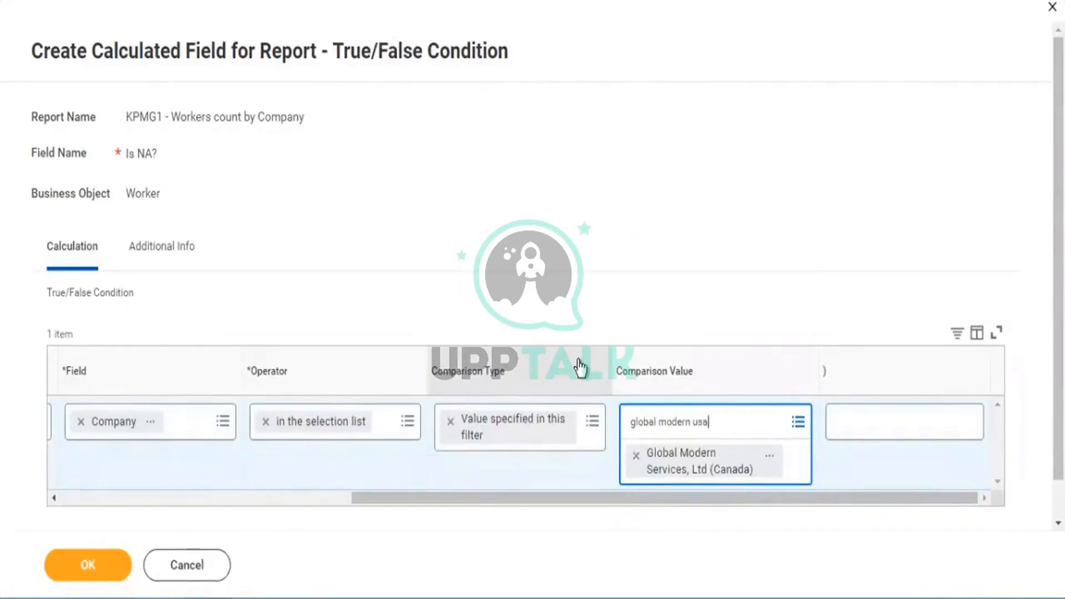
{"action": "key", "text": "Return"}
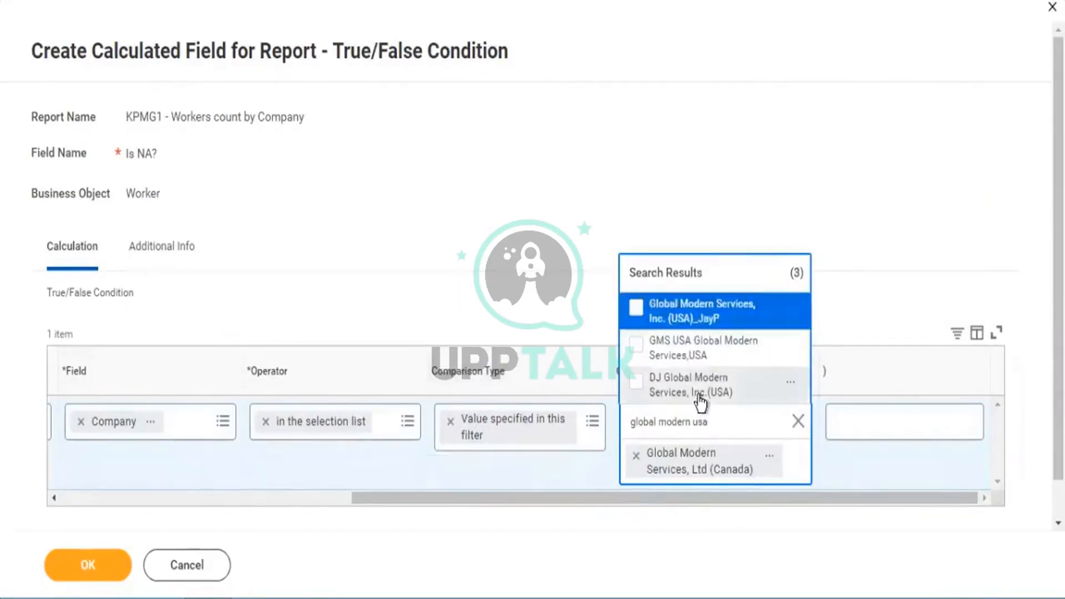
{"action": "left_click", "coordinate": [689, 349]}
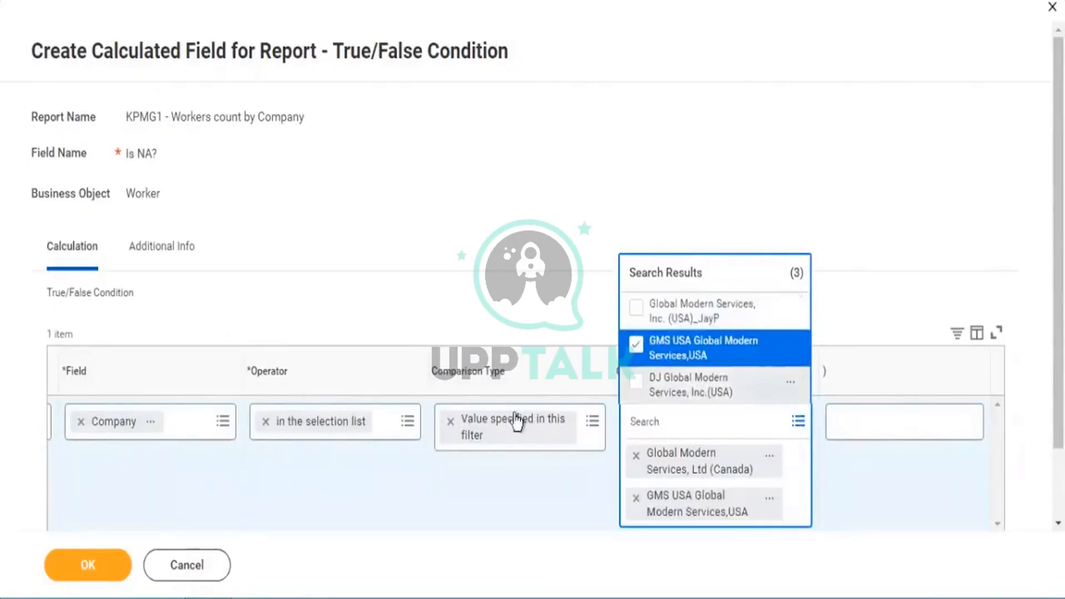
{"action": "left_click", "coordinate": [262, 376]}
{"action": "left_click_drag", "start_coordinate": [424, 504], "coordinate": [101, 524]}
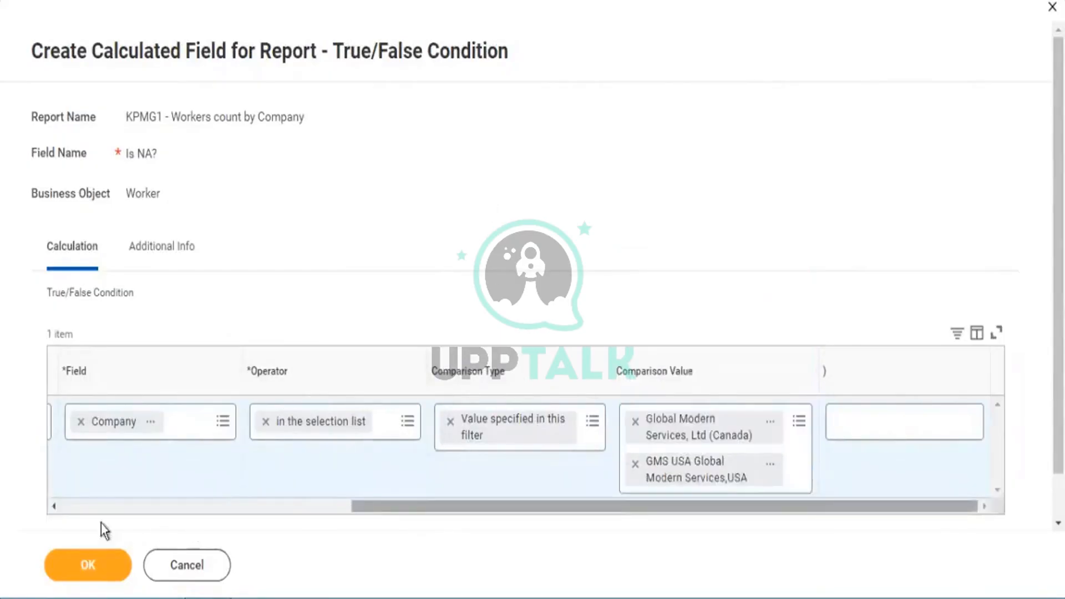
{"action": "left_click", "coordinate": [83, 566]}
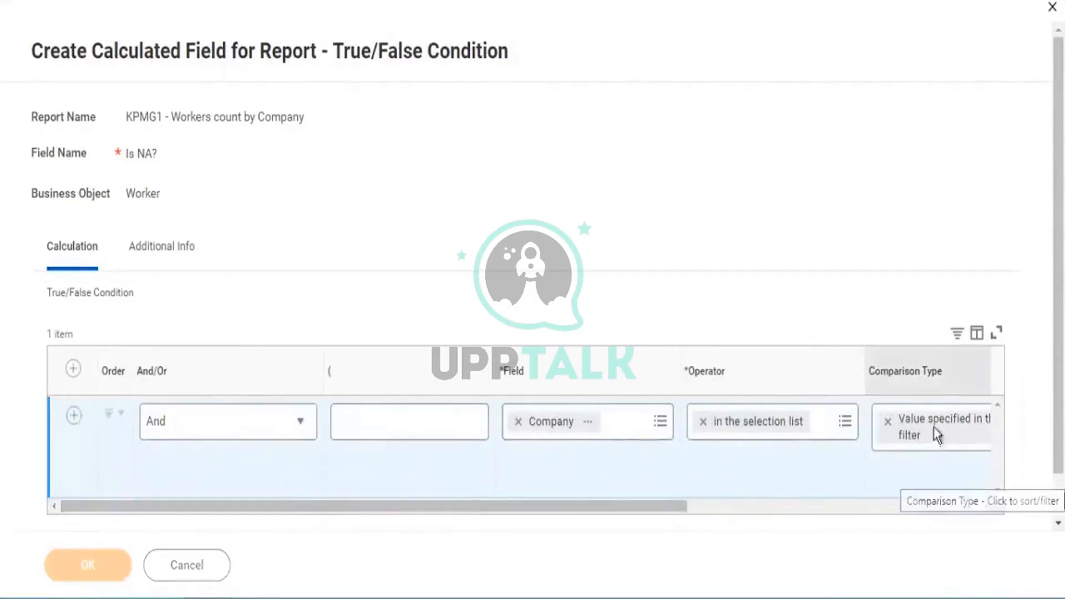
Step: Highlight the North America return value in the "Is NA?" row of the expression band
{"action": "scroll", "coordinate": [563, 263], "scroll_direction": "down", "scroll_amount": 3}
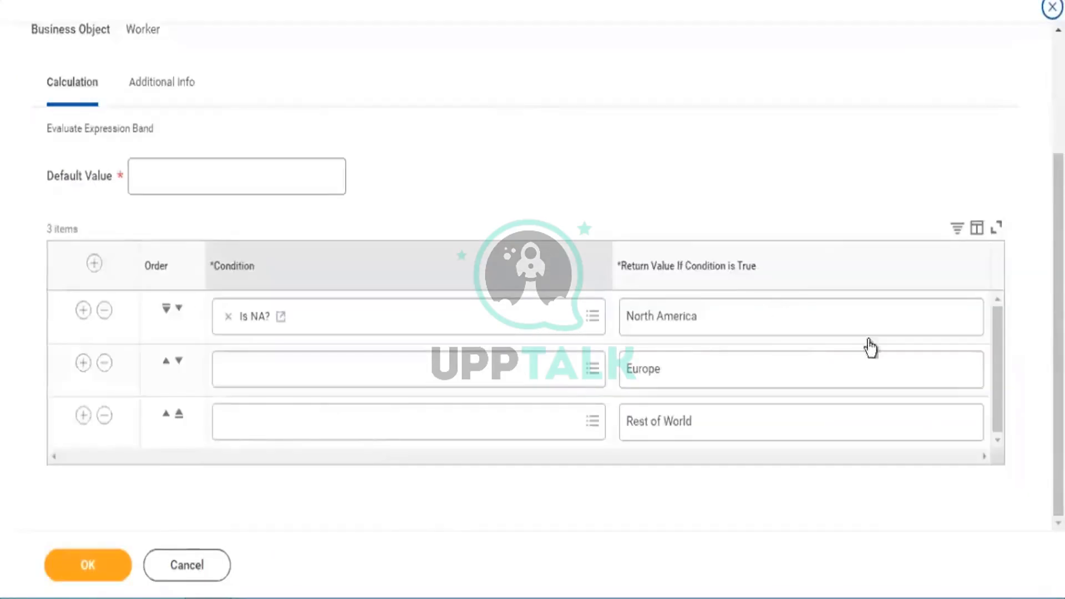
{"action": "left_click", "coordinate": [734, 323]}
{"action": "left_click_drag", "start_coordinate": [665, 330], "coordinate": [624, 335]}
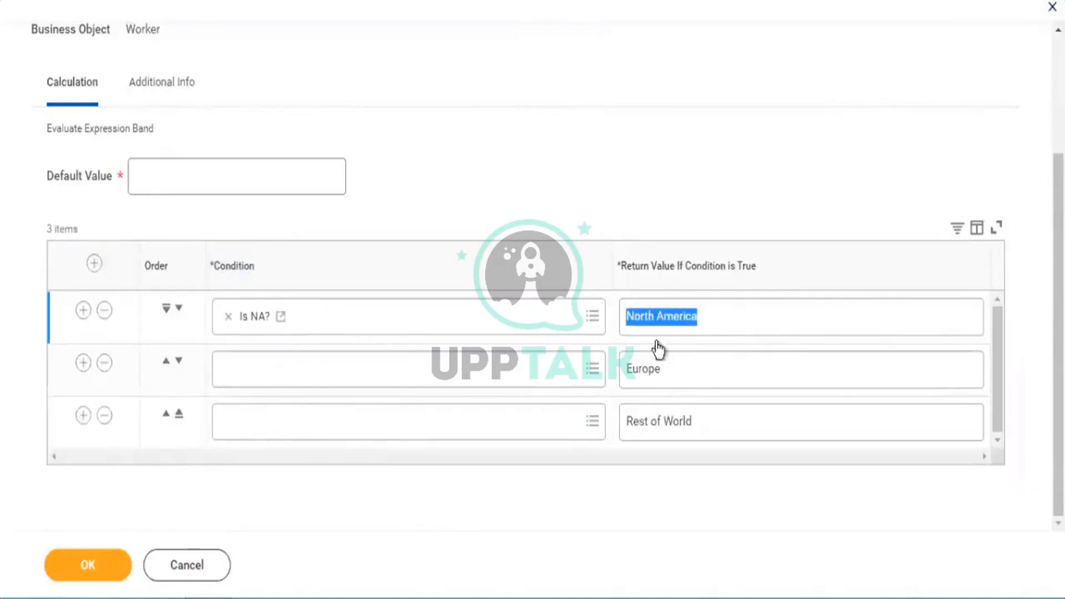
Step: For the Europe row's condition, create a report calculated field named "Is Europe?" with the True/False Condition function and continue to its definition
{"action": "left_click", "coordinate": [491, 407]}
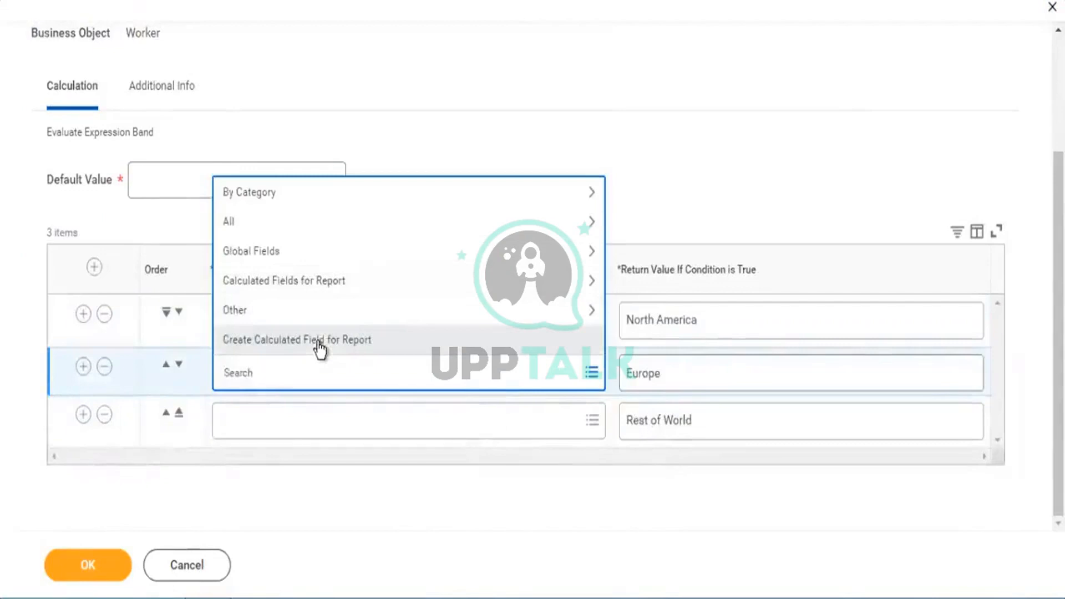
{"action": "left_click", "coordinate": [317, 341]}
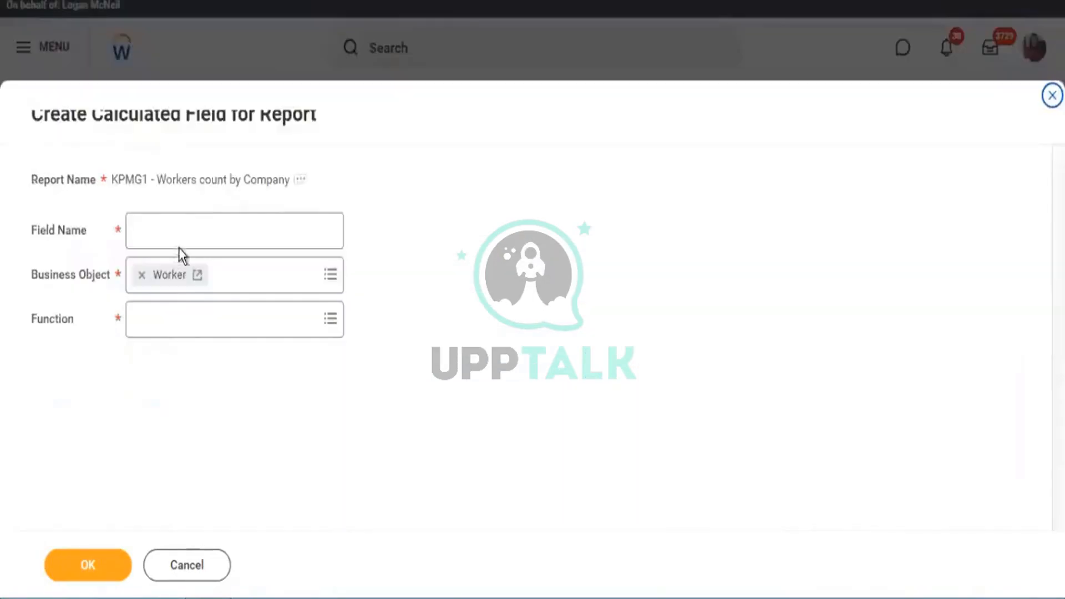
{"action": "left_click", "coordinate": [180, 325]}
{"action": "type", "text": "true"}
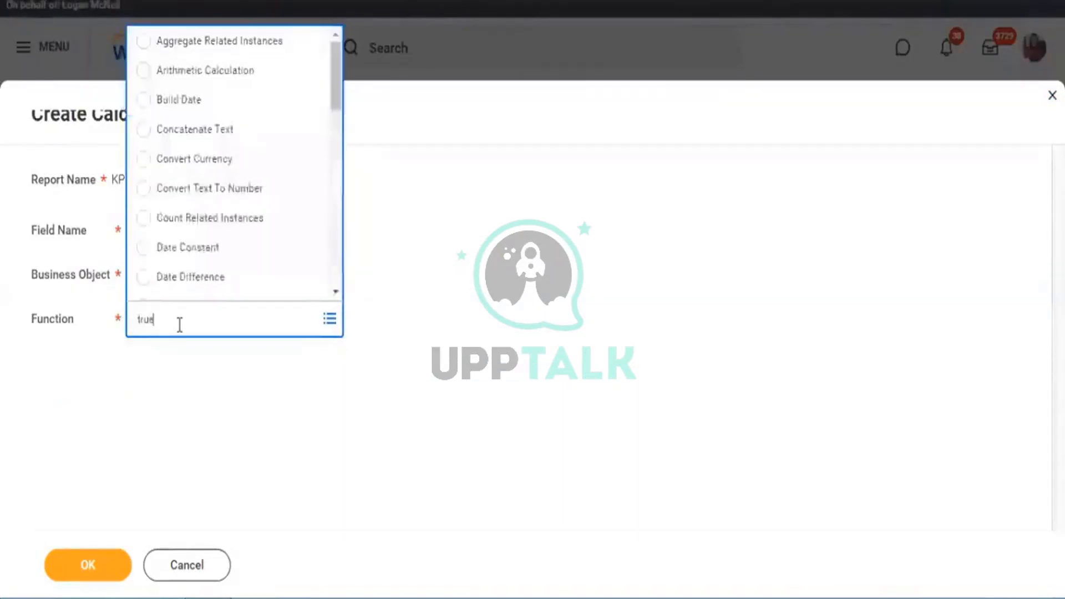
{"action": "key", "text": "Return"}
{"action": "left_click", "coordinate": [170, 215]}
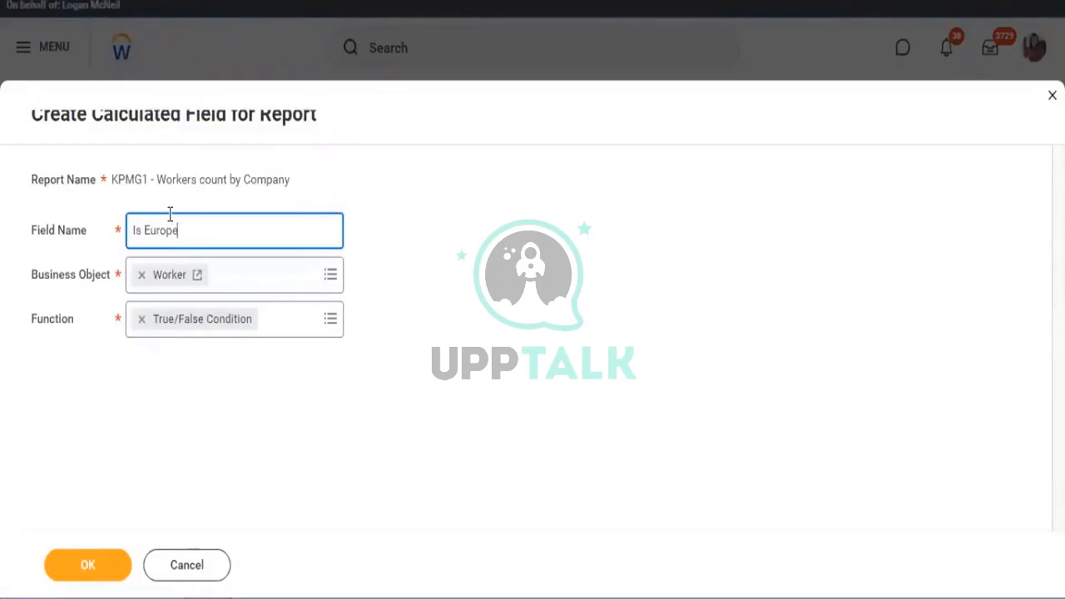
{"action": "left_click", "coordinate": [102, 555]}
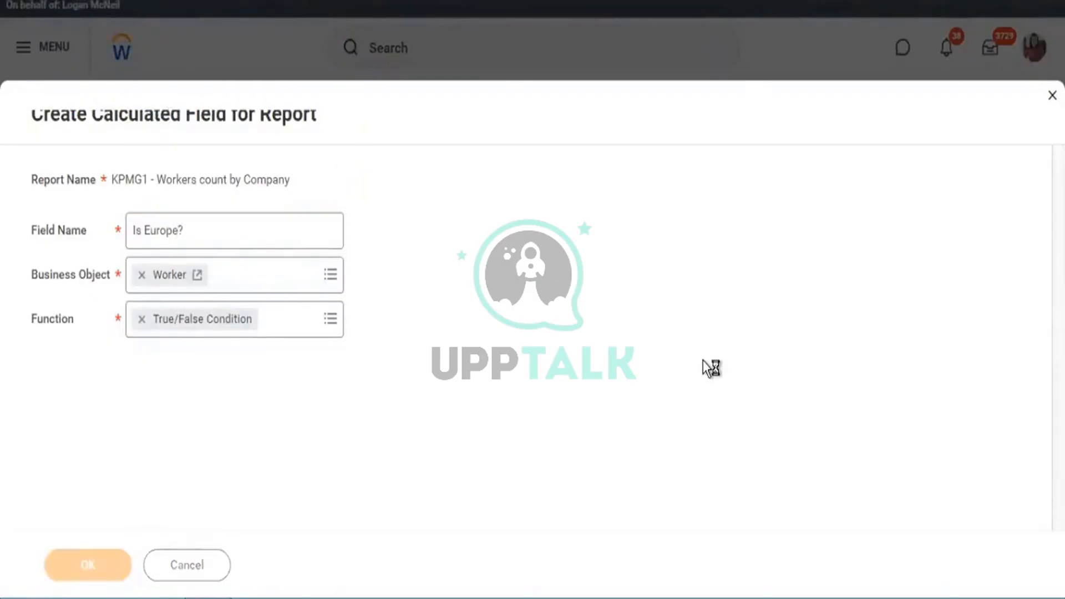
Step: Set the "Is Europe?" condition to test the Company field with the operator "in the selection list"
{"action": "left_click", "coordinate": [527, 483]}
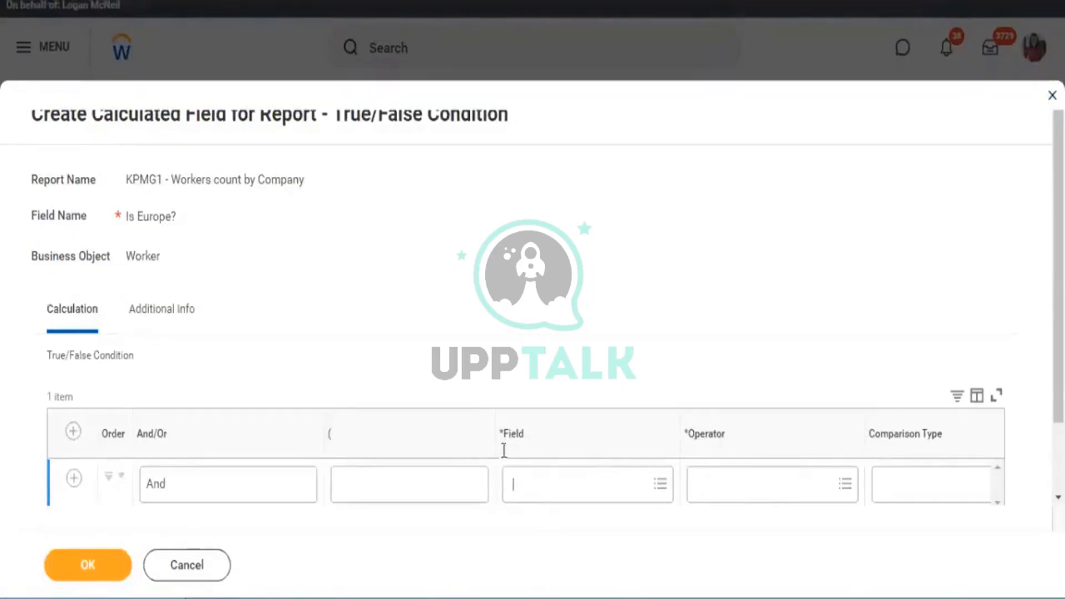
{"action": "type", "text": "company"}
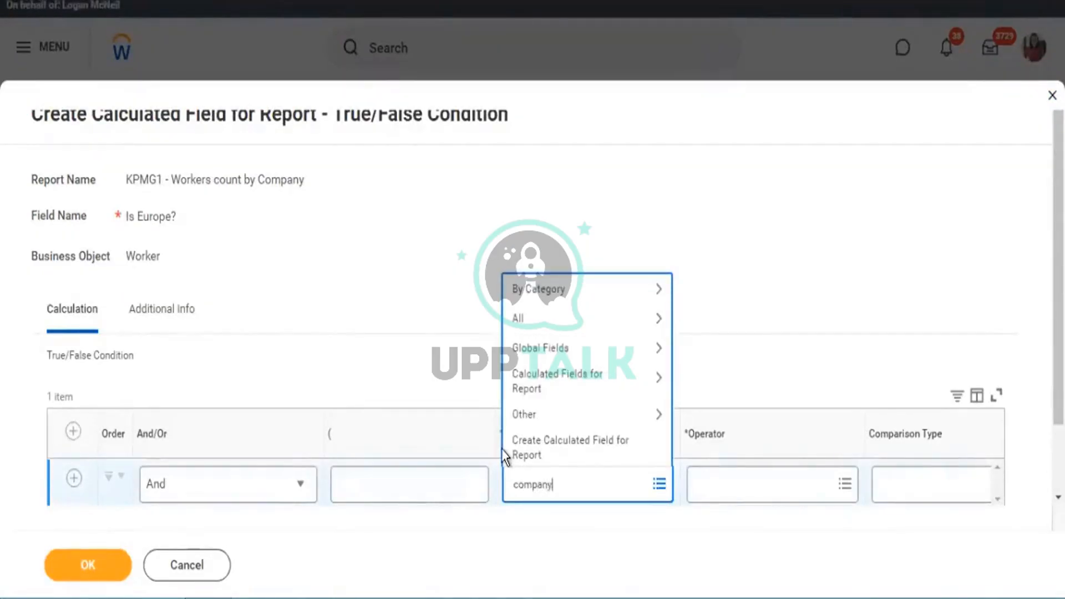
{"action": "key", "text": "Return"}
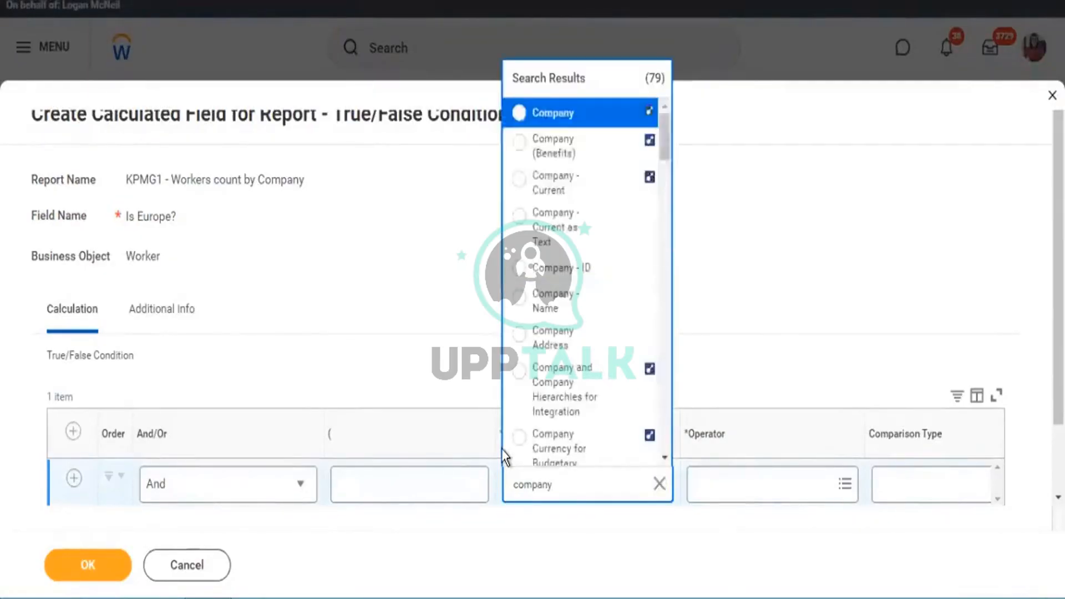
{"action": "key", "text": "Return"}
{"action": "key", "text": "Tab"}
{"action": "key", "text": "Return"}
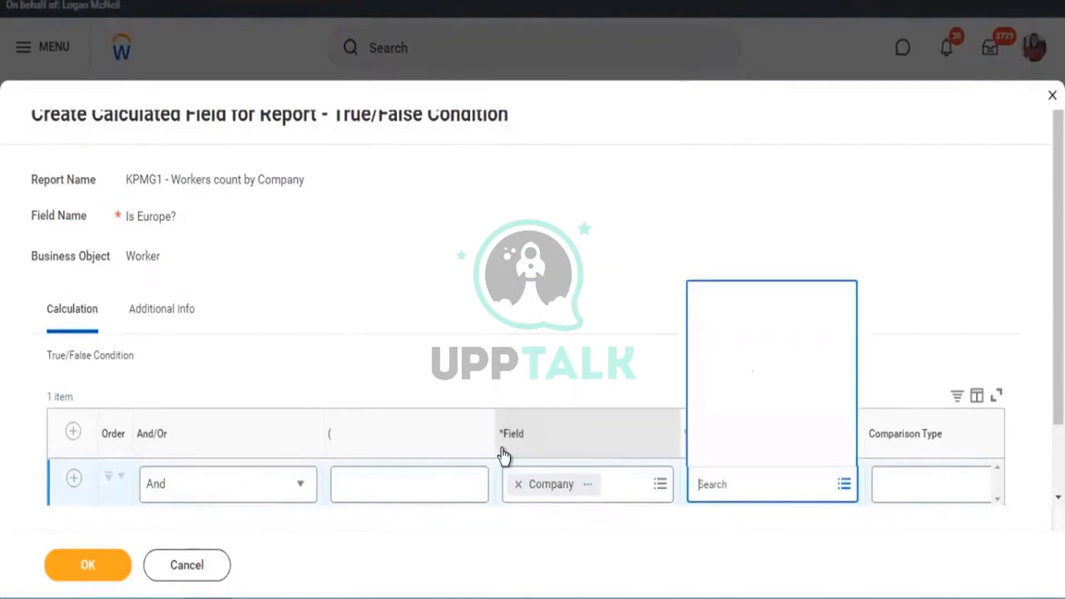
{"action": "key", "text": "Return"}
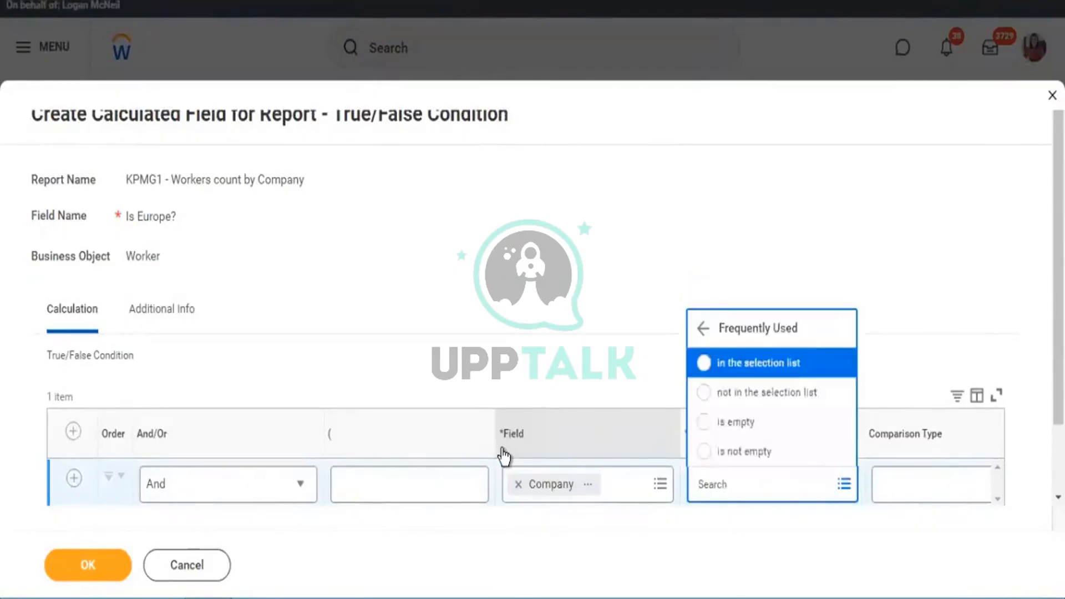
{"action": "key", "text": "Return"}
Step: Set the comparison type to "Value specified in this filter" and search the comparison values for "global modern"
{"action": "key", "text": "Tab"}
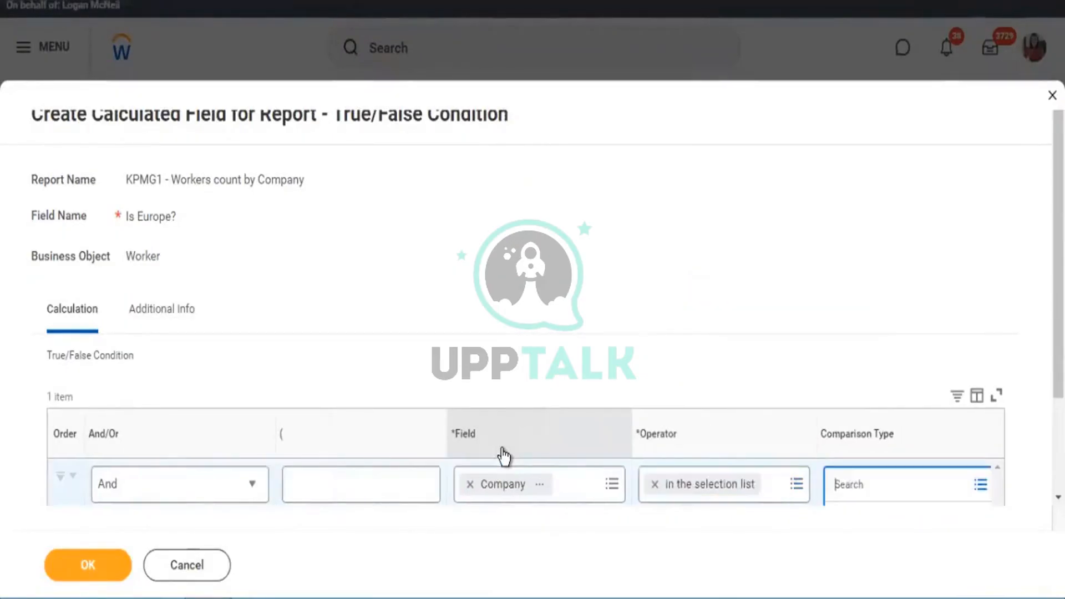
{"action": "key", "text": "Tab"}
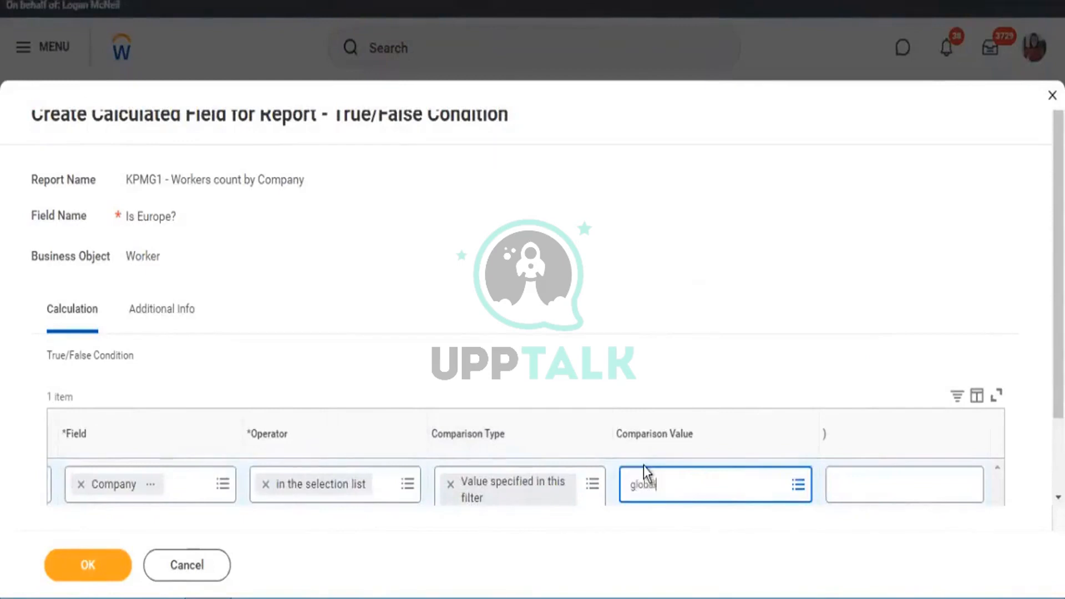
{"action": "type", "text": "global modern"}
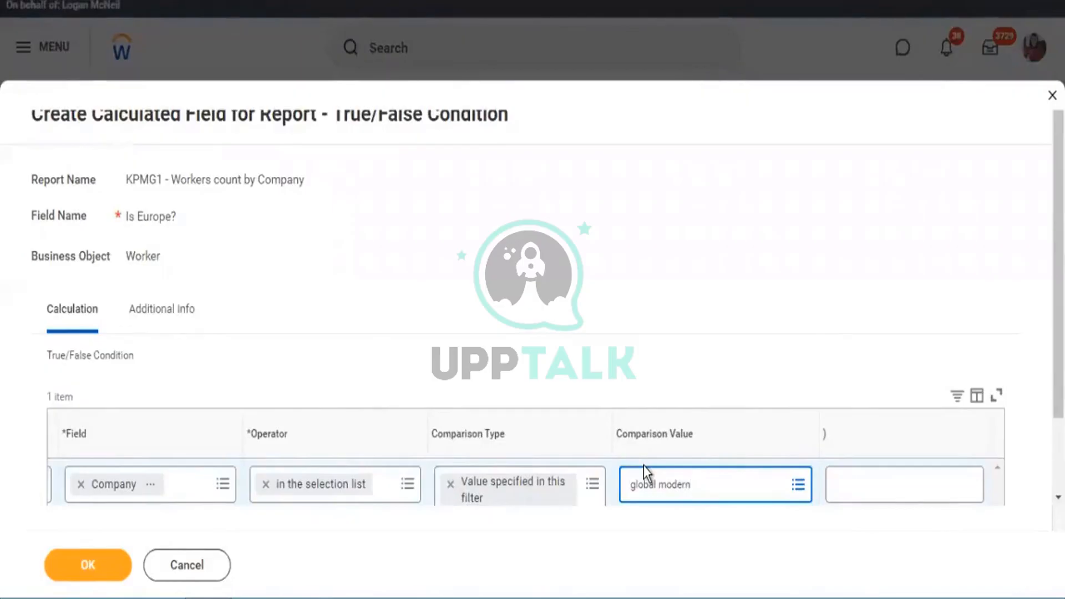
{"action": "key", "text": "Return"}
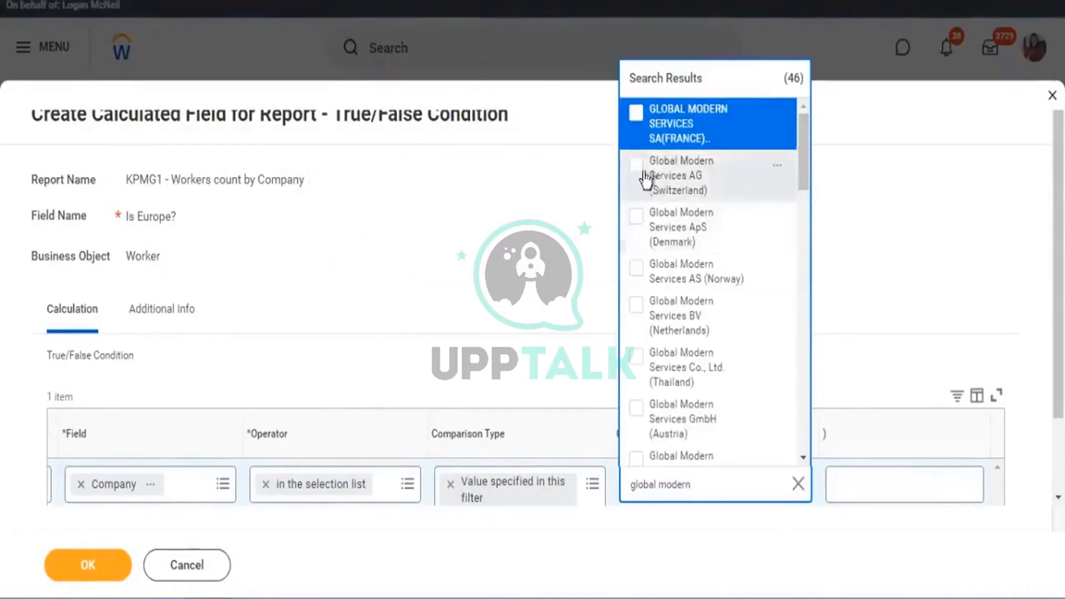
Step: Select the Global Modern Services companies for Switzerland, Denmark, Norway, Netherlands, Austria, Germany and Russia as comparison values
{"action": "left_click", "coordinate": [638, 177]}
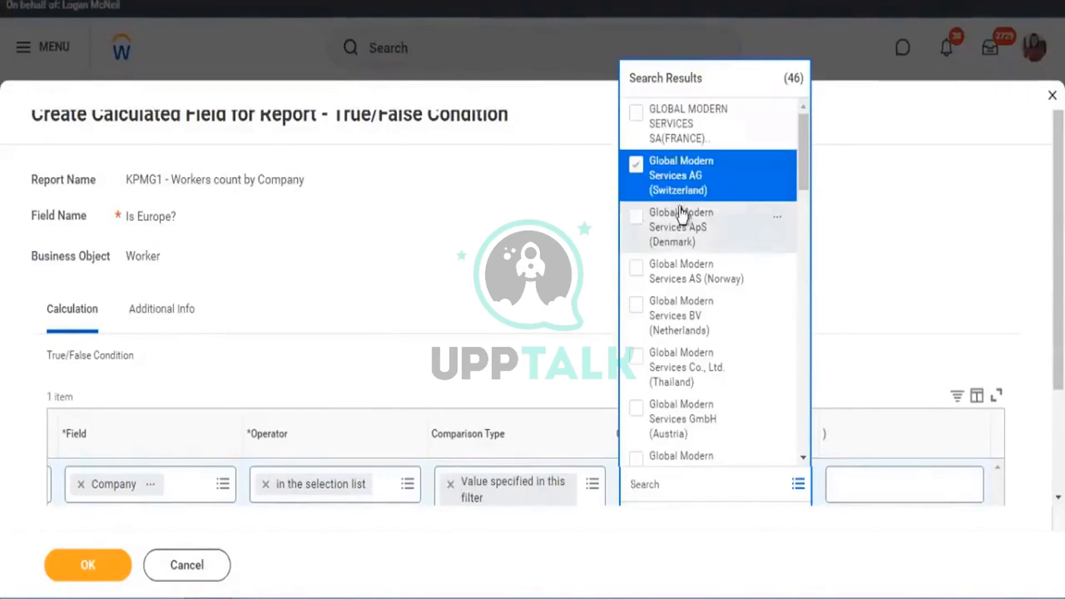
{"action": "left_click", "coordinate": [632, 217]}
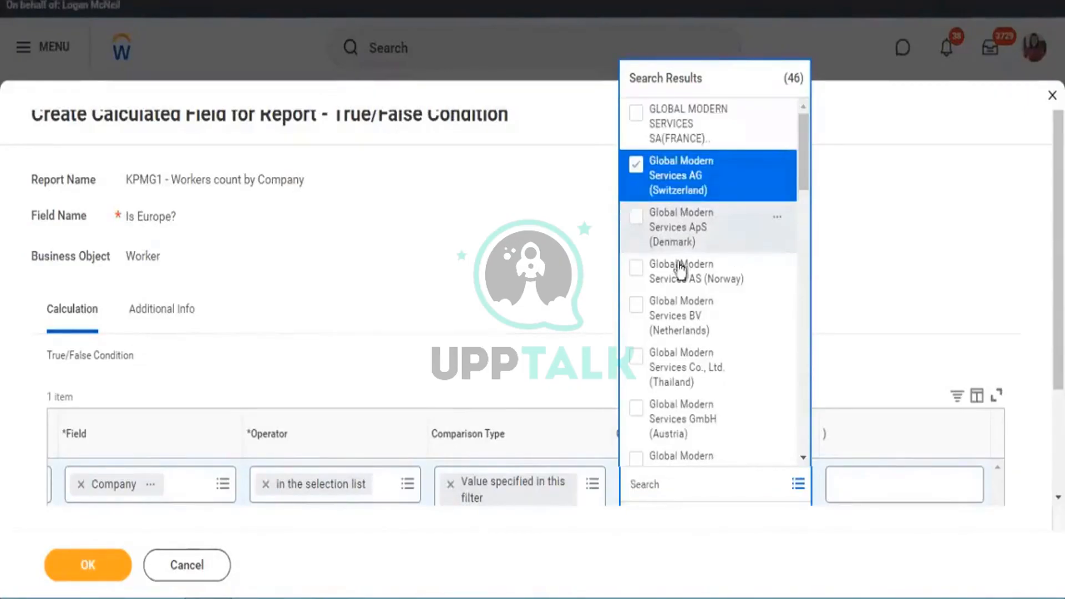
{"action": "left_click", "coordinate": [643, 274]}
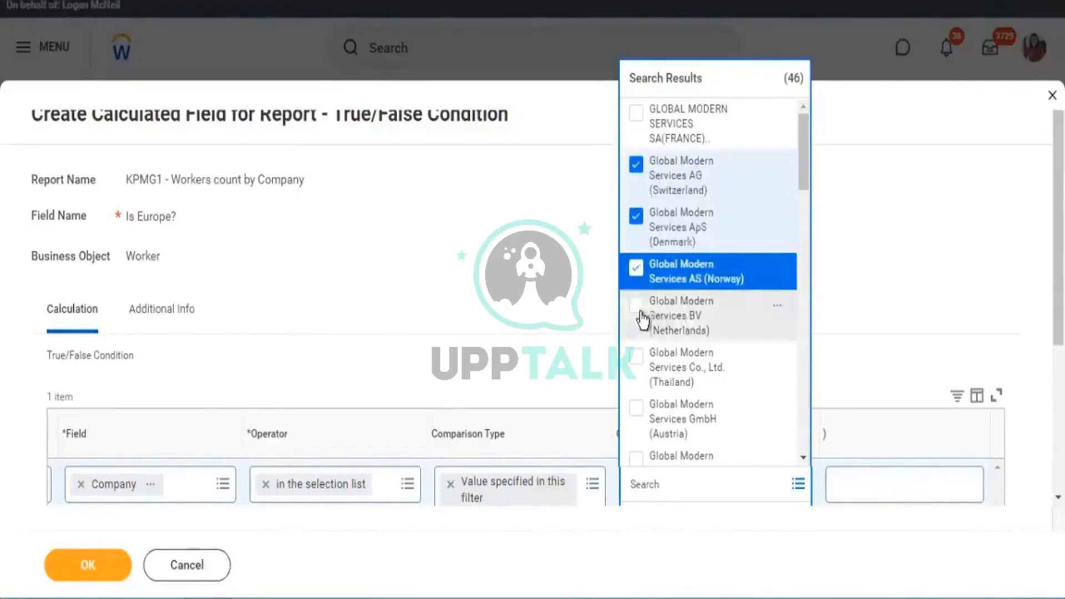
{"action": "left_click", "coordinate": [706, 306]}
{"action": "scroll", "coordinate": [711, 309], "scroll_direction": "down", "scroll_amount": 2}
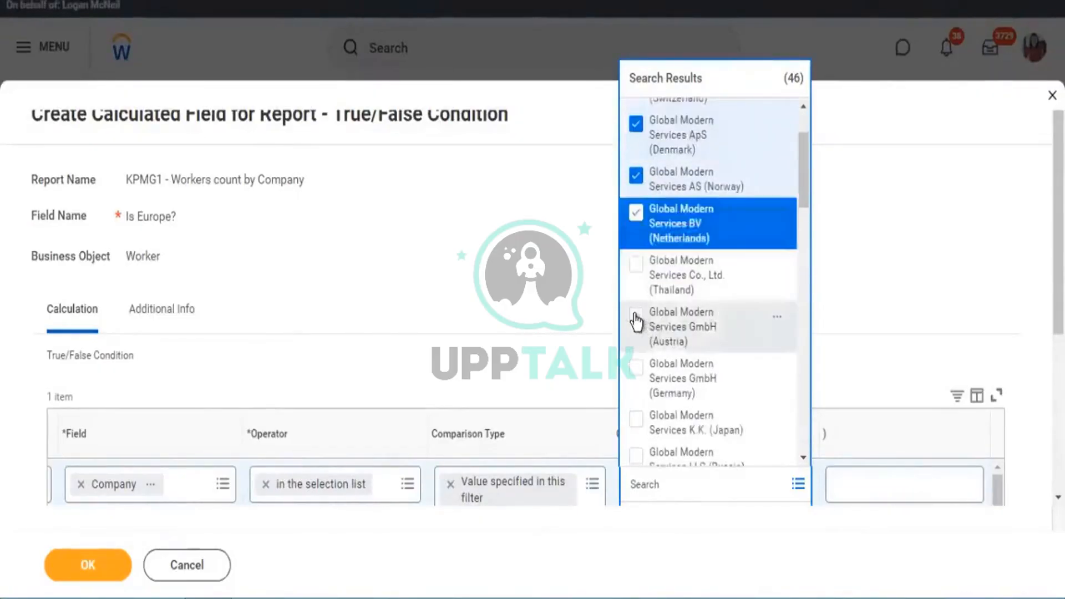
{"action": "left_click", "coordinate": [735, 340]}
{"action": "scroll", "coordinate": [738, 343], "scroll_direction": "down", "scroll_amount": 2}
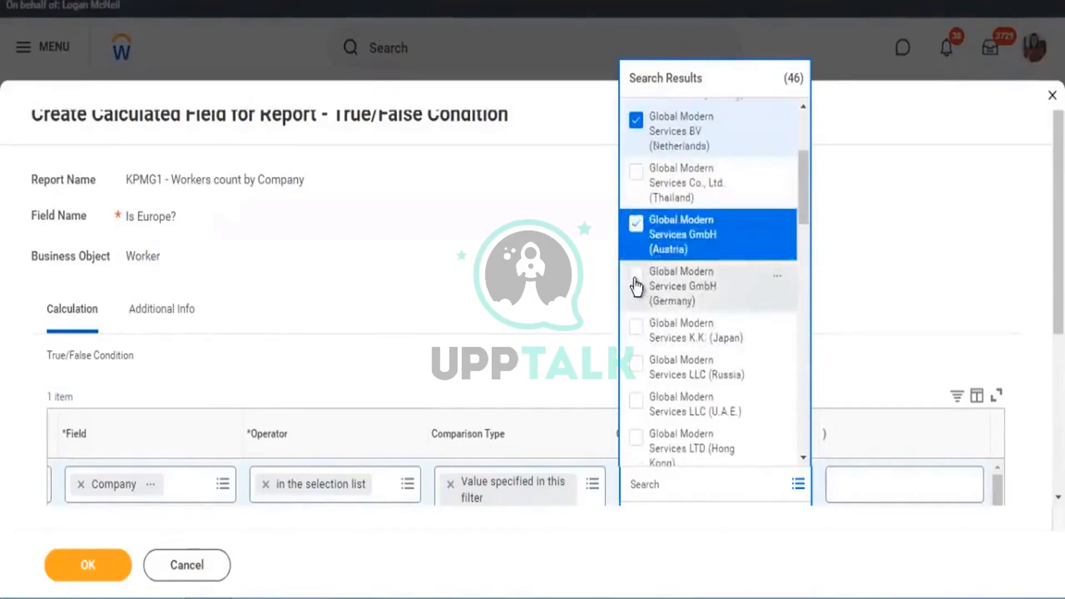
{"action": "left_click", "coordinate": [721, 307]}
{"action": "scroll", "coordinate": [720, 307], "scroll_direction": "down", "scroll_amount": 2}
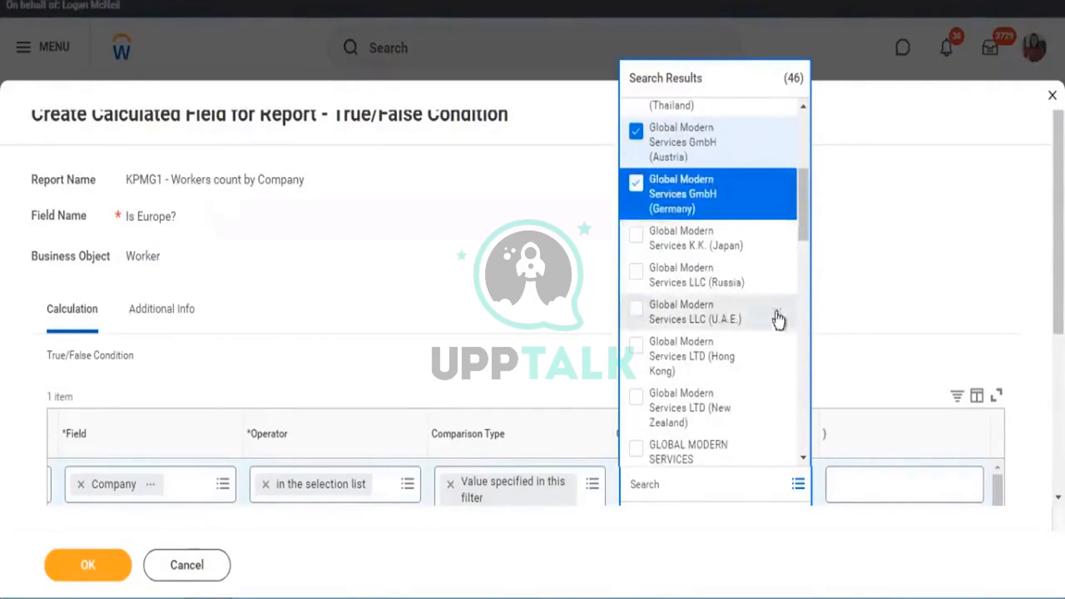
{"action": "left_click", "coordinate": [637, 277]}
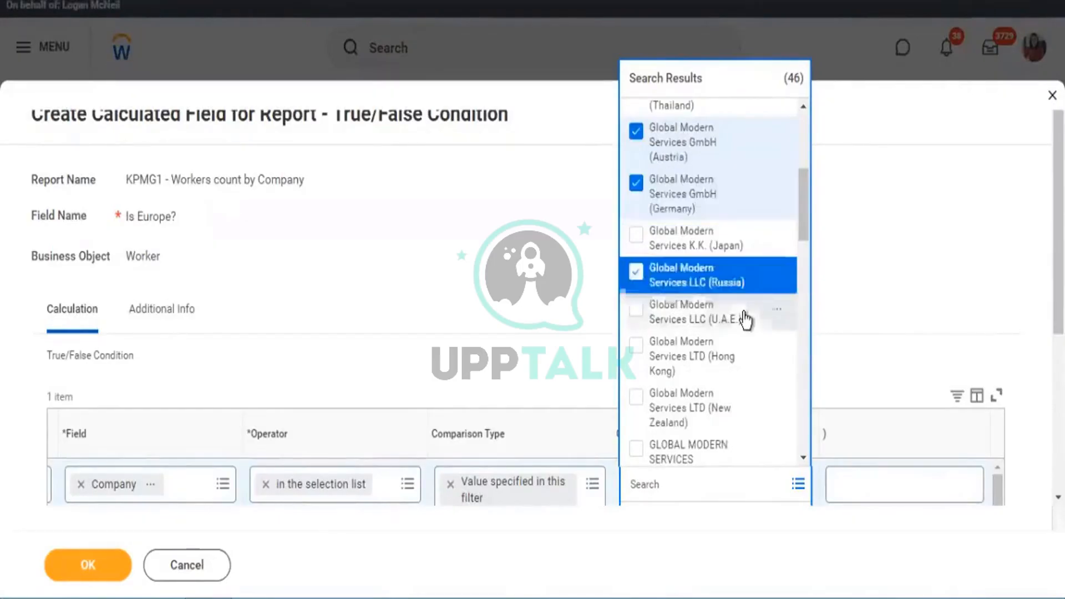
Step: Add Global Modern Services, PLC (U.K.) to the comparison values and save the "Is Europe?" field
{"action": "scroll", "coordinate": [744, 316], "scroll_direction": "down", "scroll_amount": 5}
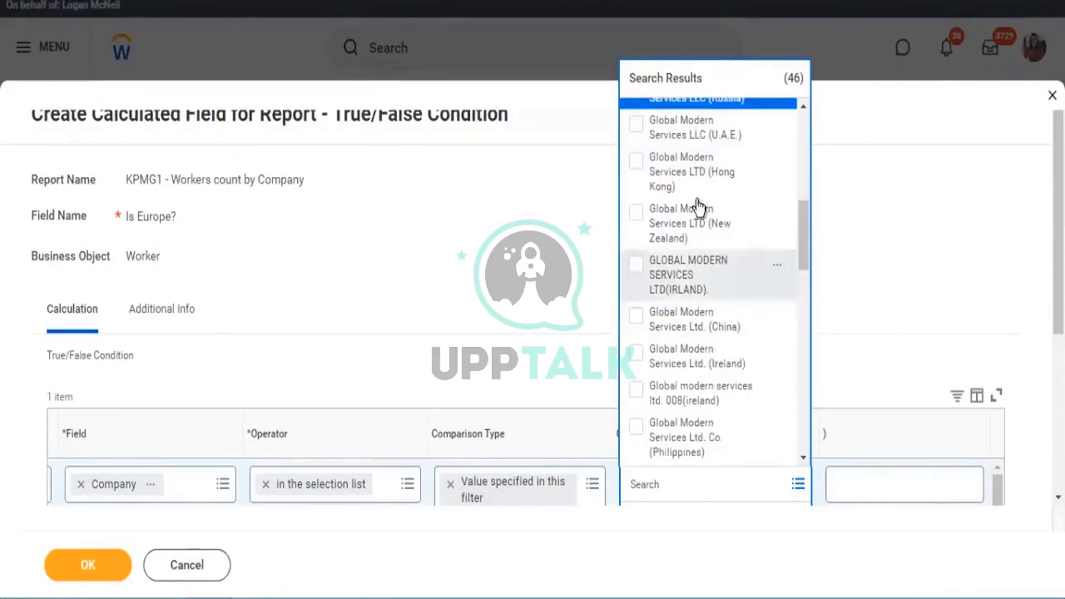
{"action": "scroll", "coordinate": [759, 313], "scroll_direction": "down", "scroll_amount": 2}
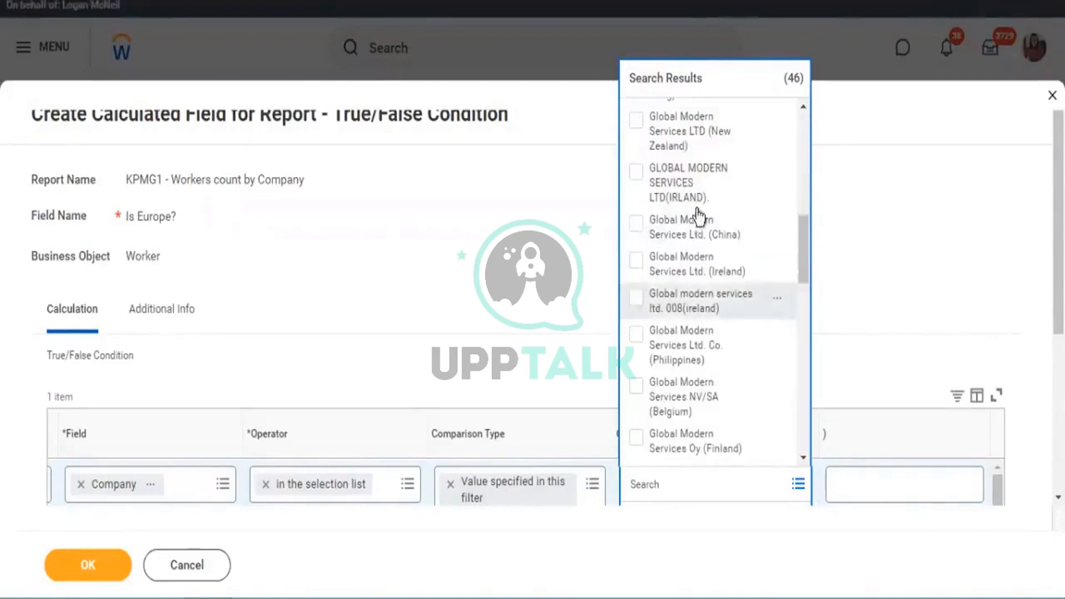
{"action": "left_click", "coordinate": [774, 284]}
{"action": "scroll", "coordinate": [772, 280], "scroll_direction": "down", "scroll_amount": 3}
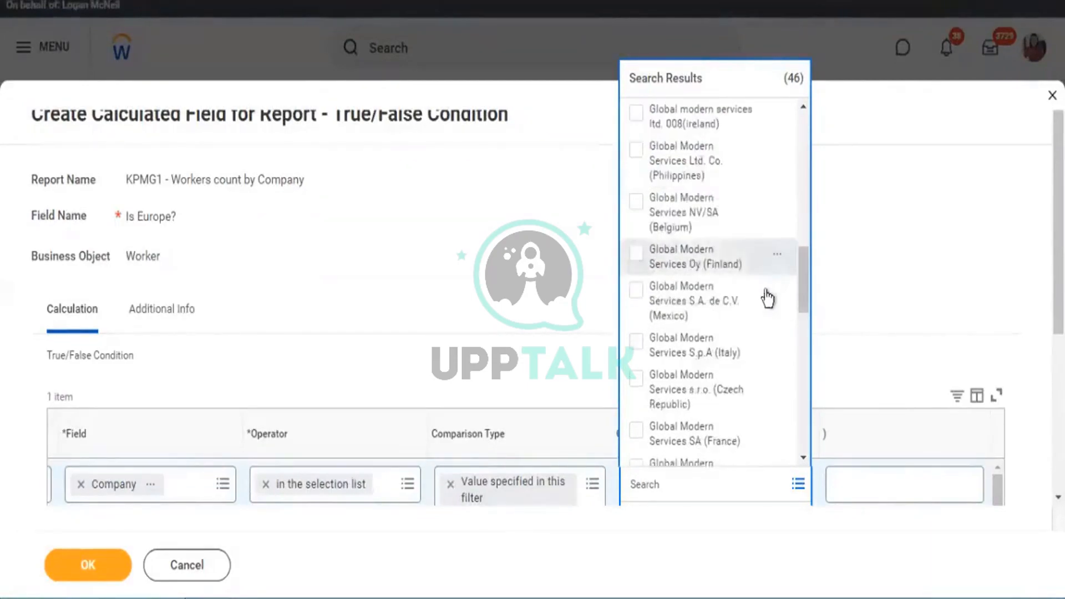
{"action": "scroll", "coordinate": [772, 317], "scroll_direction": "down", "scroll_amount": 3}
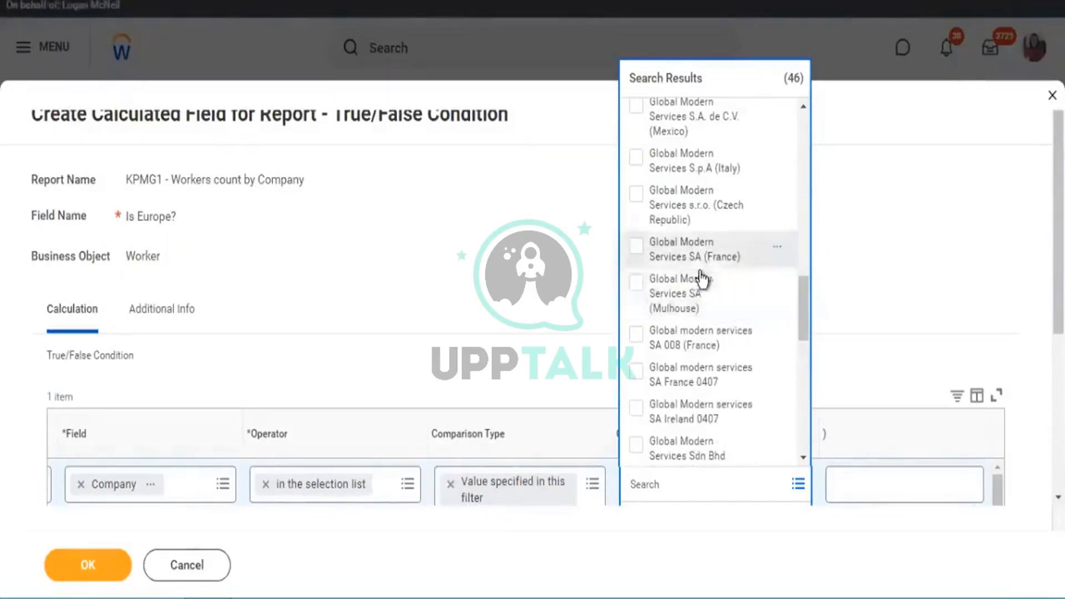
{"action": "scroll", "coordinate": [721, 272], "scroll_direction": "down", "scroll_amount": 2}
{"action": "scroll", "coordinate": [726, 273], "scroll_direction": "down", "scroll_amount": 2}
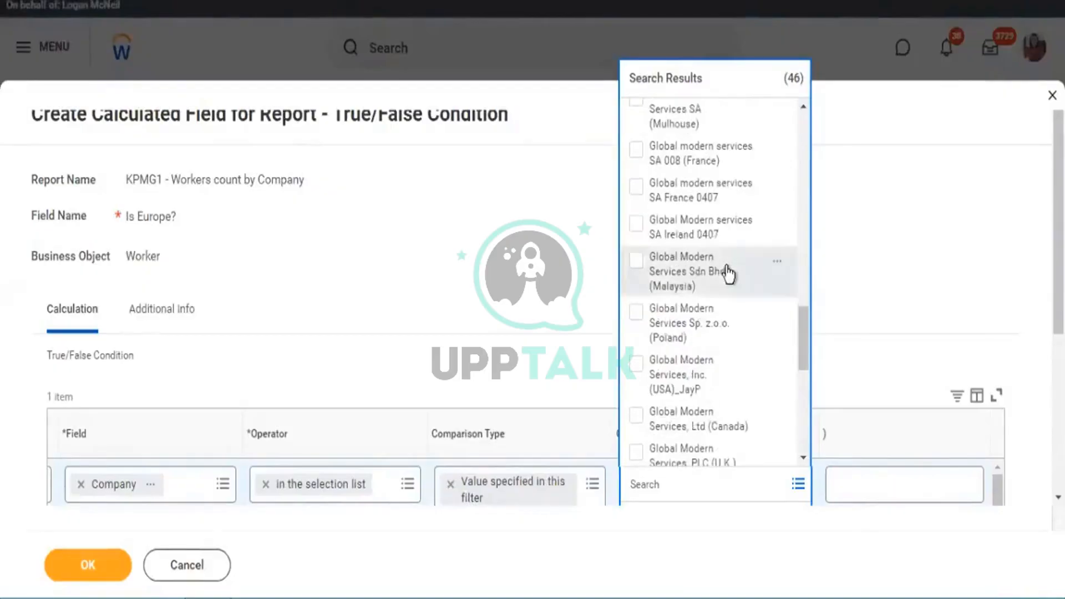
{"action": "scroll", "coordinate": [728, 273], "scroll_direction": "down", "scroll_amount": 2}
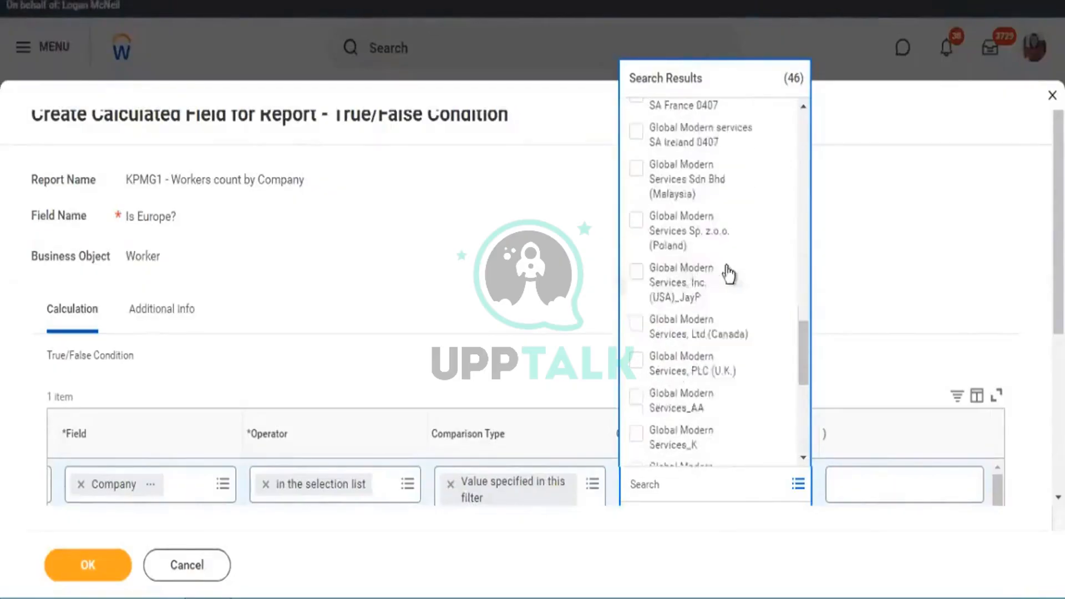
{"action": "left_click", "coordinate": [641, 367]}
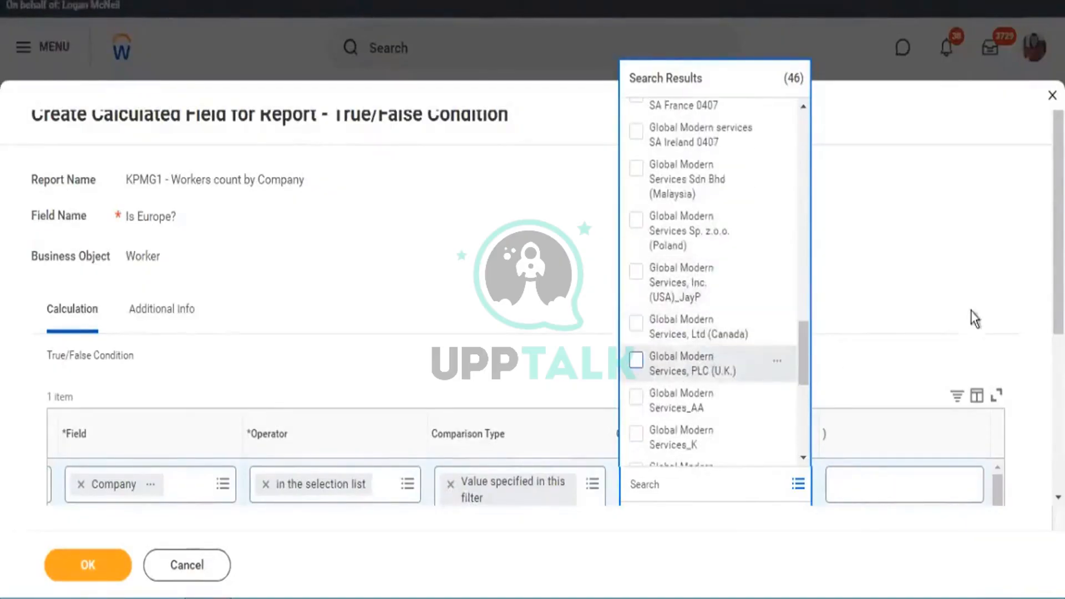
{"action": "left_click", "coordinate": [899, 258]}
{"action": "left_click", "coordinate": [78, 563]}
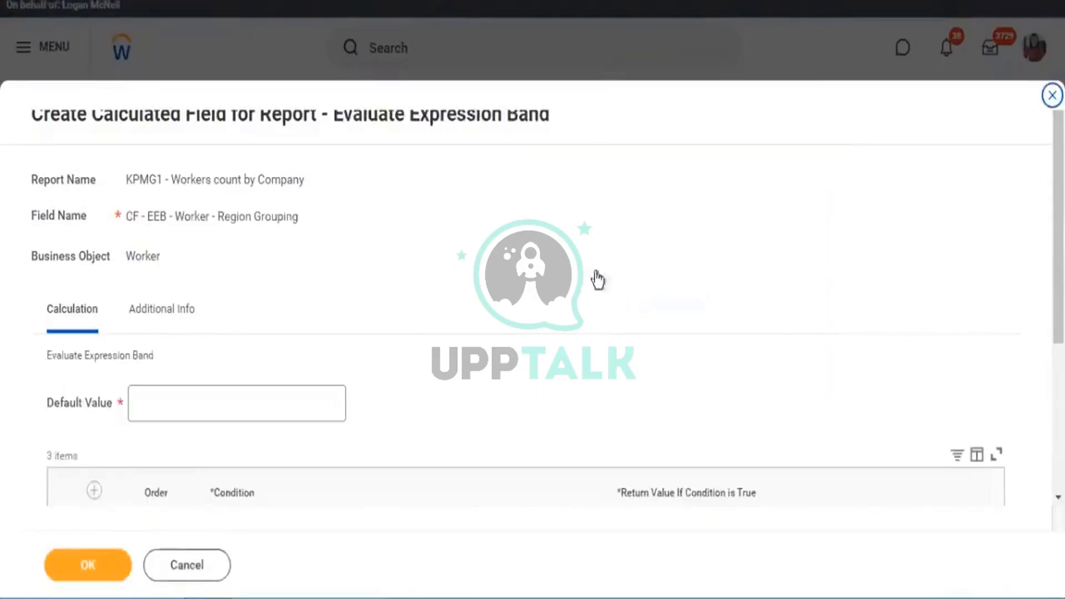
Step: Move the text "Rest of World" from the third row's return value into the expression band's Default Value
{"action": "scroll", "coordinate": [594, 277], "scroll_direction": "down", "scroll_amount": 4}
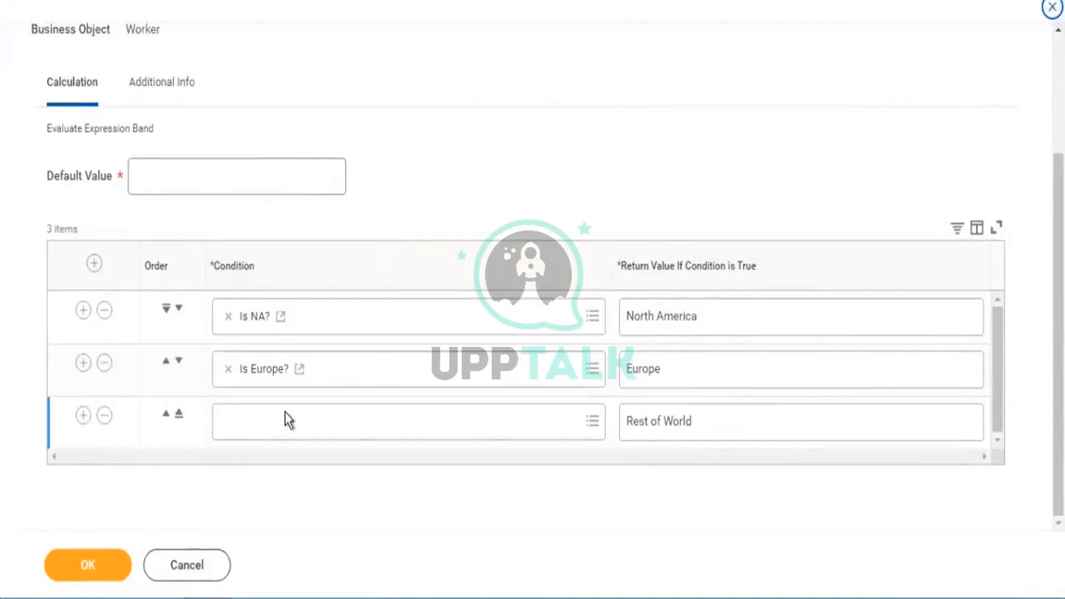
{"action": "left_click", "coordinate": [721, 431]}
{"action": "key", "text": "ctrl+c"}
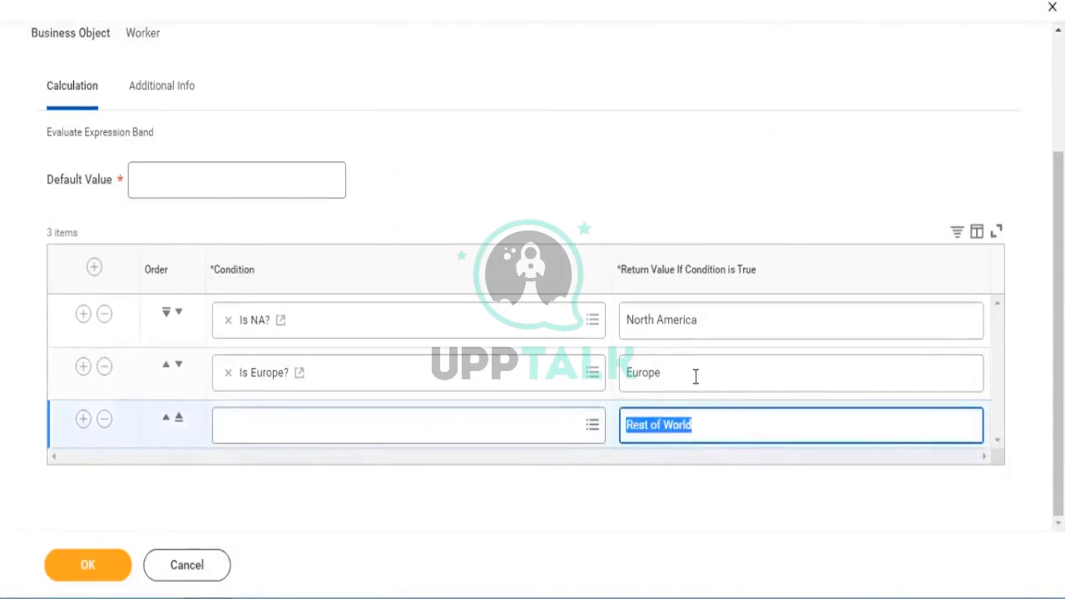
{"action": "key", "text": "BackSpace"}
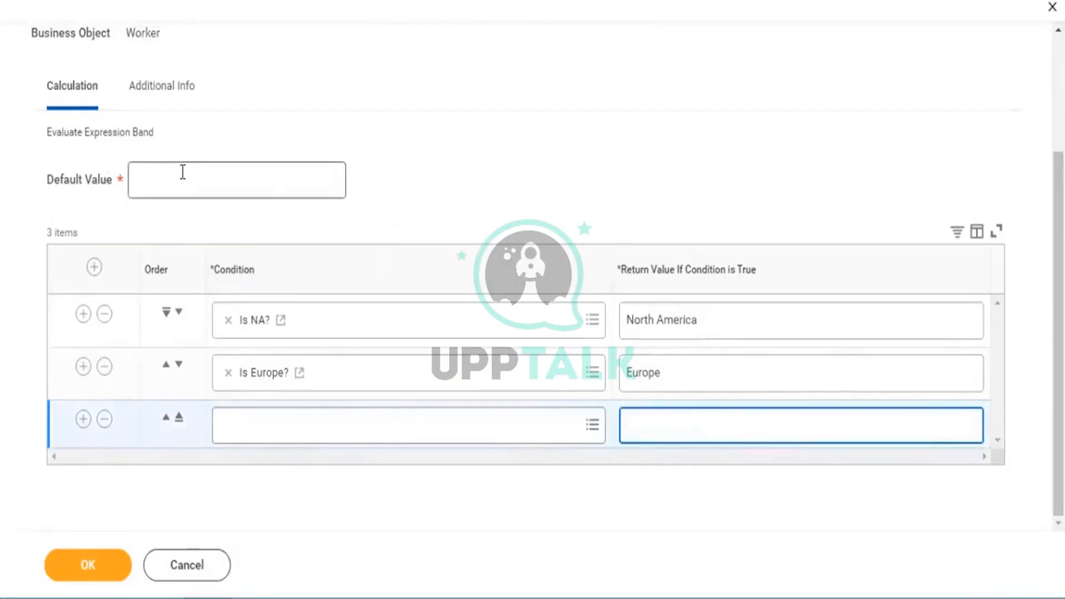
{"action": "left_click", "coordinate": [183, 172]}
{"action": "key", "text": "ctrl+v"}
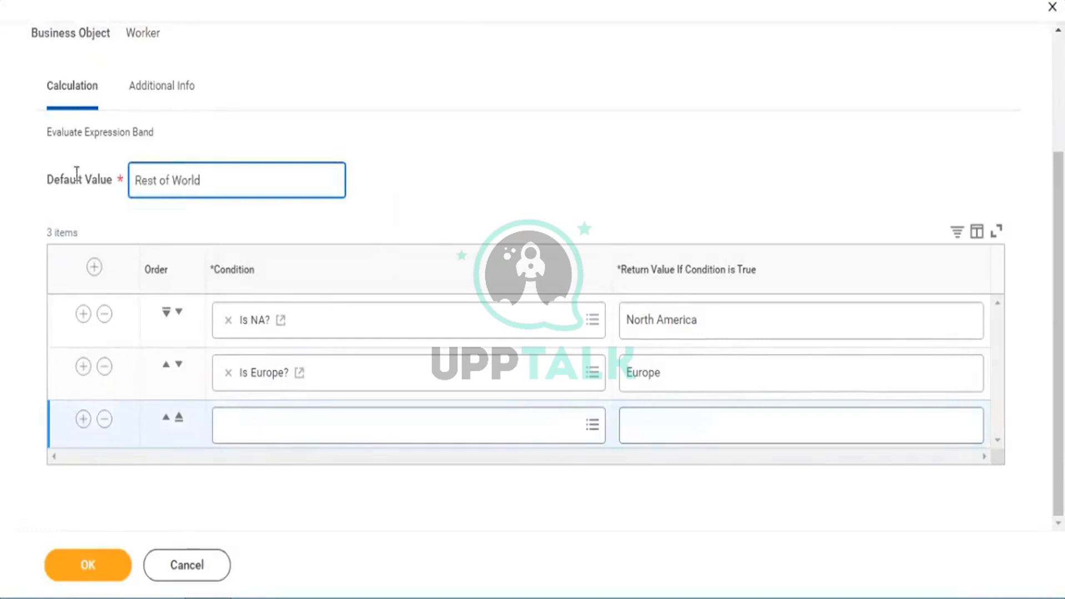
Step: Remove the empty third row from the expression band and save the Region Grouping calculated field
{"action": "left_click_drag", "start_coordinate": [44, 186], "coordinate": [108, 188]}
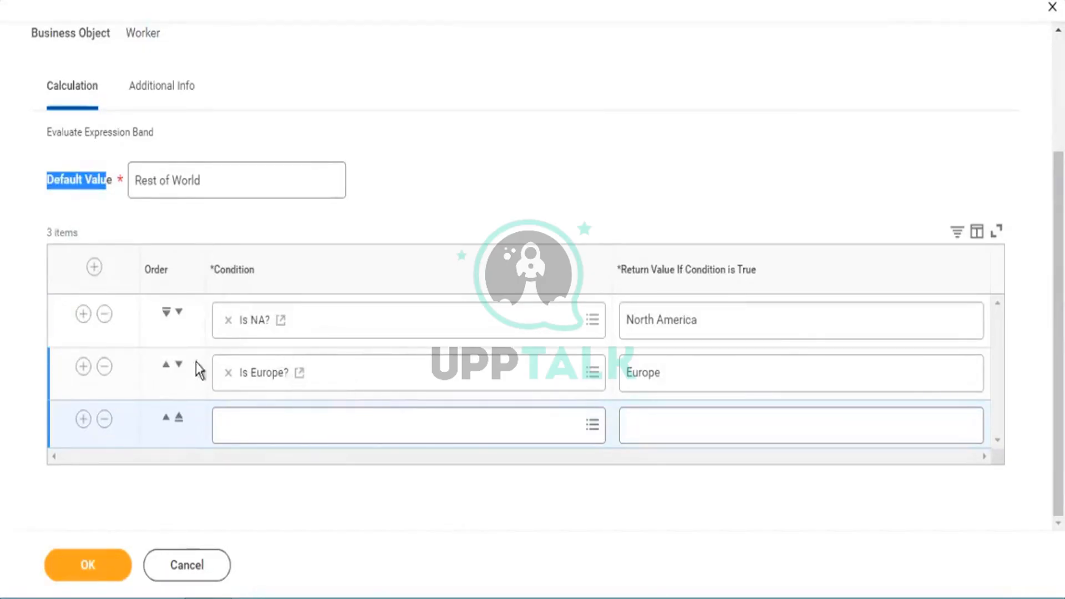
{"action": "left_click_drag", "start_coordinate": [194, 187], "coordinate": [133, 182]}
{"action": "left_click", "coordinate": [104, 419]}
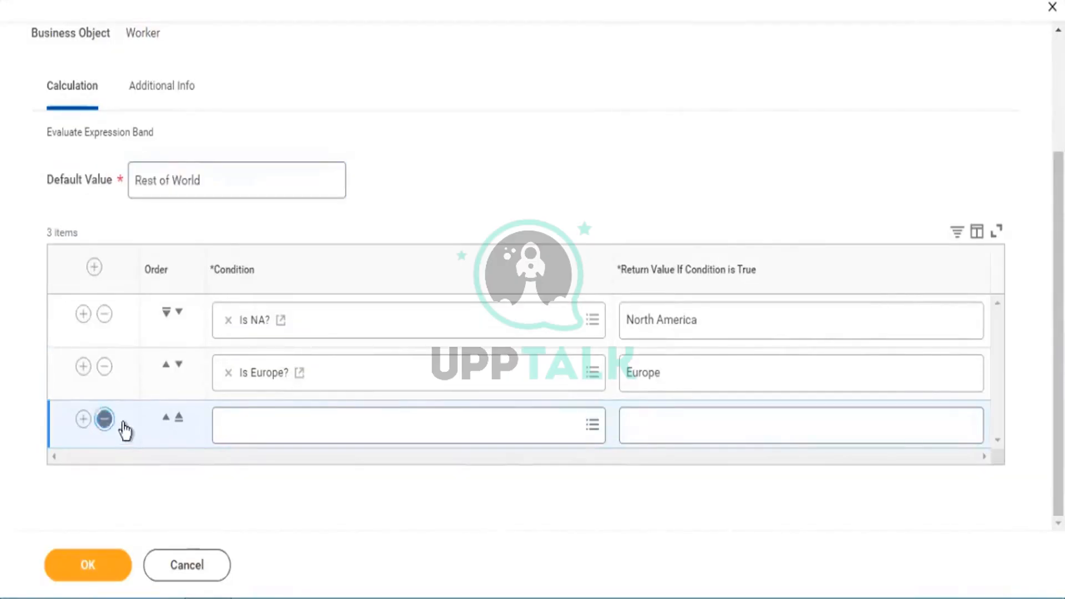
{"action": "left_click", "coordinate": [88, 566]}
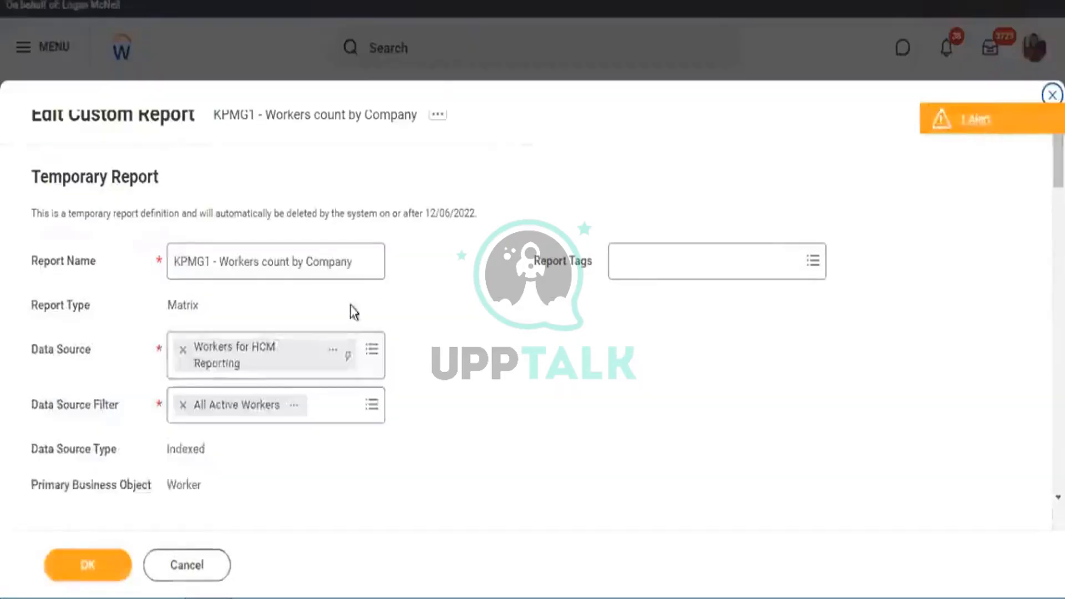
Step: Replace Company with CF - EEB - Worker - Region Grouping as the first row grouping field and clear the second row's grouping field
{"action": "scroll", "coordinate": [401, 267], "scroll_direction": "down", "scroll_amount": 7}
{"action": "scroll", "coordinate": [261, 305], "scroll_direction": "down", "scroll_amount": 5}
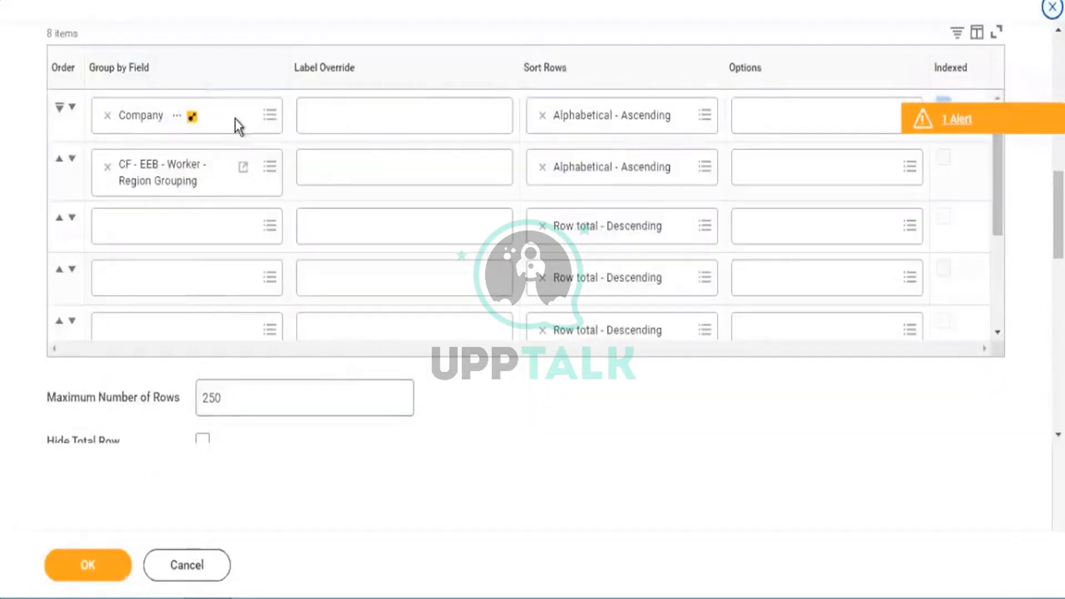
{"action": "left_click", "coordinate": [265, 117]}
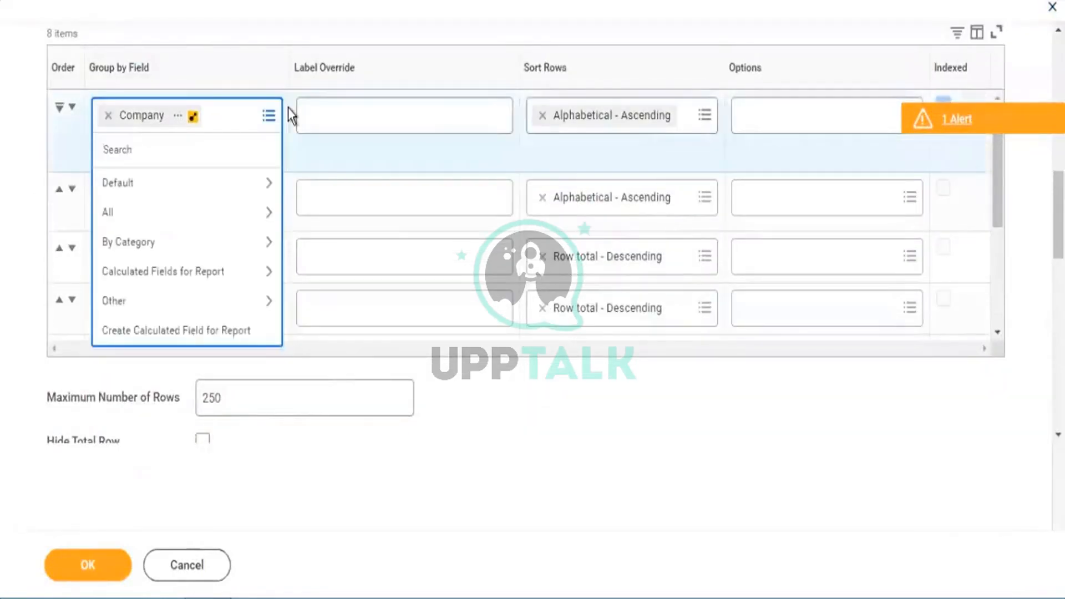
{"action": "left_click", "coordinate": [201, 272]}
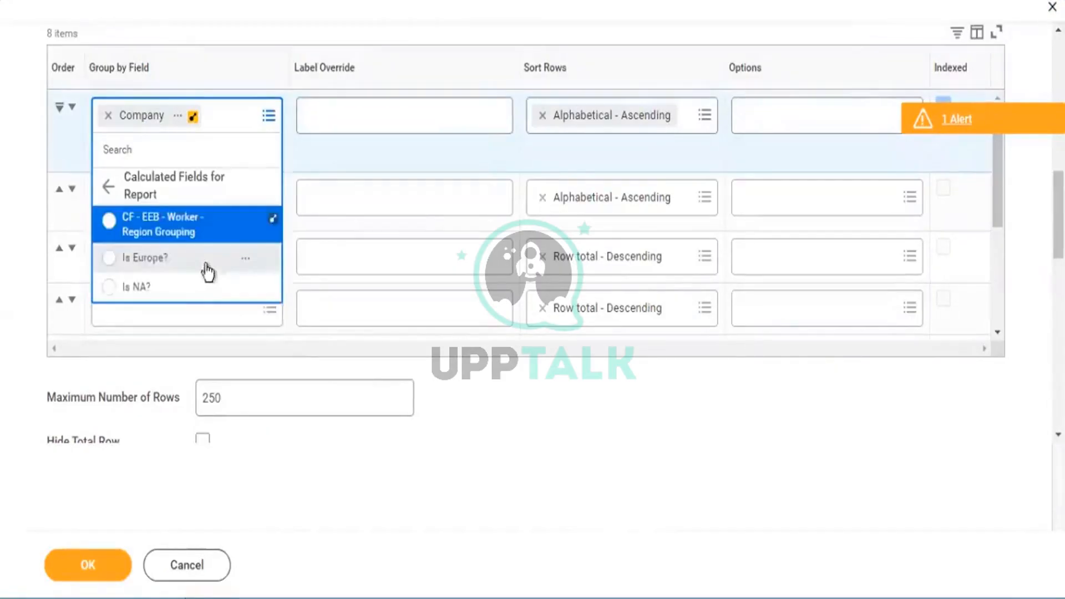
{"action": "left_click", "coordinate": [109, 222]}
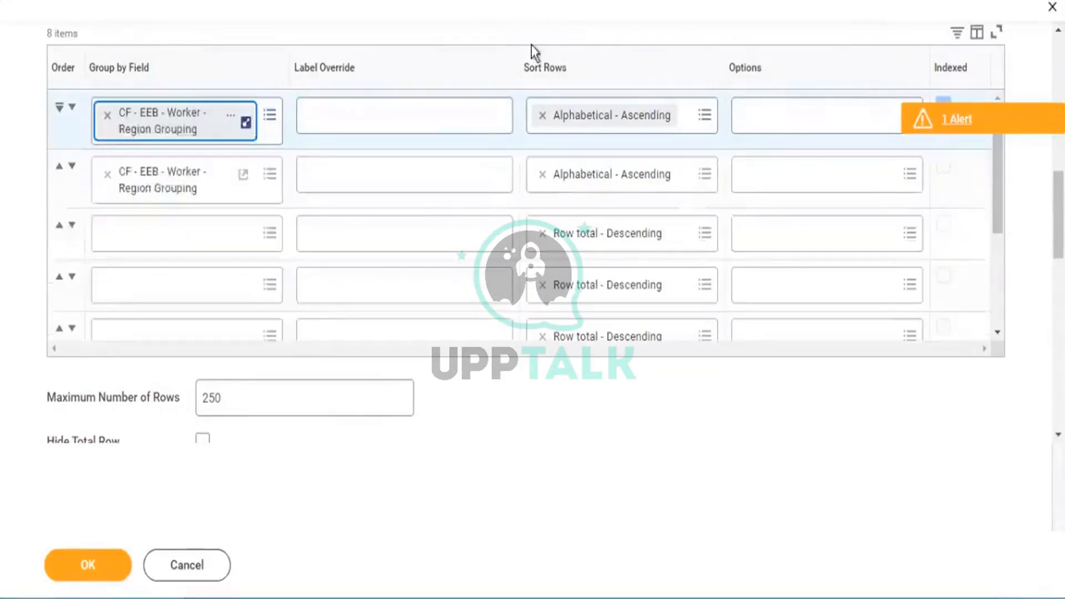
{"action": "left_click", "coordinate": [107, 174]}
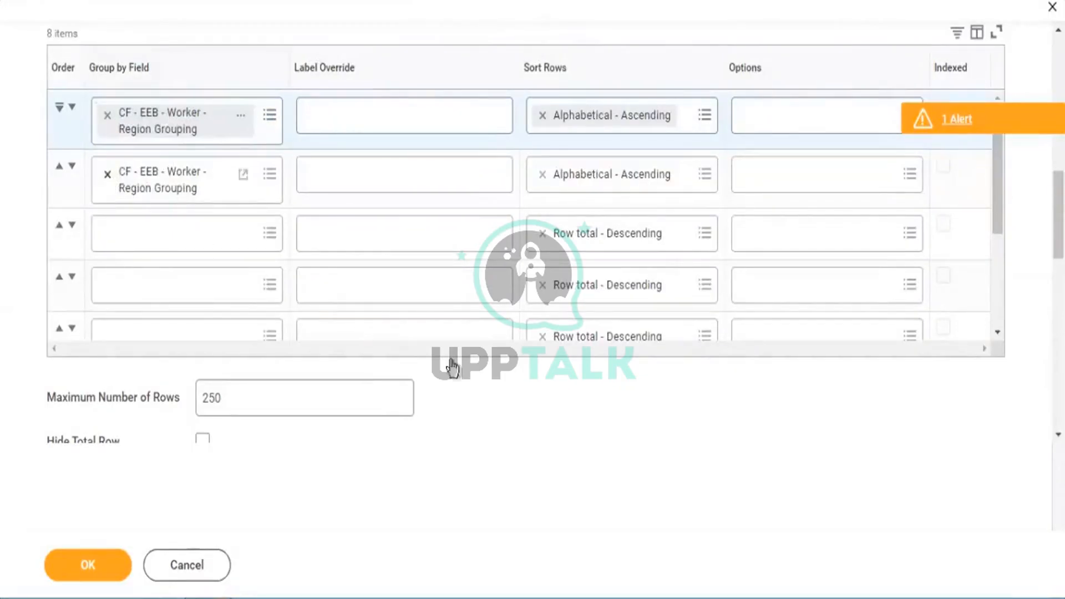
Step: Save the report definition and run the report with the worker type, employee type and contingent worker type prompts left blank
{"action": "scroll", "coordinate": [475, 374], "scroll_direction": "down", "scroll_amount": 6}
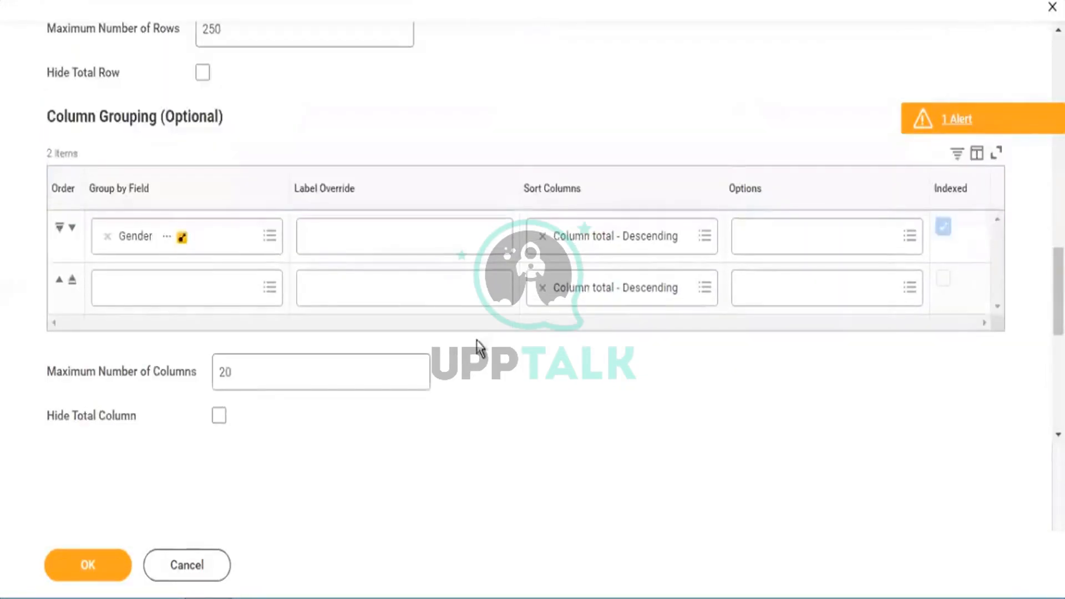
{"action": "scroll", "coordinate": [432, 440], "scroll_direction": "down", "scroll_amount": 3}
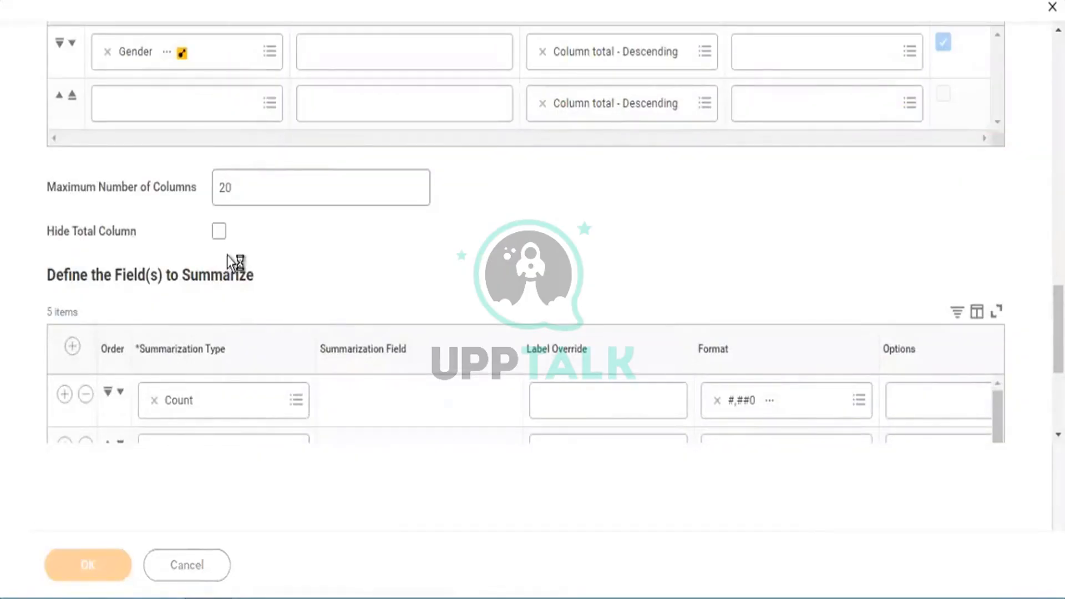
{"action": "left_click", "coordinate": [114, 565]}
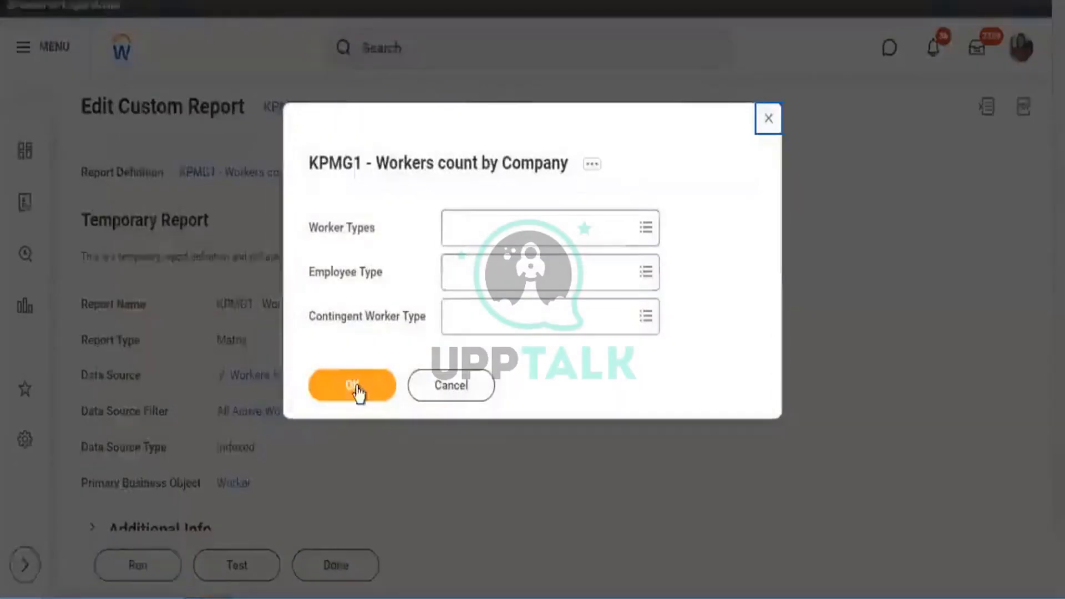
{"action": "left_click", "coordinate": [355, 388]}
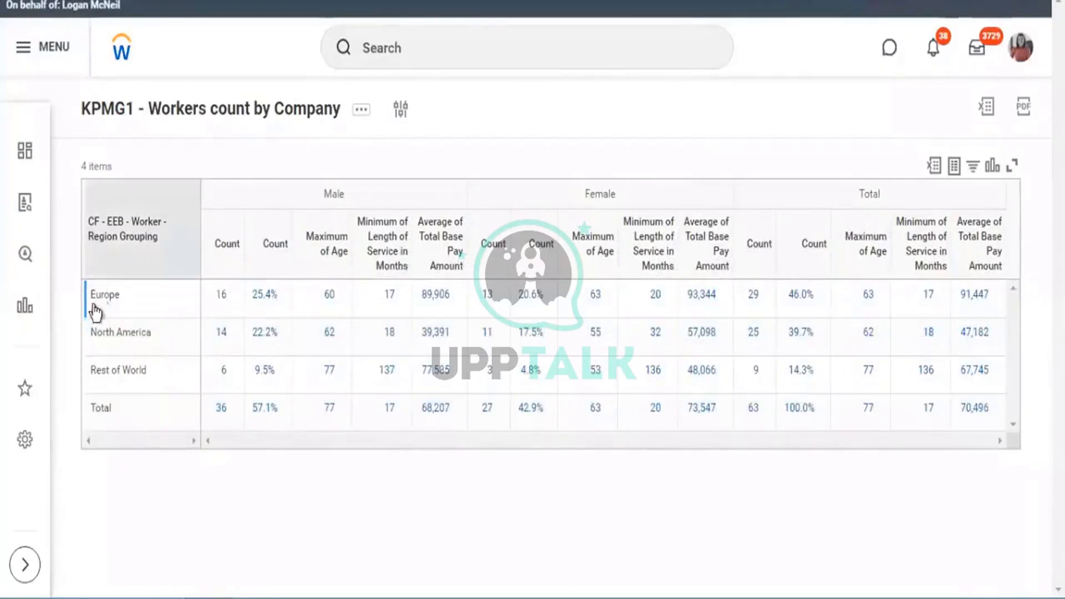
Step: Review the Europe, North America and Rest of World rows in the KPMG1 - Workers count by Company report output
{"action": "left_click_drag", "start_coordinate": [109, 299], "coordinate": [90, 298]}
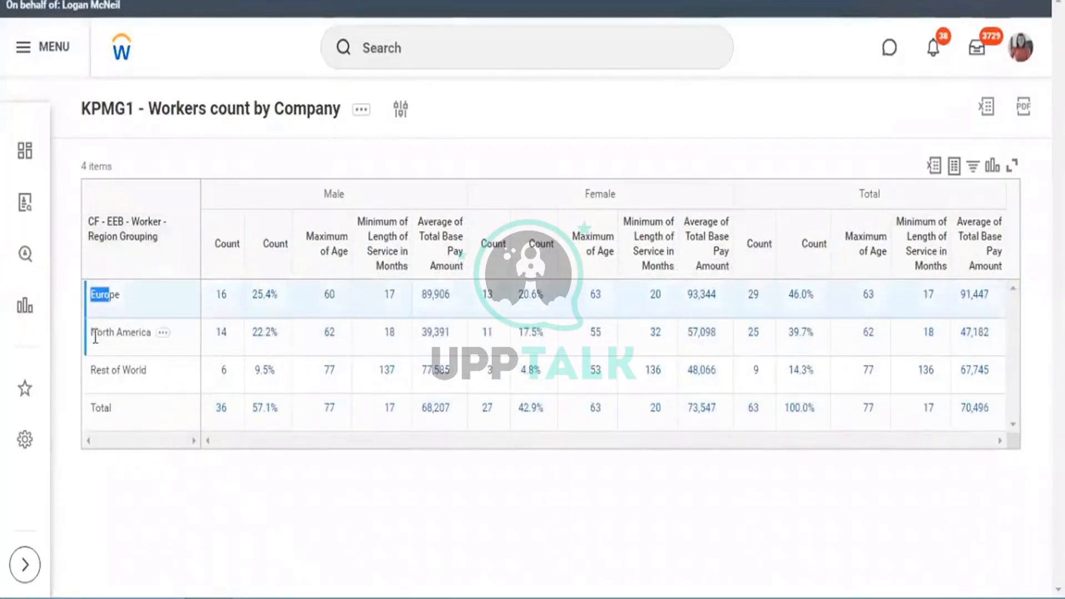
{"action": "left_click_drag", "start_coordinate": [138, 338], "coordinate": [97, 336]}
{"action": "left_click_drag", "start_coordinate": [119, 370], "coordinate": [96, 370]}
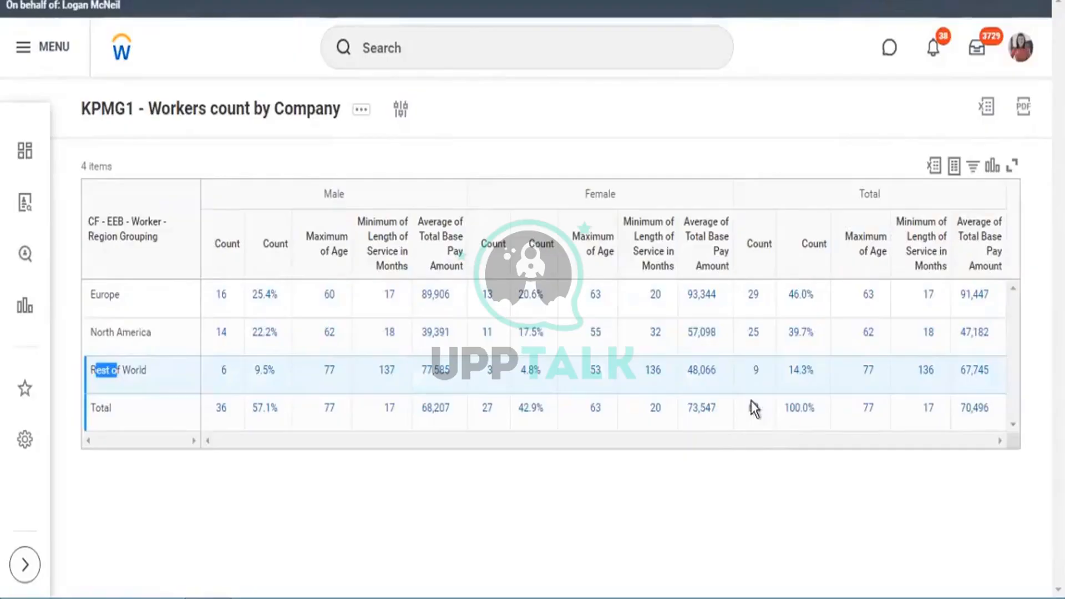
{"action": "left_click_drag", "start_coordinate": [83, 111], "coordinate": [347, 121]}
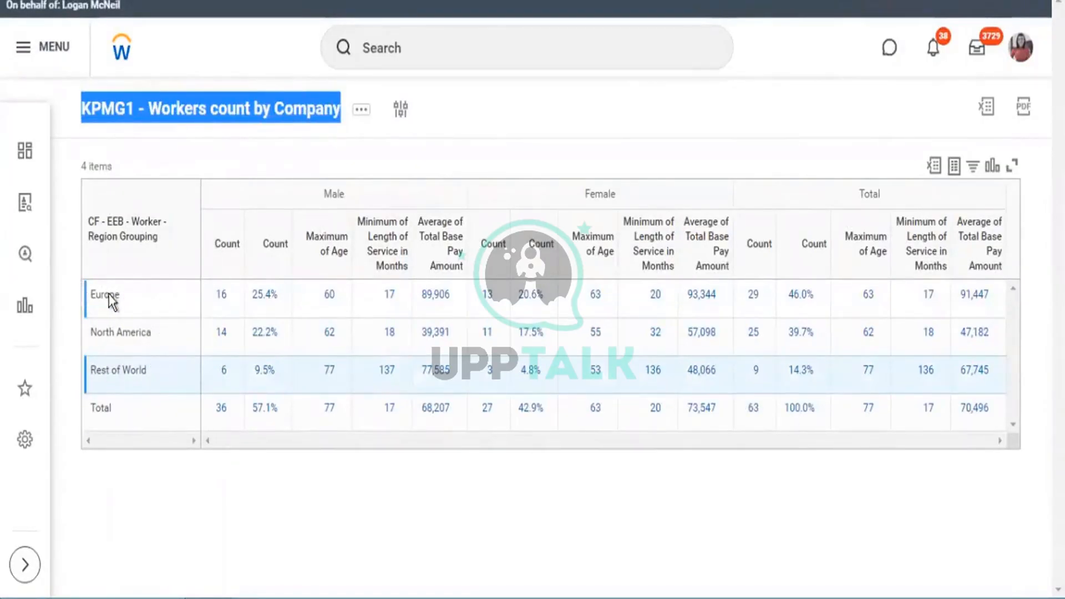
{"action": "left_click_drag", "start_coordinate": [110, 296], "coordinate": [89, 295]}
{"action": "left_click_drag", "start_coordinate": [97, 334], "coordinate": [96, 366]}
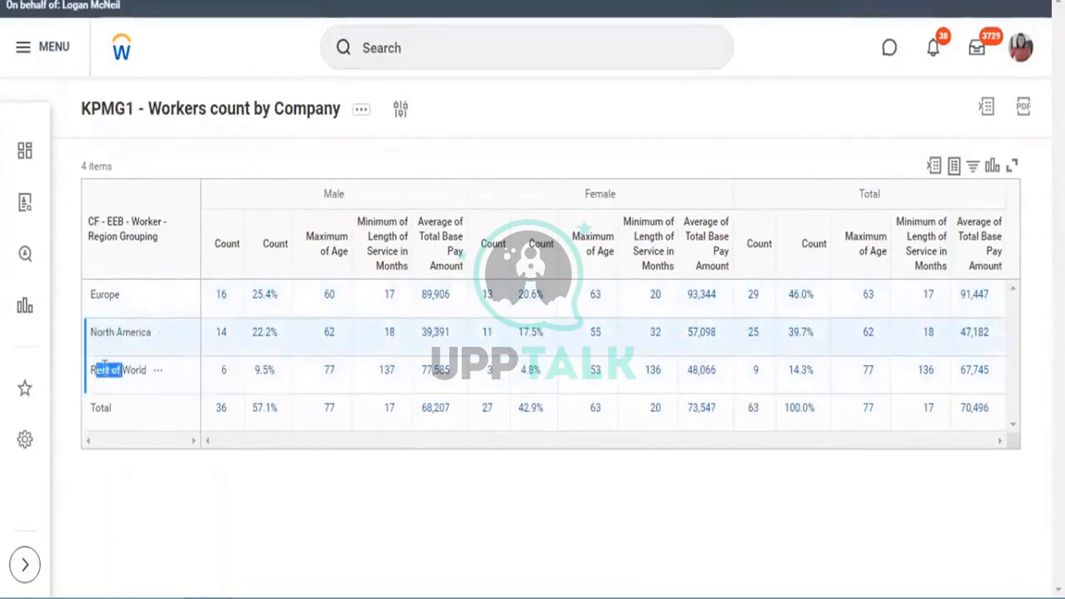
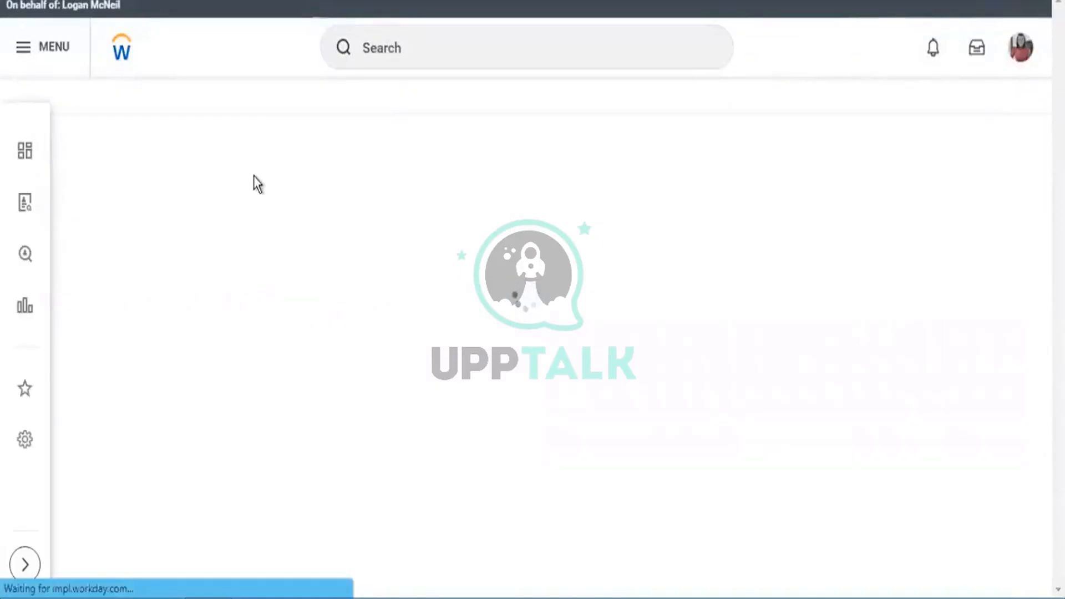
Step: Inspect the row grouping in the report's definition and open the report's related actions
{"action": "scroll", "coordinate": [255, 181], "scroll_direction": "down", "scroll_amount": 6}
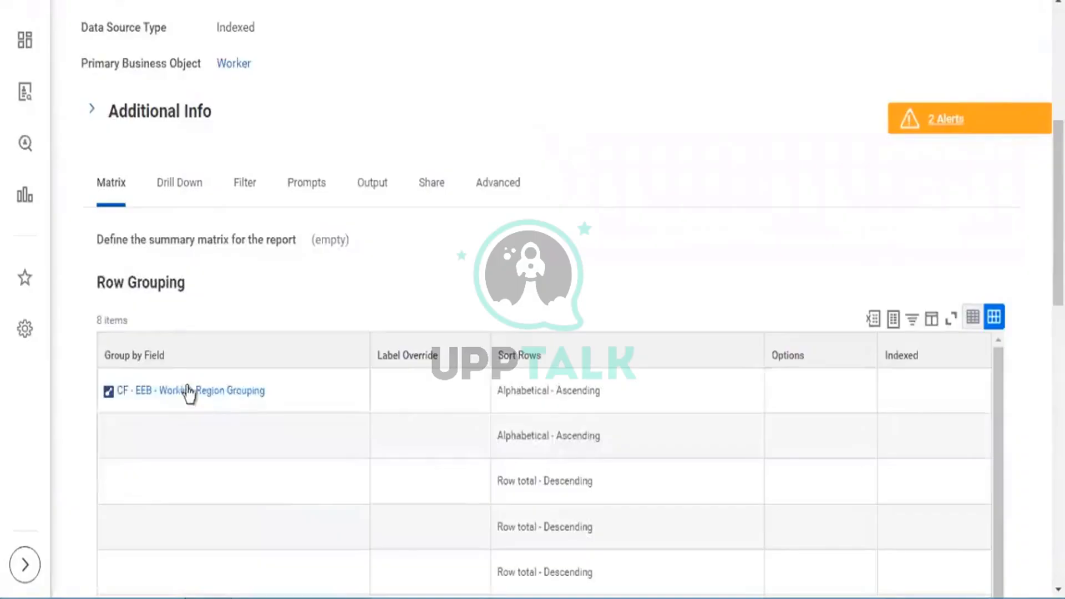
{"action": "scroll", "coordinate": [449, 158], "scroll_direction": "up", "scroll_amount": 8}
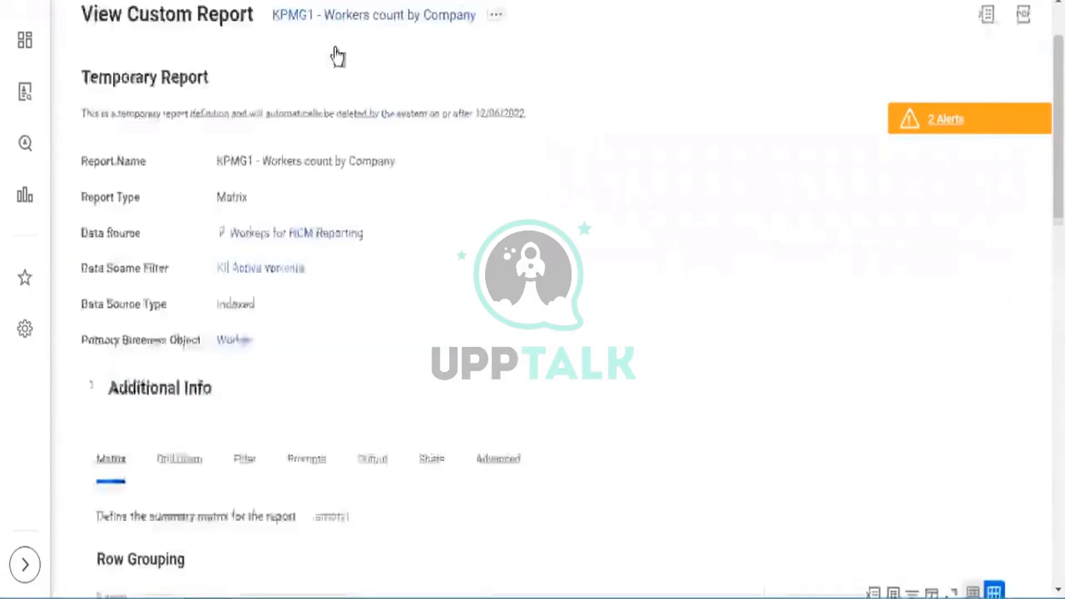
{"action": "left_click", "coordinate": [495, 107]}
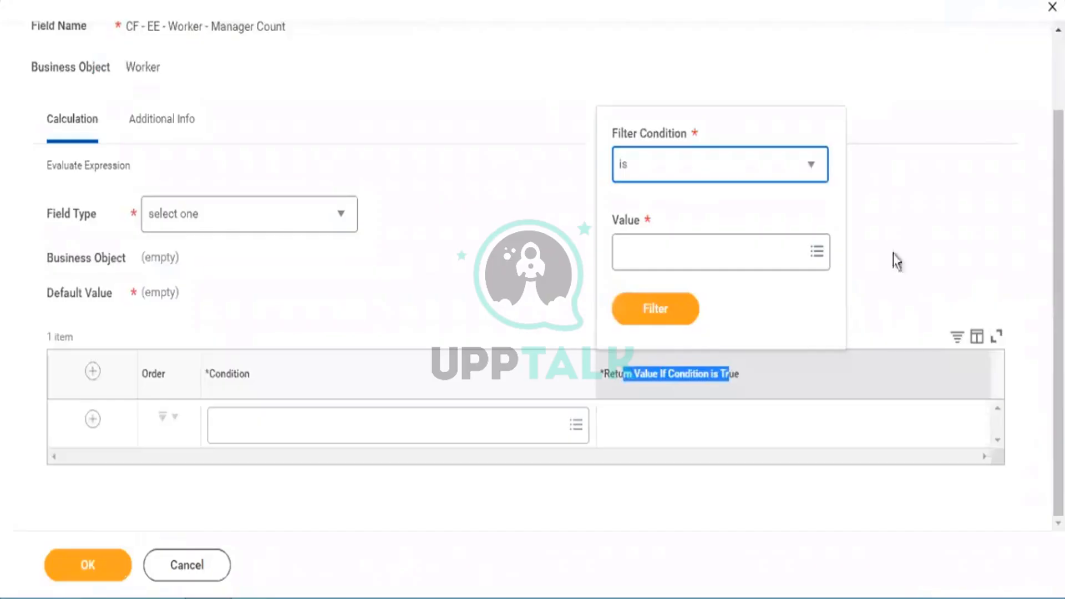
Step: Examine the Condition choices and the Return Value If Condition is True column of the CF - EE - Worker - Manager Count field
{"action": "left_click", "coordinate": [514, 392]}
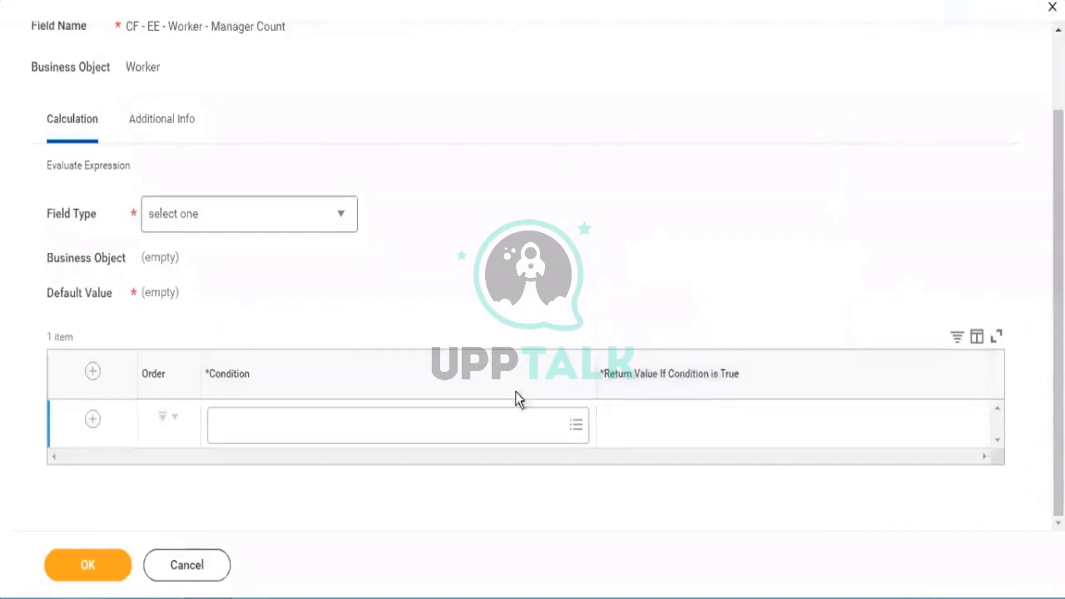
{"action": "left_click", "coordinate": [267, 418]}
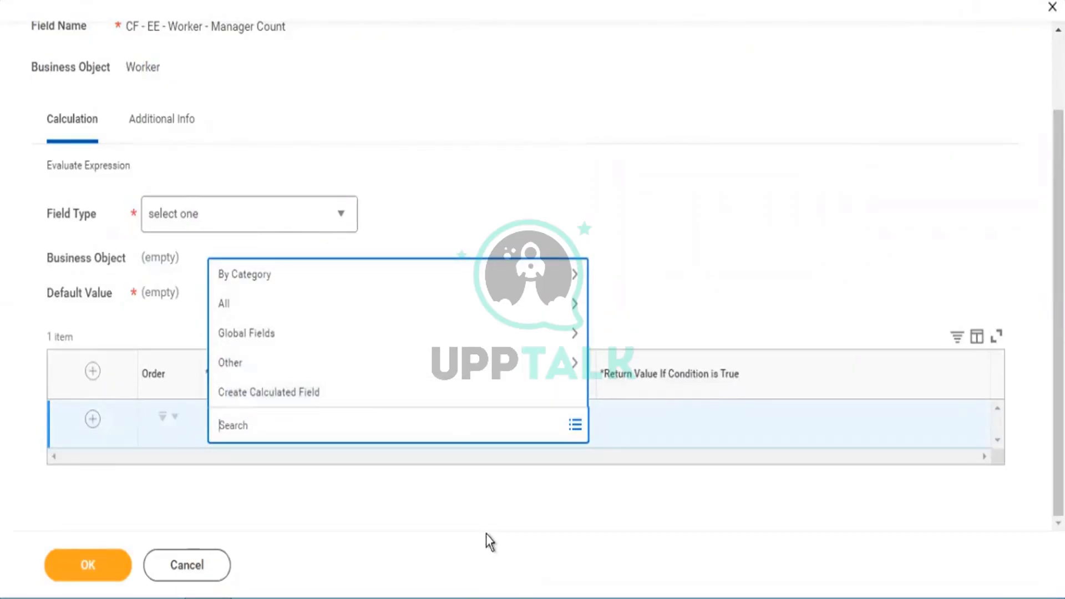
{"action": "left_click", "coordinate": [763, 277]}
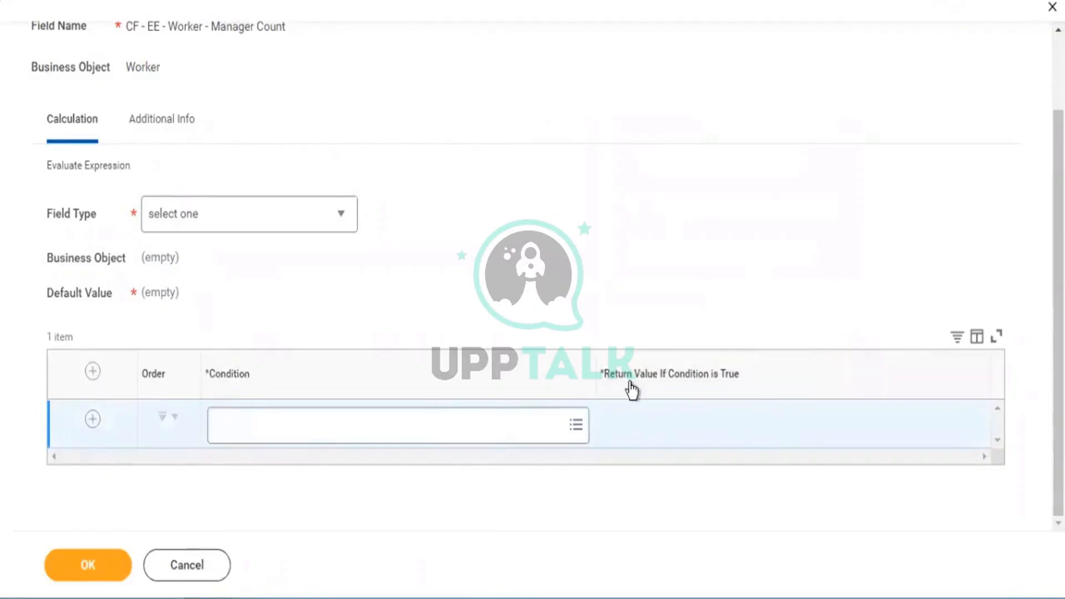
{"action": "left_click_drag", "start_coordinate": [636, 376], "coordinate": [760, 388]}
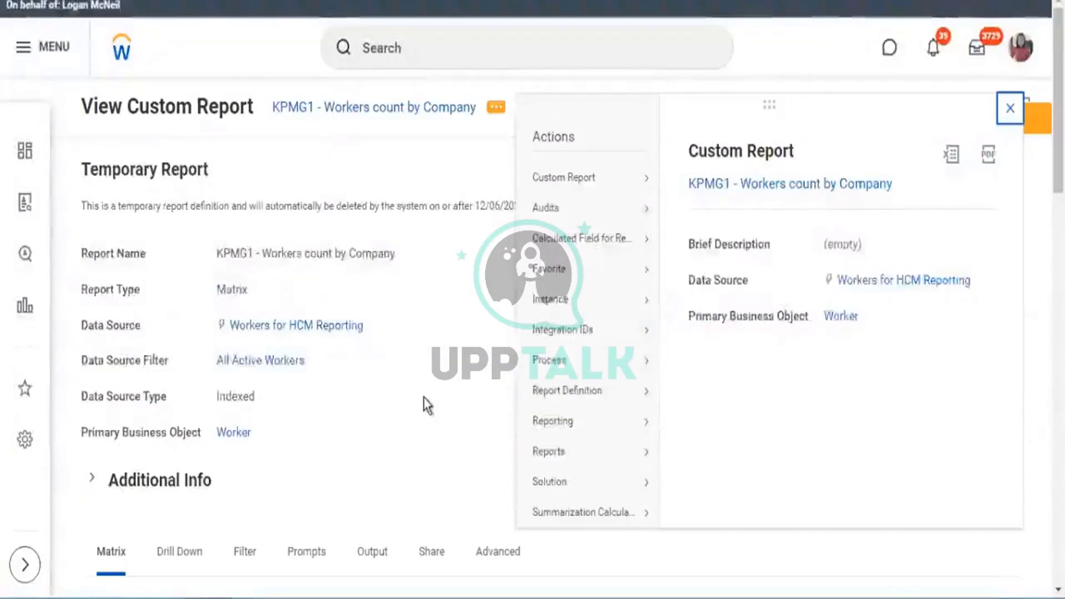
Step: Open the CF - EEB - Worker - Region Grouping field from the report's row grouping and examine its return values
{"action": "scroll", "coordinate": [425, 397], "scroll_direction": "down", "scroll_amount": 5}
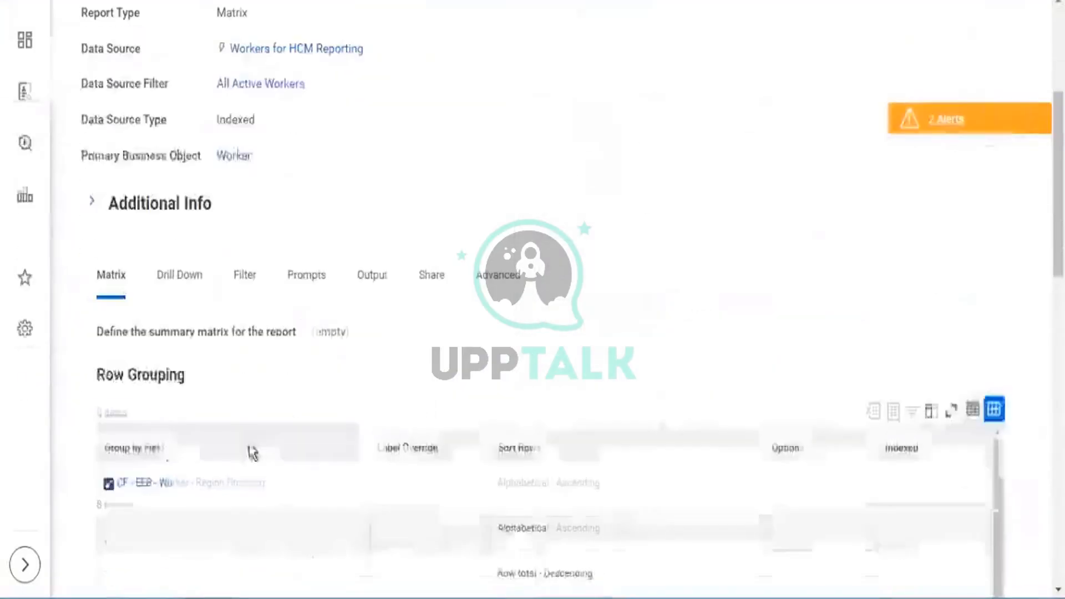
{"action": "left_click", "coordinate": [249, 483]}
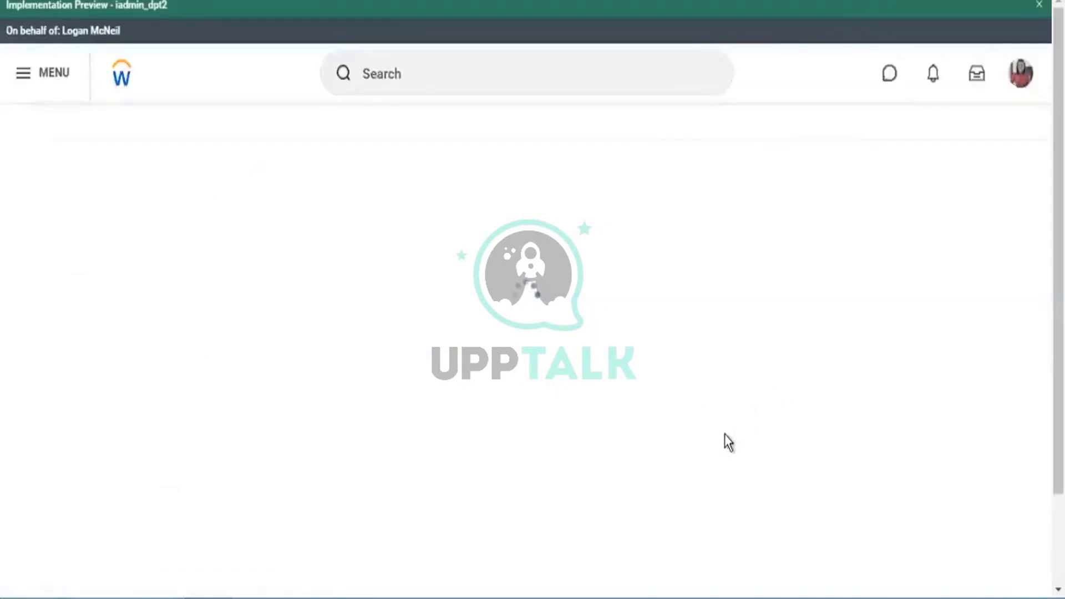
{"action": "scroll", "coordinate": [738, 373], "scroll_direction": "down", "scroll_amount": 3}
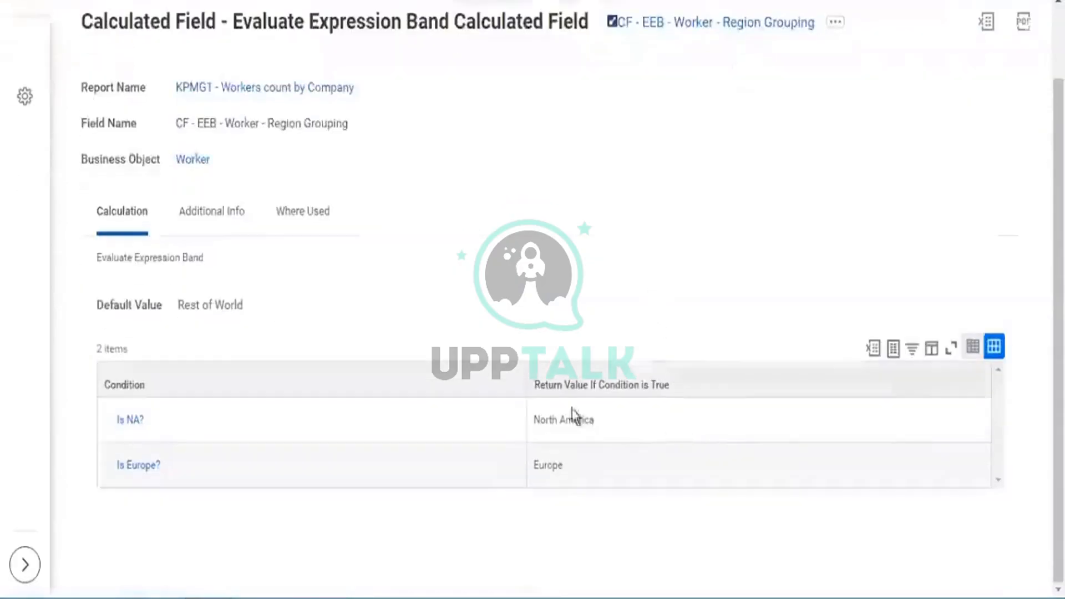
{"action": "triple_click", "coordinate": [594, 468]}
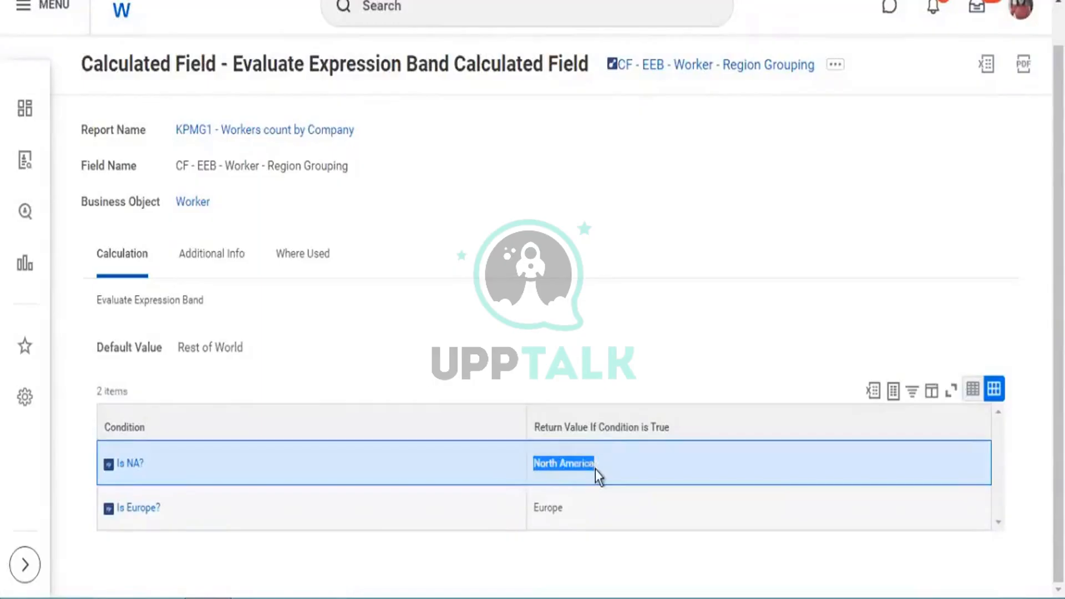
{"action": "left_click", "coordinate": [594, 467]}
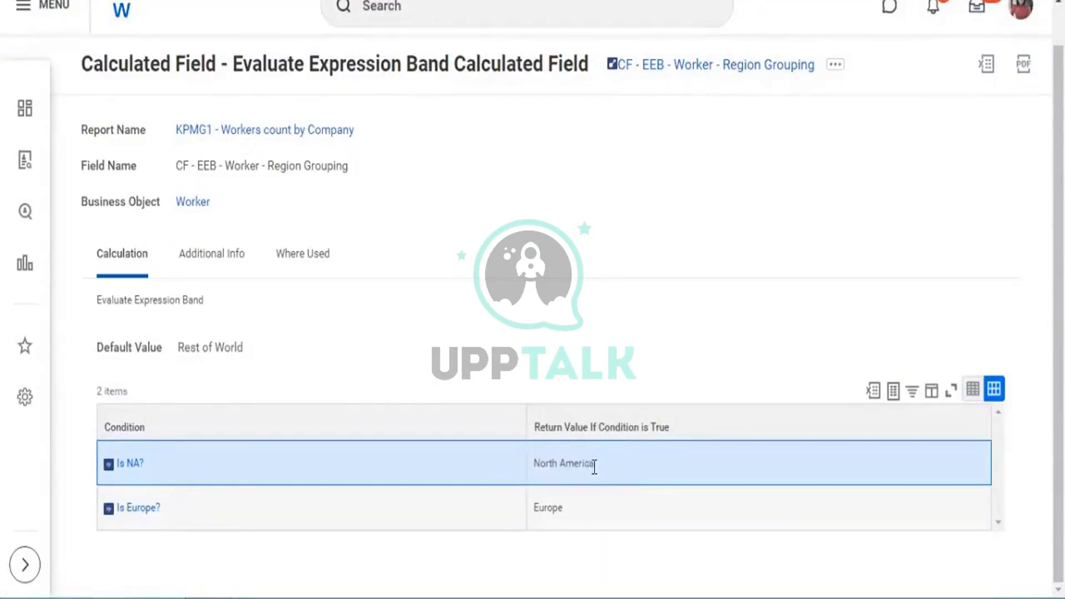
{"action": "left_click", "coordinate": [538, 460], "text": "shift"}
{"action": "left_click_drag", "start_coordinate": [538, 457], "coordinate": [538, 457]}
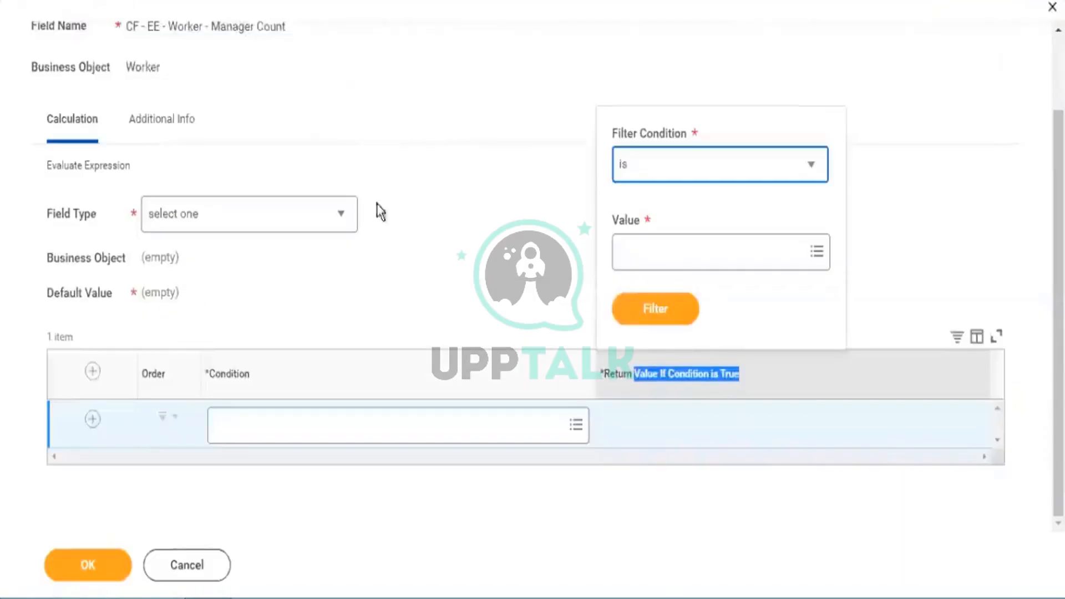
Step: Set the Manager Count field's Field Type to Text and search the available return value fields for "age"
{"action": "left_click_drag", "start_coordinate": [54, 215], "coordinate": [92, 214]}
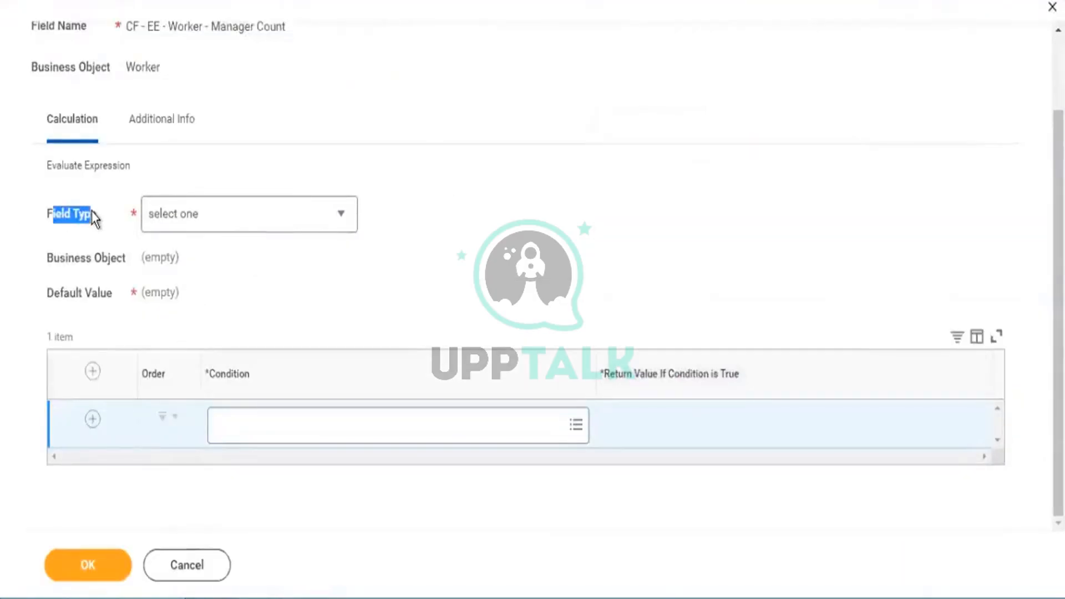
{"action": "left_click", "coordinate": [344, 217]}
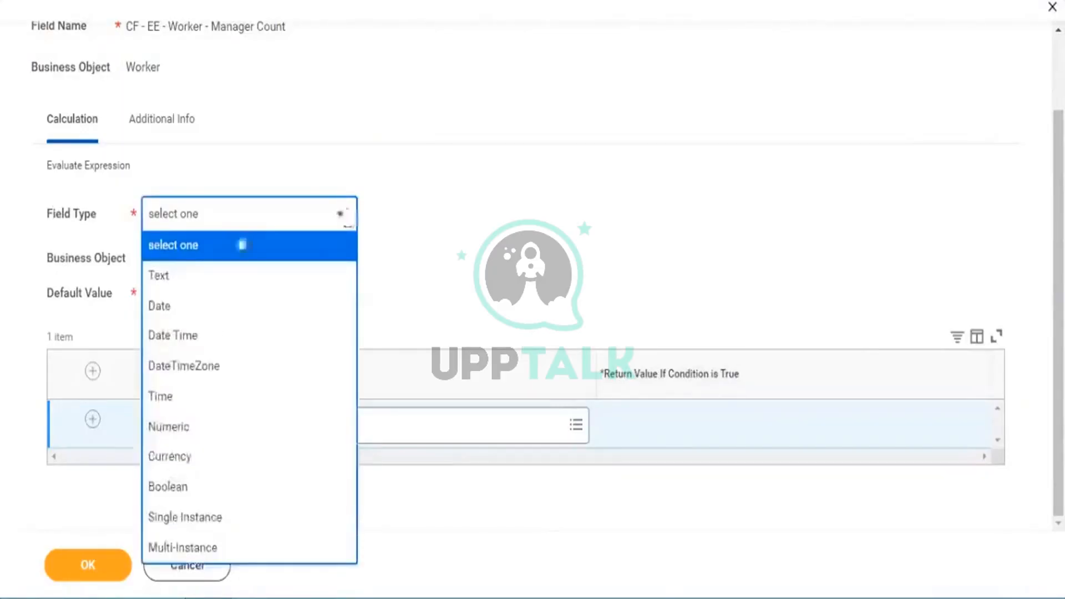
{"action": "left_click", "coordinate": [272, 291]}
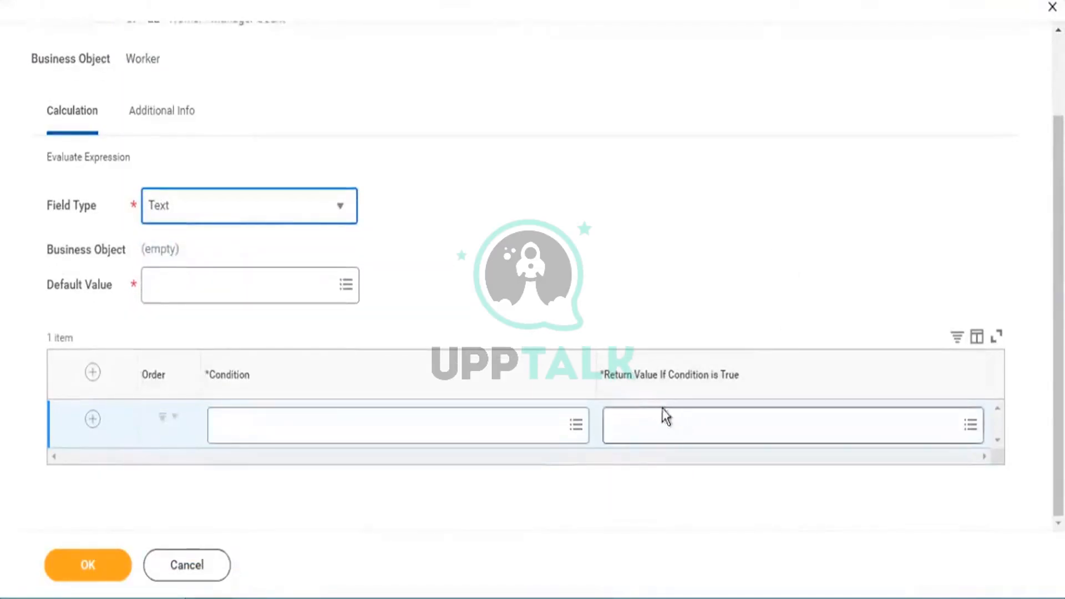
{"action": "left_click", "coordinate": [663, 410]}
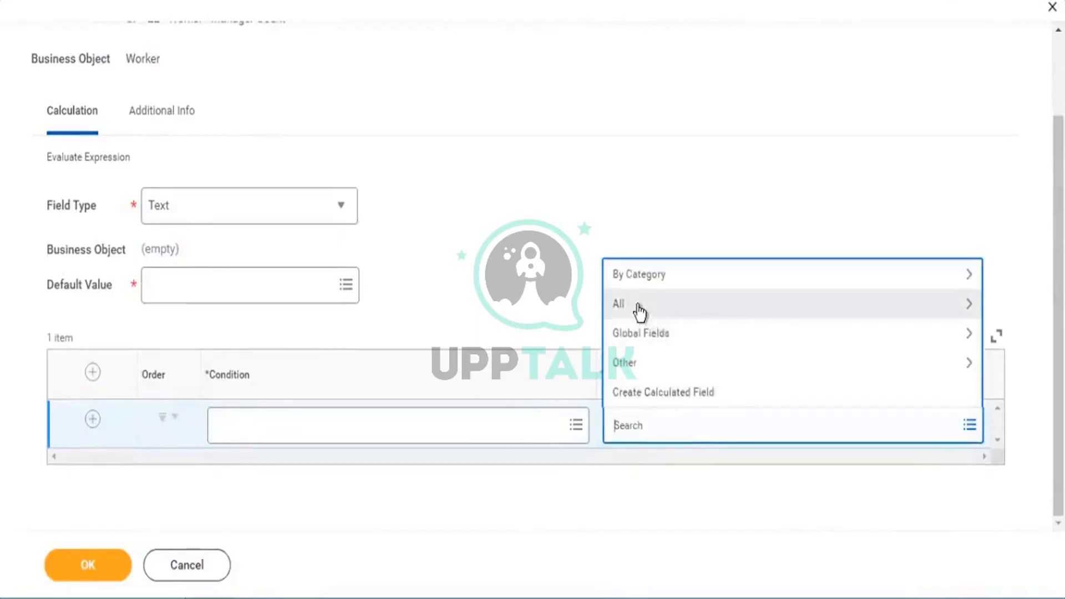
{"action": "left_click", "coordinate": [666, 306]}
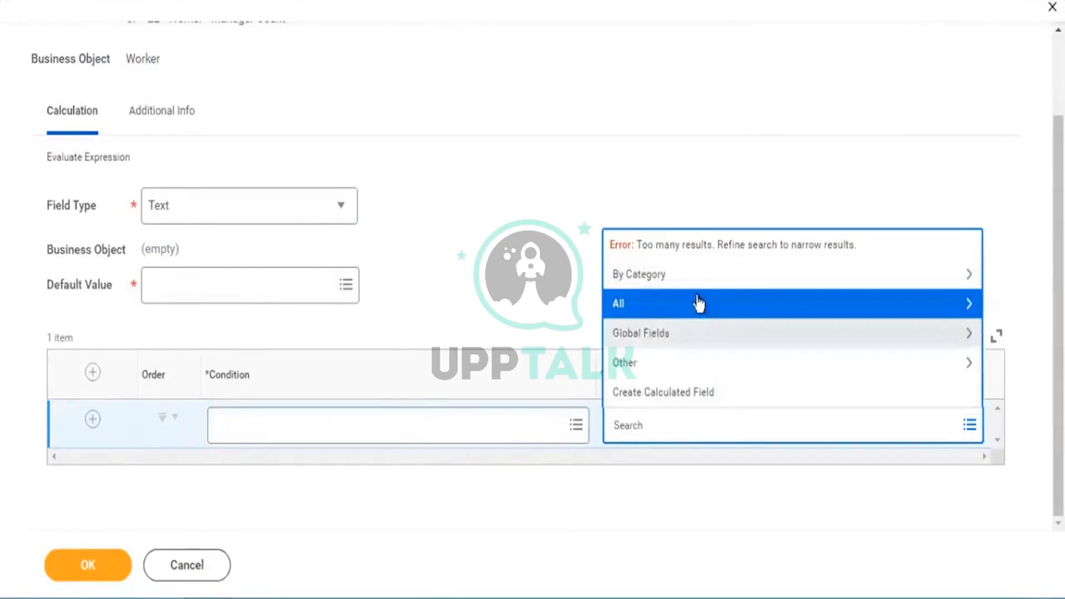
{"action": "left_click", "coordinate": [657, 423]}
{"action": "type", "text": "age"}
{"action": "key", "text": "Return"}
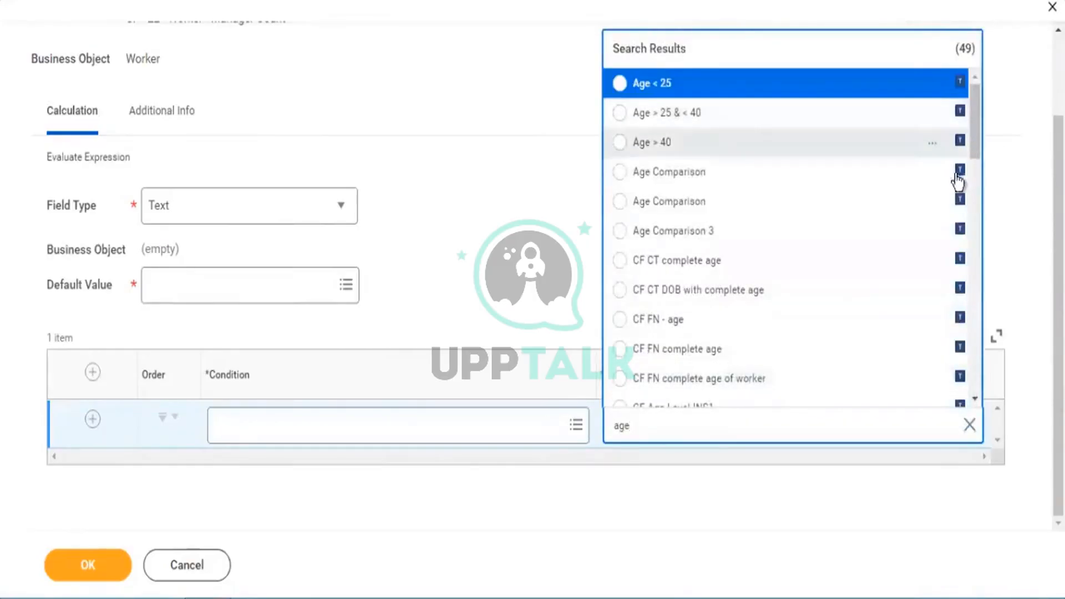
{"action": "left_click_drag", "start_coordinate": [979, 141], "coordinate": [982, 271]}
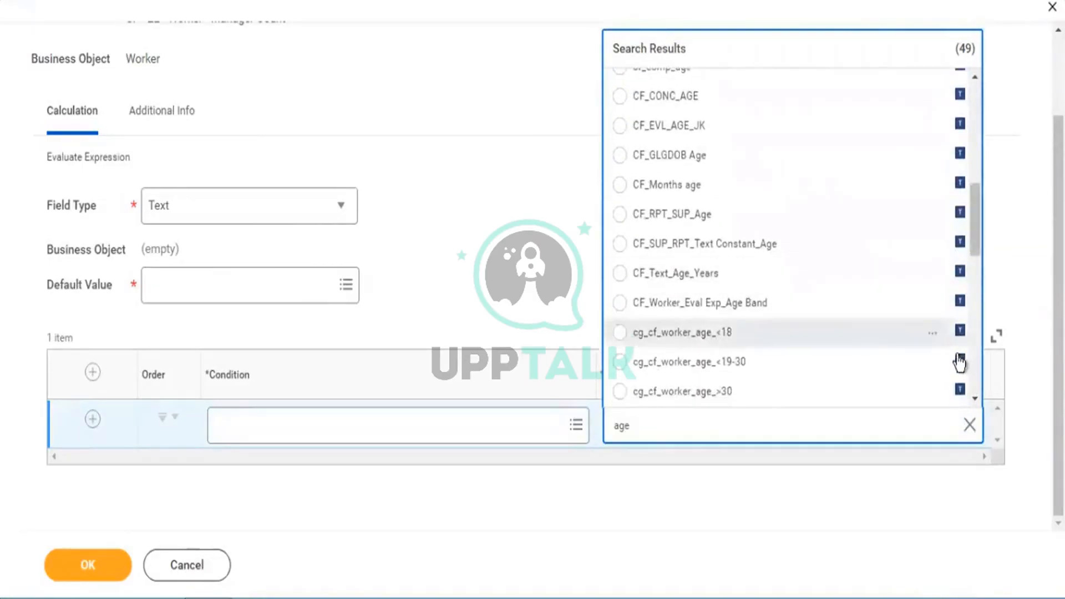
{"action": "scroll", "coordinate": [970, 337], "scroll_direction": "down", "scroll_amount": 3}
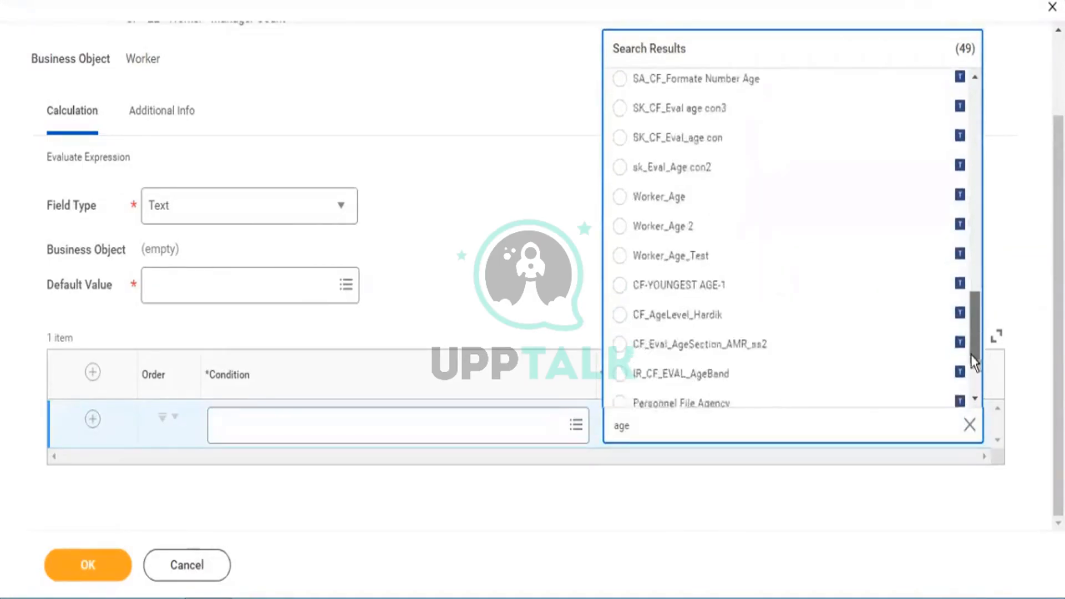
Step: Set the Manager Count field's Field Type to Numeric and search its return value fields for "age", leaving the return value empty
{"action": "left_click", "coordinate": [321, 216]}
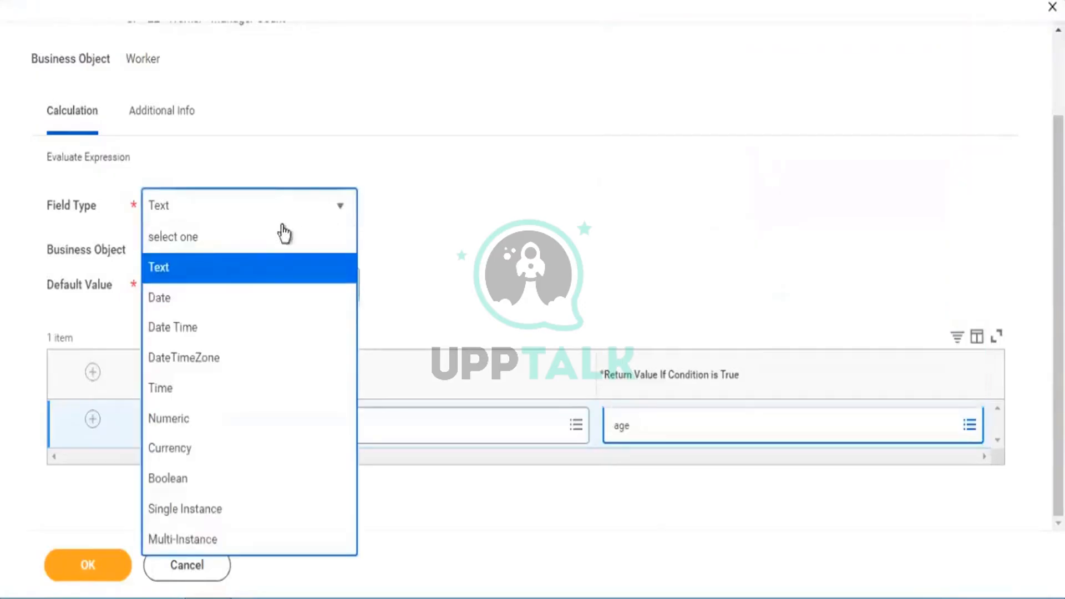
{"action": "key", "text": "Return"}
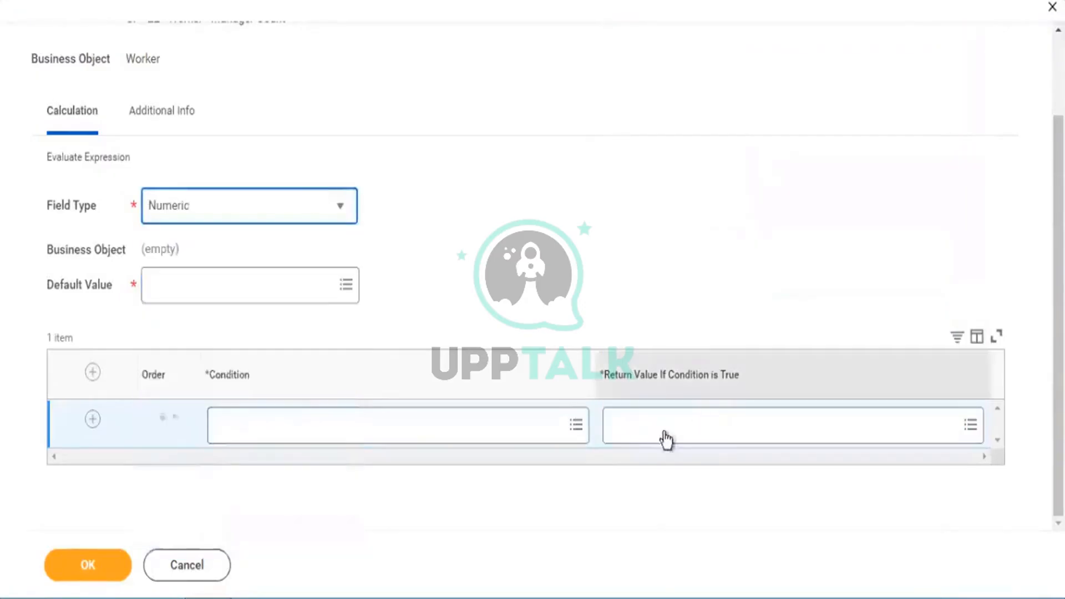
{"action": "left_click", "coordinate": [661, 437]}
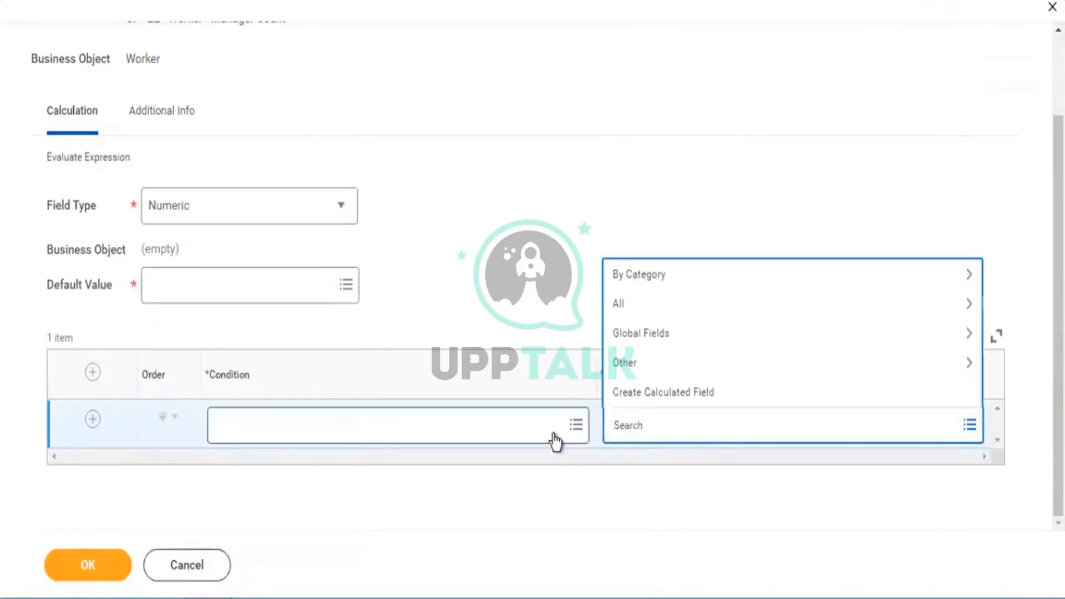
{"action": "type", "text": "age"}
{"action": "key", "text": "Return"}
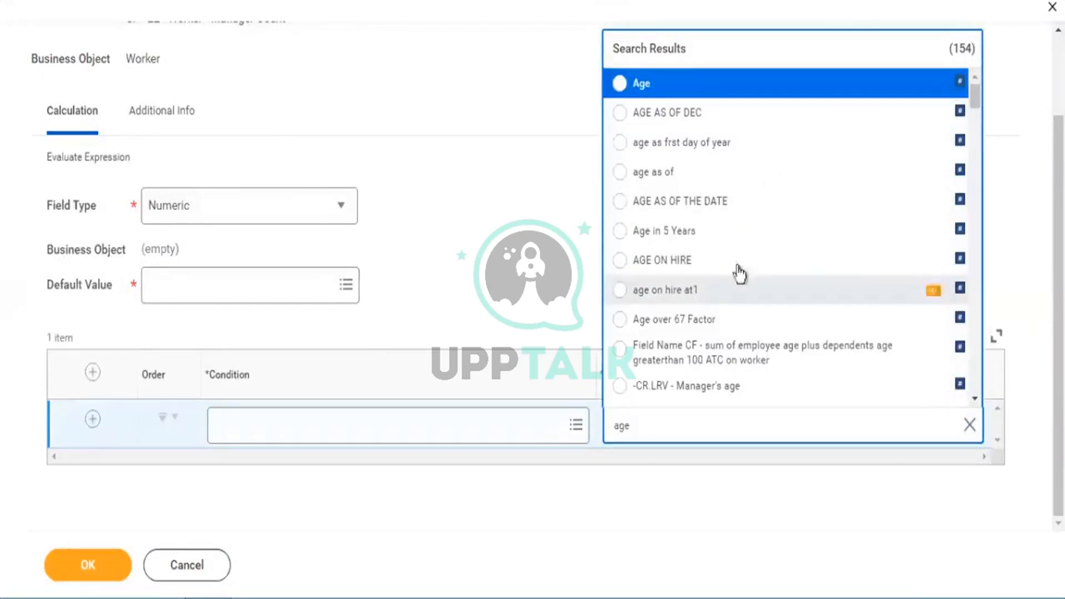
{"action": "left_click", "coordinate": [449, 175]}
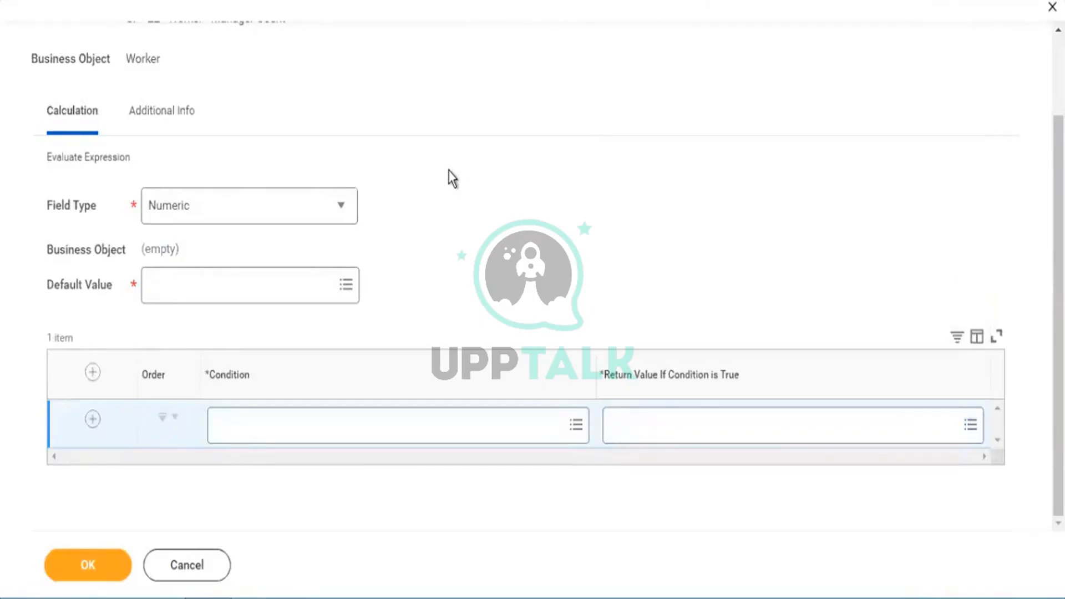
{"action": "left_click_drag", "start_coordinate": [633, 382], "coordinate": [692, 381]}
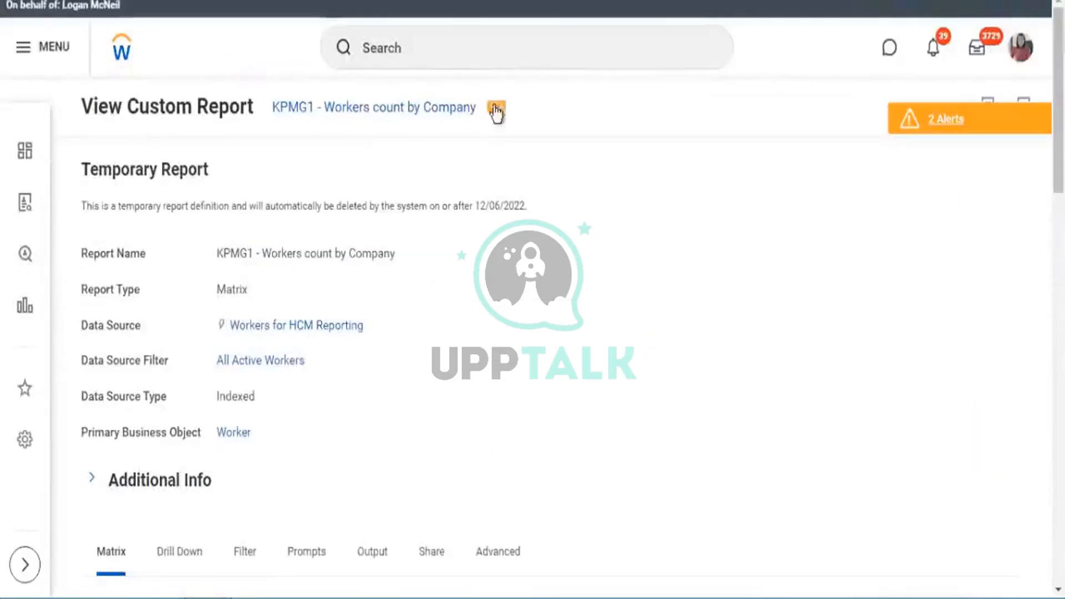
Step: Open the KPMG1 - Workers count by Company report for editing and start choosing a field in an empty Row Grouping row
{"action": "left_click", "coordinate": [496, 110]}
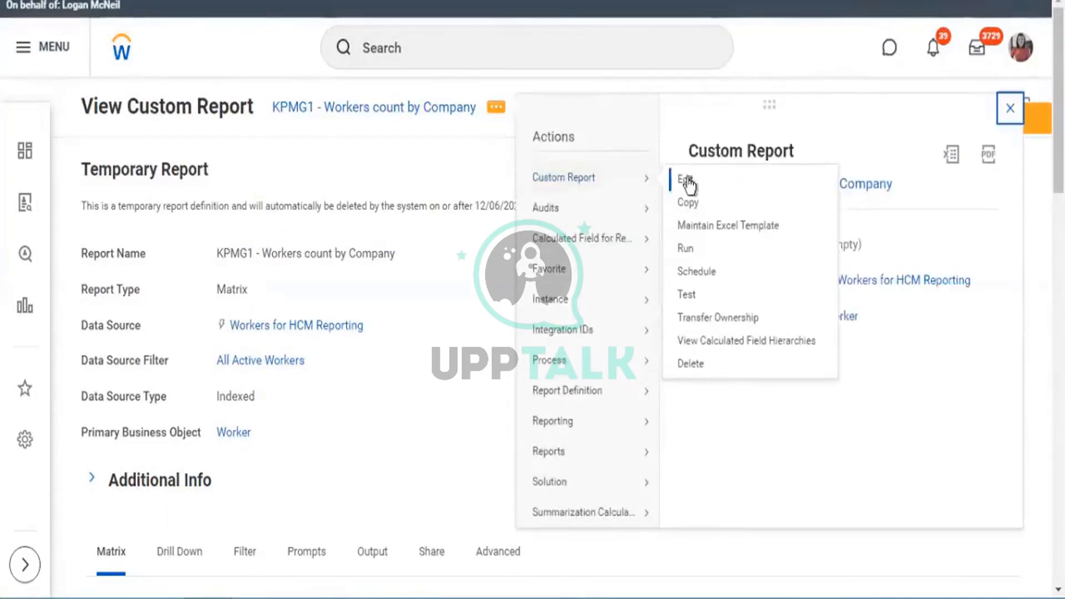
{"action": "left_click", "coordinate": [686, 180]}
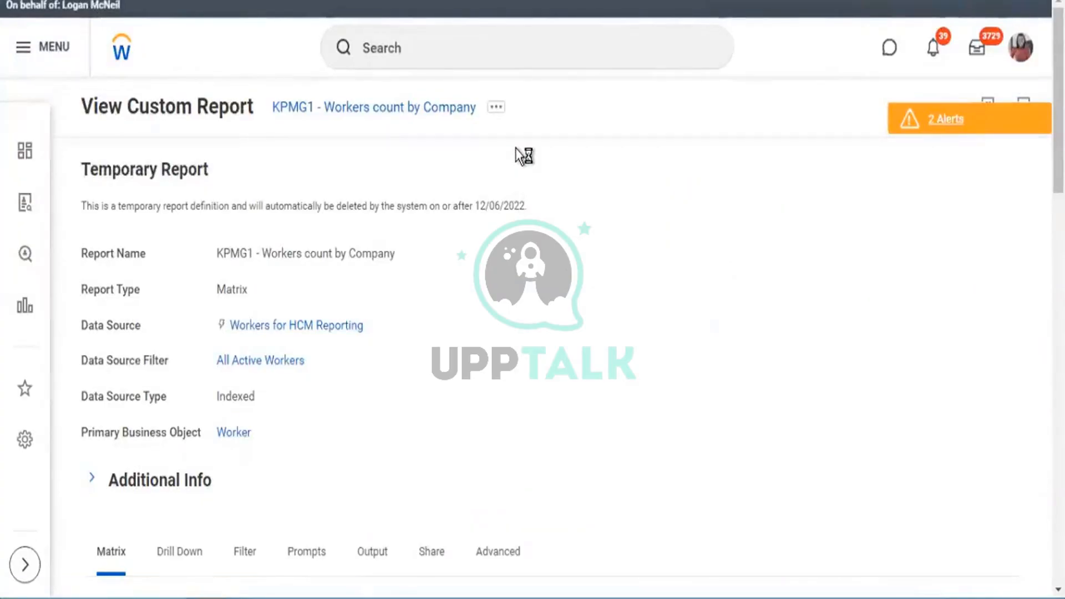
{"action": "scroll", "coordinate": [515, 148], "scroll_direction": "down", "scroll_amount": 6}
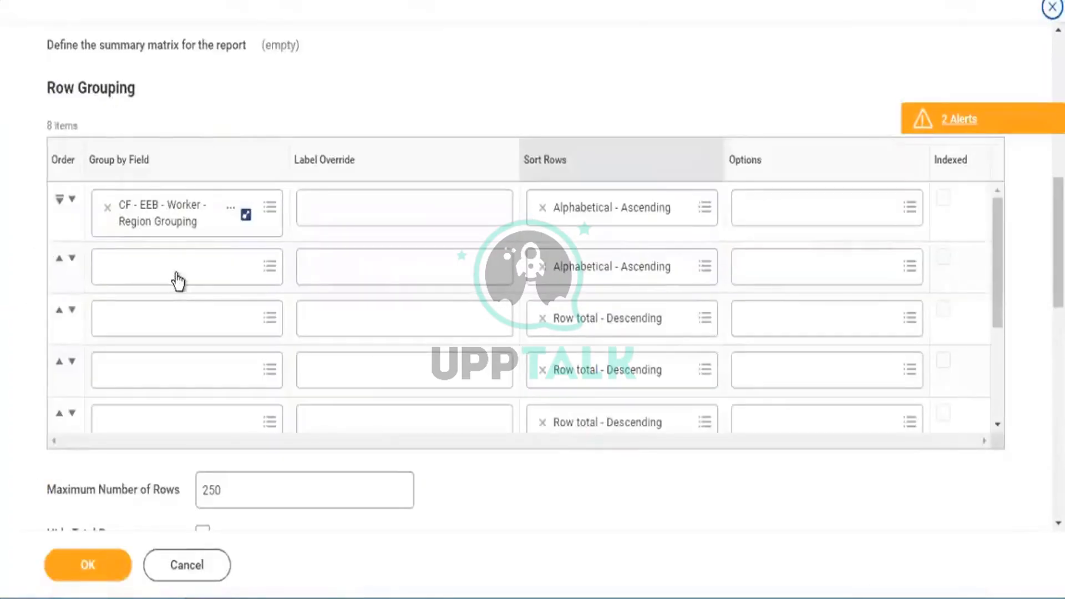
{"action": "scroll", "coordinate": [176, 274], "scroll_direction": "down", "scroll_amount": 3}
{"action": "left_click", "coordinate": [176, 272]}
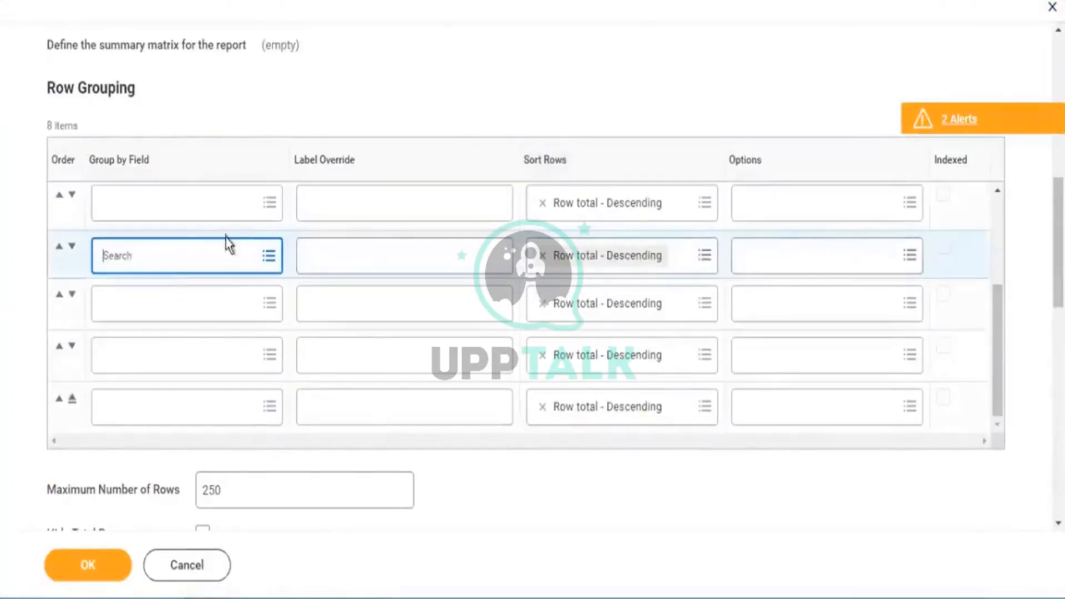
Step: Start a new report calculated field from the empty second row of the row grouping
{"action": "scroll", "coordinate": [229, 240], "scroll_direction": "up", "scroll_amount": 2}
{"action": "scroll", "coordinate": [207, 254], "scroll_direction": "up", "scroll_amount": 2}
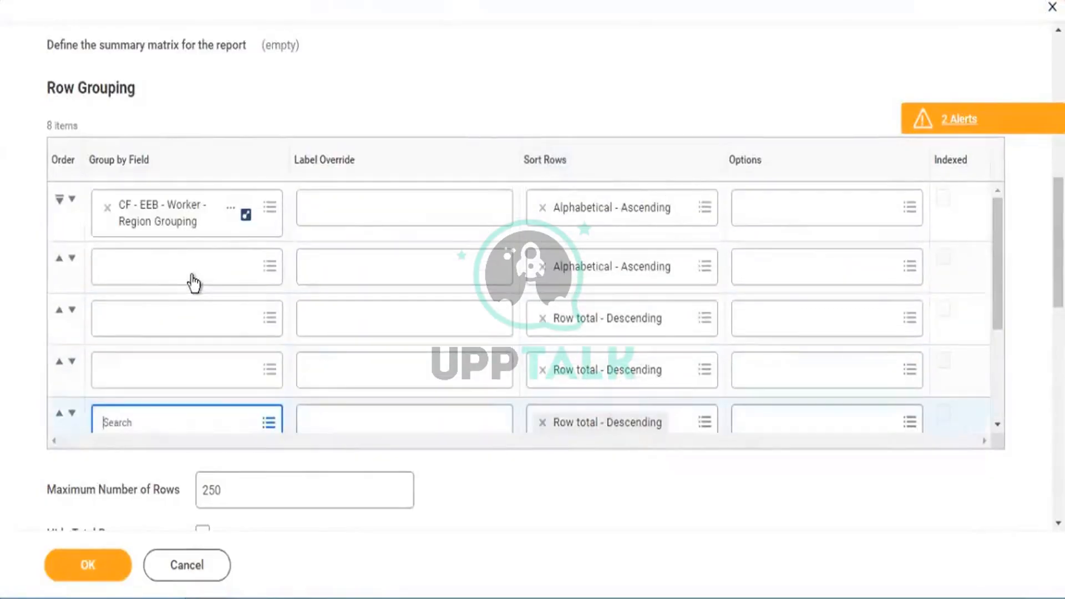
{"action": "left_click", "coordinate": [193, 282]}
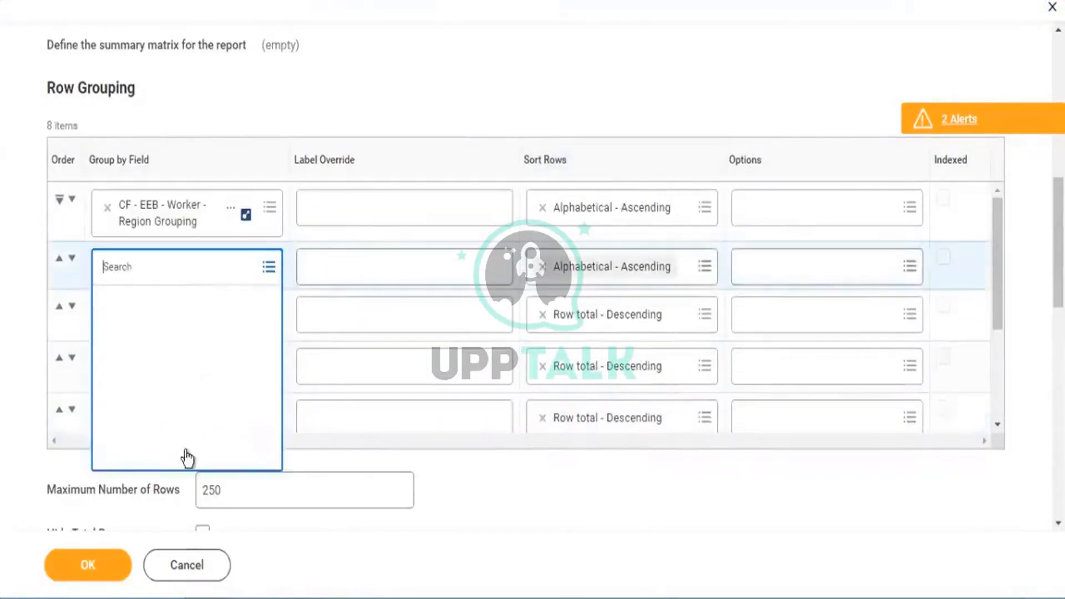
{"action": "left_click", "coordinate": [209, 441]}
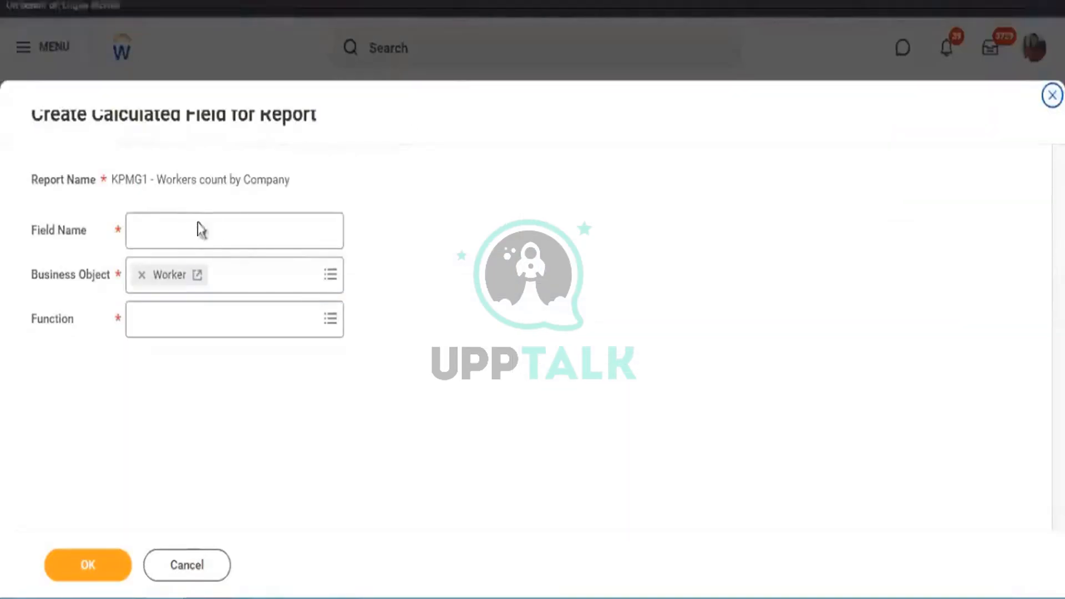
Step: Name the new calculated field "CF - EE - Worker - Manager"
{"action": "left_click", "coordinate": [200, 222]}
{"action": "type", "text": "Rest of World"}
{"action": "left_click_drag", "start_coordinate": [231, 230], "coordinate": [114, 244]}
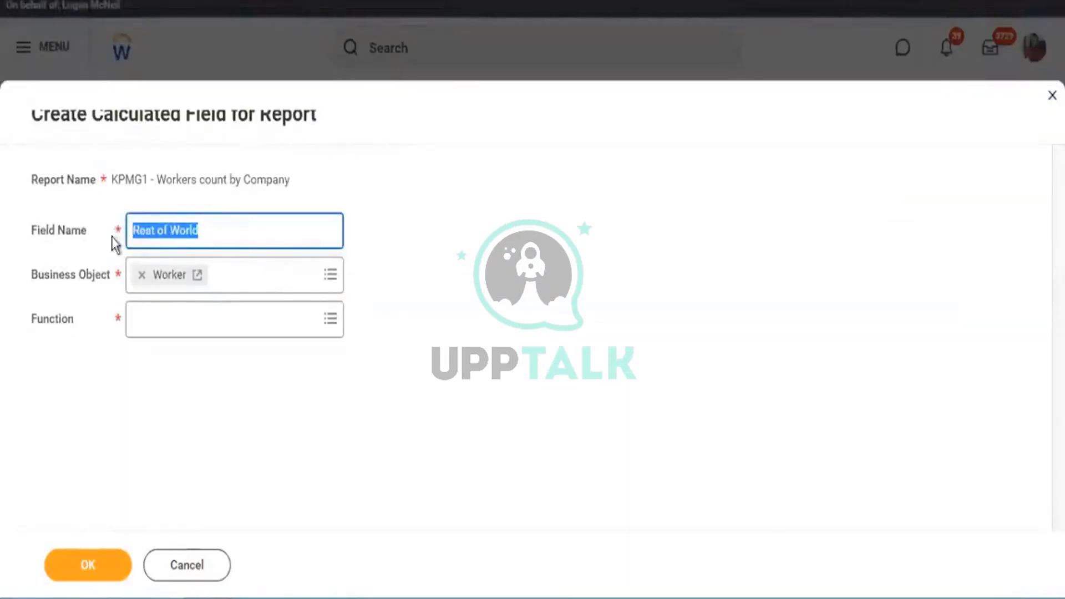
{"action": "type", "text": "CF - EE - Worker -"}
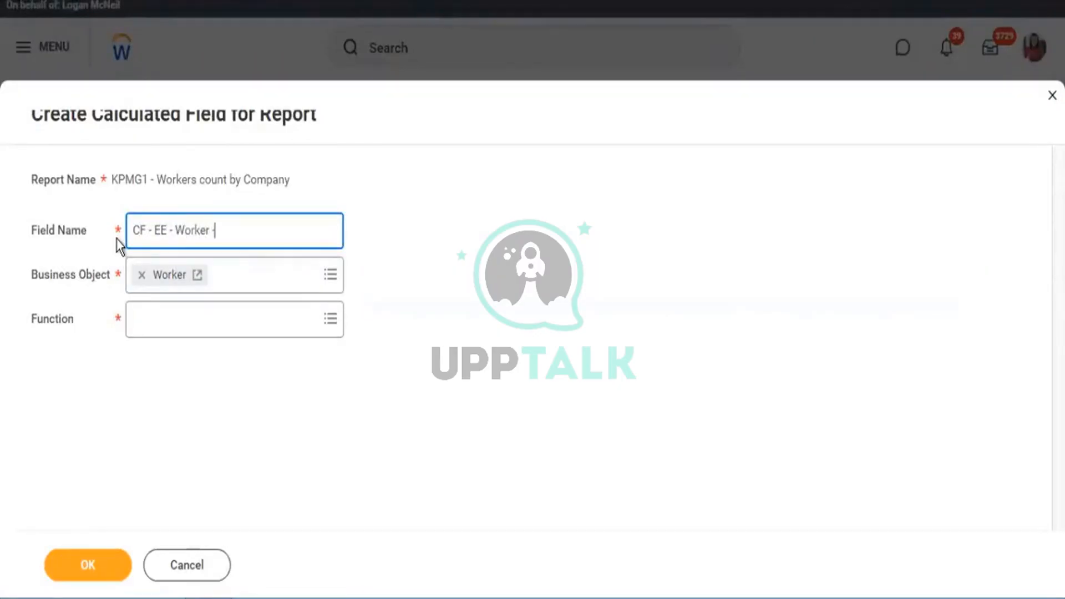
{"action": "type", "text": " Is M"}
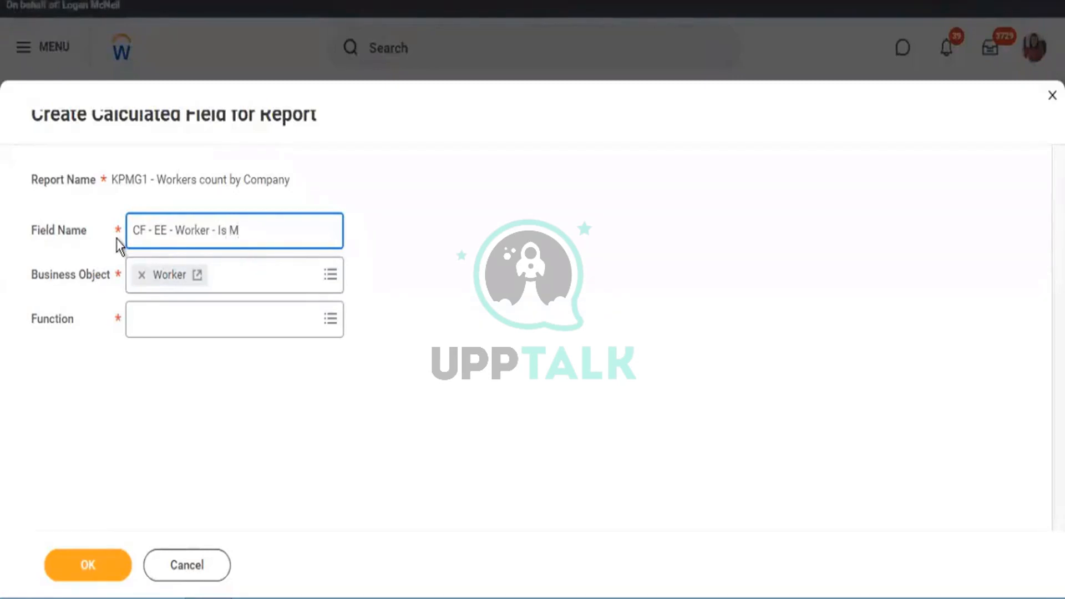
{"action": "type", "text": "anage"}
{"action": "key", "text": "BackSpace"}
{"action": "key", "text": "BackSpace"}
{"action": "key", "text": "BackSpace"}
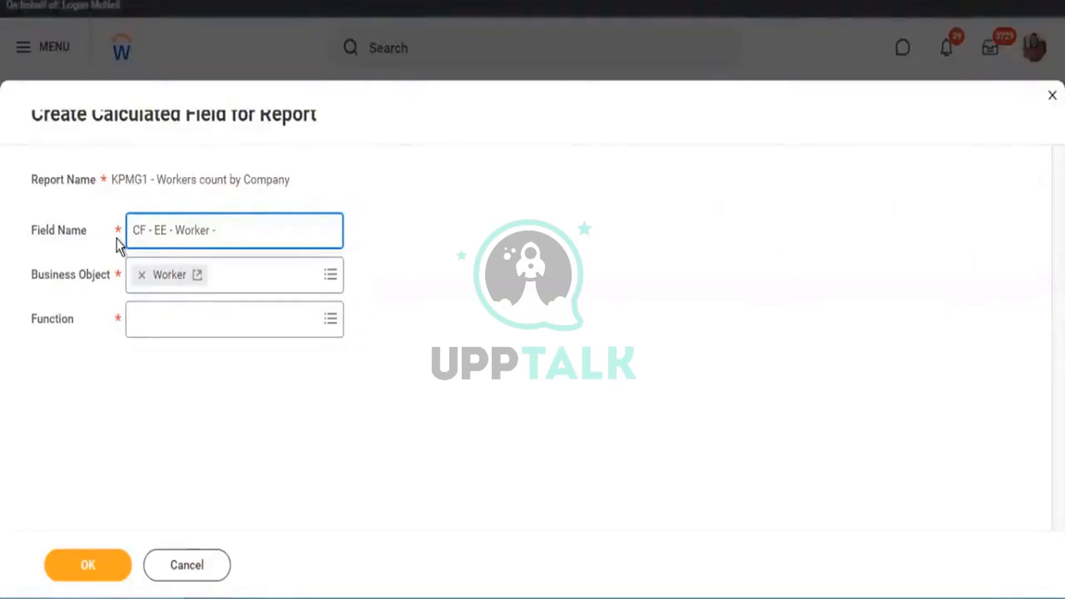
{"action": "type", "text": "ger"}
{"action": "key", "text": "Tab"}
{"action": "key", "text": "Tab"}
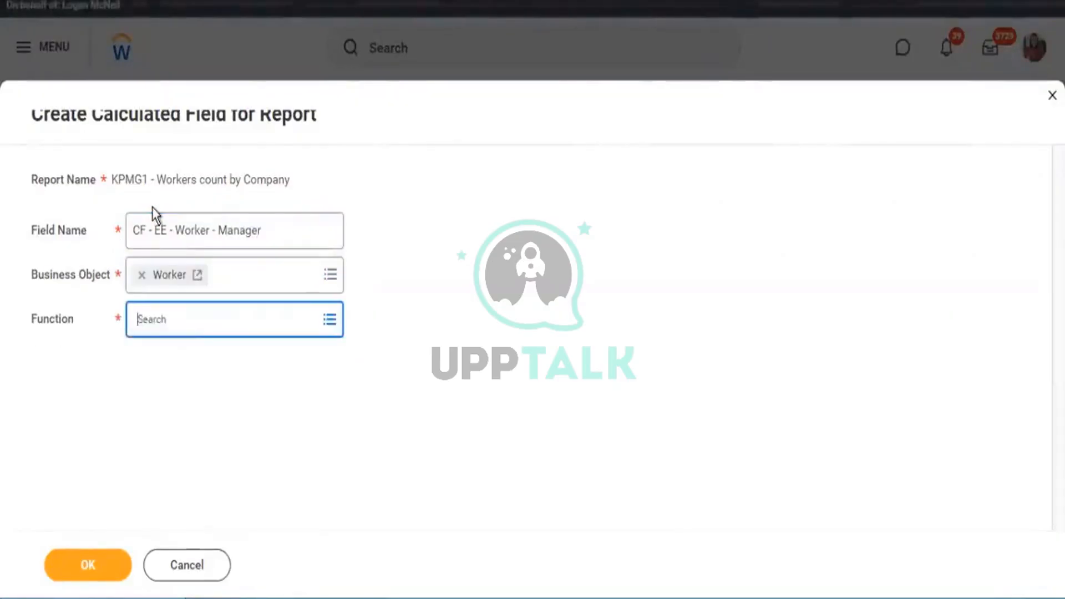
Step: Choose Evaluate Expression as the calculated field's function and continue to its definition
{"action": "type", "text": "eval"}
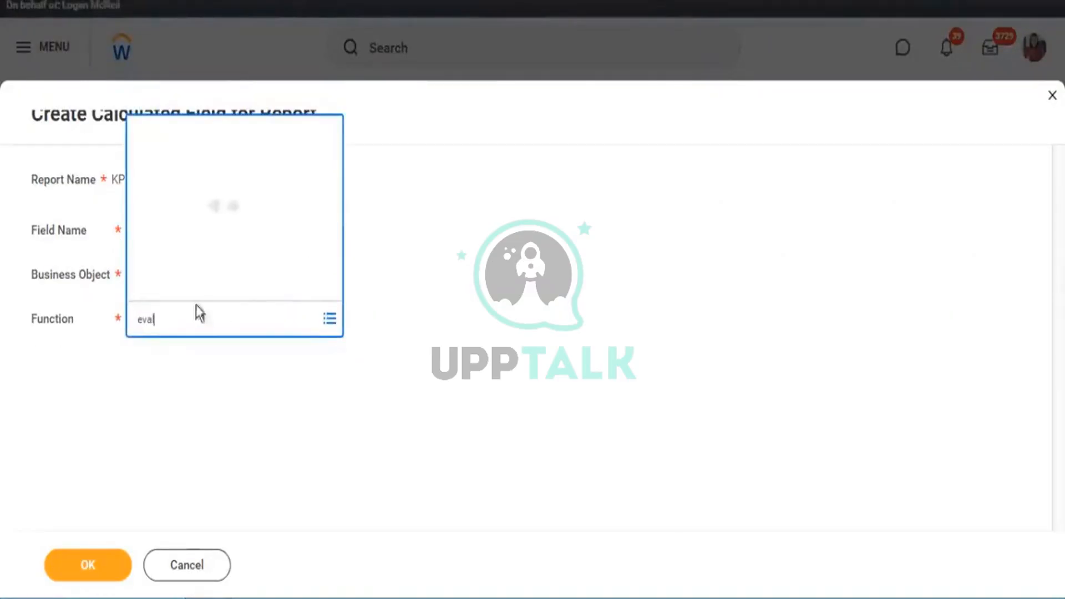
{"action": "left_click", "coordinate": [224, 256]}
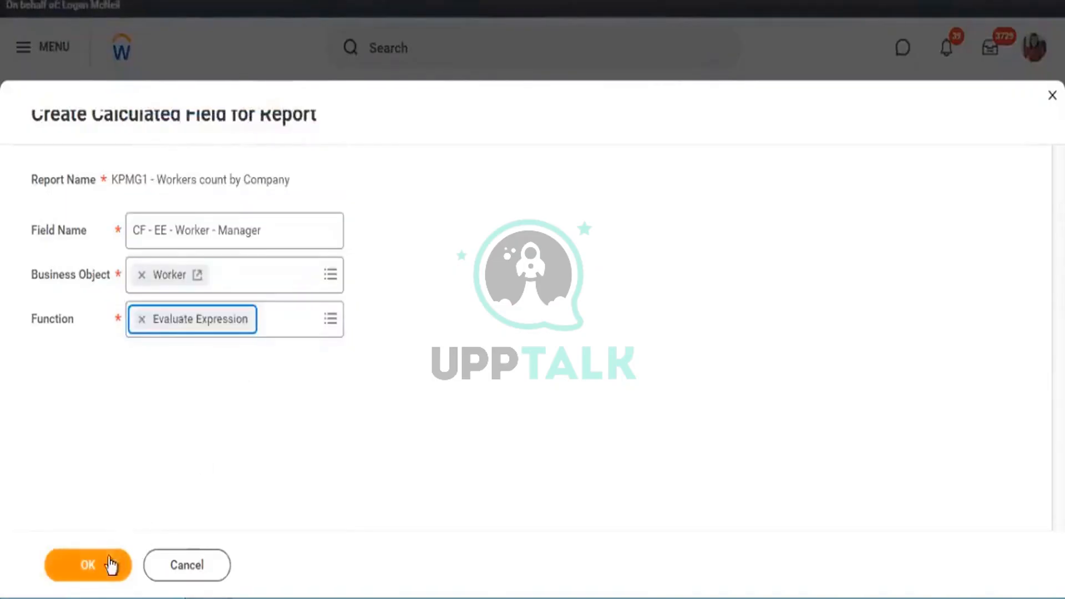
{"action": "left_click", "coordinate": [85, 564]}
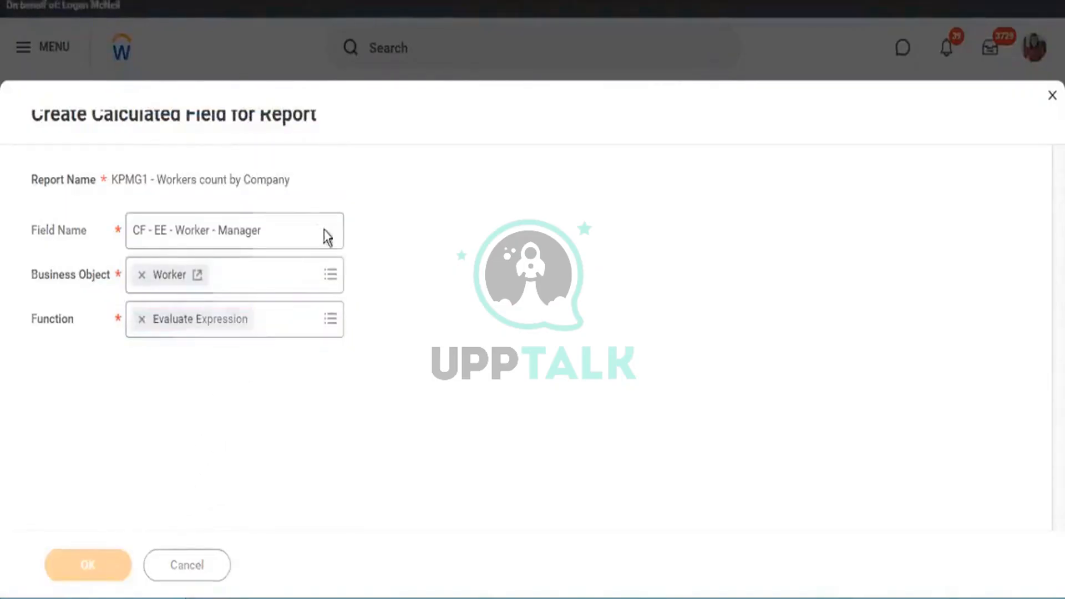
Step: Set the field type to Text and use the report calculated field "Is NA?" as the first condition
{"action": "scroll", "coordinate": [441, 192], "scroll_direction": "down", "scroll_amount": 3}
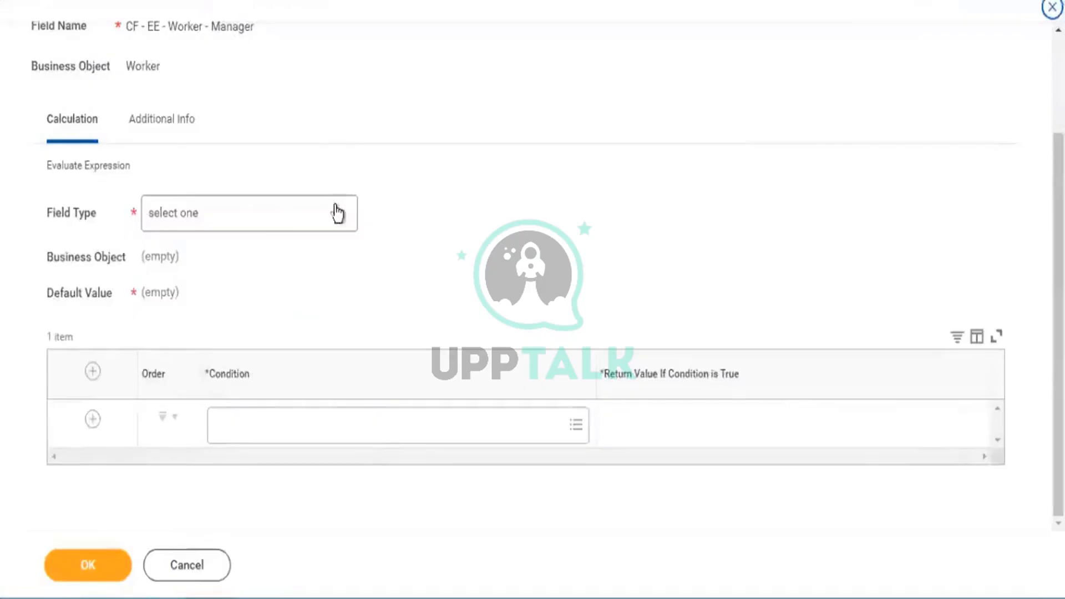
{"action": "left_click", "coordinate": [267, 230]}
{"action": "left_click", "coordinate": [162, 277]}
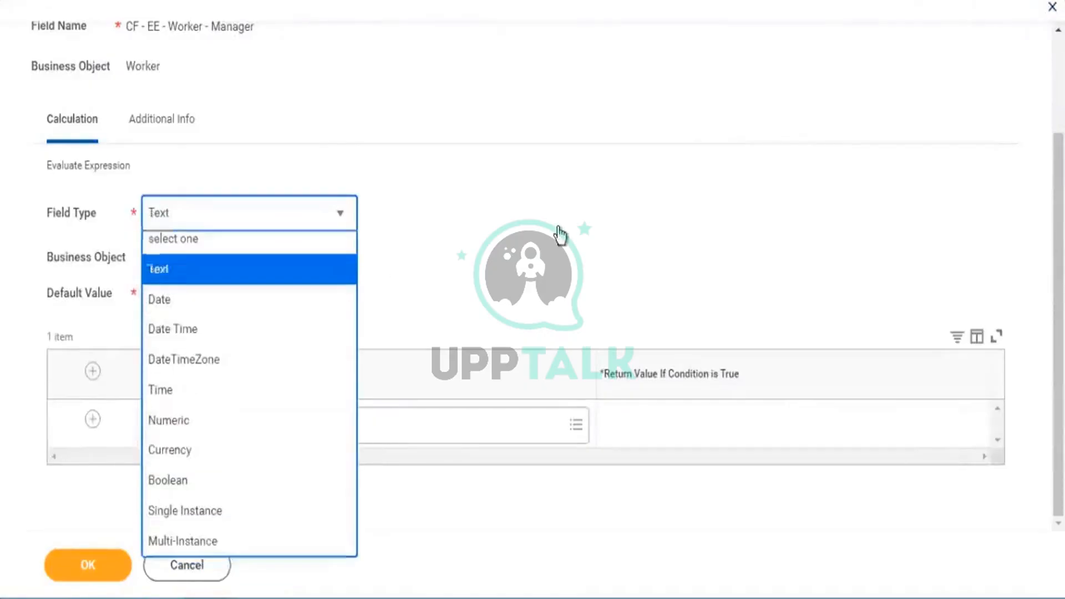
{"action": "left_click", "coordinate": [266, 434]}
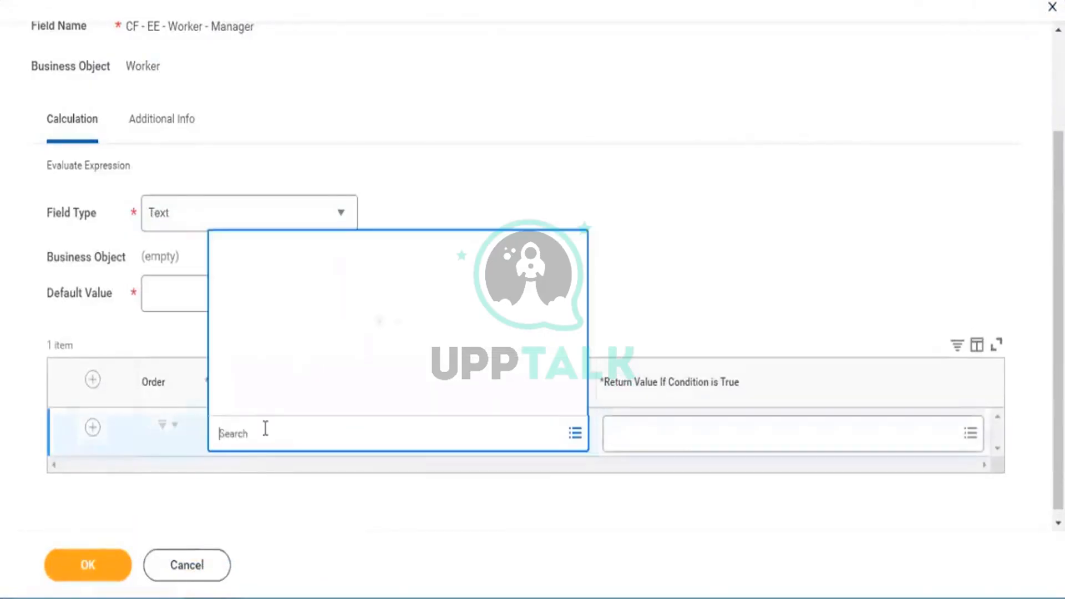
{"action": "left_click", "coordinate": [288, 344]}
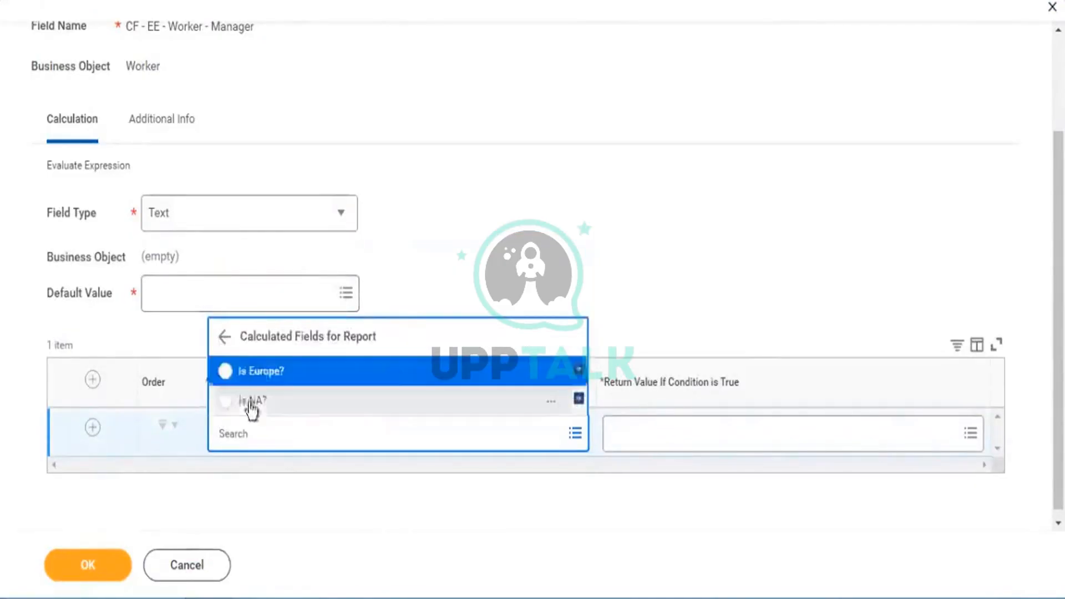
Step: Add a second condition row and set its condition to the report calculated field "Is Europe?"
{"action": "left_click", "coordinate": [92, 428]}
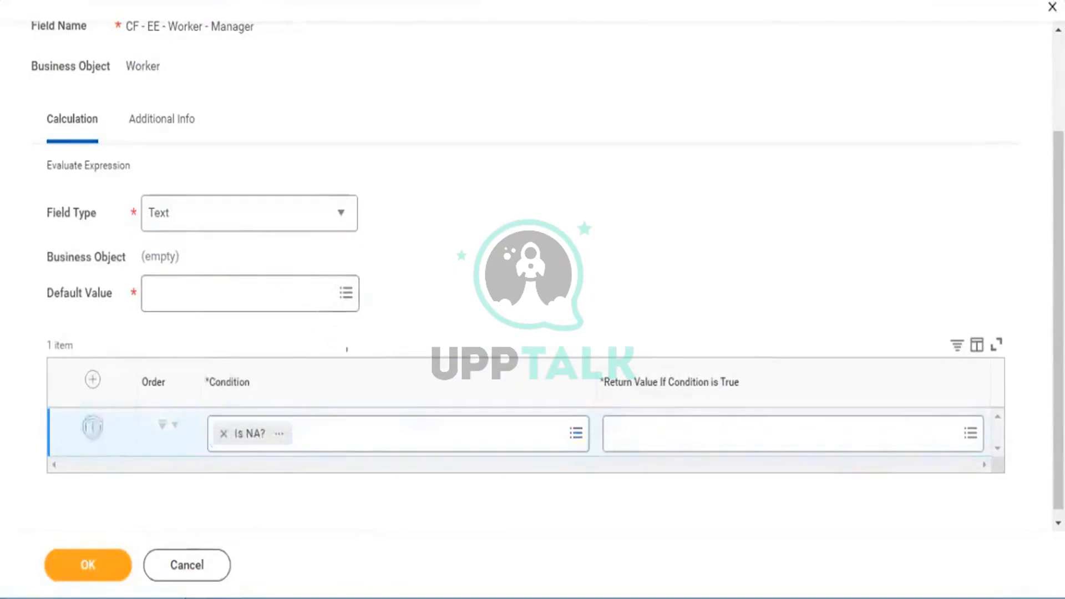
{"action": "left_click", "coordinate": [278, 435]}
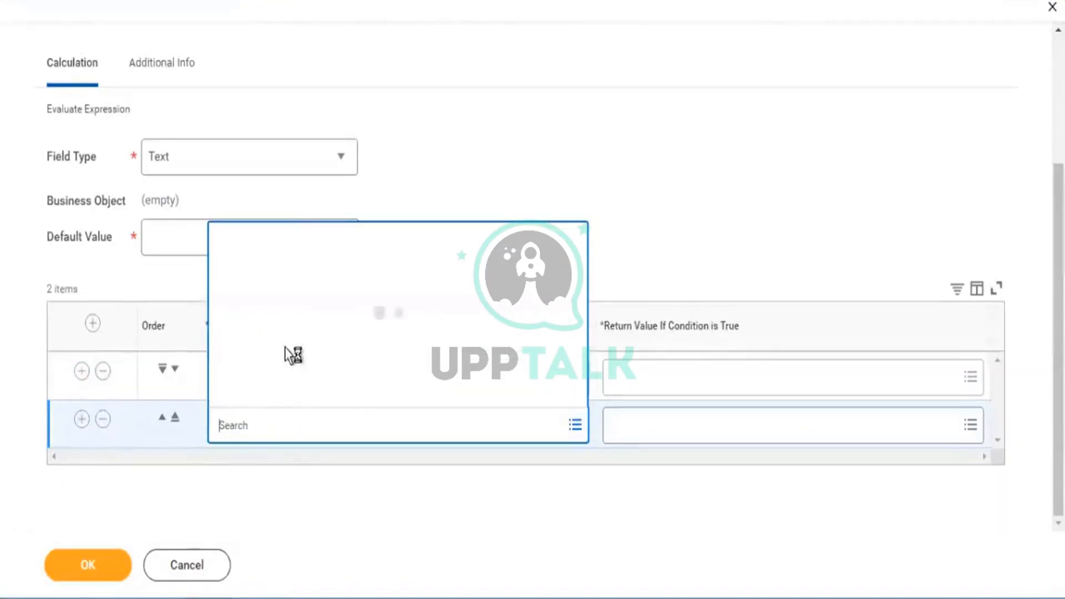
{"action": "left_click", "coordinate": [294, 339]}
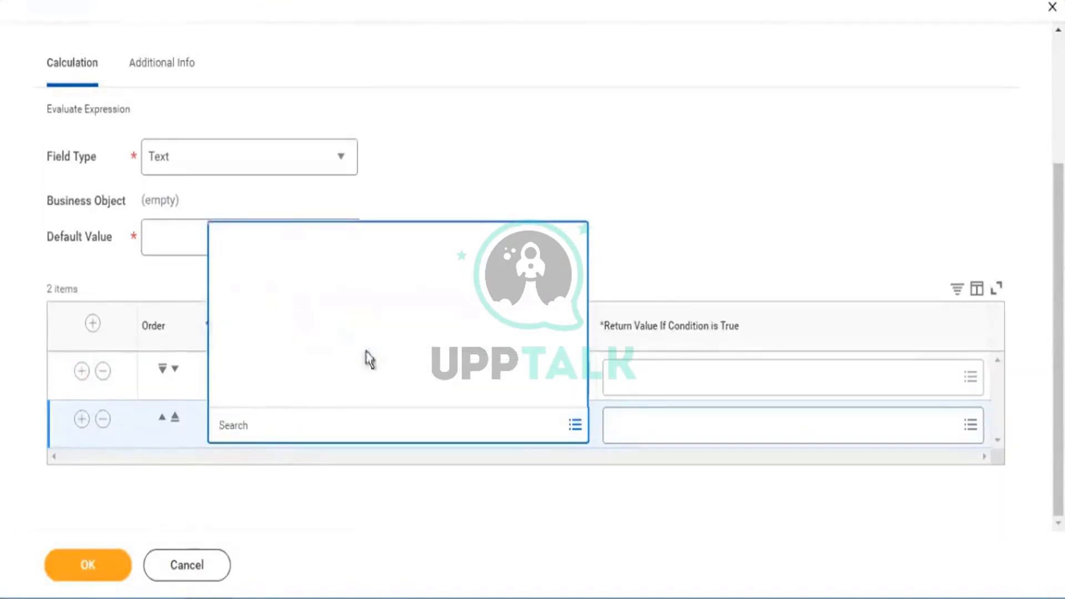
{"action": "left_click", "coordinate": [261, 365]}
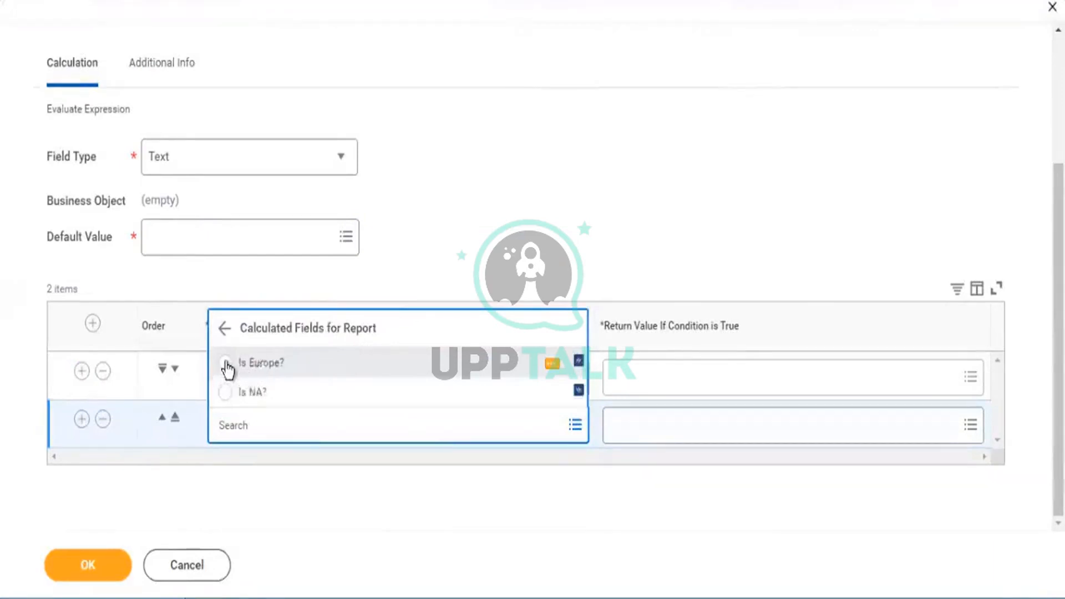
Step: Search the return values of the "Is NA?" condition for "rest of world", and start a new report calculated field there
{"action": "left_click", "coordinate": [649, 378]}
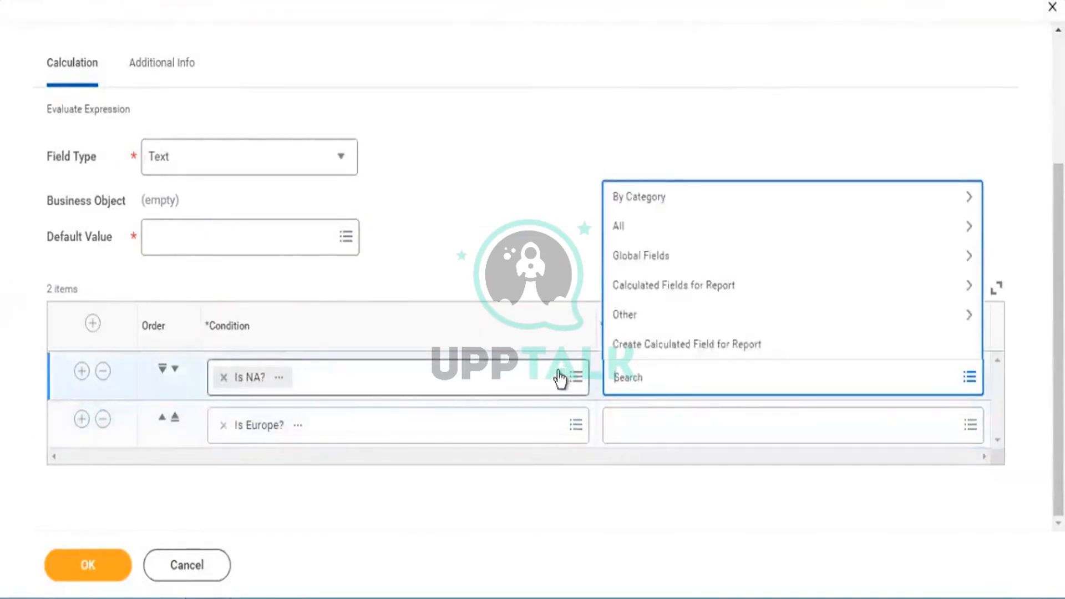
{"action": "type", "text": "rest of world"}
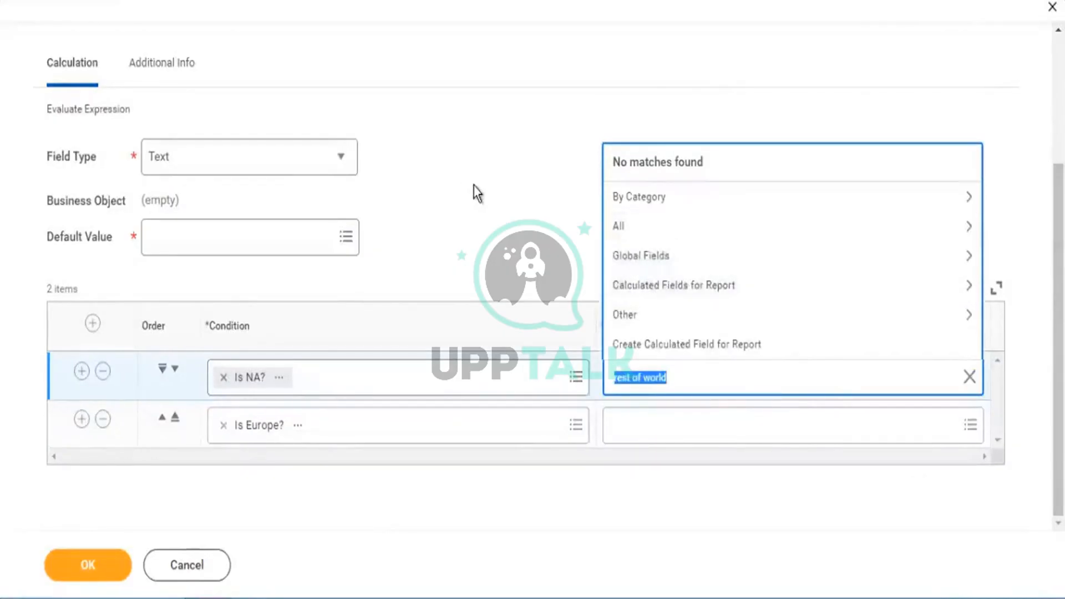
{"action": "left_click", "coordinate": [730, 350]}
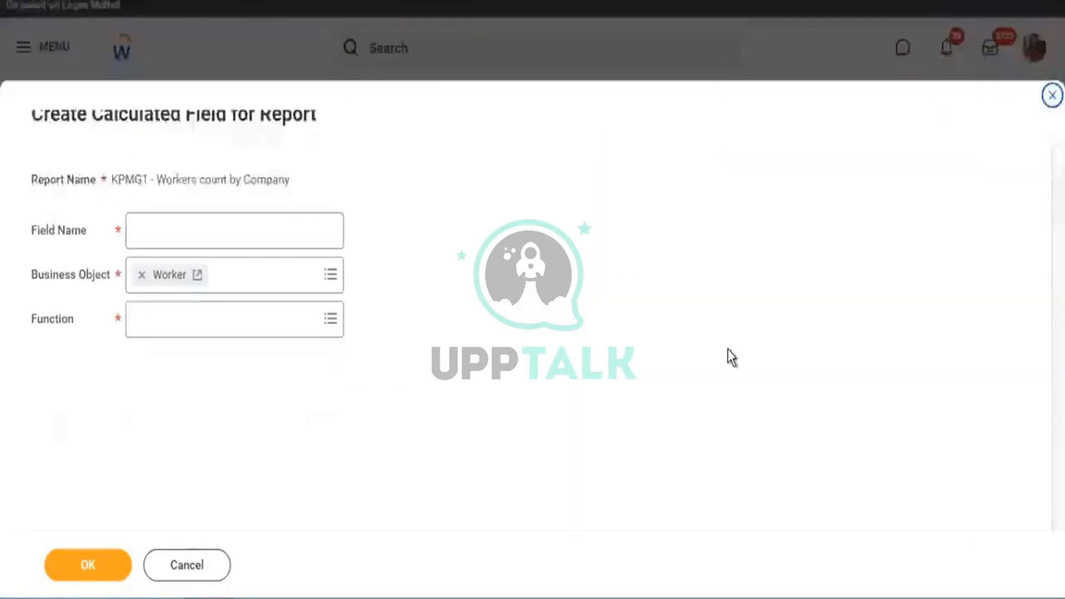
Step: Create the return value field as a Text Constant named "Northa America"
{"action": "left_click", "coordinate": [213, 326]}
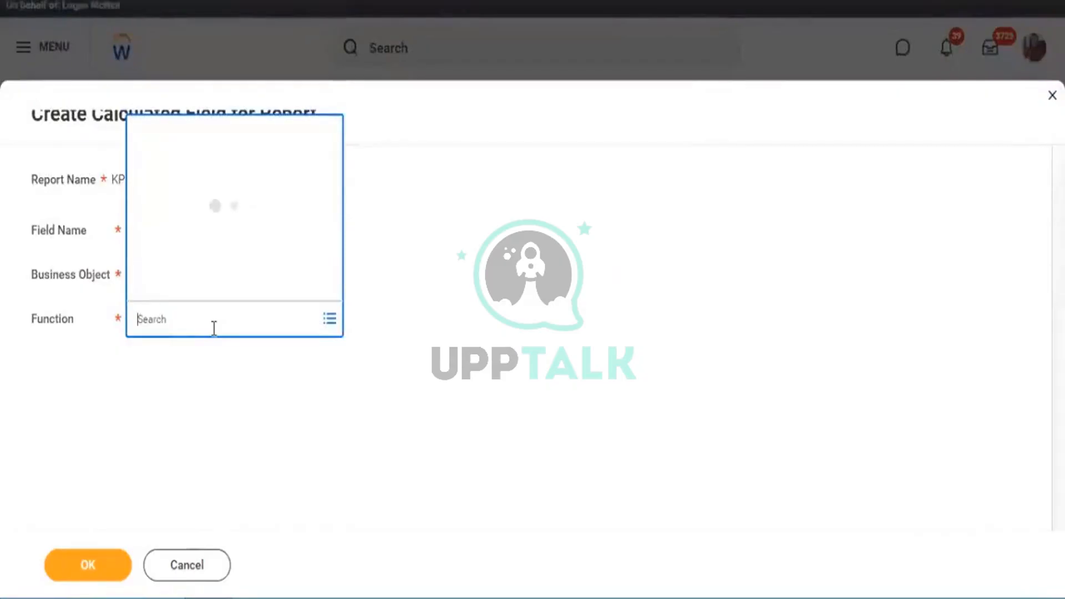
{"action": "type", "text": "constant"}
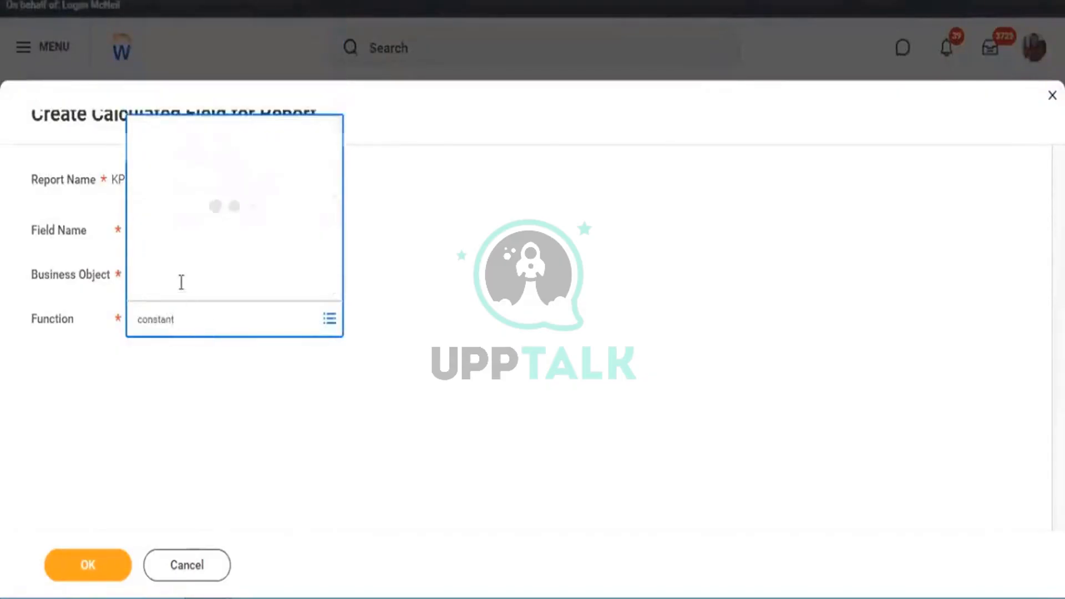
{"action": "left_click", "coordinate": [183, 281]}
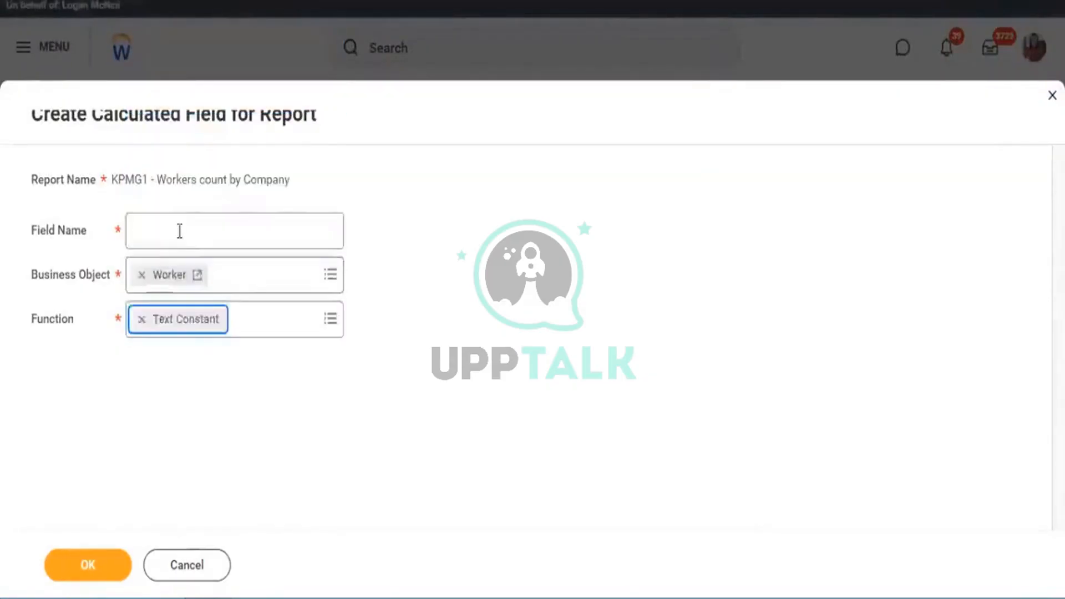
{"action": "left_click", "coordinate": [205, 245]}
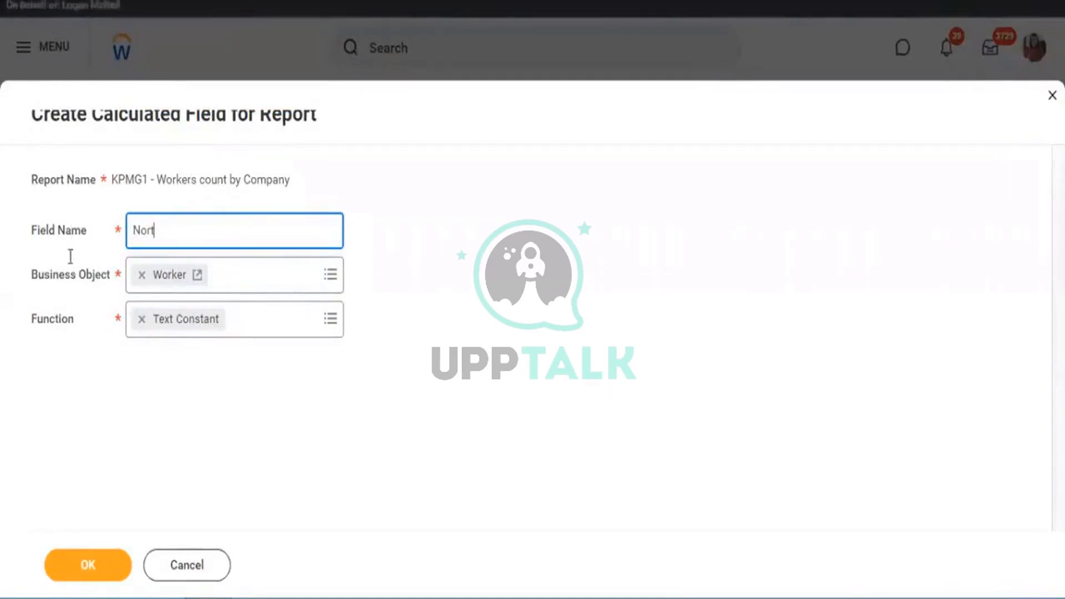
{"action": "type", "text": "ha America"}
{"action": "left_click", "coordinate": [86, 564]}
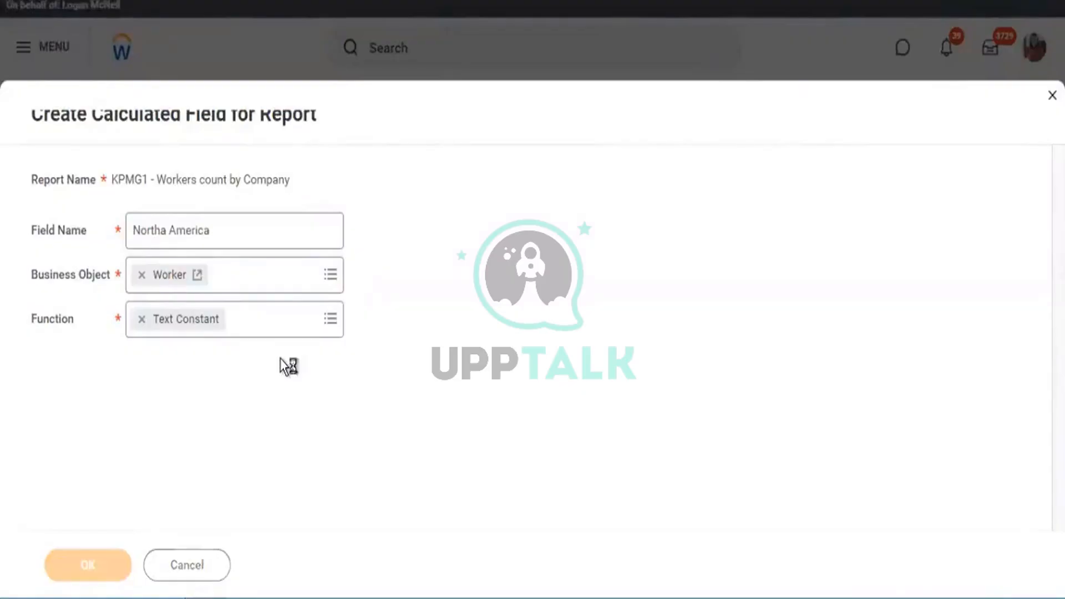
Step: Set the text constant to "North America" and save the field as the "Is NA?" return value
{"action": "left_click", "coordinate": [204, 408]}
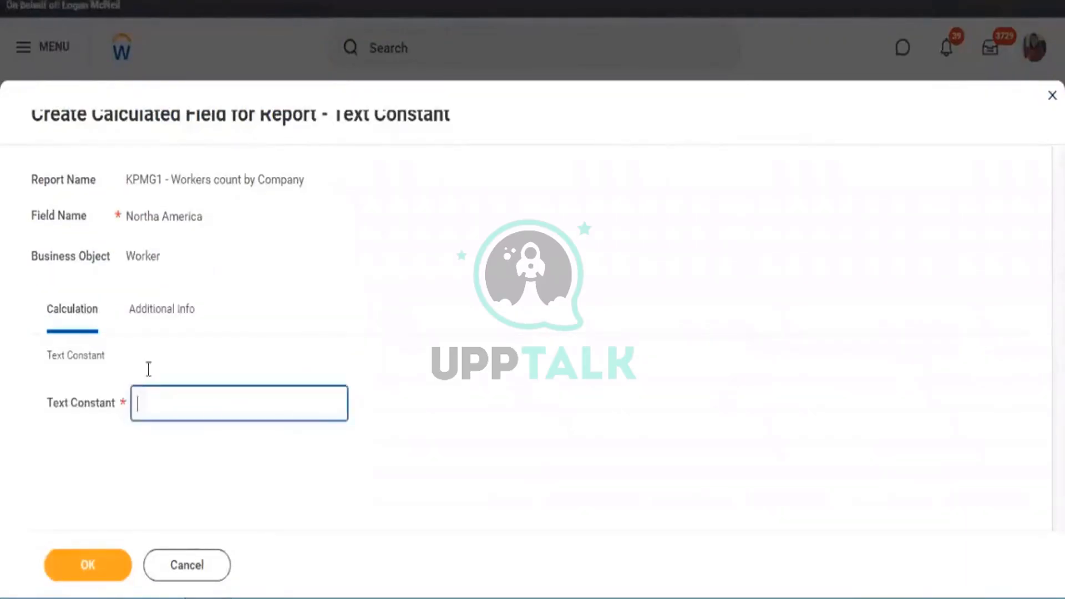
{"action": "type", "text": "North America"}
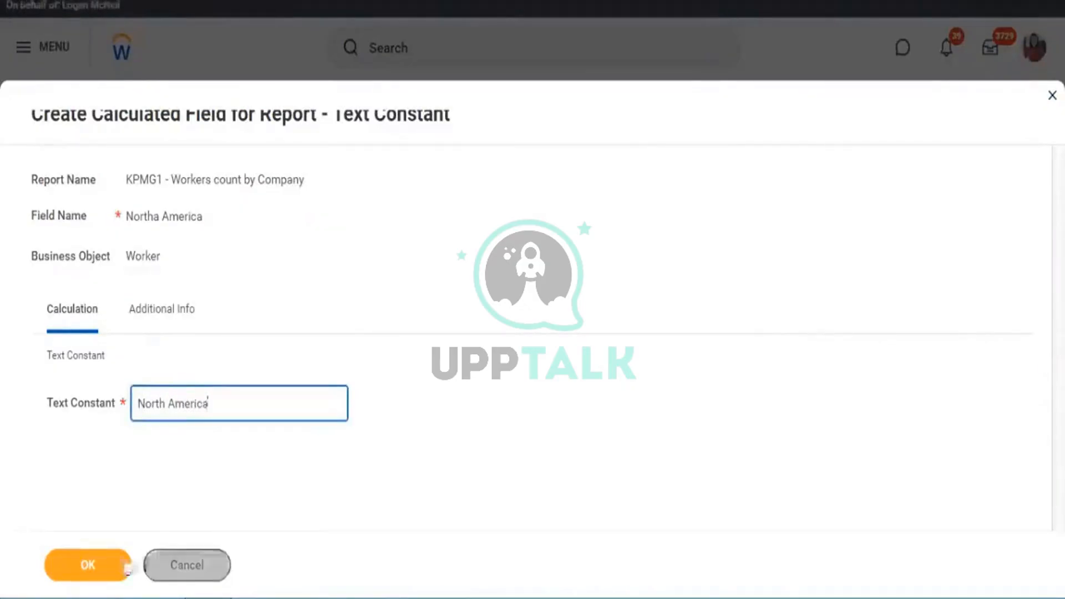
{"action": "key", "text": "Return"}
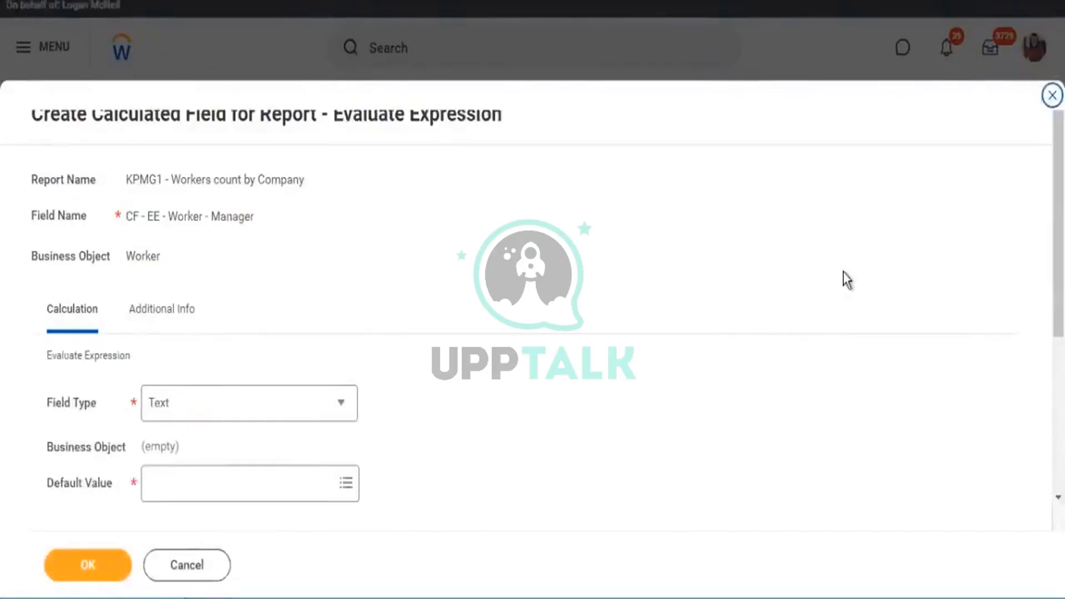
Step: Compare the expression's default and return value settings with those of the CF - EEB - Worker - Region Grouping field
{"action": "scroll", "coordinate": [847, 283], "scroll_direction": "down", "scroll_amount": 4}
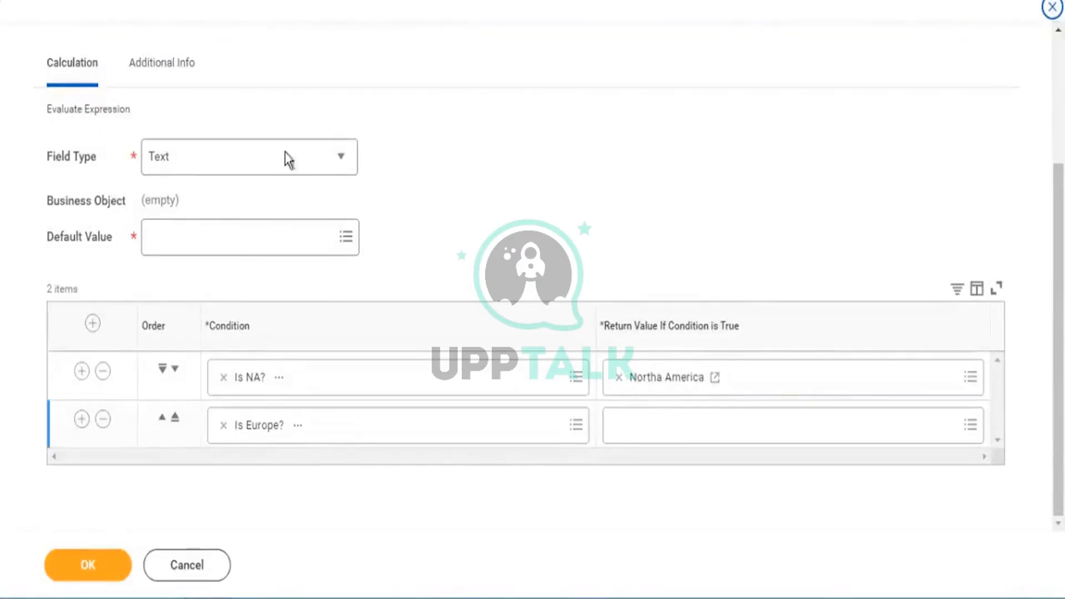
{"action": "left_click_drag", "start_coordinate": [55, 235], "coordinate": [68, 237]}
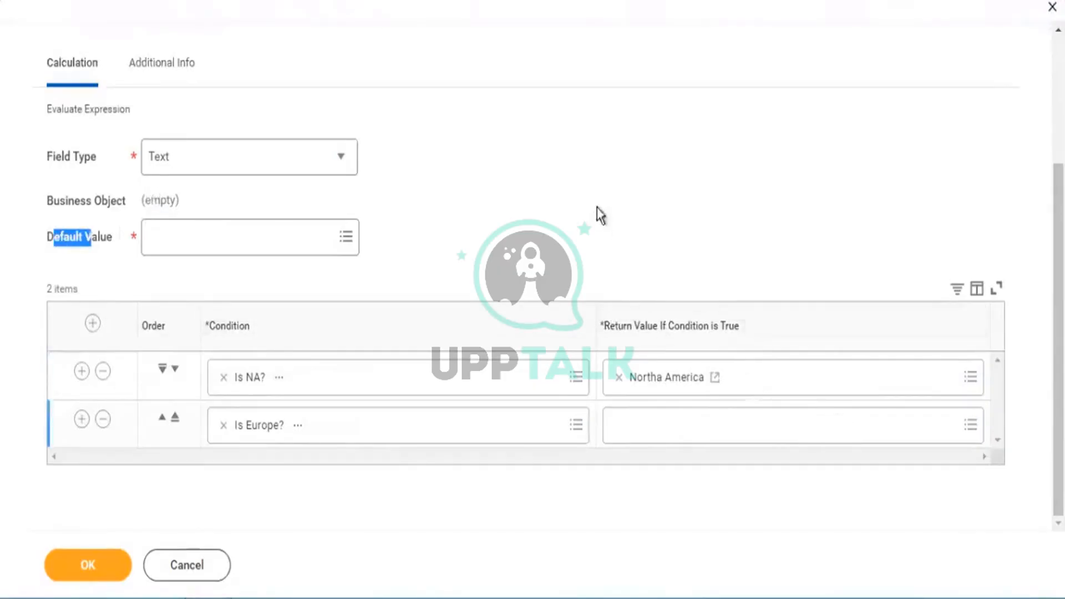
{"action": "left_click_drag", "start_coordinate": [620, 334], "coordinate": [676, 340]}
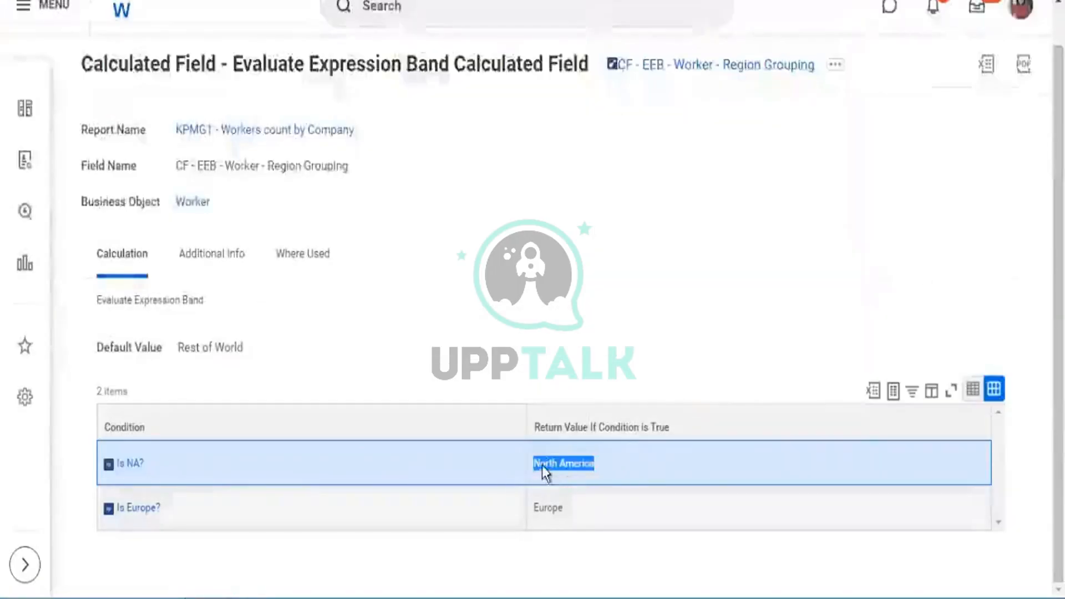
{"action": "left_click_drag", "start_coordinate": [545, 507], "coordinate": [553, 508]}
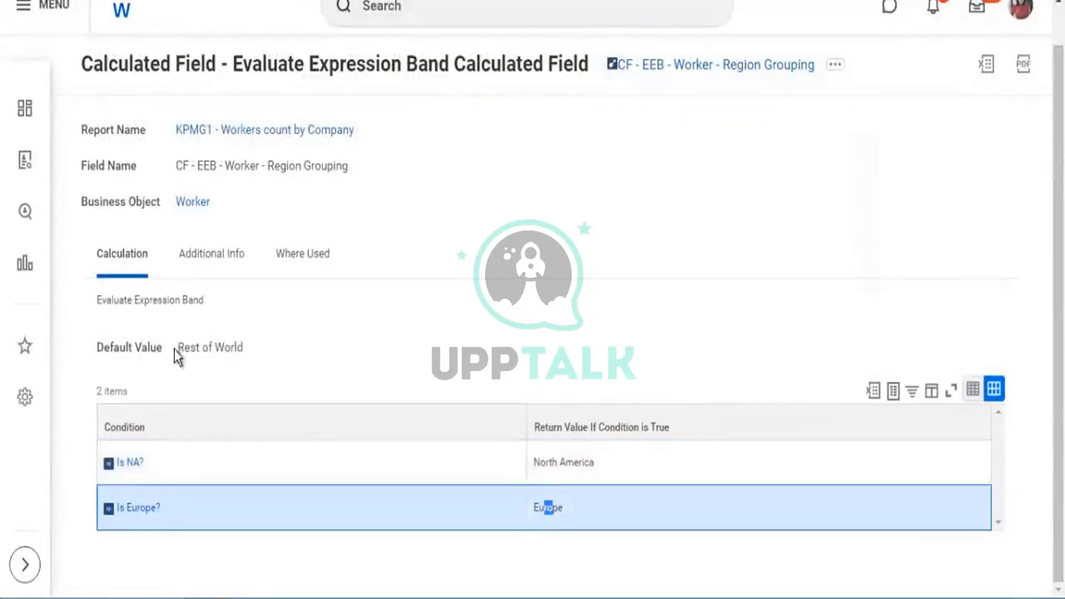
{"action": "left_click_drag", "start_coordinate": [176, 348], "coordinate": [207, 350]}
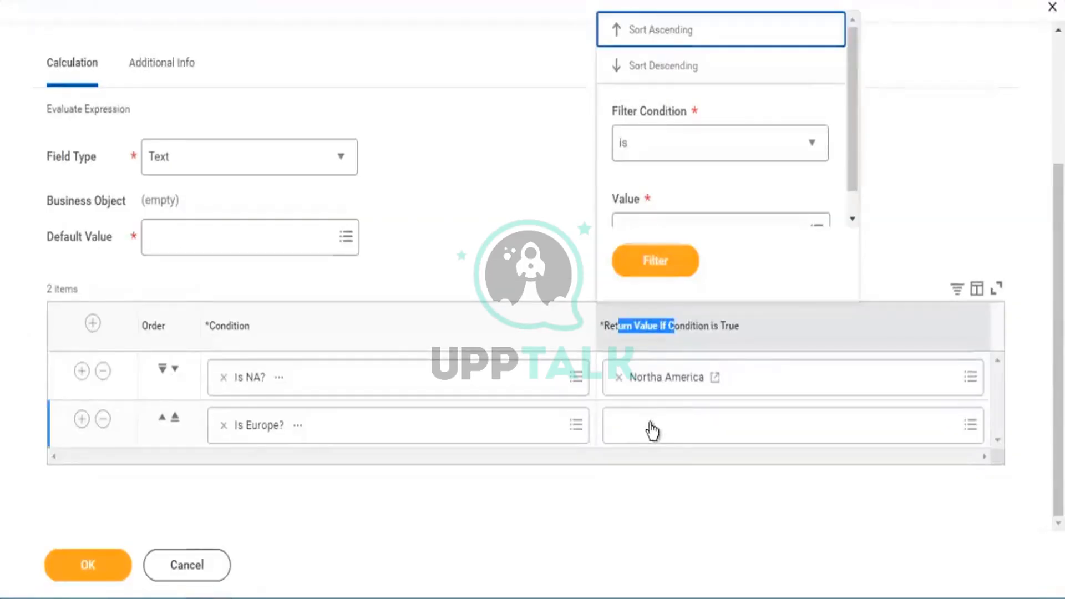
Step: Change the field type of the Evaluate Expression field from text to Numeric
{"action": "left_click", "coordinate": [651, 429]}
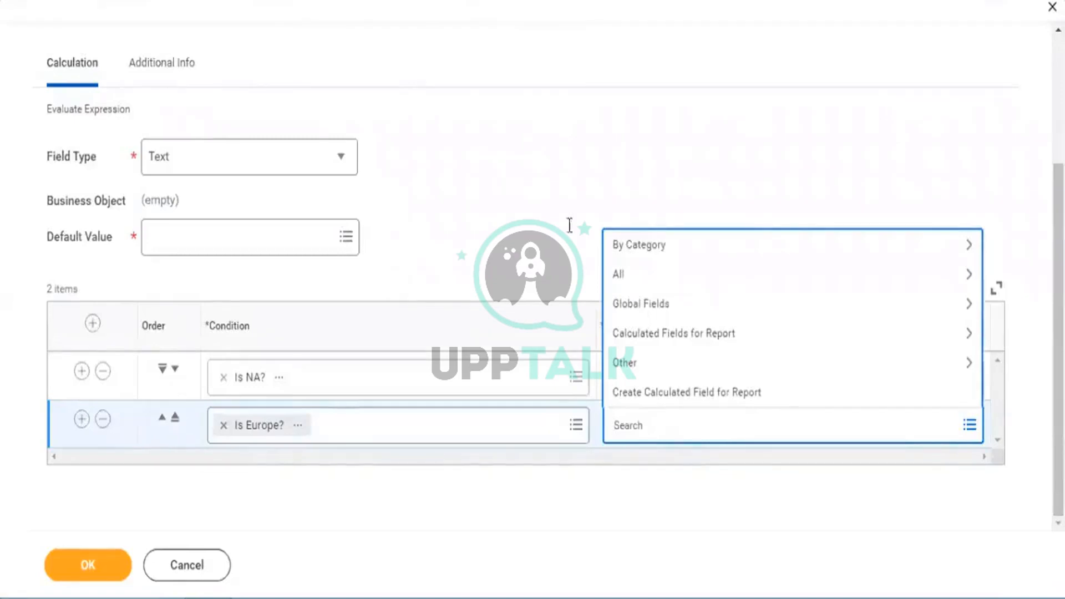
{"action": "left_click", "coordinate": [545, 187]}
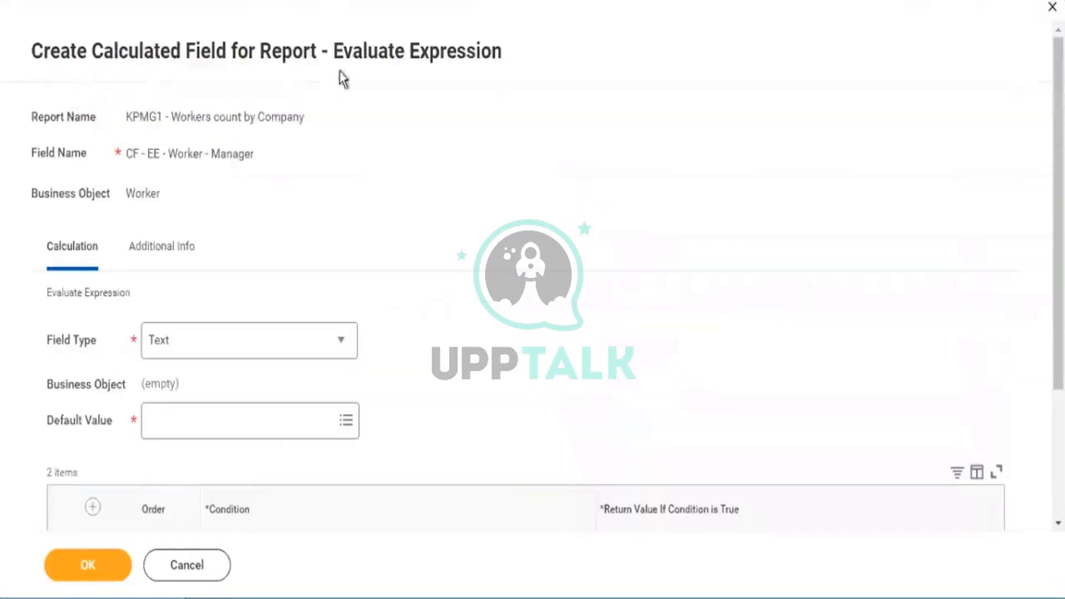
{"action": "left_click_drag", "start_coordinate": [334, 51], "coordinate": [482, 58]}
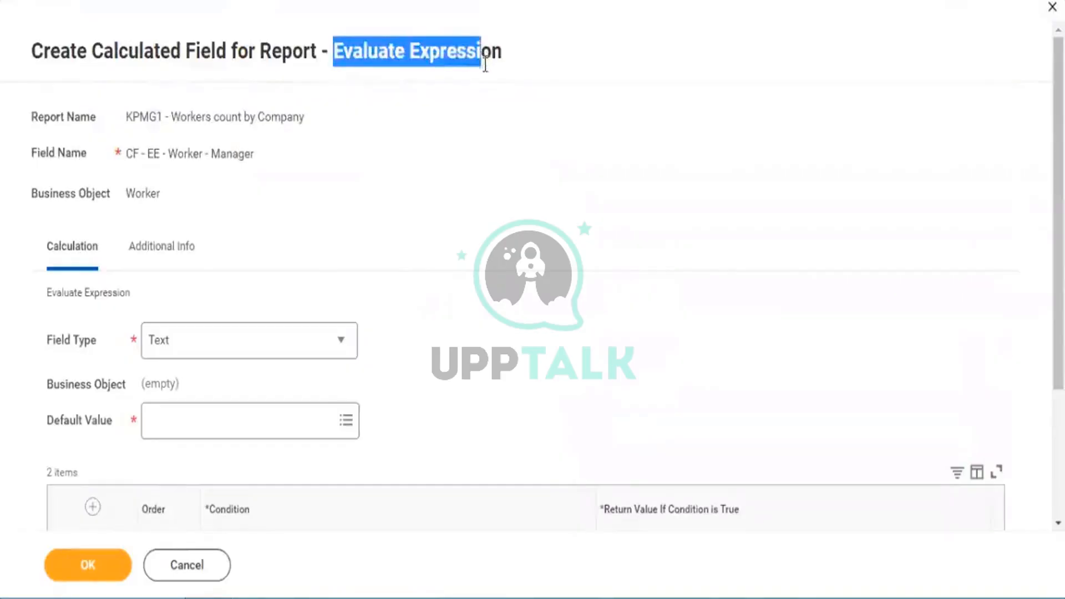
{"action": "scroll", "coordinate": [512, 125], "scroll_direction": "down", "scroll_amount": 3}
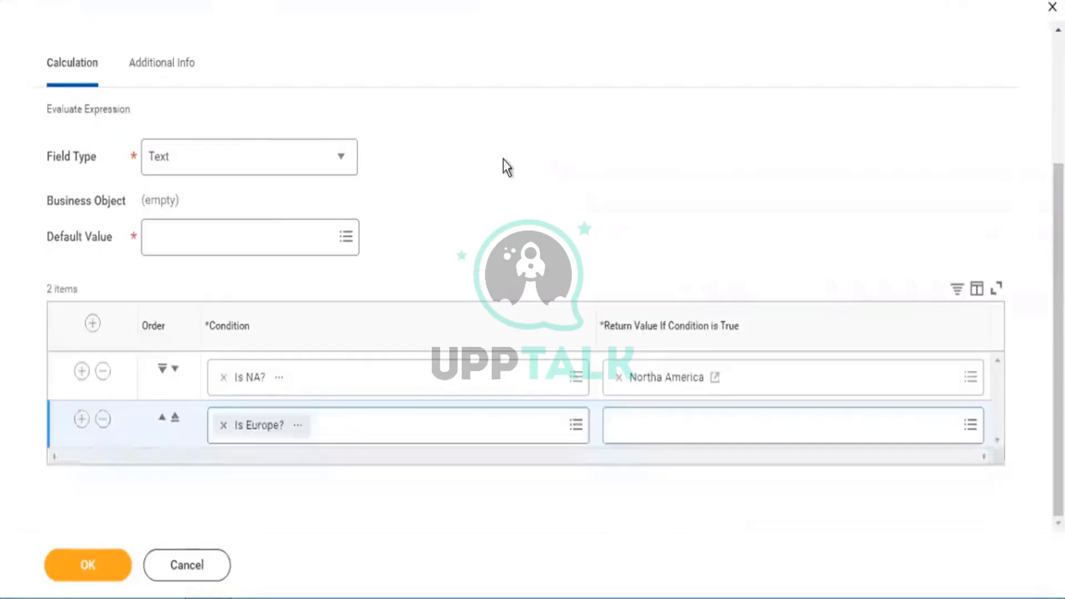
{"action": "left_click", "coordinate": [324, 164]}
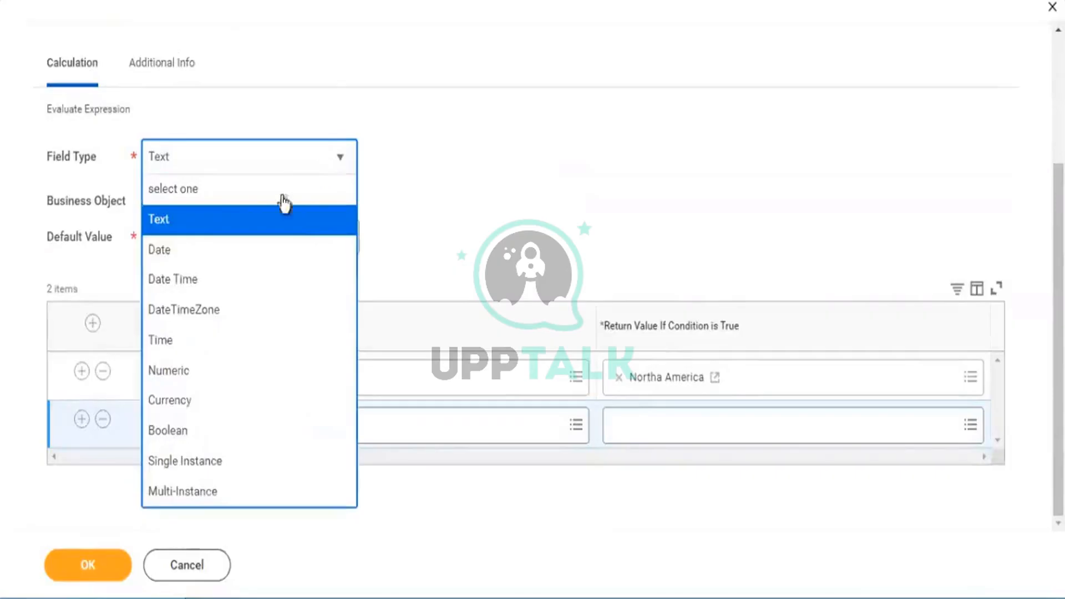
{"action": "left_click", "coordinate": [188, 377]}
{"action": "left_click", "coordinate": [874, 151]}
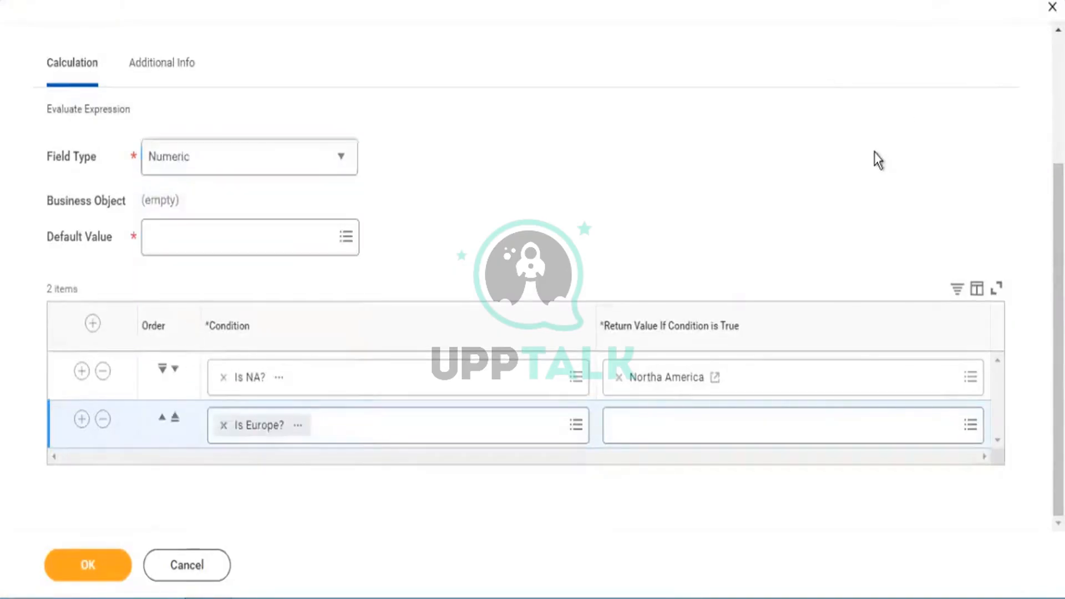
Step: Examine the calculated field's name and its column of values returned when a condition is true
{"action": "scroll", "coordinate": [788, 198], "scroll_direction": "up", "scroll_amount": 3}
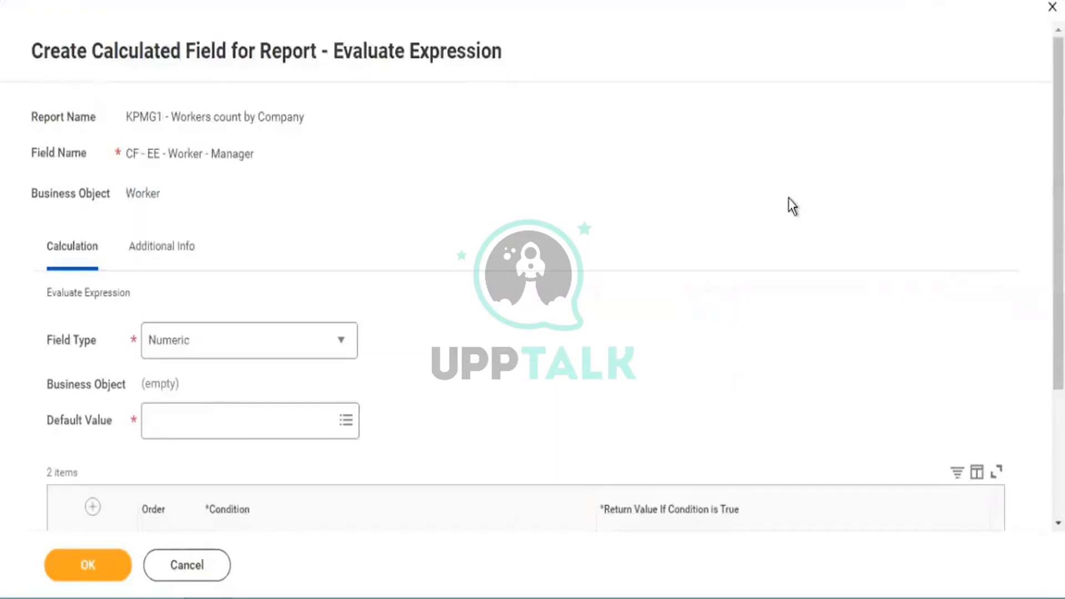
{"action": "left_click_drag", "start_coordinate": [214, 157], "coordinate": [265, 165]}
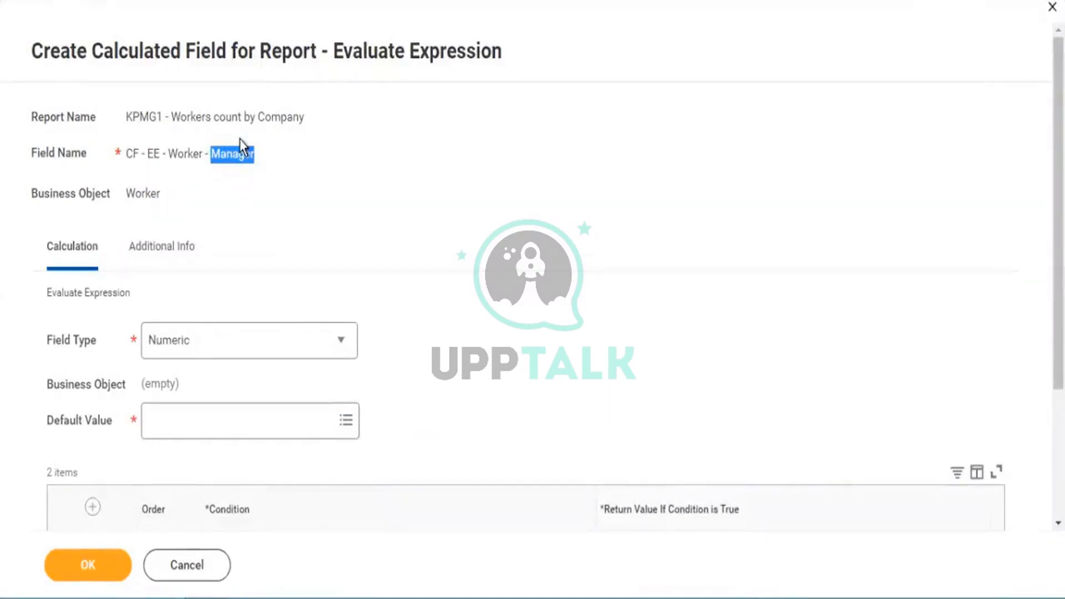
{"action": "scroll", "coordinate": [331, 211], "scroll_direction": "down", "scroll_amount": 3}
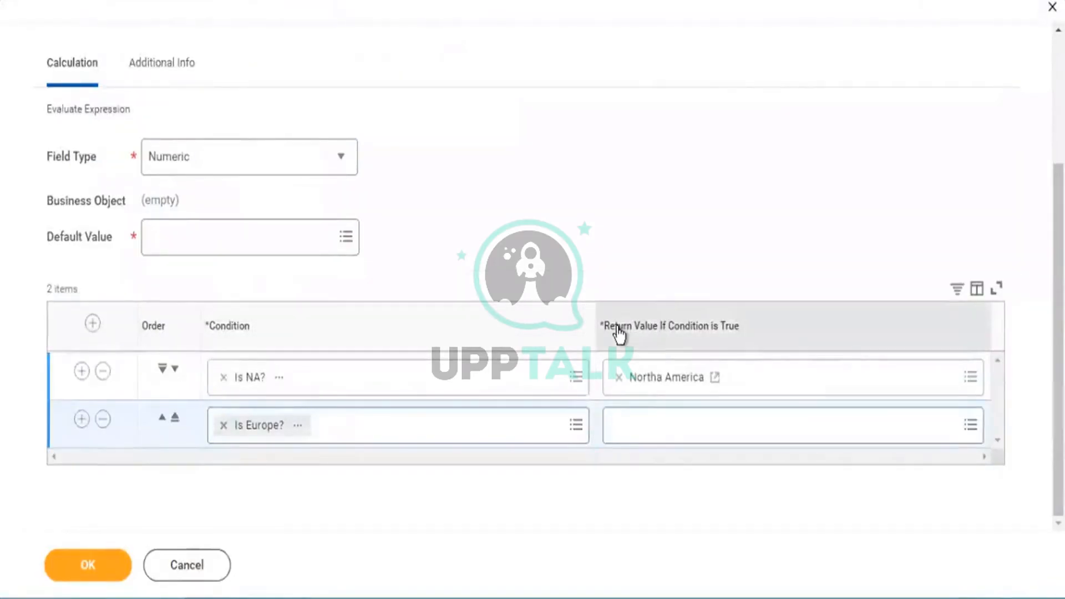
{"action": "left_click_drag", "start_coordinate": [613, 329], "coordinate": [668, 328]}
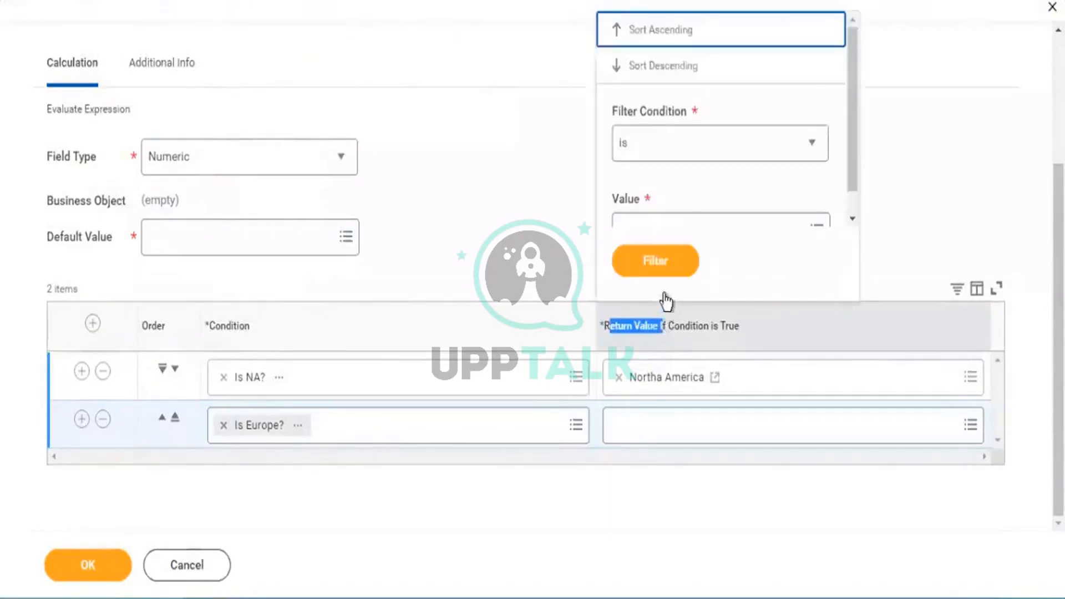
{"action": "left_click", "coordinate": [491, 202]}
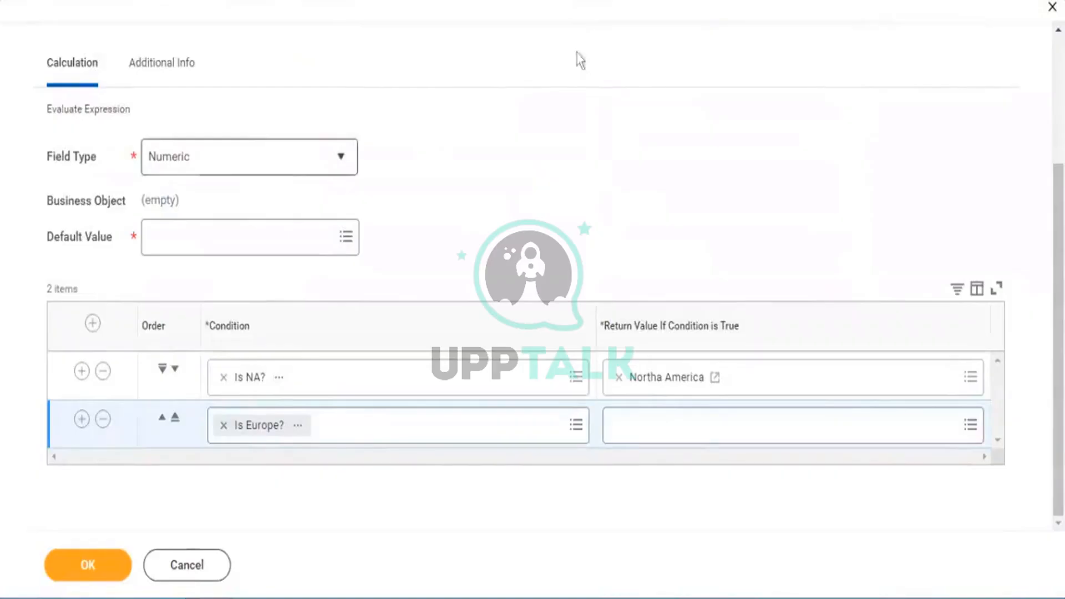
{"action": "scroll", "coordinate": [577, 55], "scroll_direction": "up", "scroll_amount": 3}
{"action": "scroll", "coordinate": [372, 130], "scroll_direction": "down", "scroll_amount": 3}
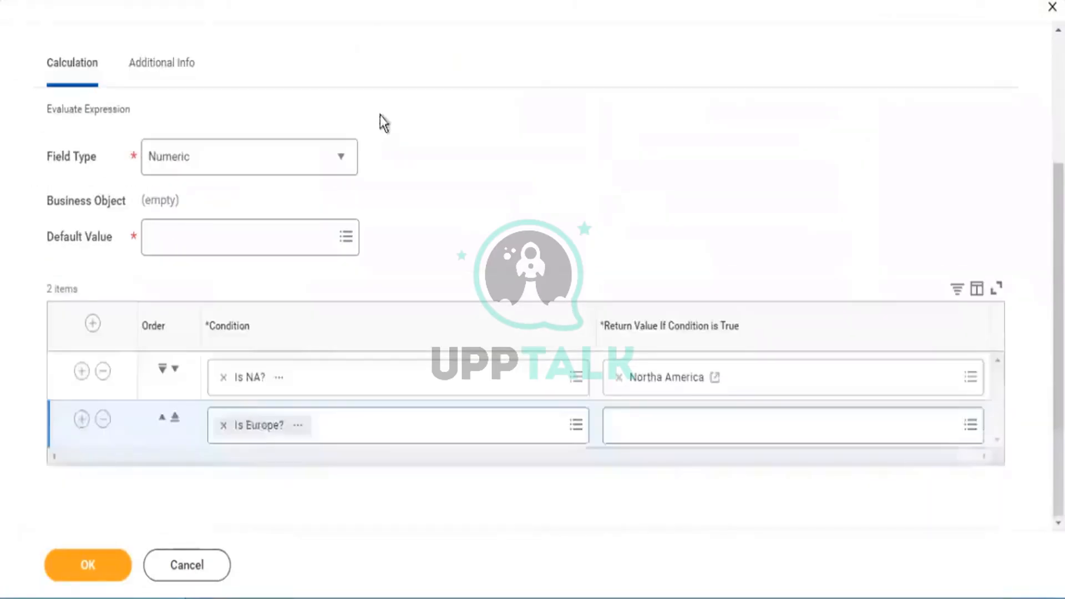
Step: Search the first row's conditions for "is manager", check the description of Is Manager, and use that field as the condition
{"action": "left_click", "coordinate": [321, 375]}
{"action": "type", "text": "is"}
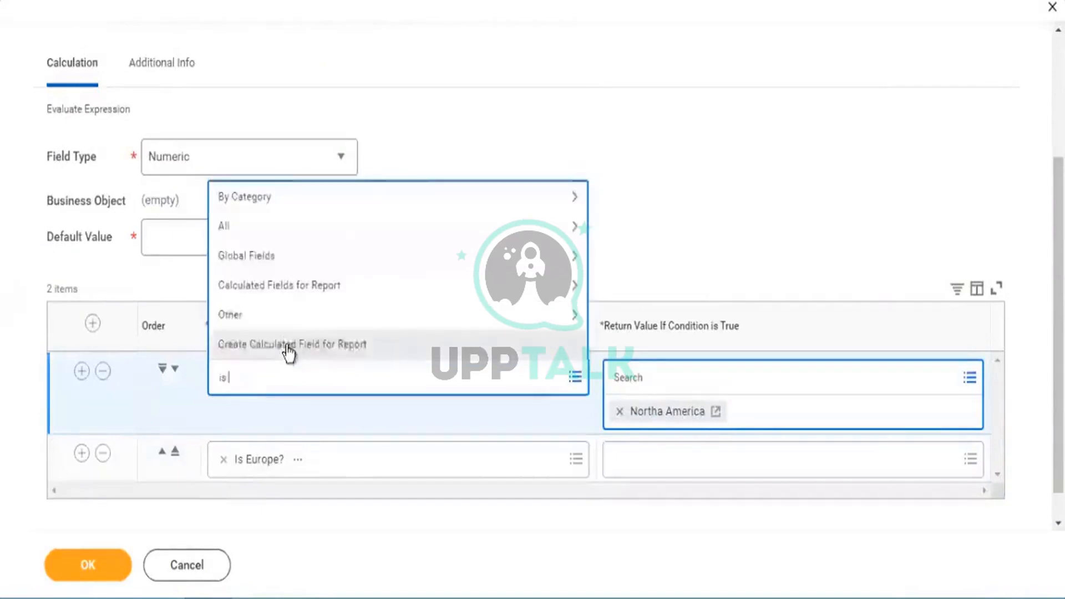
{"action": "type", "text": " mar"}
{"action": "type", "text": "ager"}
{"action": "key", "text": "Return"}
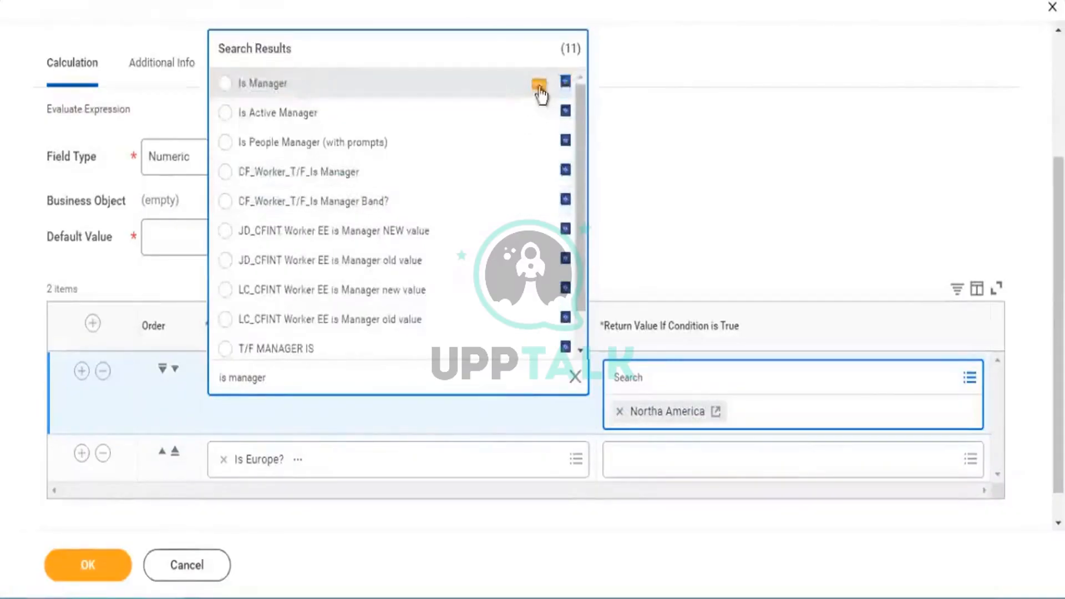
{"action": "left_click", "coordinate": [539, 85]}
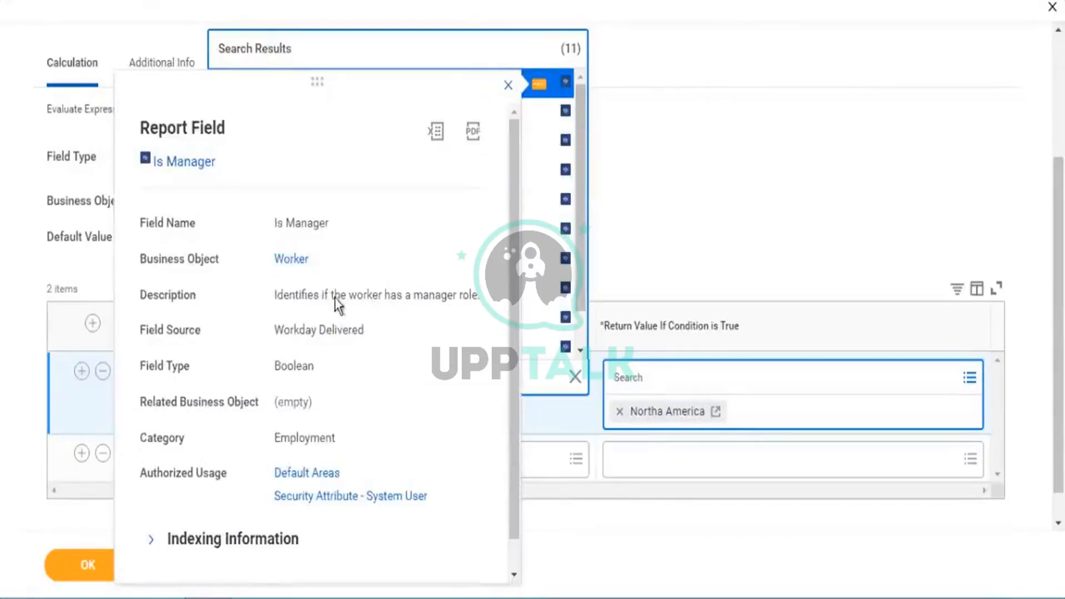
{"action": "left_click_drag", "start_coordinate": [332, 295], "coordinate": [447, 300]}
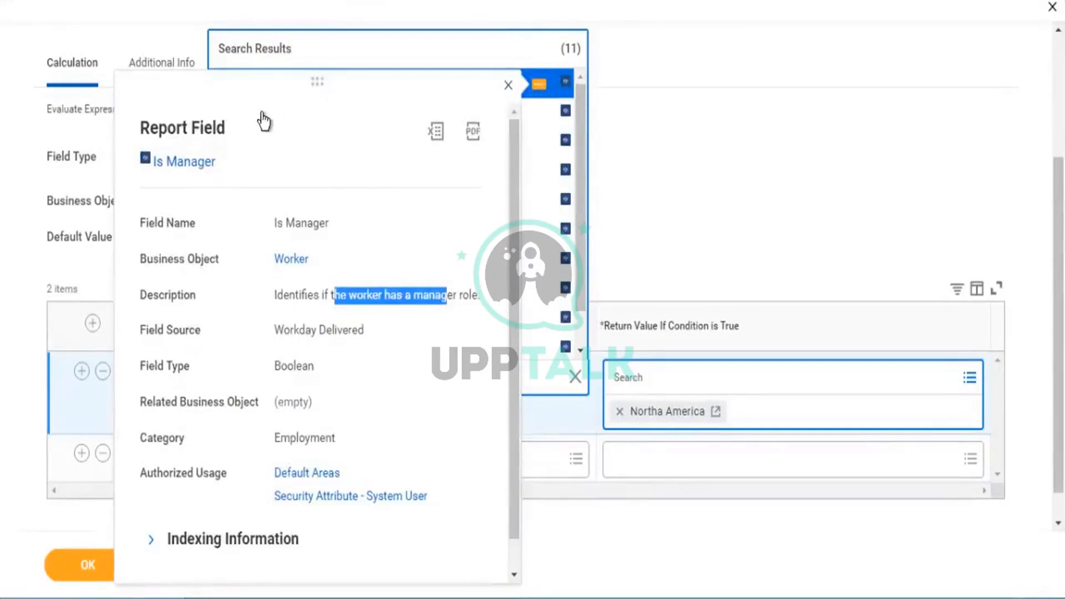
{"action": "left_click", "coordinate": [268, 89]}
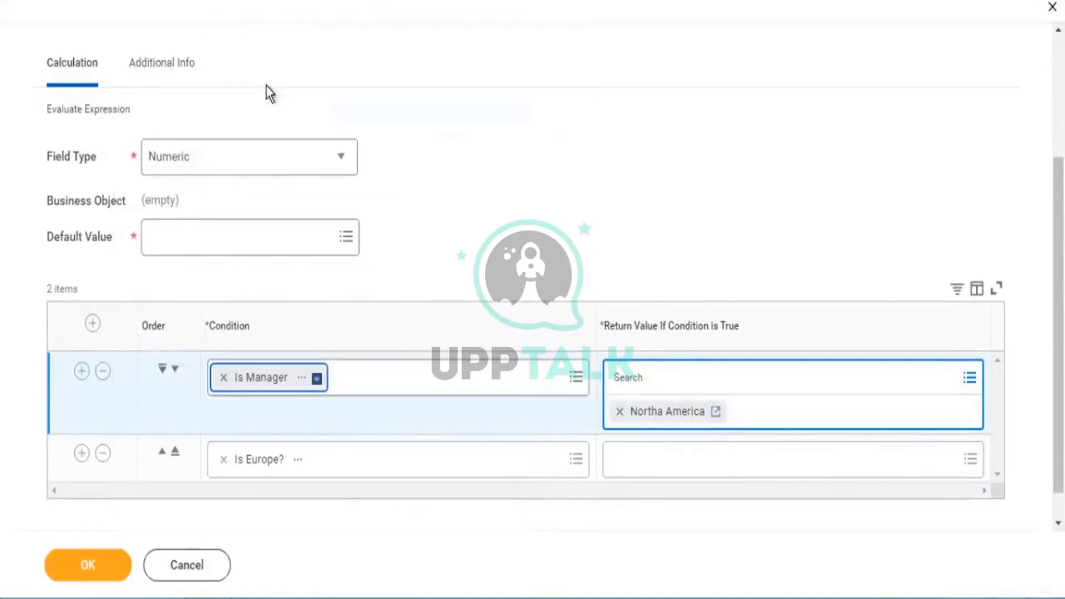
Step: Replace the "Northa America" return value of the Is Manager condition with the numeric value 1
{"action": "left_click", "coordinate": [619, 412]}
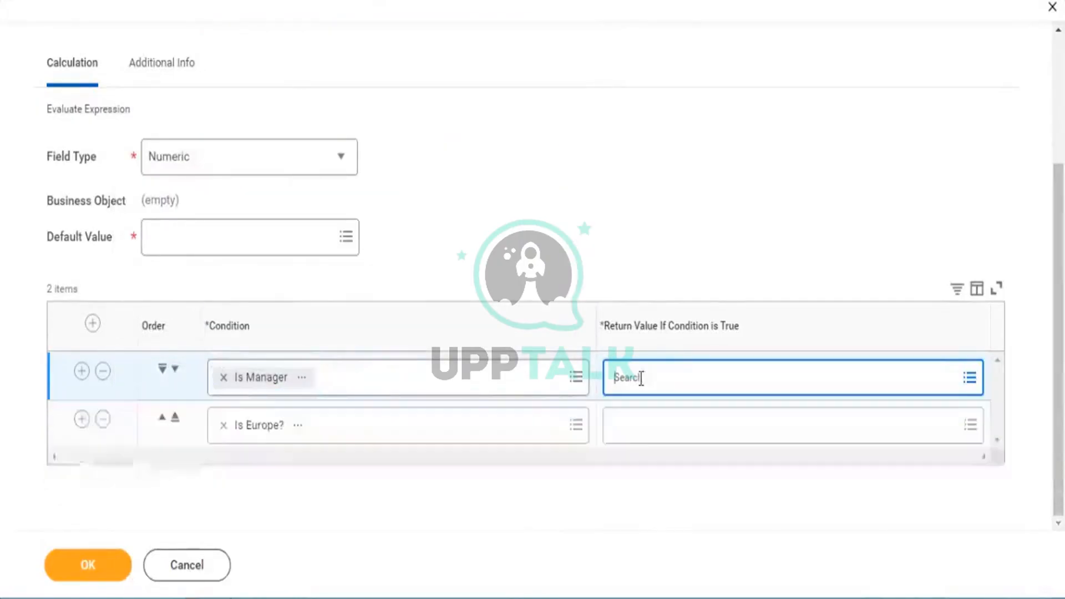
{"action": "left_click", "coordinate": [653, 374]}
{"action": "left_click", "coordinate": [626, 345]}
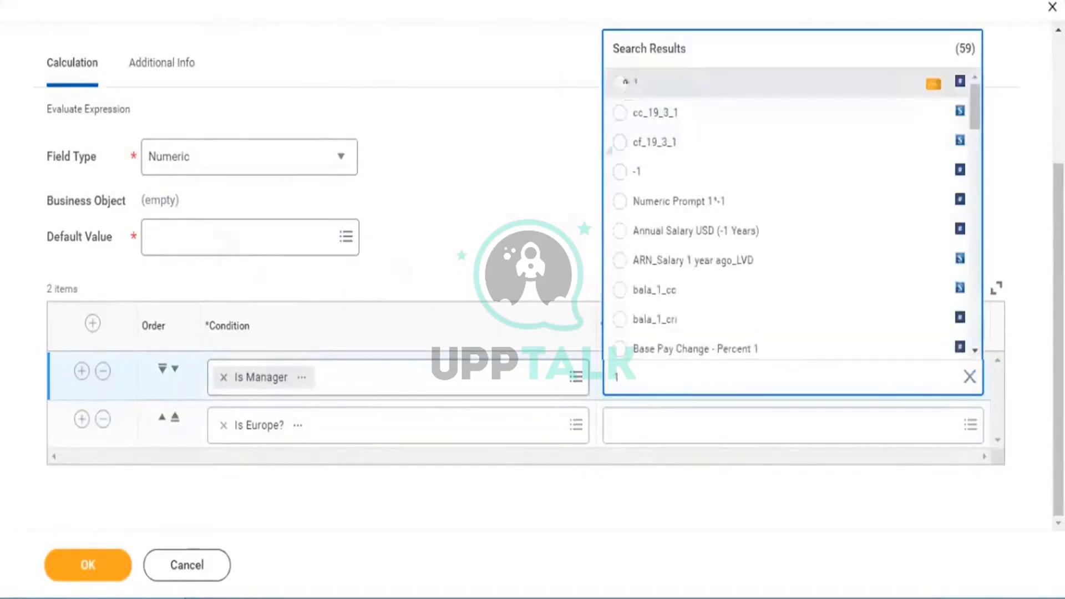
{"action": "left_click", "coordinate": [624, 82]}
{"action": "left_click", "coordinate": [924, 231]}
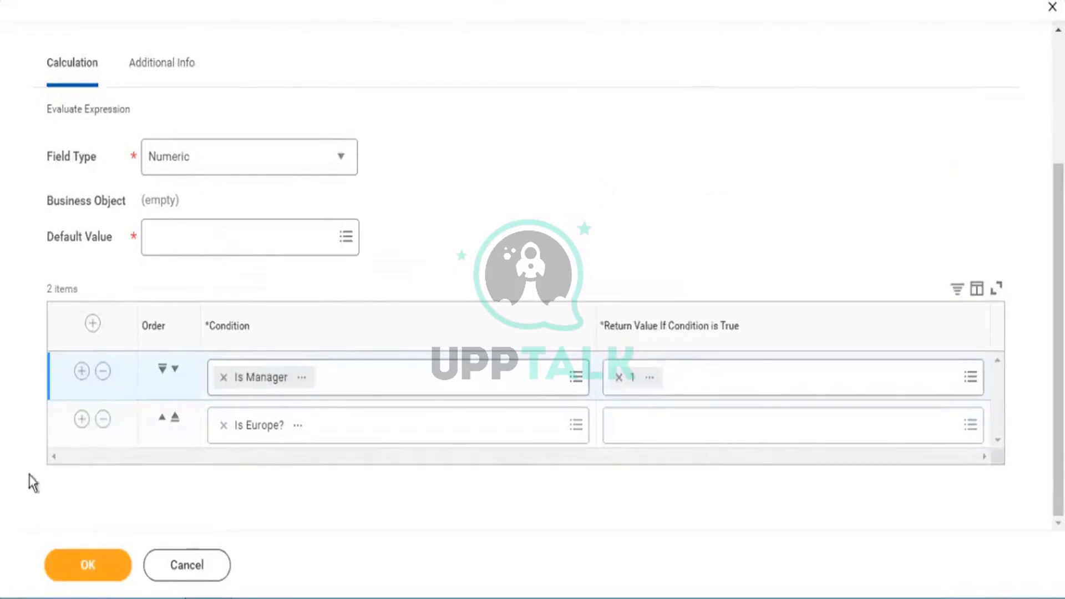
Step: Remove the "Is Europe?" condition row and set the expression's default value to 0
{"action": "left_click", "coordinate": [103, 419]}
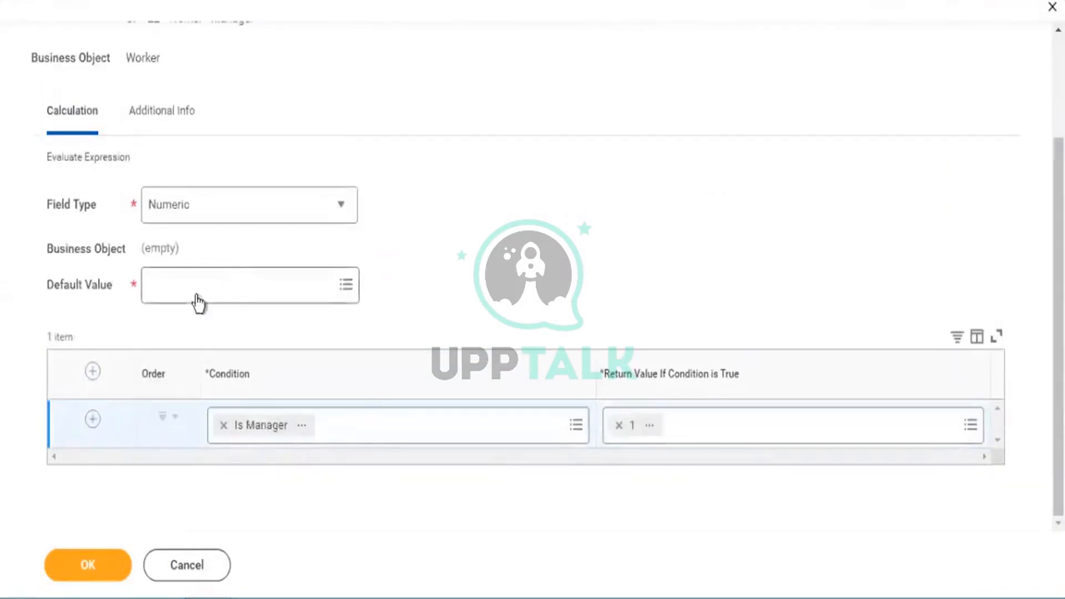
{"action": "left_click", "coordinate": [198, 300]}
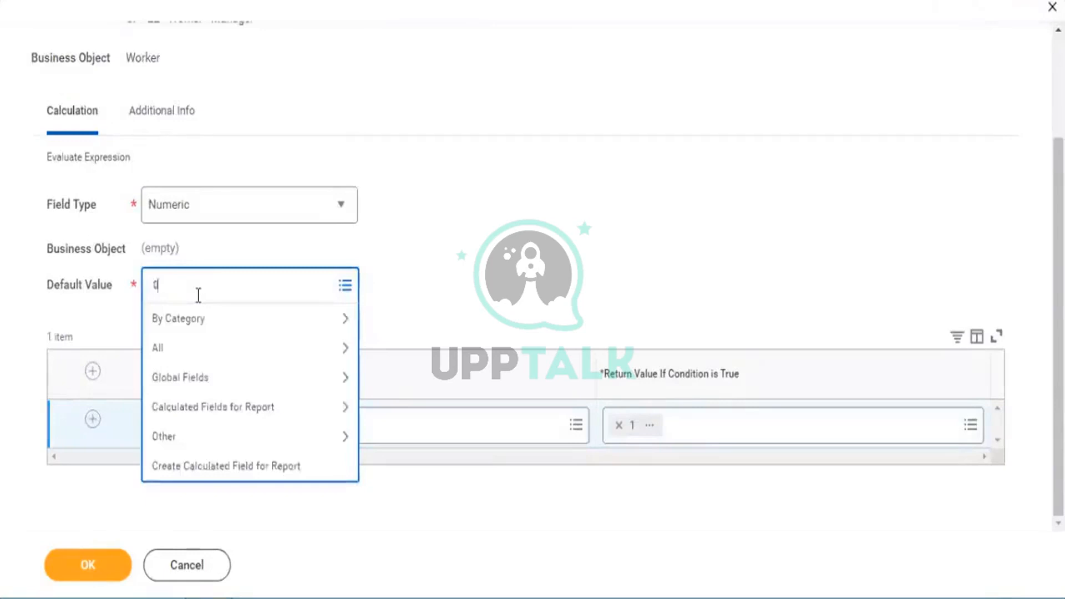
{"action": "type", "text": "0"}
{"action": "key", "text": "Return"}
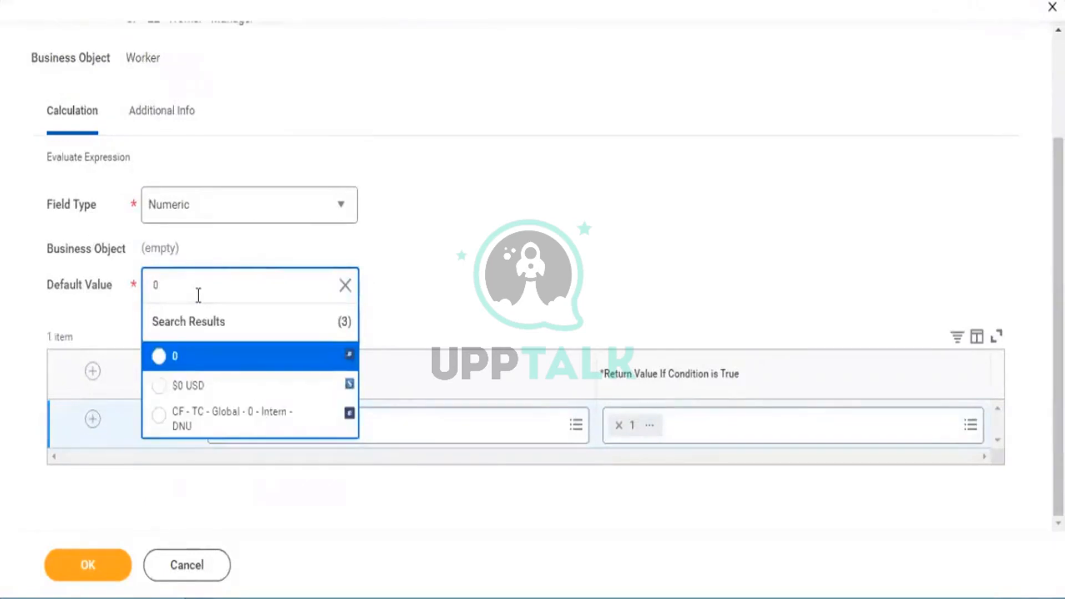
{"action": "key", "text": "Return"}
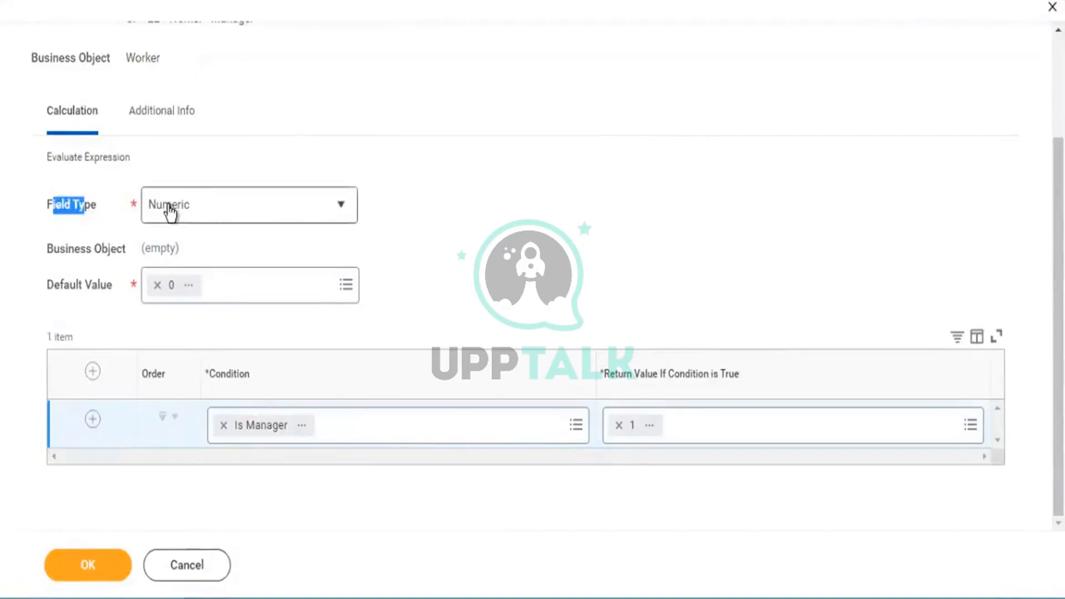
Step: Check the completed Evaluate Expression settings and save the CF - EE - Worker - Manager field
{"action": "scroll", "coordinate": [351, 171], "scroll_direction": "up", "scroll_amount": 3}
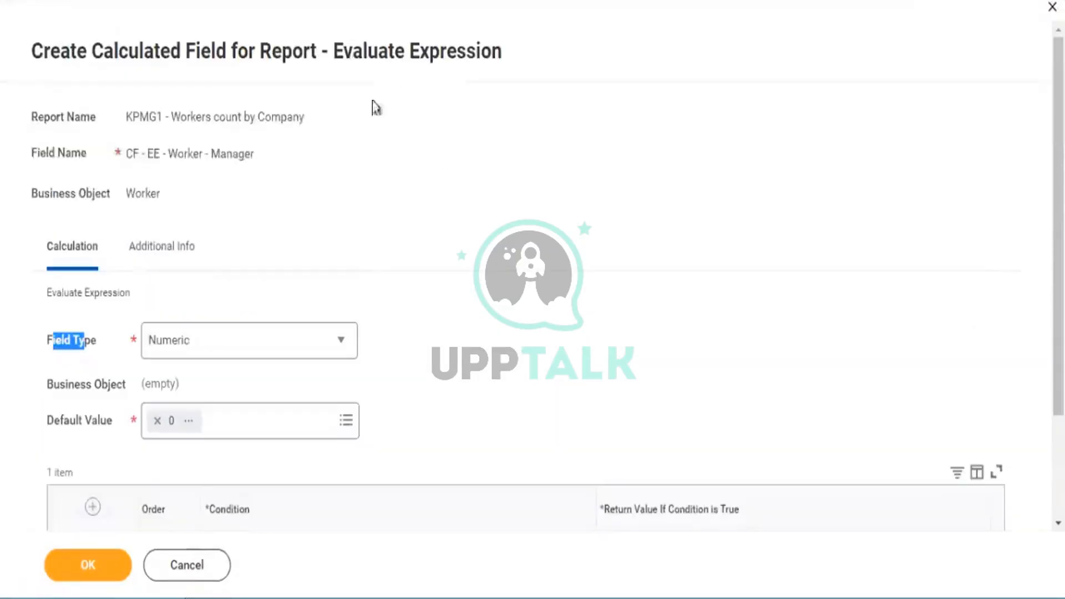
{"action": "left_click_drag", "start_coordinate": [342, 51], "coordinate": [496, 51]}
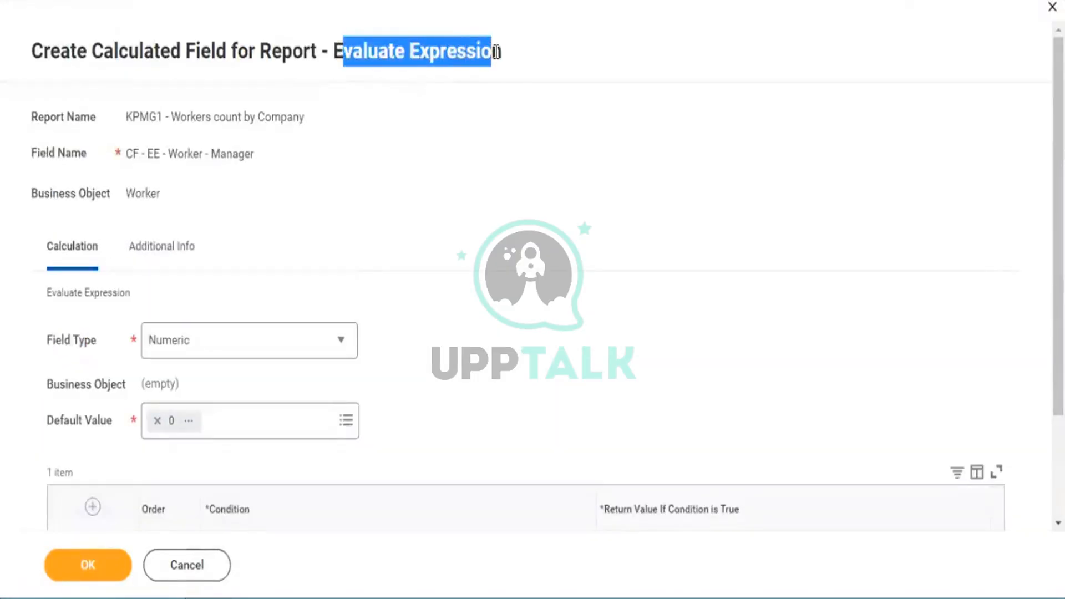
{"action": "scroll", "coordinate": [451, 251], "scroll_direction": "down", "scroll_amount": 3}
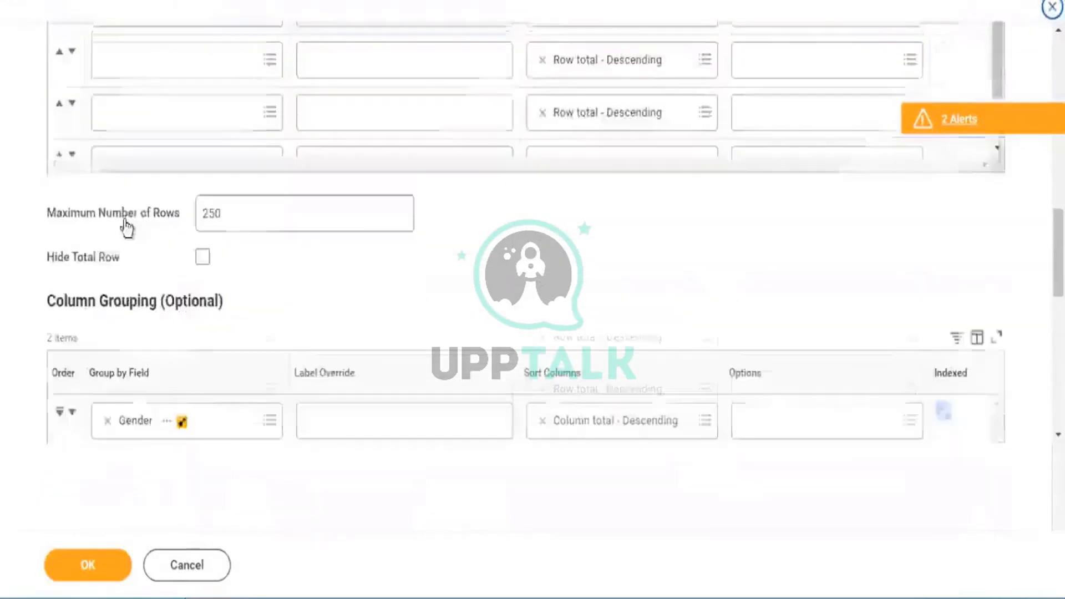
Step: Remove the Average, Minimum and Maximum rows from the report's fields to summarize
{"action": "scroll", "coordinate": [240, 185], "scroll_direction": "up", "scroll_amount": 3}
{"action": "scroll", "coordinate": [149, 134], "scroll_direction": "up", "scroll_amount": 2}
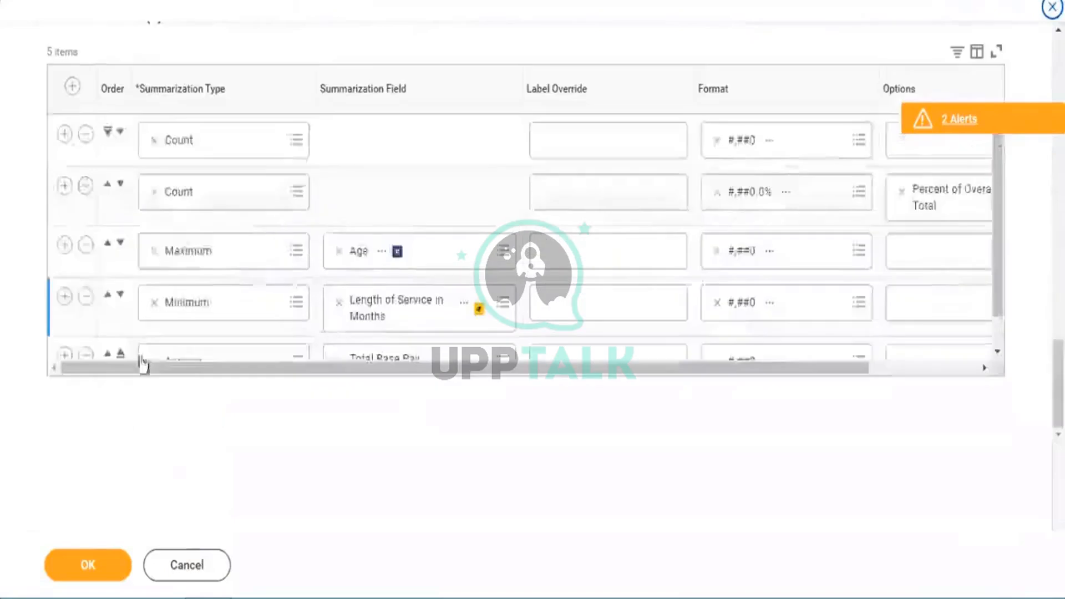
{"action": "scroll", "coordinate": [138, 364], "scroll_direction": "down", "scroll_amount": 2}
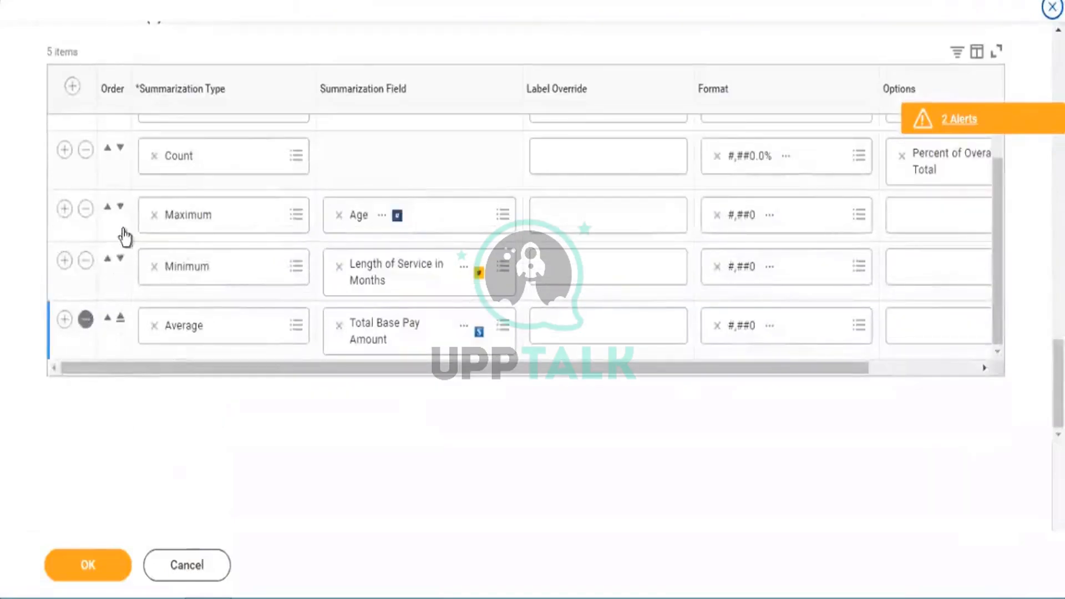
{"action": "left_click", "coordinate": [86, 315]}
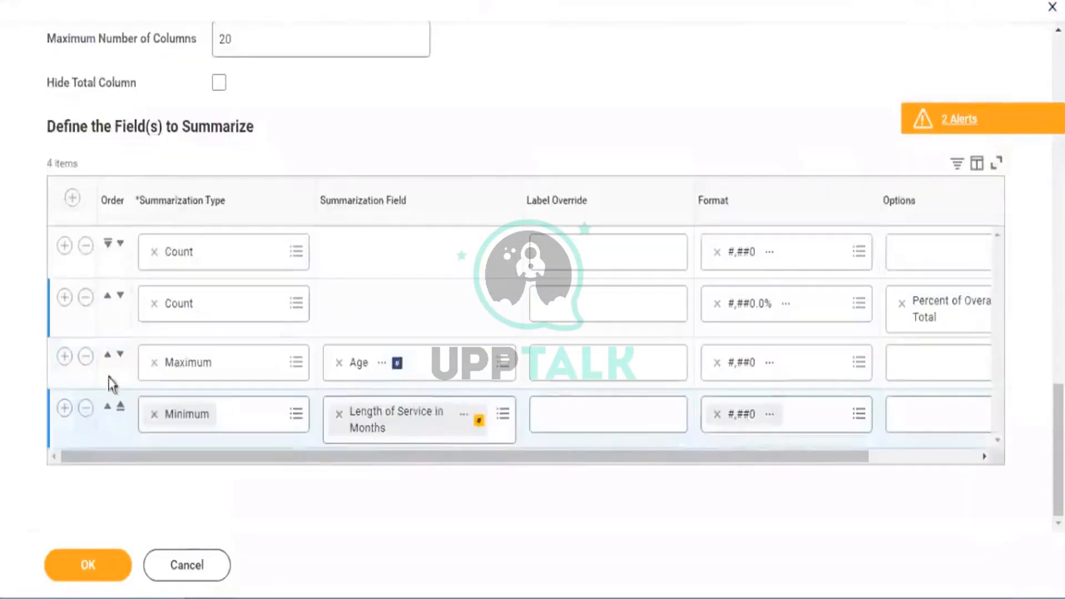
{"action": "left_click", "coordinate": [85, 408]}
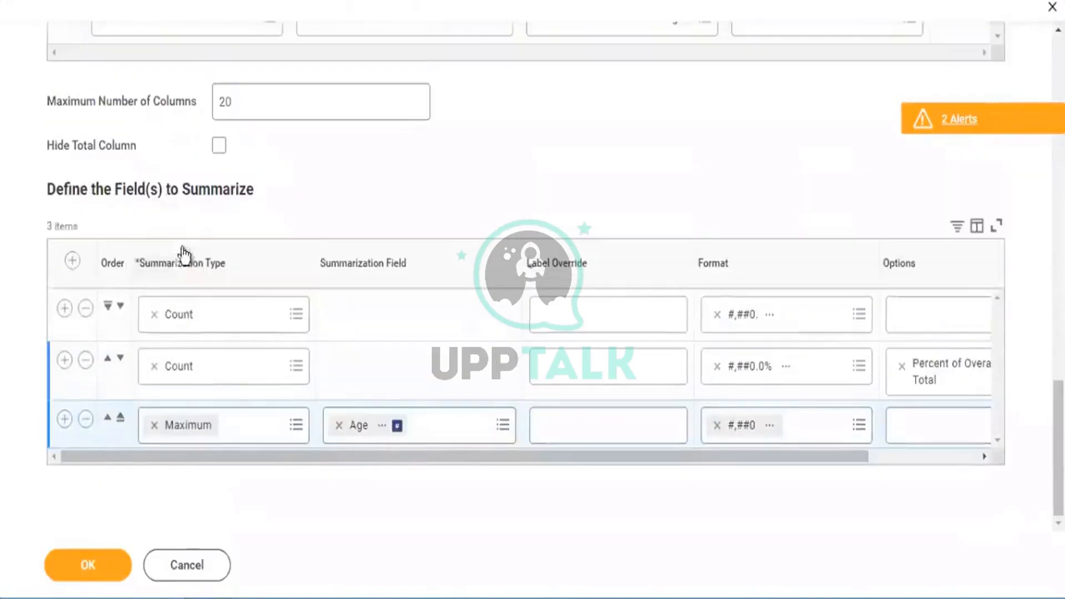
{"action": "left_click", "coordinate": [85, 420]}
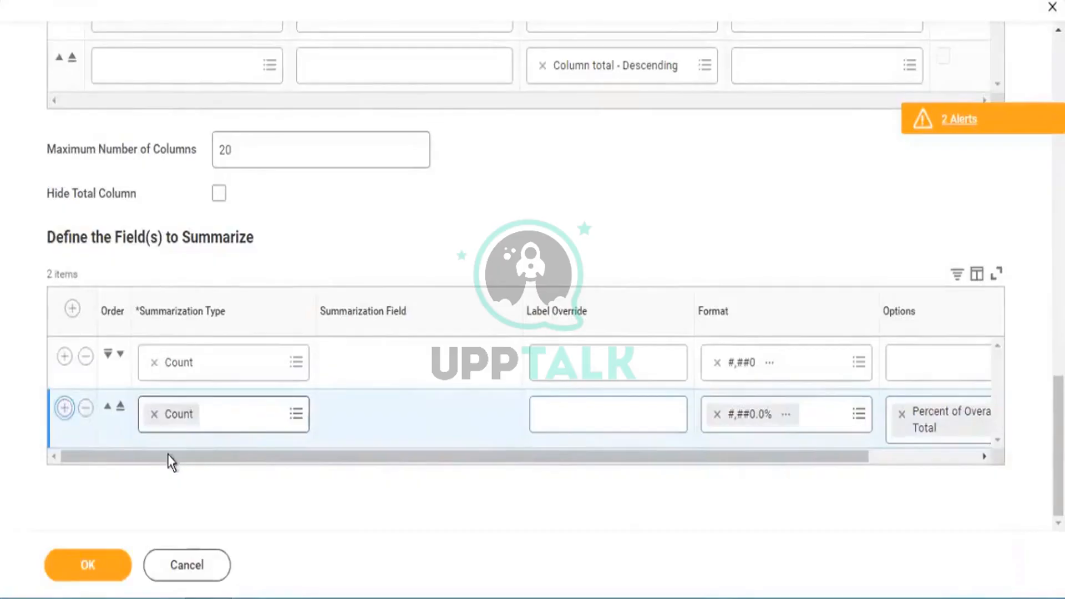
Step: Add a new row with the summarization type Sum to the fields to summarize
{"action": "left_click", "coordinate": [154, 475]}
{"action": "type", "text": "s"}
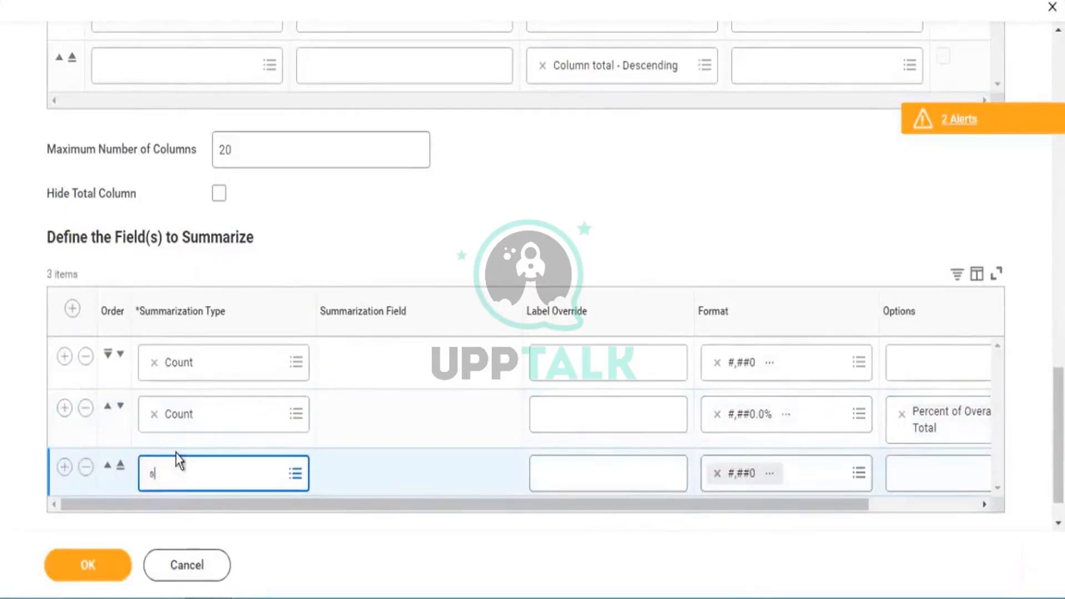
{"action": "type", "text": "um"}
{"action": "left_click", "coordinate": [226, 347]}
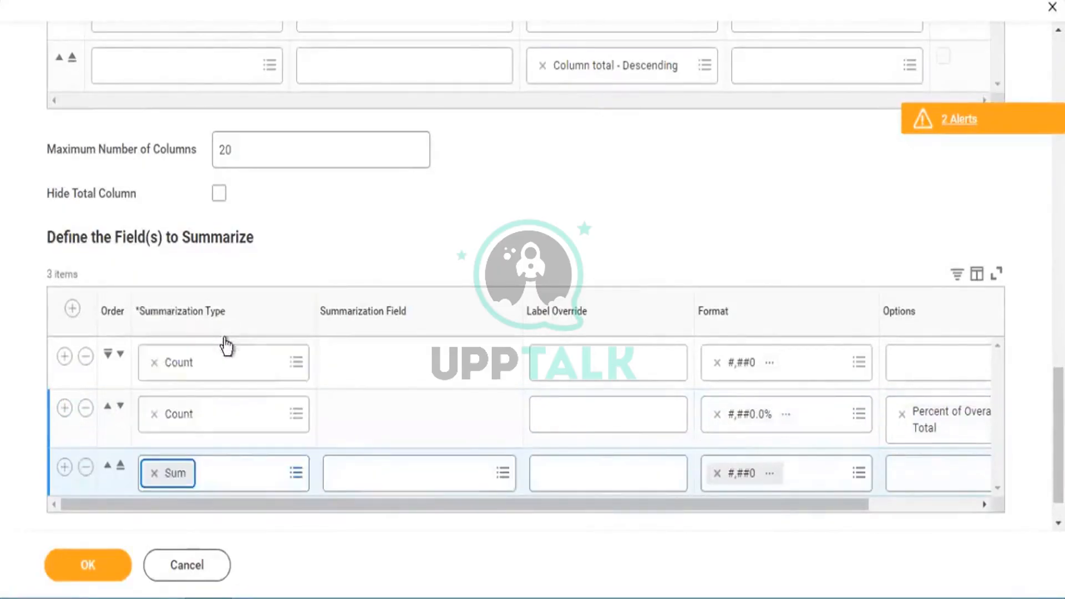
{"action": "scroll", "coordinate": [405, 100], "scroll_direction": "up", "scroll_amount": 10}
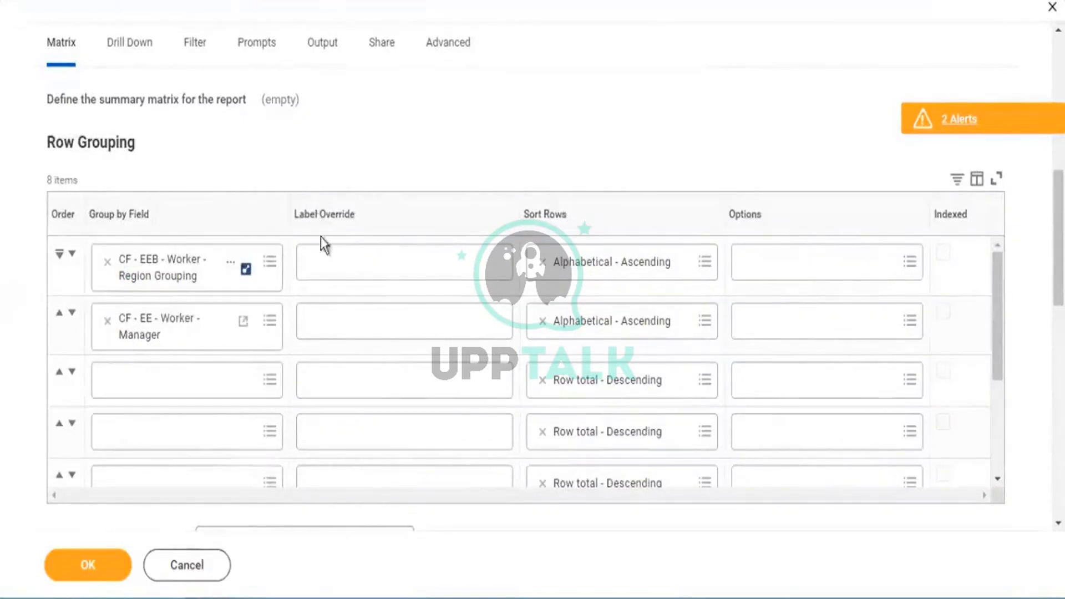
Step: Sum the CF - EE - Worker - Manager field with the label override Manager, and remove that field from the row grouping
{"action": "scroll", "coordinate": [320, 236], "scroll_direction": "down", "scroll_amount": 10}
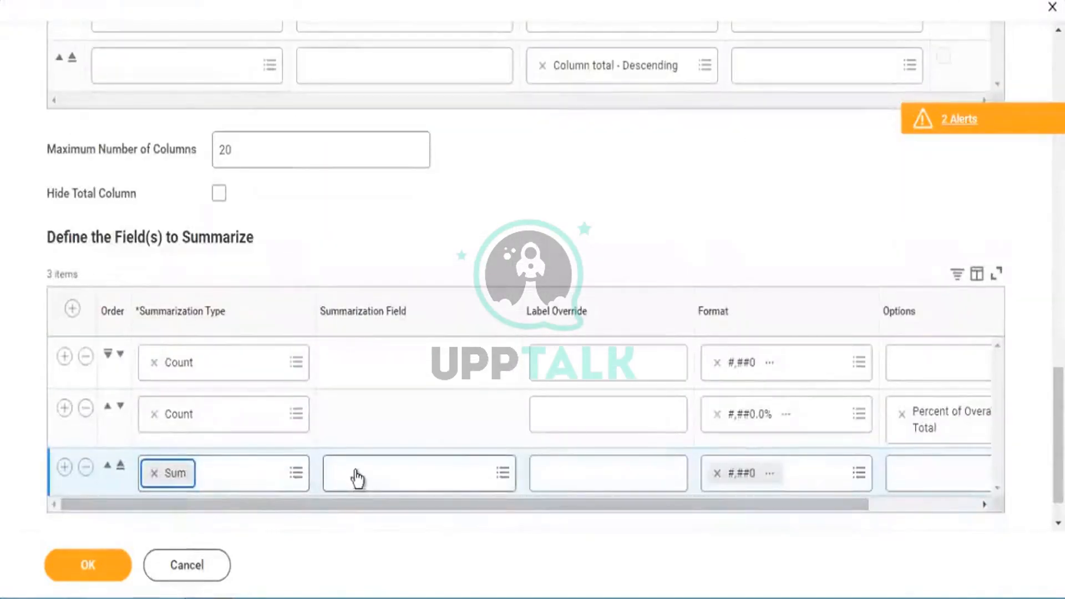
{"action": "left_click", "coordinate": [357, 474]}
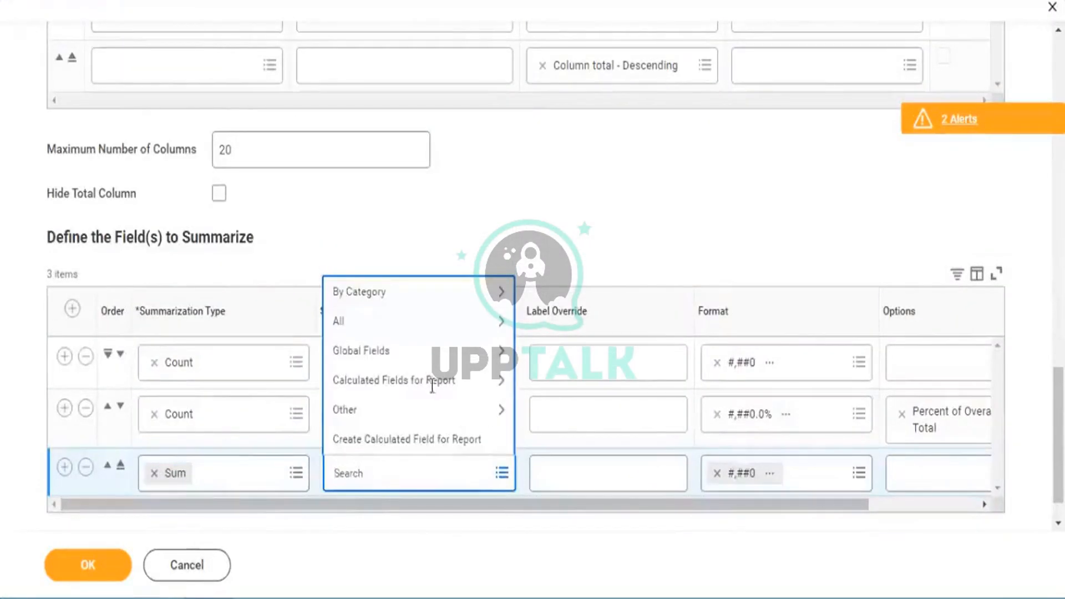
{"action": "left_click", "coordinate": [495, 382]}
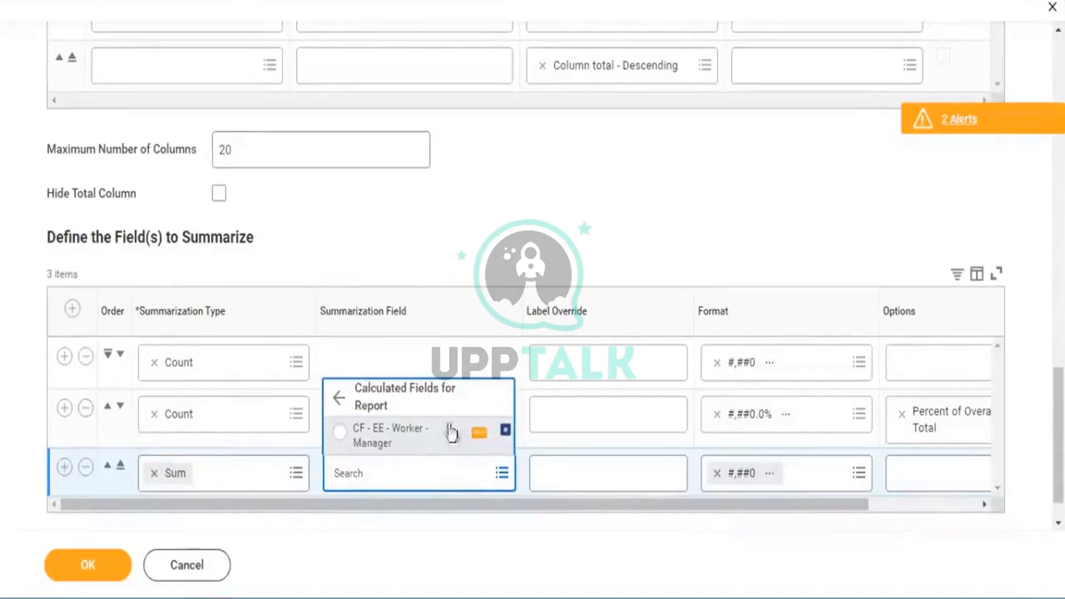
{"action": "left_click", "coordinate": [411, 435]}
{"action": "left_click", "coordinate": [575, 475]}
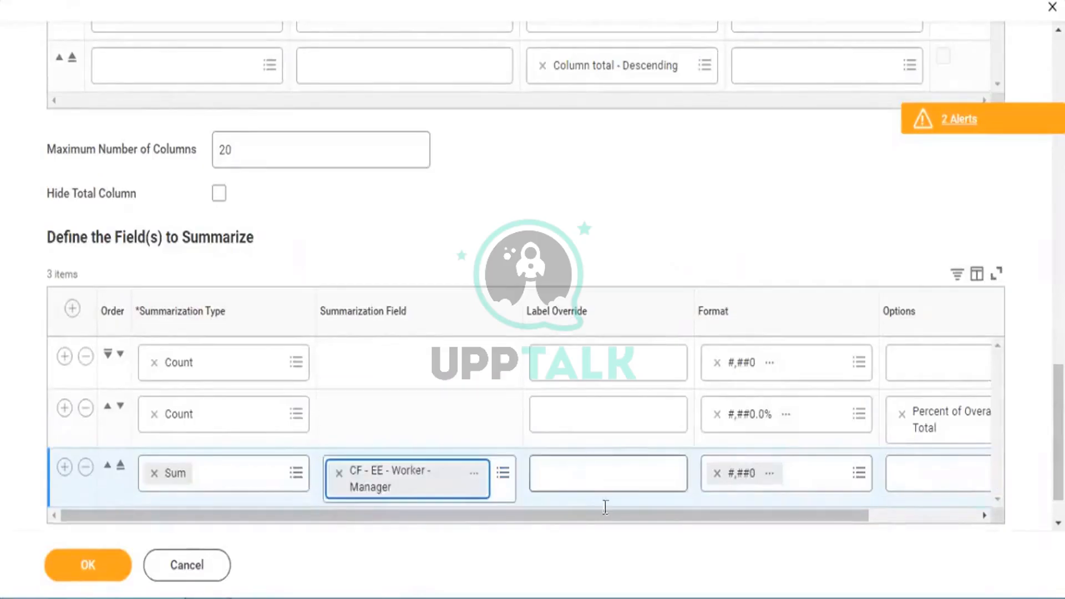
{"action": "type", "text": "Manager"}
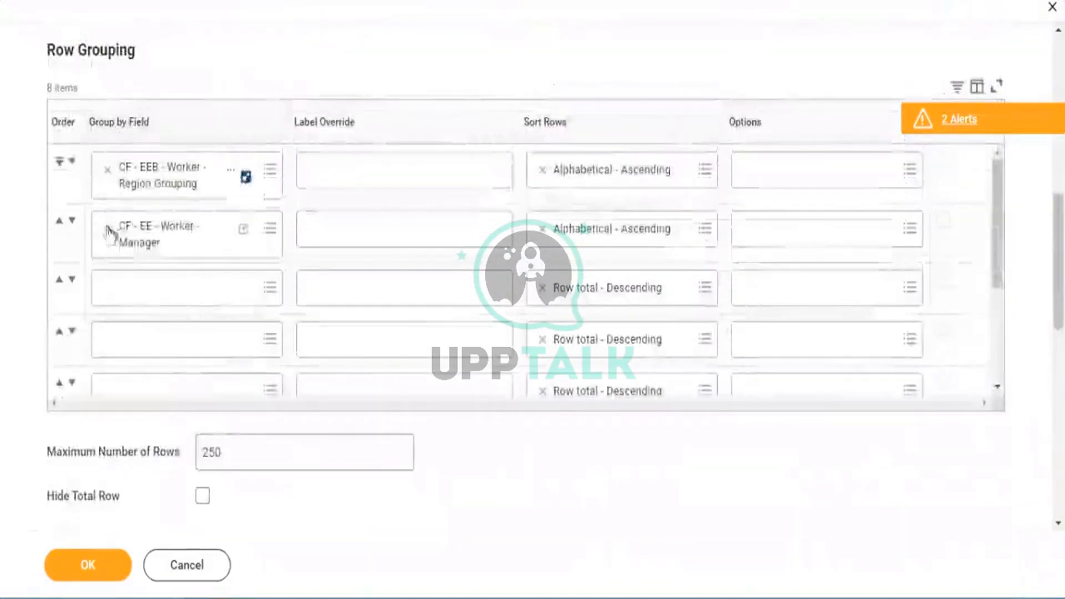
{"action": "left_click", "coordinate": [107, 230]}
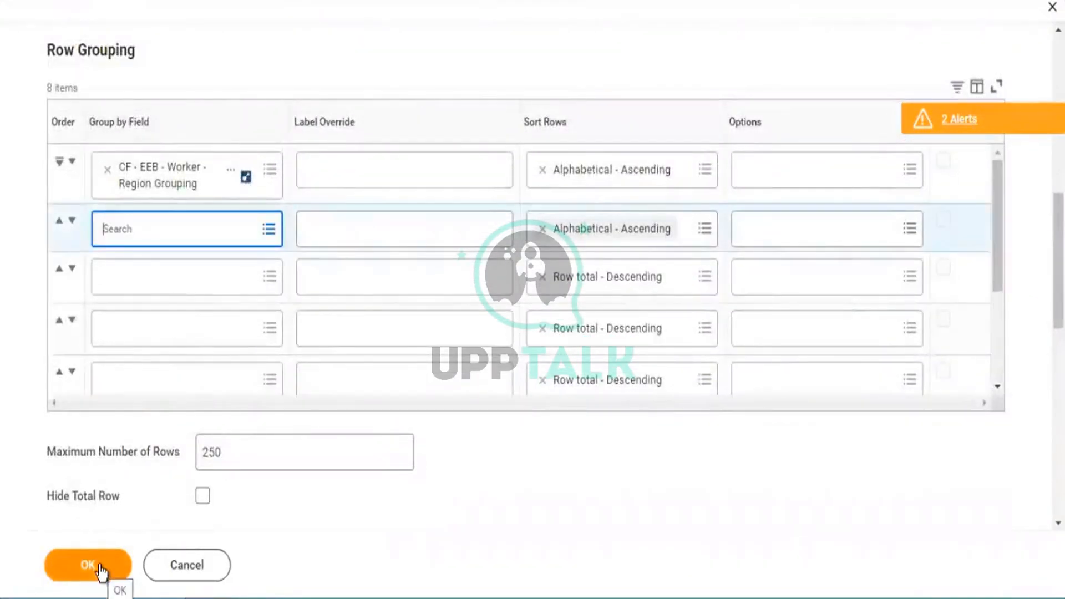
Step: Add the Is Manager field as a detail data column directly after Worker in the report's drill-down settings
{"action": "scroll", "coordinate": [133, 252], "scroll_direction": "up", "scroll_amount": 6}
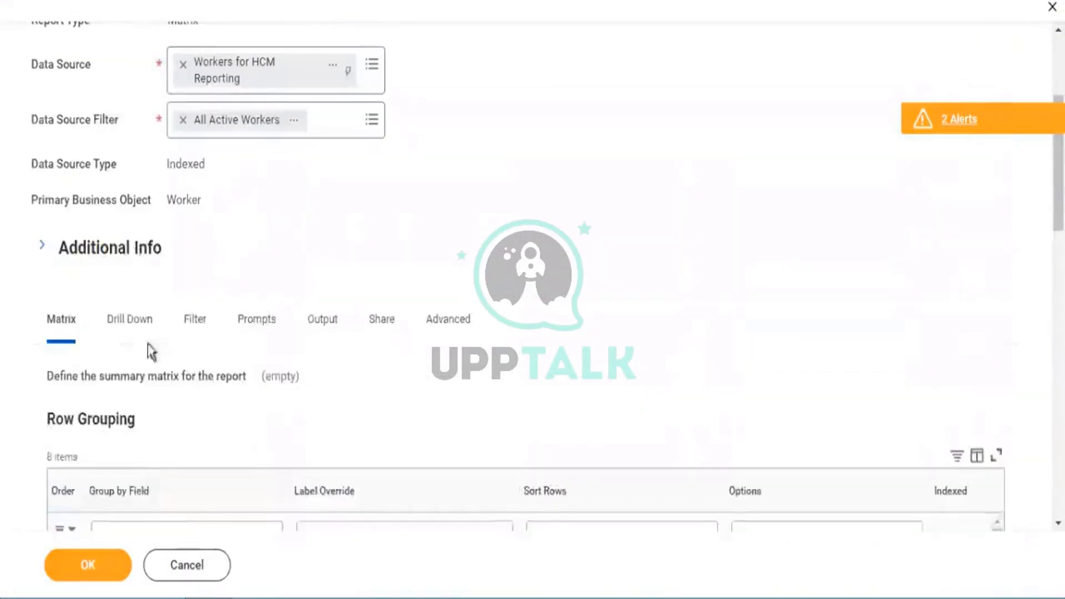
{"action": "left_click", "coordinate": [136, 320]}
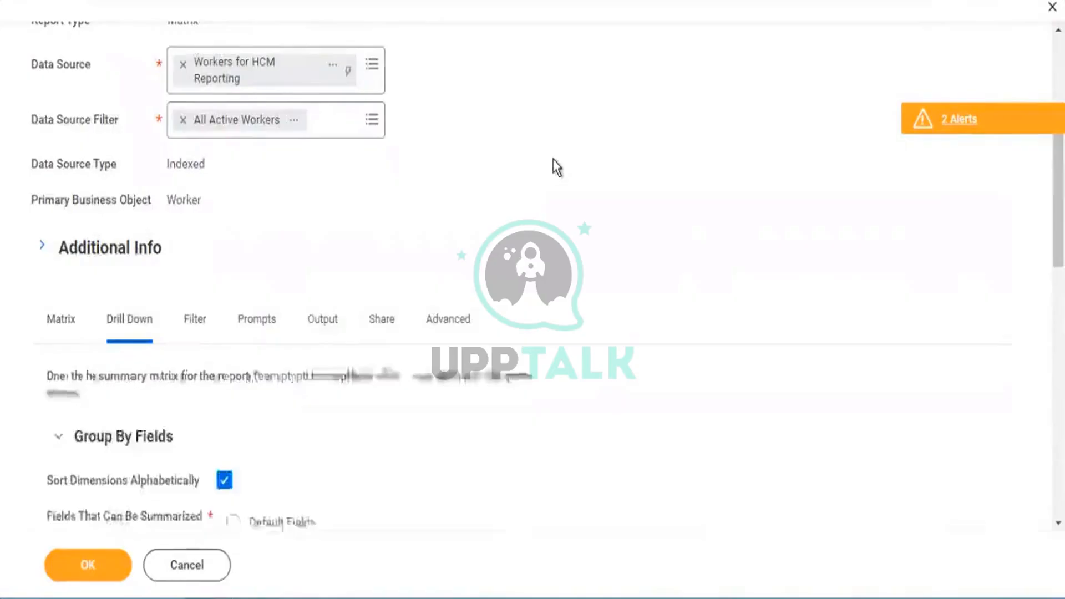
{"action": "scroll", "coordinate": [570, 166], "scroll_direction": "down", "scroll_amount": 6}
{"action": "scroll", "coordinate": [573, 171], "scroll_direction": "down", "scroll_amount": 6}
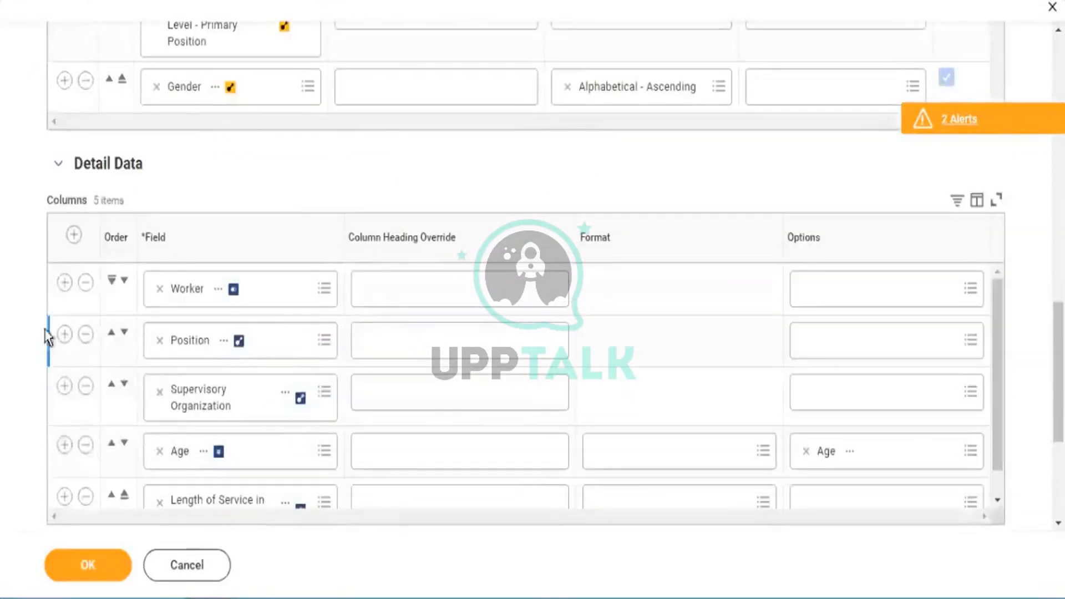
{"action": "left_click", "coordinate": [64, 283]}
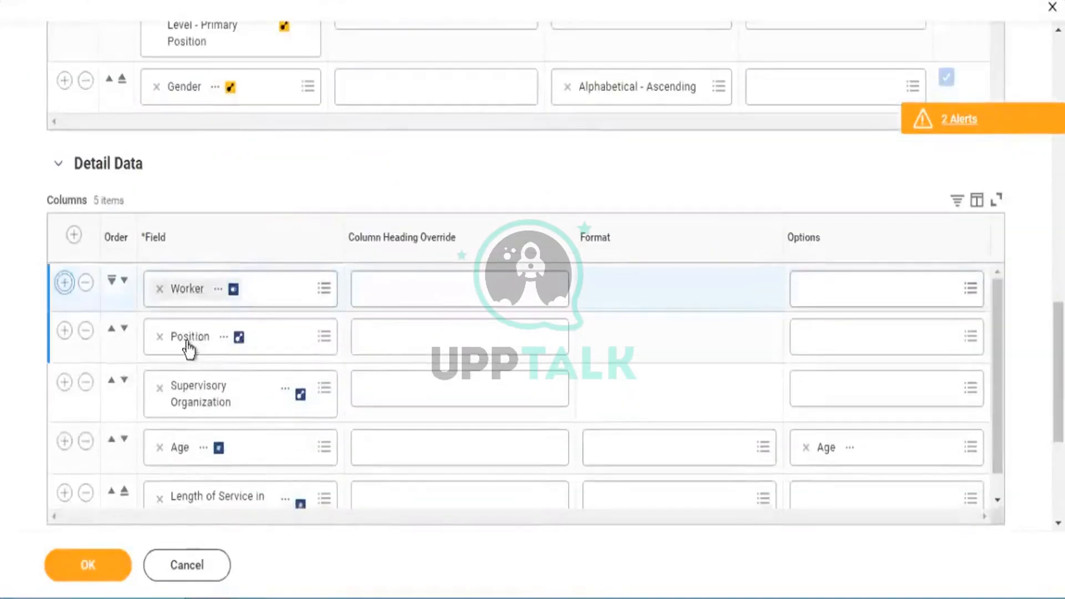
{"action": "left_click", "coordinate": [221, 356]}
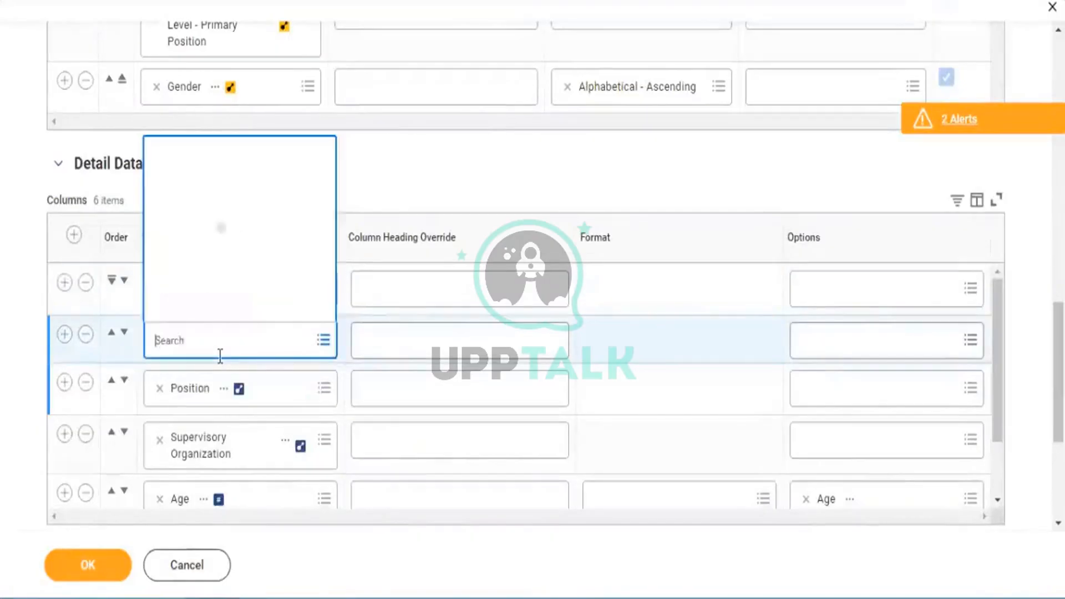
{"action": "type", "text": "is manager"}
{"action": "key", "text": "Return"}
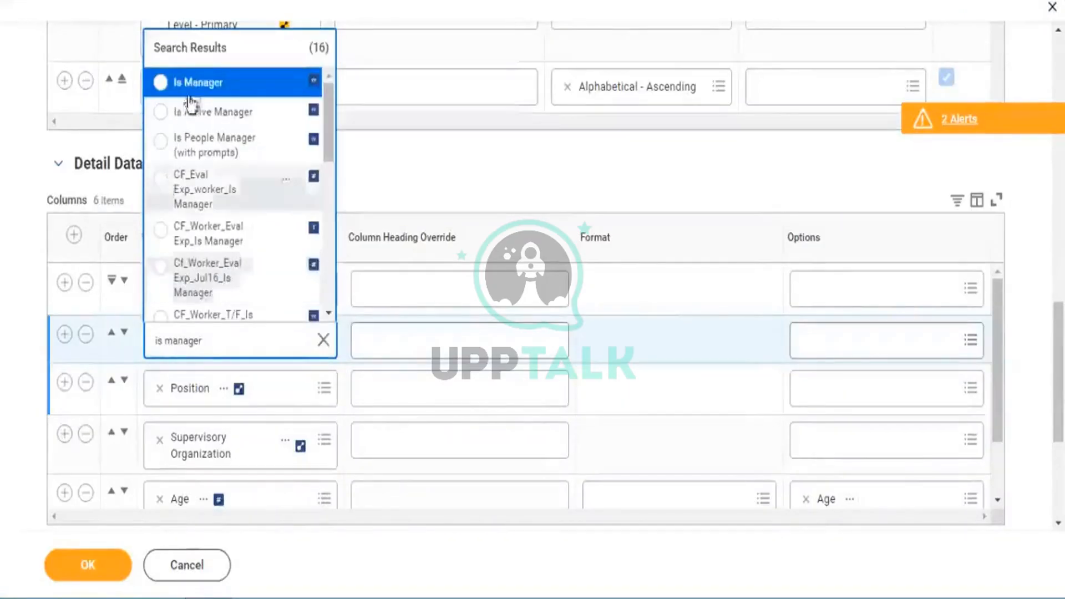
{"action": "left_click", "coordinate": [161, 84]}
Step: Save the report definition and run the report with all prompts left blank
{"action": "left_click", "coordinate": [90, 557]}
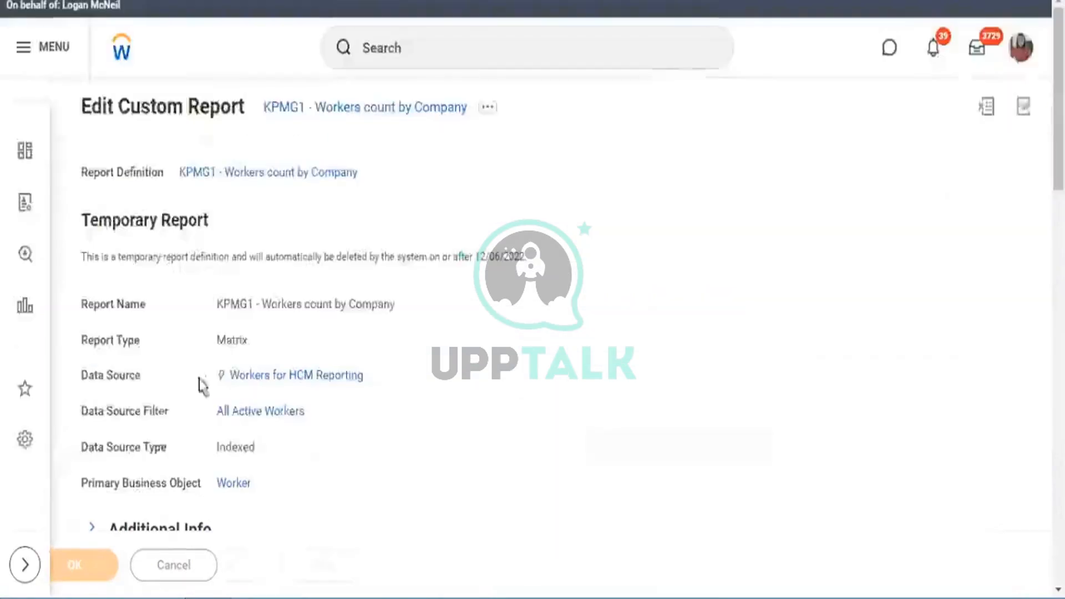
{"action": "left_click", "coordinate": [123, 565]}
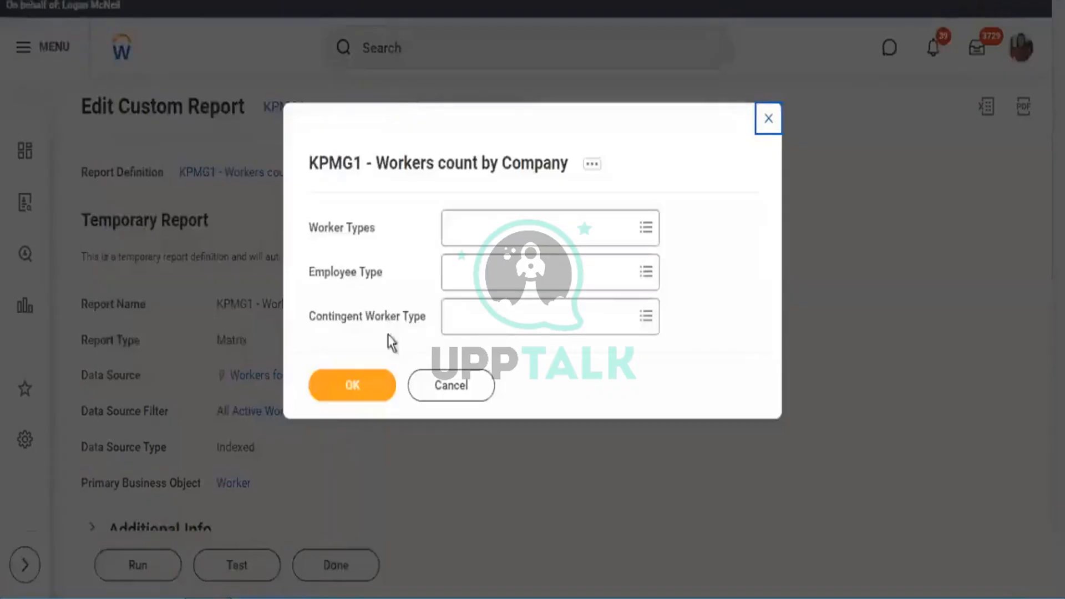
{"action": "left_click", "coordinate": [361, 387]}
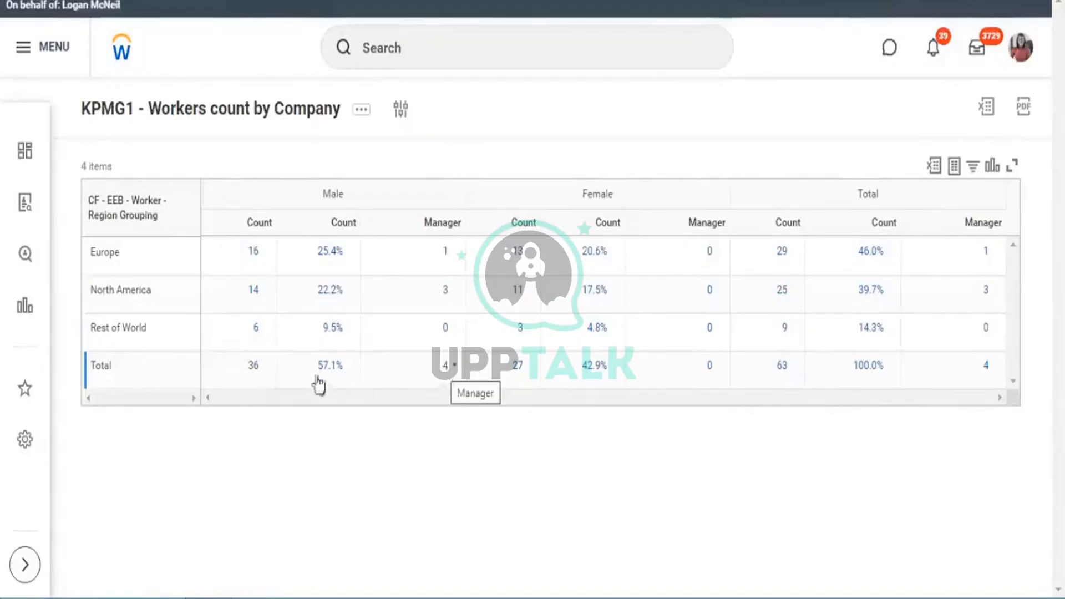
Step: Drill into the male total count, sort its workers by Is Manager descending, and check who is a manager
{"action": "left_click", "coordinate": [254, 367]}
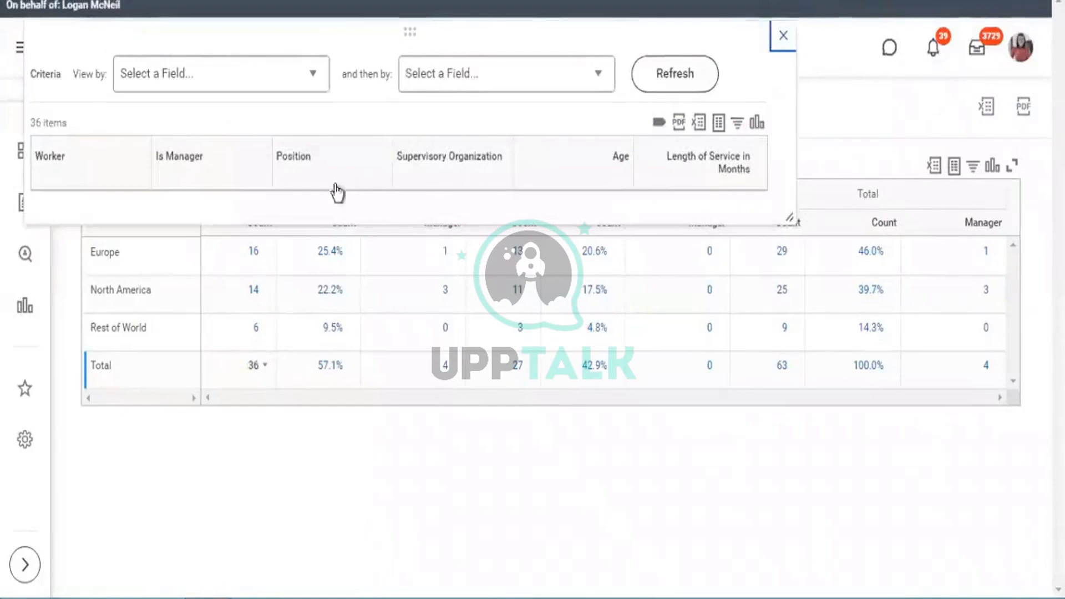
{"action": "left_click", "coordinate": [207, 168]}
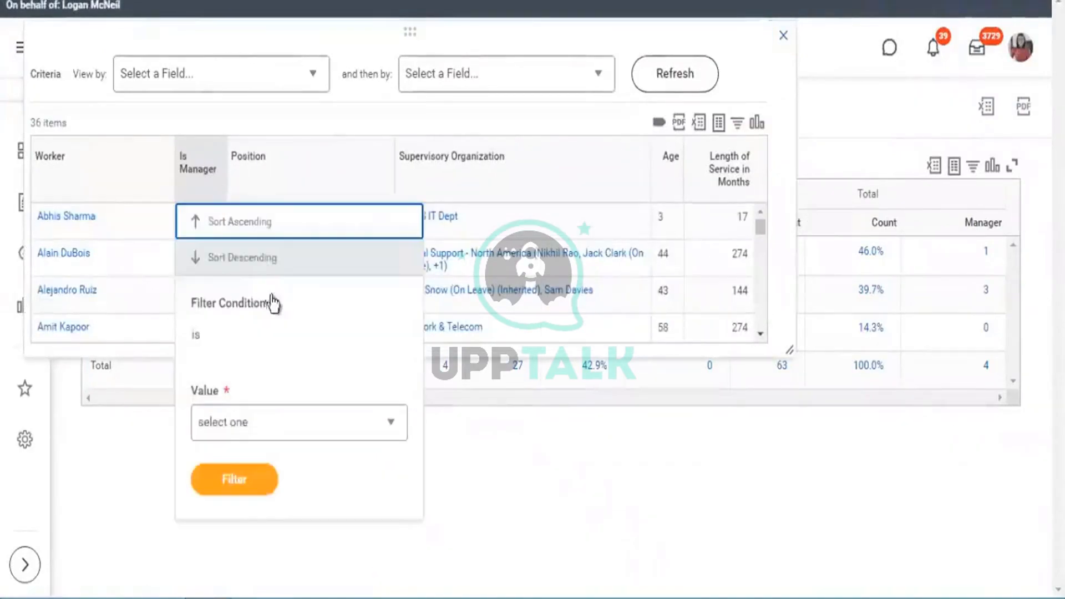
{"action": "left_click", "coordinate": [250, 264]}
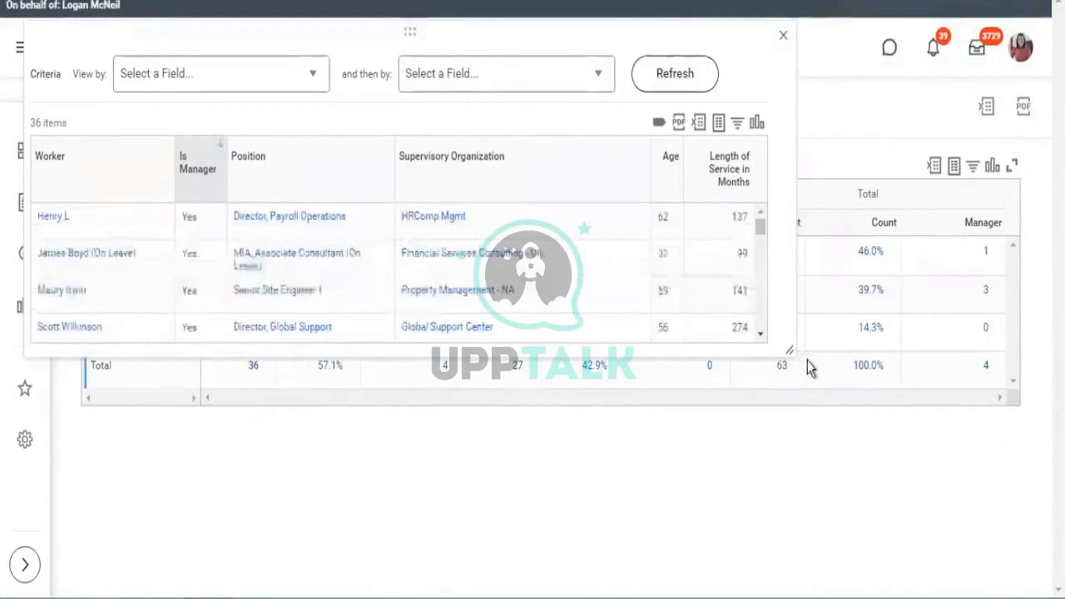
{"action": "left_click_drag", "start_coordinate": [817, 386], "coordinate": [881, 466]}
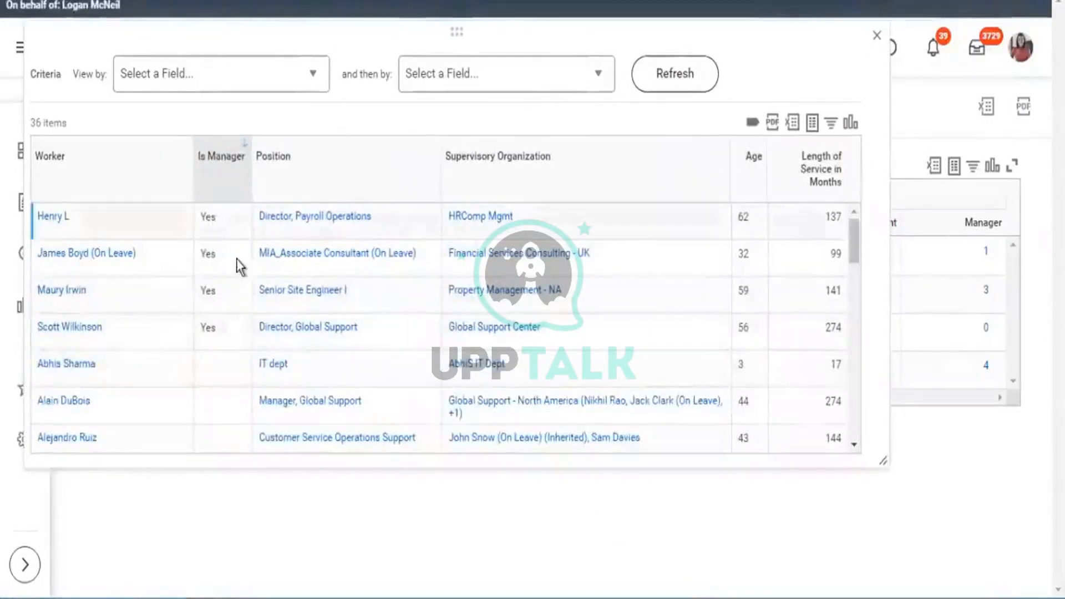
{"action": "left_click", "coordinate": [877, 38]}
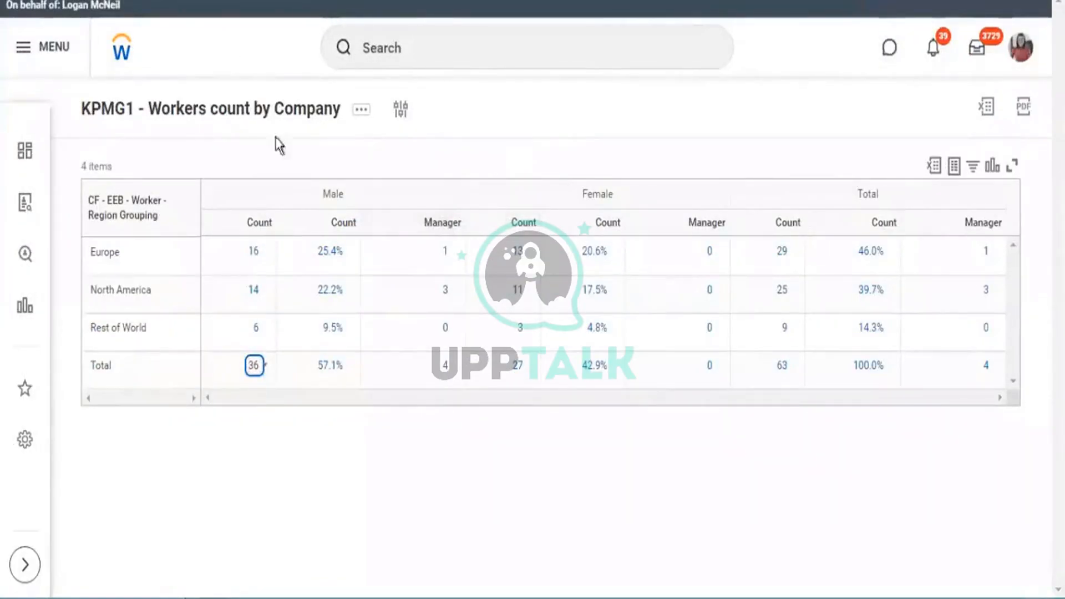
Step: Check the number of workers behind the male count for Europe in its drill-down list
{"action": "left_click_drag", "start_coordinate": [530, 190], "coordinate": [623, 201]}
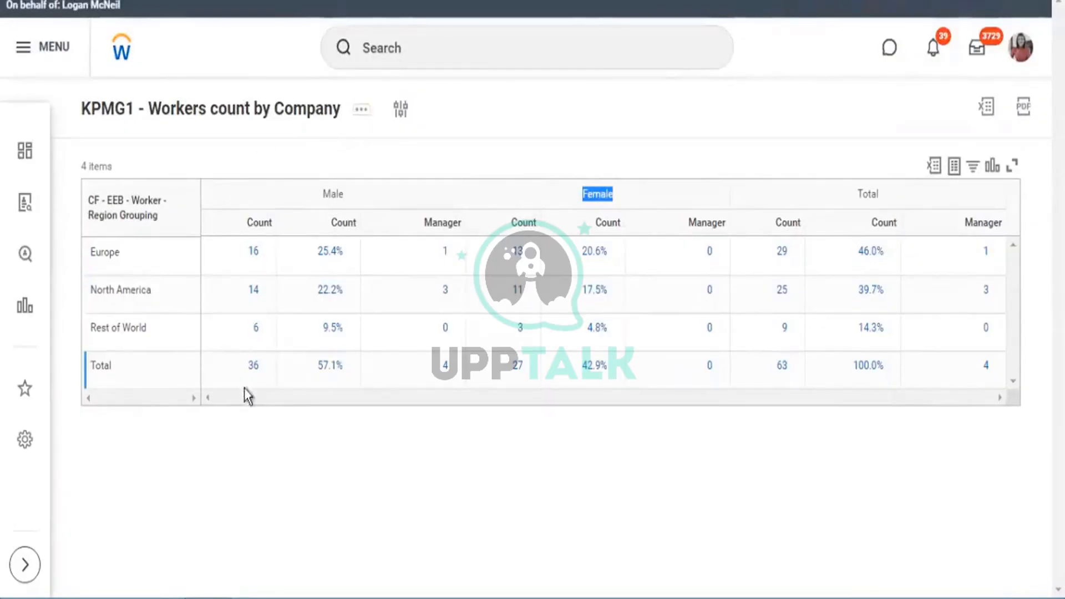
{"action": "left_click", "coordinate": [254, 252]}
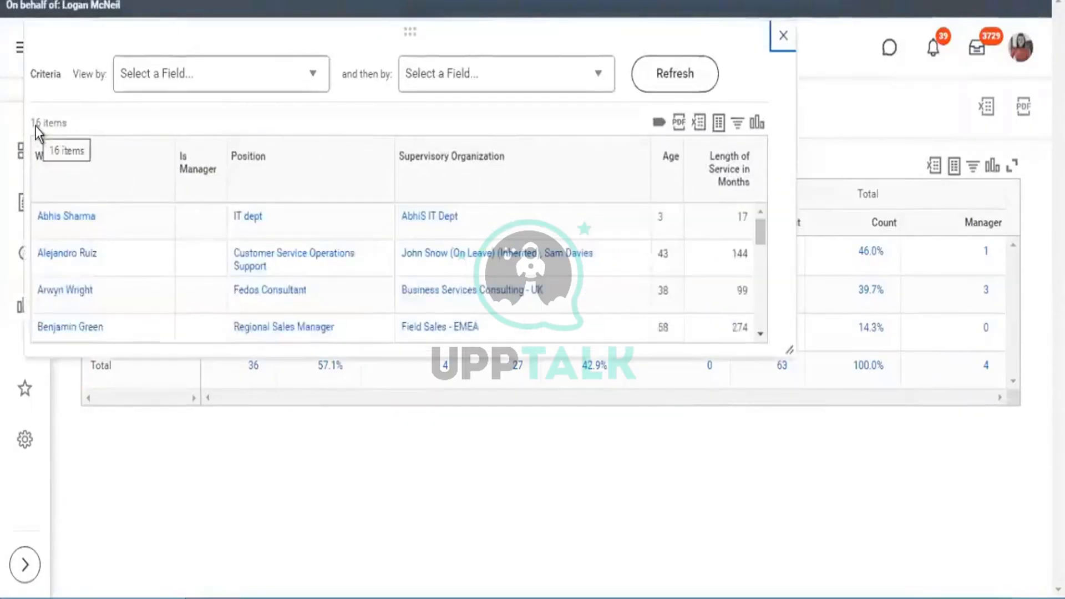
{"action": "left_click_drag", "start_coordinate": [35, 125], "coordinate": [71, 125]}
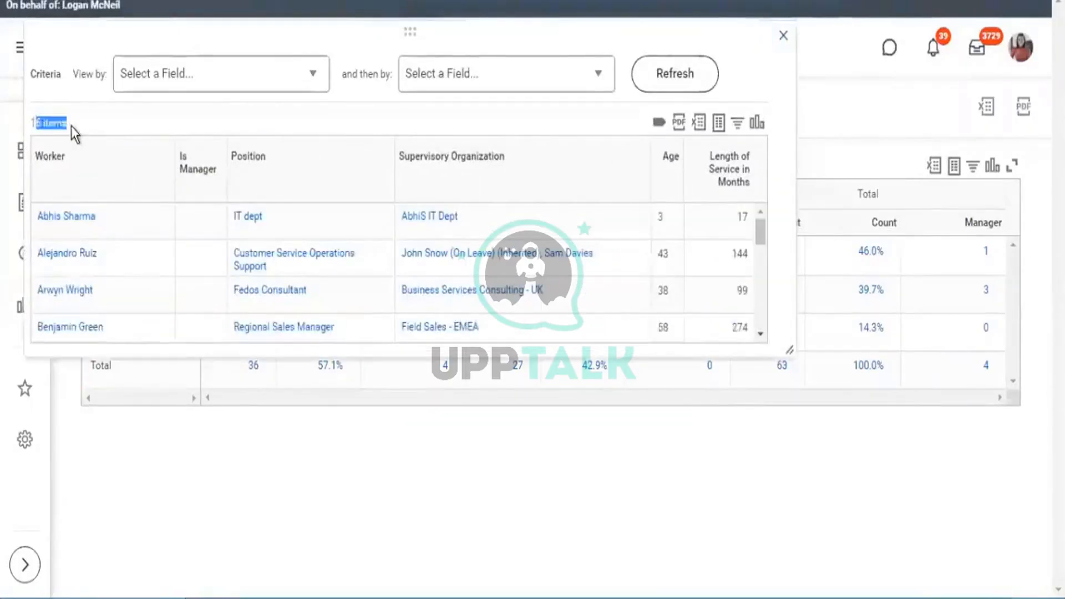
{"action": "left_click", "coordinate": [783, 36]}
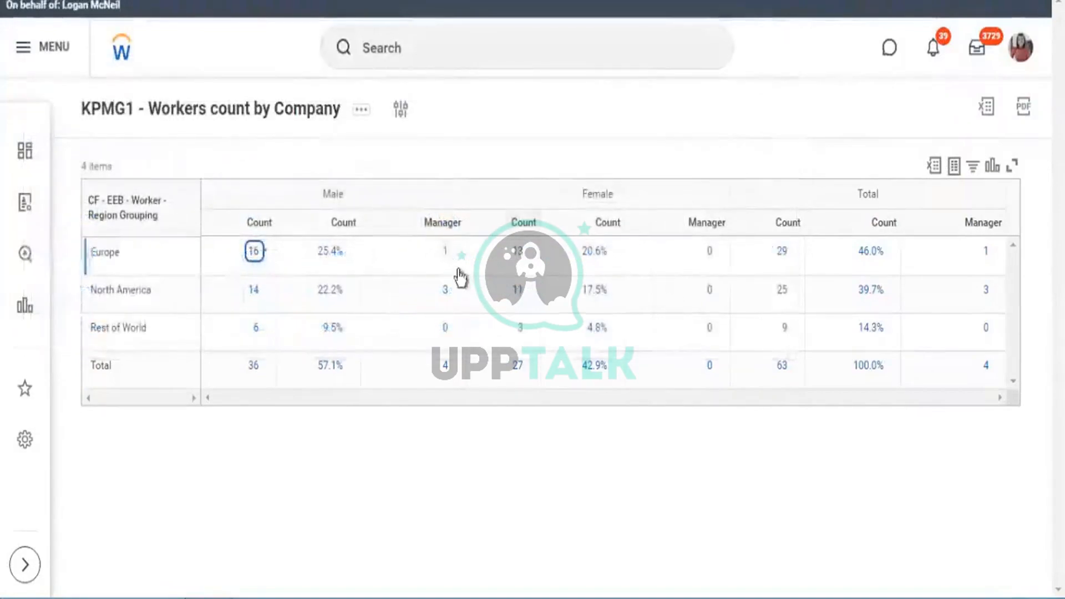
Step: Drill into the male Manager sum for Europe and sort its workers by Is Manager descending to examine the managers
{"action": "left_click", "coordinate": [463, 277]}
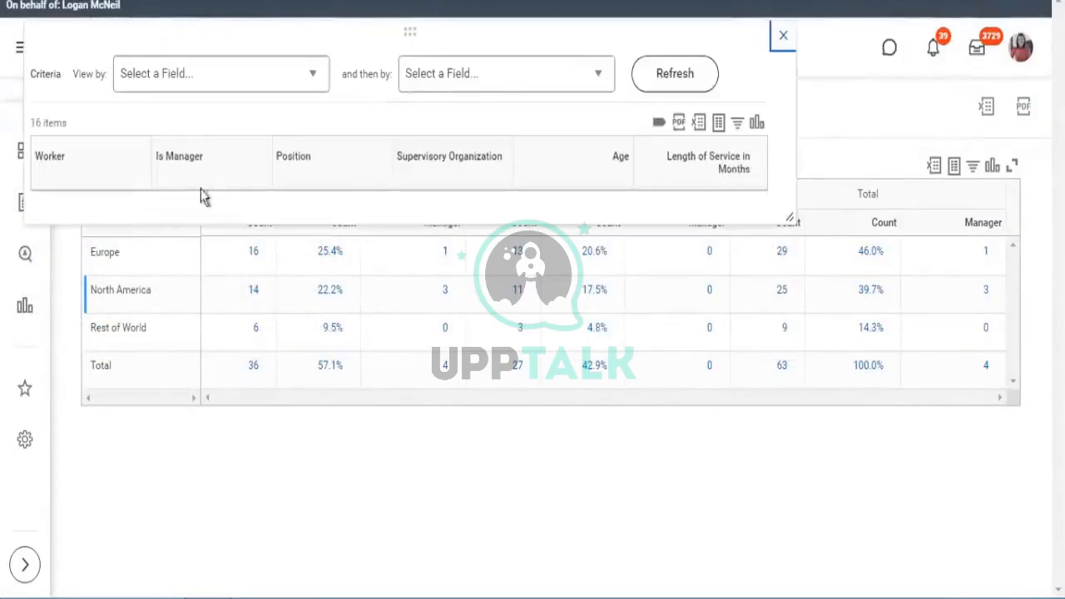
{"action": "triple_click", "coordinate": [75, 125]}
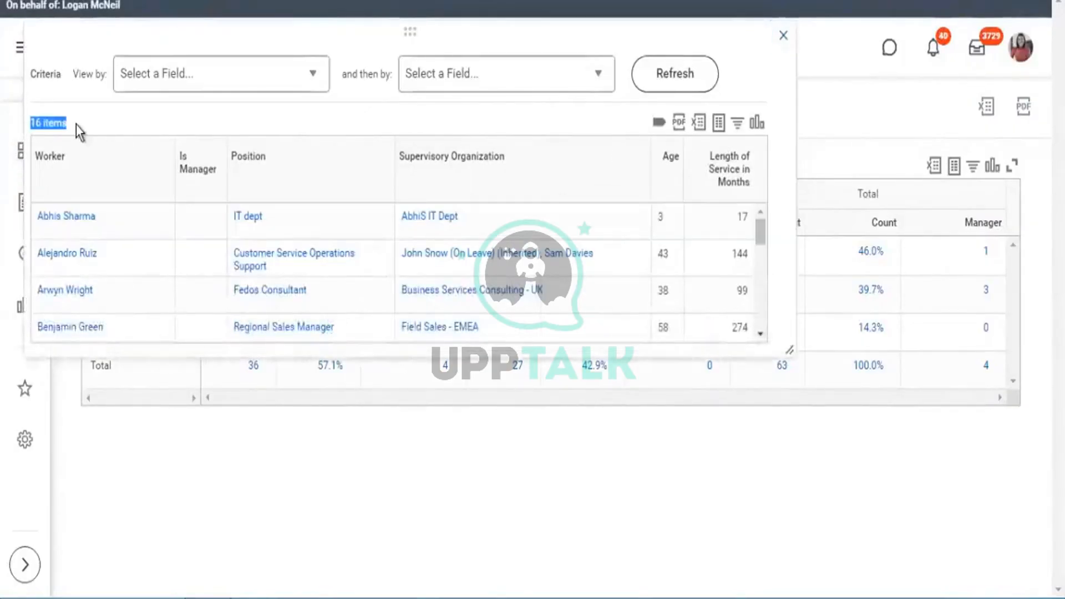
{"action": "left_click", "coordinate": [209, 189]}
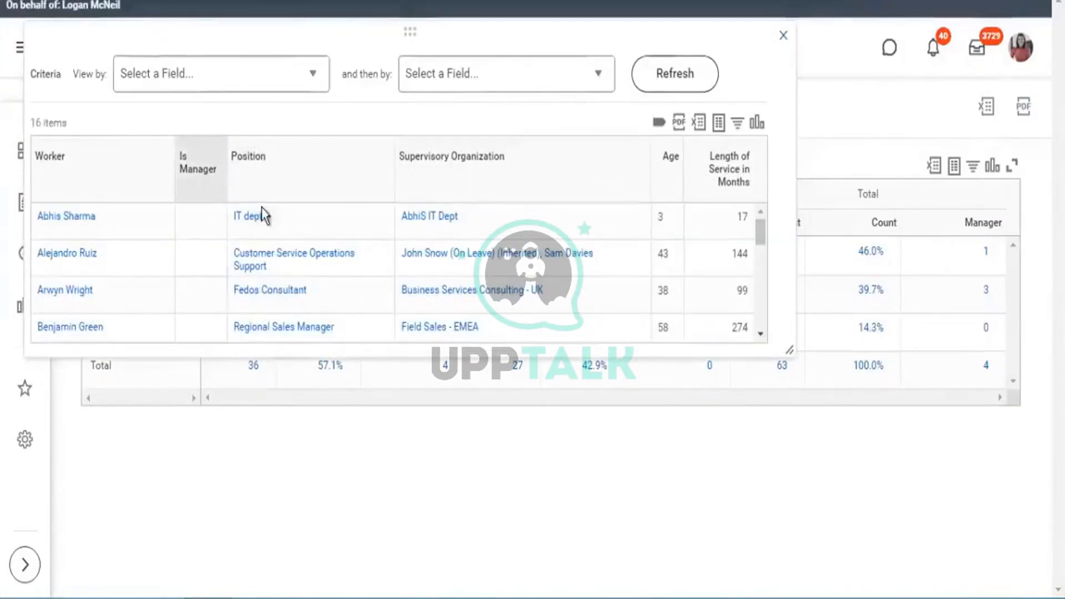
{"action": "left_click", "coordinate": [244, 266]}
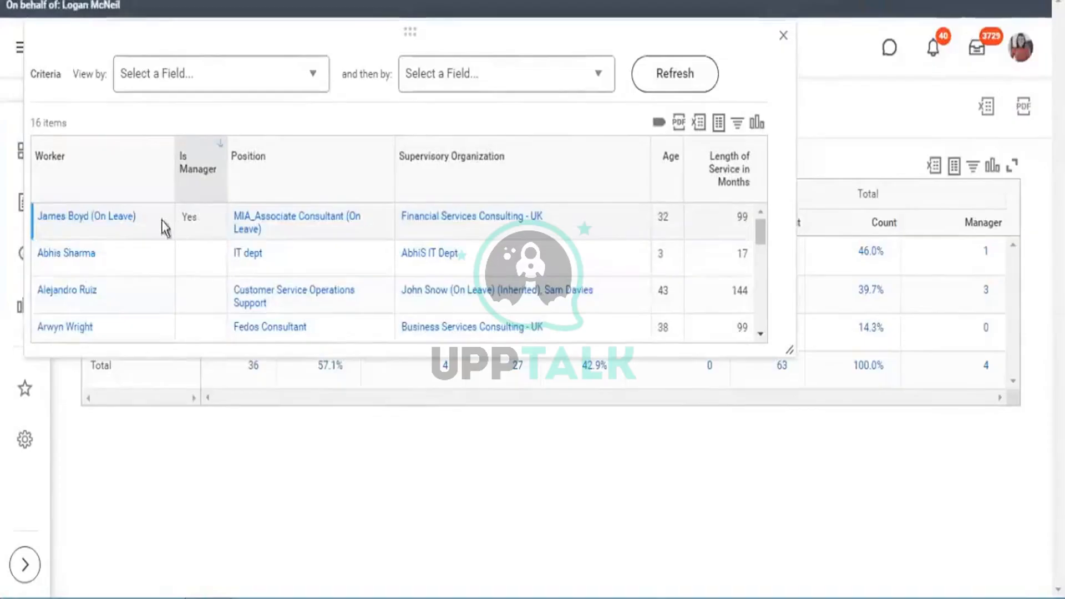
{"action": "left_click_drag", "start_coordinate": [165, 227], "coordinate": [75, 216]}
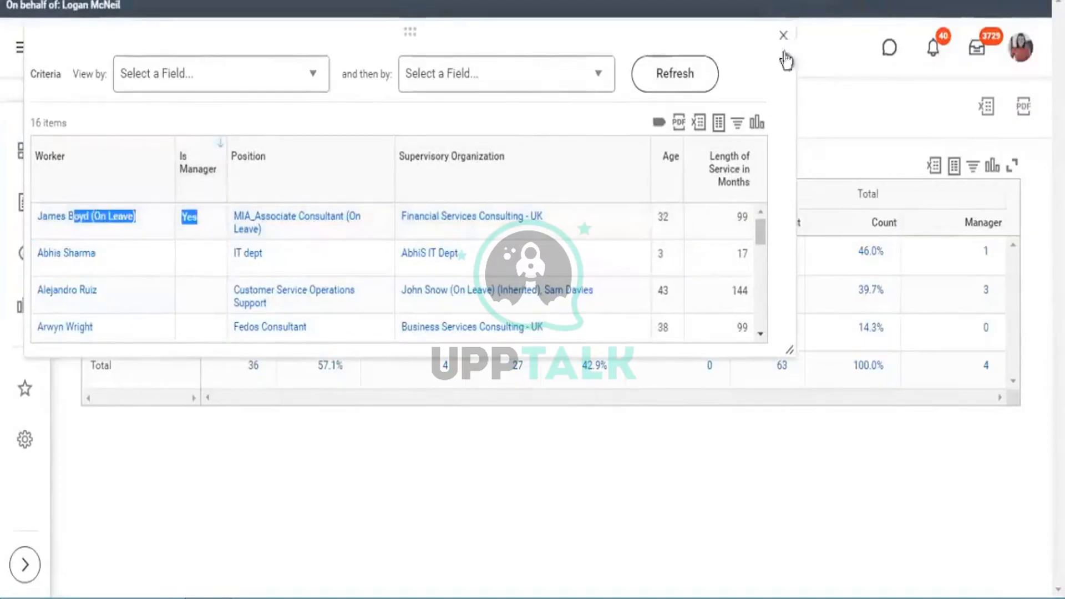
{"action": "key", "text": "Escape"}
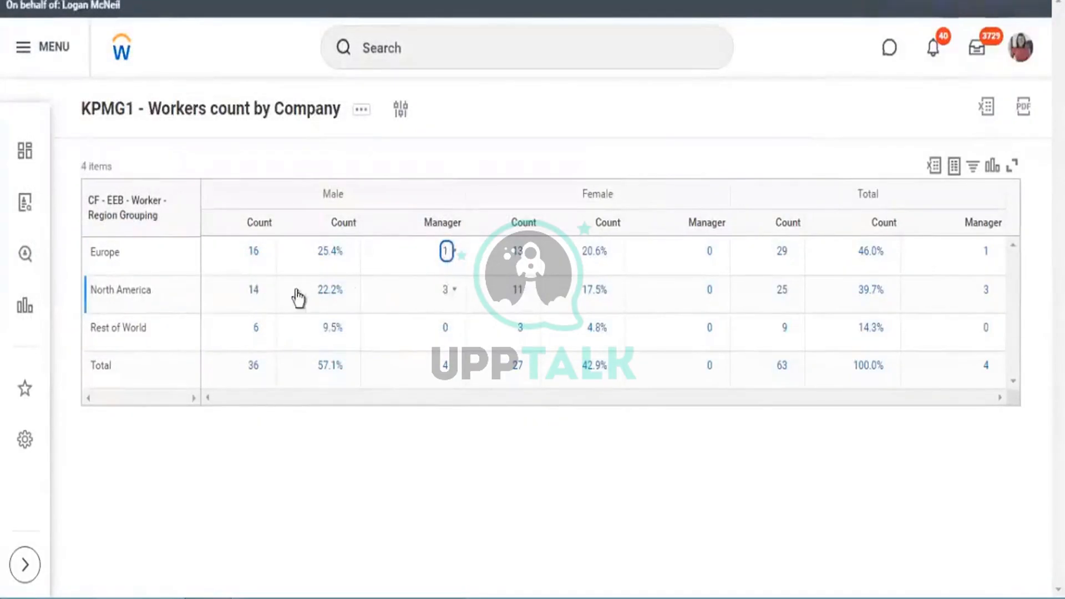
Step: Inspect the workers behind the male Manager sums for North America and Rest of World
{"action": "left_click", "coordinate": [252, 291]}
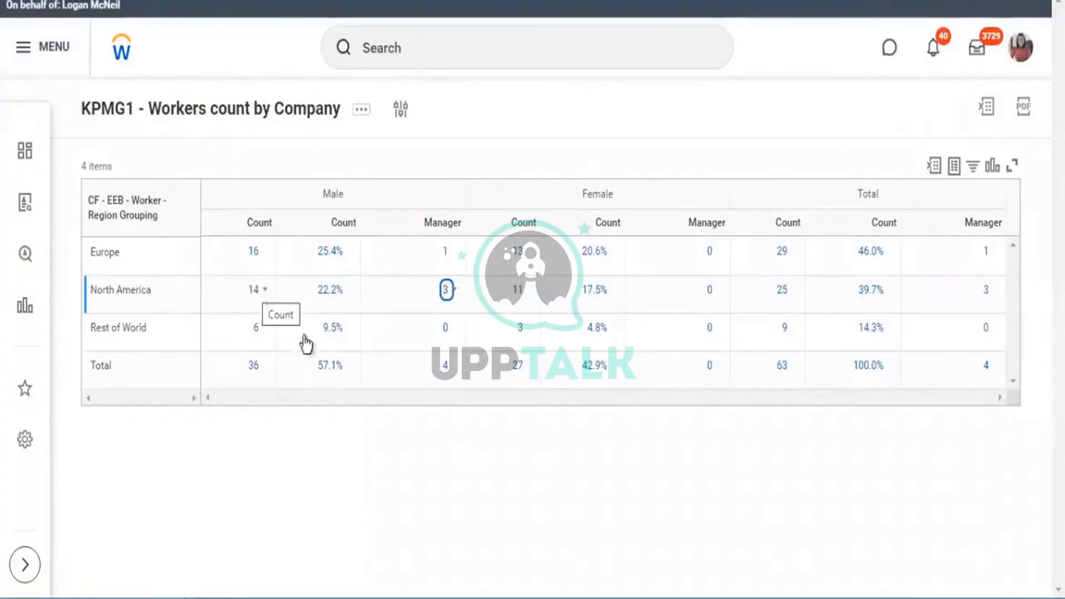
{"action": "left_click", "coordinate": [446, 331]}
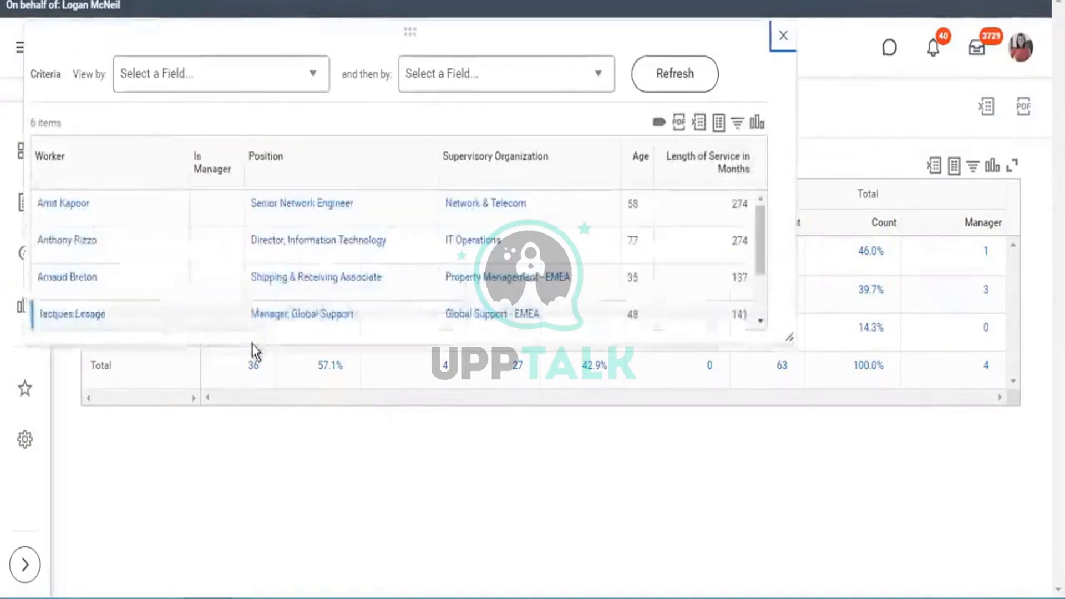
{"action": "left_click_drag", "start_coordinate": [33, 129], "coordinate": [58, 124]}
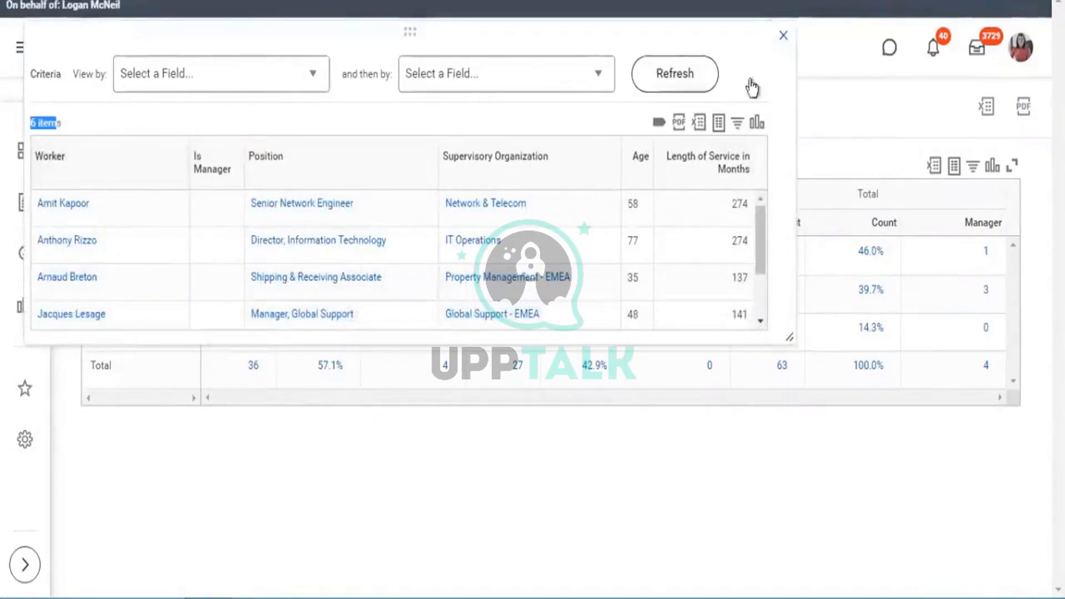
{"action": "left_click", "coordinate": [783, 37]}
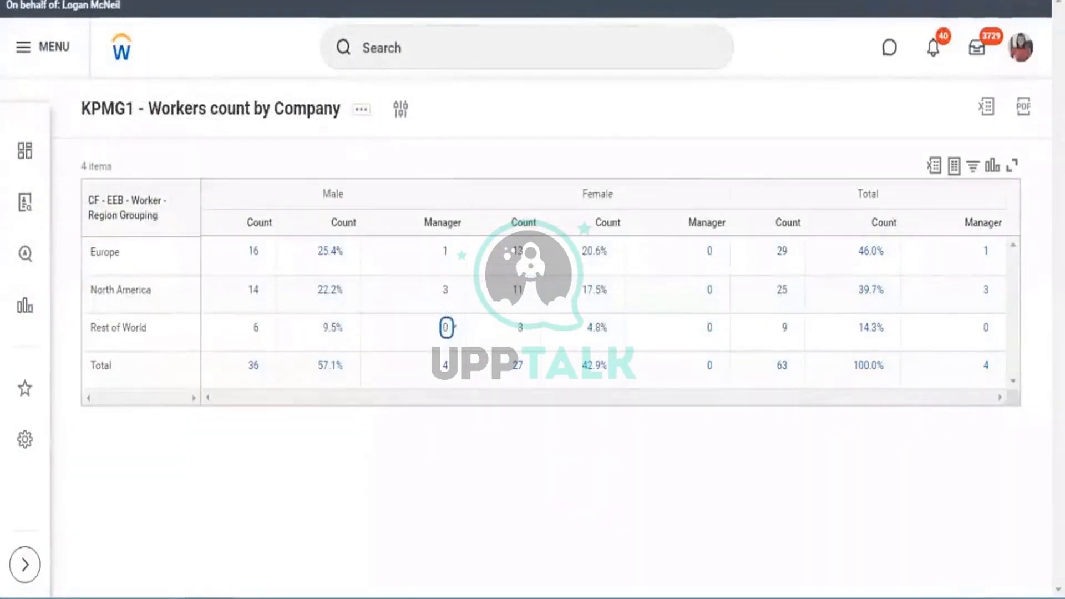
Step: Open the workers count by company report for editing and review its matrix groupings and fields to summarize
{"action": "left_click", "coordinate": [363, 111]}
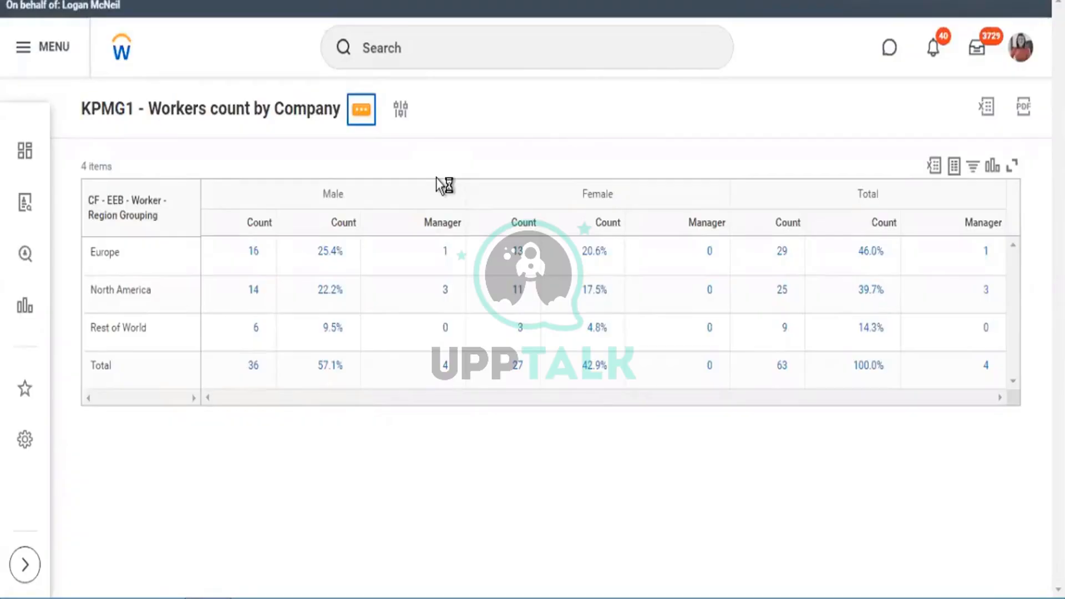
{"action": "mouse_move", "coordinate": [443, 180]}
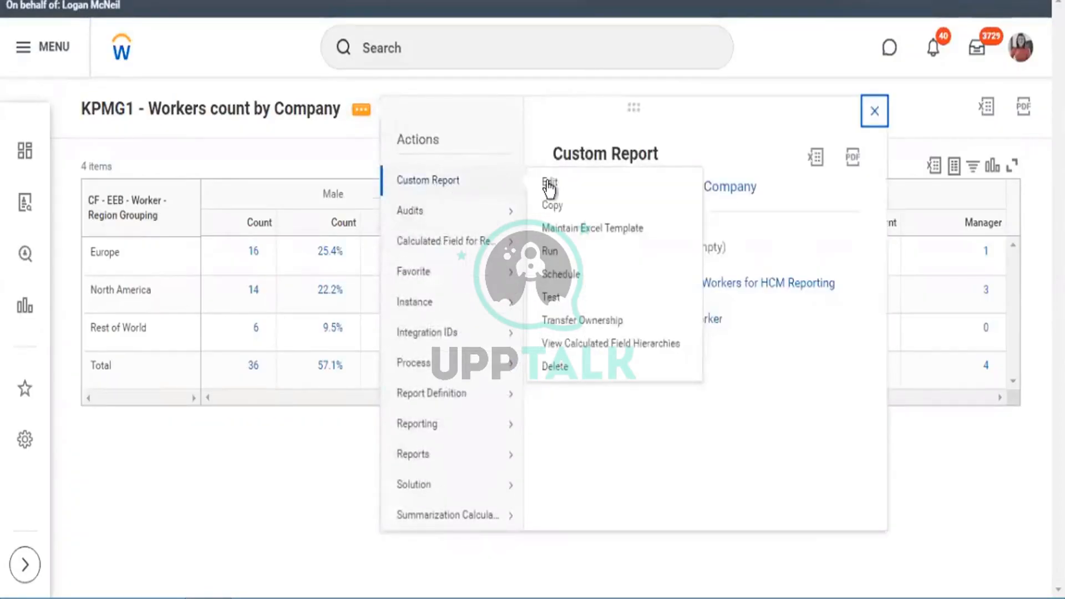
{"action": "left_click", "coordinate": [547, 184]}
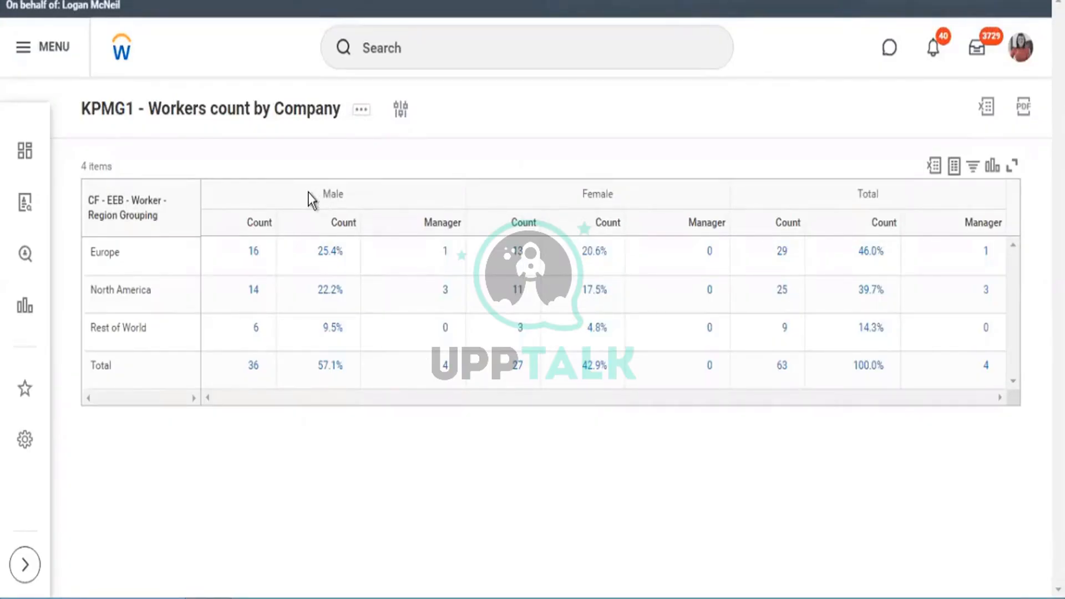
{"action": "scroll", "coordinate": [648, 271], "scroll_direction": "down", "scroll_amount": 5}
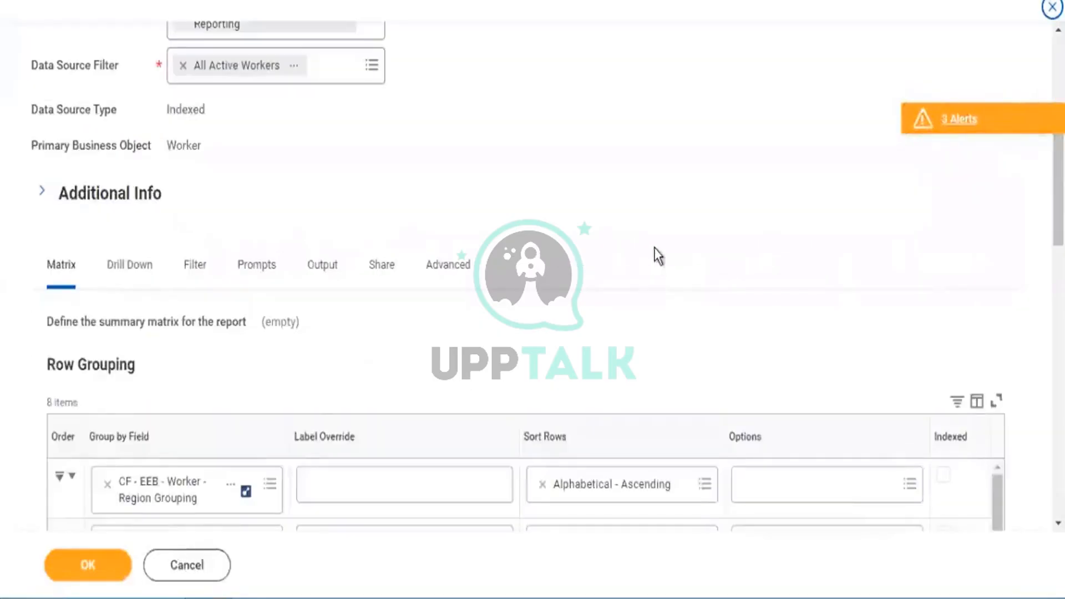
{"action": "scroll", "coordinate": [708, 161], "scroll_direction": "down", "scroll_amount": 10}
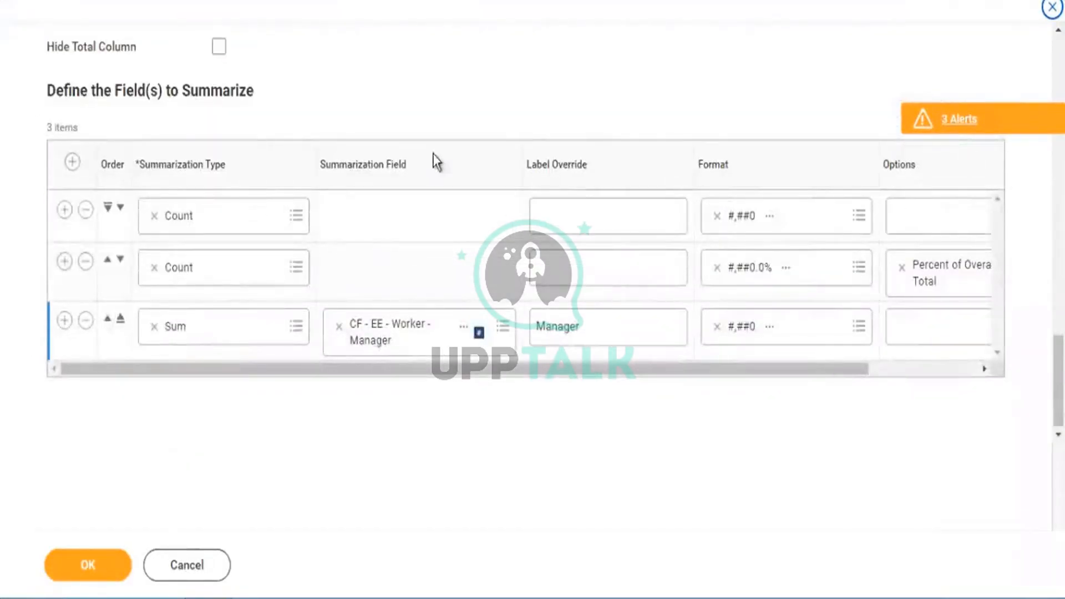
{"action": "scroll", "coordinate": [349, 97], "scroll_direction": "up", "scroll_amount": 5}
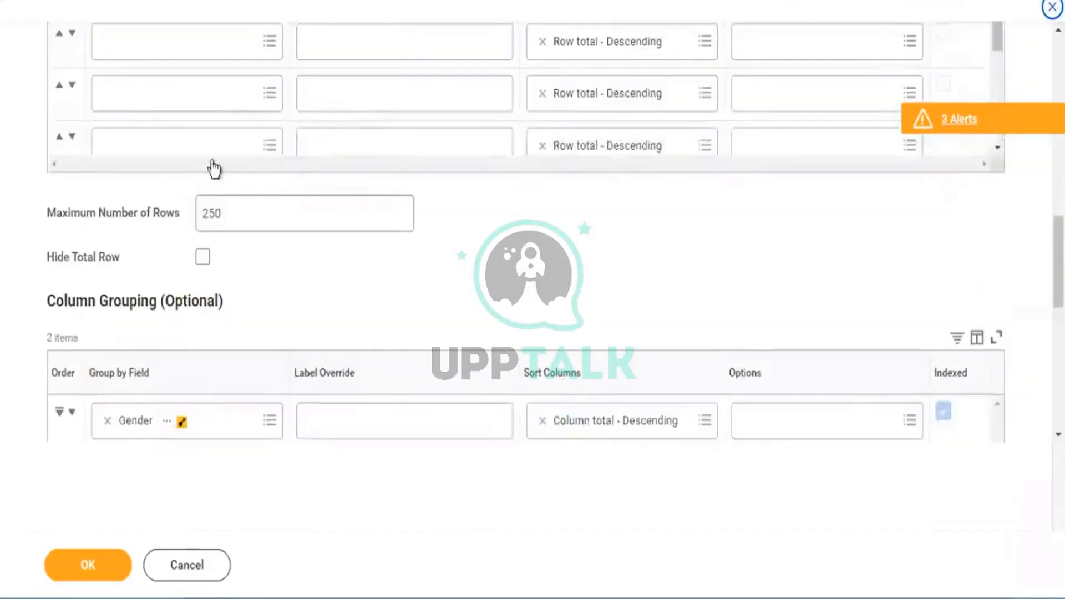
{"action": "scroll", "coordinate": [214, 169], "scroll_direction": "up", "scroll_amount": 10}
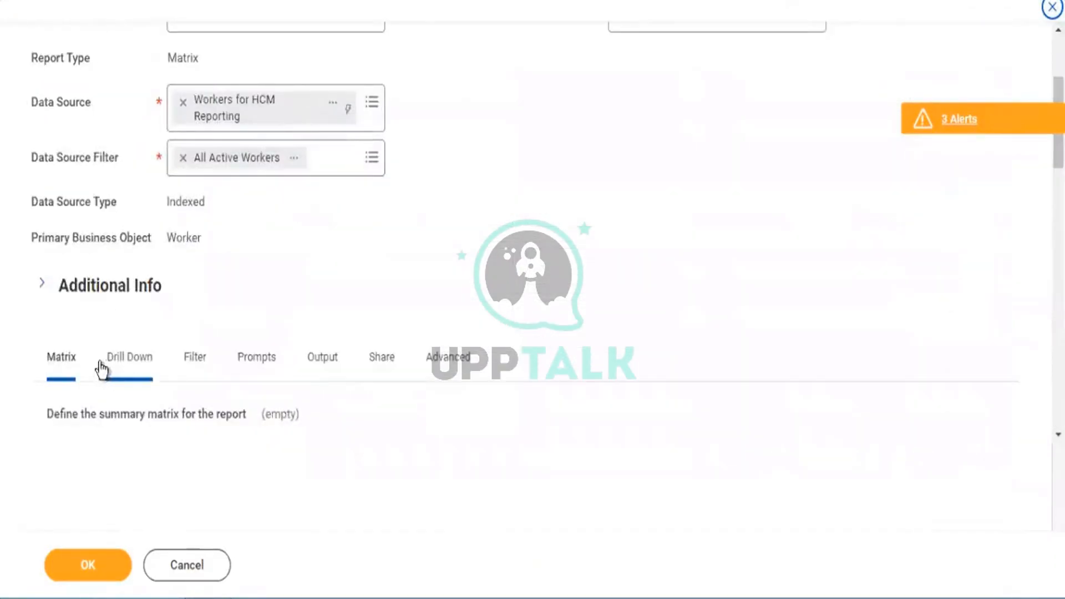
Step: Review the report's drillable fields and the detail data columns defined for drill-down
{"action": "left_click", "coordinate": [133, 366]}
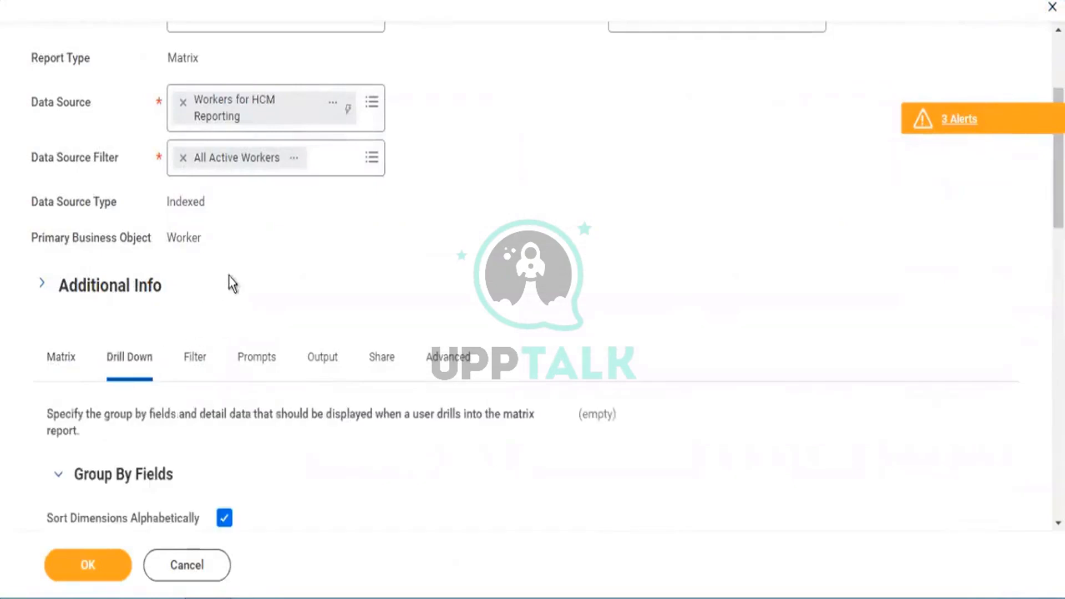
{"action": "scroll", "coordinate": [232, 284], "scroll_direction": "down", "scroll_amount": 10}
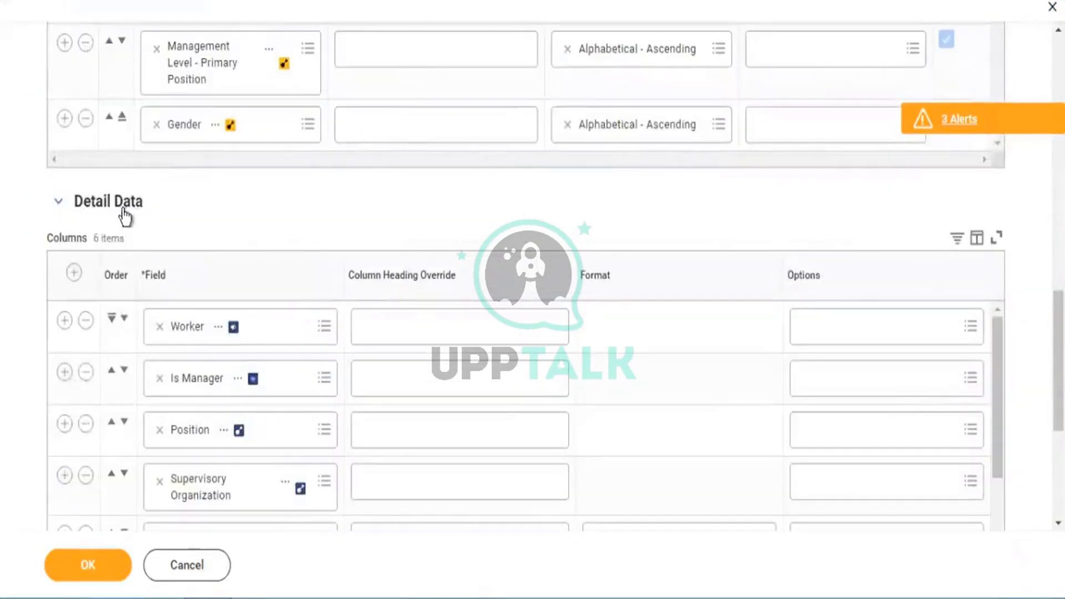
{"action": "scroll", "coordinate": [115, 225], "scroll_direction": "up", "scroll_amount": 5}
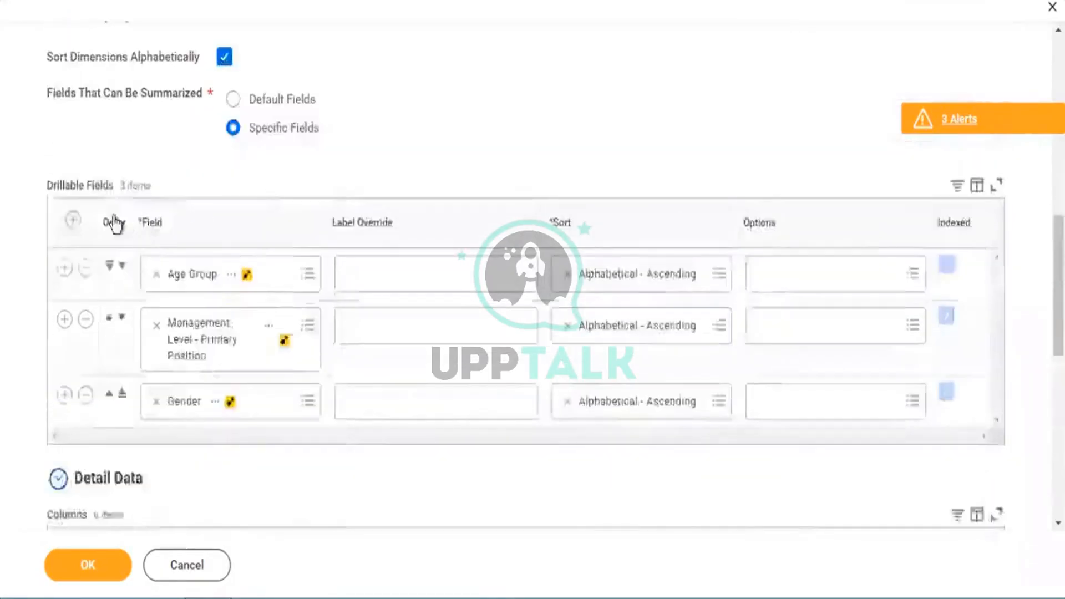
{"action": "scroll", "coordinate": [115, 225], "scroll_direction": "up", "scroll_amount": 5}
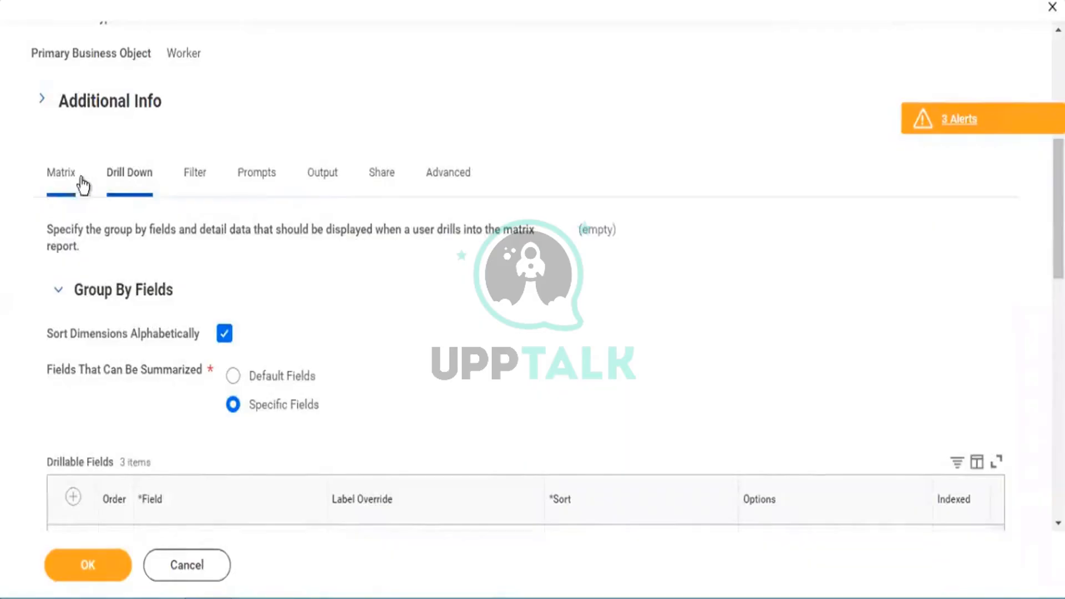
Step: Start creating a detail data override in the options of the Manager sum in the matrix's fields to summarize
{"action": "left_click", "coordinate": [73, 176]}
{"action": "scroll", "coordinate": [948, 230], "scroll_direction": "down", "scroll_amount": 5}
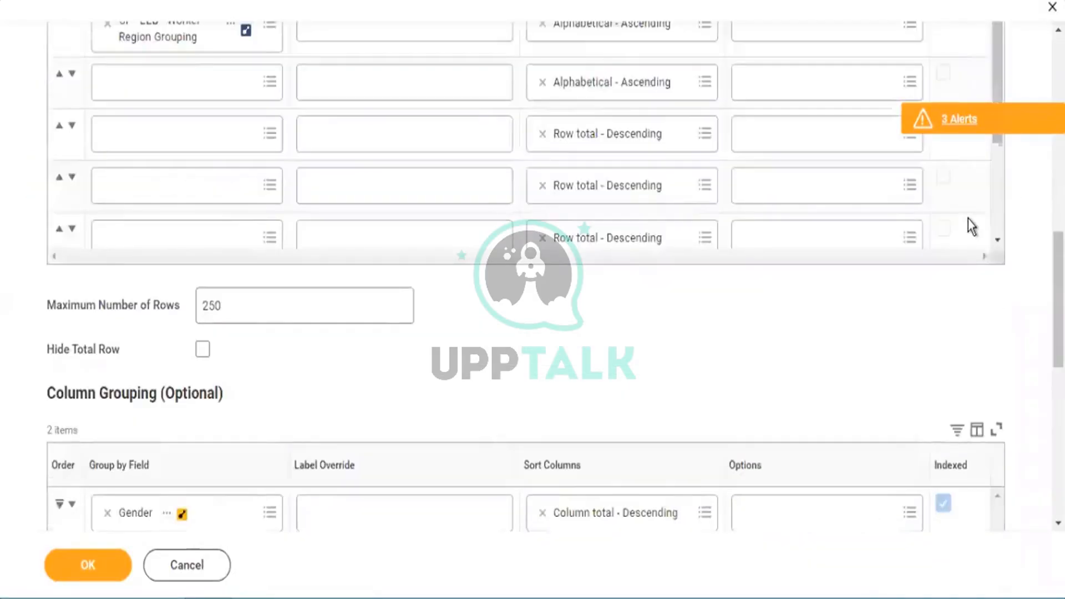
{"action": "scroll", "coordinate": [969, 222], "scroll_direction": "down", "scroll_amount": 2}
{"action": "scroll", "coordinate": [1003, 257], "scroll_direction": "down", "scroll_amount": 10}
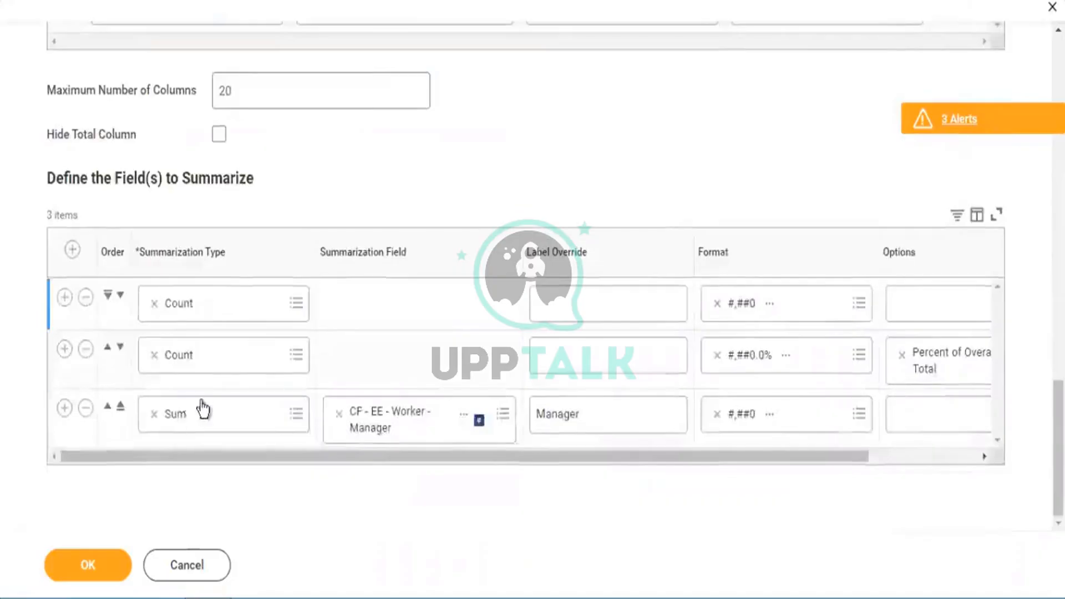
{"action": "left_click", "coordinate": [588, 417]}
{"action": "left_click_drag", "start_coordinate": [647, 459], "coordinate": [936, 480]}
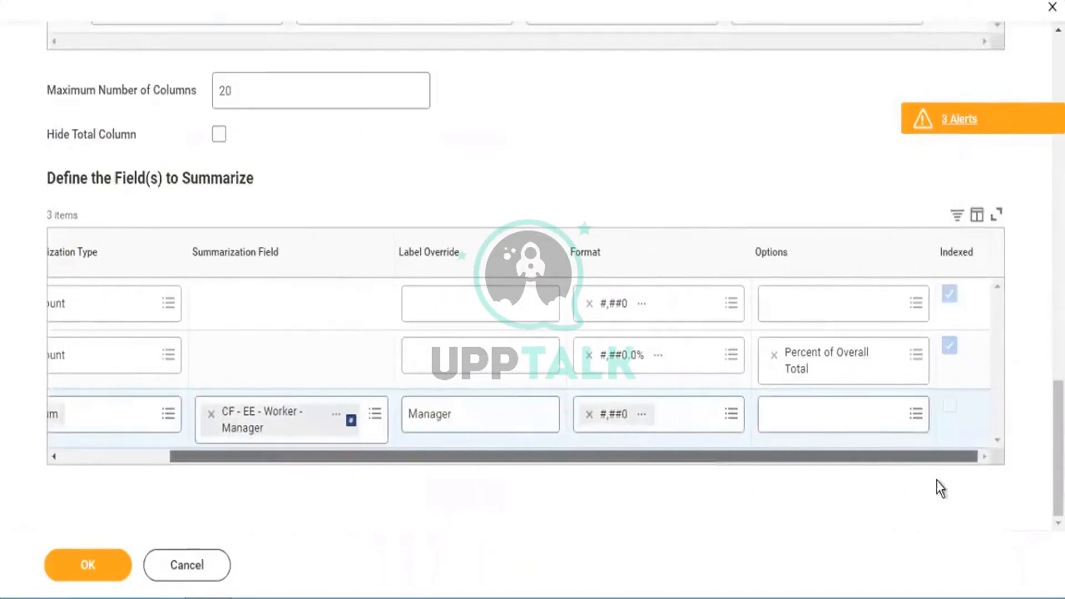
{"action": "left_click", "coordinate": [916, 415]}
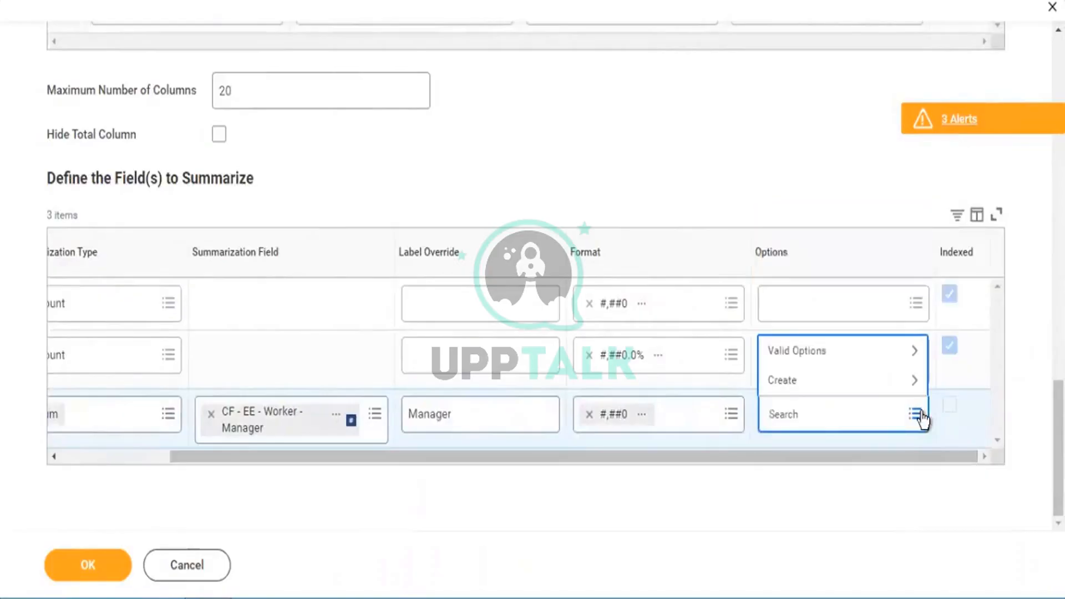
{"action": "left_click", "coordinate": [907, 382]}
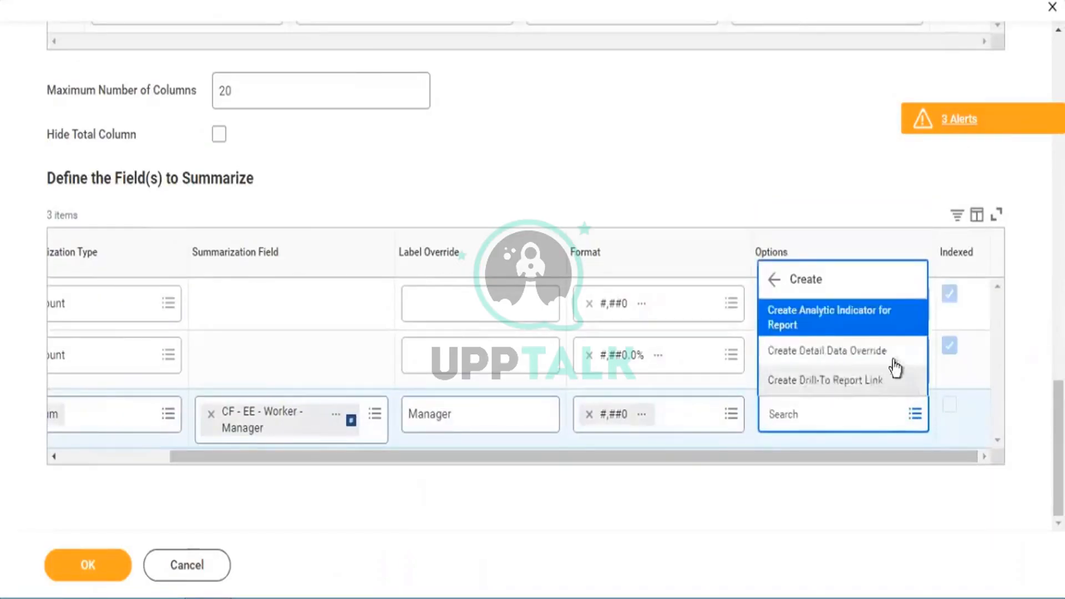
{"action": "left_click", "coordinate": [830, 353]}
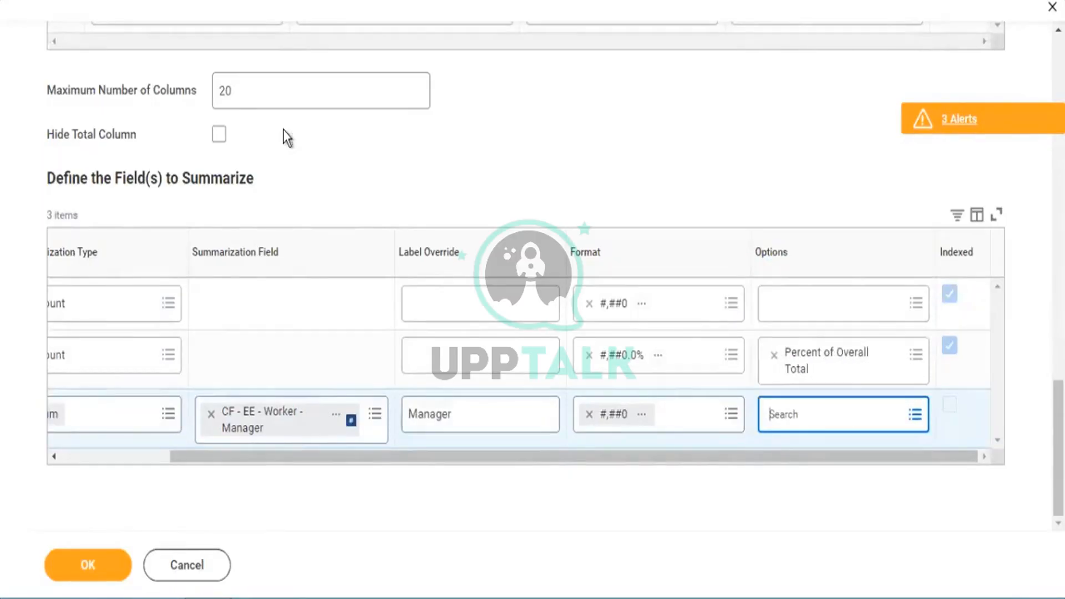
Step: Add Worker as the first column of the detail data override
{"action": "scroll", "coordinate": [210, 243], "scroll_direction": "down", "scroll_amount": 5}
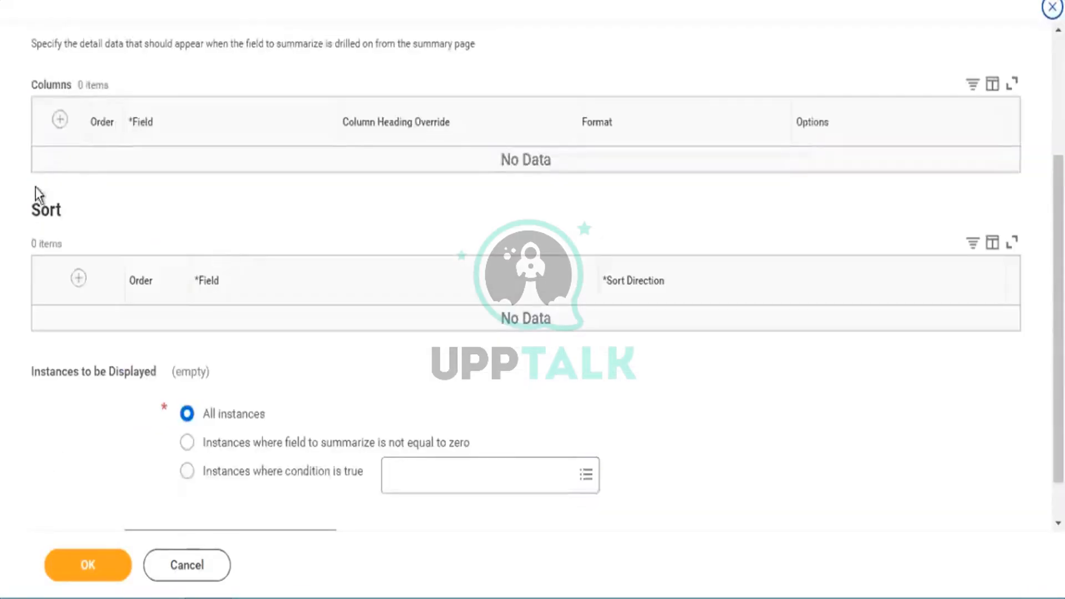
{"action": "left_click", "coordinate": [60, 120]}
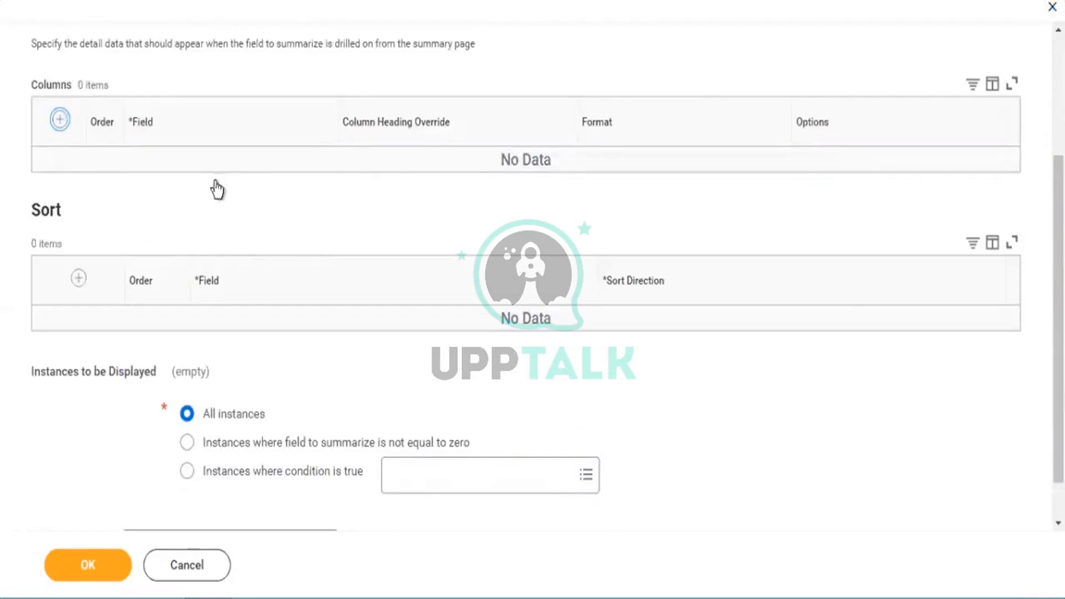
{"action": "left_click", "coordinate": [172, 174]}
{"action": "type", "text": "wo"}
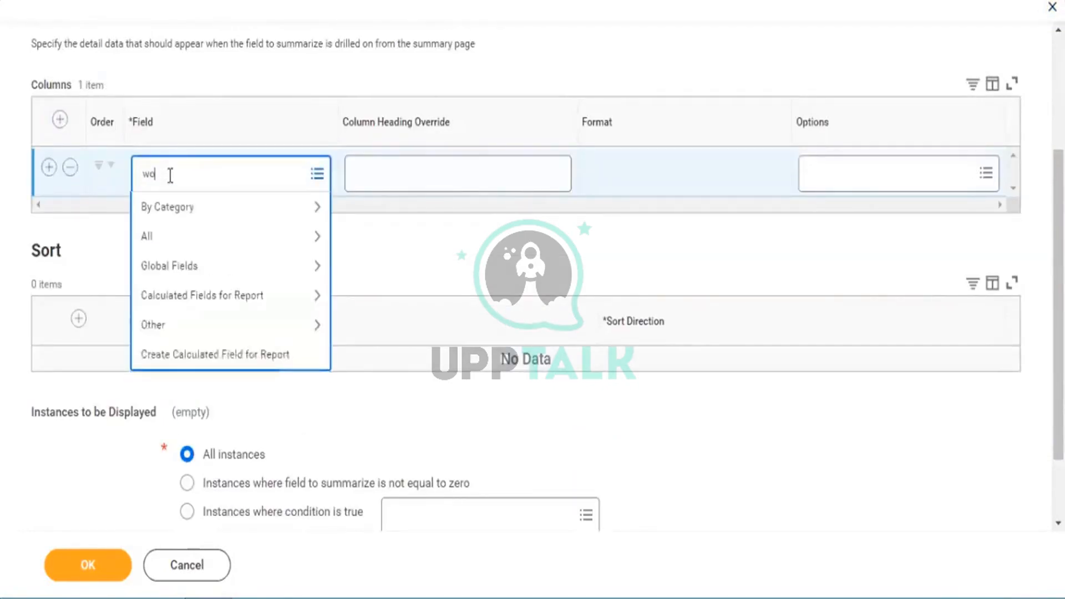
{"action": "type", "text": "rker"}
{"action": "key", "text": "Return"}
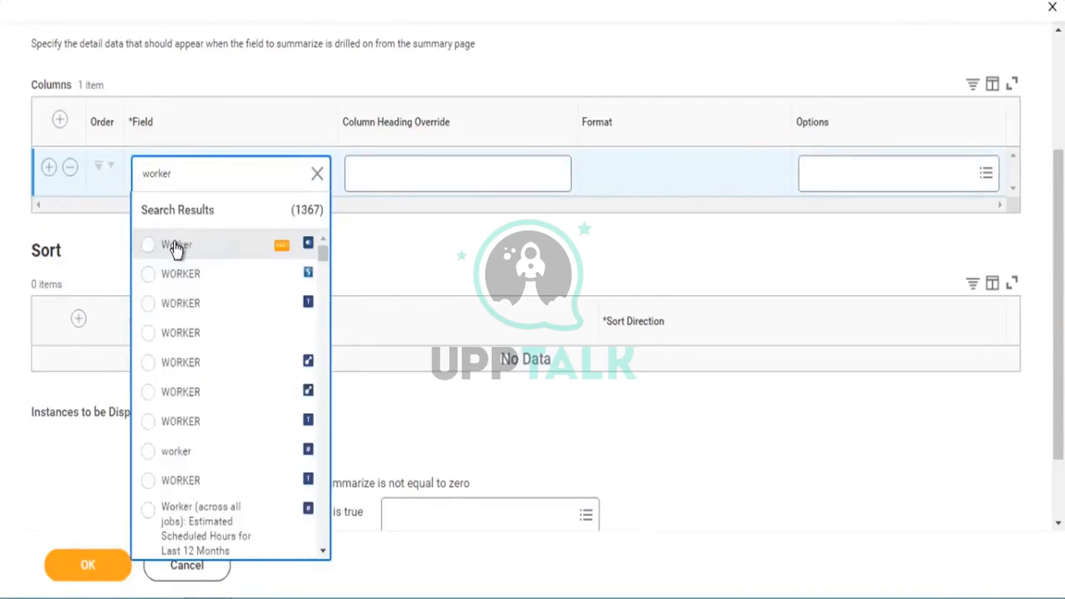
{"action": "left_click", "coordinate": [176, 244]}
Step: Add Position as the second column of the detail data override
{"action": "left_click", "coordinate": [49, 167]}
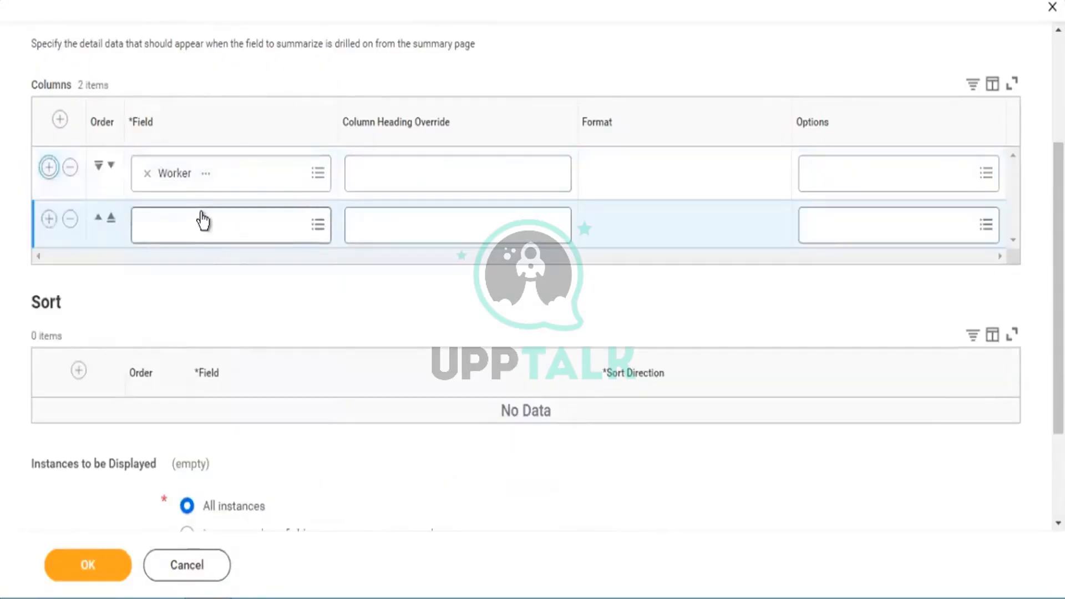
{"action": "left_click", "coordinate": [203, 221]}
{"action": "type", "text": "pos"}
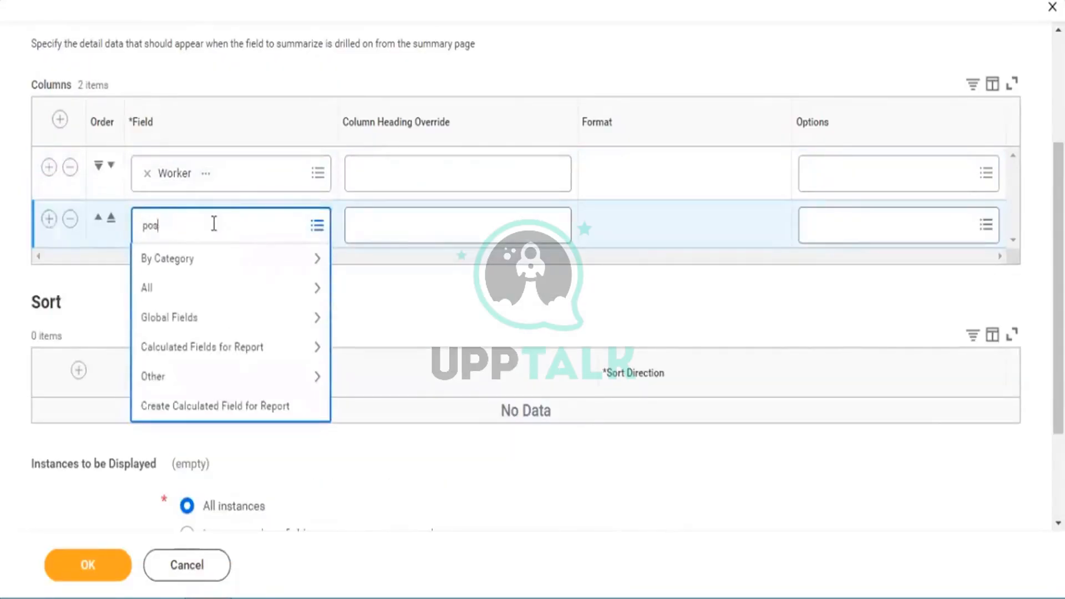
{"action": "type", "text": "ition"}
{"action": "key", "text": "Return"}
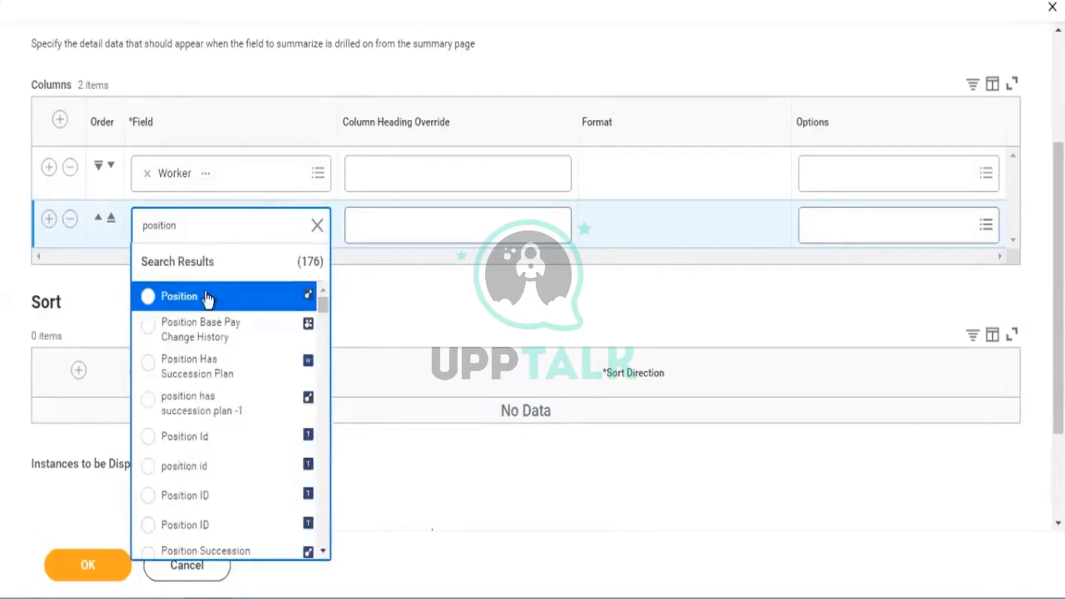
{"action": "left_click", "coordinate": [206, 297]}
Step: Set the override's instances to be displayed to those where the field to summarize is not equal to zero
{"action": "scroll", "coordinate": [544, 291], "scroll_direction": "down", "scroll_amount": 3}
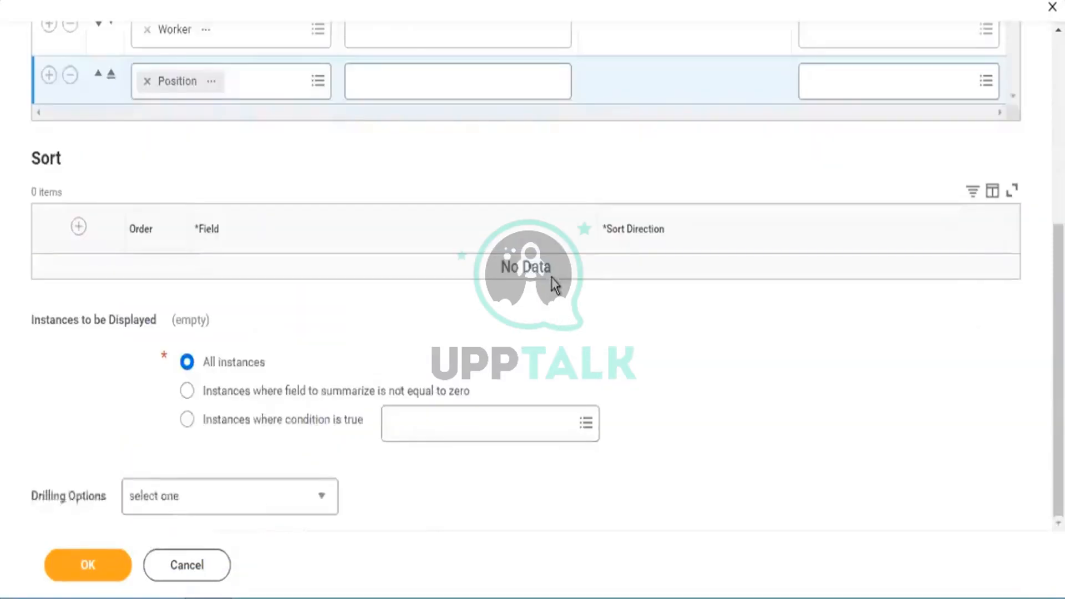
{"action": "left_click_drag", "start_coordinate": [32, 327], "coordinate": [278, 375]}
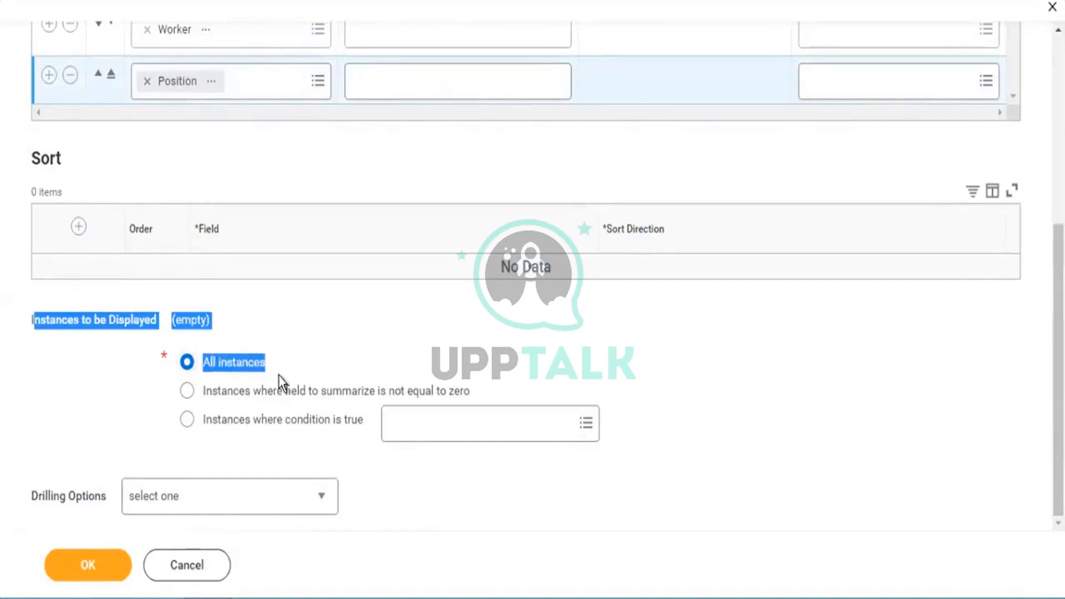
{"action": "left_click", "coordinate": [188, 391]}
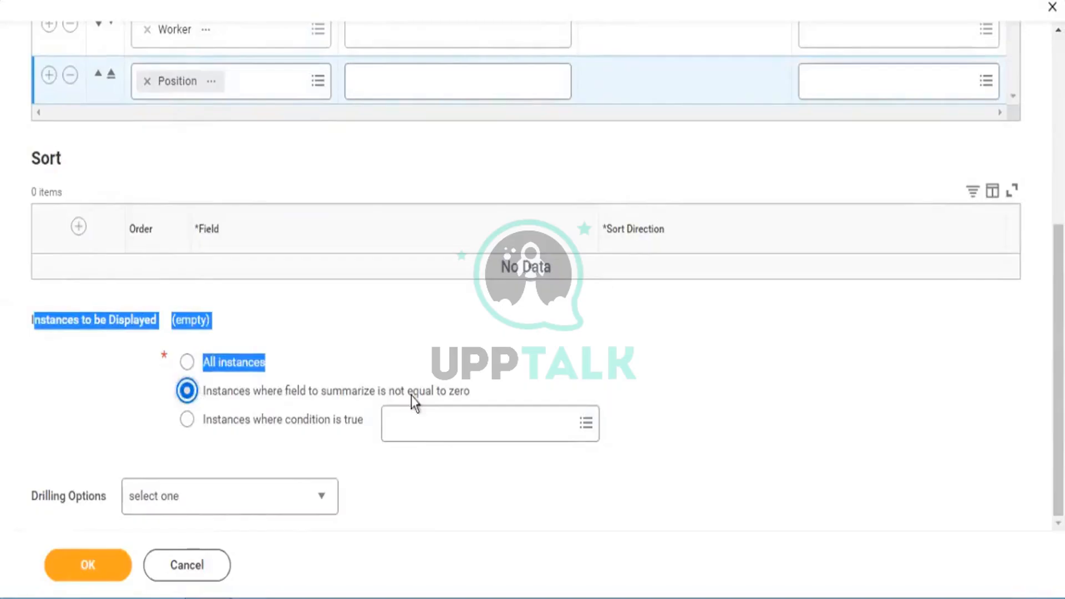
{"action": "left_click", "coordinate": [371, 402]}
{"action": "left_click_drag", "start_coordinate": [287, 391], "coordinate": [471, 400]}
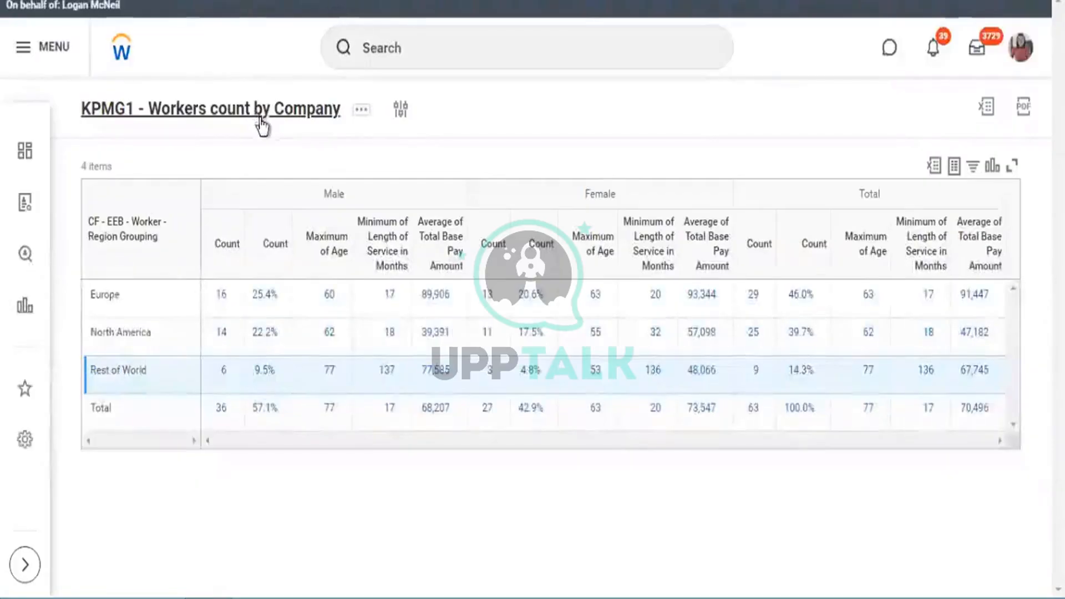
Step: Examine the Sum of CF - EE - Worker - Manager in the report definition and compare it with the override's instance display options
{"action": "left_click", "coordinate": [438, 291]}
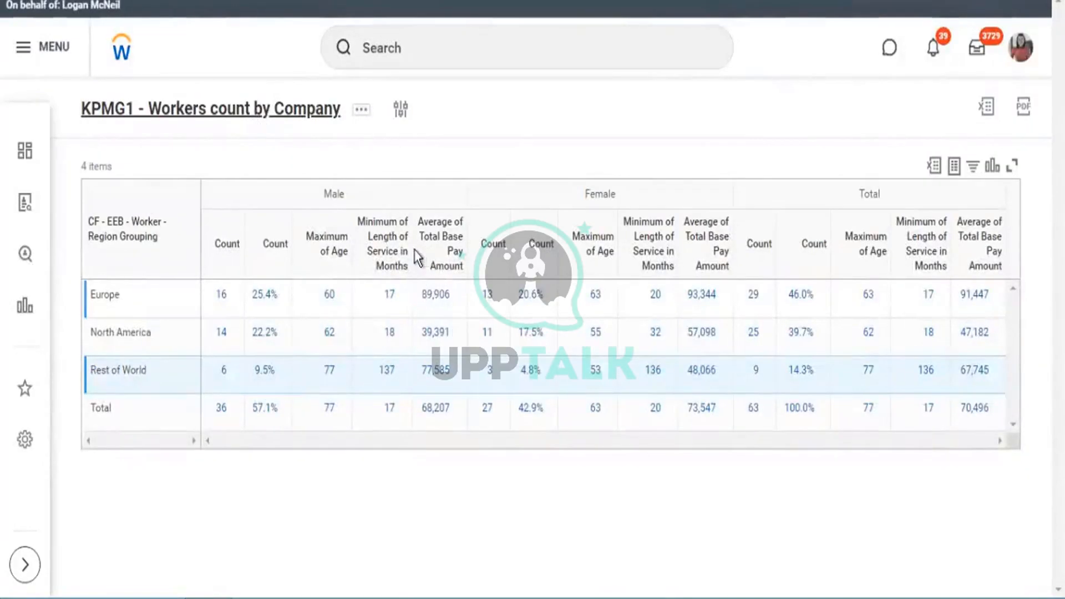
{"action": "scroll", "coordinate": [425, 244], "scroll_direction": "down", "scroll_amount": 10}
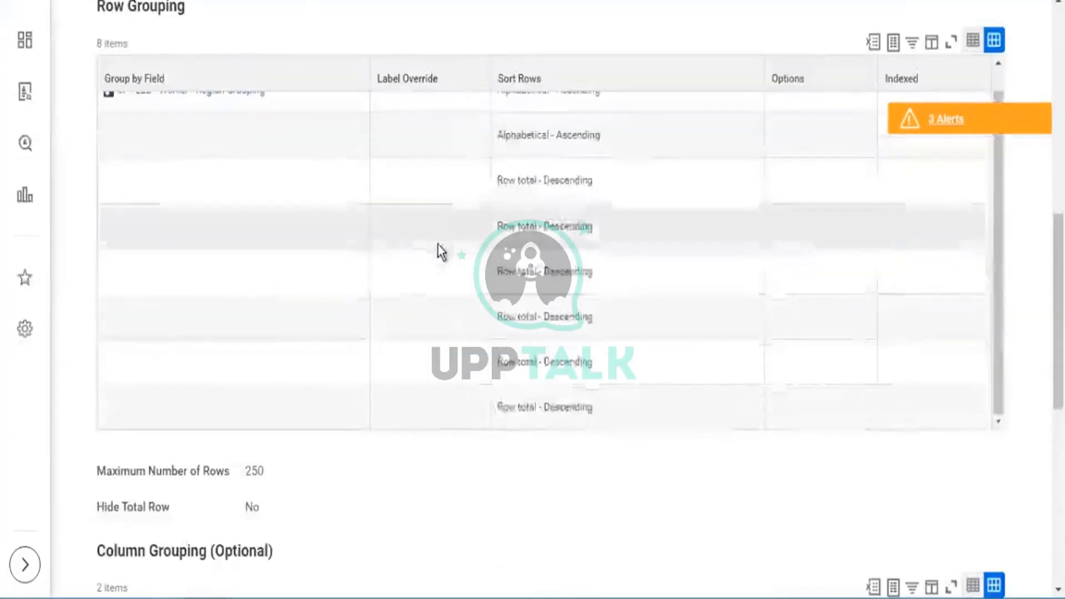
{"action": "scroll", "coordinate": [438, 244], "scroll_direction": "down", "scroll_amount": 10}
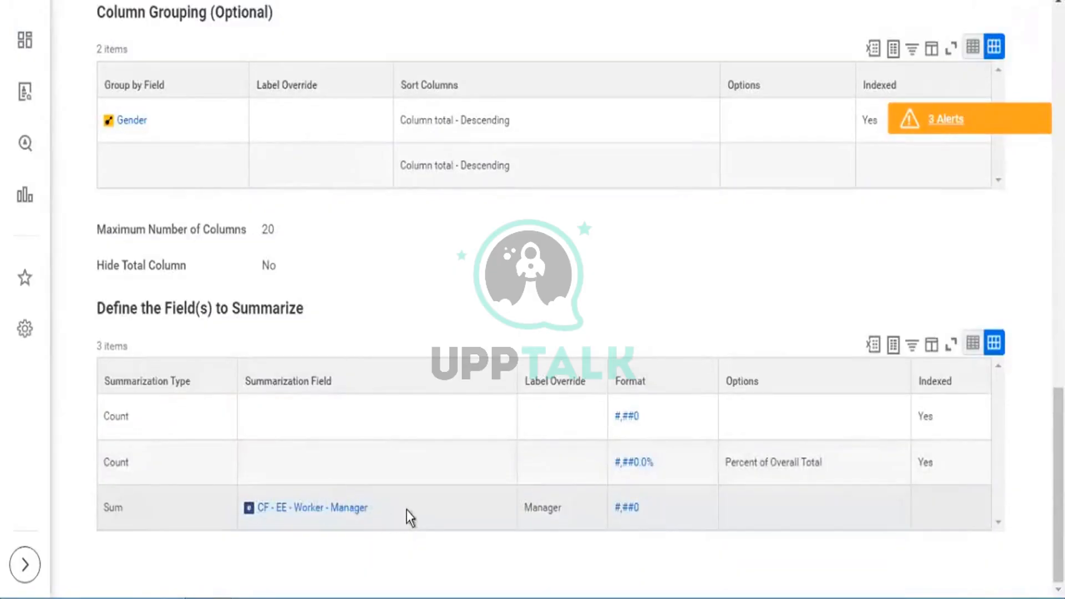
{"action": "left_click_drag", "start_coordinate": [405, 509], "coordinate": [254, 514]}
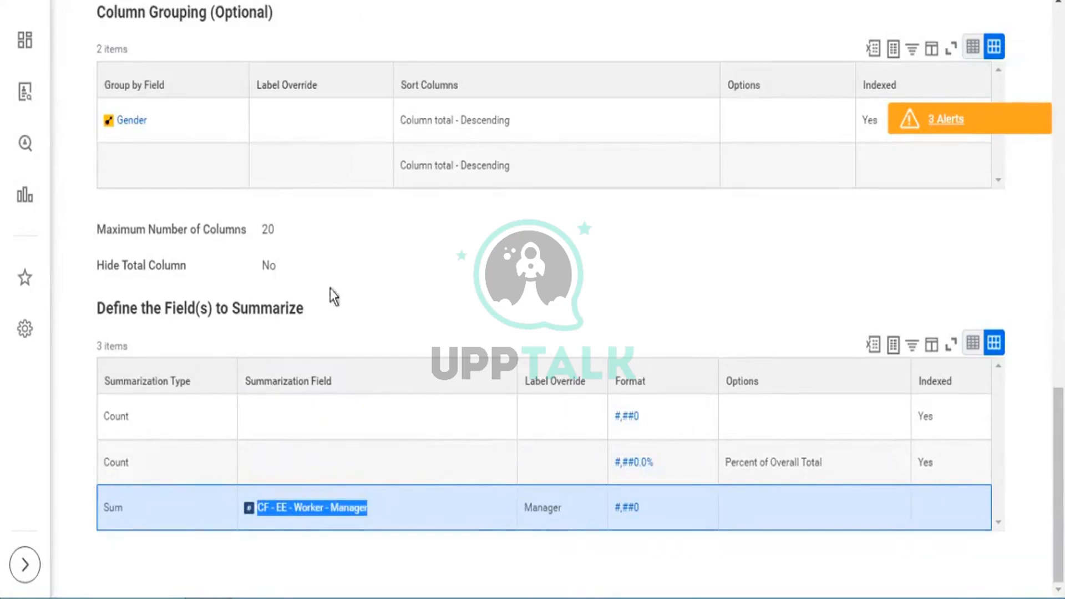
{"action": "left_click_drag", "start_coordinate": [103, 509], "coordinate": [118, 509]}
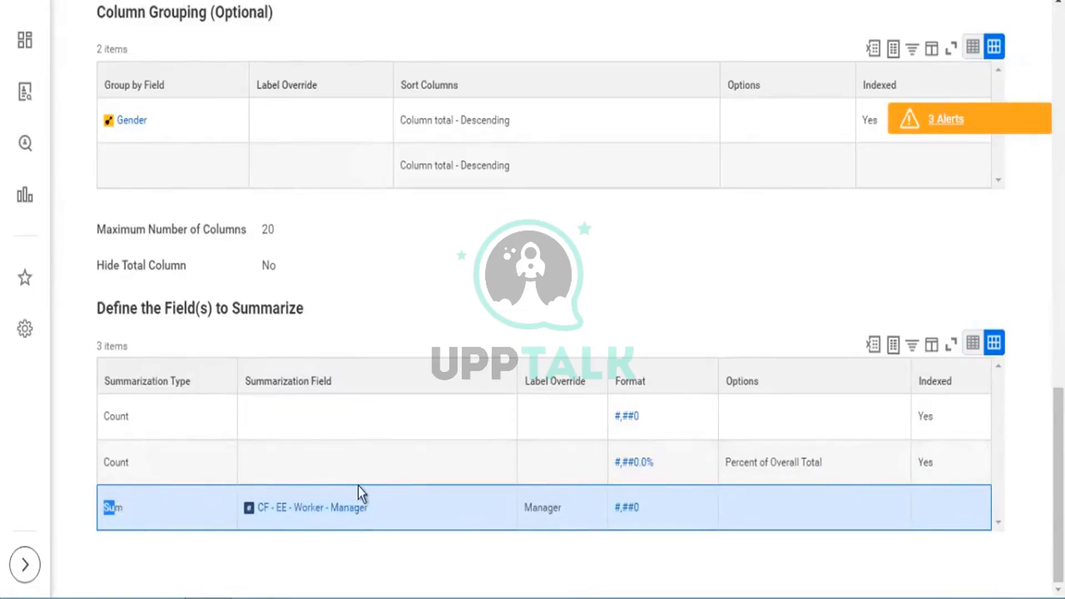
{"action": "left_click_drag", "start_coordinate": [378, 507], "coordinate": [259, 508]}
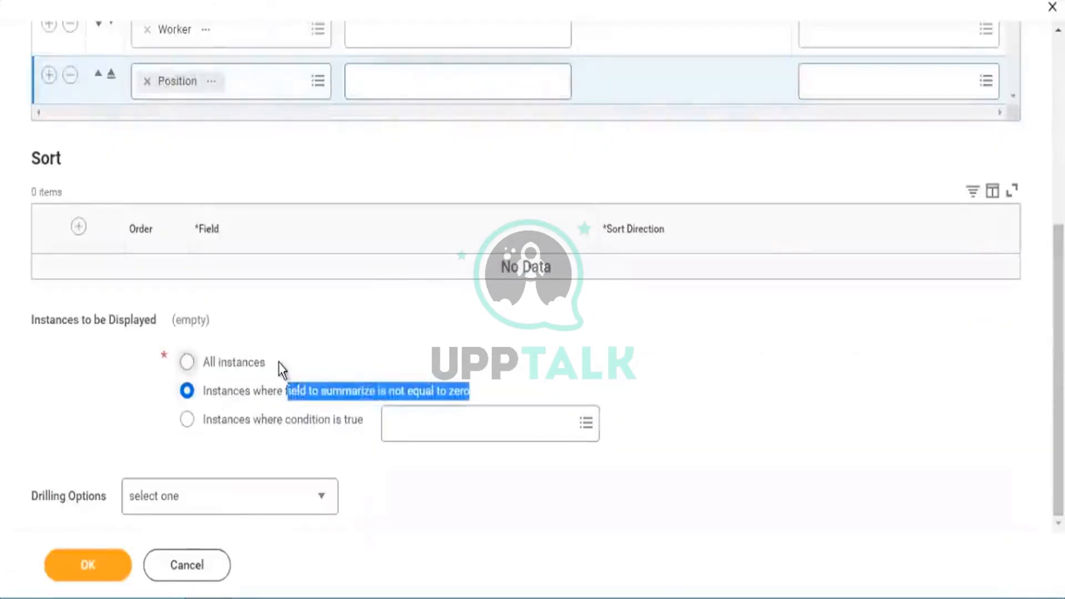
{"action": "left_click_drag", "start_coordinate": [279, 362], "coordinate": [208, 364]}
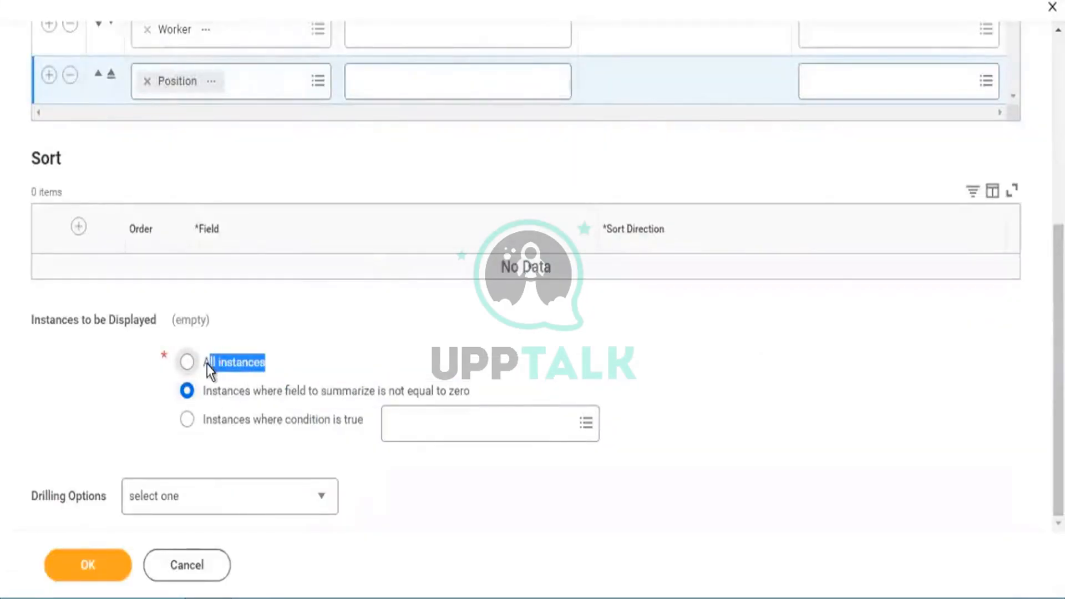
Step: Try limiting the override's instances to be displayed to those where the Is Manager condition is true
{"action": "left_click_drag", "start_coordinate": [273, 391], "coordinate": [452, 390]}
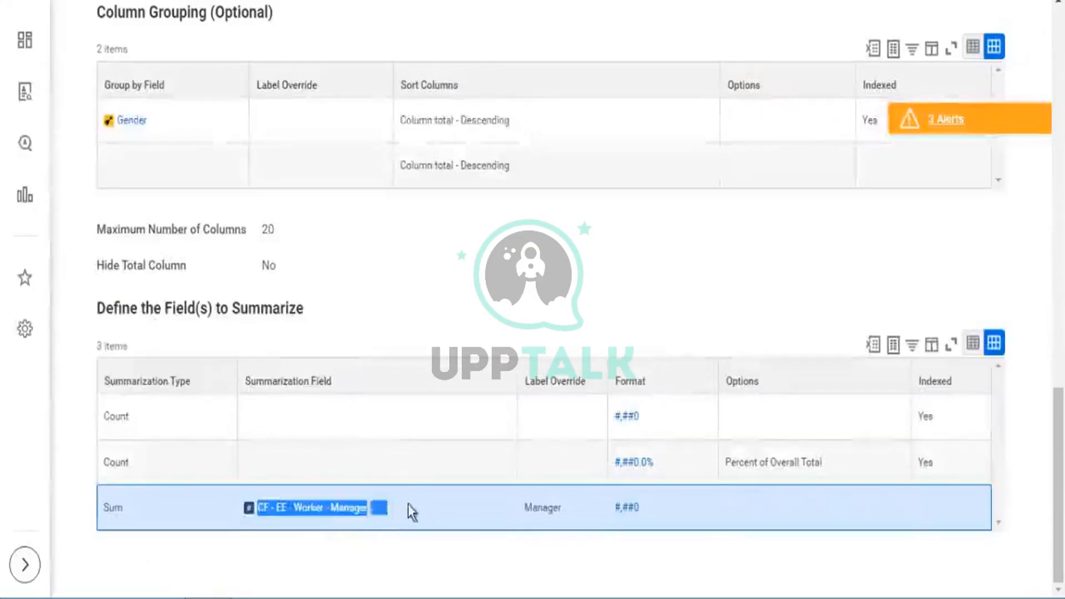
{"action": "left_click_drag", "start_coordinate": [407, 503], "coordinate": [255, 506]}
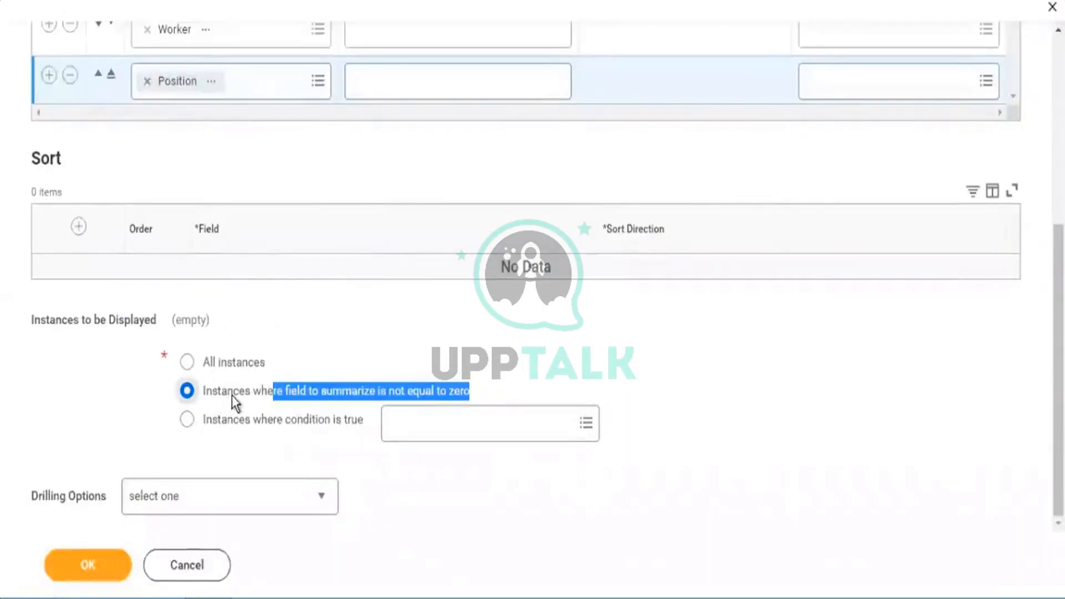
{"action": "left_click", "coordinate": [187, 420]}
{"action": "left_click", "coordinate": [471, 422]}
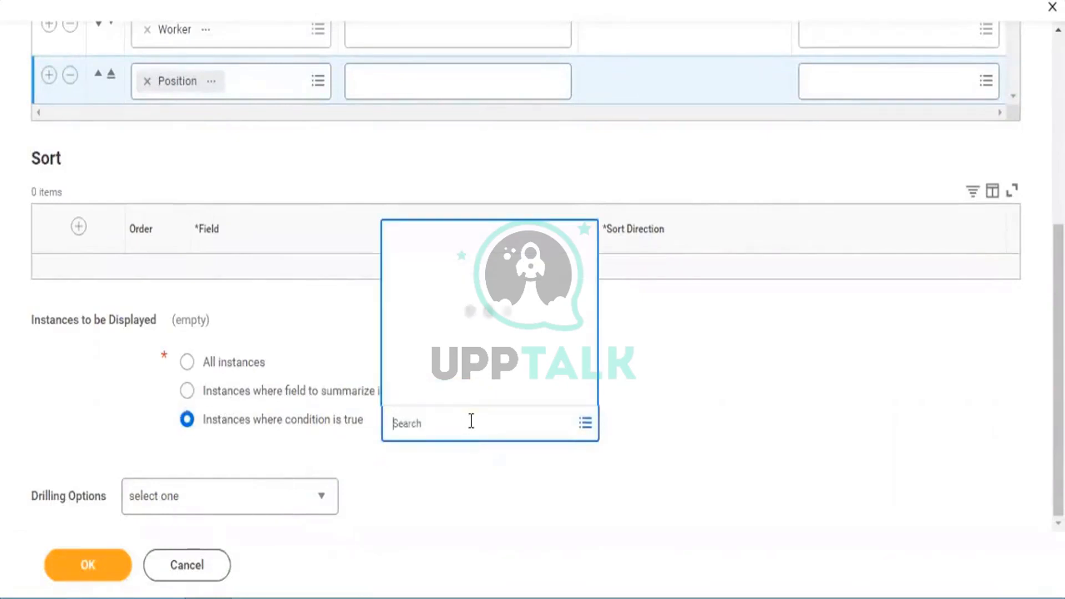
{"action": "type", "text": "is manager"}
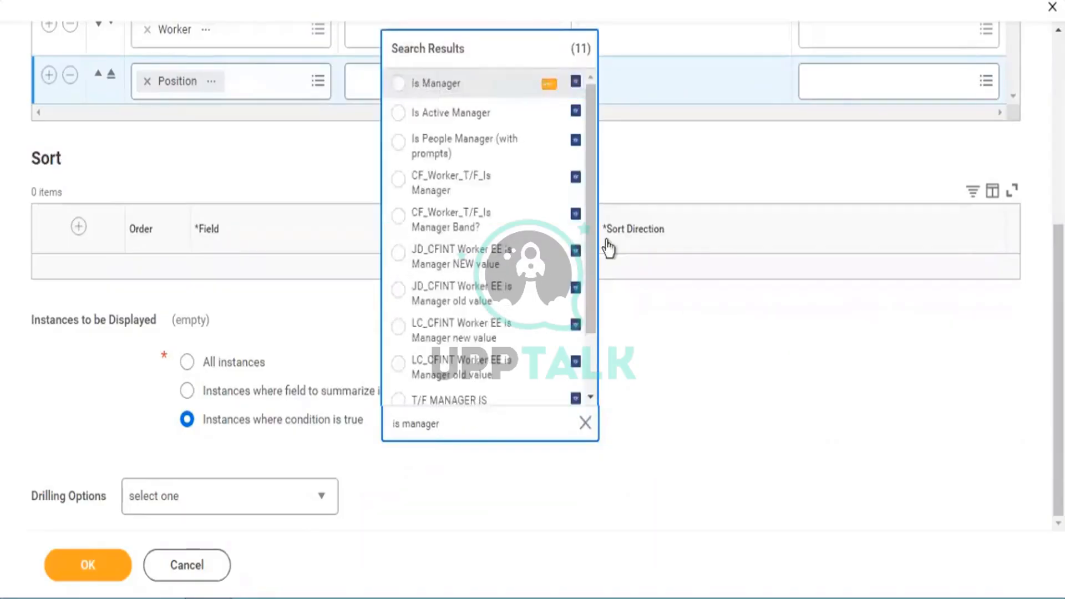
{"action": "key", "text": "Return"}
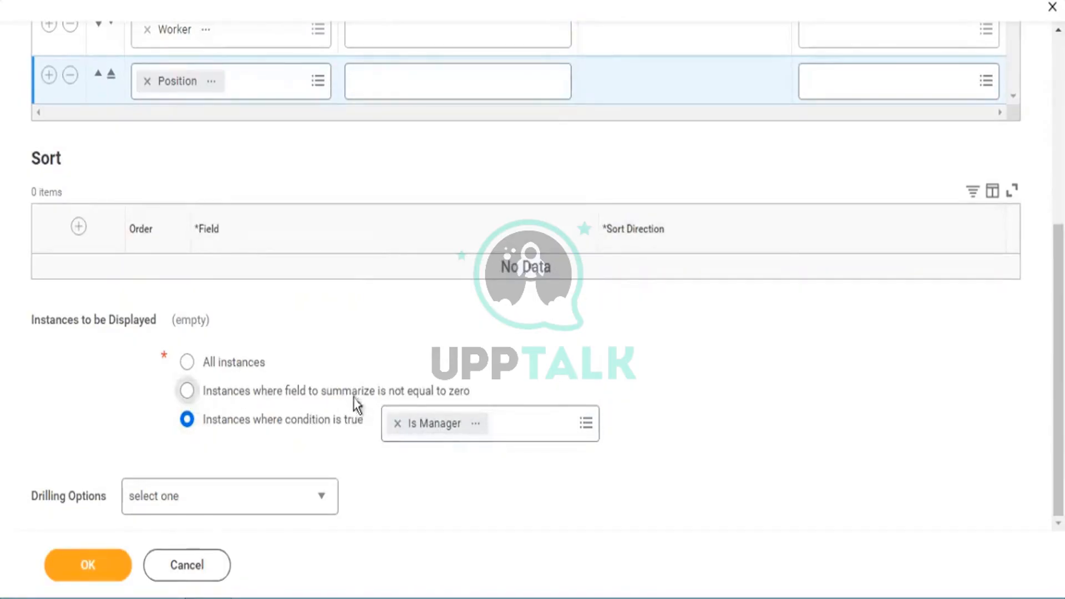
{"action": "left_click", "coordinate": [470, 395]}
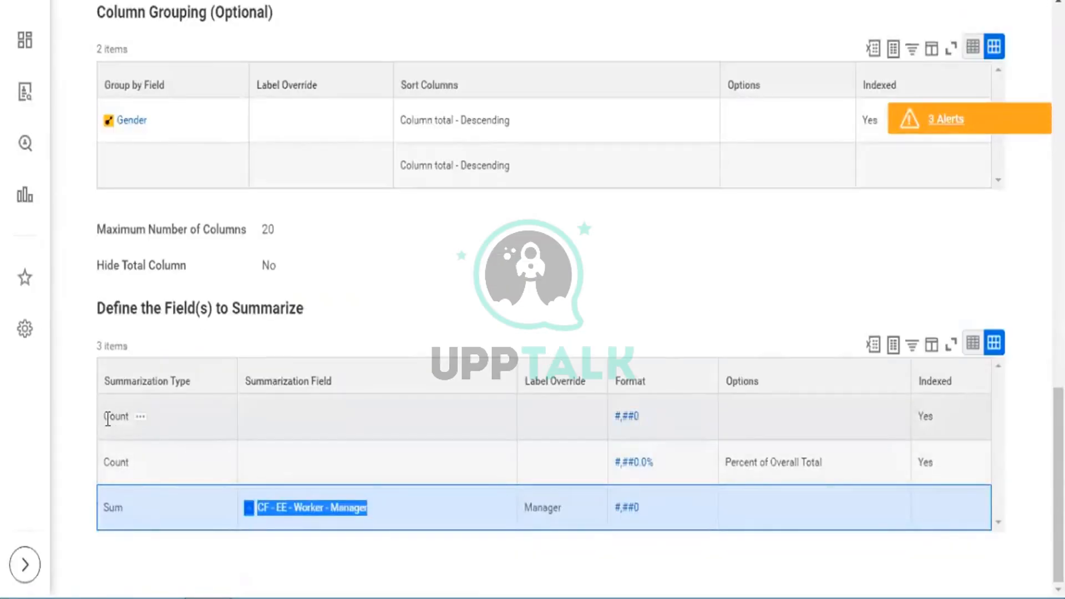
Step: Compare the Count summarization in the report definition with the override's not-equal-to-zero and condition-is-true options for instances to be displayed
{"action": "left_click", "coordinate": [140, 430]}
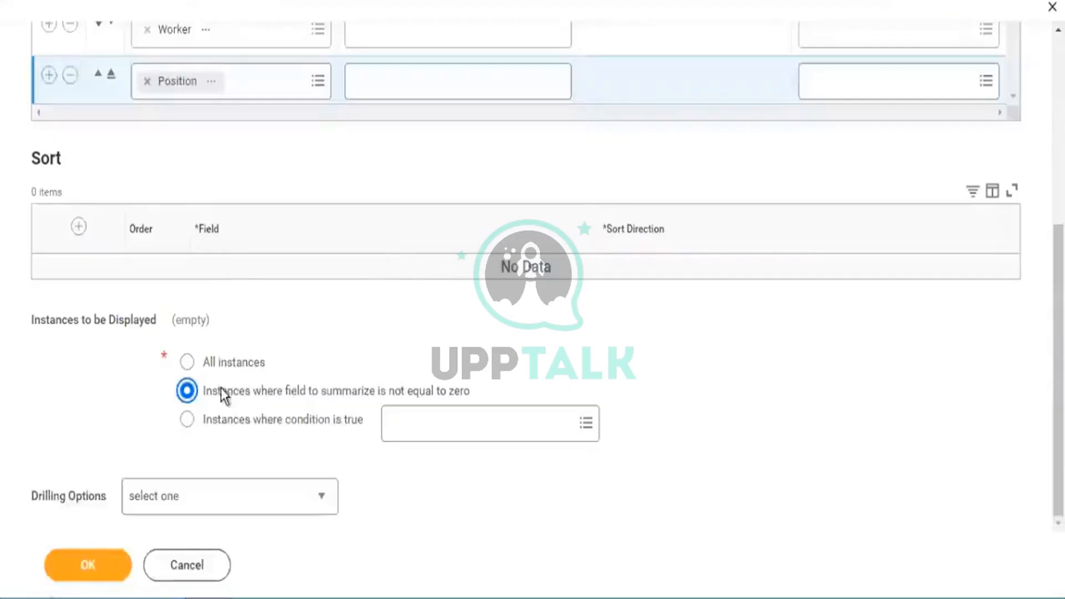
{"action": "left_click_drag", "start_coordinate": [222, 390], "coordinate": [420, 395]}
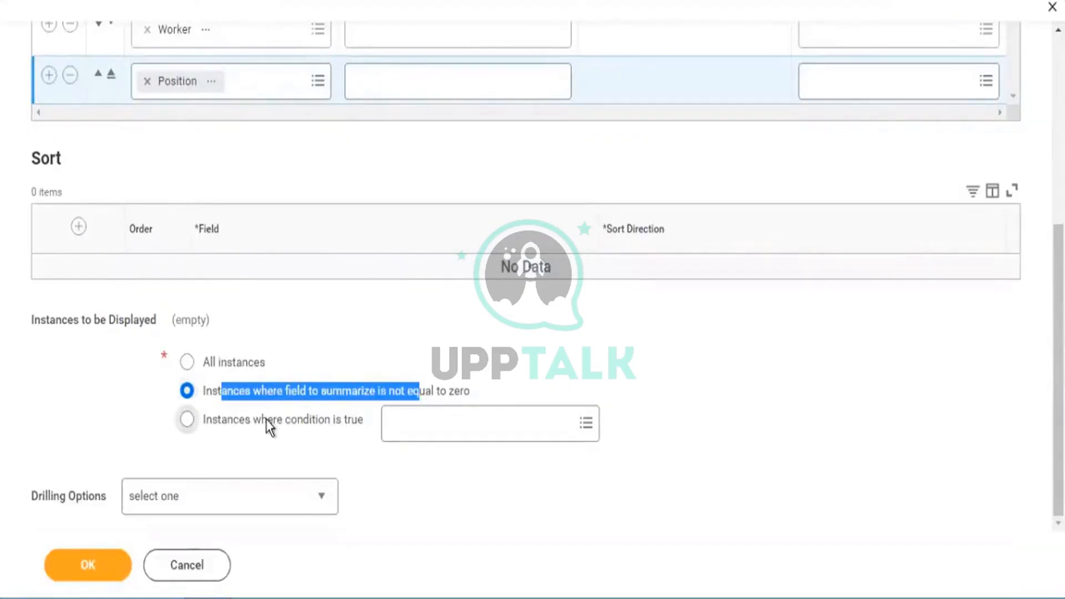
{"action": "left_click", "coordinate": [428, 433]}
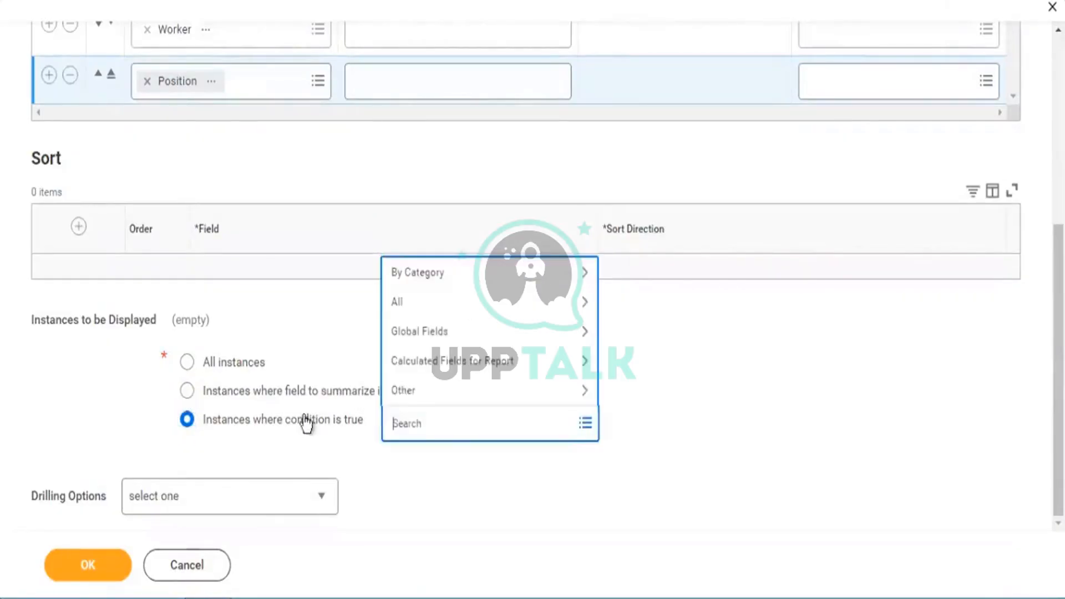
{"action": "left_click_drag", "start_coordinate": [305, 420], "coordinate": [261, 420]}
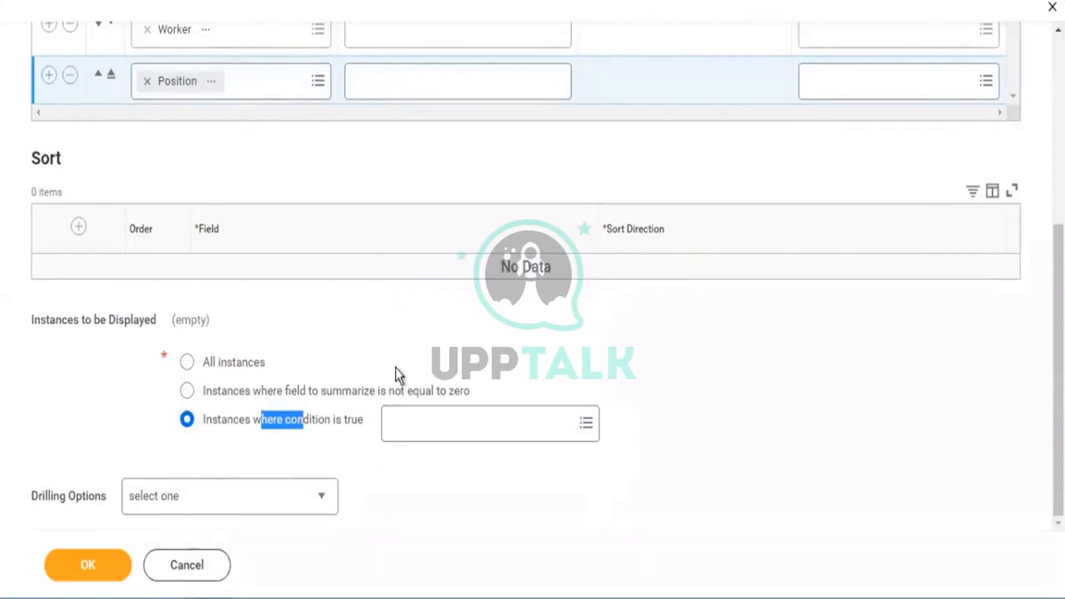
{"action": "left_click", "coordinate": [188, 391]}
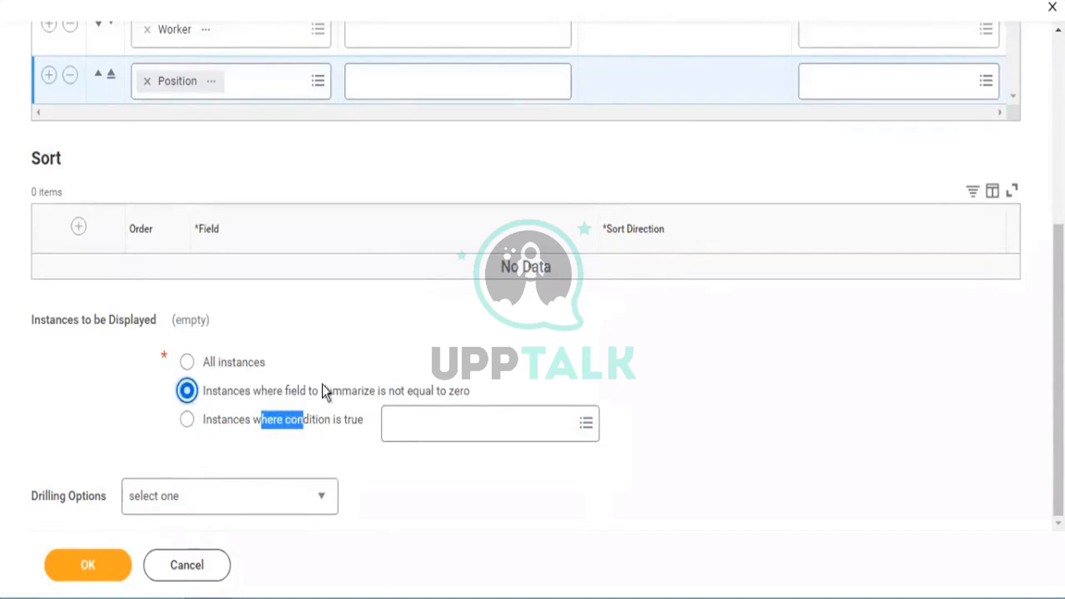
{"action": "left_click_drag", "start_coordinate": [306, 392], "coordinate": [467, 390]}
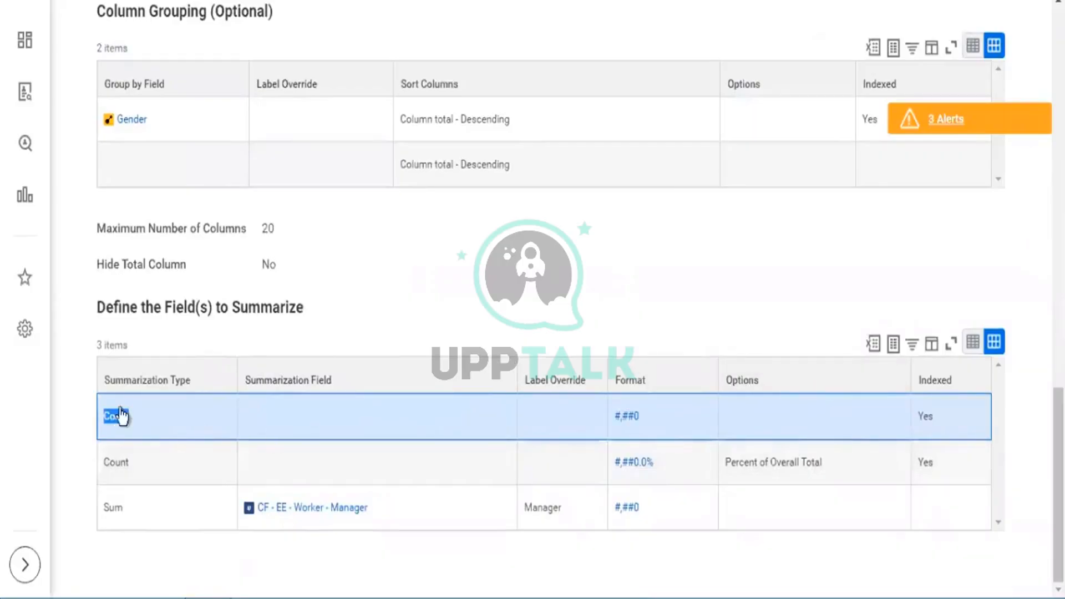
{"action": "left_click", "coordinate": [139, 417]}
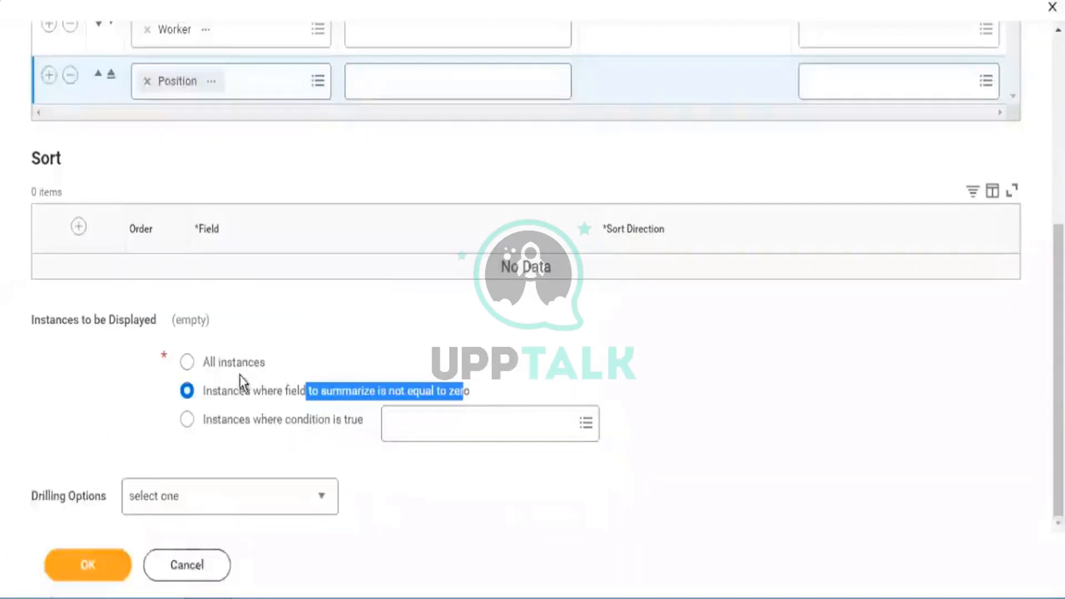
{"action": "left_click_drag", "start_coordinate": [233, 391], "coordinate": [349, 391]}
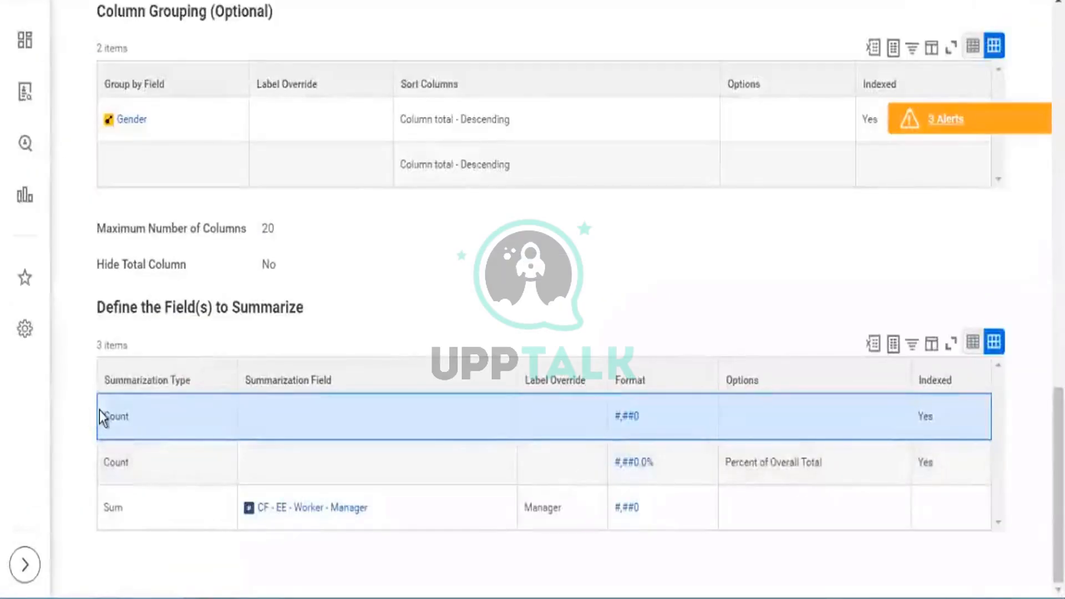
{"action": "left_click_drag", "start_coordinate": [103, 416], "coordinate": [120, 416]}
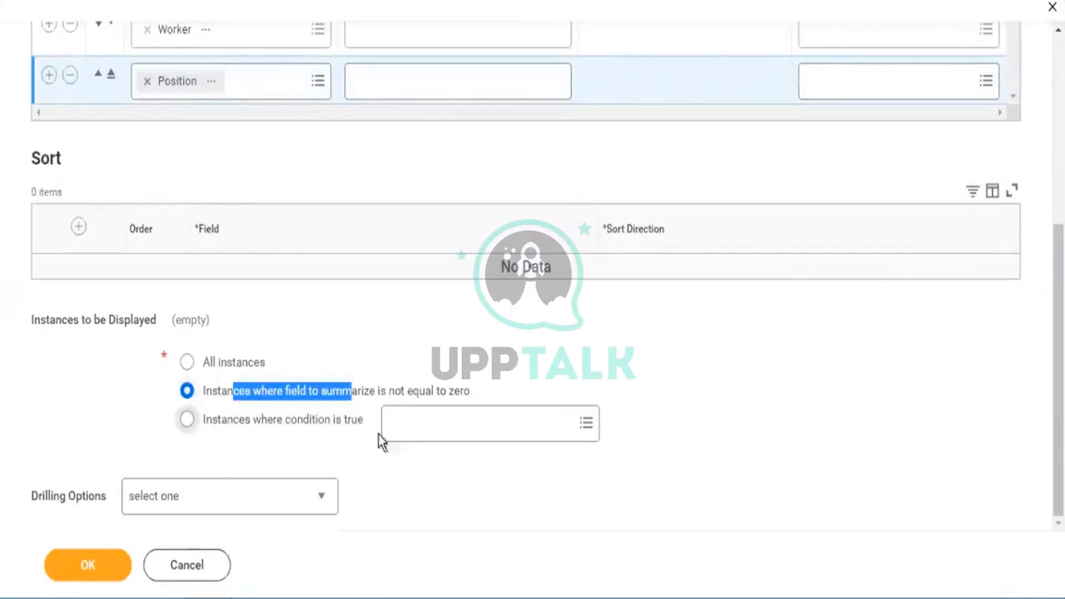
{"action": "left_click", "coordinate": [245, 421]}
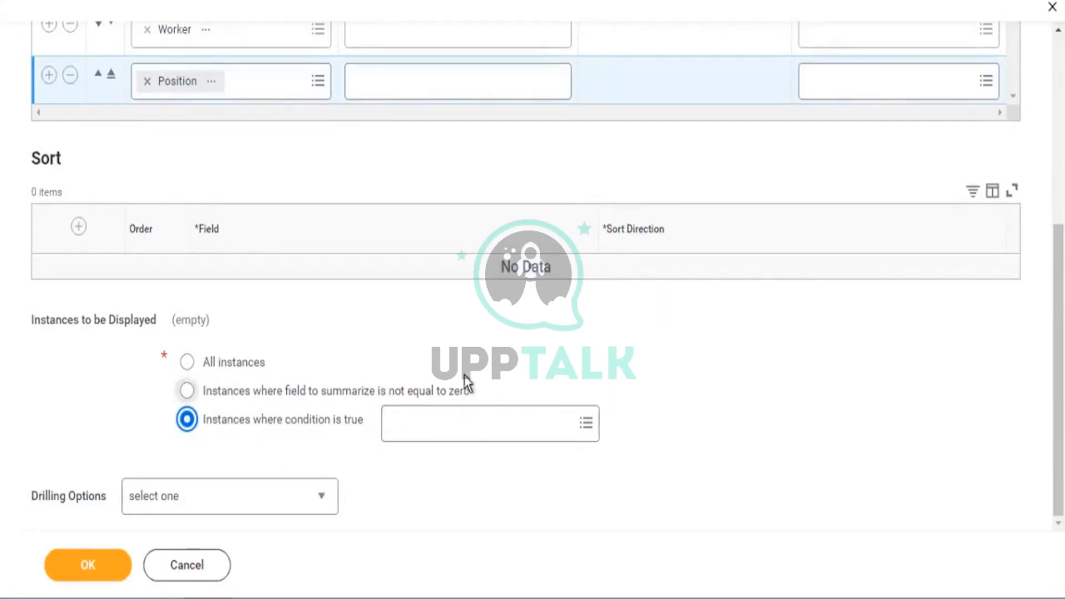
{"action": "left_click_drag", "start_coordinate": [475, 392], "coordinate": [229, 392]}
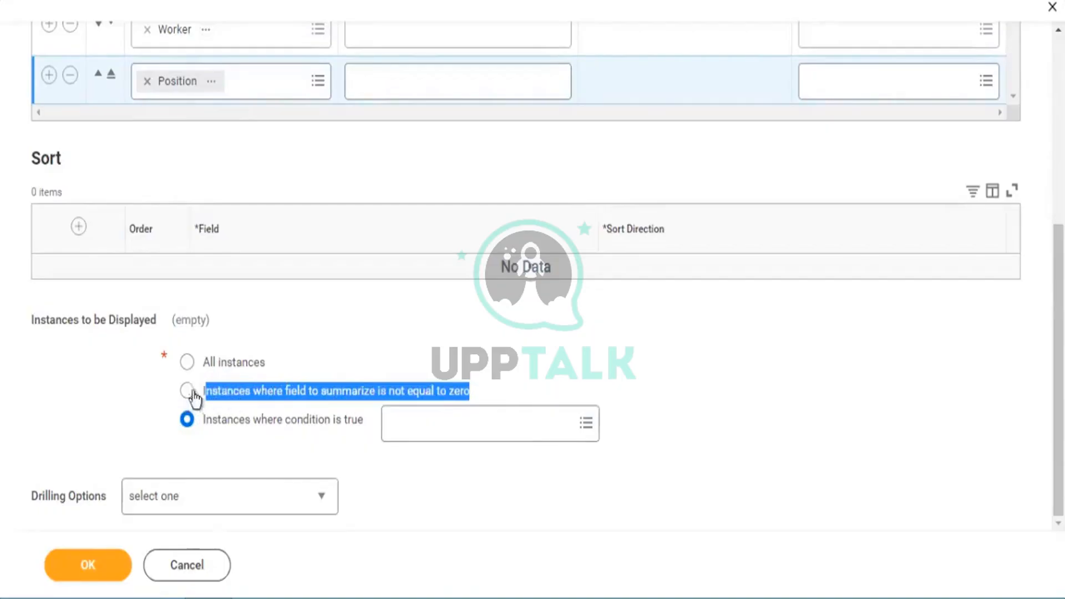
{"action": "left_click_drag", "start_coordinate": [238, 420], "coordinate": [330, 421]}
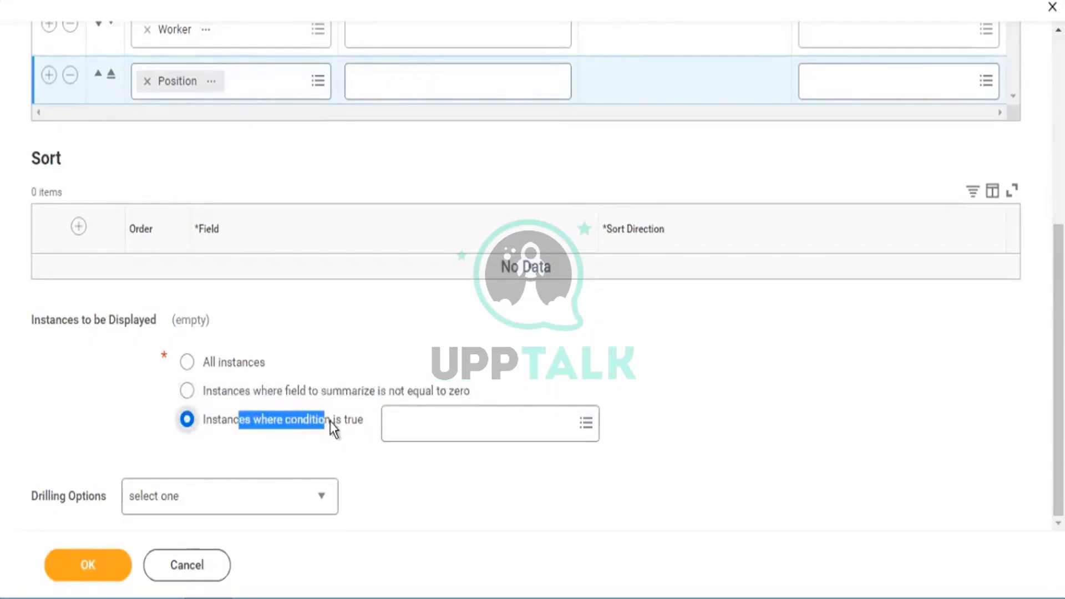
Step: Set the override to display instances where field to summarize is not equal to zero and accept the detail data override
{"action": "left_click", "coordinate": [186, 391]}
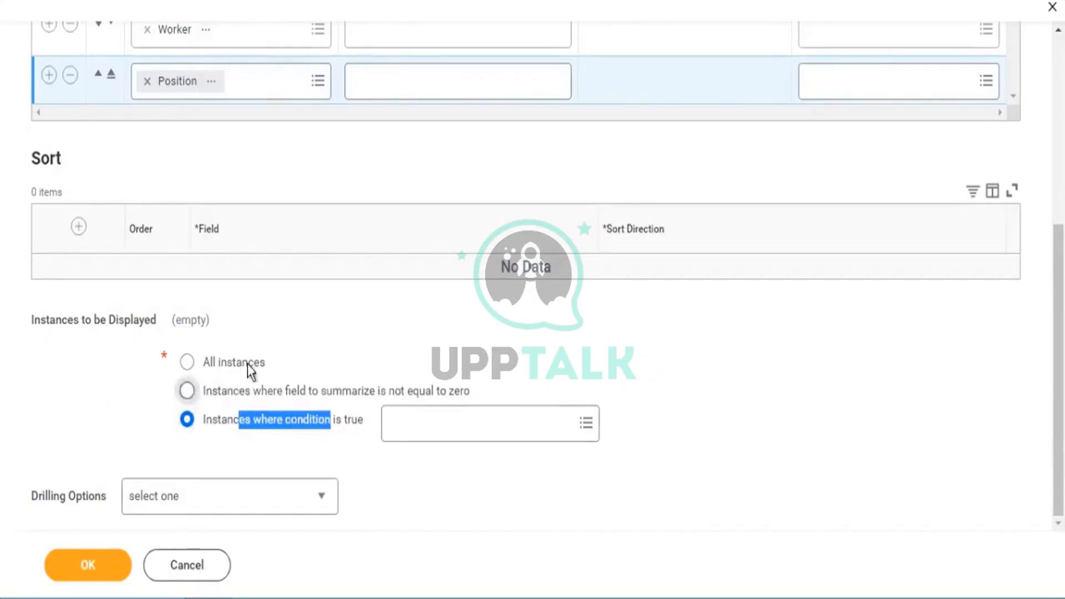
{"action": "left_click_drag", "start_coordinate": [476, 390], "coordinate": [243, 400]}
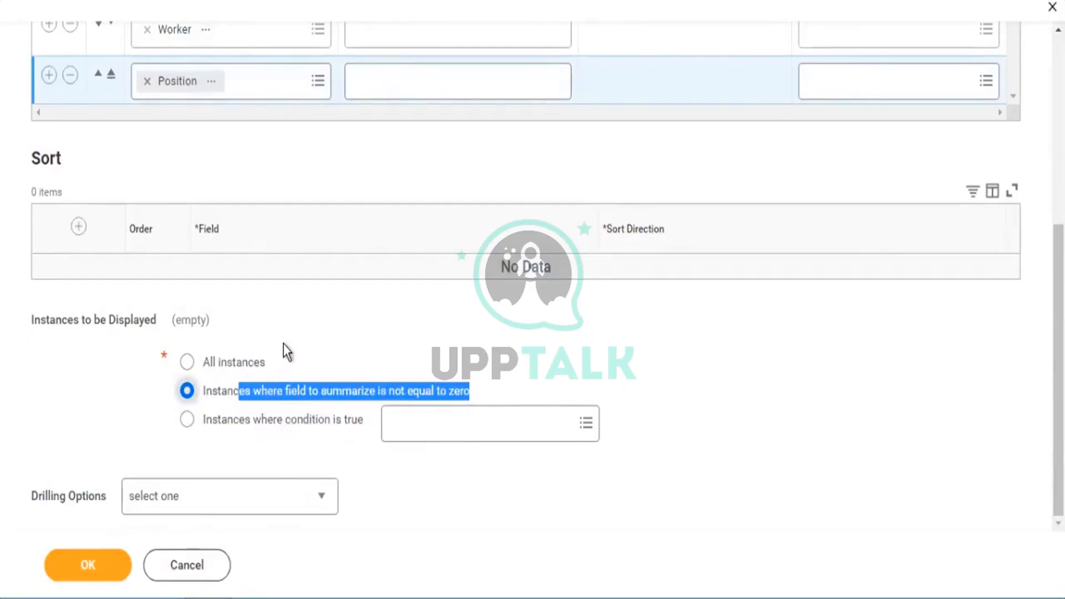
{"action": "left_click", "coordinate": [88, 563]}
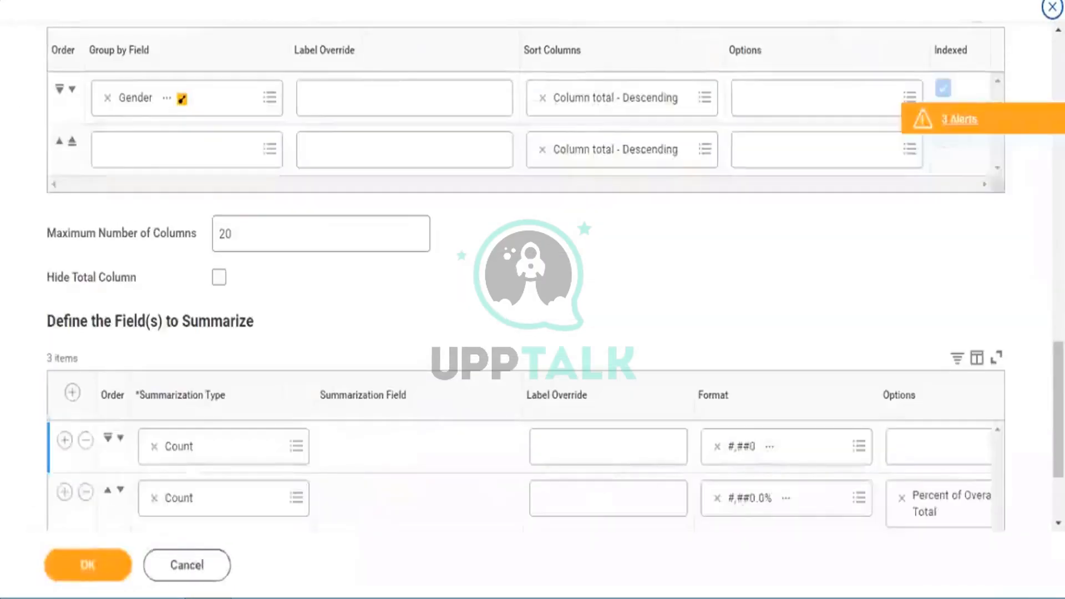
{"action": "left_click", "coordinate": [107, 574]}
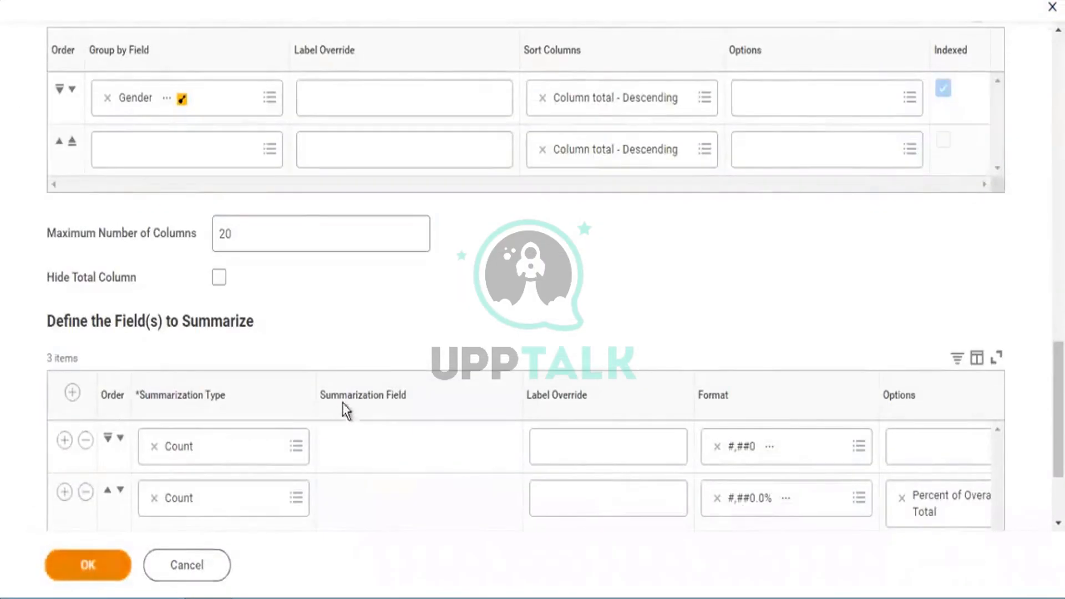
Step: Save the report definition and run the workers count by company report with all prompts left blank
{"action": "scroll", "coordinate": [569, 305], "scroll_direction": "down", "scroll_amount": 3}
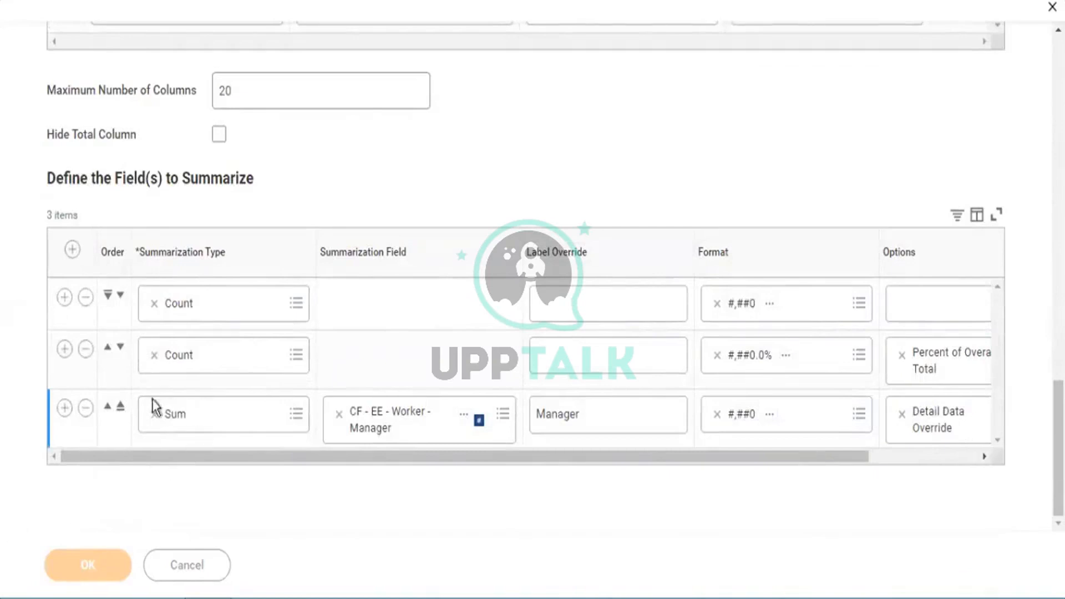
{"action": "scroll", "coordinate": [186, 564], "scroll_direction": "down", "scroll_amount": 5}
{"action": "left_click", "coordinate": [119, 564]}
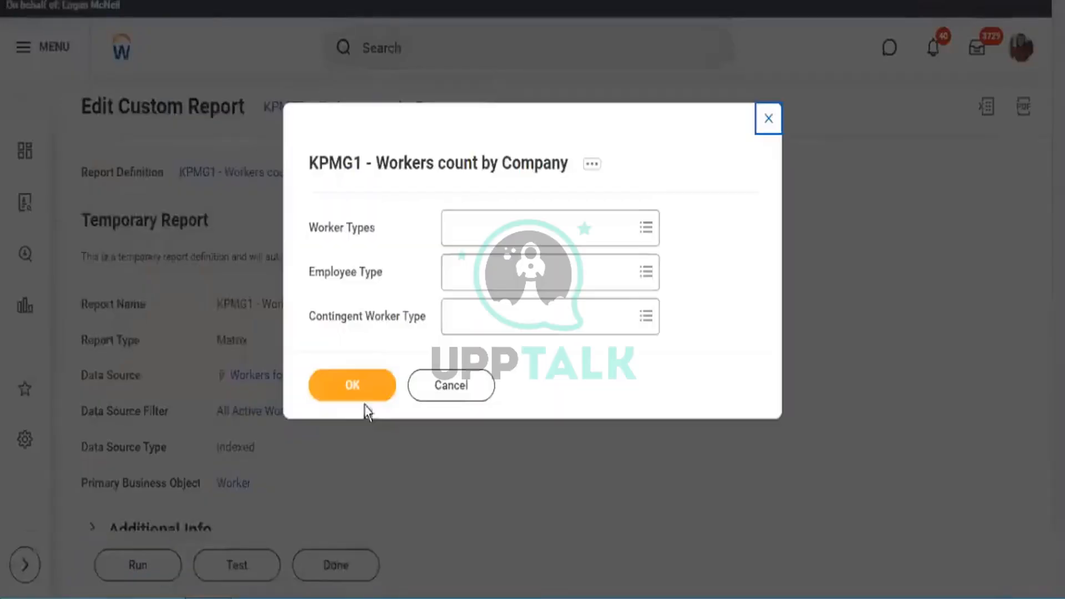
{"action": "left_click", "coordinate": [366, 395]}
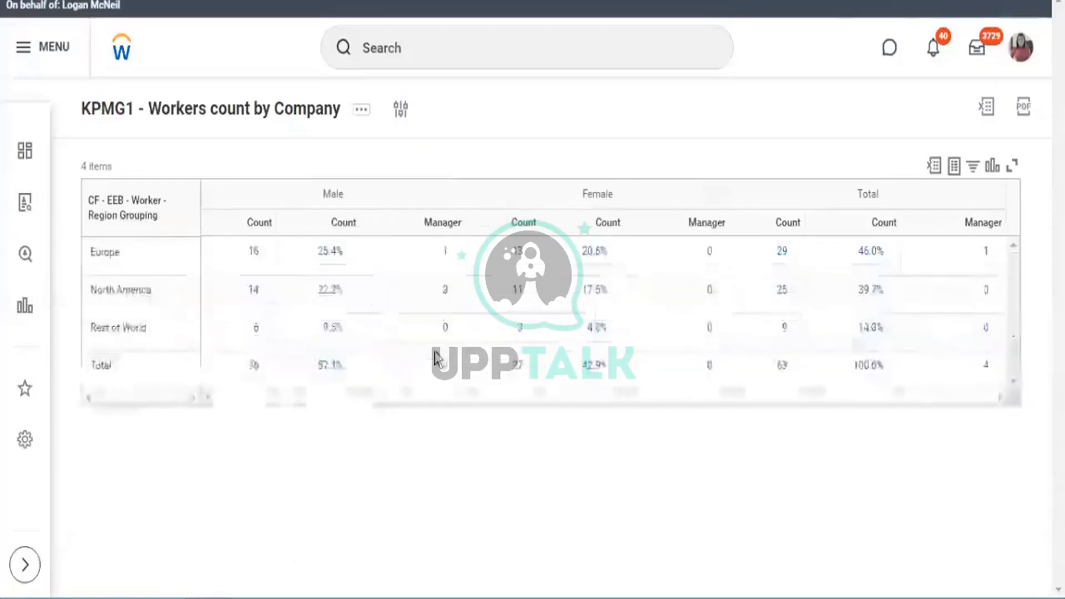
Step: Drill into the Europe male Count, check its detail list, and close it
{"action": "left_click", "coordinate": [255, 254]}
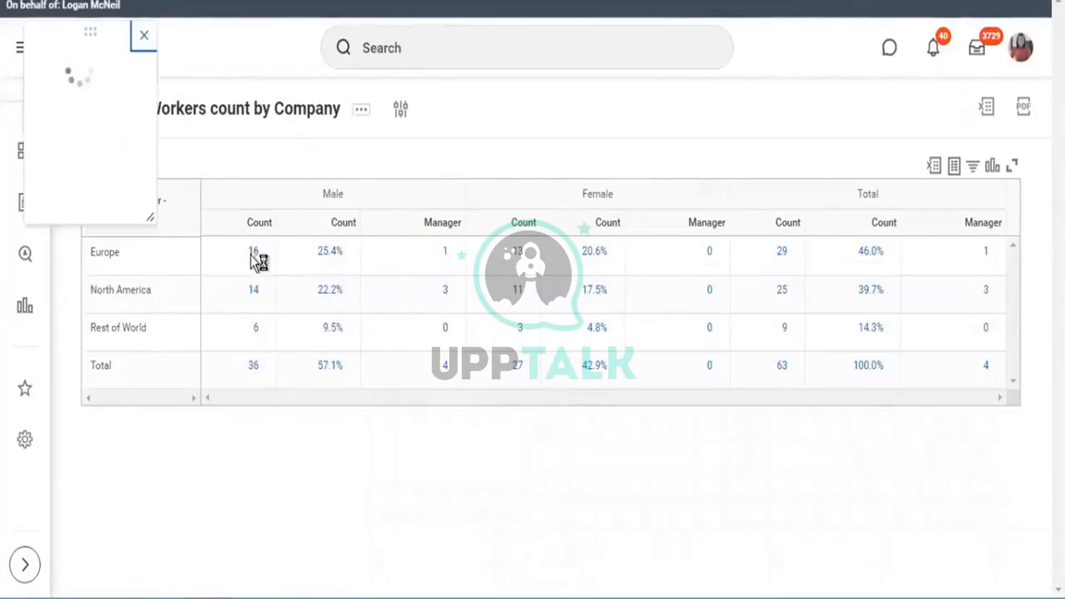
{"action": "left_click_drag", "start_coordinate": [29, 126], "coordinate": [61, 125]}
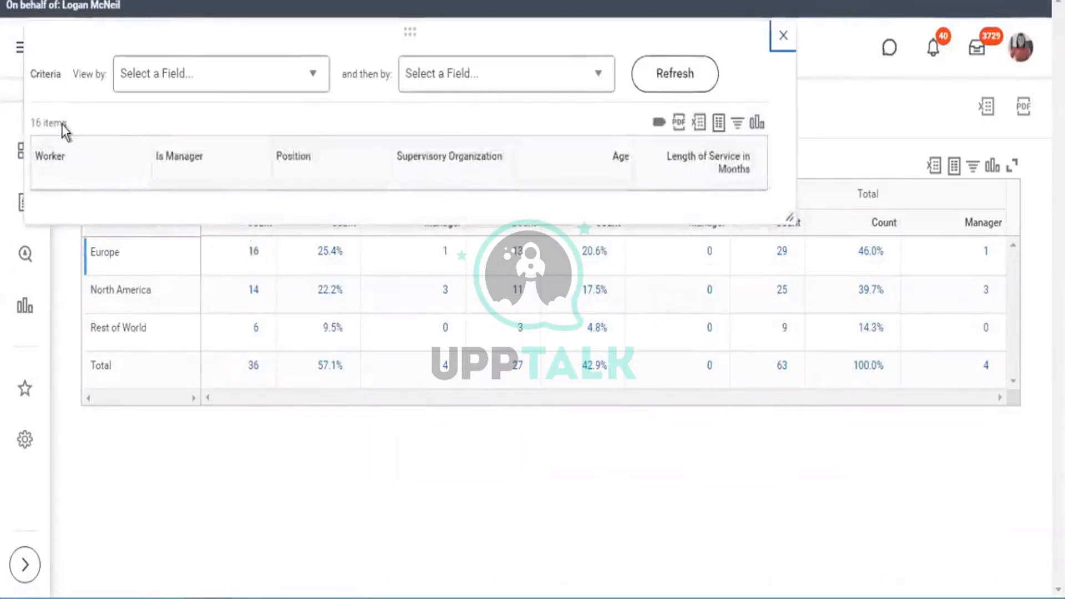
{"action": "left_click", "coordinate": [783, 36]}
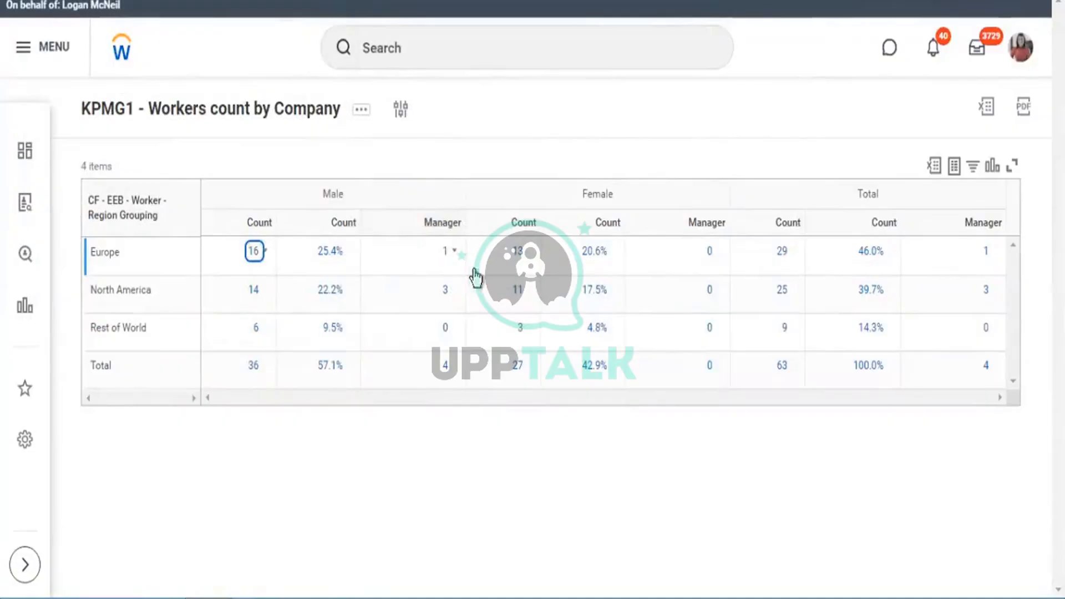
Step: Drill into the Europe male Manager value, check the Worker and Position columns of its detail list, and close it
{"action": "left_click", "coordinate": [445, 252]}
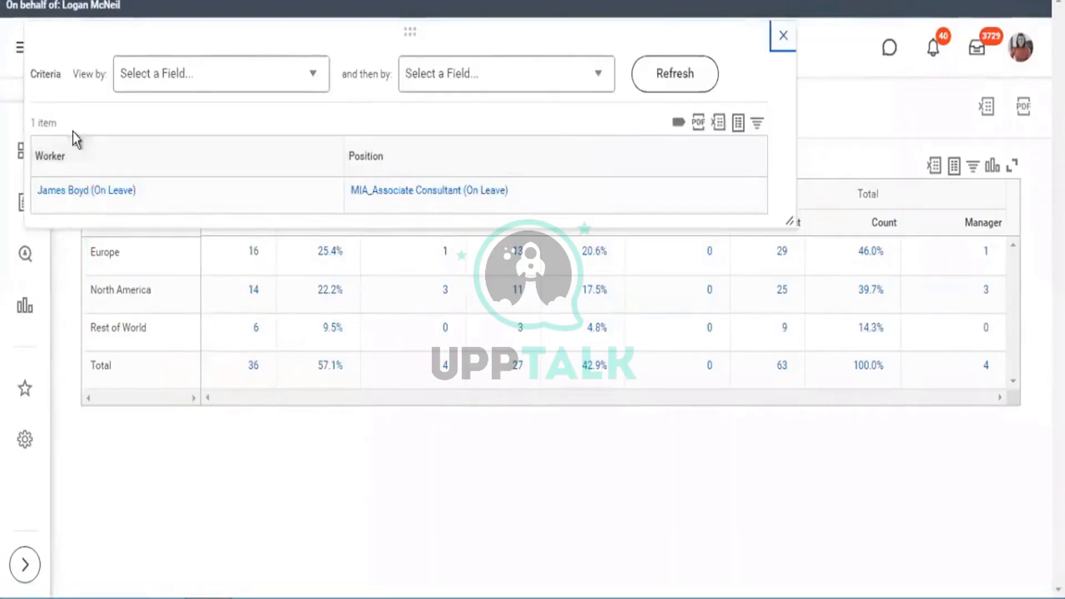
{"action": "left_click", "coordinate": [66, 190]}
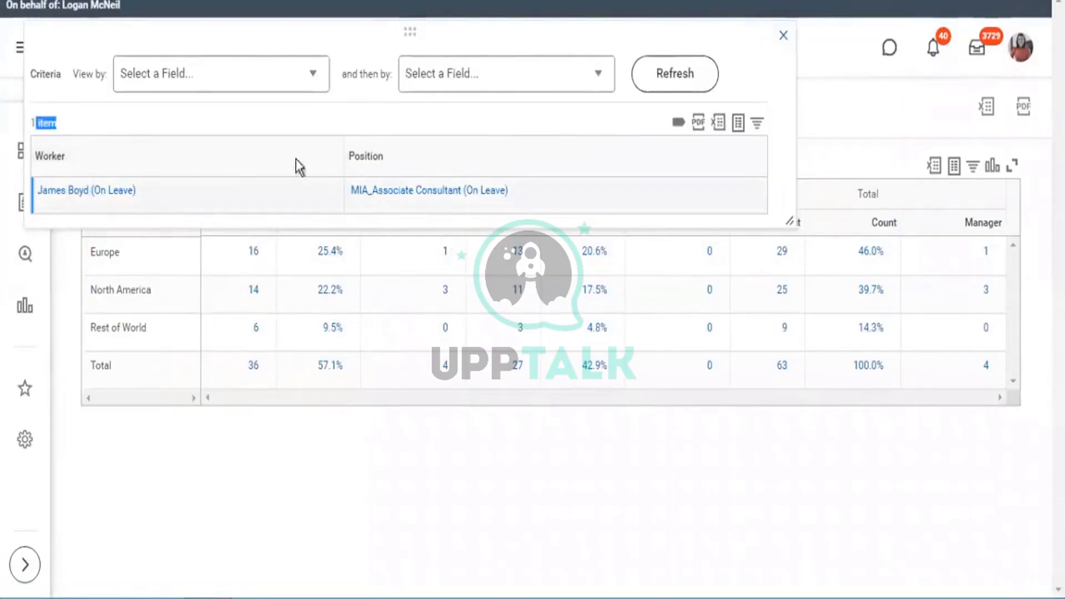
{"action": "left_click_drag", "start_coordinate": [397, 157], "coordinate": [41, 164]}
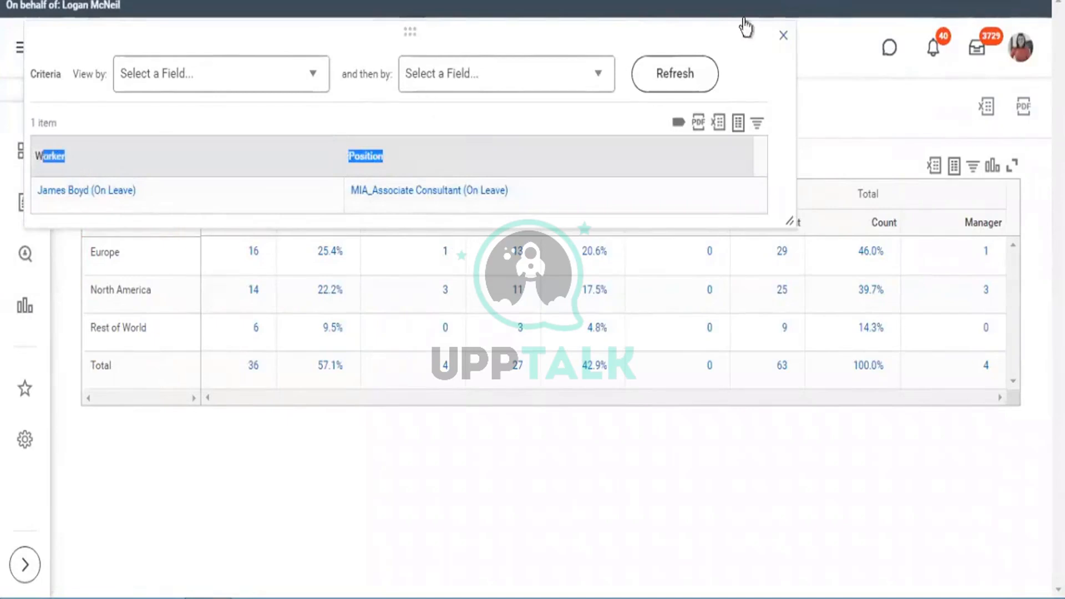
{"action": "left_click", "coordinate": [783, 36]}
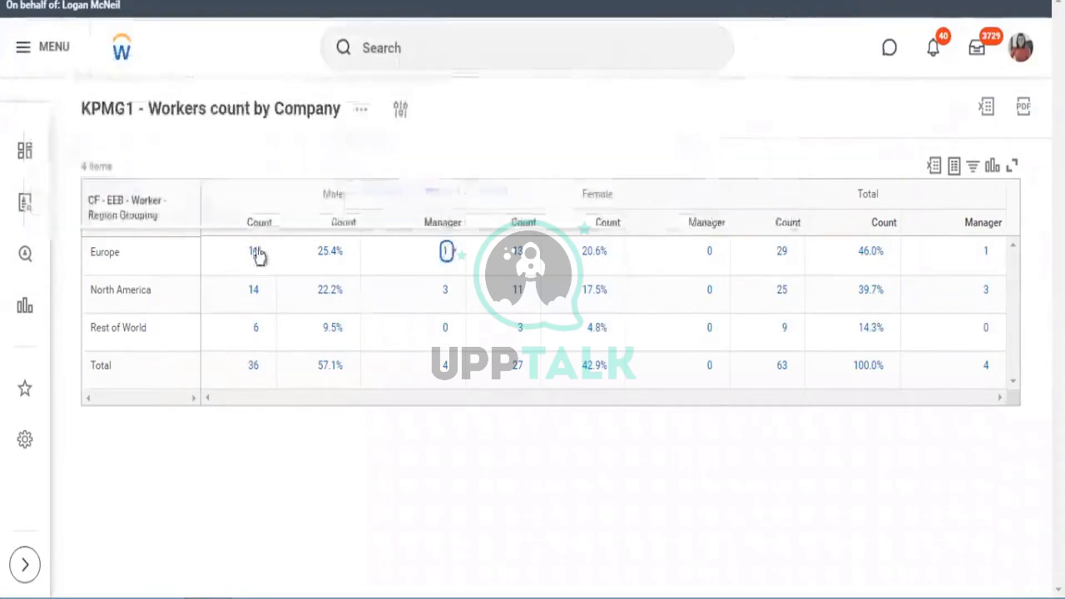
Step: Recheck the detail columns of the Europe male Count, and drill into the Manager value in the male Total row
{"action": "left_click", "coordinate": [255, 250]}
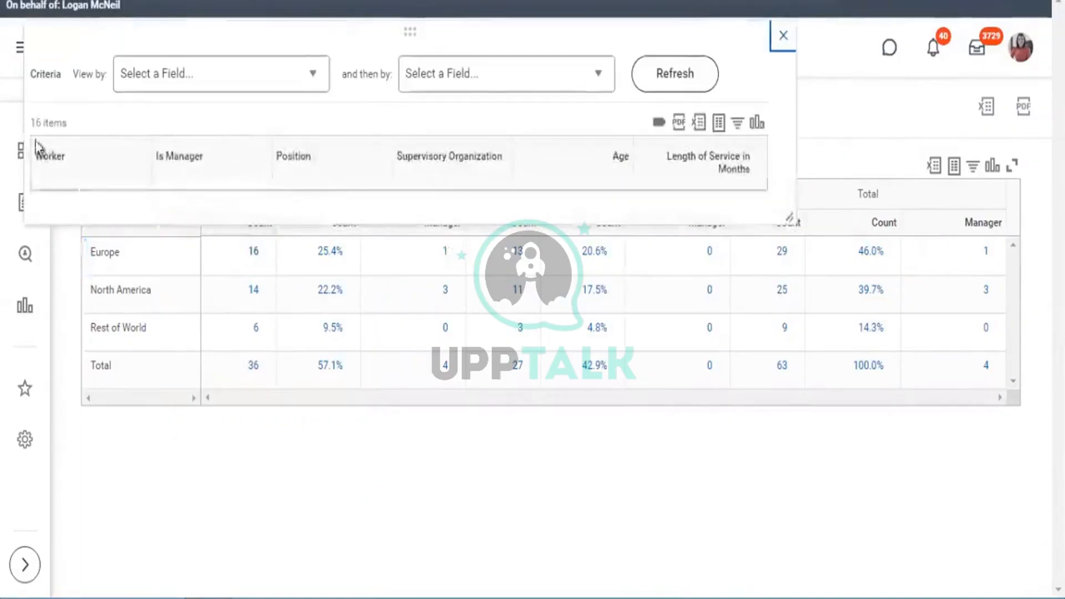
{"action": "left_click_drag", "start_coordinate": [535, 175], "coordinate": [747, 184]}
{"action": "left_click", "coordinate": [782, 38]}
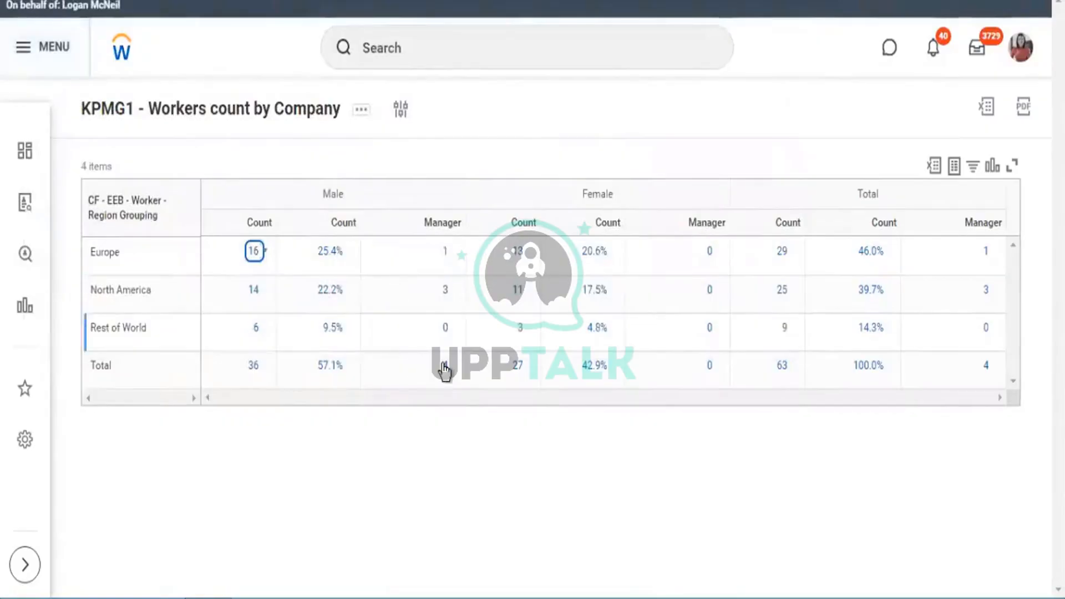
{"action": "left_click", "coordinate": [399, 384]}
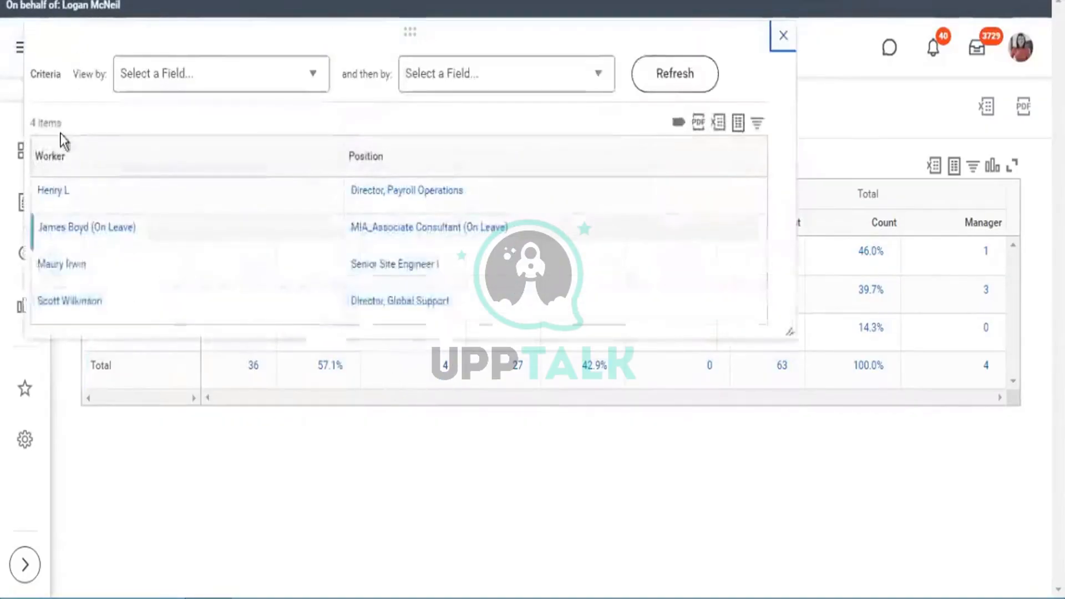
Step: Close the Manager detail list and open the KPMG1 - Workers count by Company report definition for editing
{"action": "double_click", "coordinate": [76, 124]}
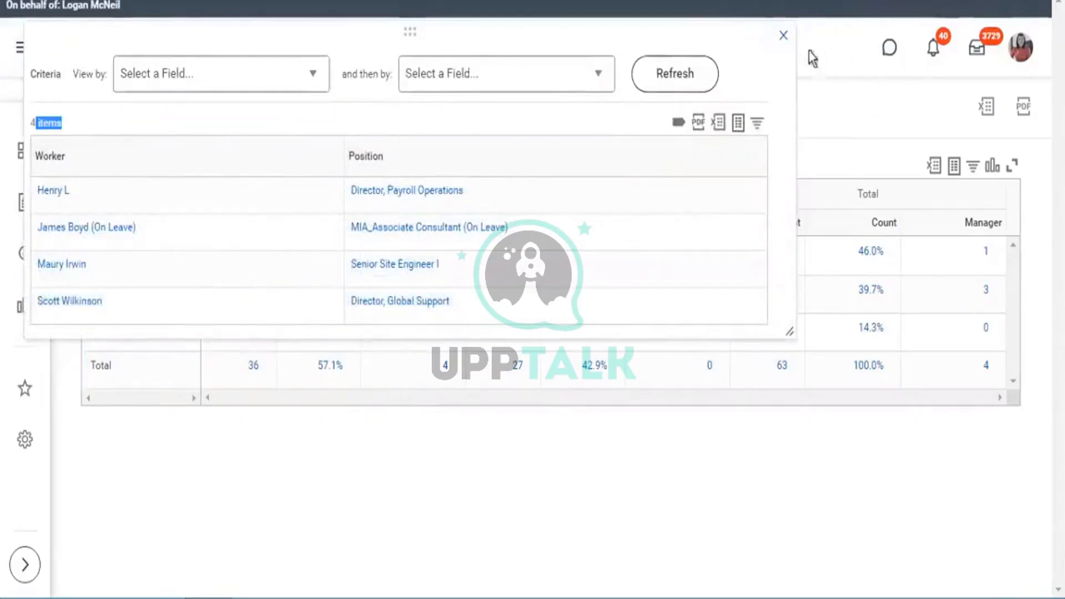
{"action": "left_click", "coordinate": [782, 36]}
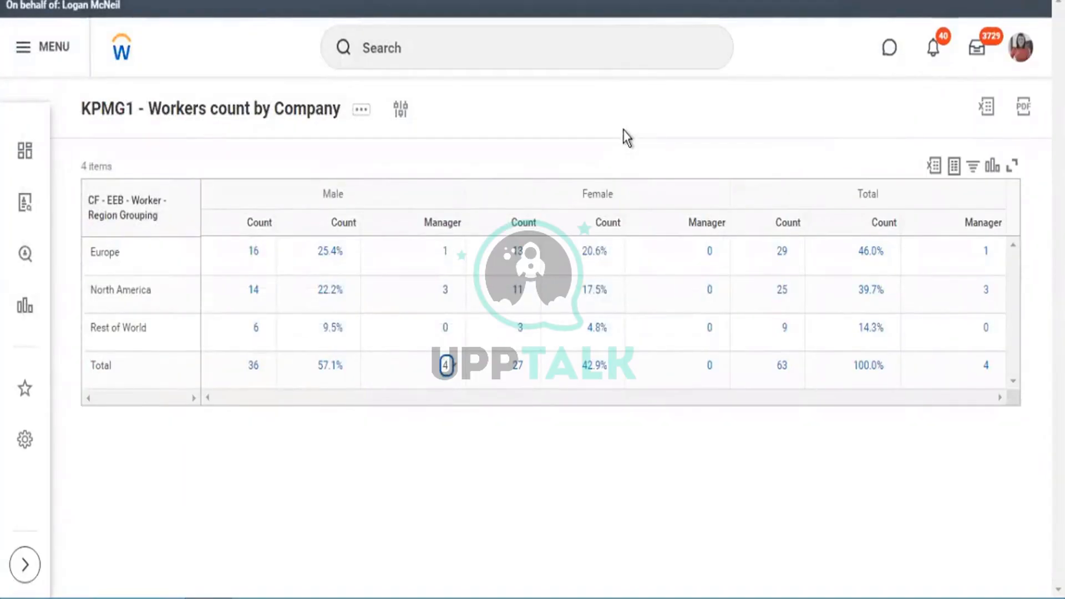
{"action": "left_click", "coordinate": [361, 113]}
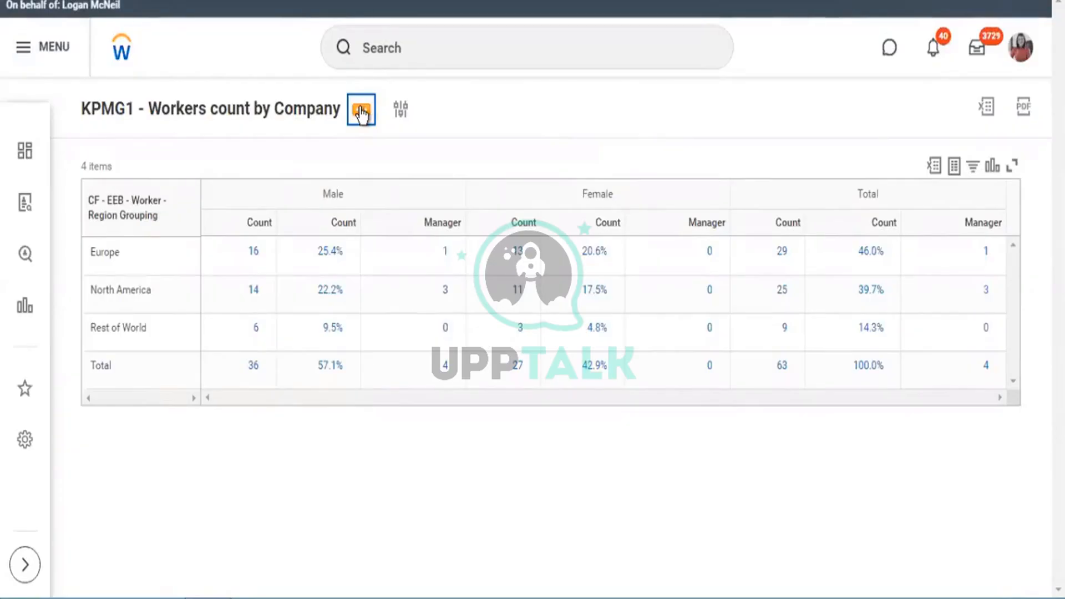
{"action": "left_click", "coordinate": [361, 113]}
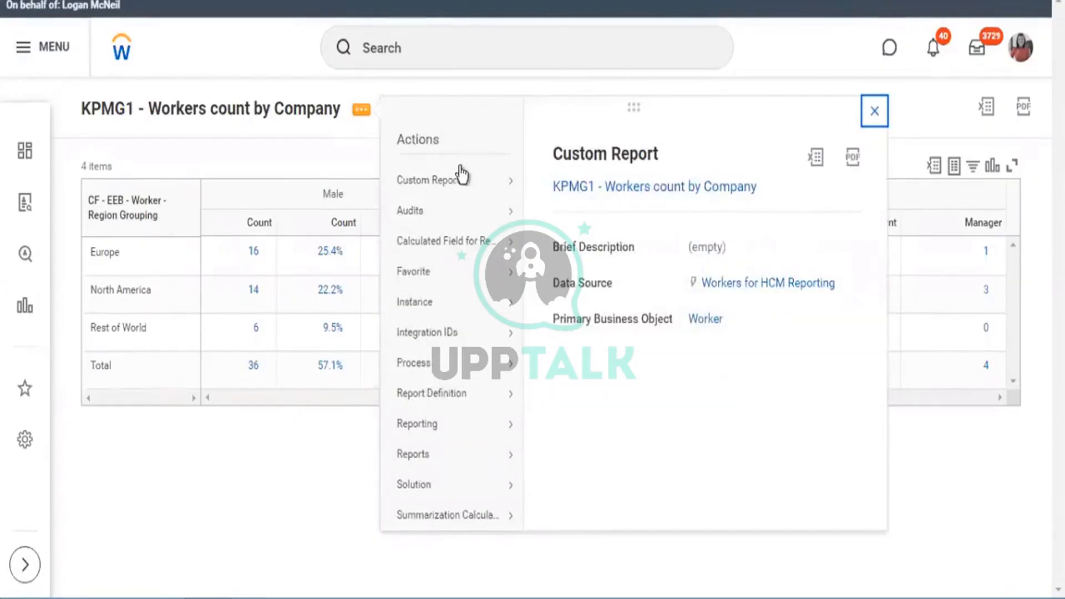
{"action": "mouse_move", "coordinate": [527, 184]}
{"action": "left_click", "coordinate": [378, 219]}
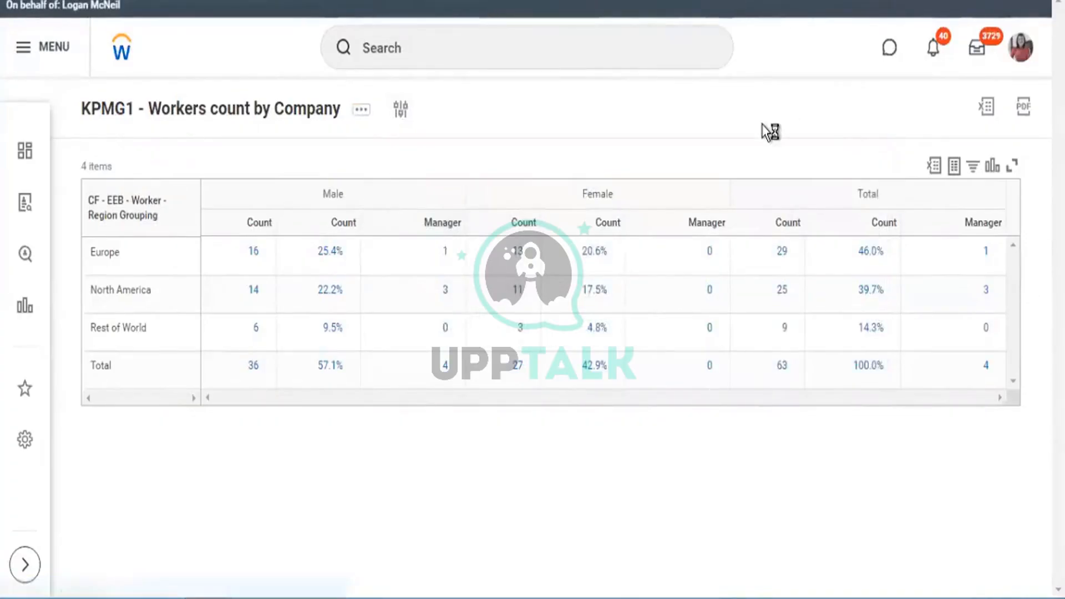
Step: Start a new report calculated field from the second Row Grouping line and choose the Format Date function
{"action": "scroll", "coordinate": [811, 272], "scroll_direction": "down", "scroll_amount": 5}
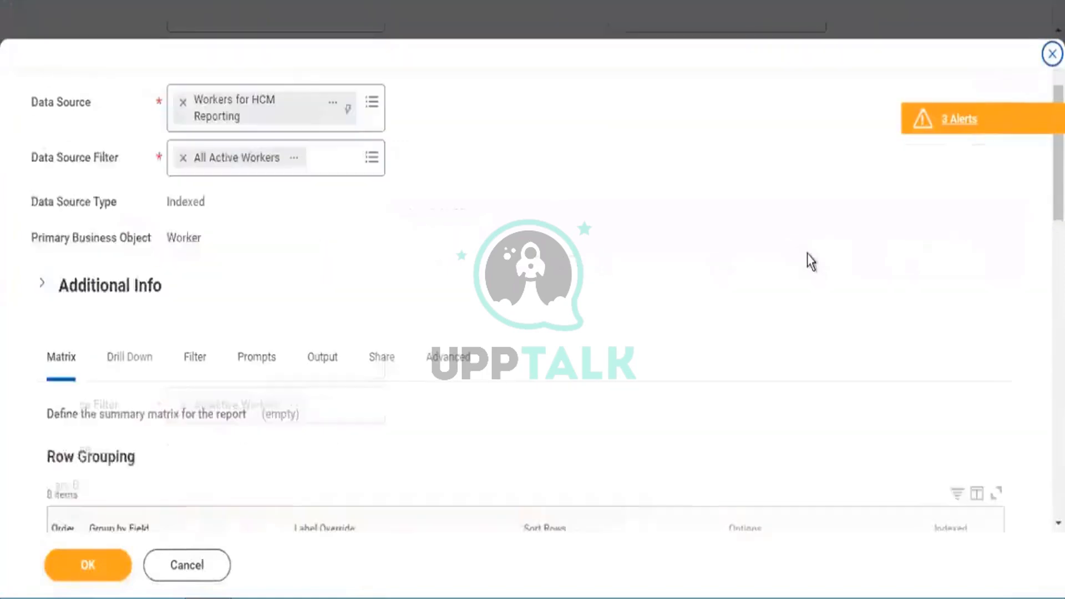
{"action": "scroll", "coordinate": [809, 251], "scroll_direction": "down", "scroll_amount": 8}
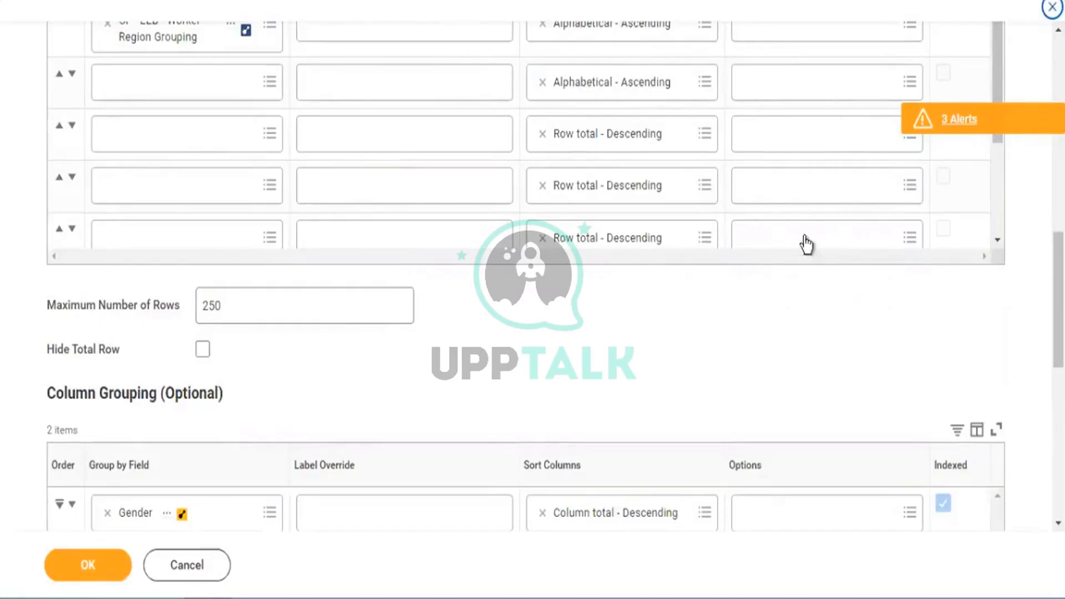
{"action": "left_click", "coordinate": [275, 86]}
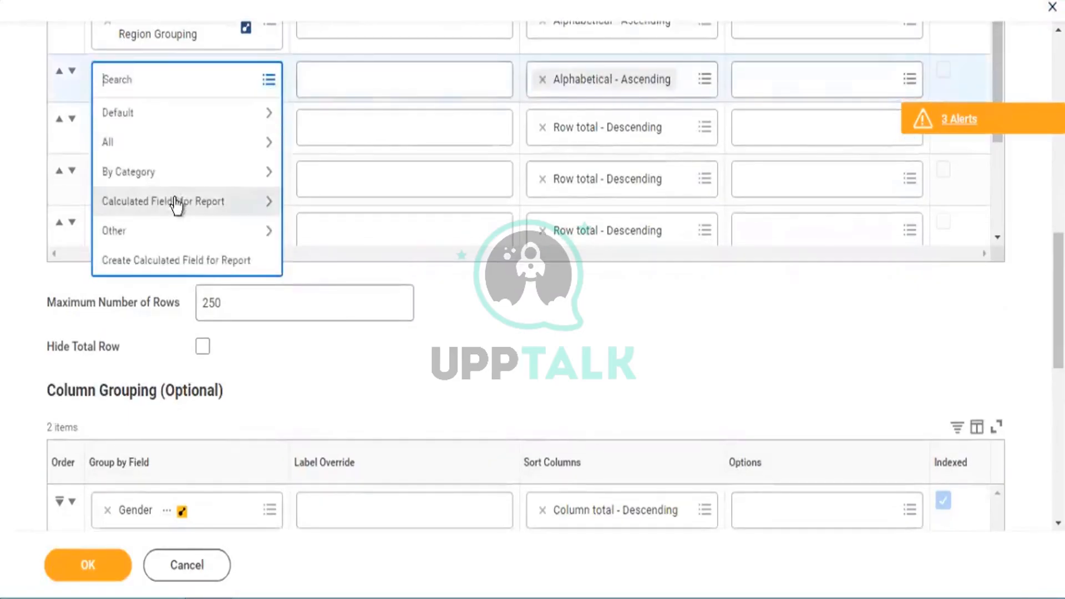
{"action": "left_click", "coordinate": [216, 264]}
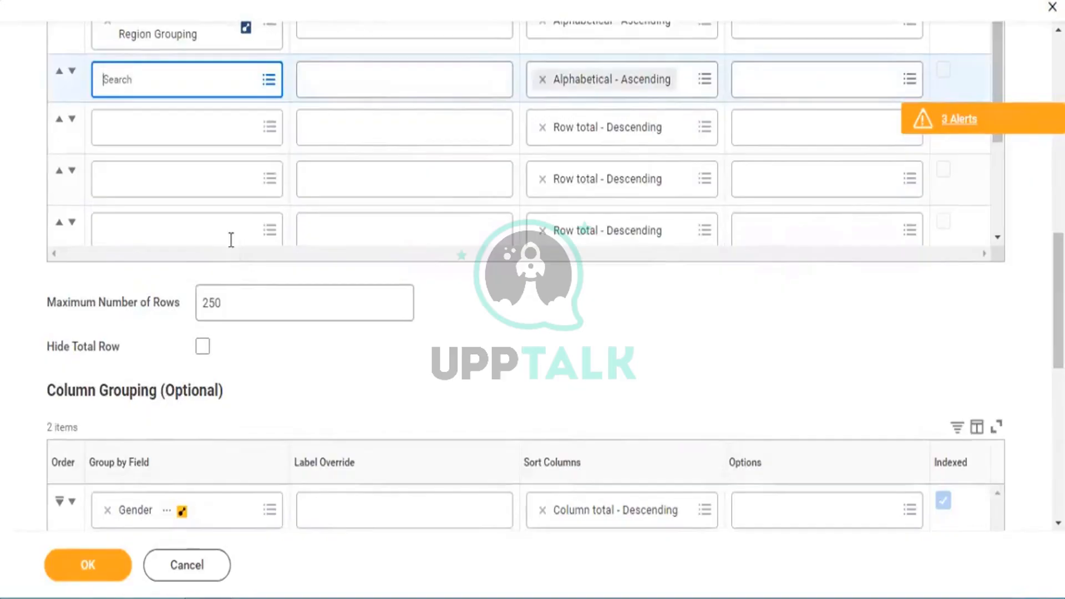
{"action": "left_click", "coordinate": [185, 327]}
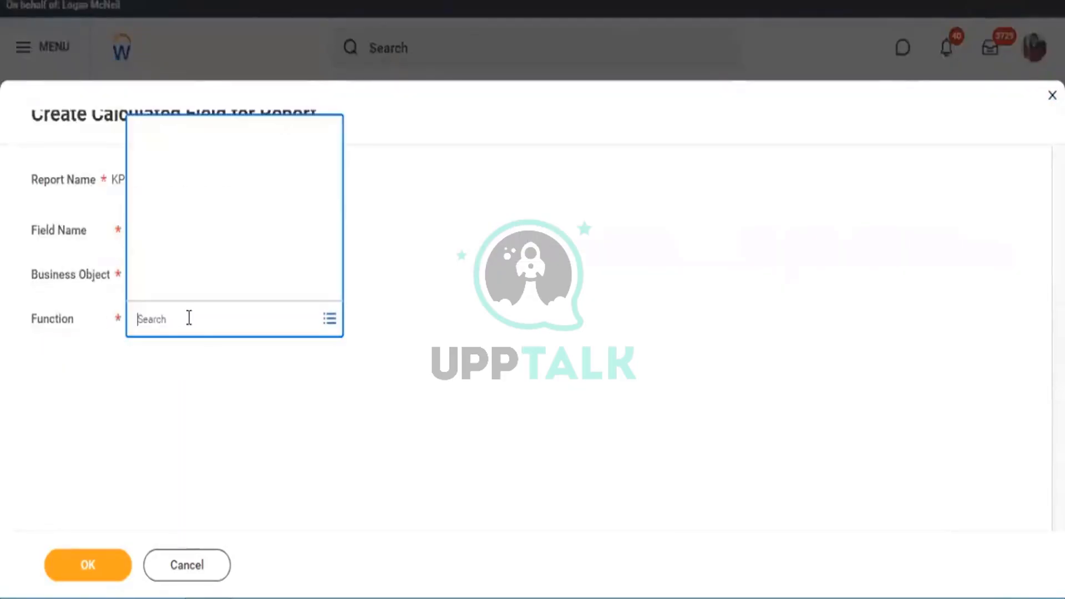
{"action": "type", "text": "date"}
{"action": "key", "text": "Return"}
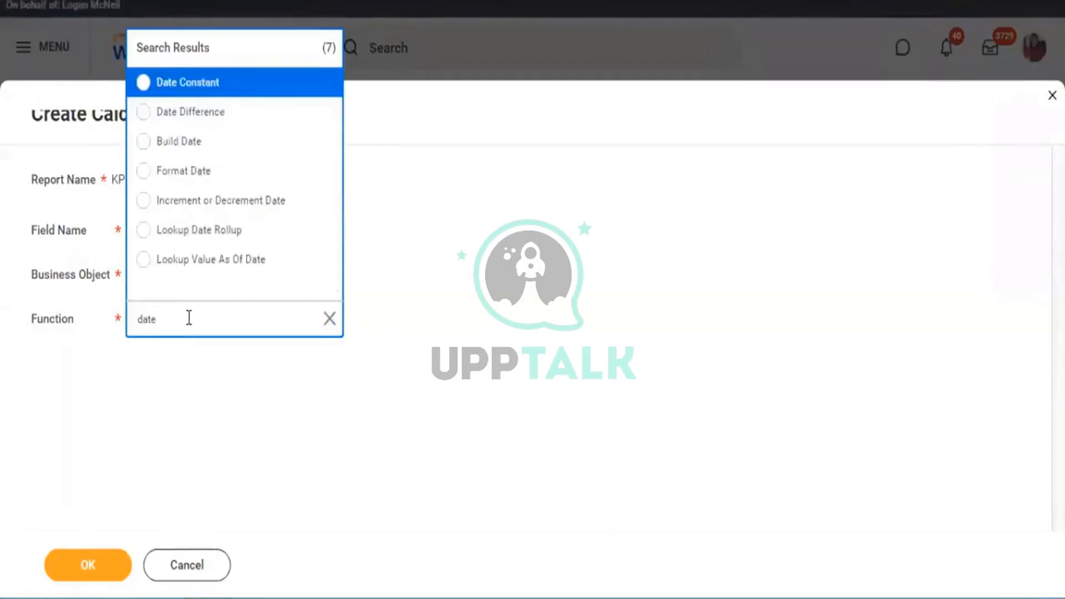
{"action": "key", "text": "Down"}
{"action": "key", "text": "Down"}
{"action": "key", "text": "Down"}
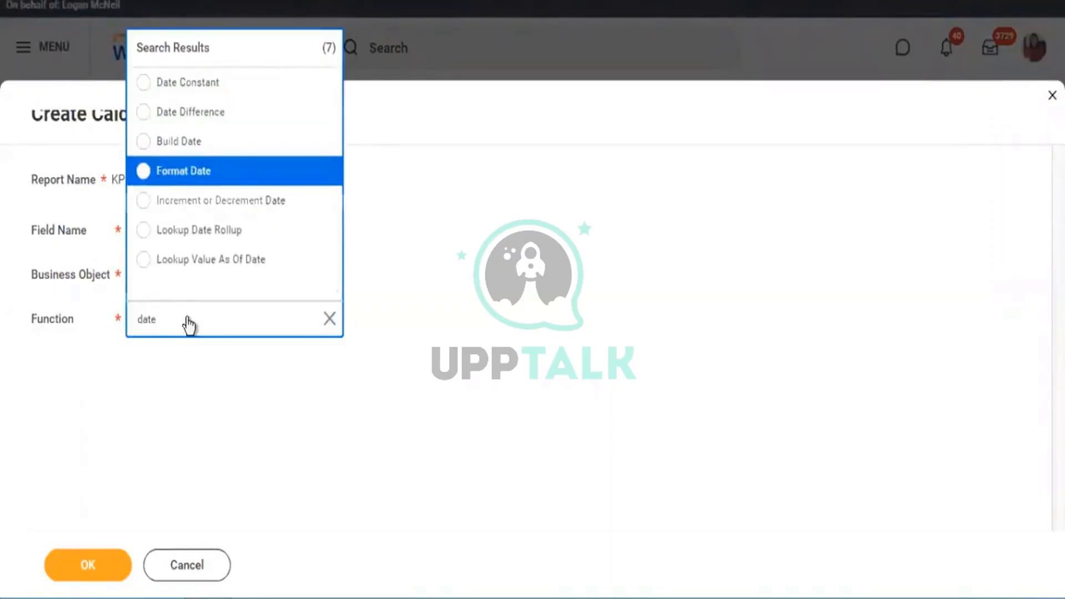
{"action": "key", "text": "Return"}
Step: Name the calculated field Hire Week and proceed to its calculation settings
{"action": "left_click", "coordinate": [152, 225]}
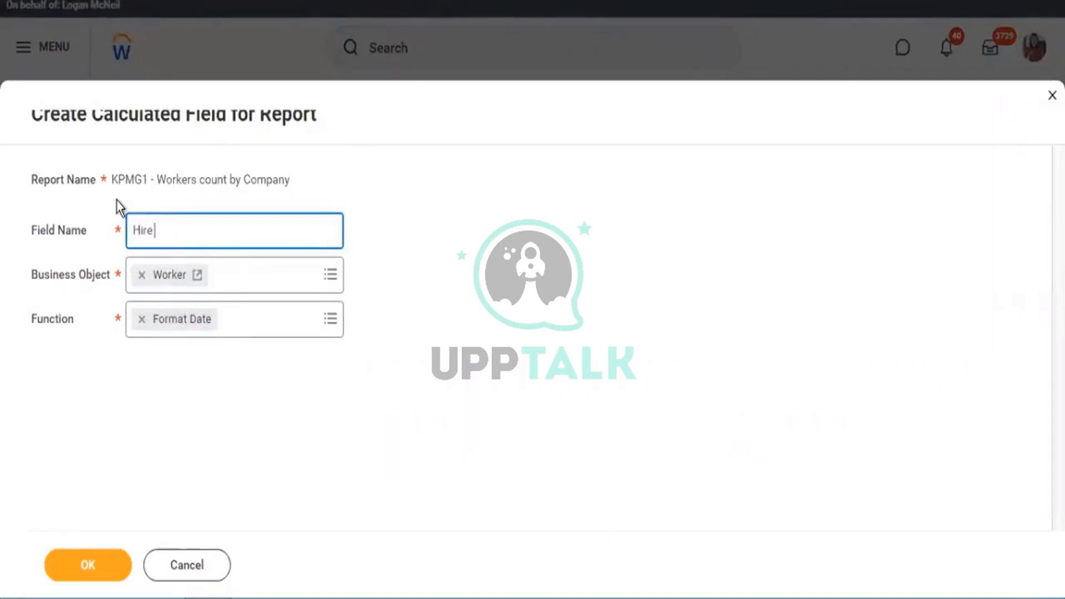
{"action": "type", "text": "Hire Mo"}
{"action": "key", "text": "BackSpace"}
{"action": "key", "text": "BackSpace"}
{"action": "type", "text": "Week"}
{"action": "left_click", "coordinate": [85, 565]}
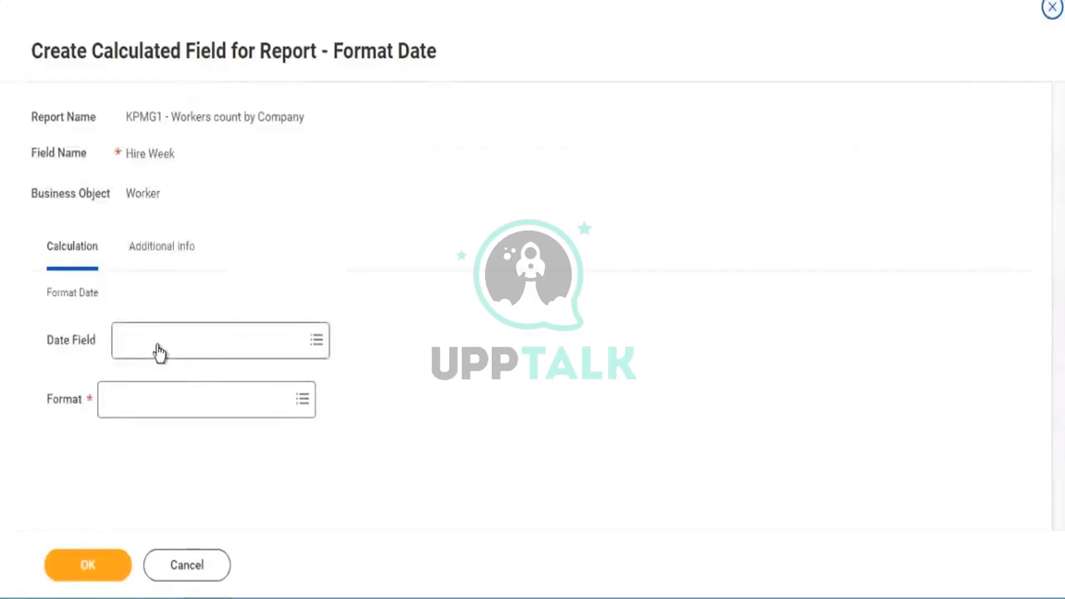
Step: Search the date fields for hire date and set the Date Field to Hire Date
{"action": "left_click", "coordinate": [176, 350]}
{"action": "type", "text": "h"}
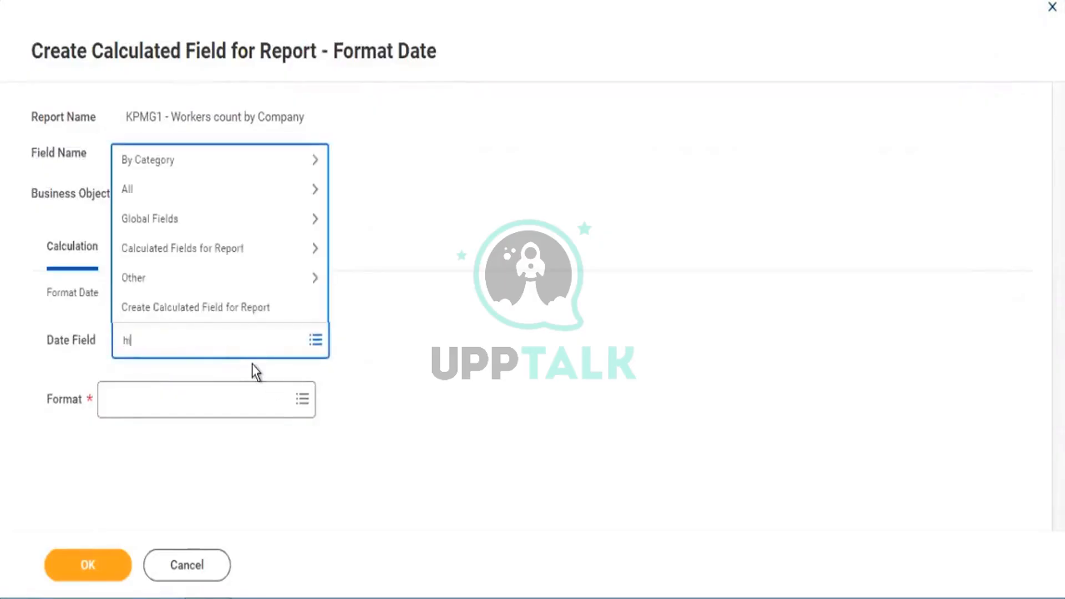
{"action": "type", "text": "ire date"}
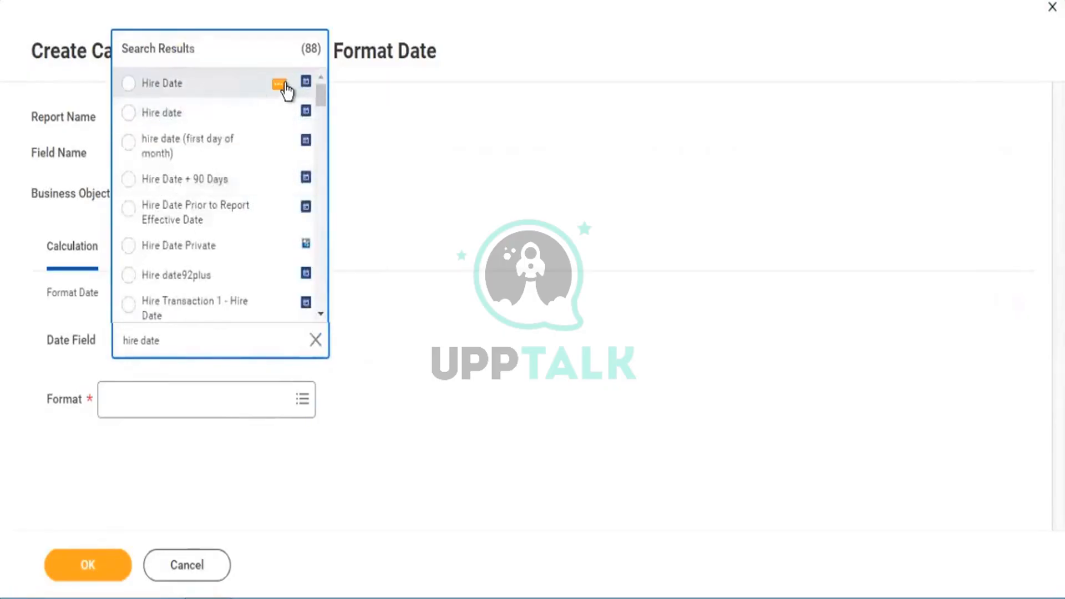
{"action": "left_click", "coordinate": [282, 85]}
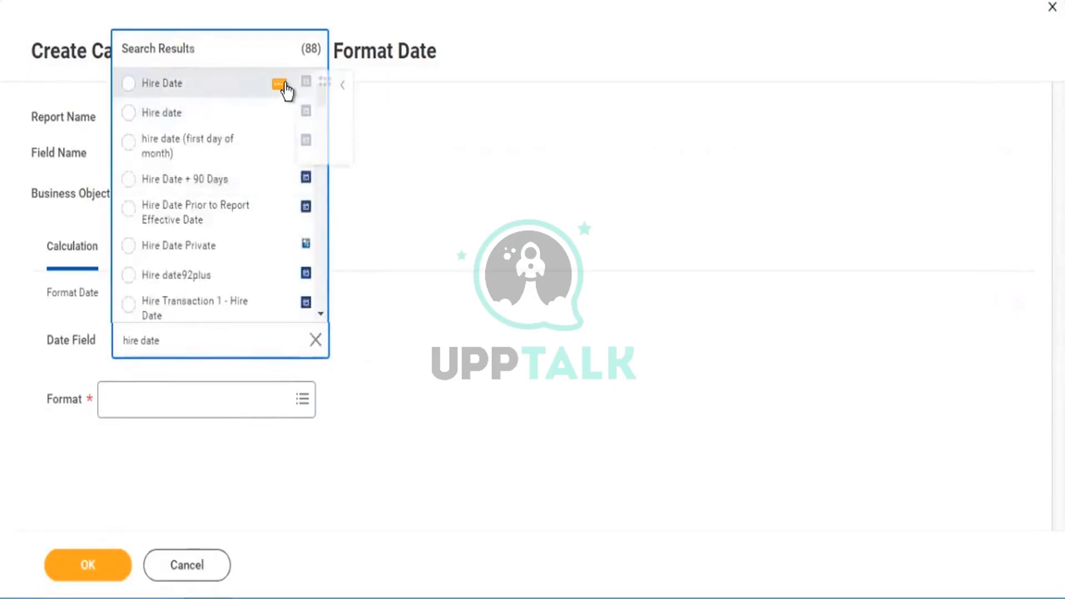
{"action": "left_click", "coordinate": [183, 89]}
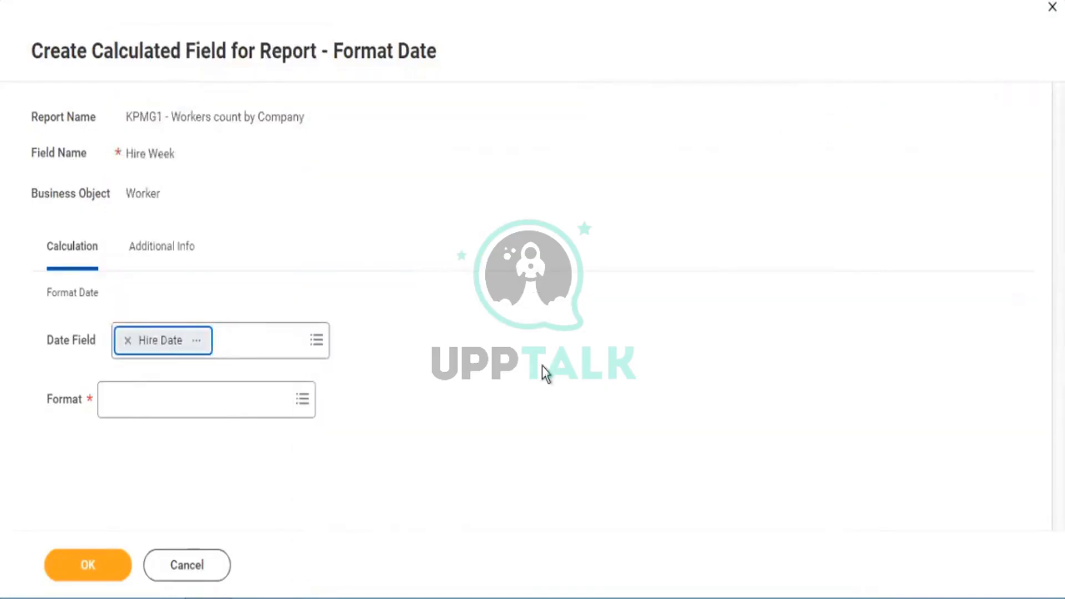
Step: Try the Year-Month and Quarter formats for the Hire Week field
{"action": "left_click_drag", "start_coordinate": [45, 401], "coordinate": [95, 408]}
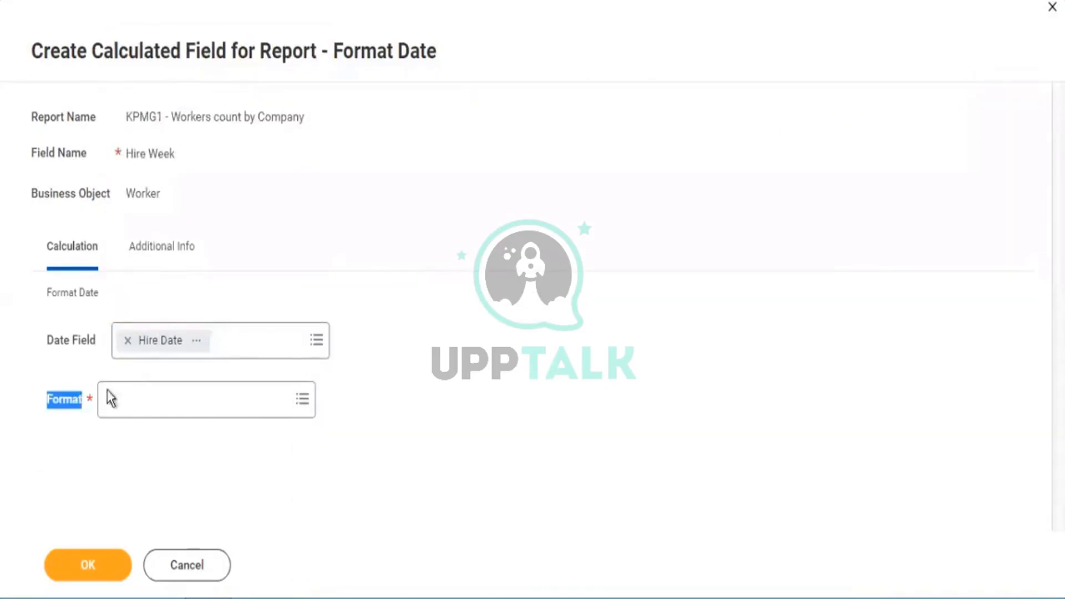
{"action": "left_click", "coordinate": [305, 402]}
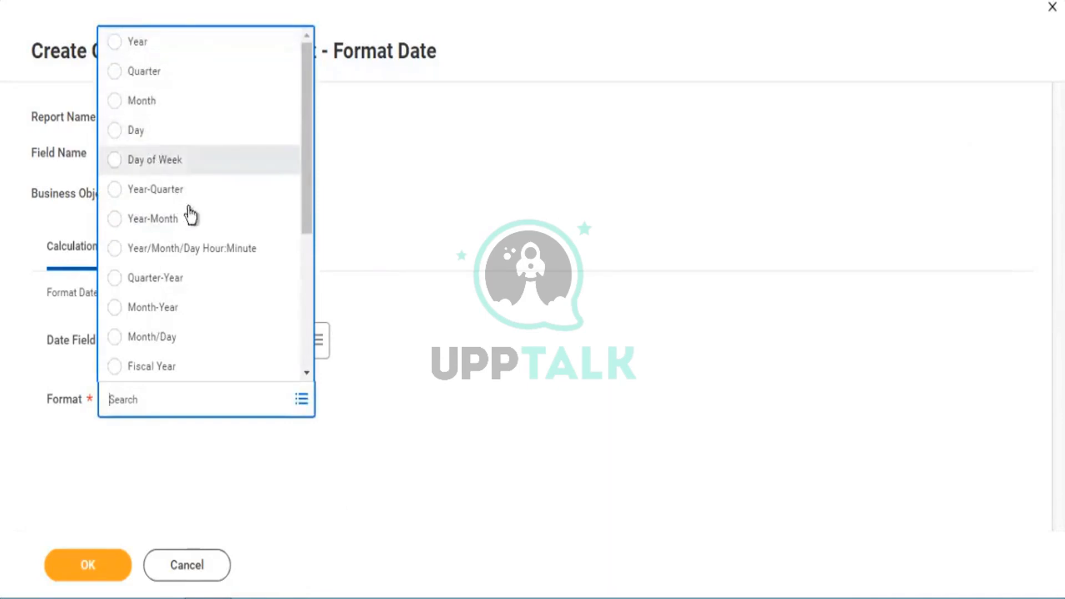
{"action": "left_click", "coordinate": [172, 222]}
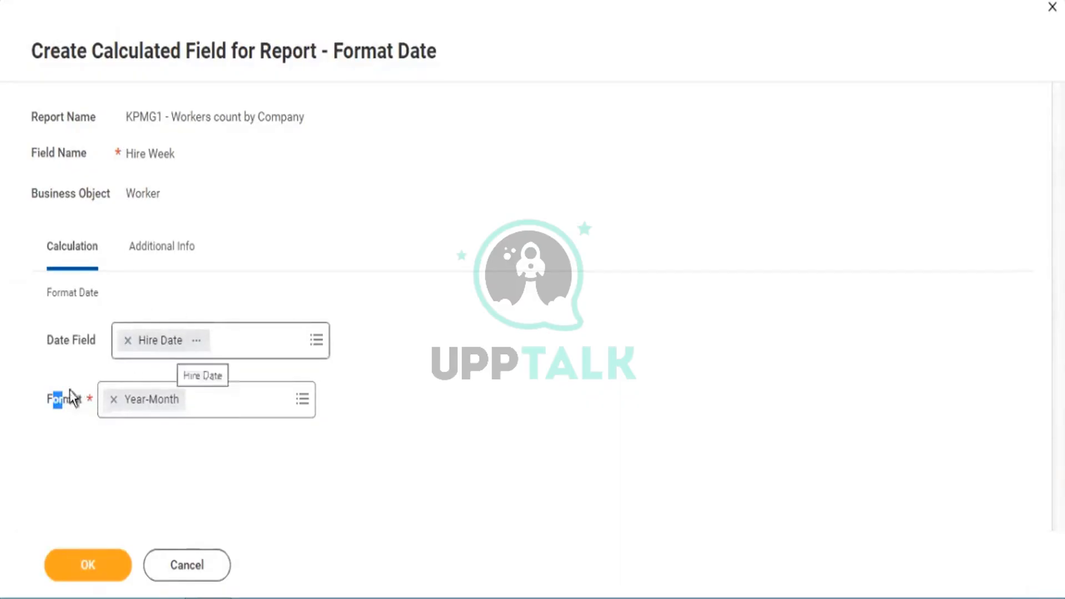
{"action": "left_click_drag", "start_coordinate": [48, 402], "coordinate": [147, 409]}
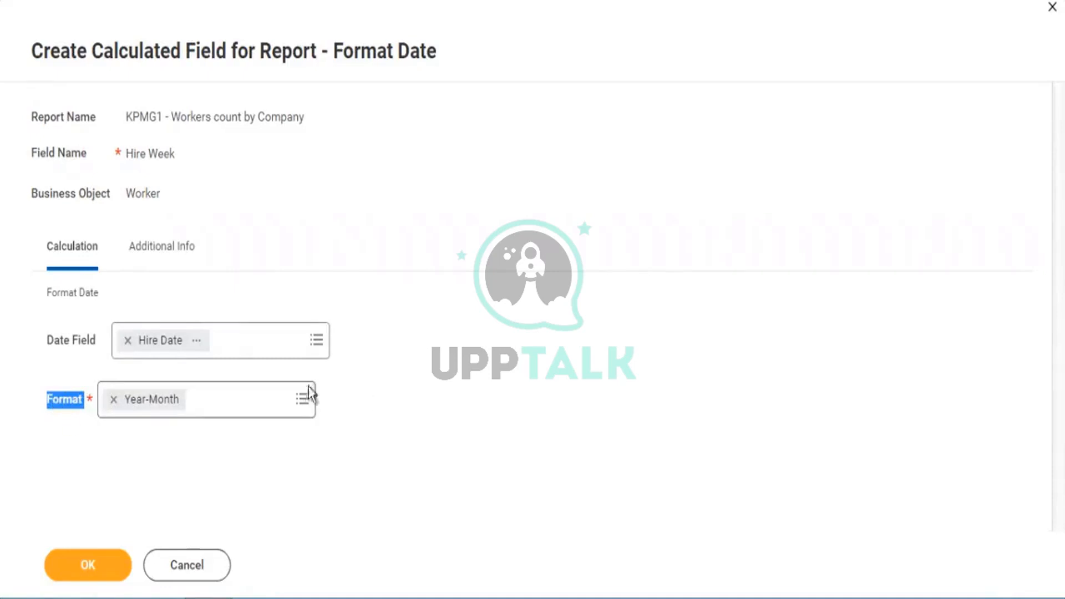
{"action": "left_click", "coordinate": [302, 399]}
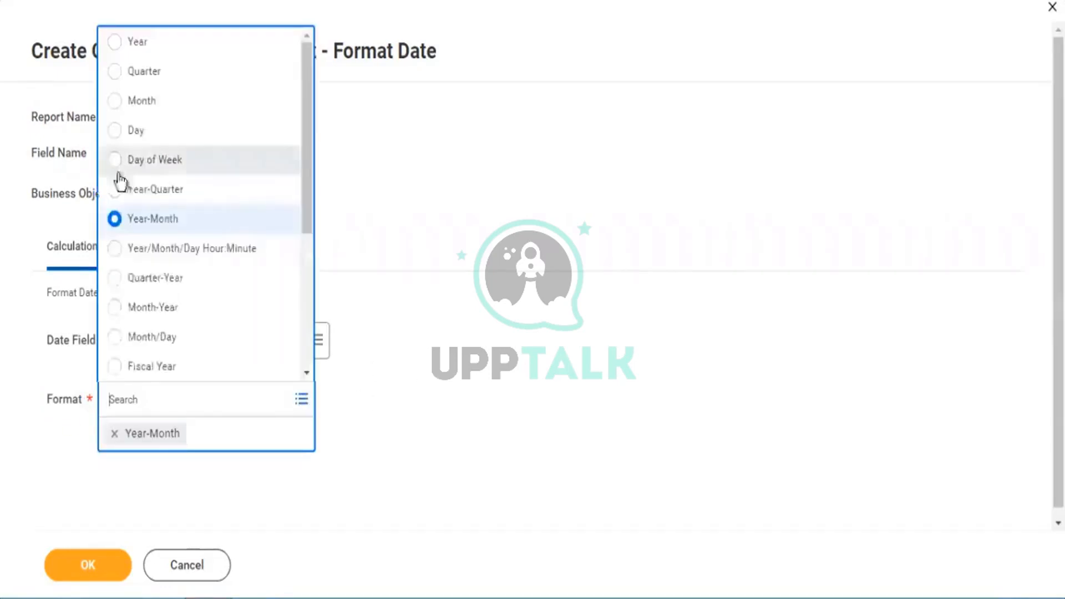
{"action": "left_click", "coordinate": [145, 72]}
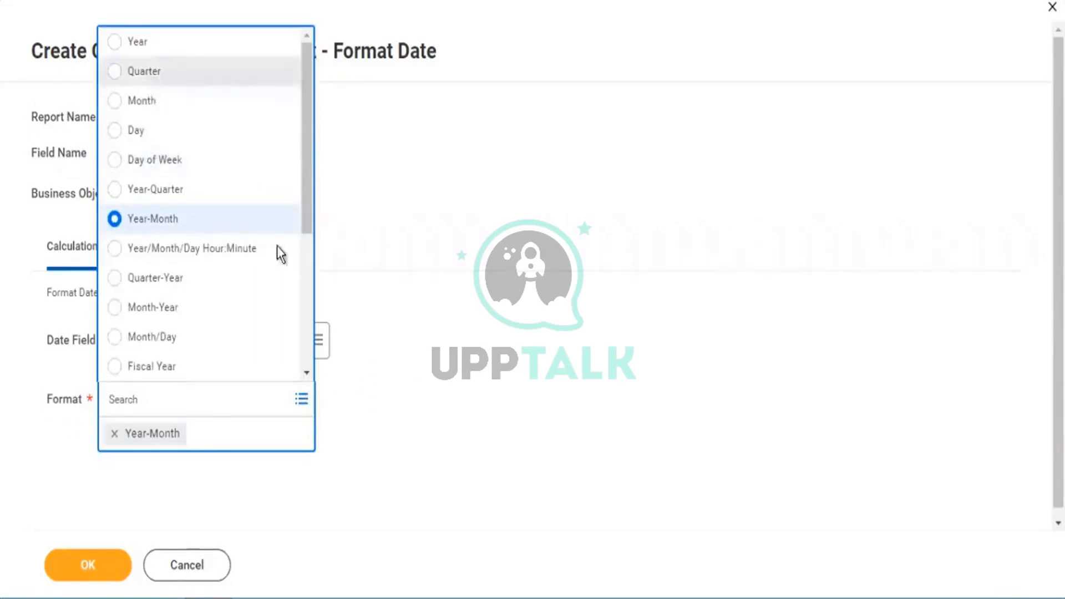
{"action": "left_click", "coordinate": [302, 410]}
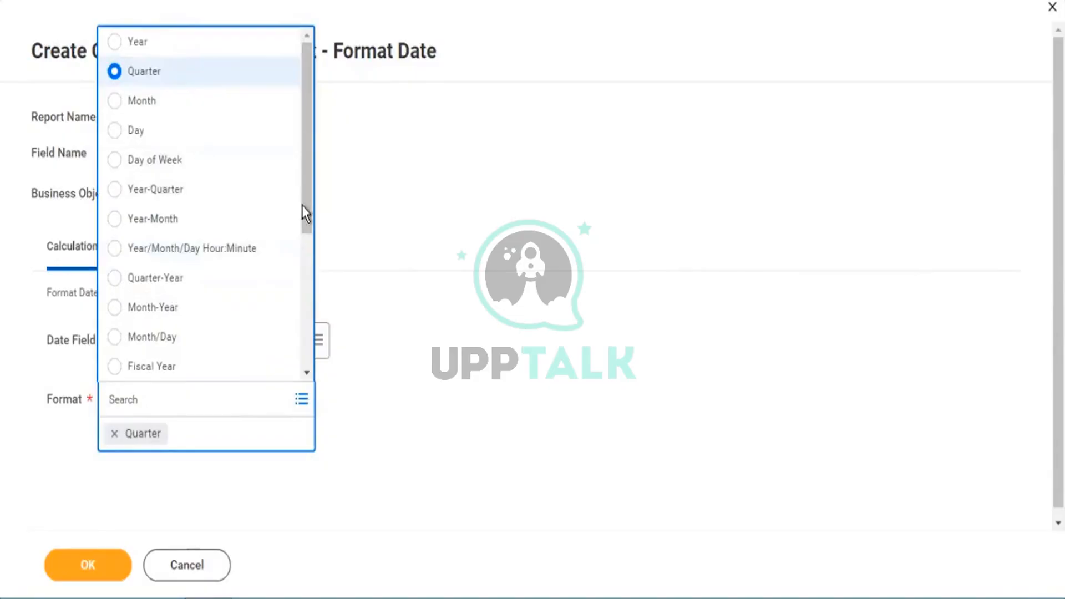
Step: Try Format Mask as the date format and activate its empty mask field
{"action": "left_click_drag", "start_coordinate": [304, 213], "coordinate": [302, 397]}
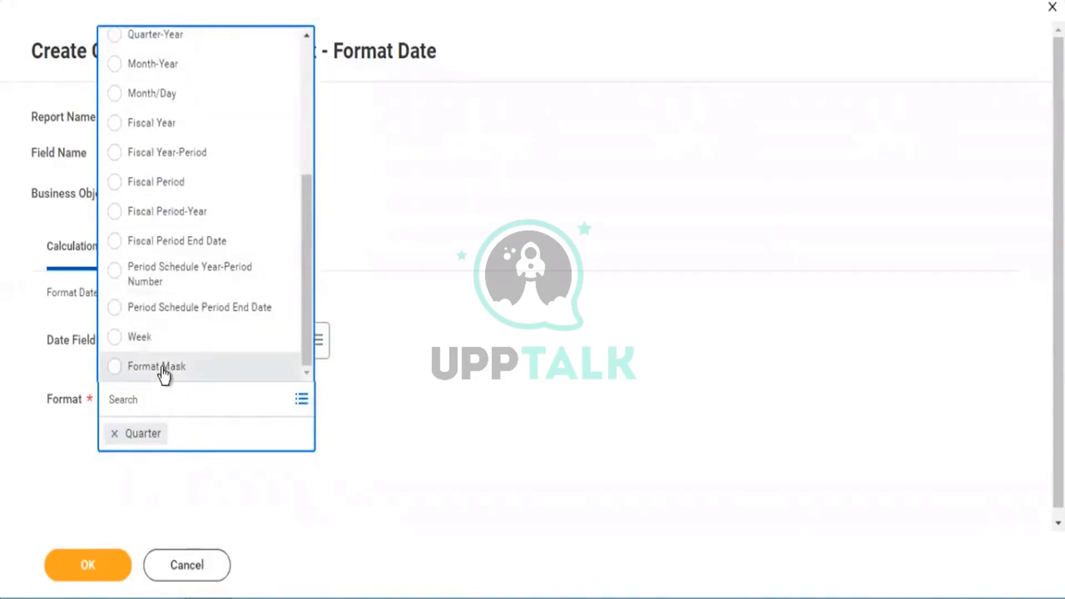
{"action": "left_click", "coordinate": [125, 370]}
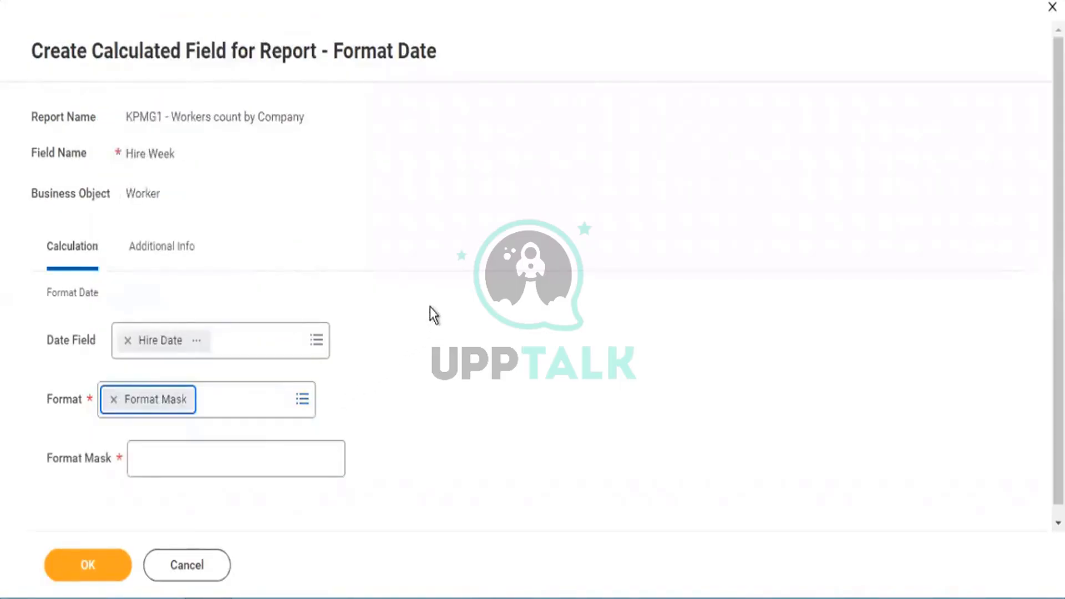
{"action": "left_click", "coordinate": [145, 443]}
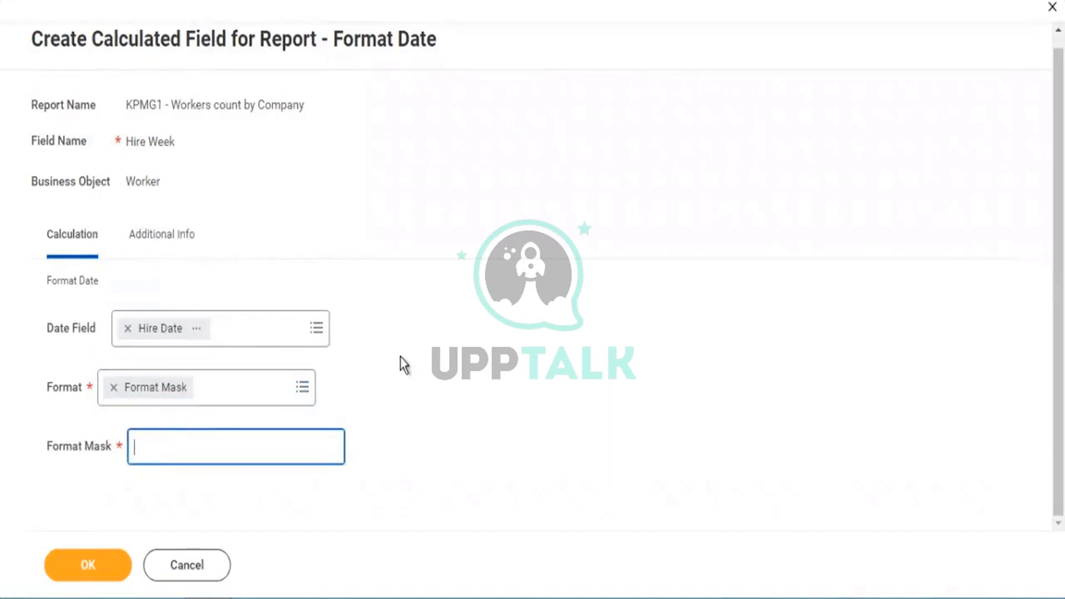
{"action": "left_click", "coordinate": [160, 442]}
Step: Set the Hire Week field's date format to Week
{"action": "left_click", "coordinate": [302, 389]}
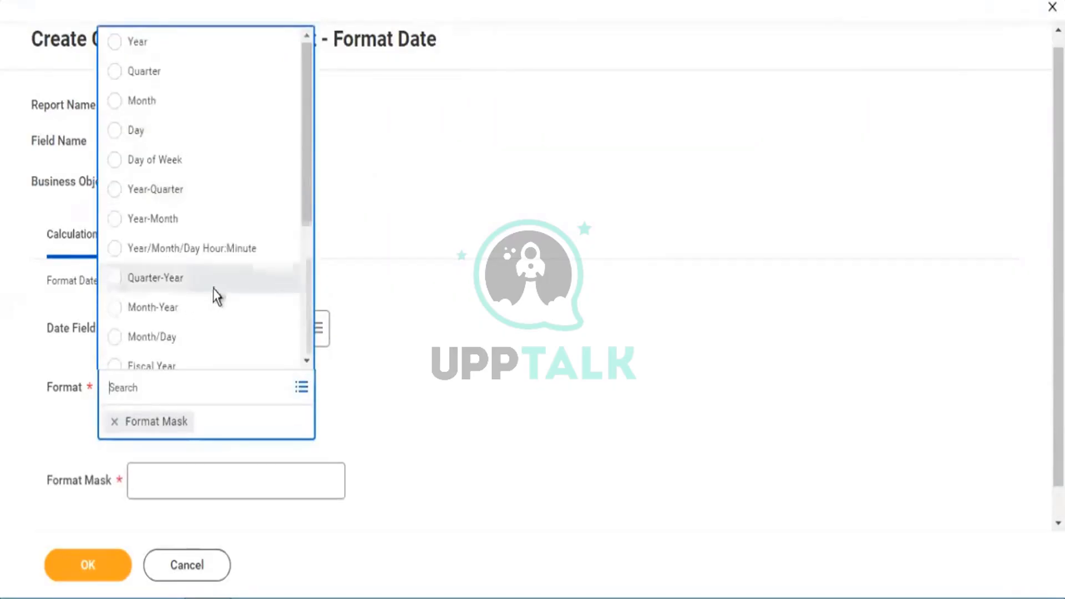
{"action": "scroll", "coordinate": [210, 295], "scroll_direction": "down", "scroll_amount": 5}
{"action": "left_click", "coordinate": [138, 326]}
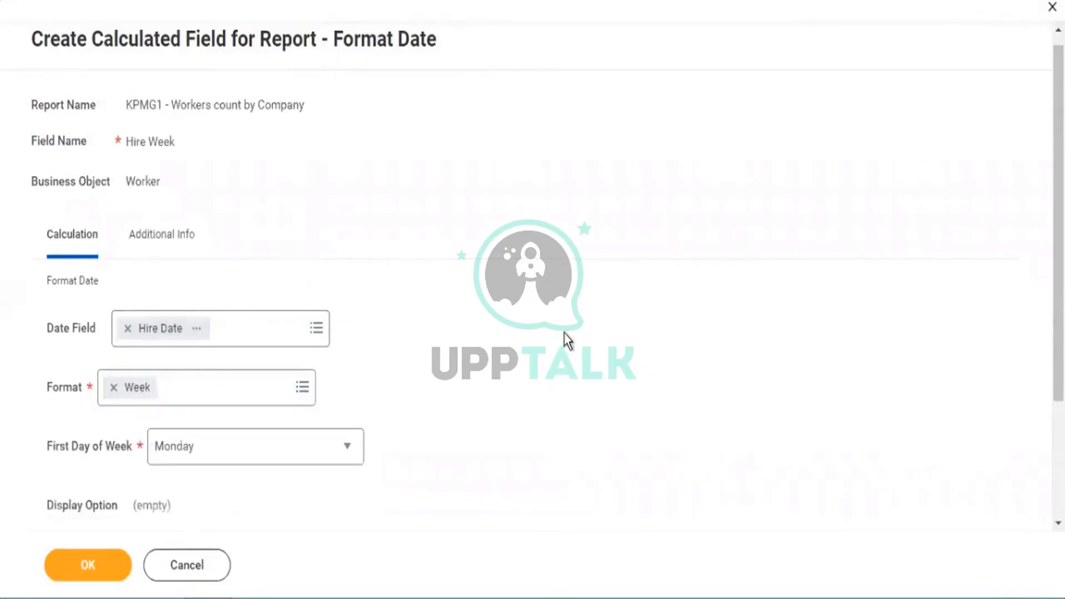
Step: Set the display option to Week Date Range, save the Hire Week field, and return to the report's Row Grouping
{"action": "scroll", "coordinate": [562, 338], "scroll_direction": "down", "scroll_amount": 3}
{"action": "left_click_drag", "start_coordinate": [60, 282], "coordinate": [115, 284]}
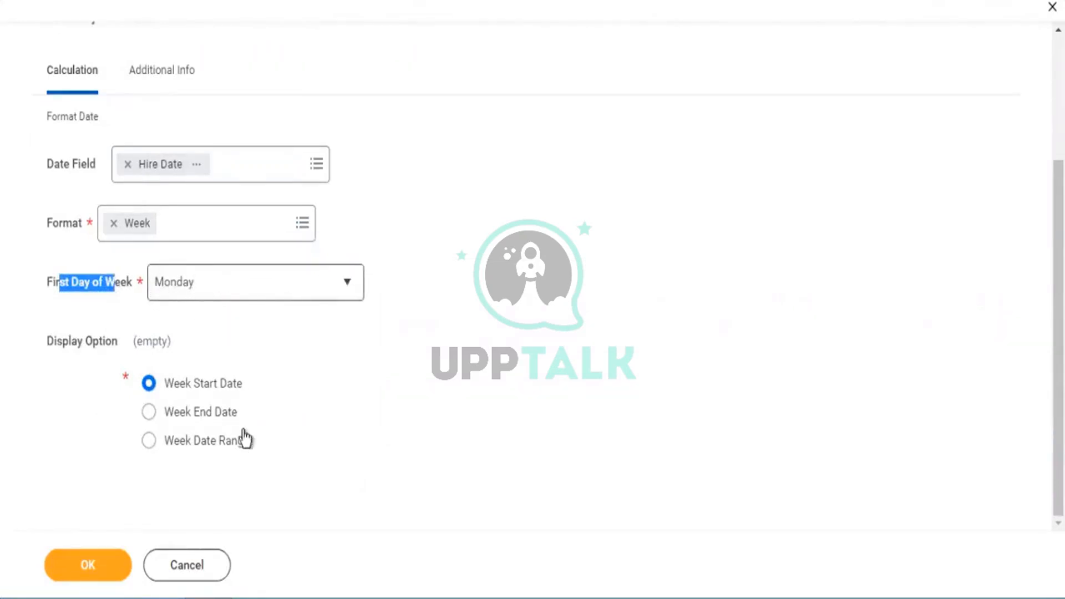
{"action": "left_click_drag", "start_coordinate": [246, 383], "coordinate": [178, 384]}
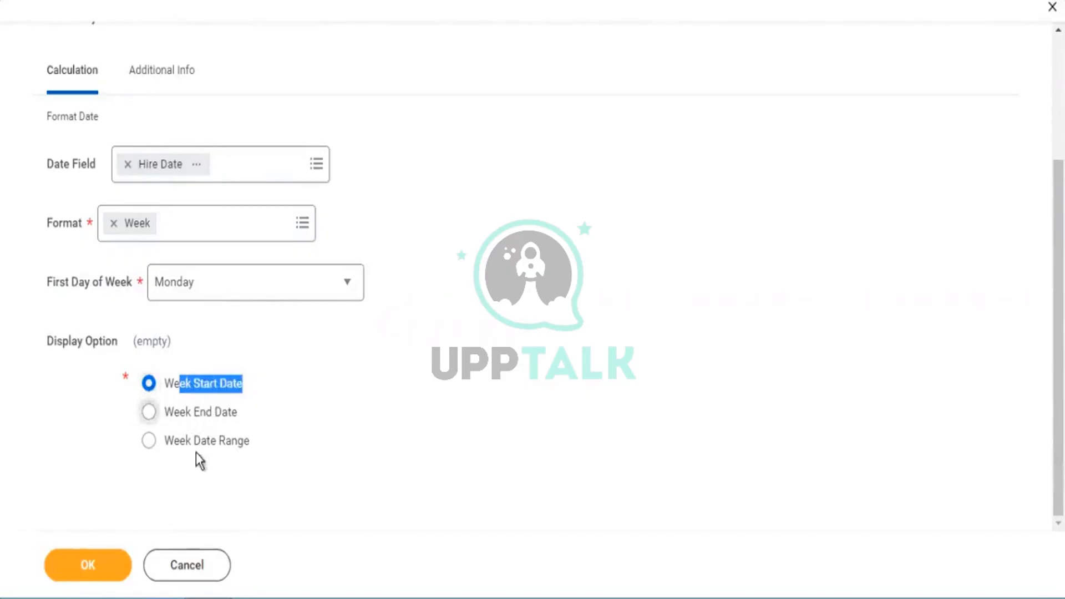
{"action": "left_click", "coordinate": [180, 441]}
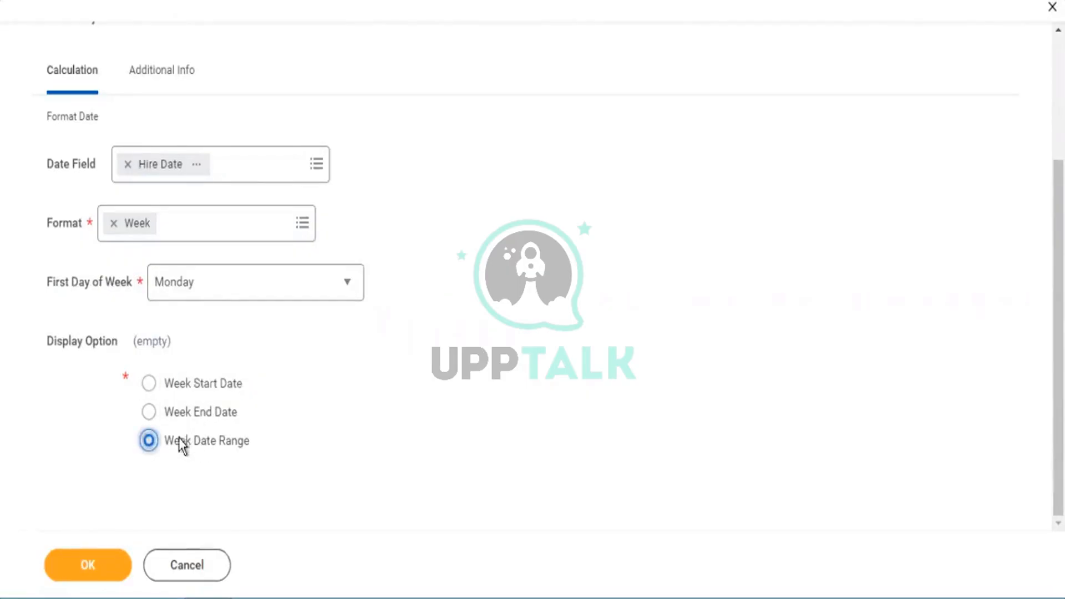
{"action": "left_click", "coordinate": [95, 567]}
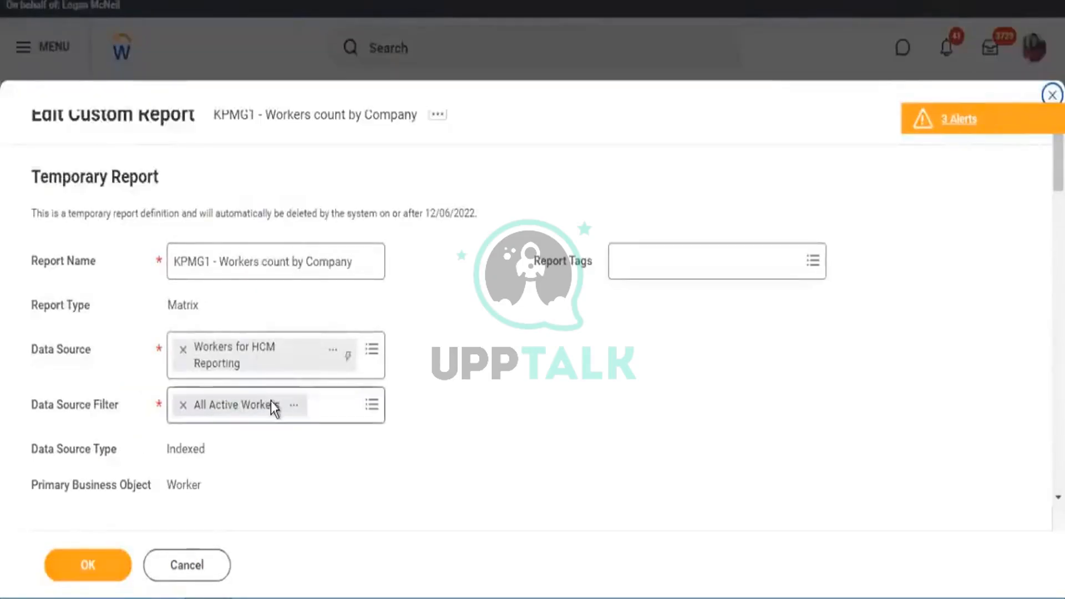
{"action": "scroll", "coordinate": [271, 405], "scroll_direction": "down", "scroll_amount": 10}
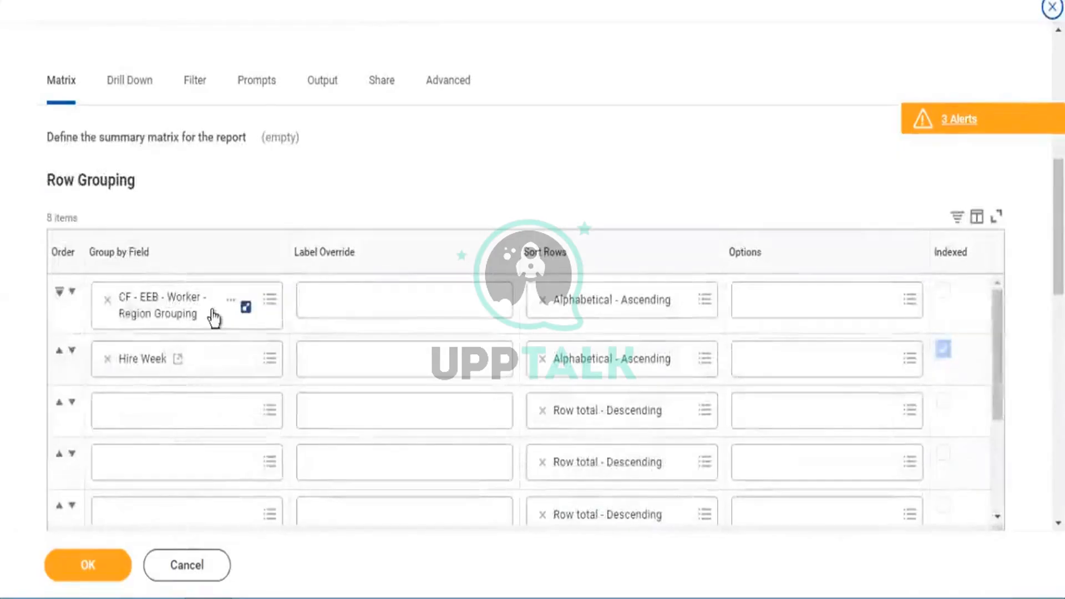
Step: Replace the Region Grouping calculated field with Hire Week as the first row grouping, clear the second grouping, and save the report
{"action": "left_click", "coordinate": [273, 301]}
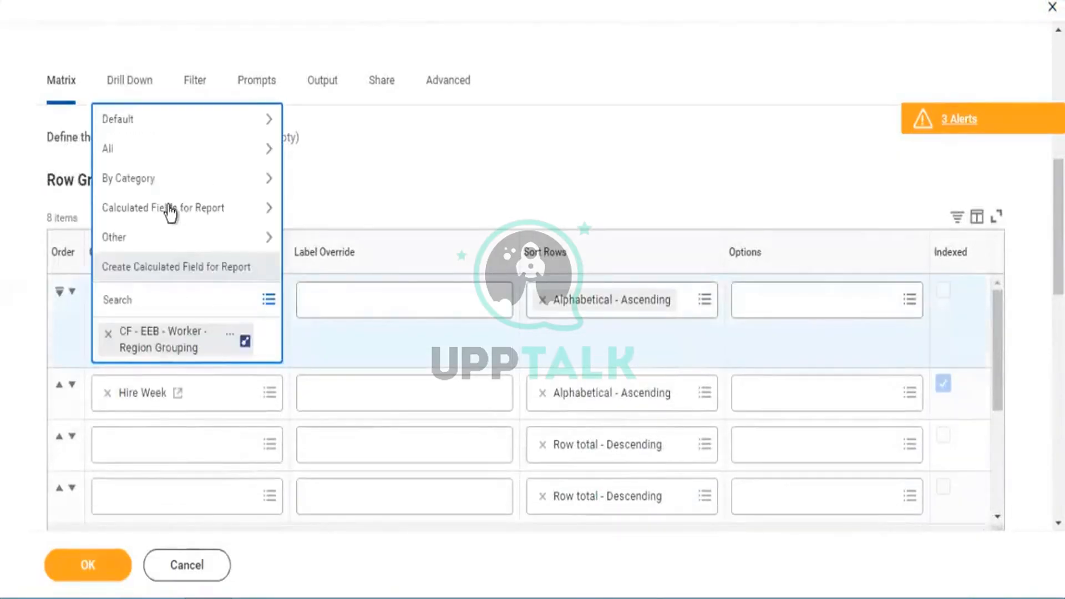
{"action": "left_click", "coordinate": [171, 211]}
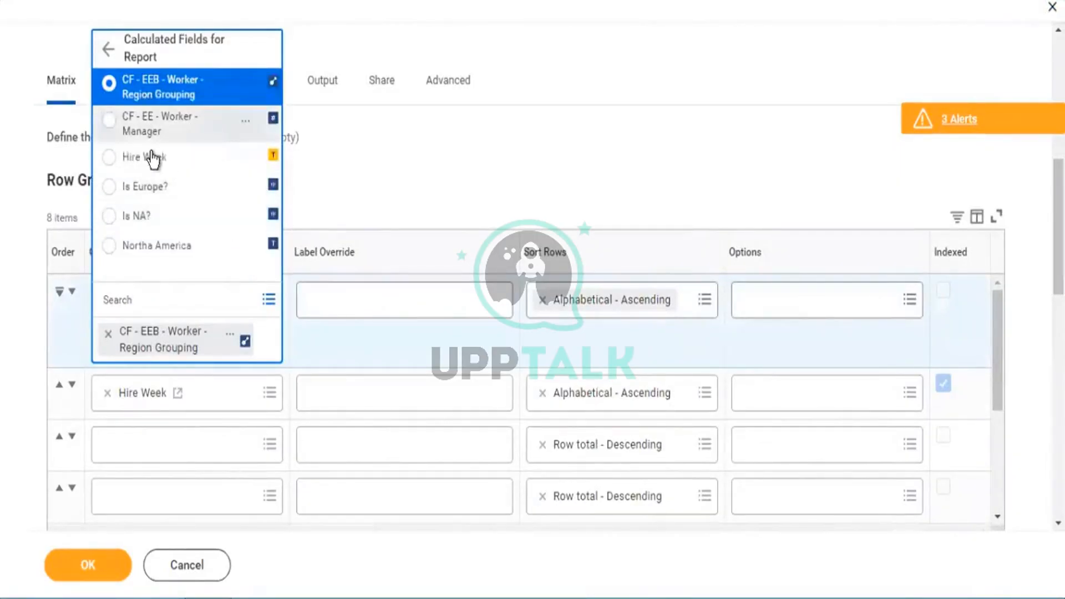
{"action": "left_click", "coordinate": [154, 160]}
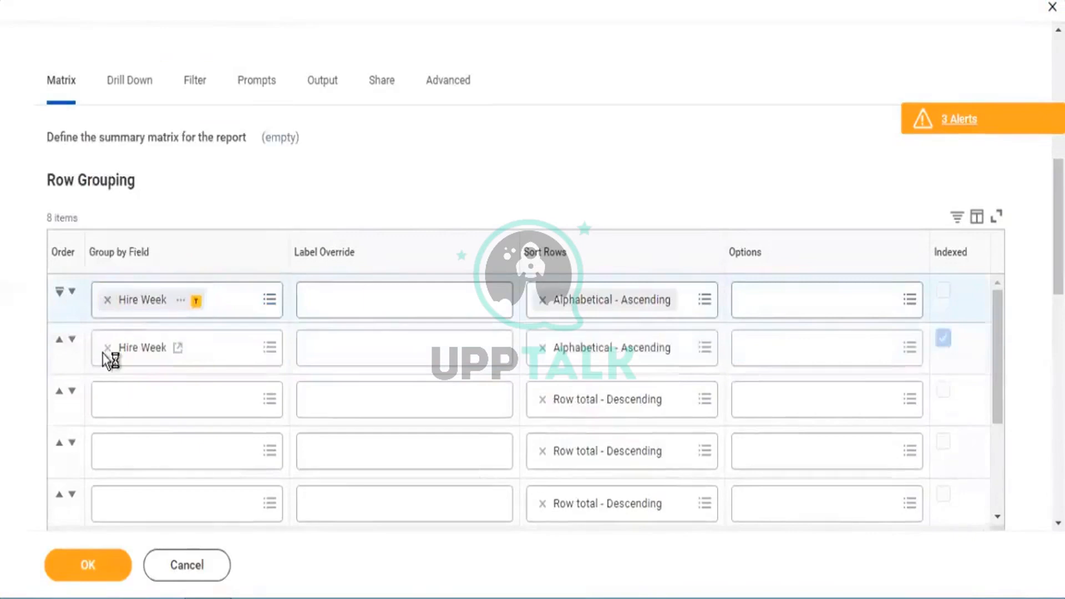
{"action": "left_click", "coordinate": [106, 349]}
{"action": "left_click", "coordinate": [99, 553]}
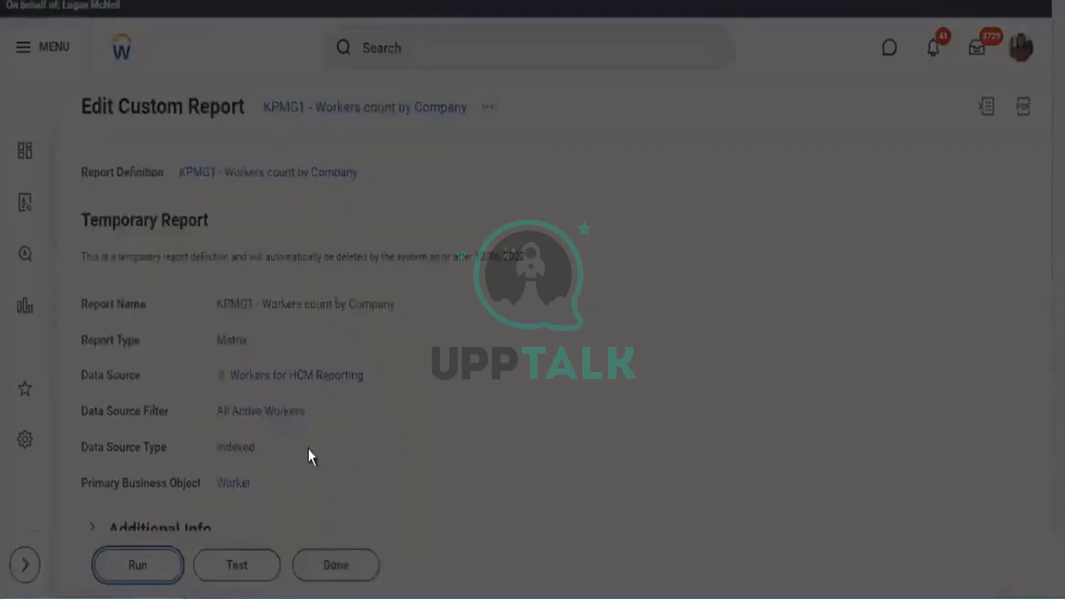
Step: Run the report with blank prompts and view the workers behind the male count for the first hire week
{"action": "left_click", "coordinate": [362, 378]}
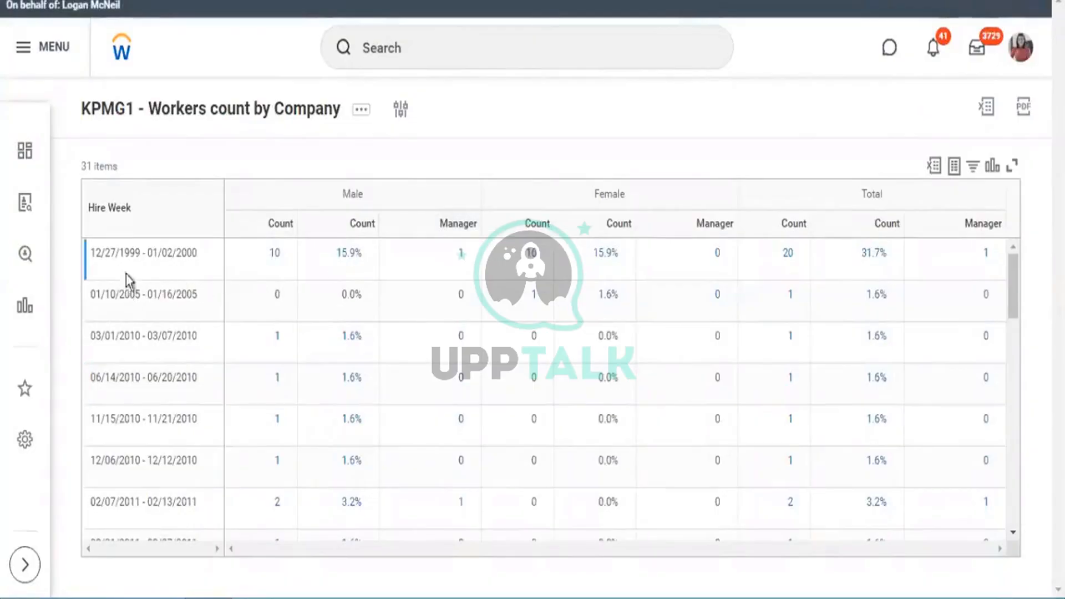
{"action": "left_click", "coordinate": [275, 254]}
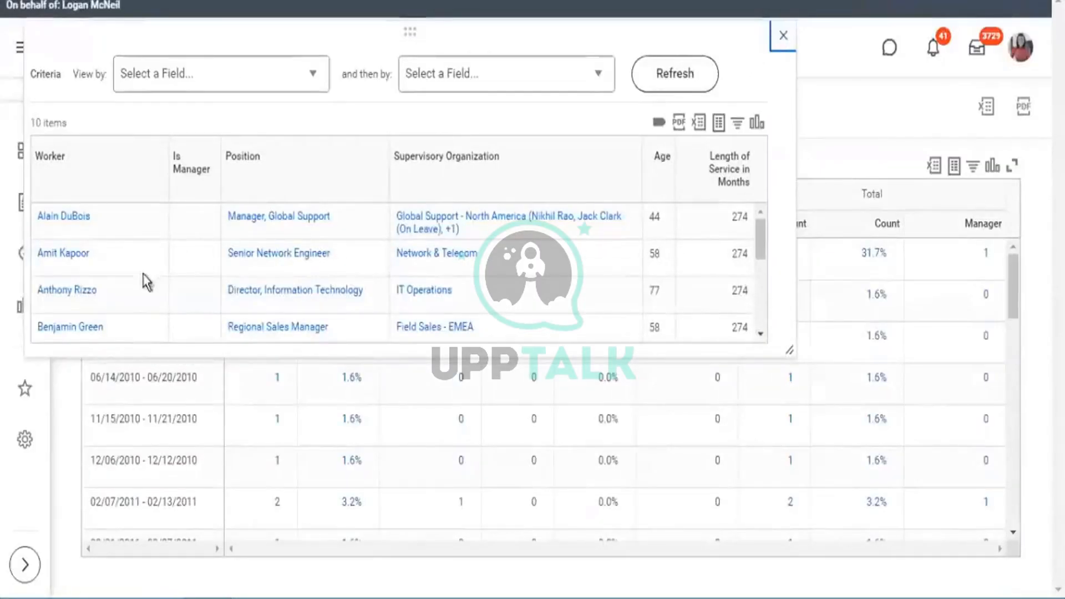
{"action": "left_click", "coordinate": [785, 40]}
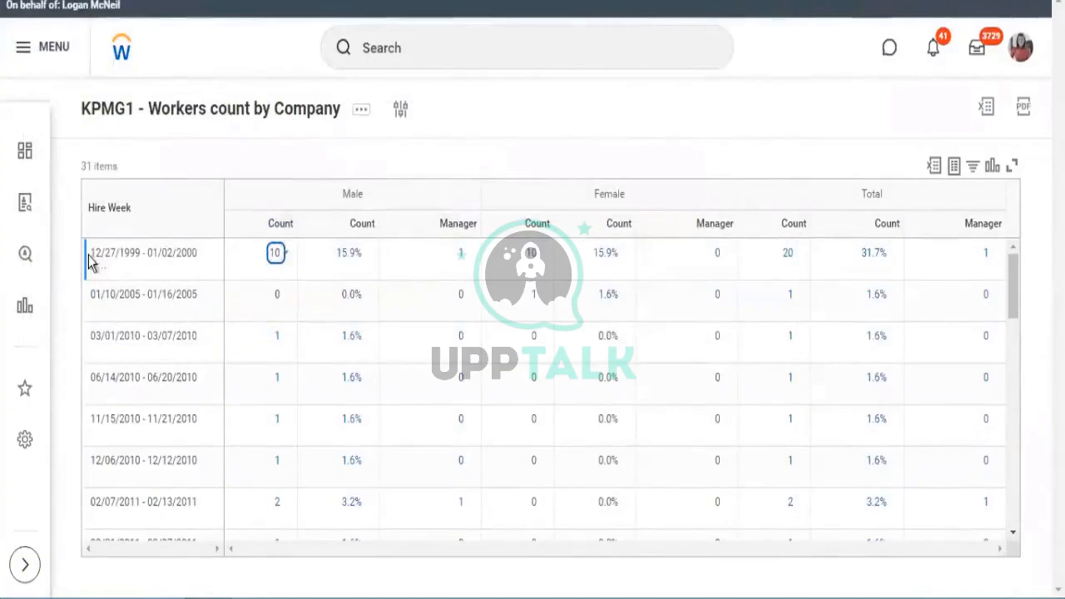
Step: Compare the first Hire Week date range with the hire date in a drilled-down worker's profile
{"action": "left_click_drag", "start_coordinate": [91, 252], "coordinate": [174, 254]}
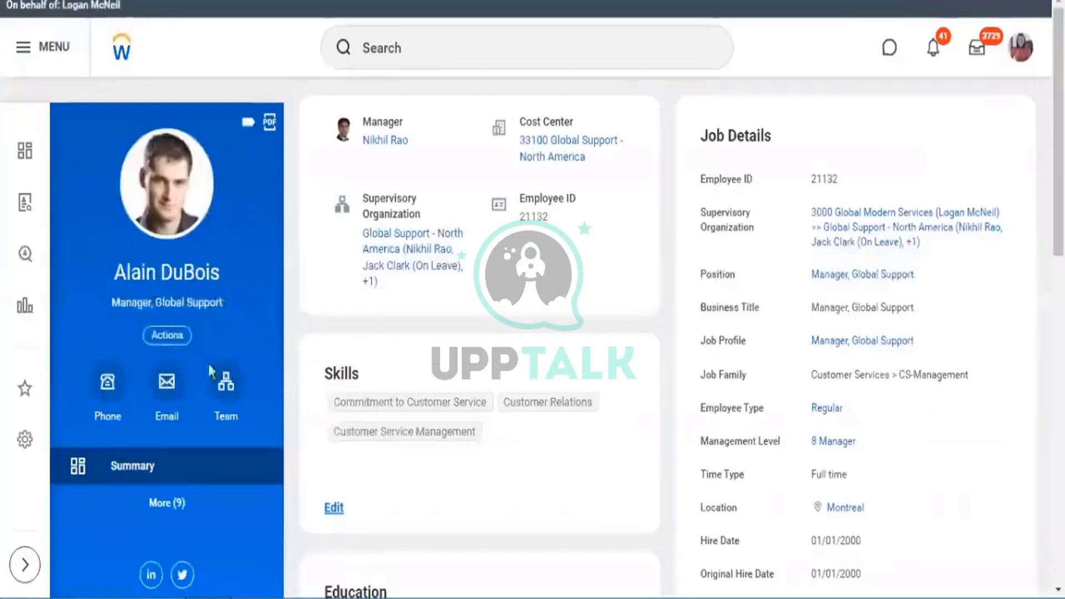
{"action": "left_click", "coordinate": [161, 503]}
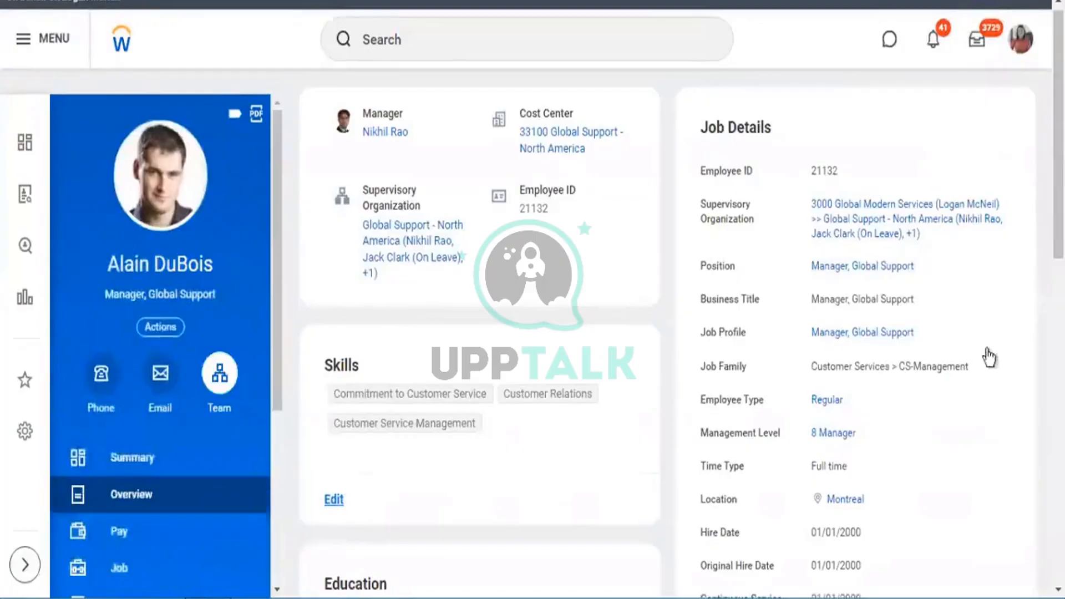
{"action": "scroll", "coordinate": [943, 443], "scroll_direction": "down", "scroll_amount": 5}
{"action": "scroll", "coordinate": [871, 378], "scroll_direction": "down", "scroll_amount": 4}
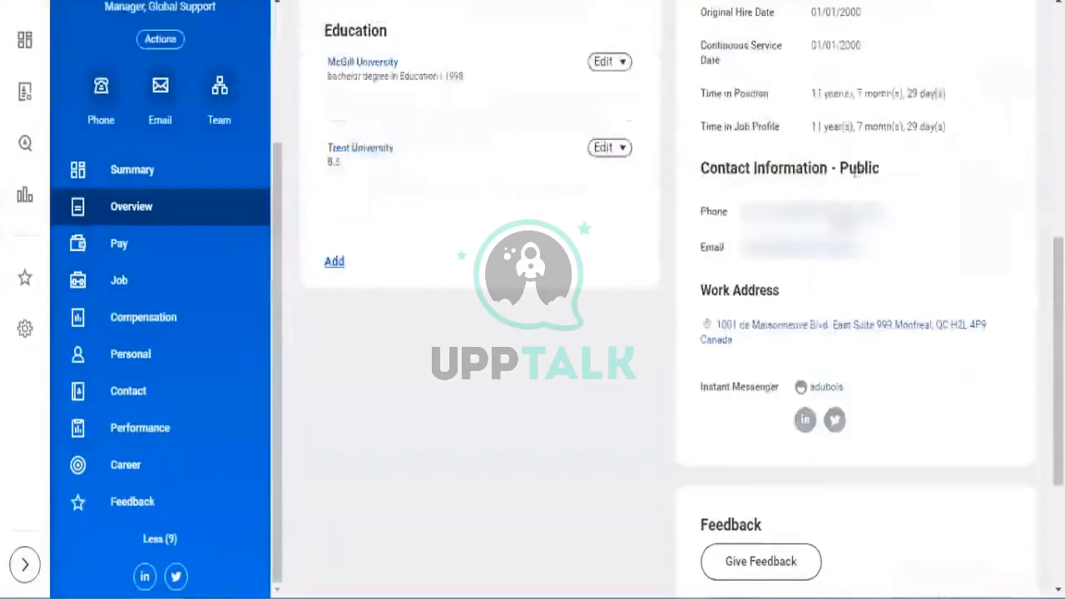
{"action": "scroll", "coordinate": [842, 102], "scroll_direction": "up", "scroll_amount": 3}
{"action": "left_click_drag", "start_coordinate": [812, 172], "coordinate": [877, 179]}
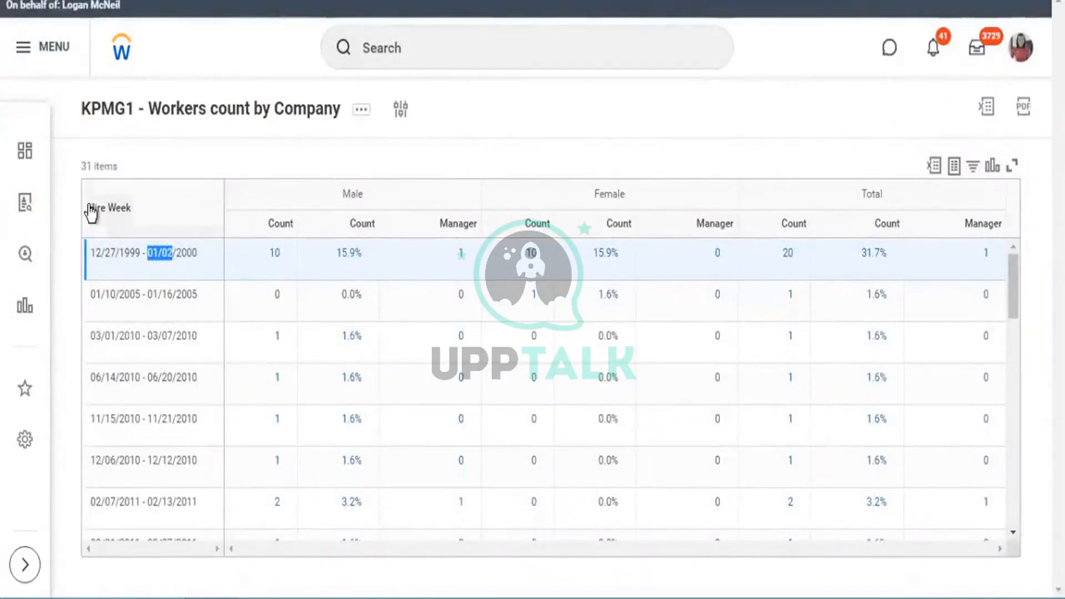
Step: Sort the results by Hire Week in ascending order and examine the male and female counts per week
{"action": "left_click", "coordinate": [139, 215]}
{"action": "triple_click", "coordinate": [139, 215]}
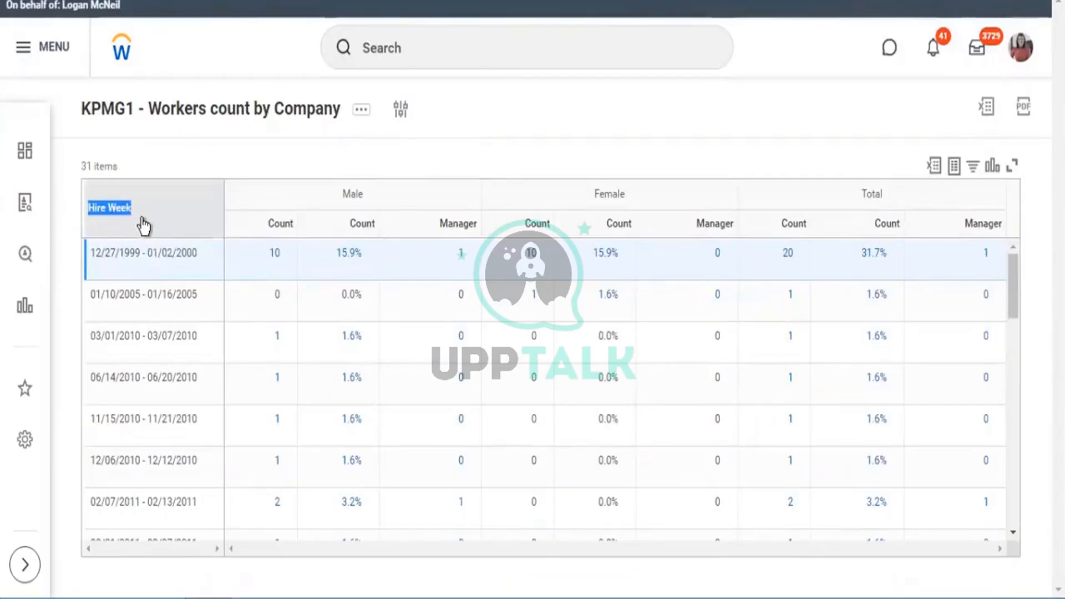
{"action": "left_click", "coordinate": [446, 139]}
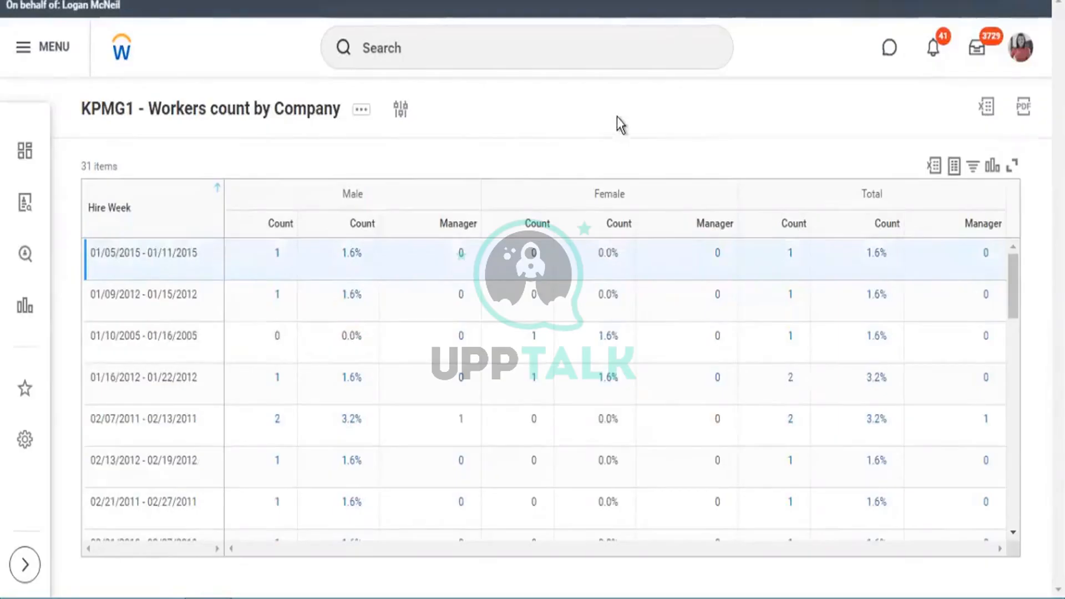
{"action": "double_click", "coordinate": [366, 197]}
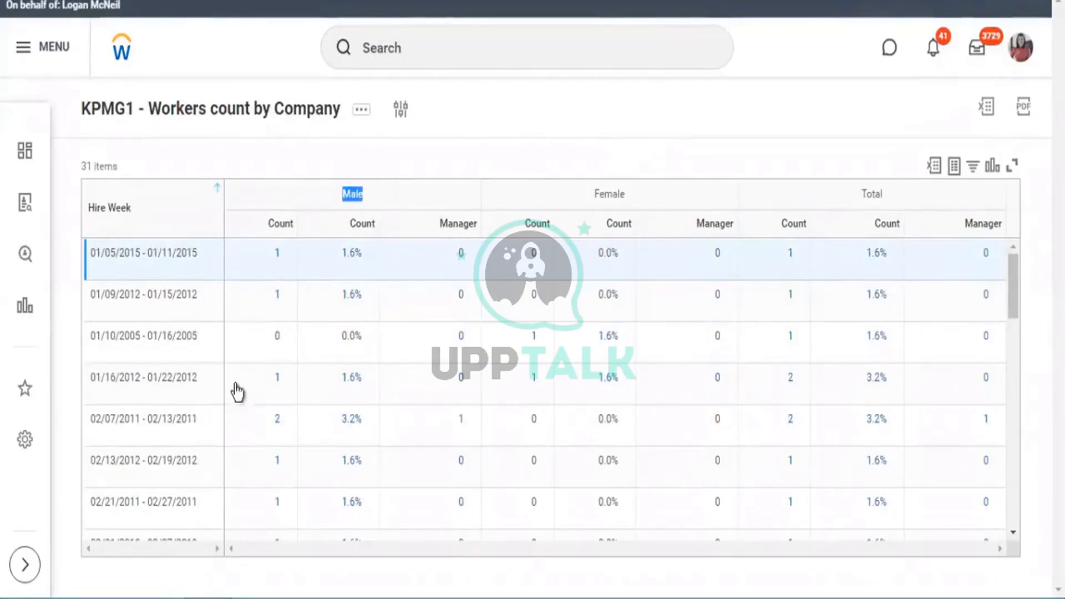
{"action": "left_click_drag", "start_coordinate": [592, 194], "coordinate": [612, 194]}
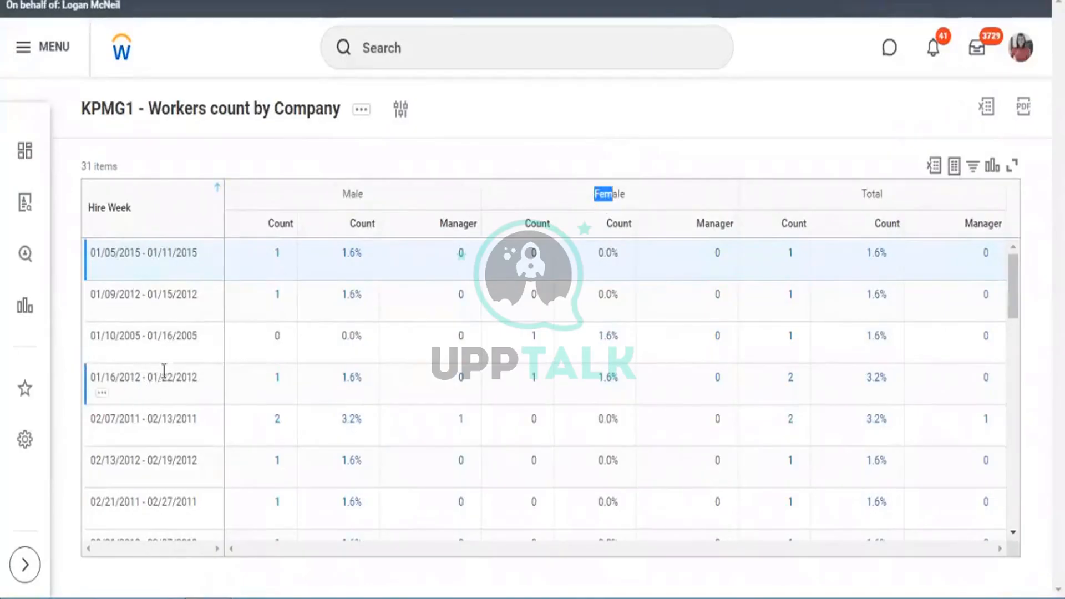
{"action": "scroll", "coordinate": [1009, 397], "scroll_direction": "down", "scroll_amount": 5}
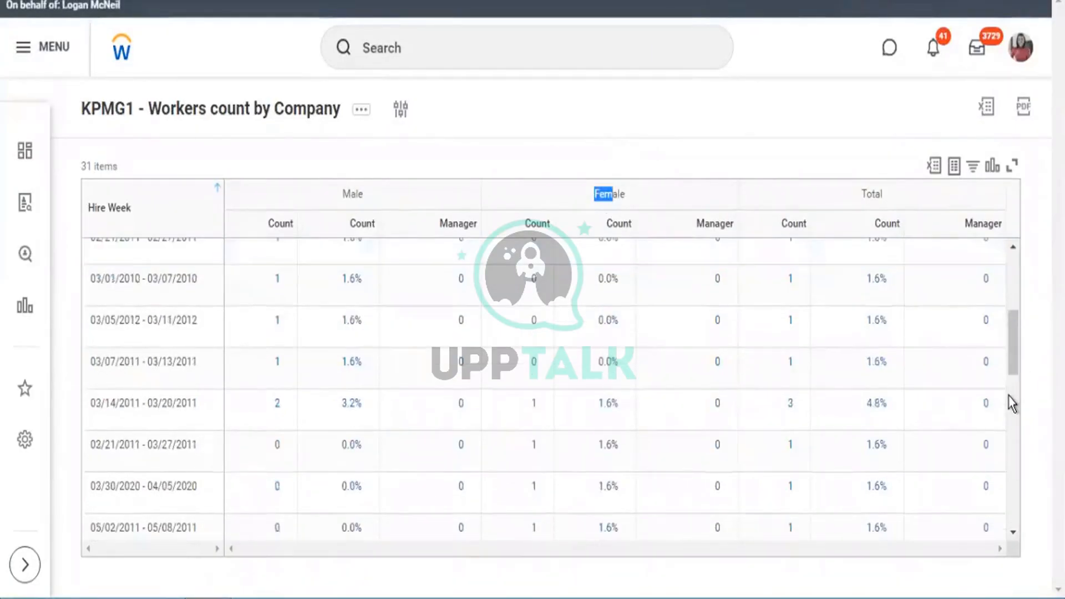
{"action": "scroll", "coordinate": [303, 189], "scroll_direction": "down", "scroll_amount": 5}
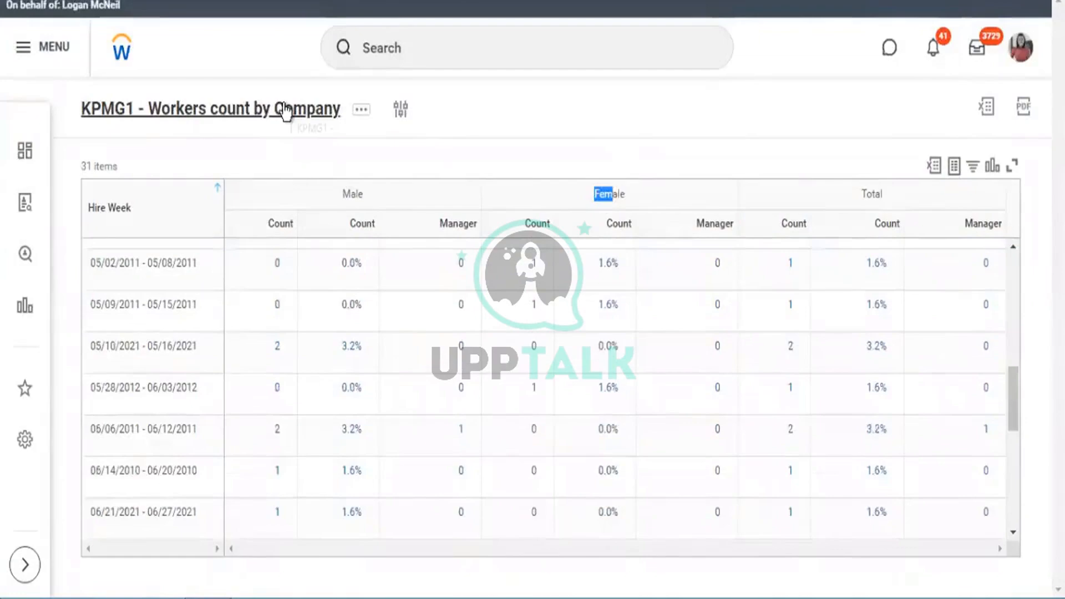
Step: Open the report's definition from the results and start editing the Hire Week calculated field in its Row Grouping
{"action": "left_click", "coordinate": [285, 111]}
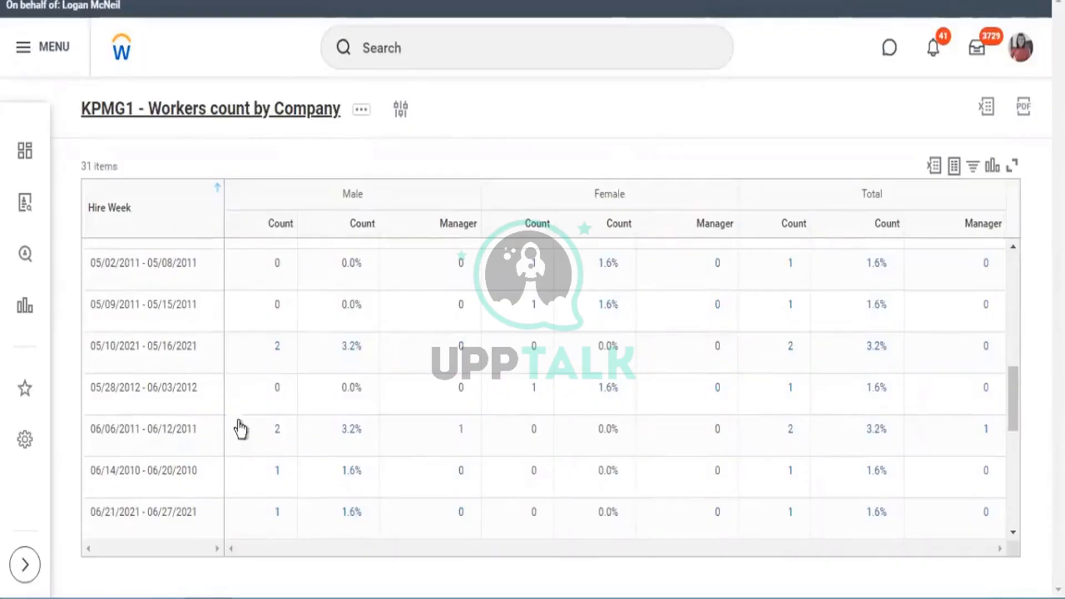
{"action": "scroll", "coordinate": [325, 427], "scroll_direction": "down", "scroll_amount": 3}
{"action": "scroll", "coordinate": [328, 413], "scroll_direction": "down", "scroll_amount": 3}
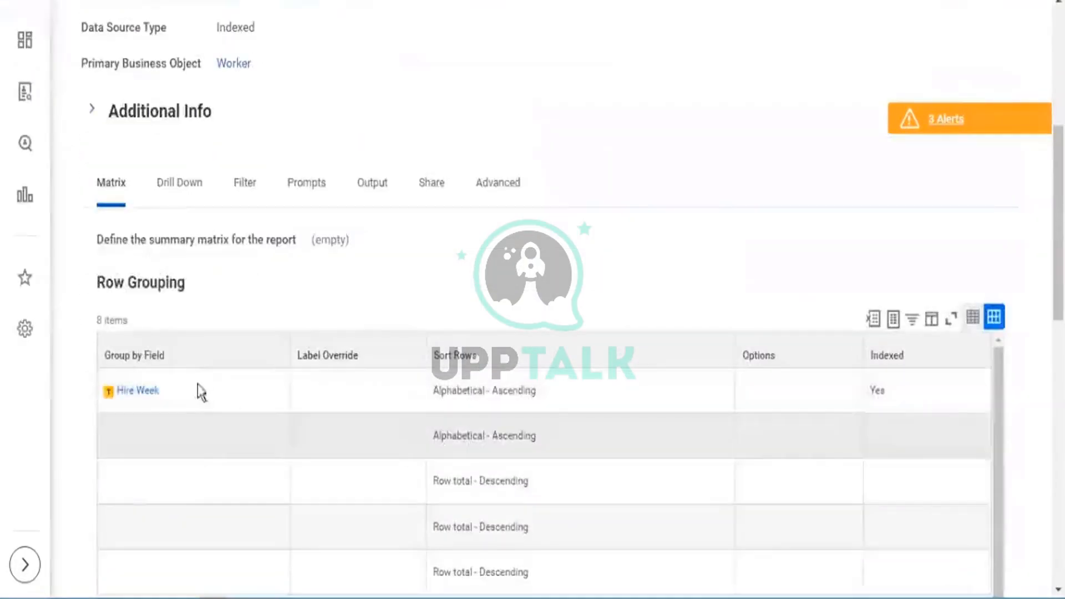
{"action": "left_click", "coordinate": [242, 385]}
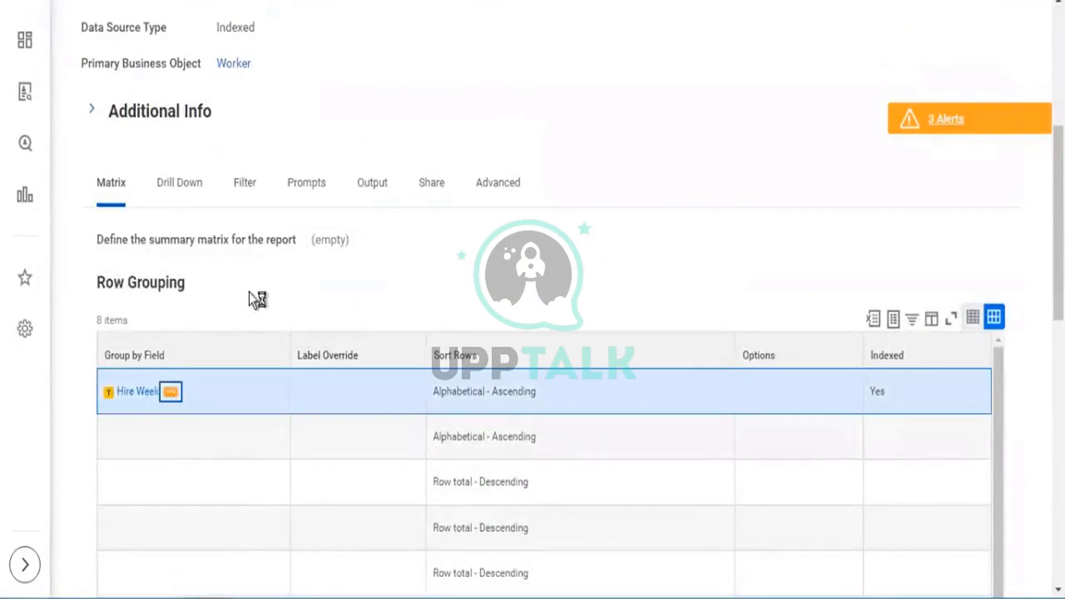
{"action": "mouse_move", "coordinate": [254, 220]}
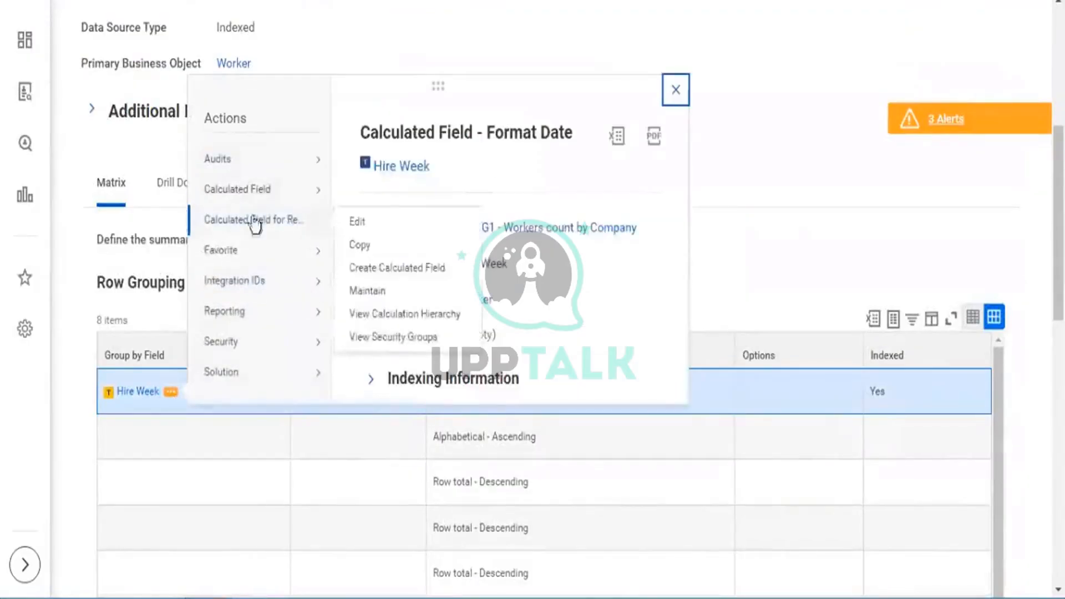
{"action": "left_click", "coordinate": [363, 221]}
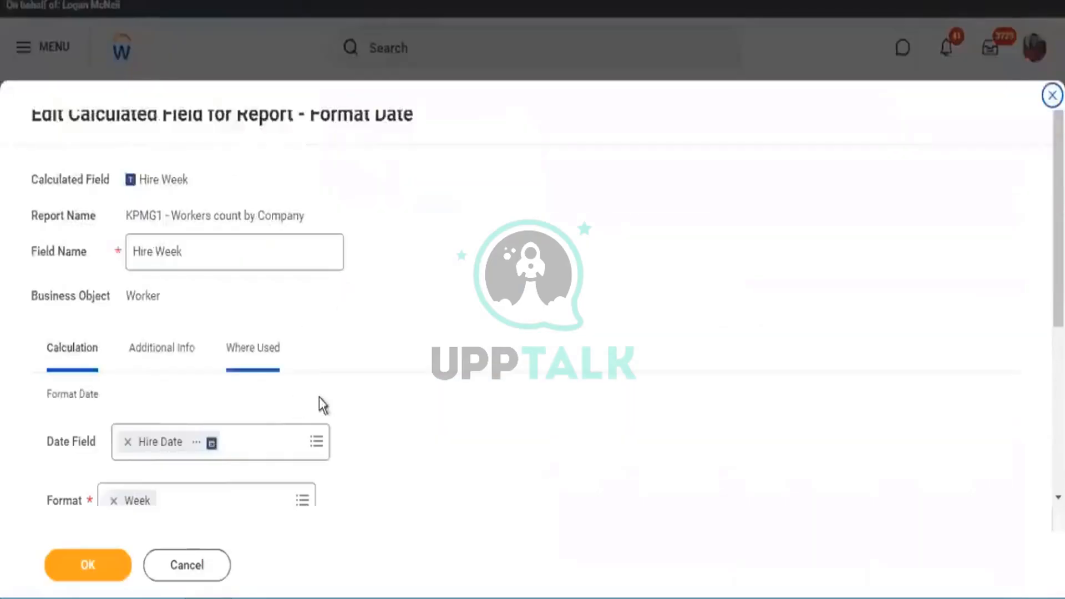
Step: Set the Hire Week field's format to Month-Year, save it, and return to the report definition
{"action": "scroll", "coordinate": [321, 405], "scroll_direction": "down", "scroll_amount": 5}
{"action": "left_click", "coordinate": [305, 225]}
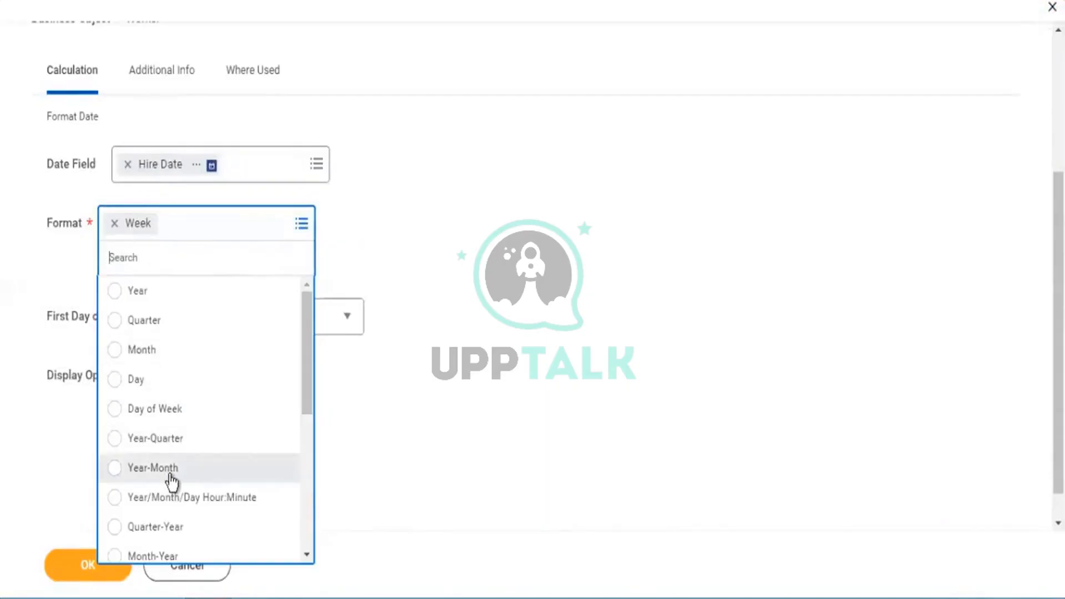
{"action": "left_click", "coordinate": [159, 557]}
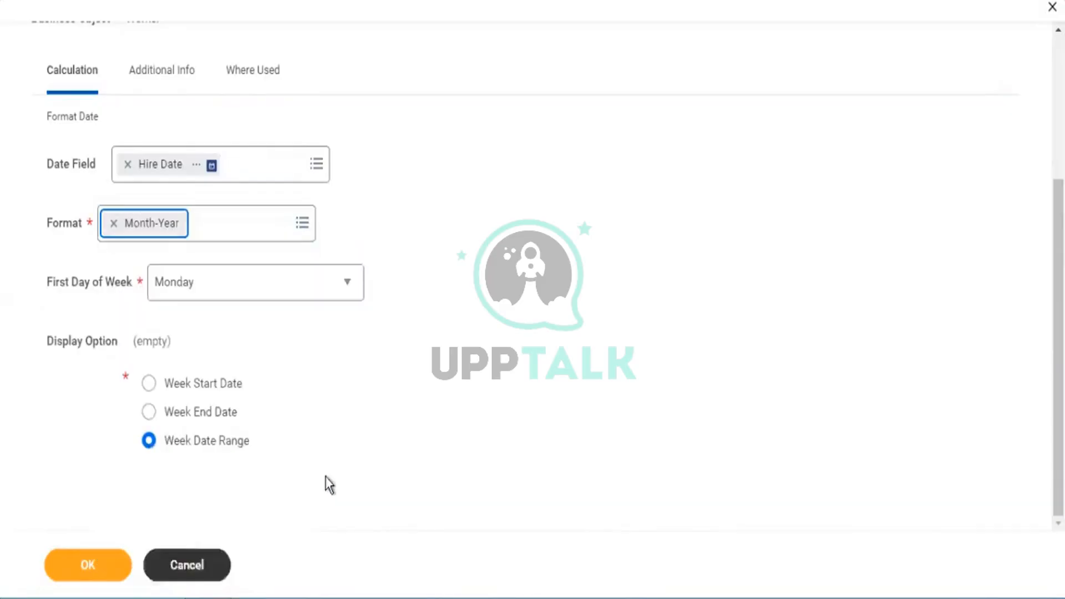
{"action": "left_click", "coordinate": [92, 567]}
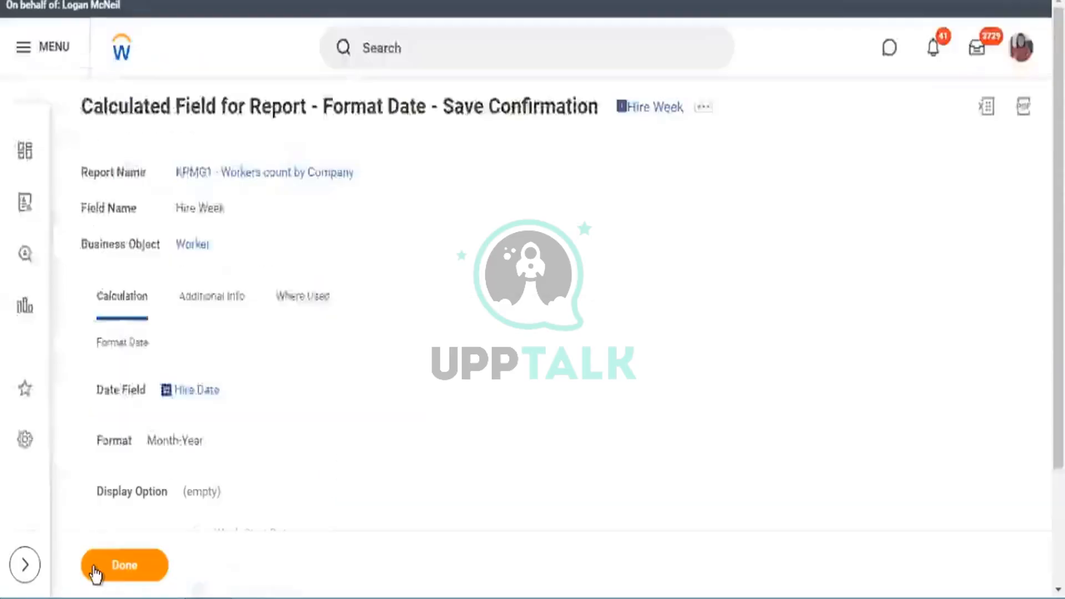
{"action": "left_click", "coordinate": [113, 566]}
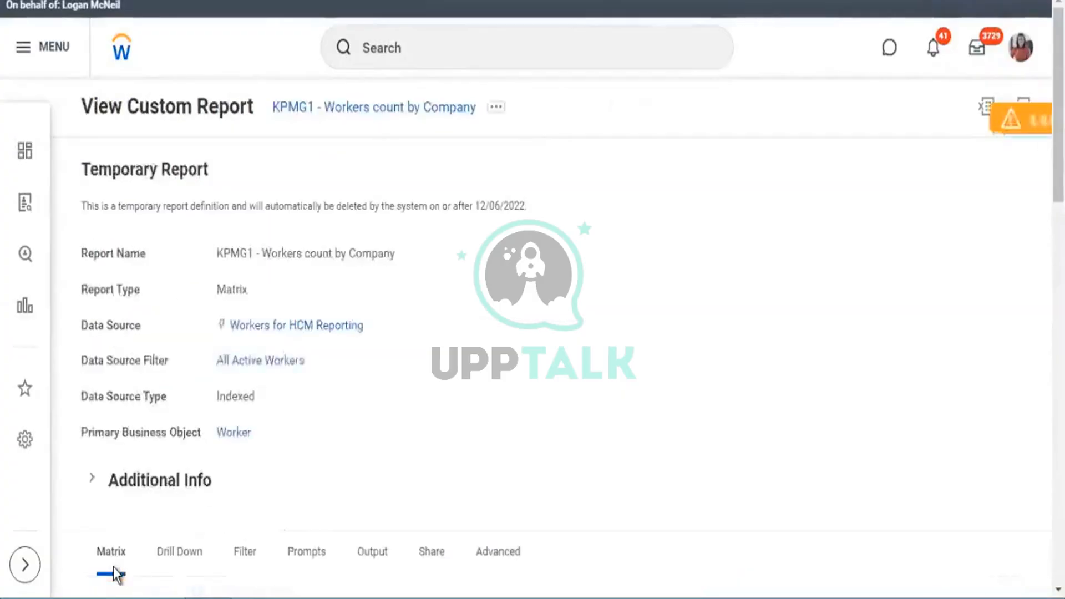
Step: Run the workers count by company report from its definition with all prompts left blank
{"action": "scroll", "coordinate": [249, 433], "scroll_direction": "down", "scroll_amount": 8}
{"action": "scroll", "coordinate": [388, 128], "scroll_direction": "up", "scroll_amount": 8}
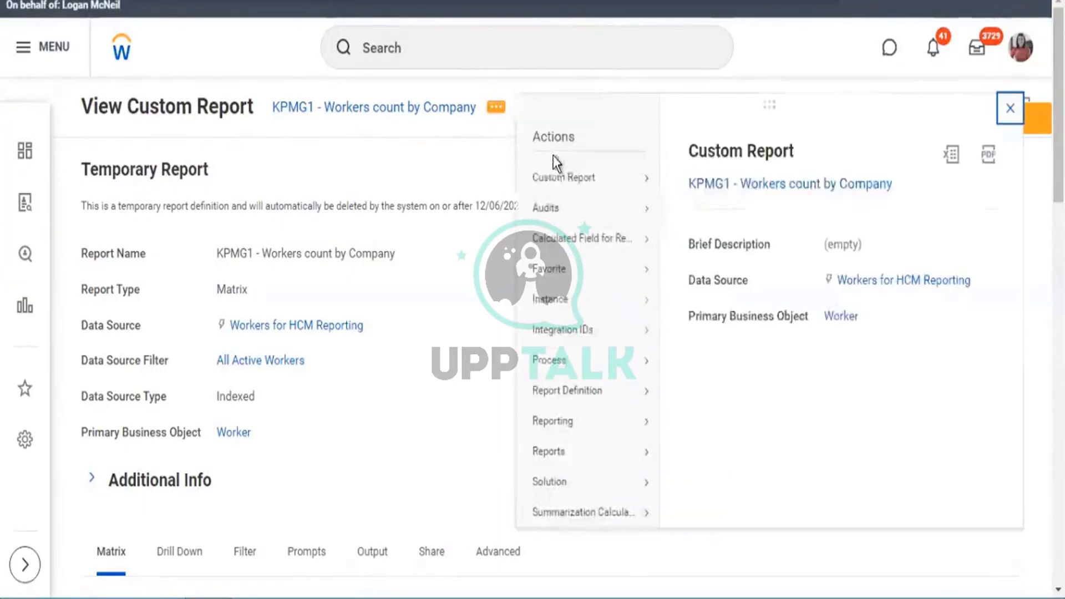
{"action": "mouse_move", "coordinate": [556, 177]}
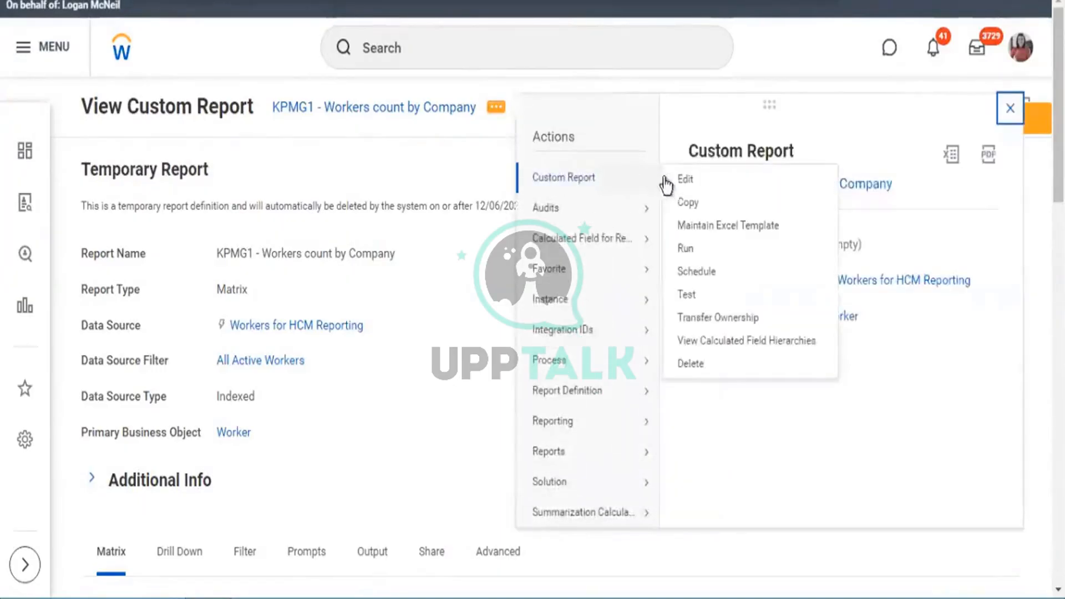
{"action": "left_click", "coordinate": [686, 249]}
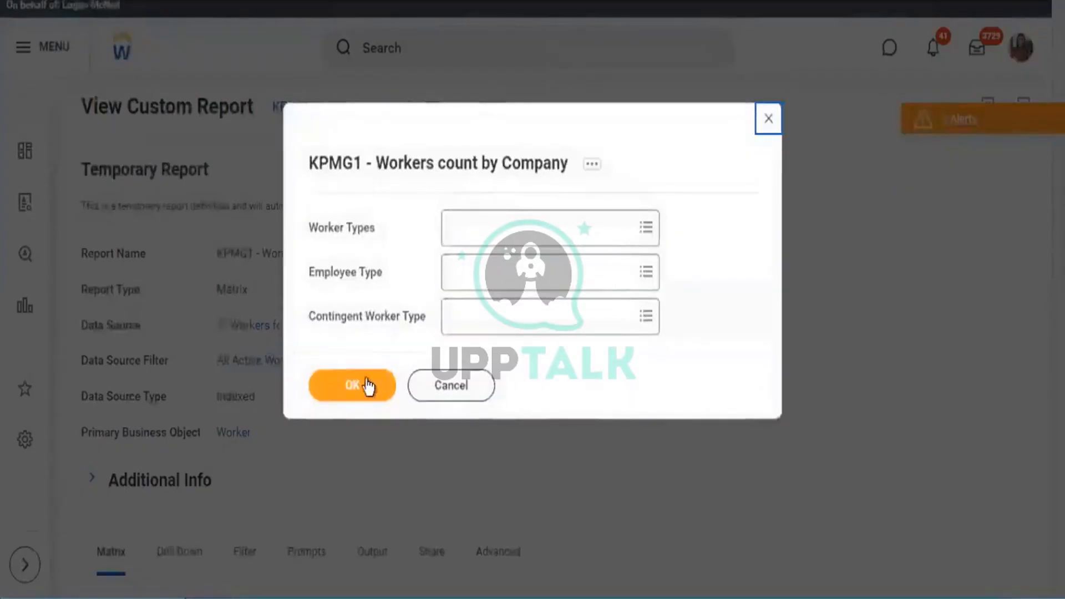
{"action": "left_click", "coordinate": [368, 385]}
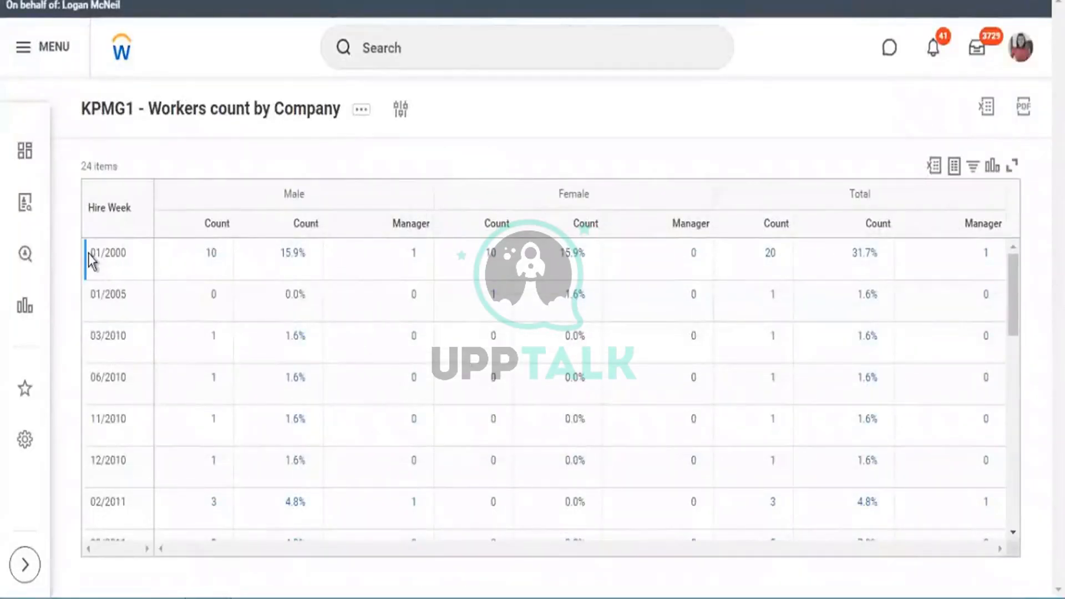
Step: Examine the month-year values in the first three rows of the Hire Week column
{"action": "left_click_drag", "start_coordinate": [90, 256], "coordinate": [128, 251]}
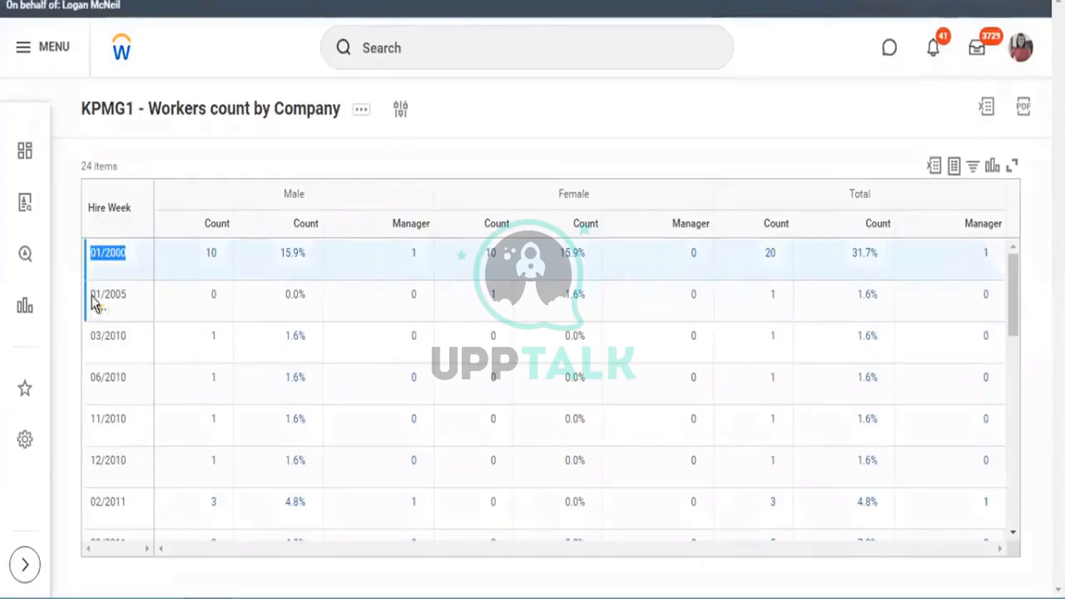
{"action": "left_click_drag", "start_coordinate": [91, 295], "coordinate": [133, 302]}
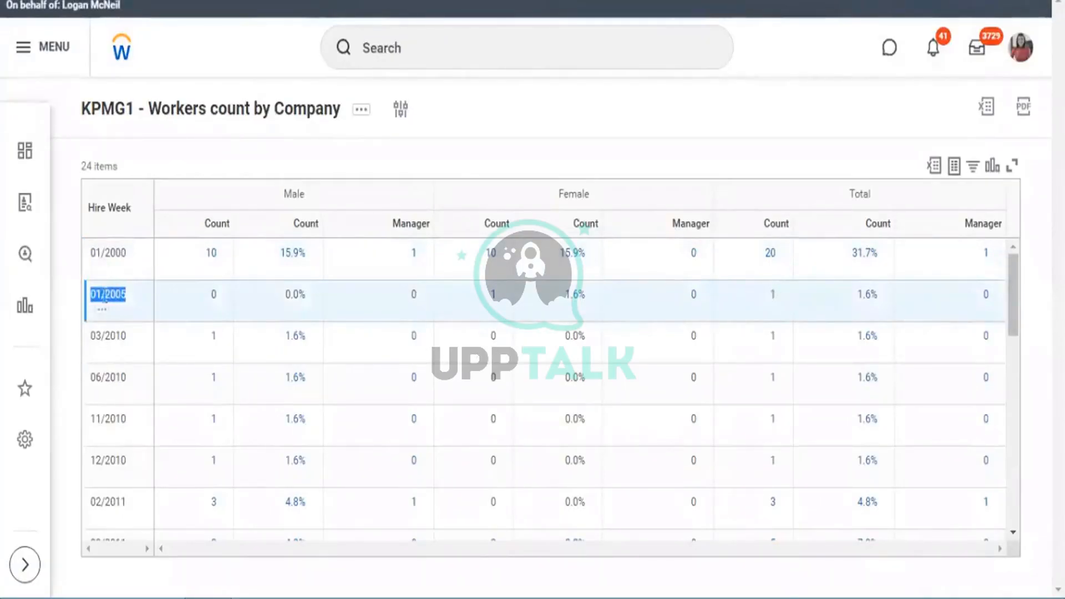
{"action": "left_click", "coordinate": [110, 295]}
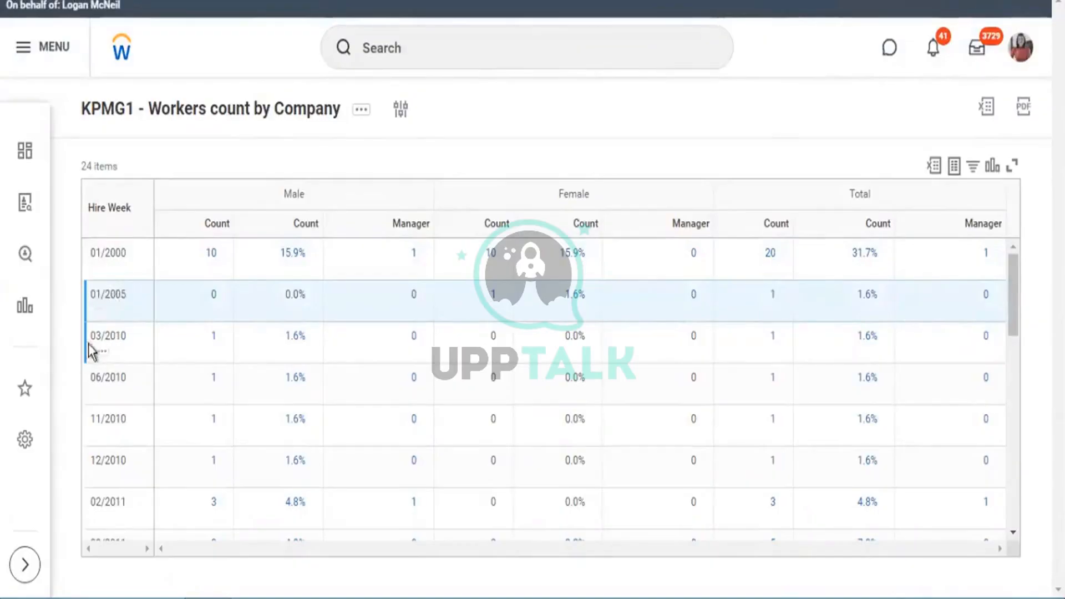
{"action": "left_click_drag", "start_coordinate": [91, 338], "coordinate": [134, 339]}
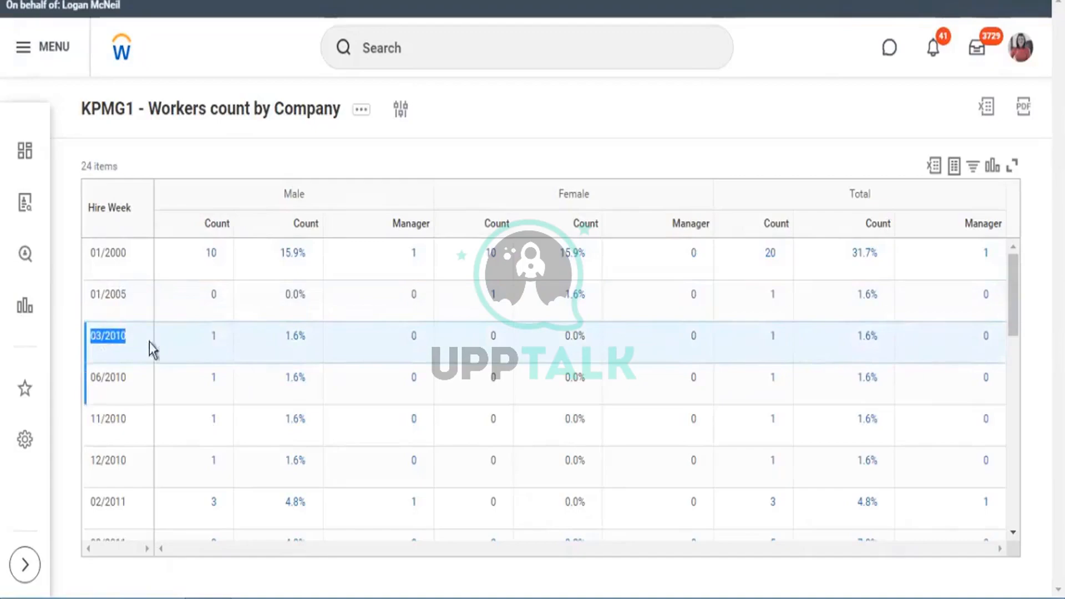
{"action": "left_click", "coordinate": [112, 335]}
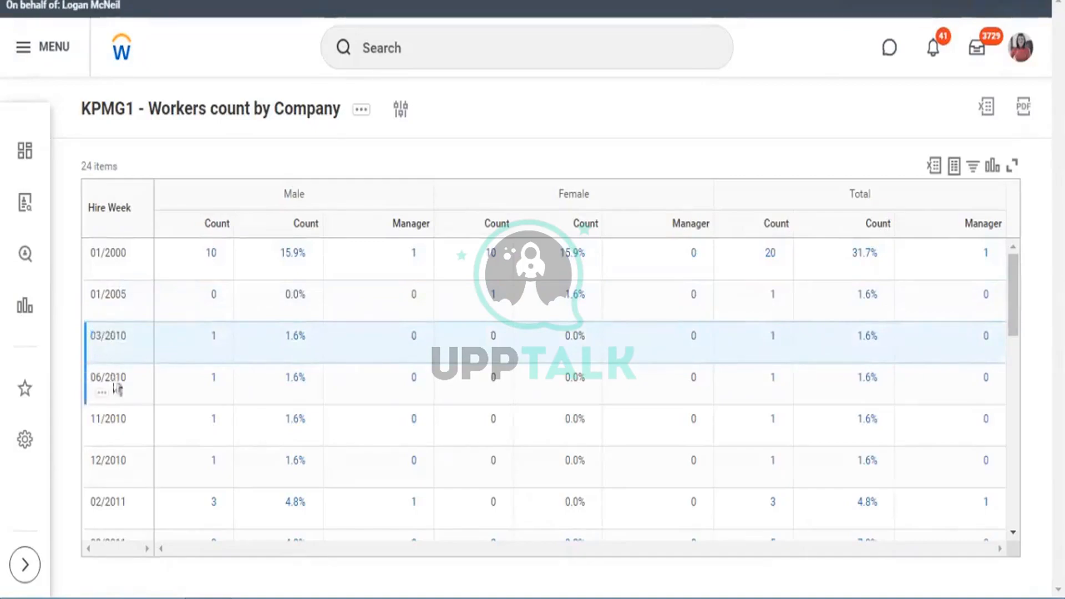
Step: Examine the month-year values in the remaining Hire Week rows of the report results down to the Total row
{"action": "left_click", "coordinate": [125, 379]}
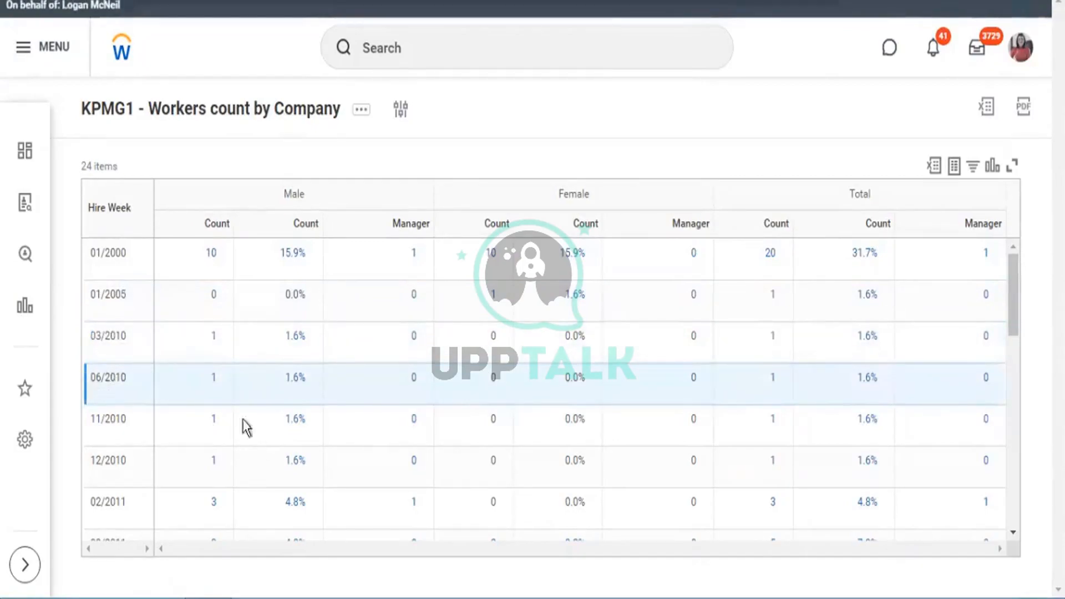
{"action": "scroll", "coordinate": [370, 466], "scroll_direction": "down", "scroll_amount": 3}
{"action": "left_click", "coordinate": [371, 466]}
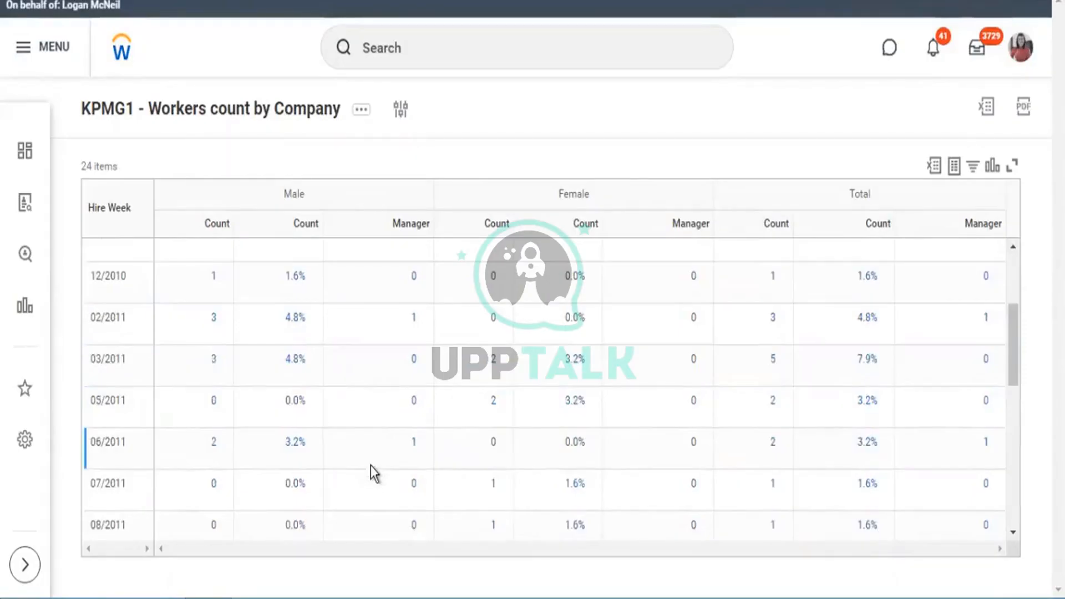
{"action": "scroll", "coordinate": [373, 464], "scroll_direction": "down", "scroll_amount": 10}
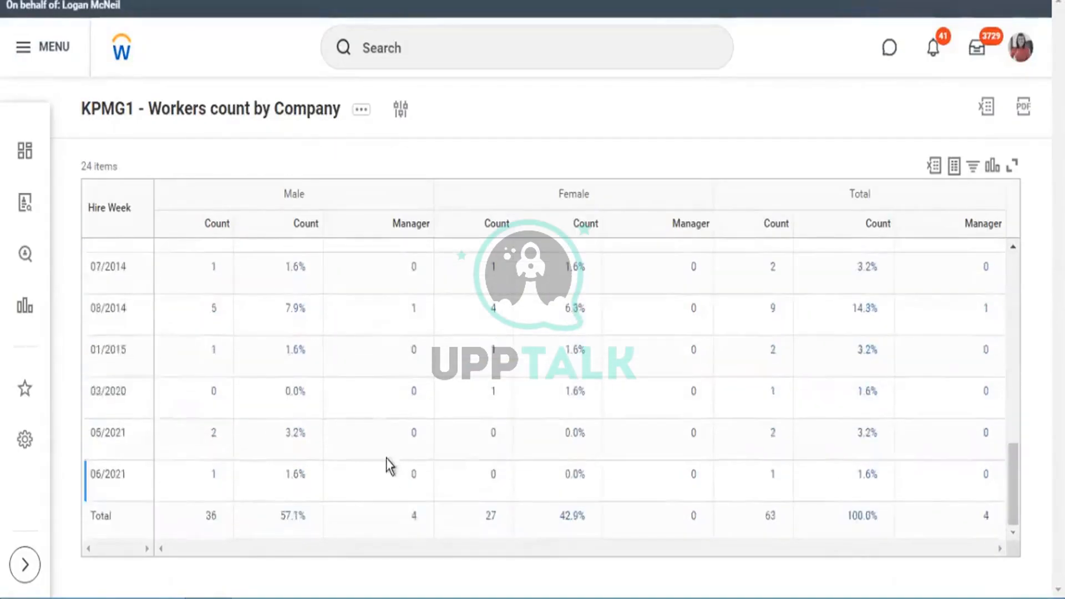
{"action": "scroll", "coordinate": [383, 452], "scroll_direction": "up", "scroll_amount": 8}
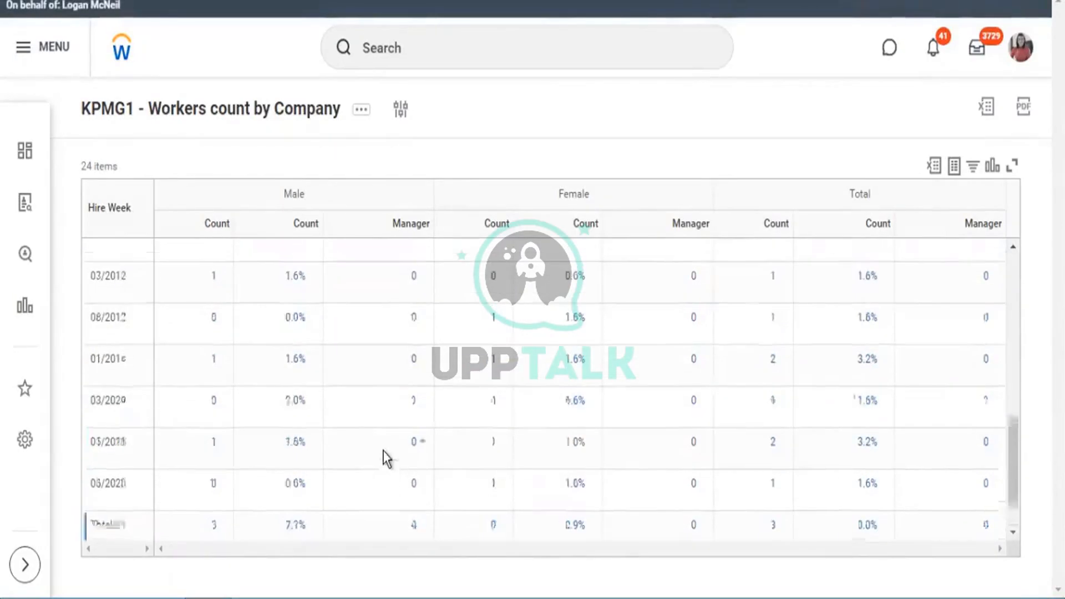
{"action": "scroll", "coordinate": [384, 457], "scroll_direction": "up", "scroll_amount": 2}
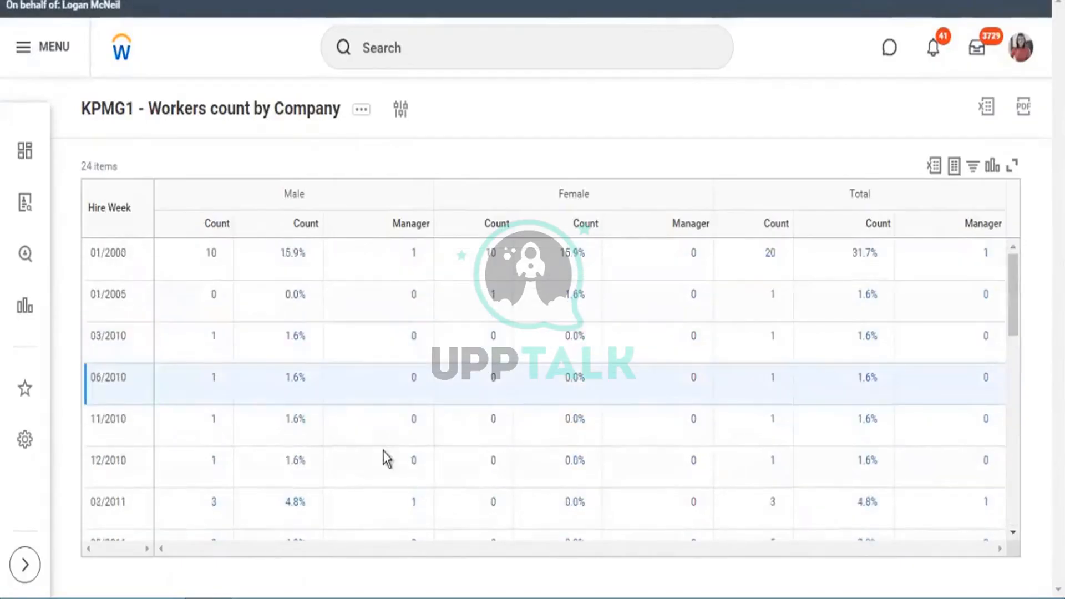
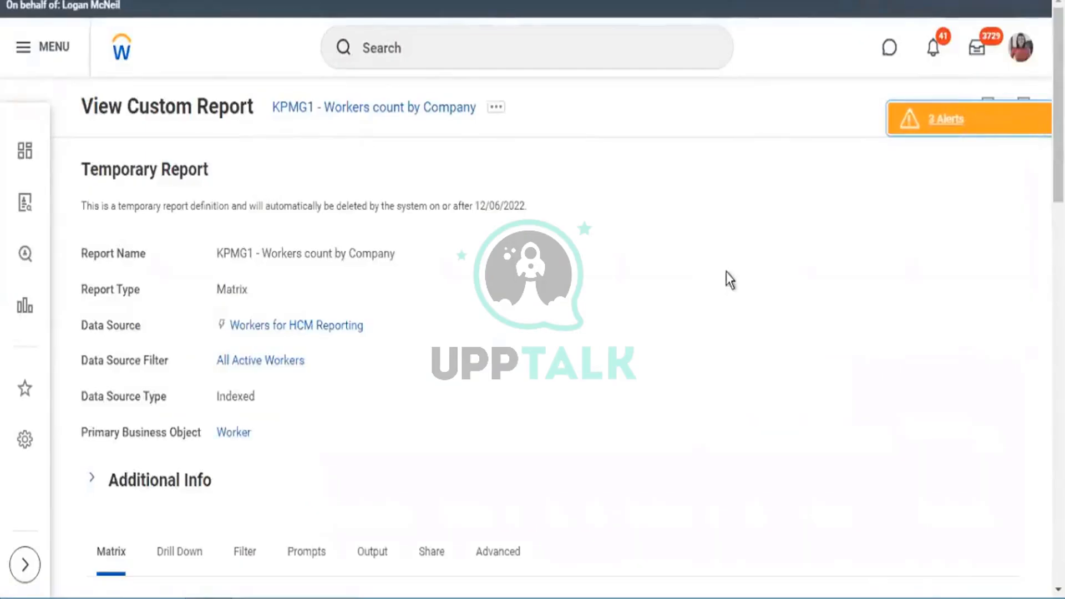
Step: Review the report definition's fields to summarize and the Hire Week field in its Row Grouping
{"action": "scroll", "coordinate": [729, 280], "scroll_direction": "down", "scroll_amount": 15}
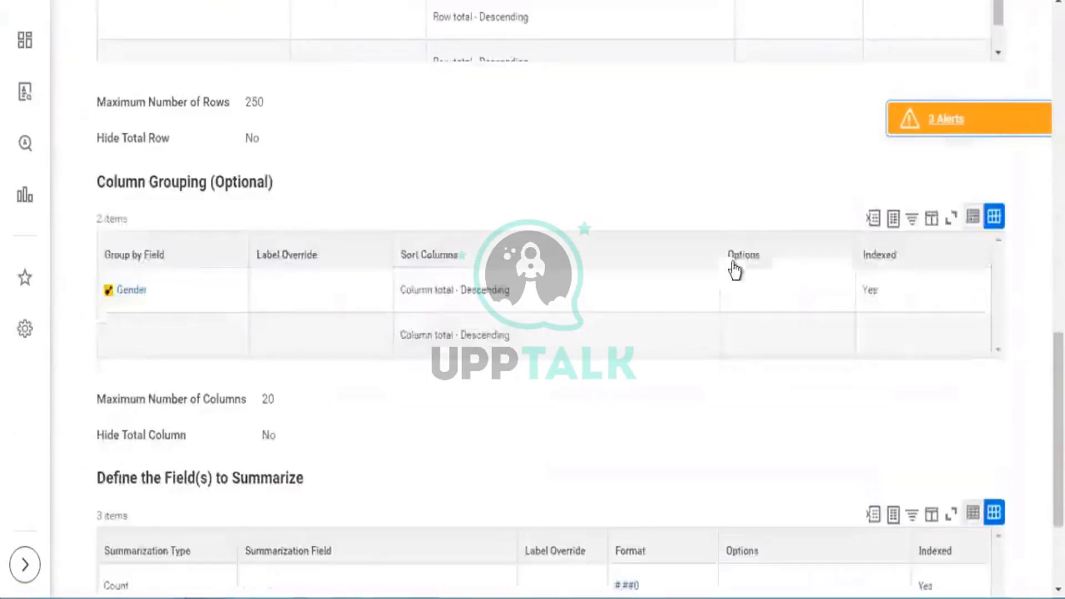
{"action": "scroll", "coordinate": [735, 270], "scroll_direction": "down", "scroll_amount": 3}
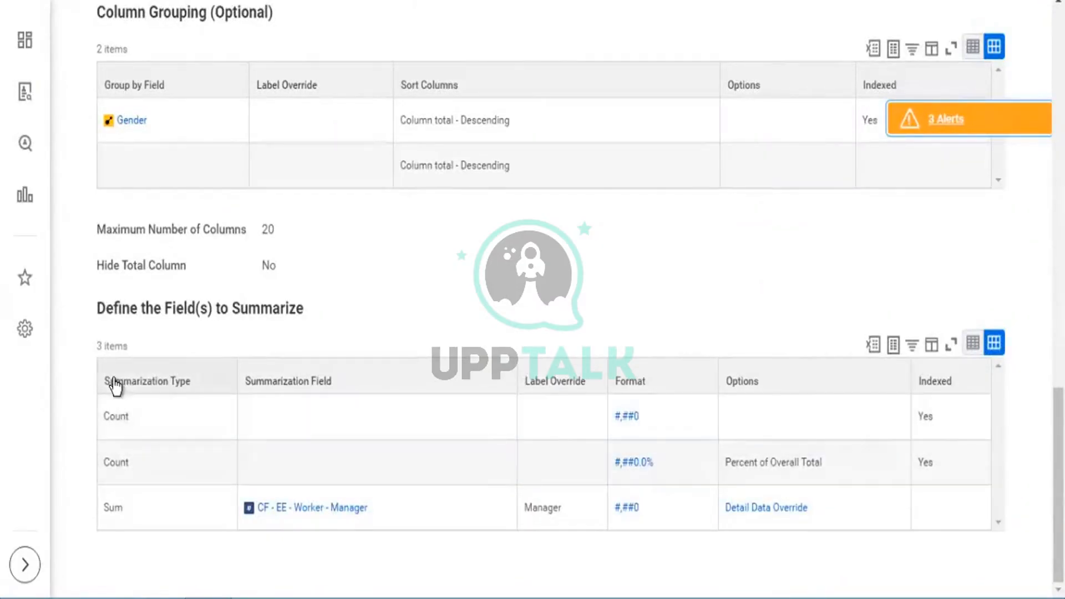
{"action": "left_click", "coordinate": [161, 384]}
{"action": "left_click_drag", "start_coordinate": [289, 390], "coordinate": [327, 380]}
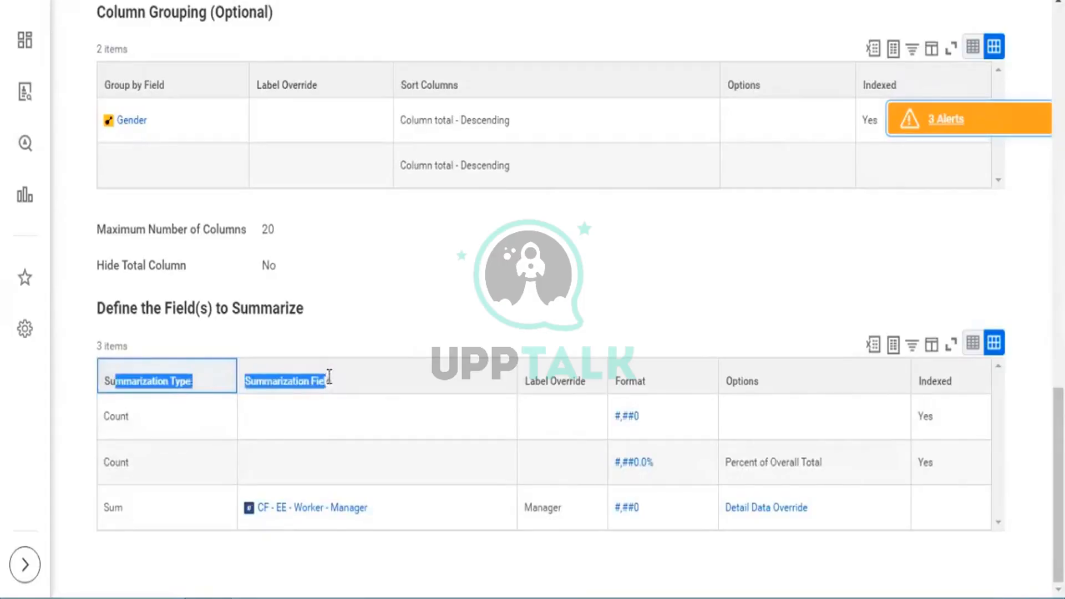
{"action": "scroll", "coordinate": [388, 316], "scroll_direction": "up", "scroll_amount": 10}
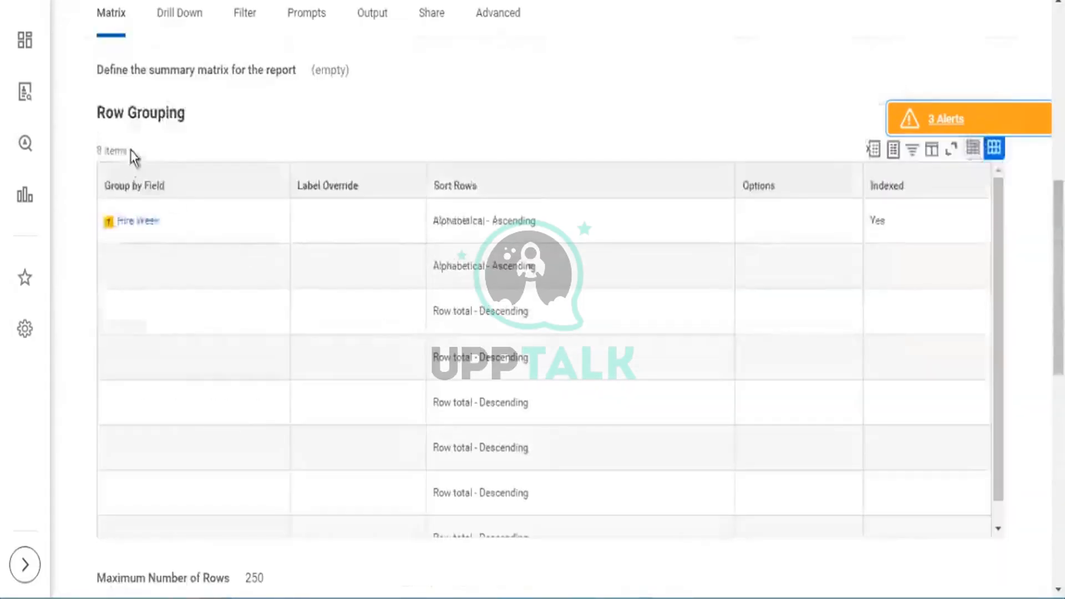
{"action": "mouse_move", "coordinate": [134, 226]}
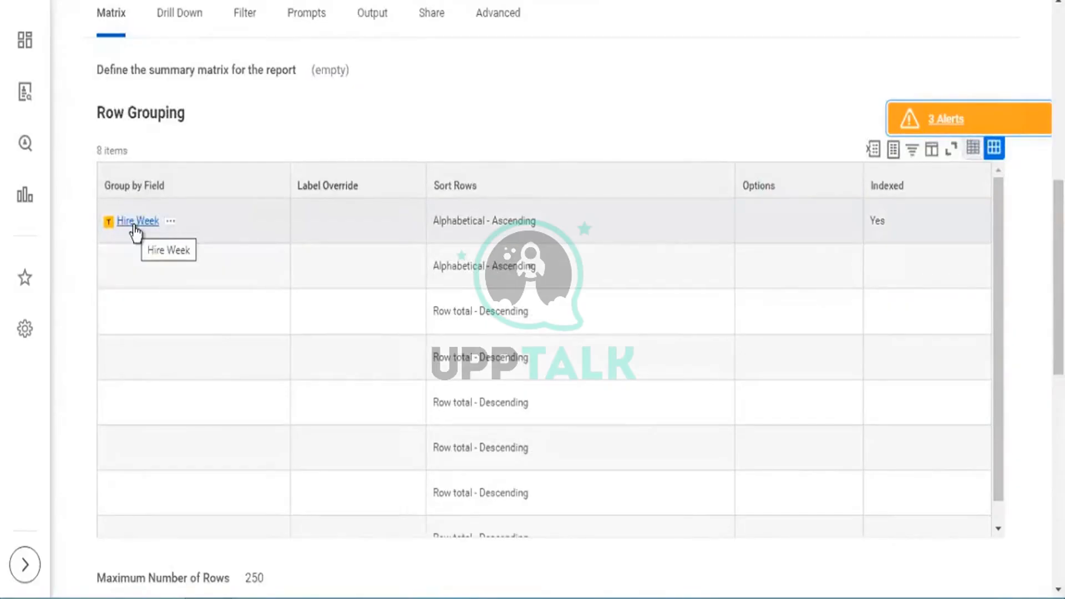
{"action": "scroll", "coordinate": [556, 118], "scroll_direction": "up", "scroll_amount": 5}
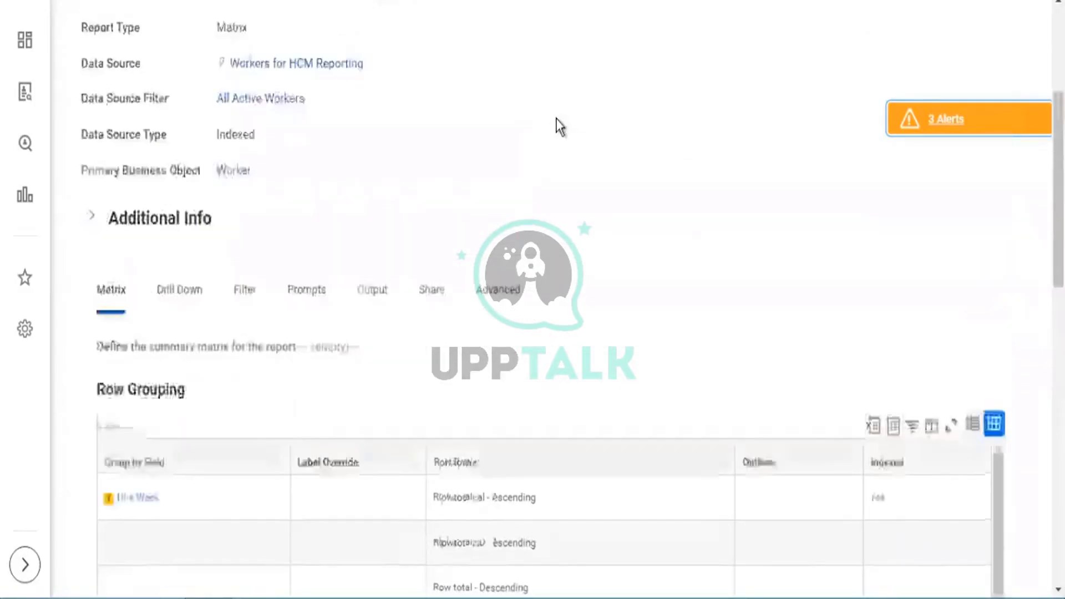
{"action": "scroll", "coordinate": [556, 118], "scroll_direction": "up", "scroll_amount": 2}
{"action": "scroll", "coordinate": [427, 122], "scroll_direction": "up", "scroll_amount": 3}
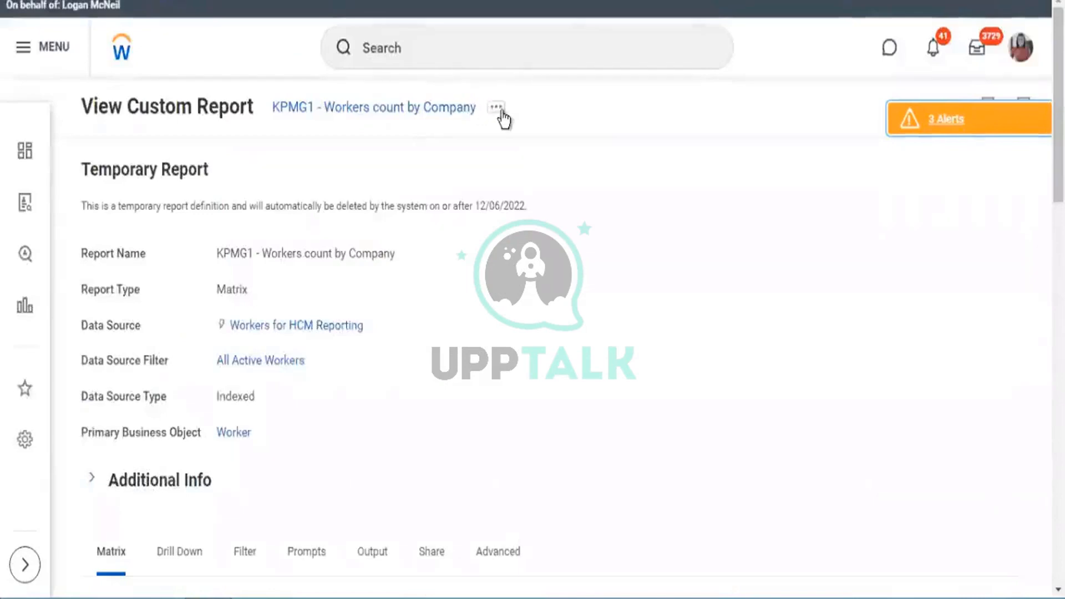
Step: Edit the report definition and add a row after the Manager sum in the fields to summarize, with summarization type Calculation
{"action": "left_click", "coordinate": [500, 110]}
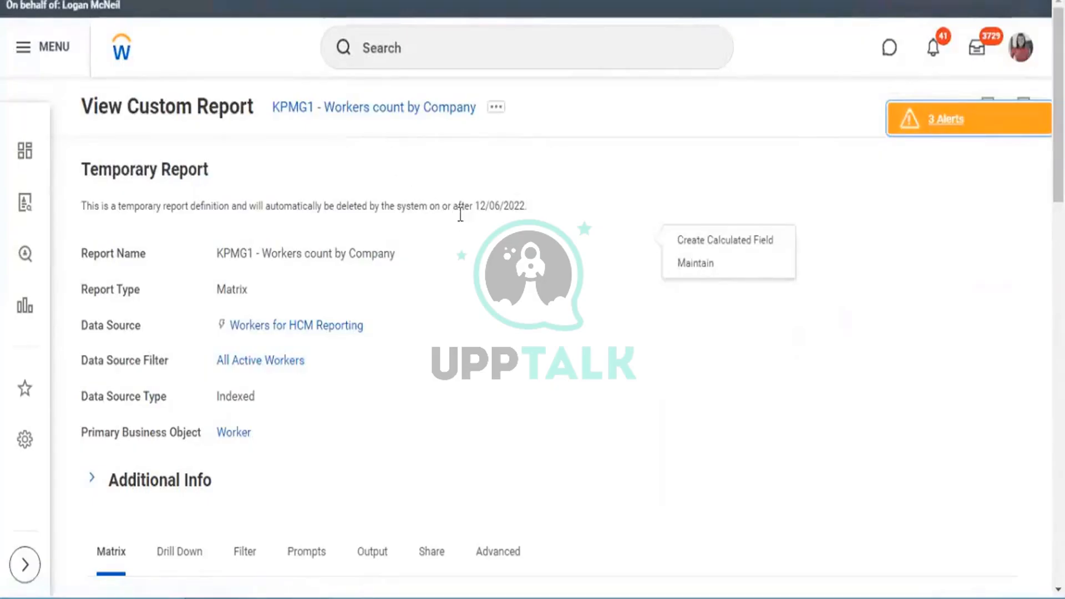
{"action": "scroll", "coordinate": [471, 219], "scroll_direction": "down", "scroll_amount": 15}
{"action": "scroll", "coordinate": [482, 216], "scroll_direction": "down", "scroll_amount": 10}
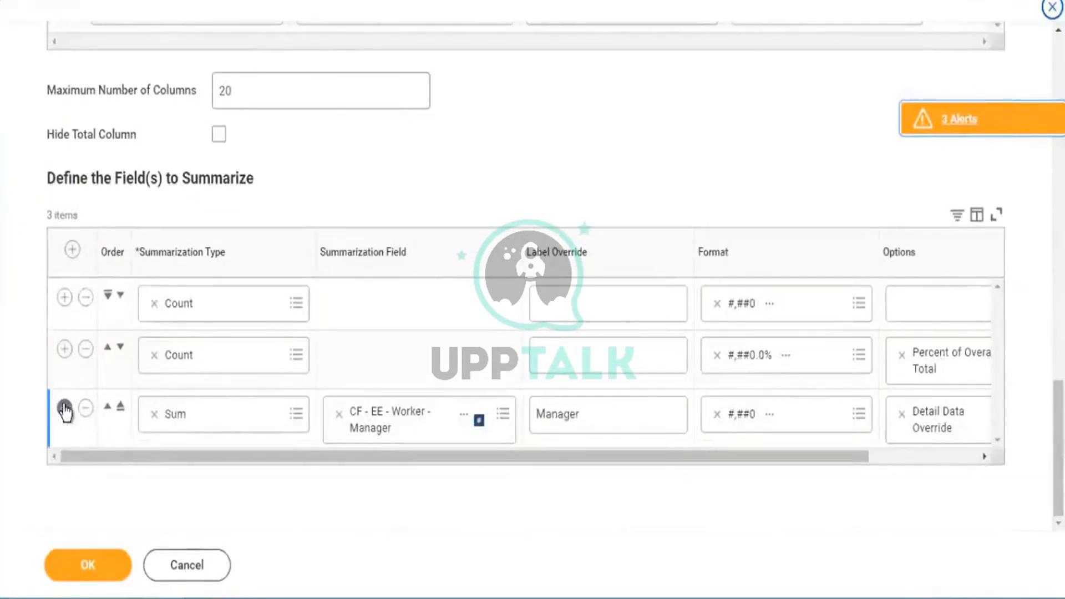
{"action": "left_click", "coordinate": [65, 408]}
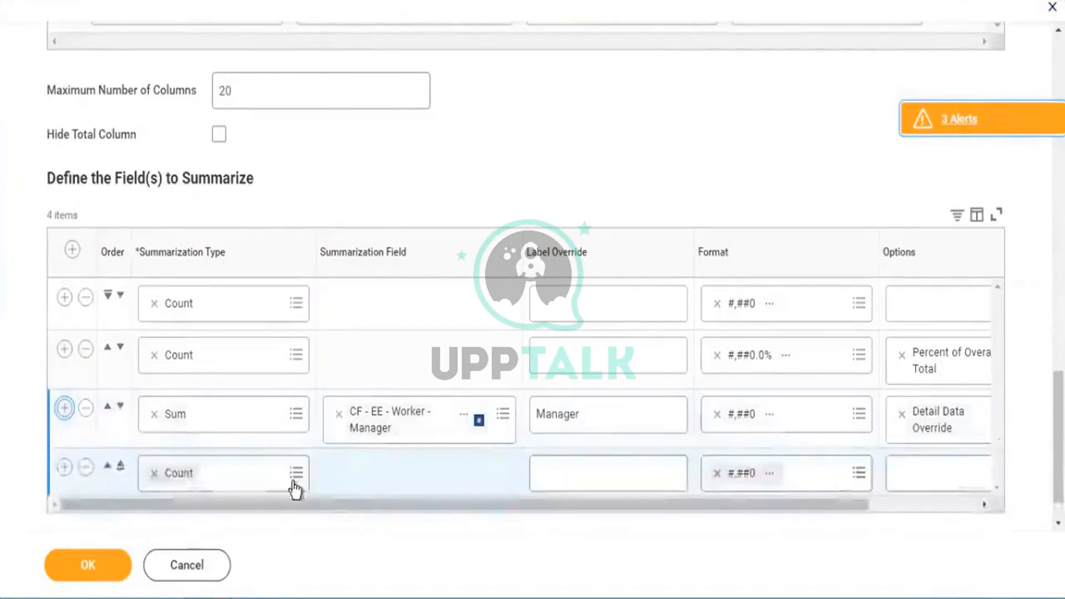
{"action": "left_click", "coordinate": [299, 476]}
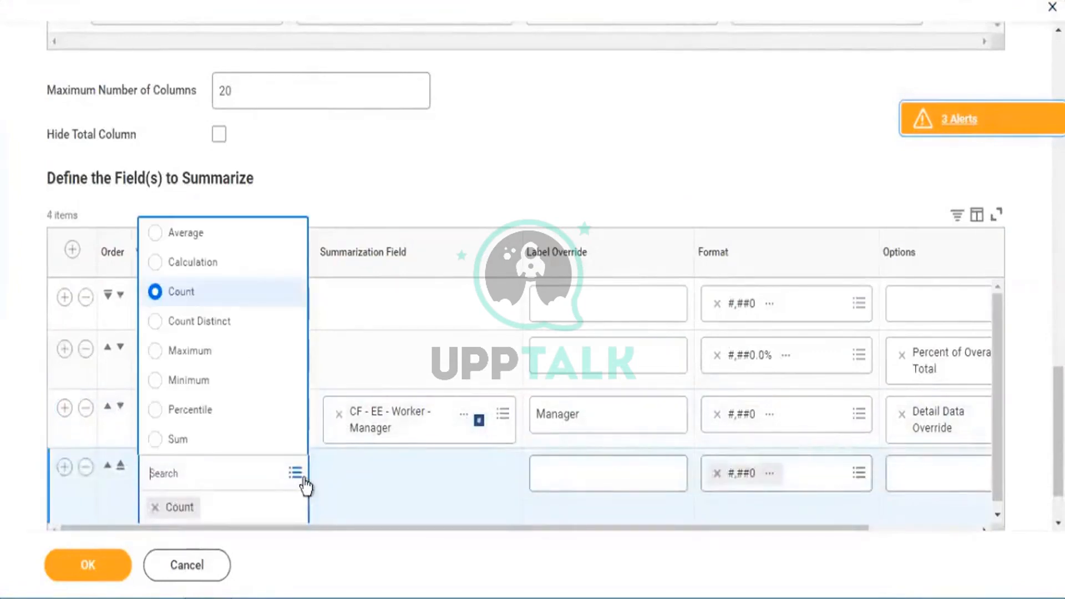
{"action": "left_click", "coordinate": [185, 263]}
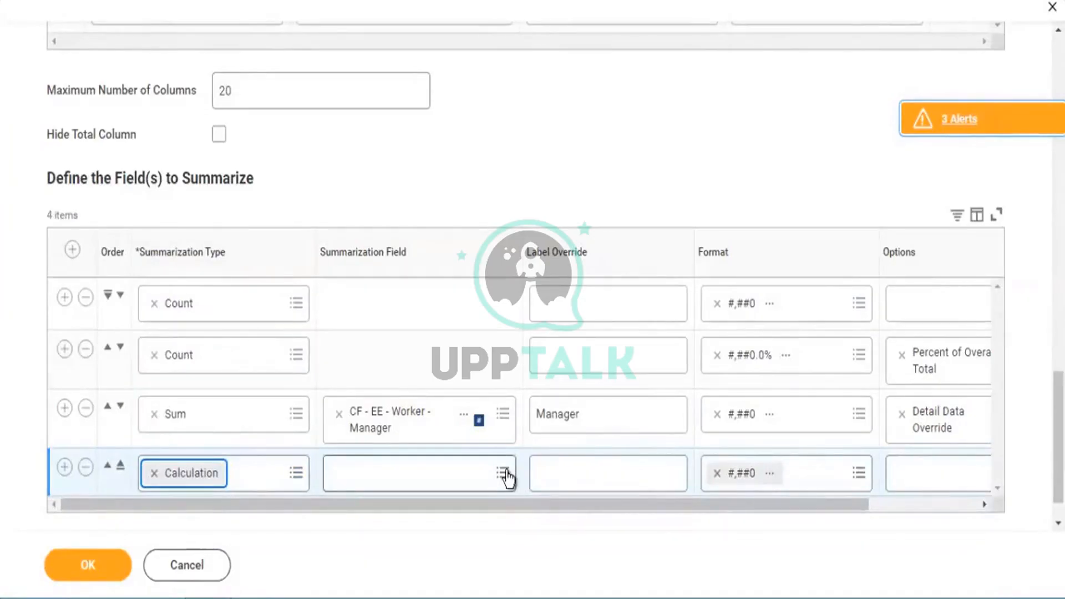
Step: Create a report-specific summarization calculation named Non Managers for the new row, using the Summarization Calculation function
{"action": "left_click", "coordinate": [502, 472]}
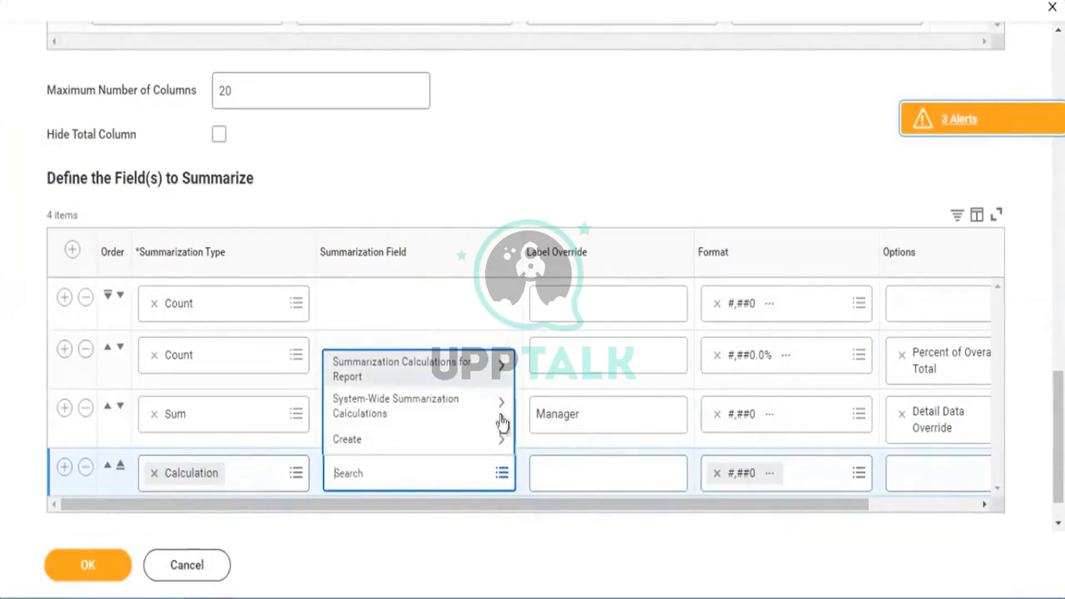
{"action": "left_click", "coordinate": [506, 440]}
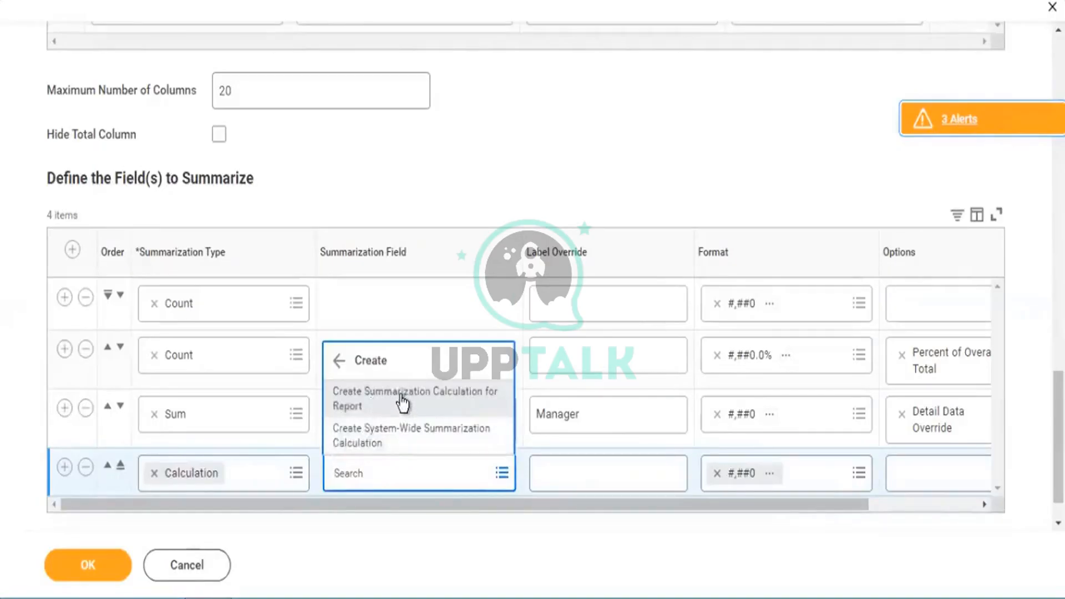
{"action": "left_click", "coordinate": [347, 415]}
{"action": "left_click", "coordinate": [378, 391]}
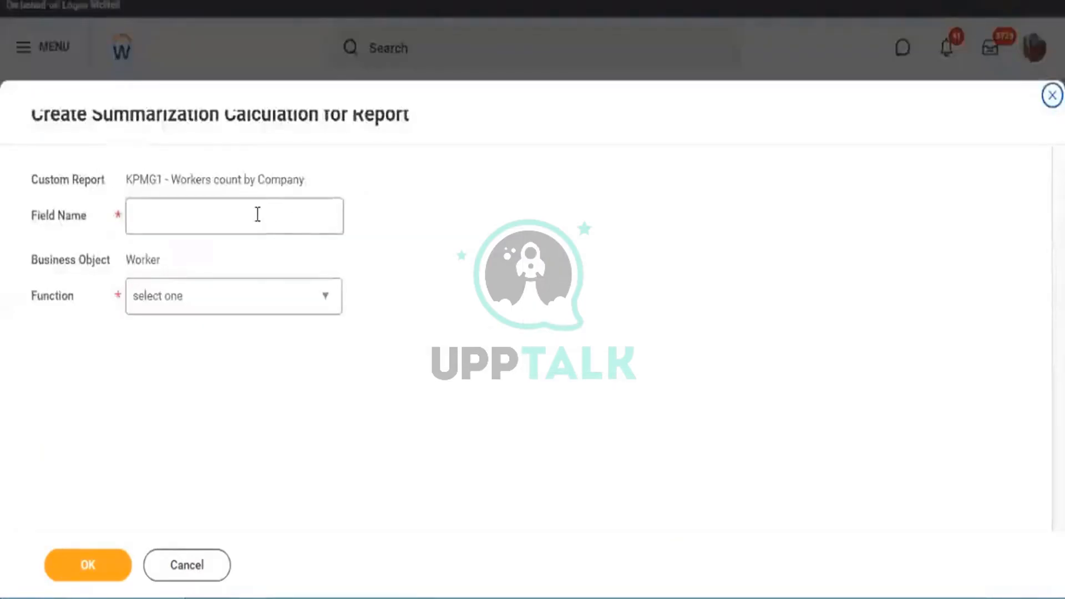
{"action": "left_click", "coordinate": [264, 214]}
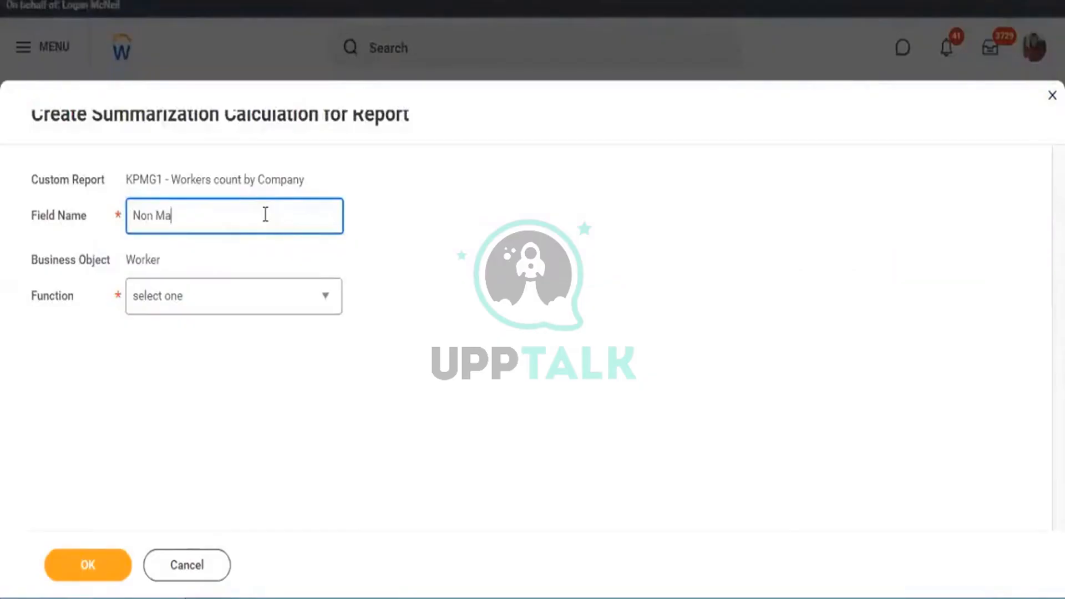
{"action": "type", "text": "Non Managers"}
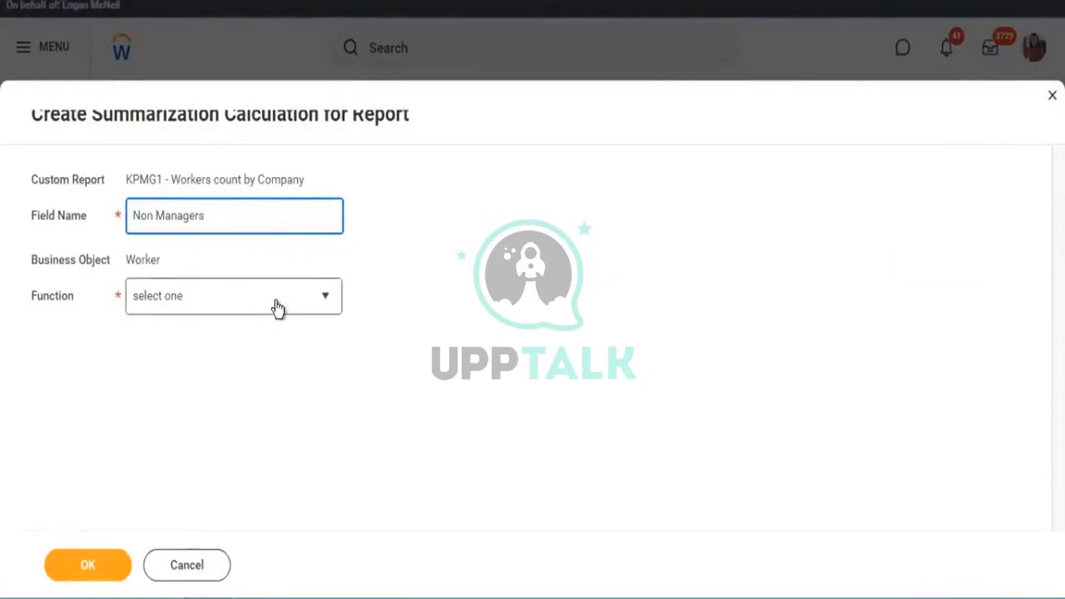
{"action": "left_click", "coordinate": [277, 309]}
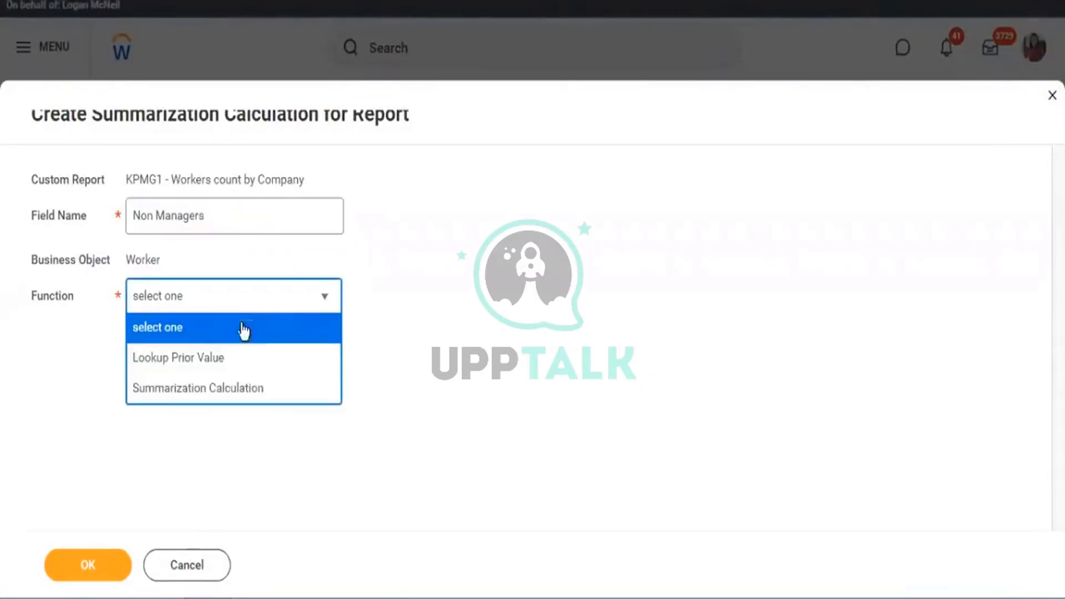
{"action": "left_click", "coordinate": [215, 389]}
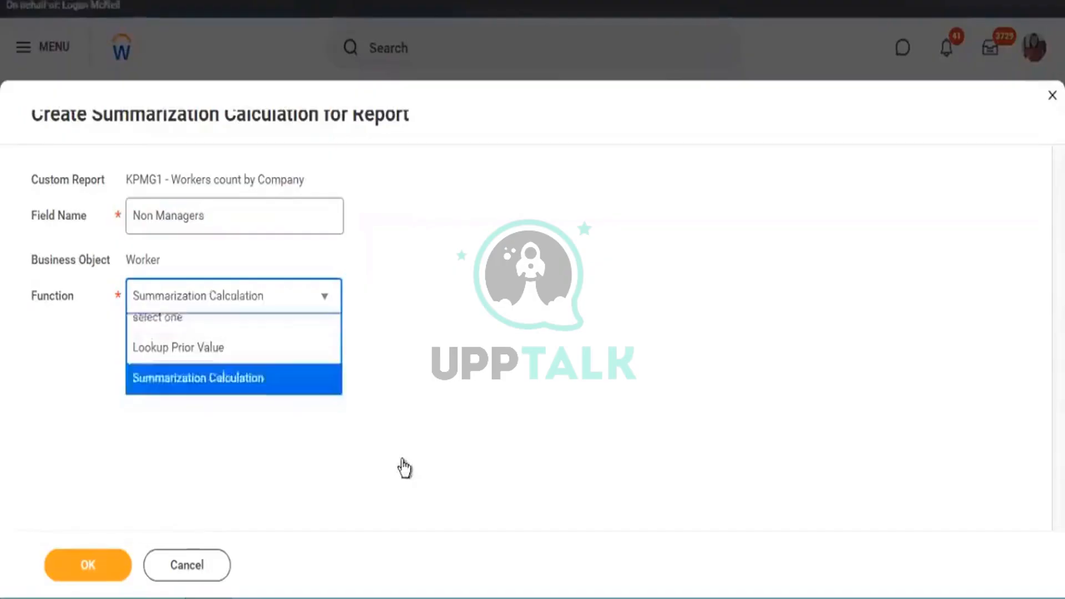
{"action": "left_click", "coordinate": [82, 566]}
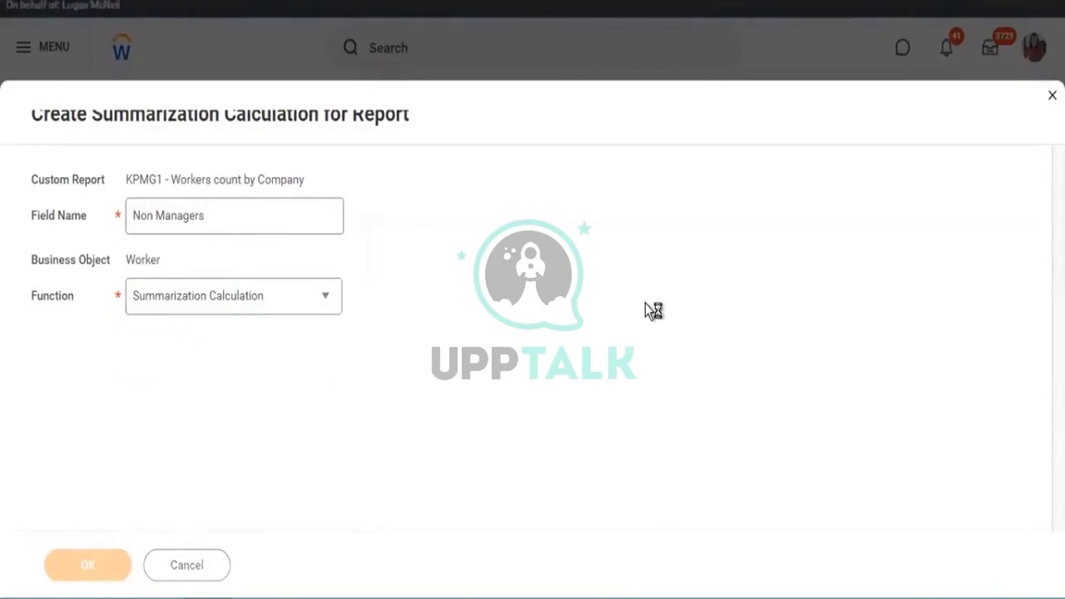
Step: Set the first row of the arithmetic expression to summarization type Count with the - (Subtract) operator
{"action": "scroll", "coordinate": [632, 333], "scroll_direction": "down", "scroll_amount": 4}
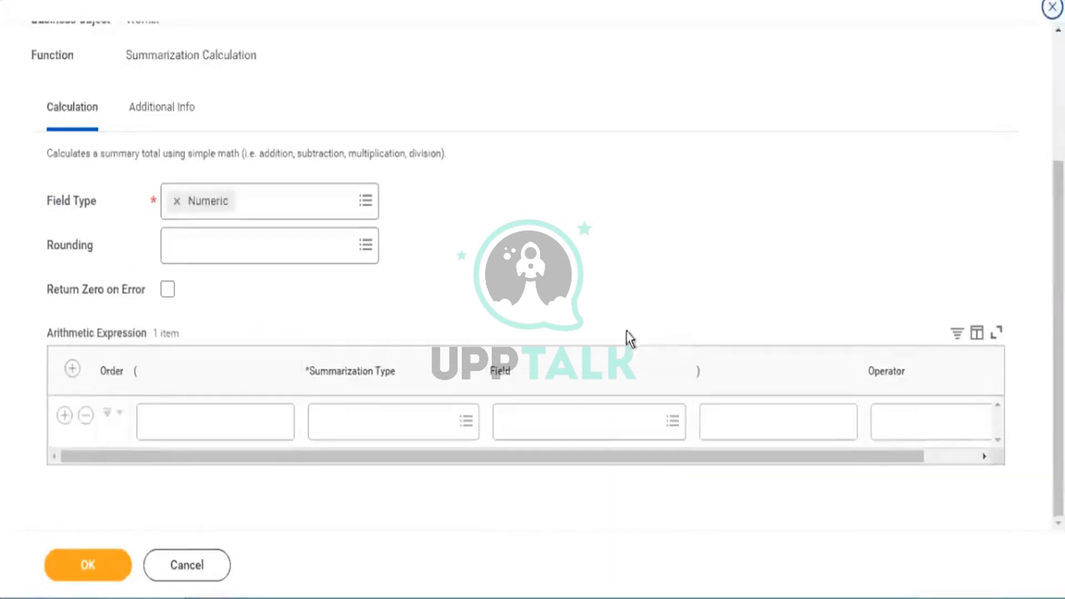
{"action": "left_click", "coordinate": [638, 426]}
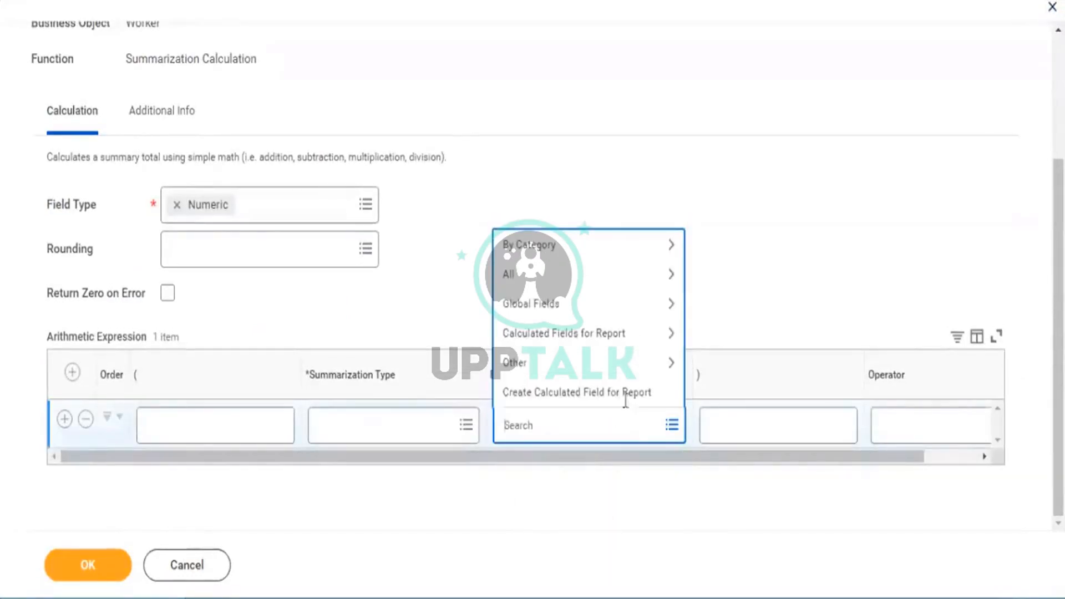
{"action": "left_click", "coordinate": [404, 433]}
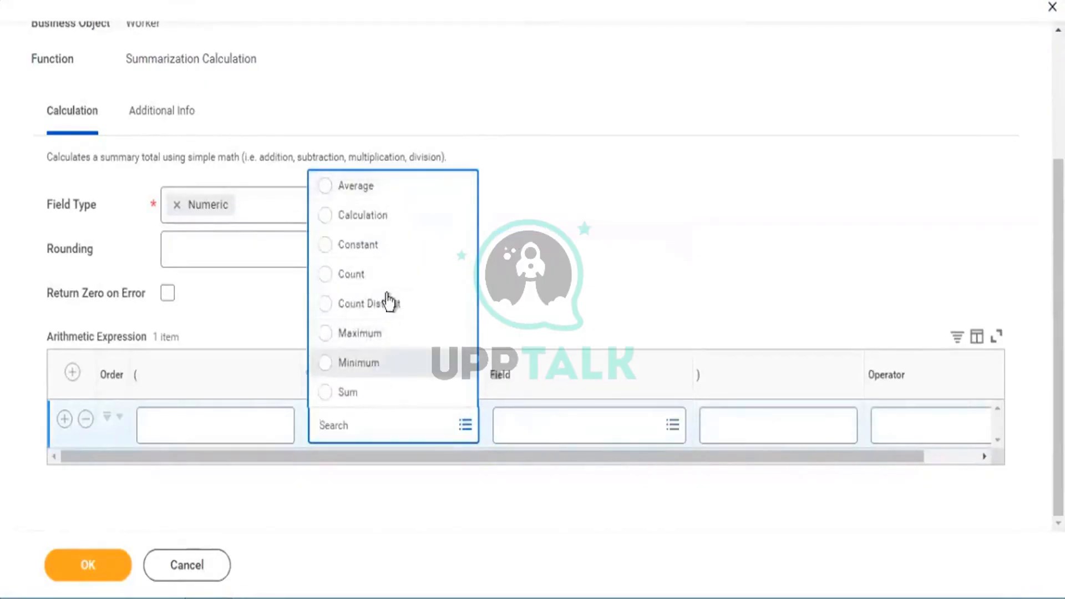
{"action": "left_click", "coordinate": [392, 277]}
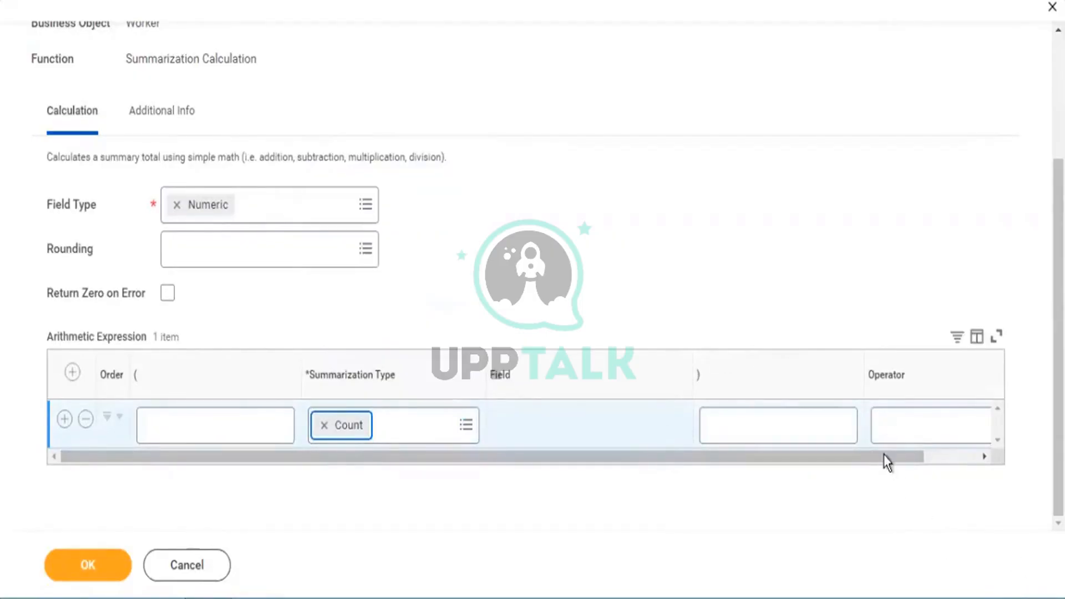
{"action": "left_click_drag", "start_coordinate": [926, 455], "coordinate": [992, 473]}
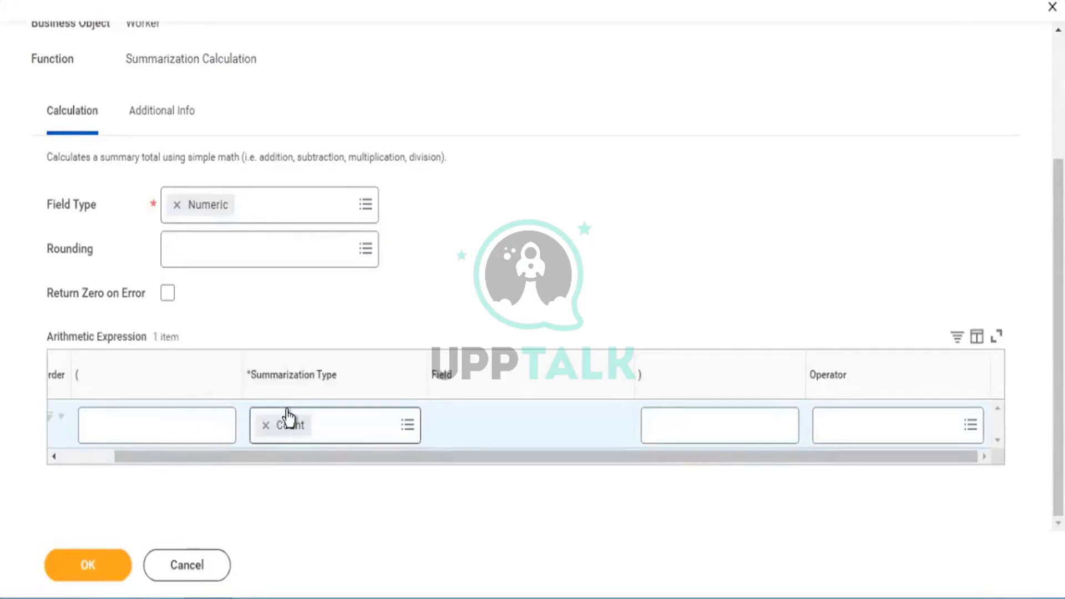
{"action": "left_click", "coordinate": [970, 425]}
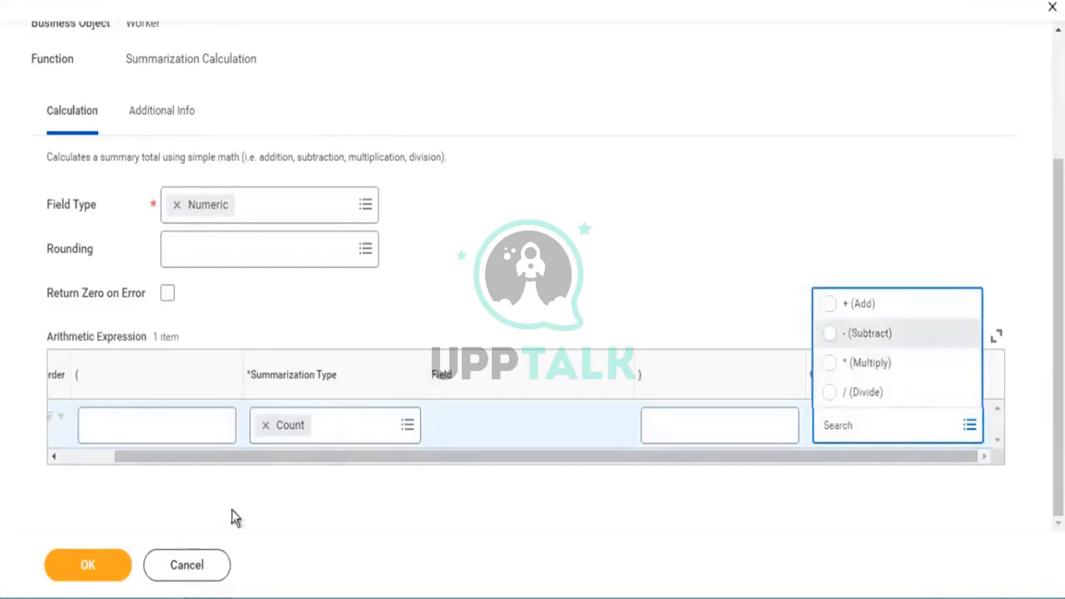
{"action": "left_click_drag", "start_coordinate": [298, 456], "coordinate": [52, 466]}
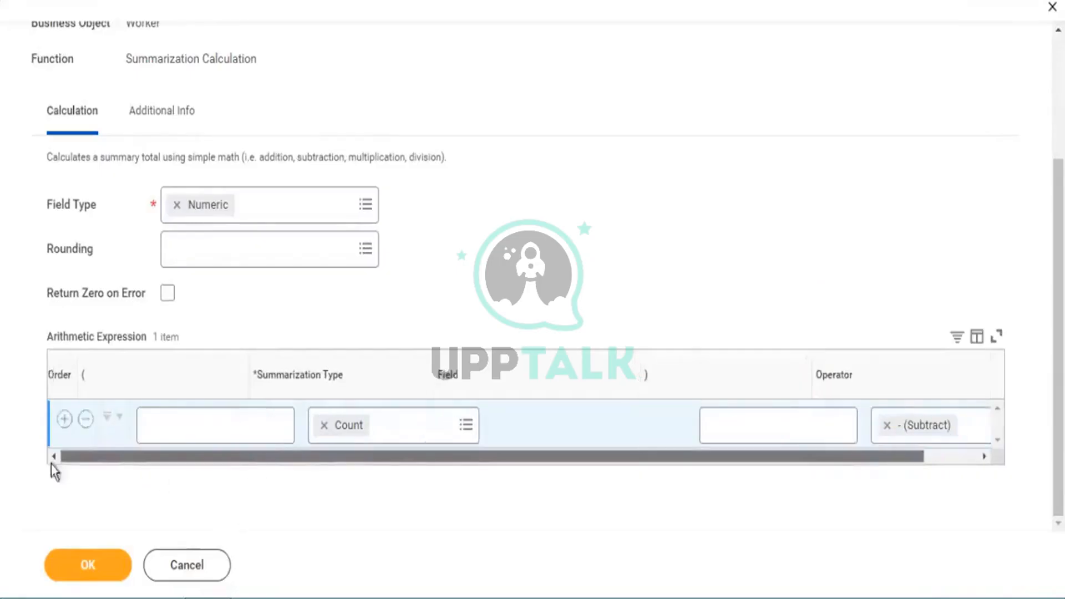
Step: Add a second row to the arithmetic expression with summarization type Sum and the field CF - EE - Worker - Manager
{"action": "left_click", "coordinate": [64, 420]}
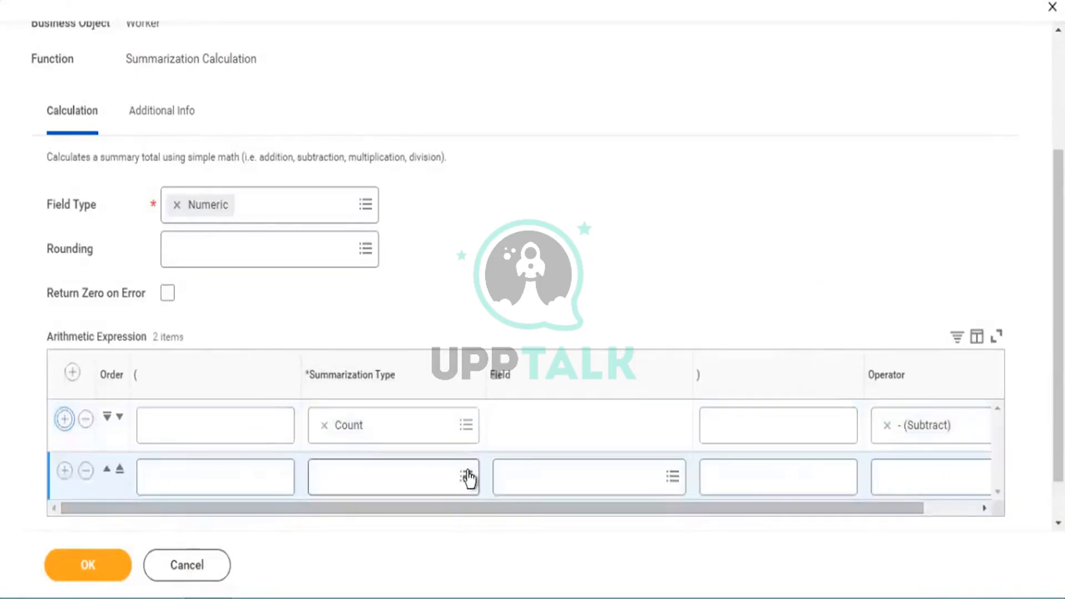
{"action": "left_click", "coordinate": [467, 477]}
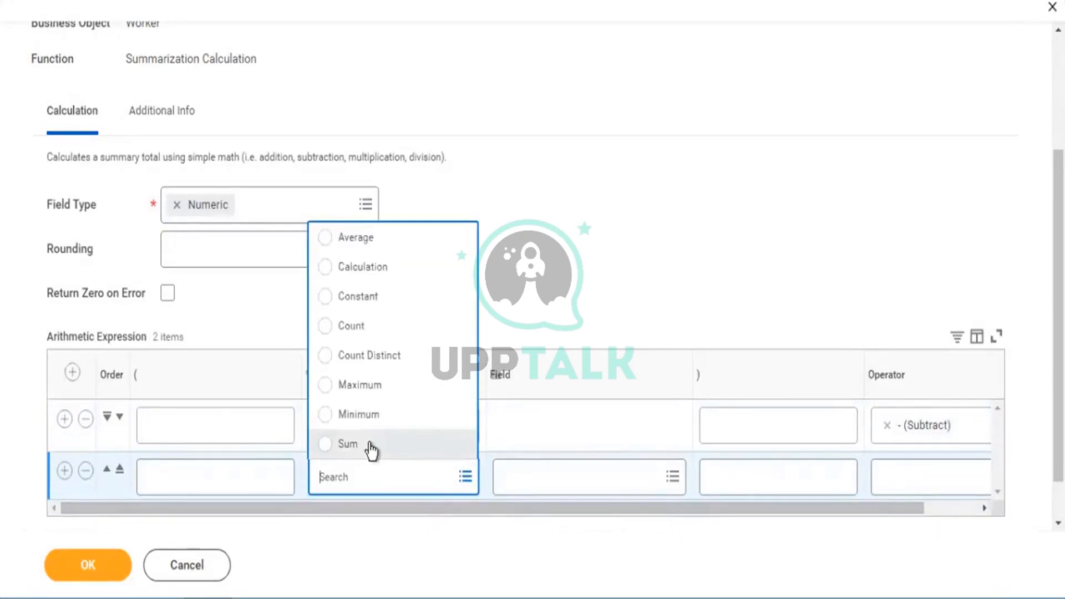
{"action": "left_click", "coordinate": [371, 446]}
{"action": "left_click", "coordinate": [672, 477]}
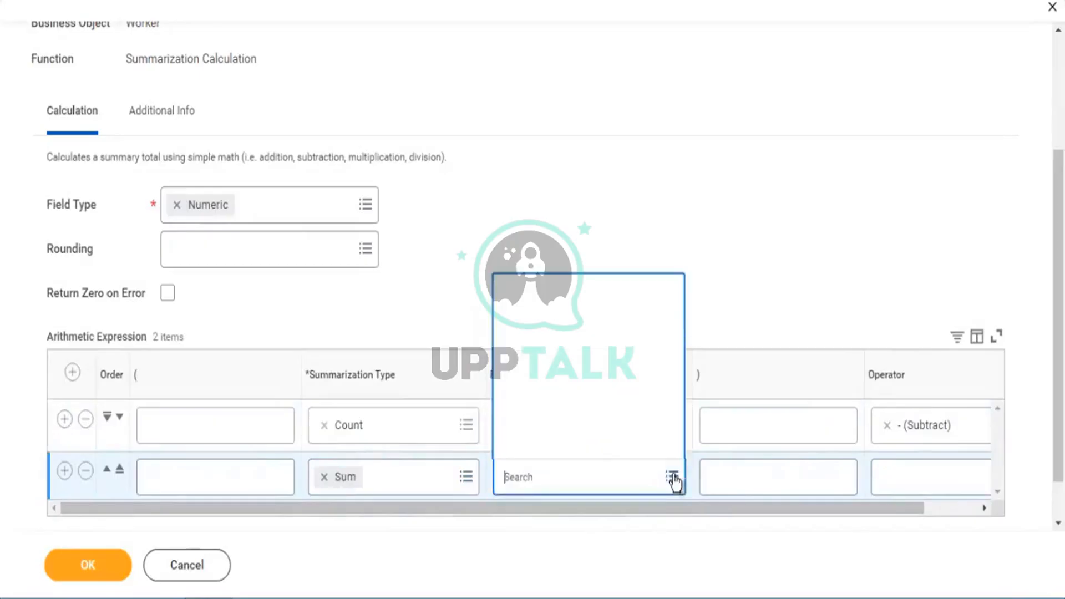
{"action": "left_click", "coordinate": [648, 397]}
{"action": "left_click", "coordinate": [732, 301]}
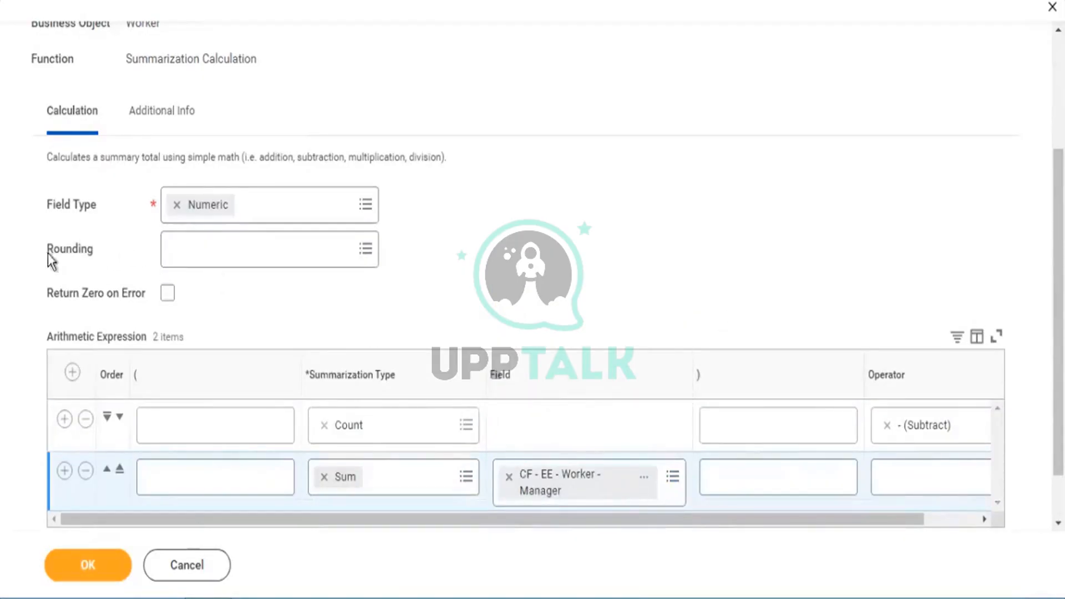
Step: Review the operator choices for the Count row and the available Rounding options of the calculation
{"action": "left_click_drag", "start_coordinate": [46, 254], "coordinate": [102, 248]}
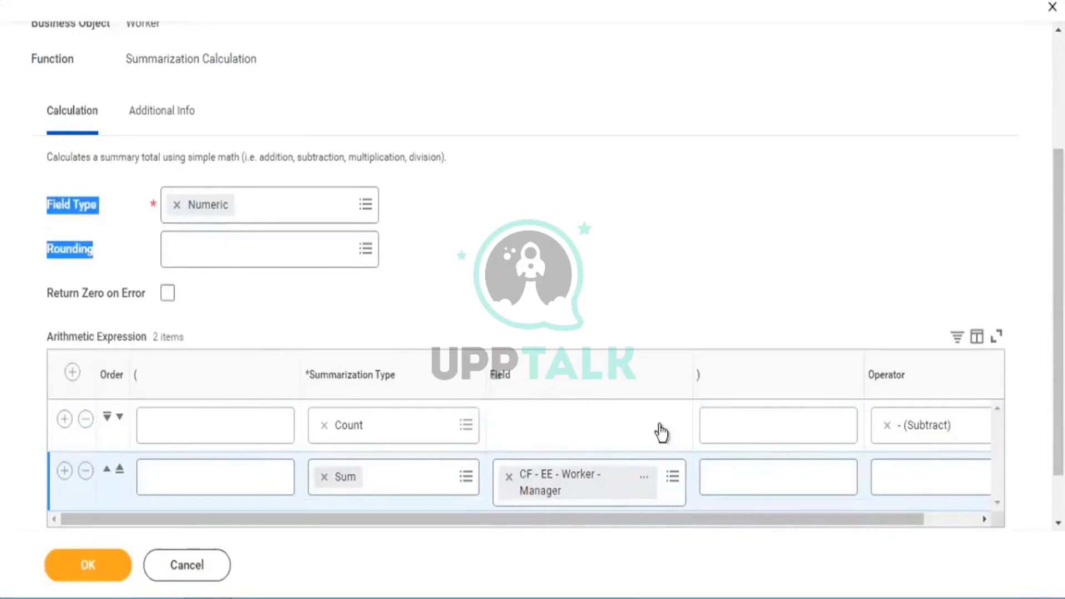
{"action": "left_click_drag", "start_coordinate": [915, 520], "coordinate": [971, 519]}
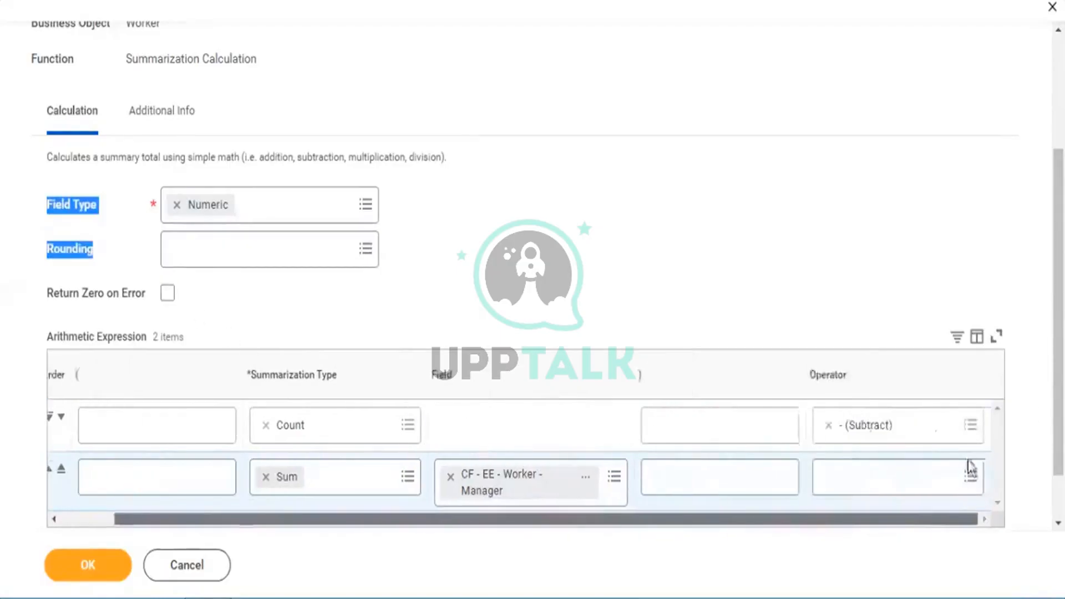
{"action": "left_click", "coordinate": [972, 430]}
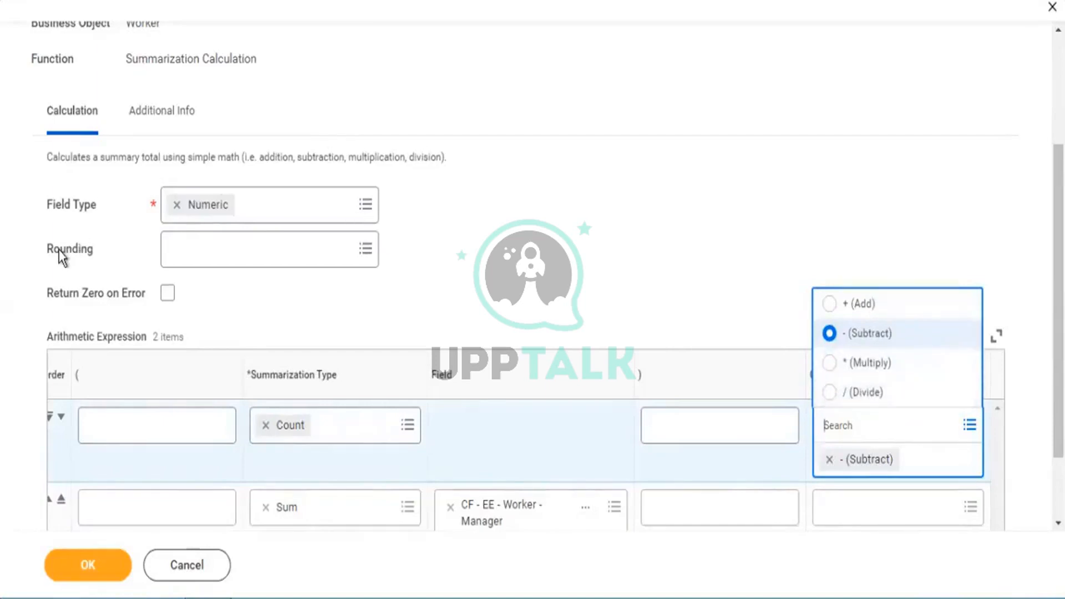
{"action": "left_click_drag", "start_coordinate": [60, 249], "coordinate": [89, 253]}
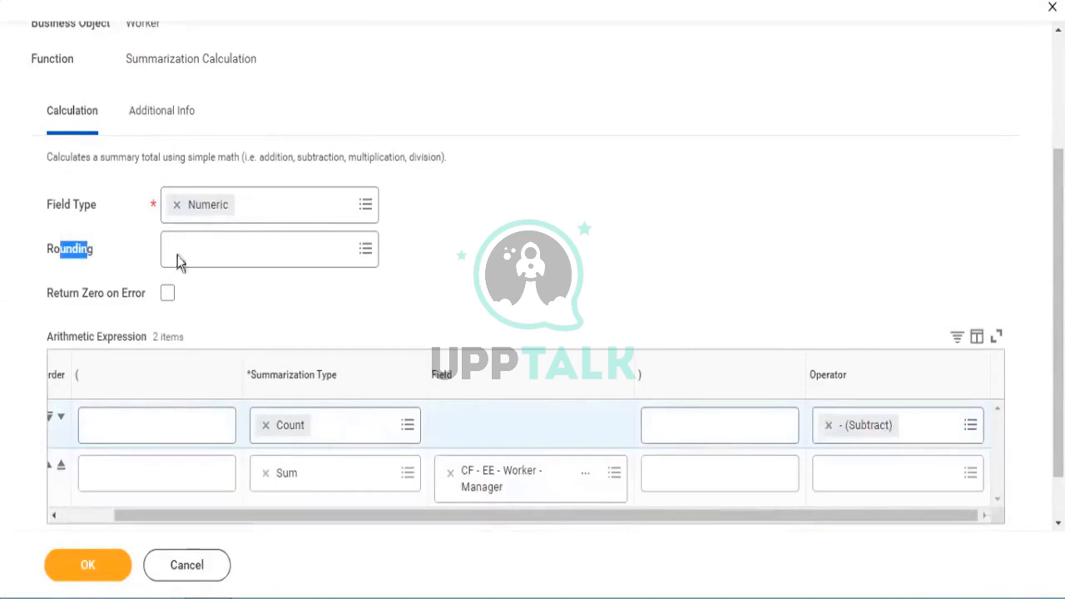
{"action": "left_click", "coordinate": [365, 251]}
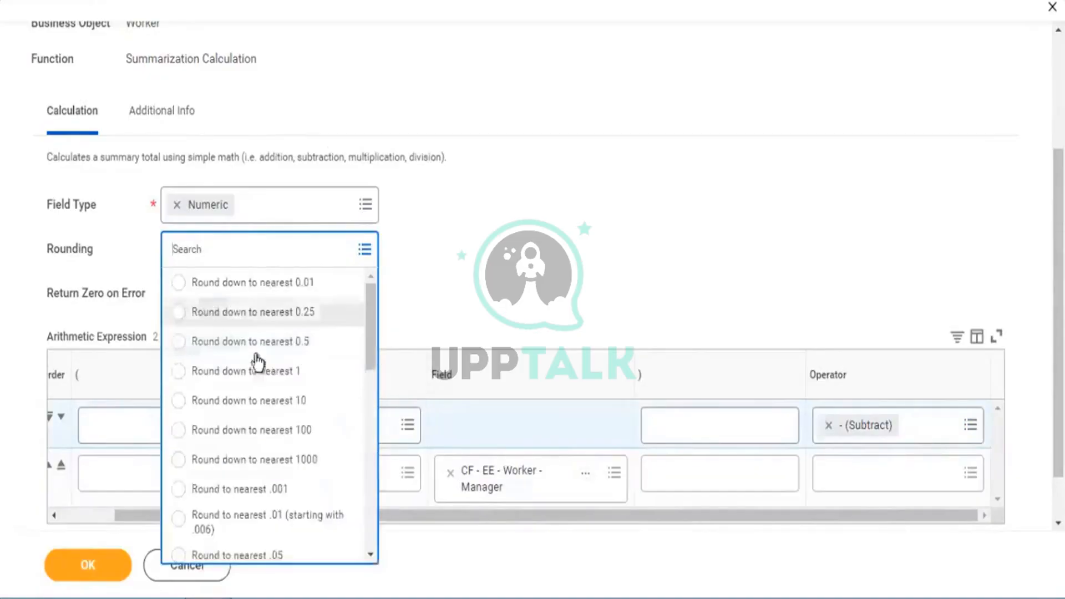
{"action": "scroll", "coordinate": [311, 394], "scroll_direction": "down", "scroll_amount": 5}
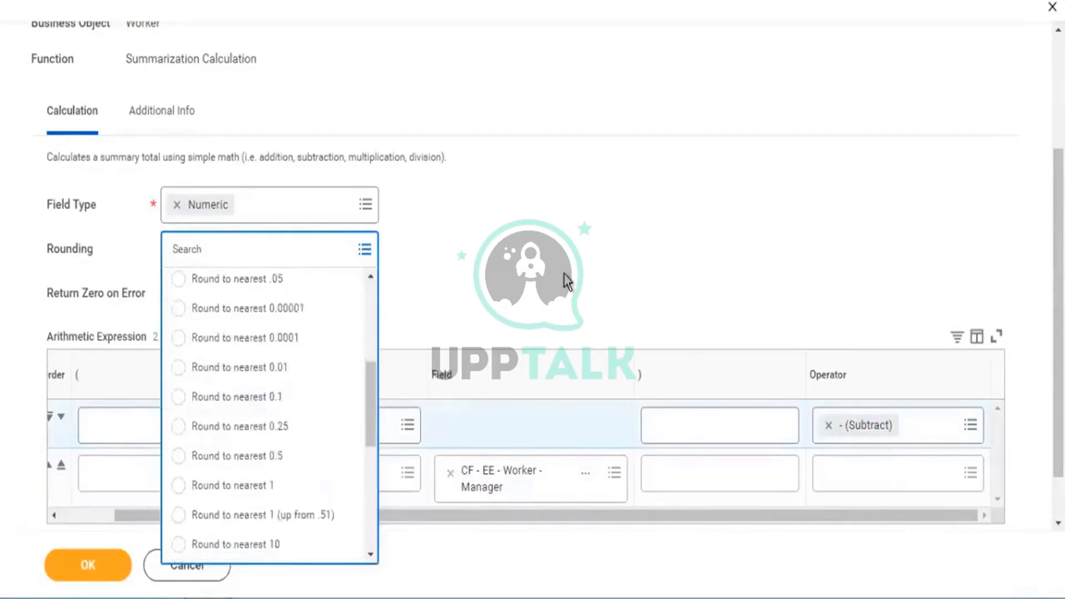
{"action": "left_click", "coordinate": [435, 278]}
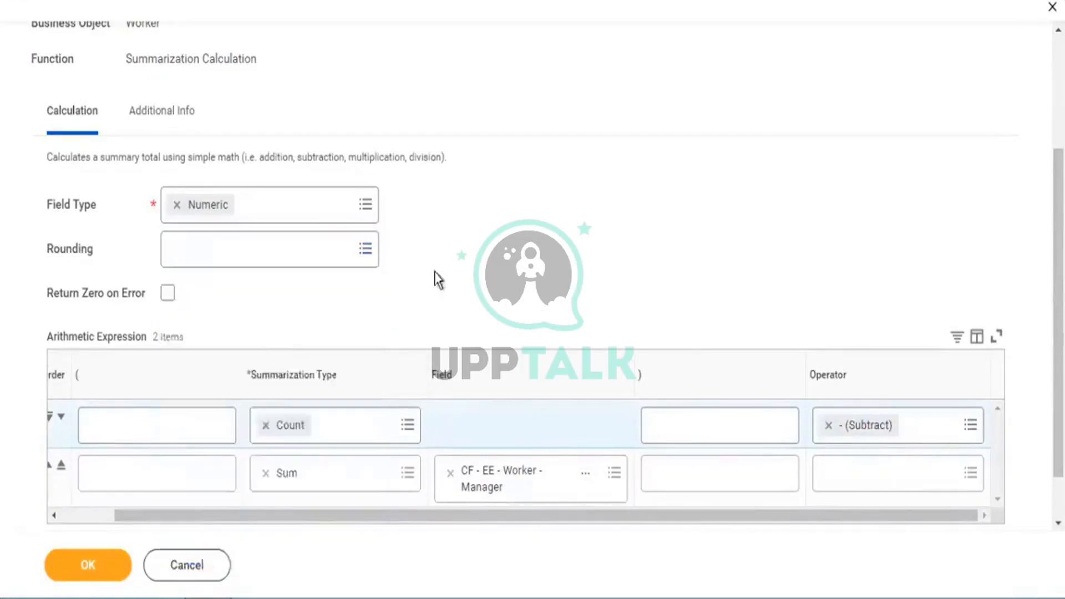
Step: Enable Return Zero on Error and save the Non Managers calculation
{"action": "left_click", "coordinate": [167, 295]}
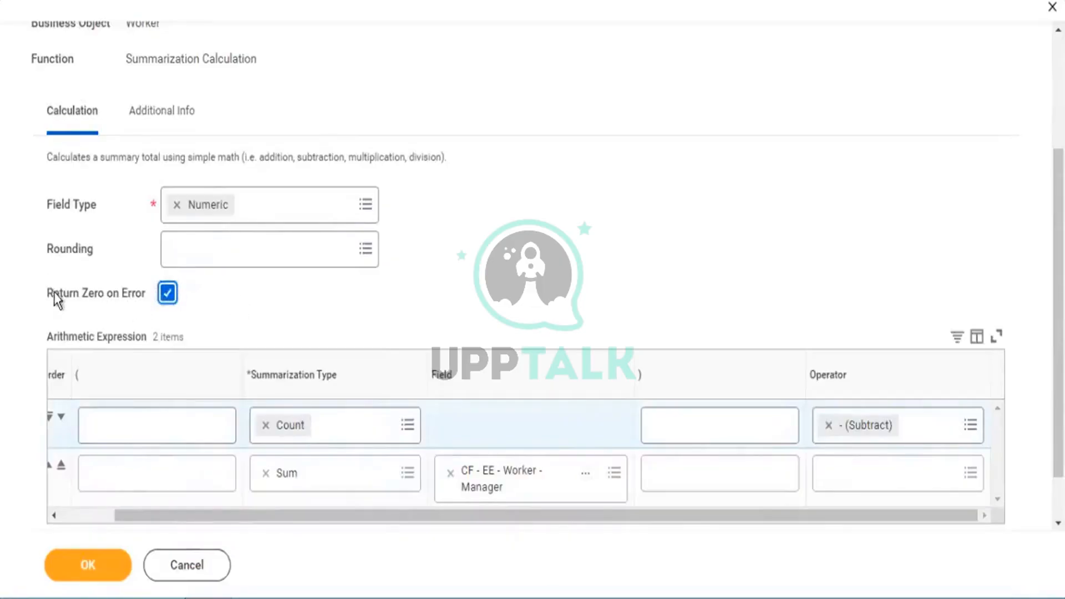
{"action": "left_click_drag", "start_coordinate": [54, 294], "coordinate": [120, 294]}
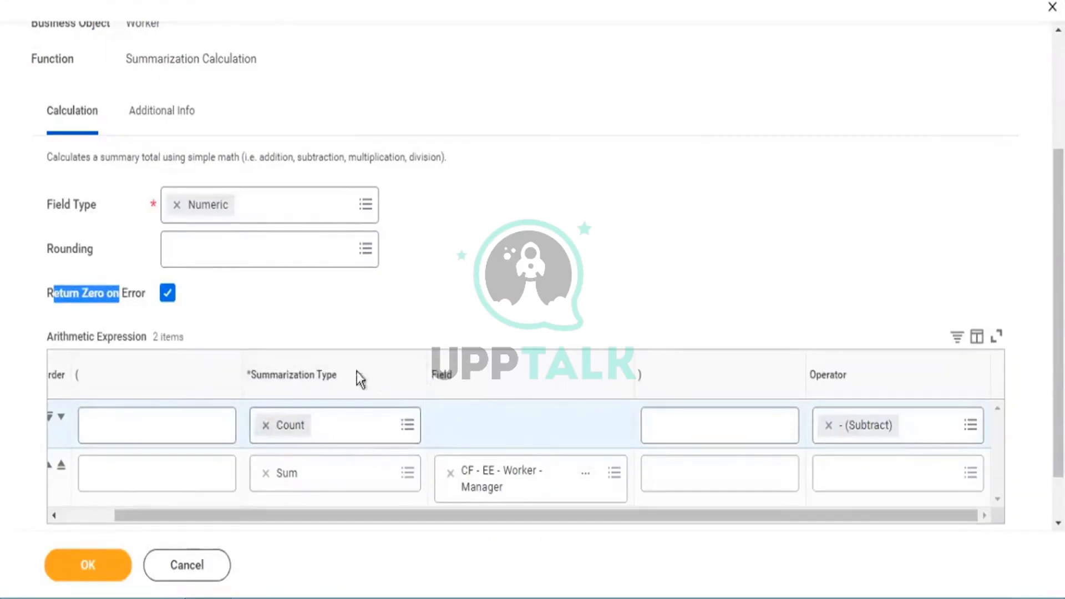
{"action": "left_click_drag", "start_coordinate": [256, 377], "coordinate": [331, 381]}
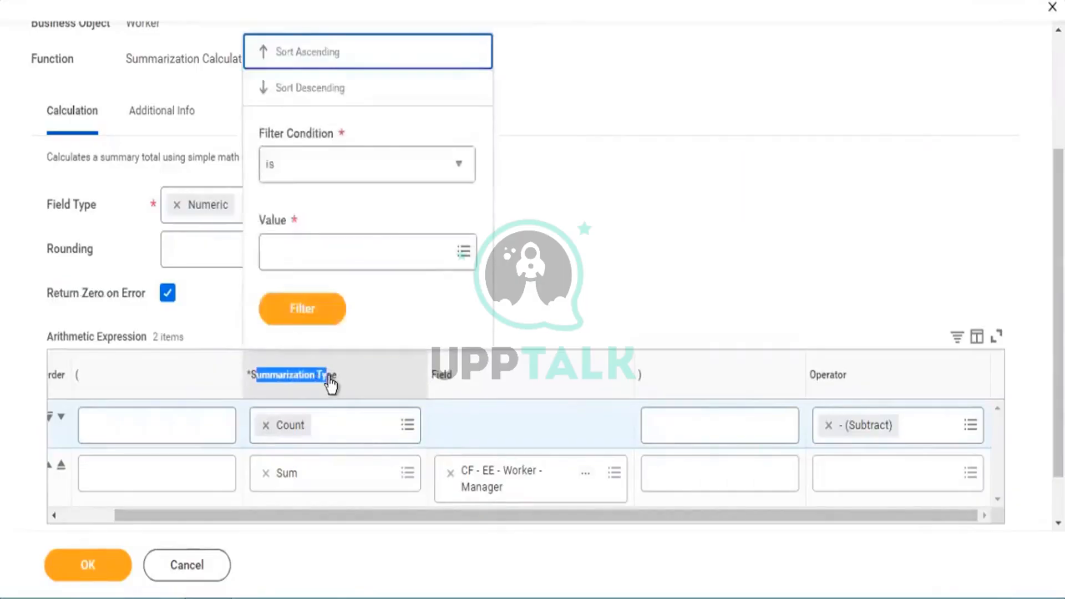
{"action": "left_click", "coordinate": [229, 459]}
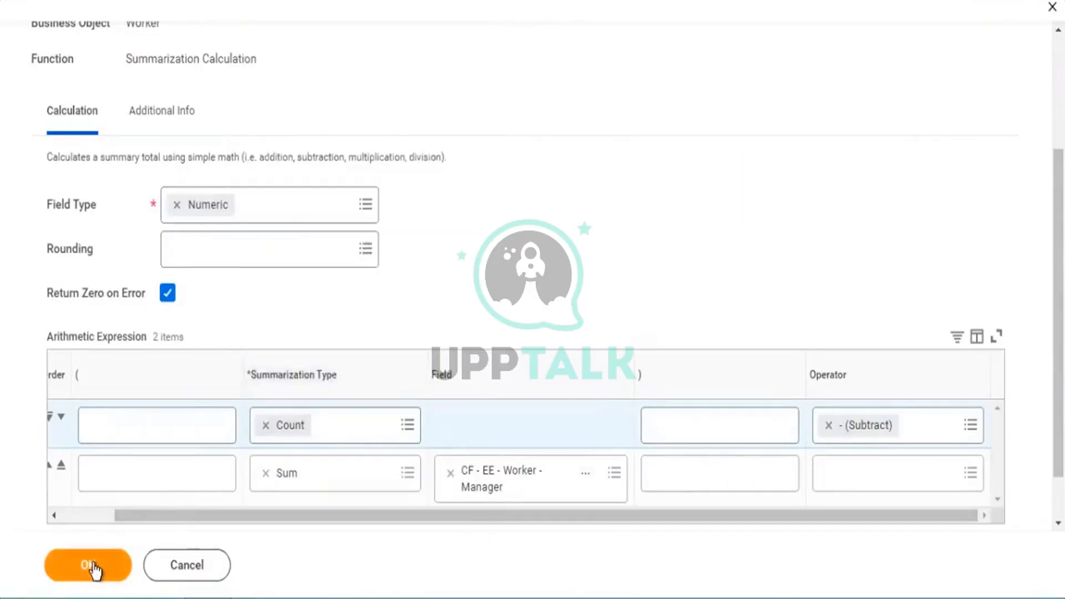
{"action": "left_click", "coordinate": [105, 557]}
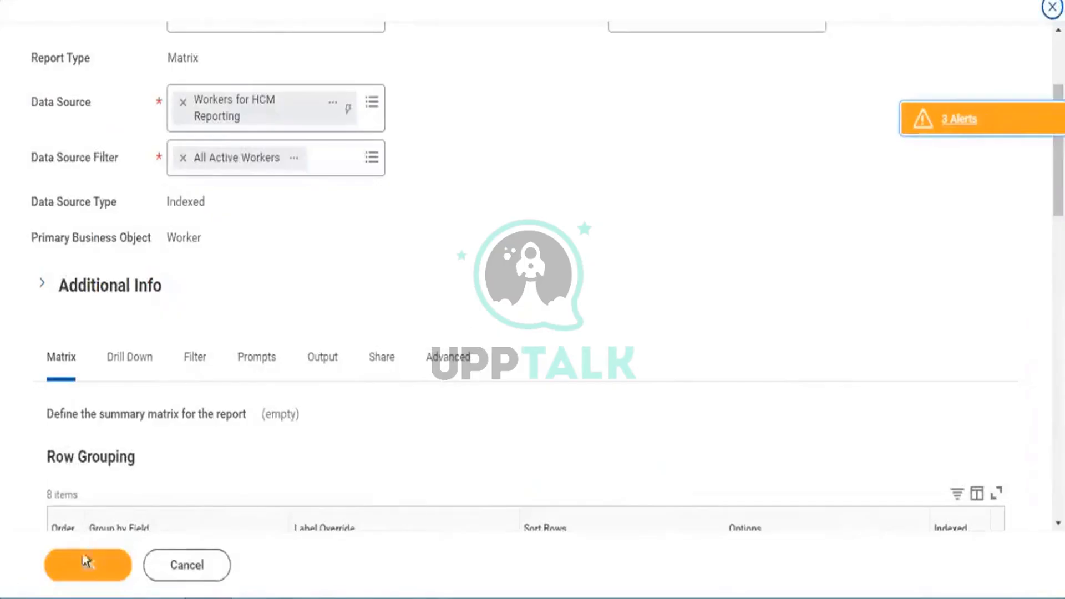
Step: Save the report definition and run the report with all prompts left blank, checking its rows down to the Total row
{"action": "left_click", "coordinate": [87, 564]}
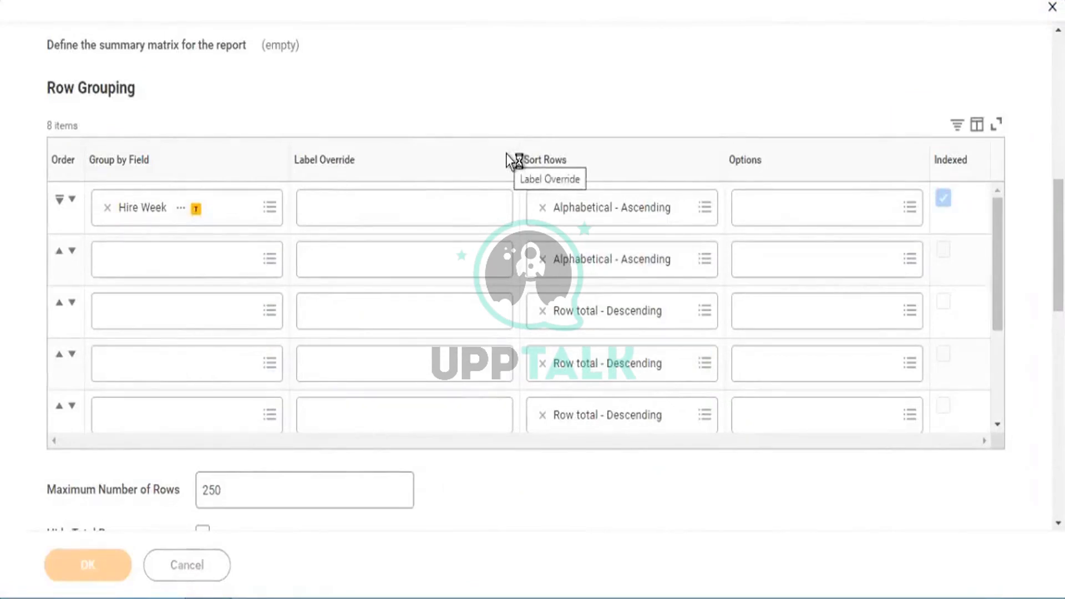
{"action": "left_click", "coordinate": [120, 568]}
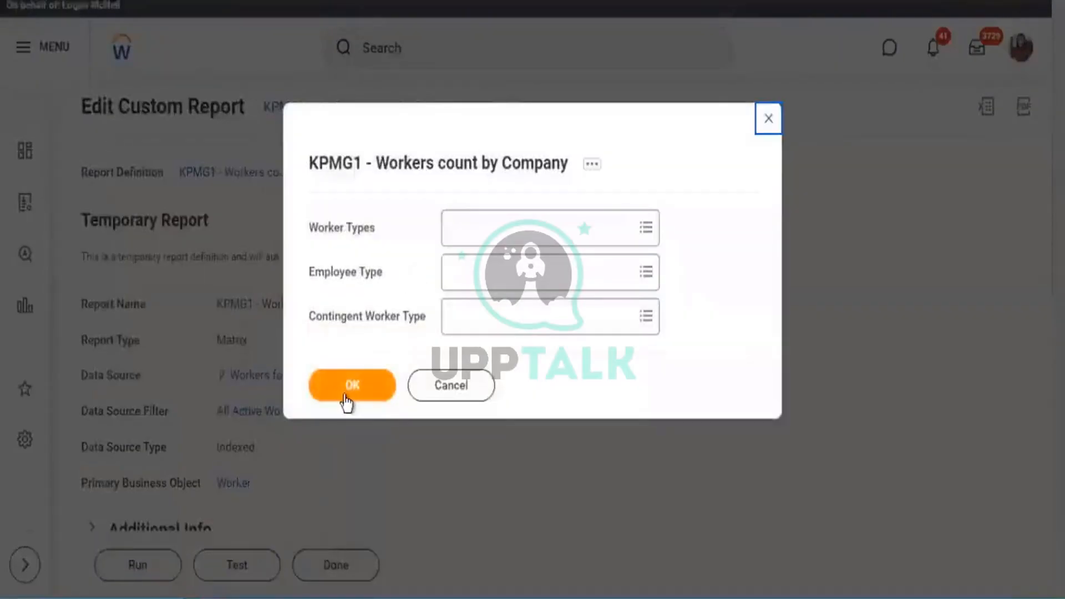
{"action": "left_click", "coordinate": [343, 395]}
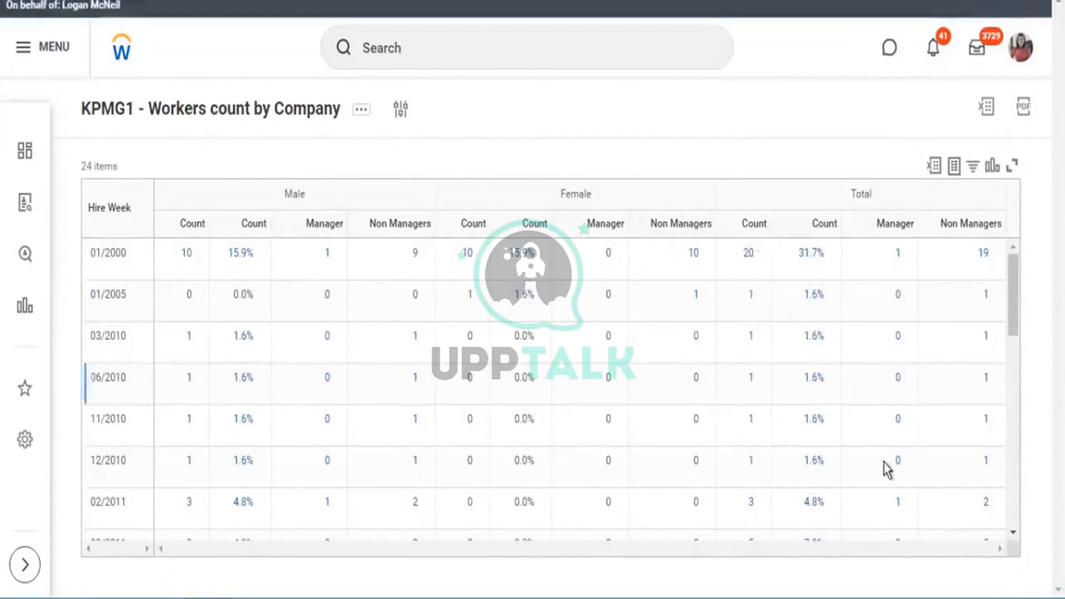
{"action": "scroll", "coordinate": [887, 468], "scroll_direction": "down", "scroll_amount": 10}
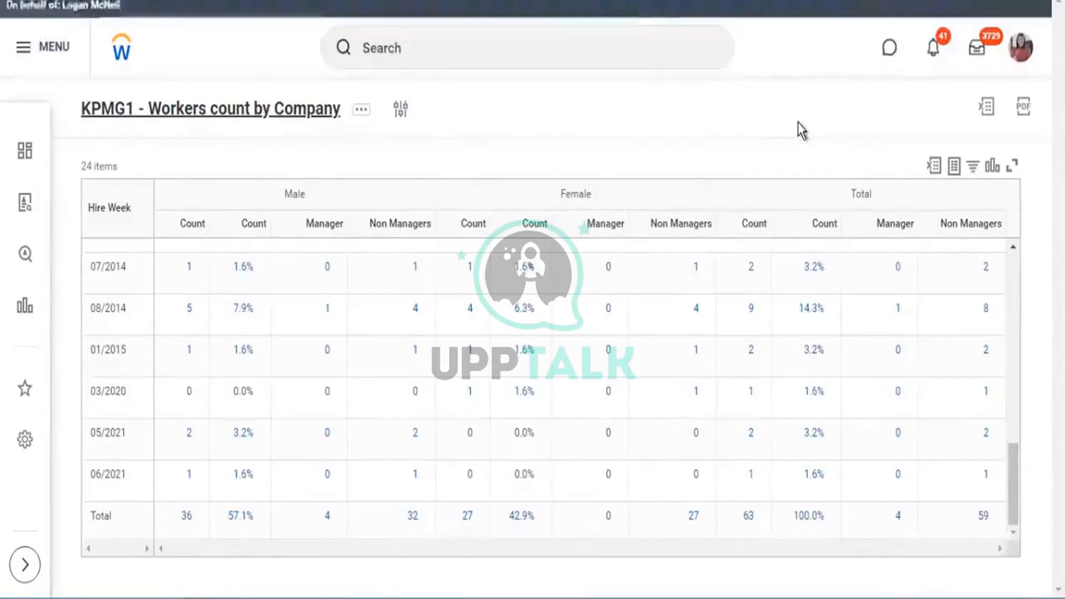
Step: Examine the Count, Manager Sum and Non Managers Calculation rows in the report definition's fields to summarize
{"action": "scroll", "coordinate": [797, 134], "scroll_direction": "down", "scroll_amount": 5}
{"action": "scroll", "coordinate": [794, 145], "scroll_direction": "down", "scroll_amount": 15}
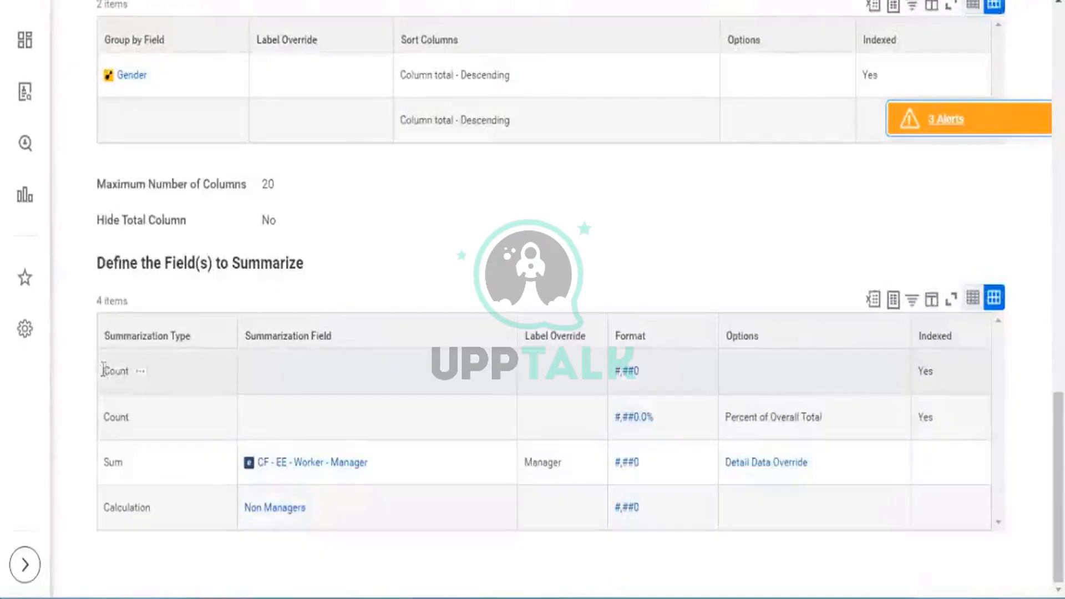
{"action": "left_click_drag", "start_coordinate": [105, 370], "coordinate": [123, 372]}
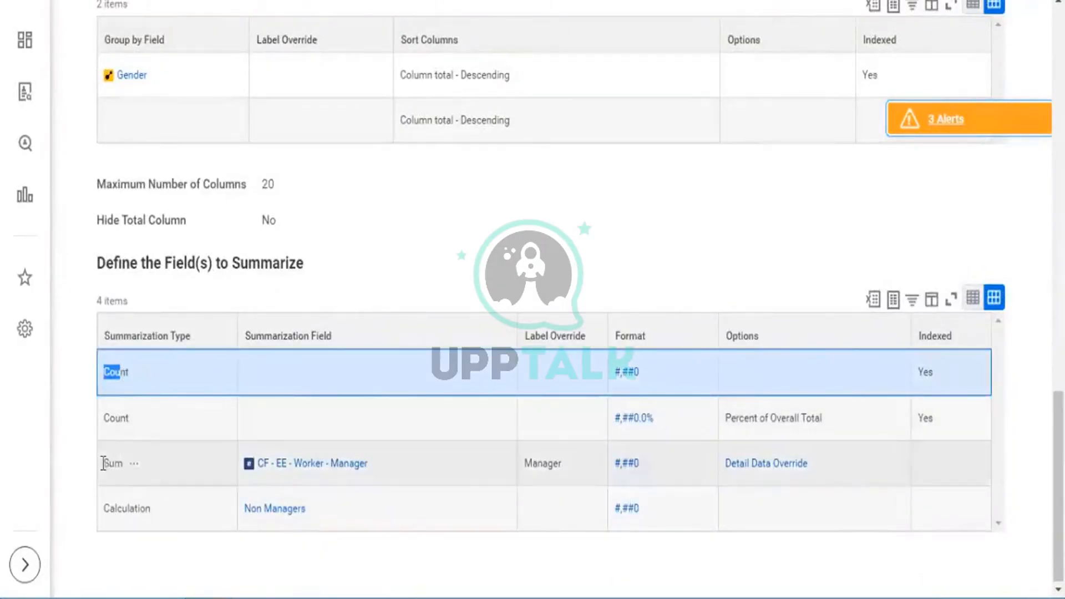
{"action": "left_click_drag", "start_coordinate": [105, 465], "coordinate": [398, 471]}
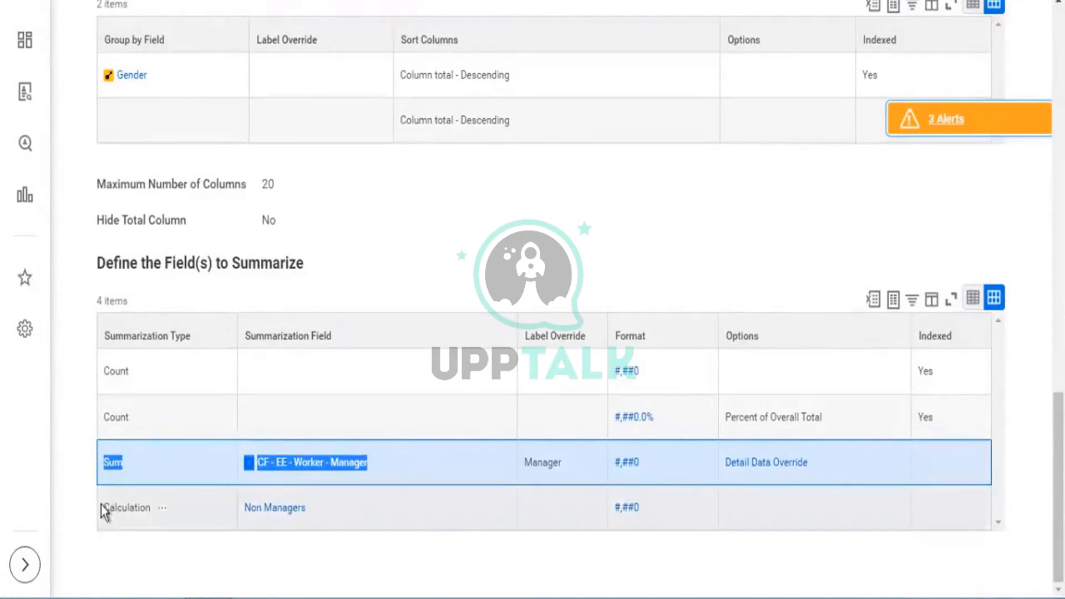
{"action": "left_click_drag", "start_coordinate": [101, 508], "coordinate": [150, 508]}
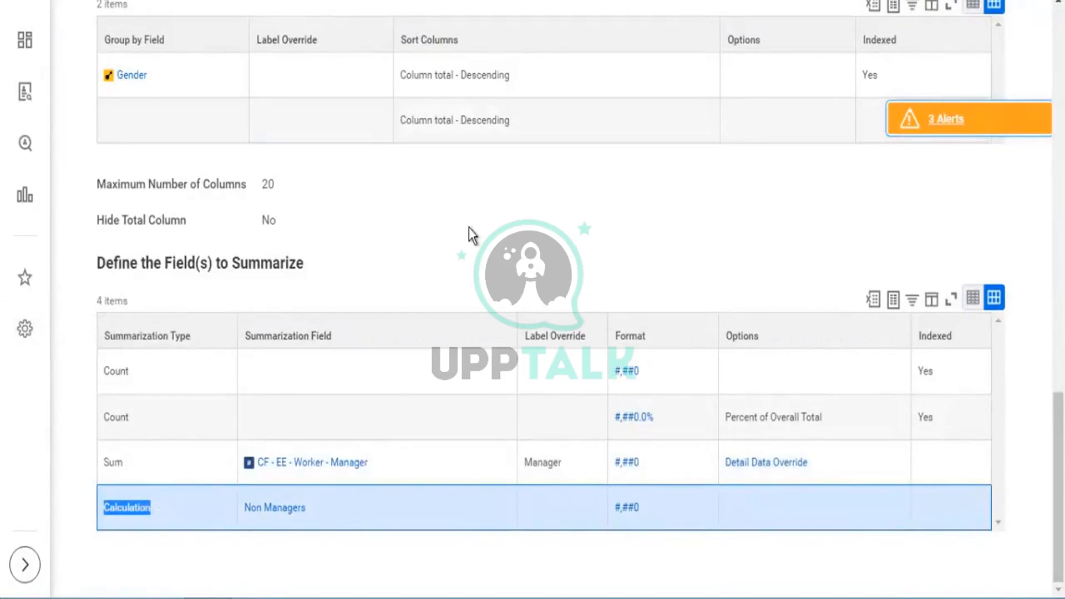
Step: Open the KPMG1 - Workers count by Company report definition for editing
{"action": "scroll", "coordinate": [468, 228], "scroll_direction": "up", "scroll_amount": 10}
{"action": "scroll", "coordinate": [468, 228], "scroll_direction": "up", "scroll_amount": 1}
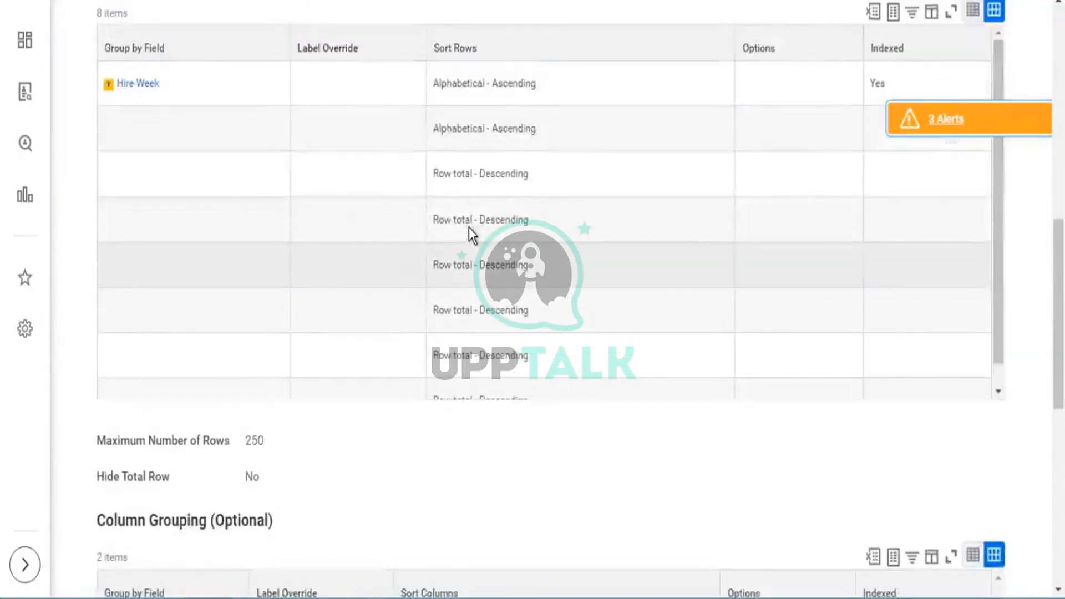
{"action": "scroll", "coordinate": [452, 279], "scroll_direction": "up", "scroll_amount": 11}
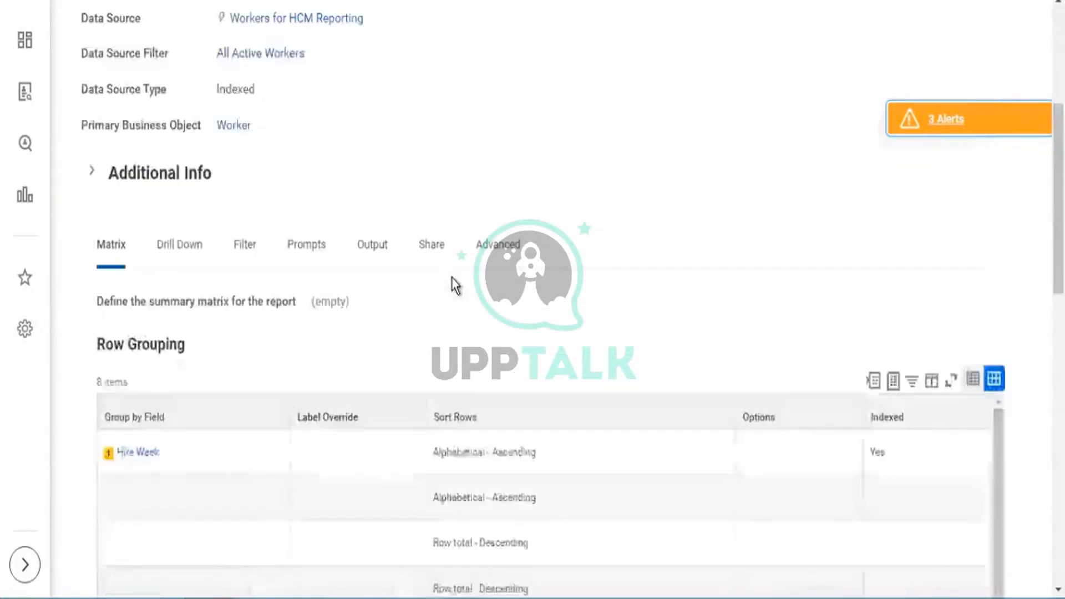
{"action": "left_click", "coordinate": [498, 78]}
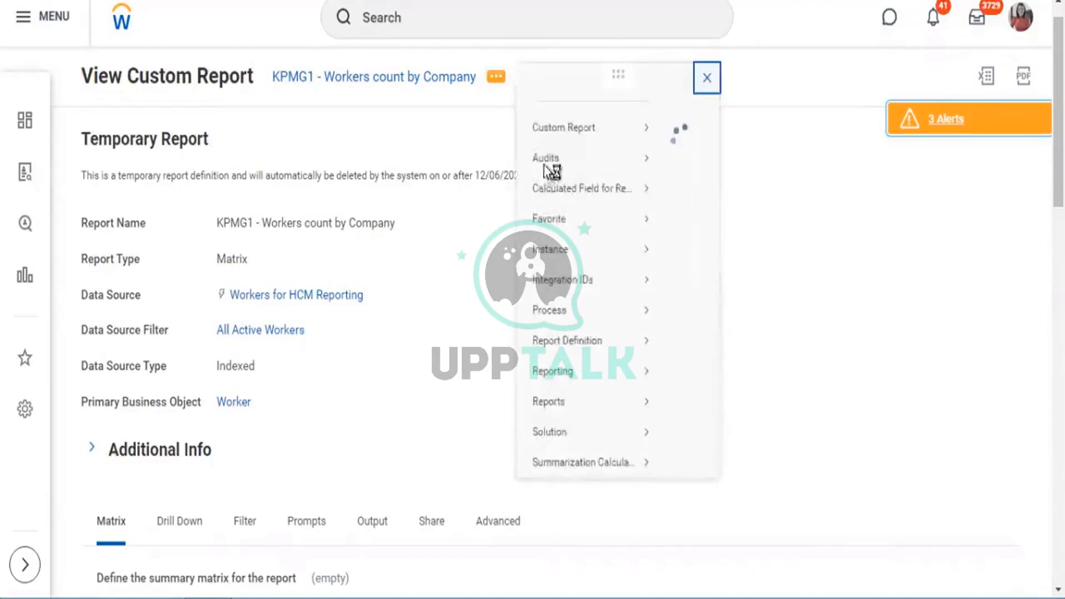
{"action": "mouse_move", "coordinate": [573, 147]}
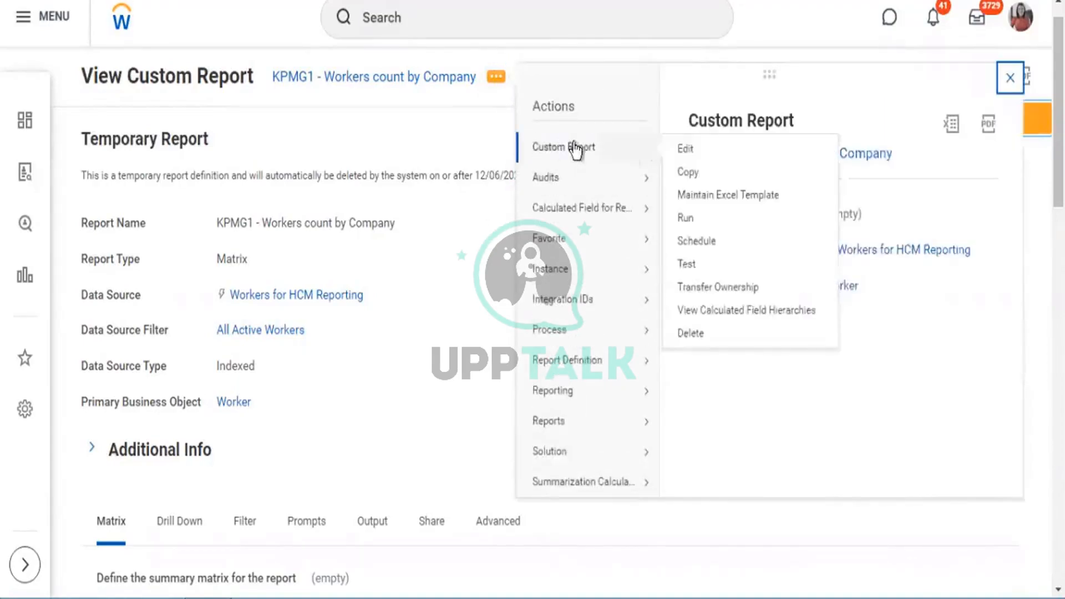
{"action": "left_click", "coordinate": [681, 149]}
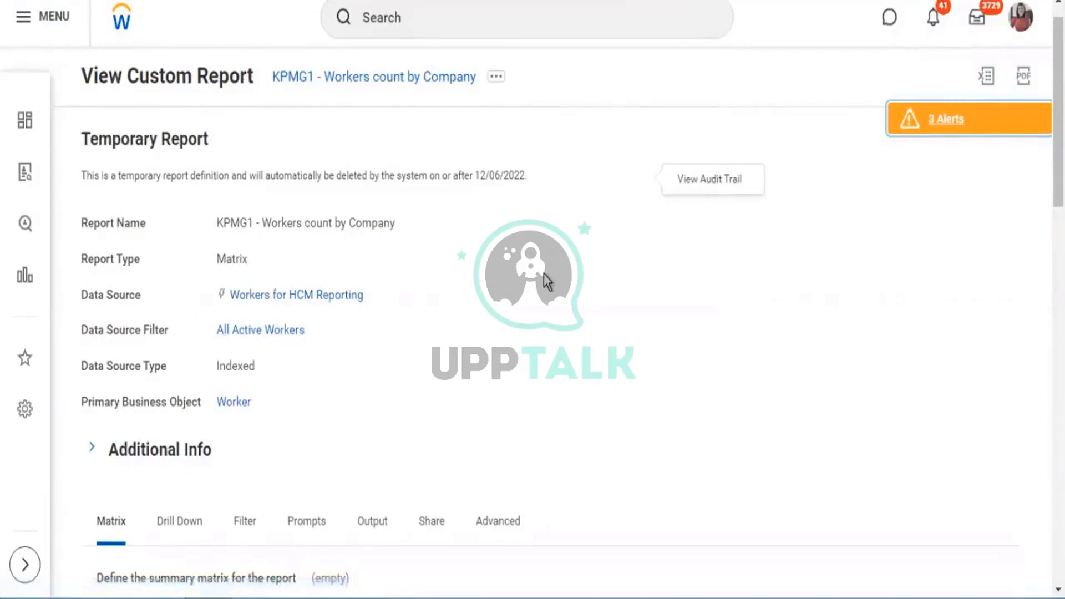
{"action": "scroll", "coordinate": [641, 247], "scroll_direction": "down", "scroll_amount": 5}
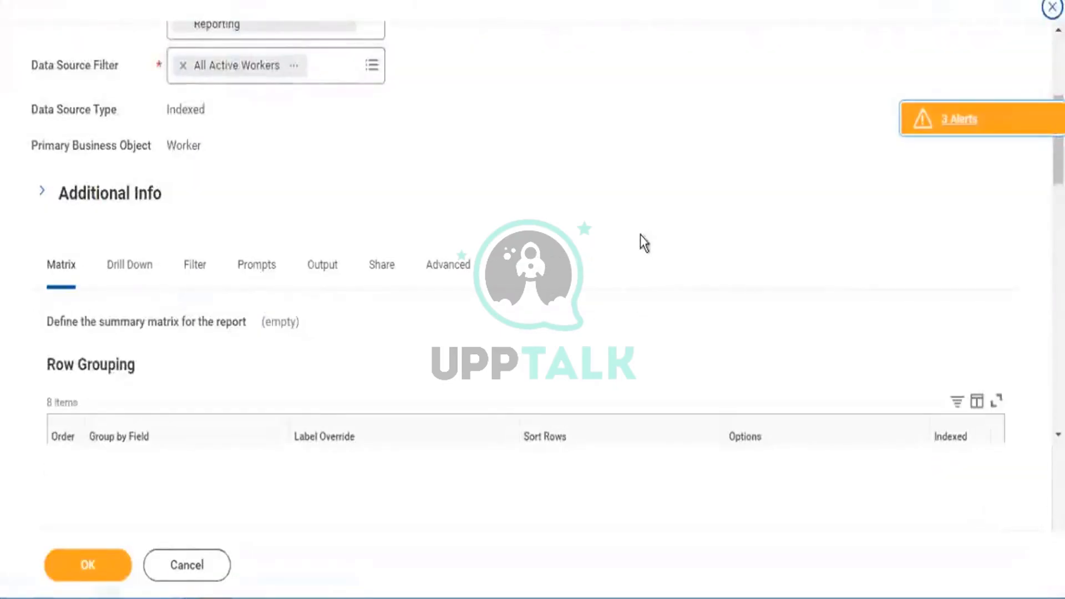
{"action": "key", "text": "F5"}
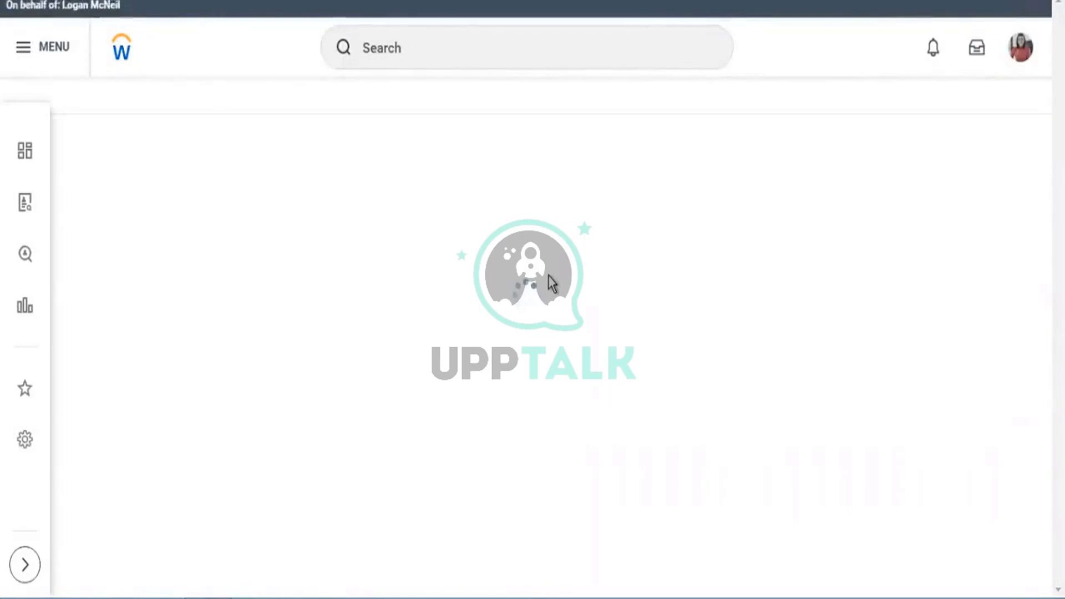
Step: Replace the Hire Week row grouping with the calculated field CF - EEB - Worker - Region Grouping and set its label override to Region
{"action": "scroll", "coordinate": [558, 336], "scroll_direction": "down", "scroll_amount": 10}
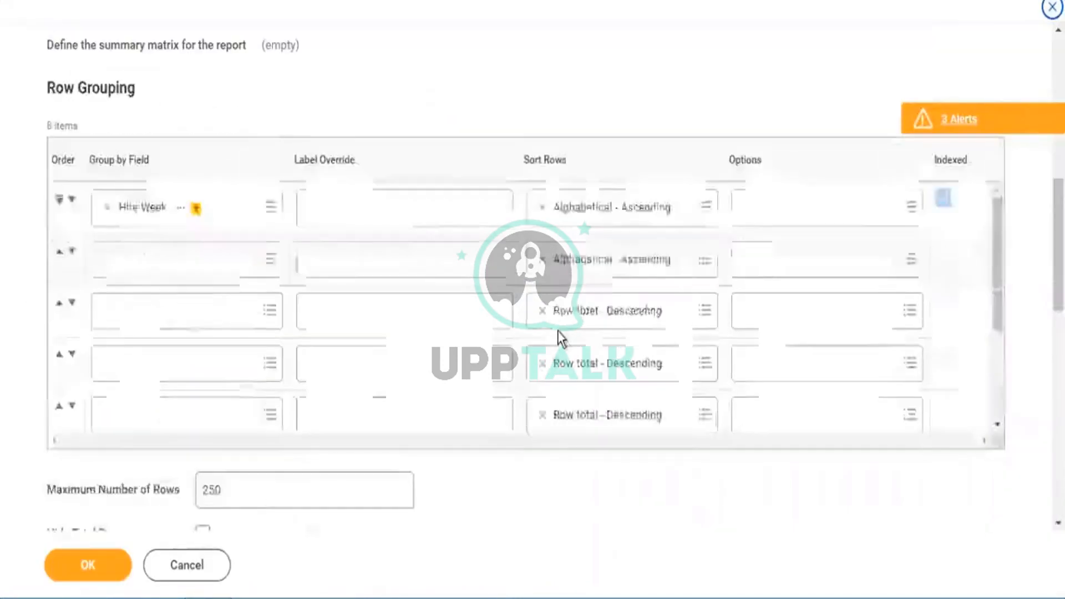
{"action": "scroll", "coordinate": [558, 336], "scroll_direction": "down", "scroll_amount": 6}
{"action": "scroll", "coordinate": [568, 370], "scroll_direction": "down", "scroll_amount": 8}
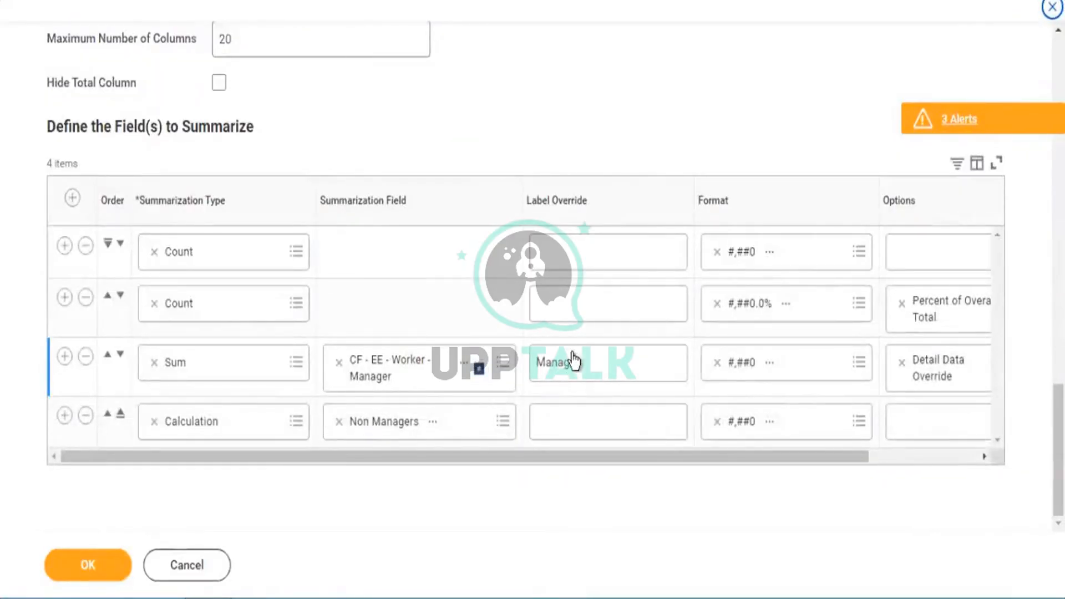
{"action": "scroll", "coordinate": [424, 115], "scroll_direction": "up", "scroll_amount": 15}
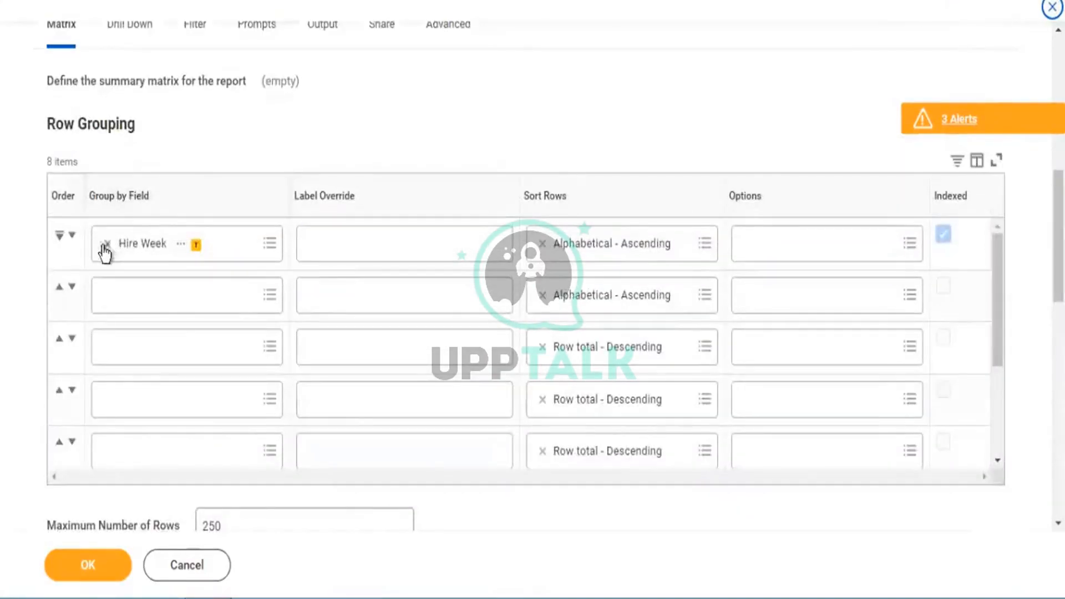
{"action": "left_click", "coordinate": [270, 249]}
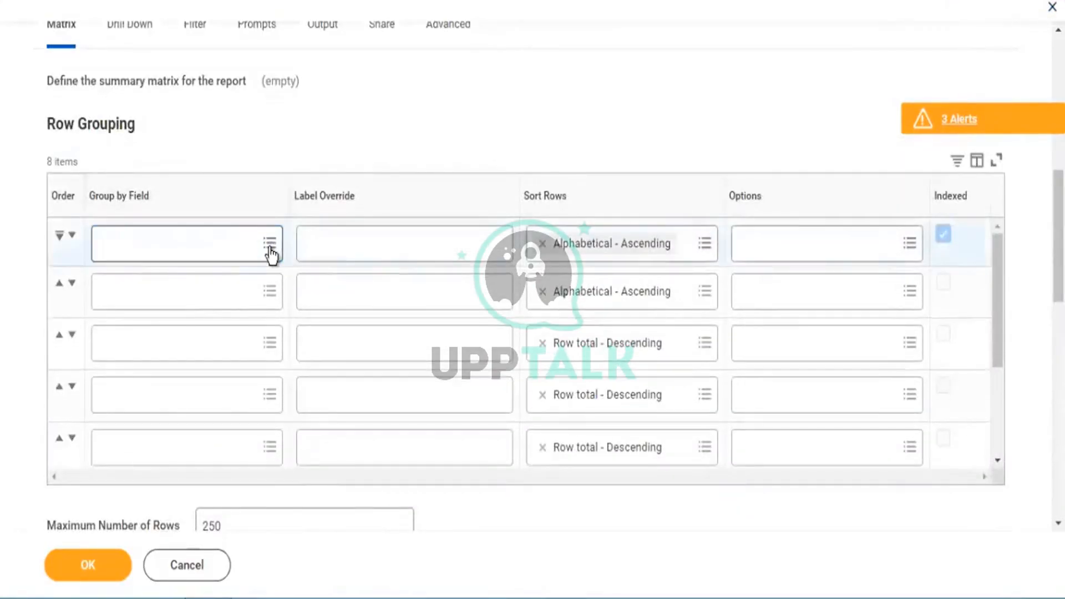
{"action": "left_click", "coordinate": [269, 248]}
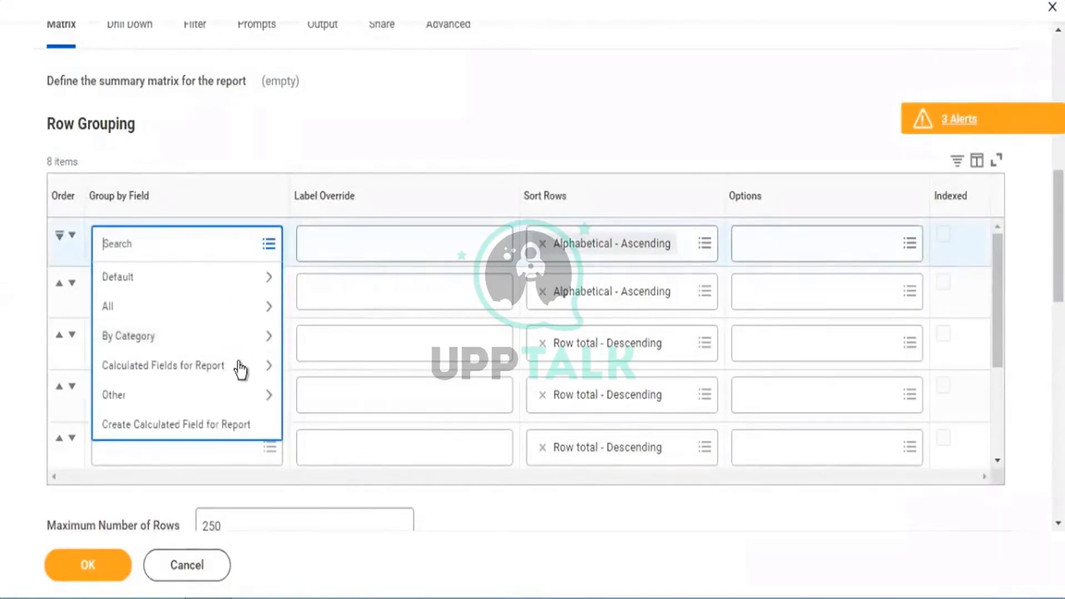
{"action": "left_click", "coordinate": [241, 364]}
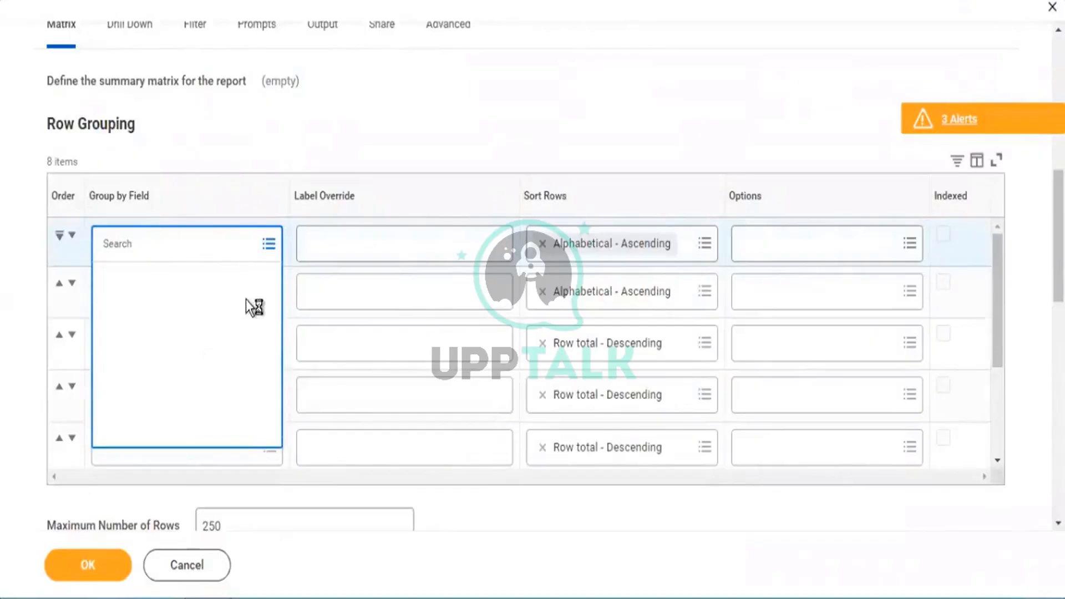
{"action": "mouse_move", "coordinate": [172, 324]}
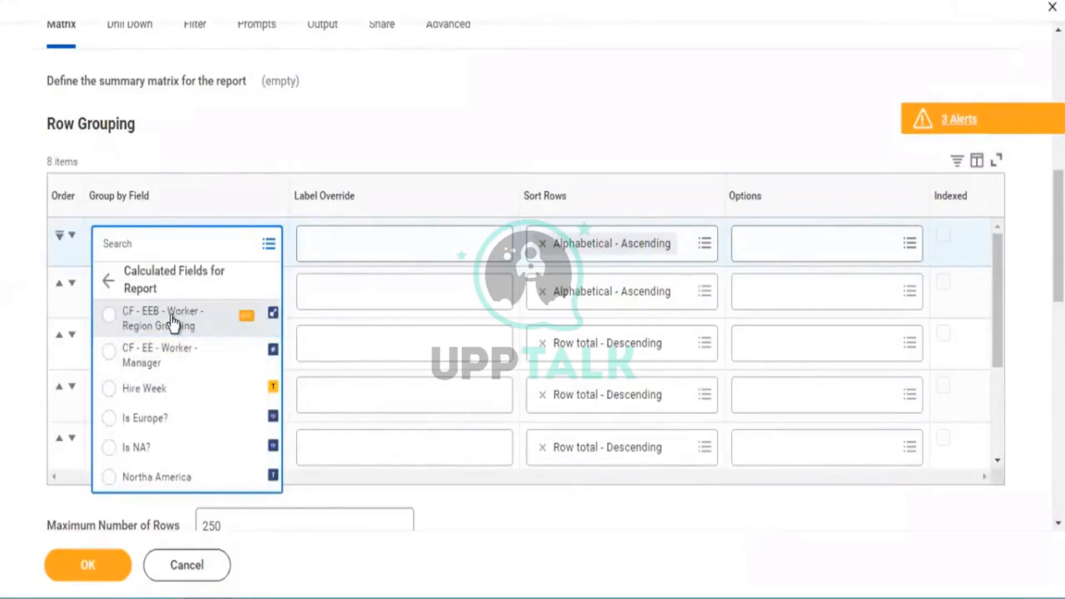
{"action": "left_click", "coordinate": [173, 323]}
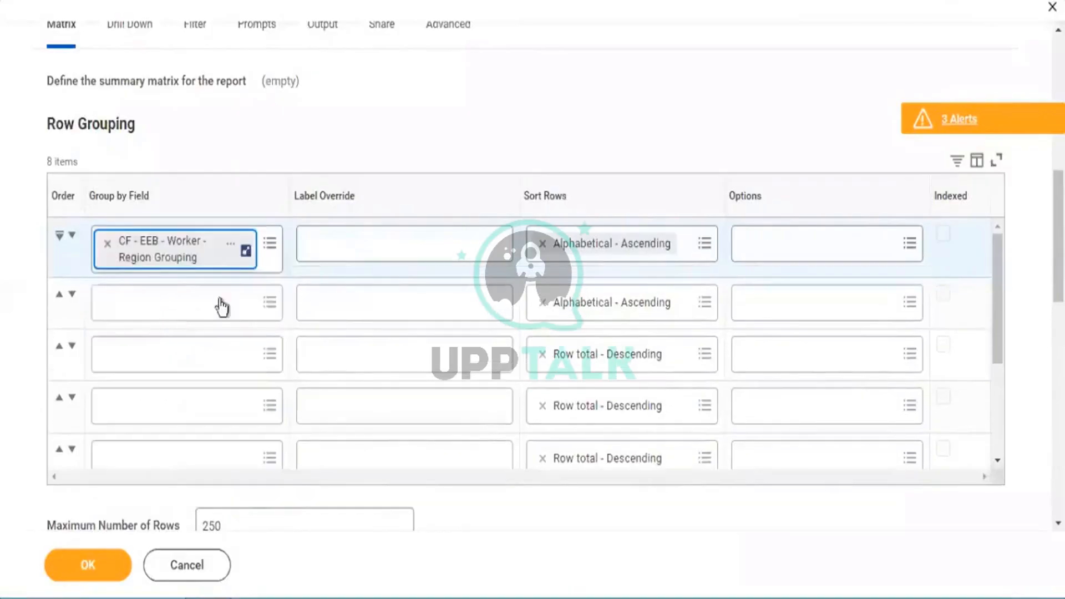
{"action": "left_click", "coordinate": [355, 241]}
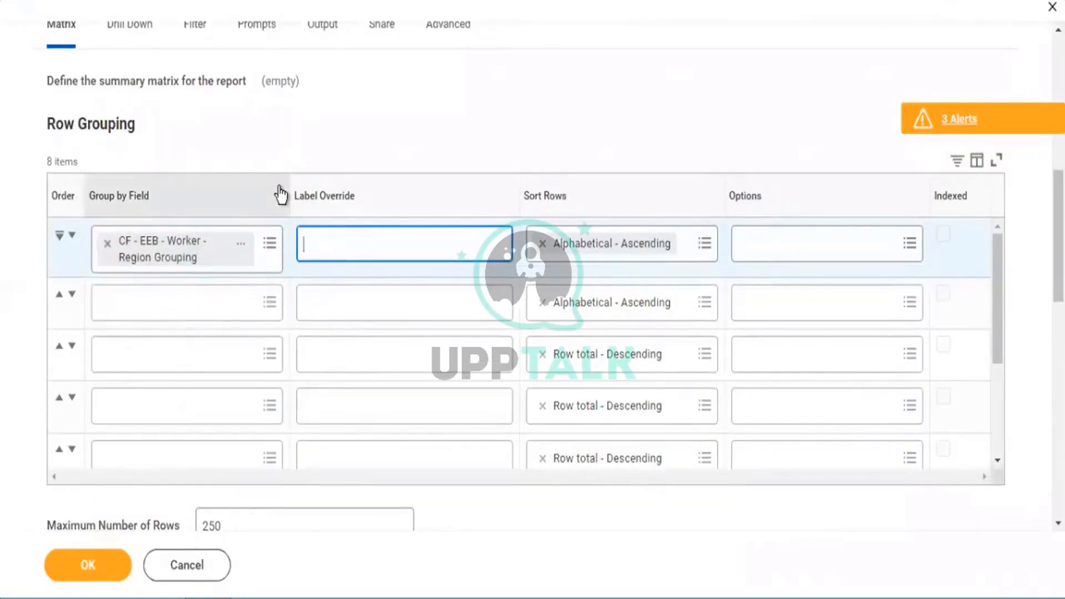
{"action": "type", "text": "Region"}
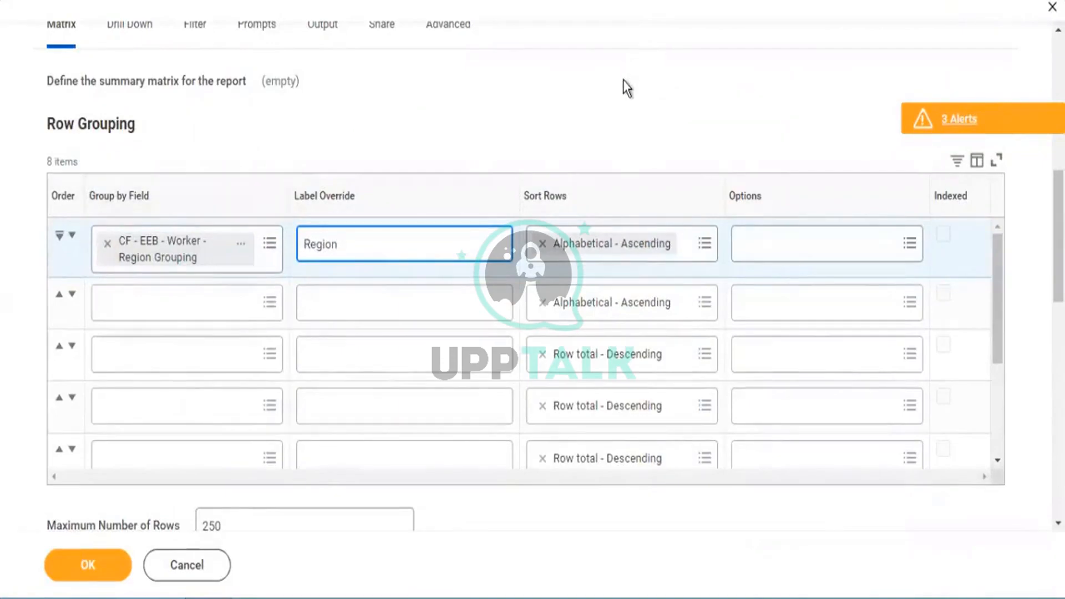
Step: Review the report definition's row grouping, column grouping and fields to summarize
{"action": "scroll", "coordinate": [626, 85], "scroll_direction": "down", "scroll_amount": 6}
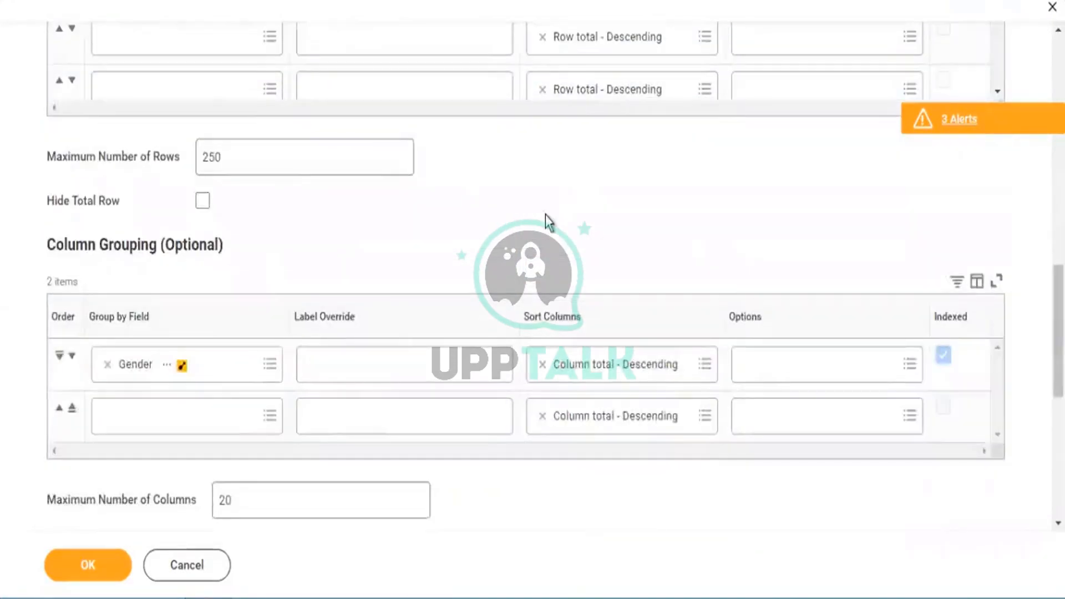
{"action": "scroll", "coordinate": [545, 214], "scroll_direction": "up", "scroll_amount": 9}
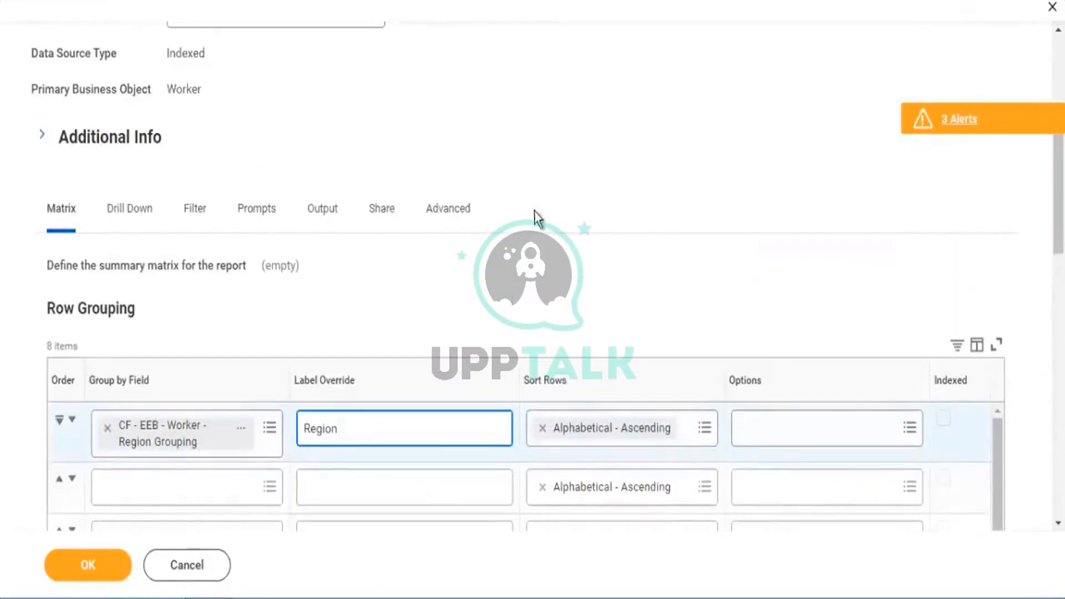
{"action": "scroll", "coordinate": [543, 216], "scroll_direction": "down", "scroll_amount": 5}
{"action": "scroll", "coordinate": [564, 225], "scroll_direction": "down", "scroll_amount": 3}
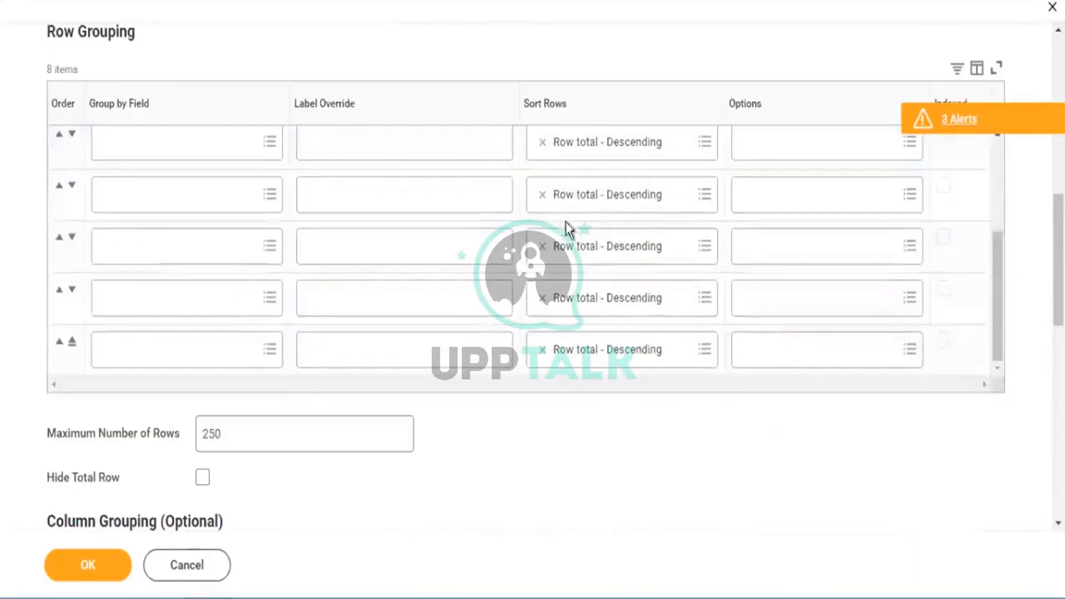
{"action": "scroll", "coordinate": [770, 367], "scroll_direction": "down", "scroll_amount": 5}
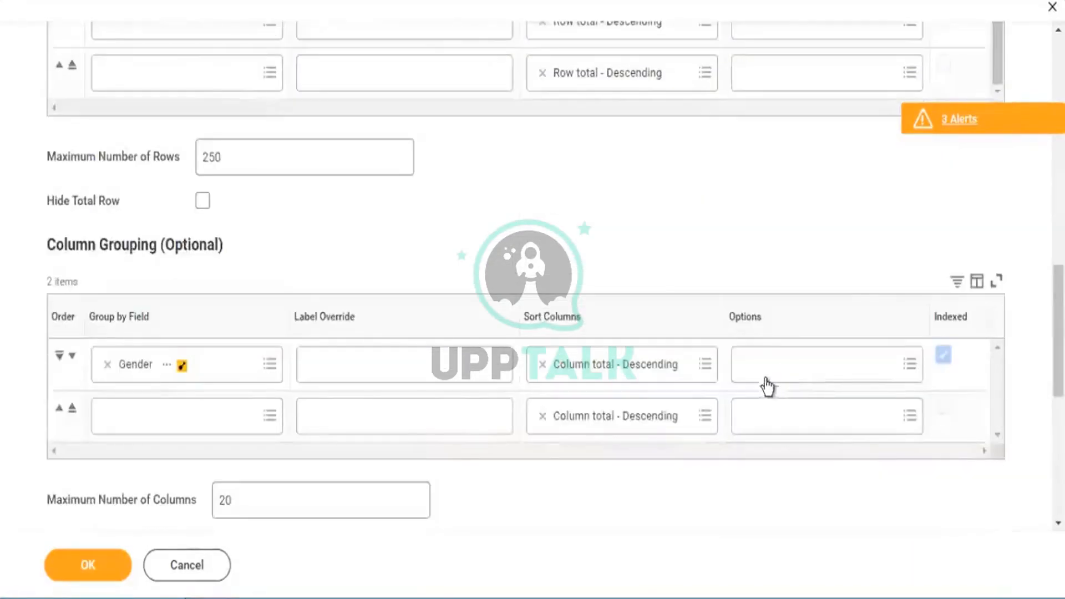
{"action": "scroll", "coordinate": [765, 385], "scroll_direction": "down", "scroll_amount": 8}
{"action": "scroll", "coordinate": [615, 201], "scroll_direction": "up", "scroll_amount": 10}
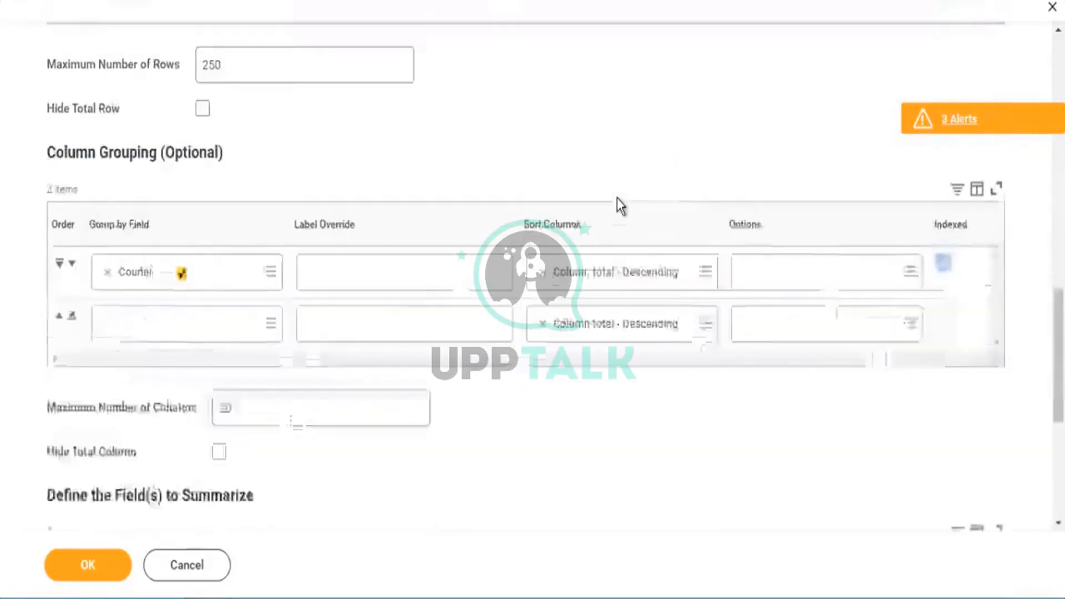
{"action": "scroll", "coordinate": [617, 200], "scroll_direction": "up", "scroll_amount": 10}
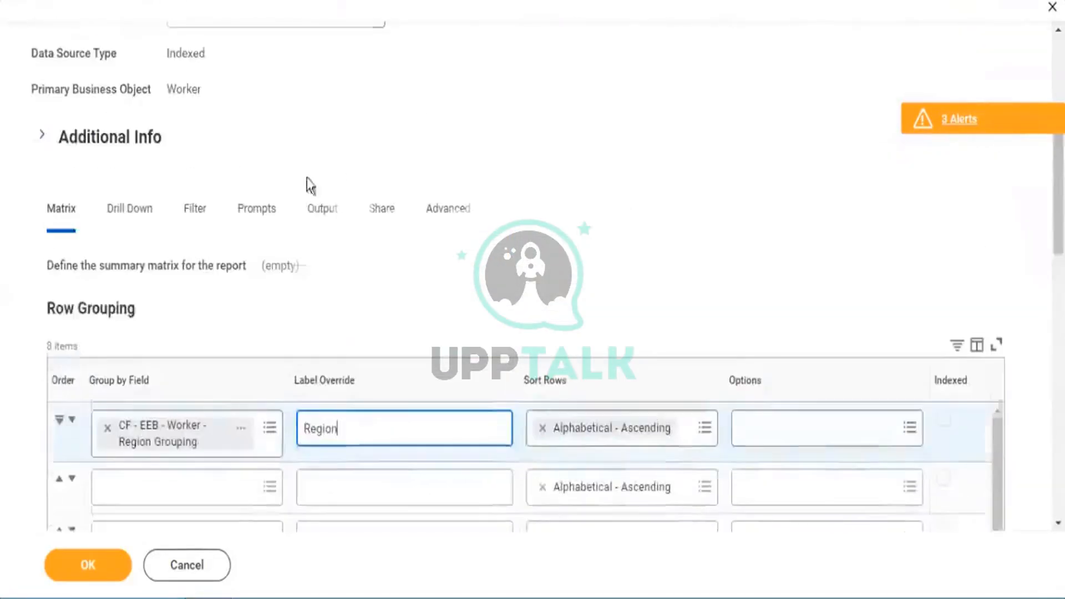
Step: Enable the report as a worklet in the worklet section of its output options
{"action": "left_click", "coordinate": [319, 213]}
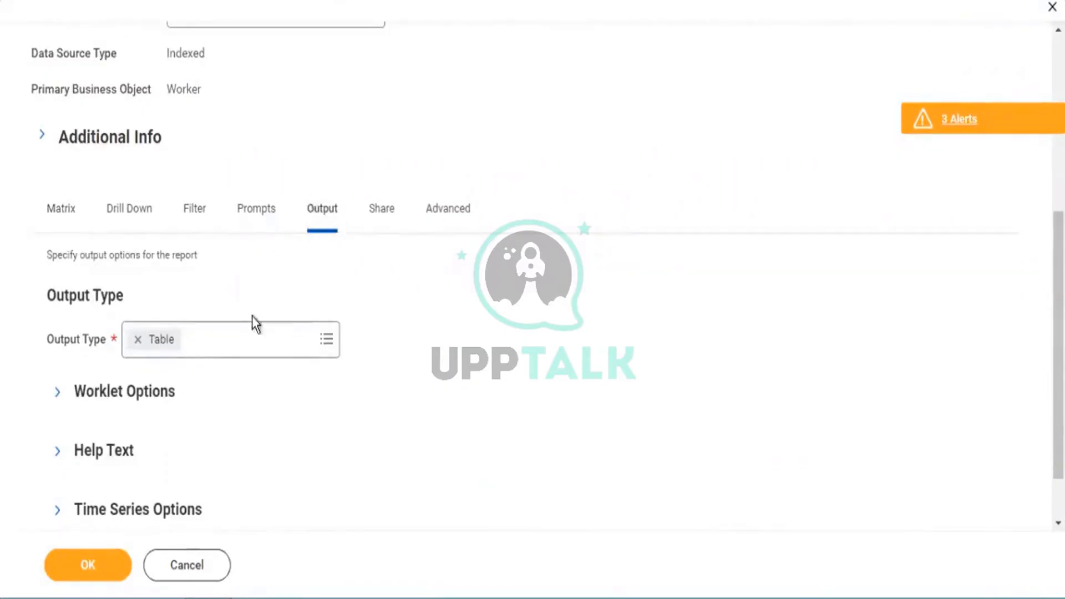
{"action": "scroll", "coordinate": [252, 319], "scroll_direction": "down", "scroll_amount": 1}
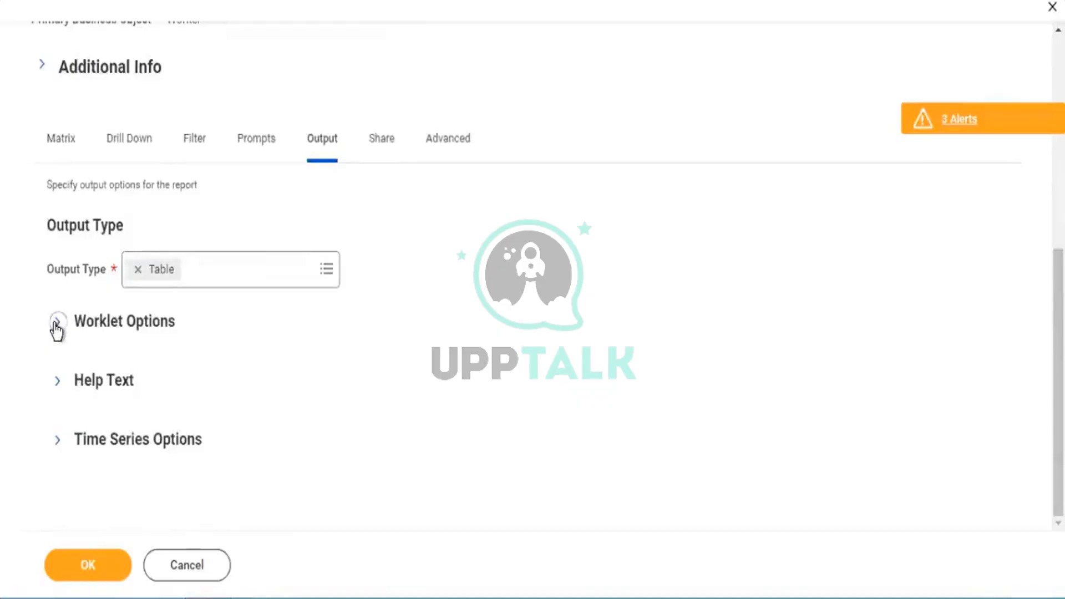
{"action": "left_click", "coordinate": [57, 323]}
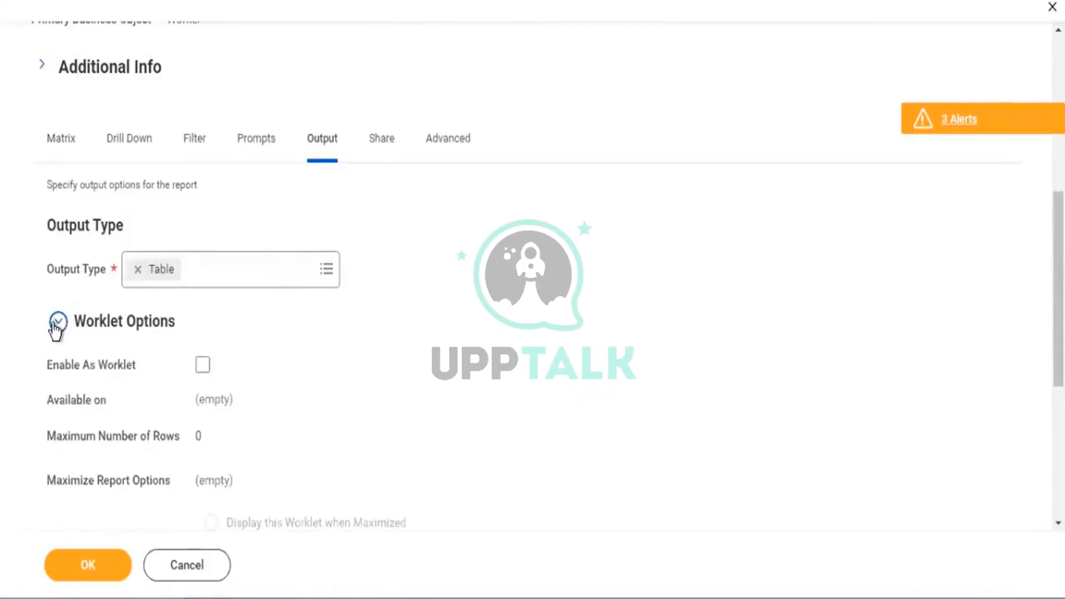
{"action": "left_click", "coordinate": [201, 367]}
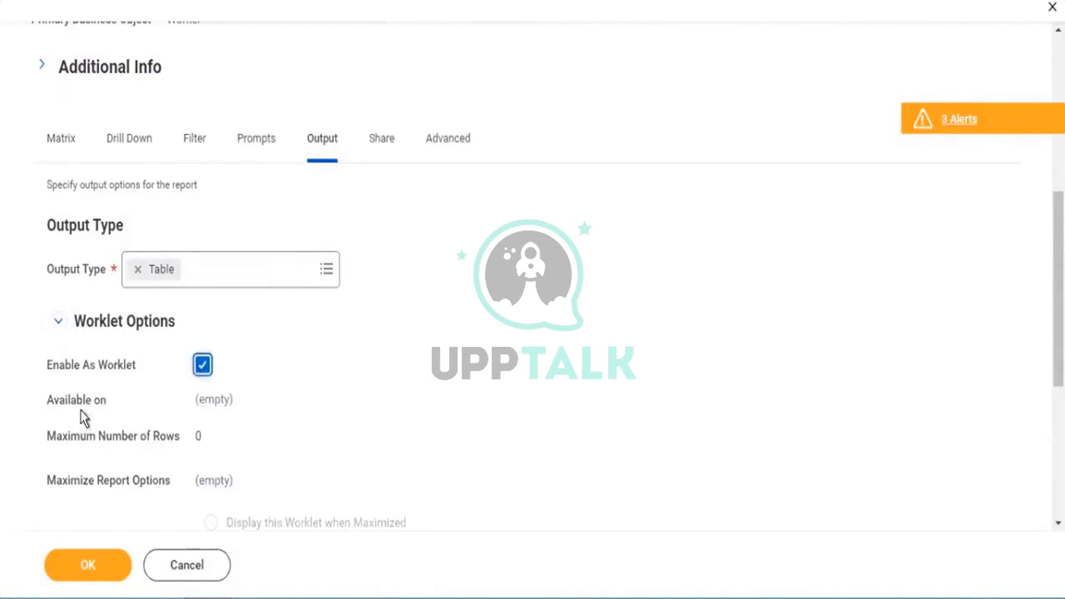
Step: Turn off Enable As Worklet for the report and collapse the worklet options
{"action": "left_click_drag", "start_coordinate": [53, 401], "coordinate": [236, 392]}
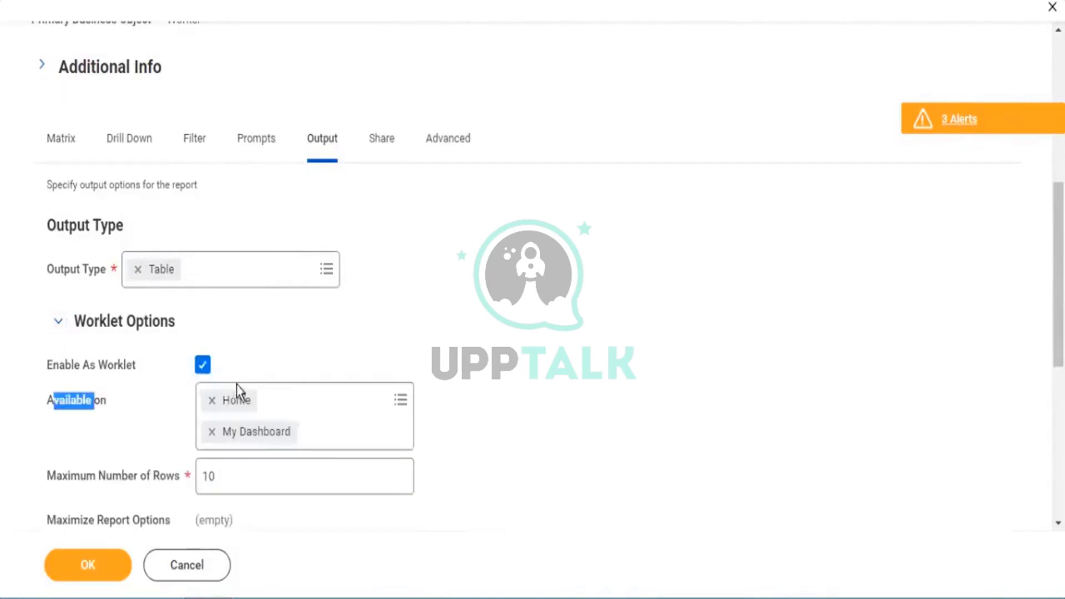
{"action": "left_click", "coordinate": [202, 365]}
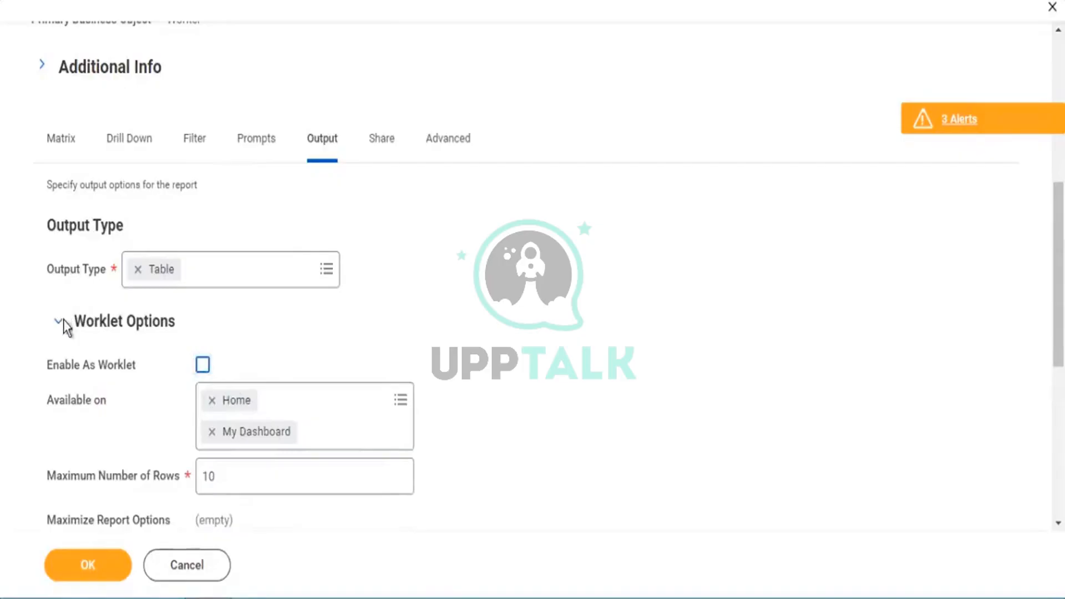
{"action": "left_click", "coordinate": [58, 321]}
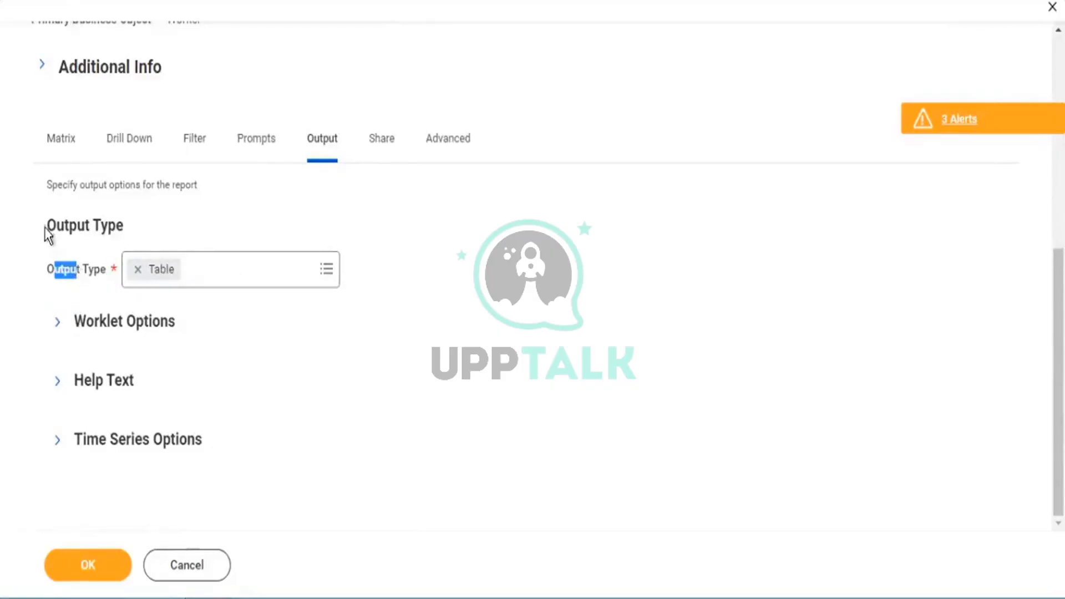
Step: Set the report's output type to Chart and Table
{"action": "left_click_drag", "start_coordinate": [48, 232], "coordinate": [348, 276]}
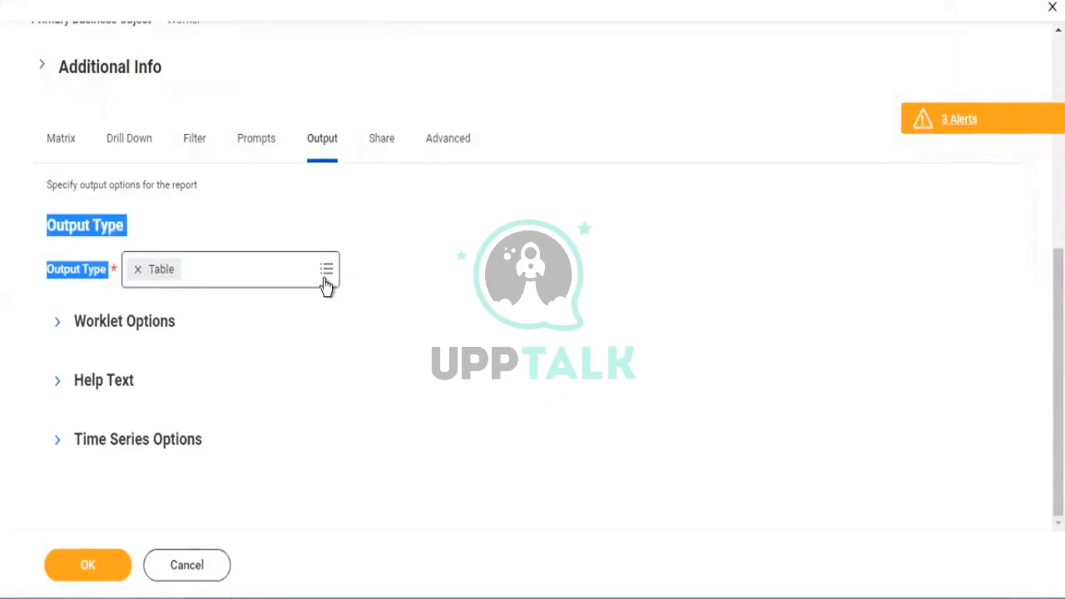
{"action": "left_click", "coordinate": [326, 282]}
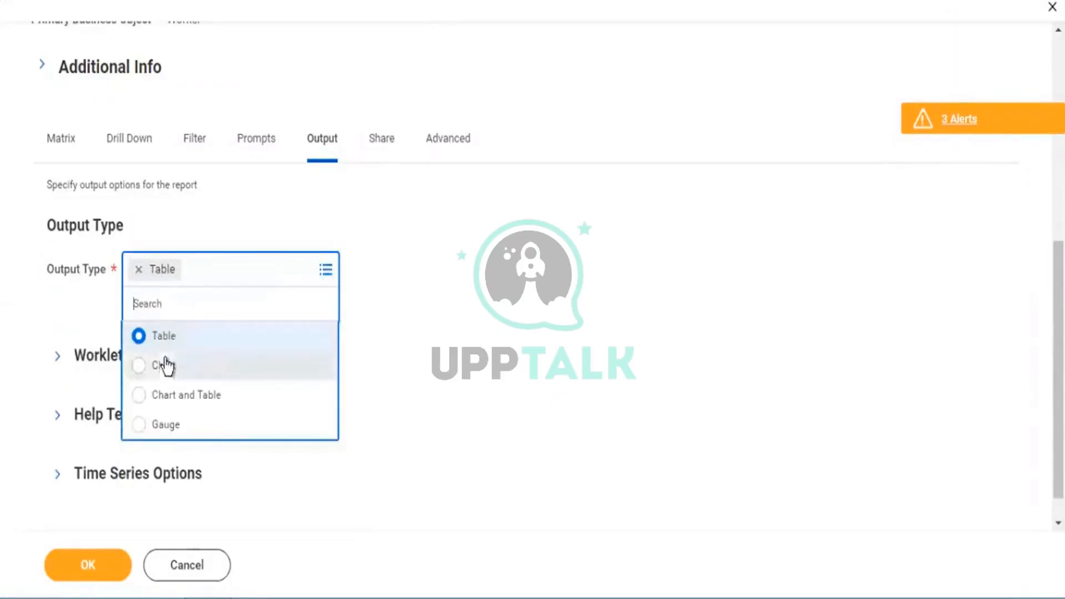
{"action": "left_click", "coordinate": [172, 394]}
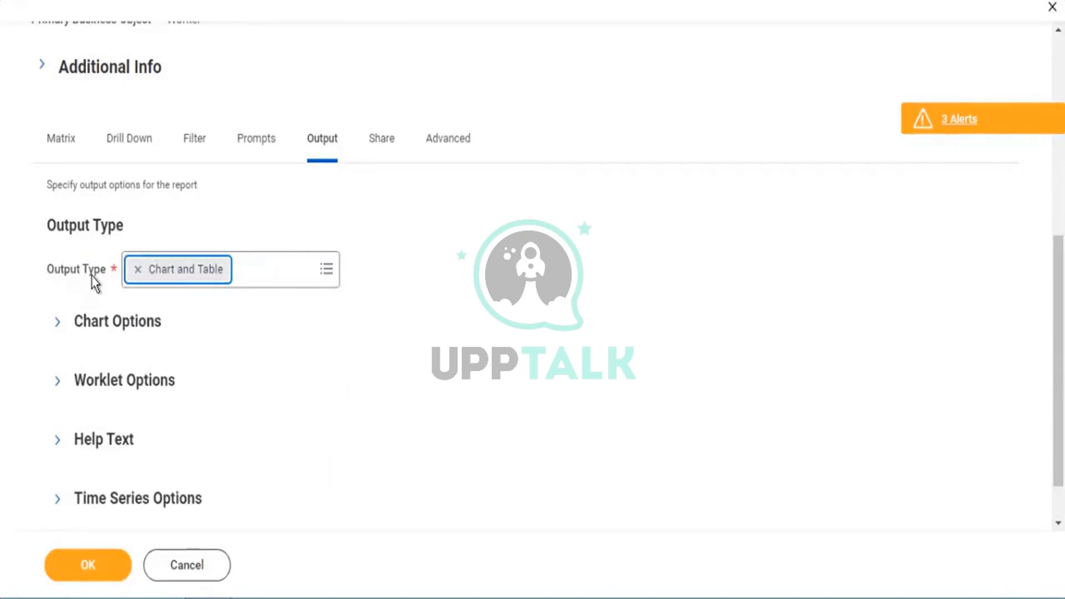
{"action": "left_click_drag", "start_coordinate": [92, 274], "coordinate": [48, 271]}
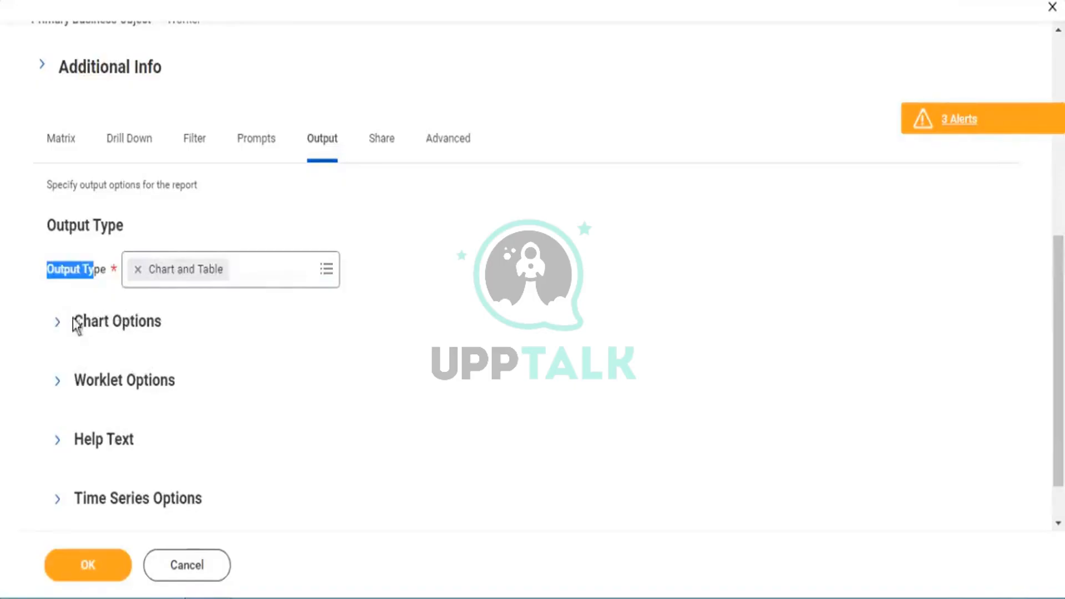
Step: Save the report definition and run the report with the worker type prompts left blank
{"action": "left_click", "coordinate": [89, 564]}
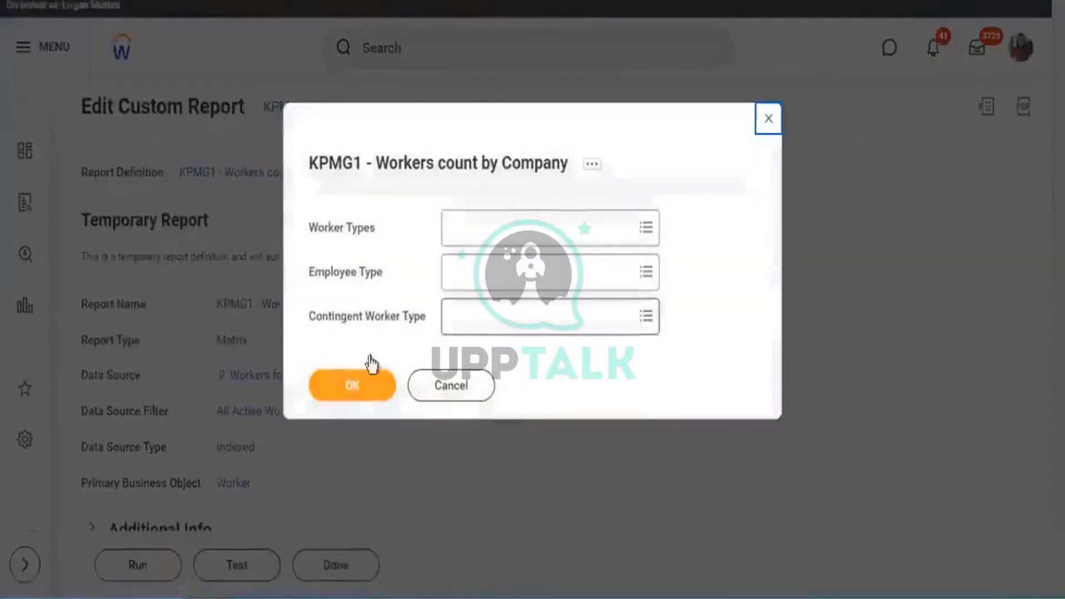
{"action": "left_click", "coordinate": [355, 387]}
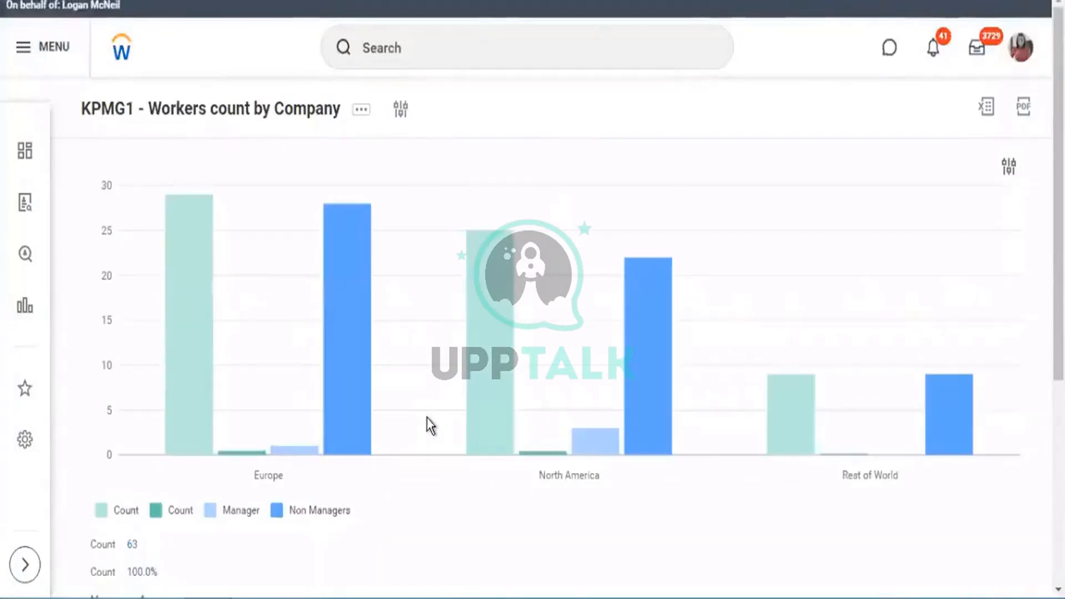
Step: Review the report's column chart and the table of regions by gender beneath it
{"action": "scroll", "coordinate": [438, 421], "scroll_direction": "down", "scroll_amount": 5}
{"action": "left_click_drag", "start_coordinate": [83, 352], "coordinate": [989, 560]}
{"action": "left_click", "coordinate": [990, 560]}
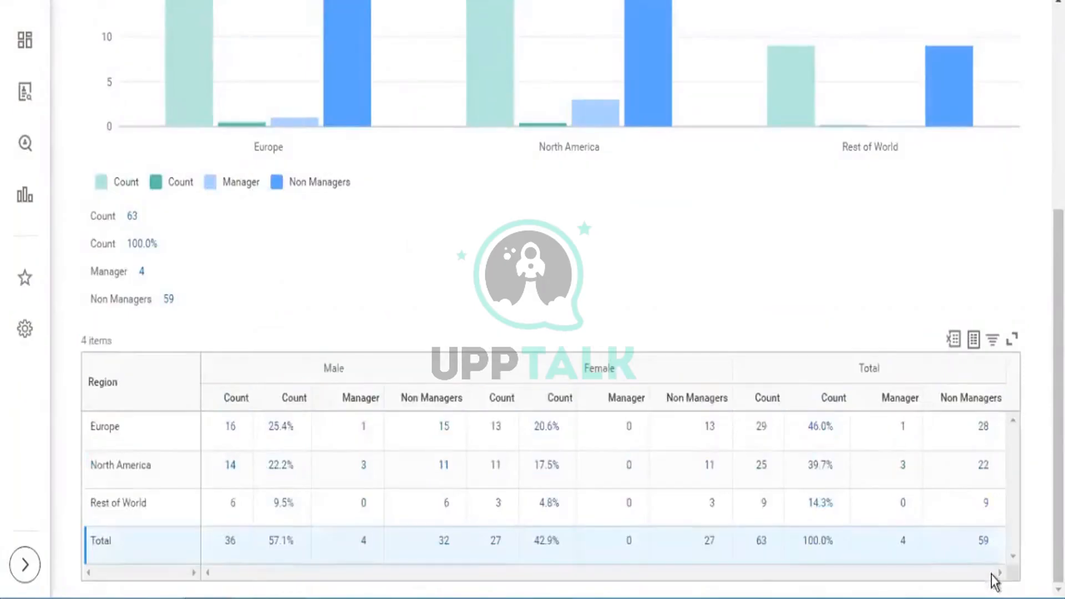
{"action": "scroll", "coordinate": [409, 248], "scroll_direction": "up", "scroll_amount": 5}
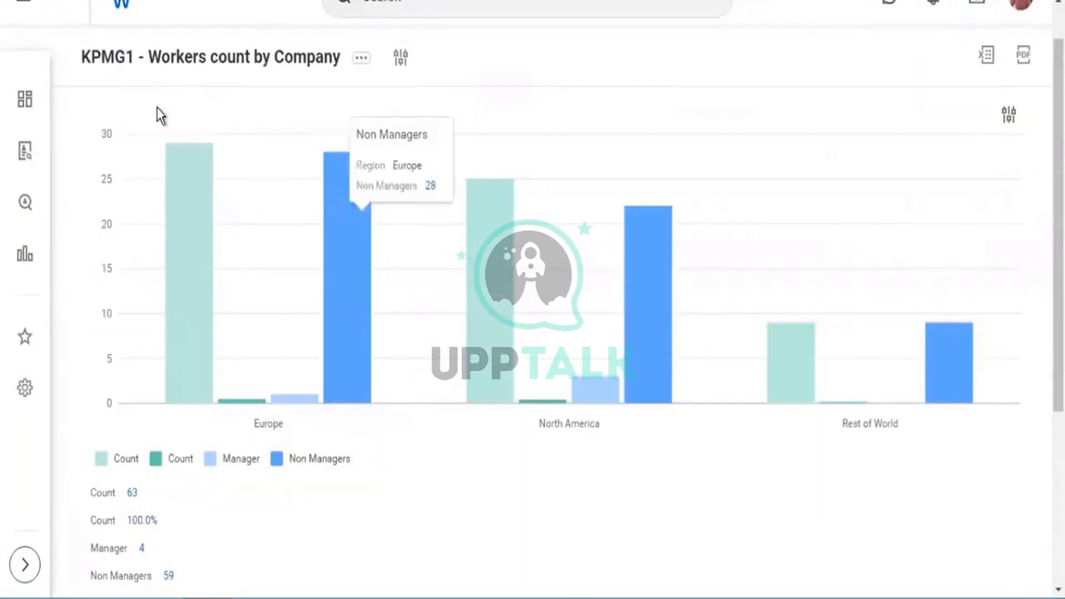
{"action": "scroll", "coordinate": [166, 117], "scroll_direction": "down", "scroll_amount": 2}
{"action": "scroll", "coordinate": [274, 206], "scroll_direction": "down", "scroll_amount": 2}
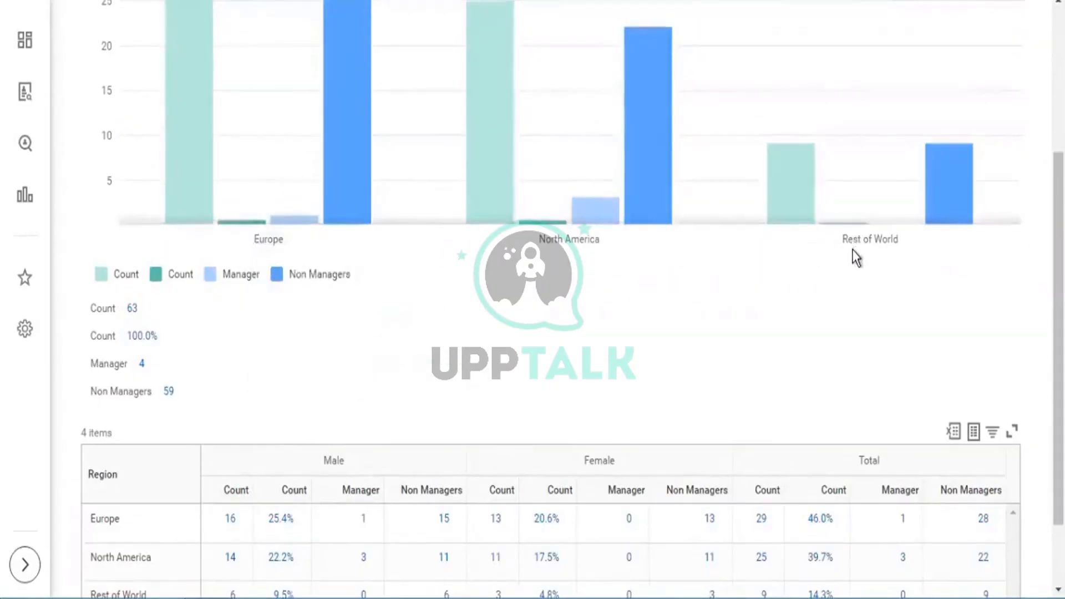
{"action": "scroll", "coordinate": [230, 416], "scroll_direction": "down", "scroll_amount": 2}
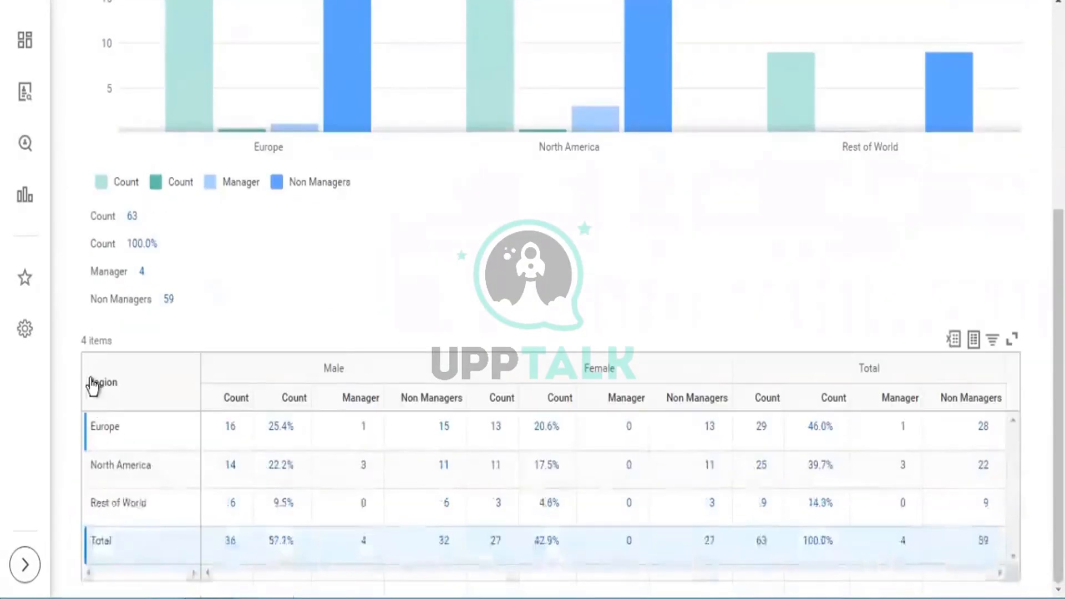
{"action": "left_click", "coordinate": [107, 394]}
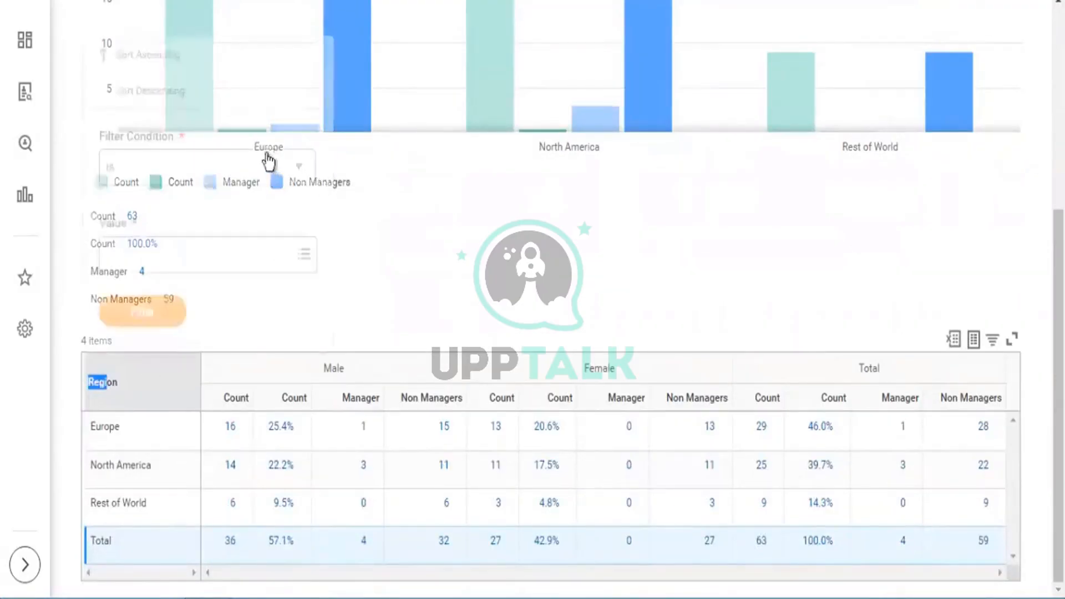
{"action": "left_click", "coordinate": [413, 216]}
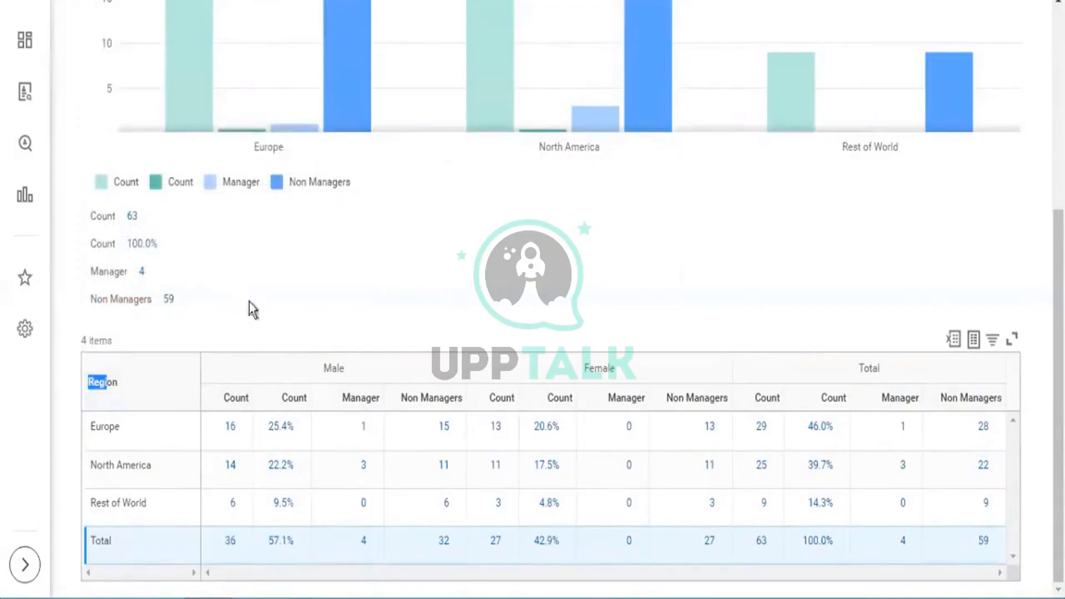
Step: Inspect the Europe values for Count, Manager and Non Managers in the chart and compare them with the table
{"action": "scroll", "coordinate": [252, 397], "scroll_direction": "up", "scroll_amount": 3}
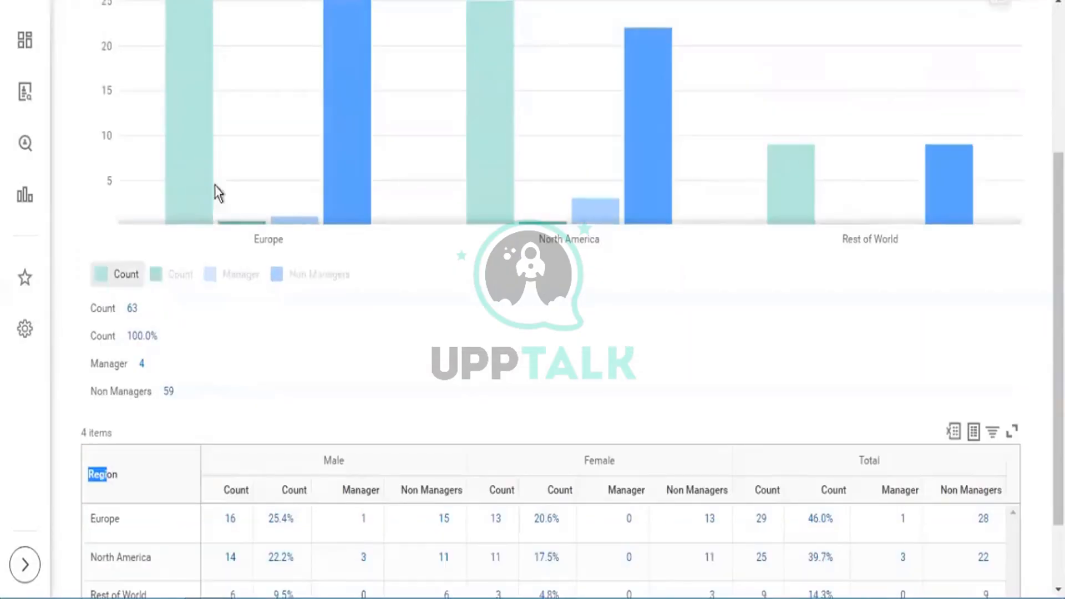
{"action": "scroll", "coordinate": [210, 195], "scroll_direction": "up", "scroll_amount": 2}
{"action": "scroll", "coordinate": [199, 199], "scroll_direction": "up", "scroll_amount": 2}
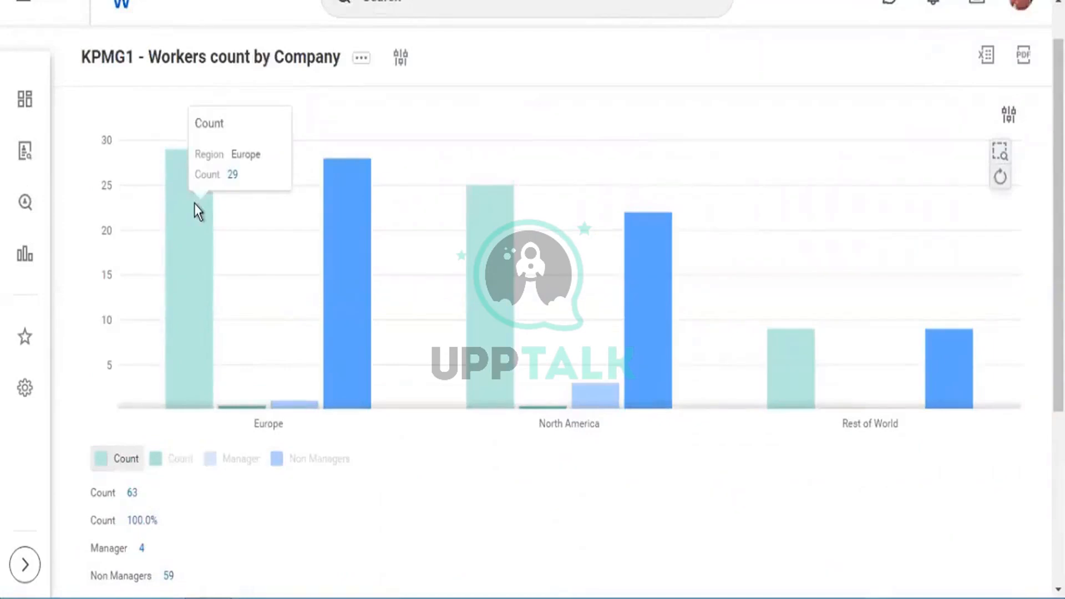
{"action": "scroll", "coordinate": [292, 302], "scroll_direction": "down", "scroll_amount": 5}
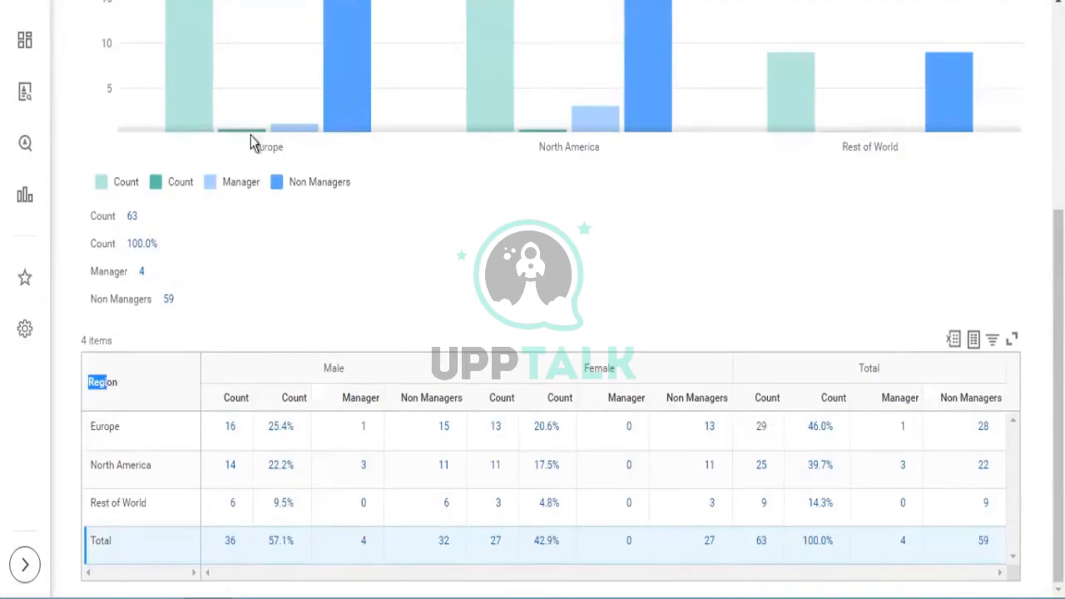
{"action": "mouse_move", "coordinate": [251, 131]}
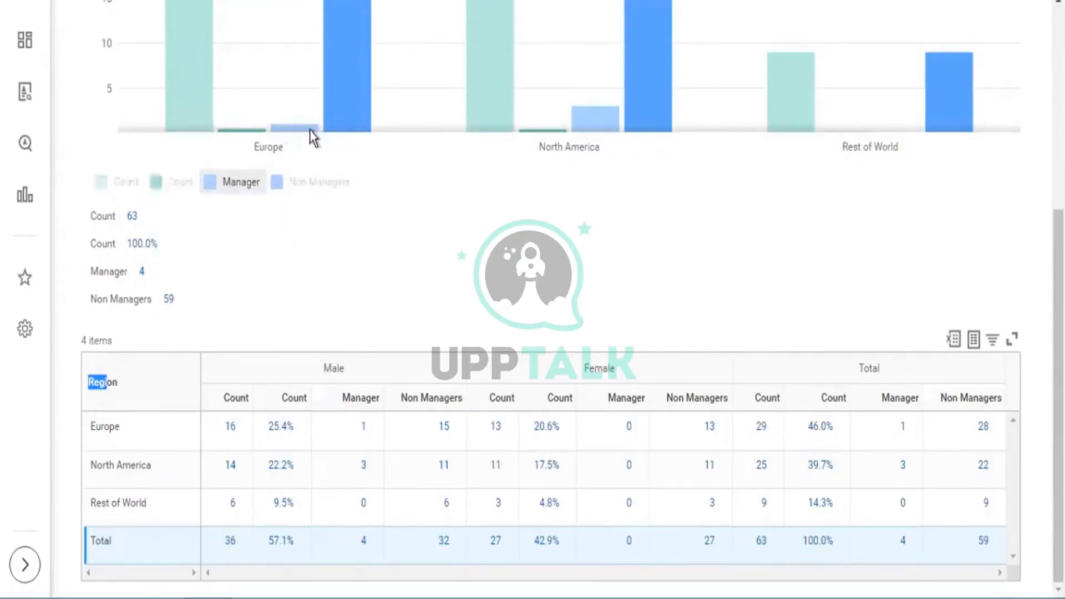
{"action": "mouse_move", "coordinate": [312, 136]}
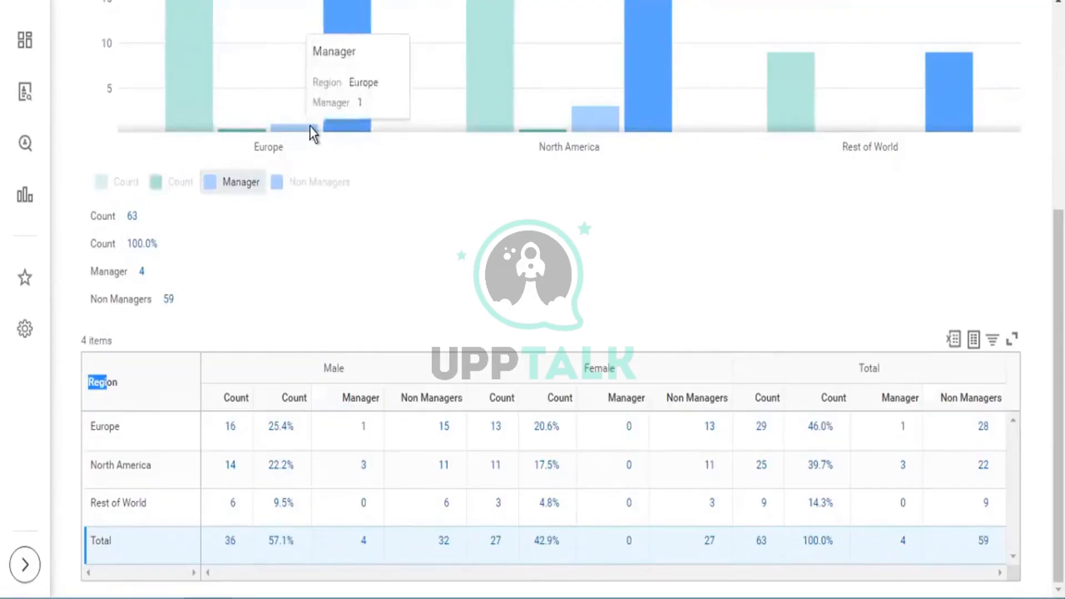
{"action": "scroll", "coordinate": [388, 83], "scroll_direction": "up", "scroll_amount": 5}
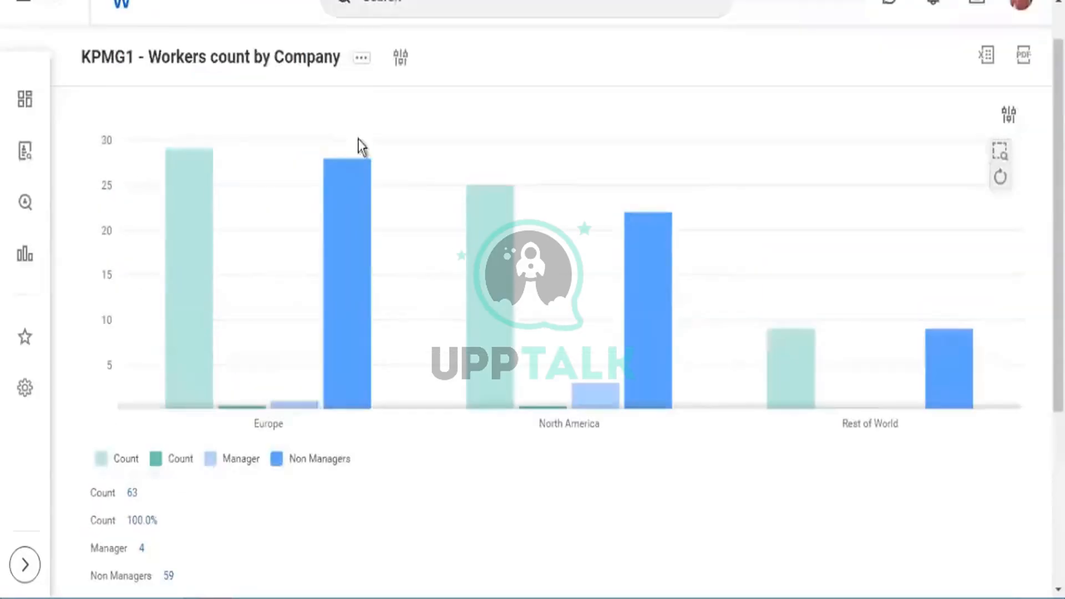
{"action": "mouse_move", "coordinate": [352, 205]}
{"action": "scroll", "coordinate": [800, 424], "scroll_direction": "down", "scroll_amount": 5}
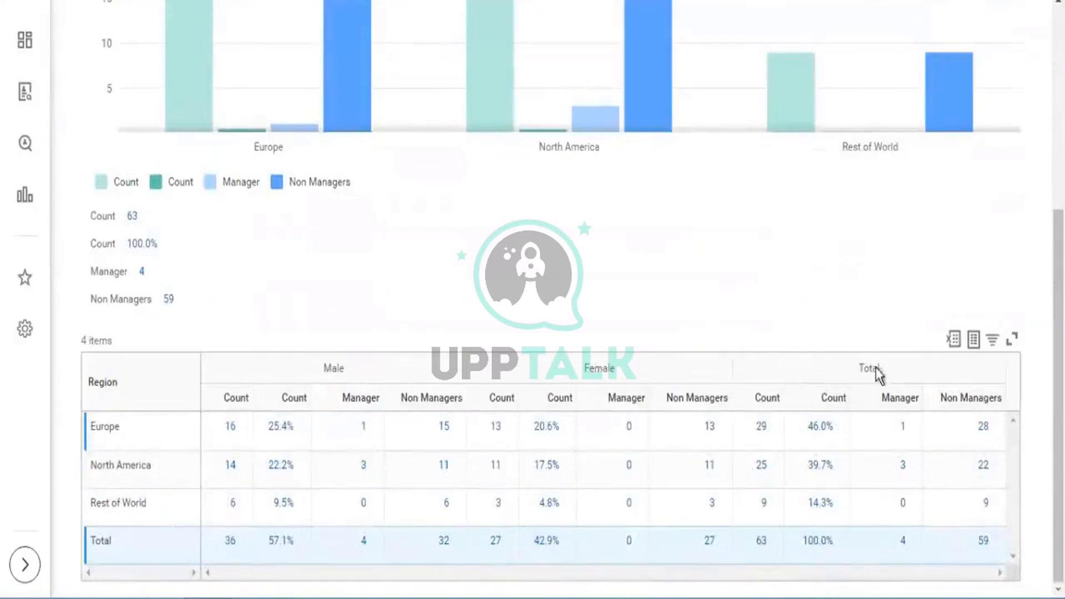
Step: Examine the Total column group and the Region column of the results table
{"action": "double_click", "coordinate": [876, 370]}
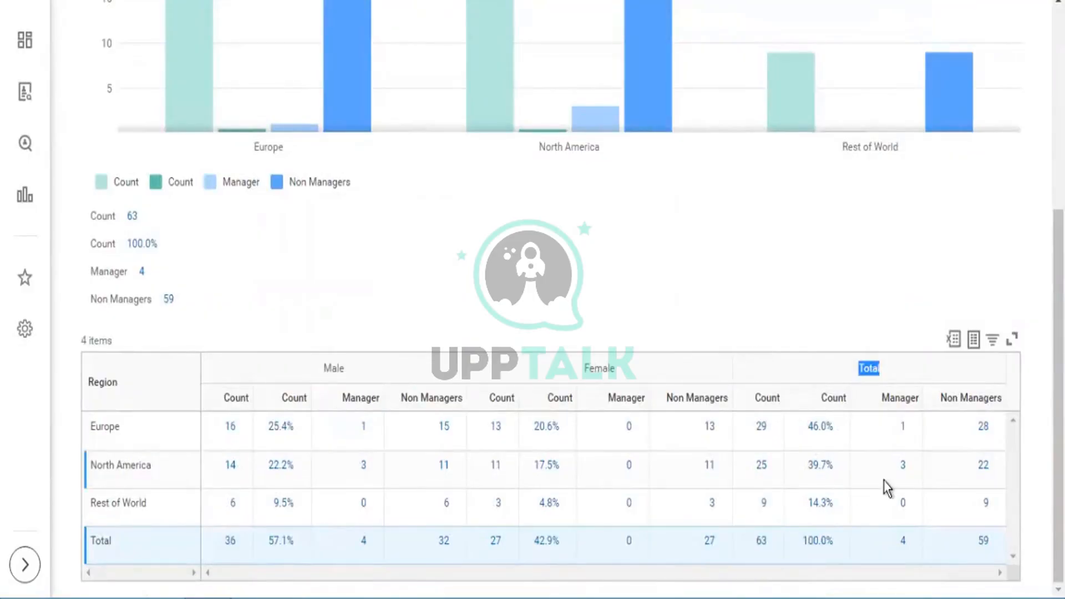
{"action": "mouse_move", "coordinate": [919, 159]}
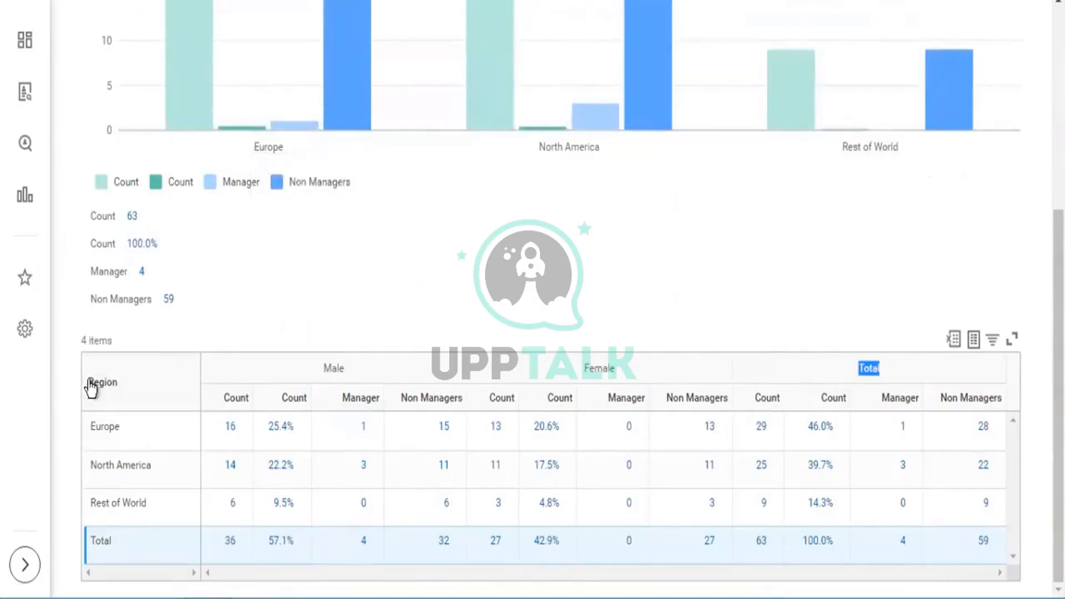
{"action": "left_click_drag", "start_coordinate": [89, 382], "coordinate": [136, 393]}
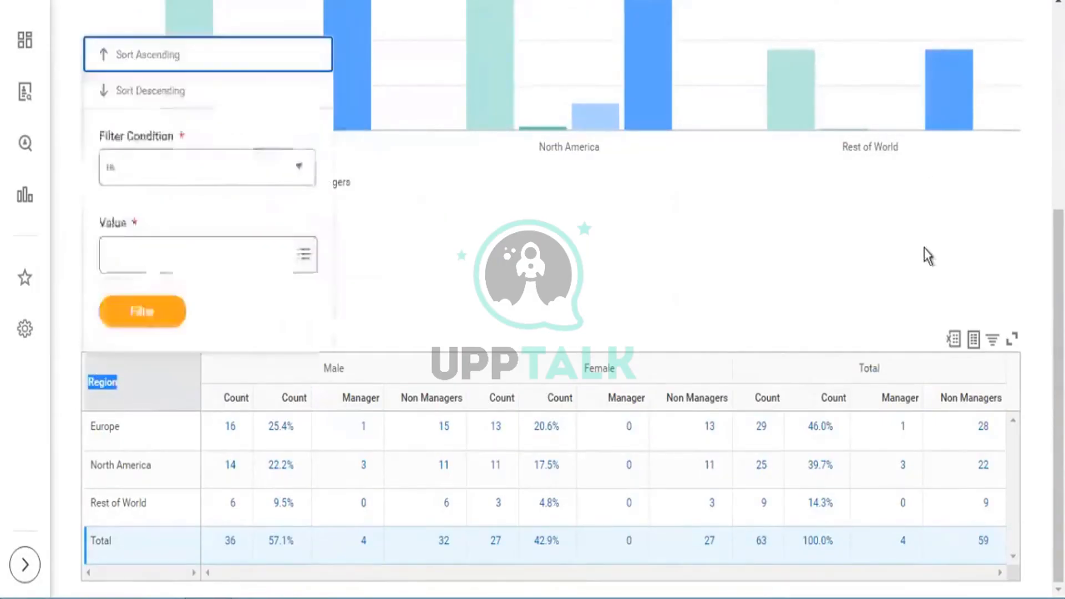
Step: Preview the chart as Donut, Line, Overlaid Area, Stacked Area, 100% Area and 100% Column, and finish with the Bubble type
{"action": "scroll", "coordinate": [925, 254], "scroll_direction": "up", "scroll_amount": 5}
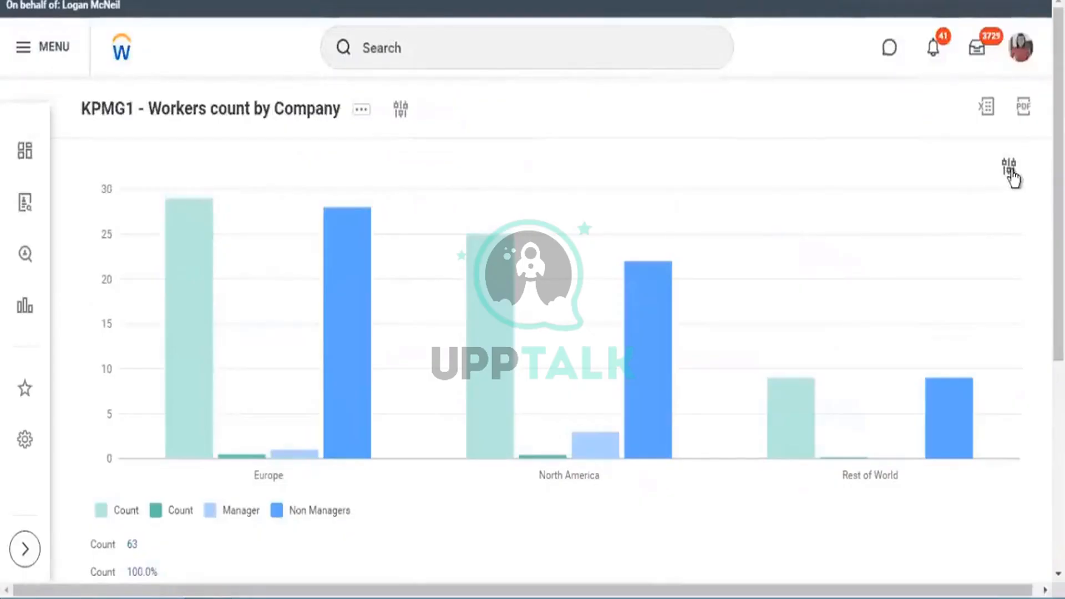
{"action": "left_click", "coordinate": [1010, 175]}
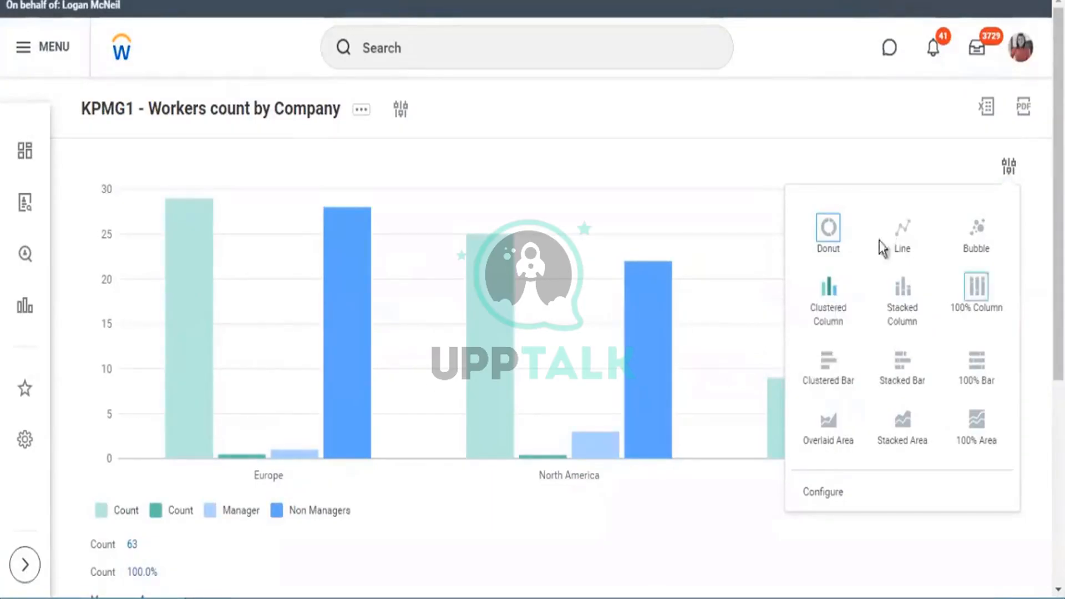
{"action": "left_click", "coordinate": [830, 229]}
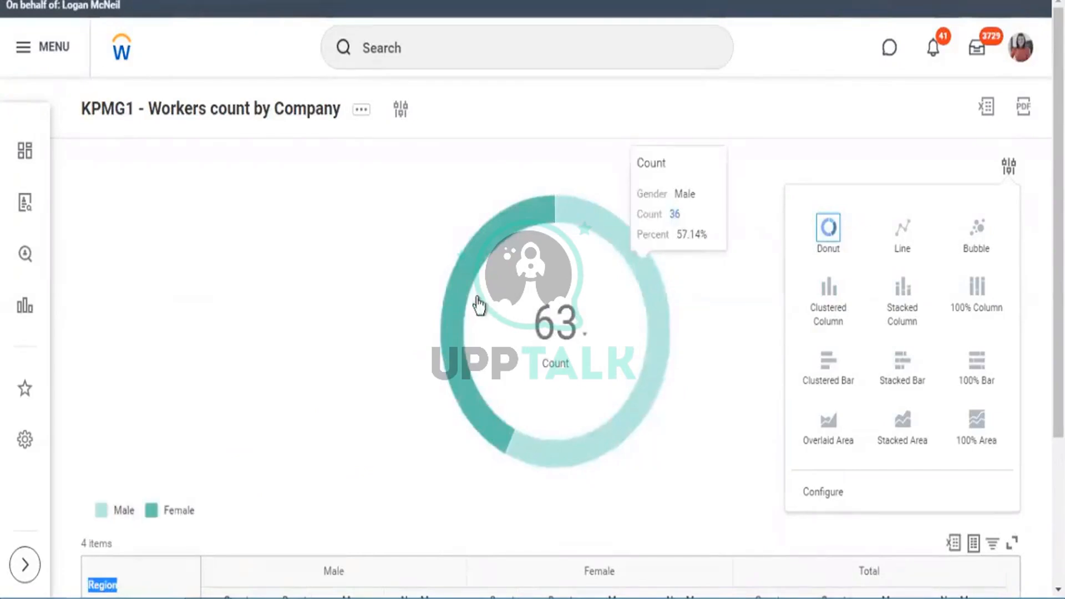
{"action": "left_click", "coordinate": [902, 238]}
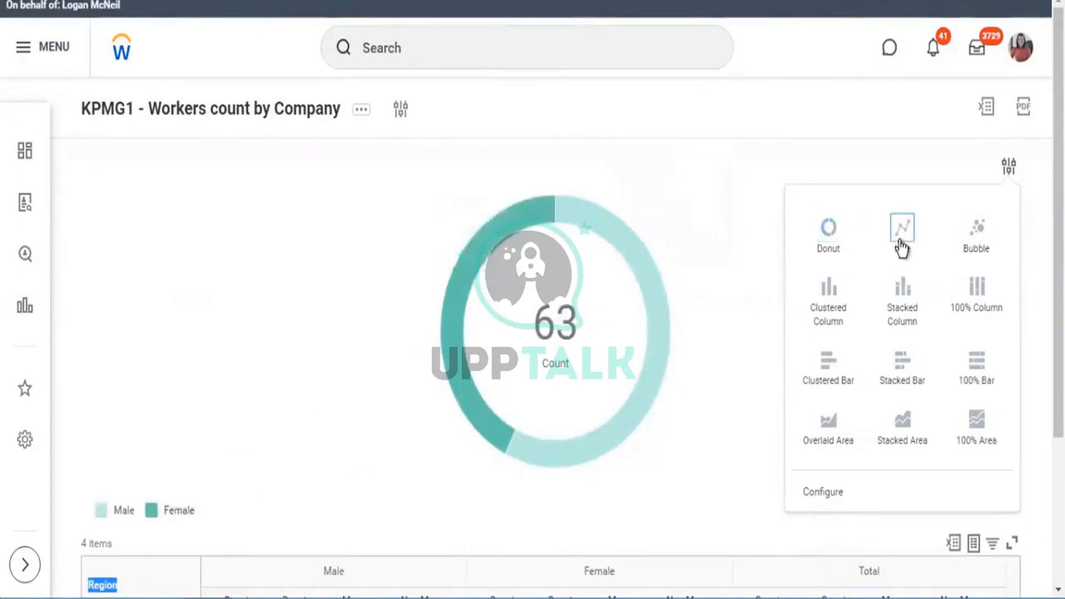
{"action": "left_click", "coordinate": [830, 433]}
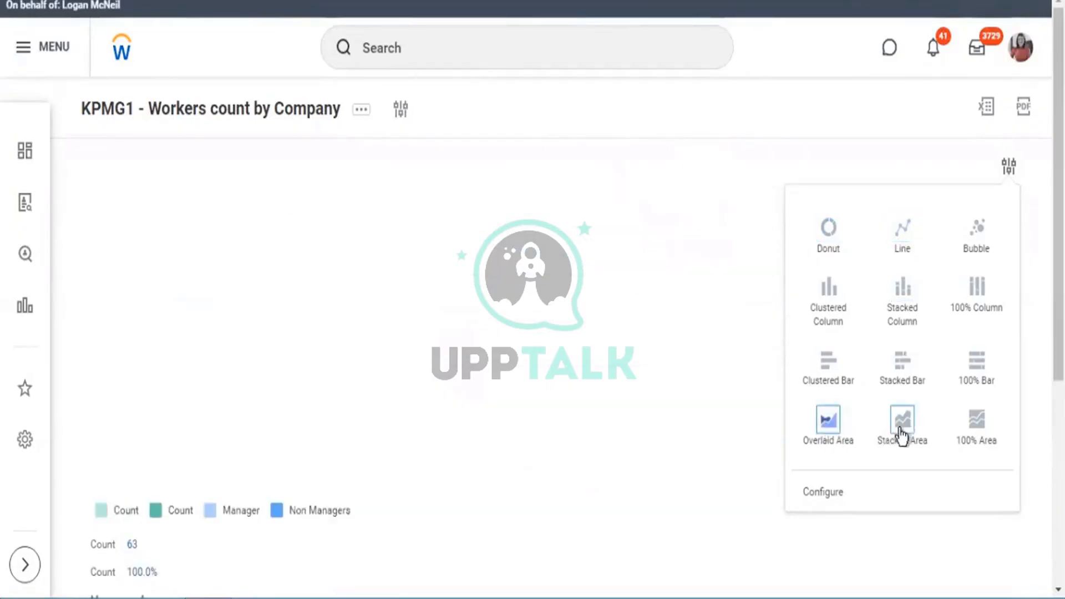
{"action": "left_click", "coordinate": [902, 435]}
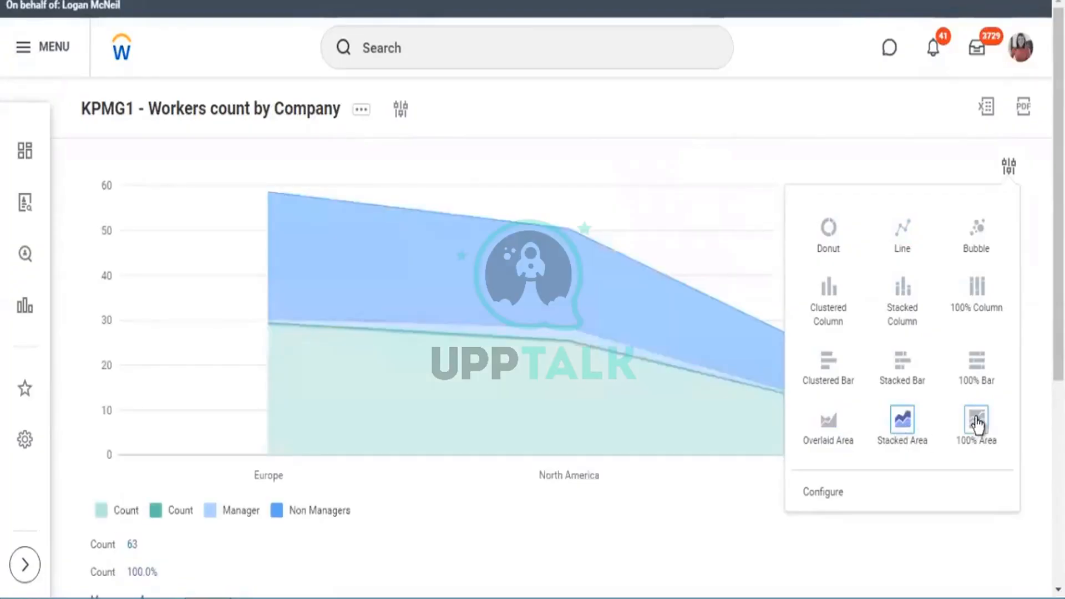
{"action": "left_click", "coordinate": [976, 423]}
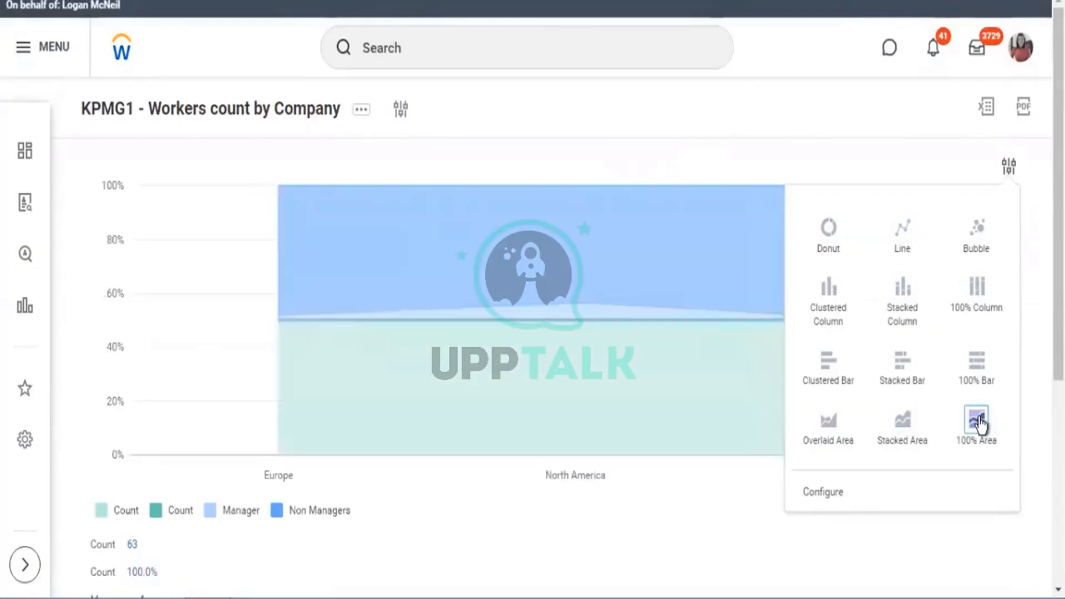
{"action": "left_click", "coordinate": [981, 289]}
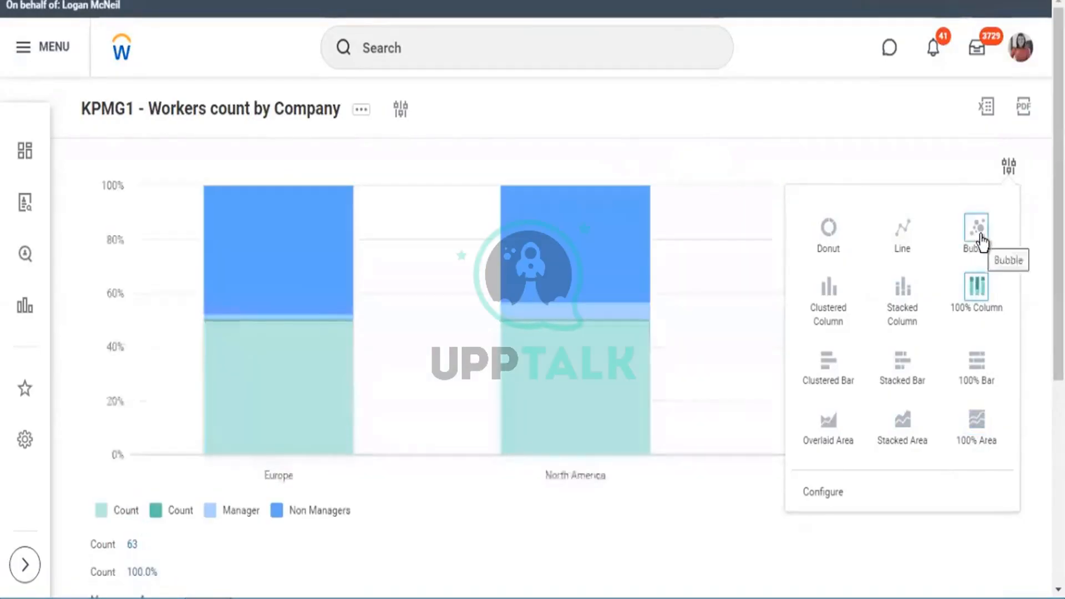
{"action": "left_click", "coordinate": [978, 241]}
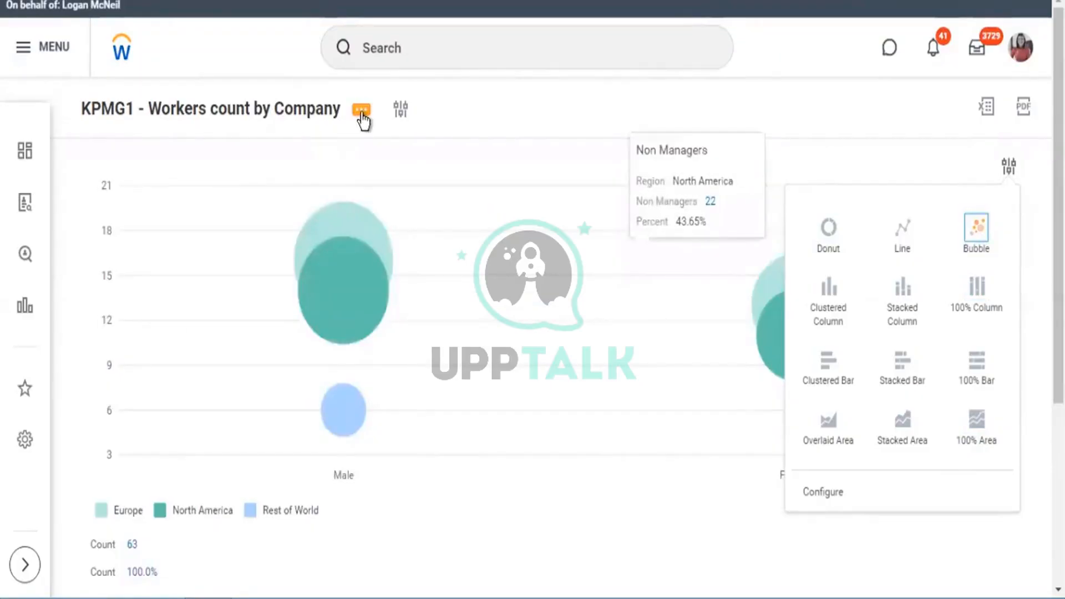
Step: Open the KPMG1 - Workers count by Company report for editing and expand the Chart Options of its output settings
{"action": "left_click", "coordinate": [362, 111]}
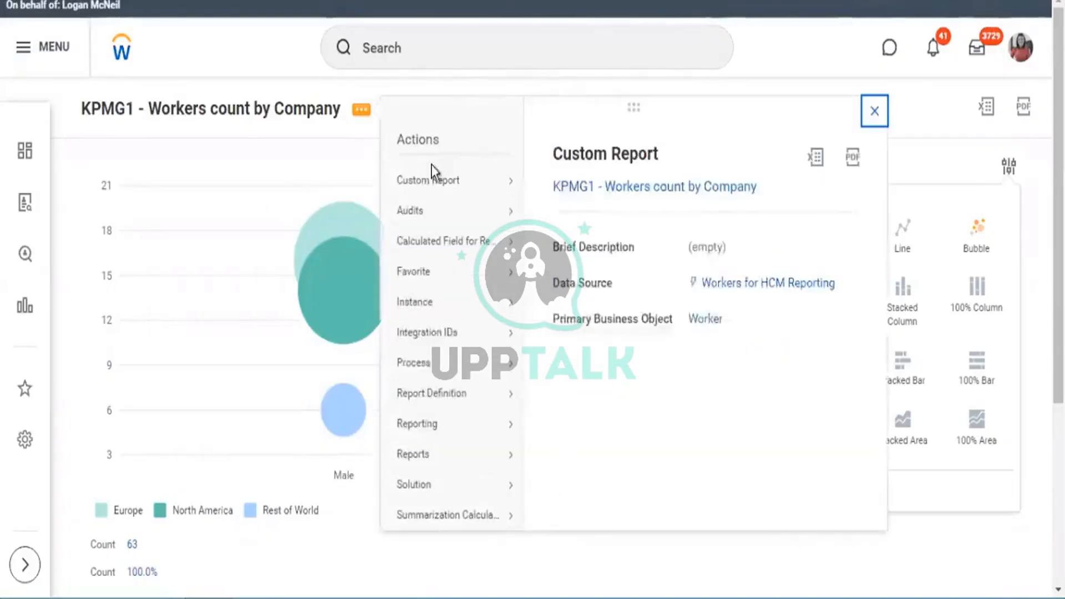
{"action": "mouse_move", "coordinate": [481, 188]}
{"action": "left_click", "coordinate": [548, 182]}
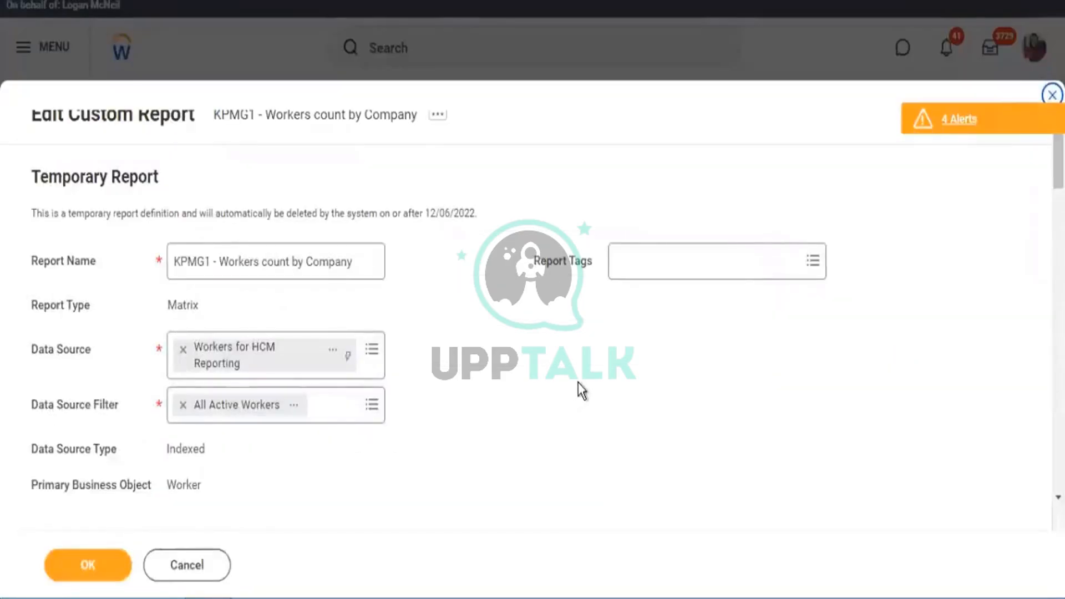
{"action": "scroll", "coordinate": [579, 388], "scroll_direction": "down", "scroll_amount": 10}
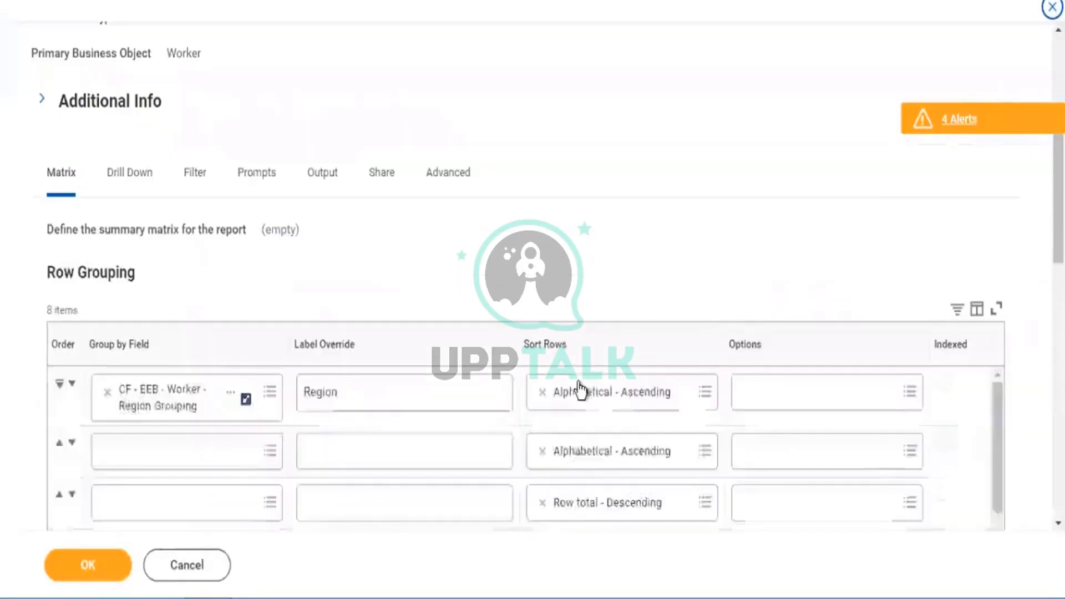
{"action": "left_click", "coordinate": [315, 182]}
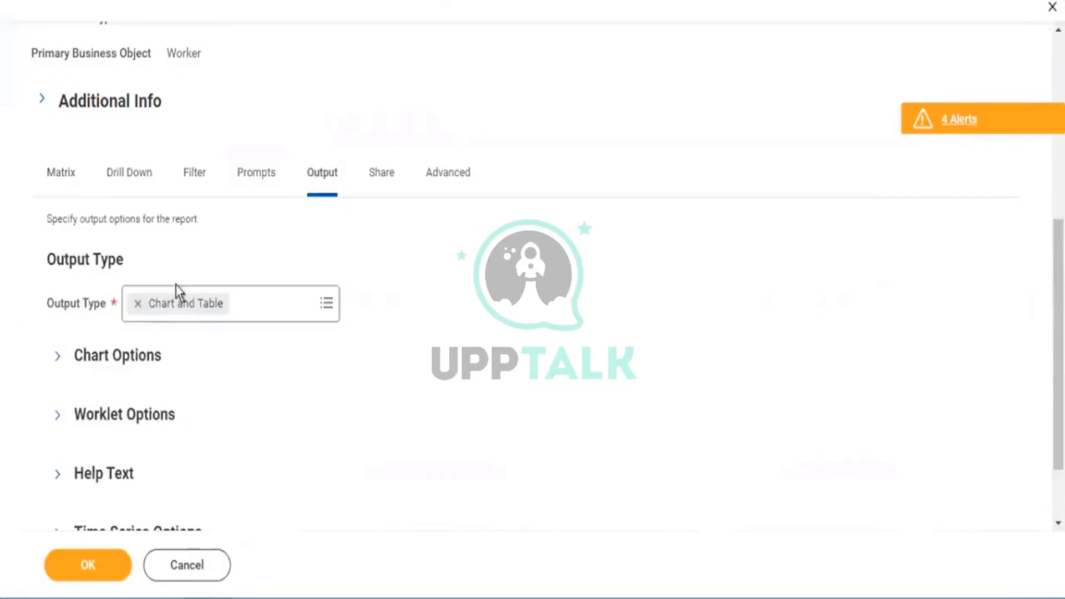
{"action": "scroll", "coordinate": [176, 288], "scroll_direction": "down", "scroll_amount": 2}
{"action": "left_click", "coordinate": [319, 274]}
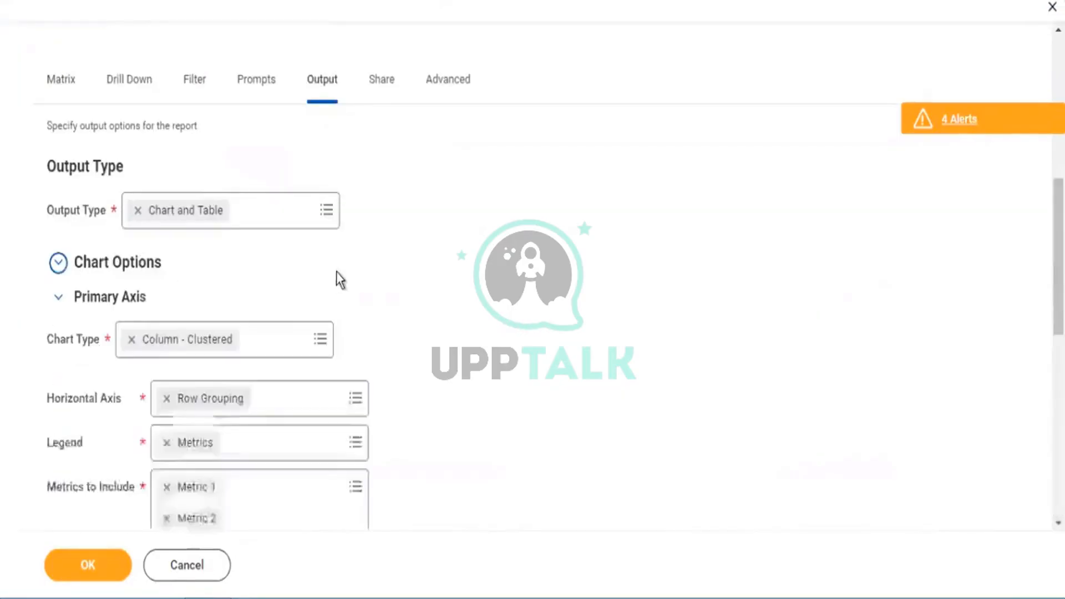
{"action": "scroll", "coordinate": [343, 277], "scroll_direction": "down", "scroll_amount": 2}
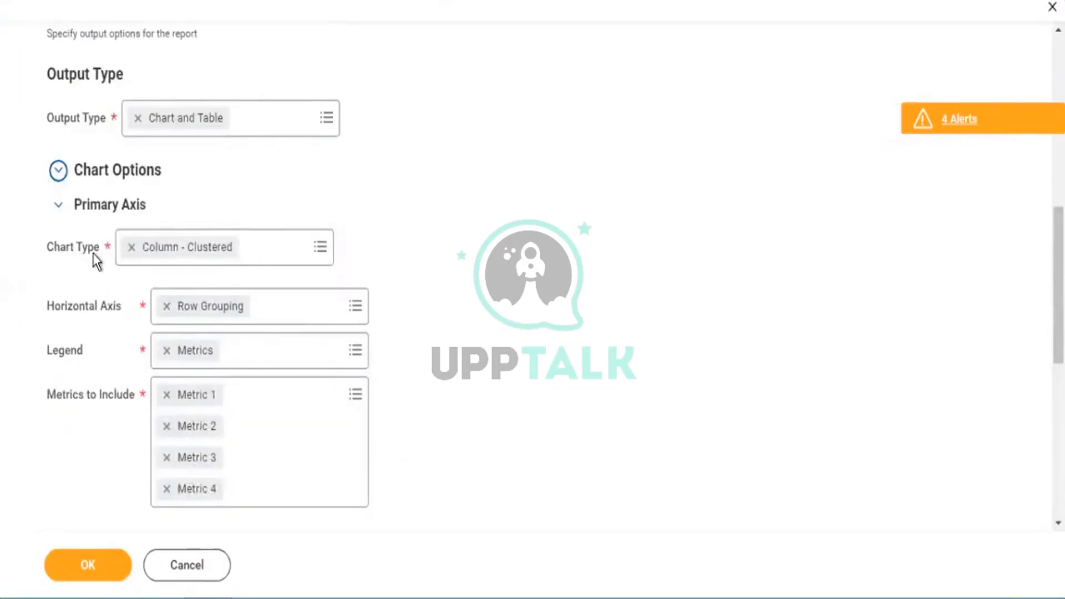
Step: Review the chart types available for the primary axis, keeping Column - Clustered selected
{"action": "left_click", "coordinate": [320, 247]}
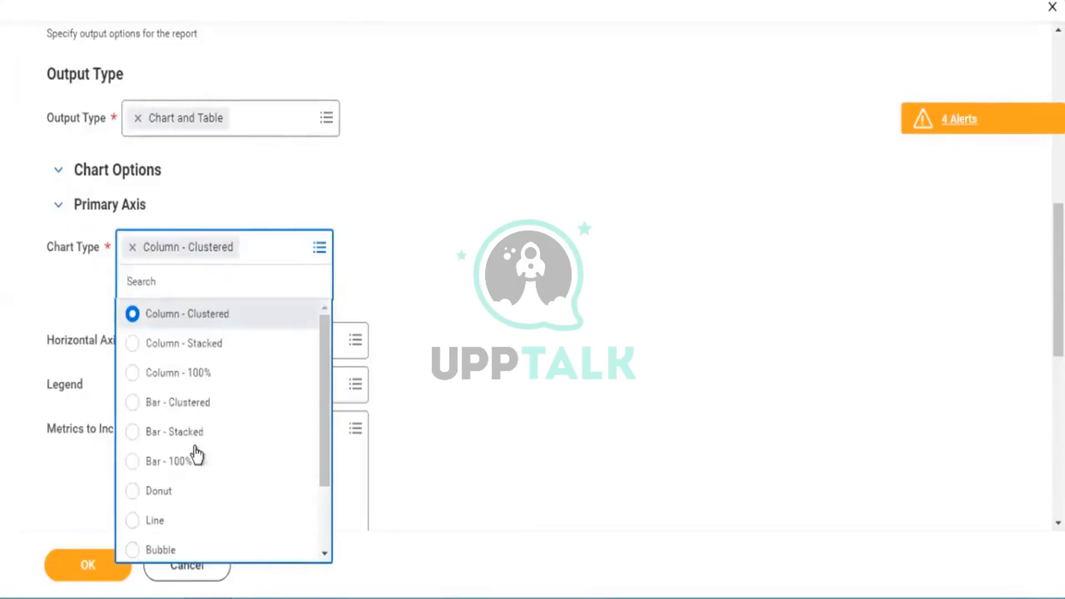
{"action": "scroll", "coordinate": [222, 443], "scroll_direction": "down", "scroll_amount": 2}
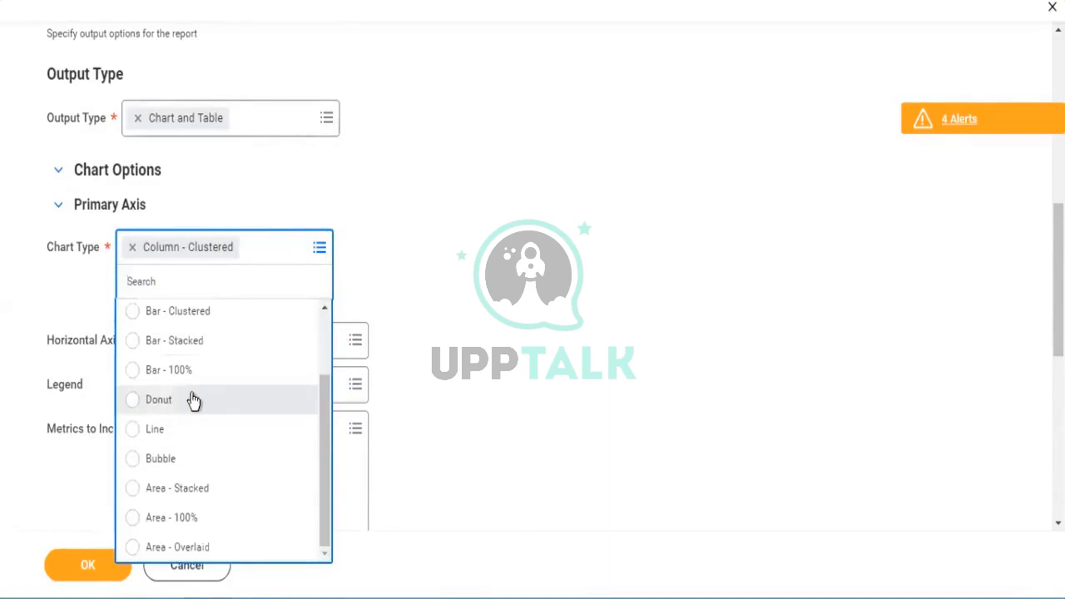
{"action": "left_click_drag", "start_coordinate": [326, 385], "coordinate": [481, 257]}
{"action": "left_click", "coordinate": [482, 261]}
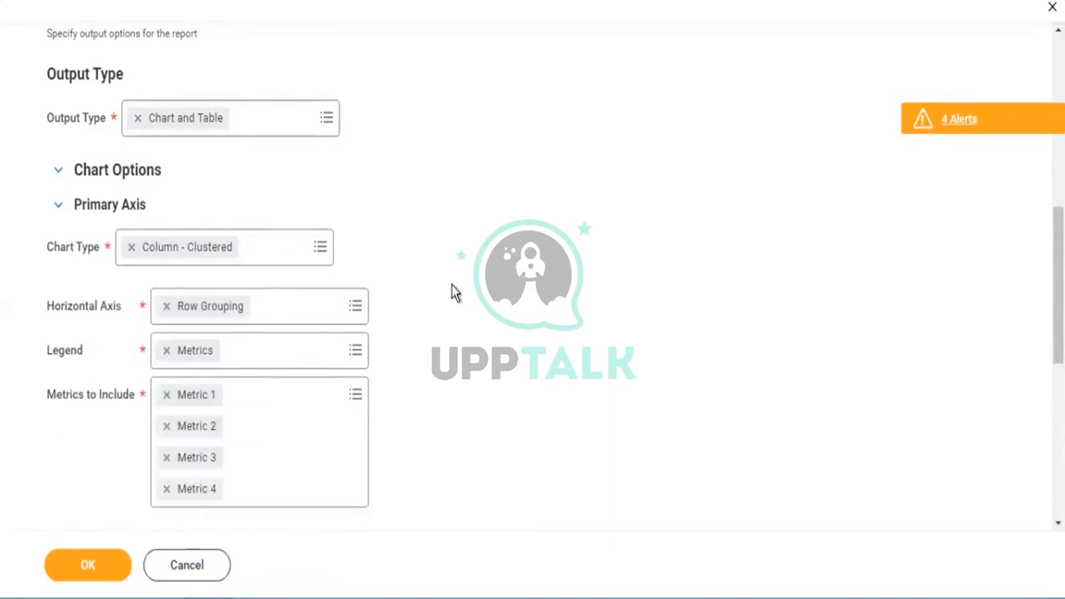
Step: Set the chart's Horizontal Axis to Column Grouping, checking the grouping fields in the report definition
{"action": "scroll", "coordinate": [388, 283], "scroll_direction": "down", "scroll_amount": 2}
{"action": "left_click_drag", "start_coordinate": [54, 215], "coordinate": [392, 336]}
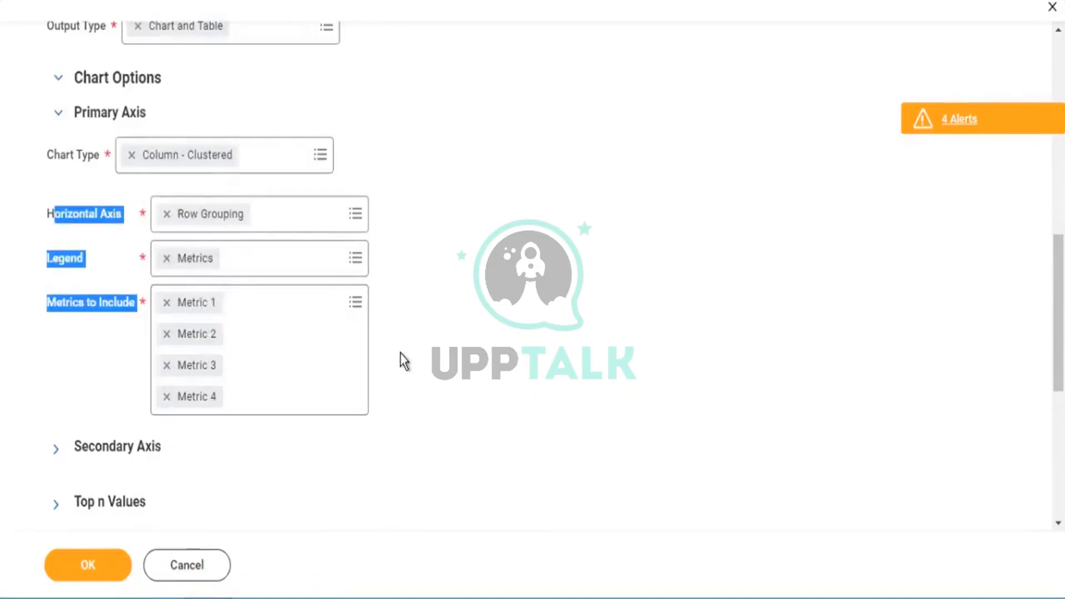
{"action": "left_click", "coordinate": [356, 219]}
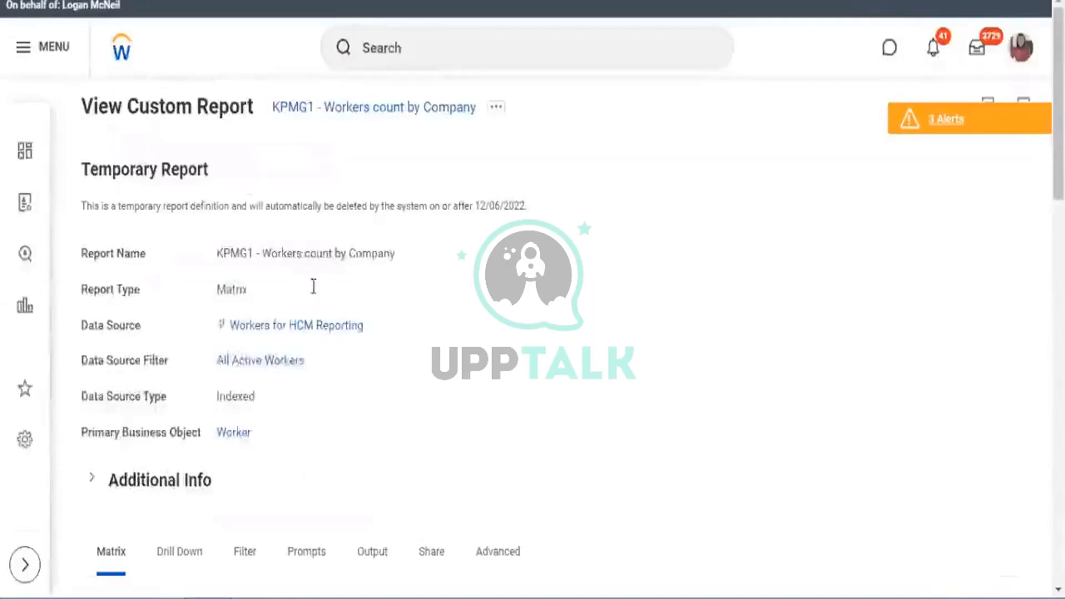
{"action": "scroll", "coordinate": [311, 285], "scroll_direction": "down", "scroll_amount": 5}
{"action": "scroll", "coordinate": [318, 302], "scroll_direction": "down", "scroll_amount": 5}
{"action": "left_click_drag", "start_coordinate": [295, 215], "coordinate": [148, 214]}
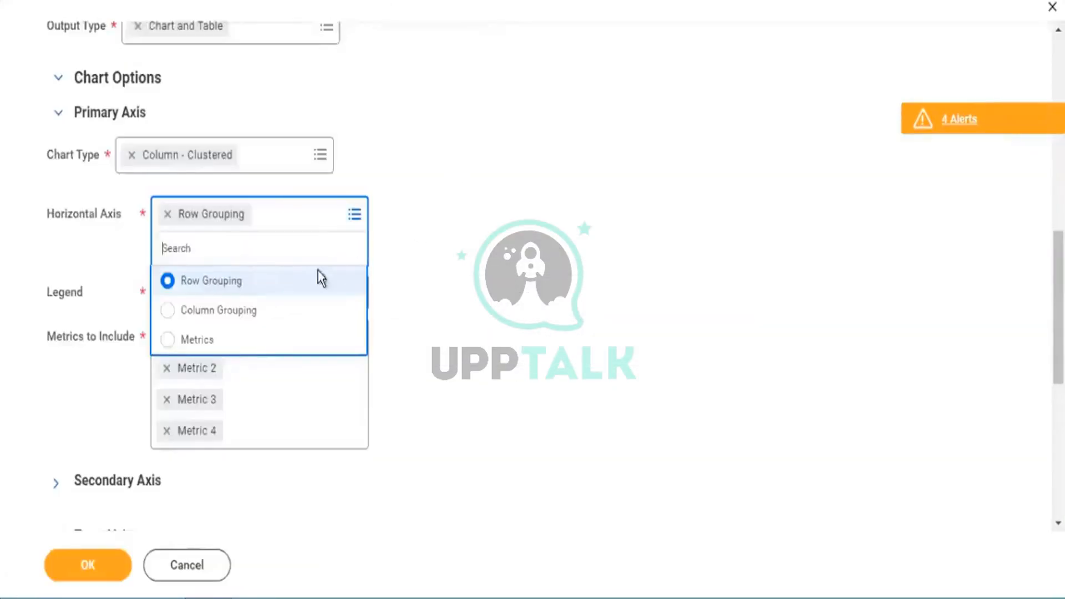
{"action": "left_click", "coordinate": [239, 311]}
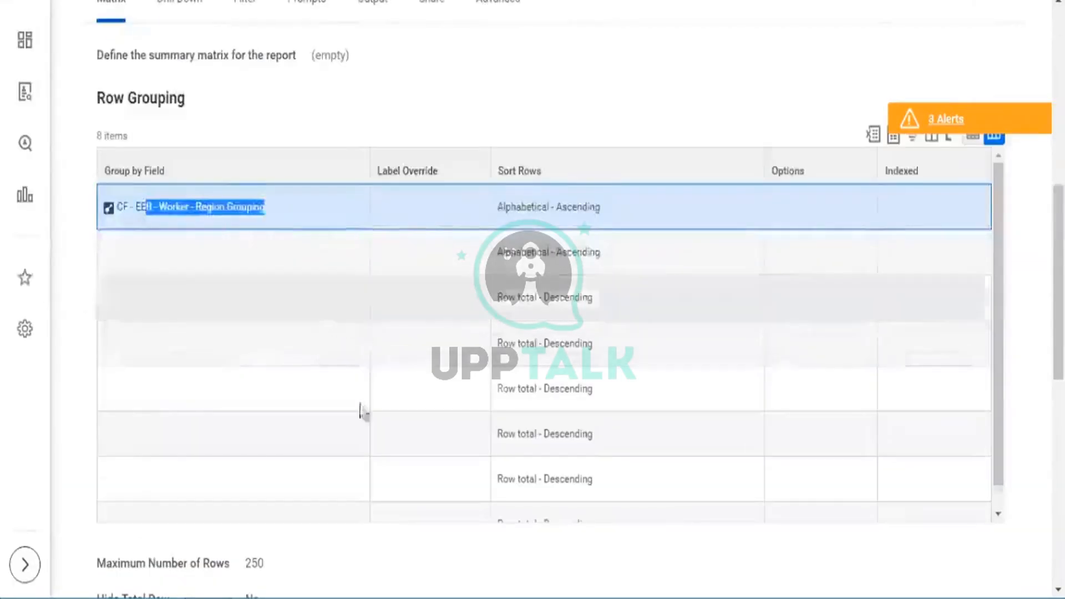
{"action": "scroll", "coordinate": [359, 411], "scroll_direction": "down", "scroll_amount": 5}
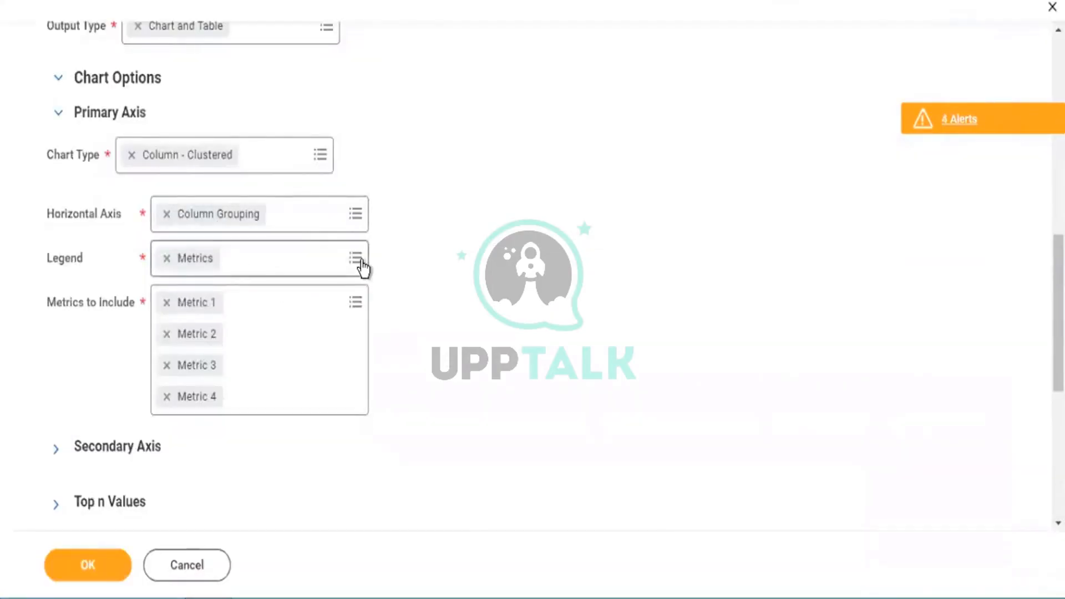
Step: Set the chart's Legend to Row Grouping
{"action": "left_click", "coordinate": [361, 265]}
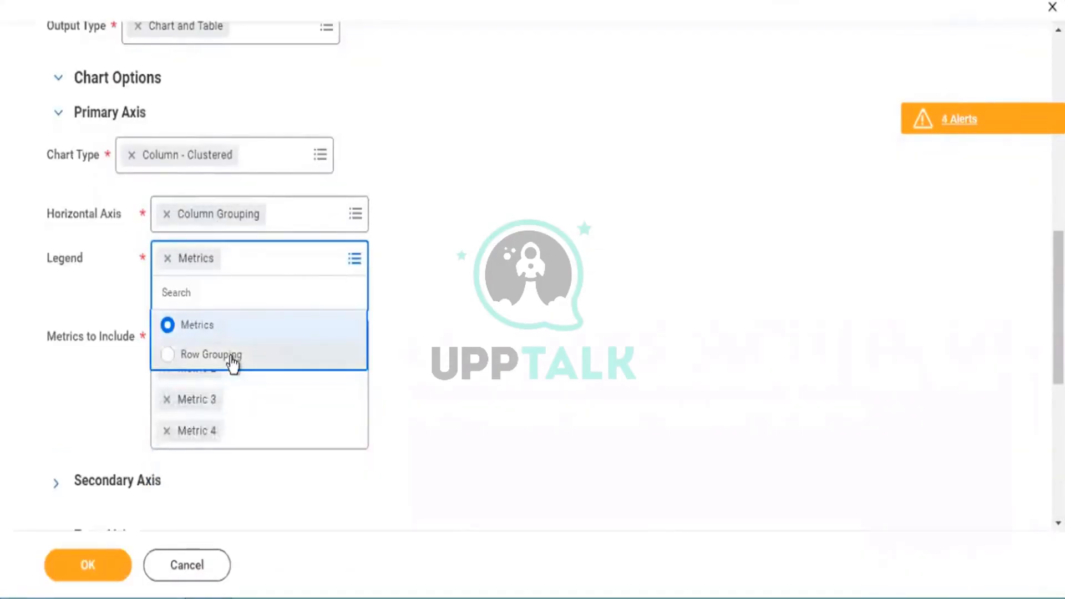
{"action": "left_click", "coordinate": [232, 356]}
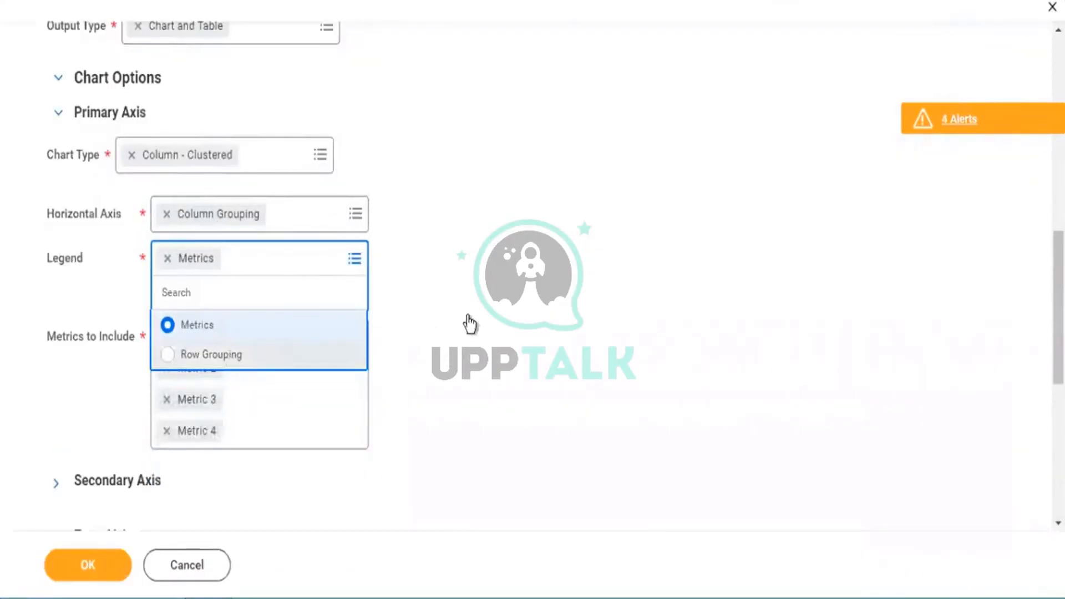
{"action": "left_click", "coordinate": [495, 287]}
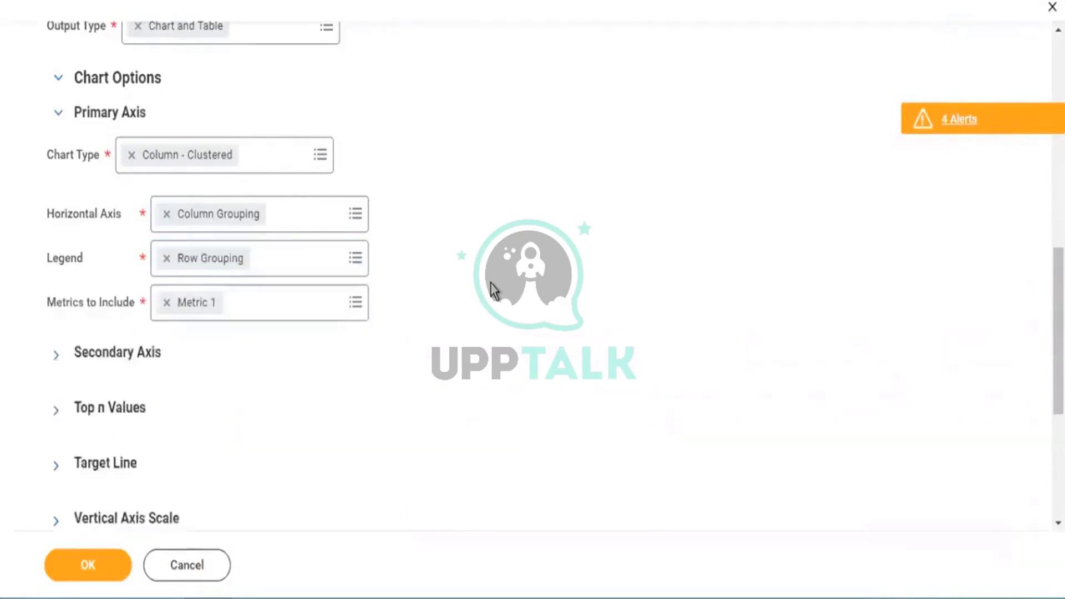
Step: Review the Metrics to Include choices for the primary axis, keeping Metric 1 selected
{"action": "left_click", "coordinate": [360, 311]}
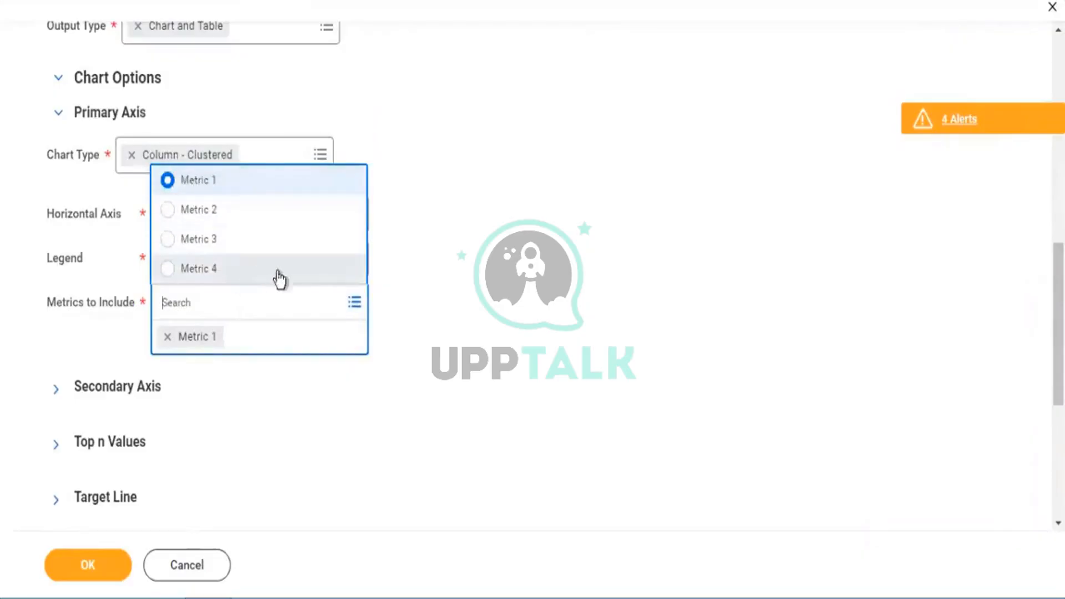
{"action": "left_click", "coordinate": [615, 288]}
{"action": "left_click_drag", "start_coordinate": [54, 214], "coordinate": [79, 215]}
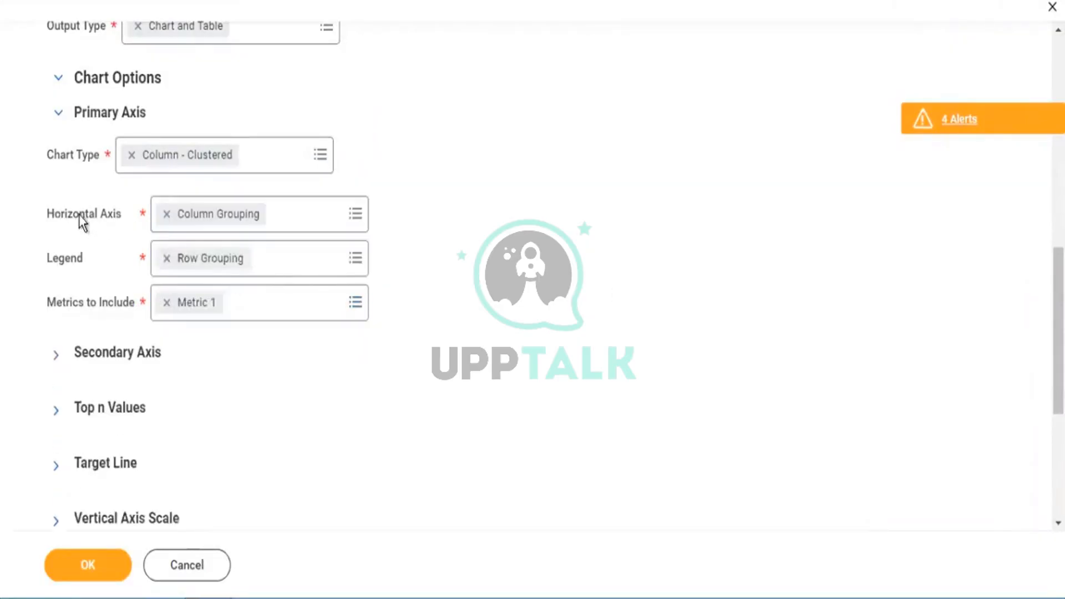
{"action": "left_click_drag", "start_coordinate": [67, 306], "coordinate": [101, 306]}
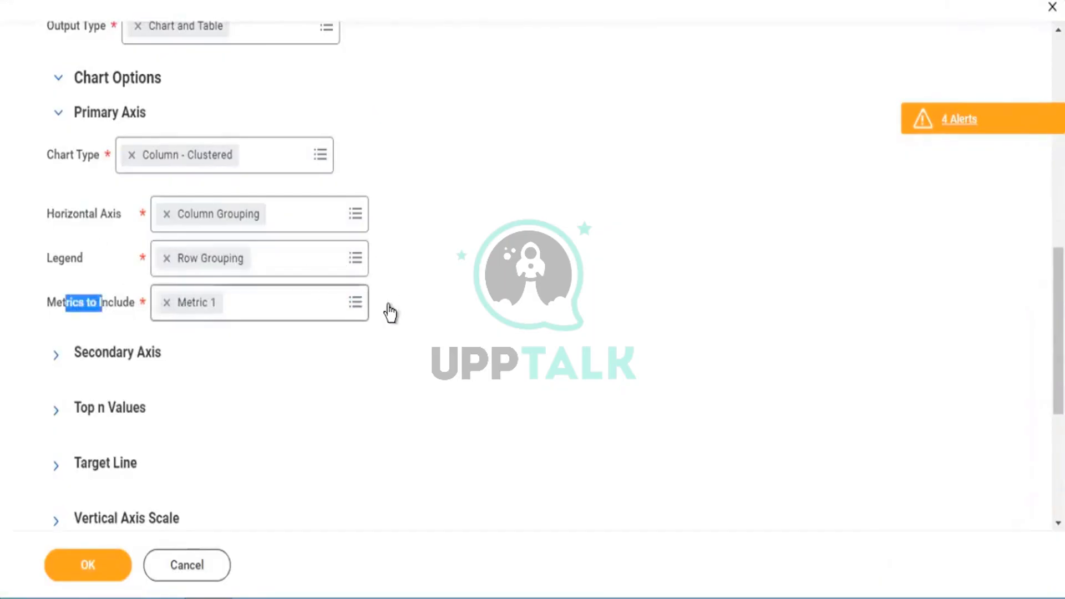
{"action": "left_click_drag", "start_coordinate": [137, 302], "coordinate": [81, 296]}
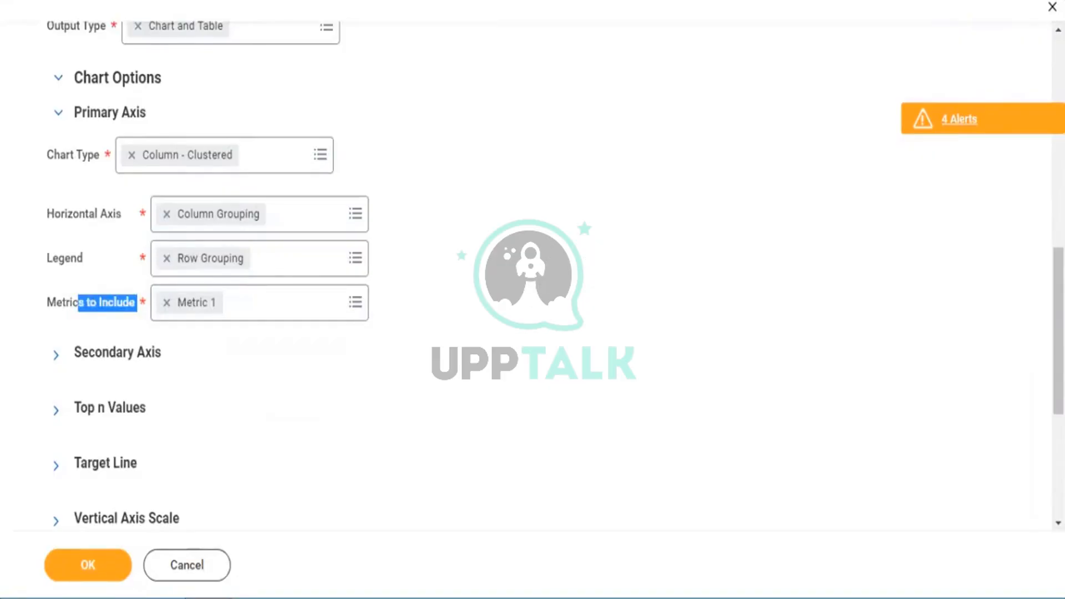
Step: Save the edited report definition and run the report
{"action": "left_click", "coordinate": [87, 578]}
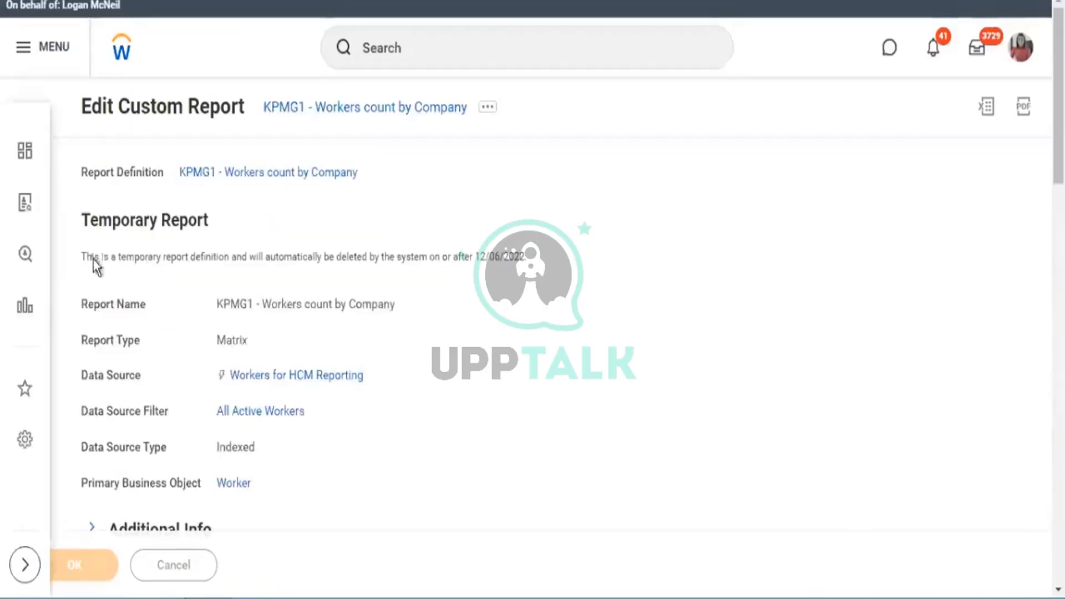
{"action": "left_click", "coordinate": [114, 548]}
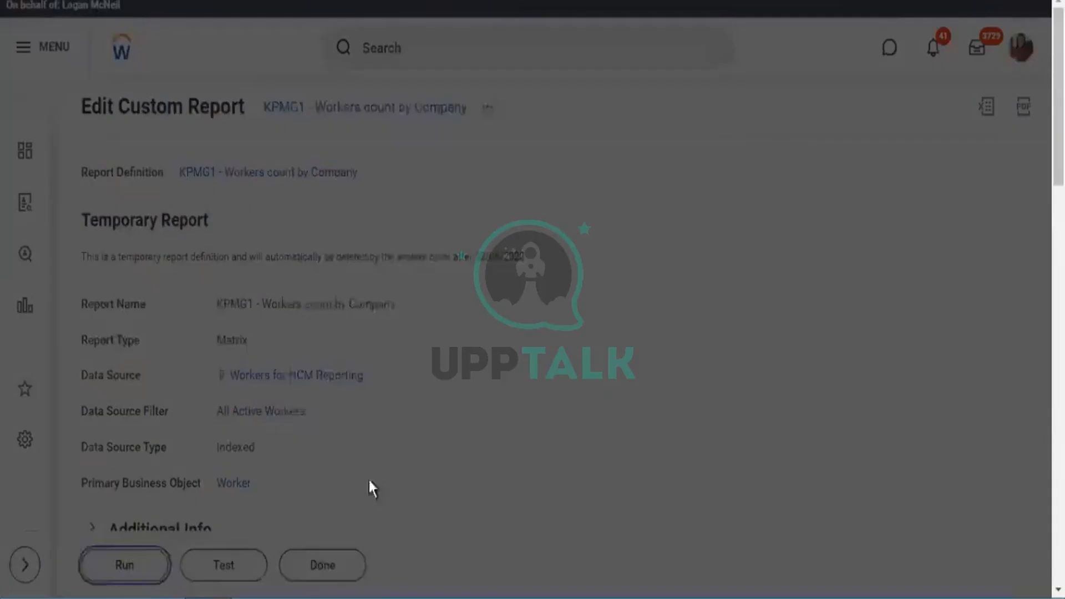
{"action": "left_click", "coordinate": [349, 385]}
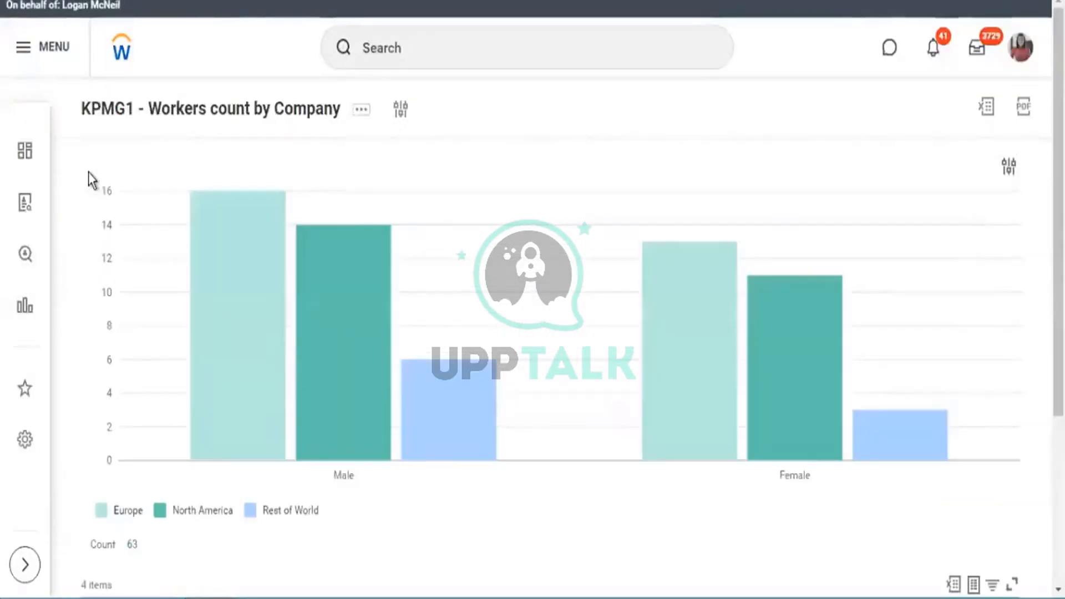
Step: Compare the chart's gender columns with the Count values in the results table
{"action": "scroll", "coordinate": [836, 492], "scroll_direction": "down", "scroll_amount": 2}
{"action": "scroll", "coordinate": [309, 494], "scroll_direction": "down", "scroll_amount": 3}
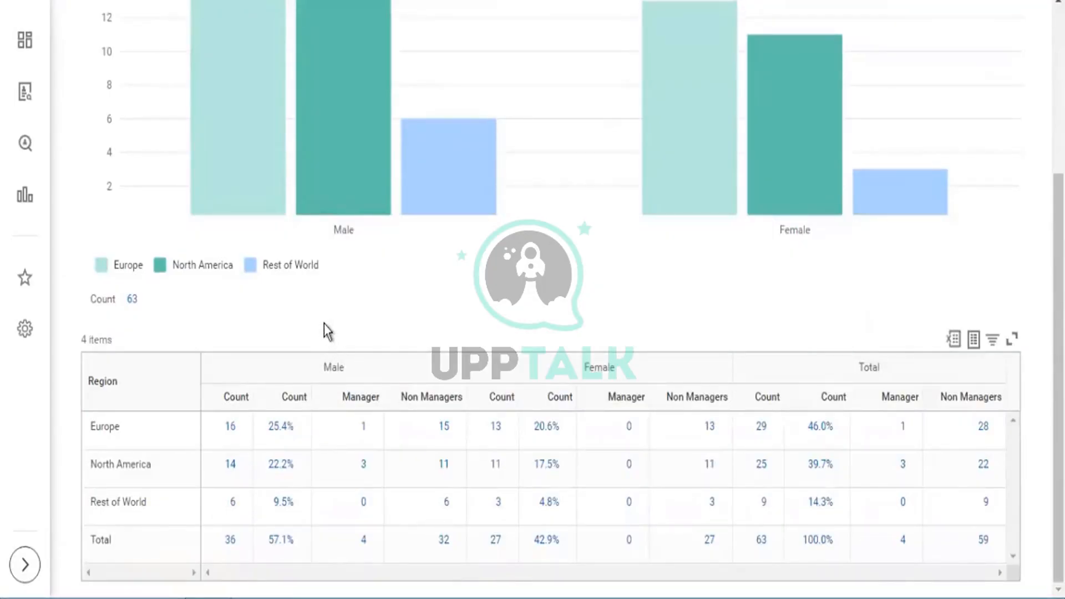
{"action": "scroll", "coordinate": [327, 326], "scroll_direction": "up", "scroll_amount": 3}
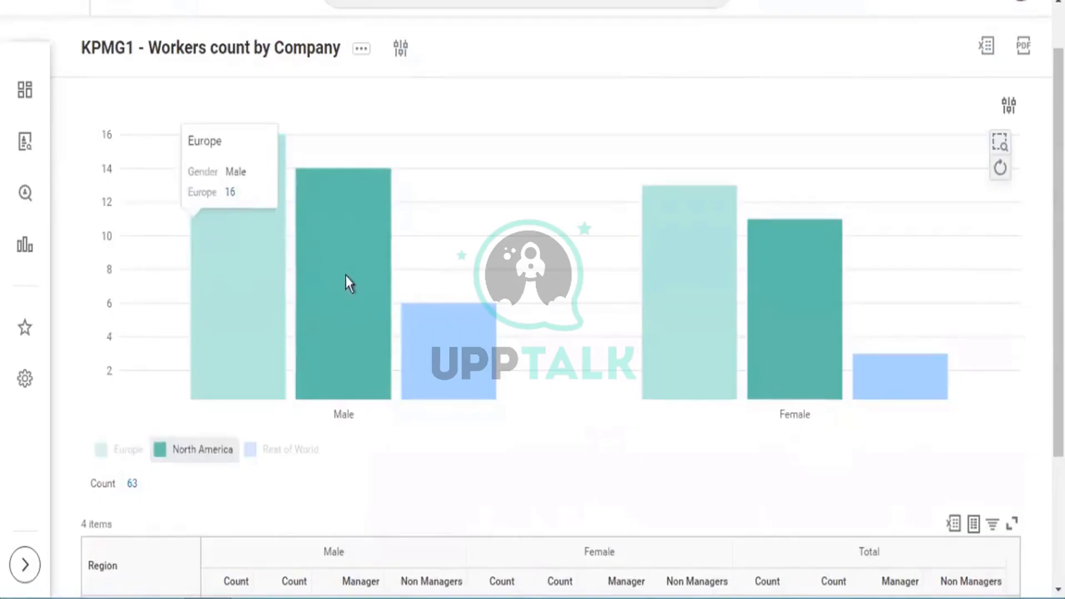
{"action": "scroll", "coordinate": [923, 444], "scroll_direction": "down", "scroll_amount": 4}
{"action": "left_click_drag", "start_coordinate": [751, 397], "coordinate": [771, 397]}
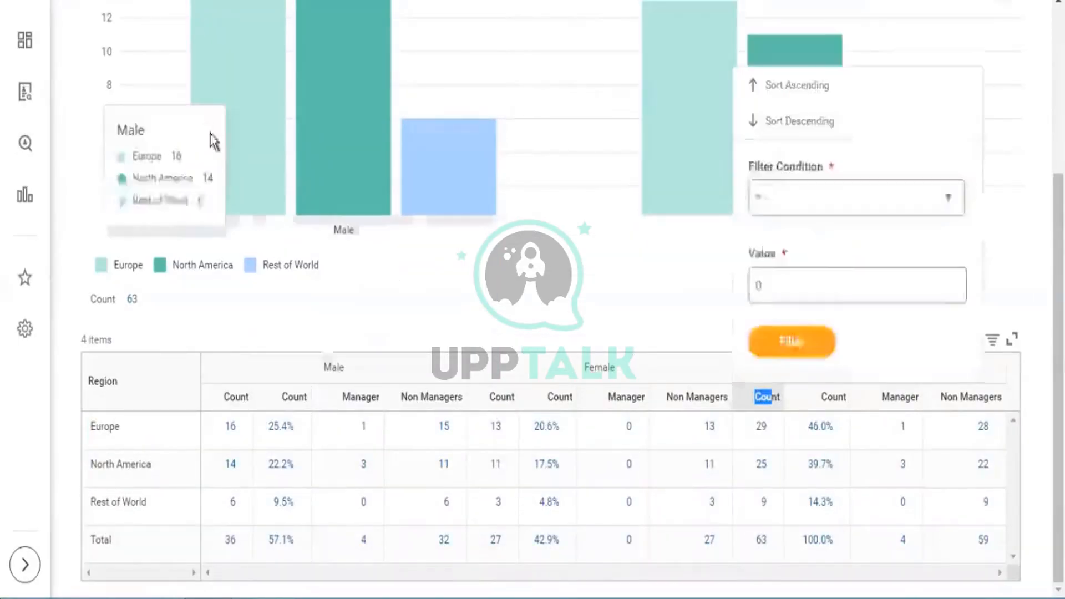
{"action": "scroll", "coordinate": [246, 147], "scroll_direction": "up", "scroll_amount": 2}
{"action": "scroll", "coordinate": [244, 141], "scroll_direction": "down", "scroll_amount": 2}
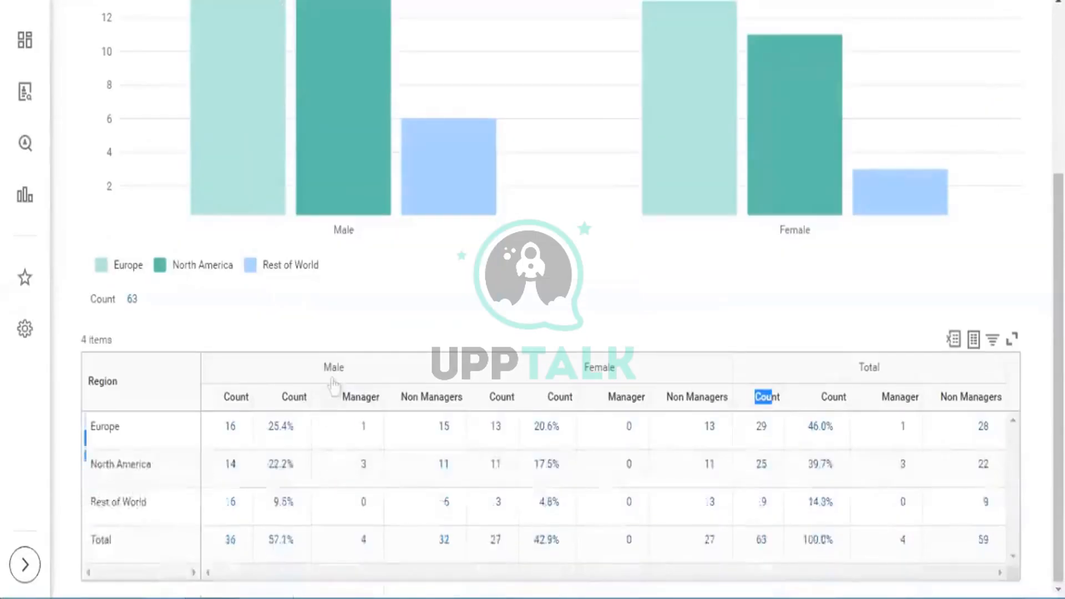
Step: Inspect the Europe, North America and Rest of World columns for Male and Female in the chart
{"action": "scroll", "coordinate": [247, 172], "scroll_direction": "up", "scroll_amount": 4}
{"action": "mouse_move", "coordinate": [247, 172]}
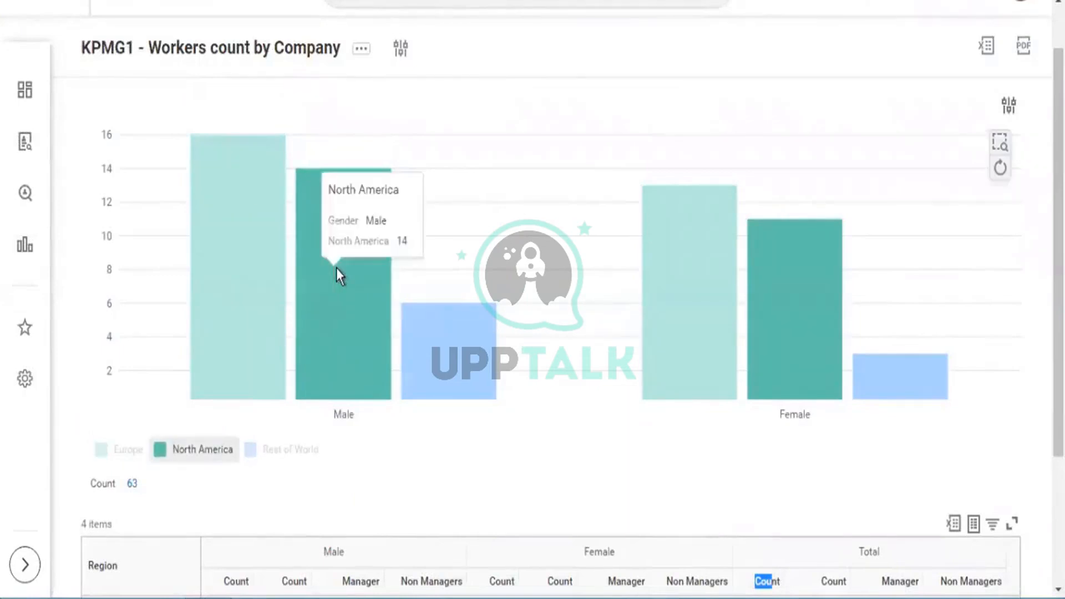
{"action": "mouse_move", "coordinate": [222, 249]}
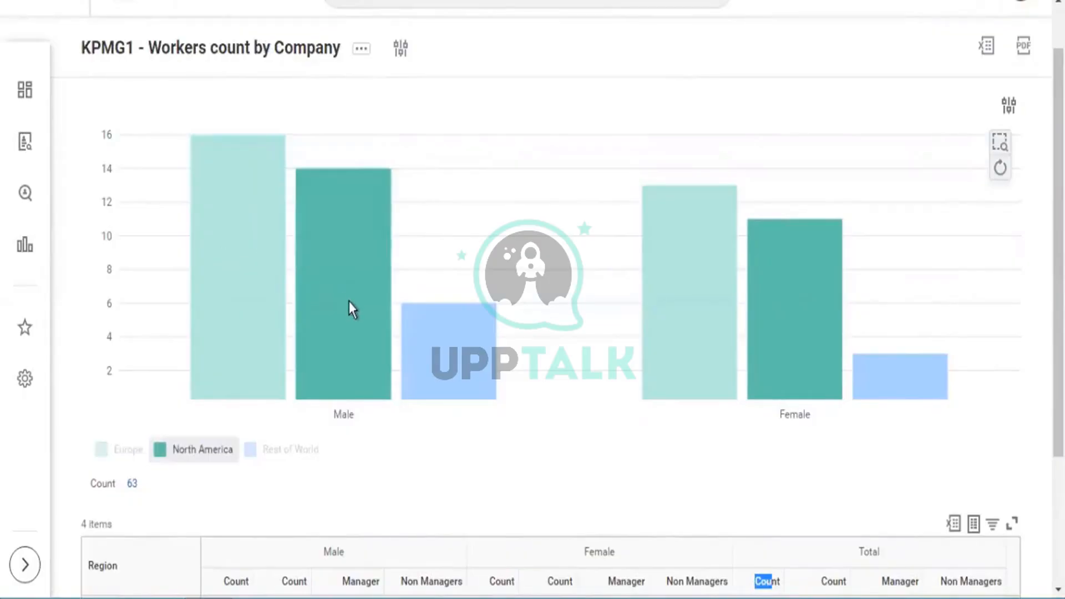
{"action": "mouse_move", "coordinate": [349, 307]}
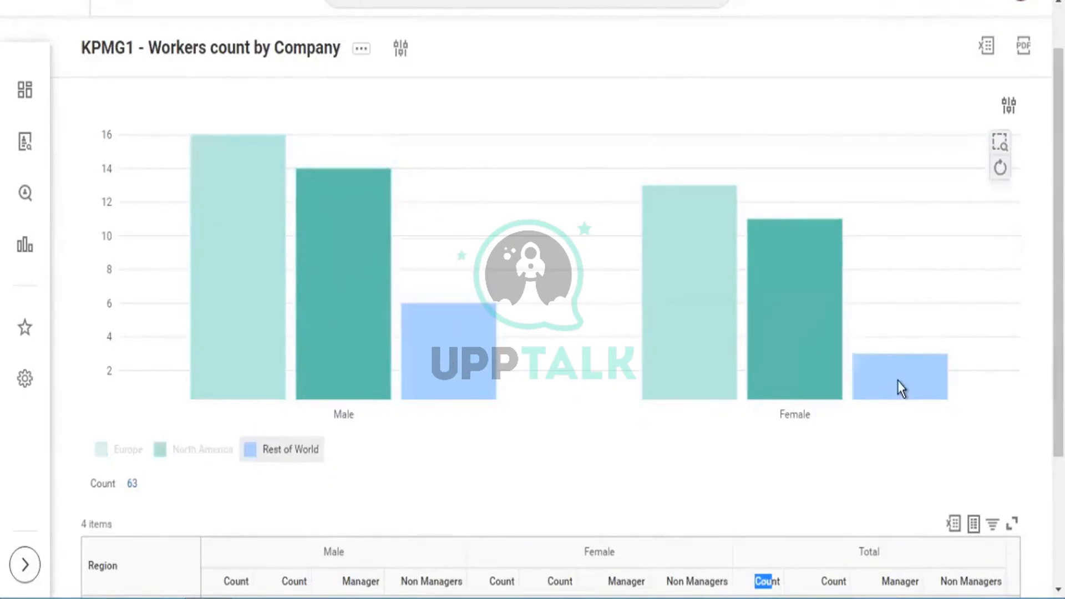
{"action": "mouse_move", "coordinate": [898, 383]}
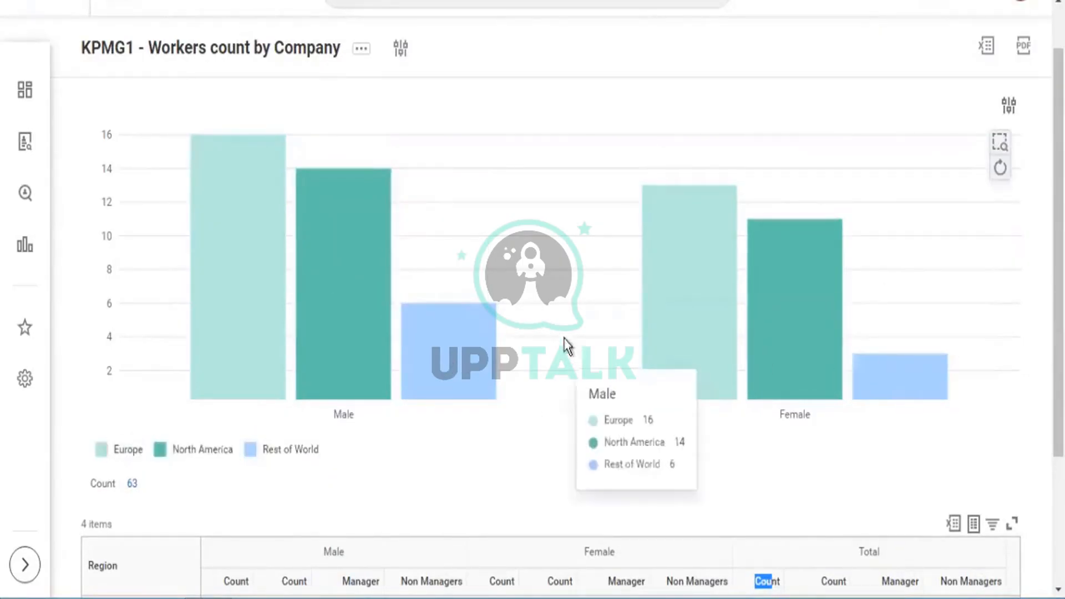
{"action": "scroll", "coordinate": [465, 273], "scroll_direction": "down", "scroll_amount": 3}
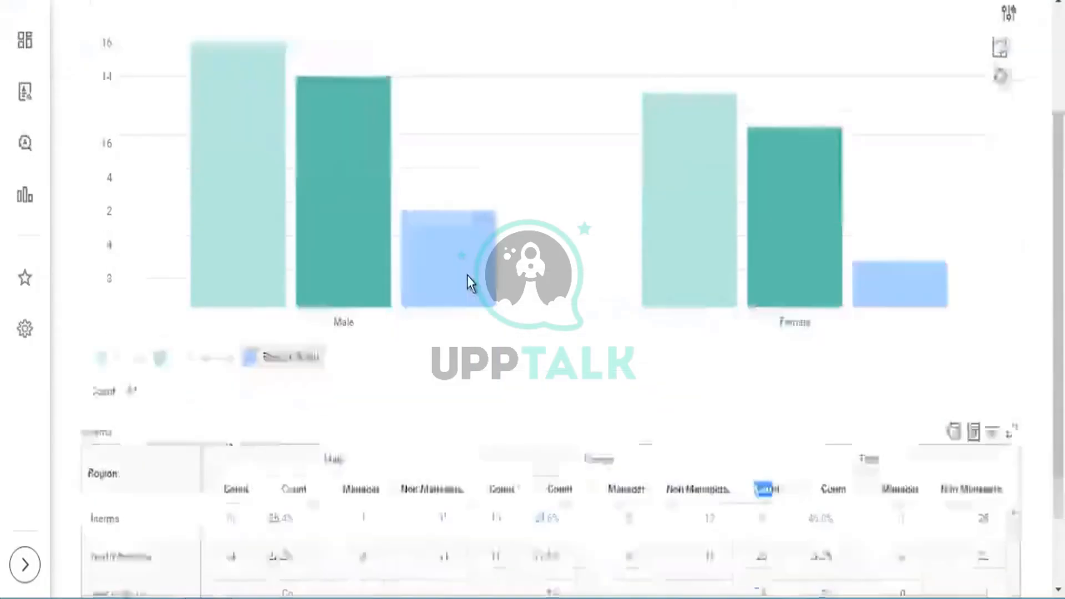
Step: Open the KPMG1 - Workers count by Company custom report for editing from its results page
{"action": "scroll", "coordinate": [467, 274], "scroll_direction": "up", "scroll_amount": 5}
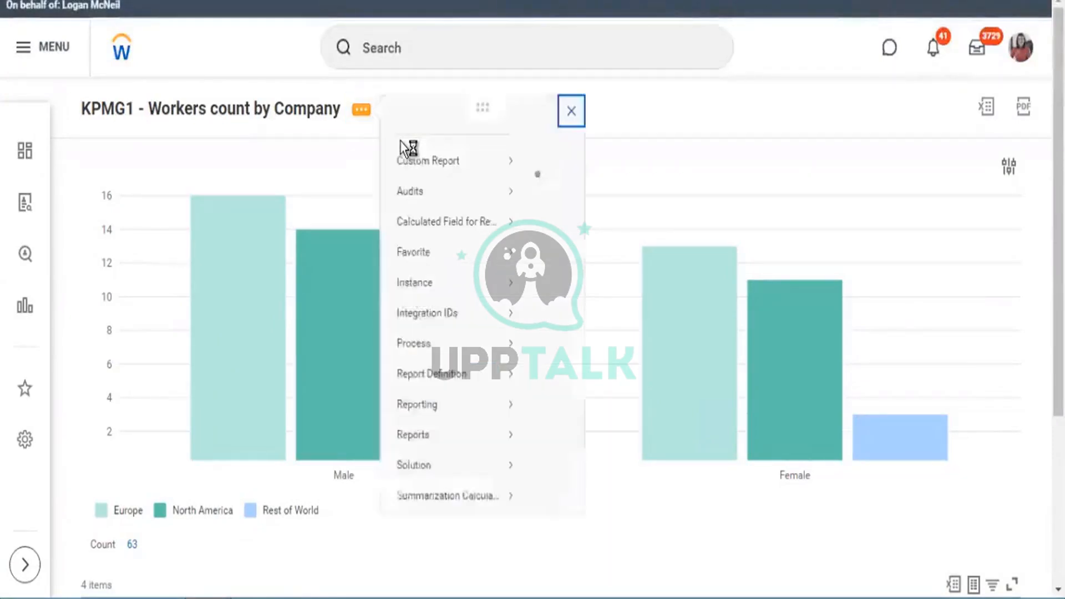
{"action": "mouse_move", "coordinate": [464, 184]}
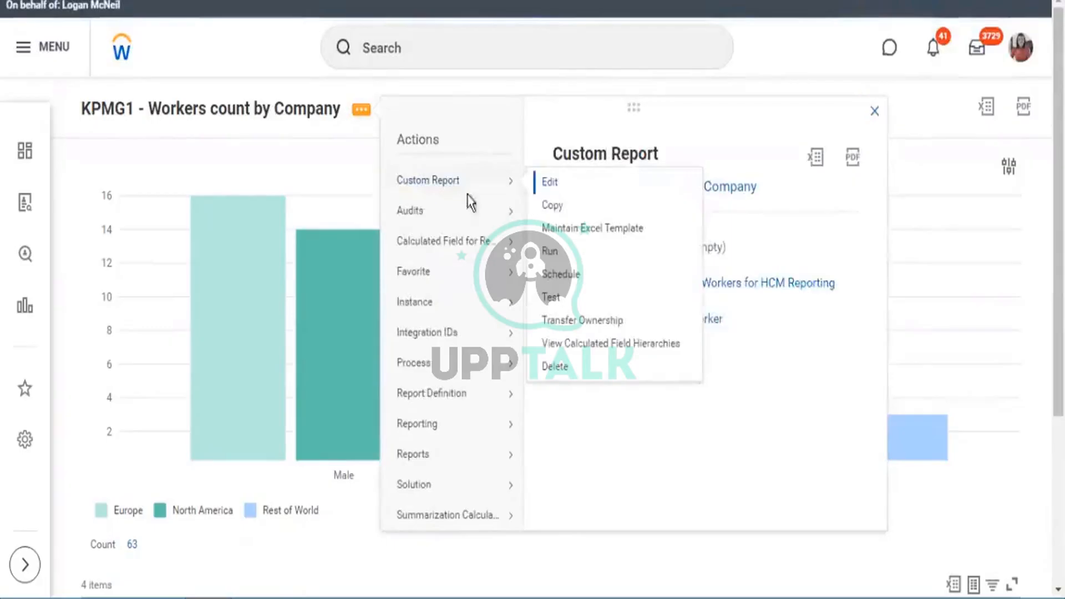
{"action": "left_click", "coordinate": [549, 192]}
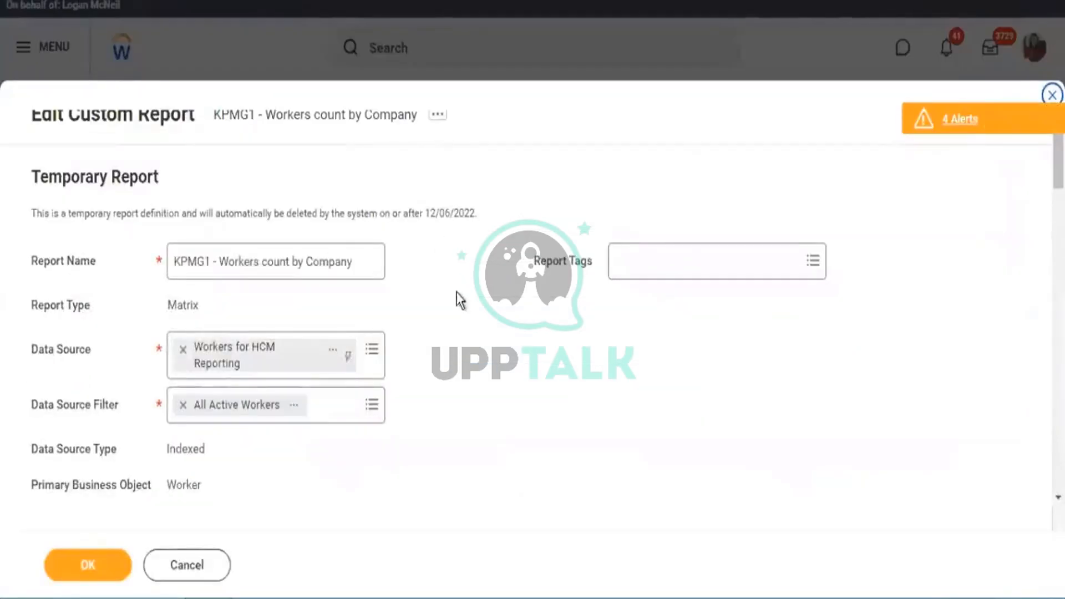
Step: Open the report's output settings and expand the Chart Options section
{"action": "scroll", "coordinate": [384, 308], "scroll_direction": "down", "scroll_amount": 5}
{"action": "scroll", "coordinate": [384, 309], "scroll_direction": "down", "scroll_amount": 4}
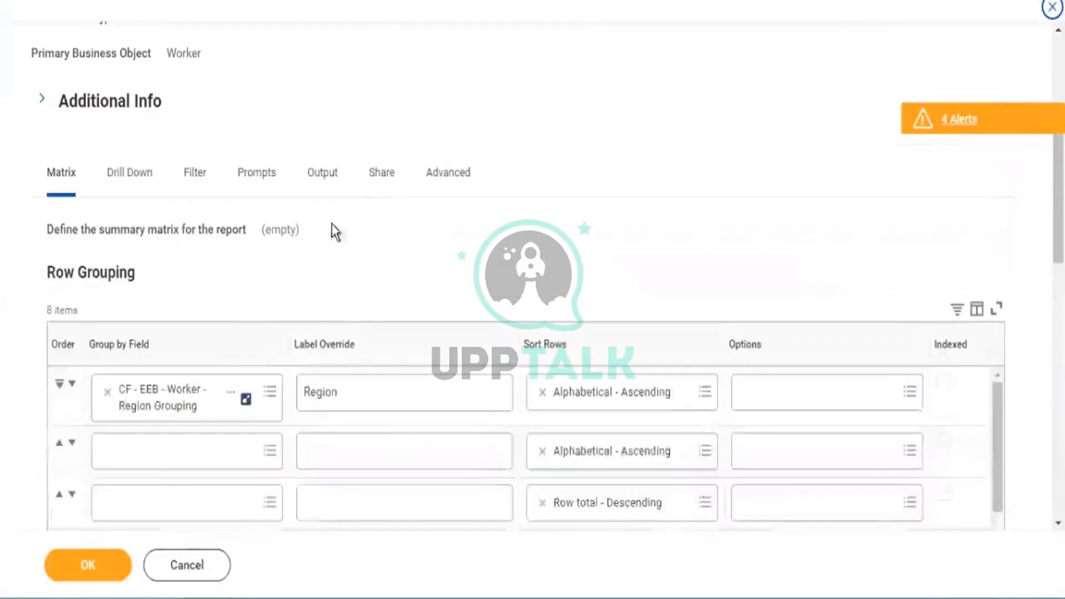
{"action": "left_click", "coordinate": [324, 173]}
{"action": "scroll", "coordinate": [96, 376], "scroll_direction": "down", "scroll_amount": 2}
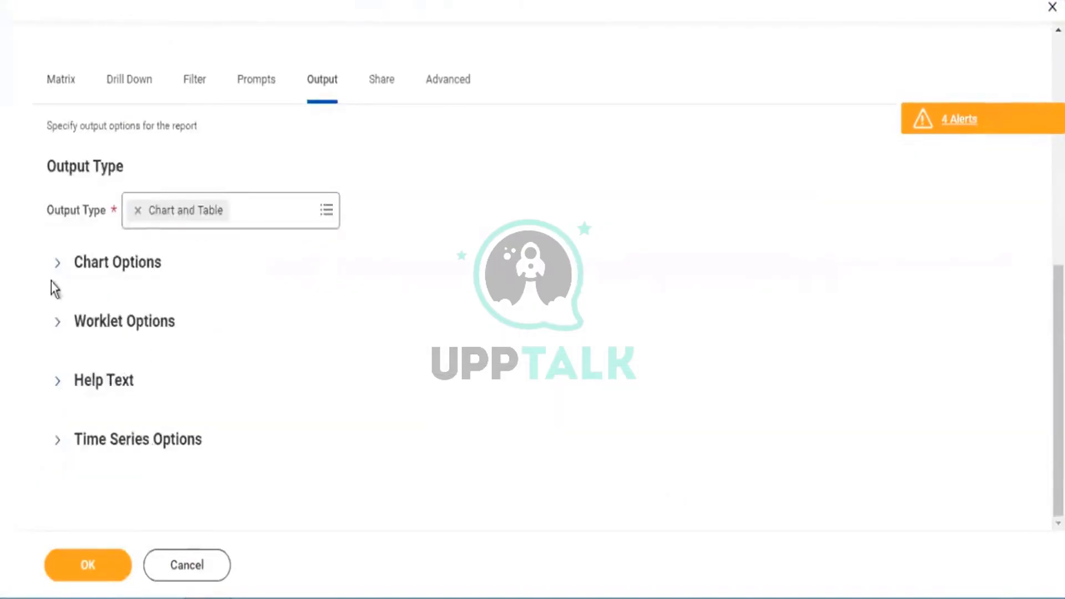
{"action": "left_click", "coordinate": [56, 264]}
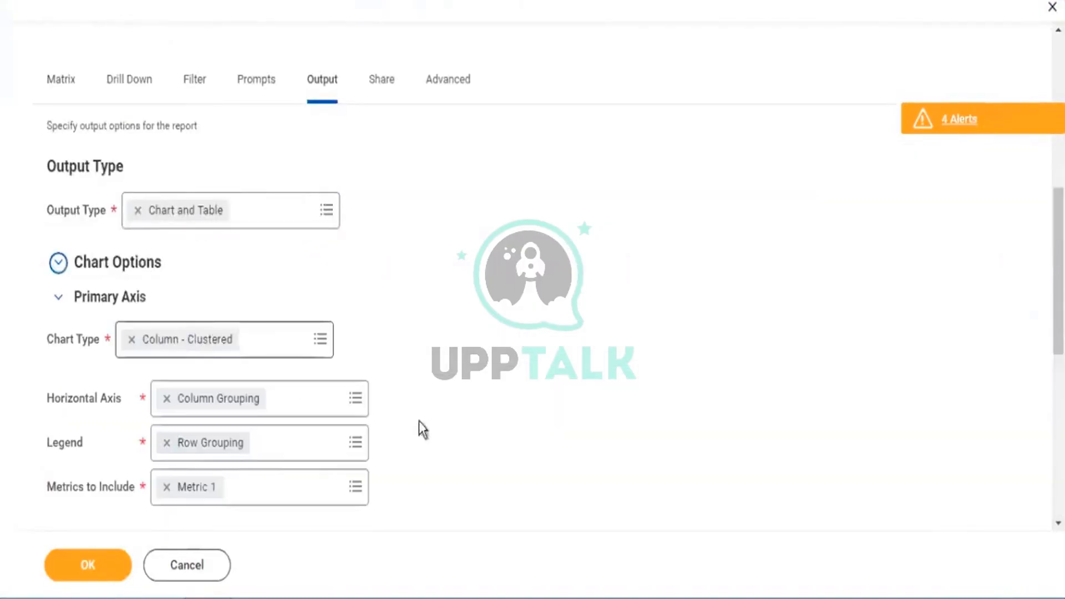
{"action": "scroll", "coordinate": [248, 410], "scroll_direction": "down", "scroll_amount": 2}
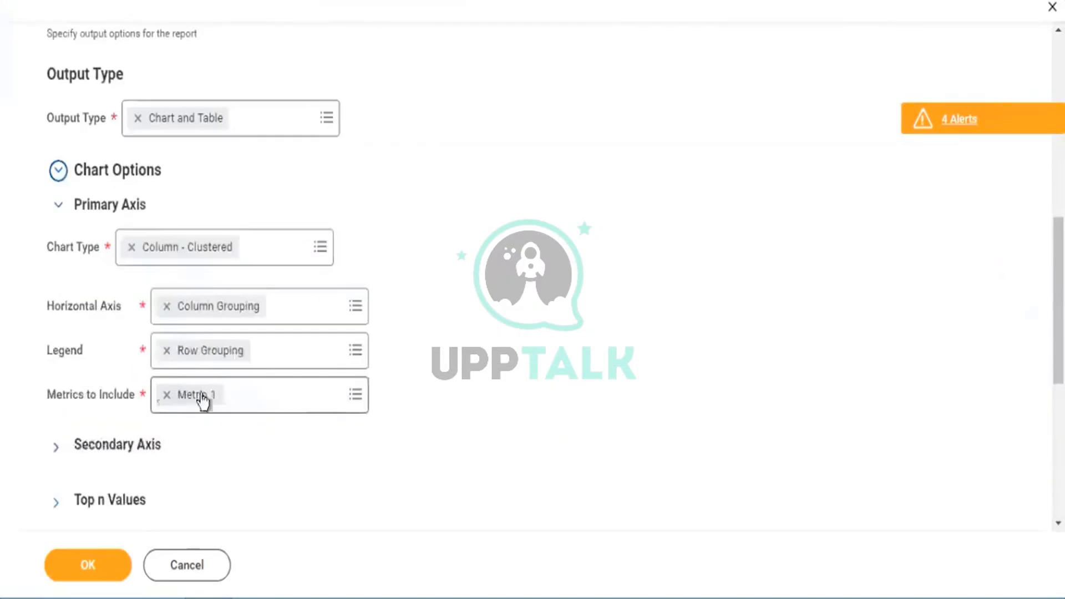
Step: Add a secondary axis to the chart and open its list of metrics to include
{"action": "left_click", "coordinate": [114, 444]}
{"action": "scroll", "coordinate": [335, 382], "scroll_direction": "down", "scroll_amount": 4}
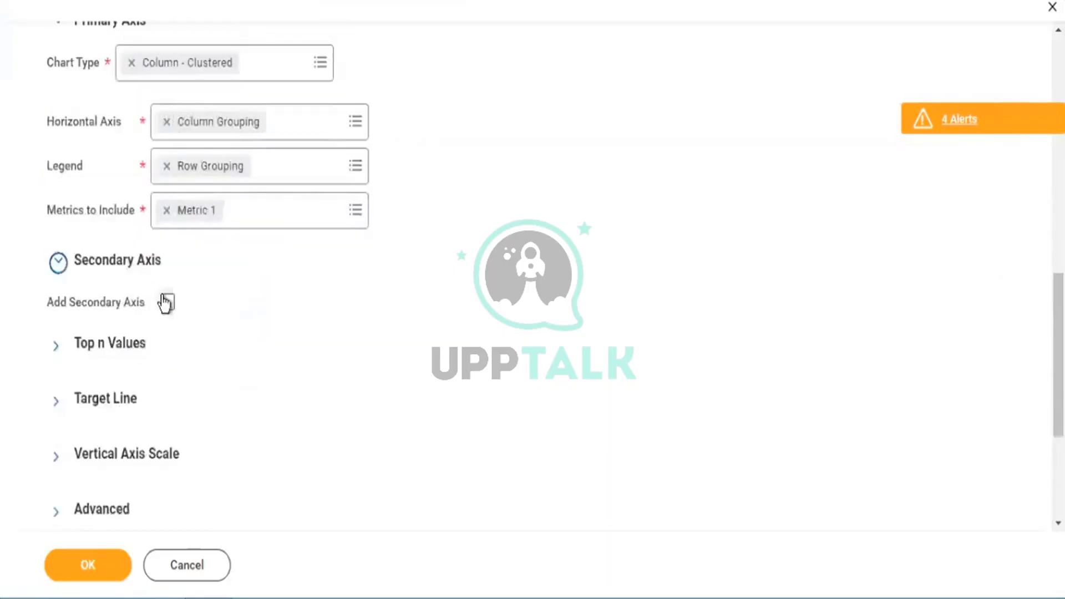
{"action": "left_click", "coordinate": [165, 303]}
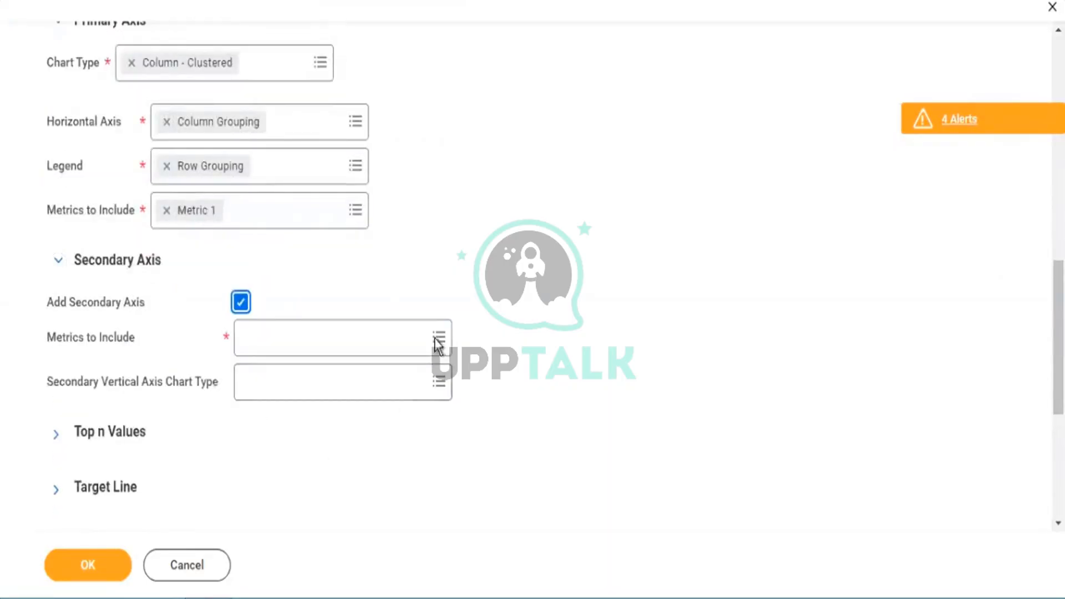
{"action": "left_click", "coordinate": [439, 349]}
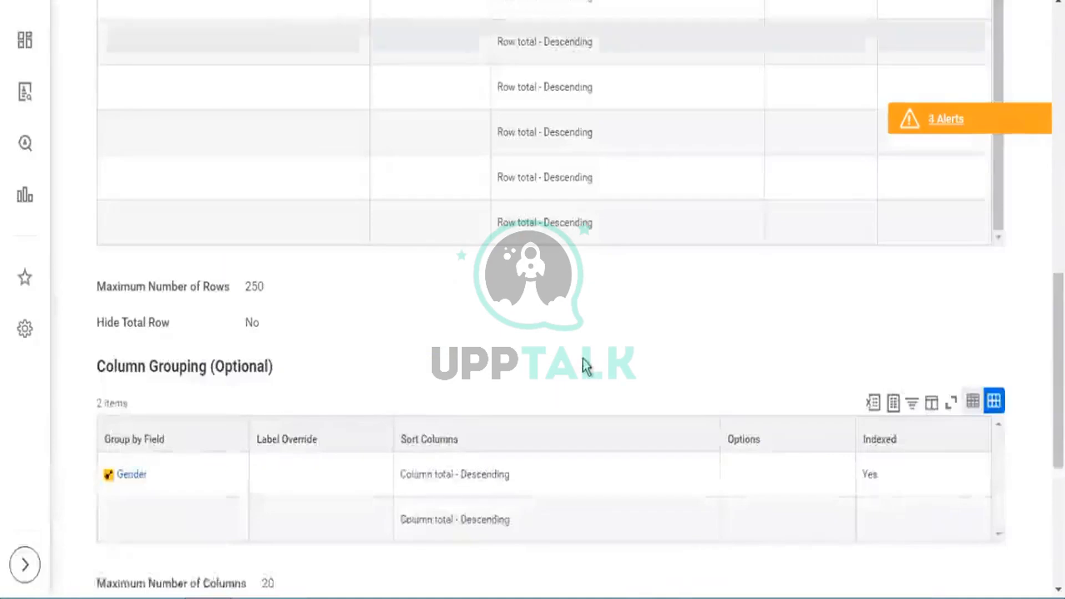
Step: Check the order of the fields to summarize in the report definition to match them with the metric numbers
{"action": "scroll", "coordinate": [582, 362], "scroll_direction": "down", "scroll_amount": 5}
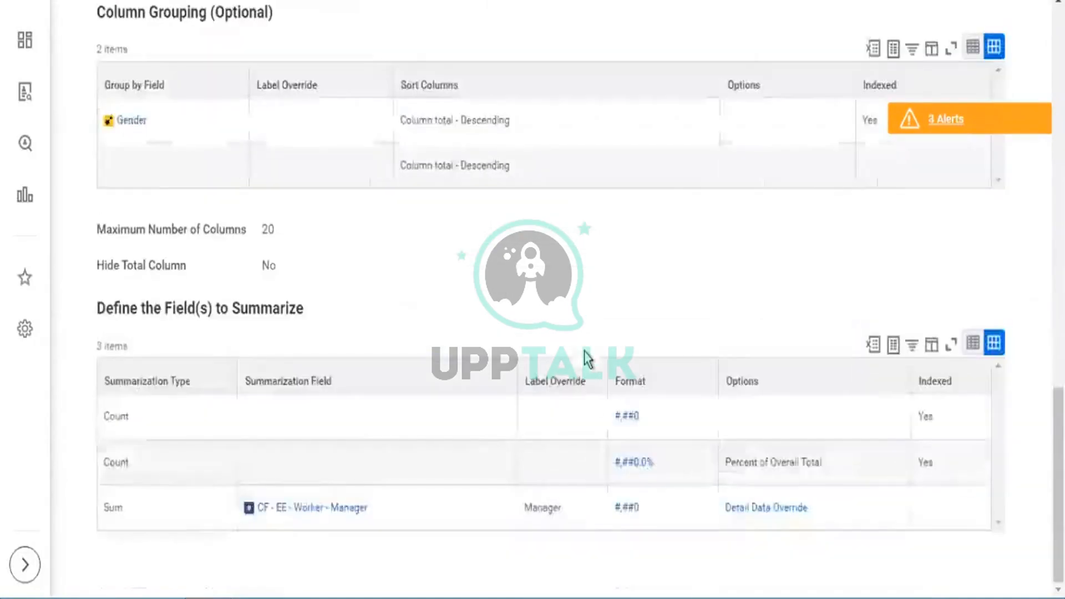
{"action": "double_click", "coordinate": [147, 418]}
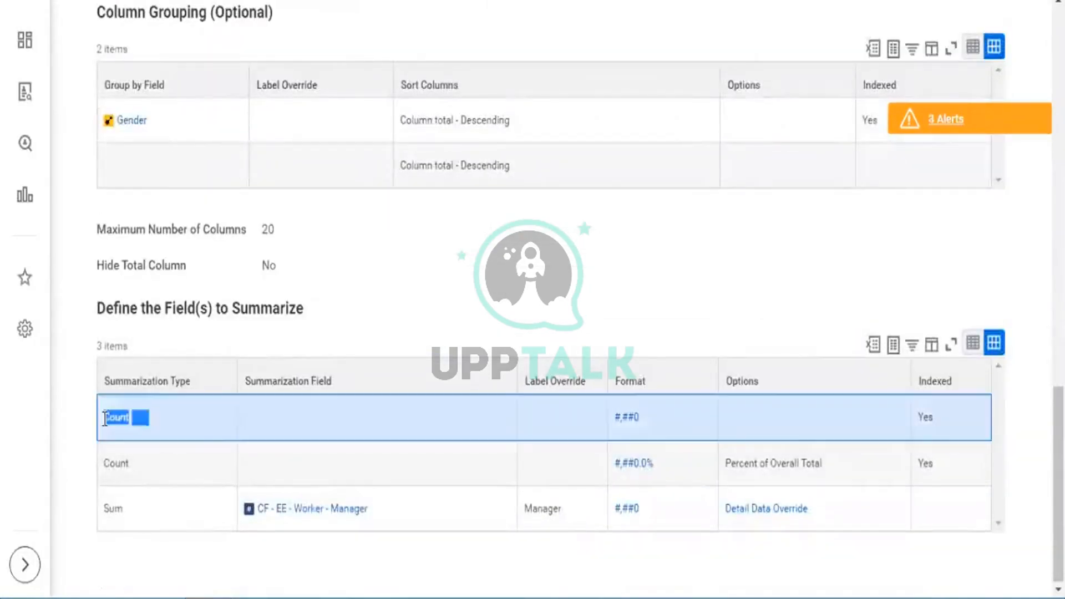
{"action": "mouse_move", "coordinate": [173, 470]}
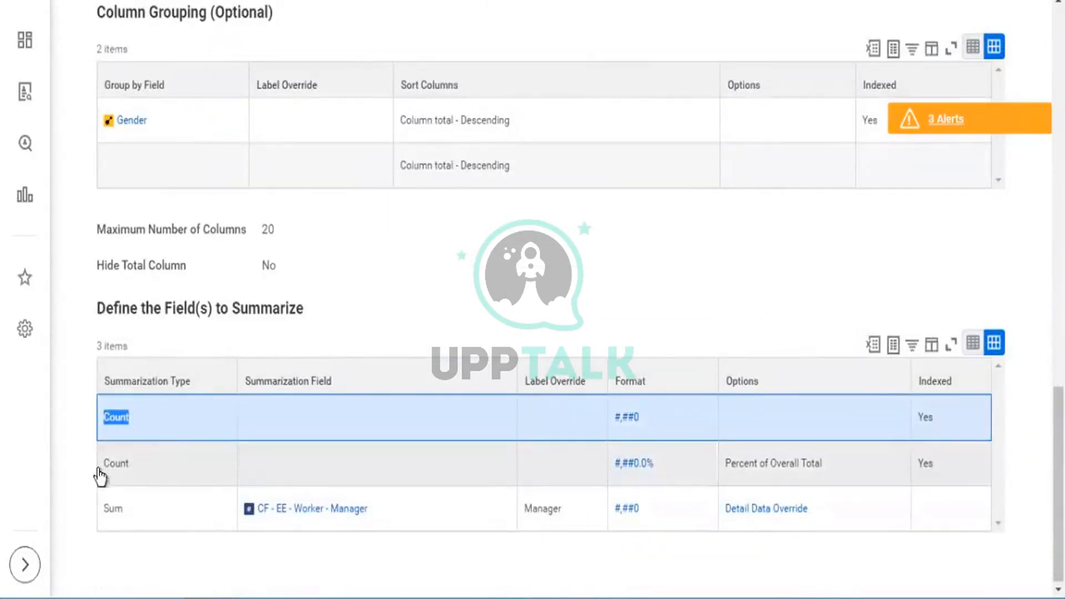
{"action": "left_click_drag", "start_coordinate": [99, 469], "coordinate": [174, 447]}
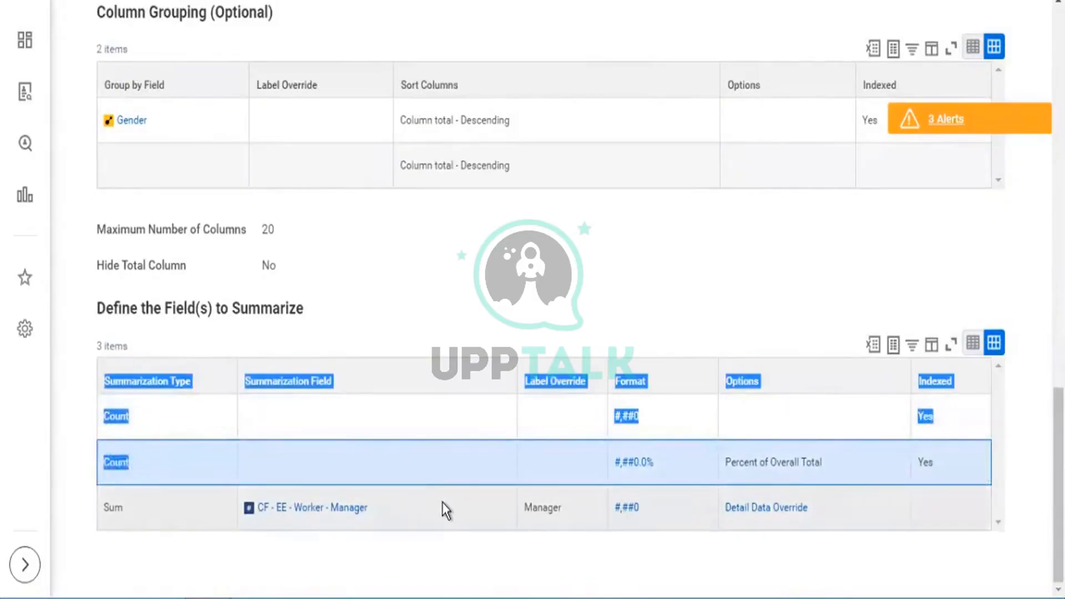
{"action": "left_click", "coordinate": [94, 515], "text": "shift"}
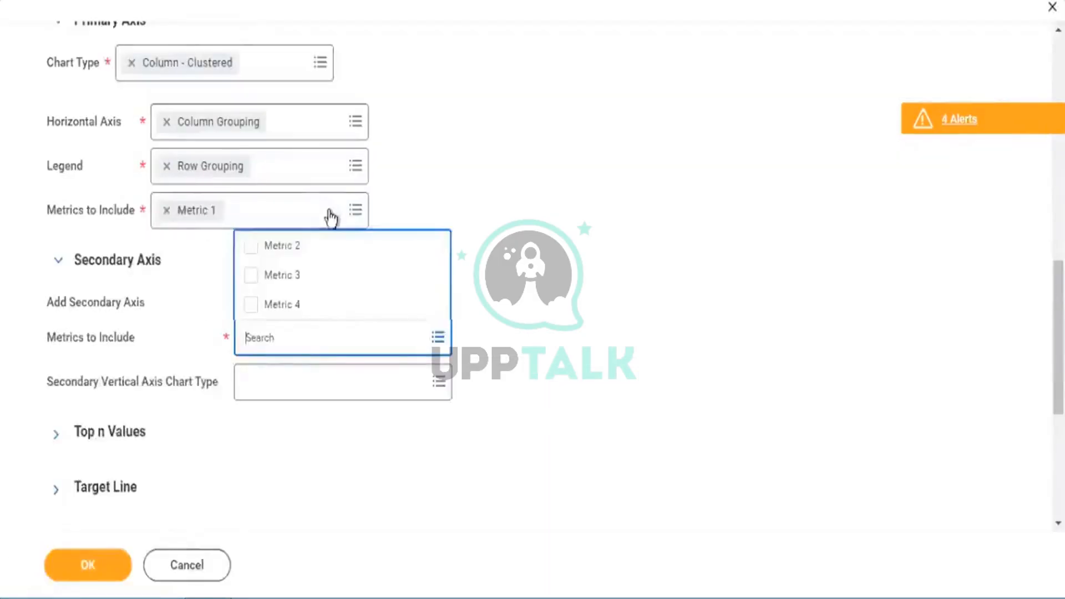
Step: Include Metric 3 on the secondary axis and set the secondary vertical axis chart type to Line
{"action": "left_click", "coordinate": [271, 274]}
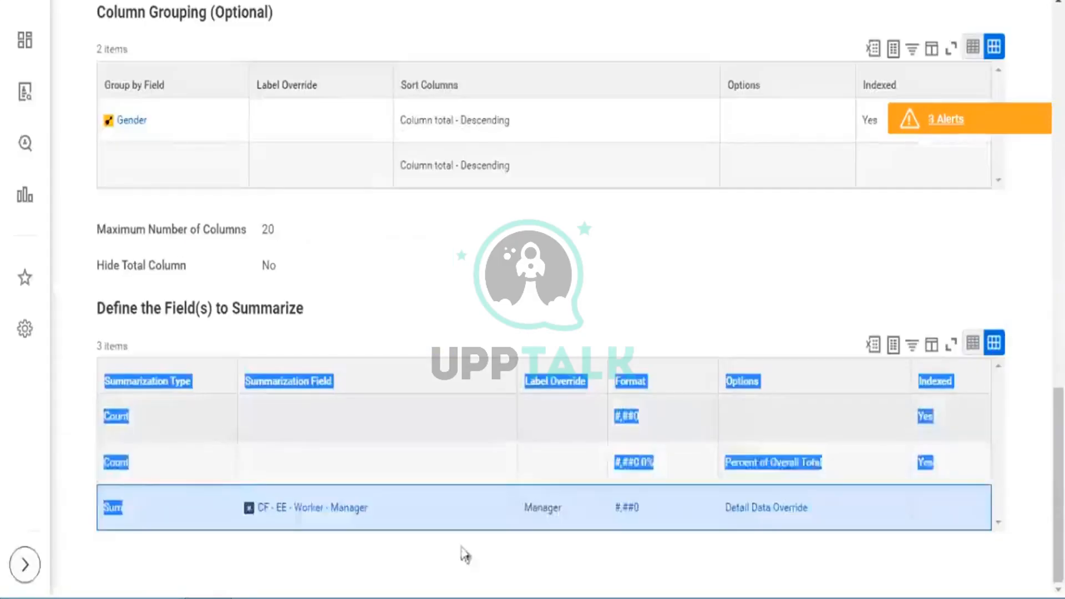
{"action": "left_click_drag", "start_coordinate": [256, 509], "coordinate": [387, 509]}
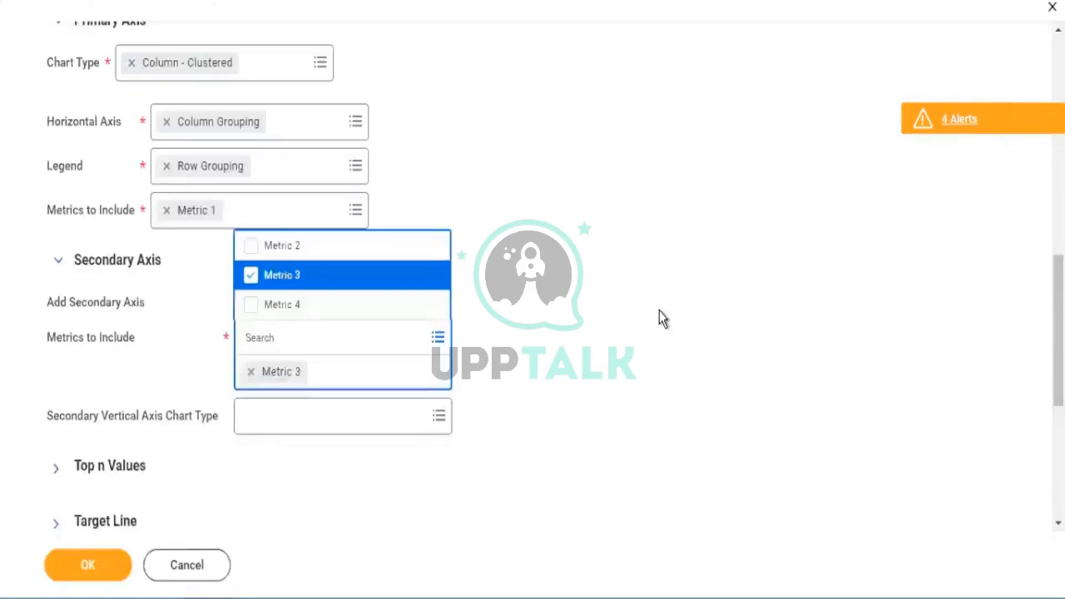
{"action": "left_click", "coordinate": [663, 319]}
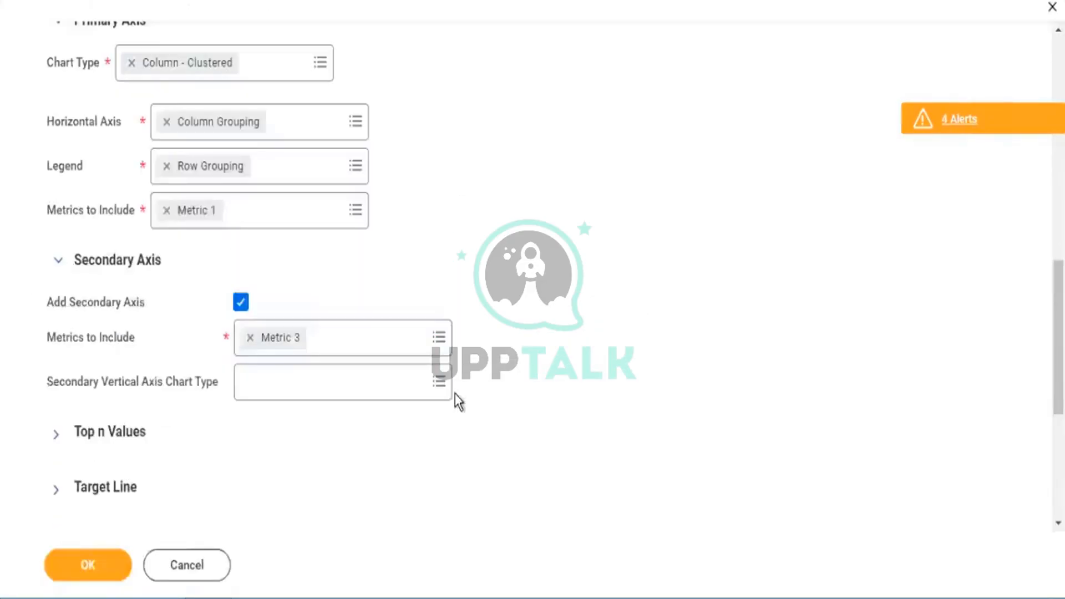
{"action": "left_click", "coordinate": [438, 383]}
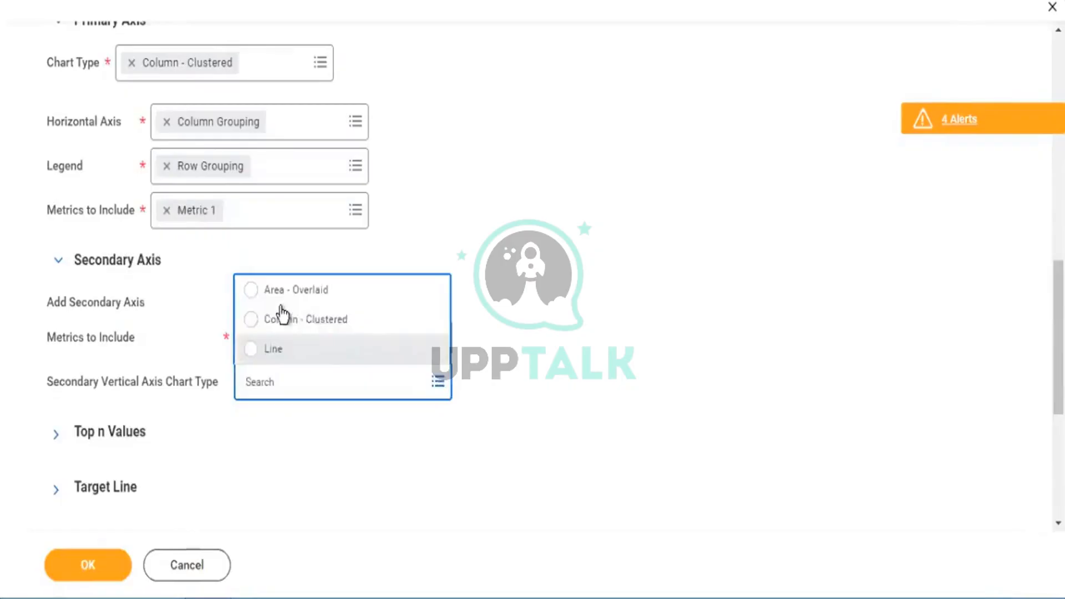
{"action": "left_click", "coordinate": [249, 349]}
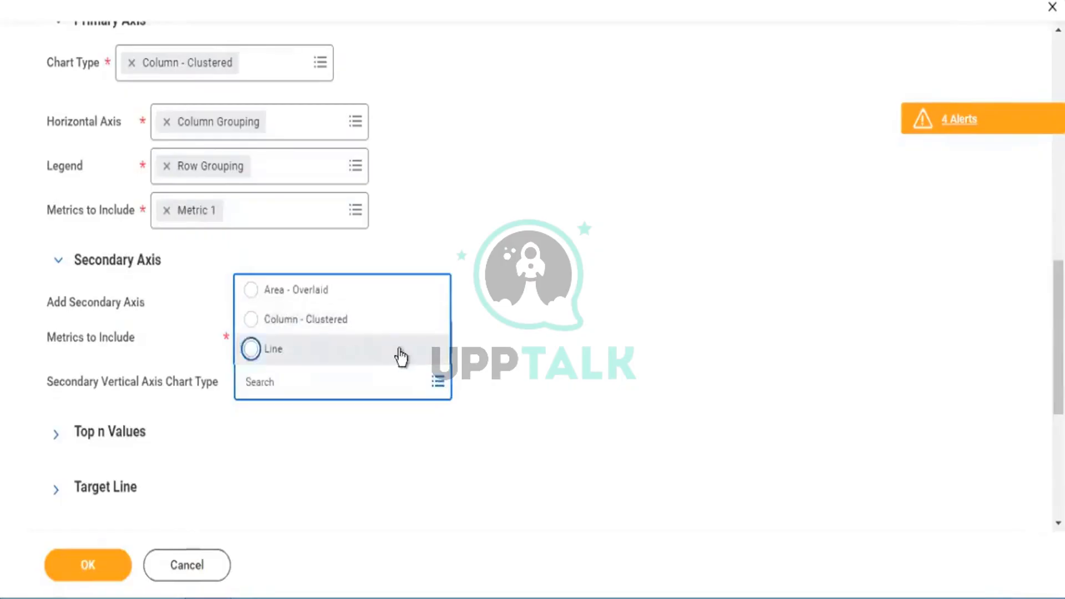
{"action": "left_click", "coordinate": [583, 348]}
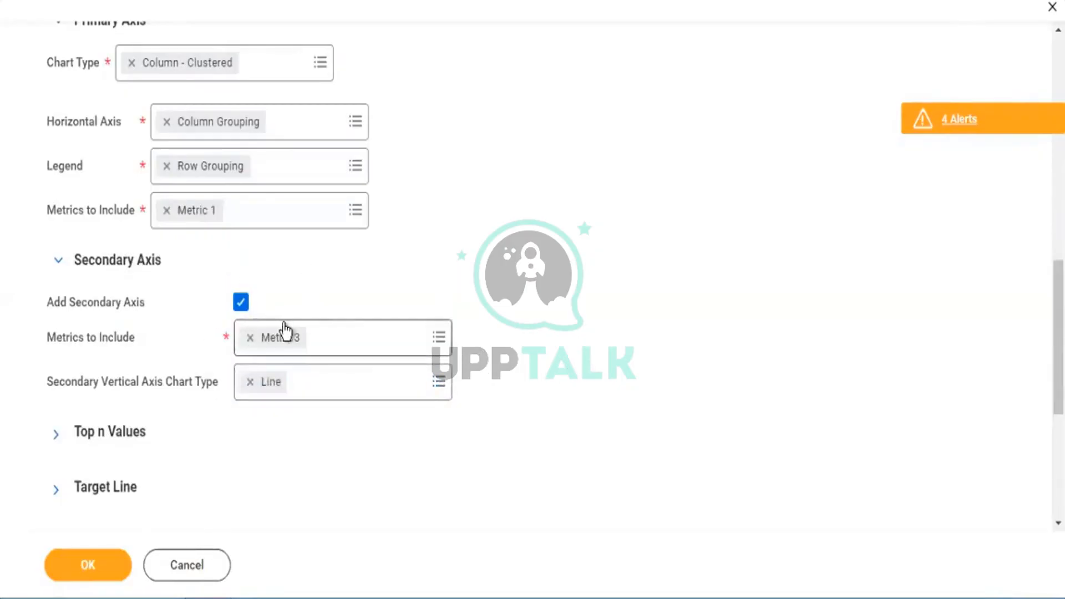
Step: Save the edited report definition and run the report with the worker type prompts left blank
{"action": "left_click", "coordinate": [86, 563]}
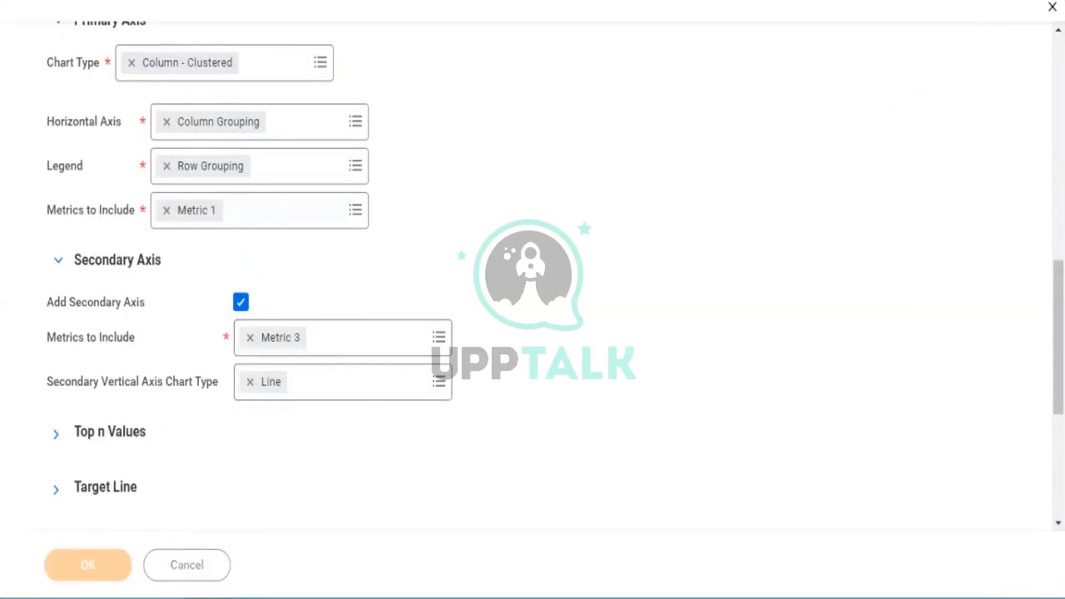
{"action": "scroll", "coordinate": [398, 106], "scroll_direction": "up", "scroll_amount": 10}
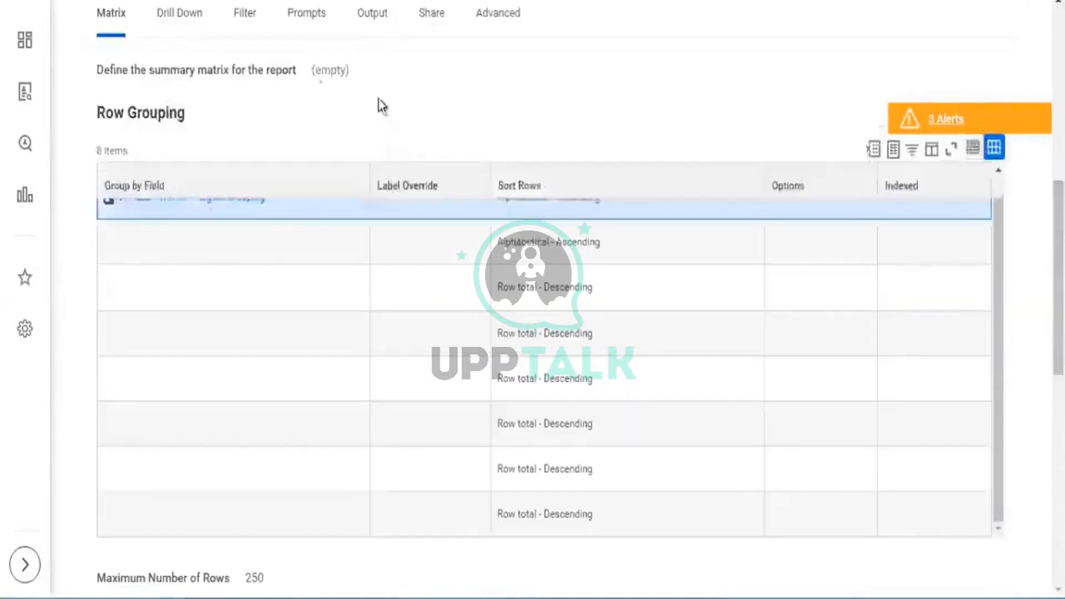
{"action": "scroll", "coordinate": [382, 107], "scroll_direction": "up", "scroll_amount": 3}
{"action": "scroll", "coordinate": [266, 67], "scroll_direction": "up", "scroll_amount": 5}
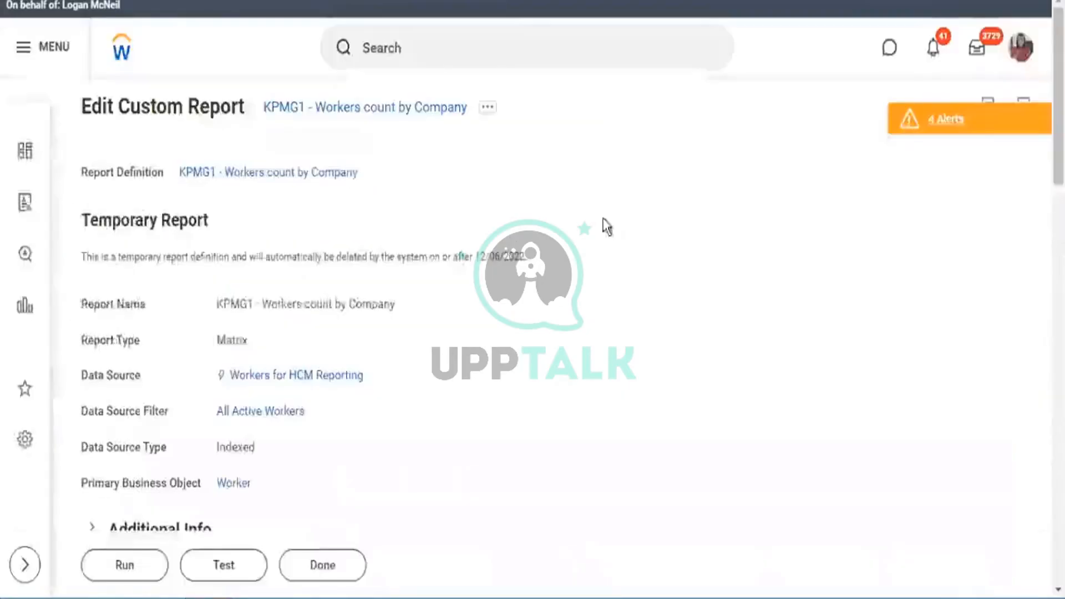
{"action": "left_click", "coordinate": [130, 568]}
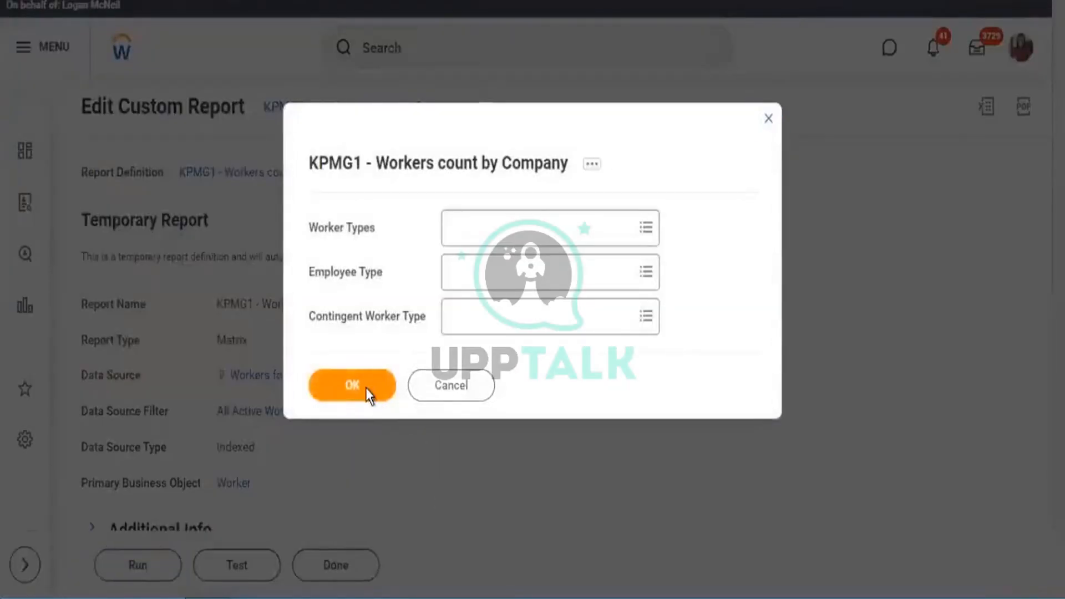
{"action": "left_click", "coordinate": [367, 389]}
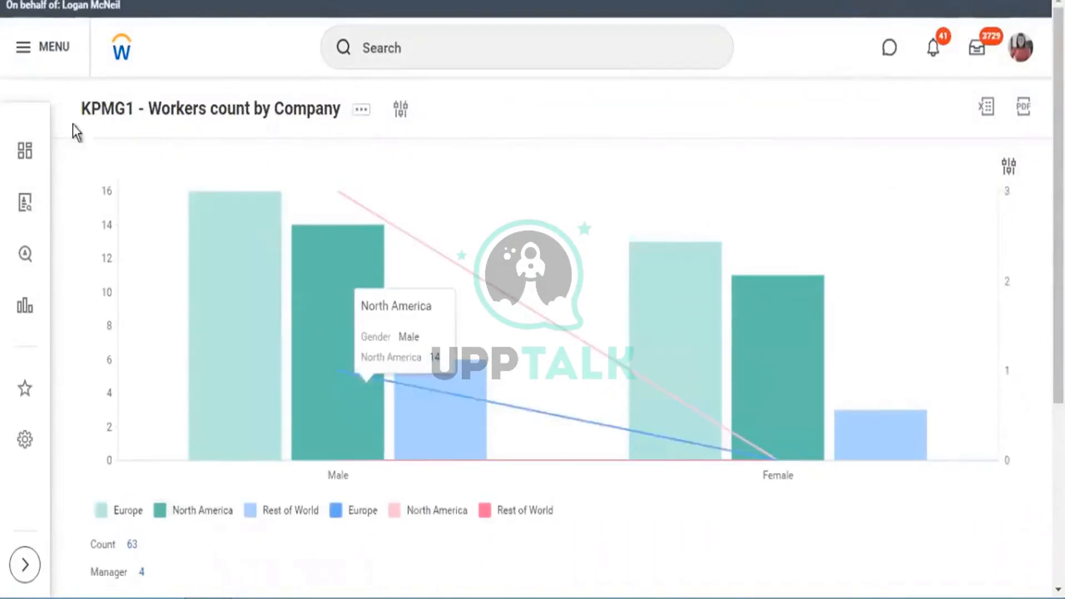
{"action": "mouse_move", "coordinate": [272, 212]}
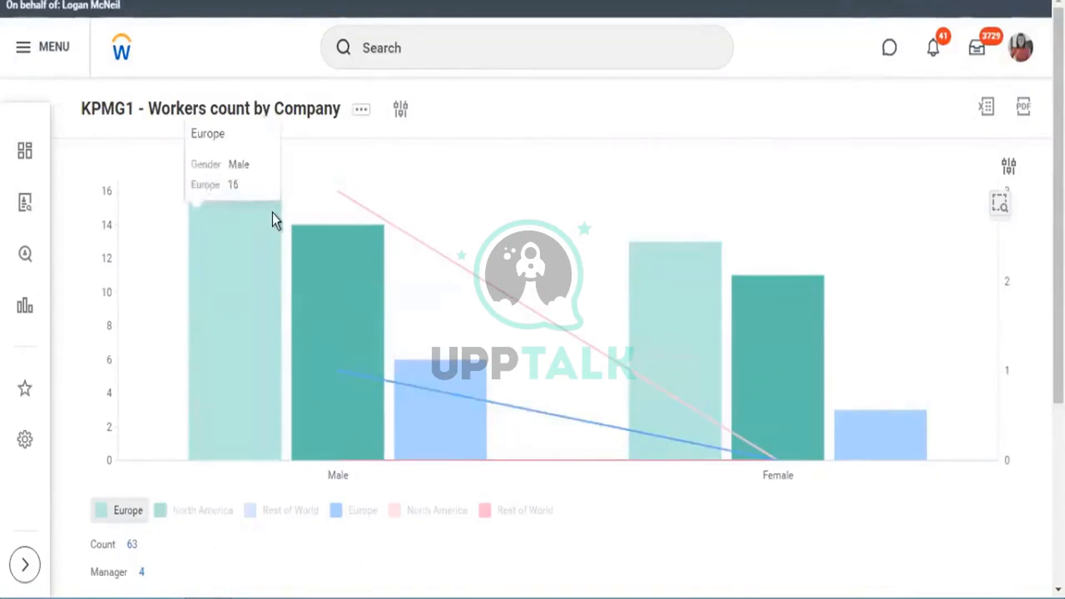
Step: Review the primary and secondary axis metrics and chart types in the report definition's output chart options
{"action": "left_click", "coordinate": [360, 1]}
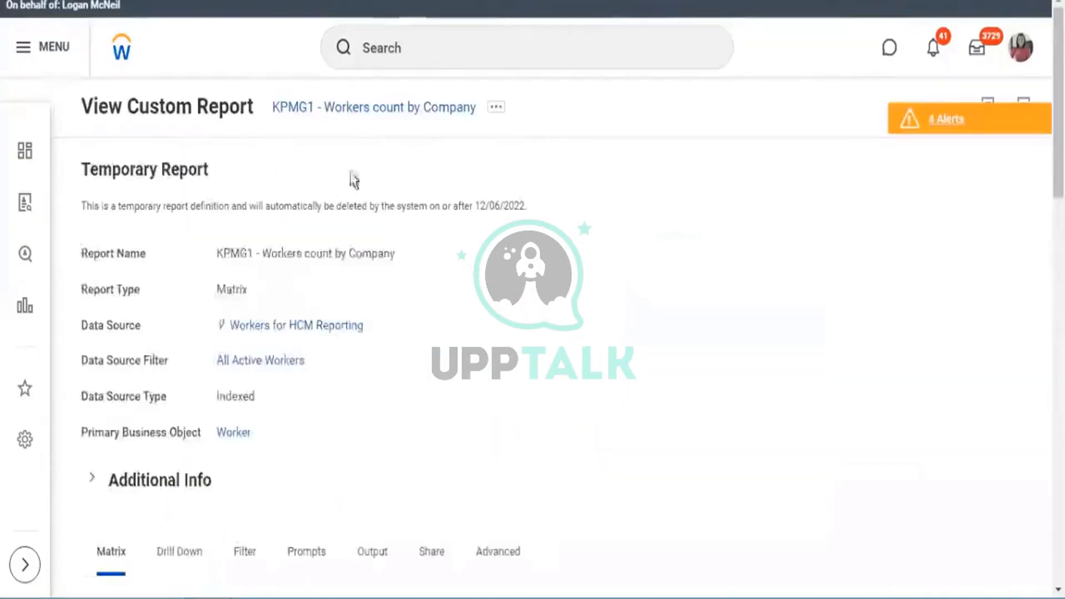
{"action": "scroll", "coordinate": [419, 478], "scroll_direction": "down", "scroll_amount": 3}
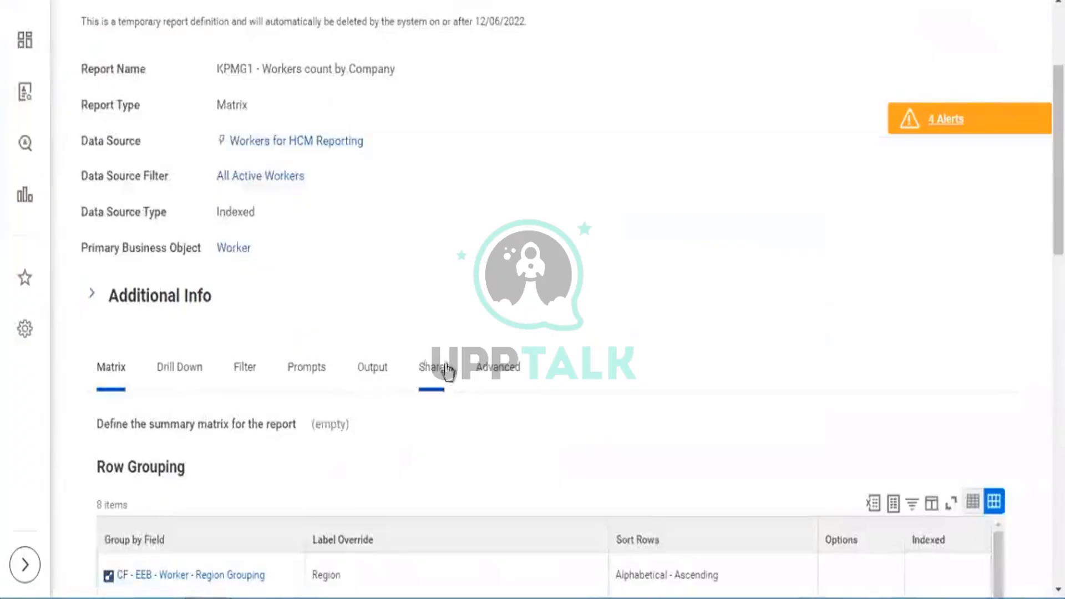
{"action": "left_click", "coordinate": [371, 371]}
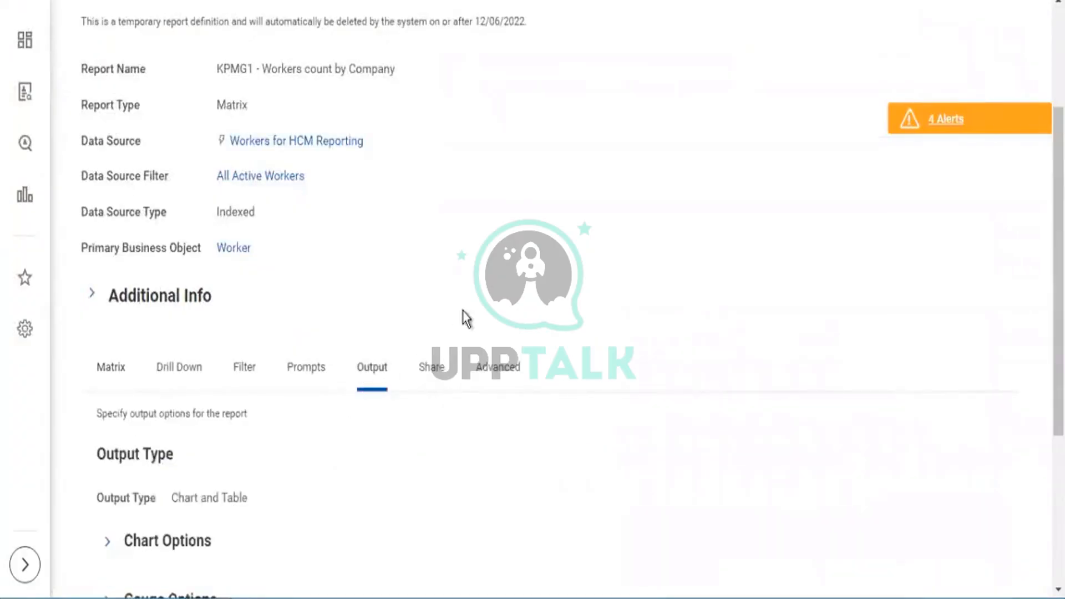
{"action": "scroll", "coordinate": [465, 319], "scroll_direction": "down", "scroll_amount": 5}
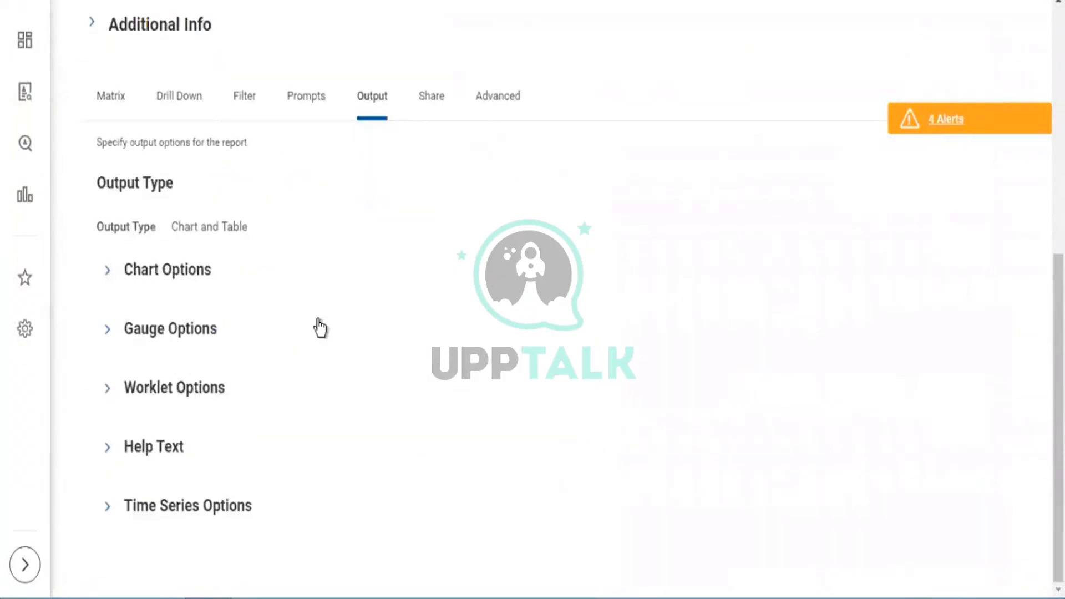
{"action": "scroll", "coordinate": [336, 363], "scroll_direction": "down", "scroll_amount": 3}
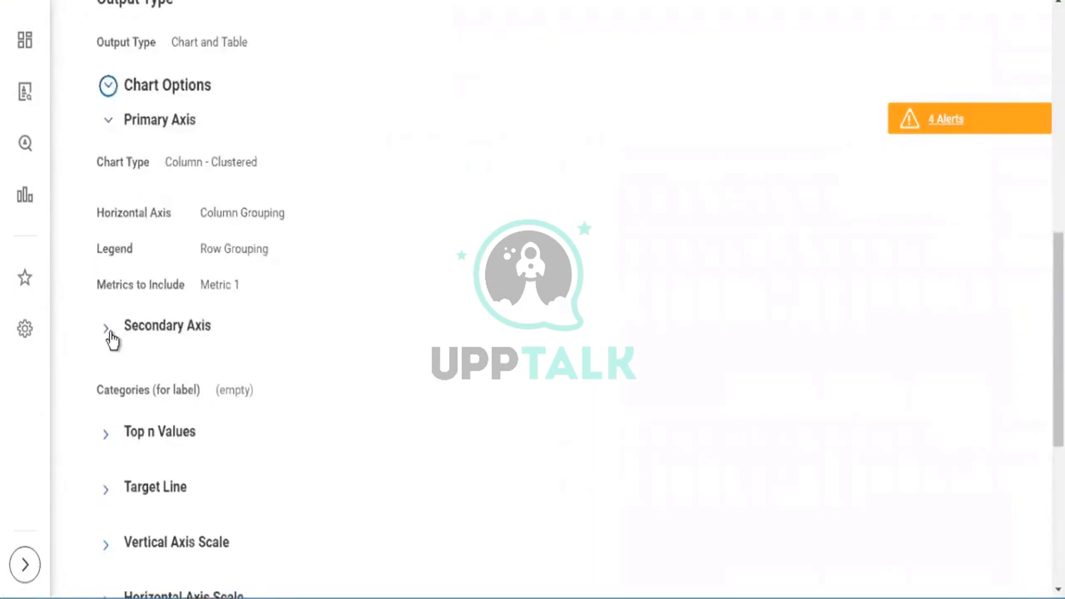
{"action": "left_click", "coordinate": [109, 331]}
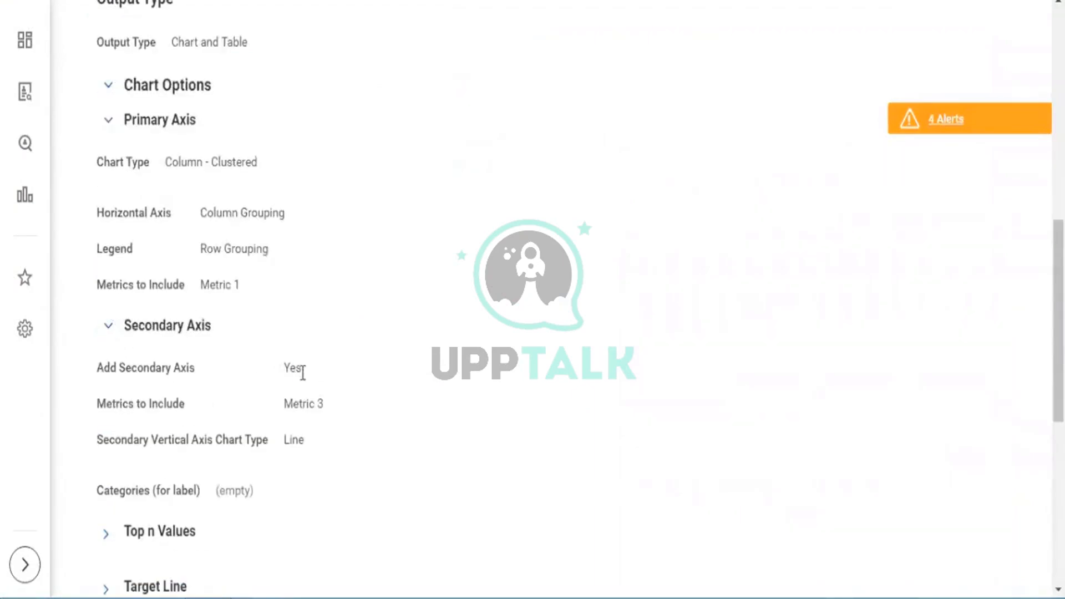
{"action": "double_click", "coordinate": [302, 369]}
{"action": "left_click_drag", "start_coordinate": [200, 284], "coordinate": [223, 283]}
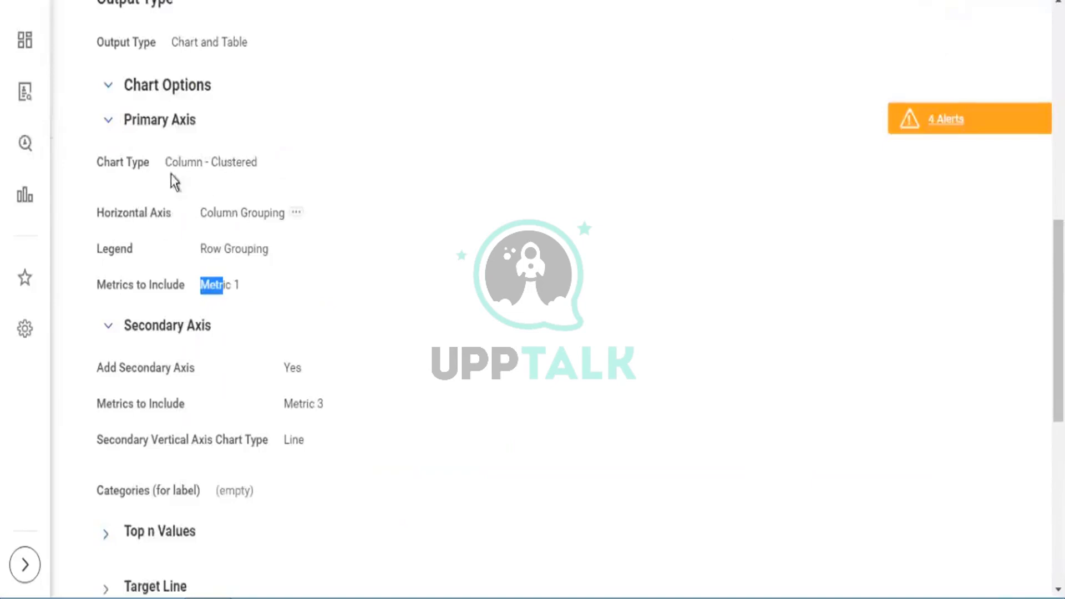
{"action": "left_click_drag", "start_coordinate": [165, 162], "coordinate": [232, 160]}
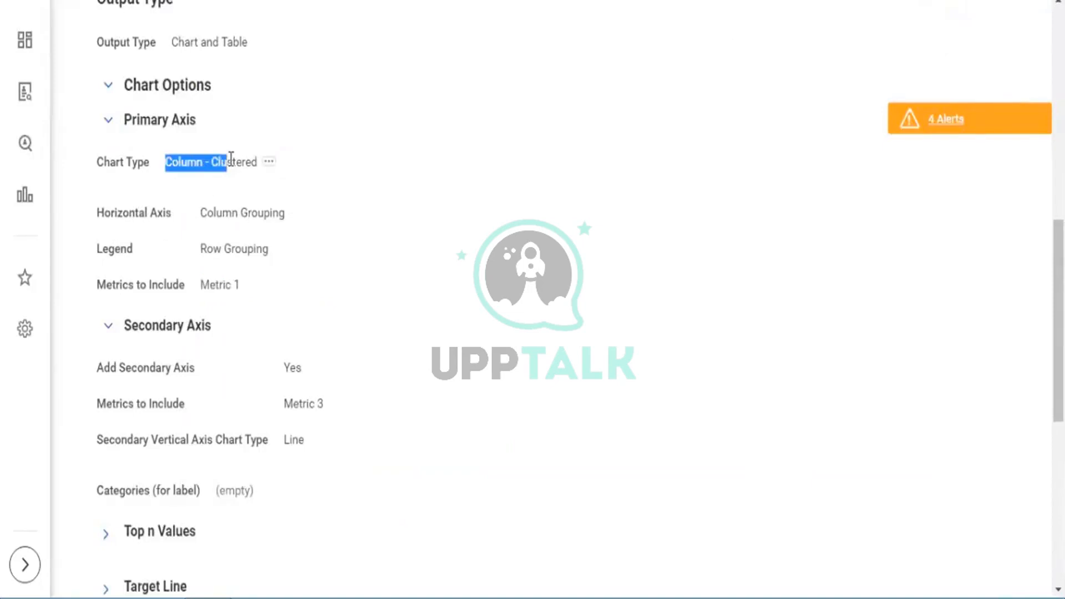
Step: Review the secondary axis metric and chart type in the report definition and compare them with the chart and table output
{"action": "scroll", "coordinate": [320, 256], "scroll_direction": "down", "scroll_amount": 2}
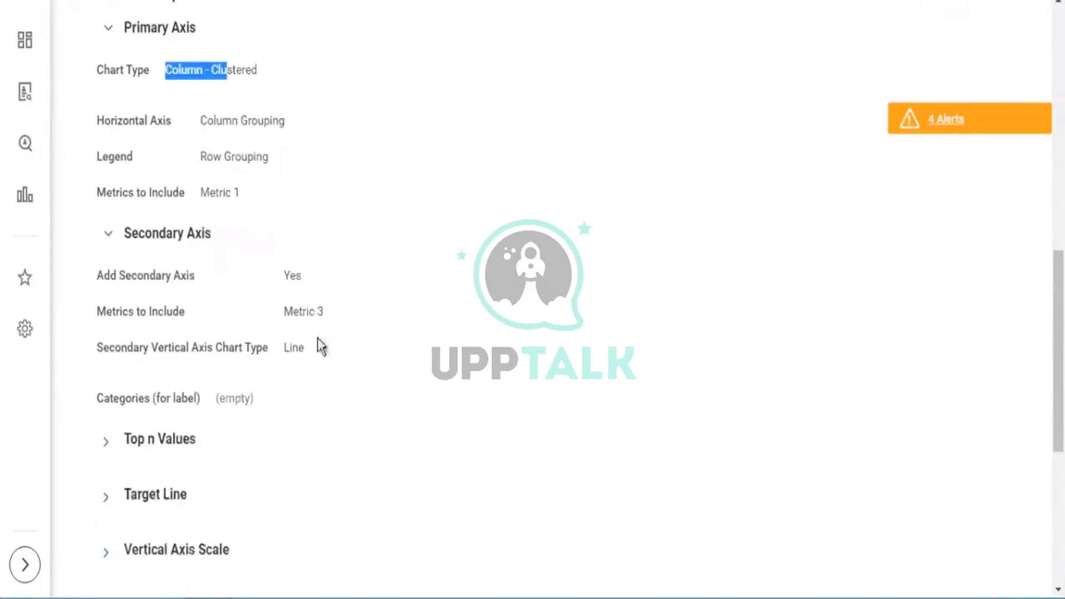
{"action": "left_click_drag", "start_coordinate": [284, 275], "coordinate": [301, 275]}
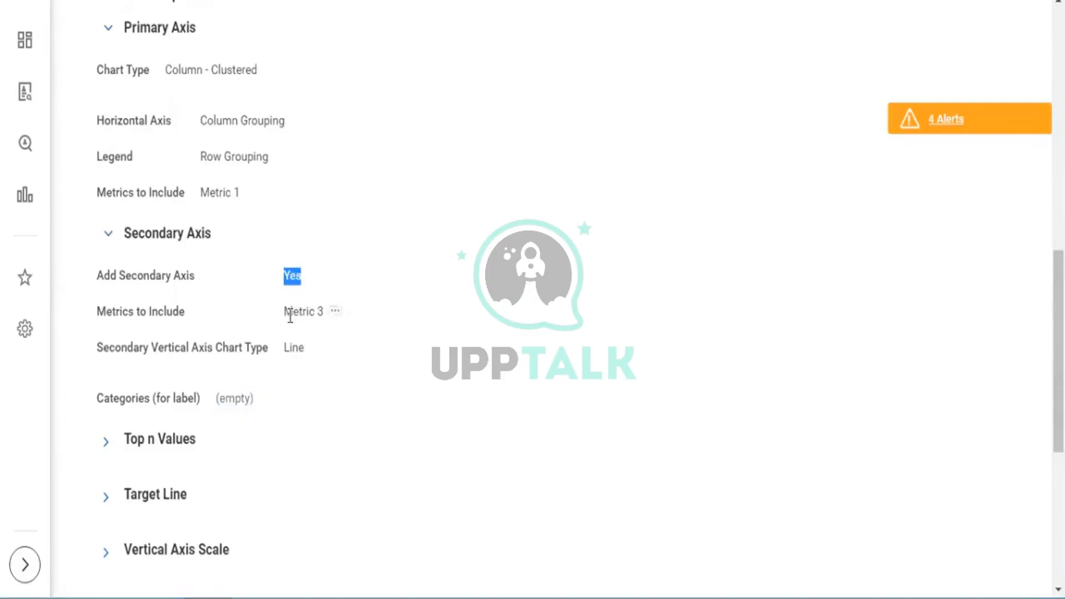
{"action": "left_click_drag", "start_coordinate": [285, 314], "coordinate": [318, 313]}
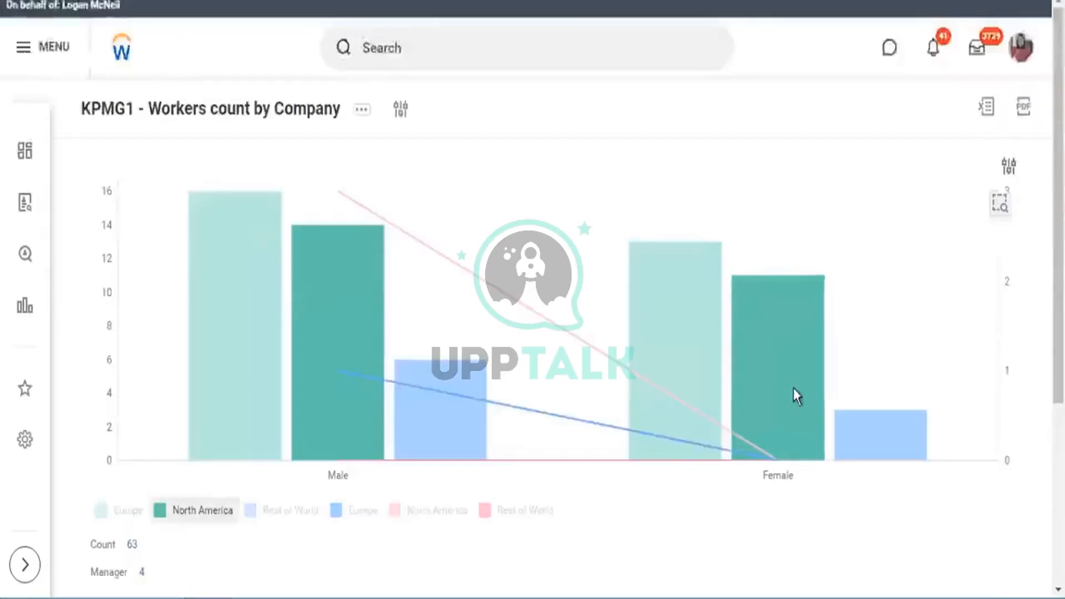
{"action": "scroll", "coordinate": [794, 391], "scroll_direction": "down", "scroll_amount": 5}
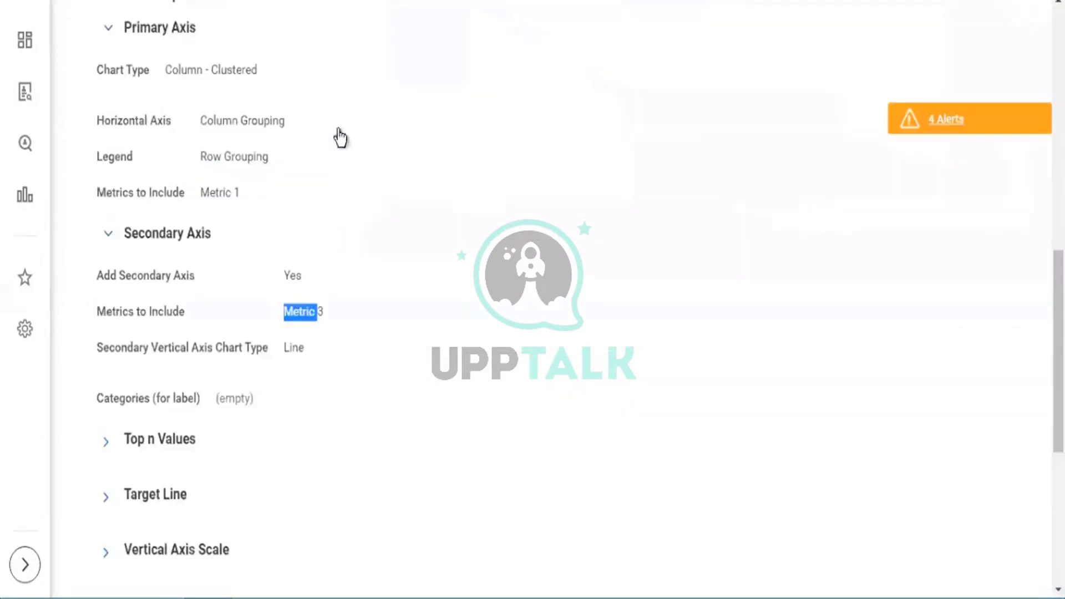
{"action": "scroll", "coordinate": [271, 244], "scroll_direction": "down", "scroll_amount": 2}
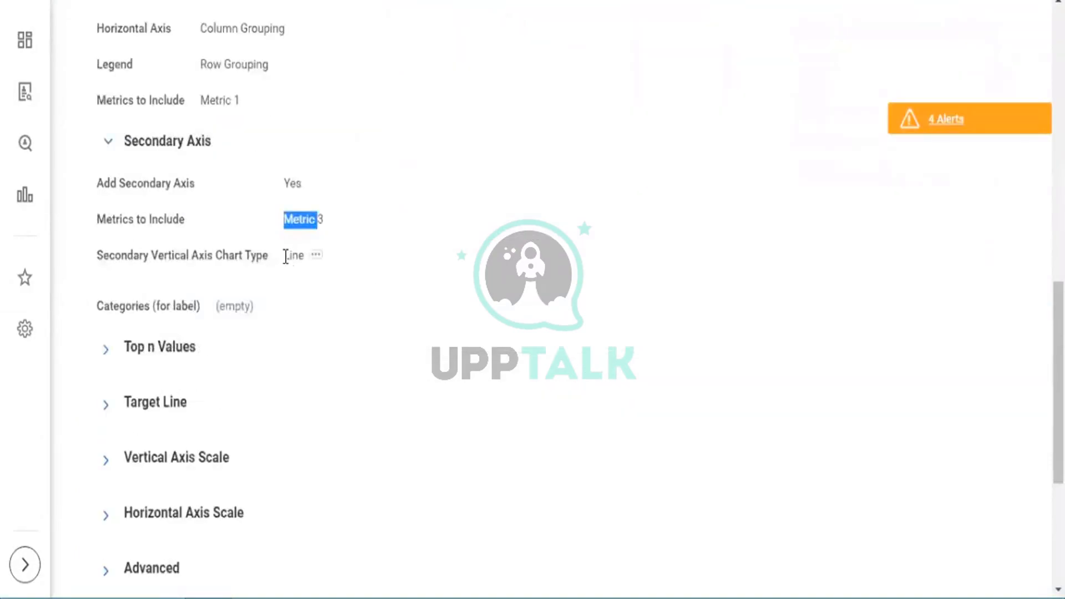
{"action": "left_click_drag", "start_coordinate": [285, 255], "coordinate": [296, 255]}
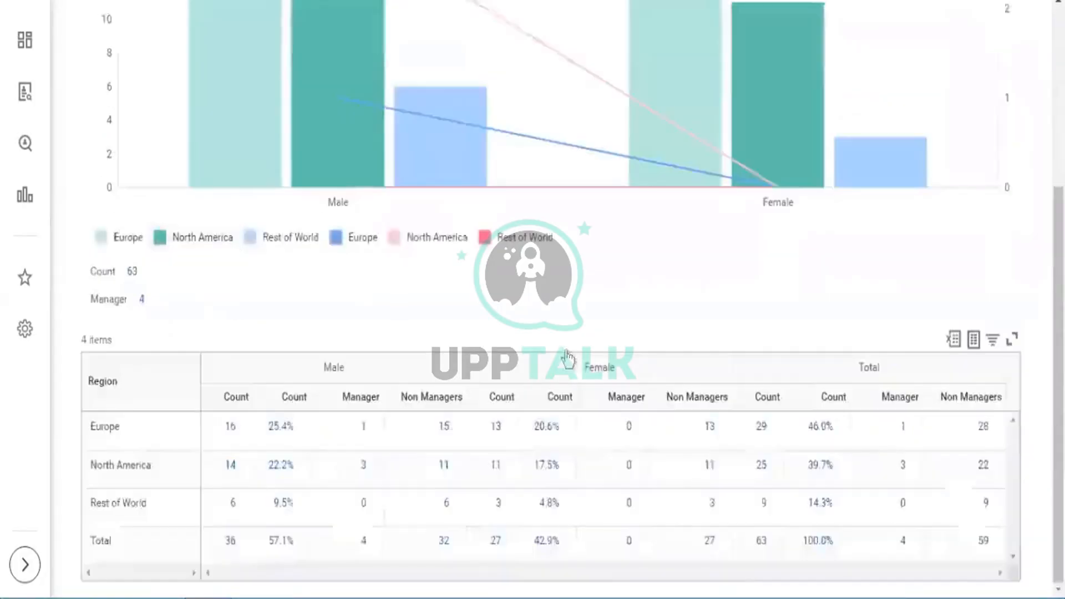
Step: Examine the chart's regional columns and lines for Male and Female against the count and manager figures in the table
{"action": "scroll", "coordinate": [368, 195], "scroll_direction": "up", "scroll_amount": 2}
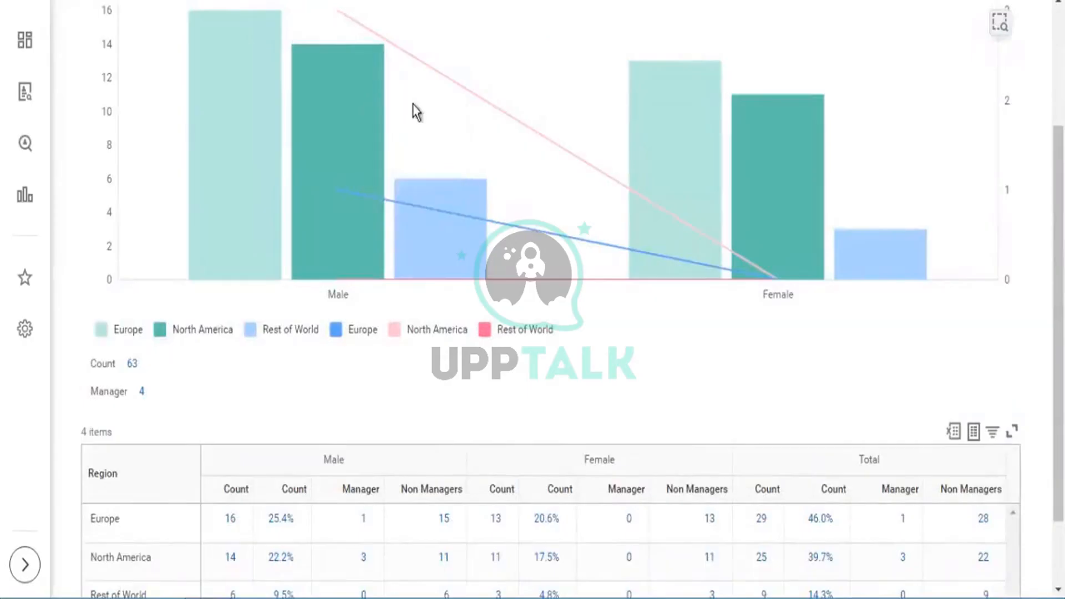
{"action": "scroll", "coordinate": [412, 104], "scroll_direction": "up", "scroll_amount": 3}
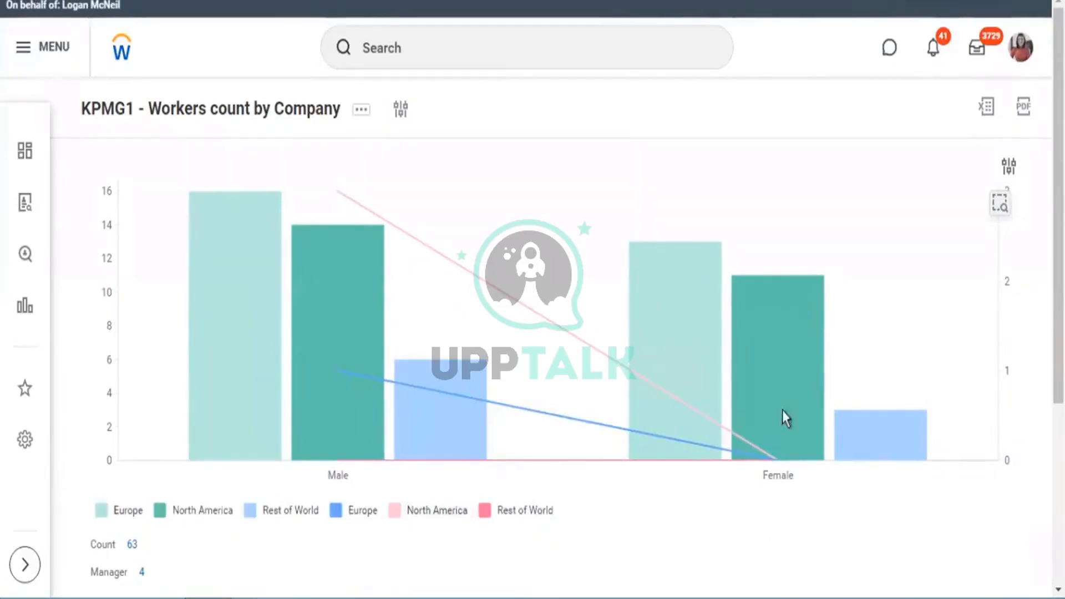
{"action": "scroll", "coordinate": [783, 416], "scroll_direction": "down", "scroll_amount": 3}
{"action": "mouse_move", "coordinate": [774, 274]}
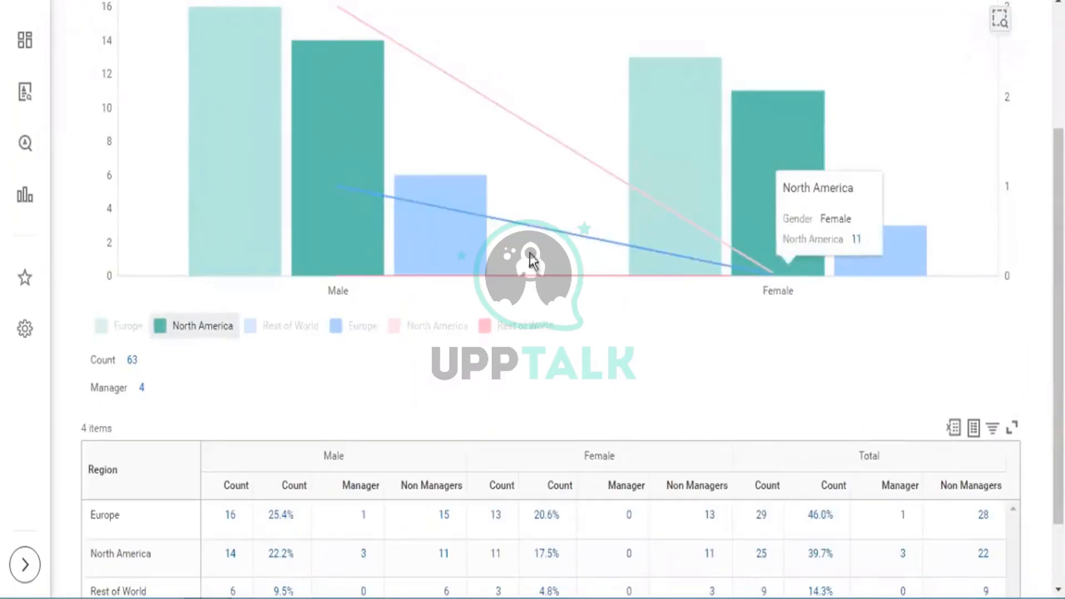
{"action": "scroll", "coordinate": [416, 237], "scroll_direction": "up", "scroll_amount": 2}
{"action": "mouse_move", "coordinate": [341, 278]}
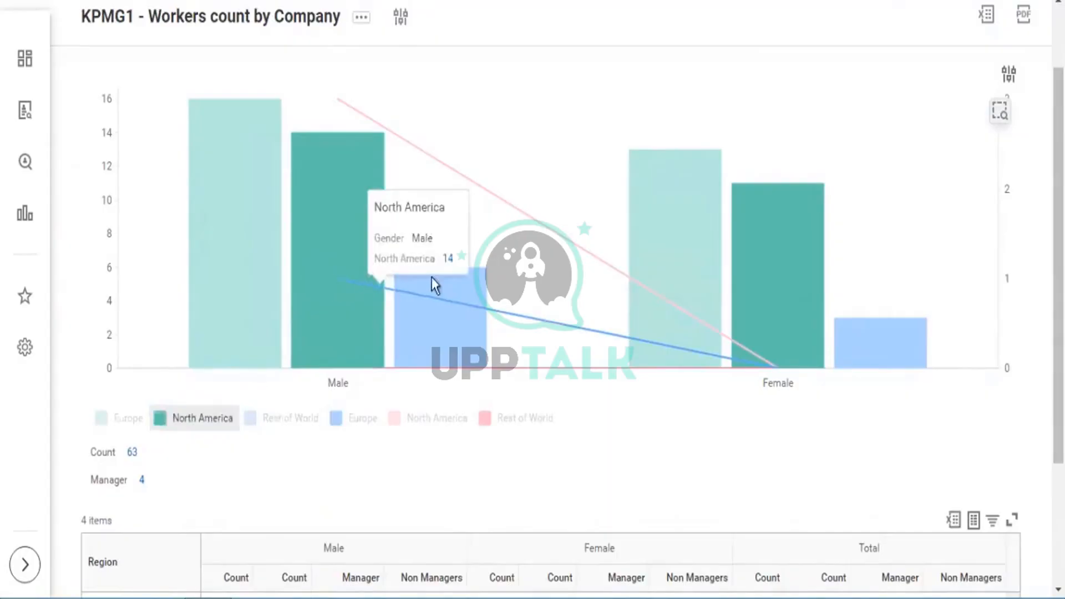
{"action": "scroll", "coordinate": [433, 285], "scroll_direction": "down", "scroll_amount": 3}
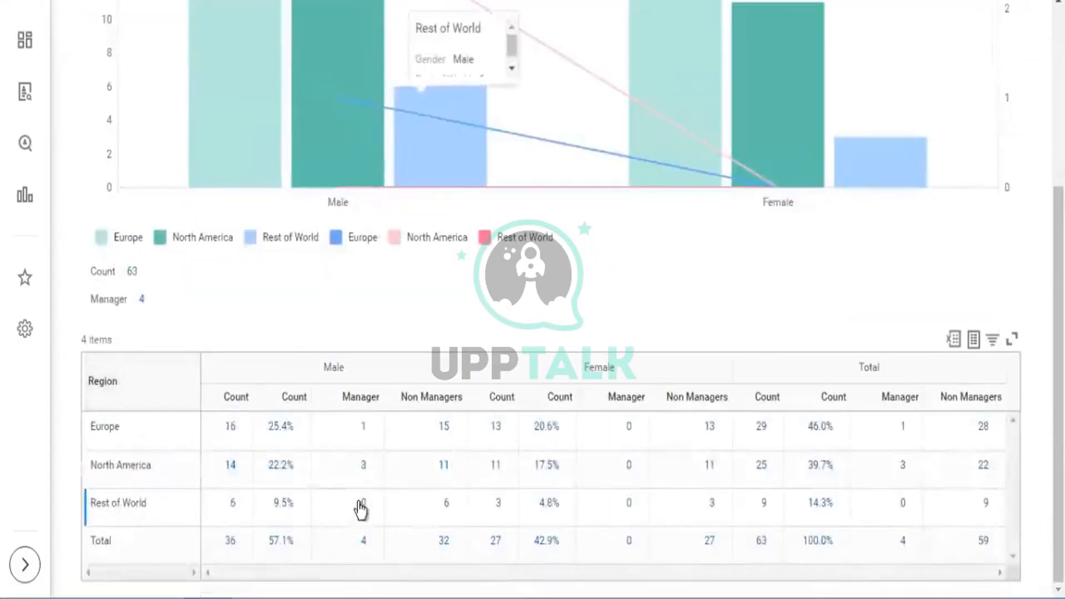
{"action": "mouse_move", "coordinate": [454, 189]}
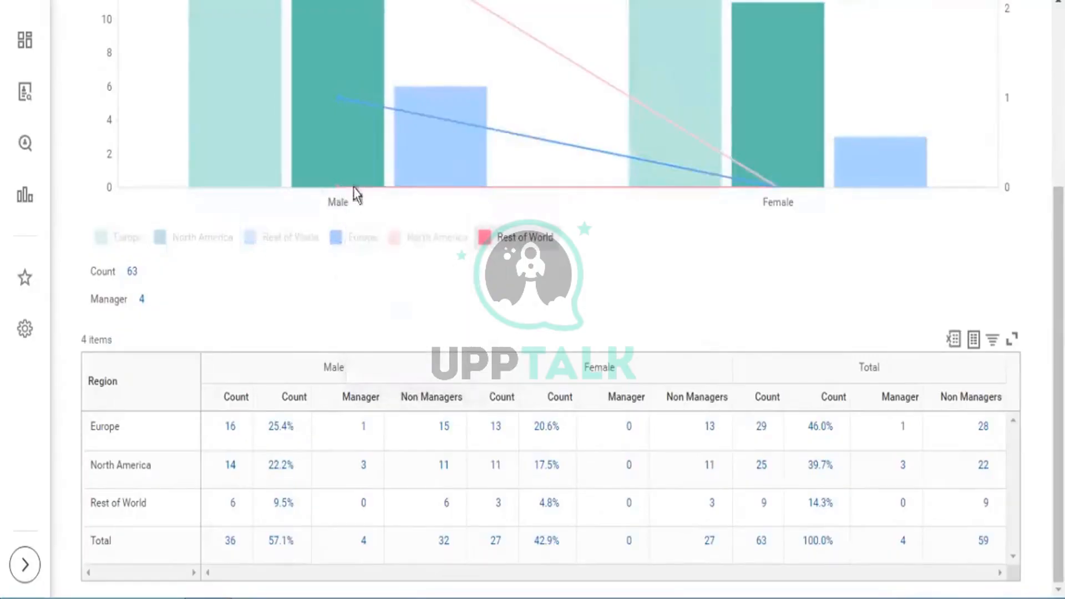
{"action": "mouse_move", "coordinate": [769, 199]}
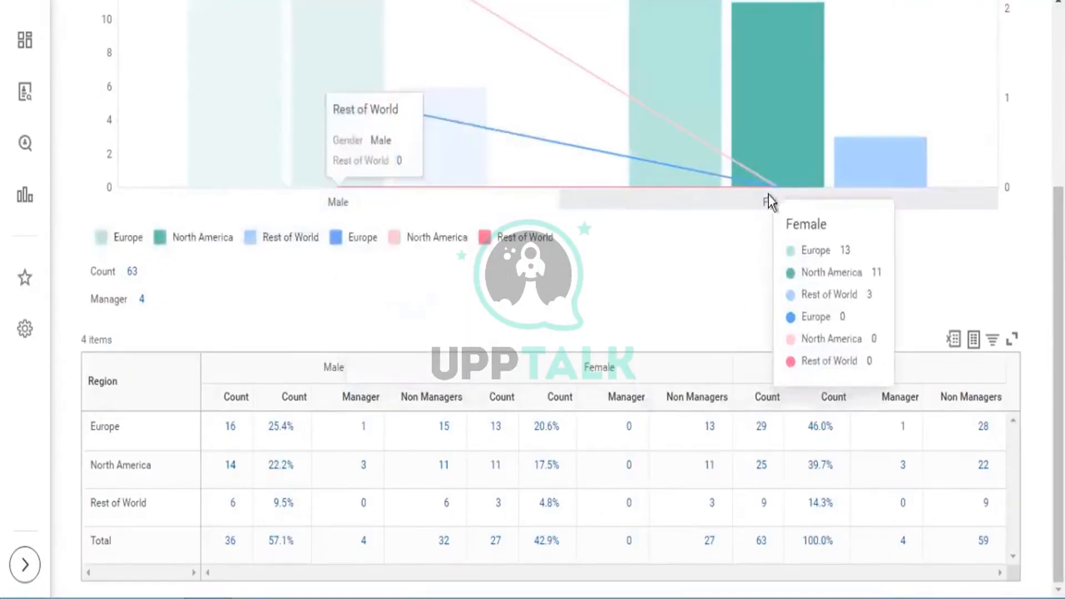
{"action": "scroll", "coordinate": [753, 238], "scroll_direction": "up", "scroll_amount": 3}
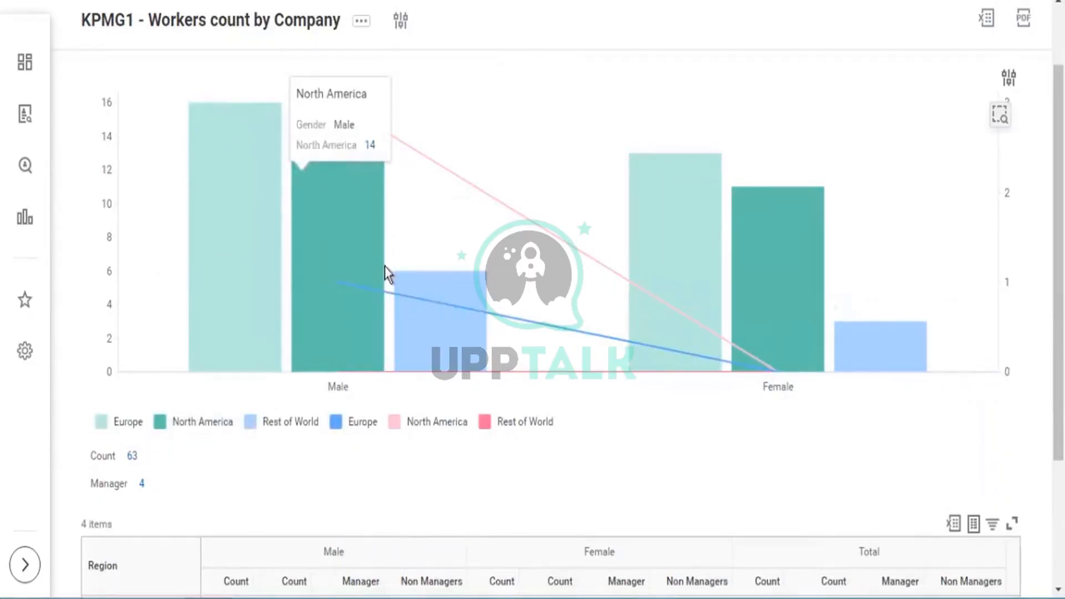
{"action": "scroll", "coordinate": [416, 302], "scroll_direction": "down", "scroll_amount": 3}
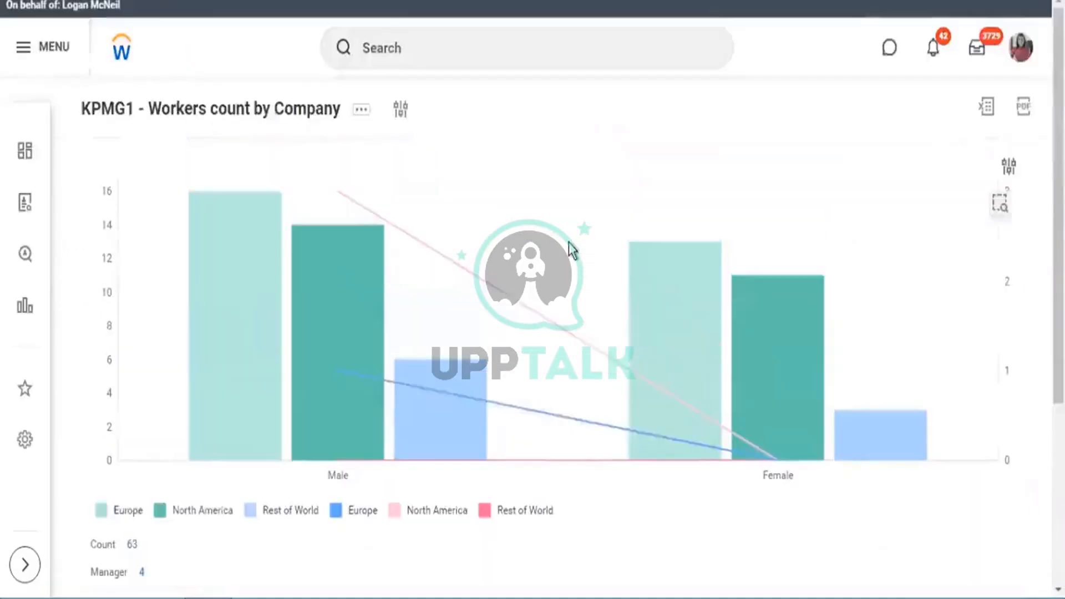
Step: Open the KPMG1 - Workers count by Company report for editing and expand the chart options in its output settings
{"action": "scroll", "coordinate": [577, 261], "scroll_direction": "up", "scroll_amount": 5}
{"action": "left_click", "coordinate": [362, 114]}
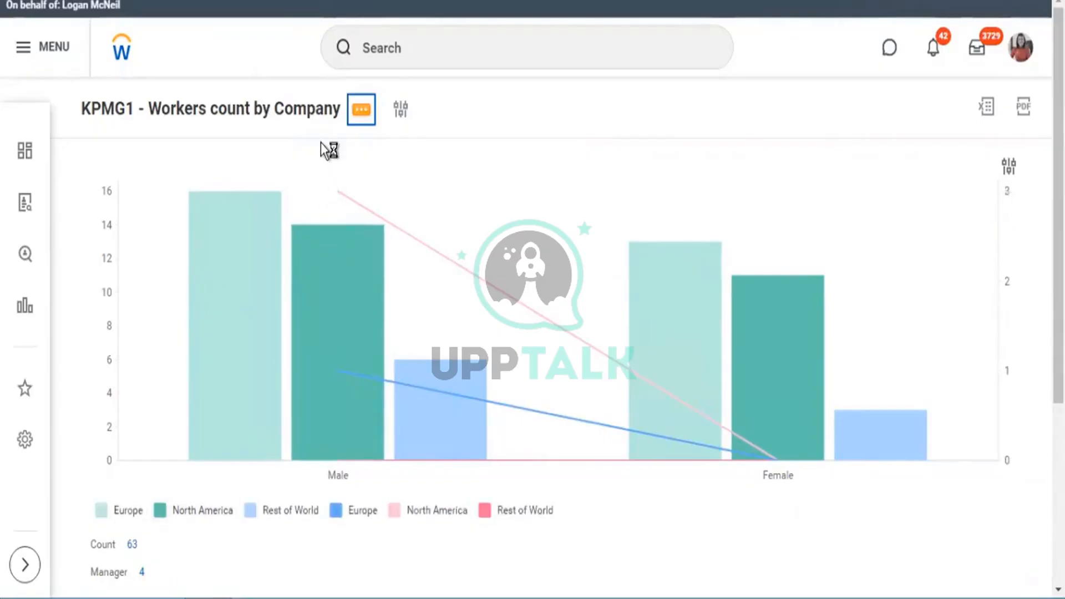
{"action": "left_click", "coordinate": [361, 111]}
{"action": "mouse_move", "coordinate": [482, 198]}
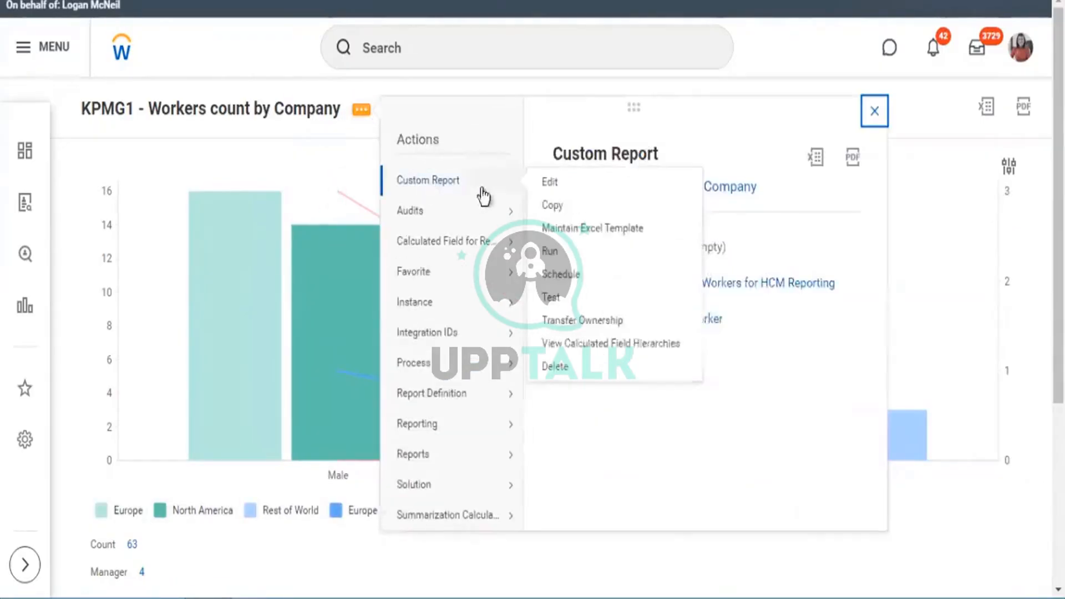
{"action": "left_click", "coordinate": [549, 178]}
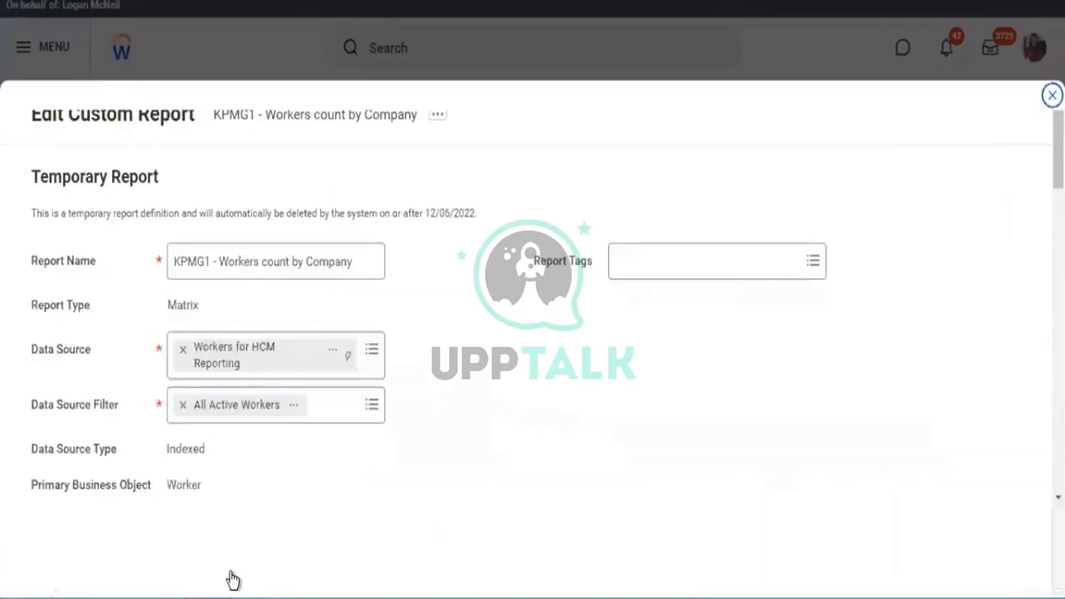
{"action": "scroll", "coordinate": [371, 364], "scroll_direction": "down", "scroll_amount": 5}
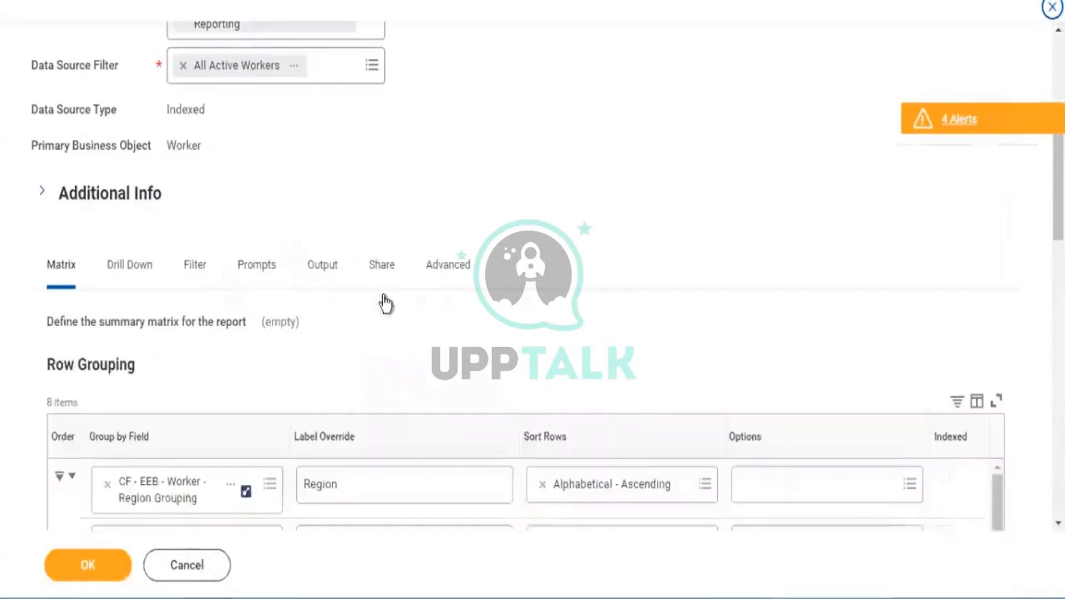
{"action": "left_click", "coordinate": [332, 270]}
{"action": "scroll", "coordinate": [16, 305], "scroll_direction": "down", "scroll_amount": 3}
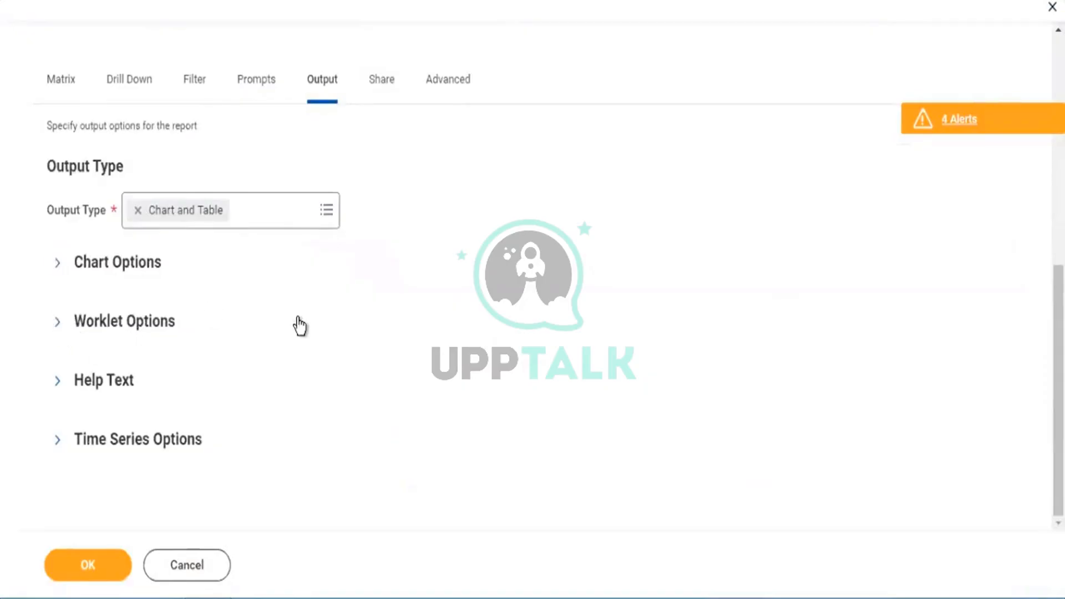
{"action": "left_click", "coordinate": [58, 263]}
{"action": "scroll", "coordinate": [277, 375], "scroll_direction": "down", "scroll_amount": 3}
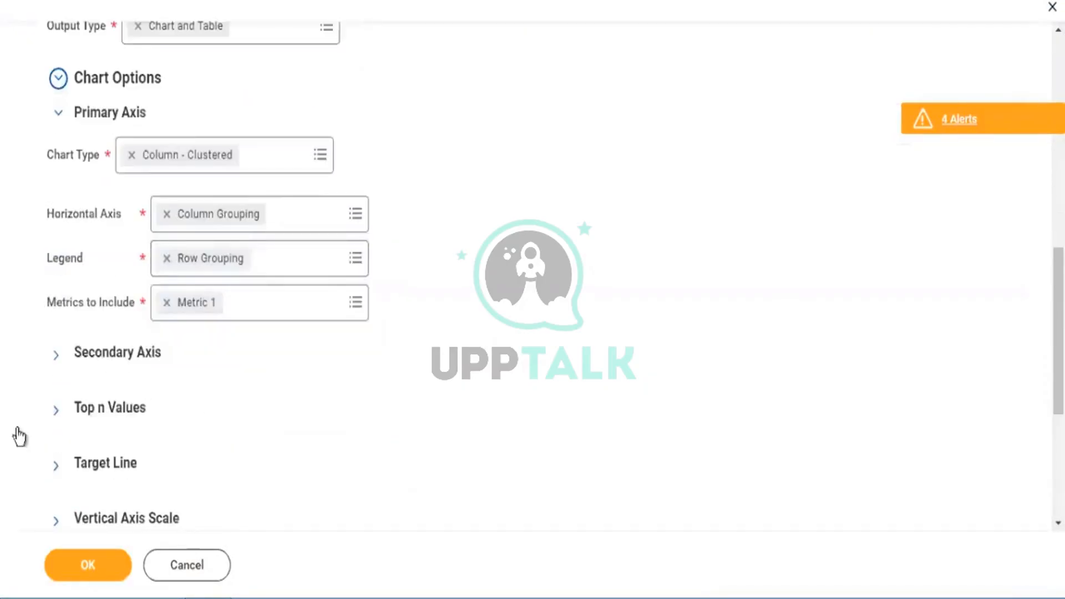
Step: Set the horizontal axis title to Gender in the advanced chart options
{"action": "scroll", "coordinate": [44, 399], "scroll_direction": "down", "scroll_amount": 2}
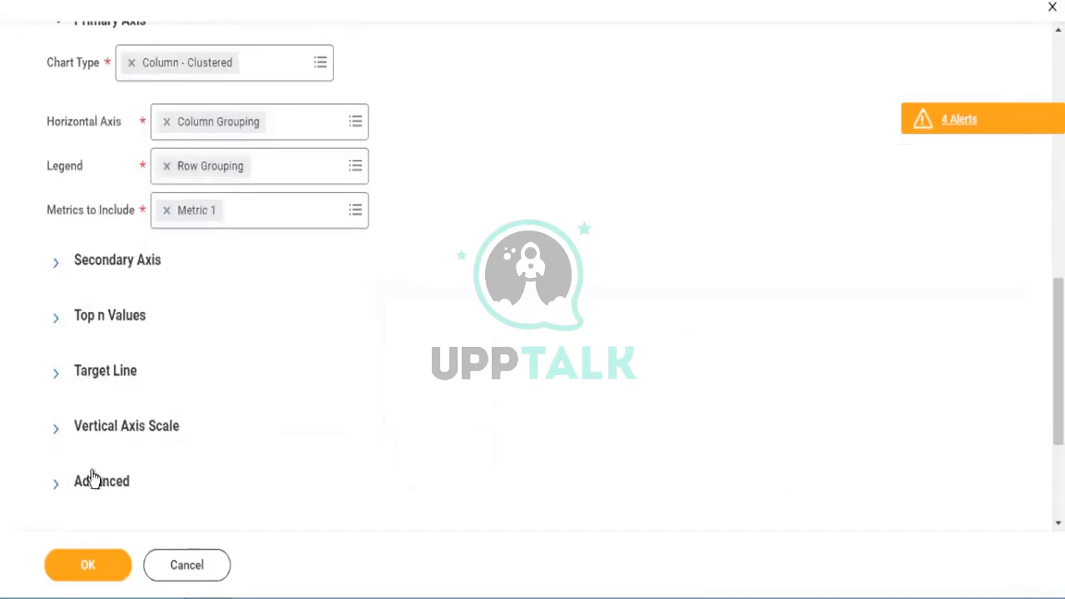
{"action": "left_click", "coordinate": [57, 487]}
{"action": "scroll", "coordinate": [278, 395], "scroll_direction": "down", "scroll_amount": 3}
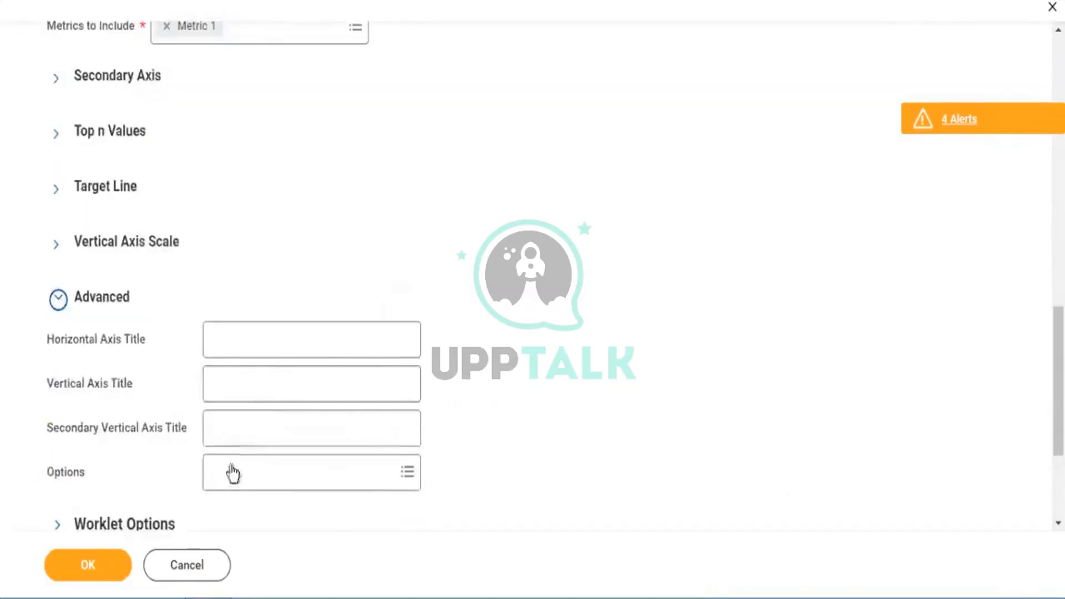
{"action": "left_click", "coordinate": [280, 475]}
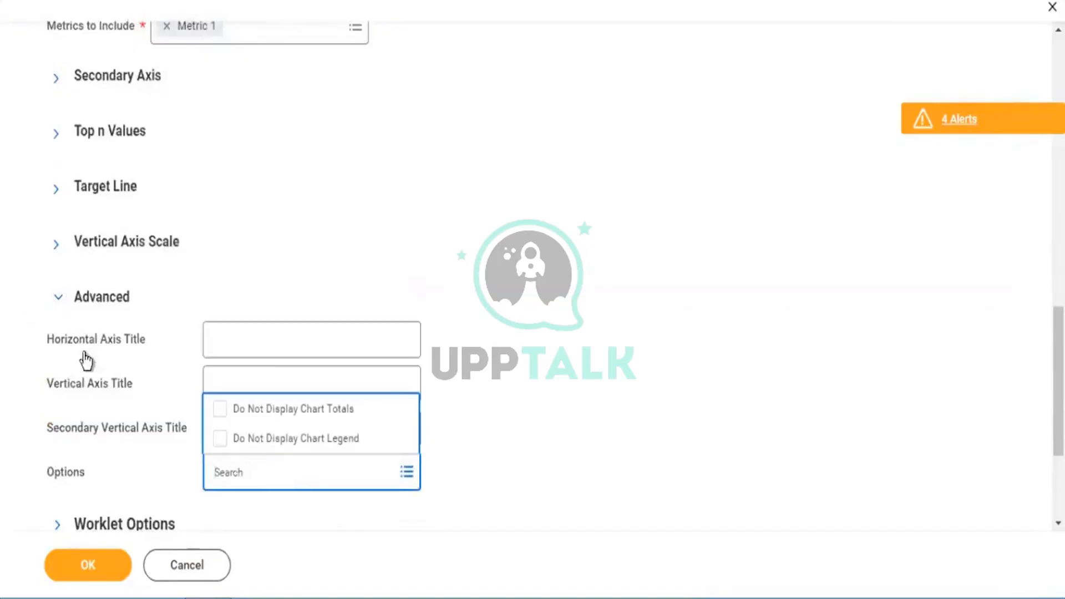
{"action": "left_click_drag", "start_coordinate": [55, 341], "coordinate": [118, 344]}
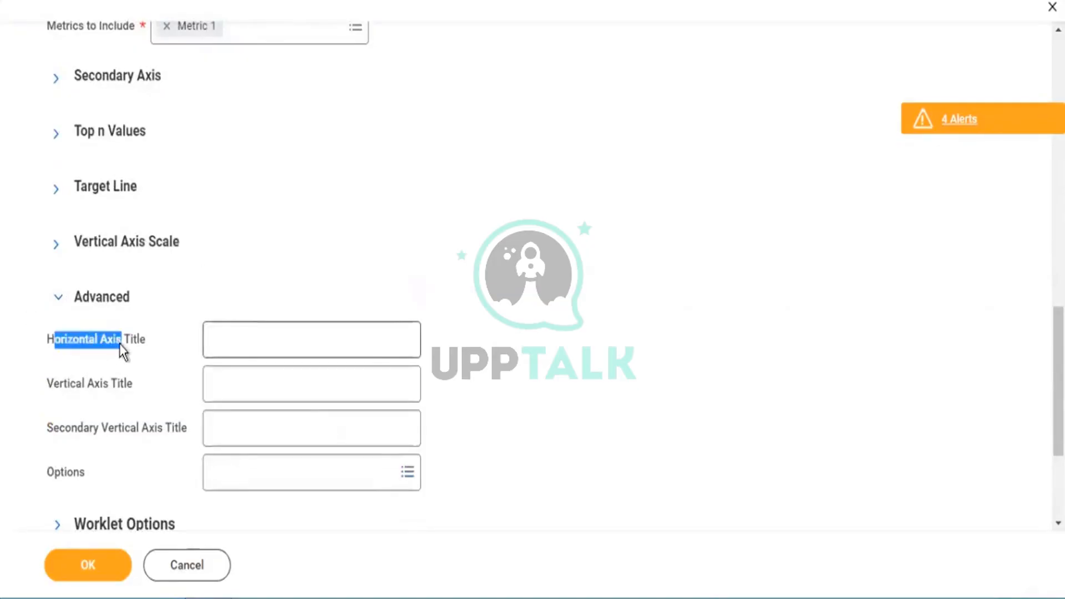
{"action": "left_click", "coordinate": [215, 338]}
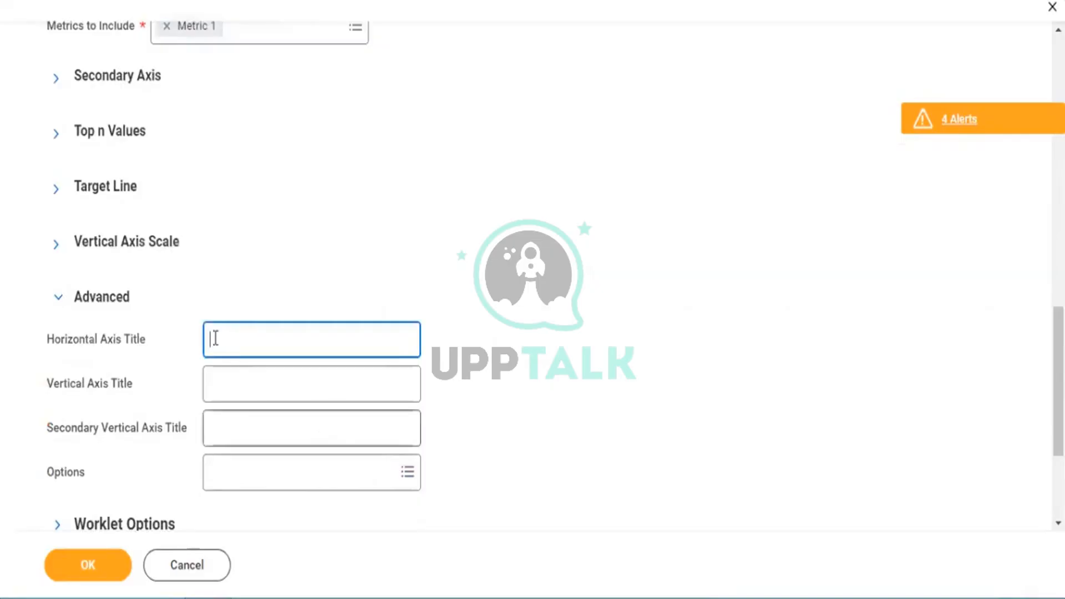
{"action": "type", "text": "Gender"}
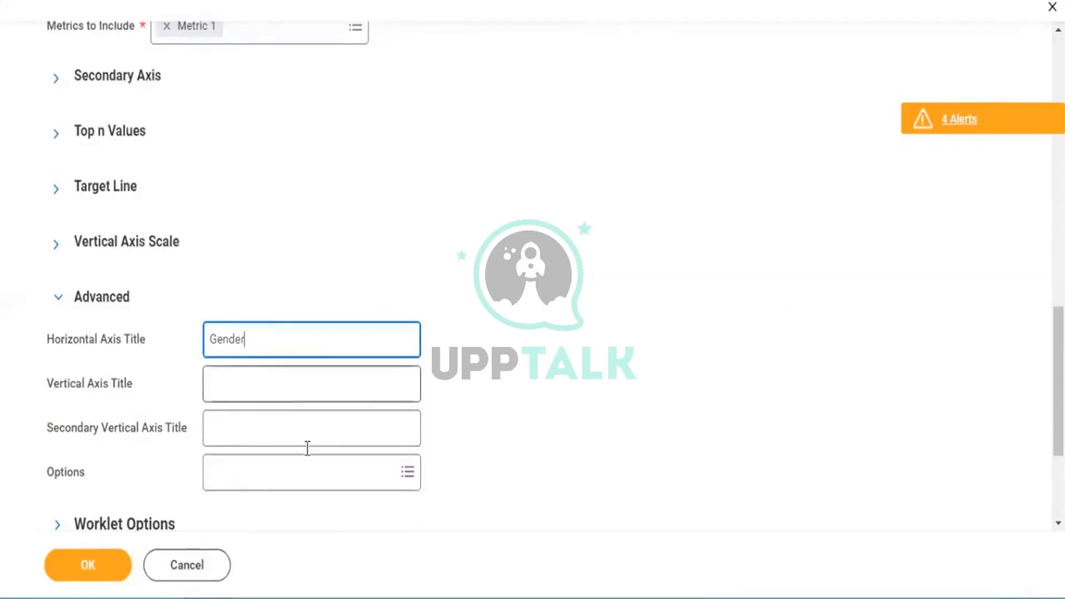
Step: Set the vertical axis title to Employee Count and the secondary vertical axis title to Manager Count
{"action": "key", "text": "Tab"}
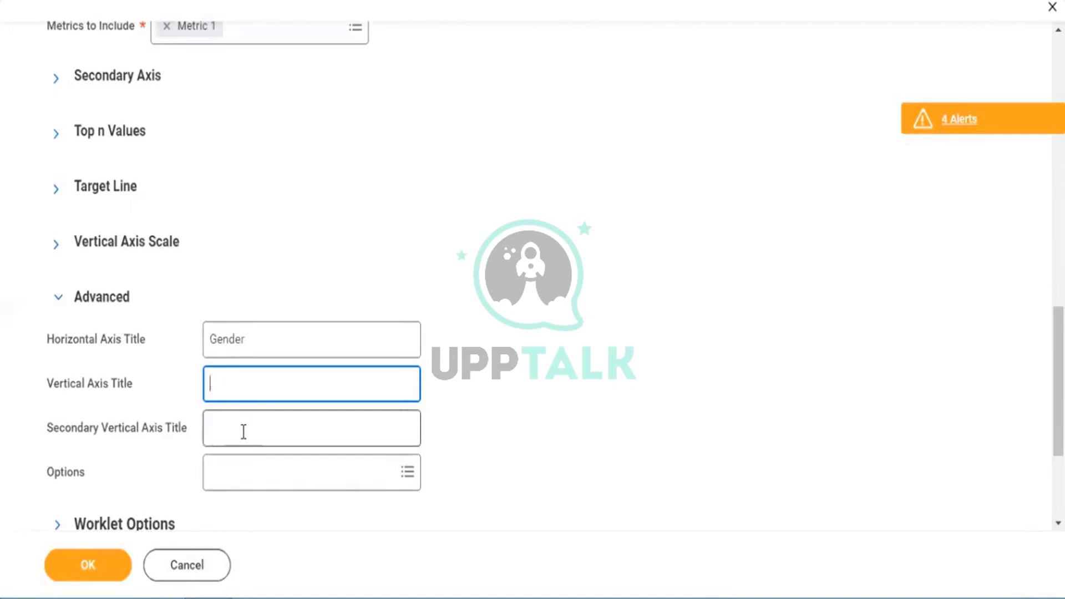
{"action": "type", "text": "ount"}
{"action": "scroll", "coordinate": [261, 446], "scroll_direction": "up", "scroll_amount": 2}
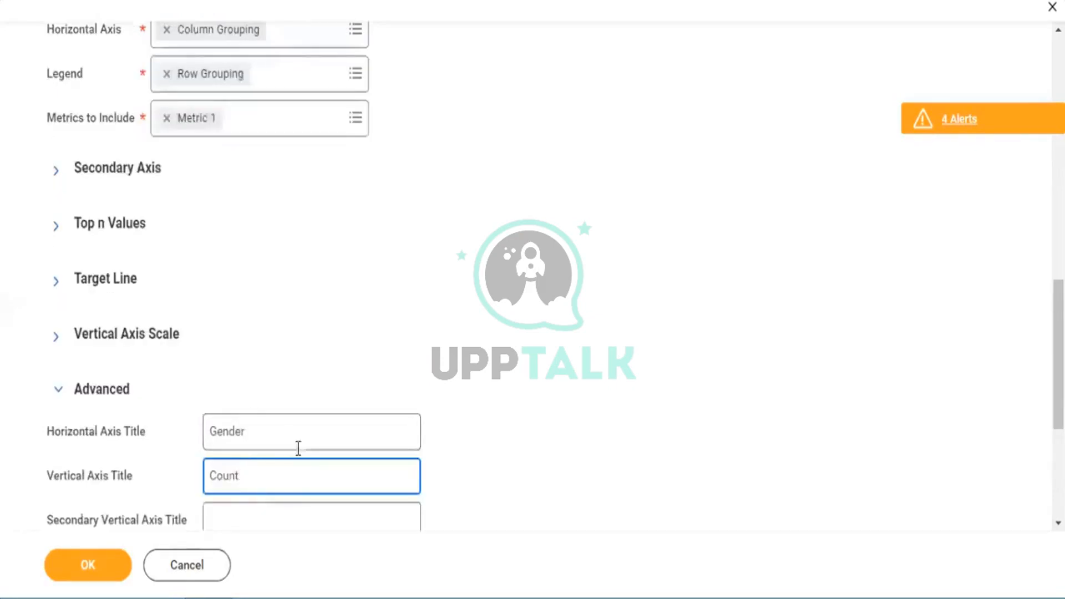
{"action": "scroll", "coordinate": [272, 460], "scroll_direction": "down", "scroll_amount": 6}
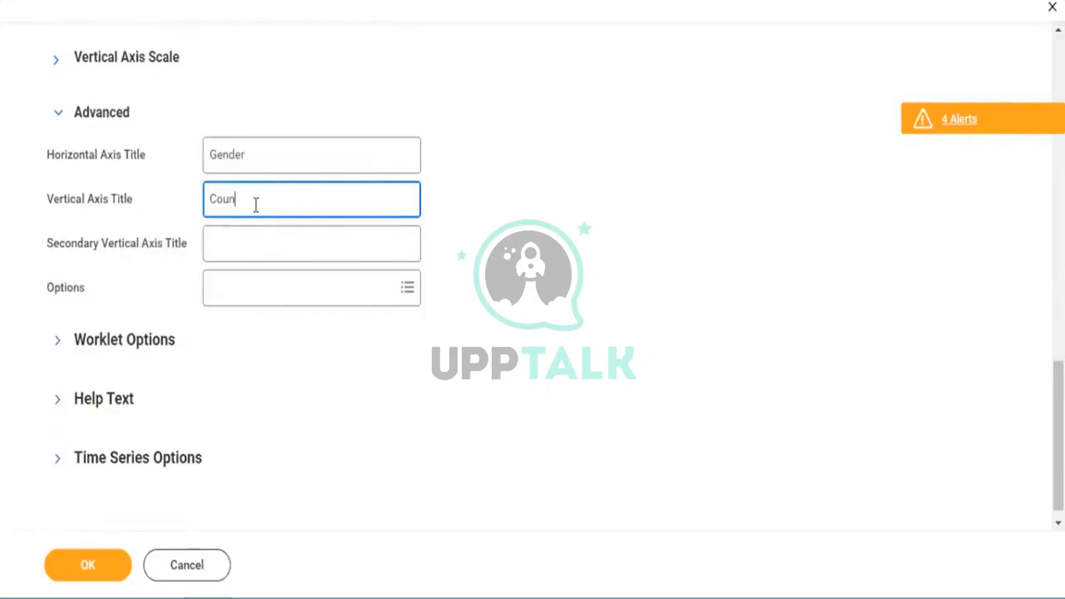
{"action": "key", "text": "BackSpace"}
{"action": "key", "text": "BackSpace"}
{"action": "key", "text": "BackSpace"}
{"action": "key", "text": "BackSpace"}
{"action": "type", "text": "Employee Count"}
{"action": "left_click", "coordinate": [238, 244]}
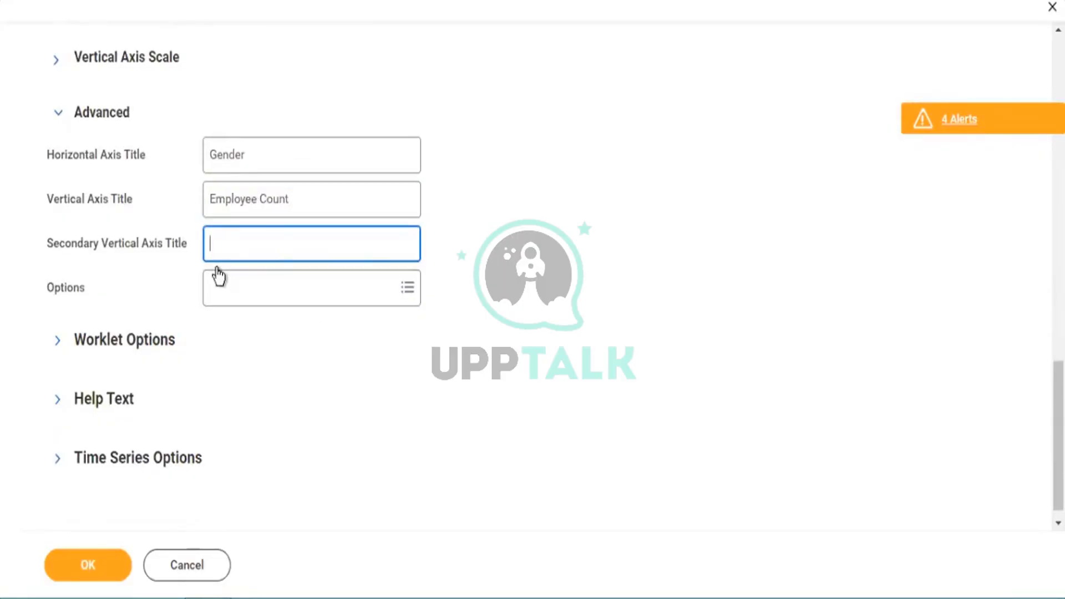
{"action": "type", "text": "Manager Count"}
Step: Enable the Do Not Display Chart Totals option in the advanced chart options
{"action": "left_click", "coordinate": [416, 292]}
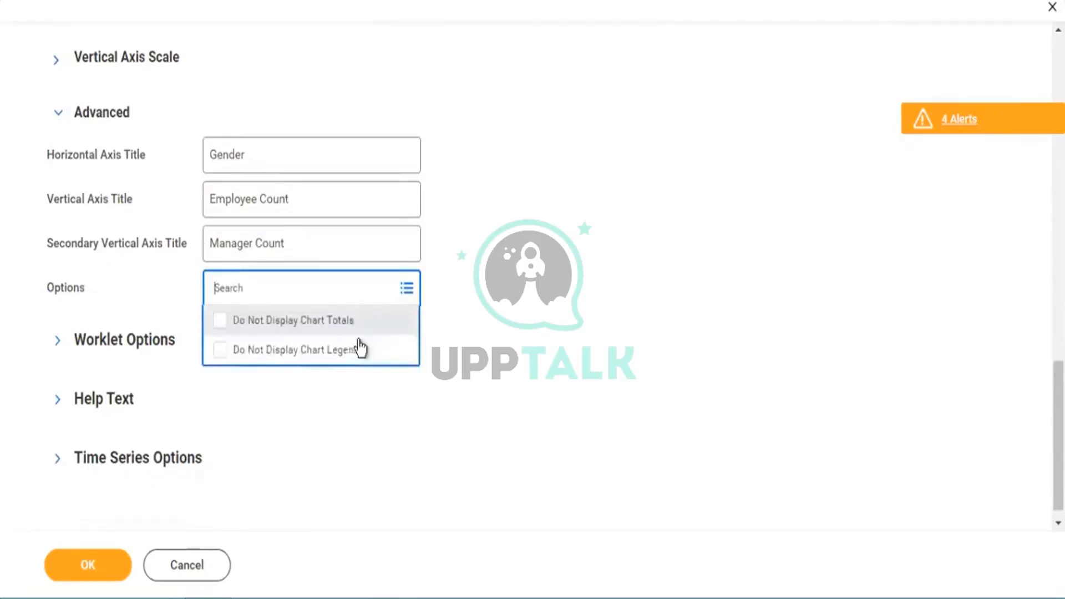
{"action": "left_click", "coordinate": [220, 321]}
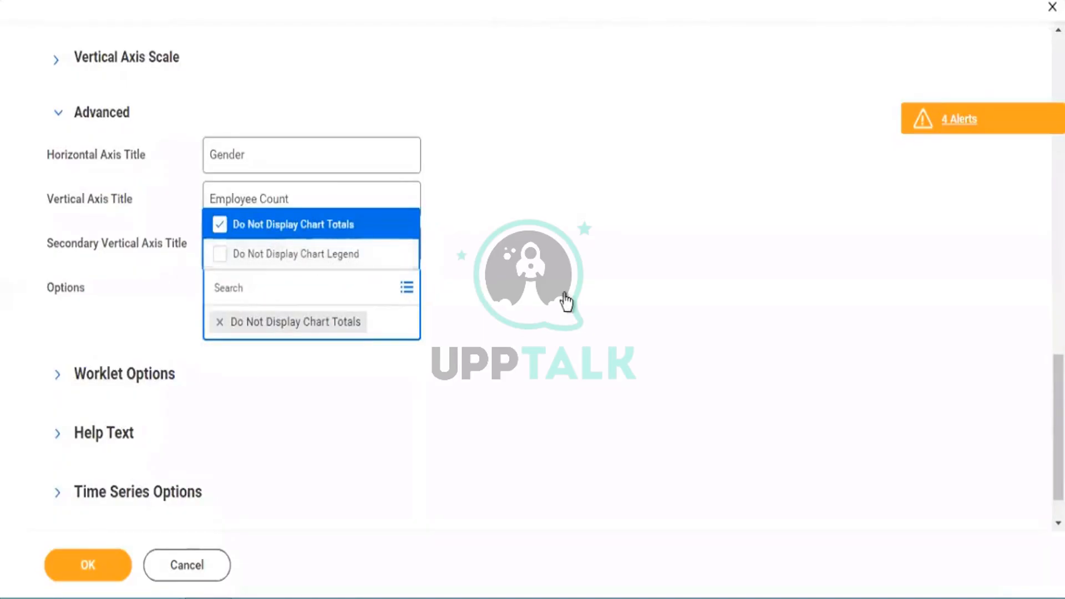
{"action": "left_click", "coordinate": [306, 379]}
Step: Save the edited report definition and run the report with the Worker Types, Employee Type and Contingent Worker Type prompts left blank
{"action": "left_click", "coordinate": [100, 570]}
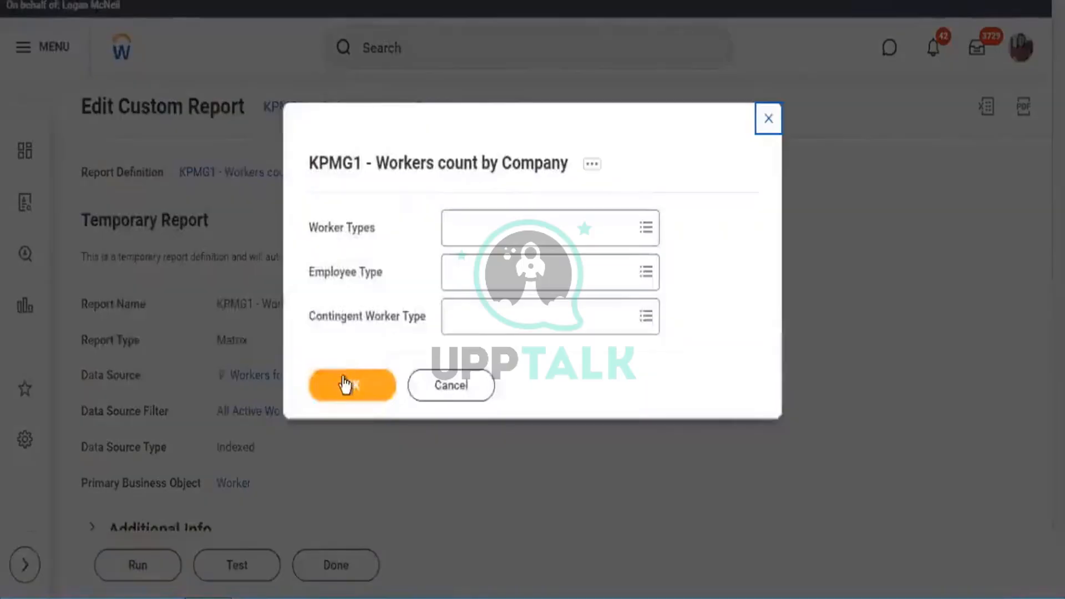
{"action": "left_click", "coordinate": [345, 384]}
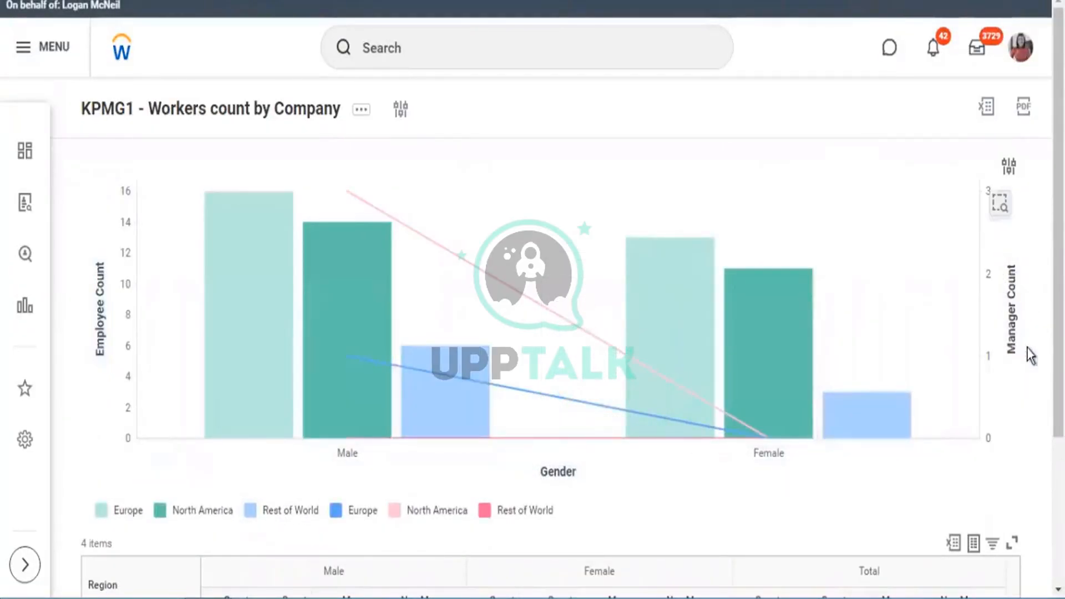
Step: Highlight the Europe series, the Female North America column and the Female Rest of World column in the chart, and clear the highlighting
{"action": "scroll", "coordinate": [368, 511], "scroll_direction": "down", "scroll_amount": 3}
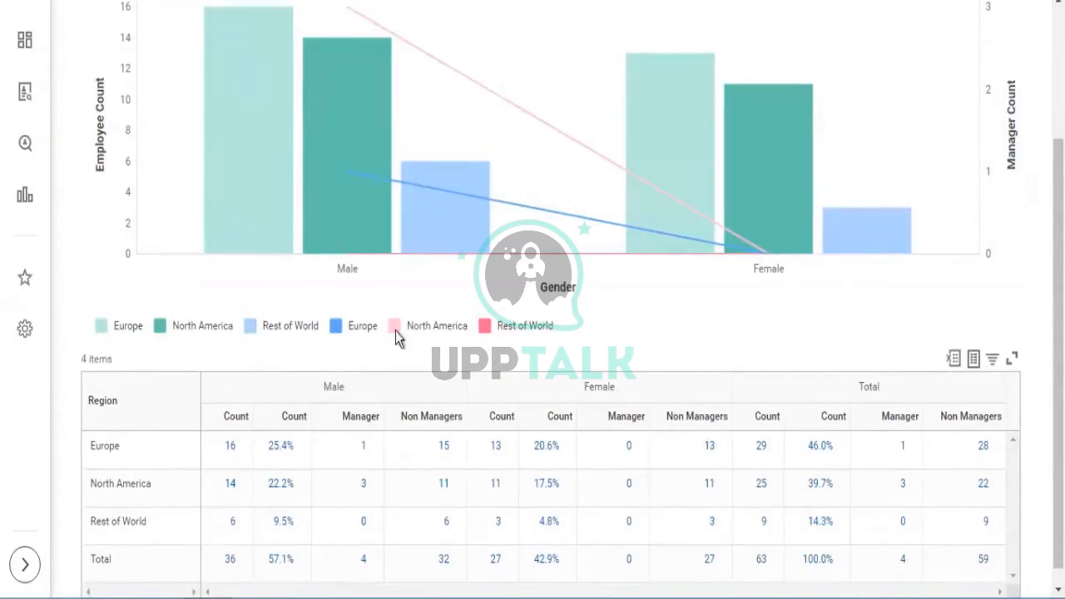
{"action": "left_click", "coordinate": [121, 320]}
{"action": "scroll", "coordinate": [753, 330], "scroll_direction": "up", "scroll_amount": 2}
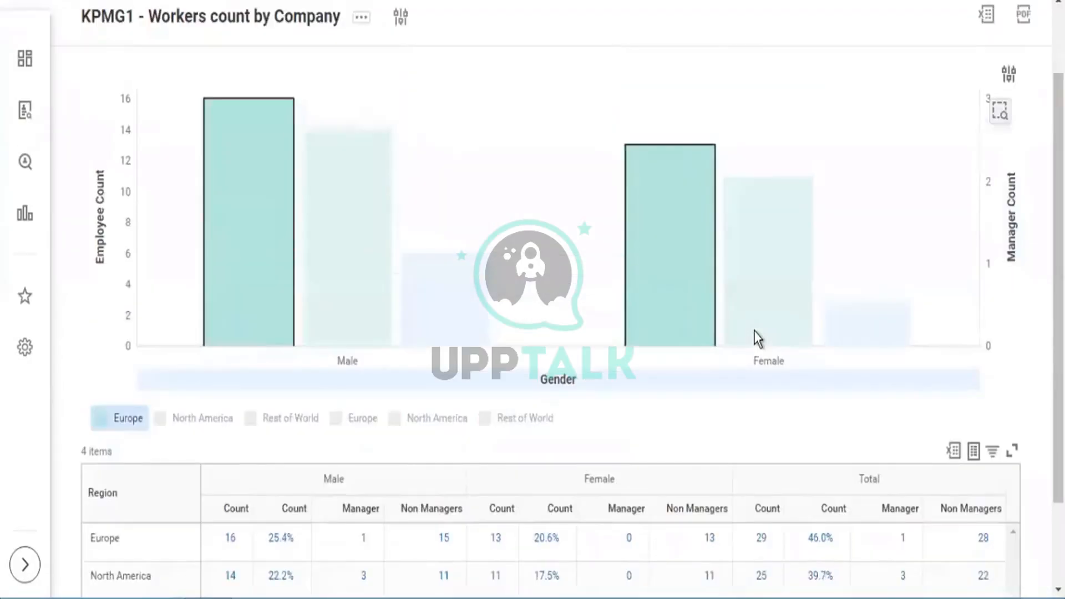
{"action": "left_click", "coordinate": [775, 209]}
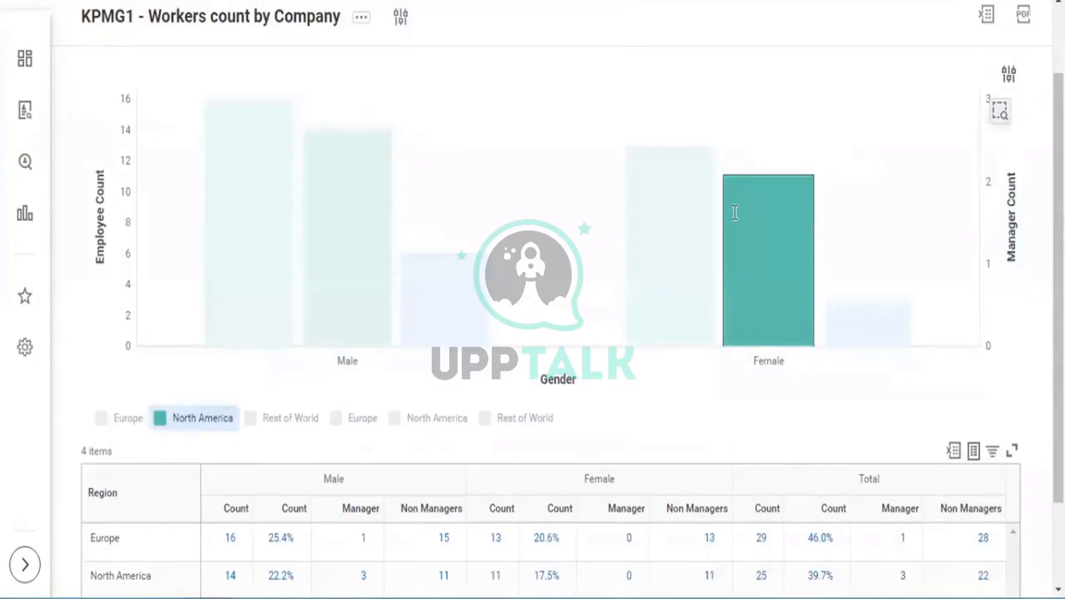
{"action": "left_click", "coordinate": [884, 314]}
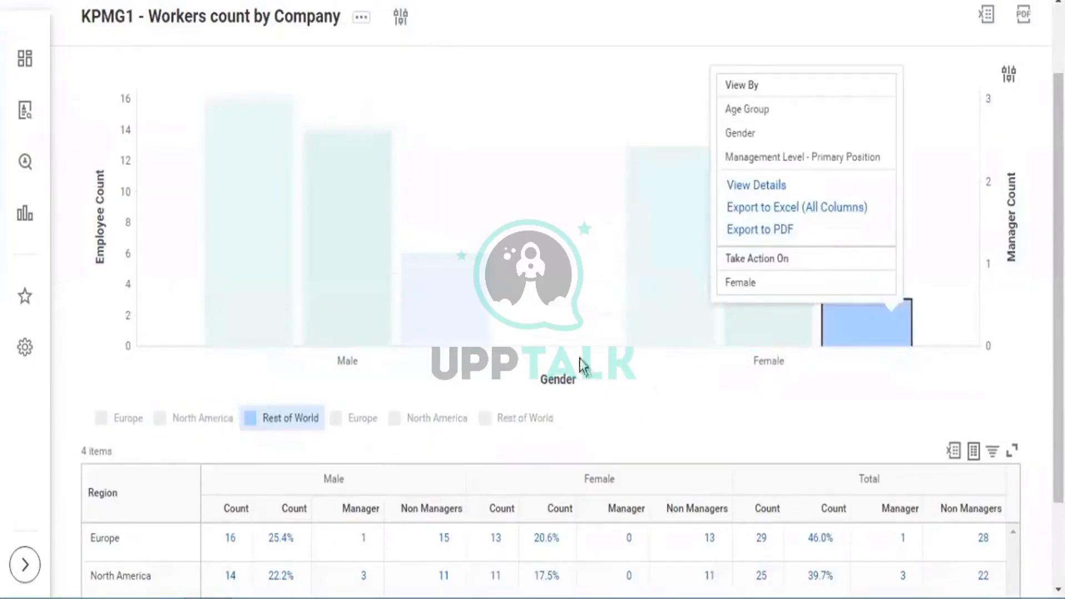
{"action": "left_click", "coordinate": [582, 341]}
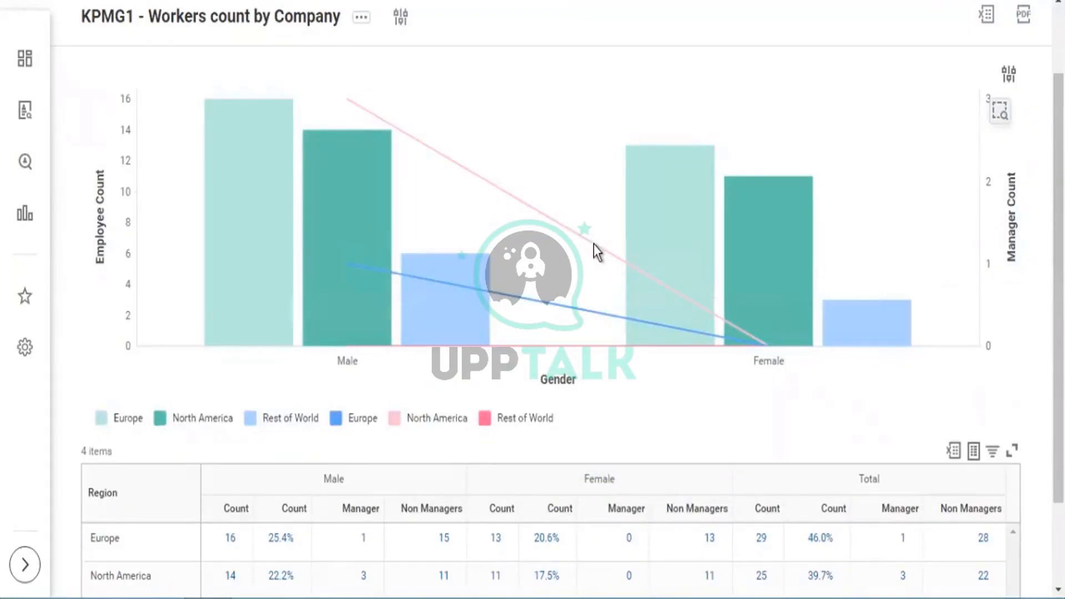
Step: Open the KPMG1 - Workers count by Company report definition for editing and expand the Chart Options of its output settings
{"action": "left_click", "coordinate": [362, 18]}
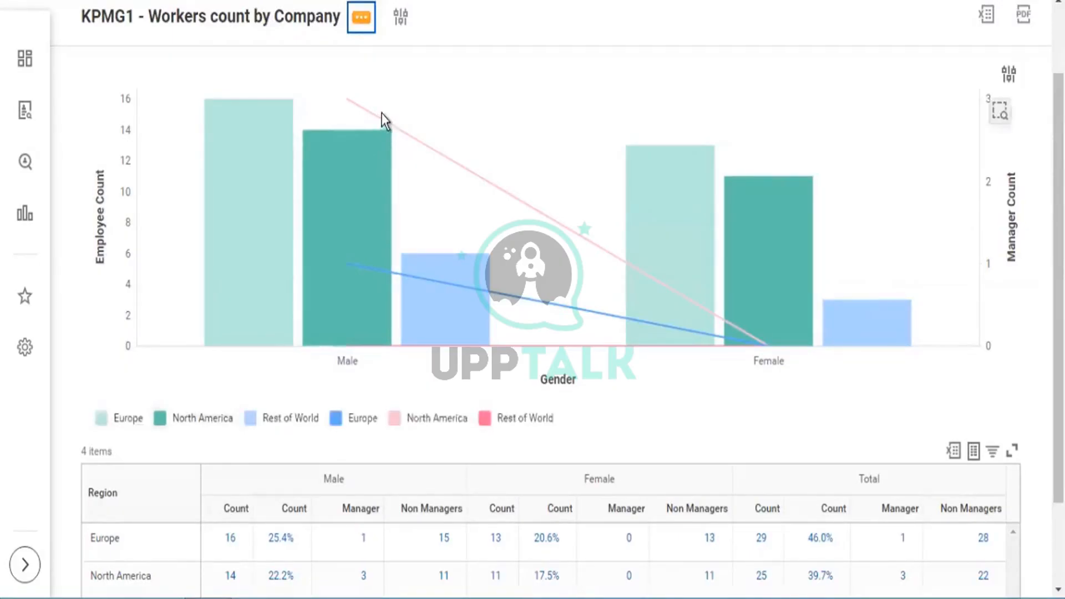
{"action": "mouse_move", "coordinate": [447, 91]}
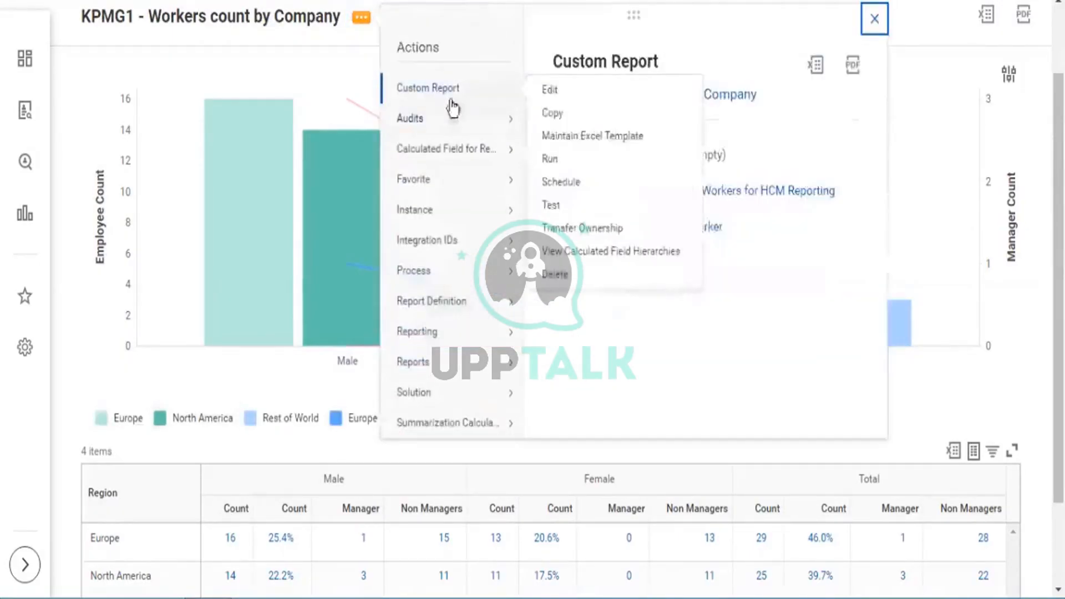
{"action": "left_click", "coordinate": [558, 90]}
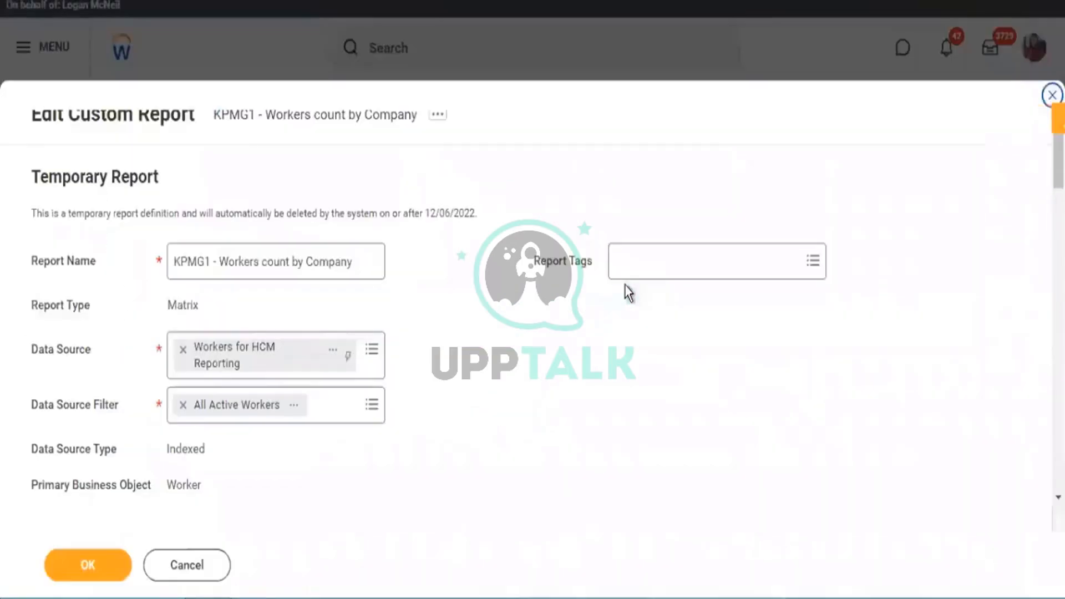
{"action": "scroll", "coordinate": [361, 332], "scroll_direction": "down", "scroll_amount": 8}
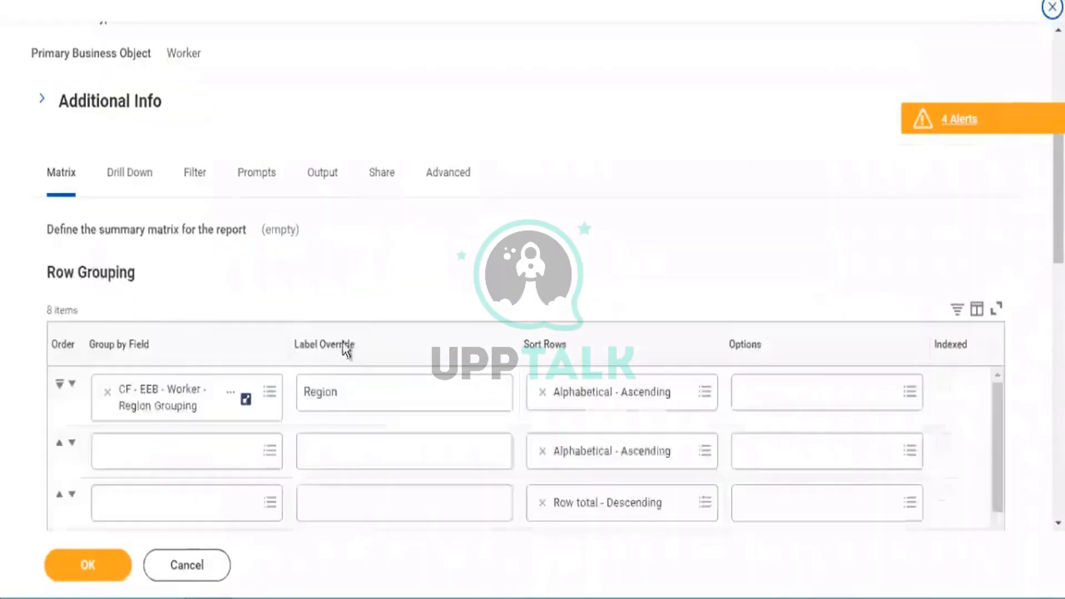
{"action": "left_click", "coordinate": [321, 182]}
{"action": "scroll", "coordinate": [134, 379], "scroll_direction": "down", "scroll_amount": 2}
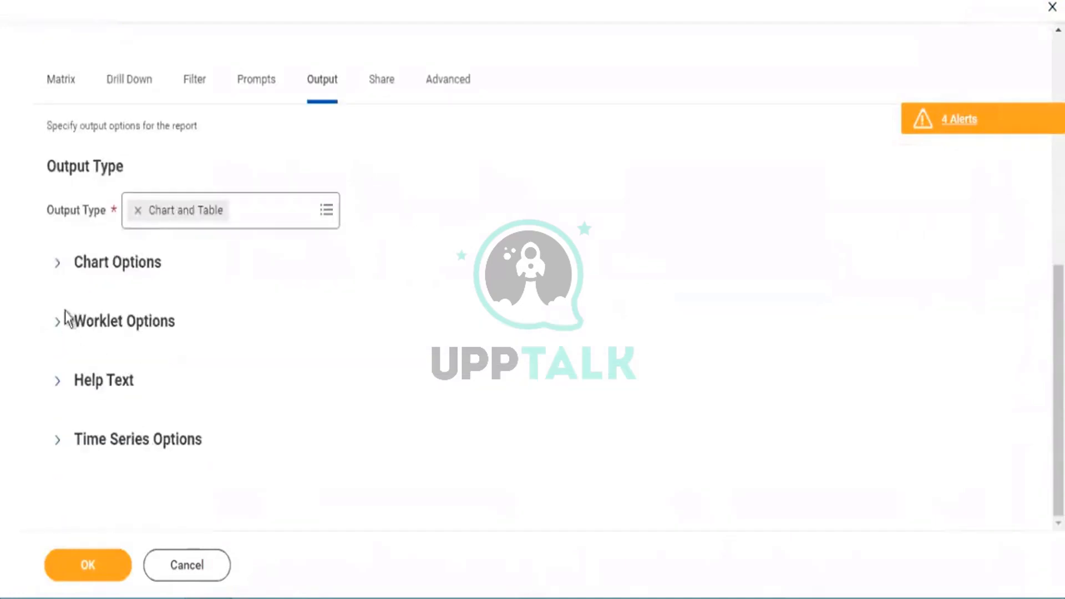
{"action": "left_click", "coordinate": [59, 266]}
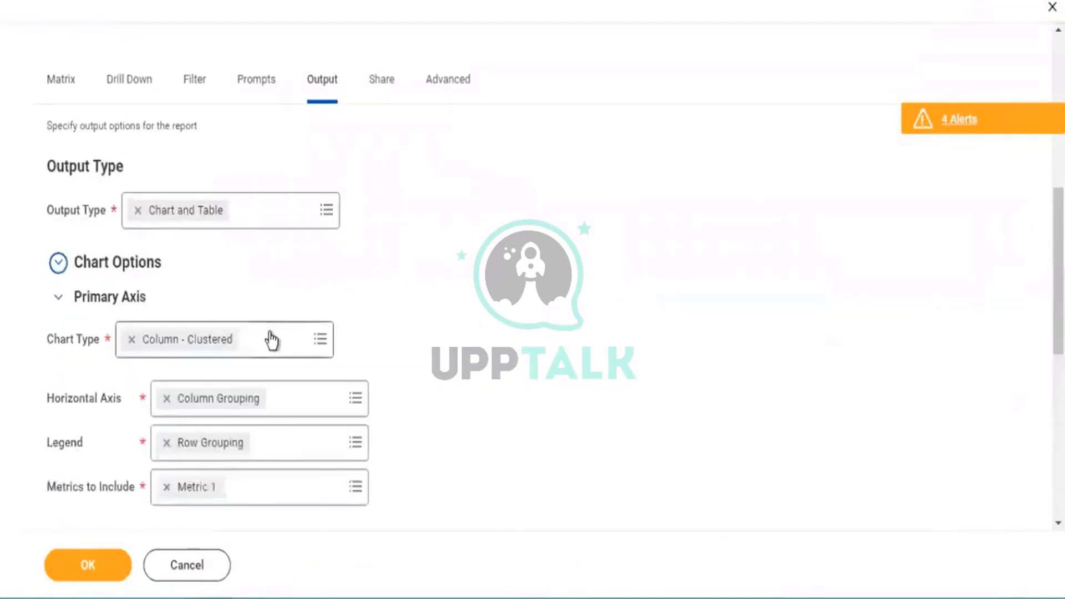
{"action": "scroll", "coordinate": [131, 484], "scroll_direction": "down", "scroll_amount": 4}
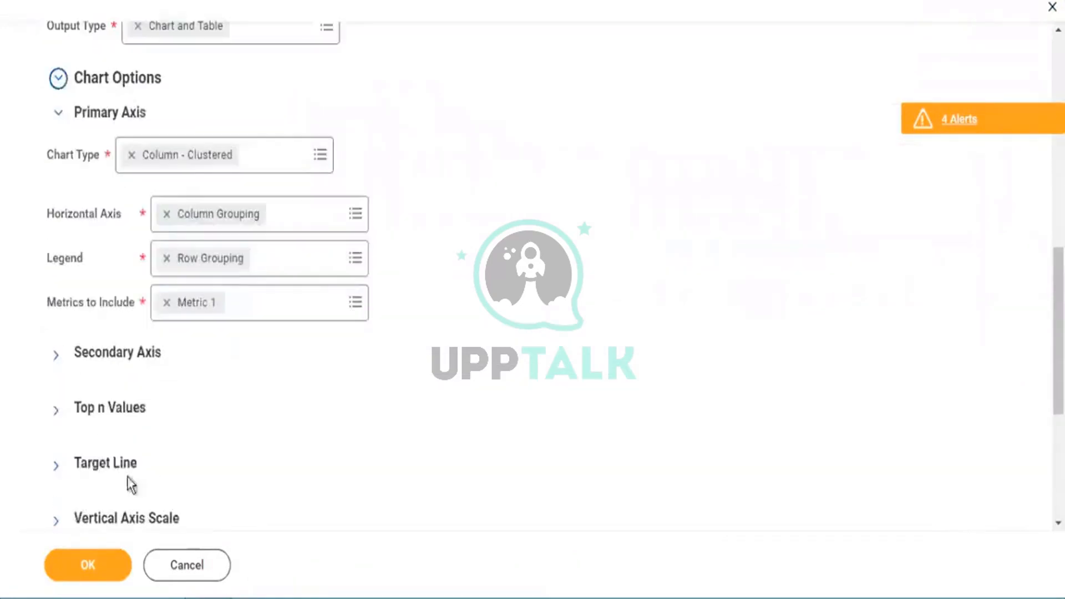
Step: Set the Target Line Type to Display one target line for all groups with the value 2, leaving the Target Line Label blank
{"action": "left_click", "coordinate": [56, 465]}
{"action": "scroll", "coordinate": [246, 421], "scroll_direction": "down", "scroll_amount": 4}
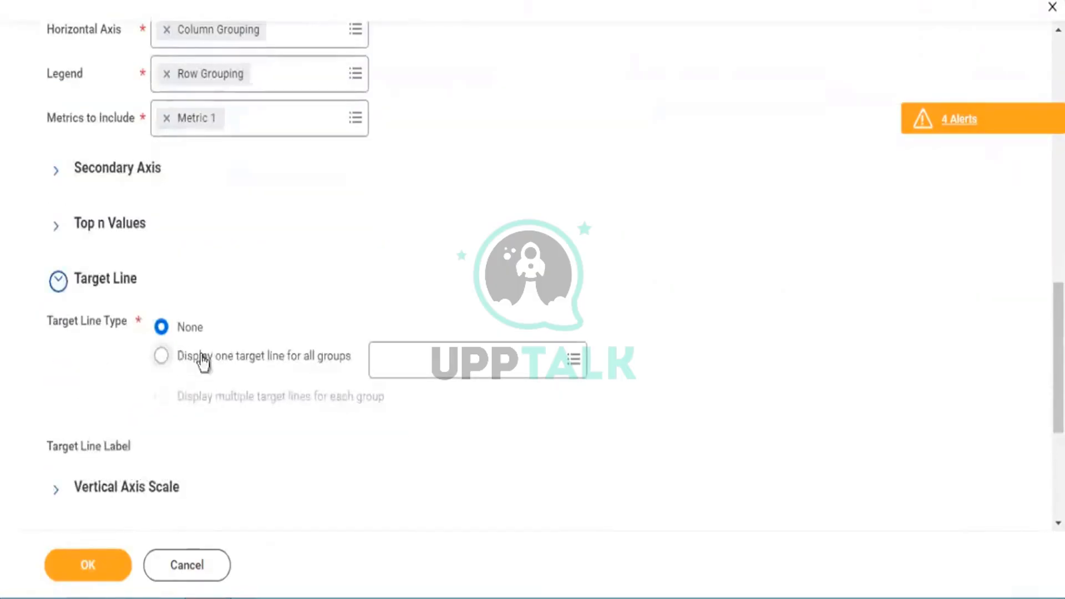
{"action": "left_click", "coordinate": [161, 355]}
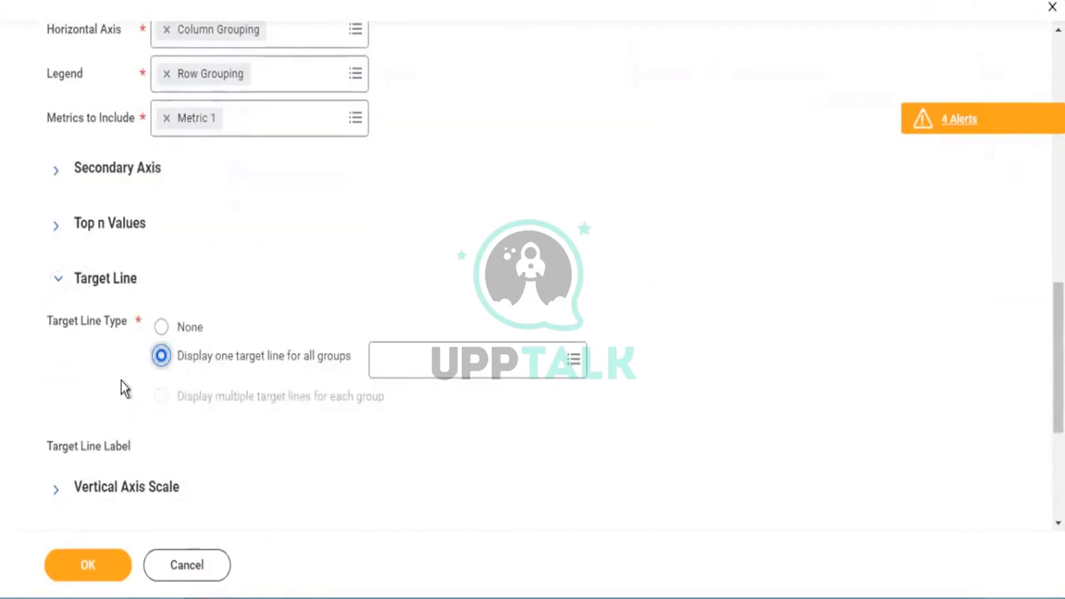
{"action": "left_click", "coordinate": [502, 359]}
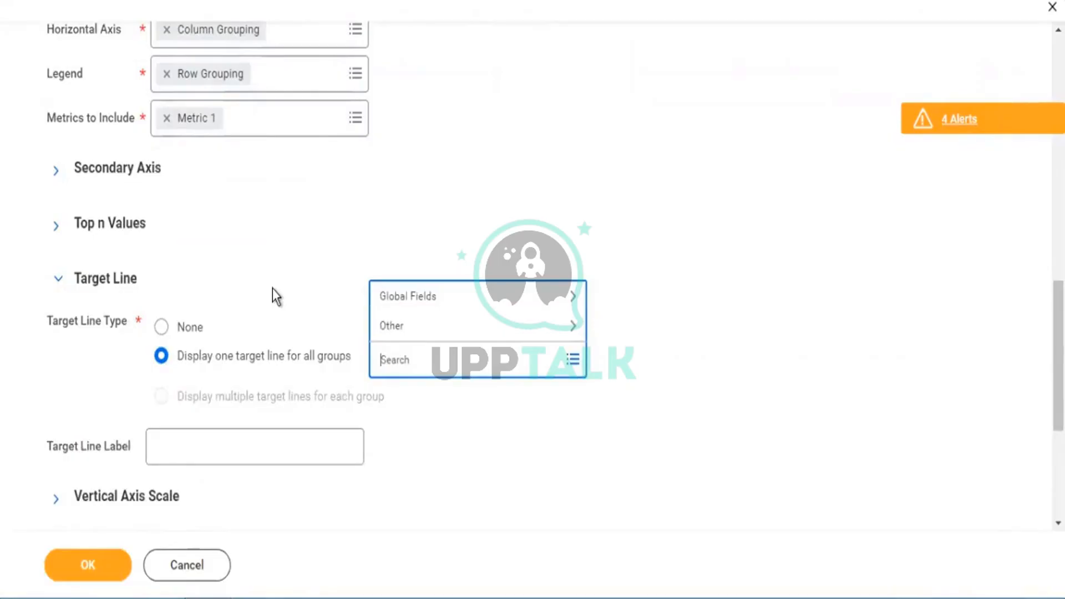
{"action": "type", "text": "2"}
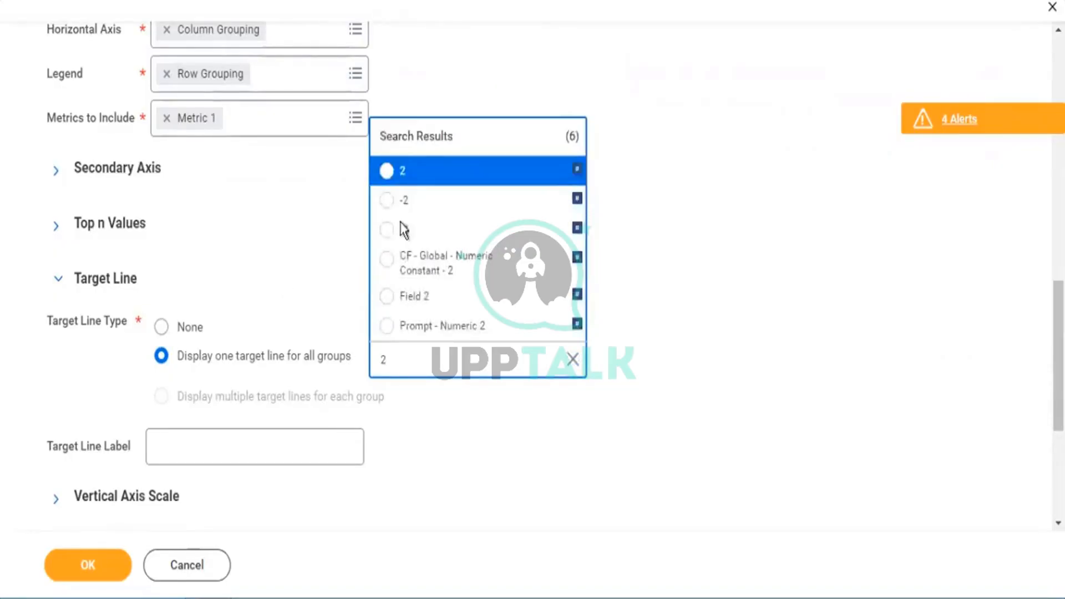
{"action": "left_click", "coordinate": [392, 176]}
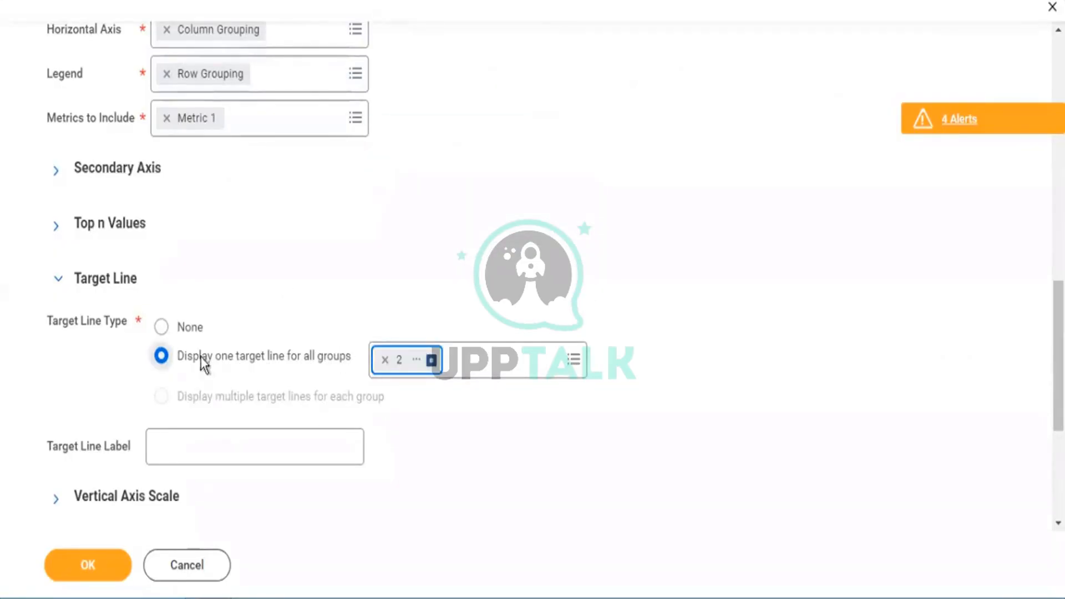
{"action": "left_click_drag", "start_coordinate": [274, 361], "coordinate": [207, 358]}
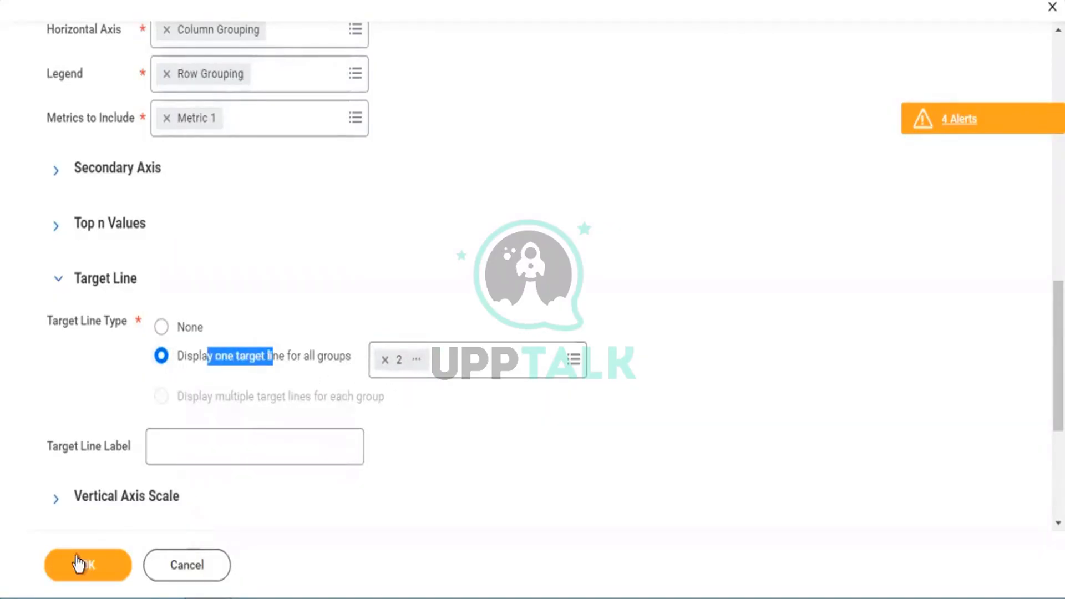
{"action": "left_click", "coordinate": [174, 452]}
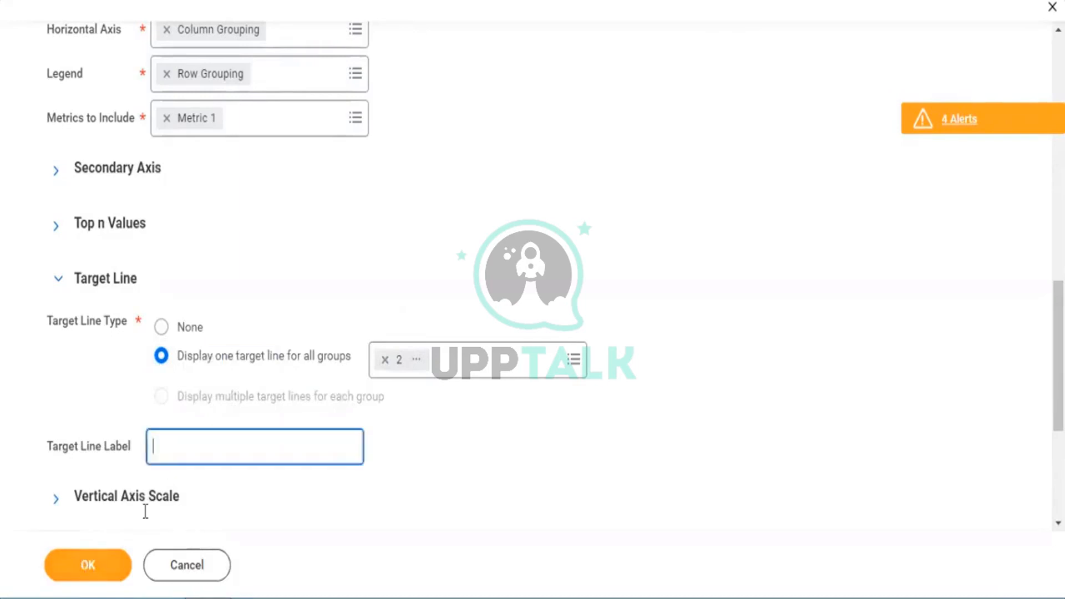
Step: Save the report definition and run the report with the Worker Types, Employee Type and Contingent Worker Type prompts left blank
{"action": "left_click", "coordinate": [97, 577]}
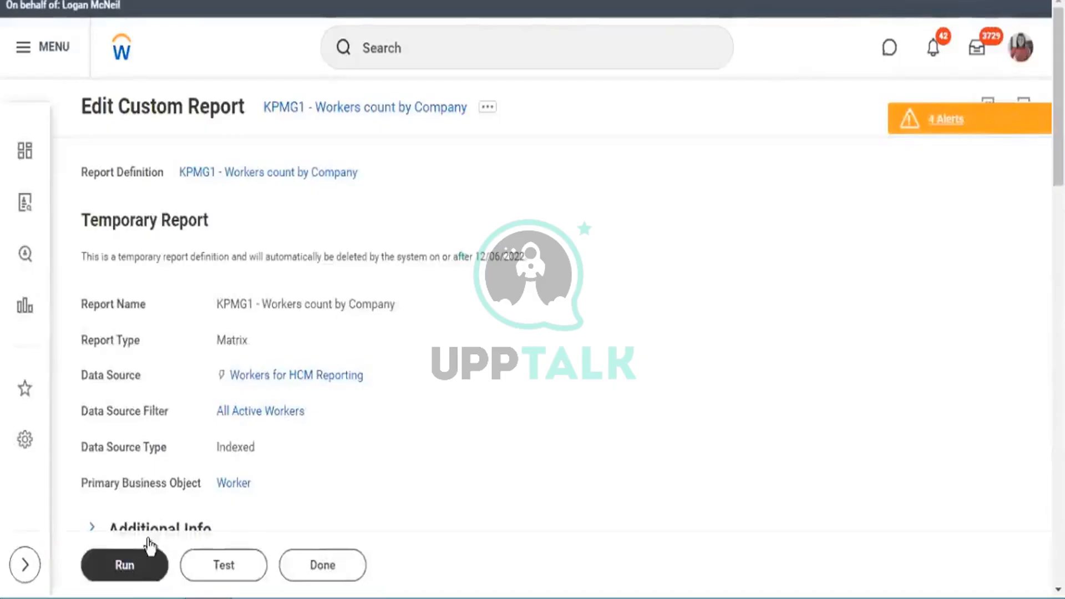
{"action": "left_click", "coordinate": [146, 551]}
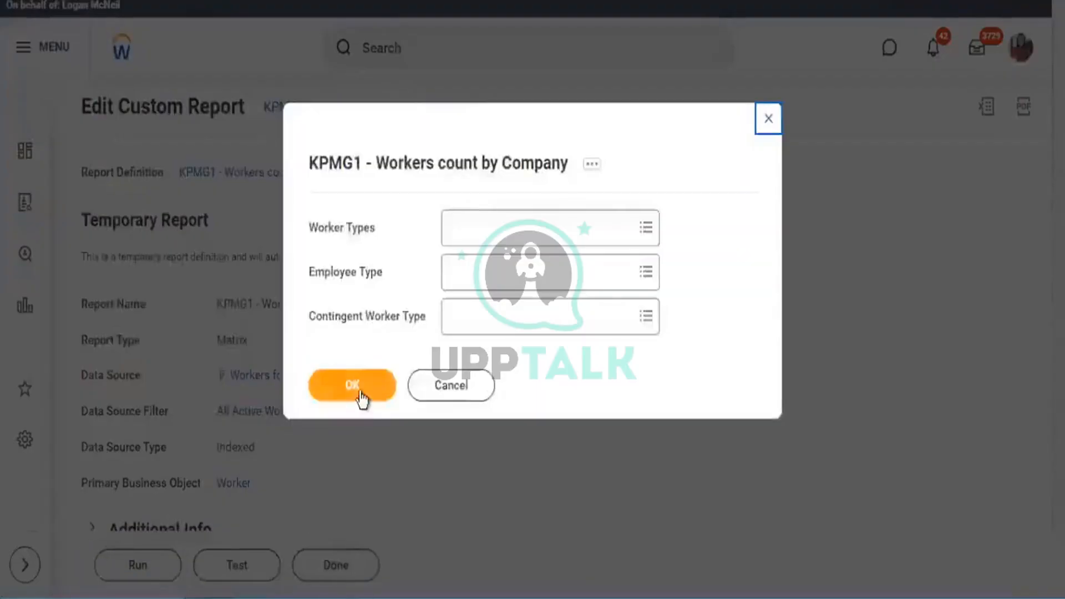
{"action": "left_click", "coordinate": [360, 391]}
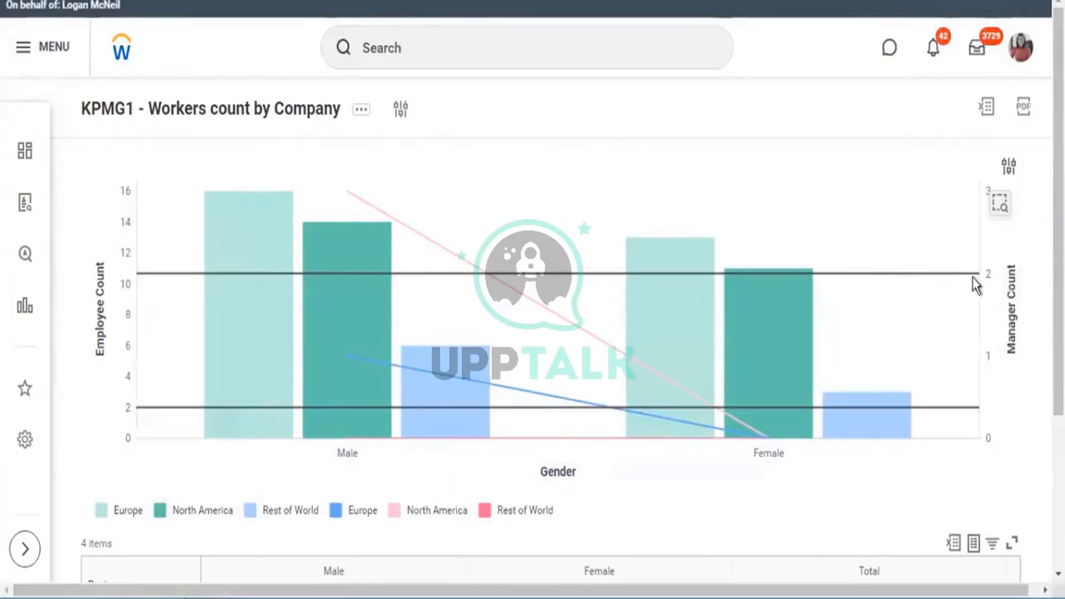
Step: Examine the target line against the Manager Count axis and the North America data points for Male and Female
{"action": "mouse_move", "coordinate": [977, 283]}
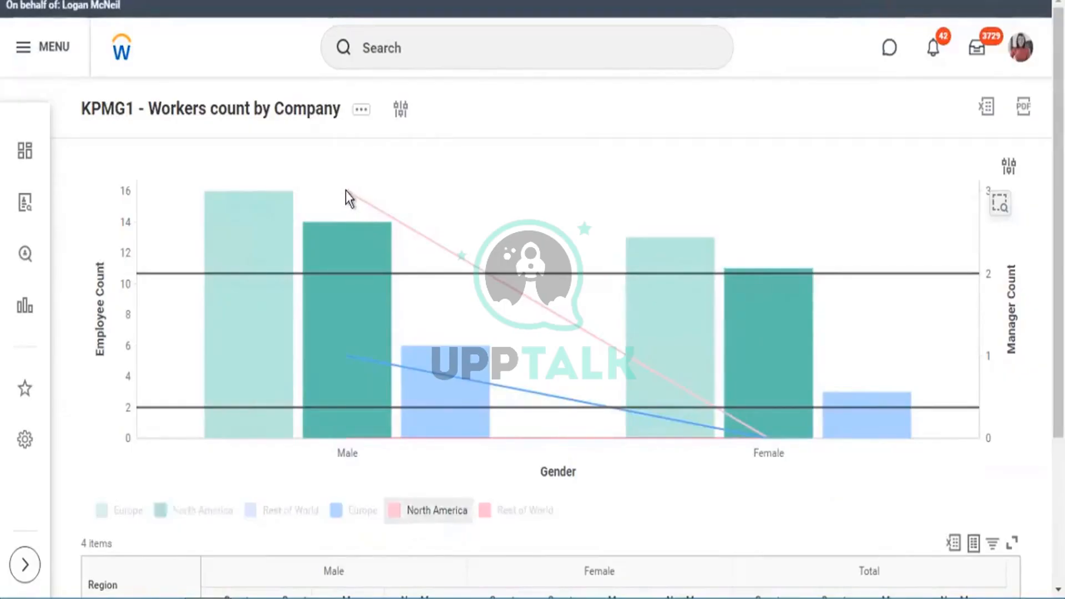
{"action": "mouse_move", "coordinate": [349, 194]}
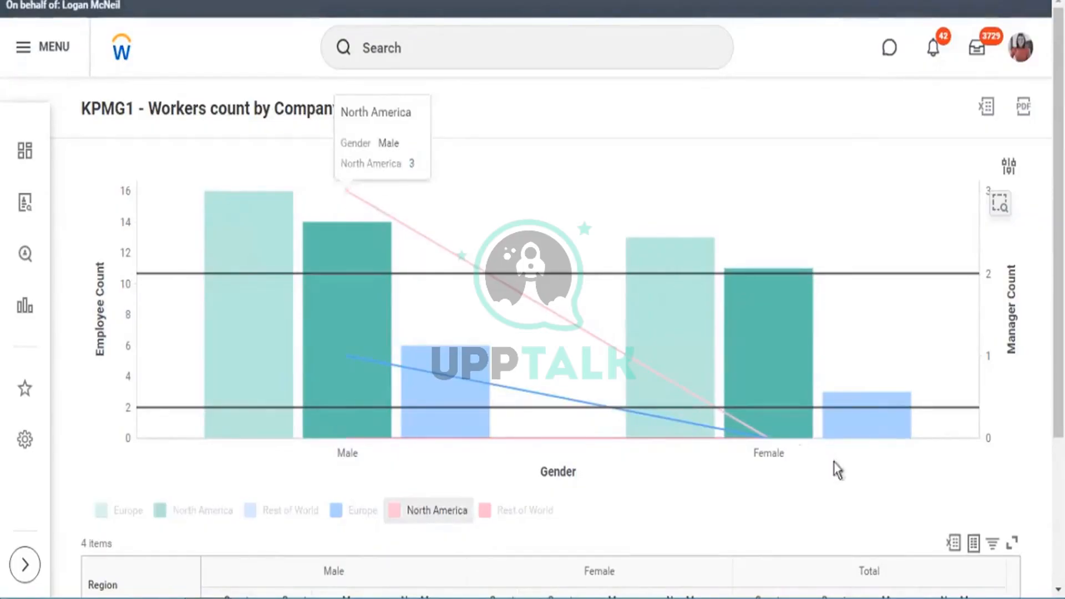
{"action": "mouse_move", "coordinate": [761, 439]}
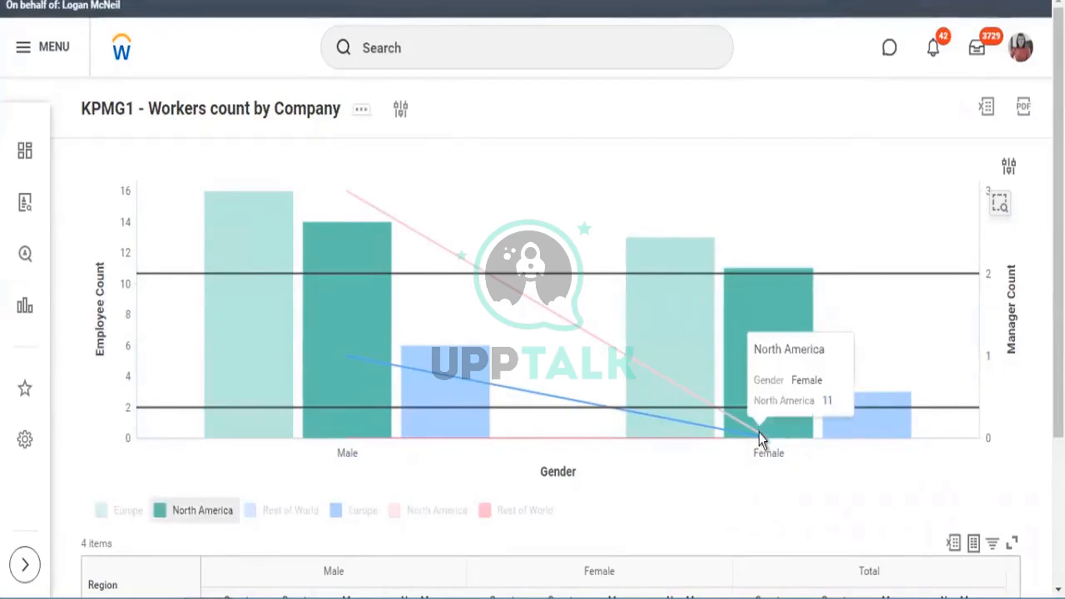
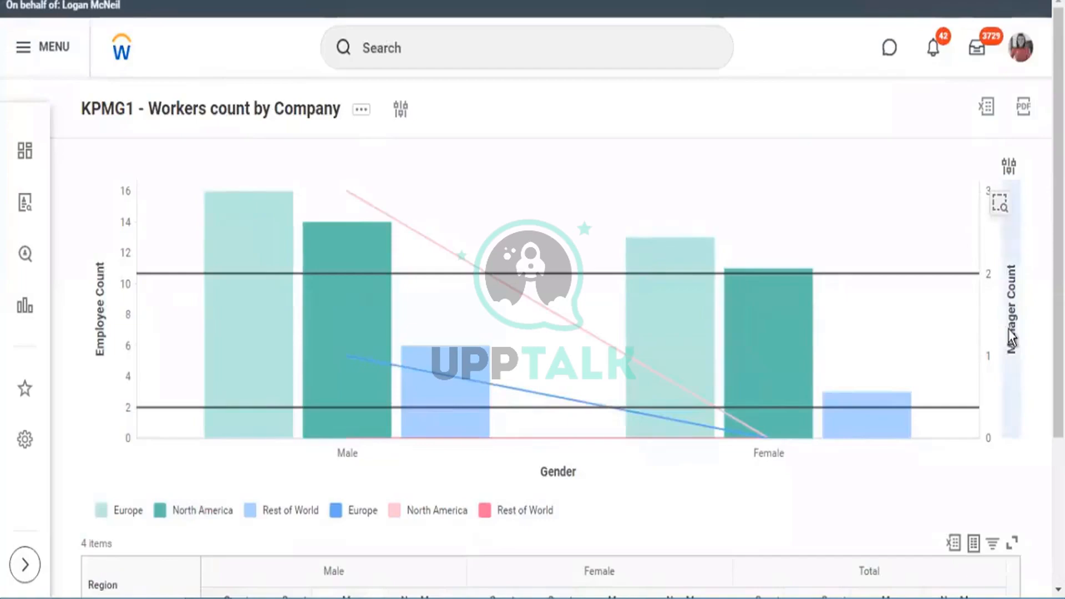
Step: Reopen the report definition for editing, view the available output types and expand the Chart Options
{"action": "left_click", "coordinate": [361, 114]}
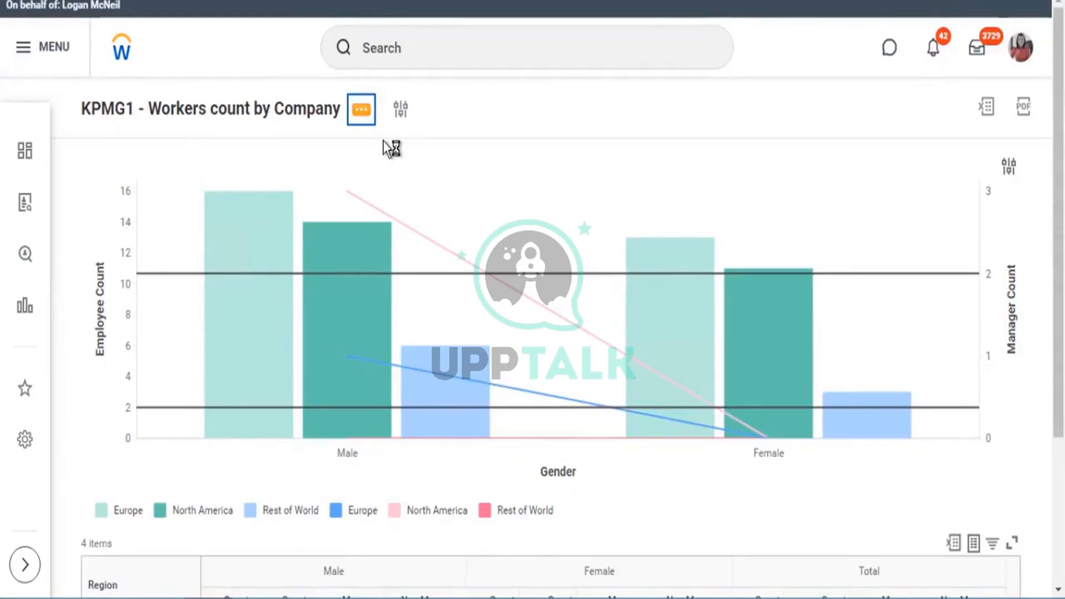
{"action": "mouse_move", "coordinate": [452, 182]}
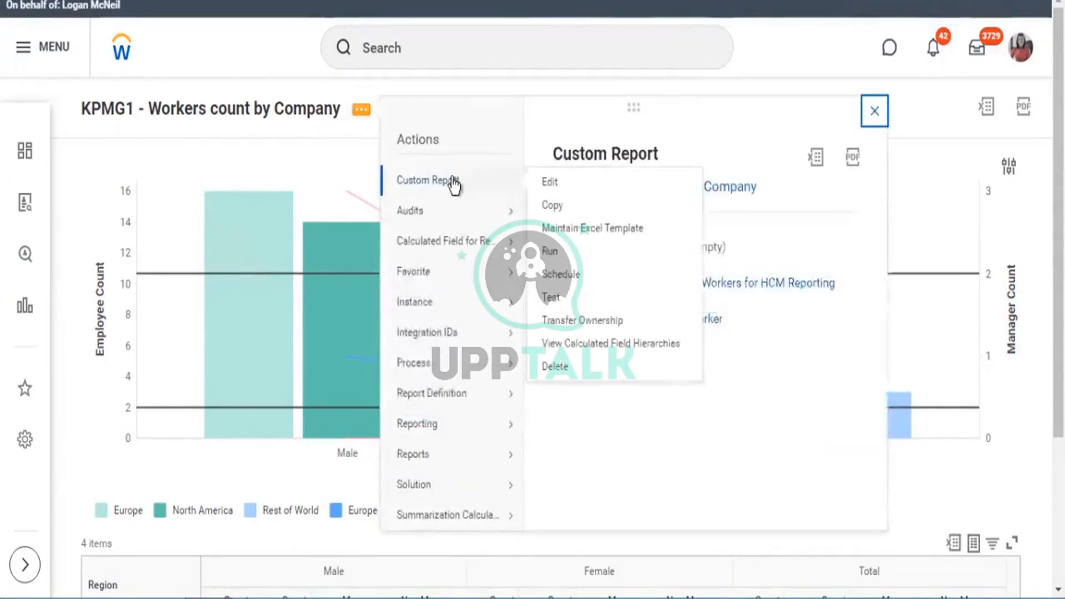
{"action": "left_click", "coordinate": [560, 187]}
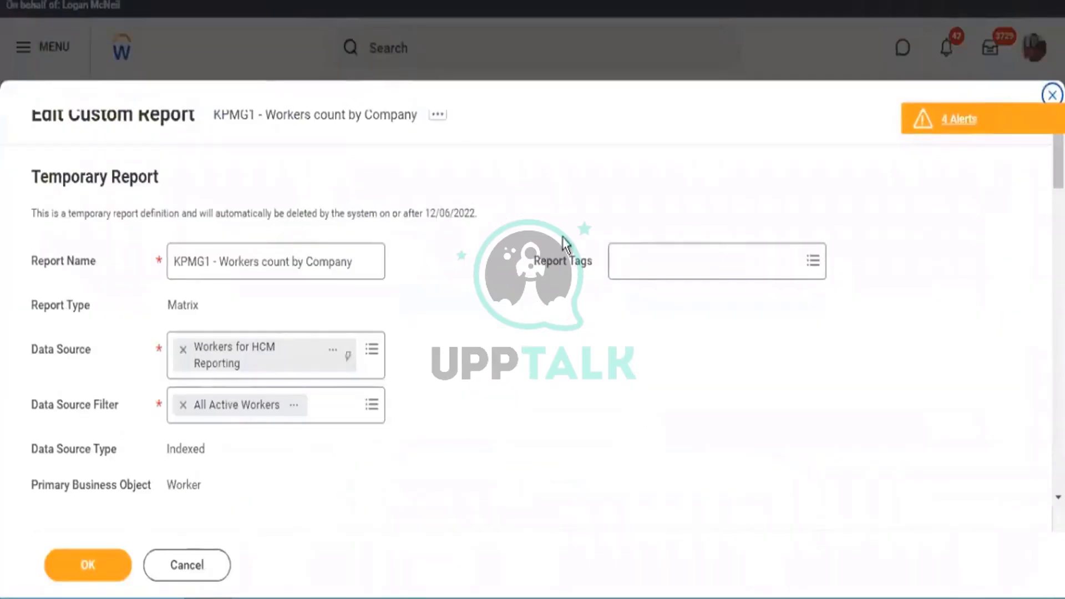
{"action": "scroll", "coordinate": [564, 244], "scroll_direction": "down", "scroll_amount": 8}
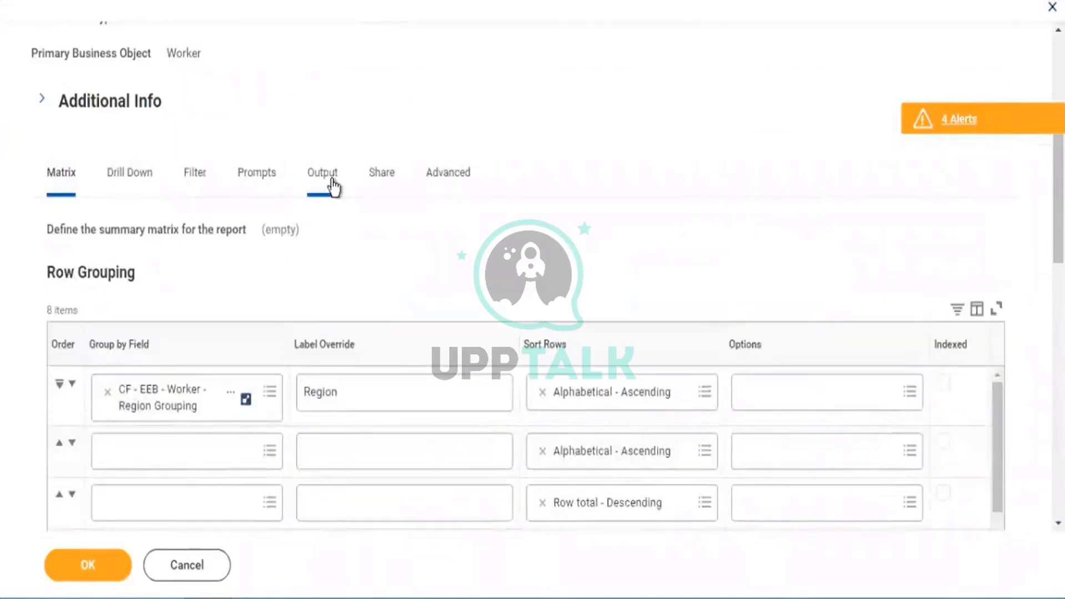
{"action": "left_click", "coordinate": [332, 182]}
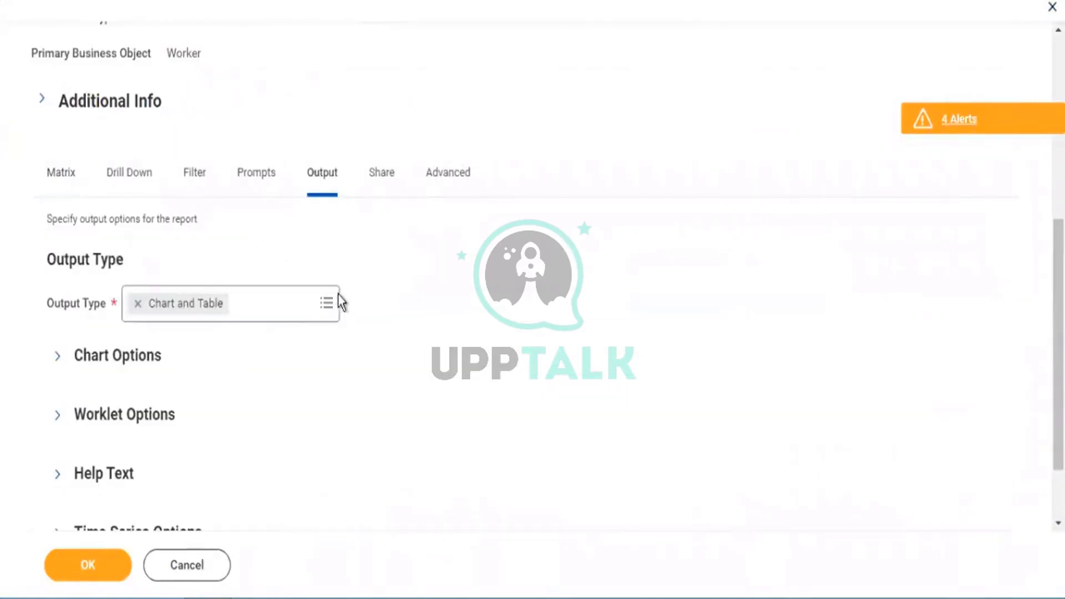
{"action": "left_click", "coordinate": [331, 302]}
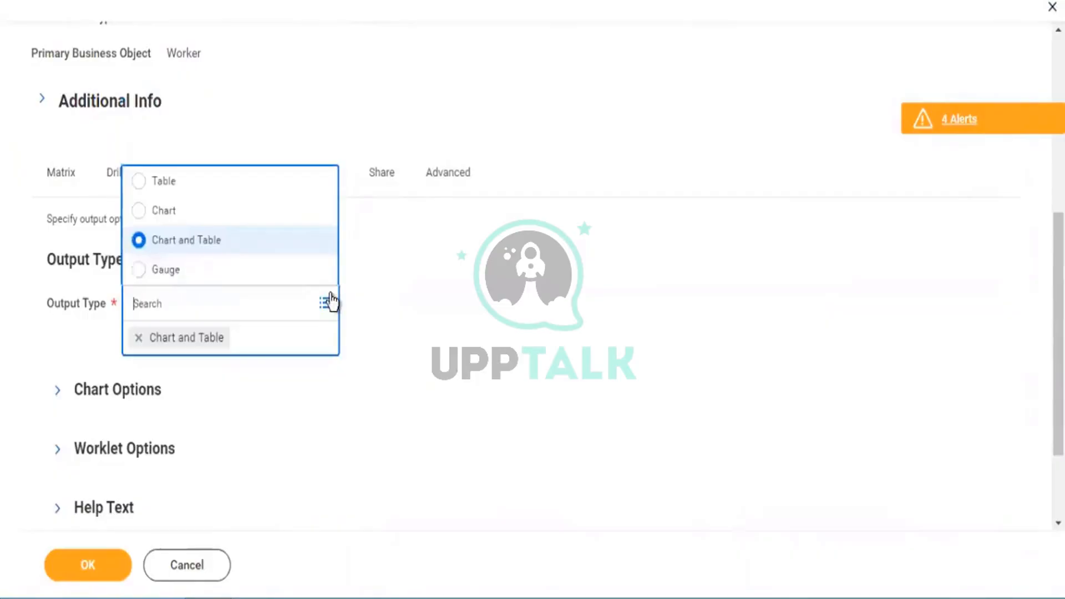
{"action": "left_click", "coordinate": [60, 397]}
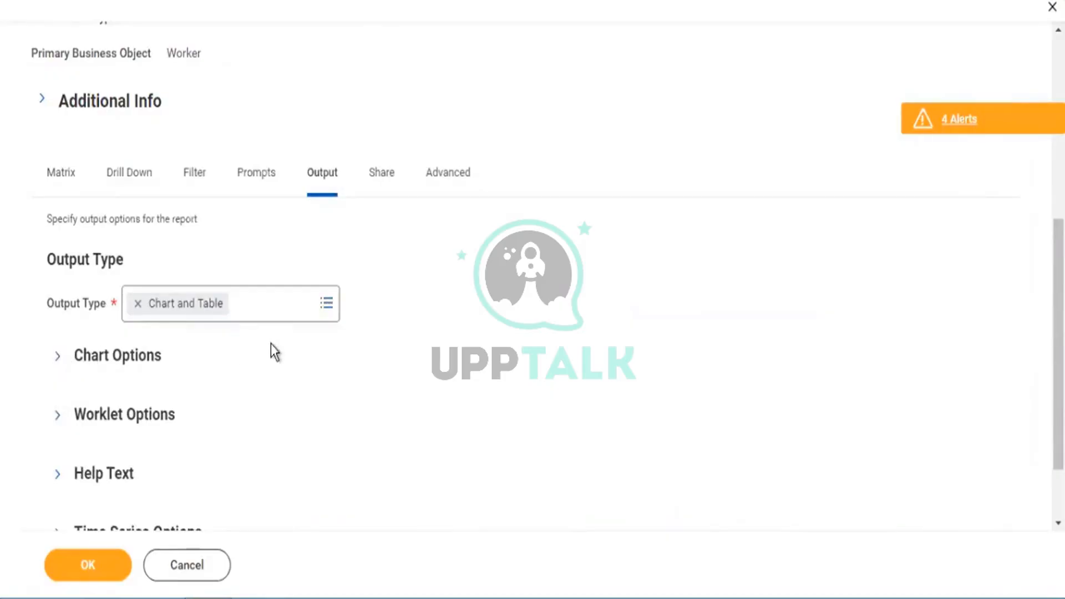
Step: Set the primary axis chart type to Donut and choose Metric 1 as the metric to include
{"action": "scroll", "coordinate": [388, 403], "scroll_direction": "down", "scroll_amount": 1}
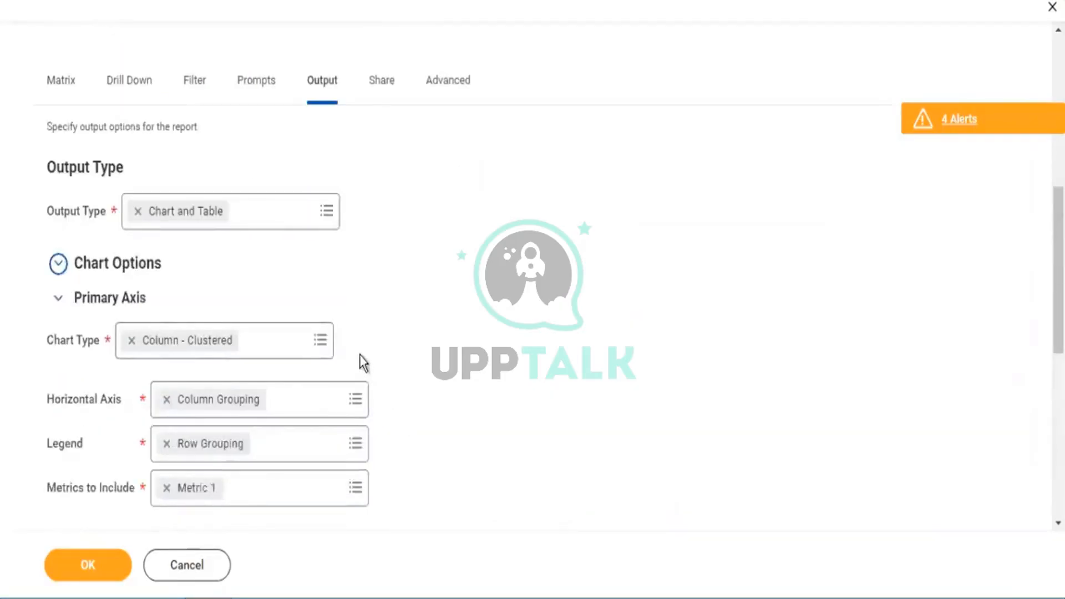
{"action": "scroll", "coordinate": [361, 363], "scroll_direction": "down", "scroll_amount": 2}
{"action": "left_click", "coordinate": [326, 258]}
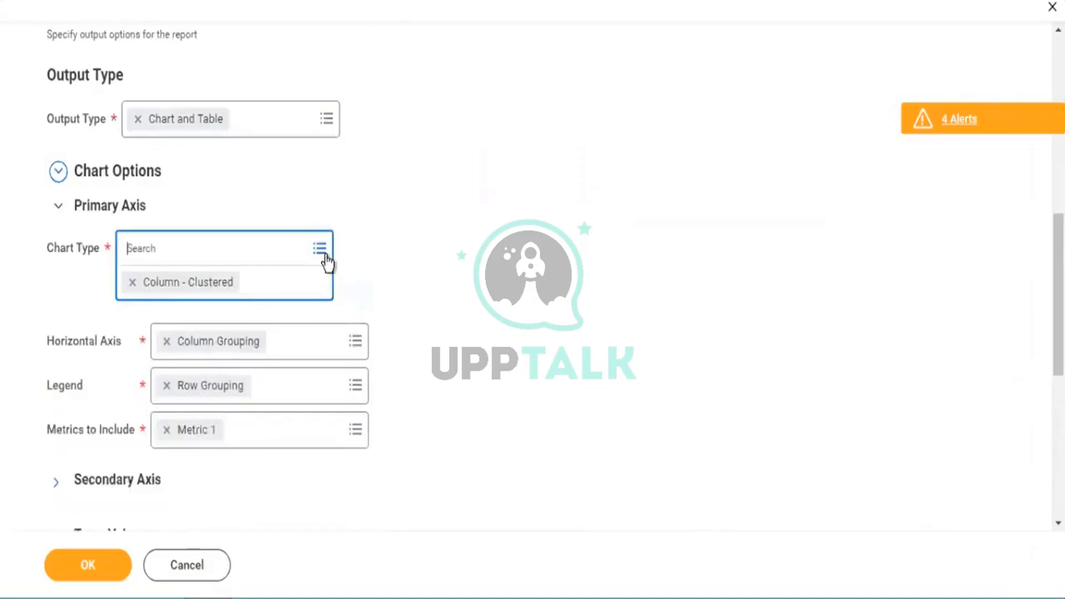
{"action": "left_click", "coordinate": [320, 250]}
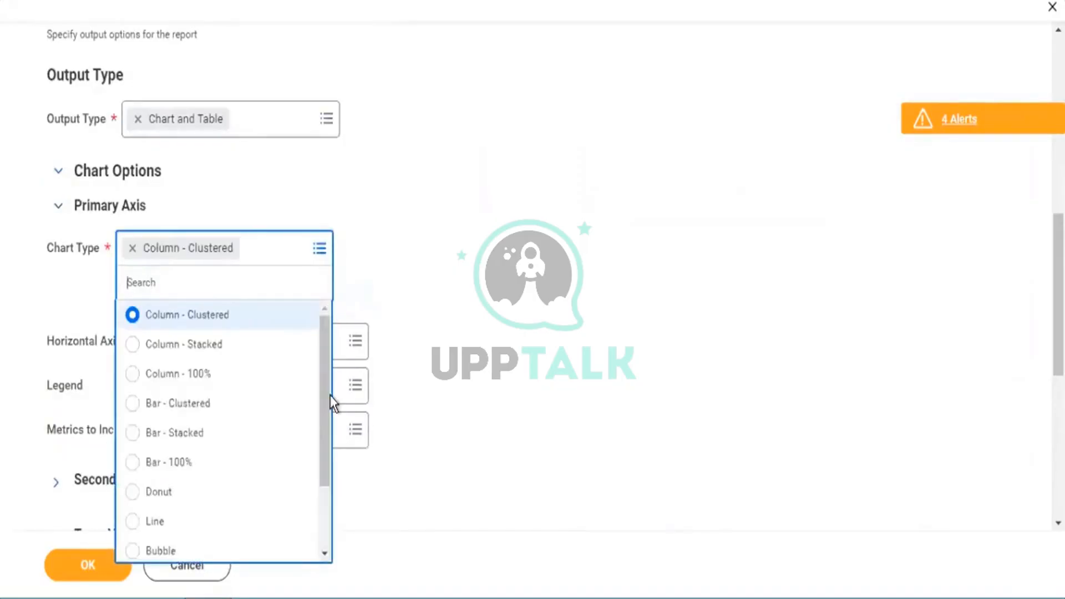
{"action": "scroll", "coordinate": [183, 447], "scroll_direction": "down", "scroll_amount": 1}
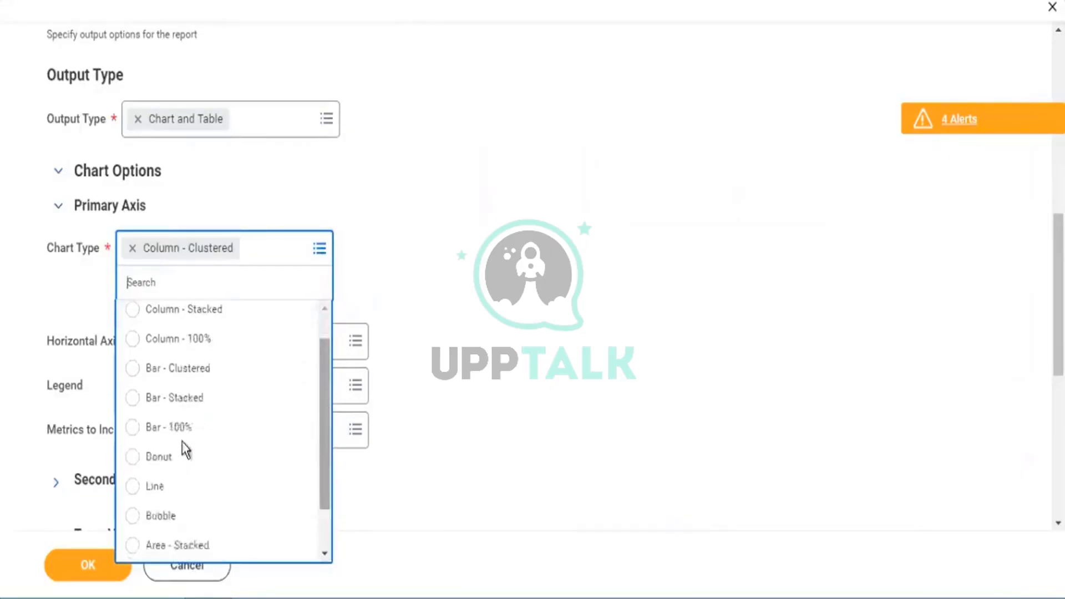
{"action": "left_click", "coordinate": [136, 431]}
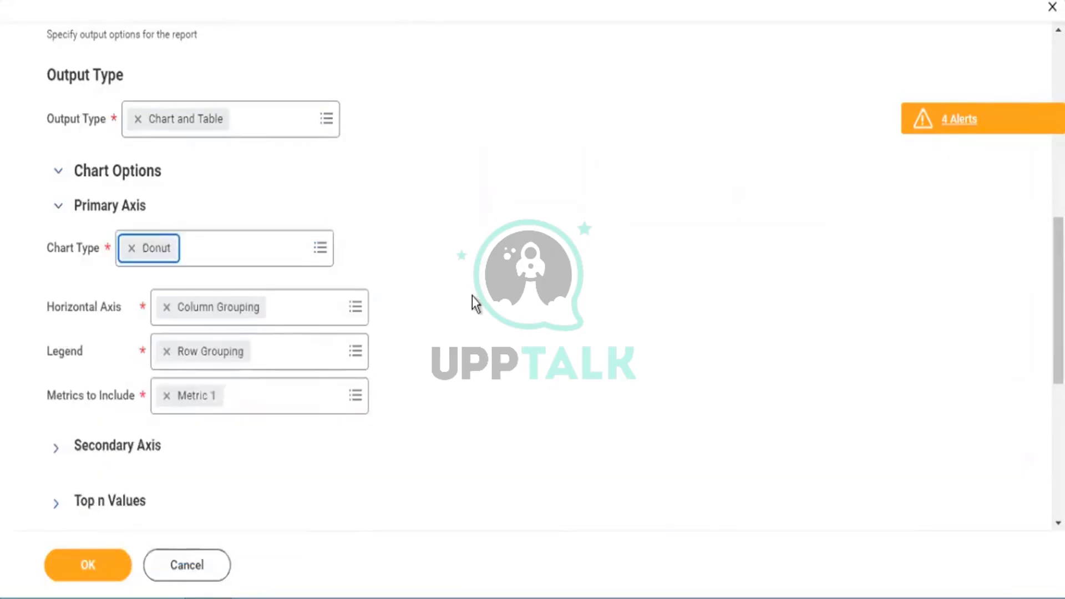
{"action": "scroll", "coordinate": [383, 346], "scroll_direction": "down", "scroll_amount": 1}
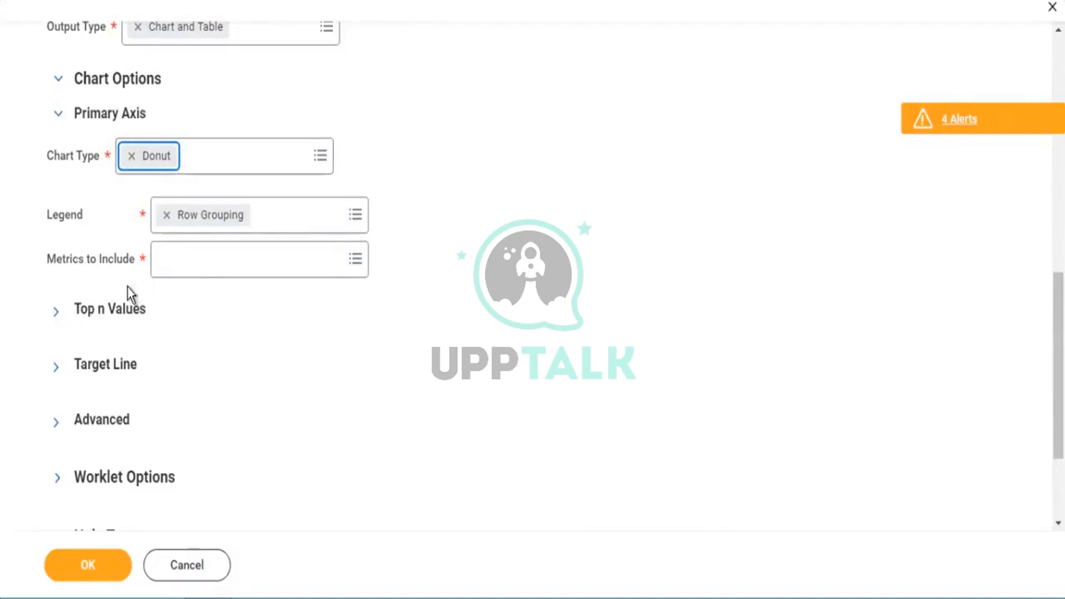
{"action": "left_click", "coordinate": [361, 265]}
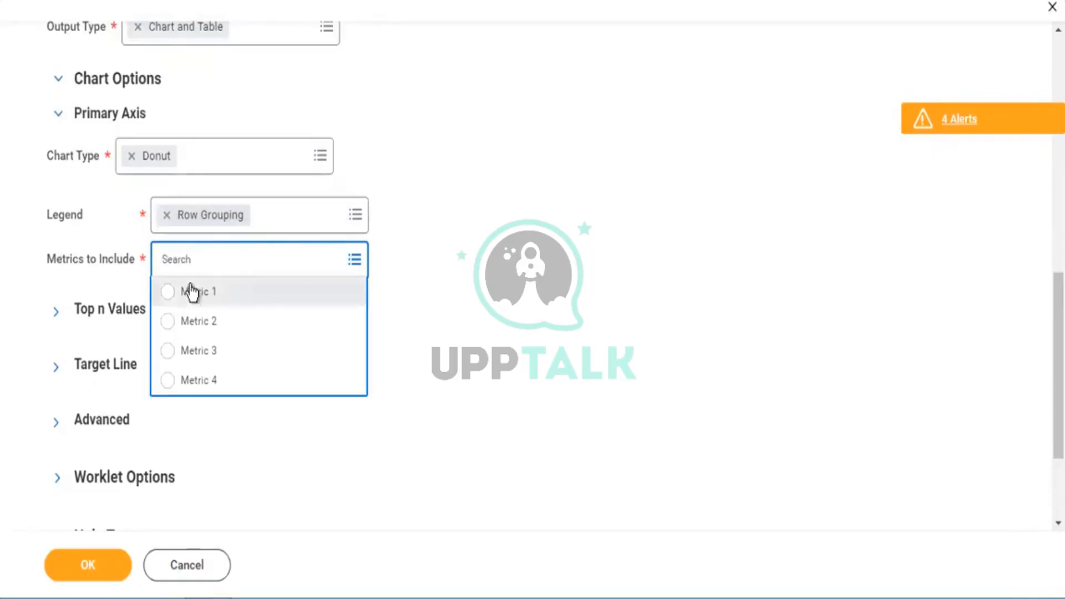
{"action": "left_click", "coordinate": [262, 295]}
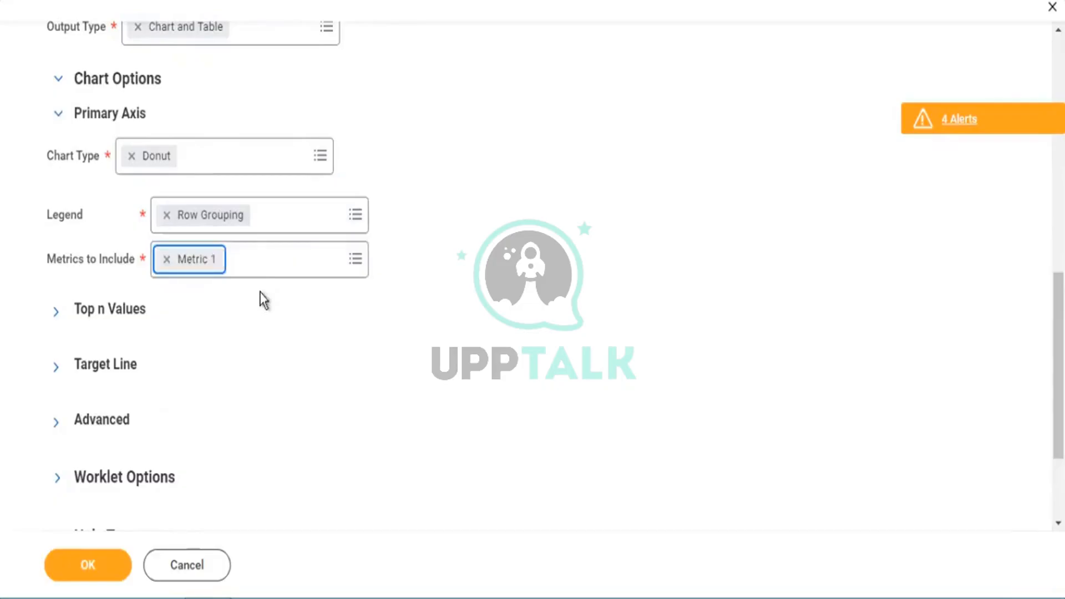
Step: Add Show Percentages on Pie Slices and Show Field Values on Pie Slices to the chart's advanced options
{"action": "scroll", "coordinate": [155, 363], "scroll_direction": "down", "scroll_amount": 2}
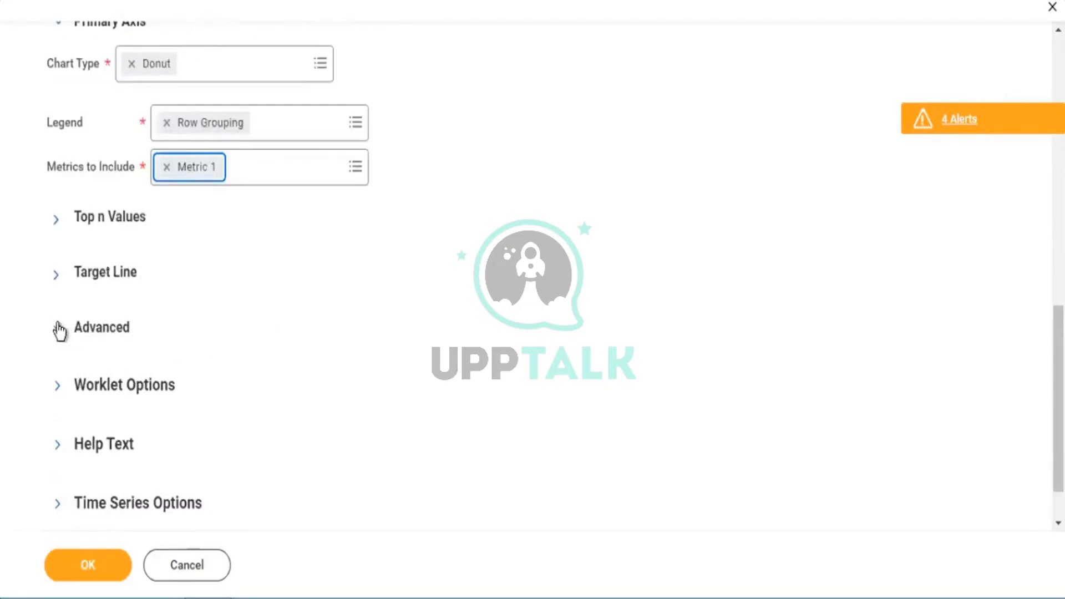
{"action": "left_click", "coordinate": [59, 330]}
{"action": "left_click", "coordinate": [311, 377]}
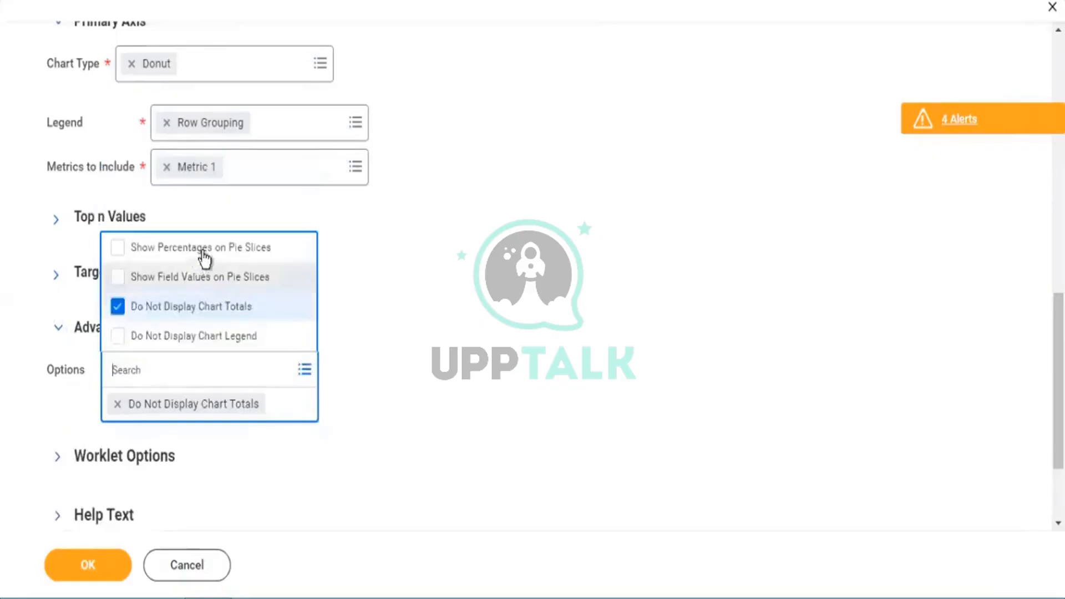
{"action": "left_click", "coordinate": [118, 254]}
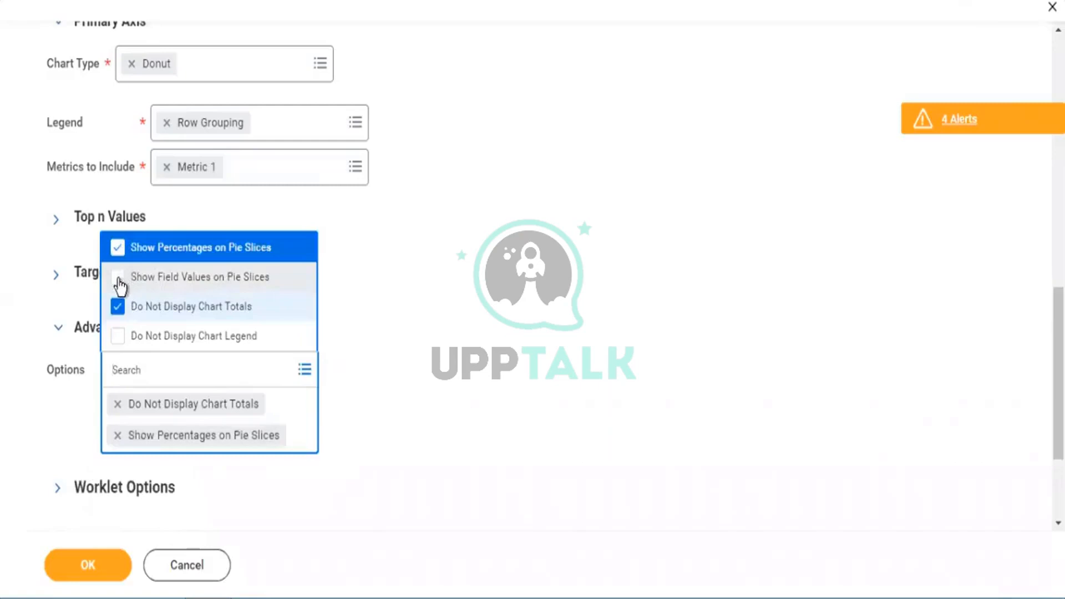
{"action": "left_click", "coordinate": [119, 279]}
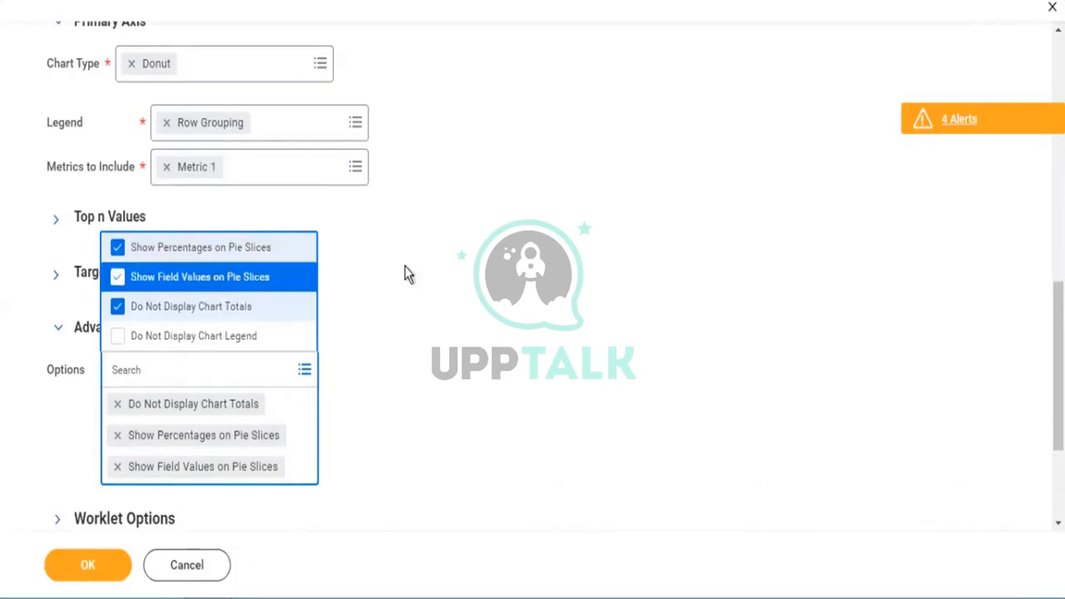
{"action": "left_click", "coordinate": [76, 191]}
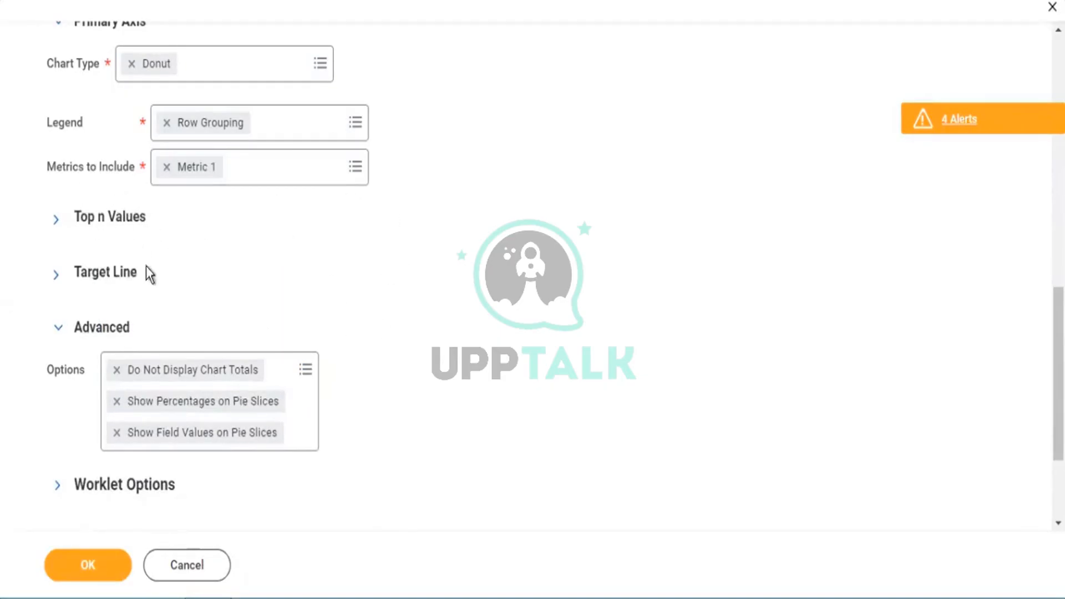
Step: Save the donut chart settings and run the report, leaving all three worker type prompts blank
{"action": "left_click", "coordinate": [98, 562]}
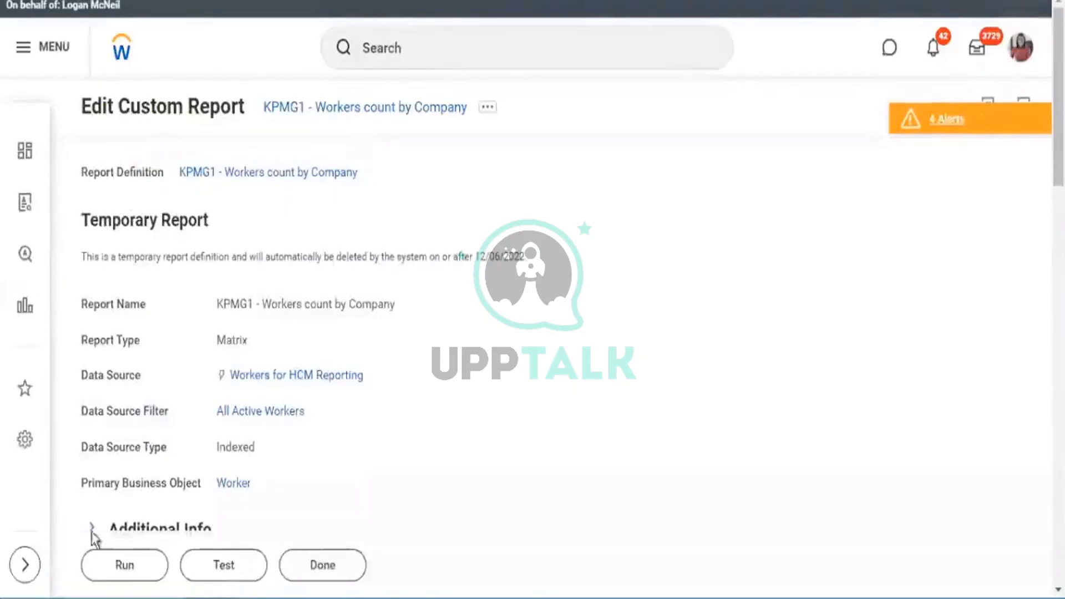
{"action": "left_click", "coordinate": [120, 566]}
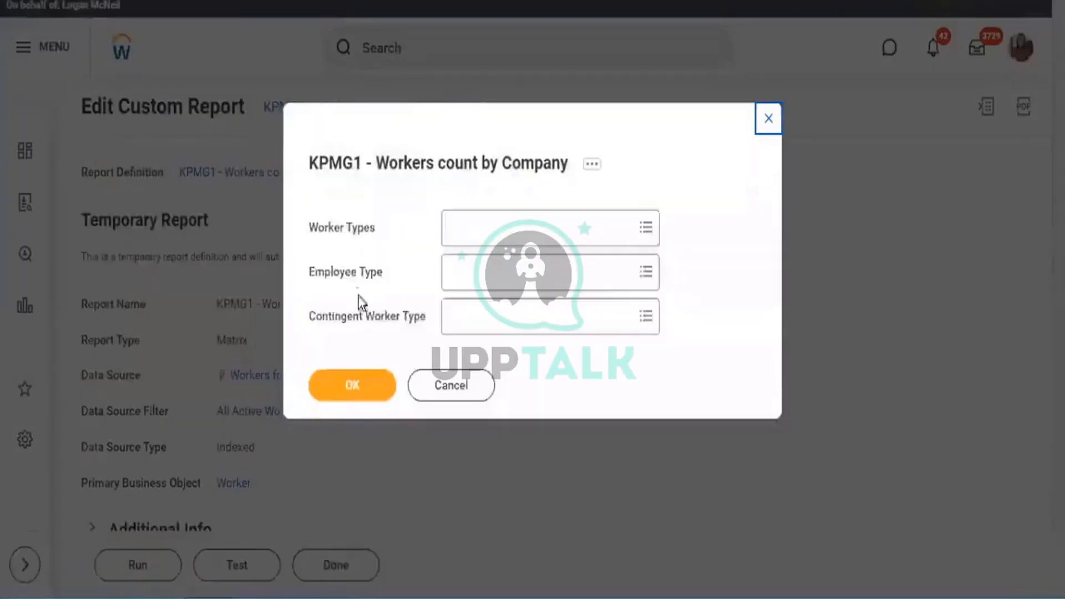
{"action": "left_click", "coordinate": [351, 385]}
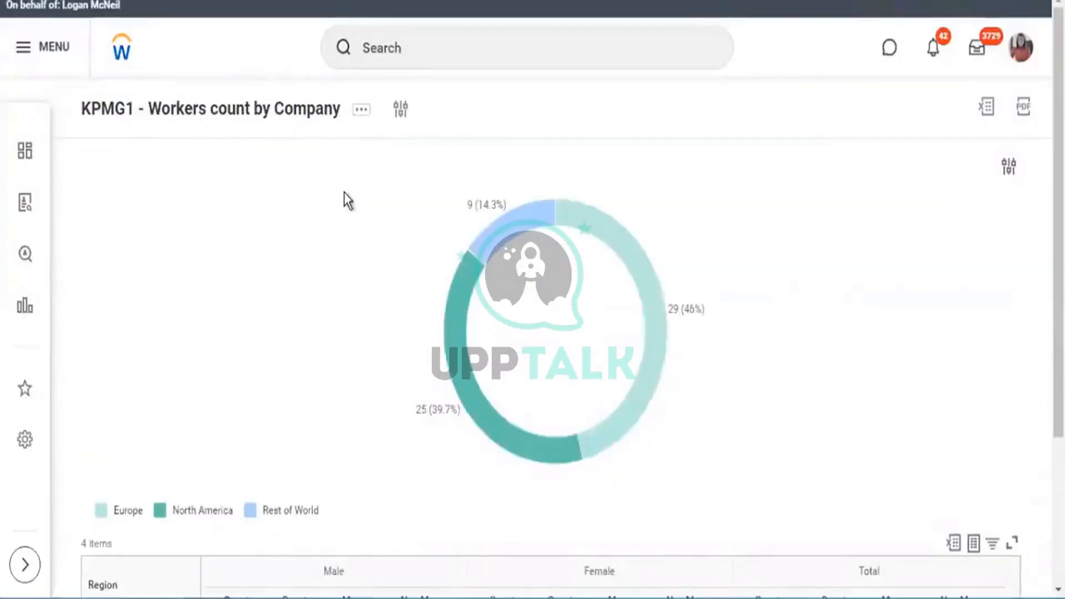
Step: Examine the donut slices for Europe and Rest of World and compare them with the totals in the table
{"action": "scroll", "coordinate": [344, 190], "scroll_direction": "down", "scroll_amount": 2}
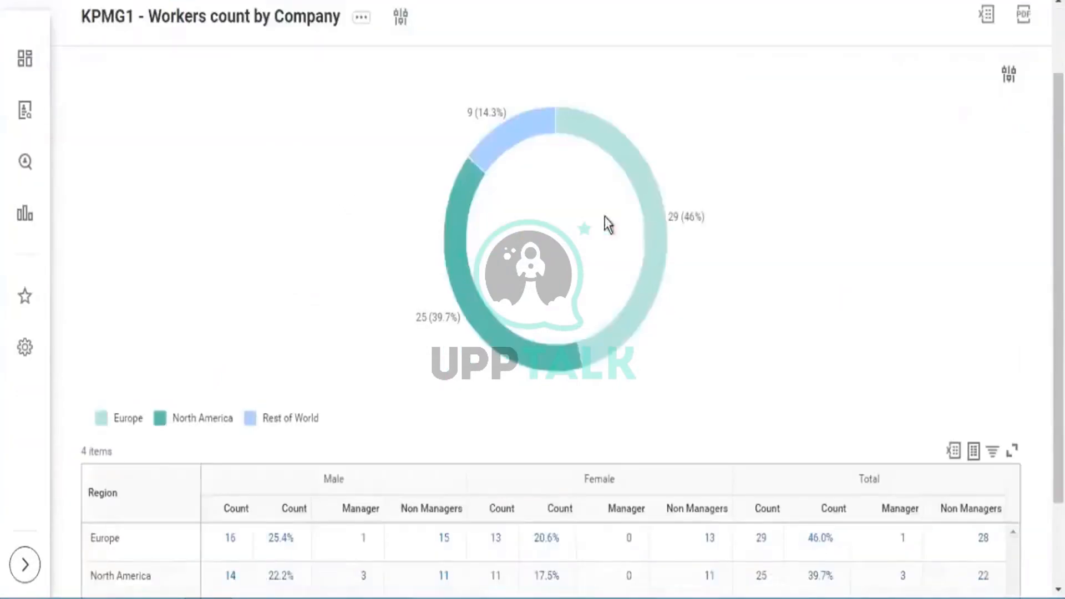
{"action": "mouse_move", "coordinate": [673, 218]}
{"action": "mouse_move", "coordinate": [701, 261]}
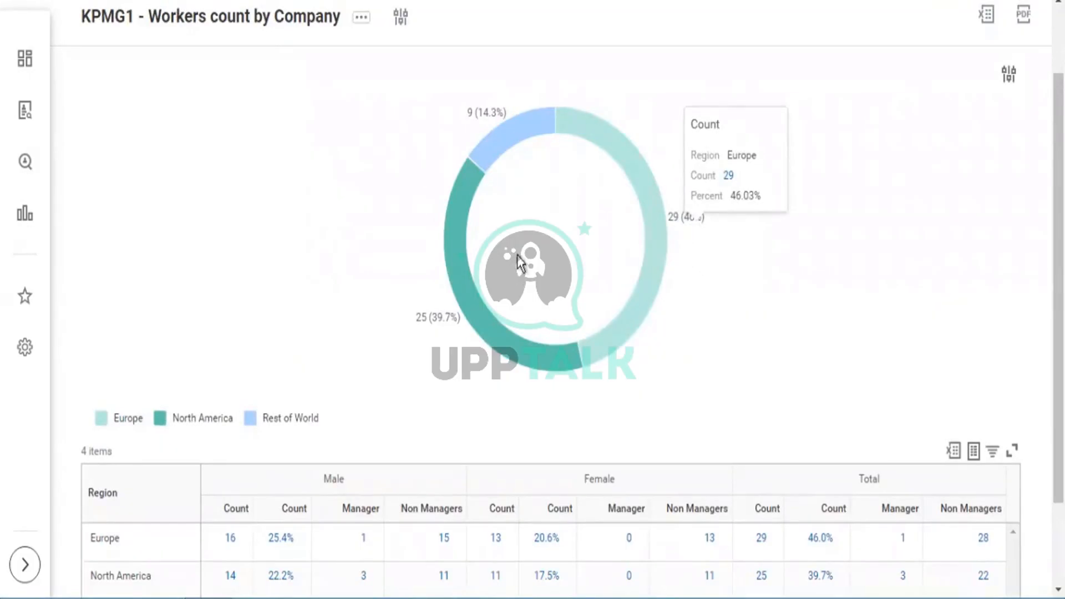
{"action": "scroll", "coordinate": [516, 255], "scroll_direction": "down", "scroll_amount": 2}
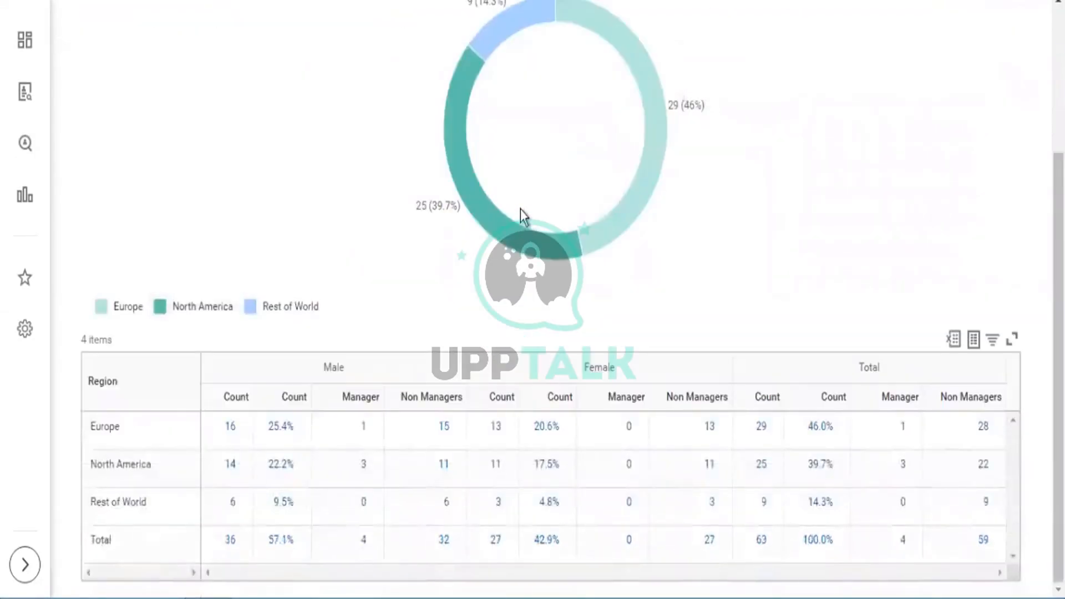
{"action": "scroll", "coordinate": [520, 210], "scroll_direction": "up", "scroll_amount": 3}
{"action": "mouse_move", "coordinate": [520, 194]}
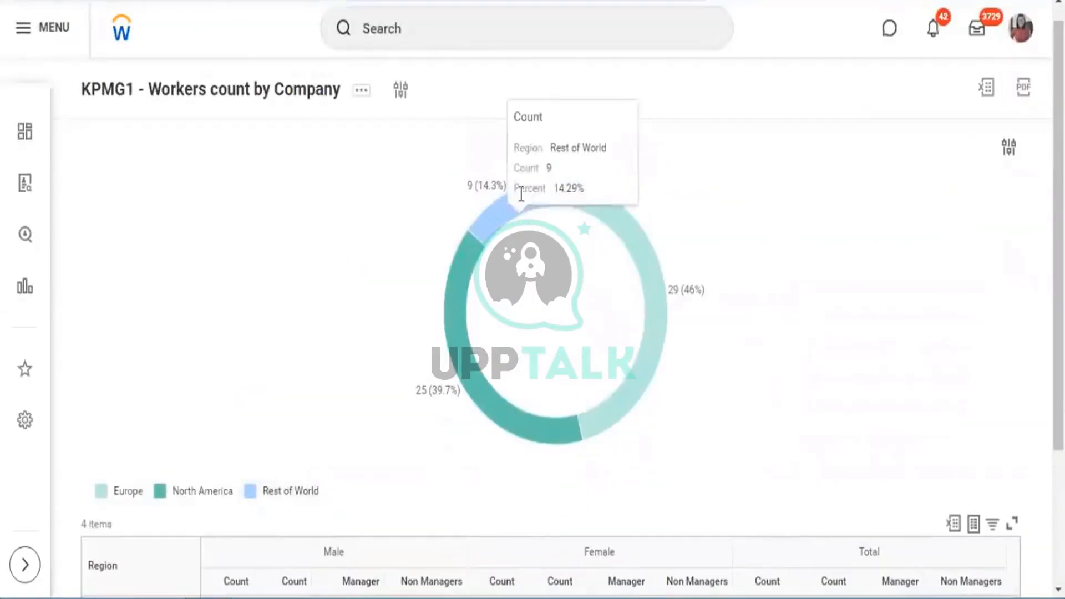
{"action": "scroll", "coordinate": [517, 197], "scroll_direction": "down", "scroll_amount": 3}
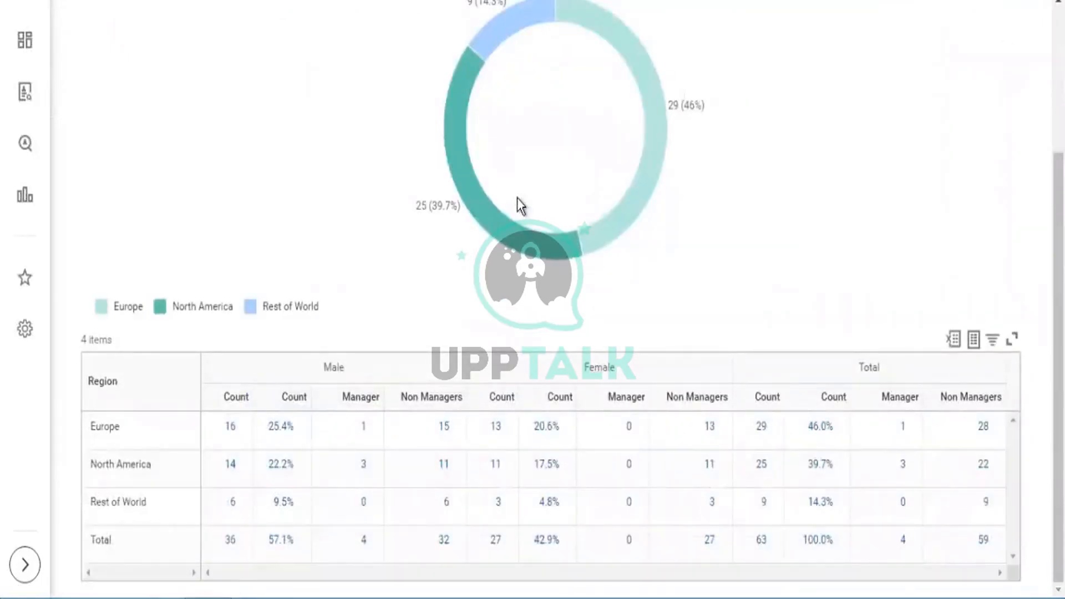
{"action": "scroll", "coordinate": [274, 66], "scroll_direction": "up", "scroll_amount": 4}
Step: Reopen the report definition for editing and review its instance filter conditions and data source
{"action": "left_click", "coordinate": [362, 114]}
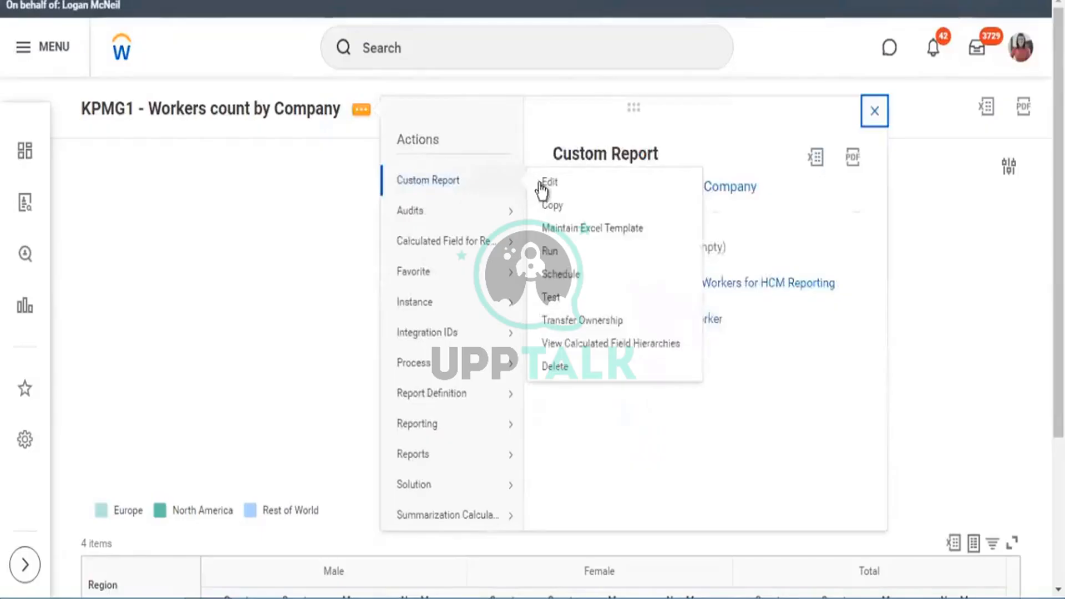
{"action": "left_click", "coordinate": [315, 204]}
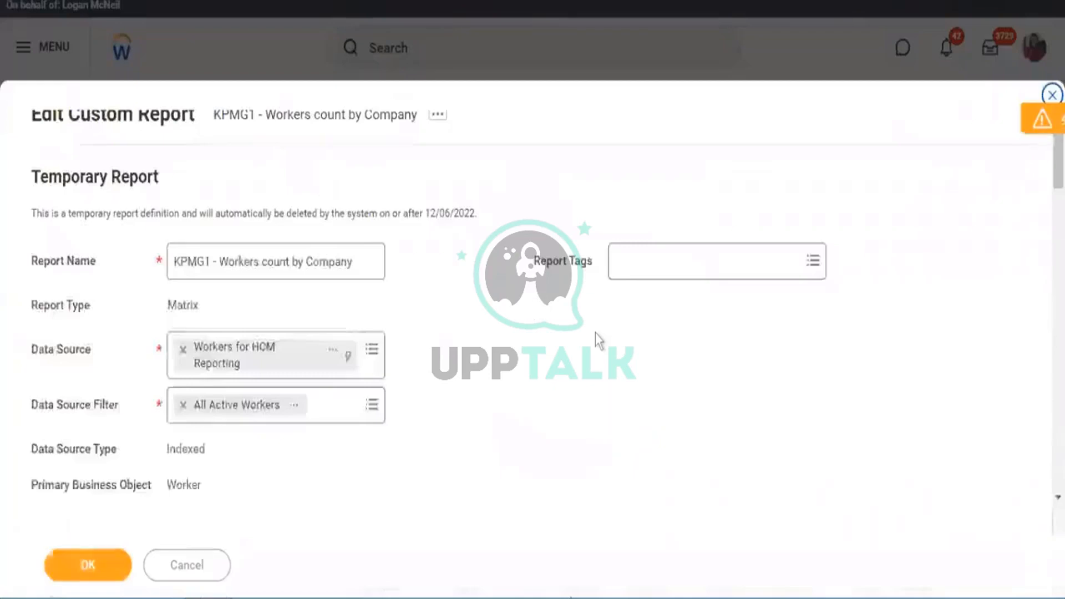
{"action": "scroll", "coordinate": [597, 331], "scroll_direction": "down", "scroll_amount": 4}
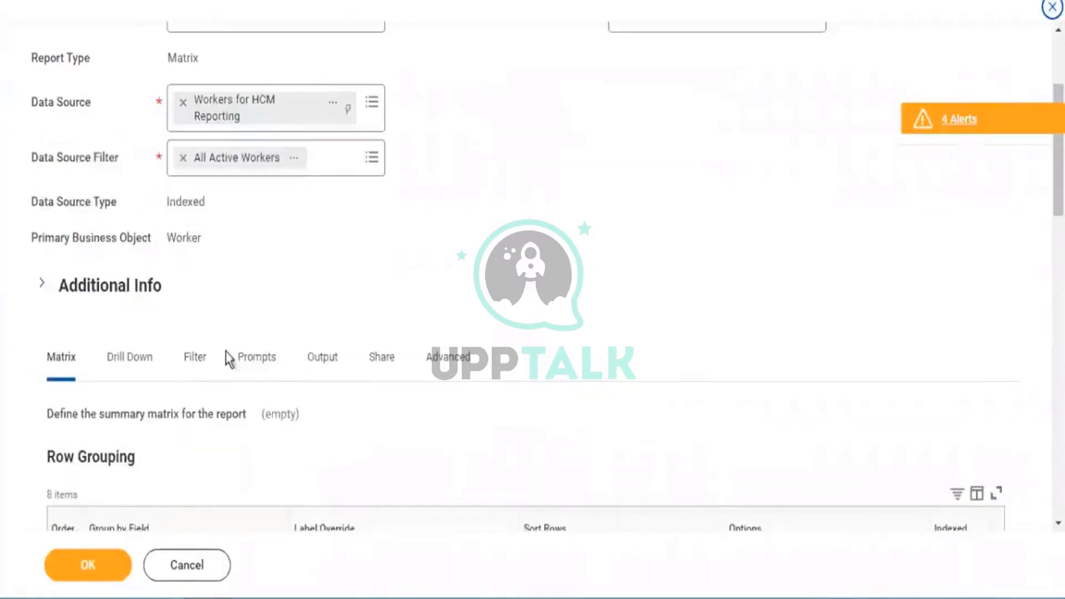
{"action": "left_click", "coordinate": [203, 365]}
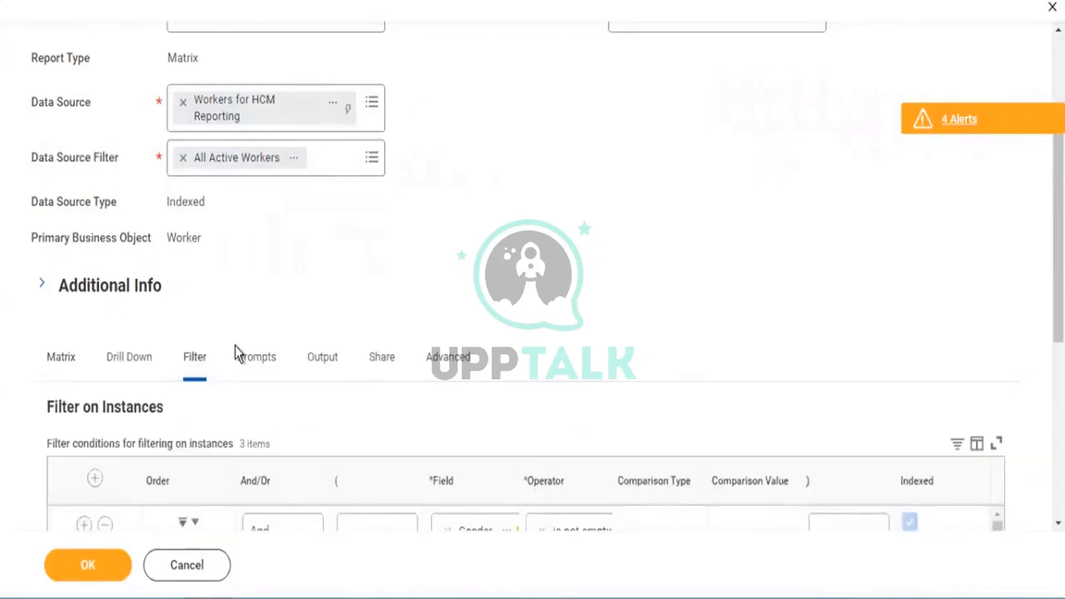
{"action": "scroll", "coordinate": [259, 316], "scroll_direction": "down", "scroll_amount": 2}
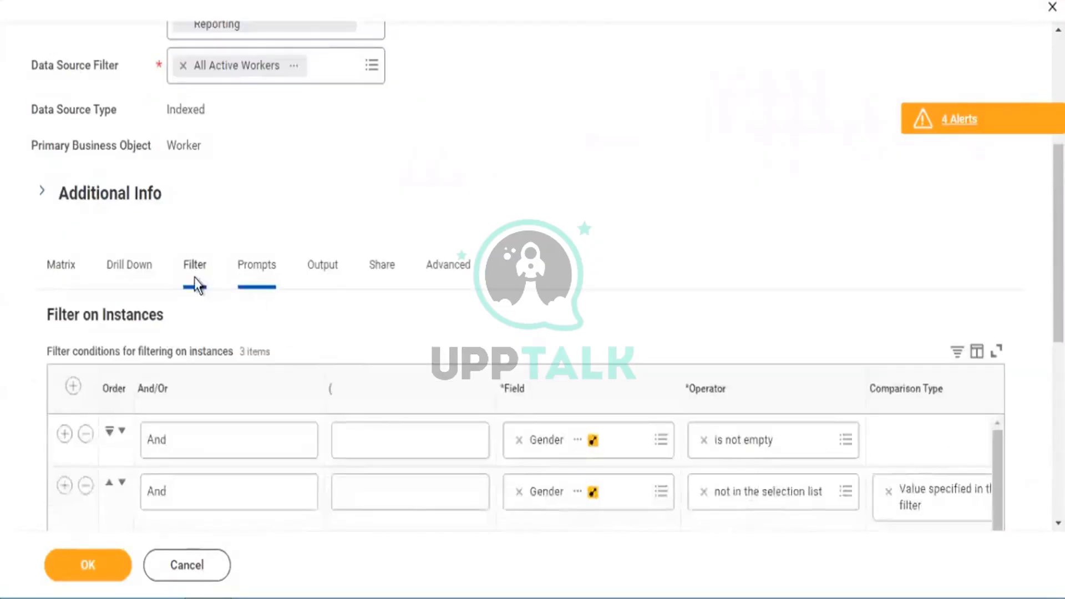
{"action": "scroll", "coordinate": [197, 285], "scroll_direction": "down", "scroll_amount": 2}
{"action": "left_click", "coordinate": [55, 172]}
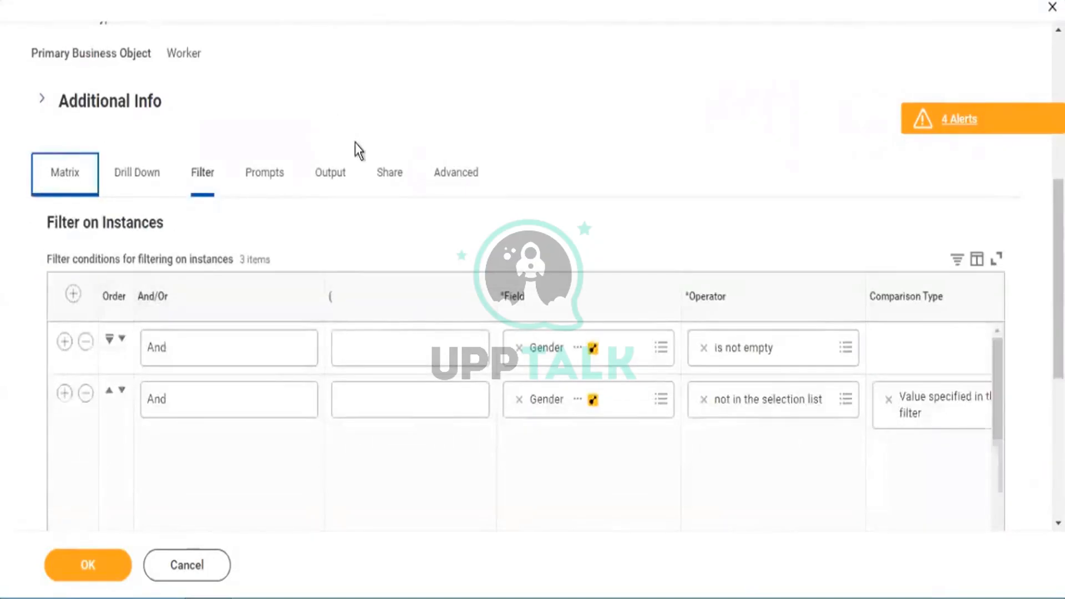
{"action": "scroll", "coordinate": [346, 147], "scroll_direction": "up", "scroll_amount": 5}
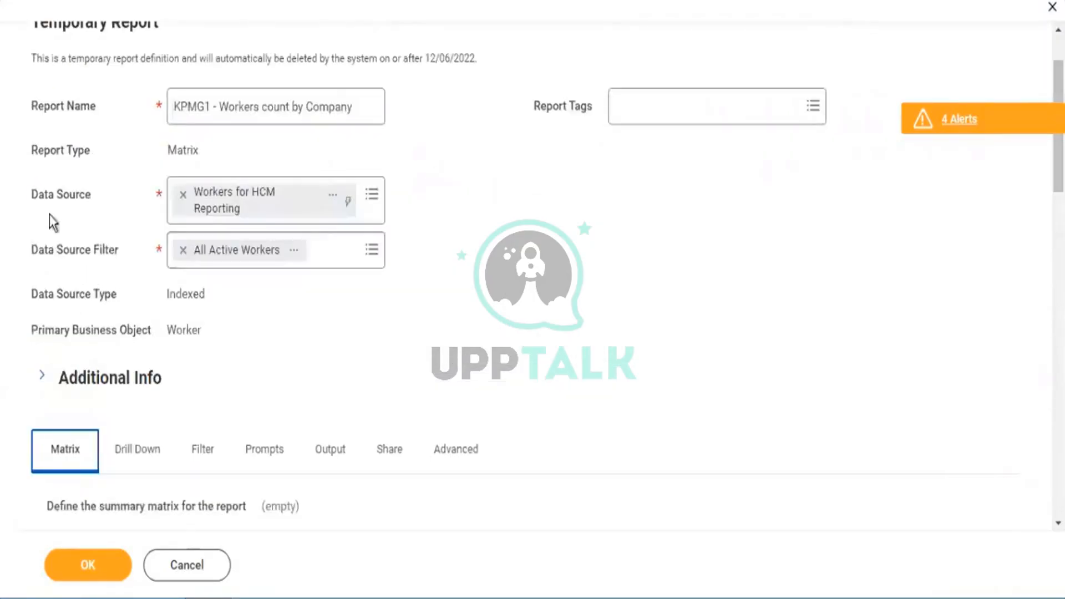
{"action": "left_click_drag", "start_coordinate": [41, 195], "coordinate": [89, 199]}
{"action": "scroll", "coordinate": [361, 333], "scroll_direction": "down", "scroll_amount": 3}
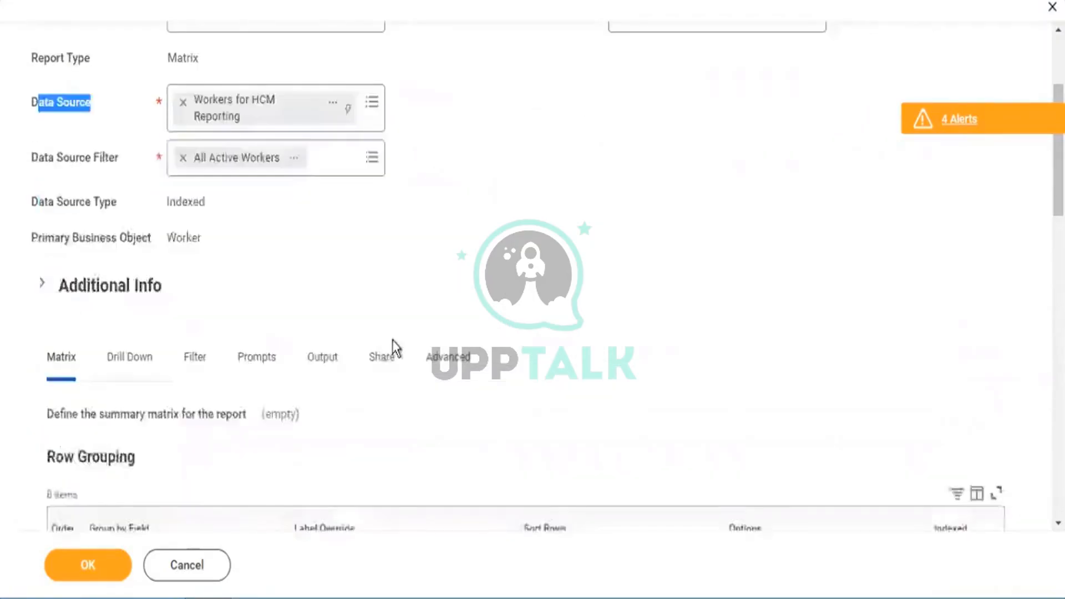
Step: Review the data source again and fill the Prompt Defaults table using Populate Undefined Prompt Defaults
{"action": "left_click", "coordinate": [255, 280]}
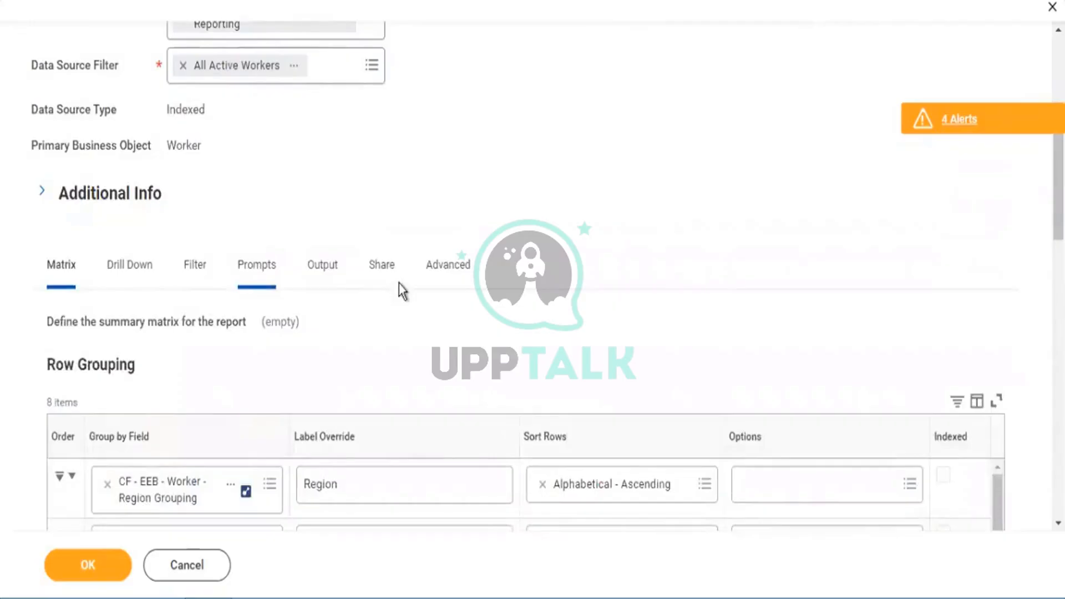
{"action": "scroll", "coordinate": [397, 290], "scroll_direction": "down", "scroll_amount": 4}
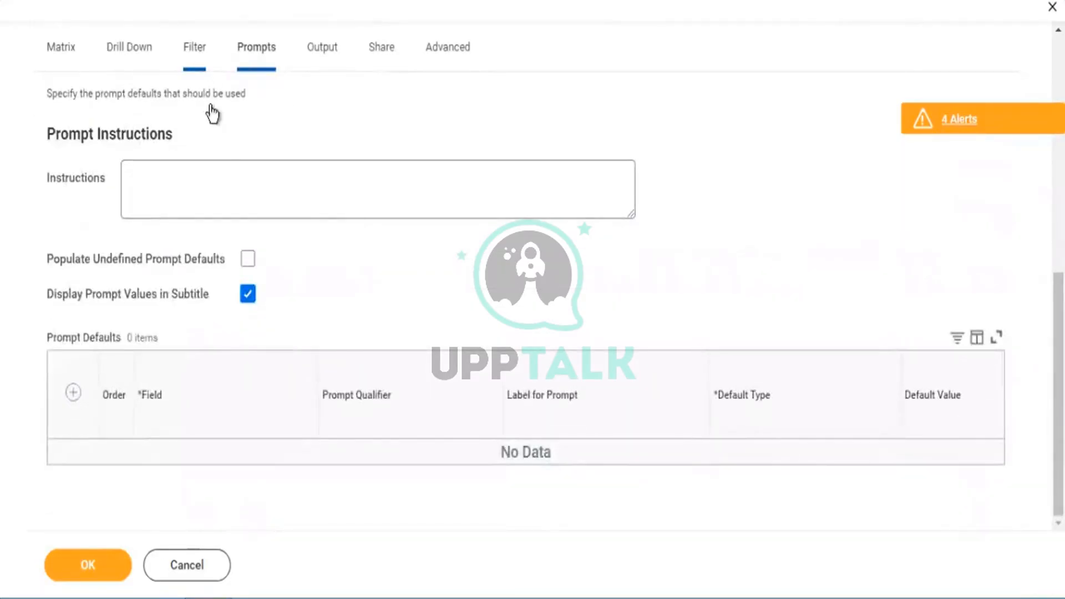
{"action": "scroll", "coordinate": [171, 281], "scroll_direction": "up", "scroll_amount": 5}
{"action": "scroll", "coordinate": [110, 222], "scroll_direction": "up", "scroll_amount": 2}
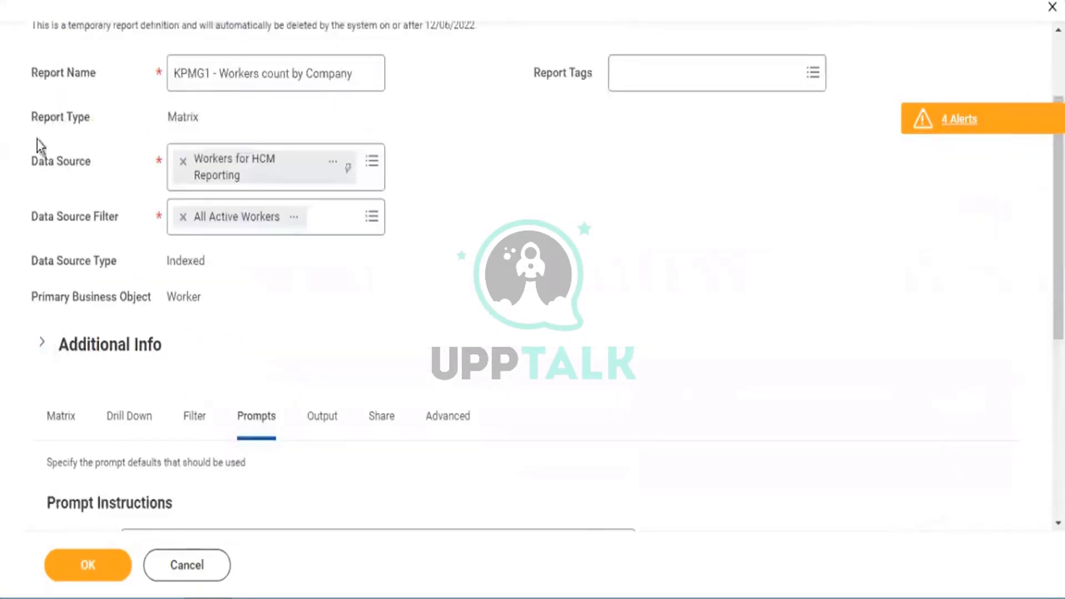
{"action": "left_click_drag", "start_coordinate": [44, 162], "coordinate": [102, 176]}
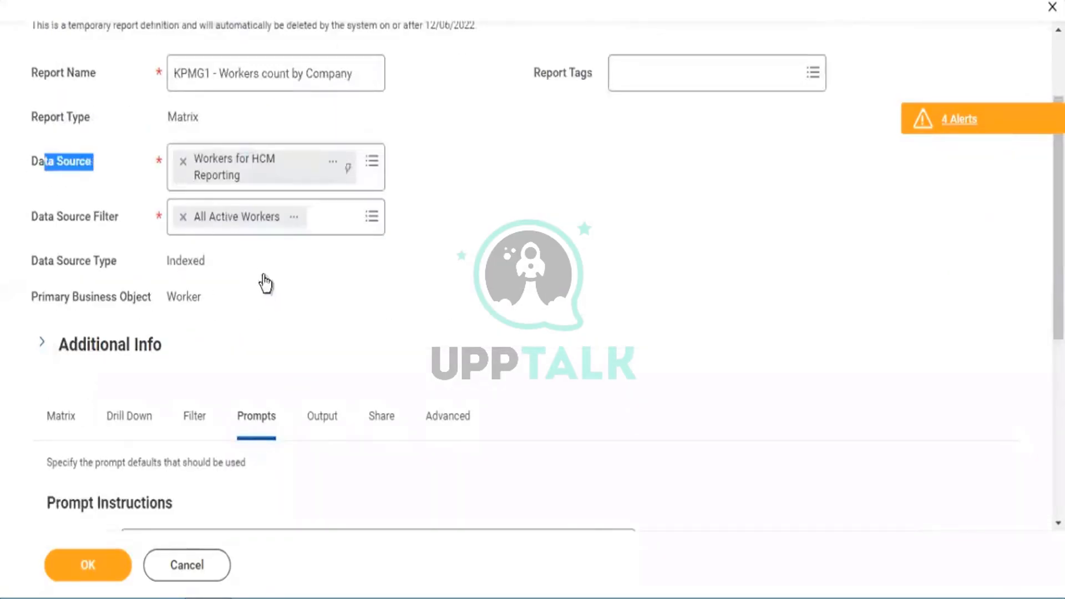
{"action": "scroll", "coordinate": [266, 274], "scroll_direction": "down", "scroll_amount": 7}
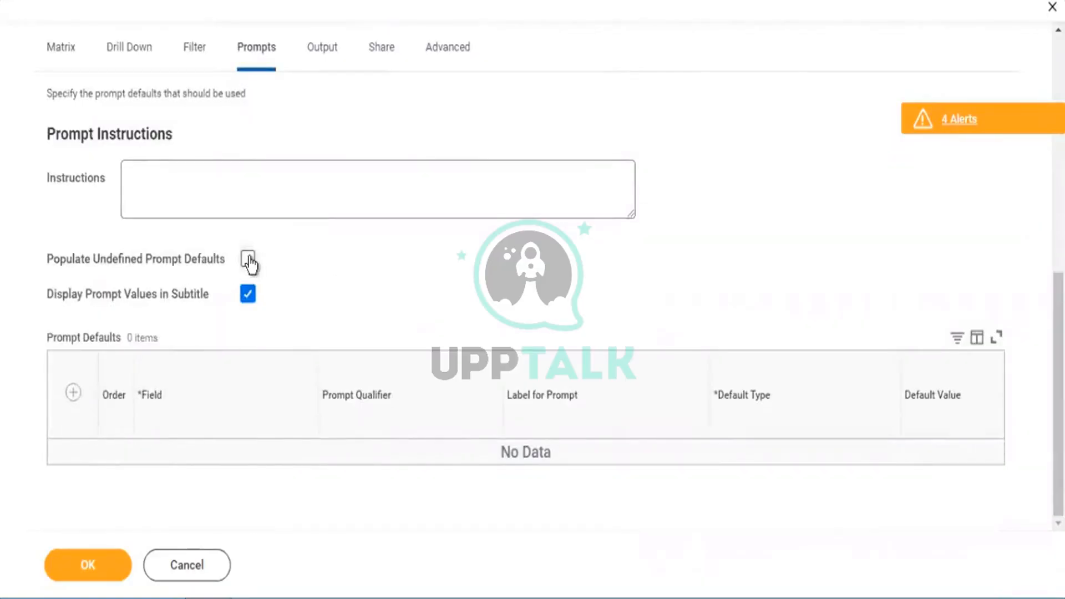
{"action": "left_click", "coordinate": [248, 259]}
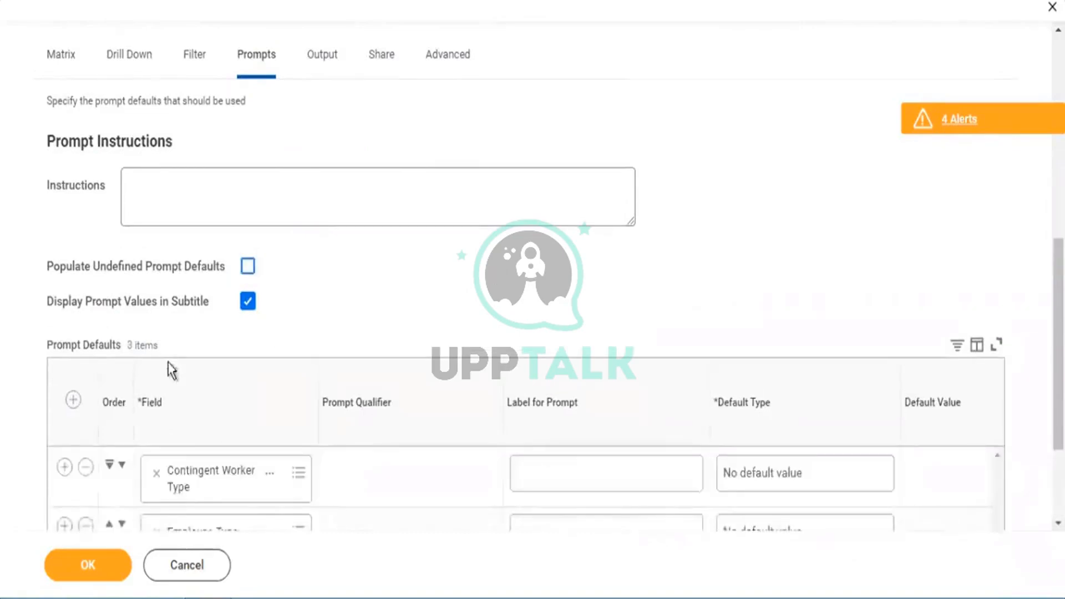
Step: Mark the Contingent Worker Type, Employee Type and Worker Types prompts as Do Not Prompt at Runtime, keeping No default value
{"action": "scroll", "coordinate": [239, 356], "scroll_direction": "down", "scroll_amount": 3}
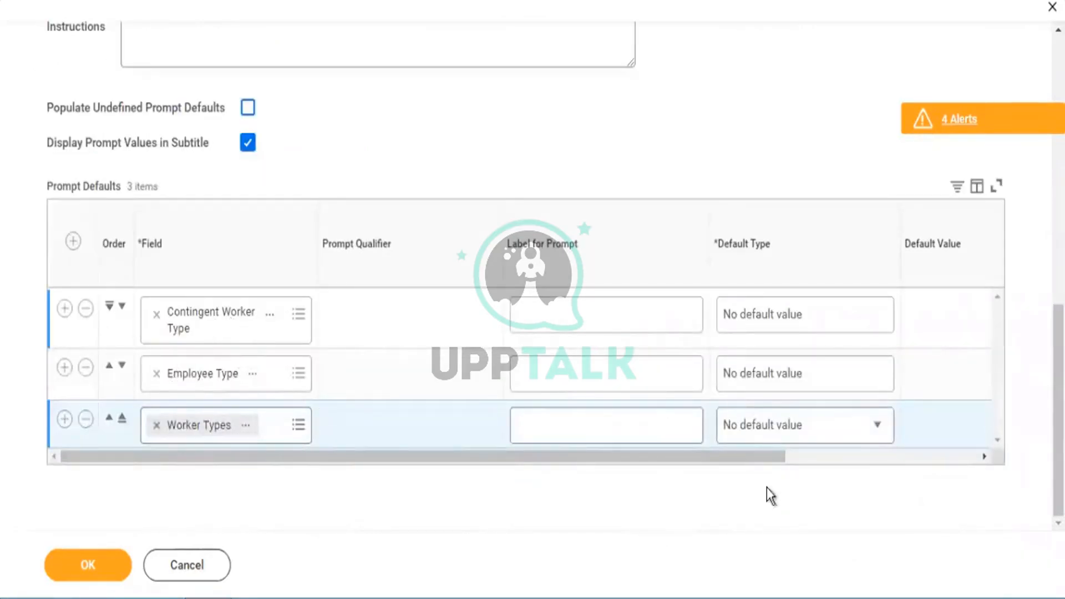
{"action": "left_click_drag", "start_coordinate": [710, 460], "coordinate": [968, 487]}
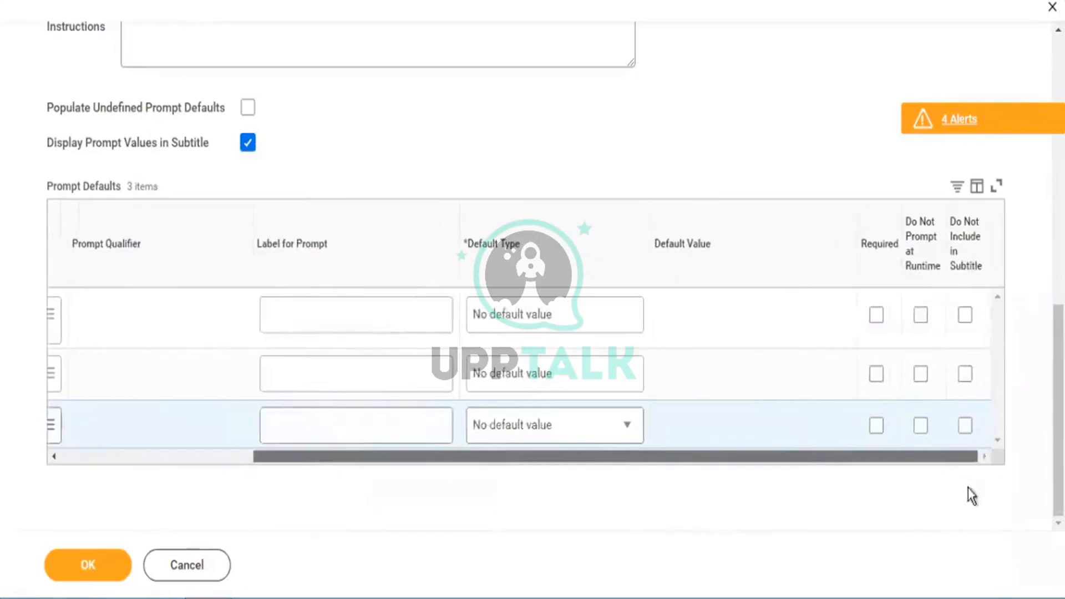
{"action": "left_click", "coordinate": [587, 327]}
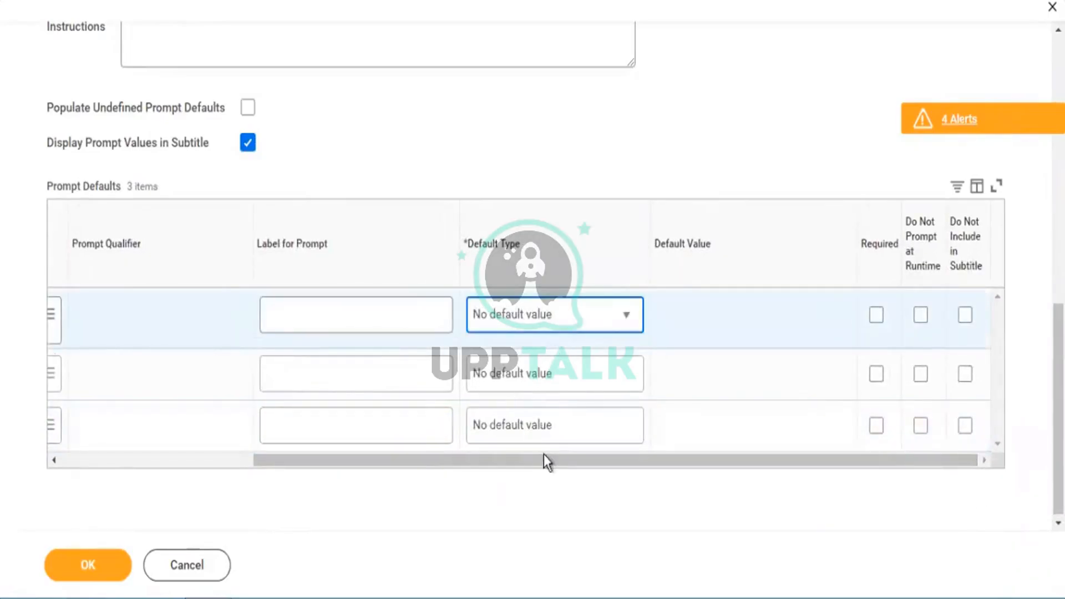
{"action": "left_click", "coordinate": [629, 318]}
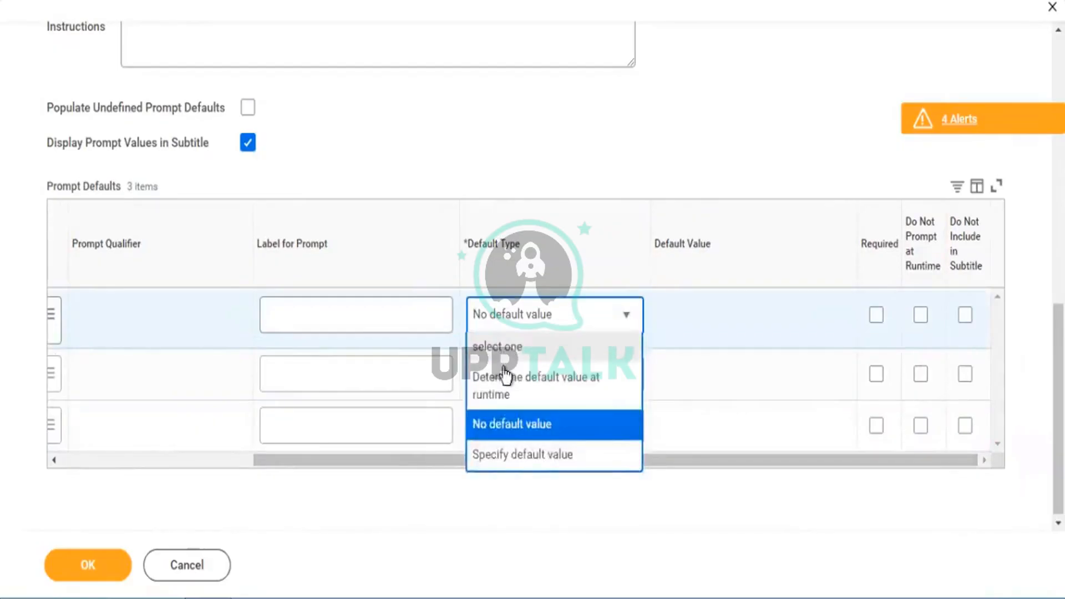
{"action": "left_click", "coordinate": [925, 317]}
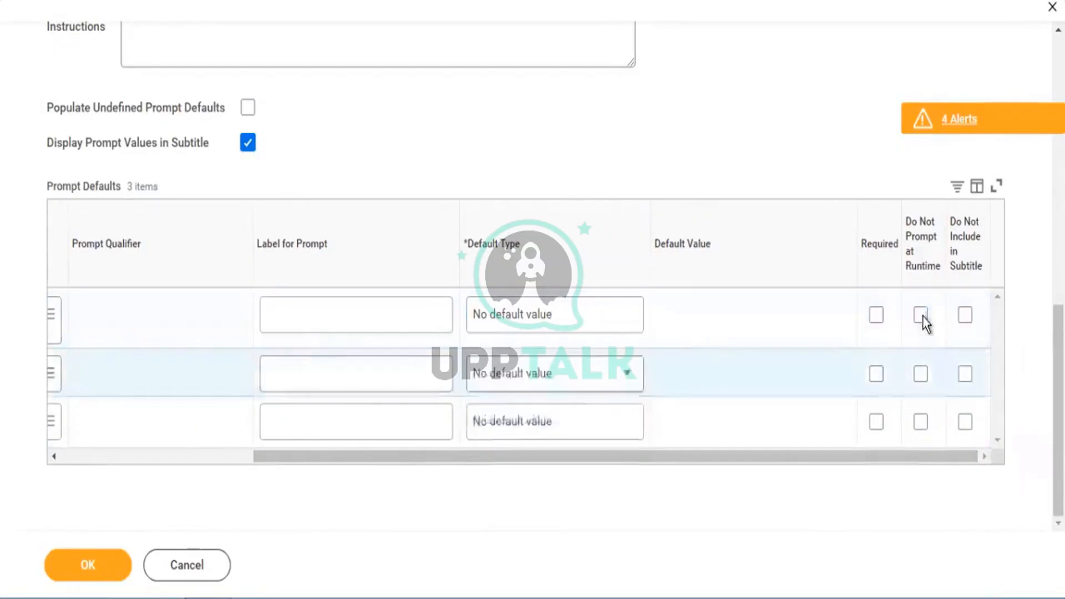
{"action": "left_click", "coordinate": [920, 373]}
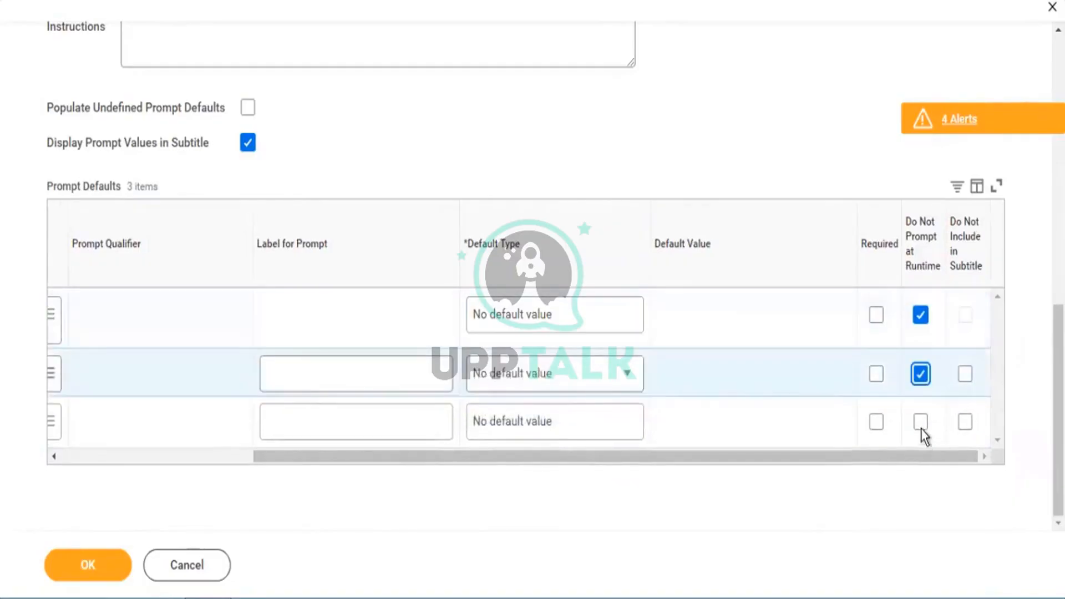
{"action": "left_click", "coordinate": [920, 425]}
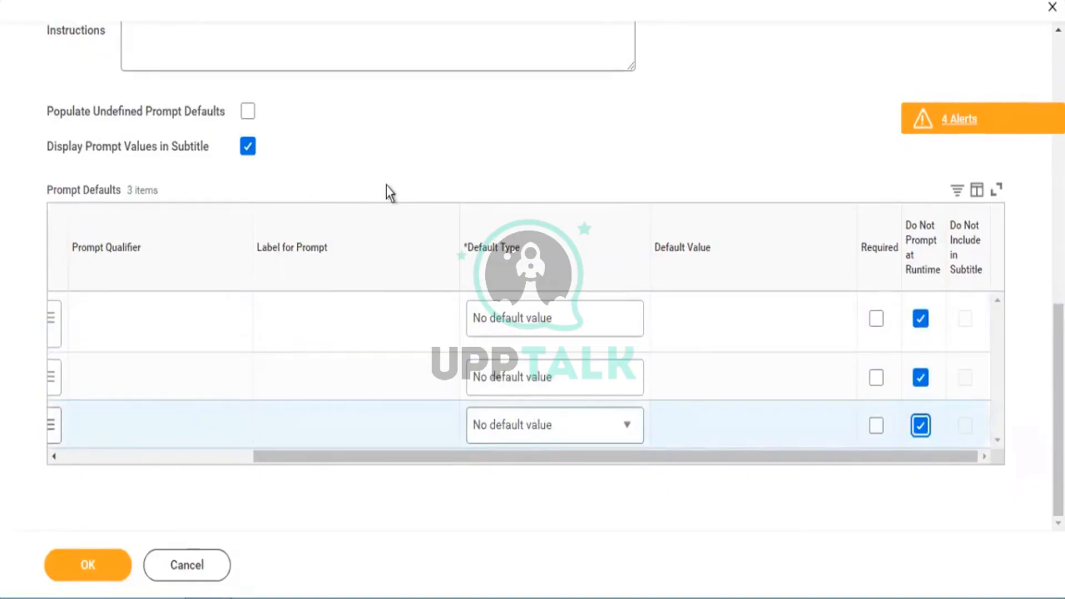
Step: Review the three report definition sharing options, leaving Don't share report definition selected
{"action": "scroll", "coordinate": [386, 186], "scroll_direction": "up", "scroll_amount": 3}
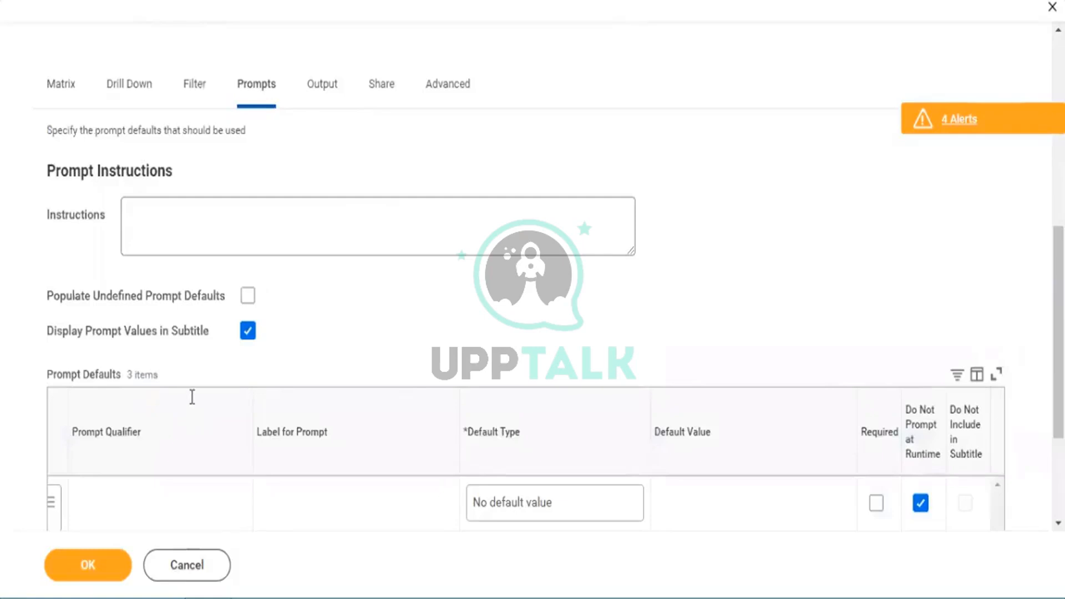
{"action": "scroll", "coordinate": [167, 394], "scroll_direction": "up", "scroll_amount": 3}
{"action": "left_click", "coordinate": [168, 382]}
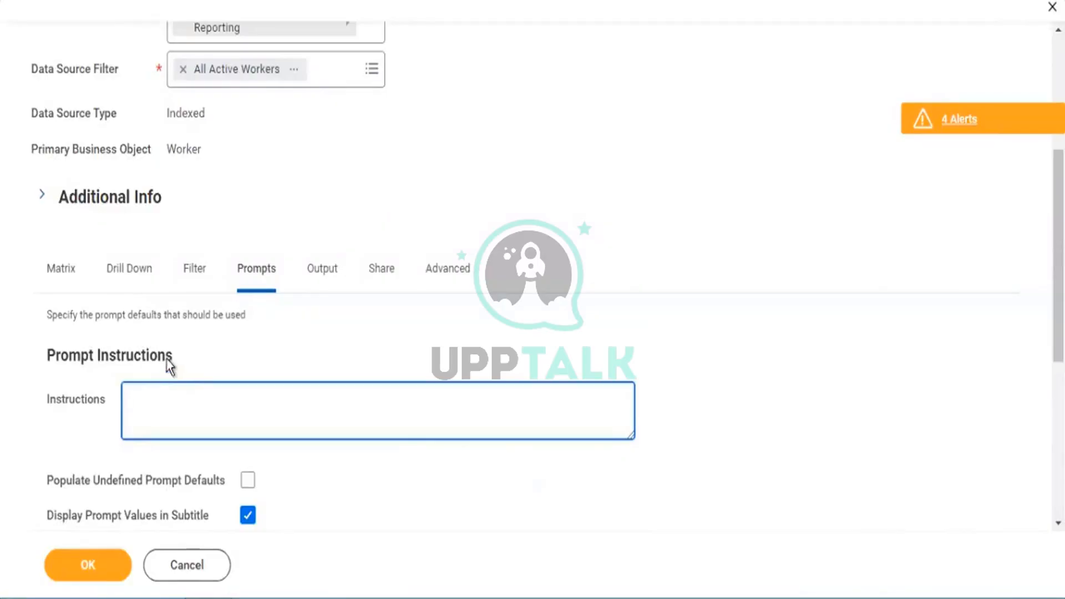
{"action": "left_click", "coordinate": [389, 277]}
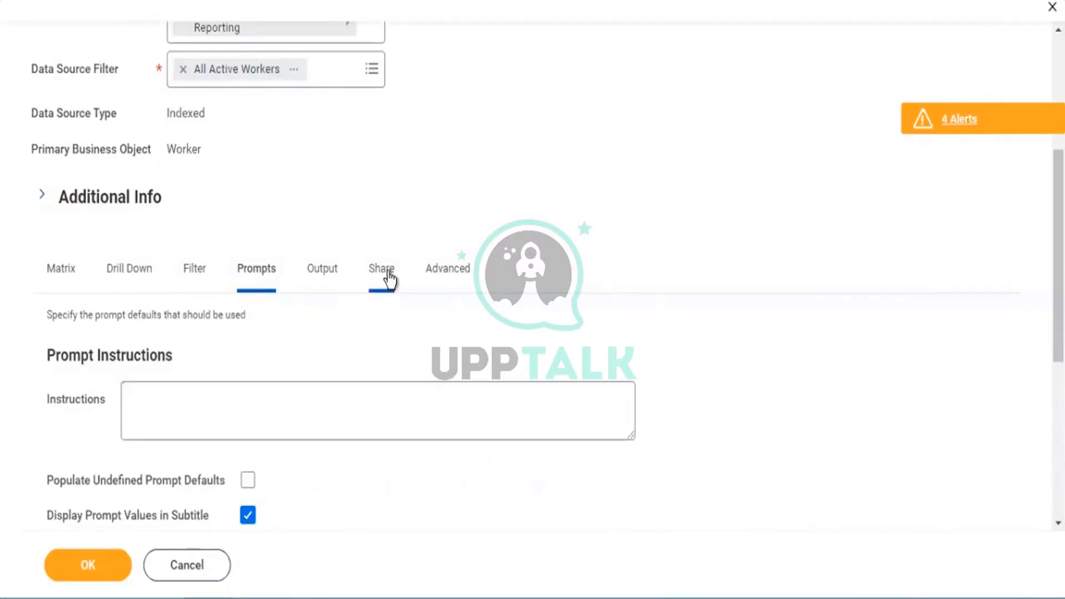
{"action": "scroll", "coordinate": [290, 308], "scroll_direction": "down", "scroll_amount": 1}
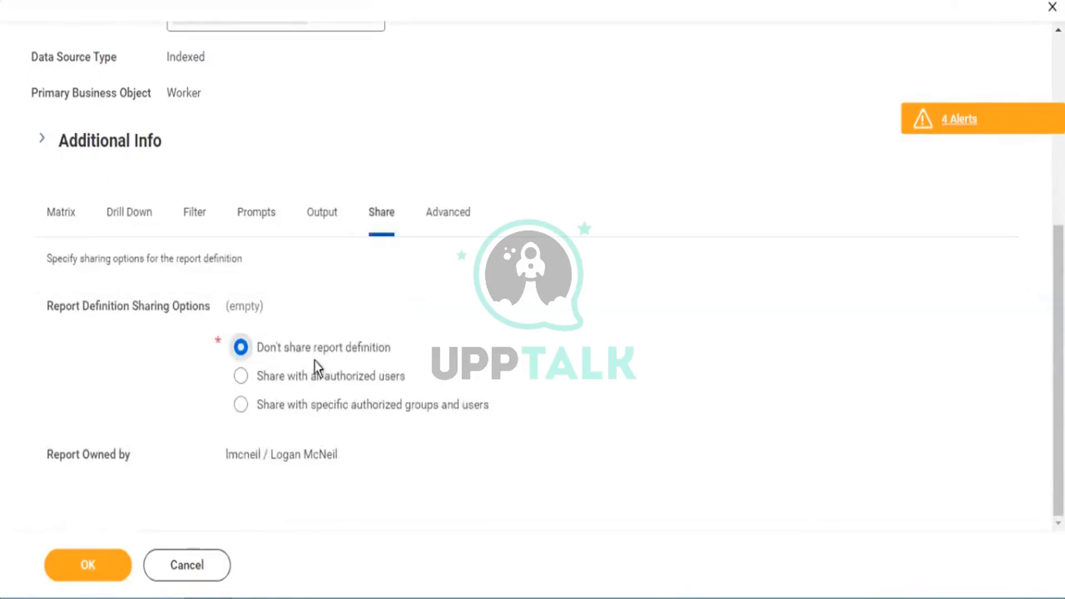
{"action": "left_click_drag", "start_coordinate": [381, 350], "coordinate": [312, 350]}
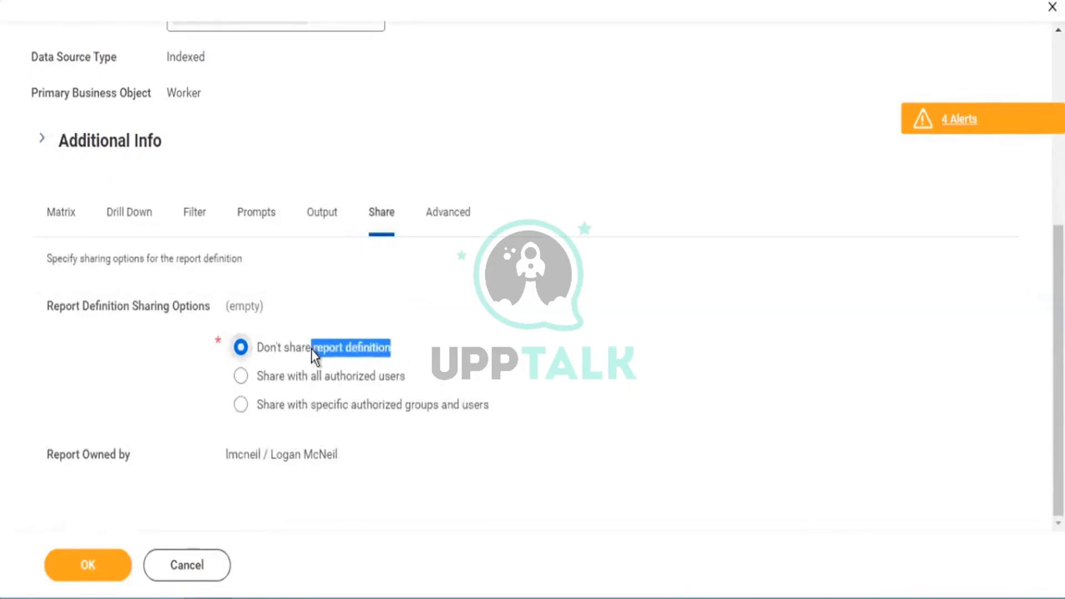
{"action": "left_click_drag", "start_coordinate": [415, 377], "coordinate": [336, 377]}
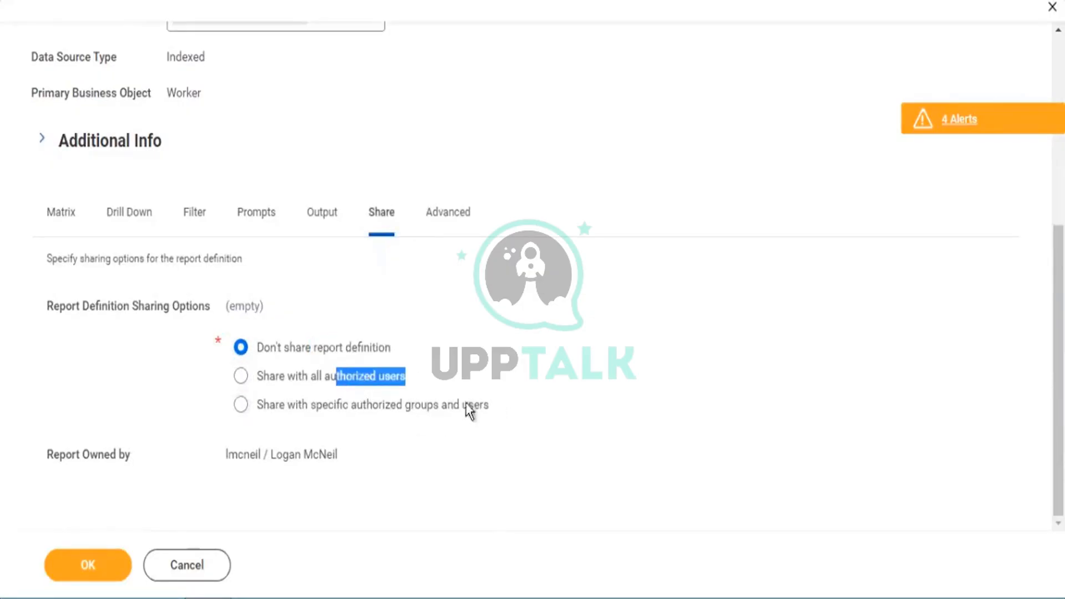
{"action": "left_click_drag", "start_coordinate": [489, 405], "coordinate": [395, 406]}
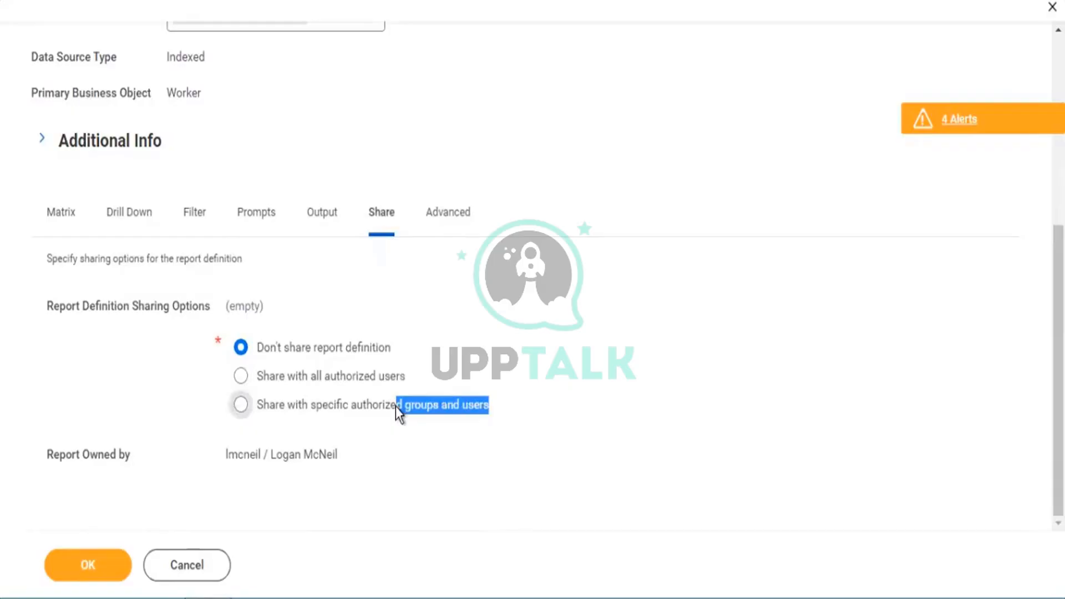
Step: Turn on Exclude Execution Link from Search in the report's advanced view options
{"action": "left_click", "coordinate": [453, 222]}
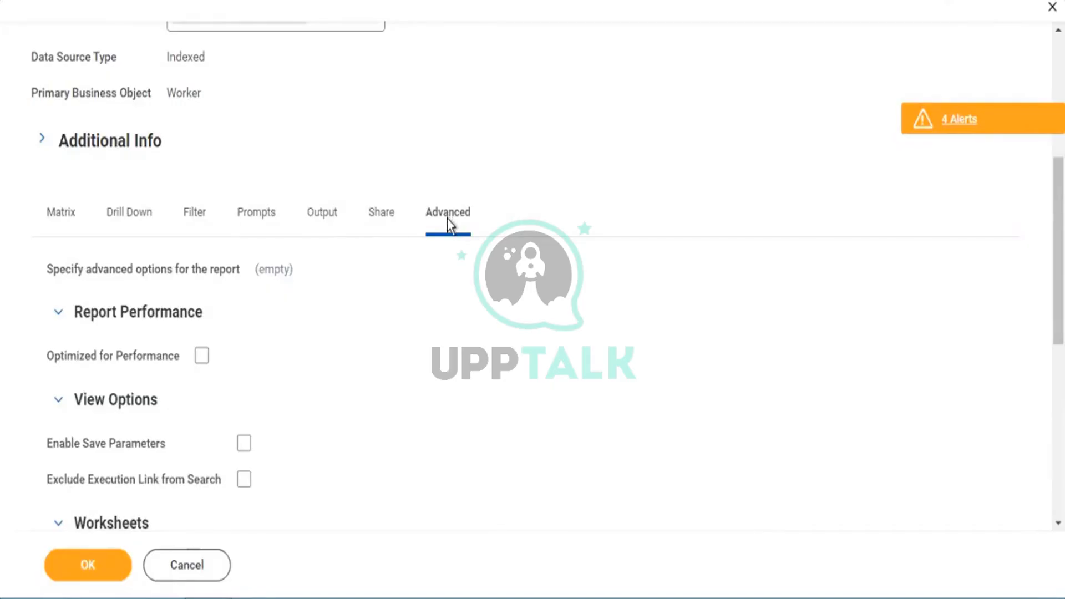
{"action": "scroll", "coordinate": [394, 327], "scroll_direction": "down", "scroll_amount": 2}
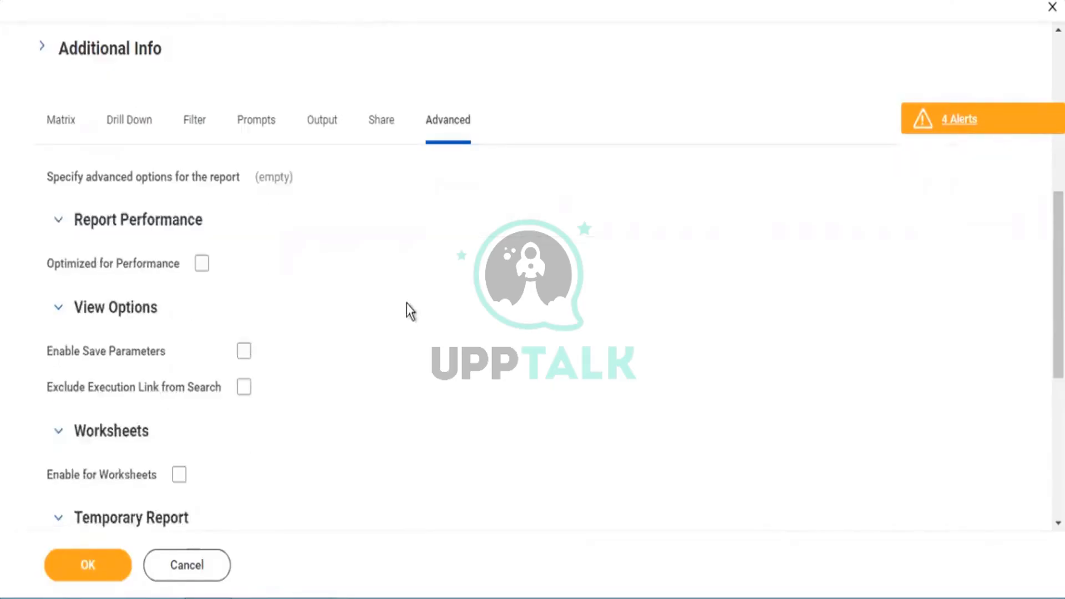
{"action": "left_click_drag", "start_coordinate": [66, 388], "coordinate": [166, 394]}
{"action": "left_click", "coordinate": [244, 388]}
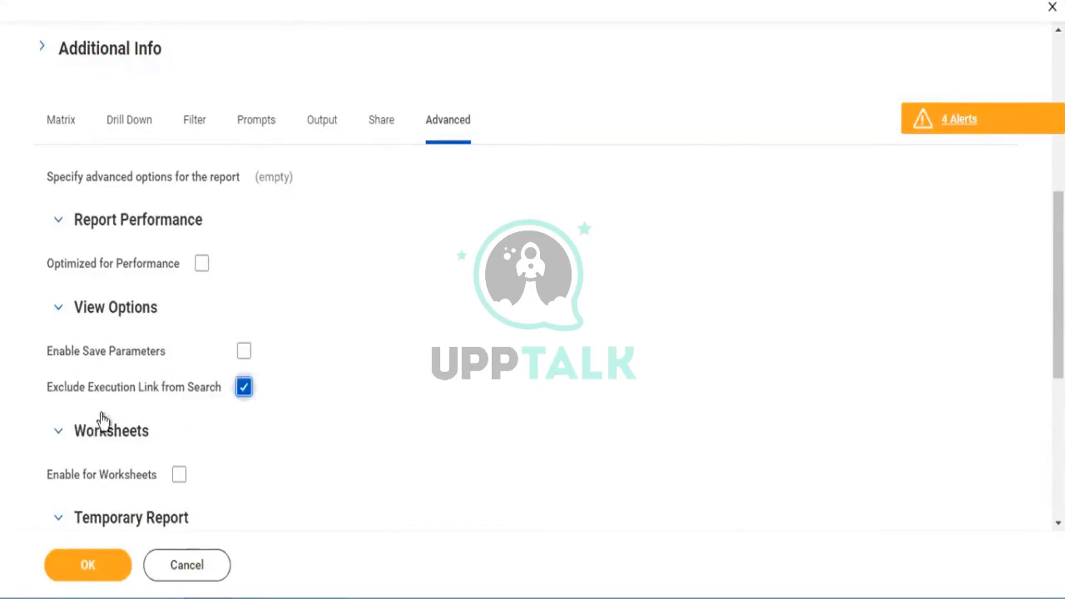
{"action": "scroll", "coordinate": [333, 220], "scroll_direction": "up", "scroll_amount": 9}
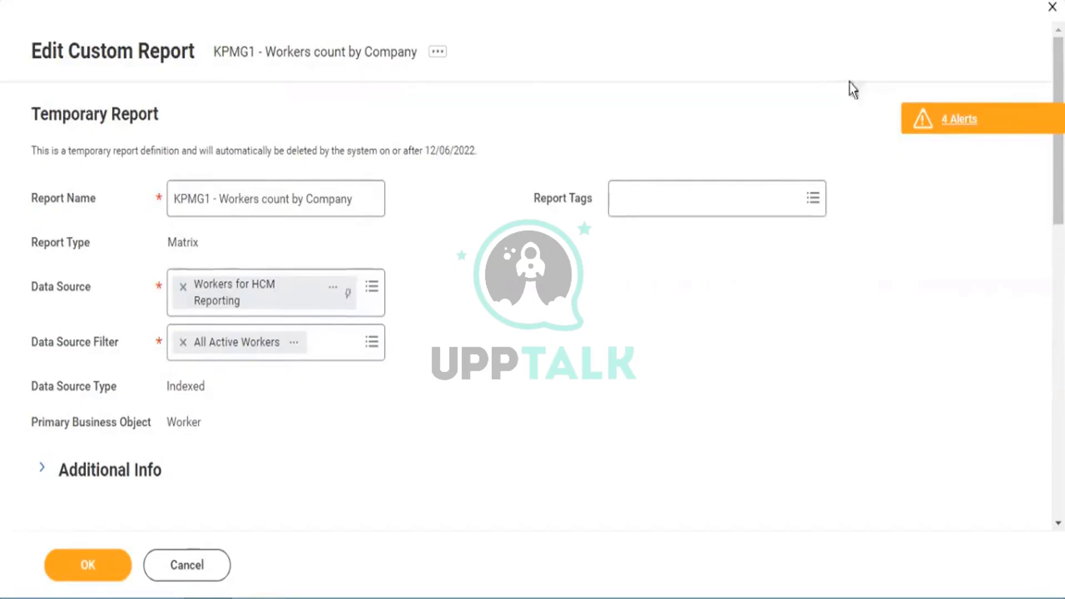
{"action": "scroll", "coordinate": [183, 420], "scroll_direction": "down", "scroll_amount": 5}
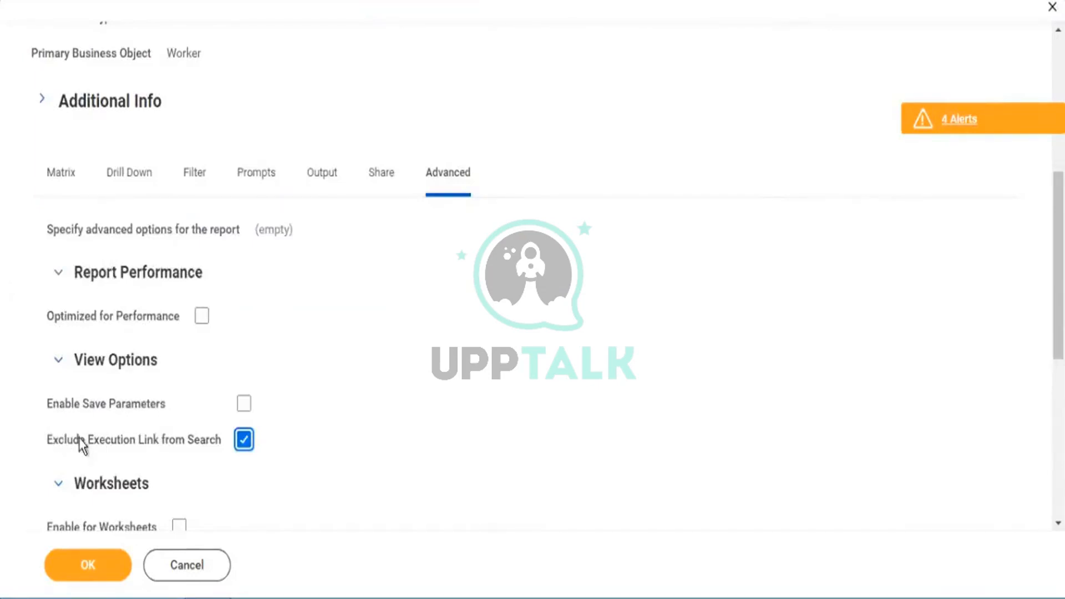
{"action": "left_click_drag", "start_coordinate": [79, 438], "coordinate": [213, 457]}
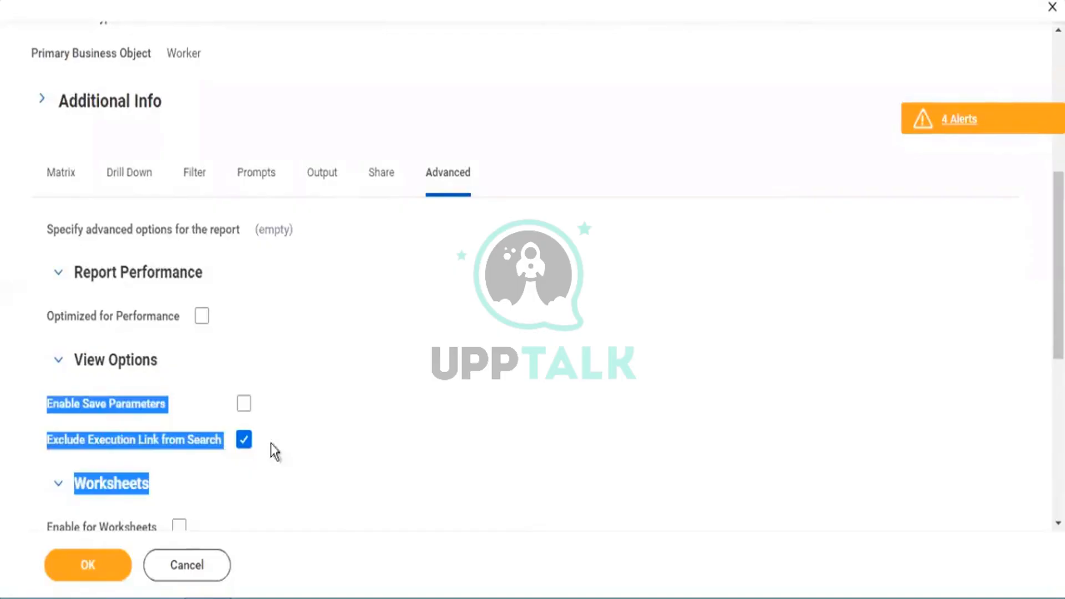
{"action": "left_click", "coordinate": [209, 443]}
{"action": "mouse_move", "coordinate": [209, 448]}
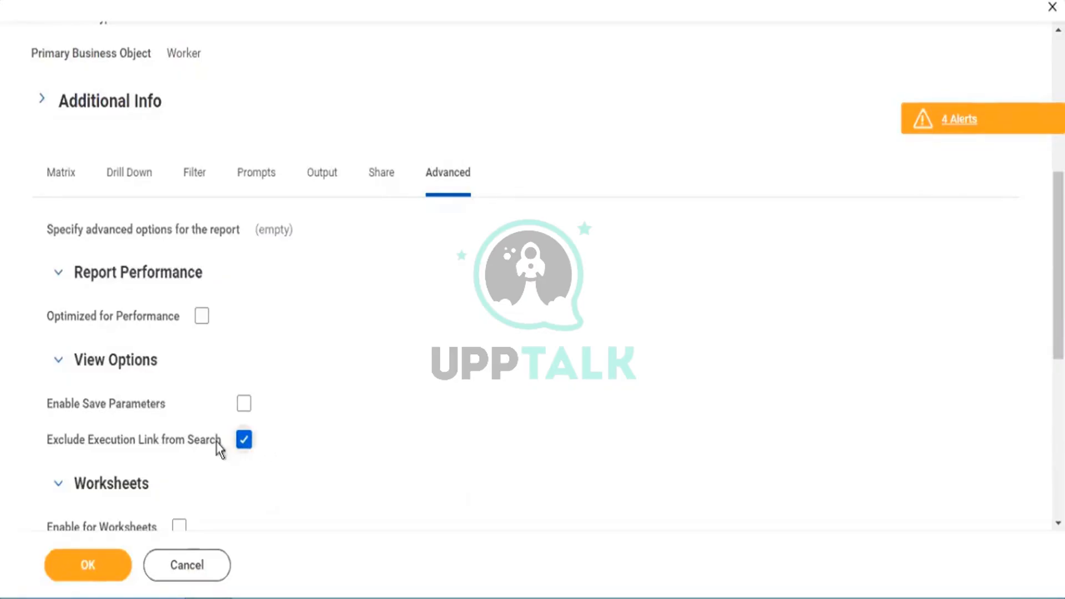
{"action": "left_click_drag", "start_coordinate": [224, 441], "coordinate": [53, 446]}
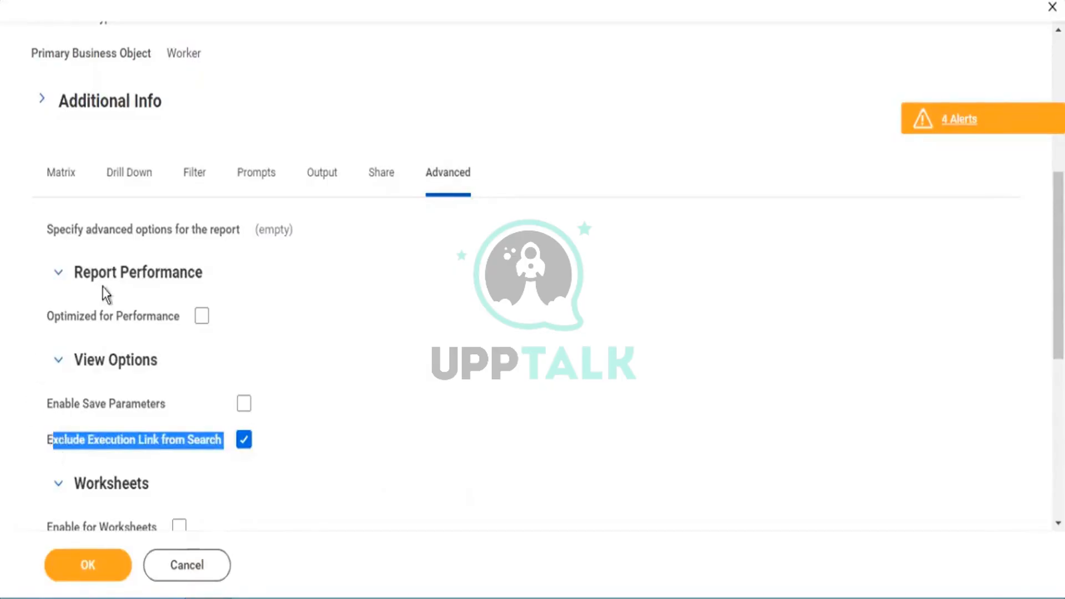
Step: Turn on Enable Save Parameters in the report's advanced view options
{"action": "left_click", "coordinate": [256, 177]}
{"action": "left_click_drag", "start_coordinate": [59, 405], "coordinate": [150, 409]}
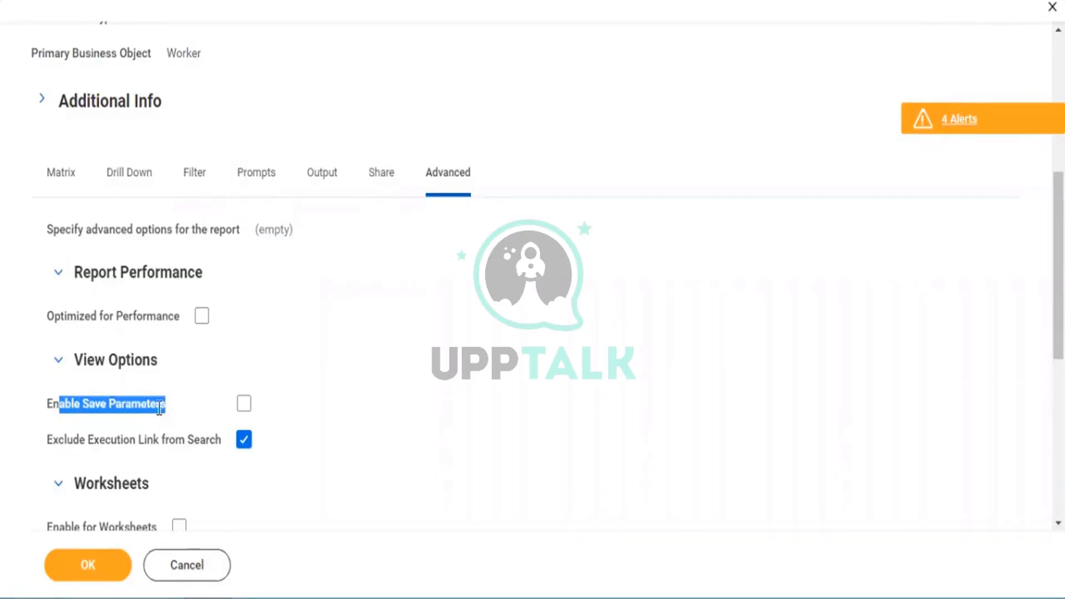
{"action": "left_click", "coordinate": [243, 405]}
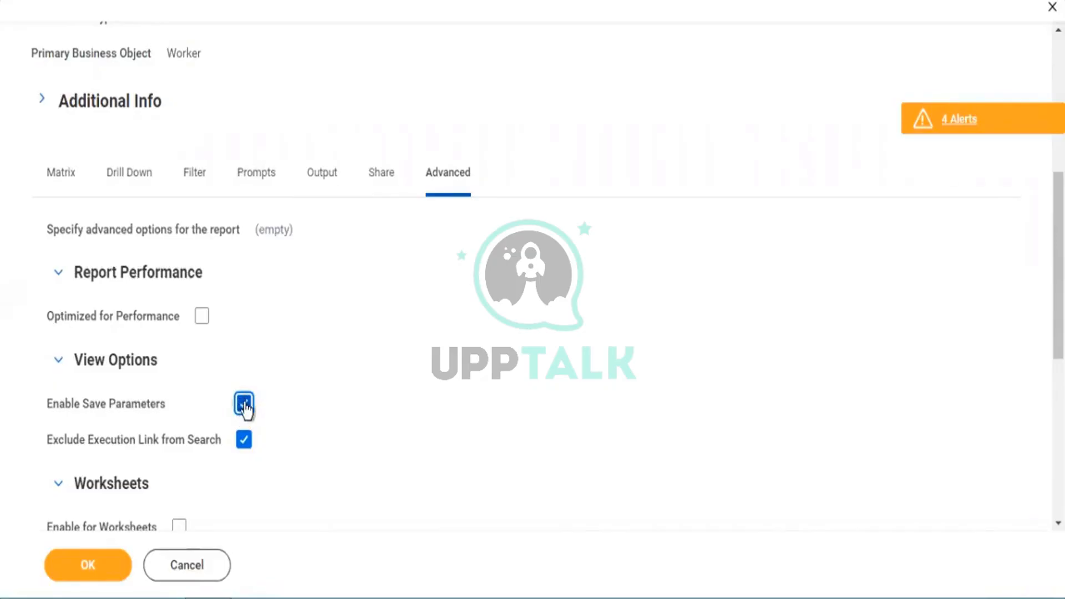
Step: Clear Do Not Prompt at Runtime for all three fields in the Prompt Defaults table
{"action": "left_click", "coordinate": [254, 169]}
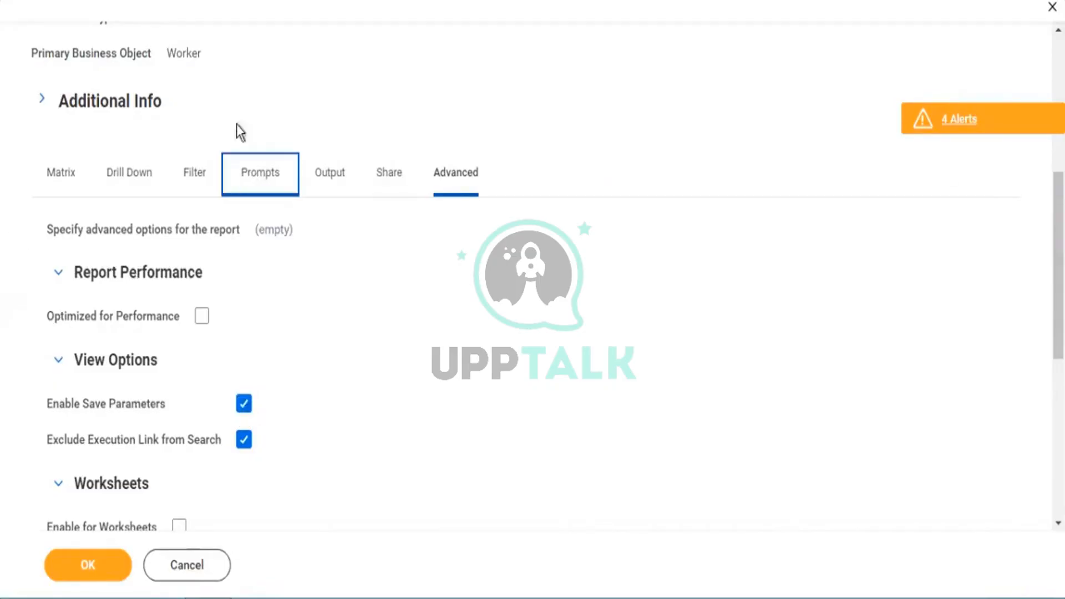
{"action": "scroll", "coordinate": [945, 476], "scroll_direction": "down", "scroll_amount": 5}
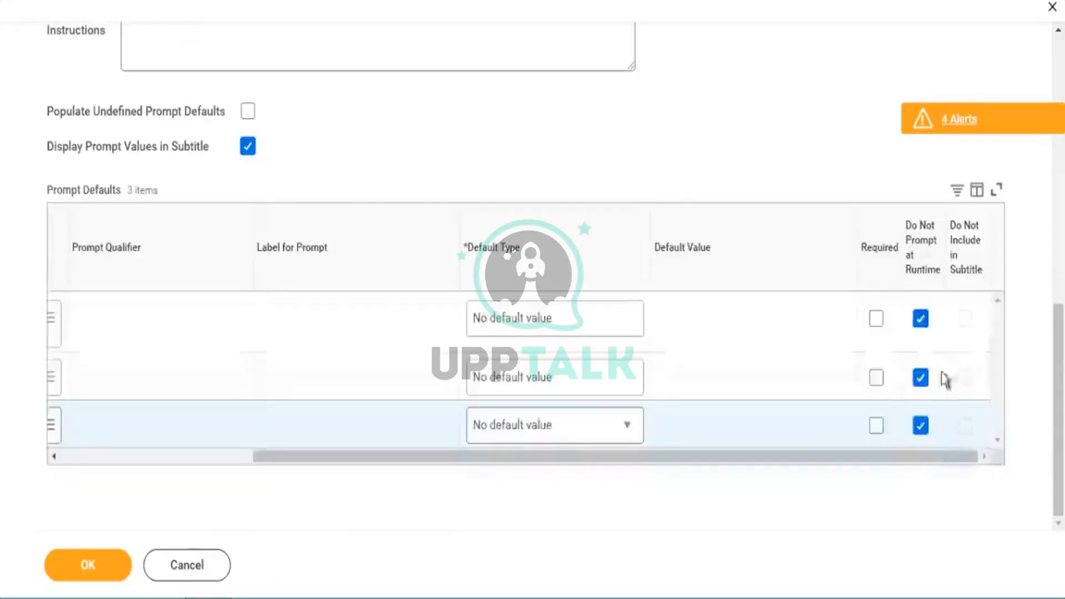
{"action": "left_click", "coordinate": [919, 319]}
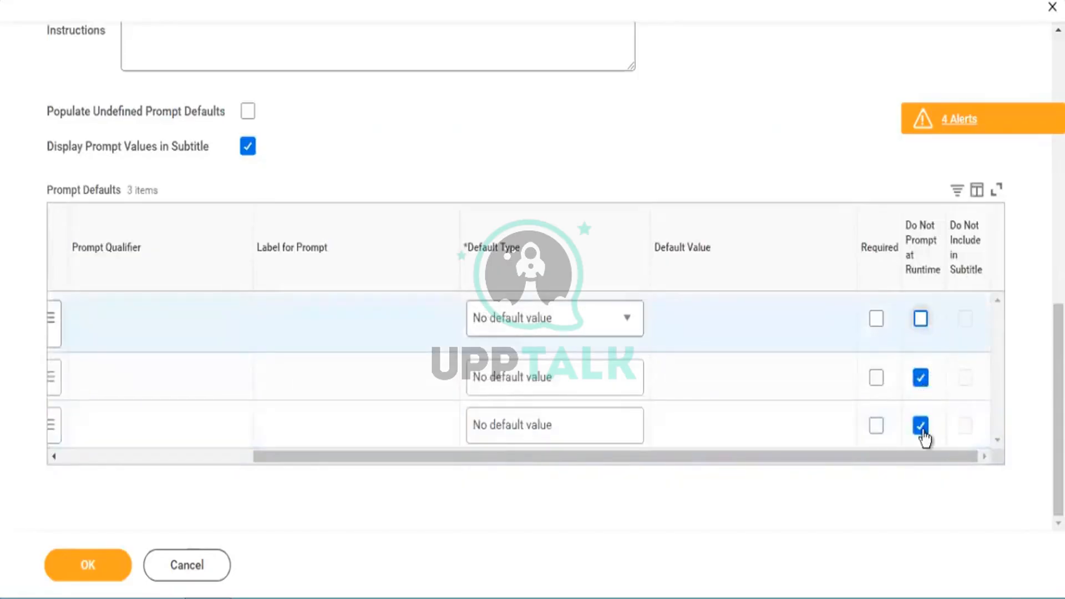
{"action": "left_click", "coordinate": [919, 378]}
{"action": "left_click", "coordinate": [920, 425]}
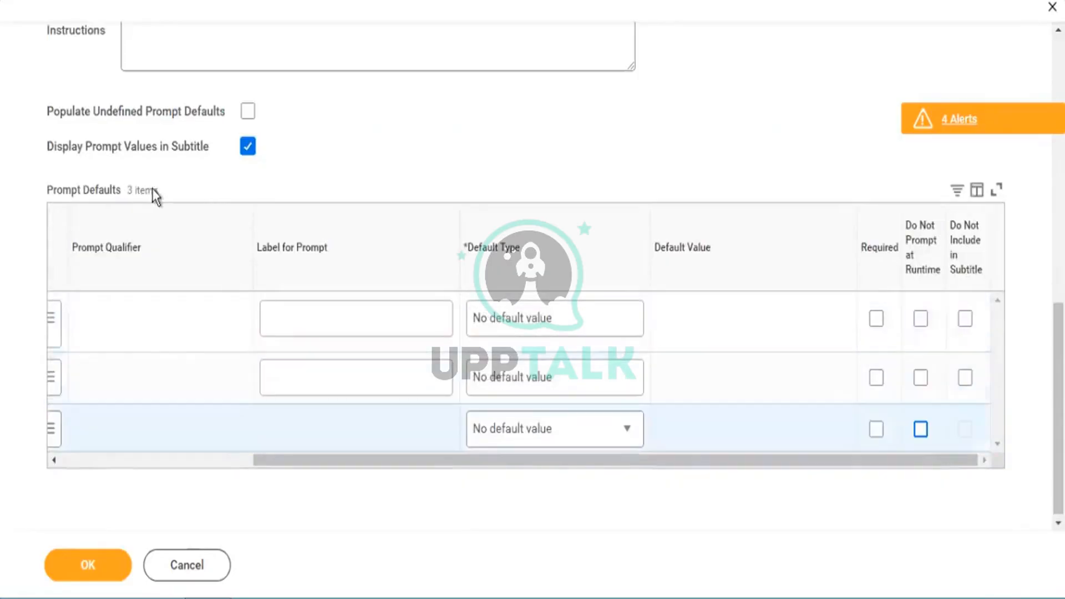
{"action": "scroll", "coordinate": [444, 194], "scroll_direction": "up", "scroll_amount": 10}
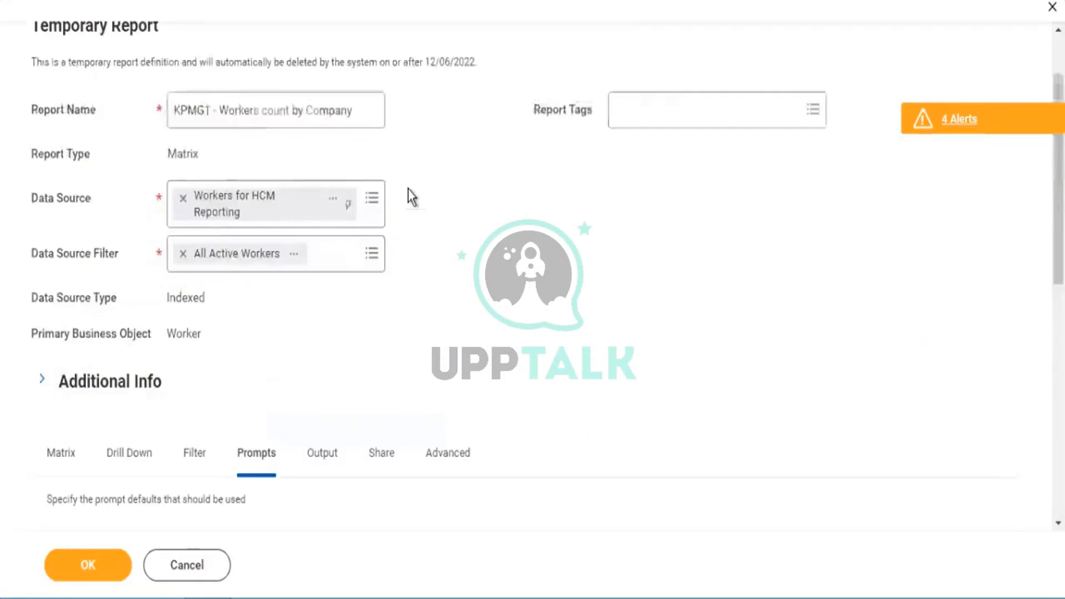
Step: Recheck the Enable Save Parameters option, then save the report definition and run the report
{"action": "left_click", "coordinate": [455, 459]}
{"action": "scroll", "coordinate": [239, 488], "scroll_direction": "down", "scroll_amount": 3}
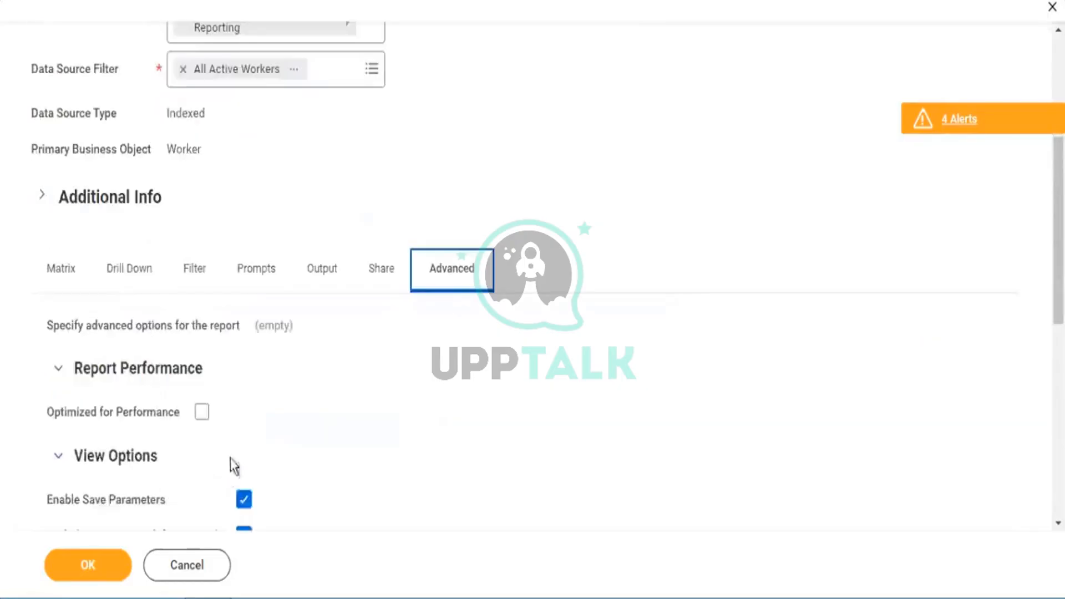
{"action": "left_click_drag", "start_coordinate": [88, 501], "coordinate": [115, 501]}
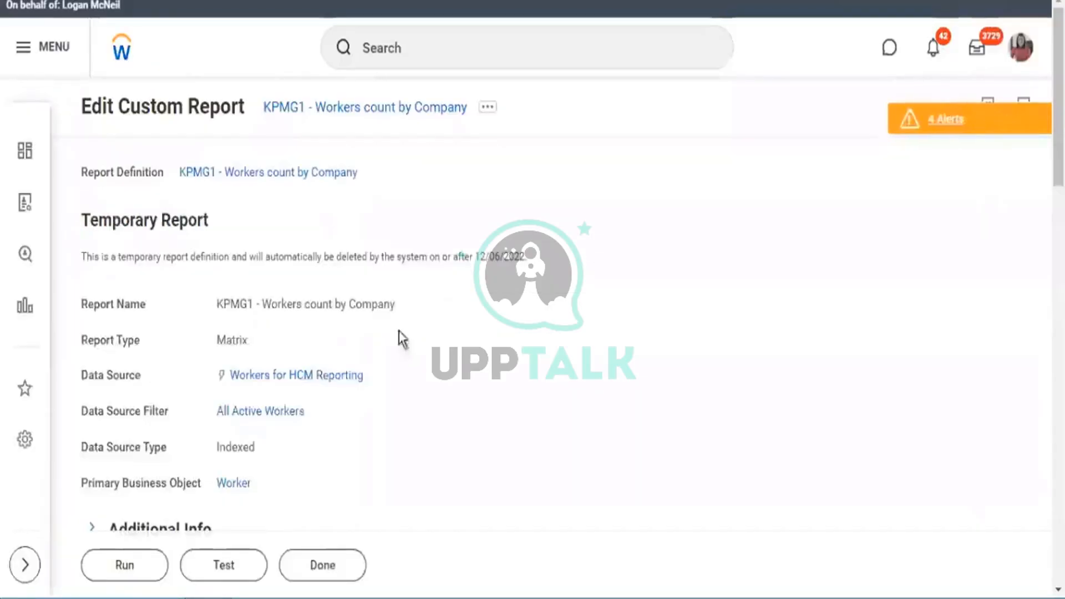
{"action": "left_click", "coordinate": [136, 568]}
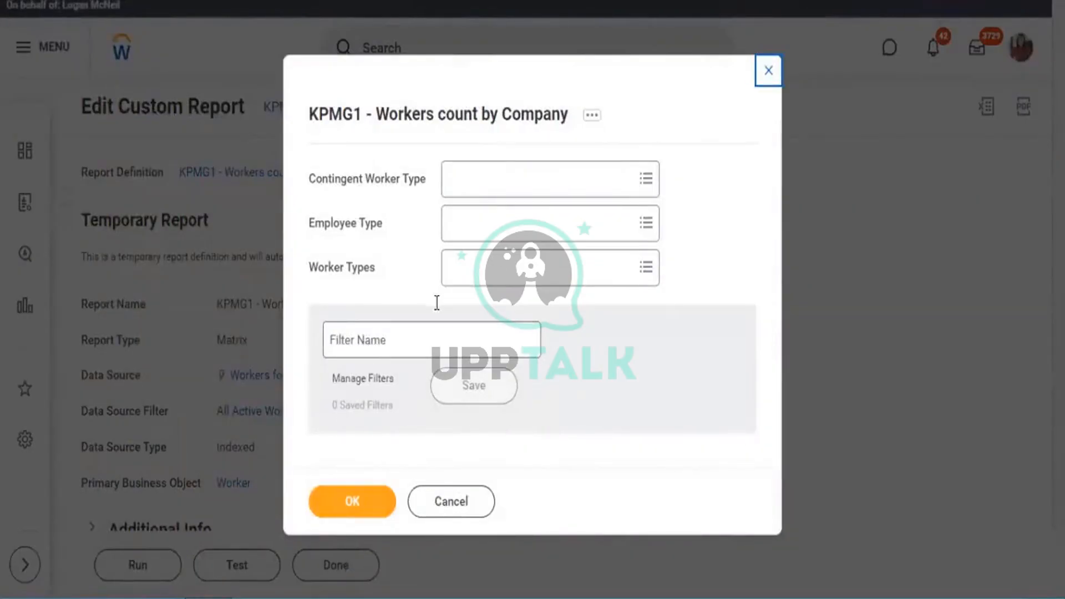
Step: Set Worker Types to Employee in the report's runtime prompts
{"action": "left_click", "coordinate": [649, 221]}
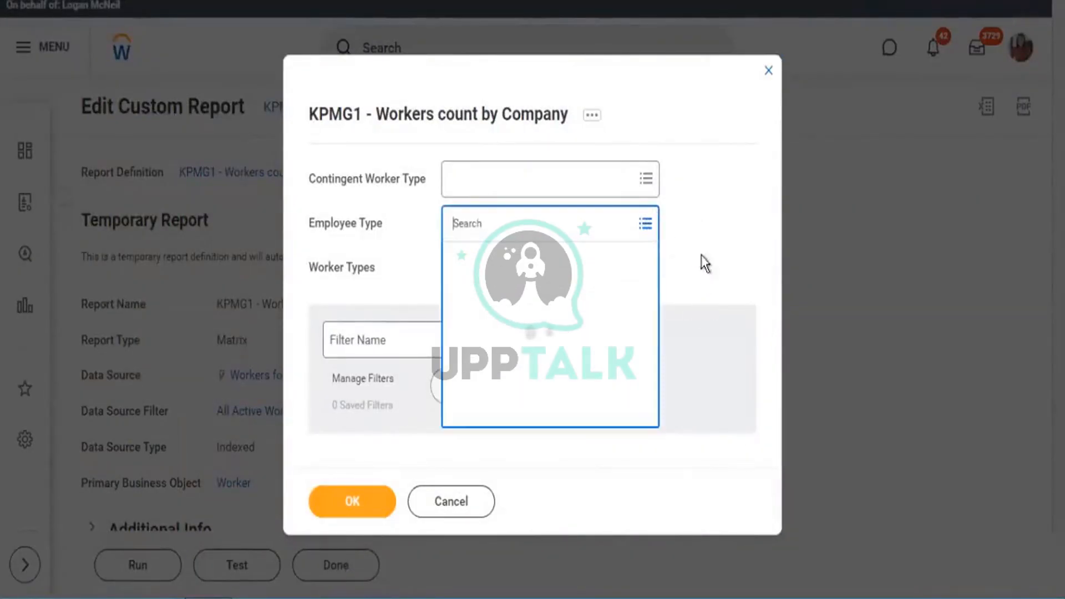
{"action": "left_click", "coordinate": [674, 280]}
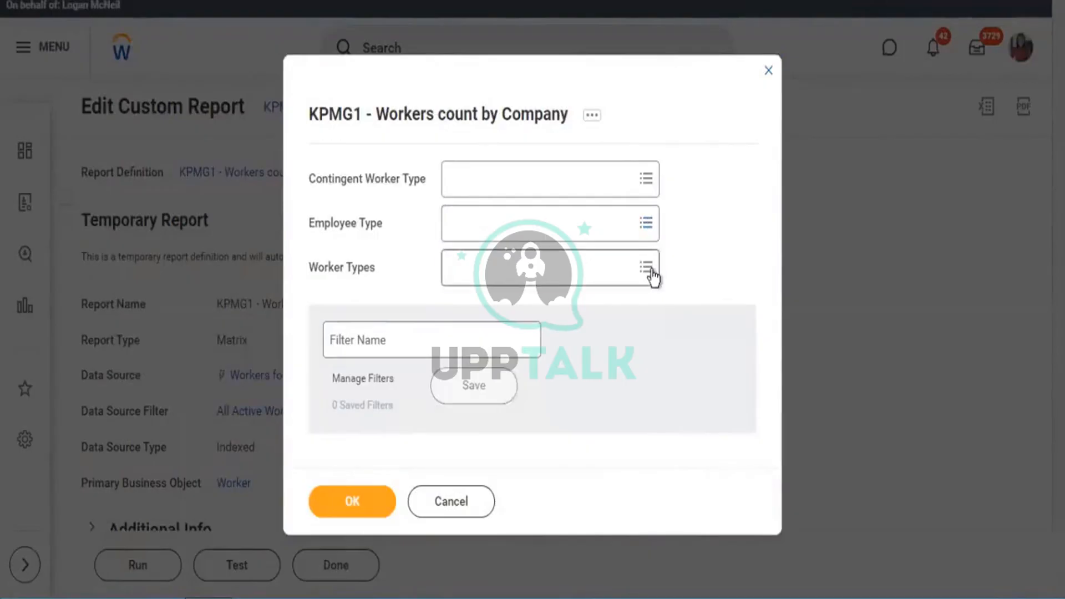
{"action": "left_click", "coordinate": [647, 270]}
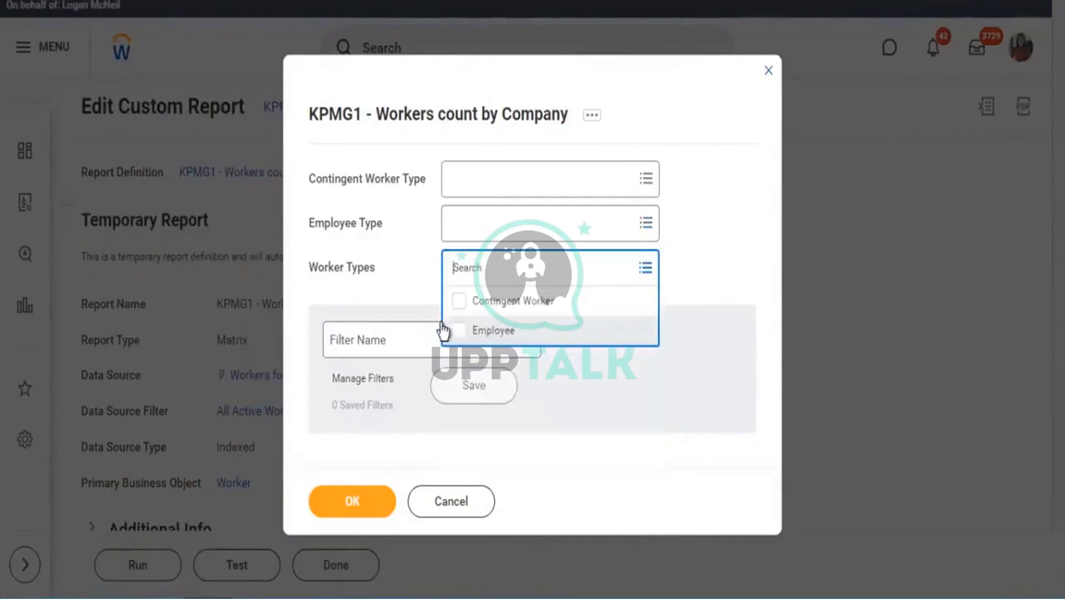
{"action": "left_click", "coordinate": [493, 331]}
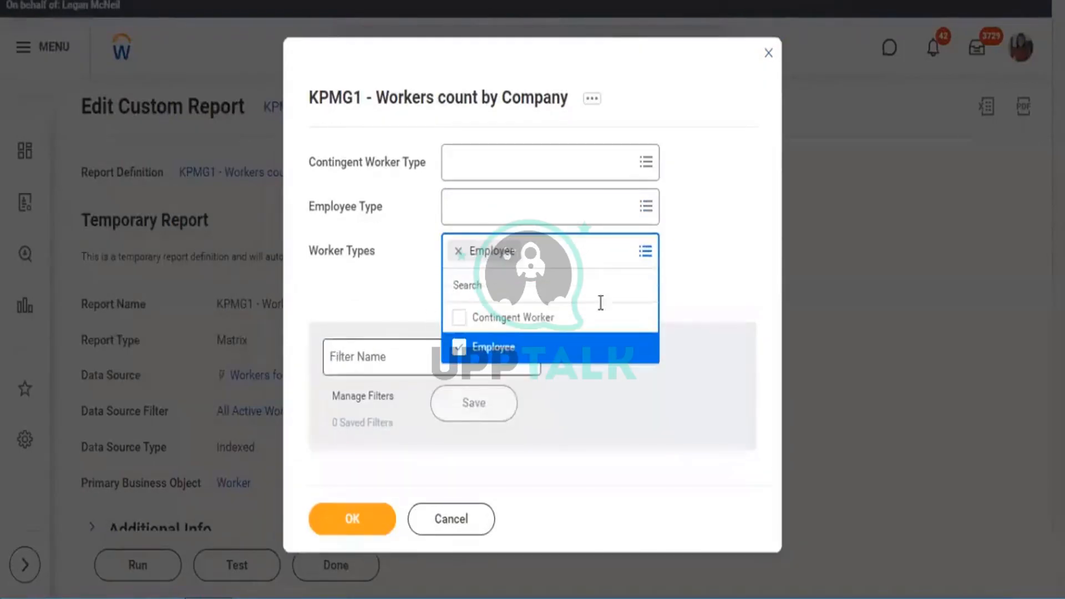
{"action": "left_click", "coordinate": [666, 223]}
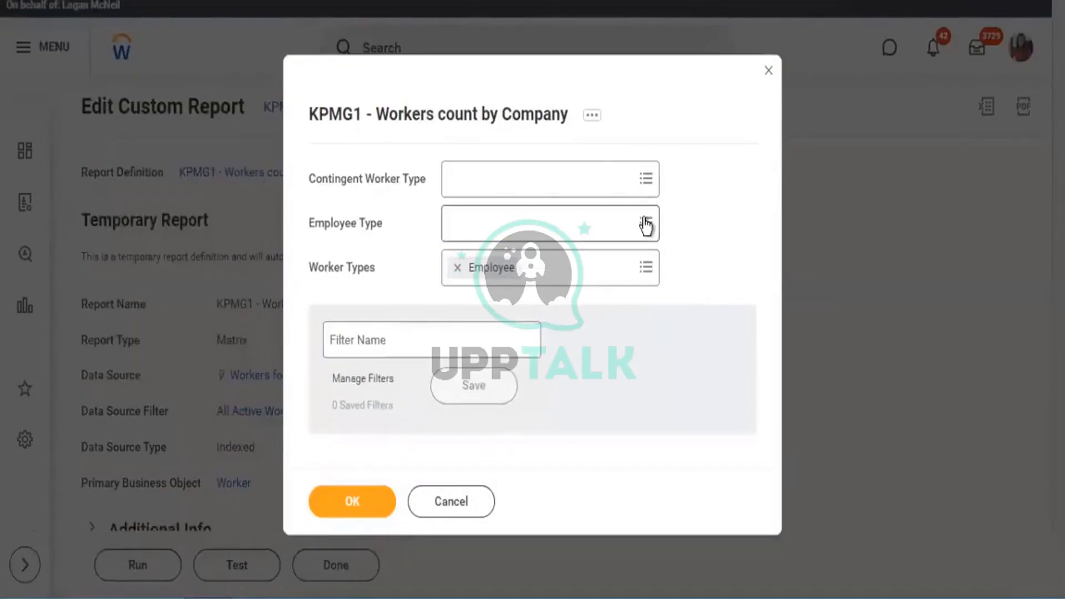
Step: Select Intern and both Regular entries as the Employee Type prompt values
{"action": "left_click", "coordinate": [647, 223]}
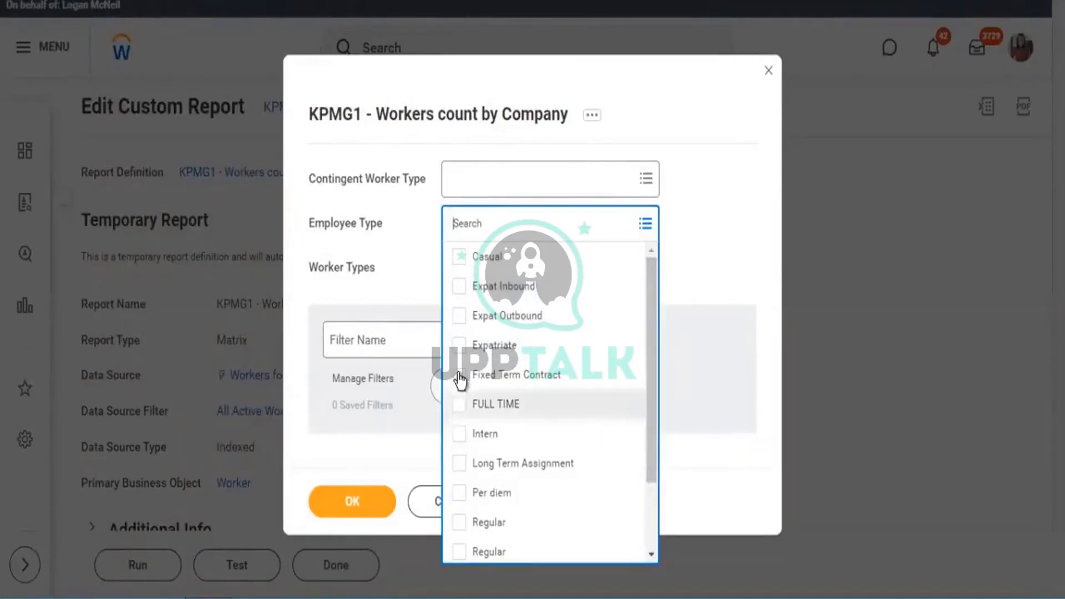
{"action": "left_click", "coordinate": [507, 434]}
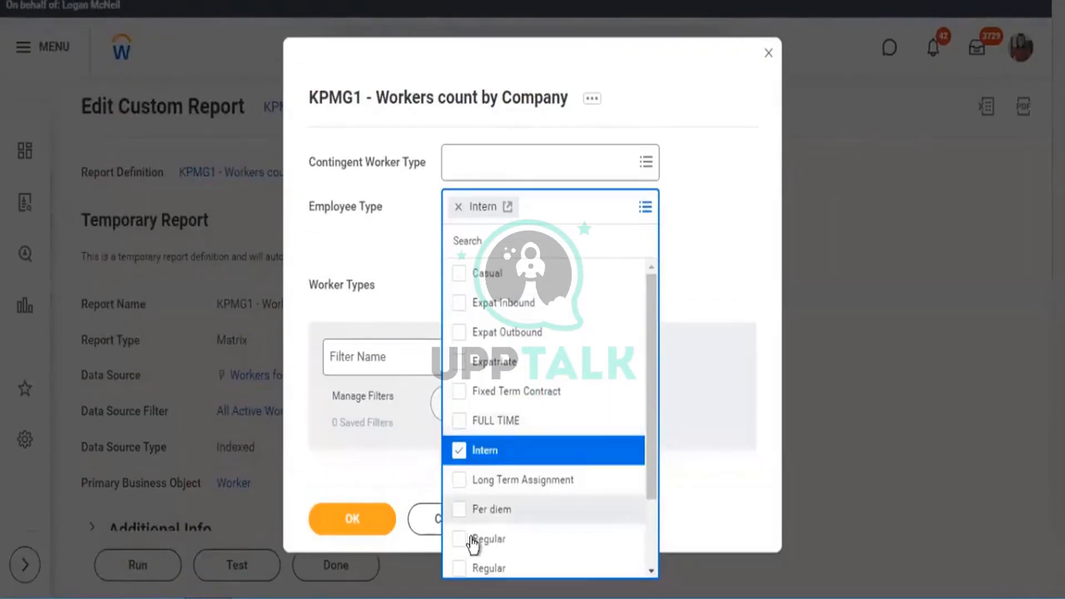
{"action": "scroll", "coordinate": [467, 532], "scroll_direction": "down", "scroll_amount": 2}
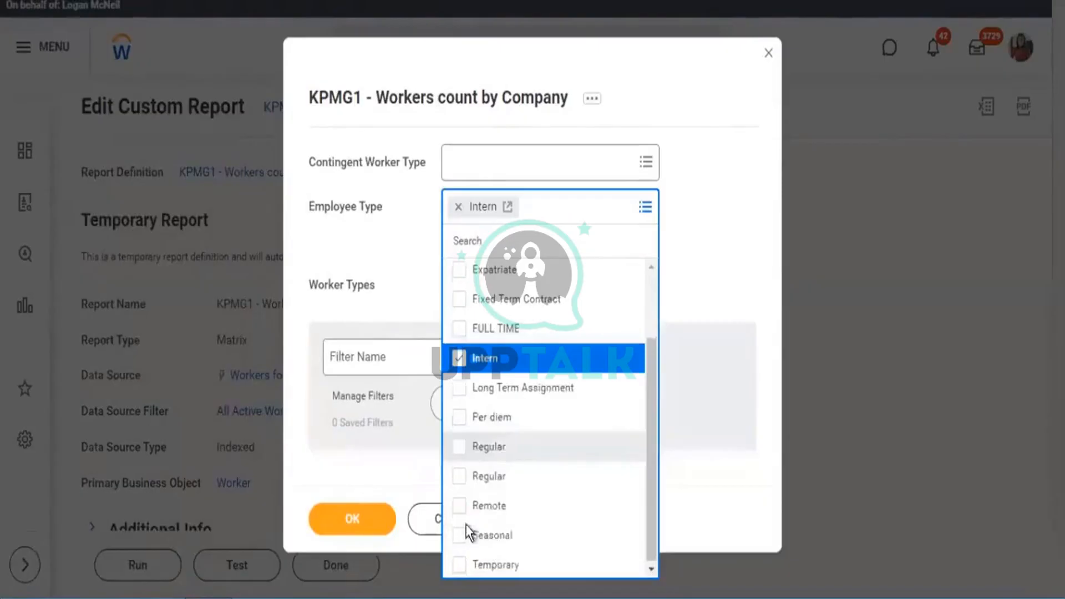
{"action": "left_click", "coordinate": [457, 477]}
{"action": "left_click", "coordinate": [458, 467]}
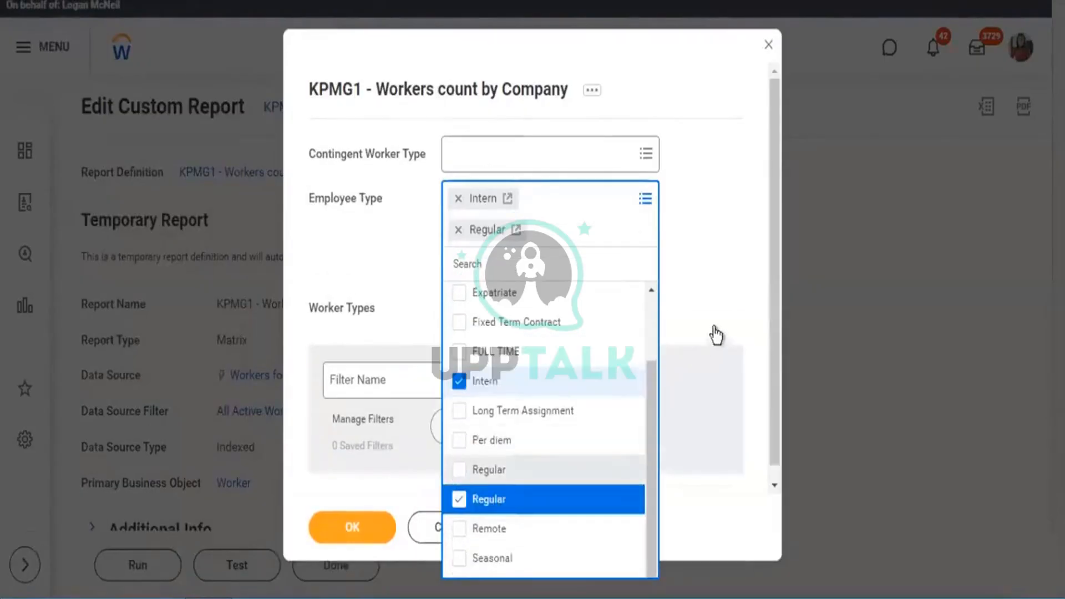
{"action": "left_click", "coordinate": [418, 408]}
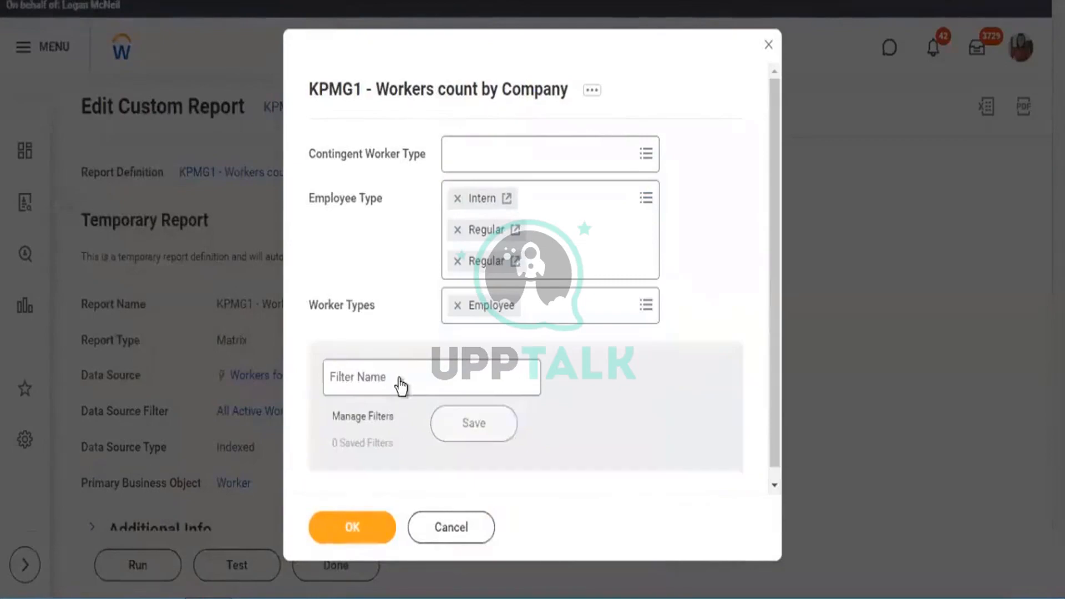
Step: Save the current prompt values as a filter named Emp - Reg/Intern
{"action": "left_click", "coordinate": [405, 378]}
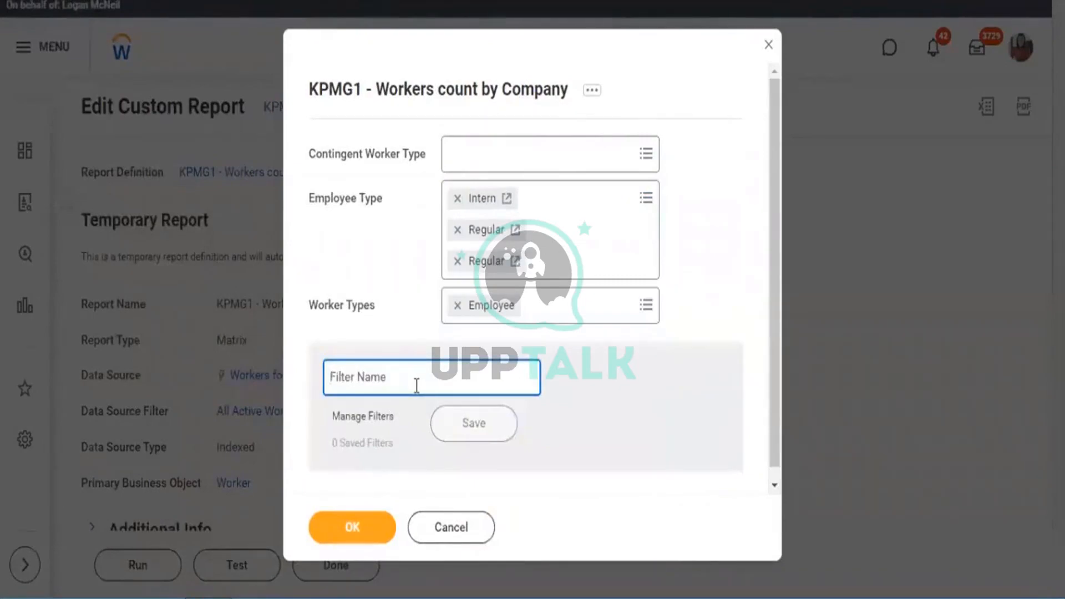
{"action": "type", "text": "Emp -"}
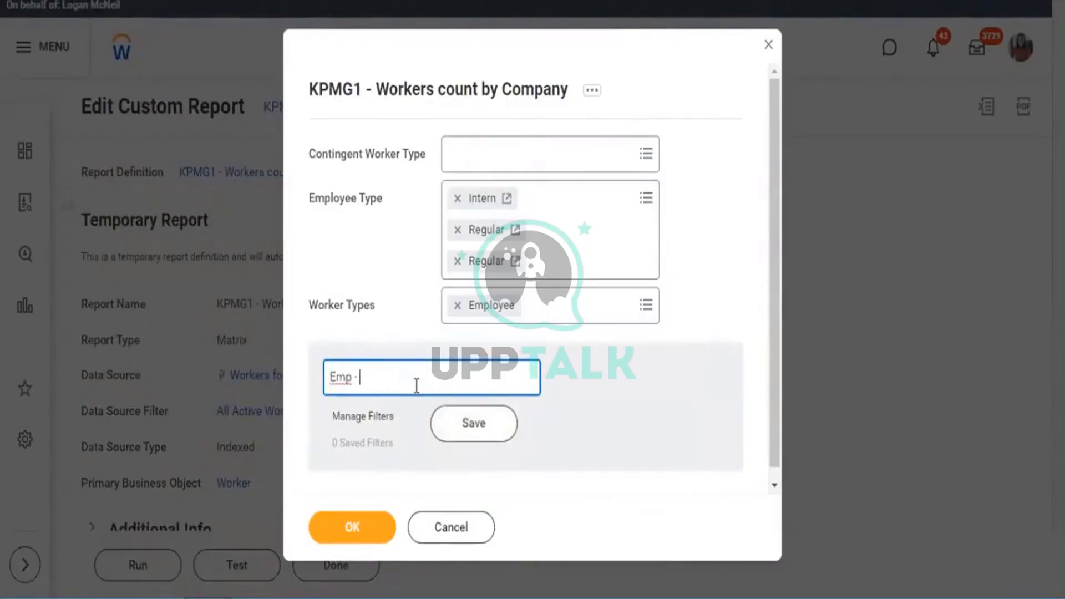
{"action": "type", "text": " Reg/Intern"}
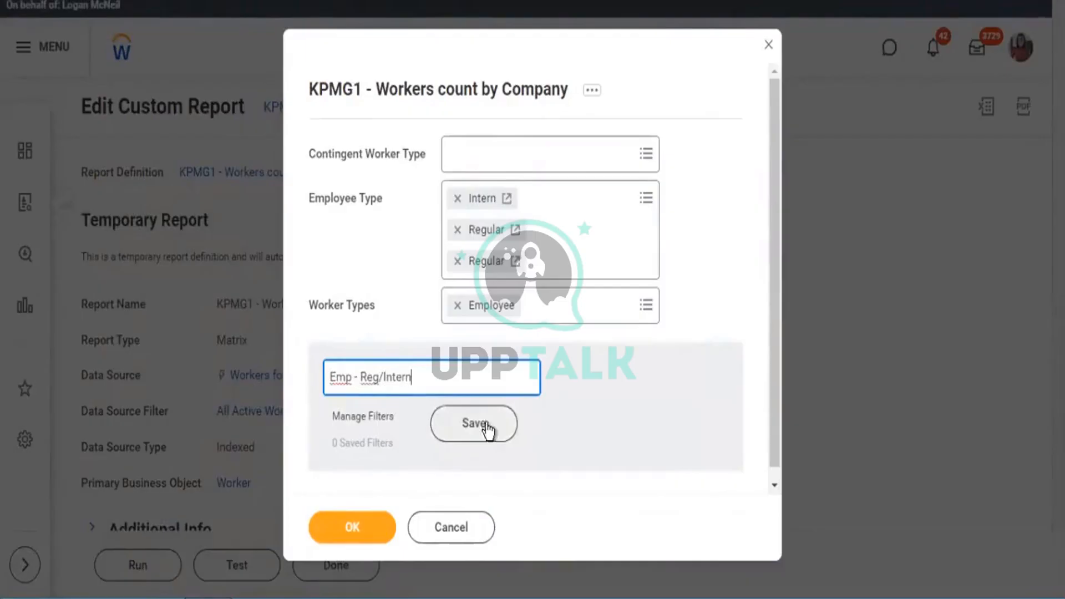
{"action": "left_click", "coordinate": [485, 428]}
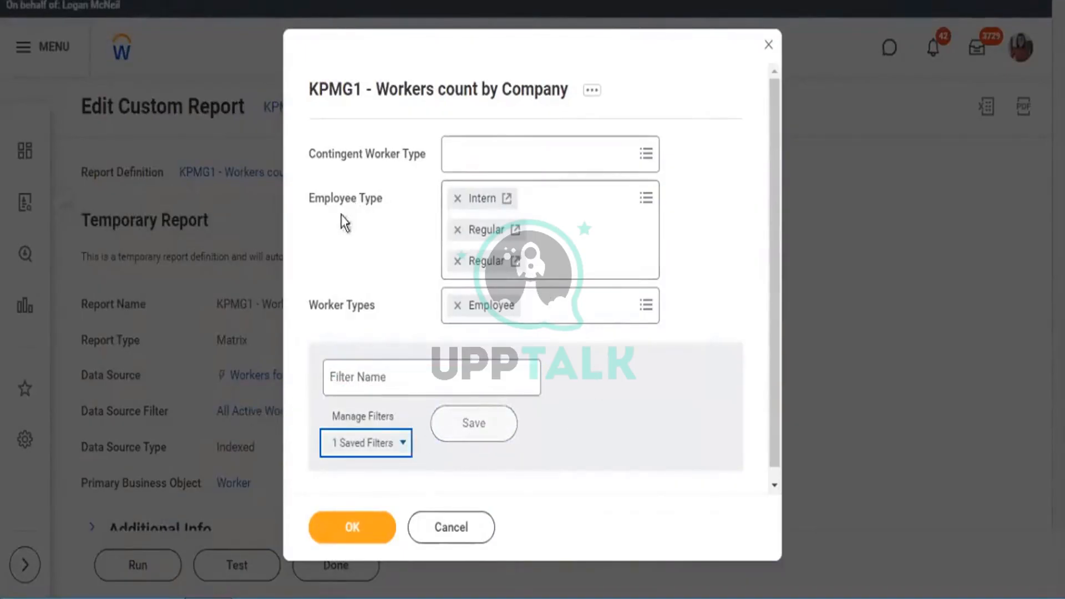
Step: Change Worker Types to Contingent Worker only and remove all Employee Type values from the prompts
{"action": "left_click_drag", "start_coordinate": [339, 198], "coordinate": [409, 216]}
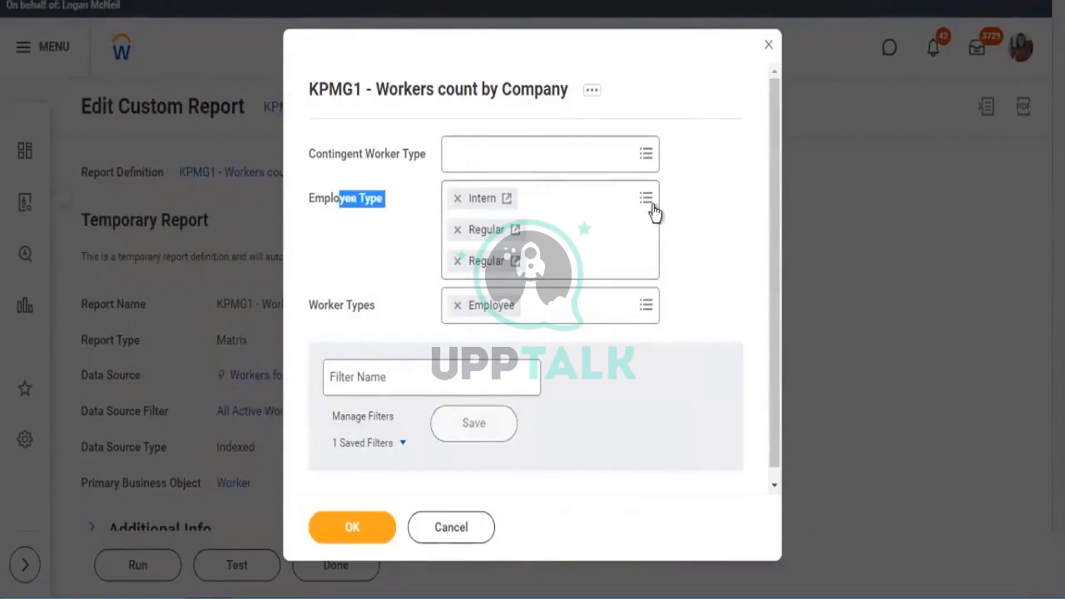
{"action": "left_click", "coordinate": [637, 312]}
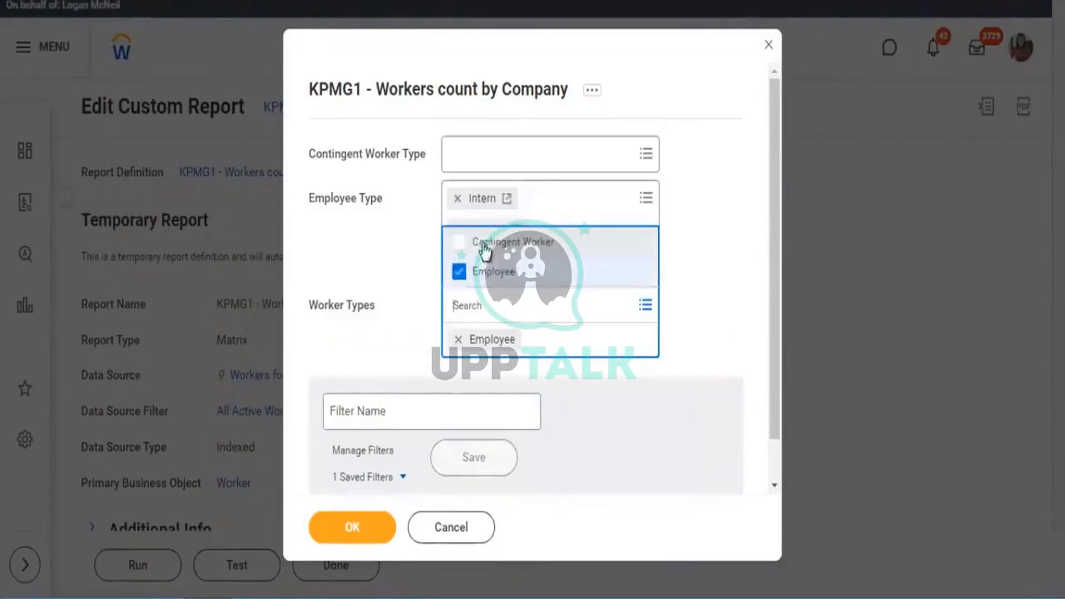
{"action": "left_click", "coordinate": [499, 244]}
{"action": "left_click", "coordinate": [493, 274]}
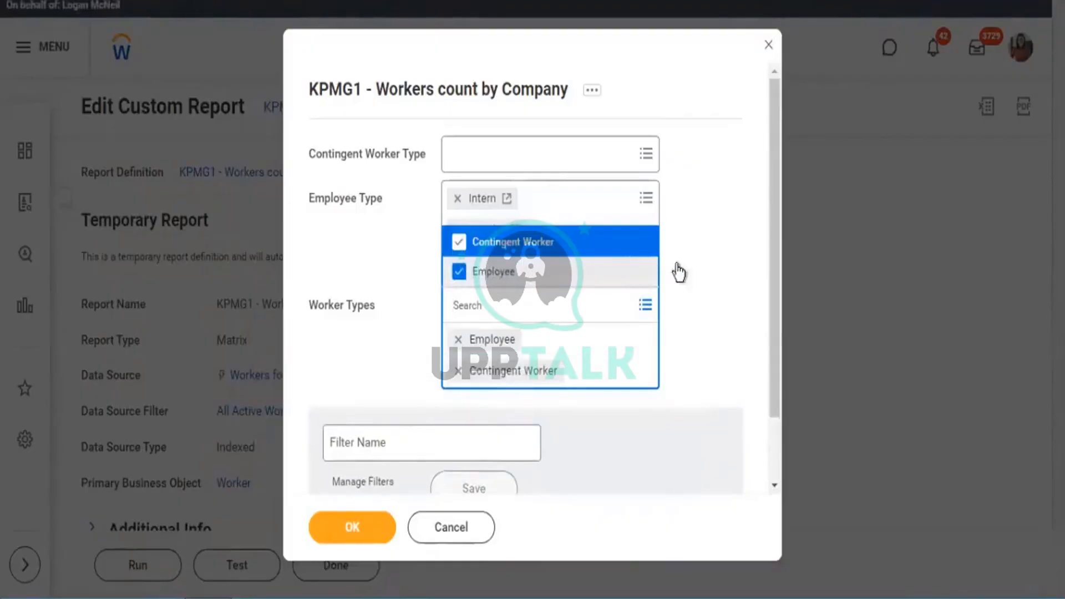
{"action": "left_click", "coordinate": [714, 274]}
{"action": "left_click", "coordinate": [457, 198]}
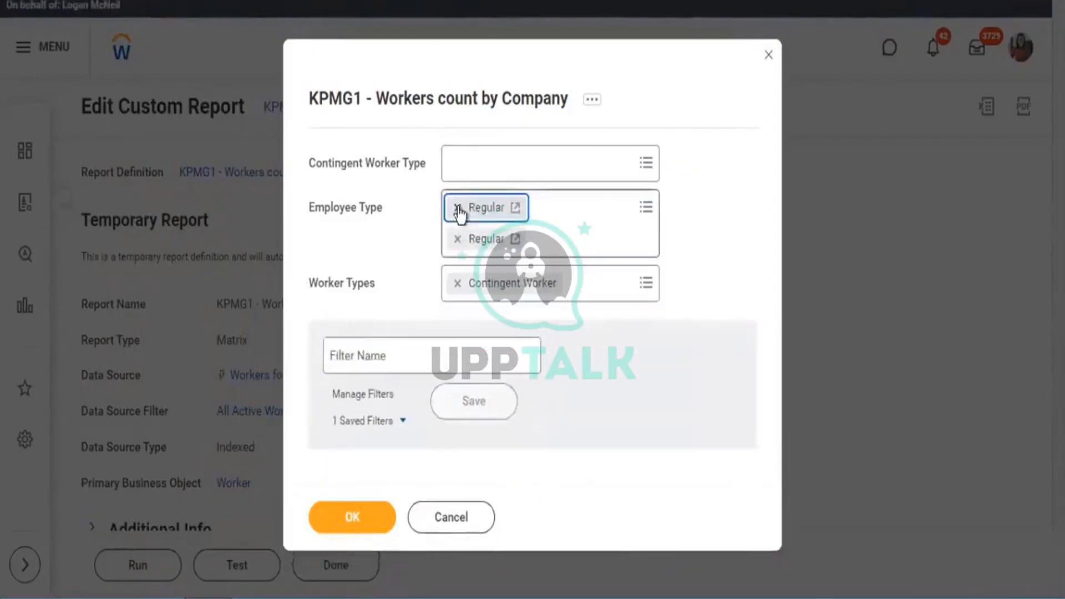
{"action": "left_click", "coordinate": [457, 230]}
{"action": "left_click", "coordinate": [457, 224]}
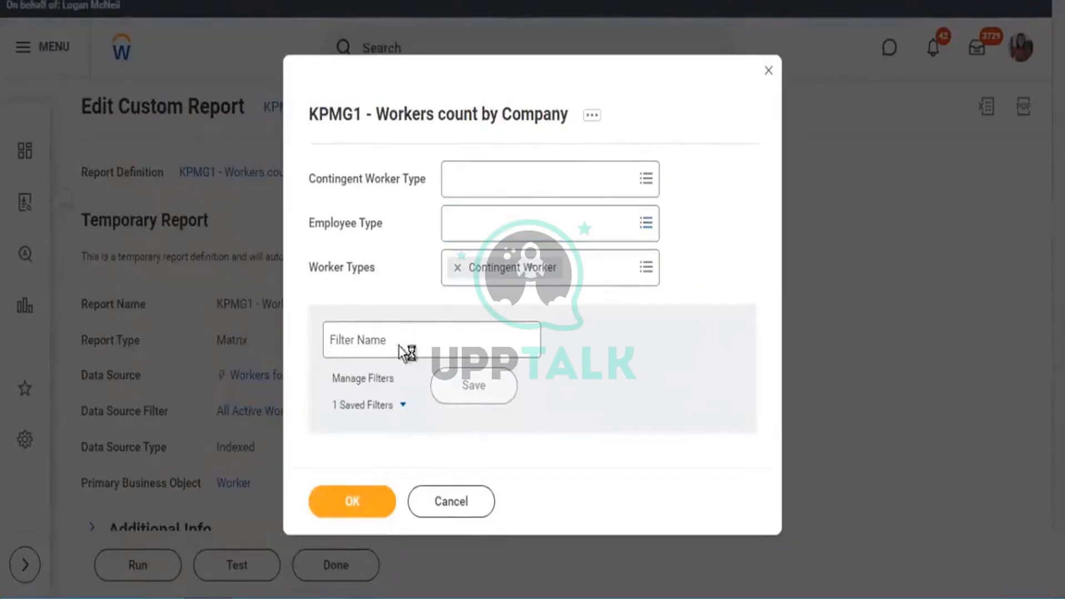
Step: Save the Contingent Worker prompt selection as a filter named Contractor and keep the prompt dialog open
{"action": "left_click", "coordinate": [419, 337]}
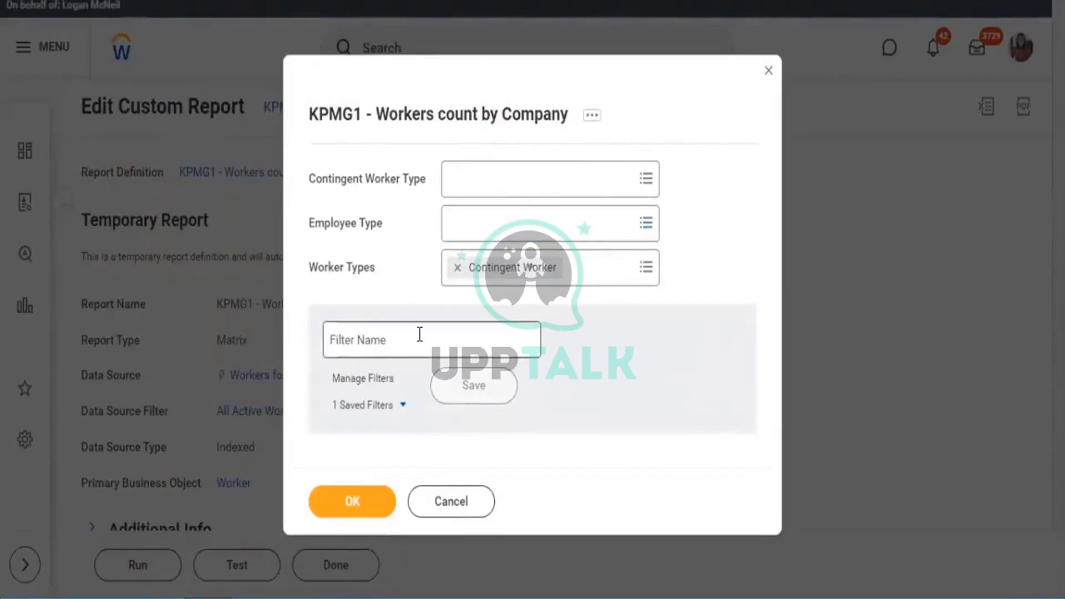
{"action": "type", "text": "C"}
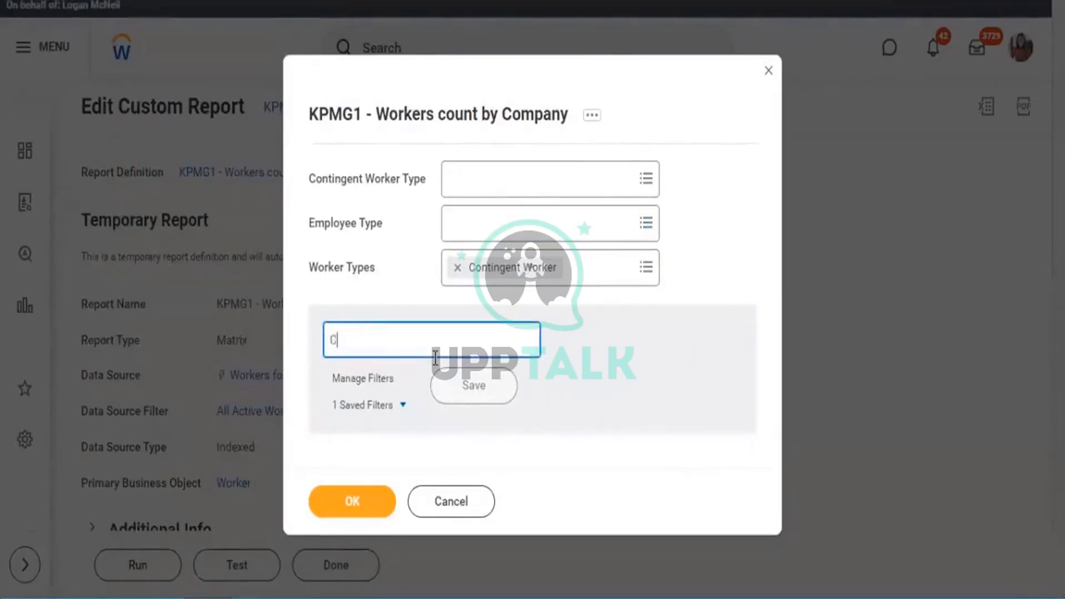
{"action": "type", "text": "on"}
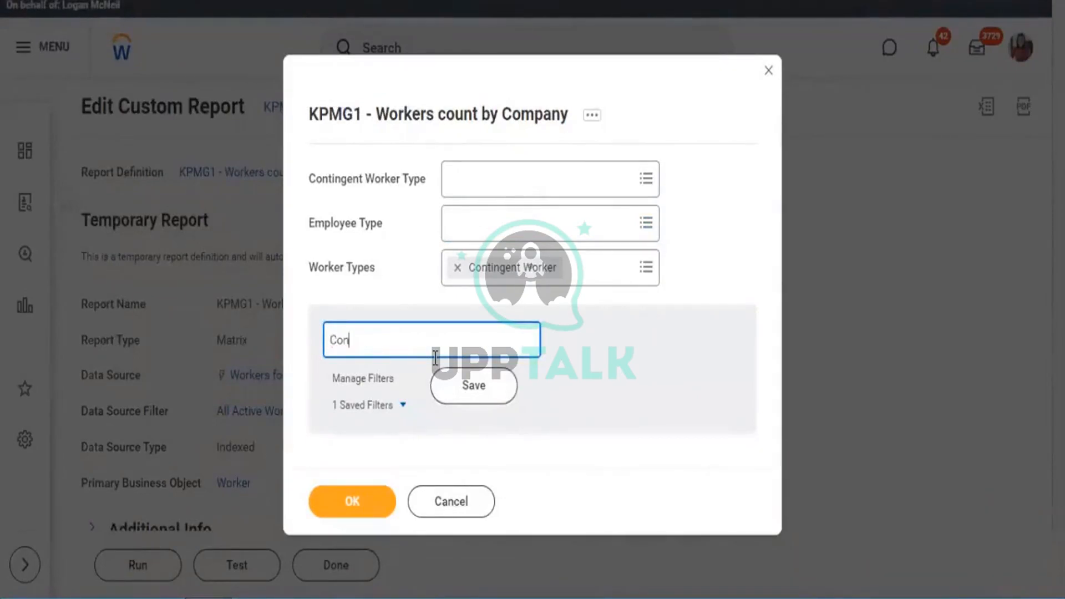
{"action": "type", "text": "ttractor"}
{"action": "left_click", "coordinate": [483, 392]}
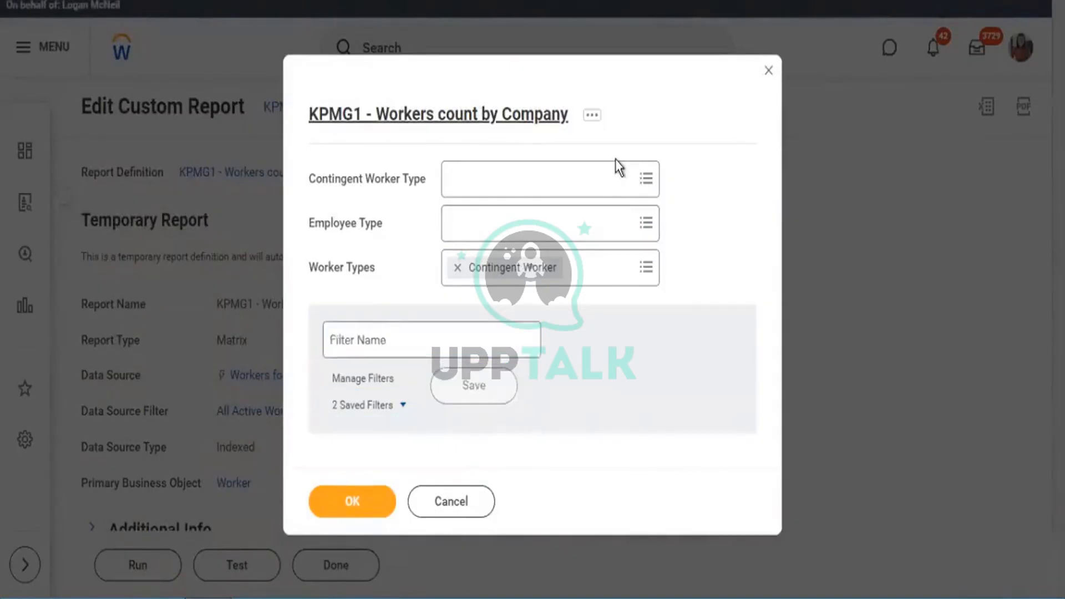
{"action": "key", "text": "Escape"}
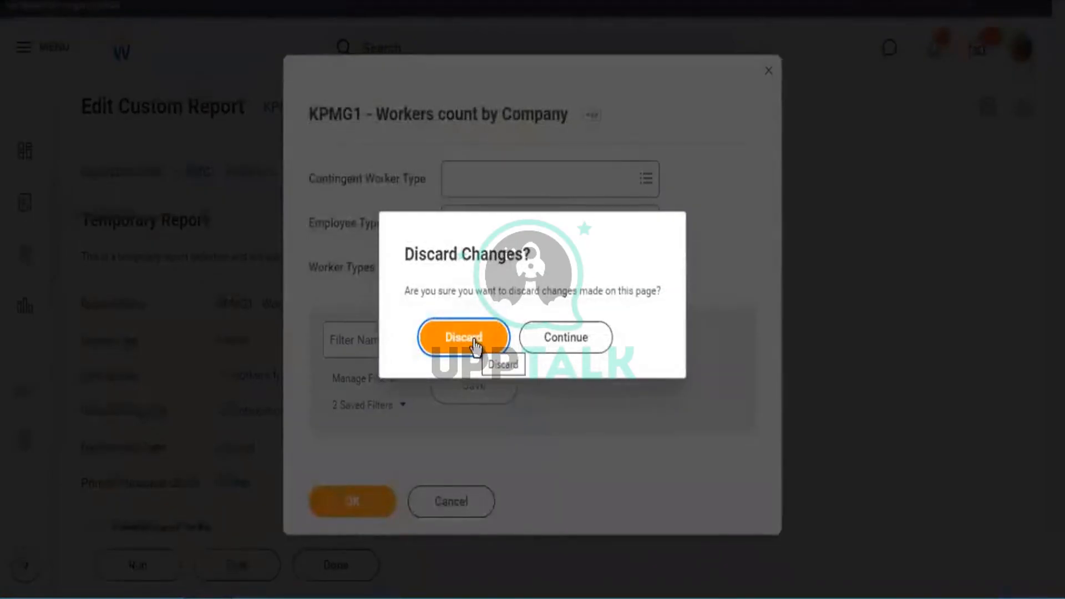
{"action": "left_click", "coordinate": [576, 339]}
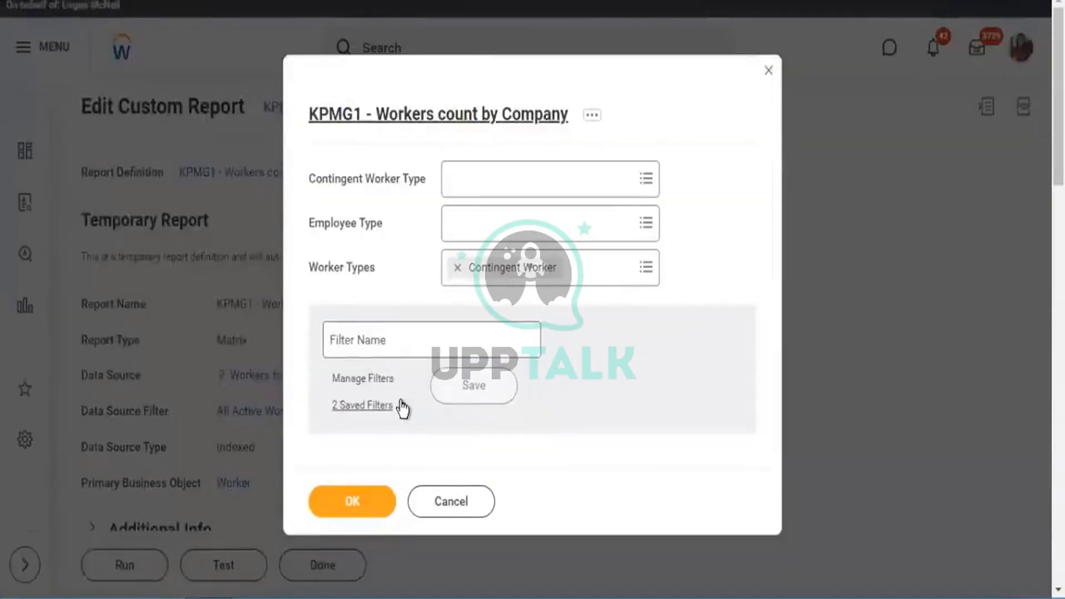
Step: Load the saved filter Emp - Reg/Intern and run the report with its prompt values
{"action": "left_click", "coordinate": [405, 405]}
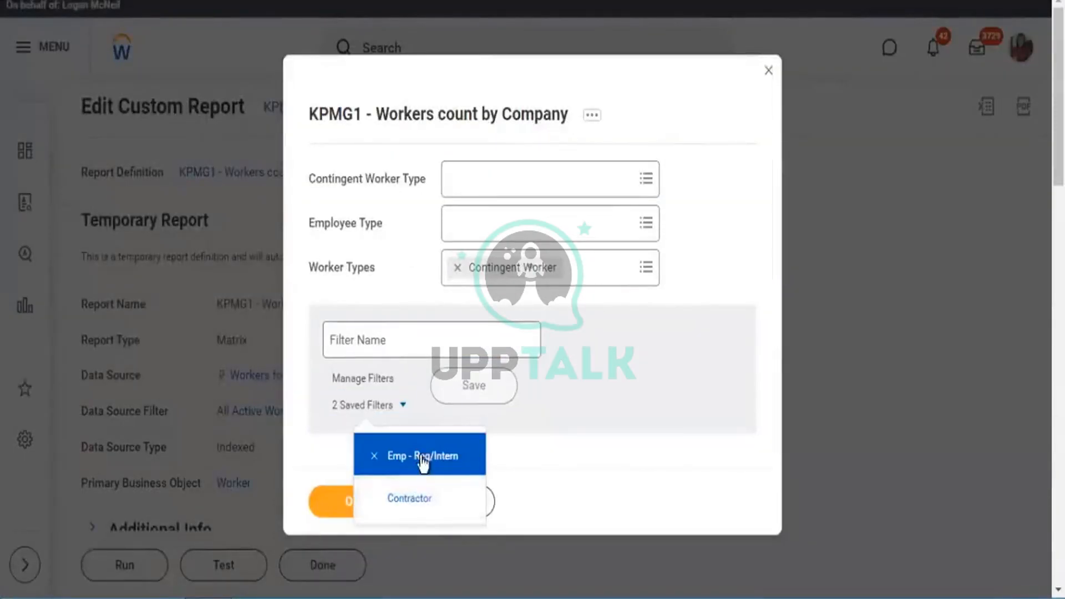
{"action": "left_click", "coordinate": [422, 460]}
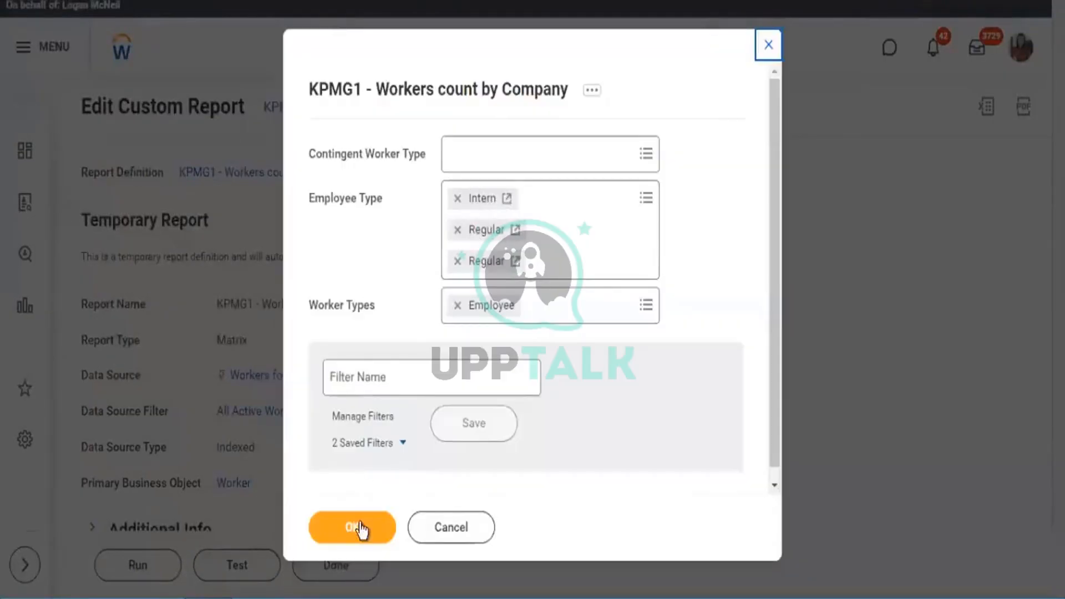
{"action": "left_click", "coordinate": [360, 529]}
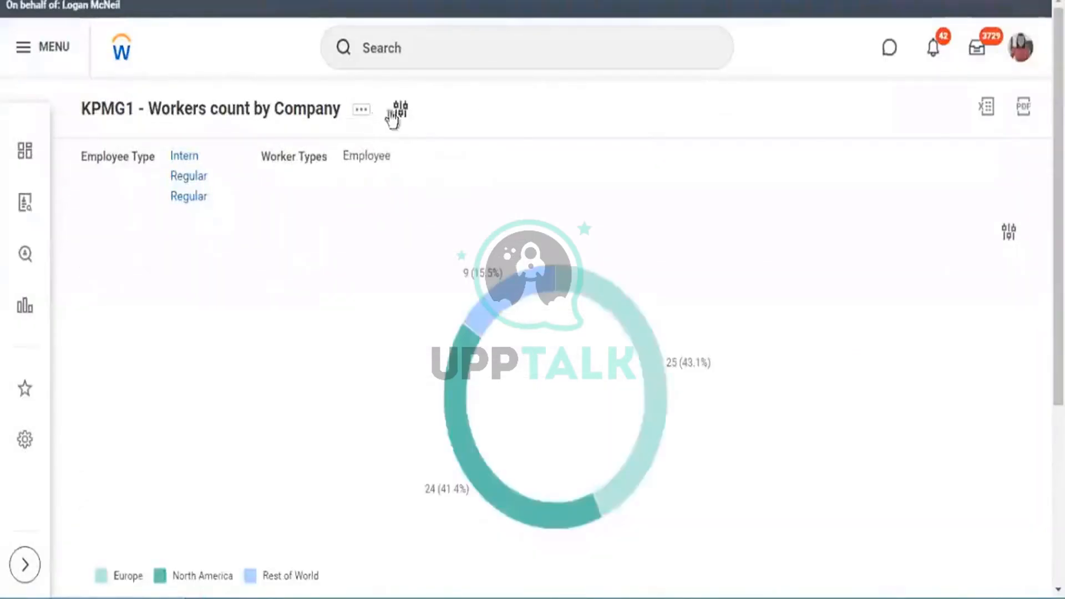
Step: Run the custom report again from its results page and load the saved filter Emp - Reg/Intern
{"action": "left_click", "coordinate": [368, 117]}
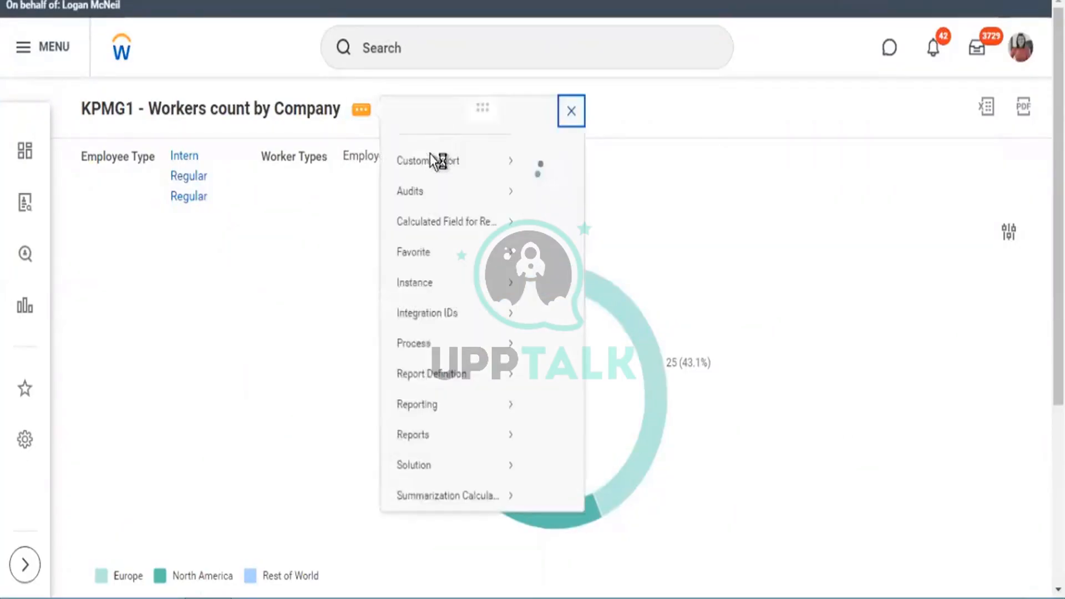
{"action": "mouse_move", "coordinate": [438, 177]}
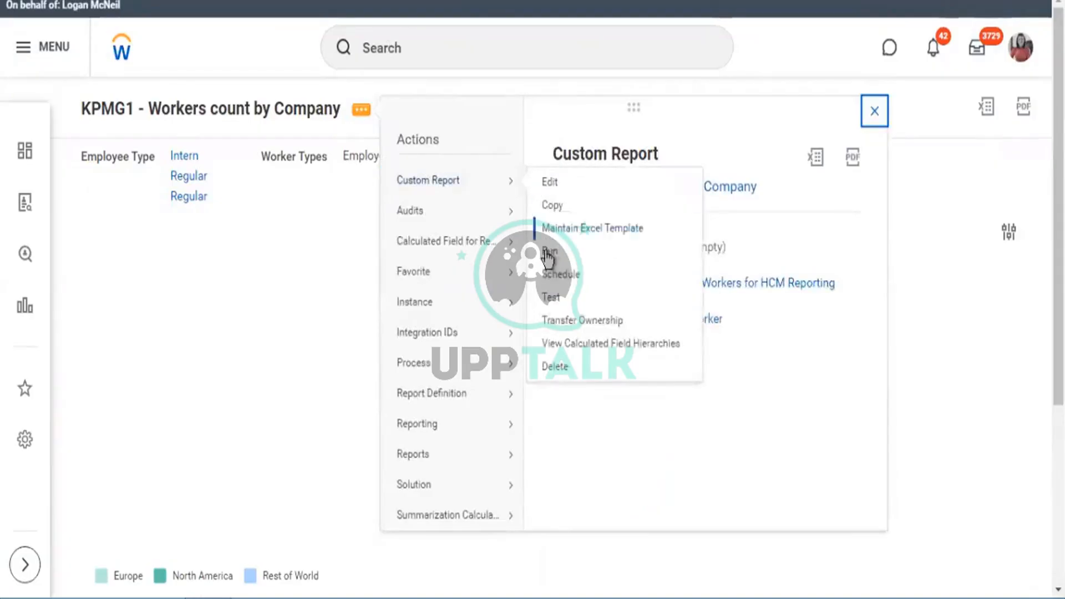
{"action": "left_click", "coordinate": [544, 252]}
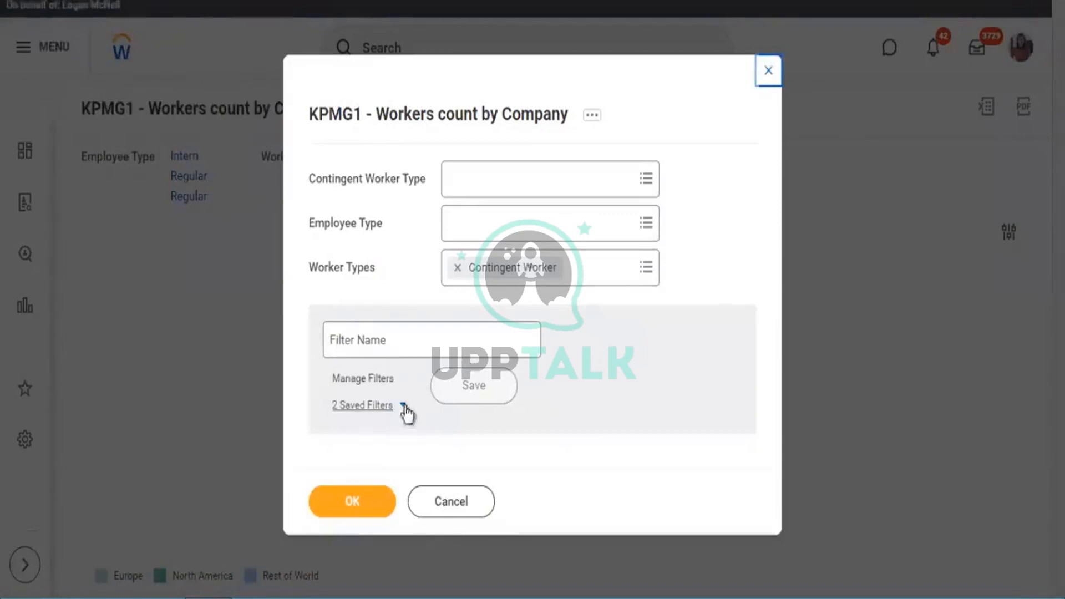
{"action": "left_click", "coordinate": [405, 408]}
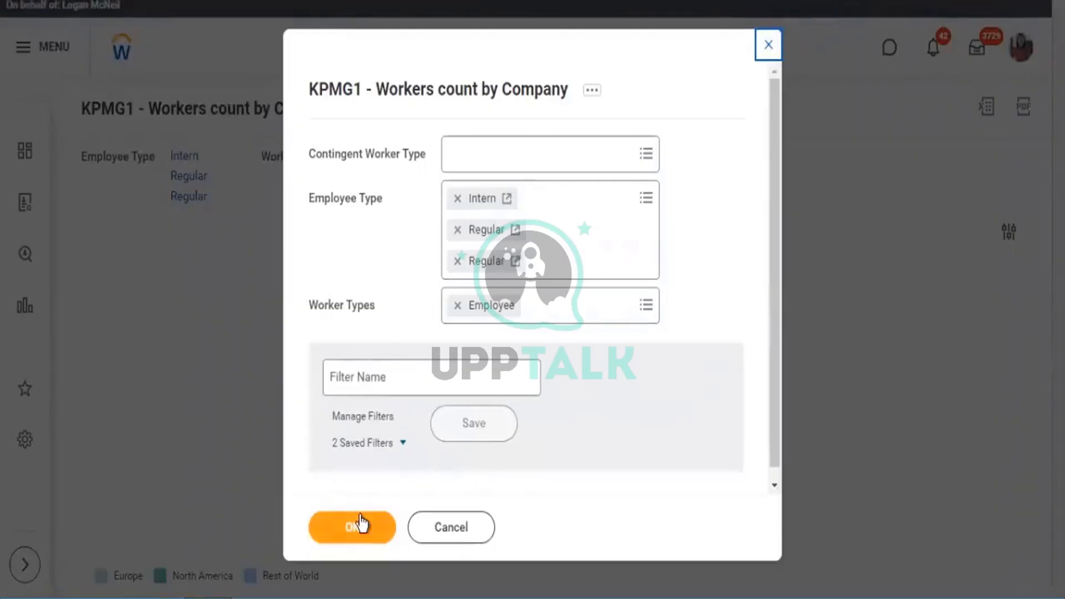
Step: Copy the report title from the prompt dialog and look it up in global search with the rd: prefix
{"action": "left_click", "coordinate": [592, 93]}
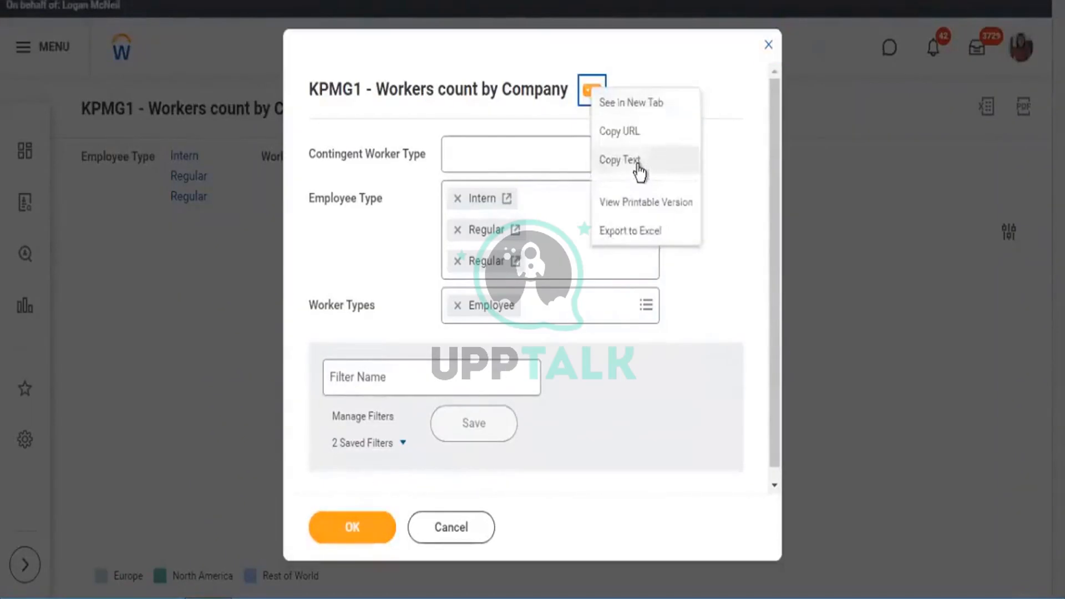
{"action": "left_click", "coordinate": [636, 160]}
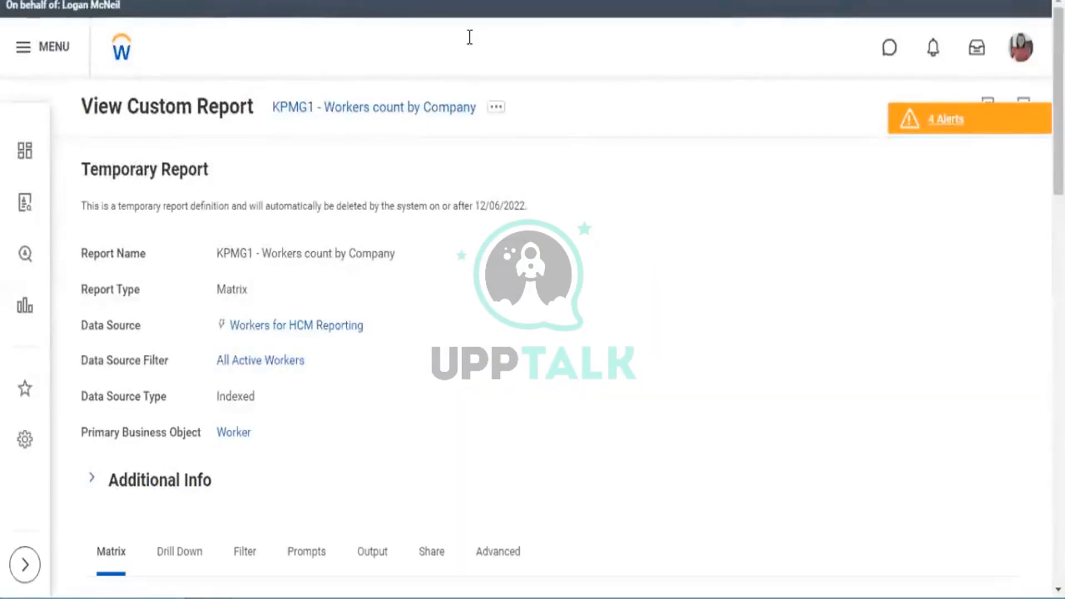
{"action": "left_click", "coordinate": [467, 35]}
{"action": "type", "text": "rd"}
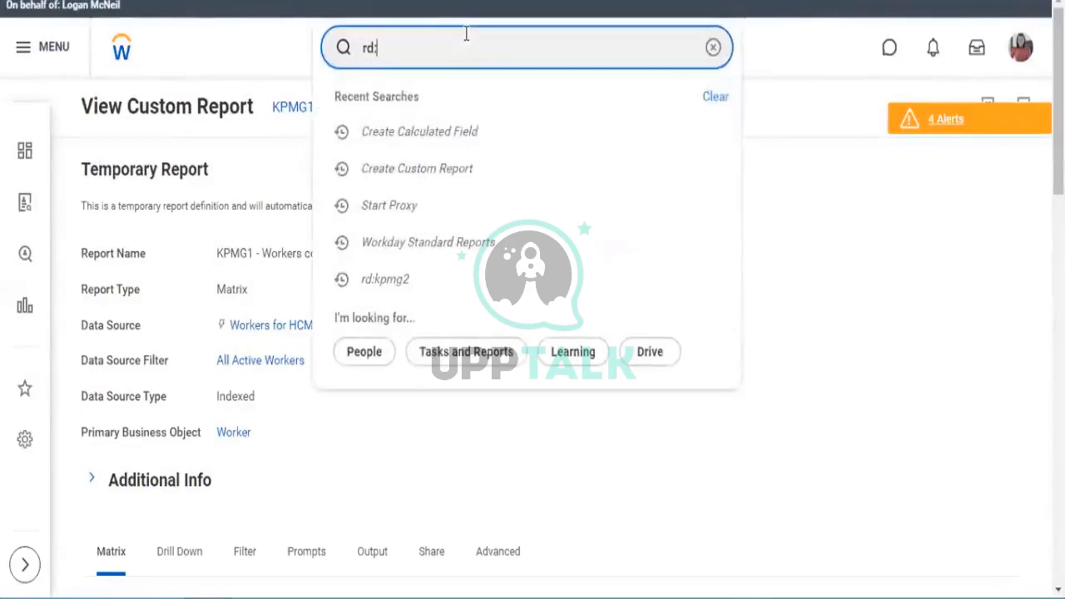
{"action": "type", "text": ":"}
{"action": "key", "text": "ctrl+v"}
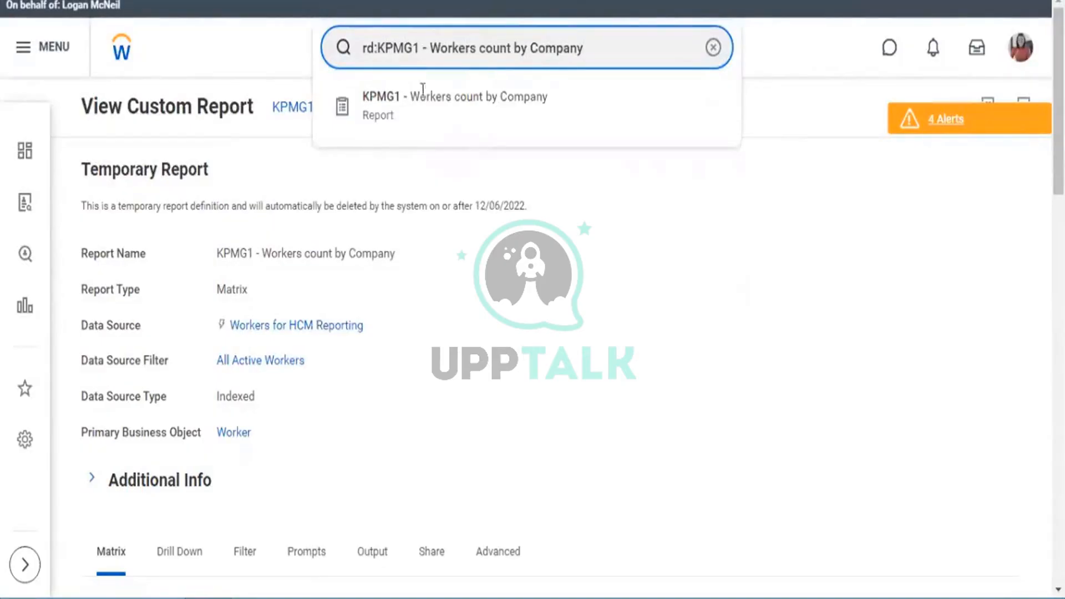
Step: Remove the rd: prefix, search for KPMG1 - Workers count by Company, and examine the result's entry type
{"action": "key", "text": "BackSpace"}
{"action": "key", "text": "BackSpace"}
{"action": "key", "text": "BackSpace"}
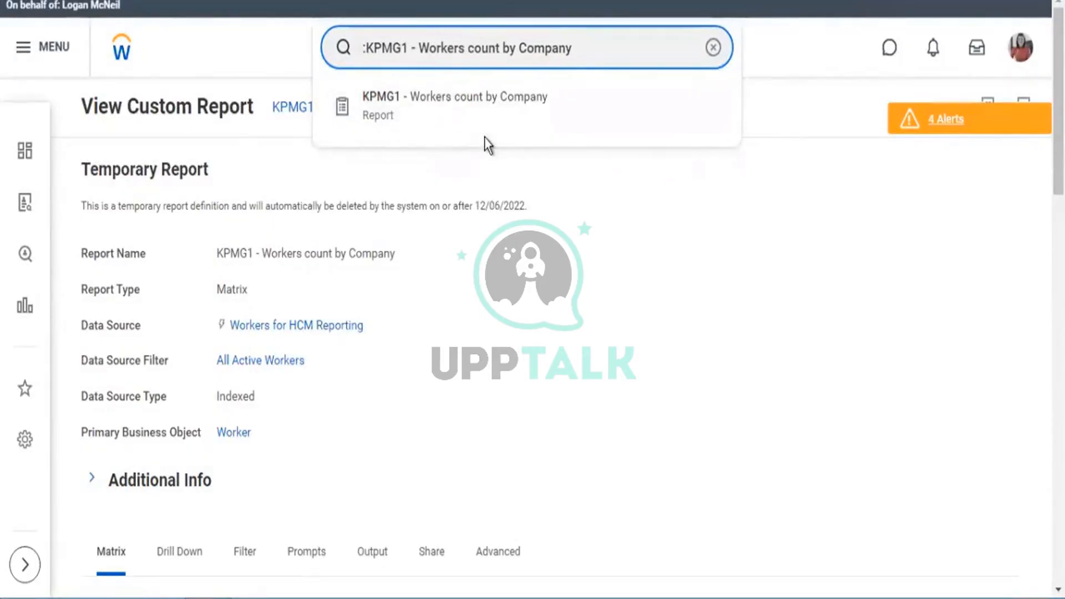
{"action": "key", "text": "Return"}
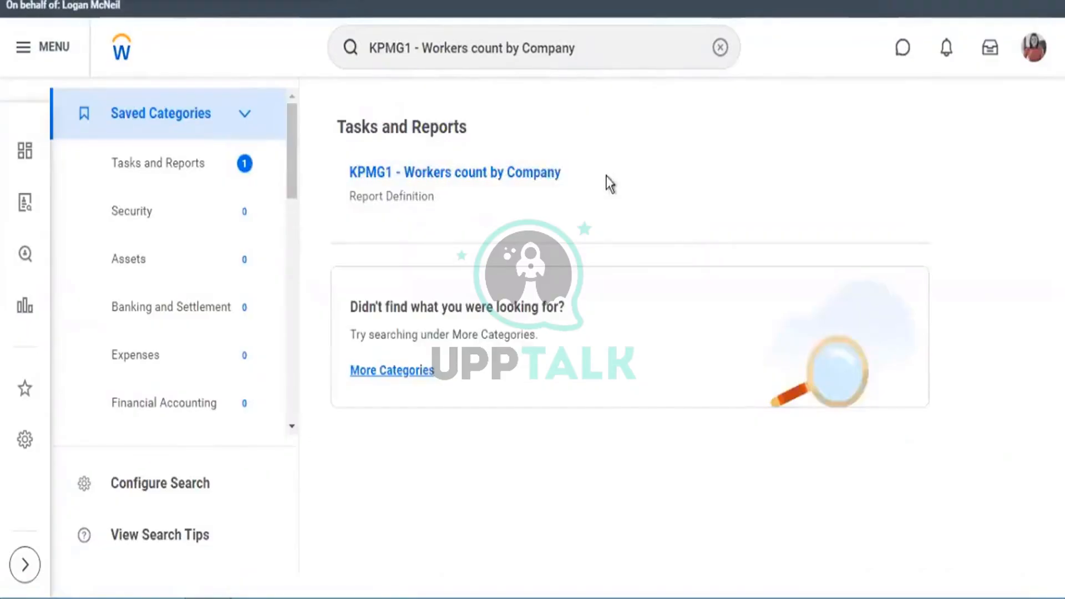
{"action": "triple_click", "coordinate": [423, 176]}
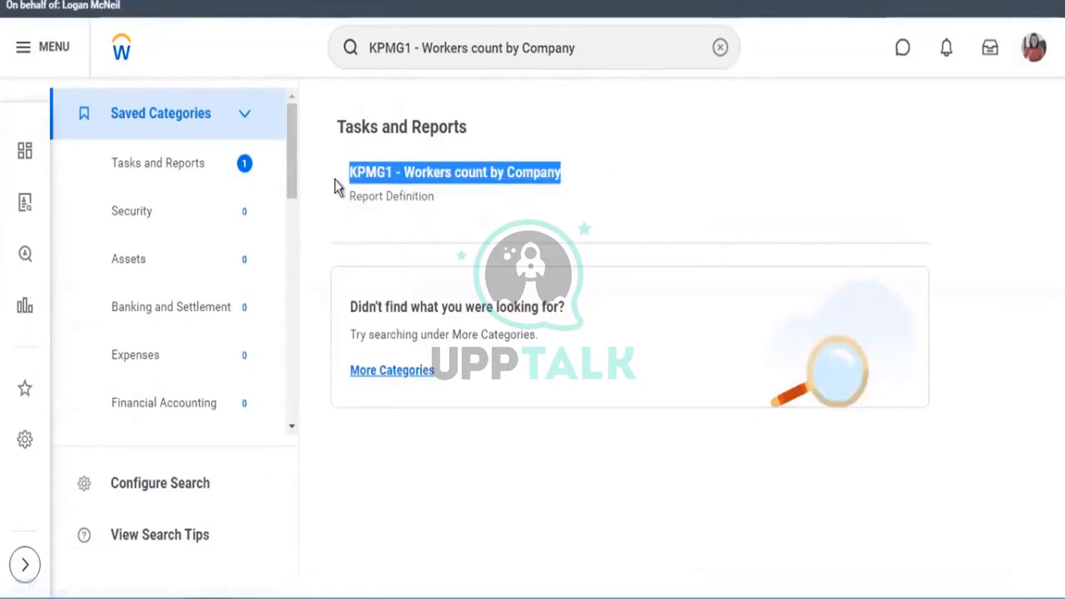
{"action": "left_click", "coordinate": [668, 179]}
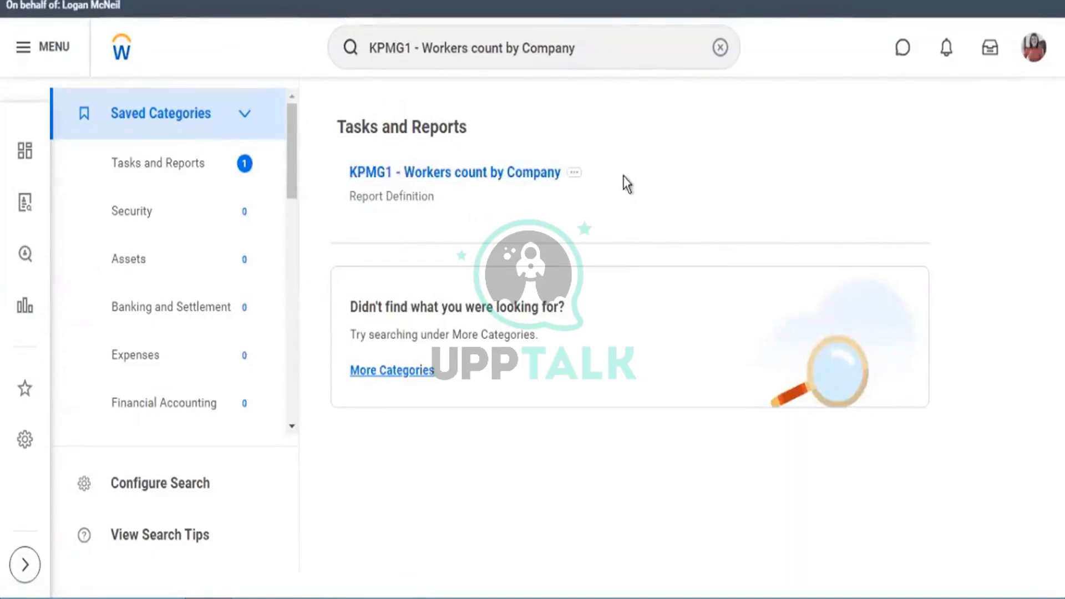
{"action": "left_click_drag", "start_coordinate": [615, 183], "coordinate": [344, 173]}
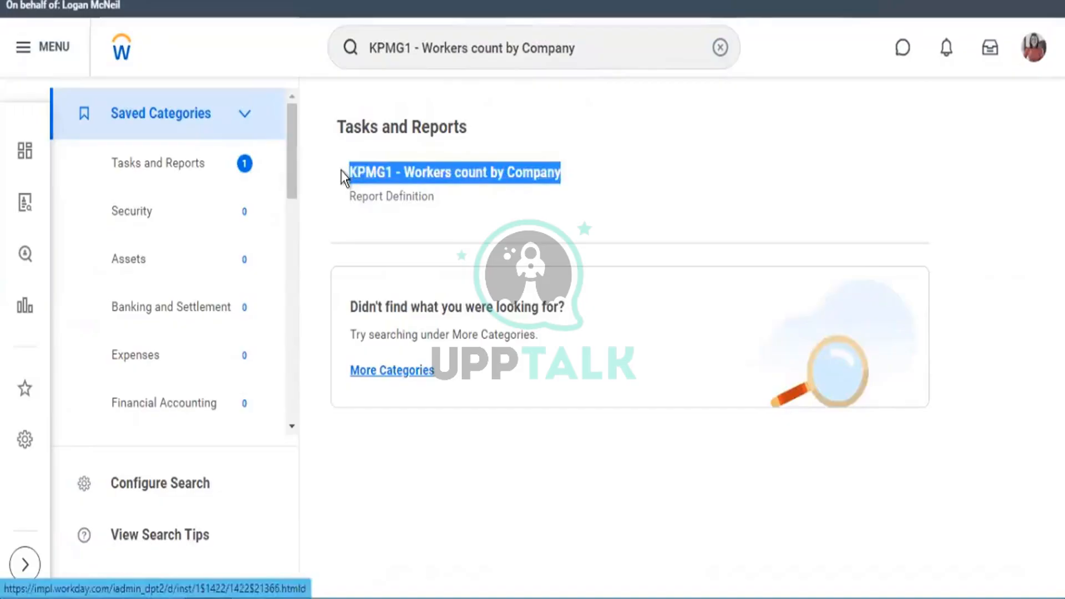
Step: Shorten the search term to KPMG1 and run the search again
{"action": "left_click_drag", "start_coordinate": [415, 49], "coordinate": [635, 85]}
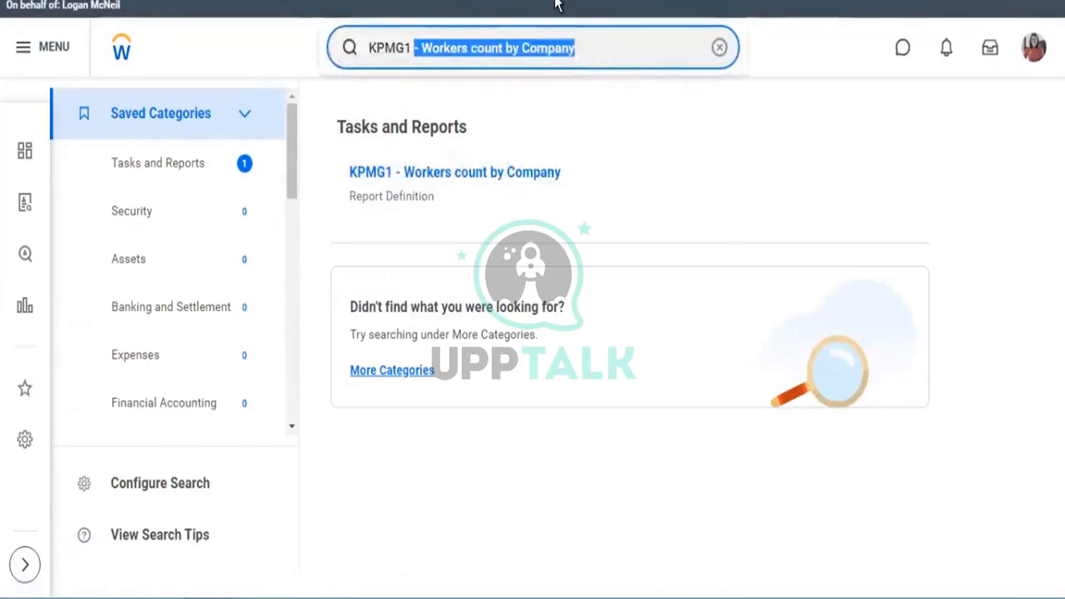
{"action": "key", "text": "BackSpace"}
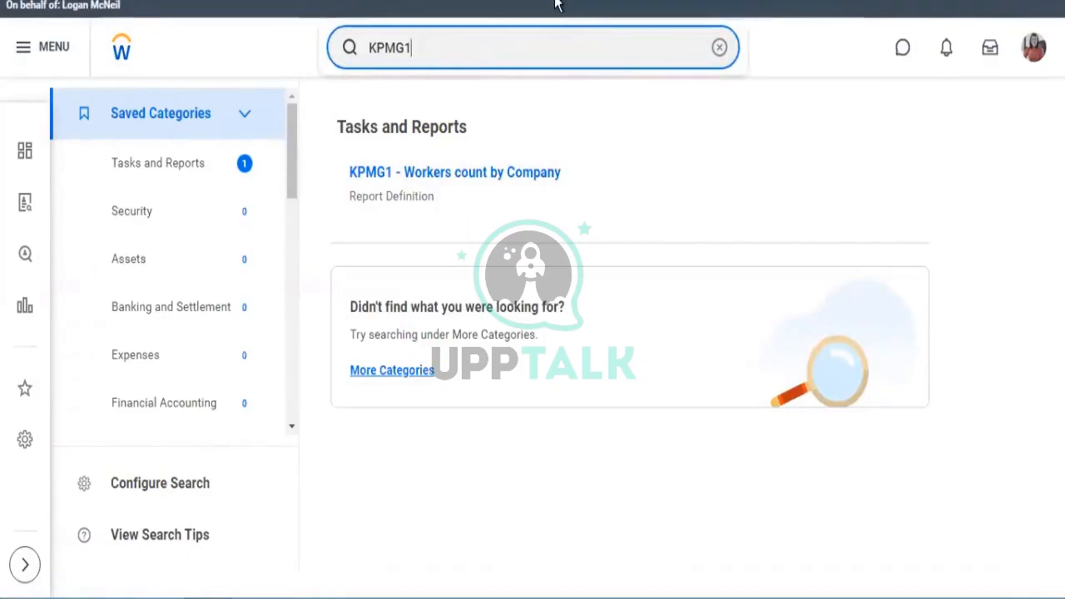
{"action": "key", "text": "Return"}
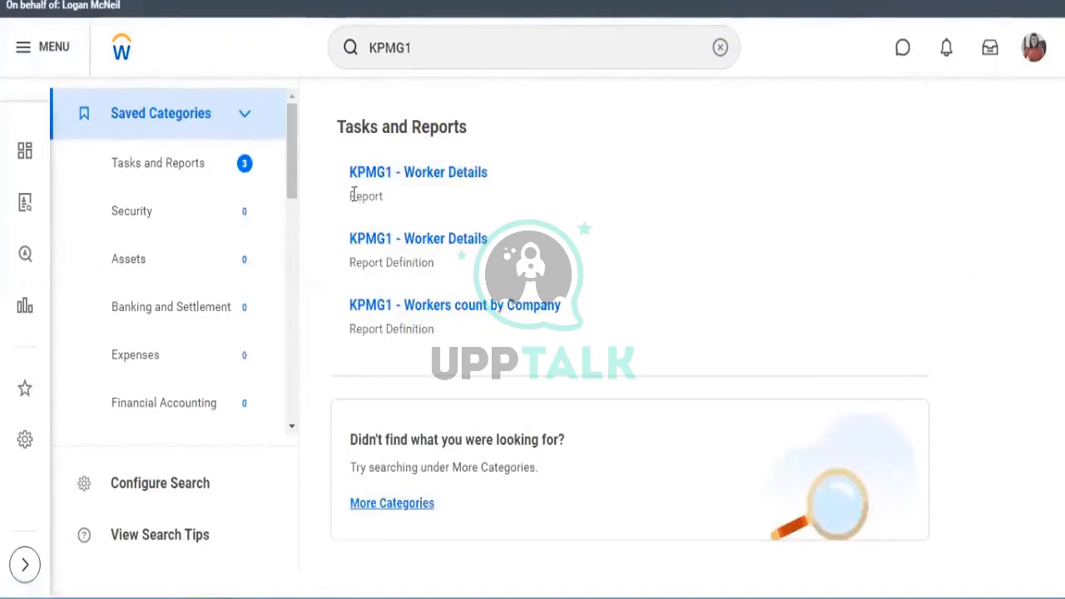
Step: Compare the Report and Report Definition entries for KPMG1 - Worker Details with the KPMG1 - Workers count by Company entry
{"action": "left_click_drag", "start_coordinate": [355, 198], "coordinate": [373, 198]}
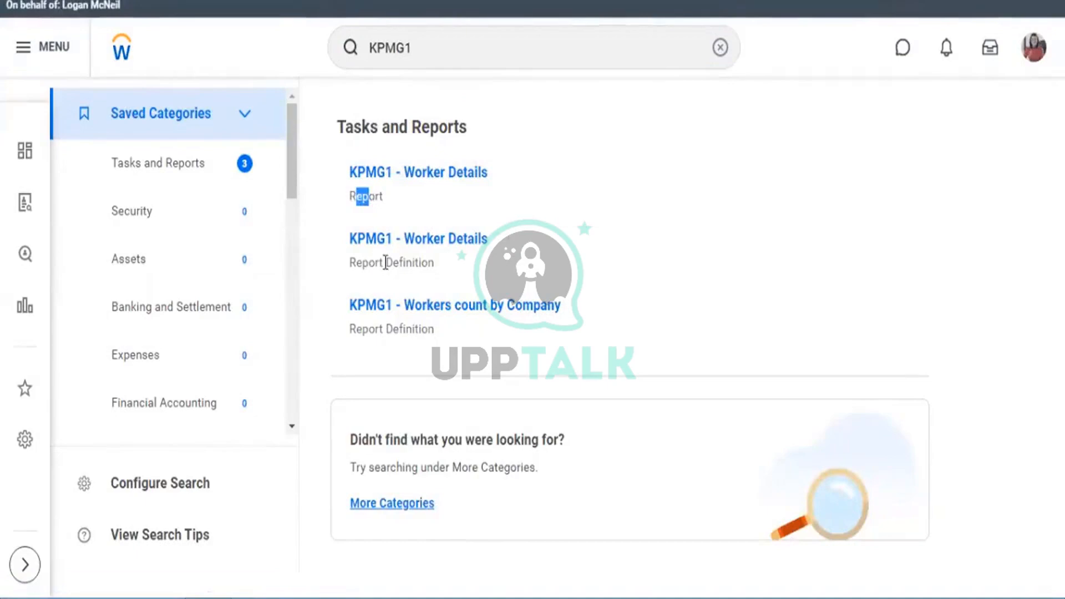
{"action": "left_click_drag", "start_coordinate": [369, 263], "coordinate": [400, 264]}
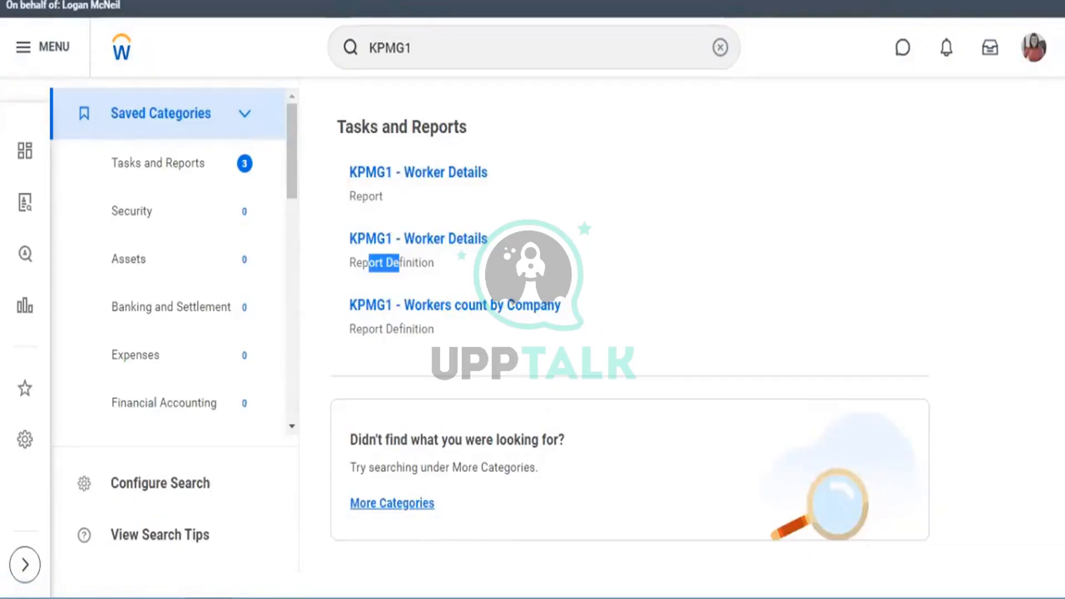
{"action": "triple_click", "coordinate": [360, 306]}
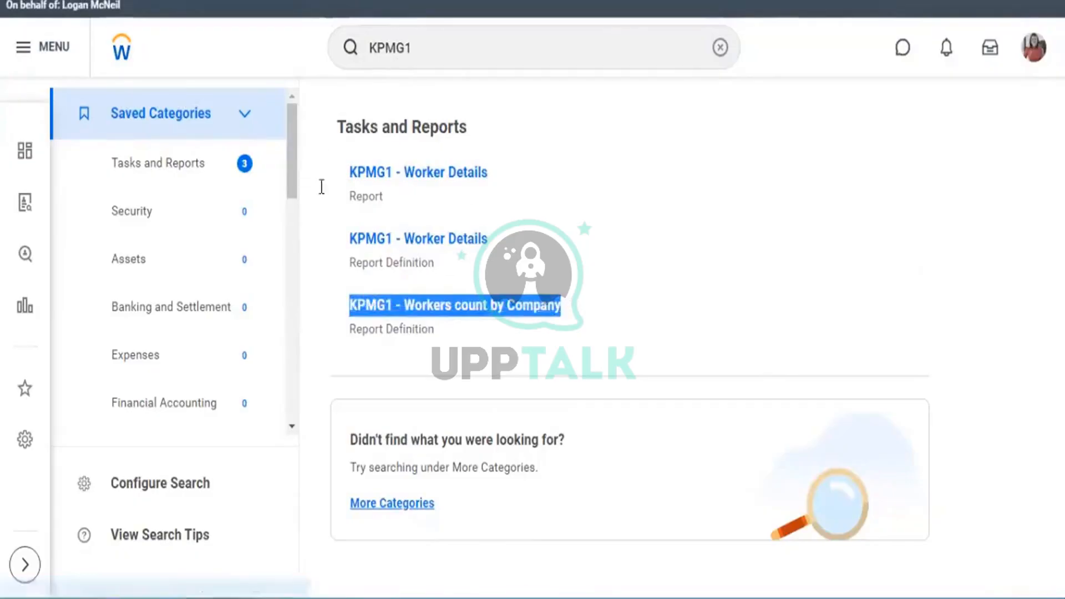
{"action": "left_click", "coordinate": [609, 308]}
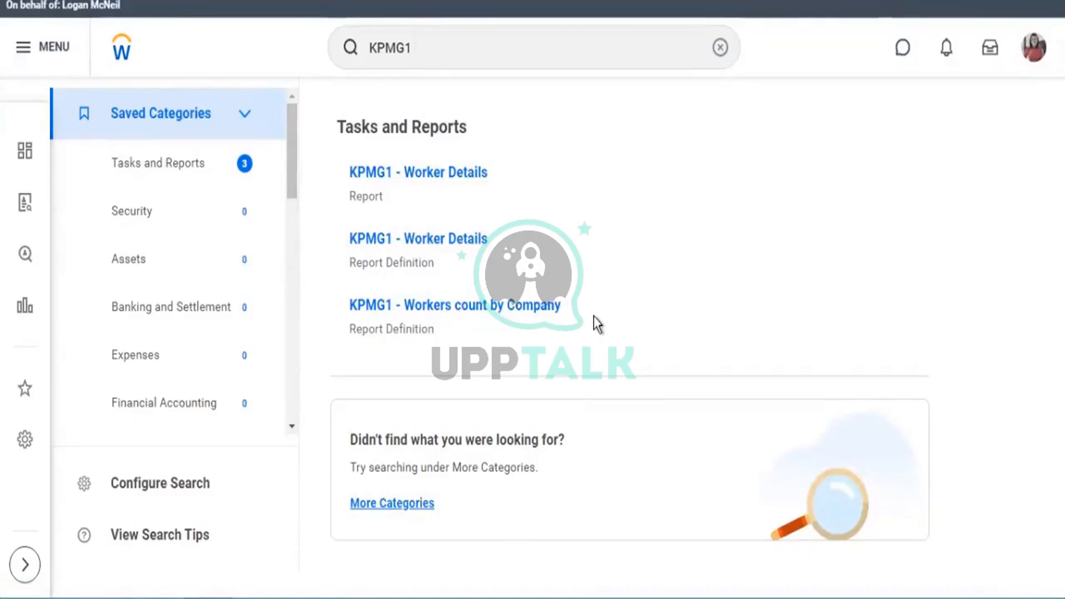
{"action": "left_click_drag", "start_coordinate": [594, 311], "coordinate": [345, 308]}
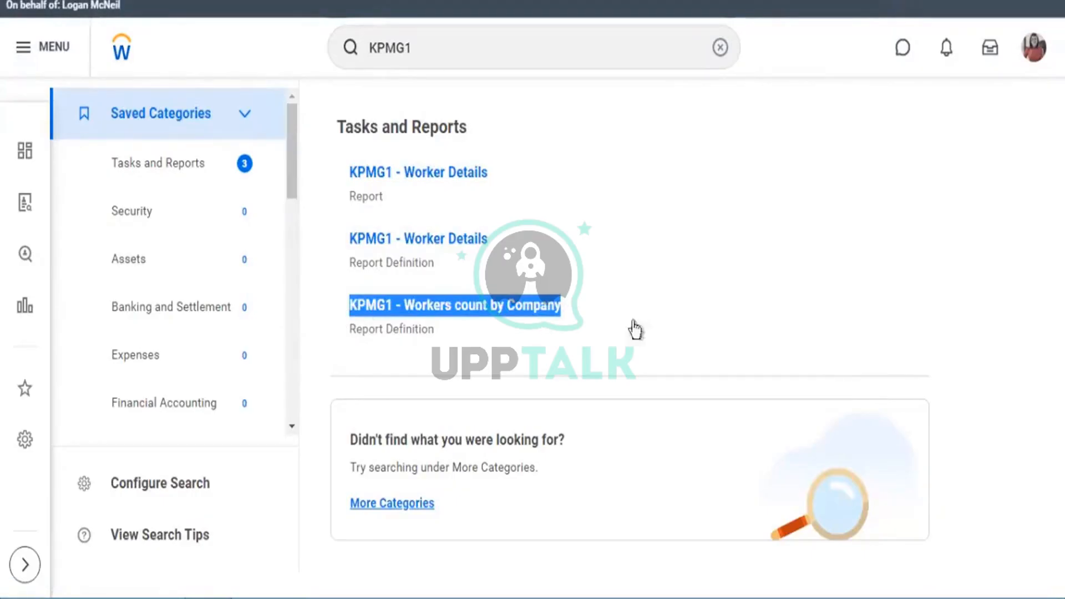
{"action": "left_click", "coordinate": [508, 325]}
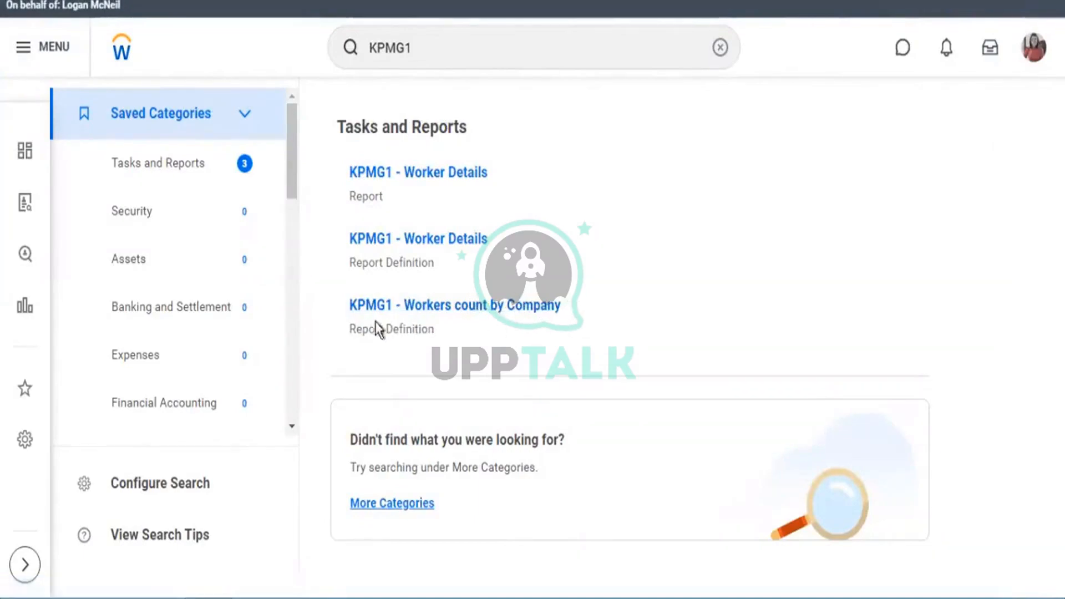
{"action": "triple_click", "coordinate": [349, 304]}
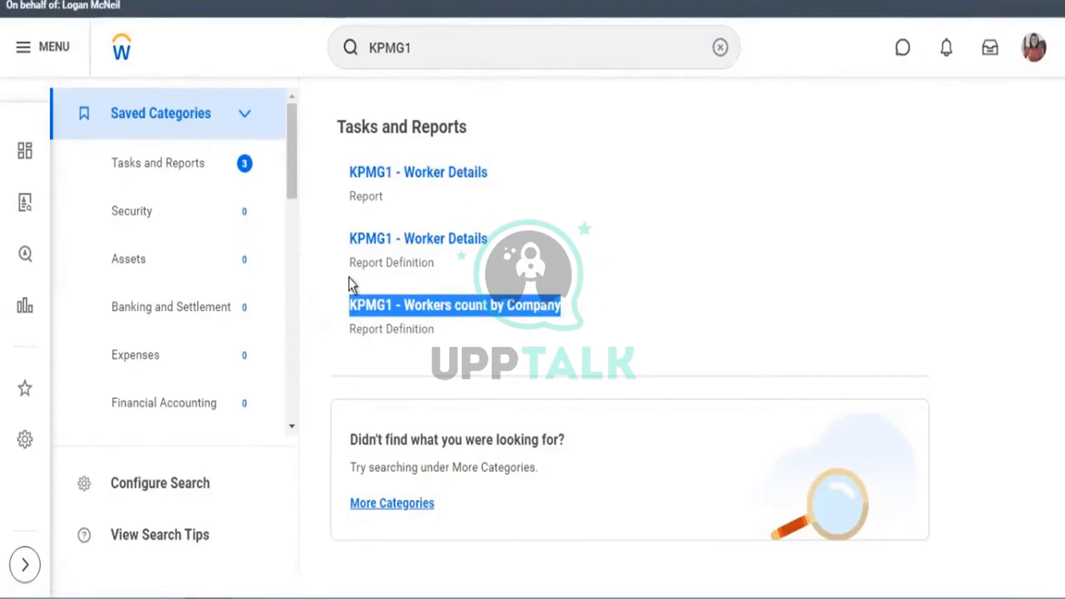
{"action": "left_click", "coordinate": [592, 311]}
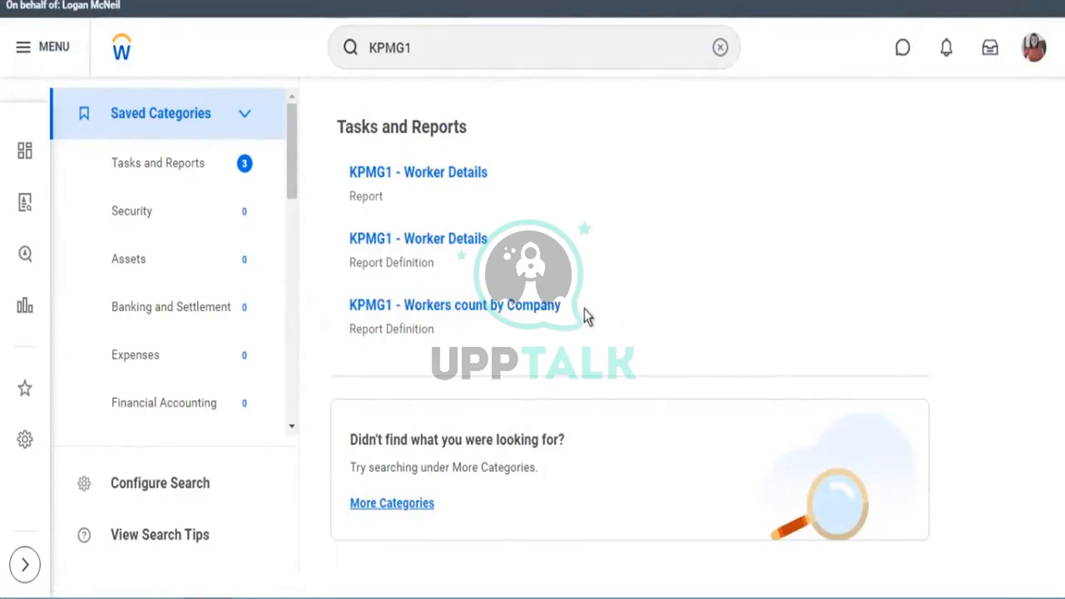
{"action": "left_click_drag", "start_coordinate": [582, 309], "coordinate": [342, 312]}
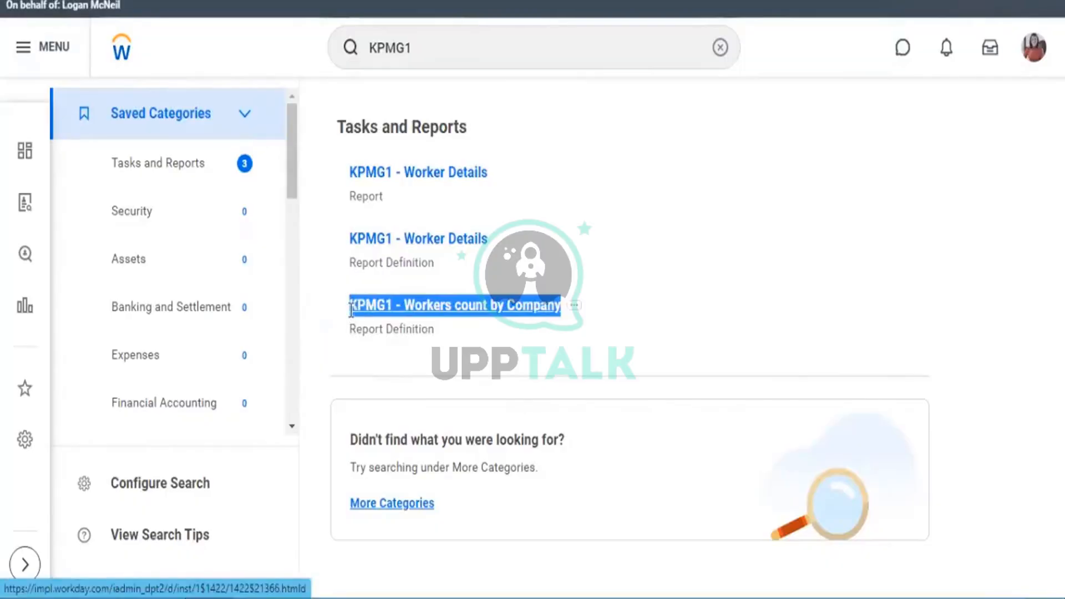
{"action": "left_click", "coordinate": [608, 157]}
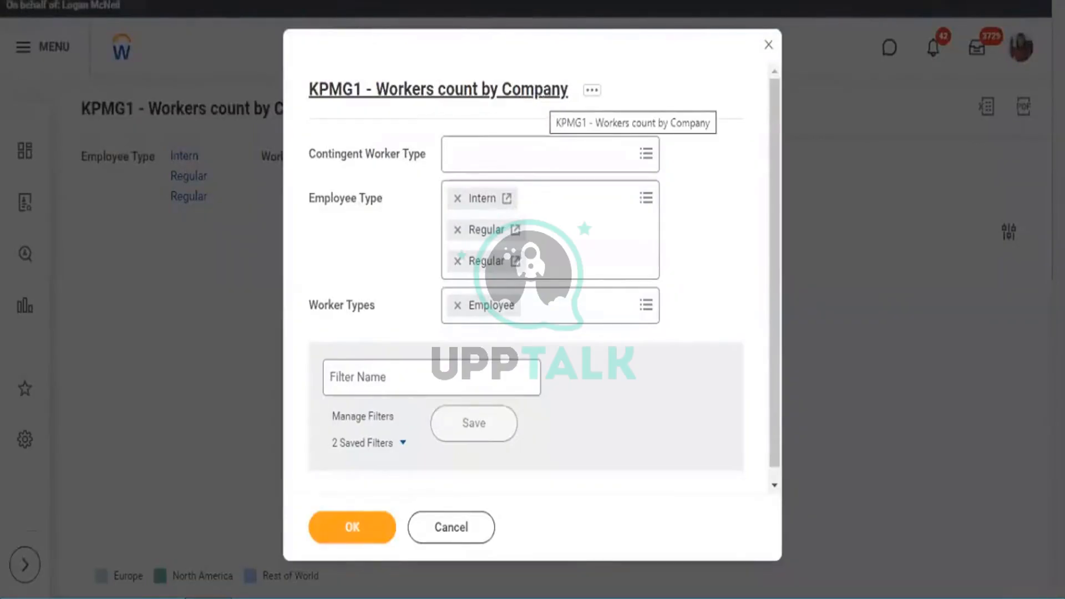
{"action": "key", "text": "ctrl+Tab"}
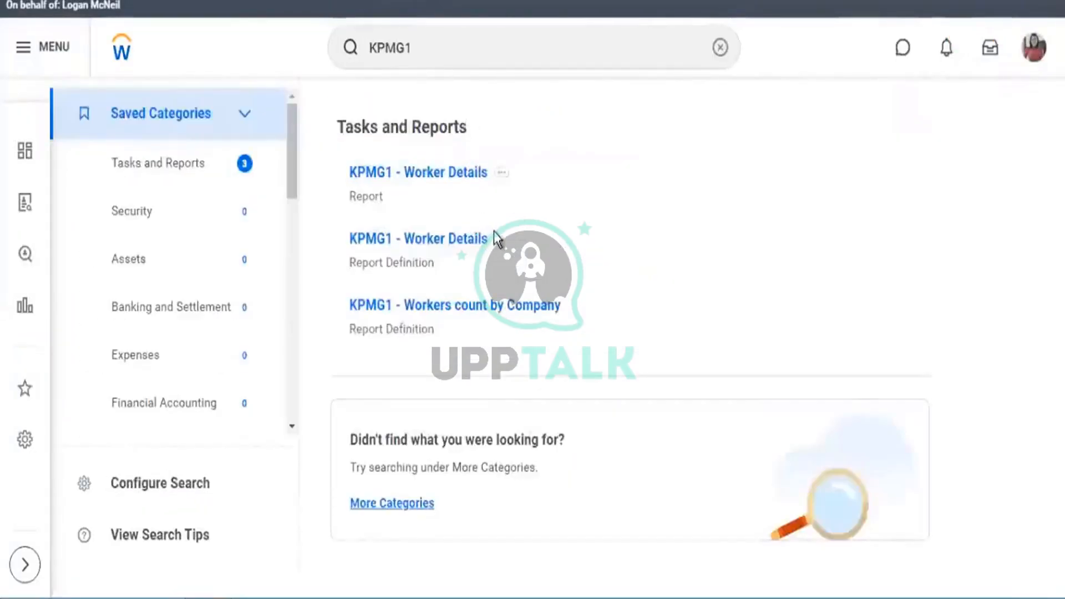
Step: Open the KPMG1 - Worker Details report definition for editing and show its advanced options
{"action": "left_click", "coordinate": [502, 238]}
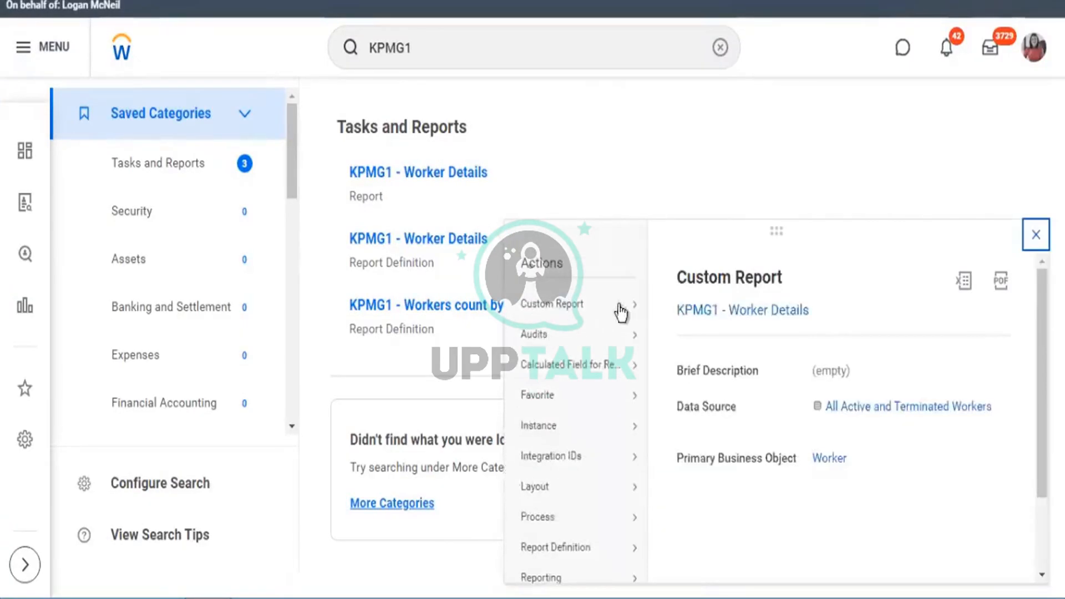
{"action": "mouse_move", "coordinate": [617, 308]}
{"action": "left_click", "coordinate": [673, 306]}
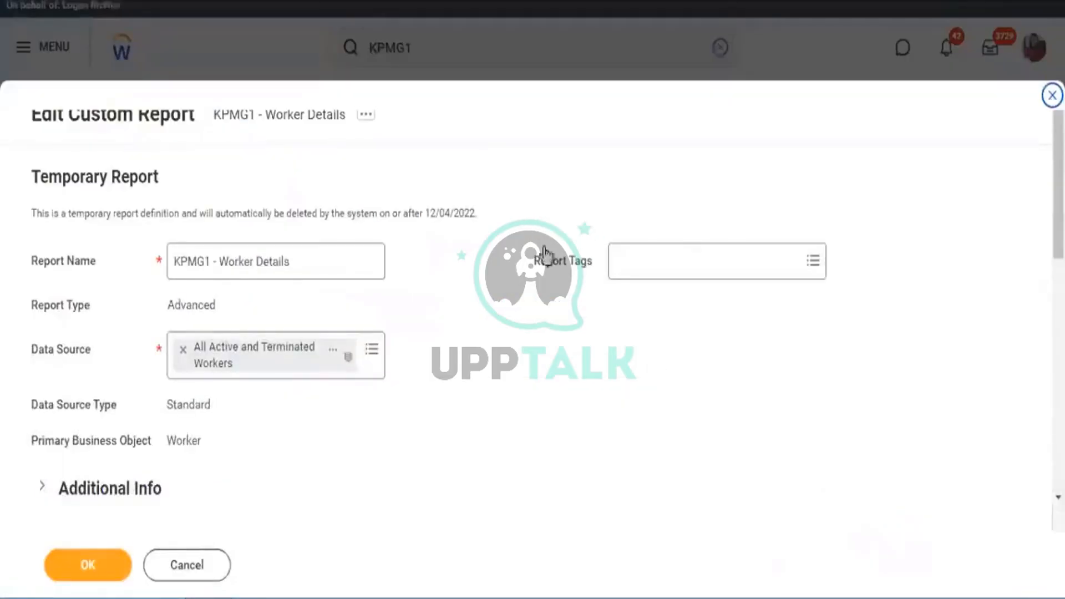
{"action": "scroll", "coordinate": [499, 350], "scroll_direction": "down", "scroll_amount": 6}
{"action": "left_click", "coordinate": [508, 133]}
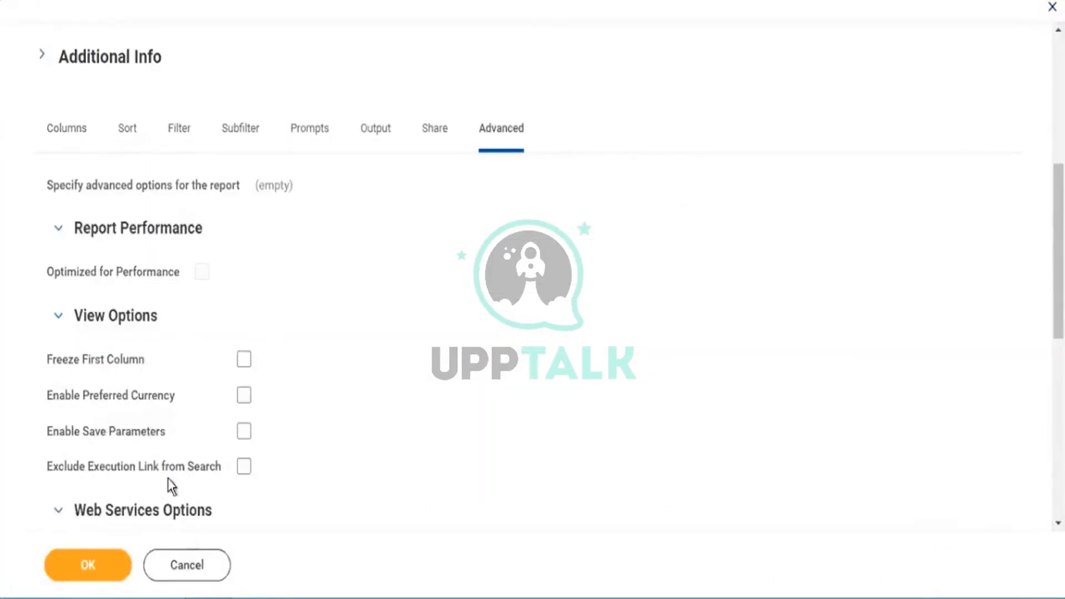
Step: Review the Exclude Execution Link from Search and Enable Save Parameters options, and enable Freeze First Column
{"action": "left_click_drag", "start_coordinate": [168, 478], "coordinate": [194, 468]}
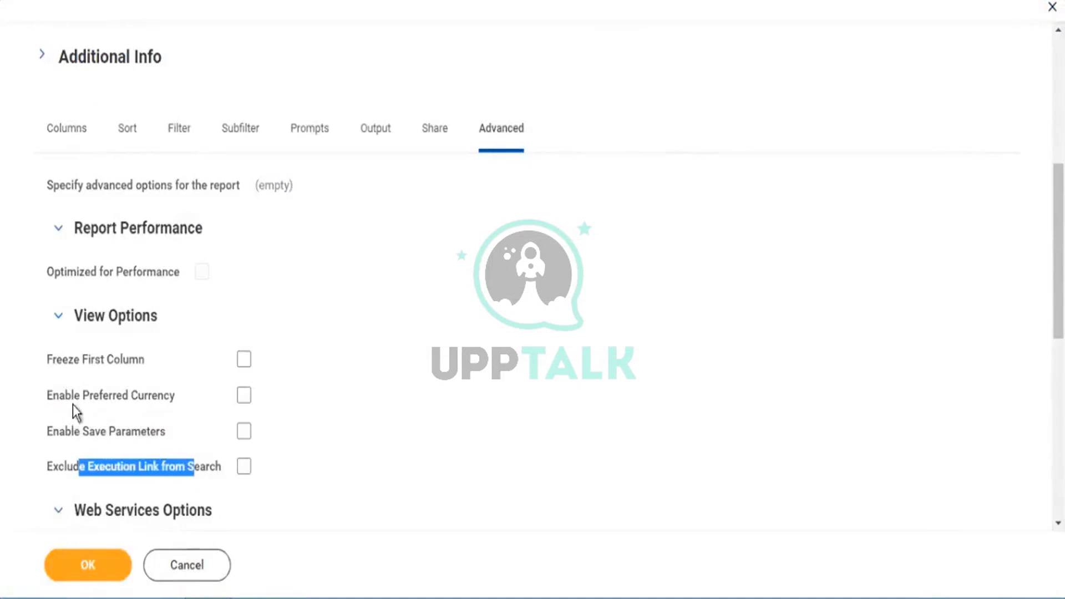
{"action": "left_click_drag", "start_coordinate": [69, 428], "coordinate": [138, 436]}
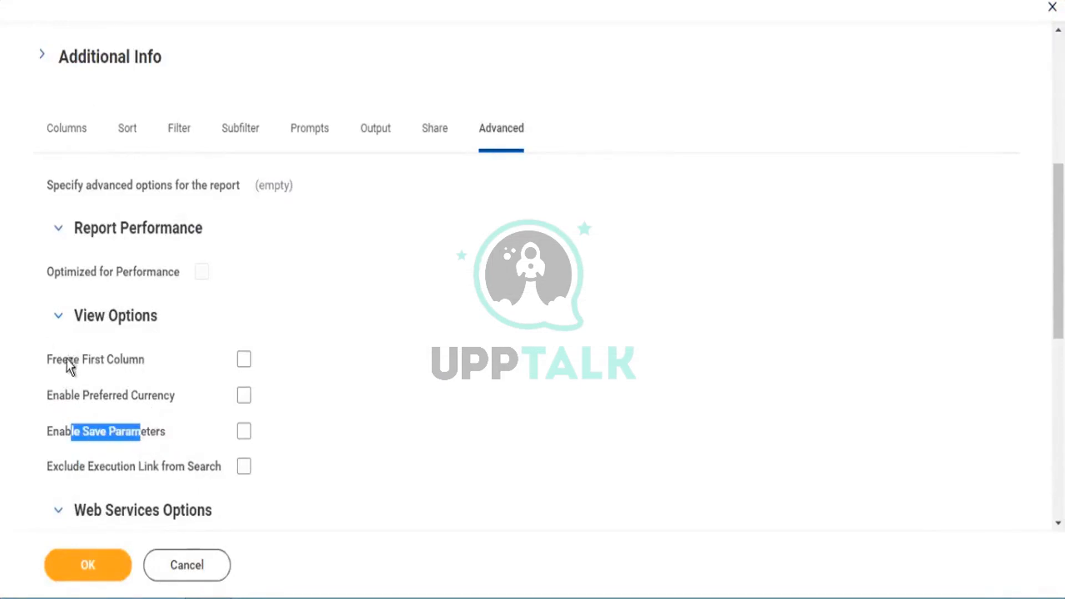
{"action": "left_click_drag", "start_coordinate": [68, 360], "coordinate": [225, 368]}
{"action": "left_click", "coordinate": [242, 361]}
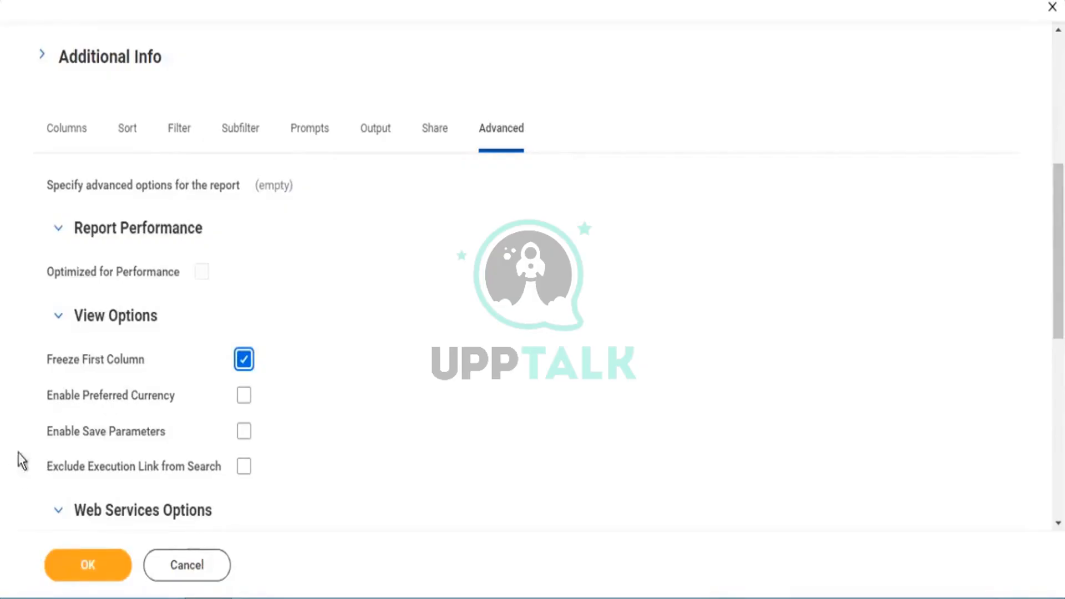
Step: Review the Enable Preferred Currency option and examine the report's column fields for currency amounts
{"action": "left_click_drag", "start_coordinate": [60, 398], "coordinate": [137, 403]}
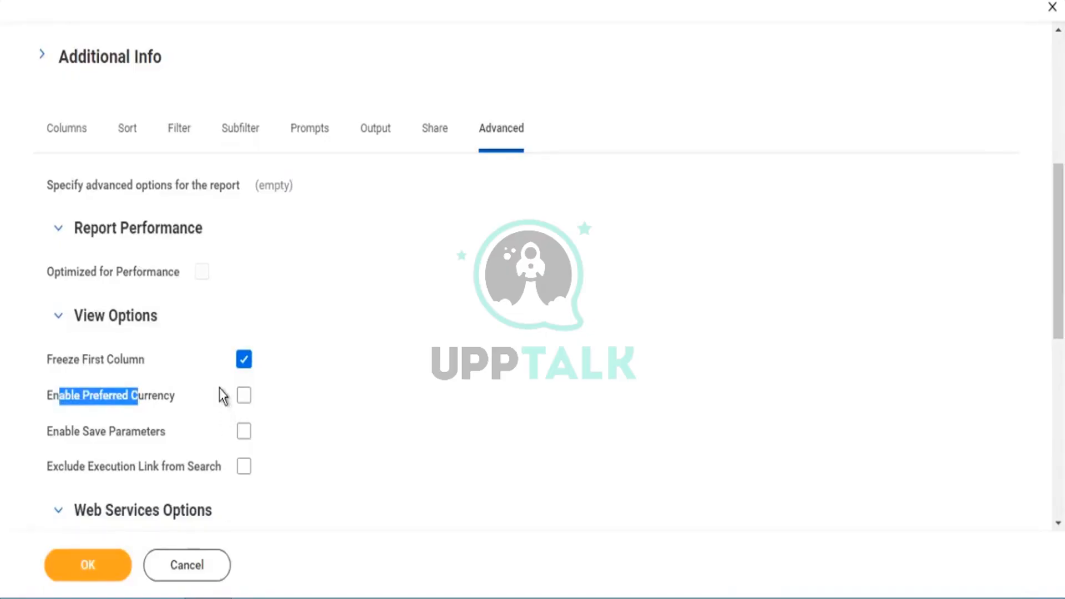
{"action": "mouse_move", "coordinate": [218, 400]}
{"action": "left_click_drag", "start_coordinate": [171, 394], "coordinate": [63, 394]}
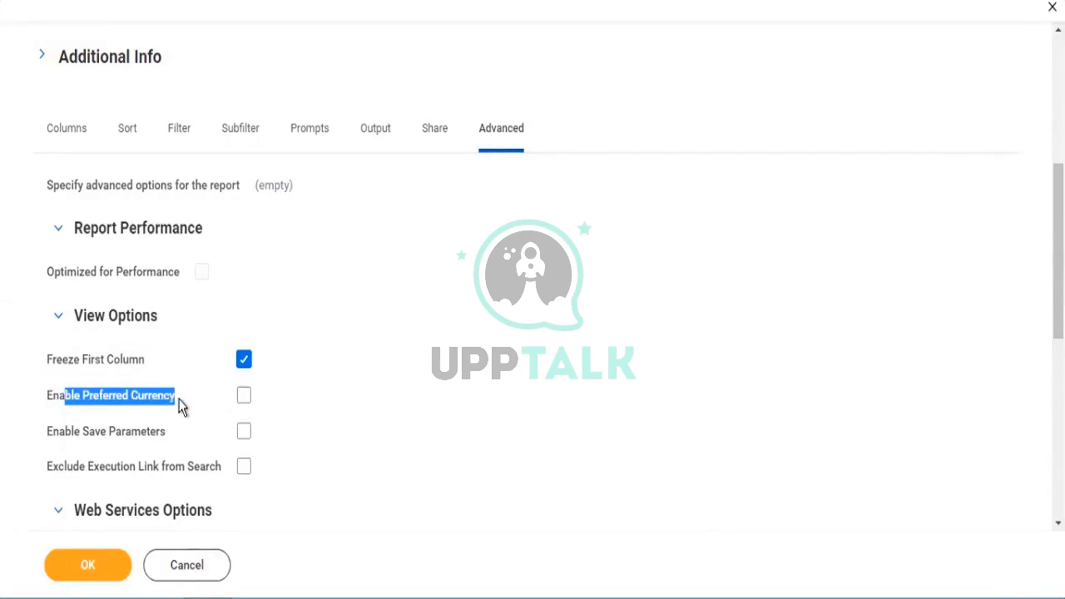
{"action": "left_click_drag", "start_coordinate": [178, 401], "coordinate": [71, 170]}
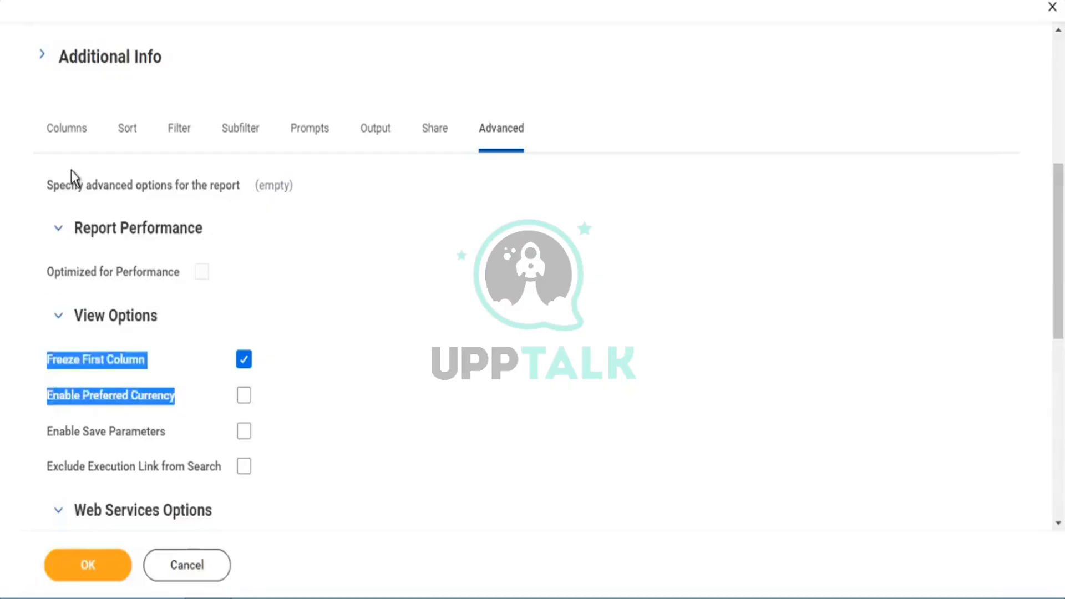
{"action": "left_click", "coordinate": [77, 145]}
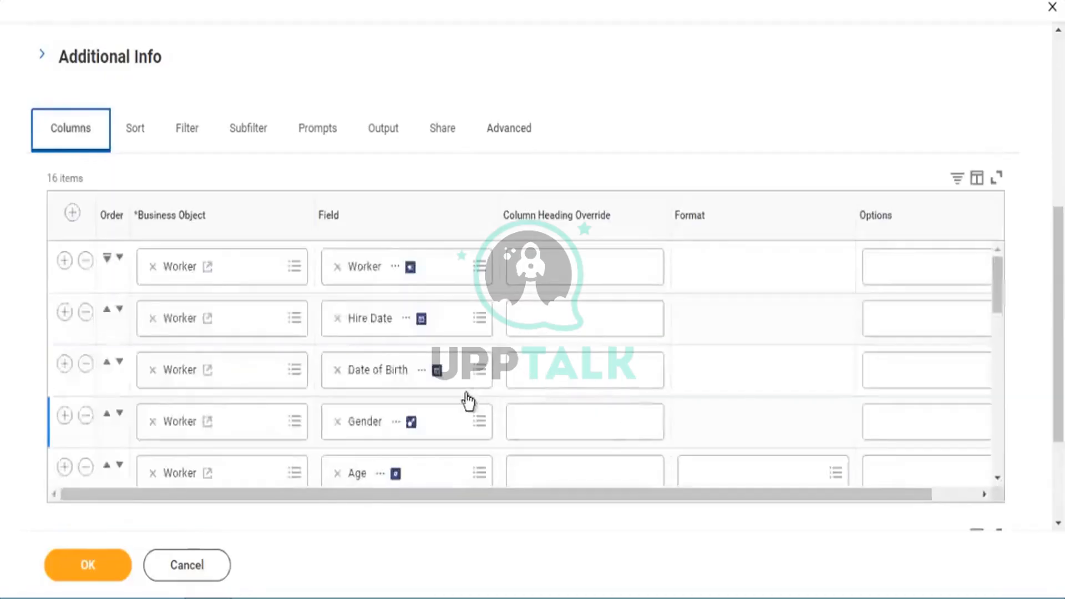
{"action": "scroll", "coordinate": [466, 398], "scroll_direction": "down", "scroll_amount": 3}
{"action": "scroll", "coordinate": [503, 436], "scroll_direction": "down", "scroll_amount": 7}
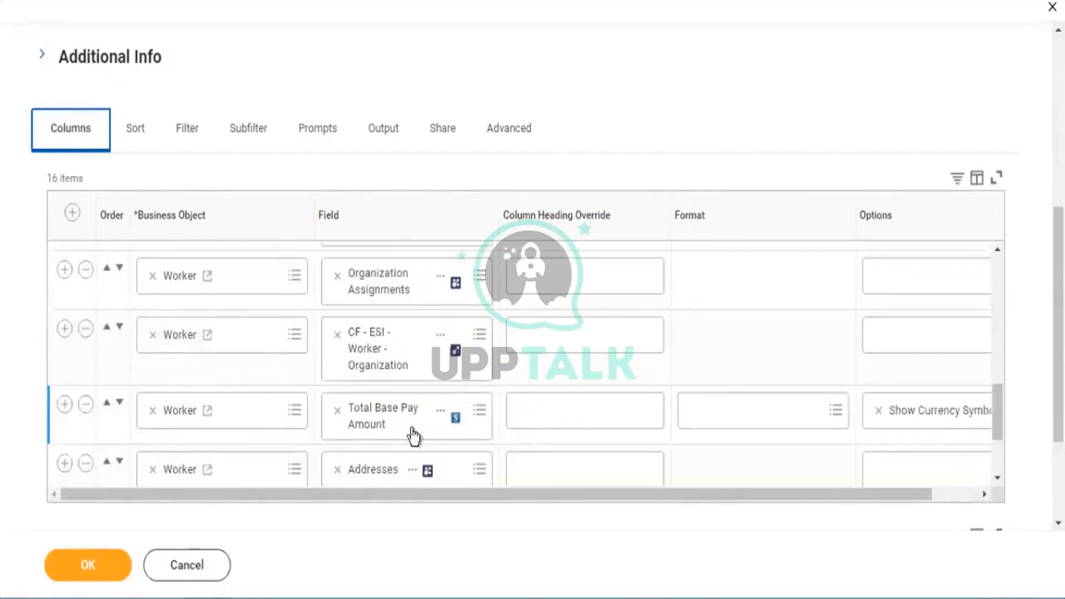
{"action": "scroll", "coordinate": [409, 435], "scroll_direction": "down", "scroll_amount": 2}
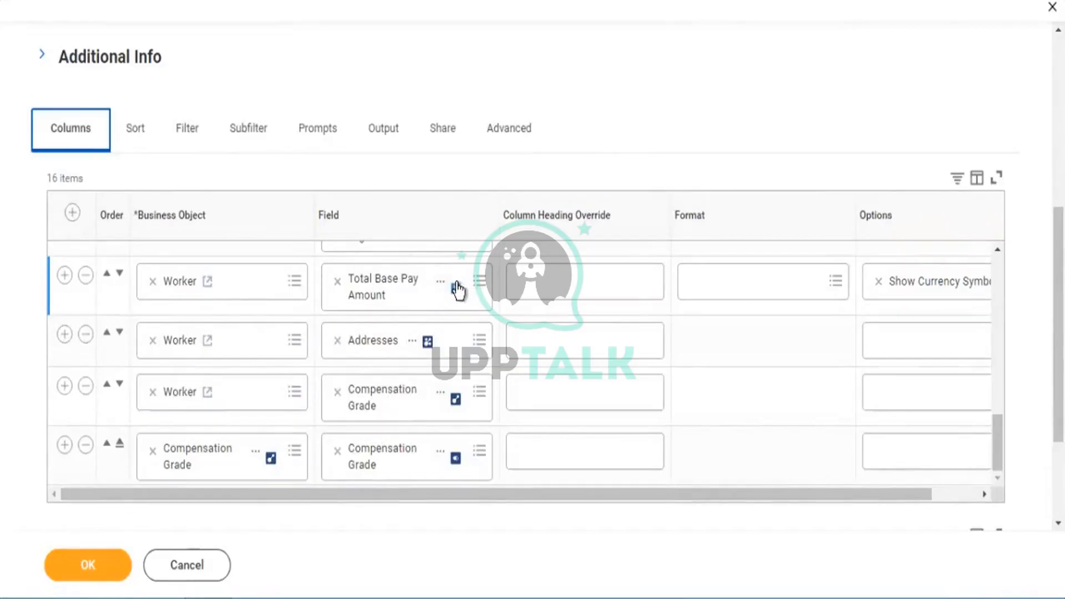
Step: Save the KPMG1 - Worker Details definition with Freeze First Column enabled and run the report for Female and Male
{"action": "left_click", "coordinate": [502, 132]}
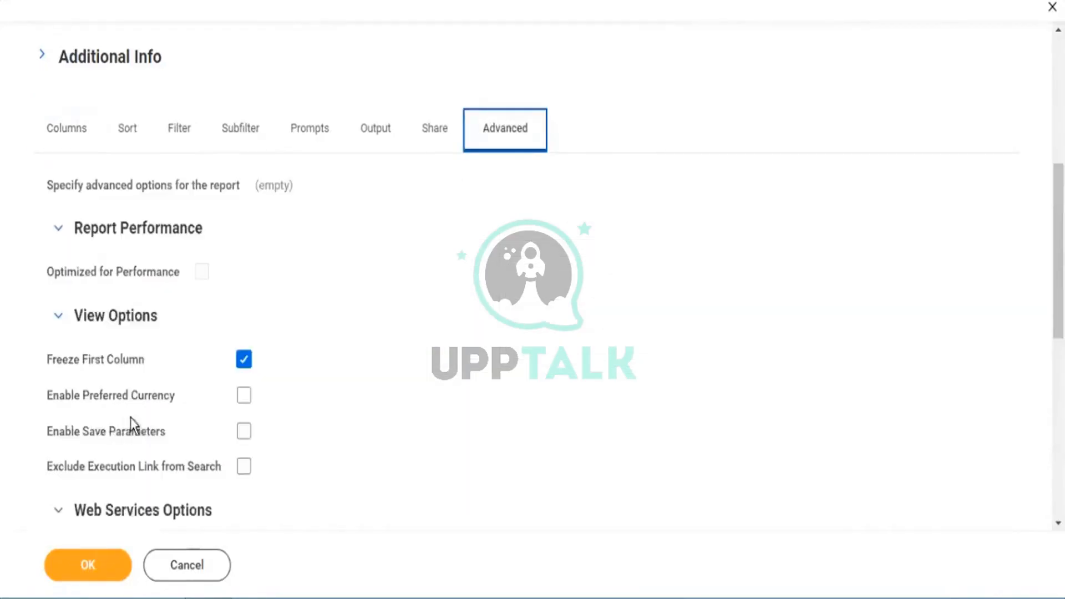
{"action": "left_click", "coordinate": [87, 565]}
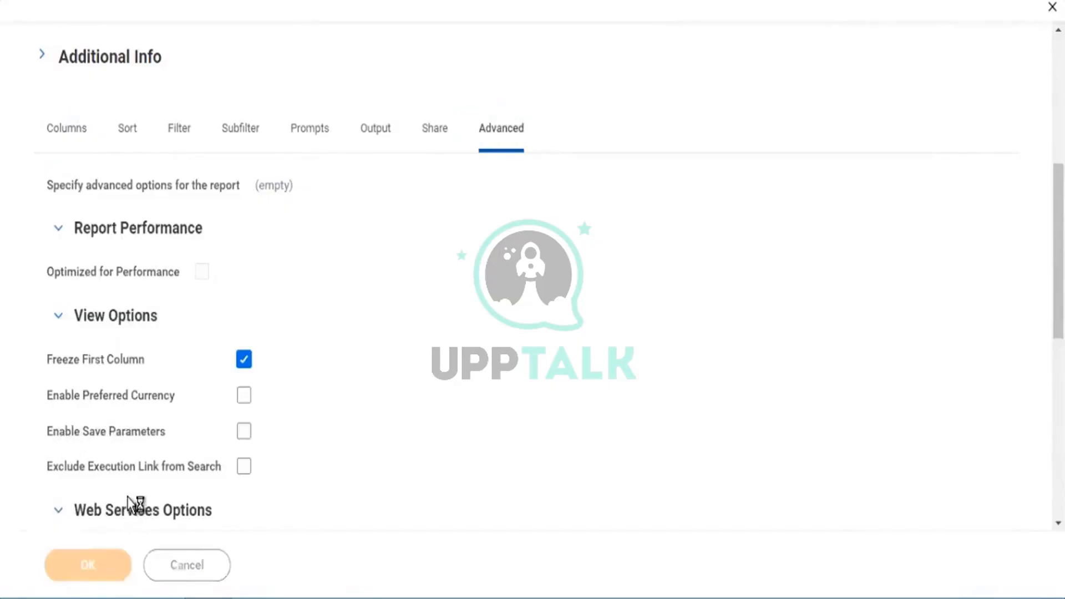
{"action": "left_click", "coordinate": [105, 572]}
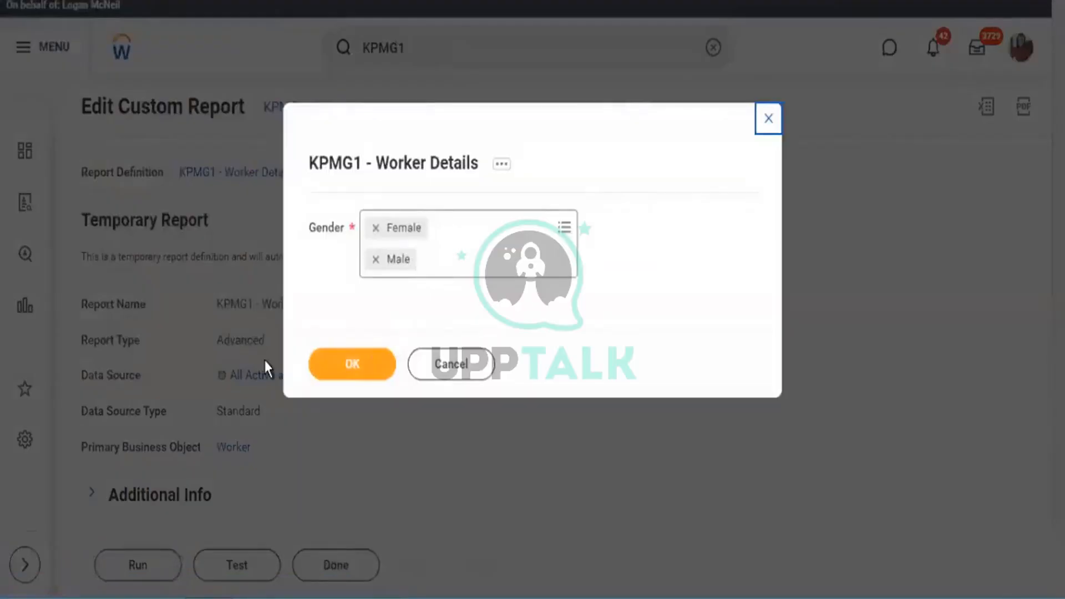
{"action": "left_click", "coordinate": [345, 365]}
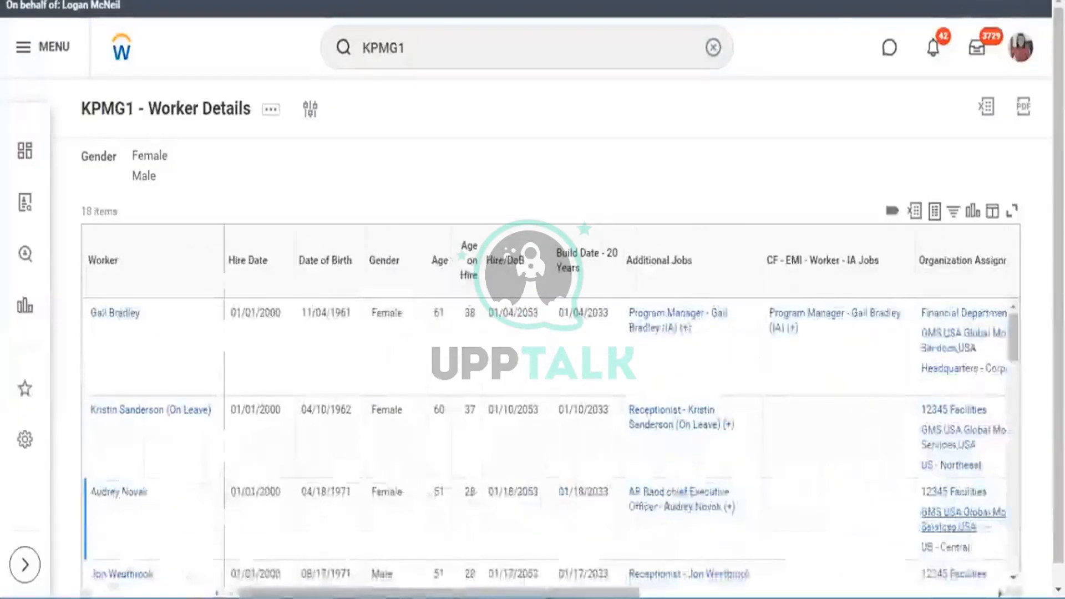
Step: Check the frozen Worker column in the report output against the other columns across the table's width
{"action": "scroll", "coordinate": [1003, 576], "scroll_direction": "down", "scroll_amount": 1}
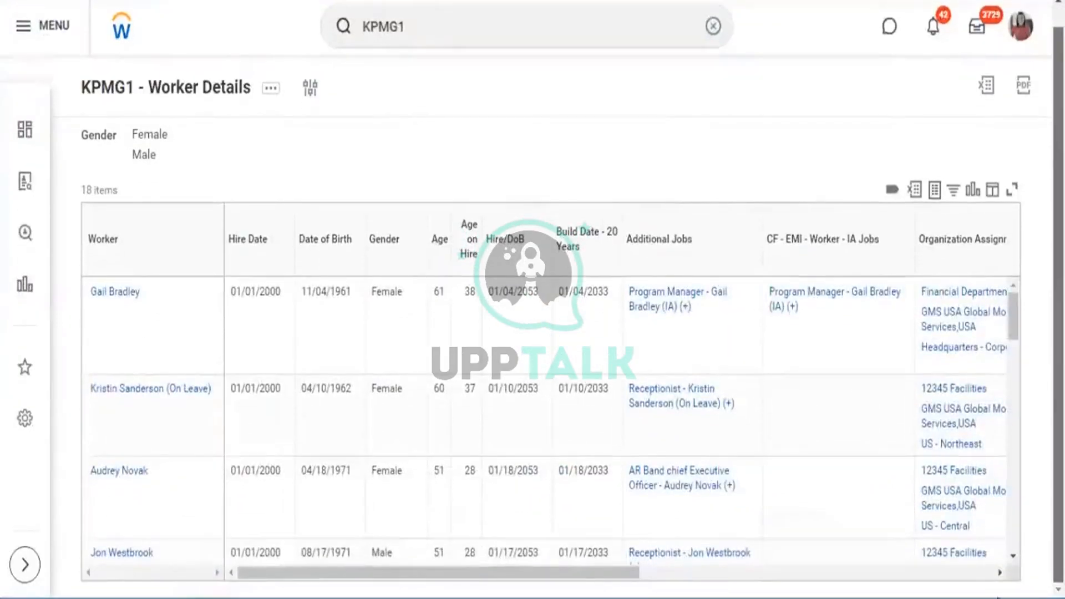
{"action": "left_click", "coordinate": [1001, 573]}
{"action": "left_click", "coordinate": [1000, 573]}
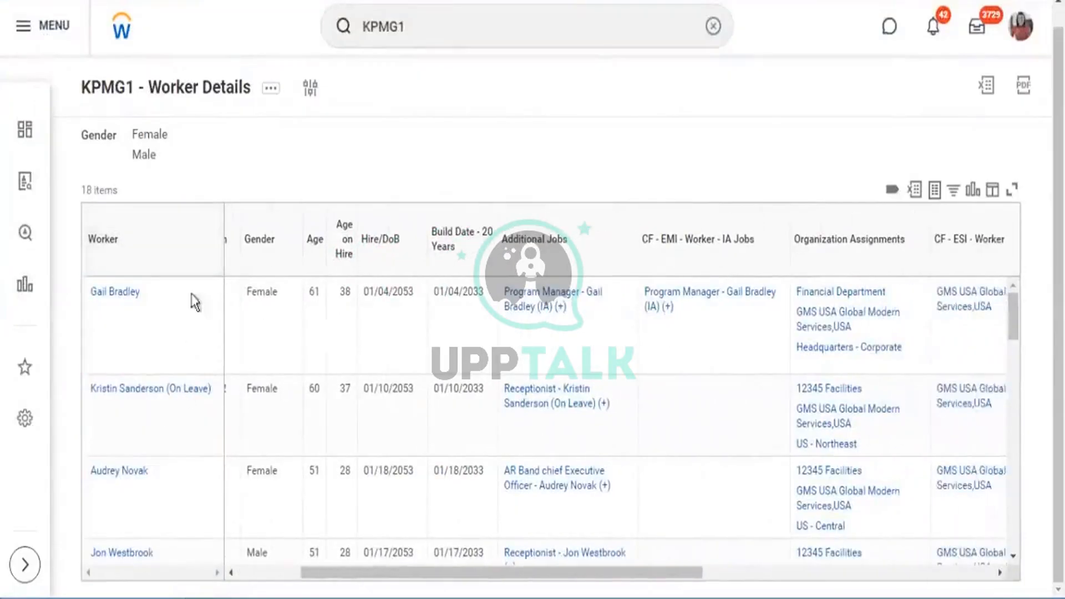
{"action": "left_click_drag", "start_coordinate": [386, 570], "coordinate": [172, 563]}
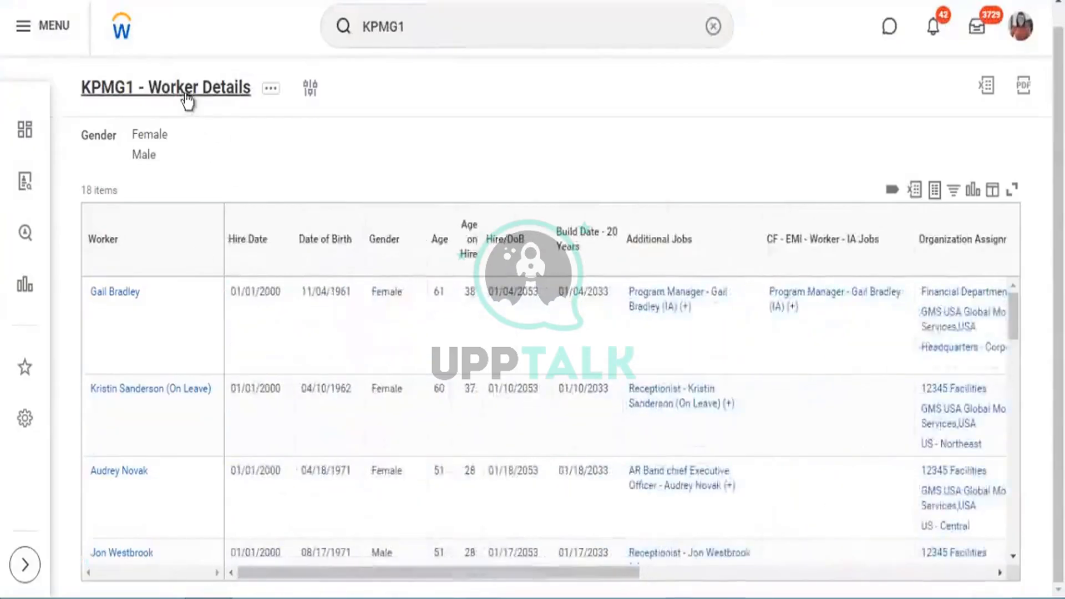
Step: Edit the KPMG1 - Worker Details definition to enable Exclude Execution Link from Search and Enable Save Parameters, and save it
{"action": "left_click", "coordinate": [270, 90]}
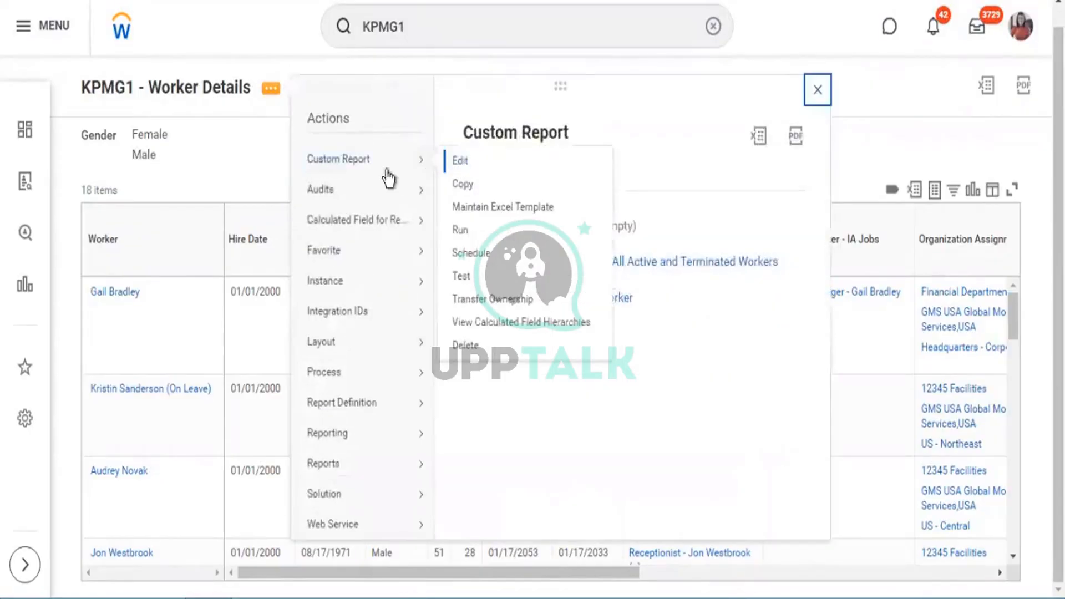
{"action": "left_click", "coordinate": [281, 195]}
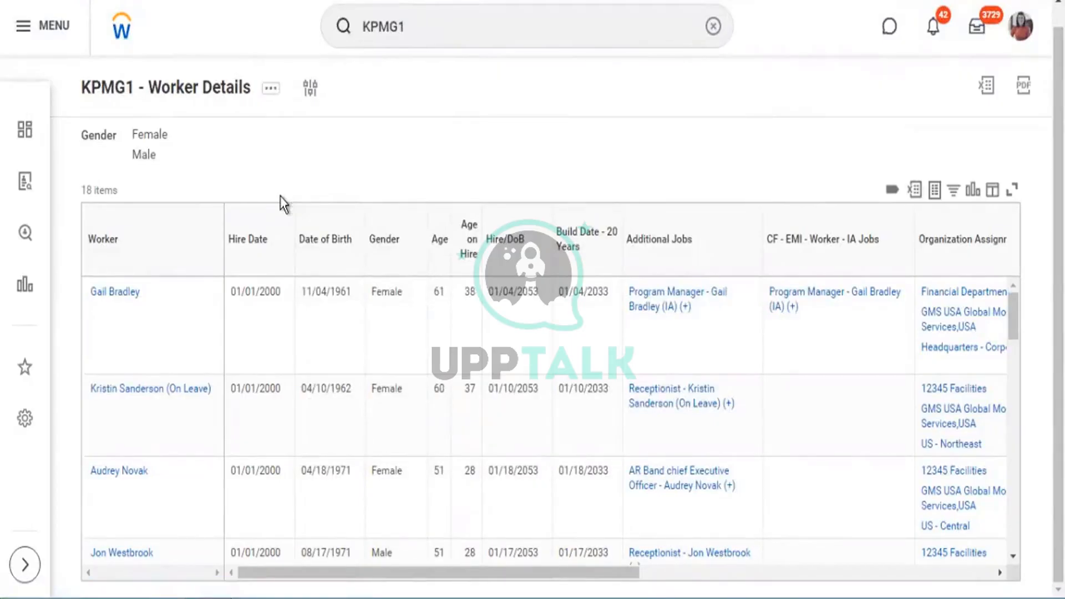
{"action": "scroll", "coordinate": [498, 348], "scroll_direction": "down", "scroll_amount": 5}
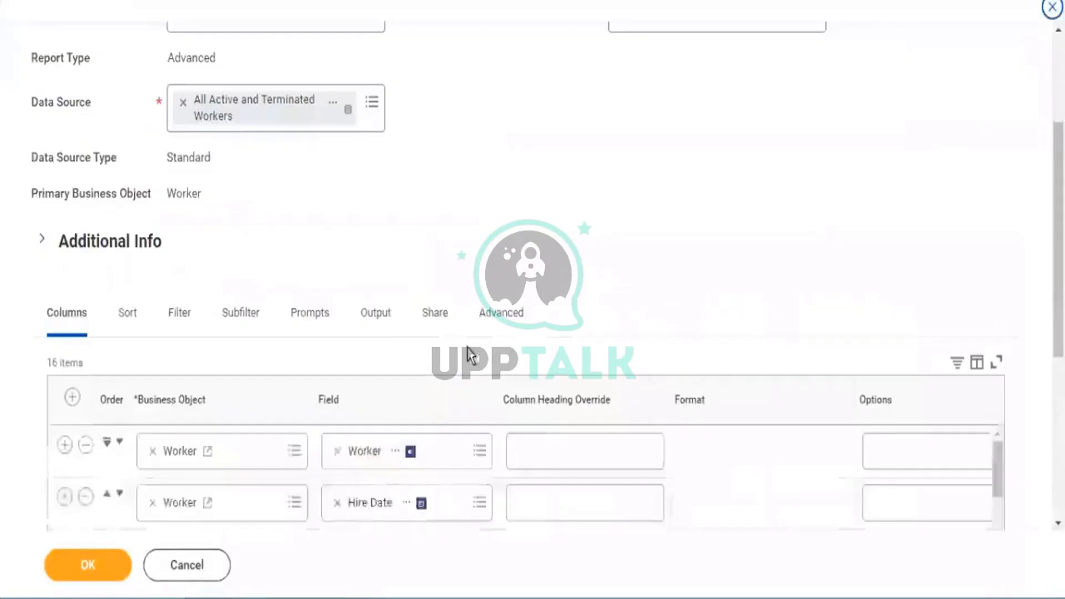
{"action": "left_click", "coordinate": [495, 313]}
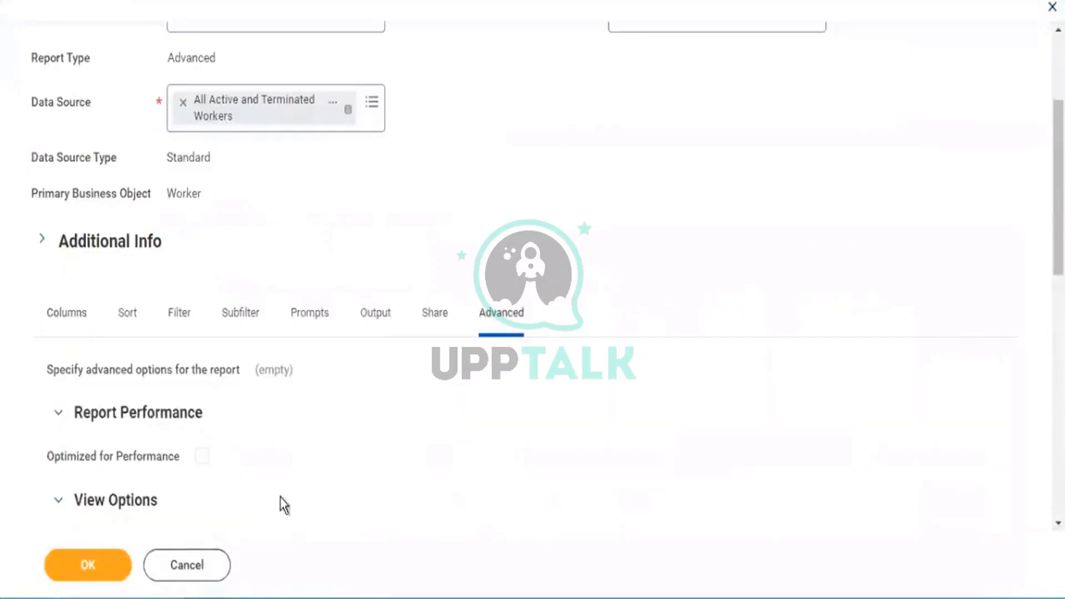
{"action": "scroll", "coordinate": [281, 488], "scroll_direction": "down", "scroll_amount": 2}
{"action": "scroll", "coordinate": [277, 498], "scroll_direction": "down", "scroll_amount": 2}
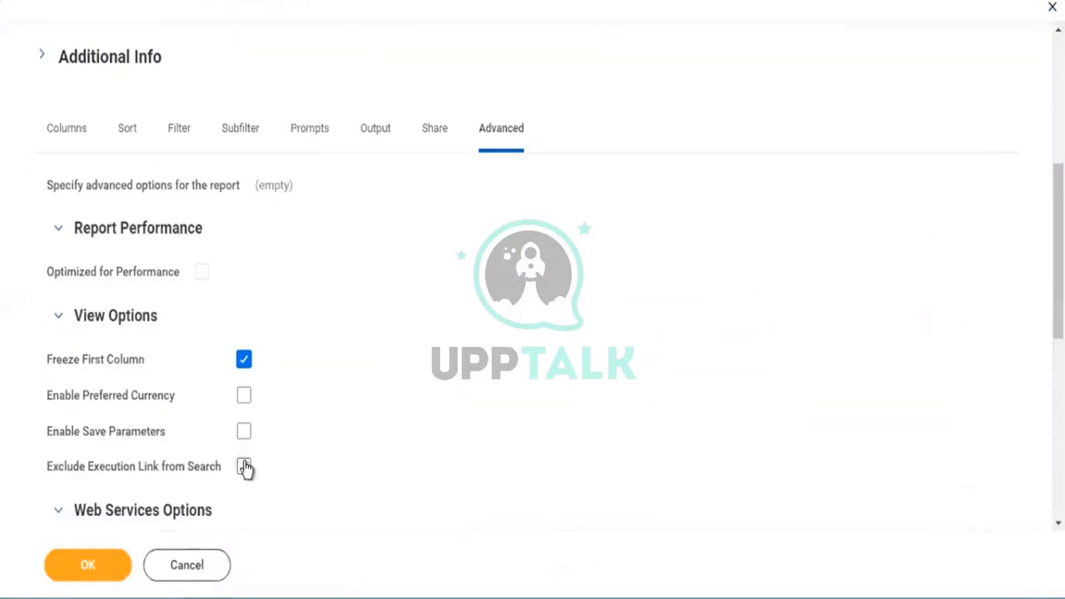
{"action": "left_click", "coordinate": [244, 468]}
{"action": "left_click", "coordinate": [243, 433]}
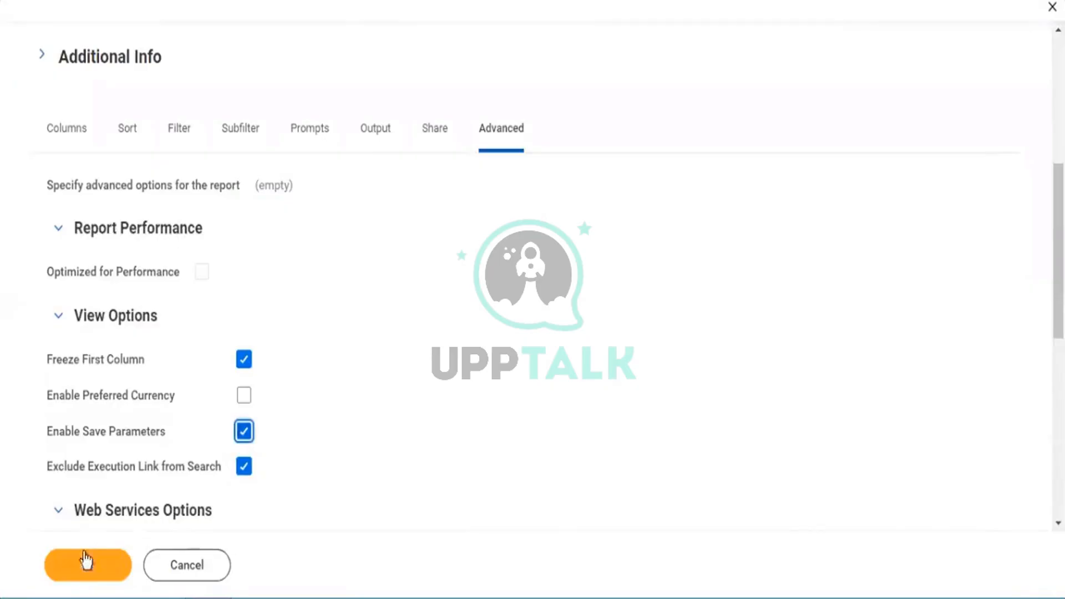
{"action": "left_click", "coordinate": [86, 563]}
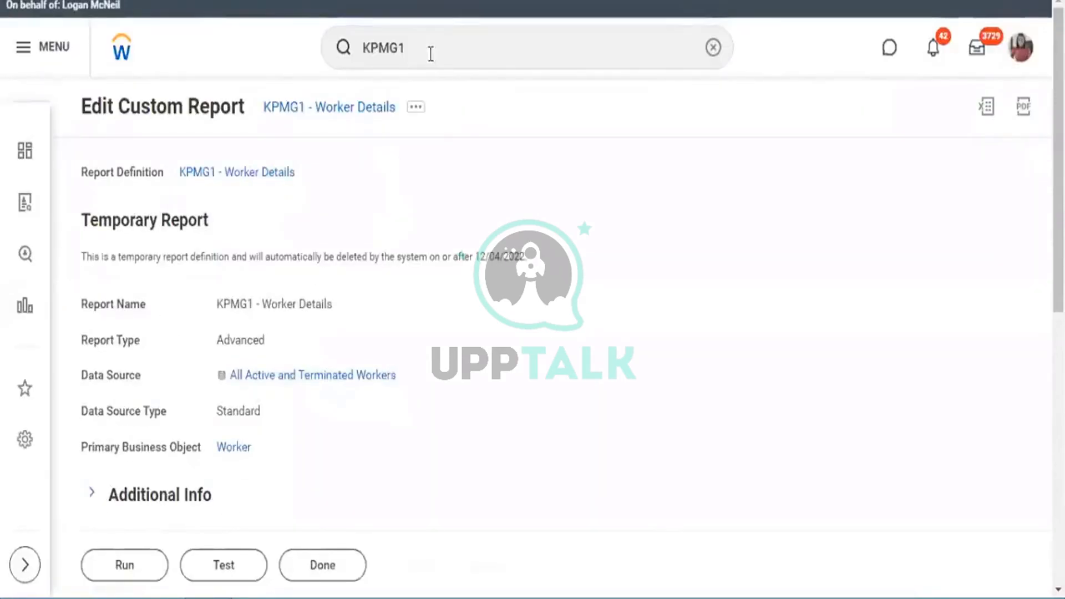
Step: Search for kpmg1 again and examine which entry types are listed for KPMG1 - Worker Details
{"action": "left_click", "coordinate": [431, 54]}
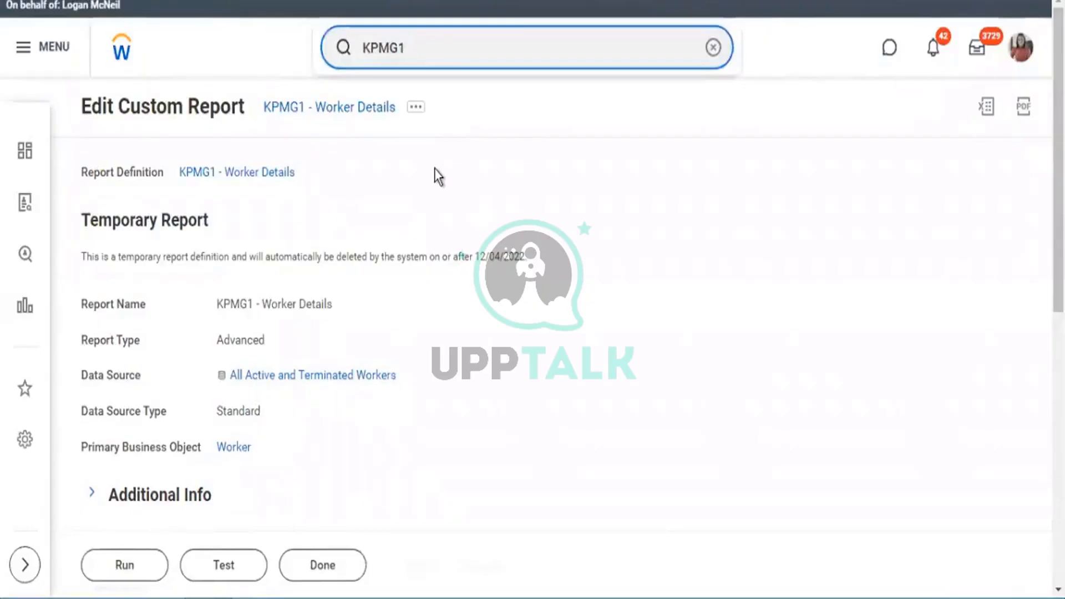
{"action": "key", "text": "BackSpace"}
{"action": "key", "text": "BackSpace"}
{"action": "key", "text": "BackSpace"}
{"action": "key", "text": "BackSpace"}
{"action": "key", "text": "BackSpace"}
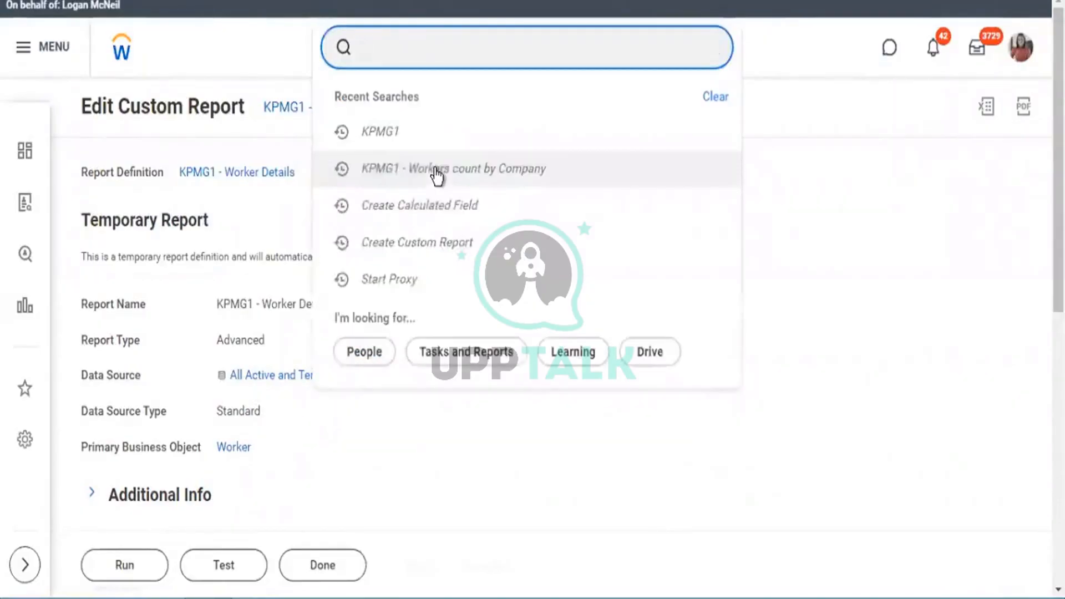
{"action": "type", "text": "p"}
{"action": "key", "text": "BackSpace"}
{"action": "type", "text": "kpmg1"}
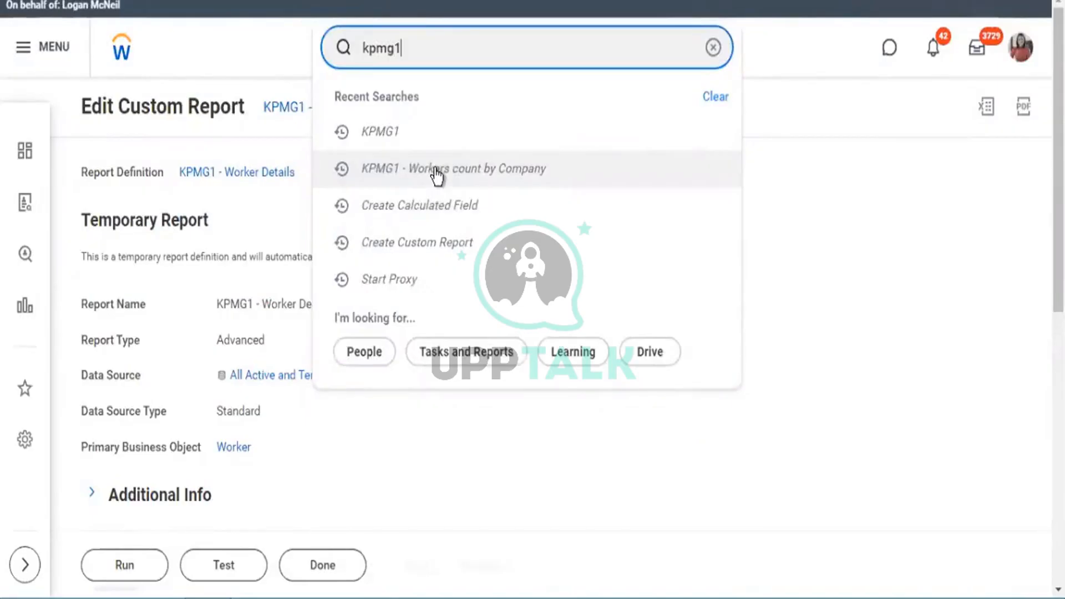
{"action": "key", "text": "Return"}
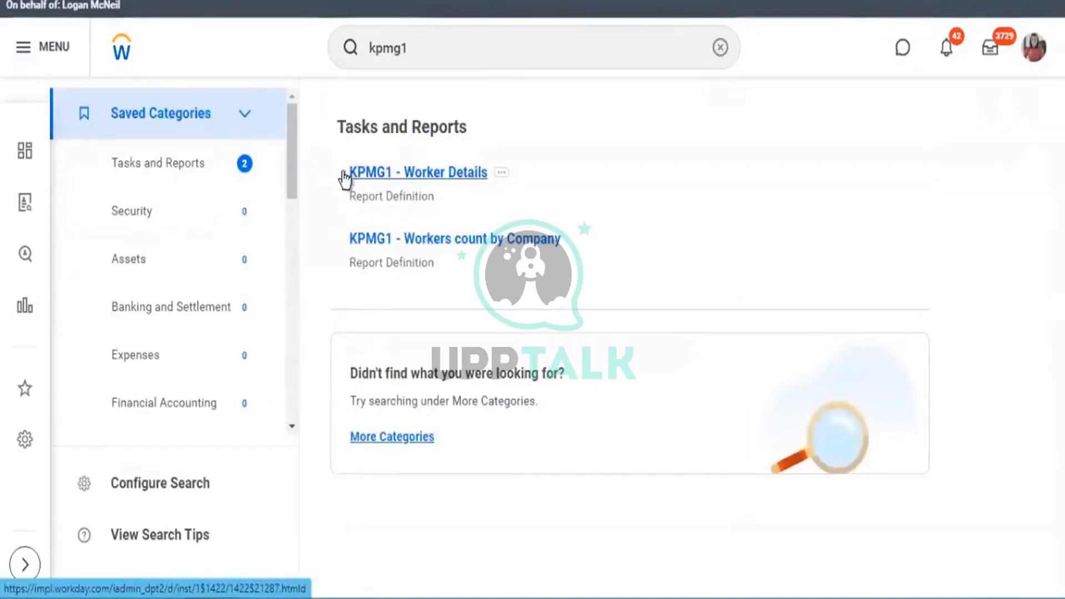
{"action": "left_click_drag", "start_coordinate": [340, 181], "coordinate": [520, 176]}
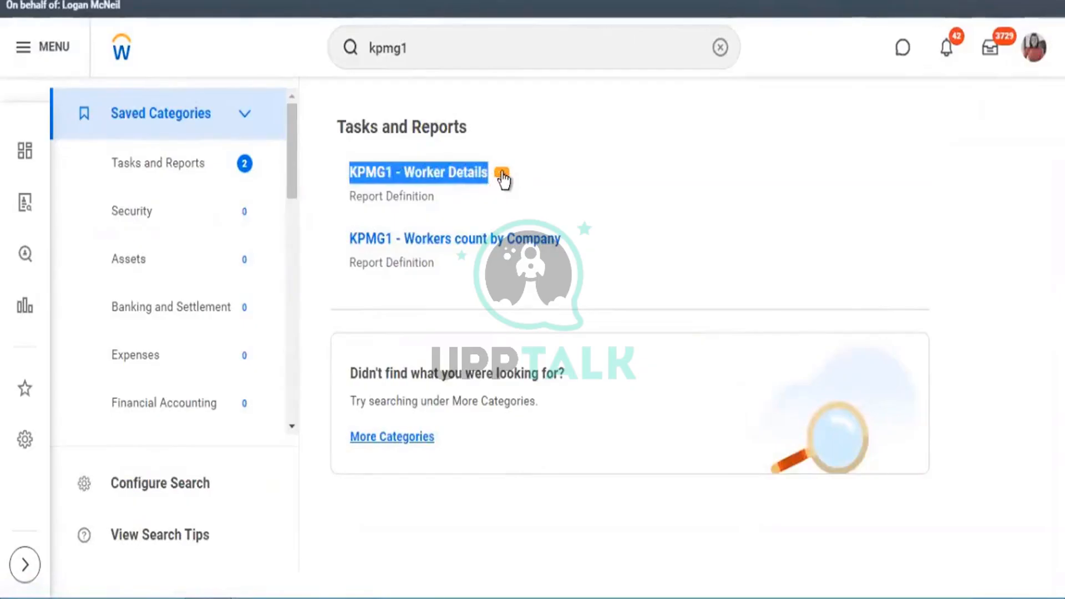
Step: Run KPMG1 - Worker Details from its search result's related actions and activate the Filter Name field in the report prompt
{"action": "left_click", "coordinate": [502, 174]}
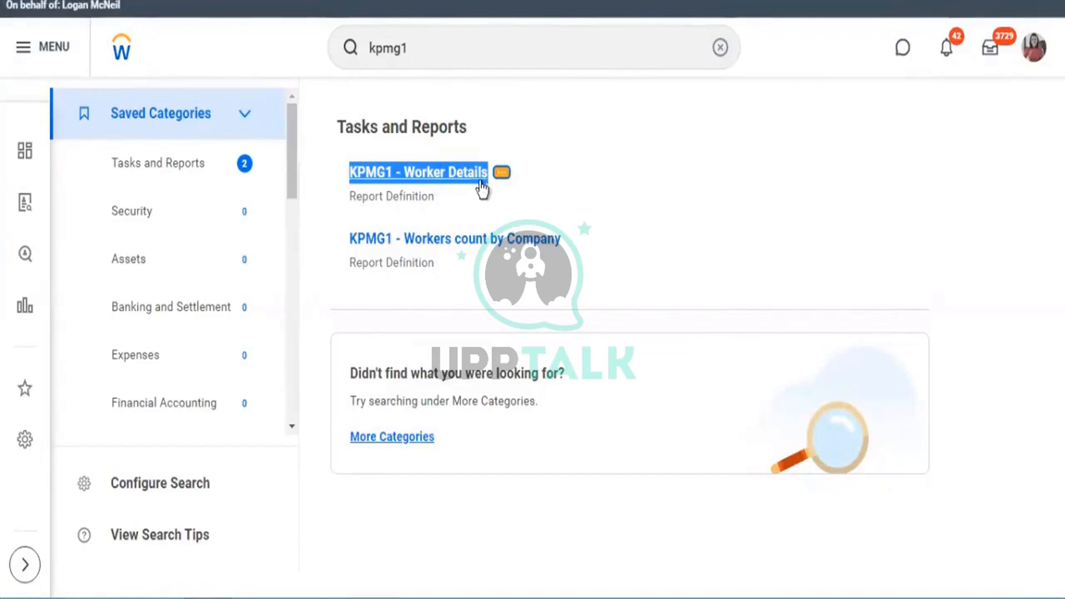
{"action": "left_click", "coordinate": [506, 181]}
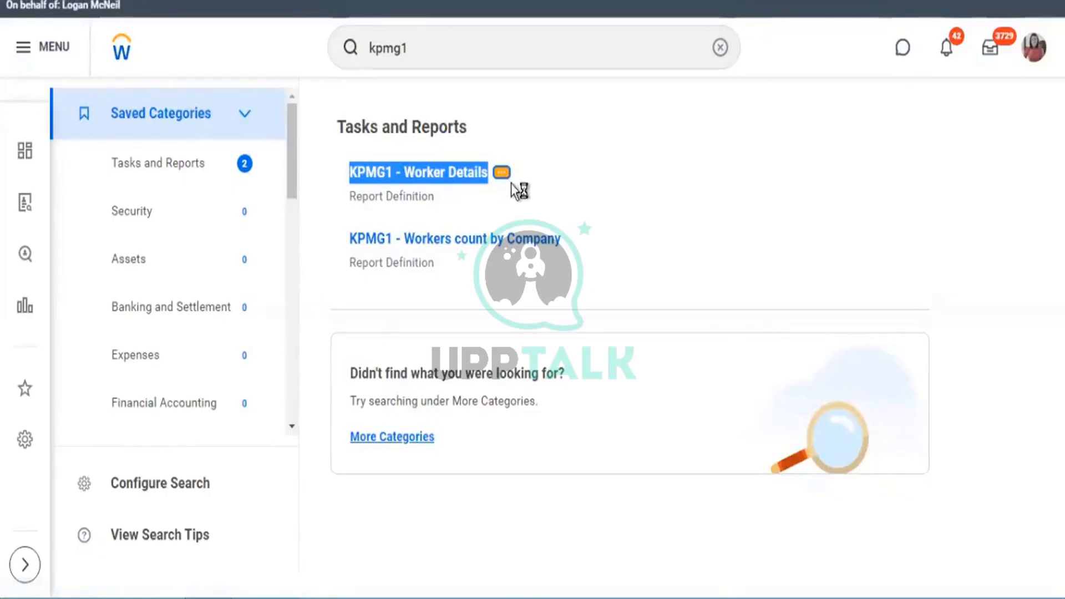
{"action": "mouse_move", "coordinate": [556, 237]}
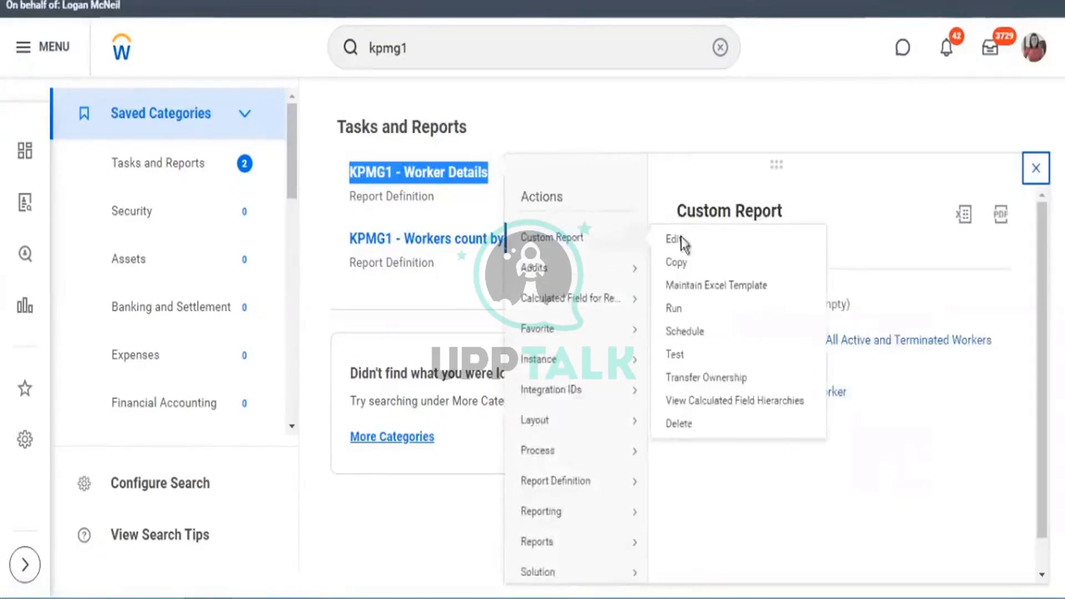
{"action": "left_click", "coordinate": [674, 310]}
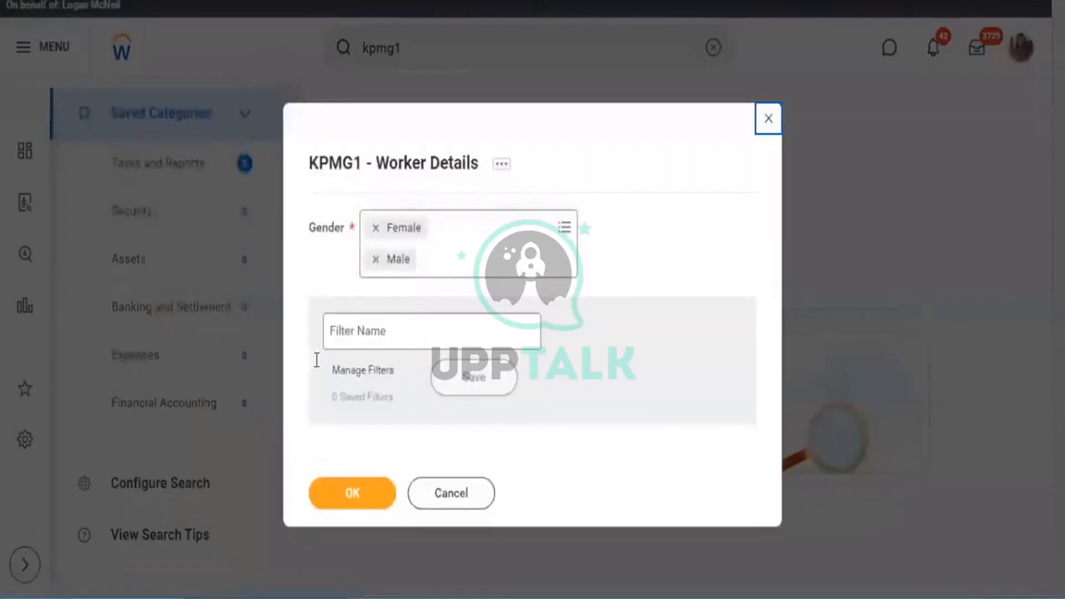
{"action": "left_click", "coordinate": [343, 330]}
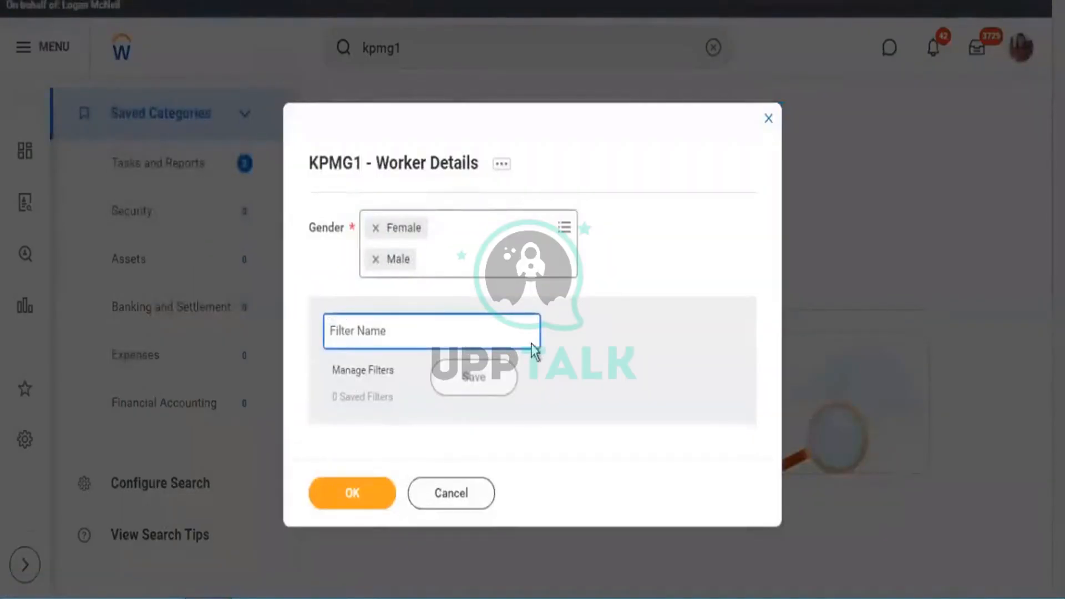